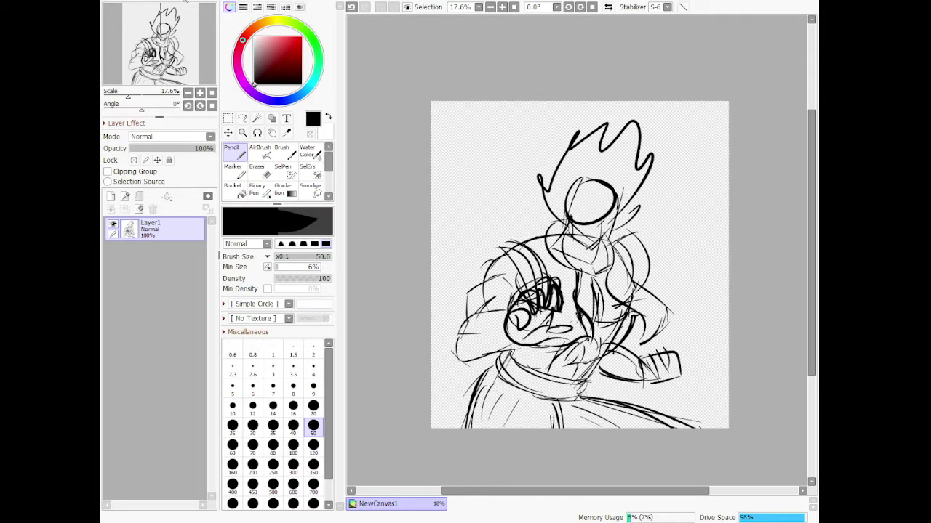
- Fade the rough sketch layer to 25% opacity and add a new layer above it
drag(161, 148, 151, 150)
click(110, 196)
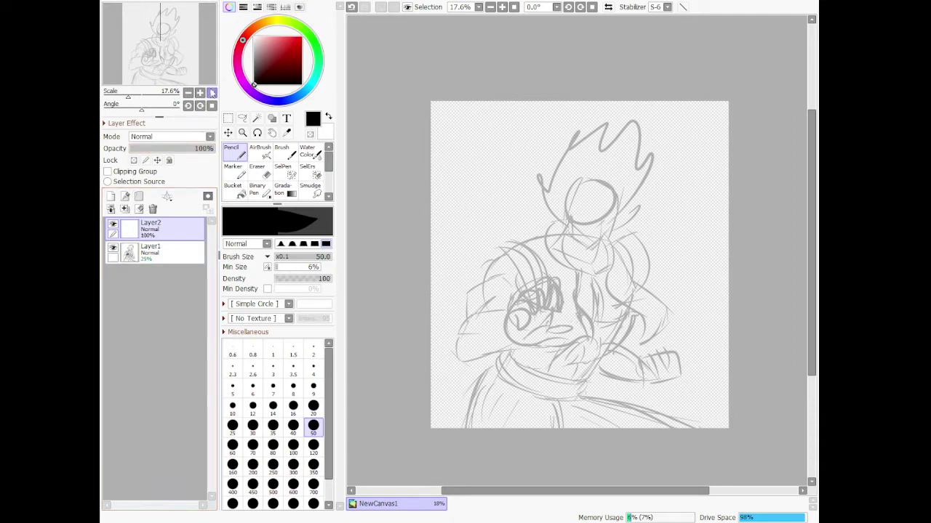
- Draw the character's jaw and chin outline on the new layer with a dark grey pencil at density 66
click(253, 74)
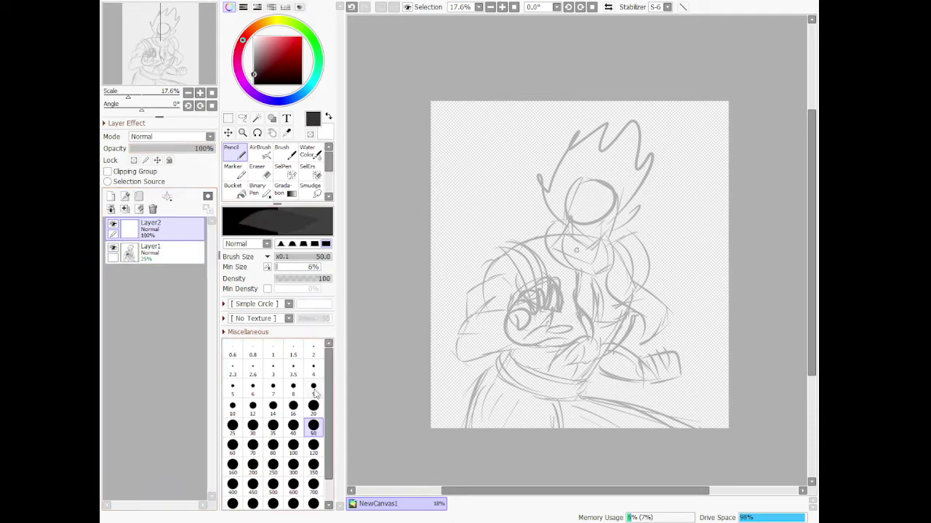
click(310, 279)
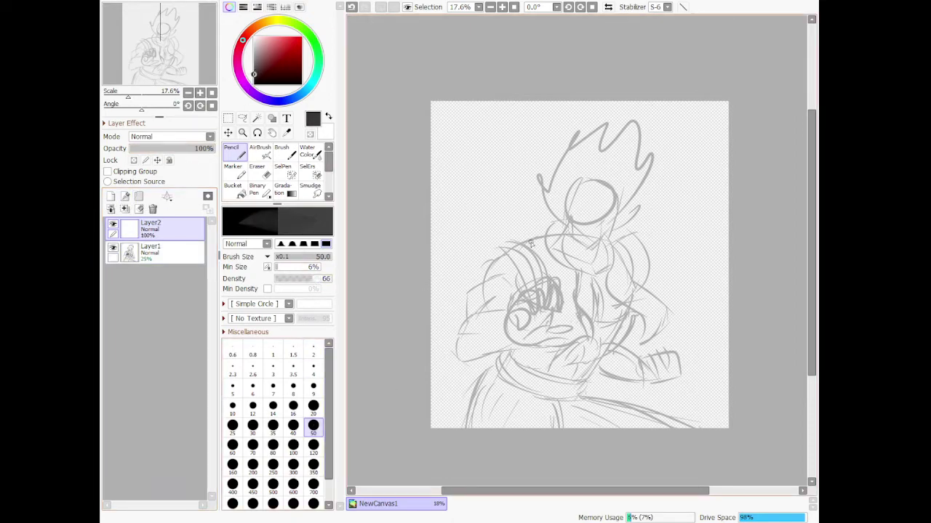
scroll(606, 189, up, 2)
scroll(552, 227, up, 2)
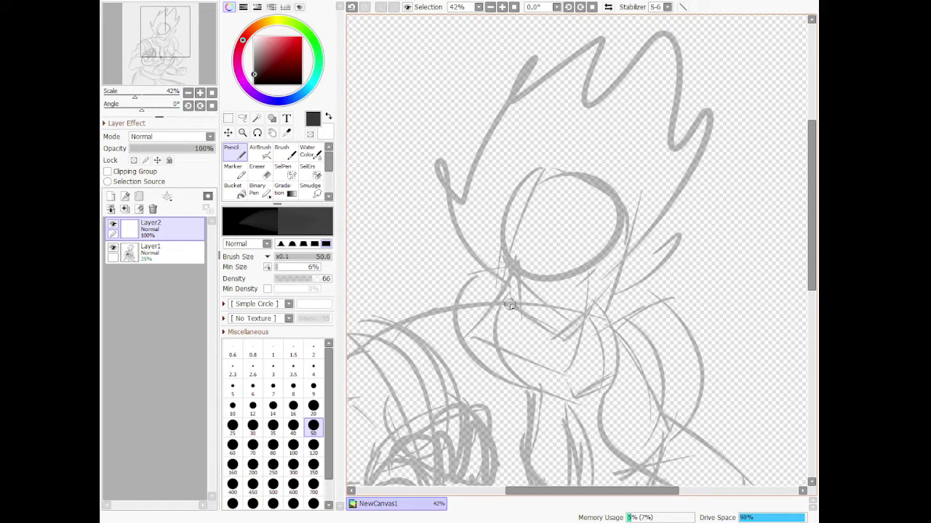
mouse_move(510, 304)
mouse_down()
mouse_move(503, 264)
mouse_move(521, 314)
mouse_up()
mouse_move(502, 258)
mouse_down()
mouse_move(525, 290)
mouse_move(501, 265)
mouse_move(519, 305)
mouse_move(510, 294)
mouse_move(561, 333)
mouse_up()
drag(514, 305, 569, 349)
mouse_move(517, 310)
mouse_down()
mouse_move(566, 356)
mouse_move(524, 310)
mouse_move(565, 346)
mouse_move(578, 344)
mouse_move(569, 351)
mouse_move(559, 350)
mouse_move(587, 343)
mouse_move(617, 293)
mouse_up()
drag(588, 340, 625, 263)
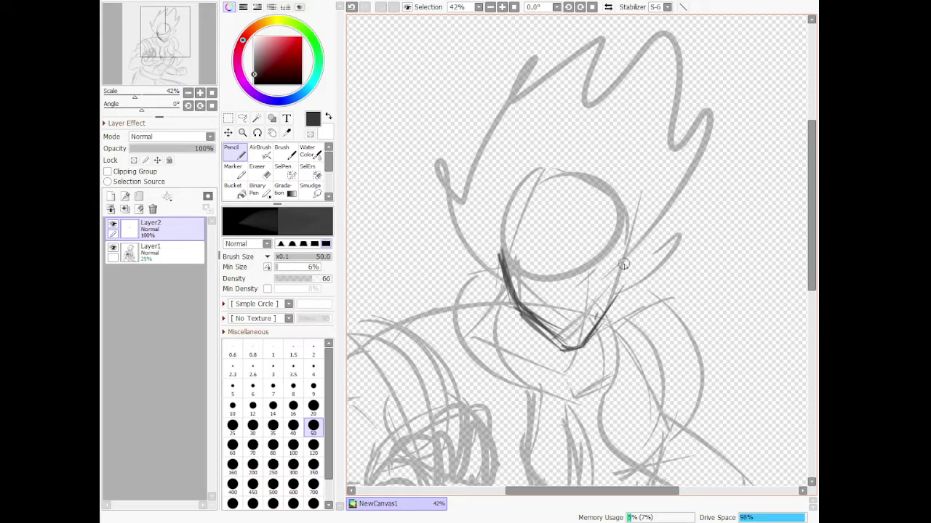
drag(599, 311, 633, 250)
- Draw the heart-shaped hairline across the forehead, joining it to both sides of the face
mouse_move(505, 269)
mouse_down()
mouse_move(538, 205)
mouse_move(507, 211)
mouse_move(544, 199)
mouse_move(581, 223)
mouse_up()
mouse_move(537, 204)
mouse_down()
mouse_move(574, 224)
mouse_move(568, 229)
mouse_move(552, 209)
mouse_move(578, 239)
mouse_move(600, 211)
mouse_move(619, 209)
mouse_move(638, 230)
mouse_move(634, 220)
mouse_move(620, 283)
mouse_move(628, 240)
mouse_move(630, 268)
mouse_up()
drag(629, 230, 591, 223)
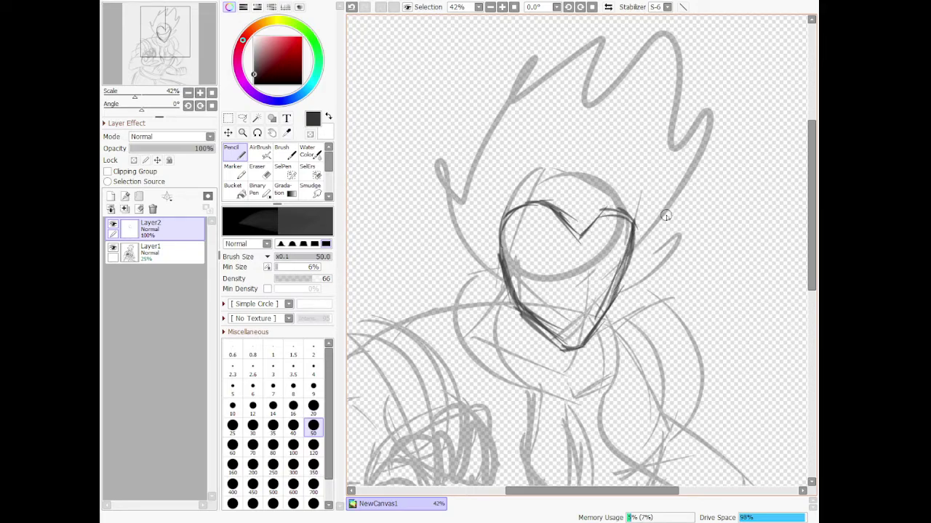
- Draw the thick collar around the neck on both sides of the jaw, following the rough sketch
scroll(665, 213, down, 5)
scroll(635, 264, up, 3)
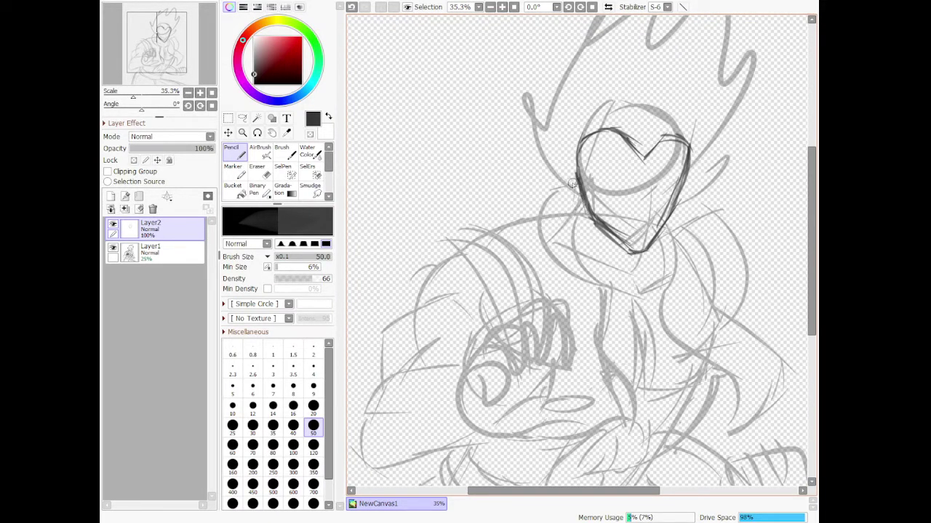
mouse_move(571, 182)
mouse_down()
mouse_move(564, 215)
mouse_move(558, 191)
mouse_move(547, 192)
mouse_move(556, 218)
mouse_move(539, 211)
mouse_move(547, 253)
mouse_up()
mouse_move(549, 220)
mouse_down()
mouse_move(561, 253)
mouse_move(552, 244)
mouse_move(543, 255)
mouse_move(581, 292)
mouse_move(552, 272)
mouse_move(605, 295)
mouse_move(604, 280)
mouse_move(578, 256)
mouse_move(589, 266)
mouse_move(578, 253)
mouse_move(580, 207)
mouse_up()
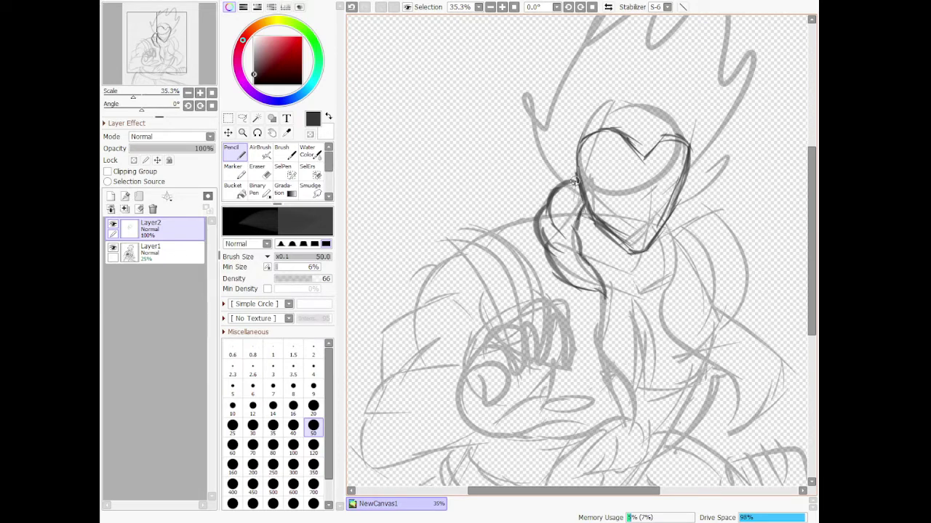
drag(568, 193, 579, 211)
mouse_move(662, 245)
mouse_down()
mouse_move(675, 288)
mouse_move(665, 266)
mouse_move(666, 296)
mouse_move(693, 259)
mouse_move(682, 251)
mouse_move(677, 209)
mouse_up()
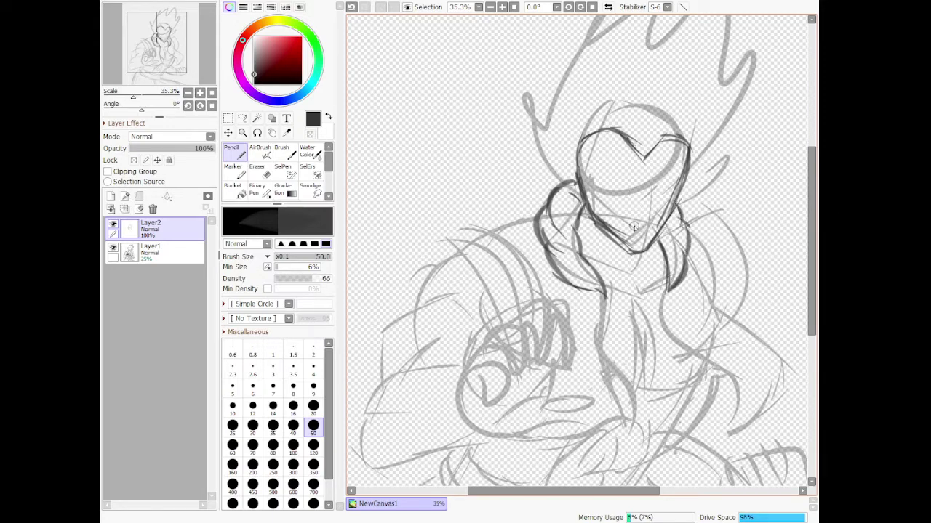
- Draw the facial features: a short straight mouth, the nose, angry slanted brows and narrowed eyes
mouse_move(633, 228)
mouse_down()
mouse_move(656, 226)
mouse_move(630, 227)
mouse_move(647, 221)
mouse_up()
drag(606, 178, 641, 193)
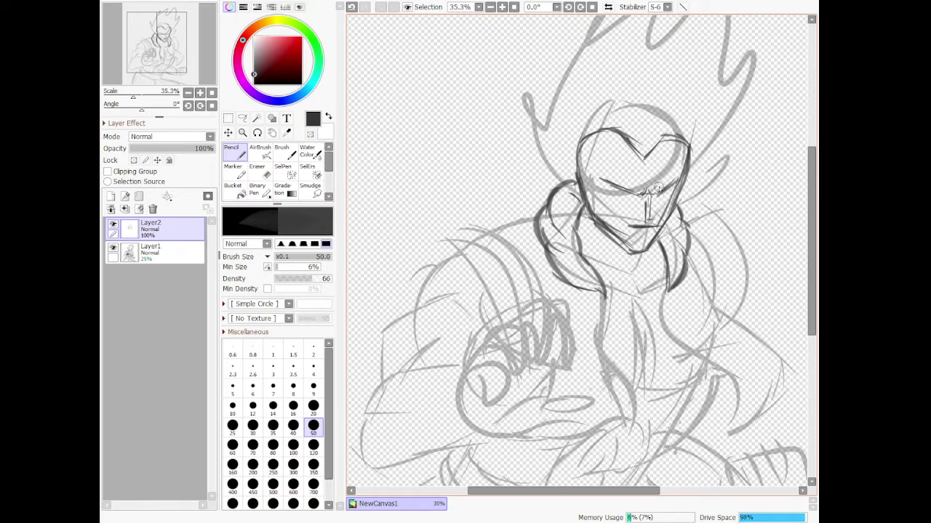
mouse_move(615, 192)
mouse_down()
mouse_move(675, 196)
mouse_move(618, 200)
mouse_up()
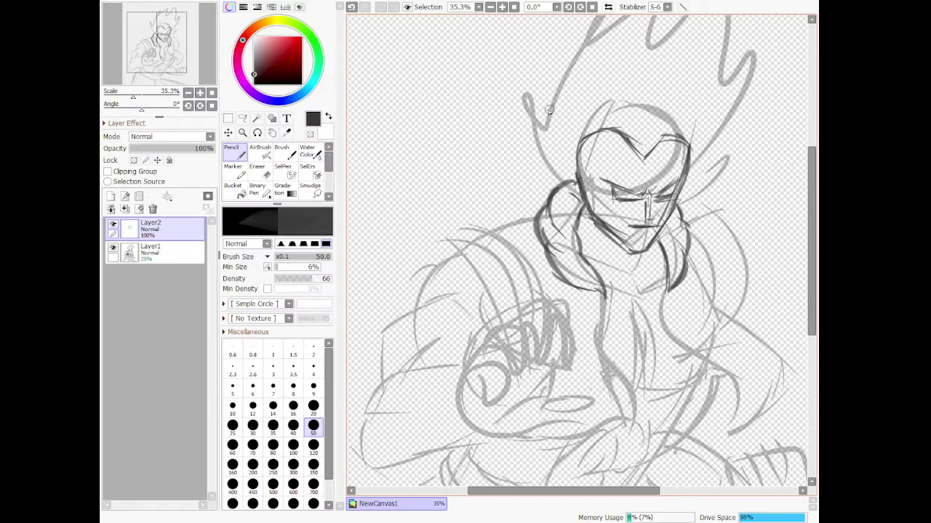
mouse_move(595, 181)
mouse_down()
mouse_move(620, 176)
mouse_move(621, 186)
mouse_move(653, 194)
mouse_up()
- Draw the frown creases on the forehead just above the brows
drag(626, 173, 652, 178)
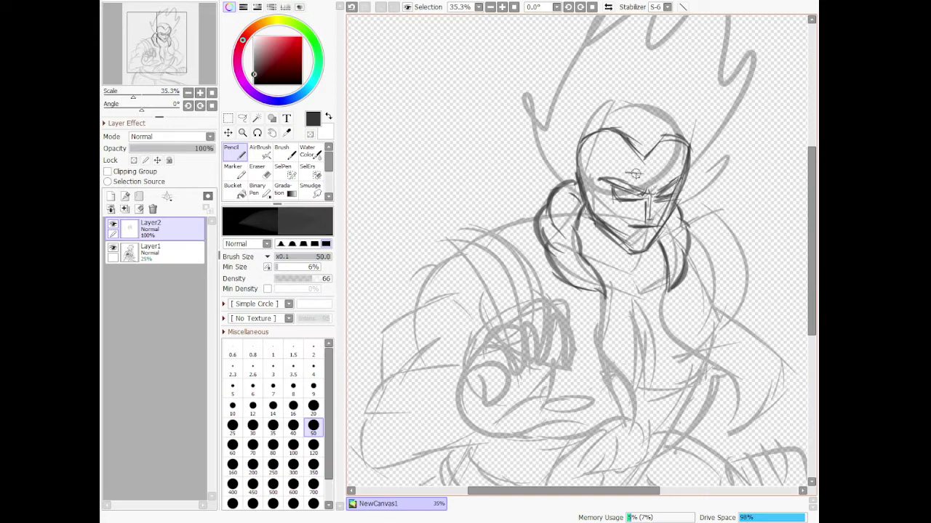
key(ctrl+z)
key(ctrl+y)
drag(619, 168, 647, 177)
- Erase the straight mouth with a size 120 eraser and redraw it with the pencil as a downturned frown
click(256, 171)
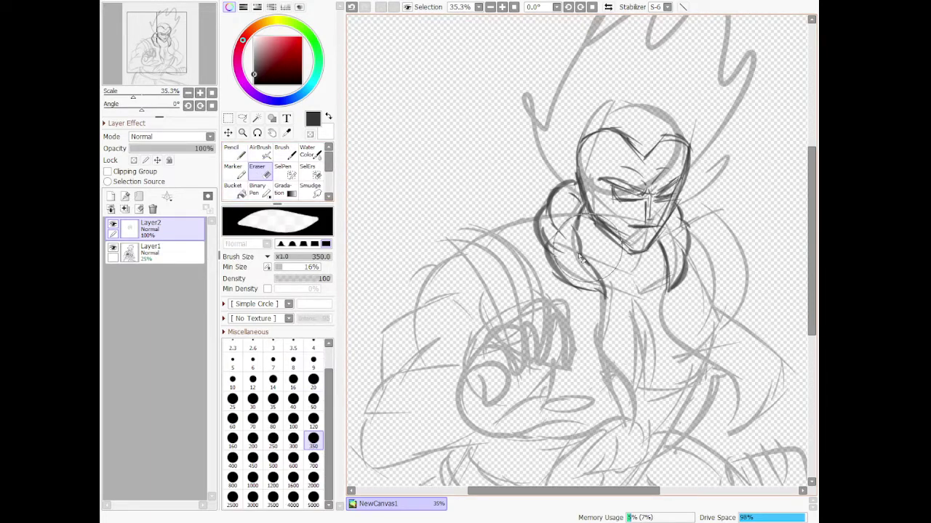
click(314, 419)
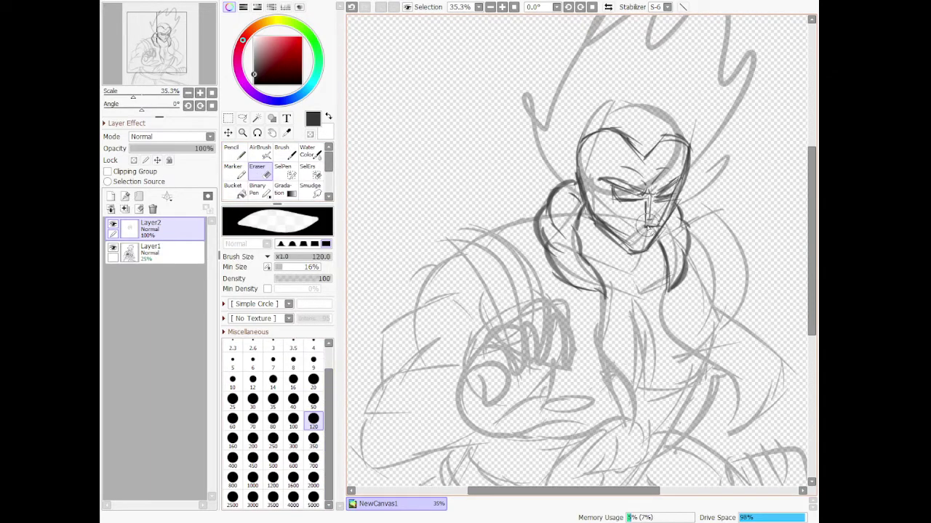
key(n)
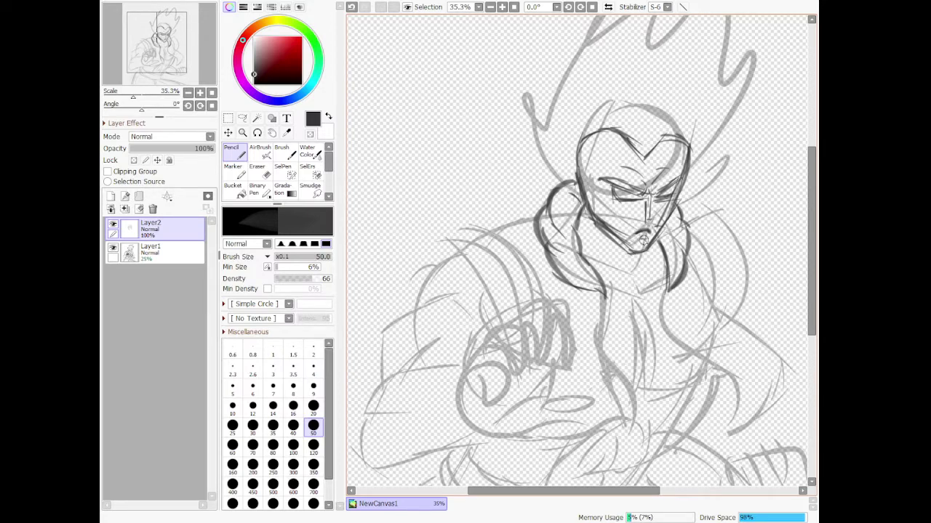
- Draw the heel of the raised hand and its extended thumb over the rough sketch
scroll(613, 208, down, 4)
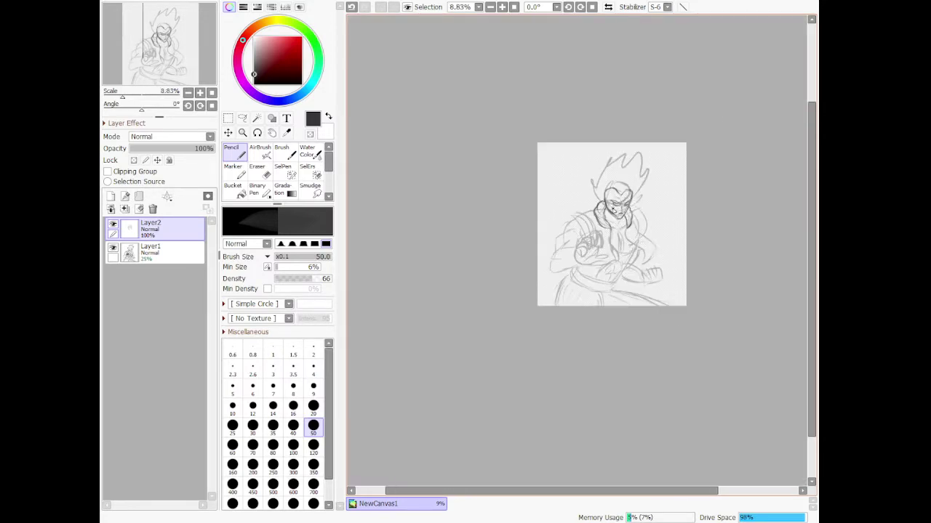
scroll(615, 210, up, 5)
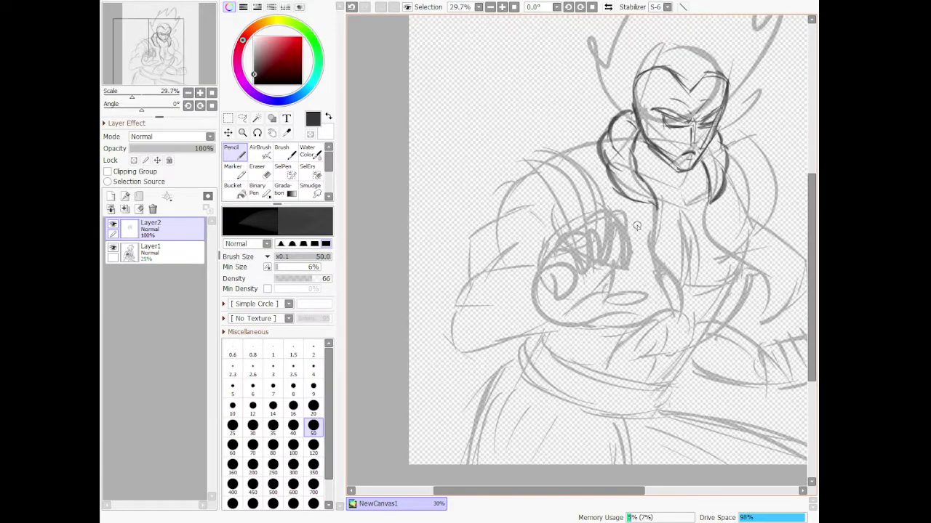
scroll(618, 254, up, 2)
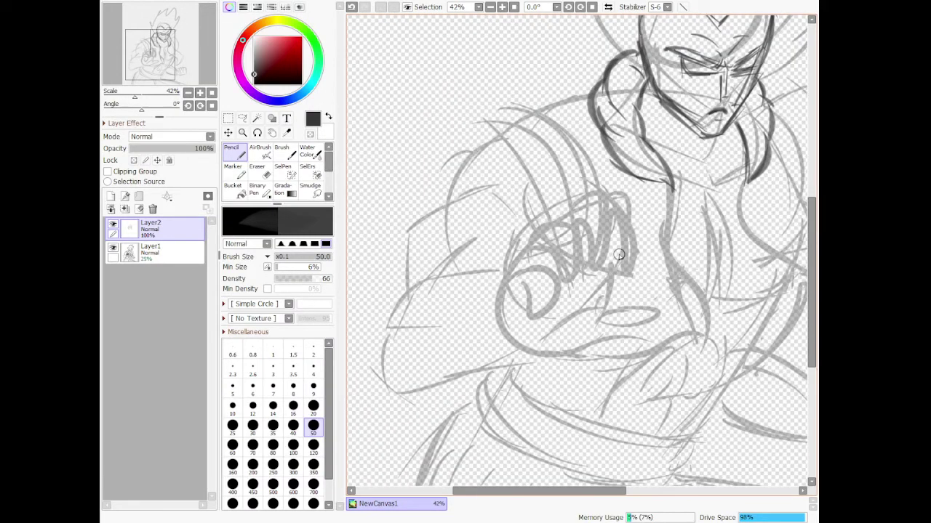
mouse_move(503, 281)
mouse_down()
mouse_move(521, 353)
mouse_move(557, 349)
mouse_move(568, 339)
mouse_move(566, 324)
mouse_move(564, 333)
mouse_move(598, 348)
mouse_move(573, 340)
mouse_move(610, 349)
mouse_up()
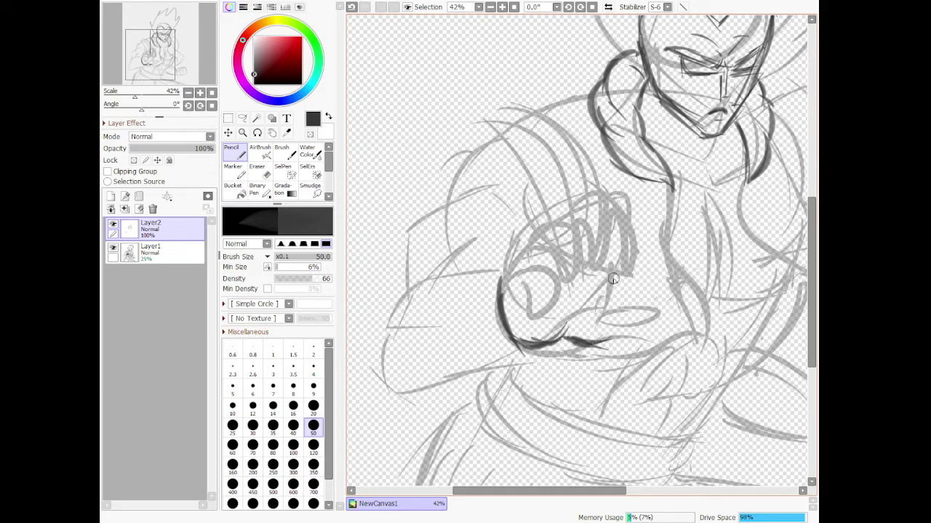
mouse_move(610, 267)
mouse_down()
mouse_move(631, 320)
mouse_move(622, 309)
mouse_move(649, 314)
mouse_move(610, 322)
mouse_move(627, 329)
mouse_move(628, 312)
mouse_move(628, 338)
mouse_move(615, 339)
mouse_move(671, 338)
mouse_move(662, 337)
mouse_move(660, 314)
mouse_move(642, 311)
mouse_move(667, 339)
mouse_up()
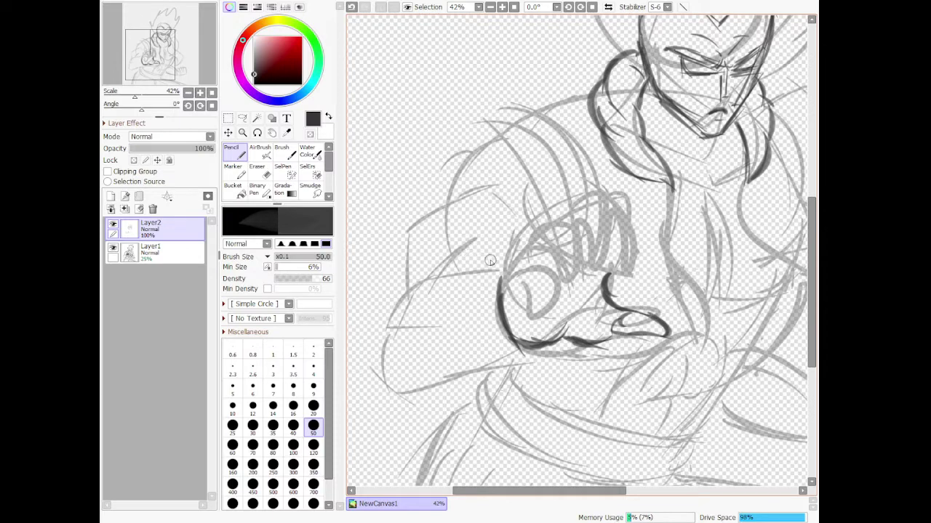
- Draw the curled fingers of the raised hand and join the last finger to the thumb line
mouse_move(516, 264)
mouse_down()
mouse_move(542, 254)
mouse_move(512, 264)
mouse_move(544, 254)
mouse_move(566, 284)
mouse_move(531, 272)
mouse_move(550, 286)
mouse_move(537, 304)
mouse_move(541, 293)
mouse_move(542, 318)
mouse_move(561, 286)
mouse_up()
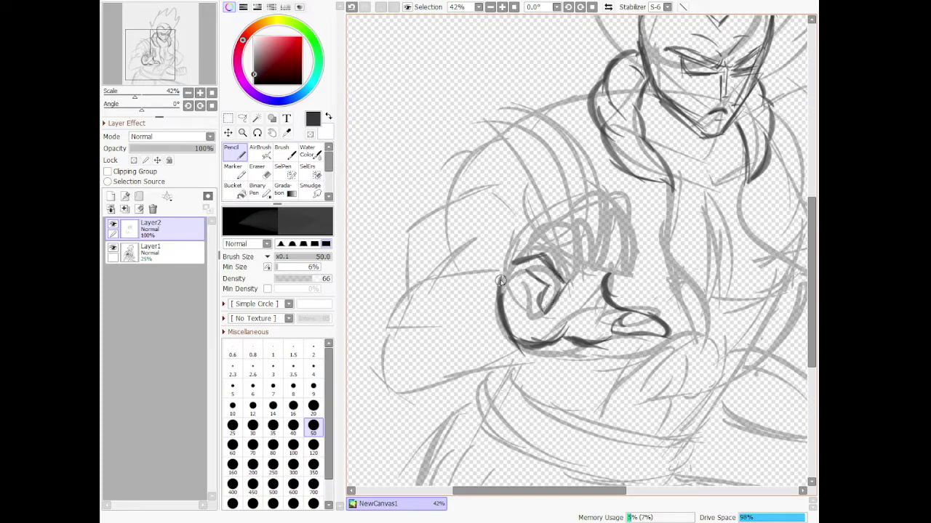
mouse_move(504, 259)
mouse_down()
mouse_move(492, 294)
mouse_move(508, 256)
mouse_move(500, 285)
mouse_move(524, 251)
mouse_move(509, 253)
mouse_move(543, 238)
mouse_move(502, 255)
mouse_move(541, 229)
mouse_move(576, 257)
mouse_move(569, 277)
mouse_move(538, 245)
mouse_move(556, 268)
mouse_up()
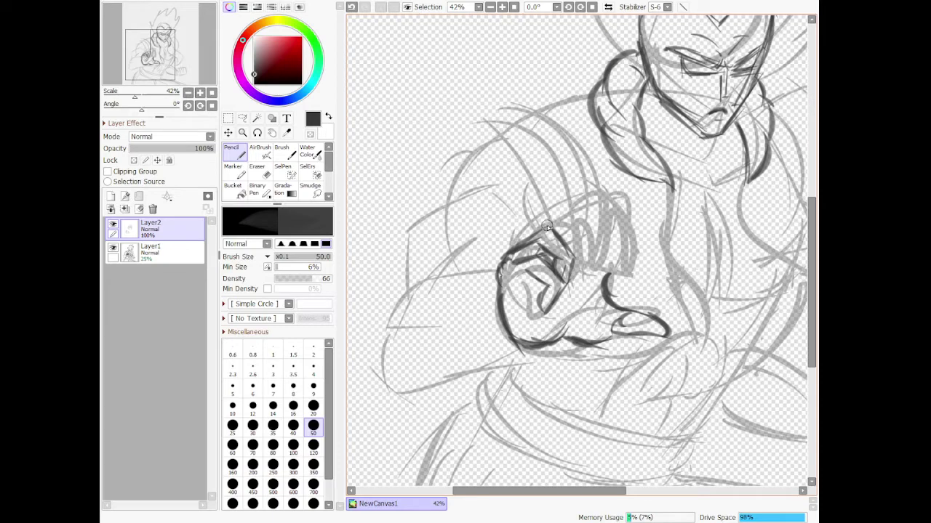
mouse_move(552, 227)
mouse_down()
mouse_move(561, 205)
mouse_move(581, 209)
mouse_move(591, 255)
mouse_move(575, 242)
mouse_move(588, 255)
mouse_up()
mouse_move(589, 217)
mouse_down()
mouse_move(580, 210)
mouse_move(615, 202)
mouse_move(611, 247)
mouse_up()
mouse_move(589, 218)
mouse_down()
mouse_move(605, 248)
mouse_move(615, 244)
mouse_up()
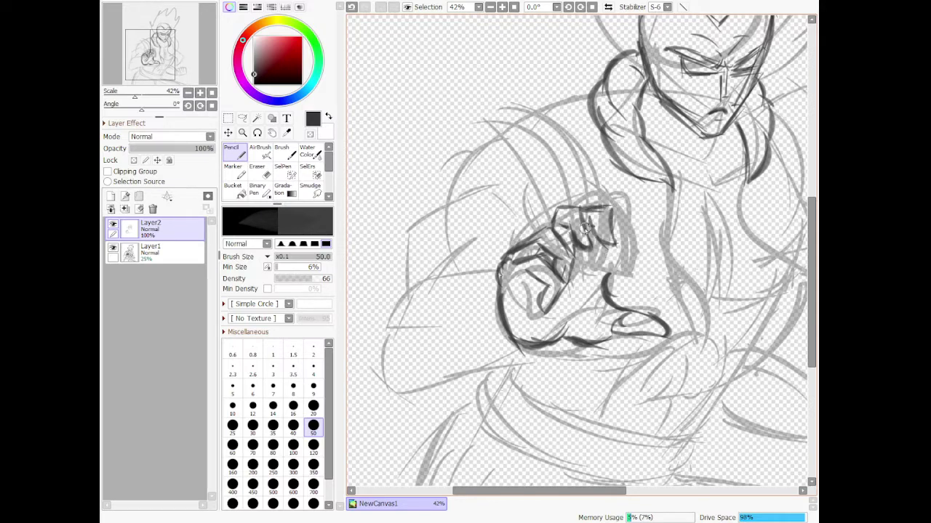
drag(604, 246, 604, 312)
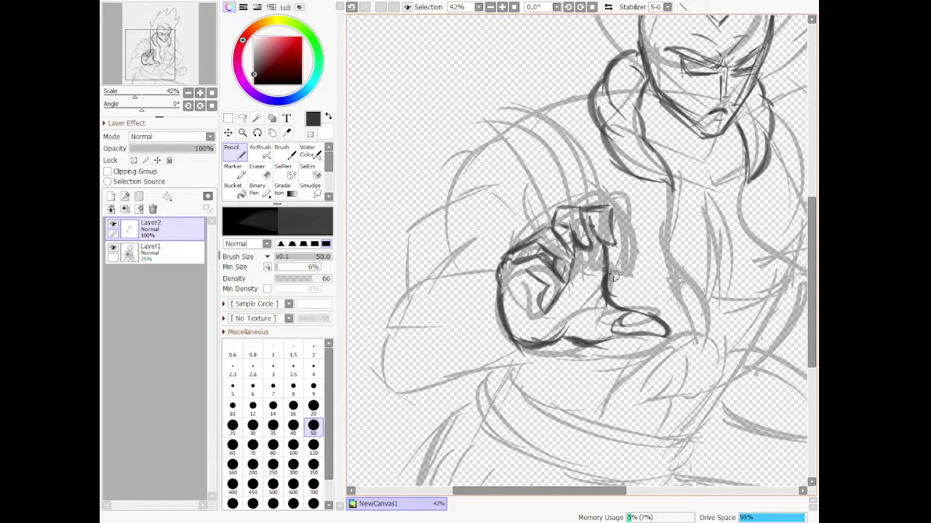
- Select the upper curled fingers with a freeform lasso, then rotate them slightly counter-clockwise and reposition them on the hand
click(243, 117)
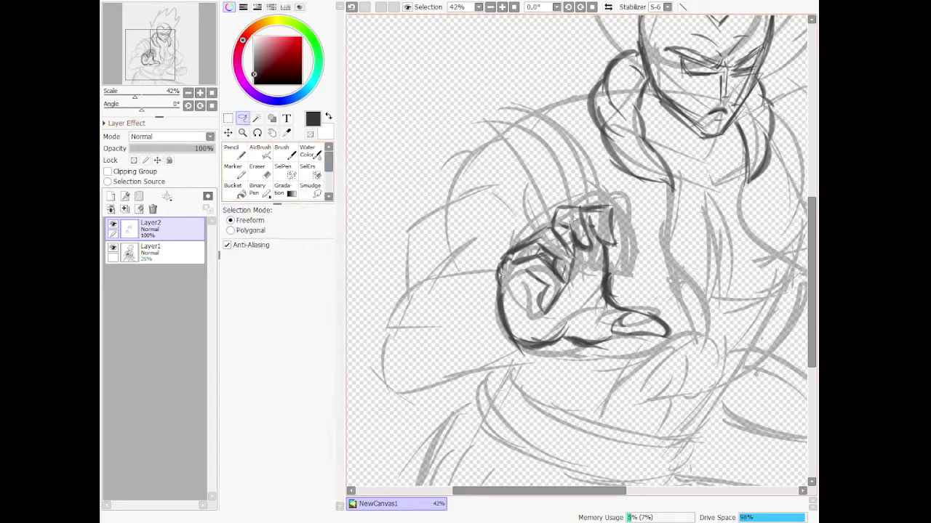
drag(623, 252, 633, 226)
click(229, 118)
click(228, 272)
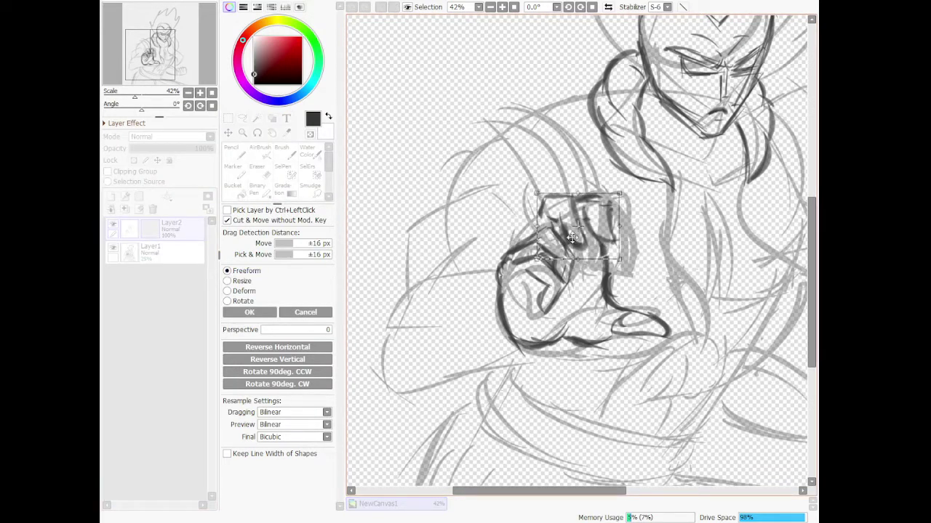
drag(632, 278, 638, 268)
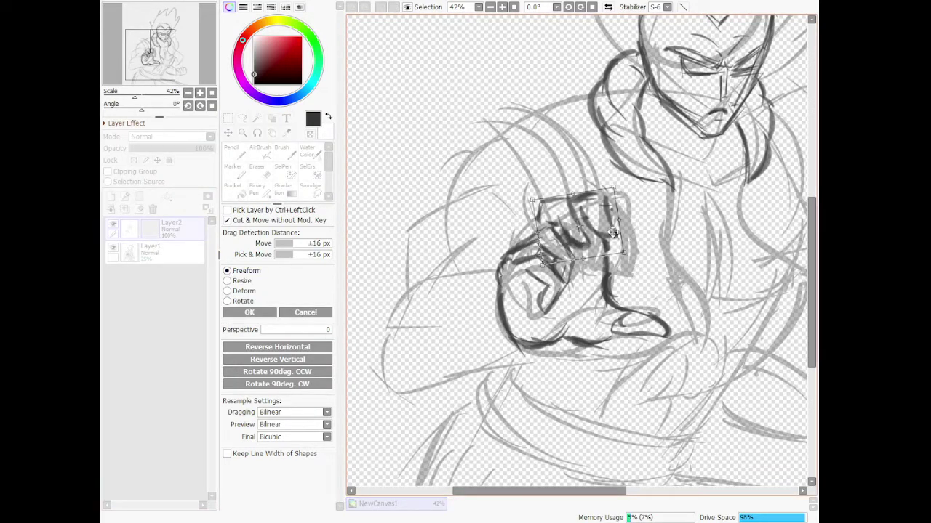
drag(569, 224, 579, 233)
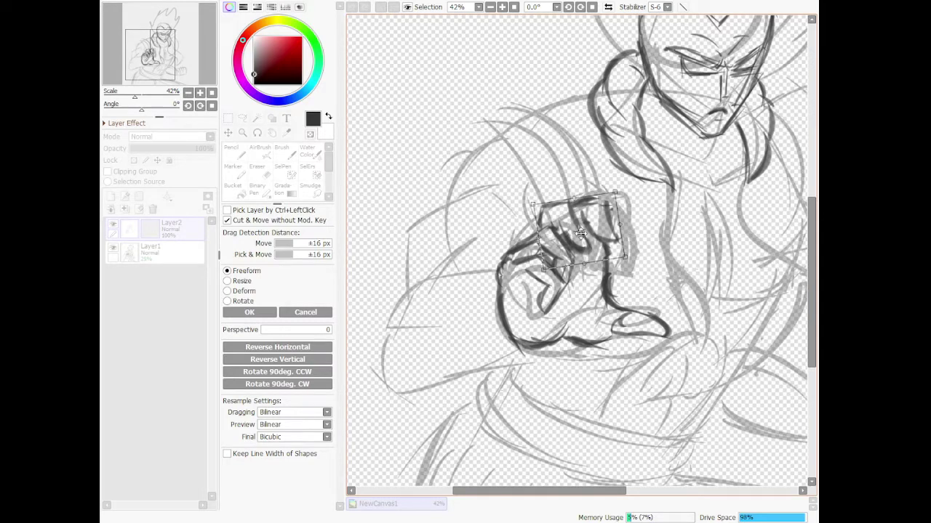
click(248, 312)
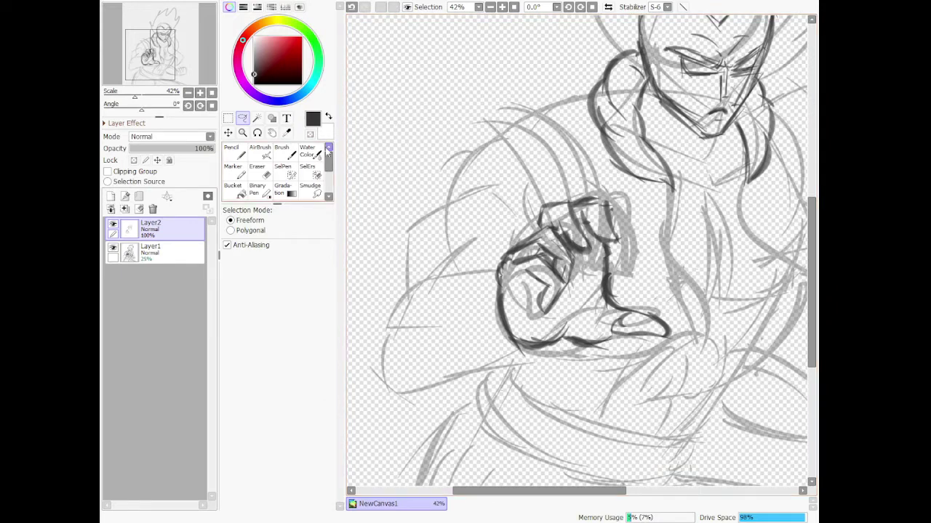
- Draw the wristband behind the raised hand with the pencil, and darken its edges and the heel of the palm
click(233, 153)
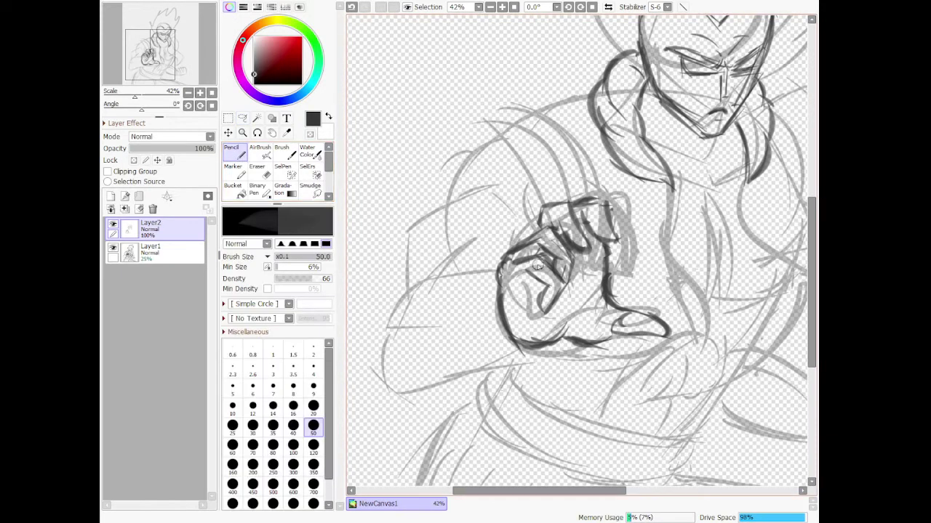
mouse_move(501, 275)
mouse_down()
mouse_move(444, 281)
mouse_move(466, 278)
mouse_move(427, 351)
mouse_up()
drag(436, 284, 431, 345)
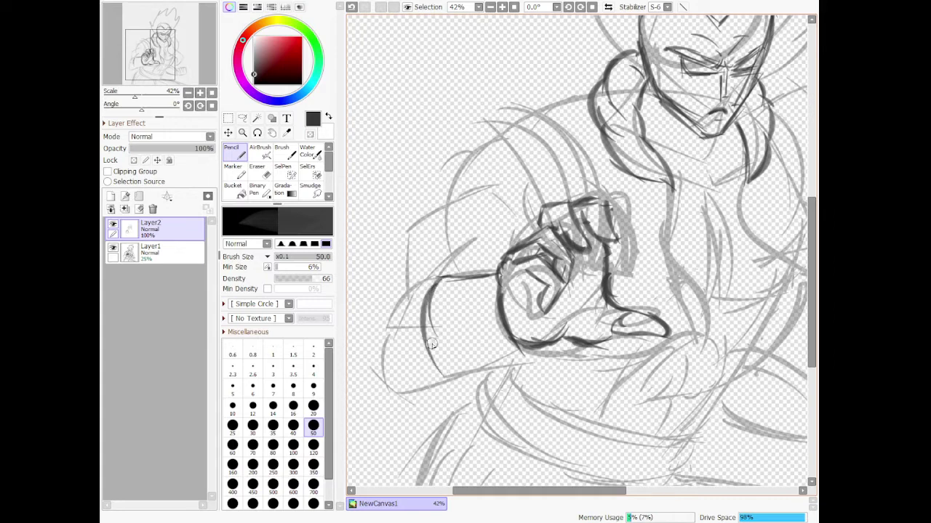
drag(423, 315, 453, 378)
mouse_move(451, 381)
mouse_down()
mouse_move(509, 356)
mouse_move(501, 341)
mouse_up()
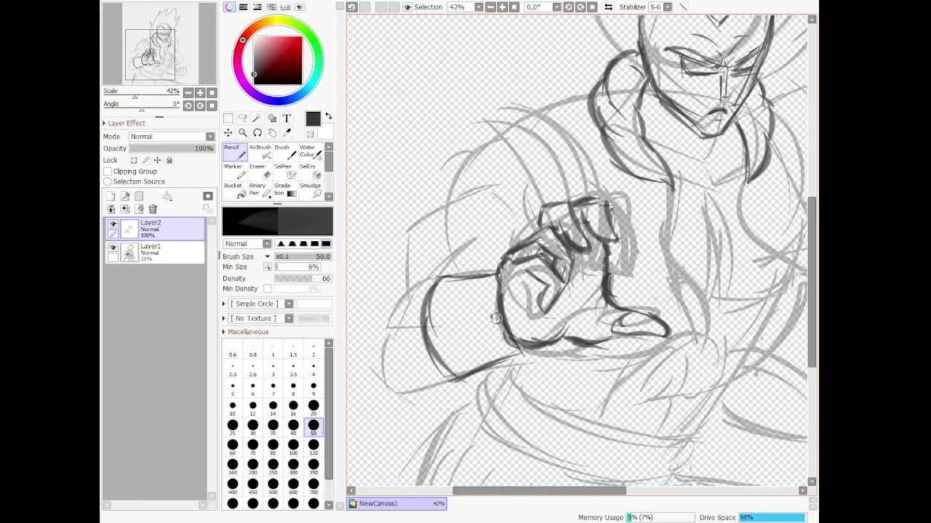
mouse_move(495, 317)
mouse_down()
mouse_move(493, 345)
mouse_move(519, 346)
mouse_move(498, 343)
mouse_move(539, 362)
mouse_move(511, 357)
mouse_move(567, 340)
mouse_up()
mouse_move(500, 272)
mouse_down()
mouse_move(465, 289)
mouse_move(474, 278)
mouse_move(443, 271)
mouse_move(414, 298)
mouse_move(447, 273)
mouse_move(426, 316)
mouse_up()
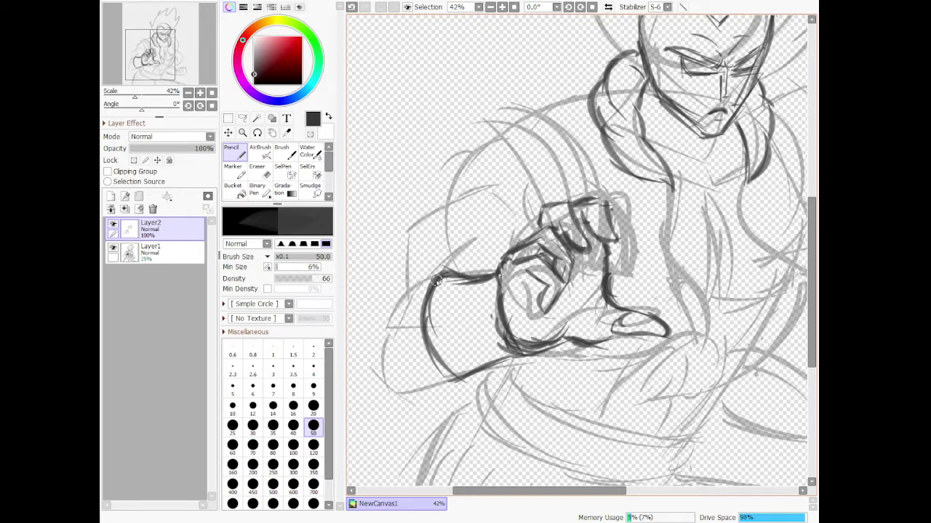
- Outline the forearm section behind the wristband, rounding it at the elbow and closing it back to the band's lower edge
mouse_move(435, 279)
mouse_down()
mouse_move(401, 286)
mouse_move(421, 283)
mouse_move(364, 321)
mouse_up()
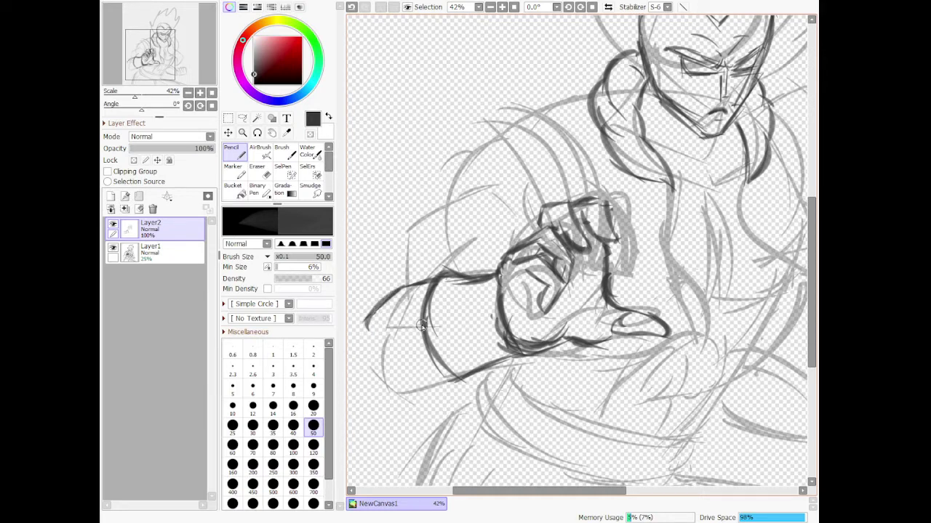
mouse_move(366, 324)
mouse_down()
mouse_move(394, 337)
mouse_move(358, 329)
mouse_move(385, 377)
mouse_up()
mouse_move(363, 342)
mouse_down()
mouse_move(392, 391)
mouse_move(389, 374)
mouse_move(374, 377)
mouse_move(433, 388)
mouse_move(399, 387)
mouse_move(467, 374)
mouse_move(427, 329)
mouse_move(461, 381)
mouse_up()
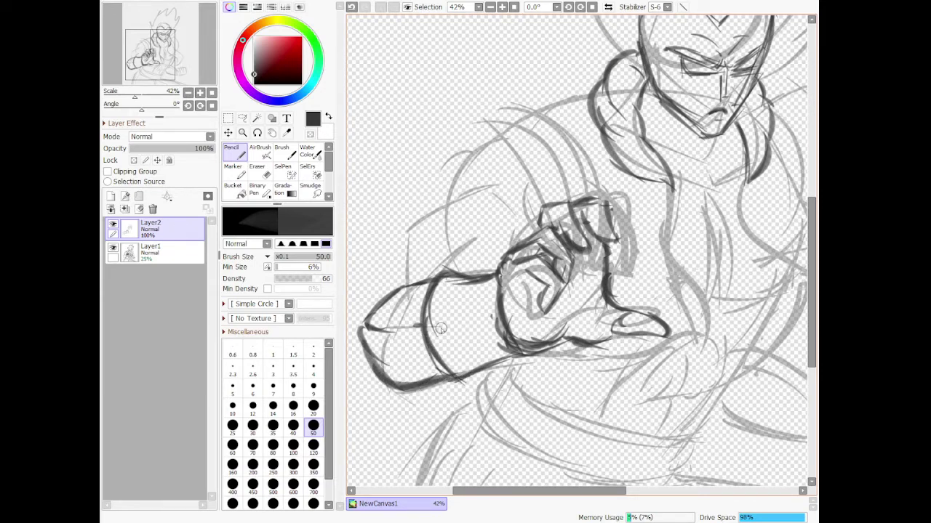
- Lower the rough sketch layer's opacity to 12% and return to Layer2 for drawing
scroll(373, 339, down, 4)
scroll(374, 338, up, 3)
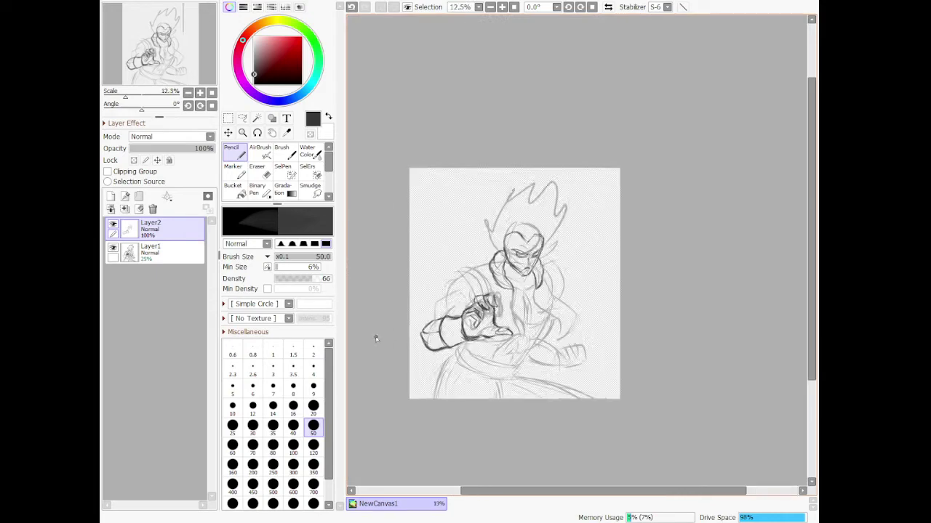
scroll(394, 310, up, 2)
click(157, 251)
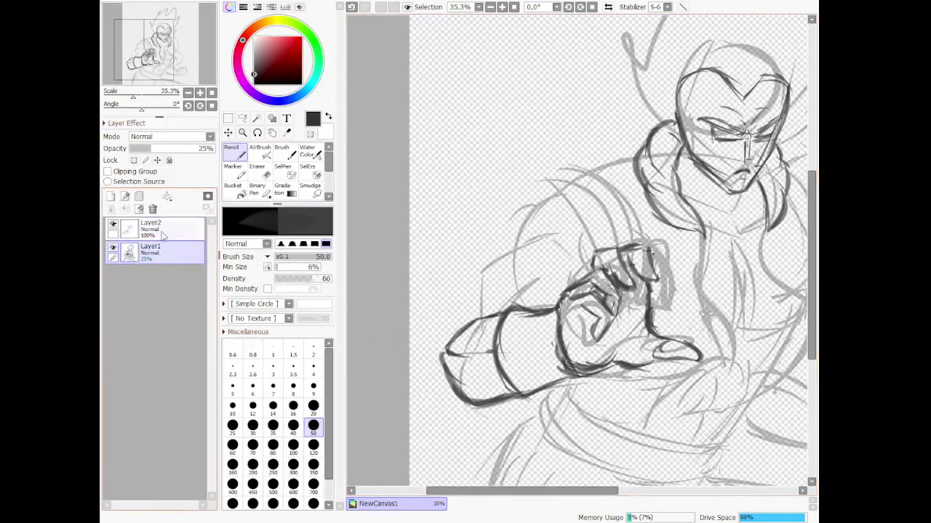
click(144, 148)
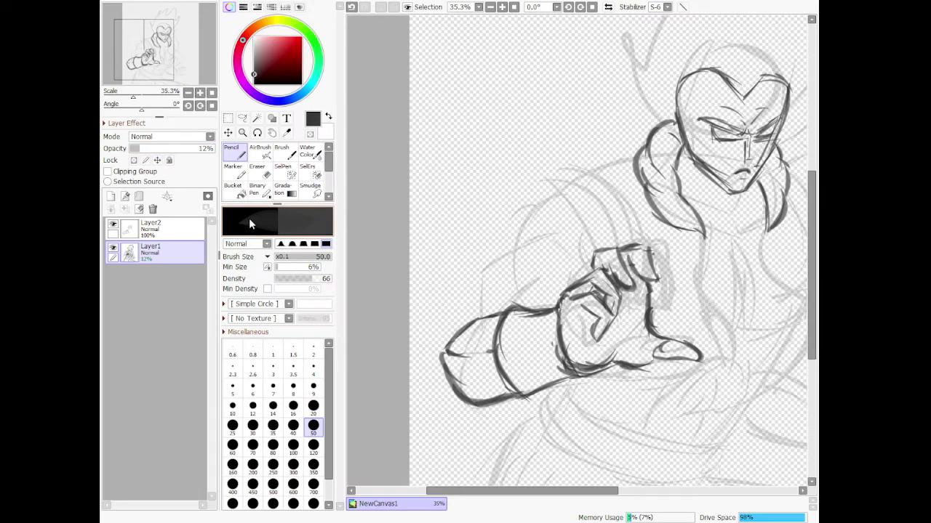
click(156, 227)
- Draw the bent arm above the wristband: an inner muscle line, the edge meeting the curled fingers, and the curved outer contour
scroll(679, 299, up, 3)
scroll(679, 298, up, 1)
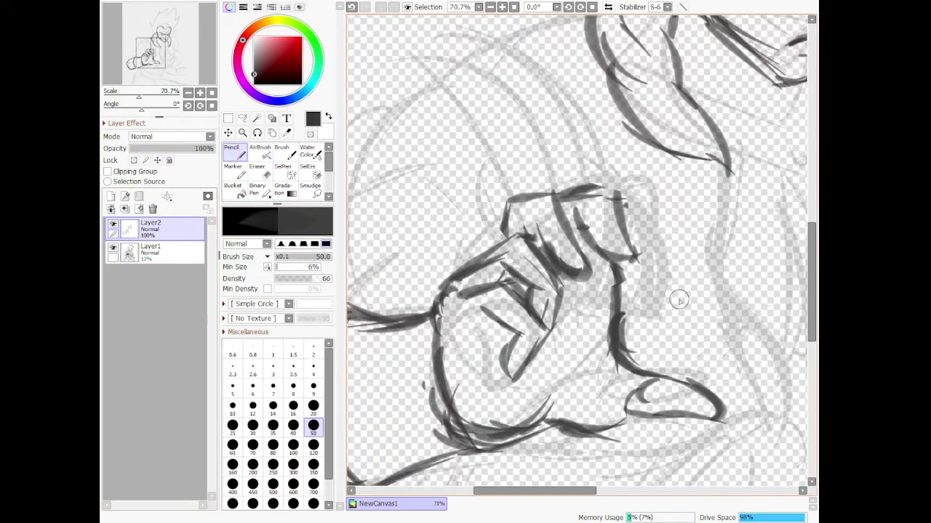
mouse_move(591, 276)
mouse_down()
mouse_move(614, 276)
mouse_move(564, 284)
mouse_move(593, 276)
mouse_up()
scroll(588, 262, down, 8)
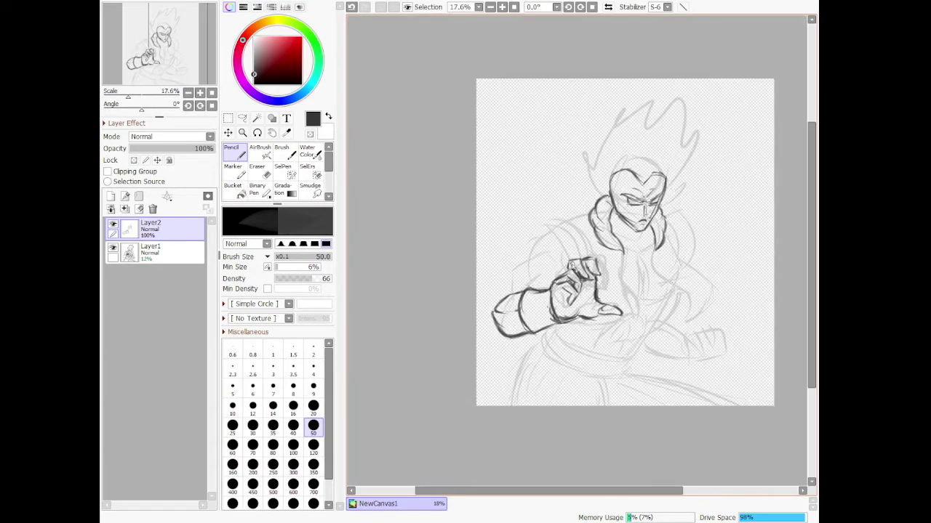
scroll(525, 266, up, 8)
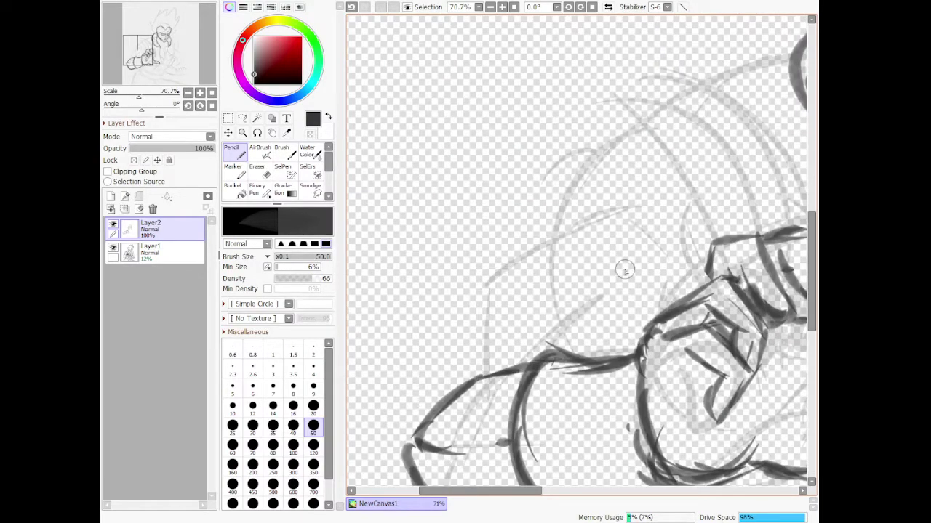
mouse_move(482, 372)
mouse_down()
mouse_move(528, 354)
mouse_move(603, 264)
mouse_up()
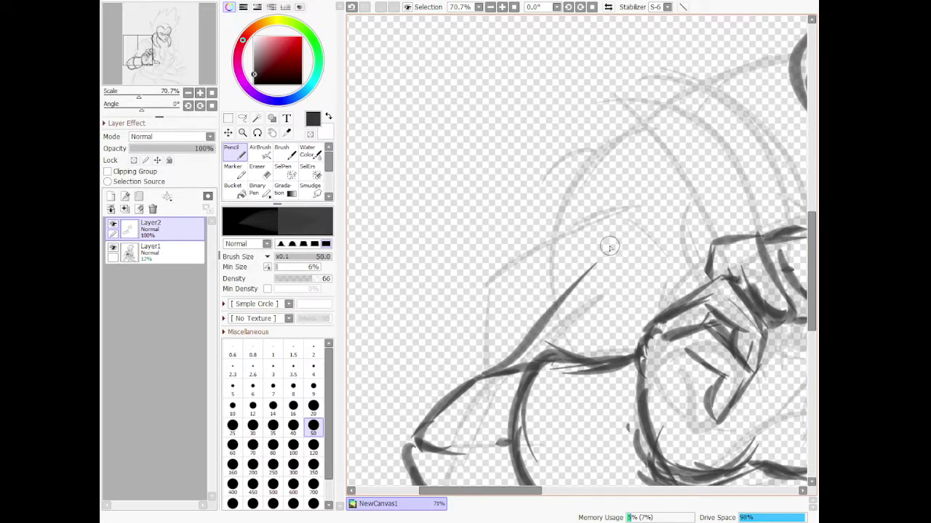
mouse_move(610, 246)
mouse_down()
mouse_move(663, 237)
mouse_move(704, 283)
mouse_up()
drag(666, 239, 703, 282)
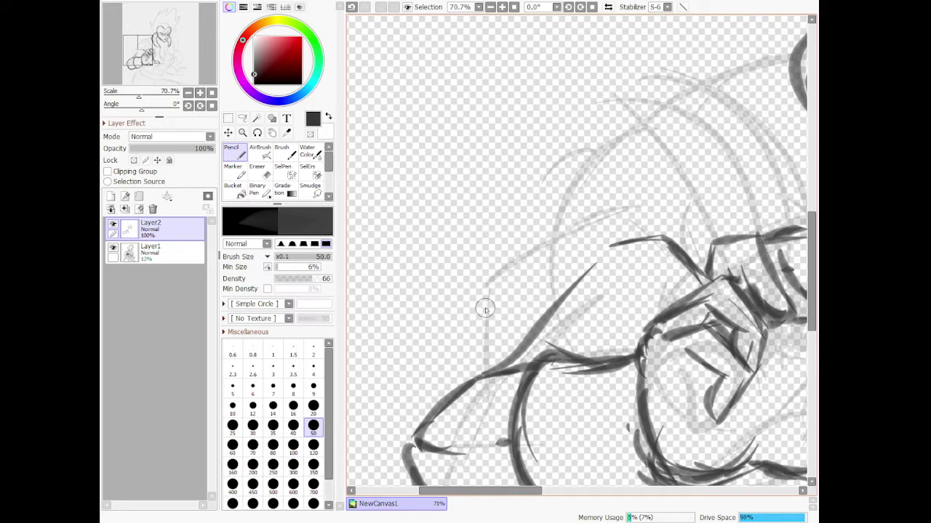
mouse_move(468, 331)
mouse_down()
mouse_move(468, 381)
mouse_move(480, 298)
mouse_move(544, 227)
mouse_up()
mouse_move(491, 275)
mouse_down()
mouse_move(609, 217)
mouse_move(644, 242)
mouse_up()
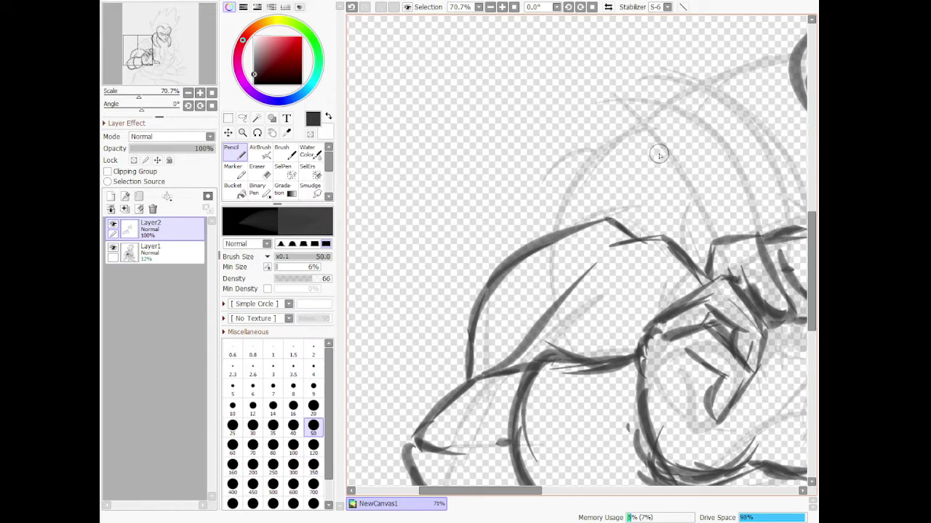
- Draw the shoulder curve above the bent arm and add short crease strokes at the arm joint and the wristband's upper edge
drag(649, 133, 567, 218)
mouse_move(616, 147)
mouse_down()
mouse_move(571, 210)
mouse_move(566, 236)
mouse_up()
drag(640, 237, 652, 190)
drag(636, 239, 676, 184)
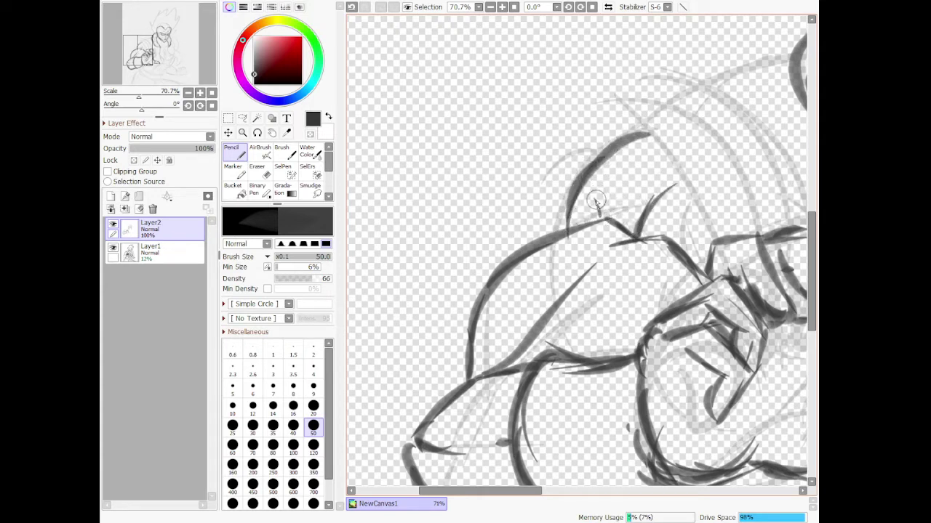
mouse_move(597, 217)
mouse_down()
mouse_move(595, 180)
mouse_move(627, 145)
mouse_move(610, 196)
mouse_move(629, 195)
mouse_up()
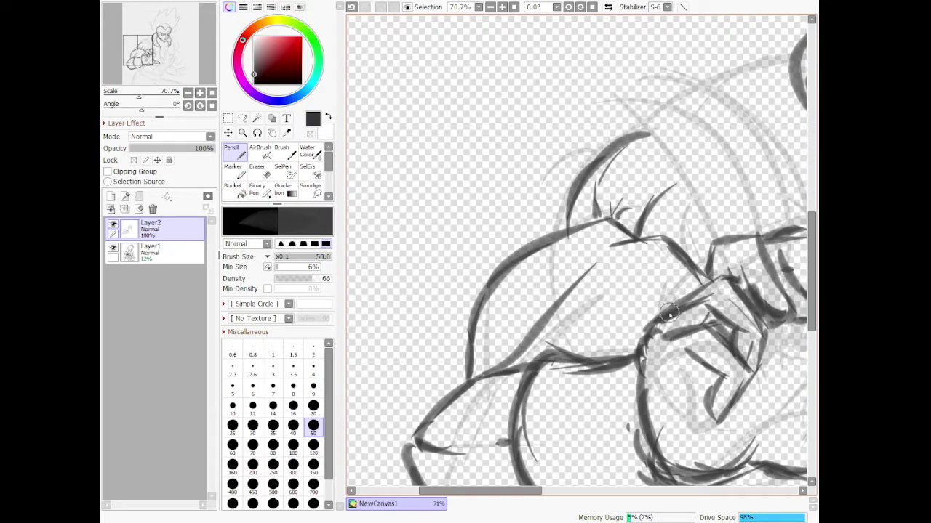
mouse_move(577, 309)
mouse_down()
mouse_move(569, 345)
mouse_move(578, 364)
mouse_up()
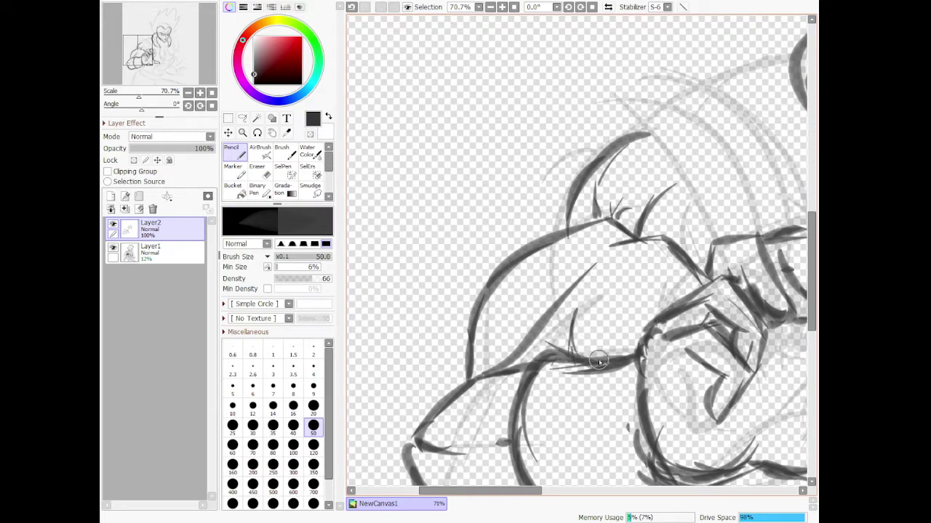
- Continue the shoulder curve down to the raised fingers and draw the vest's padded armhole as a larger arc around it
scroll(598, 361, down, 4)
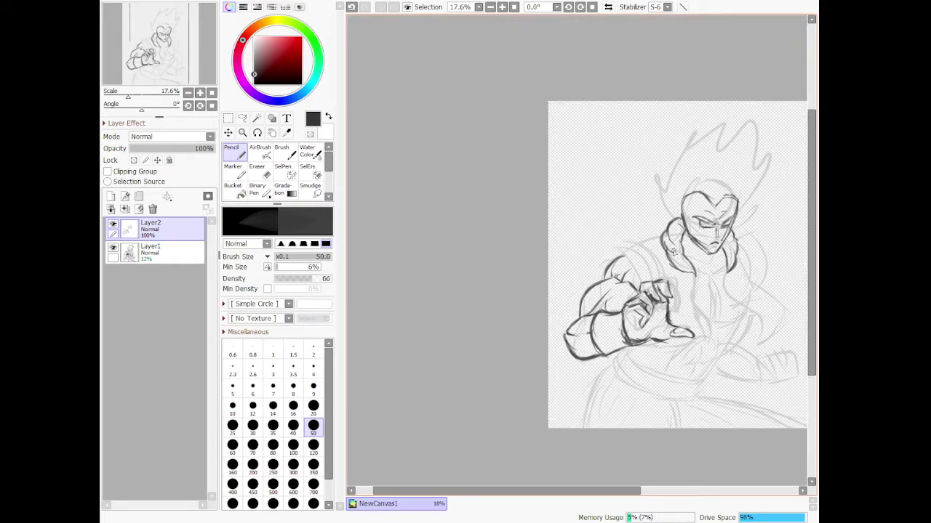
scroll(673, 252, up, 3)
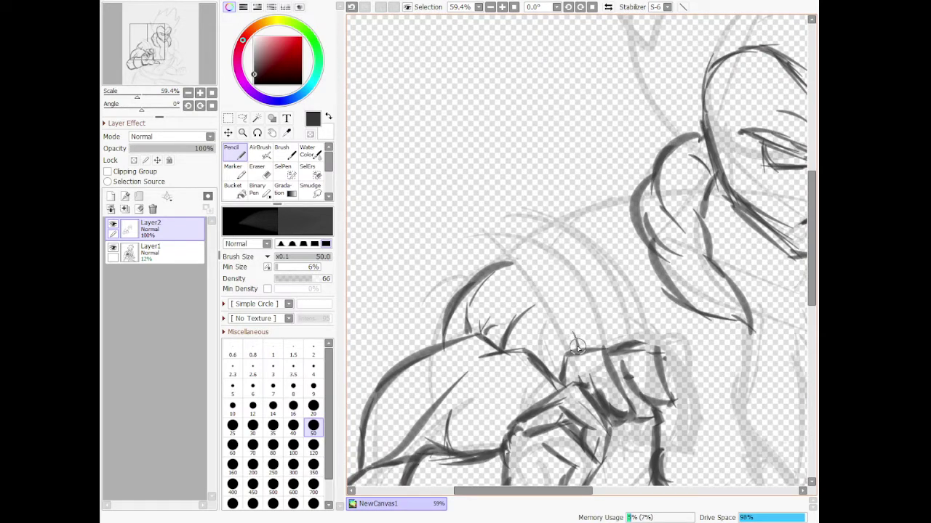
mouse_move(578, 349)
mouse_down()
mouse_move(564, 305)
mouse_move(518, 261)
mouse_move(477, 271)
mouse_move(475, 253)
mouse_move(507, 221)
mouse_move(581, 232)
mouse_move(631, 280)
mouse_move(634, 327)
mouse_up()
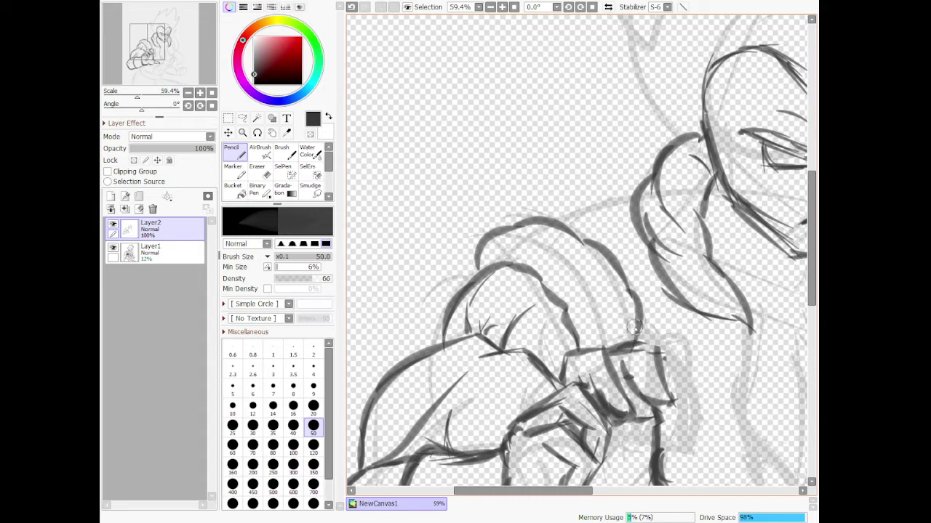
drag(614, 426, 625, 433)
- Connect the padded armhole to the collar with a shoulder line and add a short crease beneath it
scroll(625, 421, up, 2)
scroll(625, 421, down, 3)
scroll(639, 290, up, 3)
scroll(639, 290, up, 2)
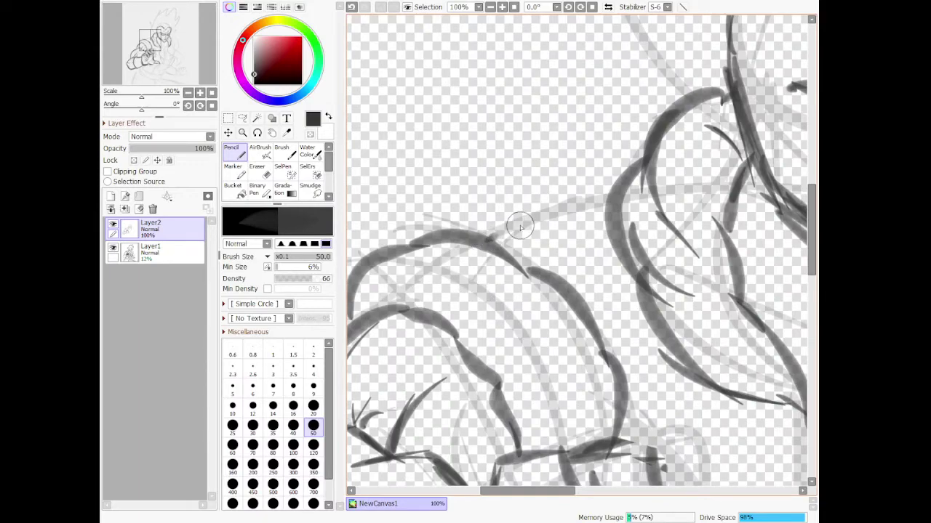
mouse_move(489, 238)
mouse_down()
mouse_move(551, 239)
mouse_move(614, 195)
mouse_up()
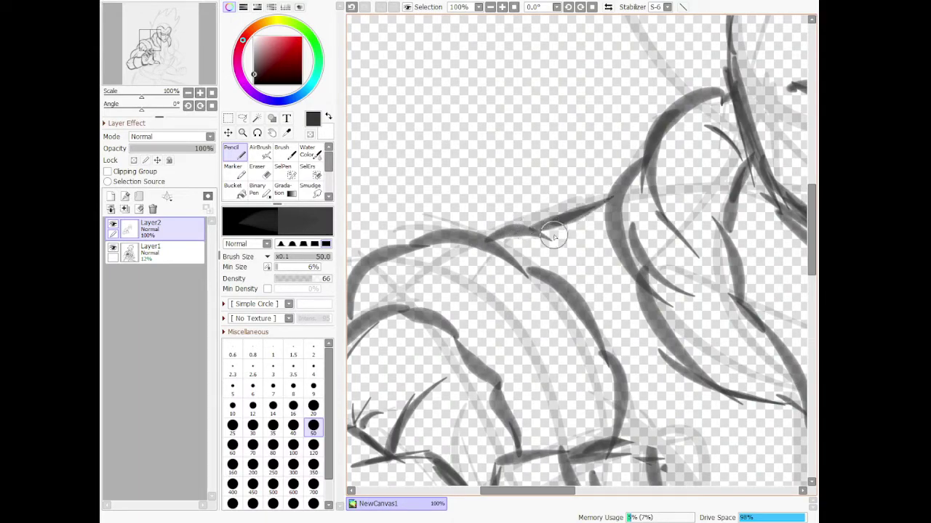
drag(554, 233, 589, 273)
scroll(628, 324, down, 3)
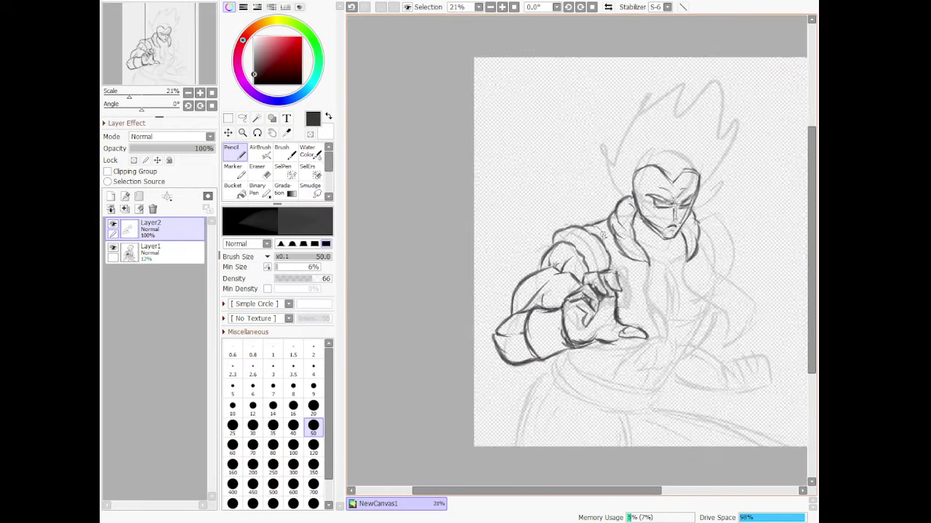
- Draw the vest's front edge from the collar to a point, curve its lower edge back to the thumb, and add a chest crease
scroll(647, 294, up, 1)
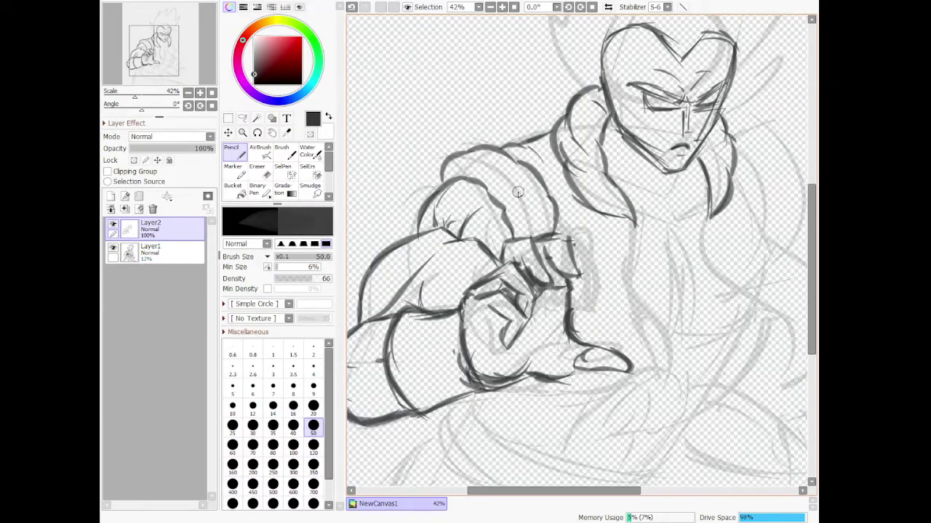
mouse_move(631, 231)
mouse_down()
mouse_move(648, 307)
mouse_move(676, 335)
mouse_up()
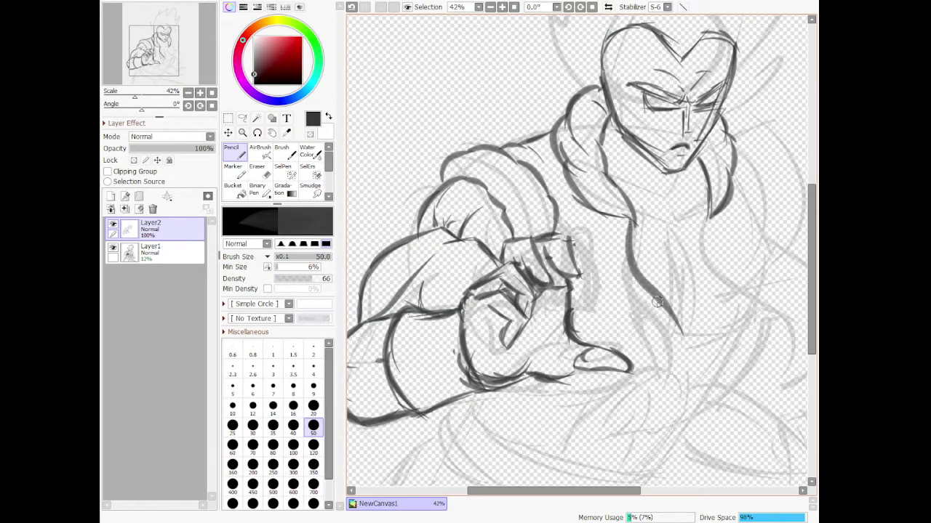
mouse_move(671, 300)
mouse_down()
mouse_move(681, 349)
mouse_move(687, 343)
mouse_move(619, 324)
mouse_move(592, 344)
mouse_move(581, 340)
mouse_move(625, 326)
mouse_move(681, 341)
mouse_up()
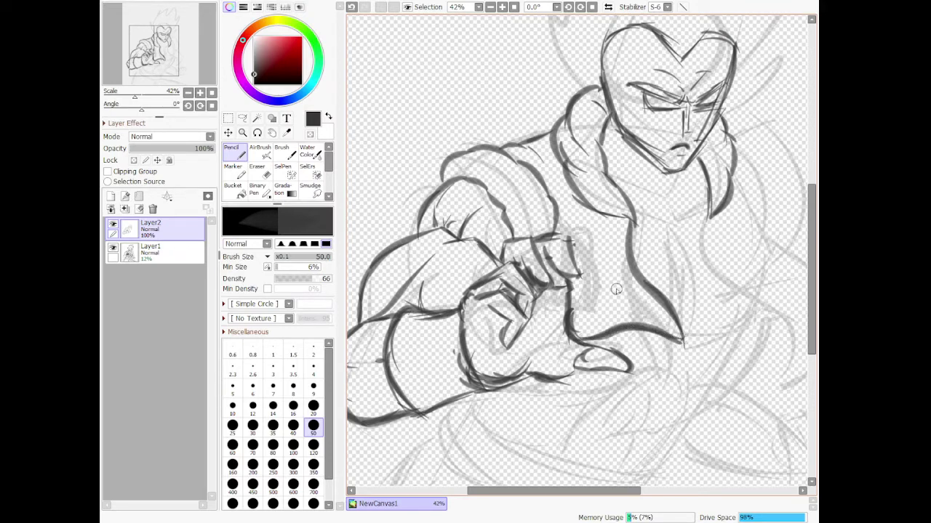
mouse_move(594, 297)
mouse_down()
mouse_move(647, 298)
mouse_move(628, 293)
mouse_move(602, 306)
mouse_move(615, 294)
mouse_move(588, 306)
mouse_move(651, 297)
mouse_up()
scroll(633, 240, down, 5)
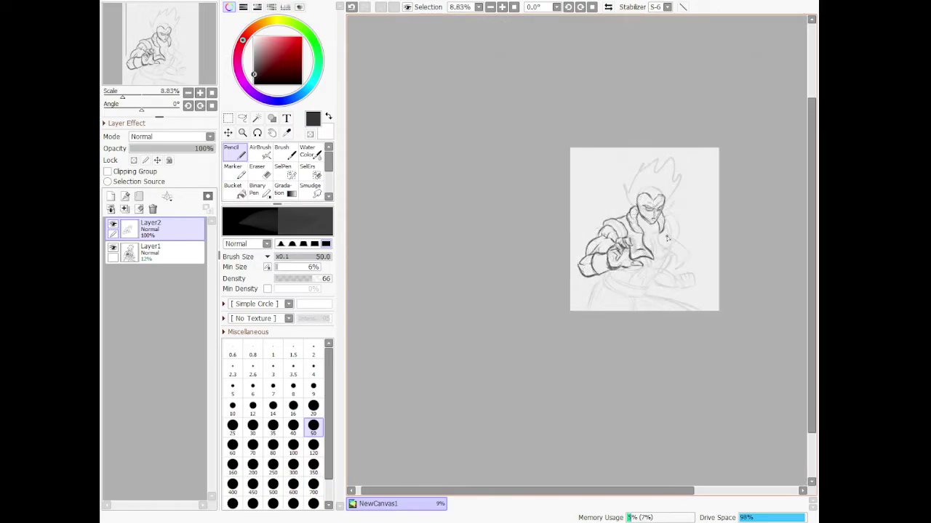
- Add darker pencil strokes to the collar fold just behind the jaw, below the ear
scroll(690, 216, up, 6)
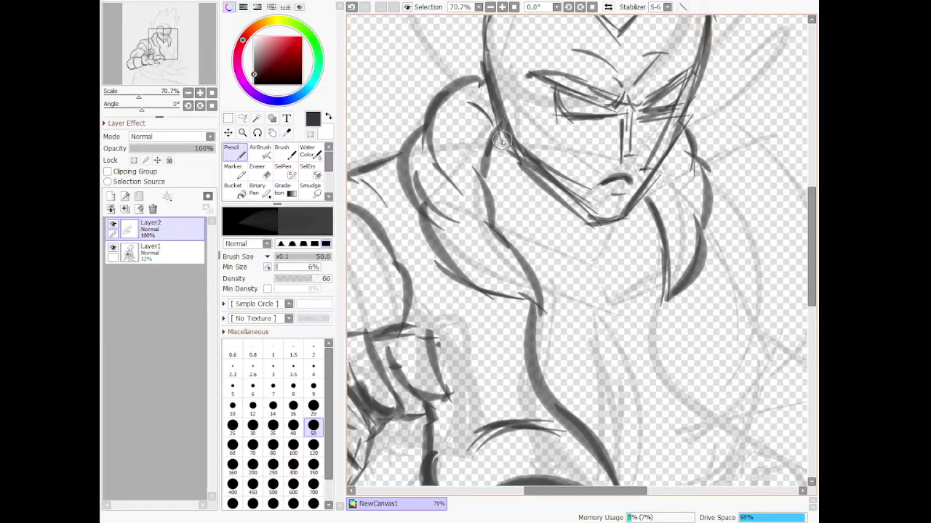
mouse_move(507, 145)
mouse_down()
mouse_move(499, 184)
mouse_move(497, 160)
mouse_move(482, 191)
mouse_up()
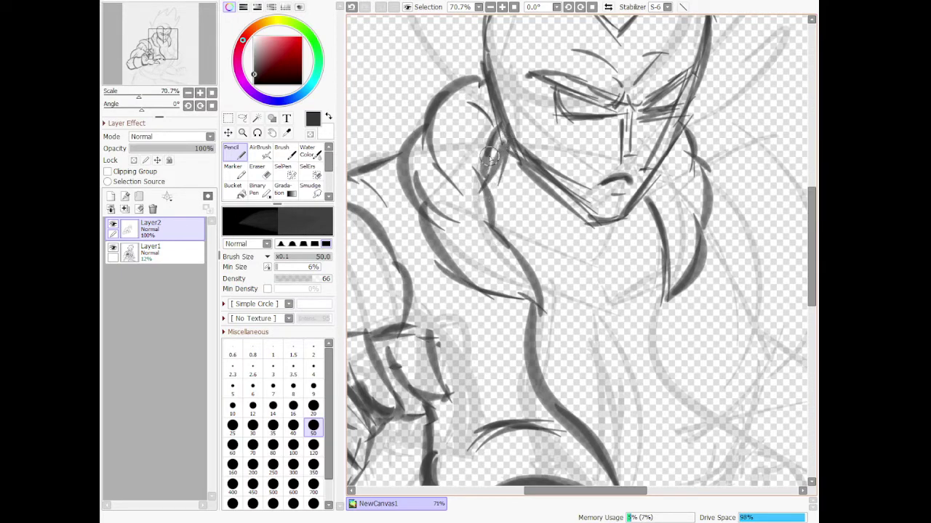
scroll(491, 160, down, 3)
- Draw several neck lines from the jaw down beside the far collar, and trim their upper ends with the eraser
scroll(502, 173, up, 2)
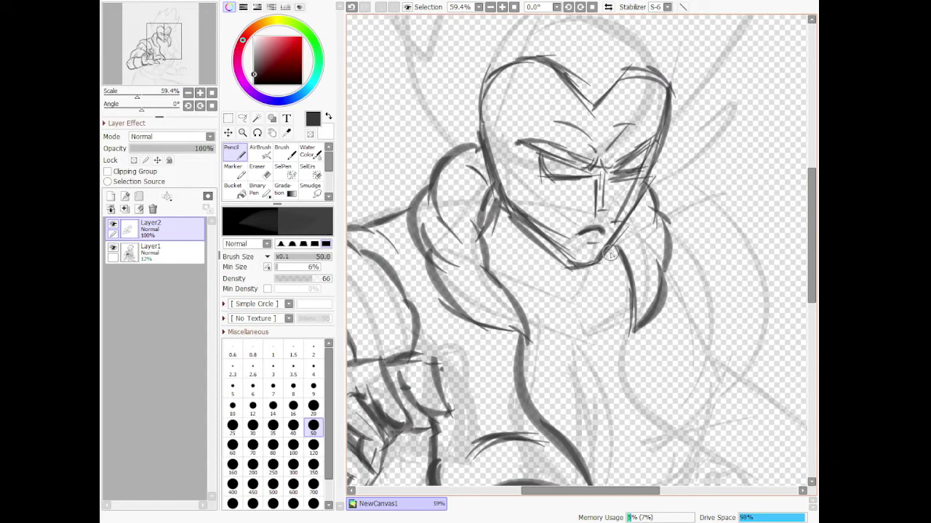
drag(613, 241, 624, 284)
mouse_move(615, 222)
mouse_down()
mouse_move(629, 295)
mouse_move(615, 230)
mouse_move(611, 324)
mouse_up()
drag(621, 240, 628, 320)
drag(625, 263, 625, 327)
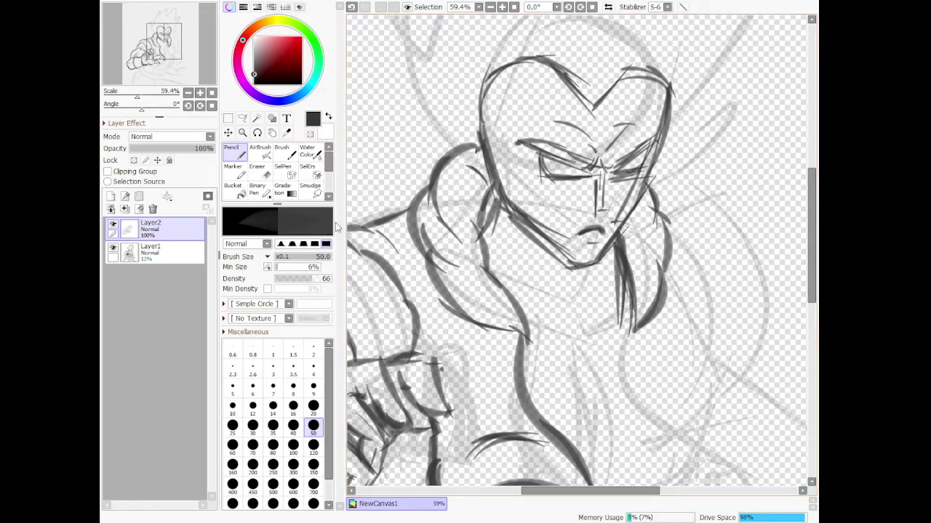
click(260, 171)
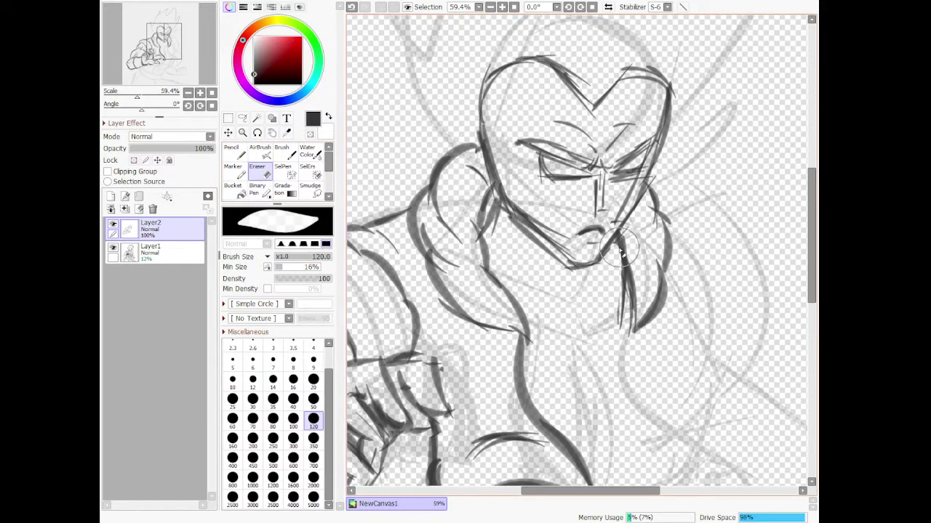
key(n)
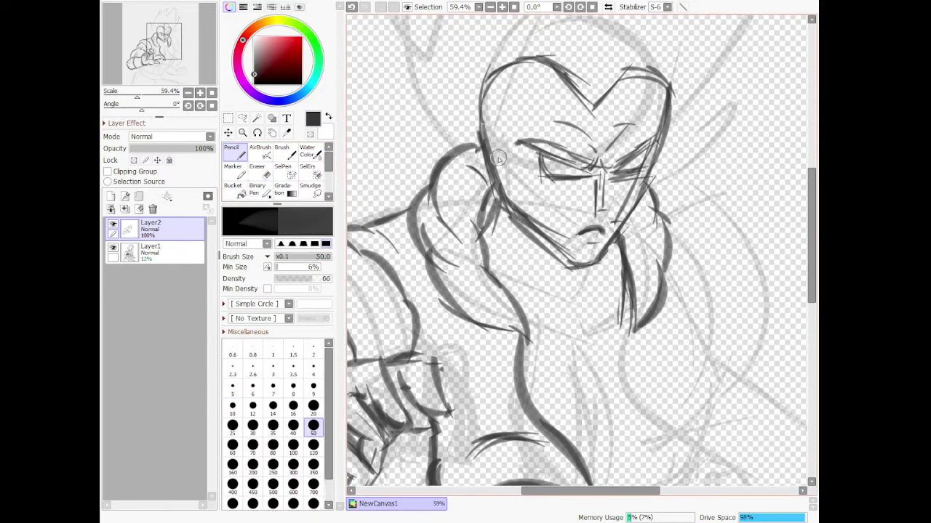
- Draw the ear at the side of the face above the collar and erase the face outline running through it
mouse_move(481, 130)
mouse_down()
mouse_move(493, 148)
mouse_move(482, 135)
mouse_move(484, 209)
mouse_up()
drag(471, 163, 504, 202)
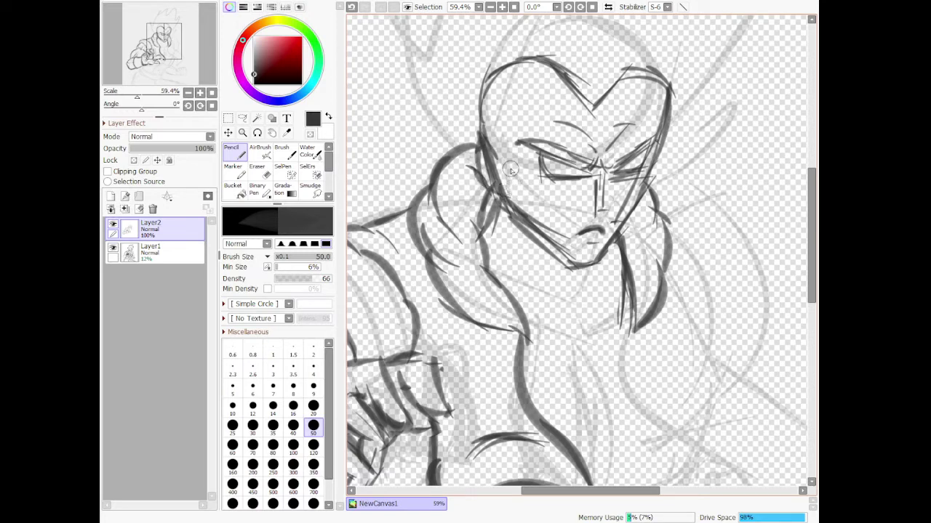
mouse_move(511, 169)
mouse_down()
mouse_move(500, 139)
mouse_move(480, 133)
mouse_move(477, 182)
mouse_move(491, 192)
mouse_move(481, 185)
mouse_move(490, 152)
mouse_move(508, 174)
mouse_move(491, 155)
mouse_move(508, 195)
mouse_move(499, 174)
mouse_move(508, 191)
mouse_move(512, 158)
mouse_move(509, 182)
mouse_up()
click(260, 169)
click(233, 150)
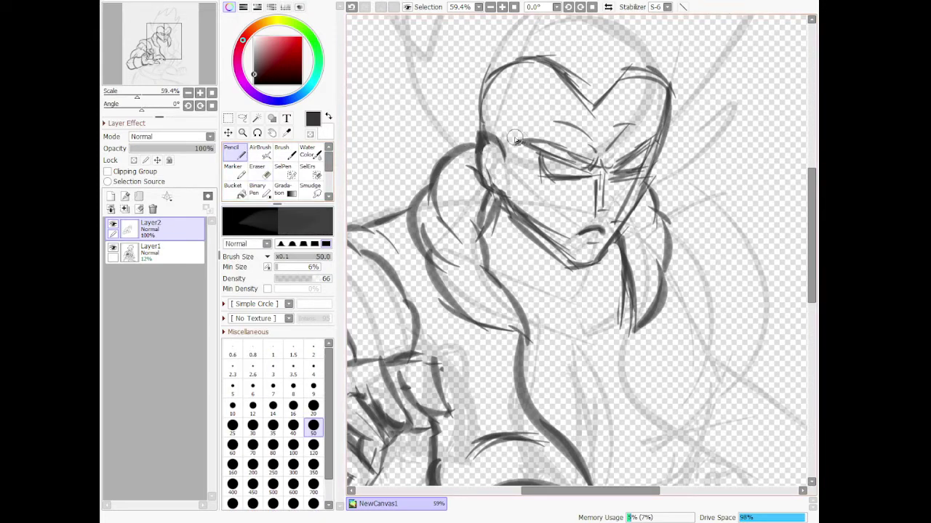
- Draw a hairline from the ear up the temple to the forehead and erase the overlapping part of the old head outline
mouse_move(499, 140)
mouse_down()
mouse_move(507, 161)
mouse_move(504, 138)
mouse_move(495, 140)
mouse_move(520, 110)
mouse_move(493, 135)
mouse_move(514, 144)
mouse_move(499, 104)
mouse_move(509, 74)
mouse_move(506, 82)
mouse_move(544, 52)
mouse_up()
key(e)
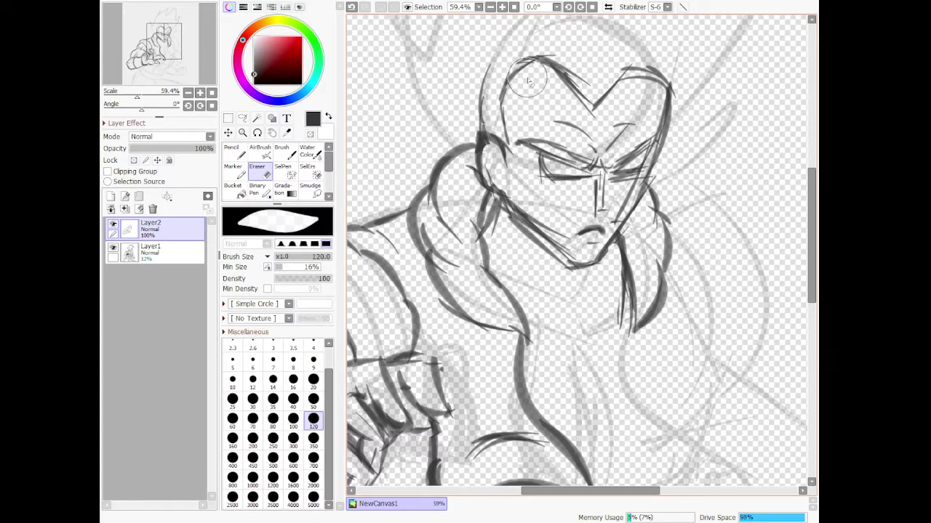
scroll(527, 91, down, 3)
scroll(531, 93, down, 2)
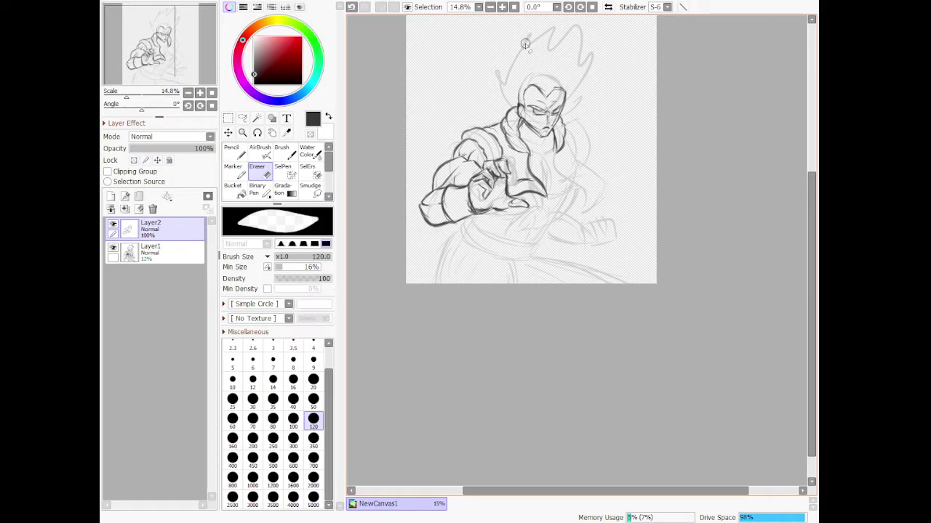
- Draw pencil lines for the near neck muscle, slanting from below the jaw to the base of the throat
scroll(525, 44, up, 2)
scroll(602, 252, up, 3)
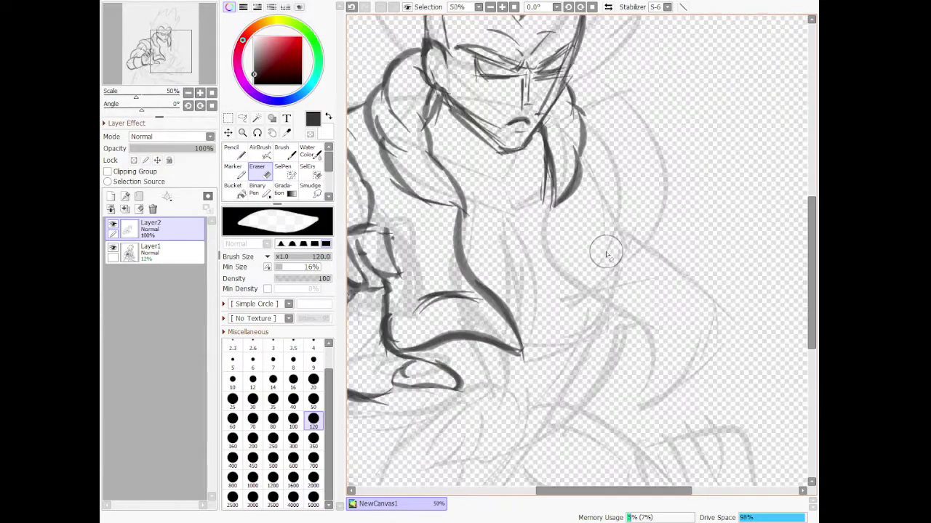
scroll(607, 254, up, 1)
key(n)
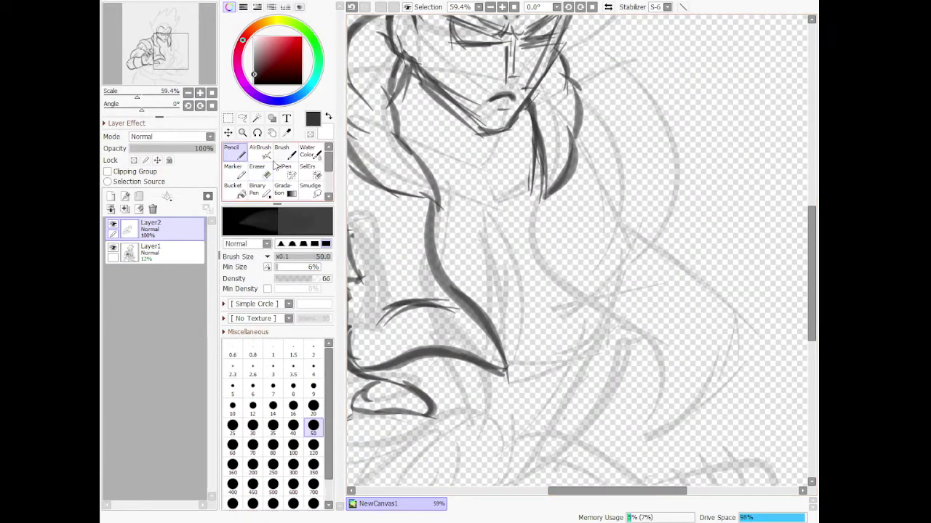
drag(431, 121, 468, 200)
drag(444, 151, 474, 203)
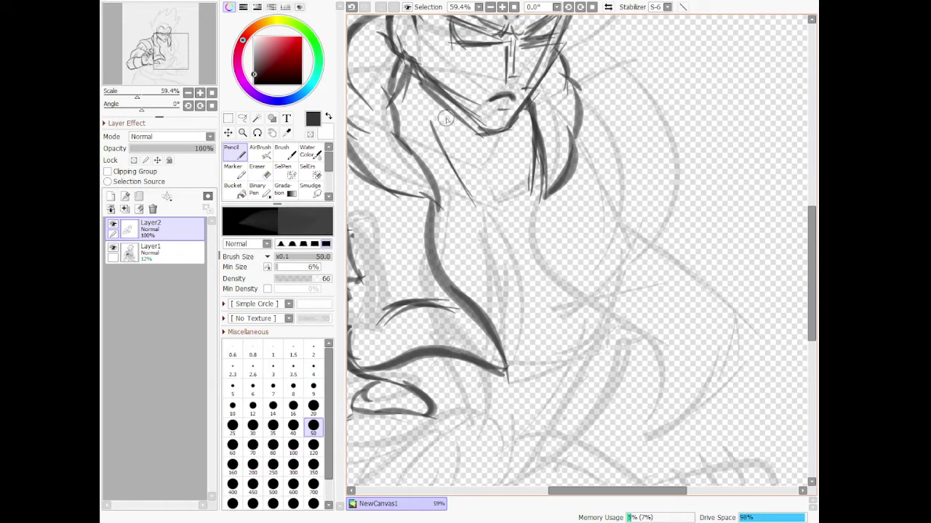
drag(445, 118, 495, 202)
drag(469, 169, 485, 192)
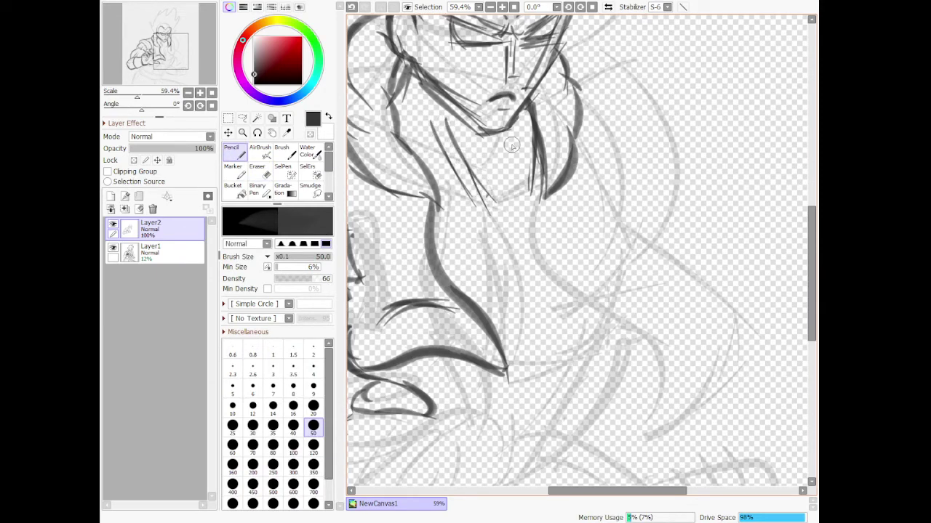
- Draw the far neck muscle from beneath the chin to the throat's base, and add lines running down from the near jaw
mouse_move(510, 146)
mouse_down()
mouse_move(487, 195)
mouse_move(500, 171)
mouse_up()
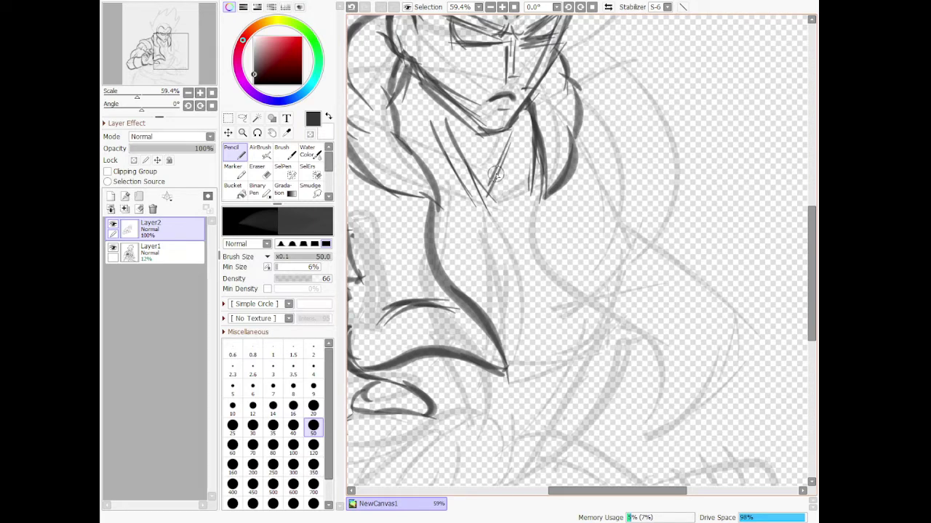
drag(521, 138, 492, 203)
mouse_move(529, 107)
mouse_down()
mouse_move(497, 186)
mouse_move(509, 167)
mouse_move(497, 161)
mouse_move(504, 175)
mouse_up()
mouse_move(407, 75)
mouse_down()
mouse_move(452, 155)
mouse_move(471, 169)
mouse_up()
drag(442, 95, 470, 162)
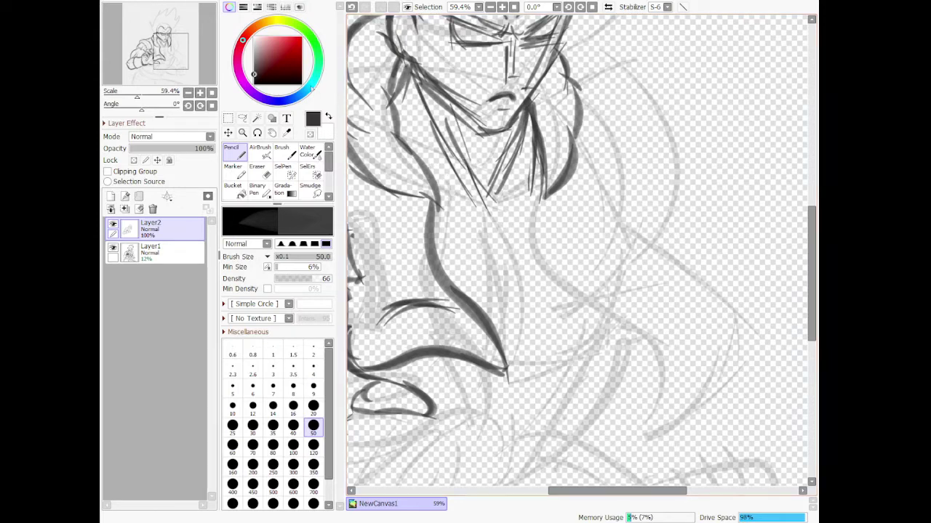
- Draw the collarbones as a shallow V between the two collar sides, and lighten the neck lines above with the eraser
mouse_move(439, 192)
mouse_down()
mouse_move(494, 214)
mouse_move(540, 191)
mouse_up()
drag(493, 210, 539, 186)
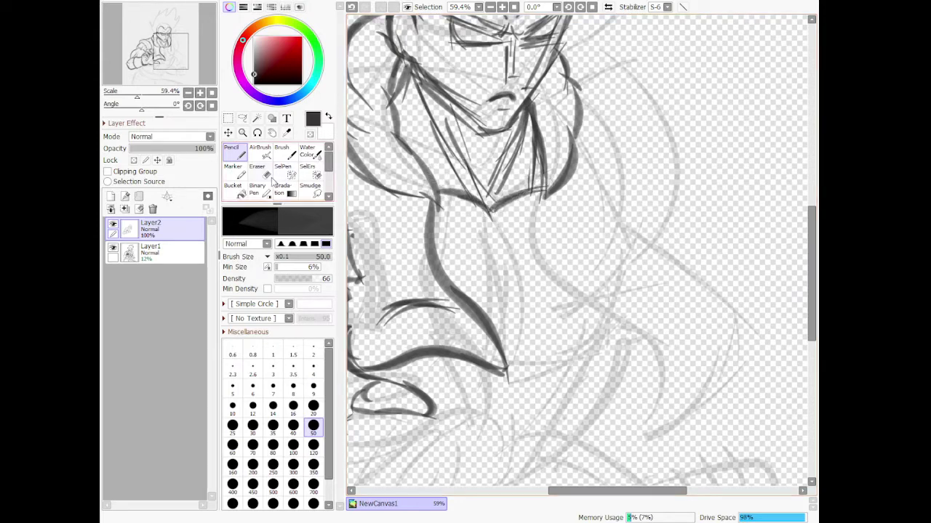
click(259, 171)
drag(482, 189, 458, 138)
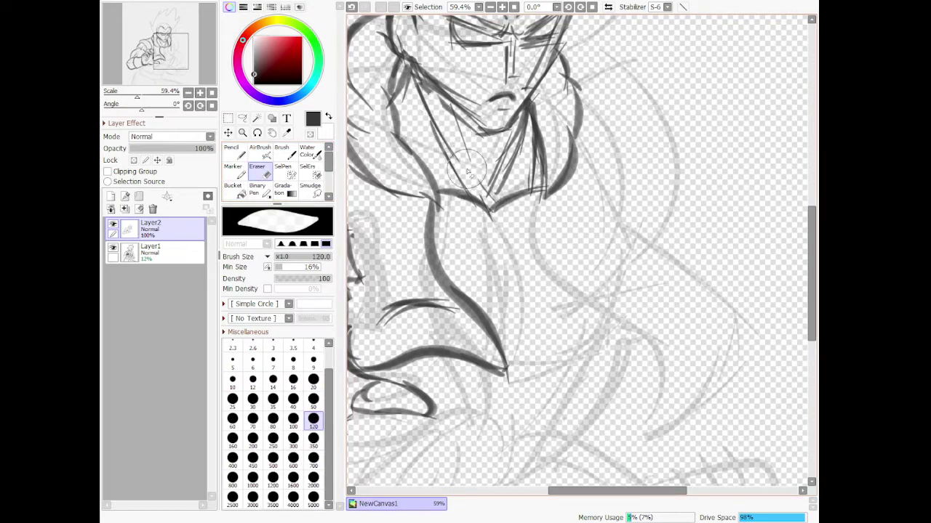
drag(521, 128, 508, 186)
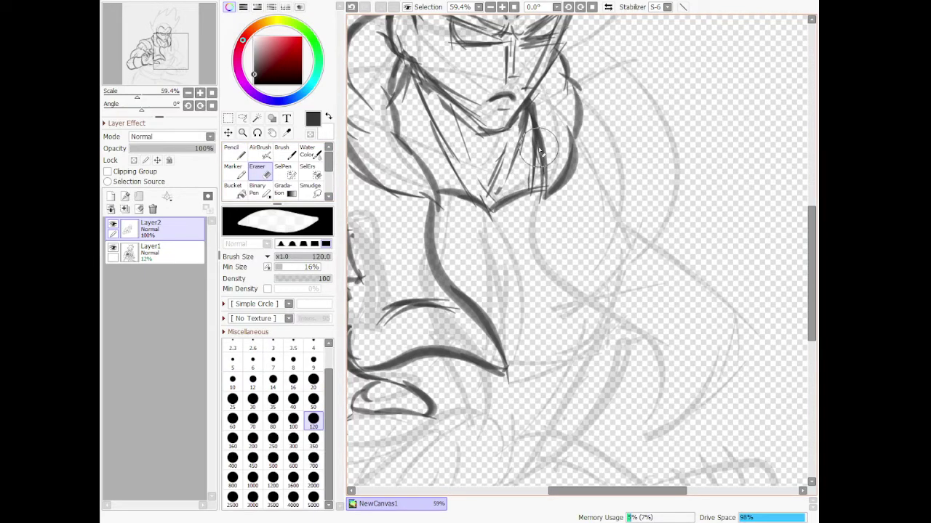
- Draw the chest's centre line from the throat down towards the near vest tip, with short muscle marks on either side
scroll(539, 150, down, 4)
scroll(525, 189, up, 3)
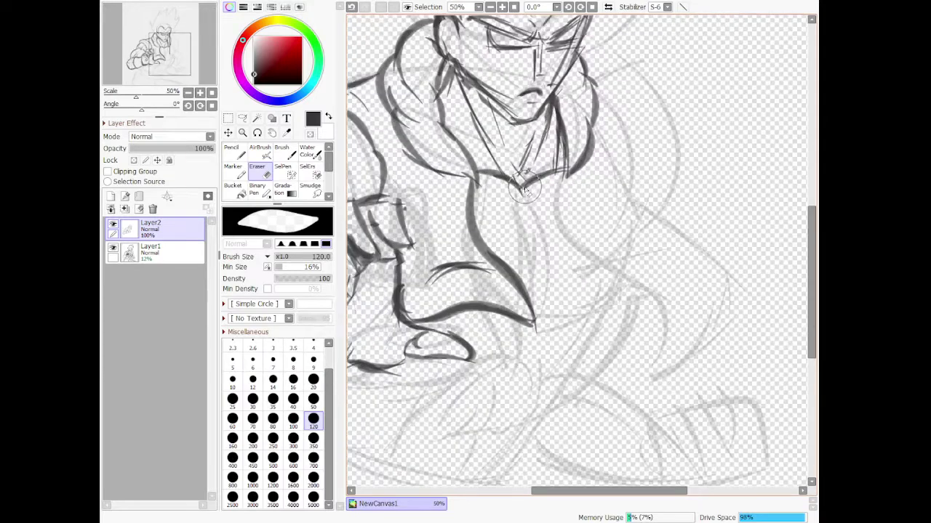
scroll(525, 189, up, 1)
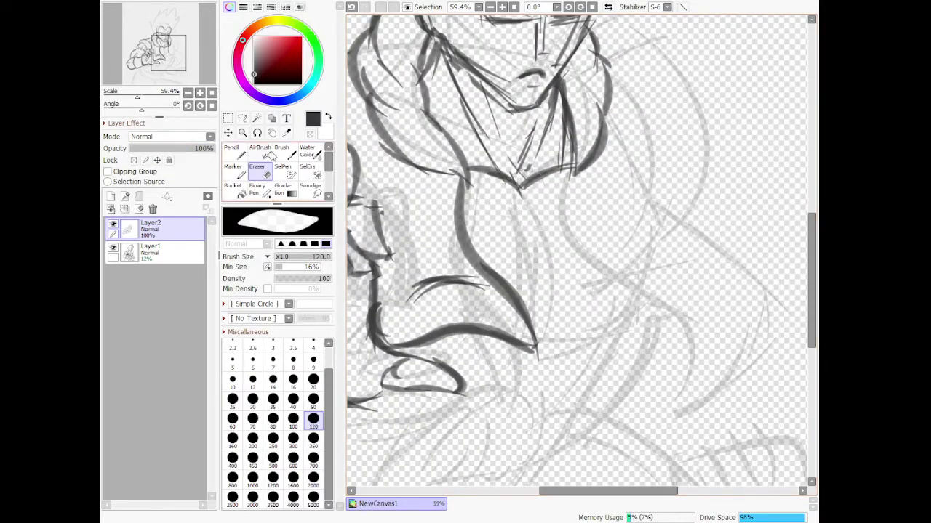
key(n)
mouse_move(517, 188)
mouse_down()
mouse_move(536, 248)
mouse_move(527, 252)
mouse_move(532, 293)
mouse_up()
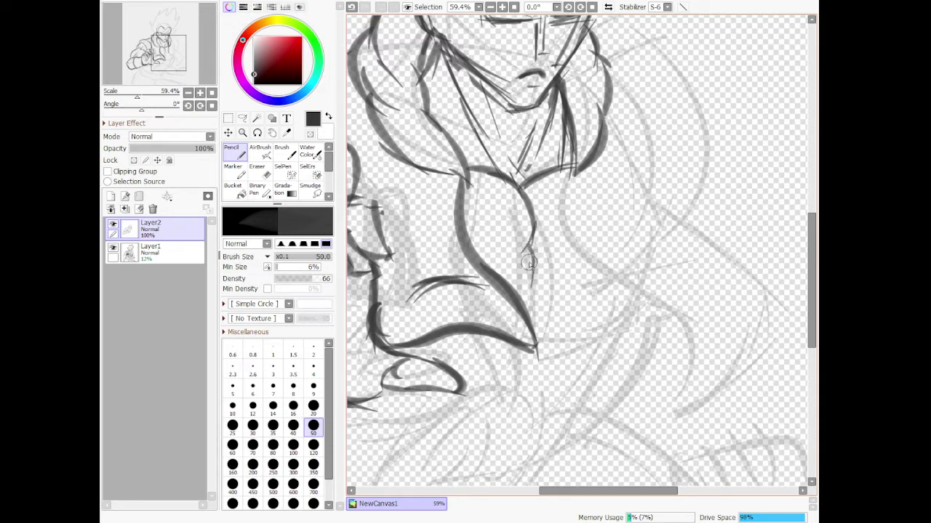
drag(528, 259, 535, 304)
drag(488, 257, 511, 255)
drag(534, 291, 580, 300)
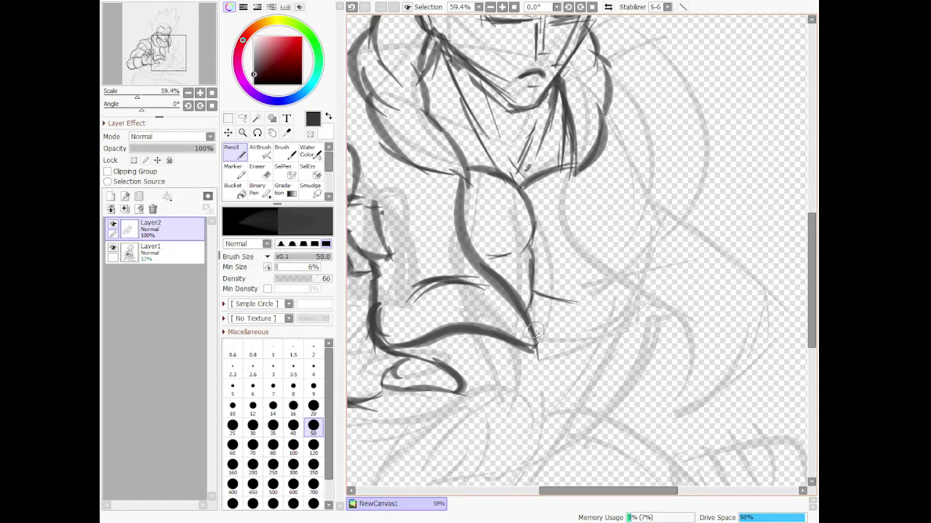
- Draw the curved lower edge of the far chest and outline the far vest flap down to its pointed tip
mouse_move(540, 348)
mouse_down()
mouse_move(611, 342)
mouse_move(637, 326)
mouse_up()
mouse_move(571, 346)
mouse_down()
mouse_move(641, 316)
mouse_move(644, 298)
mouse_up()
mouse_move(574, 168)
mouse_down()
mouse_move(562, 217)
mouse_move(668, 329)
mouse_up()
mouse_move(666, 328)
mouse_down()
mouse_move(699, 279)
mouse_move(703, 240)
mouse_move(677, 213)
mouse_up()
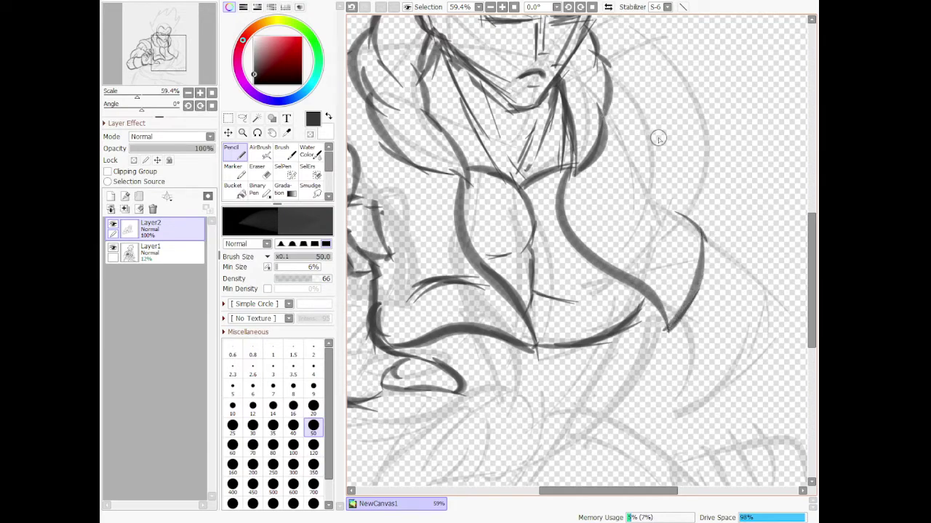
- Outline the padded far shoulder of the vest beside the collar and add short fold marks inside it
scroll(665, 138, down, 5)
scroll(687, 93, up, 5)
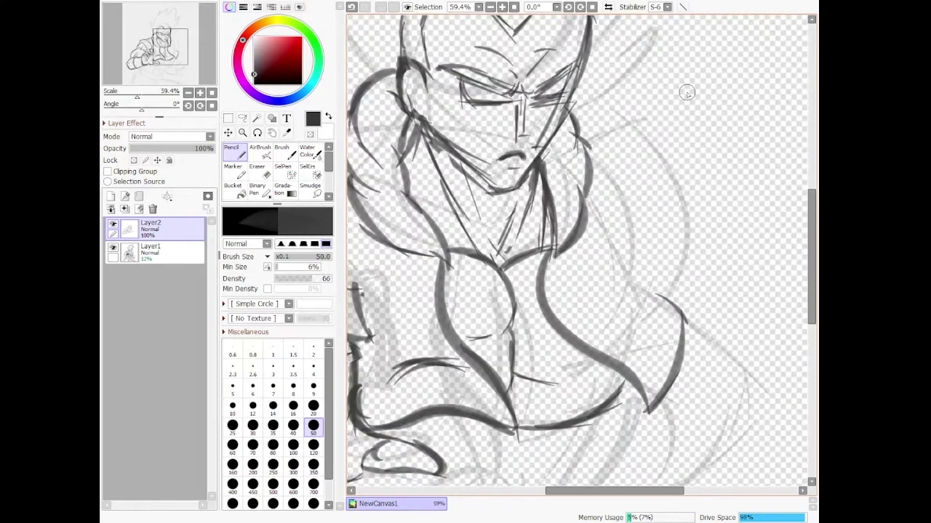
mouse_move(586, 137)
mouse_down()
mouse_move(630, 174)
mouse_move(637, 278)
mouse_move(666, 264)
mouse_move(656, 282)
mouse_move(685, 235)
mouse_move(675, 184)
mouse_move(632, 135)
mouse_move(579, 132)
mouse_move(617, 137)
mouse_up()
drag(641, 188, 656, 213)
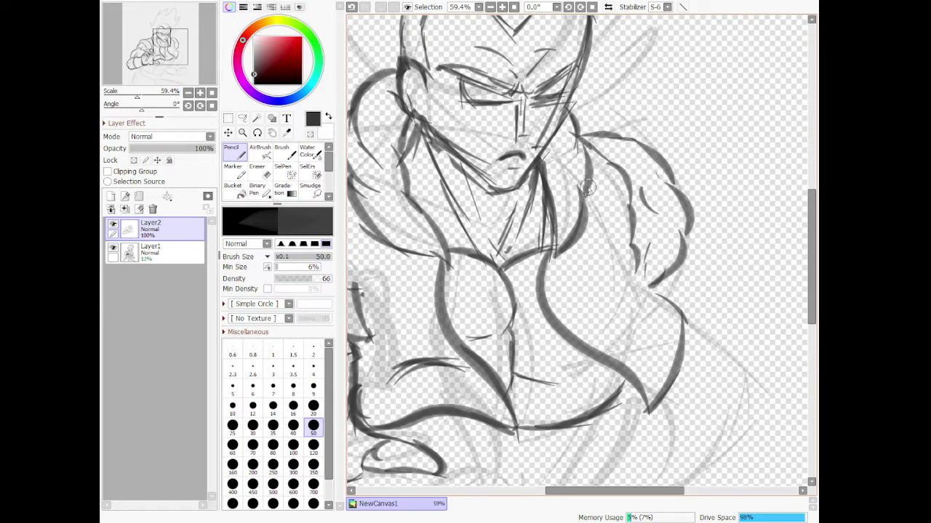
mouse_move(578, 195)
mouse_down()
mouse_move(551, 171)
mouse_move(574, 157)
mouse_move(648, 182)
mouse_move(645, 166)
mouse_move(658, 174)
mouse_up()
drag(659, 227, 672, 232)
- Add short curved fold lines to the padded near shoulder of the vest above the raised arm
scroll(669, 256, down, 6)
scroll(498, 254, up, 7)
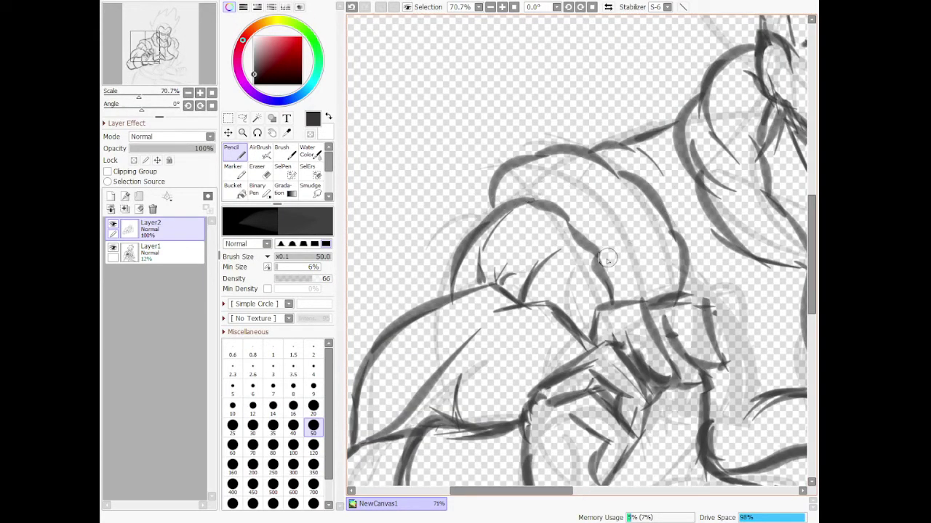
drag(599, 260, 627, 240)
mouse_move(619, 174)
mouse_down()
mouse_move(586, 178)
mouse_move(594, 202)
mouse_up()
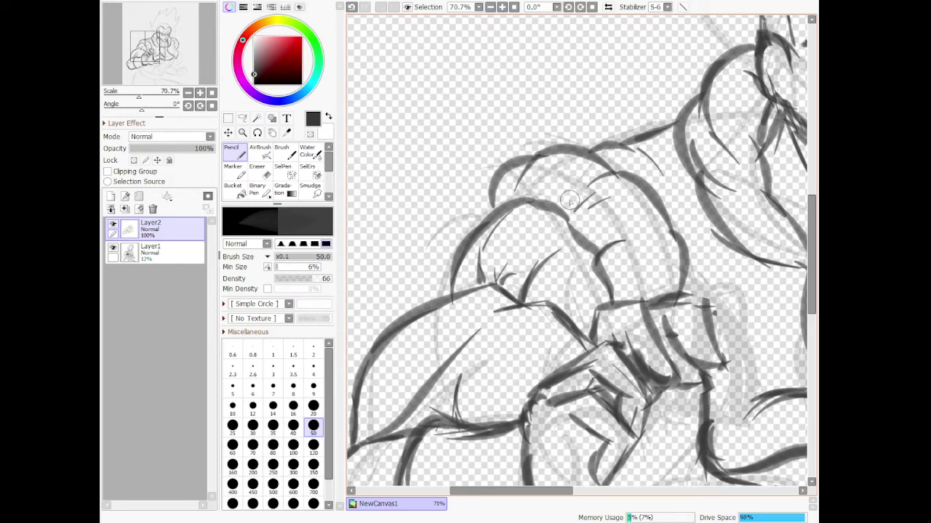
- Connect the far shoulder padding to the vest's outer edge and darken the vest flap and lower chest lines
scroll(609, 187, down, 5)
scroll(609, 187, down, 3)
scroll(734, 173, up, 8)
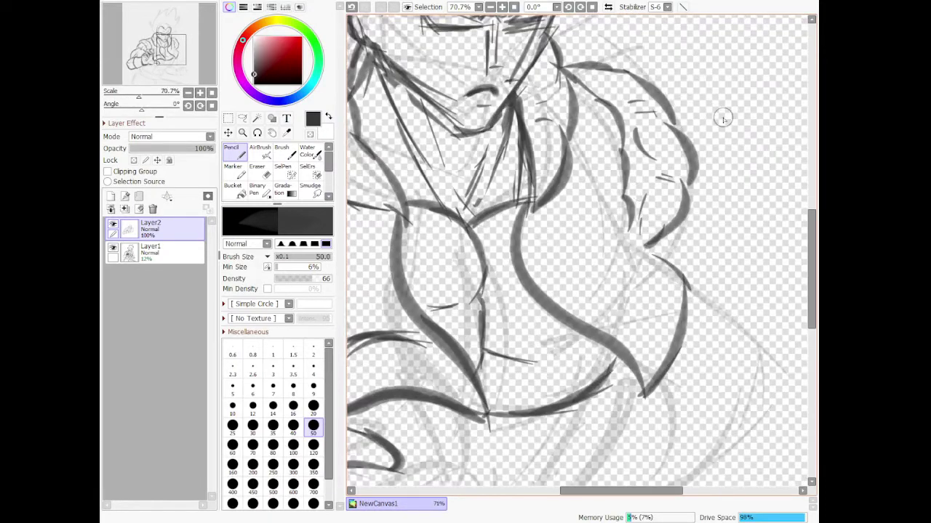
mouse_move(625, 201)
mouse_down()
mouse_move(653, 238)
mouse_move(659, 267)
mouse_move(695, 308)
mouse_move(660, 378)
mouse_up()
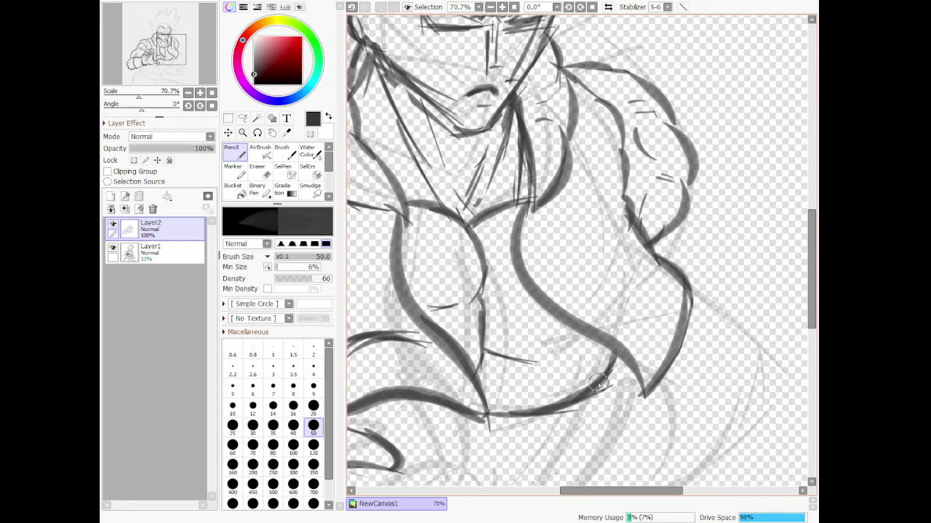
- Draw the rib line beside the thumb and the far side of the torso, tapering from the vest down to the waist
scroll(620, 351, down, 6)
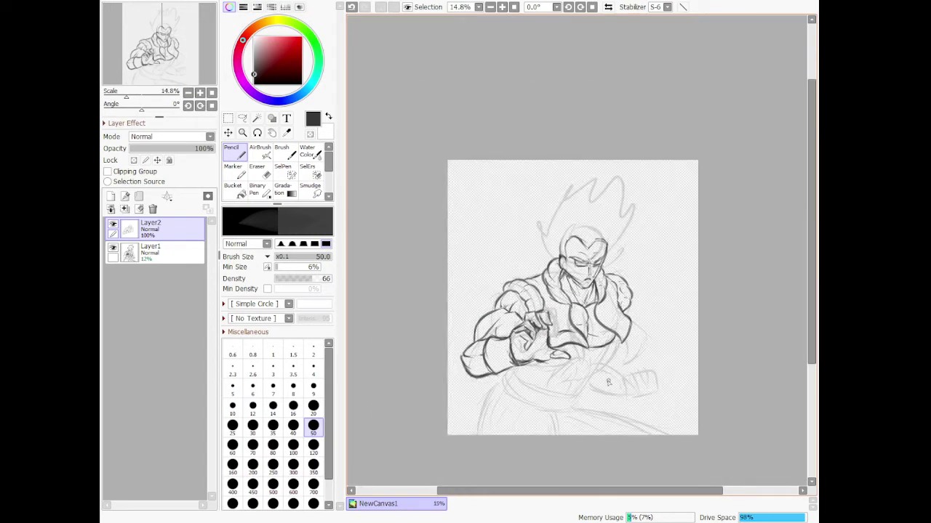
scroll(608, 383, up, 2)
scroll(529, 412, down, 2)
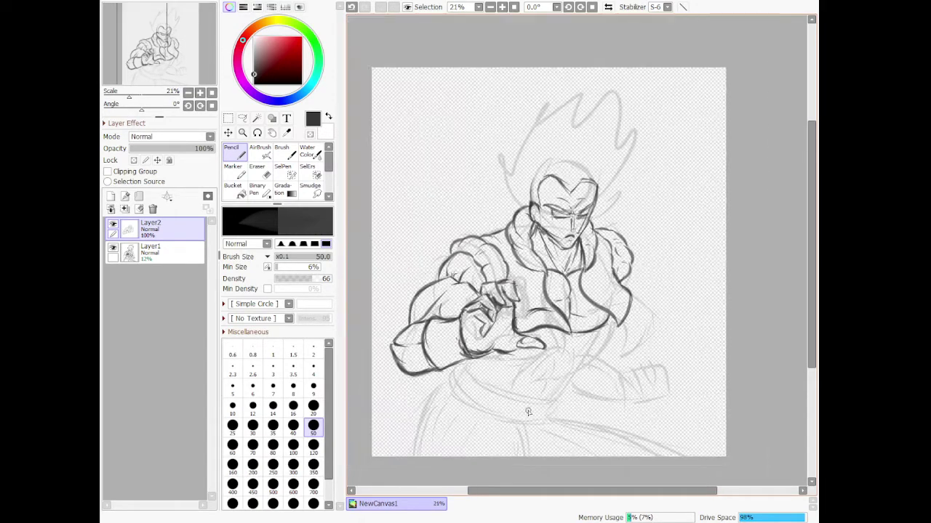
scroll(525, 412, up, 4)
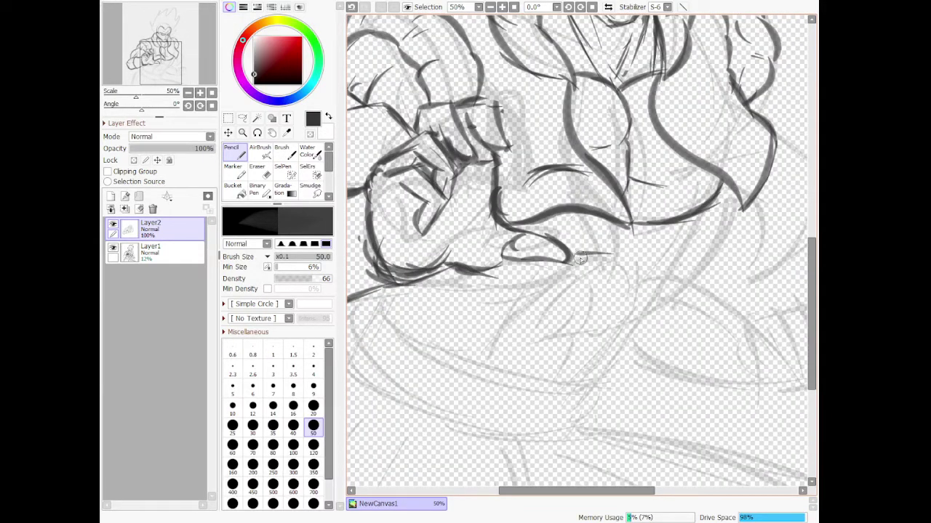
mouse_move(577, 258)
mouse_down()
mouse_move(655, 259)
mouse_move(632, 255)
mouse_move(640, 304)
mouse_up()
drag(713, 205, 682, 287)
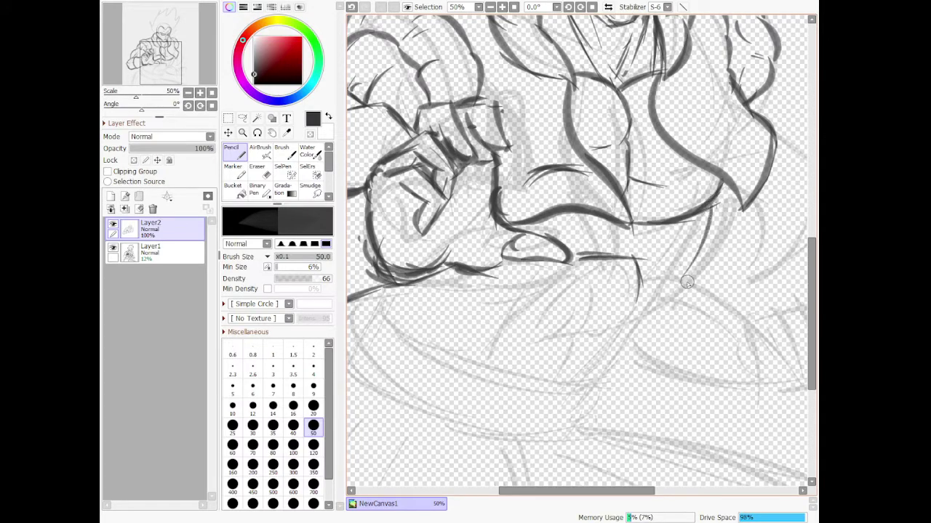
mouse_move(714, 217)
mouse_down()
mouse_move(668, 306)
mouse_move(623, 306)
mouse_up()
drag(692, 255, 626, 329)
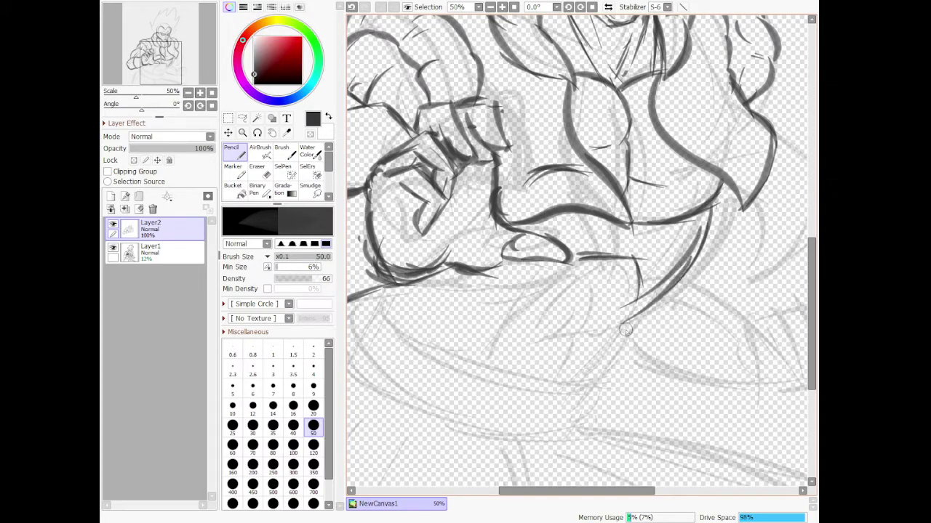
drag(660, 296, 630, 316)
mouse_move(630, 269)
mouse_down()
mouse_move(628, 317)
mouse_move(594, 369)
mouse_up()
drag(612, 339, 588, 378)
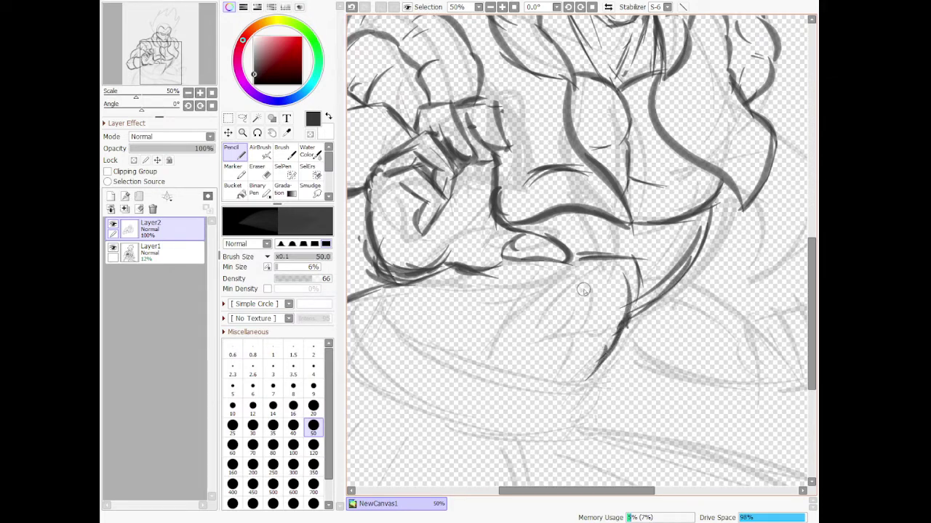
- Draw the abdominal muscles with curved dividing lines below the thumb, and darken the far edge of the waist
mouse_move(586, 291)
mouse_down()
mouse_move(573, 340)
mouse_move(602, 342)
mouse_move(583, 332)
mouse_up()
mouse_move(557, 272)
mouse_down()
mouse_move(511, 292)
mouse_move(529, 285)
mouse_move(493, 341)
mouse_up()
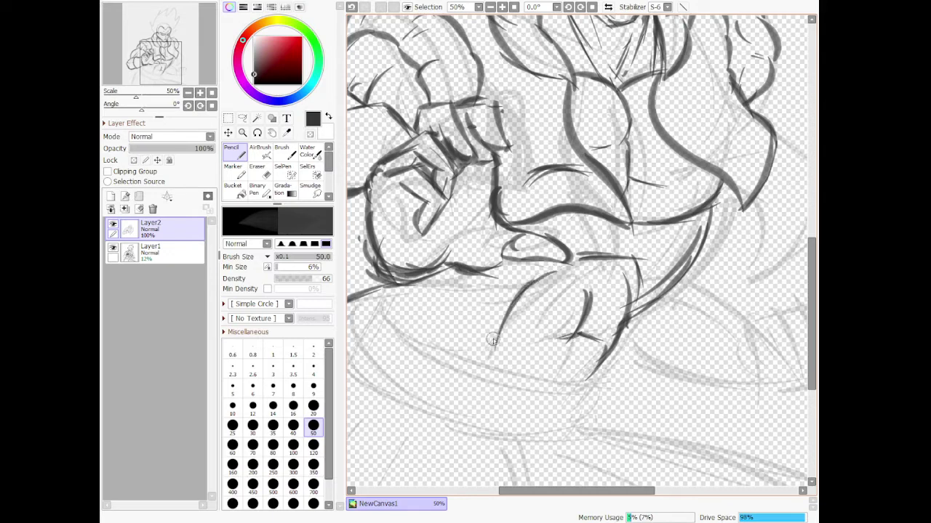
mouse_move(509, 308)
mouse_down()
mouse_move(534, 311)
mouse_move(525, 308)
mouse_move(532, 333)
mouse_move(521, 311)
mouse_move(538, 338)
mouse_move(564, 338)
mouse_move(541, 335)
mouse_up()
mouse_move(525, 294)
mouse_down()
mouse_move(566, 351)
mouse_move(572, 342)
mouse_move(555, 369)
mouse_up()
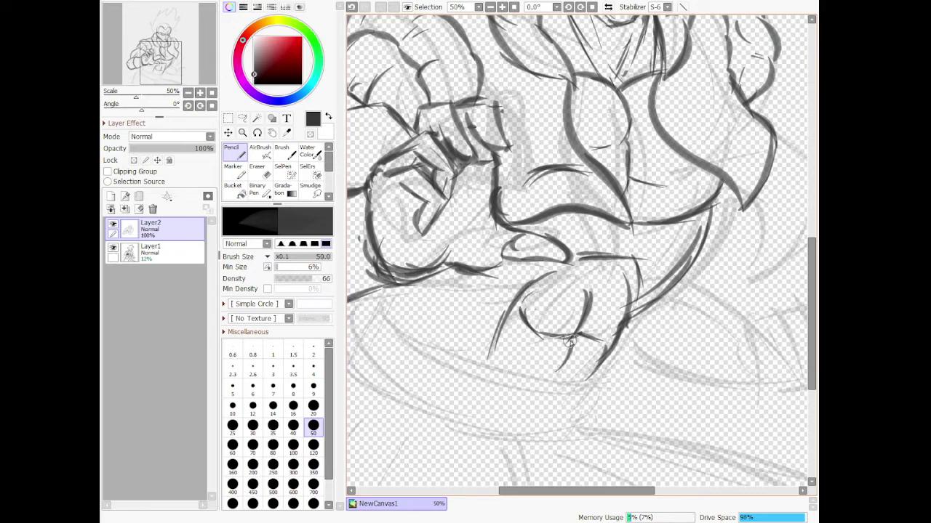
drag(571, 338, 554, 381)
drag(497, 348, 509, 371)
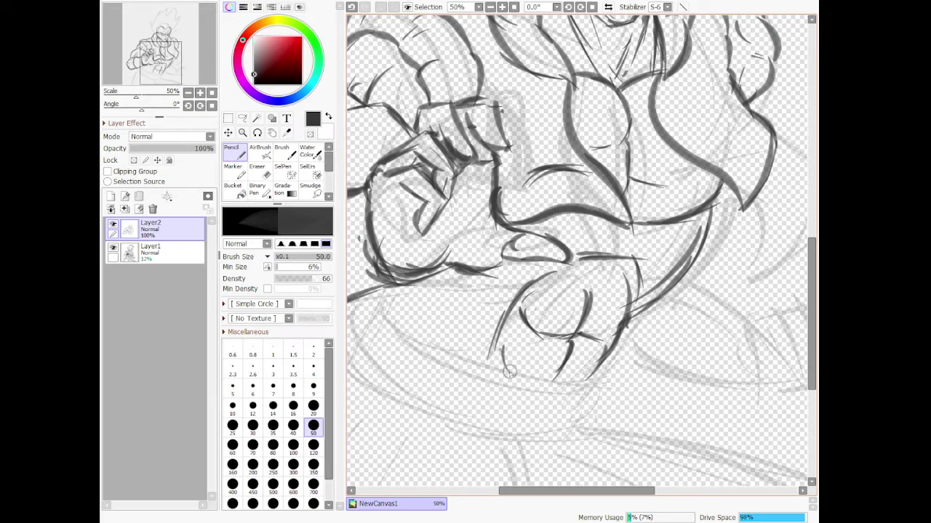
drag(521, 339, 608, 341)
mouse_move(583, 272)
mouse_down()
mouse_move(594, 289)
mouse_move(630, 270)
mouse_up()
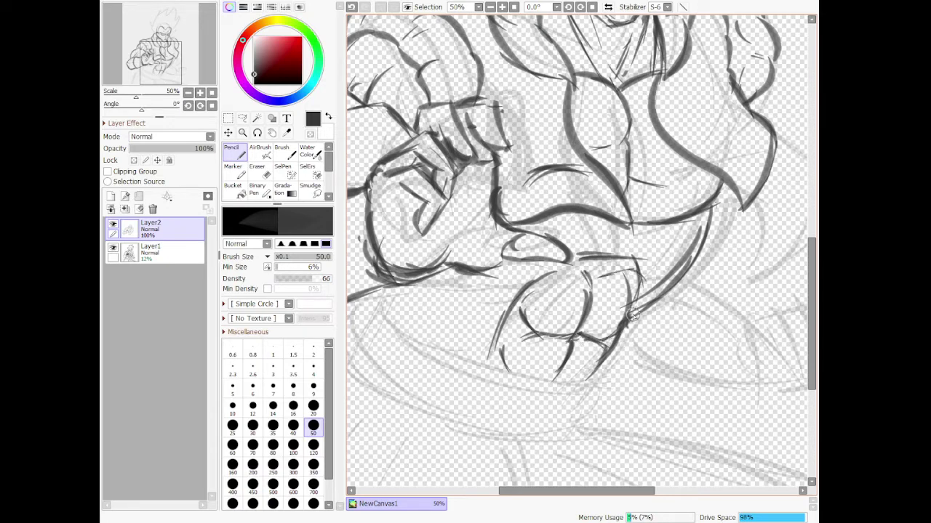
drag(632, 314, 590, 382)
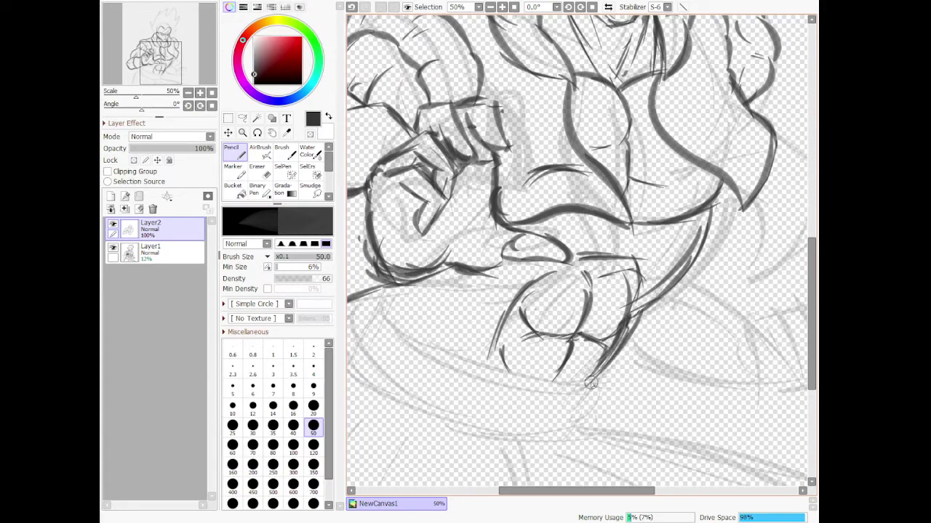
- Draw the waist sash below the abdomen with curved upper and lower edges, a short far end, and a small knot on the near side
scroll(418, 208, down, 9)
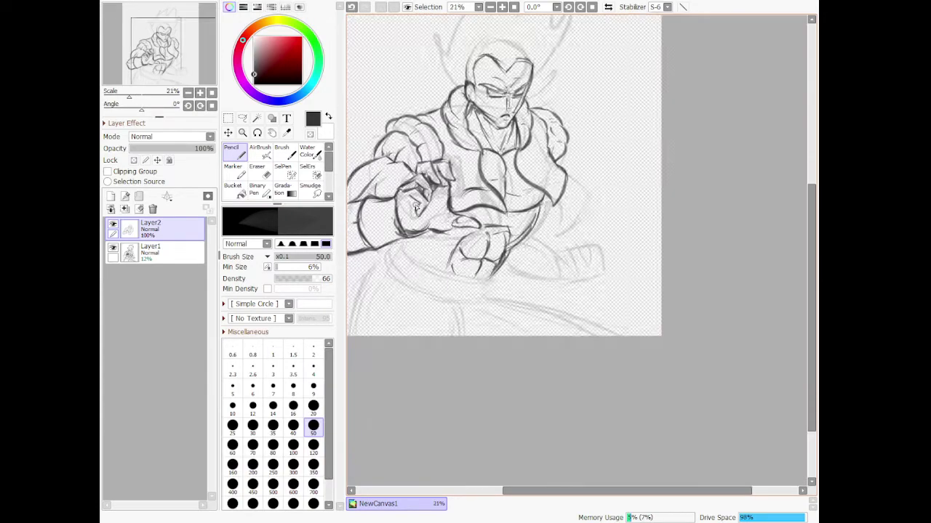
scroll(404, 218, up, 4)
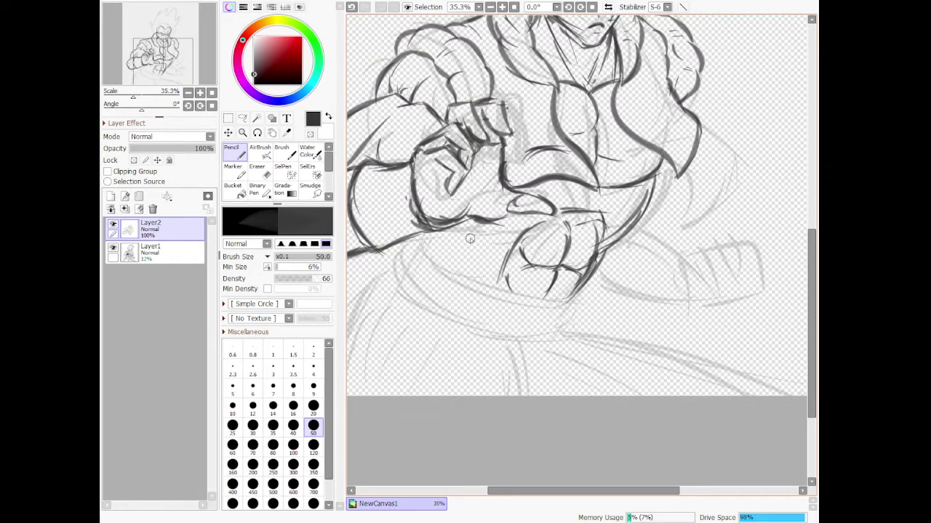
mouse_move(500, 220)
mouse_down()
mouse_move(447, 248)
mouse_move(454, 241)
mouse_move(444, 228)
mouse_move(469, 241)
mouse_move(452, 238)
mouse_move(445, 259)
mouse_move(453, 246)
mouse_move(423, 237)
mouse_move(423, 245)
mouse_move(480, 275)
mouse_up()
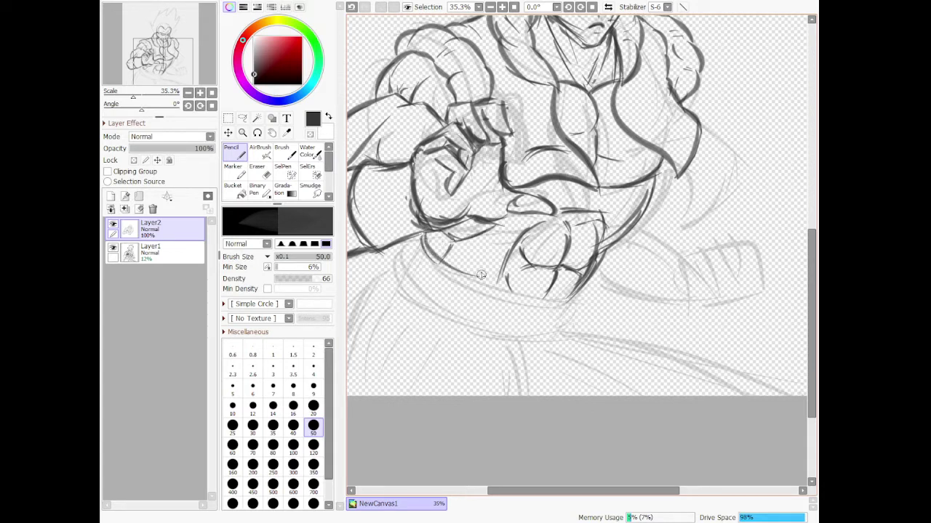
mouse_move(423, 240)
mouse_down()
mouse_move(538, 297)
mouse_move(572, 298)
mouse_up()
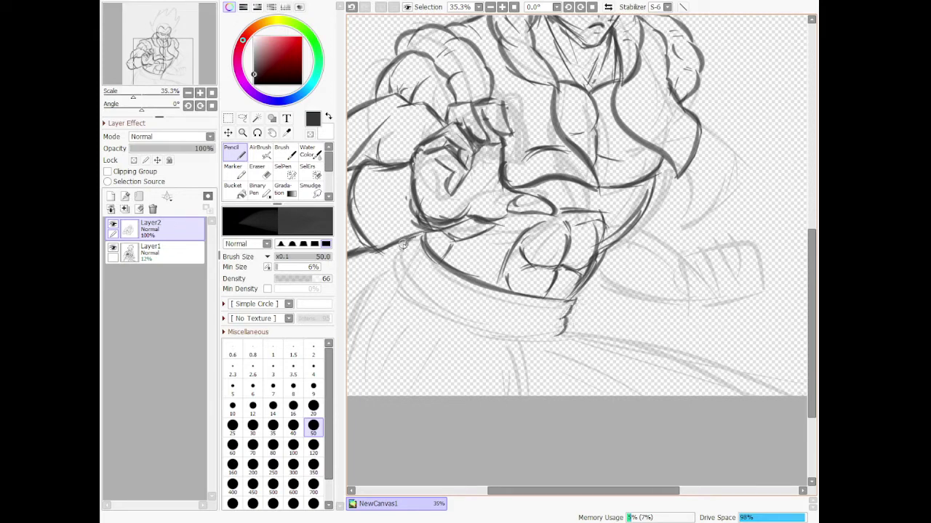
mouse_move(391, 273)
mouse_down()
mouse_move(416, 306)
mouse_move(493, 329)
mouse_up()
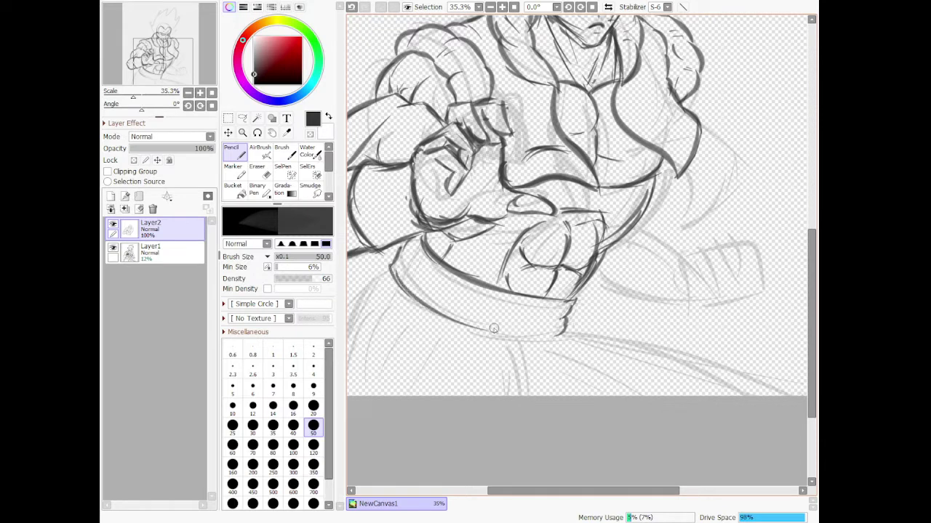
mouse_move(409, 298)
mouse_down()
mouse_move(545, 336)
mouse_move(571, 333)
mouse_up()
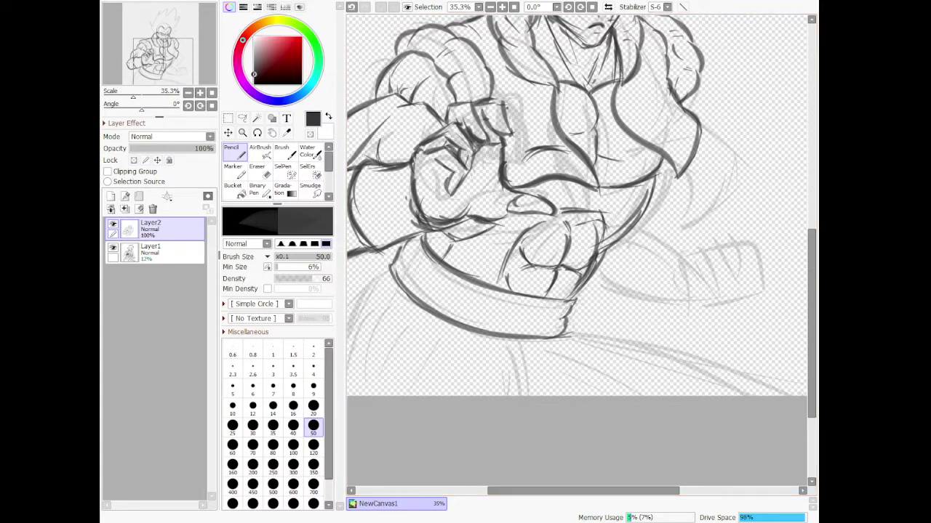
mouse_move(405, 264)
mouse_down()
mouse_move(418, 299)
mouse_move(432, 267)
mouse_move(424, 289)
mouse_move(418, 281)
mouse_up()
scroll(431, 273, down, 3)
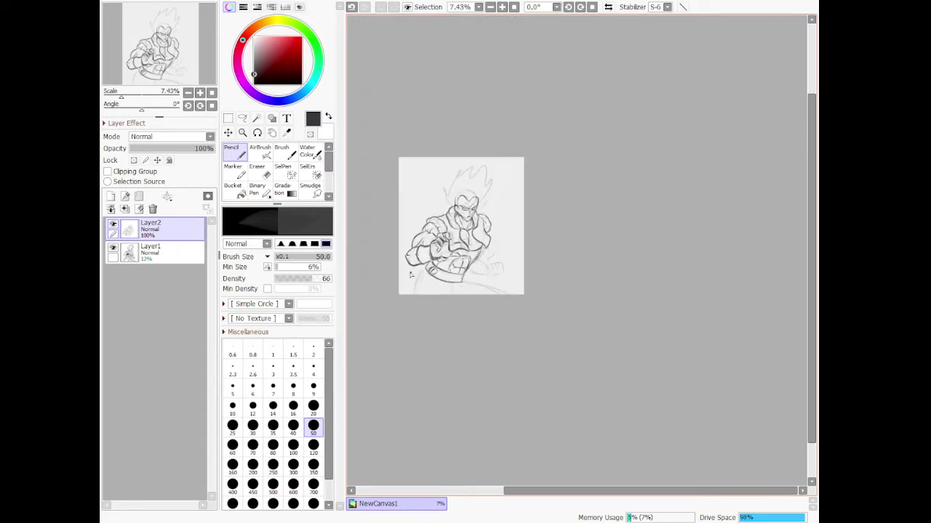
scroll(436, 255, up, 1)
scroll(442, 233, up, 2)
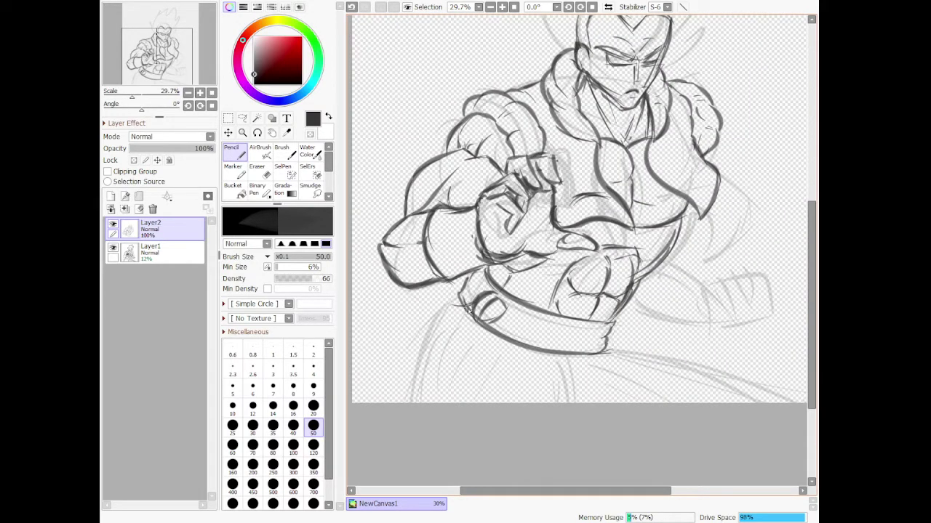
drag(454, 307, 448, 288)
mouse_move(479, 320)
mouse_down()
mouse_move(427, 306)
mouse_move(411, 322)
mouse_move(427, 329)
mouse_move(421, 286)
mouse_move(436, 294)
mouse_move(408, 315)
mouse_move(412, 293)
mouse_move(433, 293)
mouse_move(424, 302)
mouse_move(443, 283)
mouse_move(423, 298)
mouse_move(459, 288)
mouse_up()
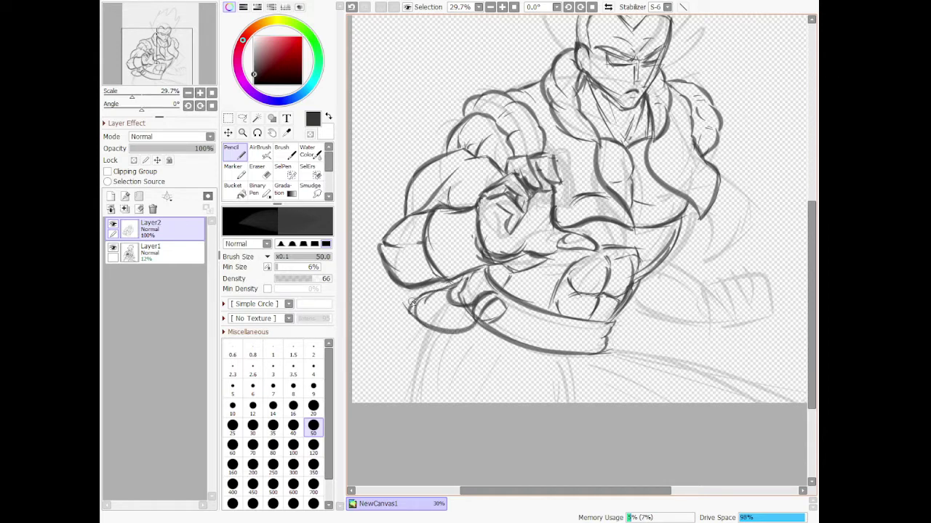
drag(405, 325, 408, 314)
key(ctrl+z)
key(ctrl+z)
key(ctrl+z)
key(ctrl+z)
mouse_move(405, 311)
mouse_down()
mouse_move(464, 279)
mouse_move(460, 294)
mouse_move(442, 289)
mouse_move(425, 302)
mouse_move(462, 280)
mouse_move(425, 301)
mouse_move(422, 294)
mouse_move(447, 289)
mouse_up()
mouse_move(493, 318)
mouse_down()
mouse_move(447, 366)
mouse_move(464, 349)
mouse_move(455, 376)
mouse_move(433, 386)
mouse_move(376, 346)
mouse_move(378, 273)
mouse_up()
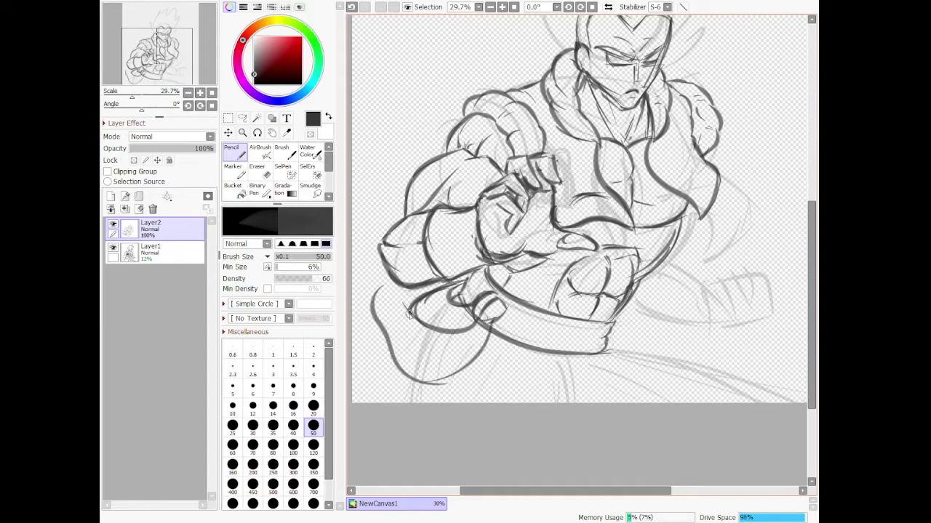
mouse_move(474, 317)
mouse_down()
mouse_move(440, 358)
mouse_move(445, 349)
mouse_move(411, 330)
mouse_move(394, 283)
mouse_up()
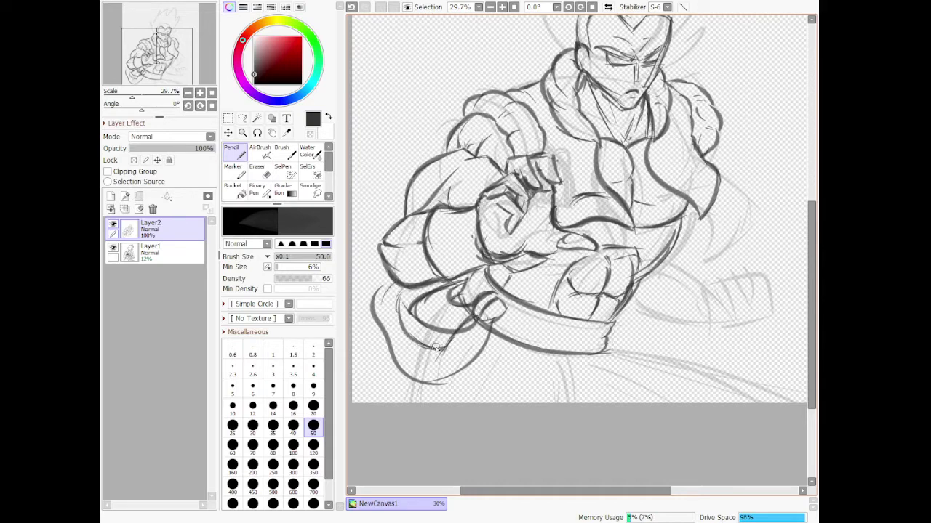
key(ctrl+z)
key(ctrl+z)
key(ctrl+z)
key(ctrl+z)
key(ctrl+z)
key(ctrl+z)
key(ctrl+z)
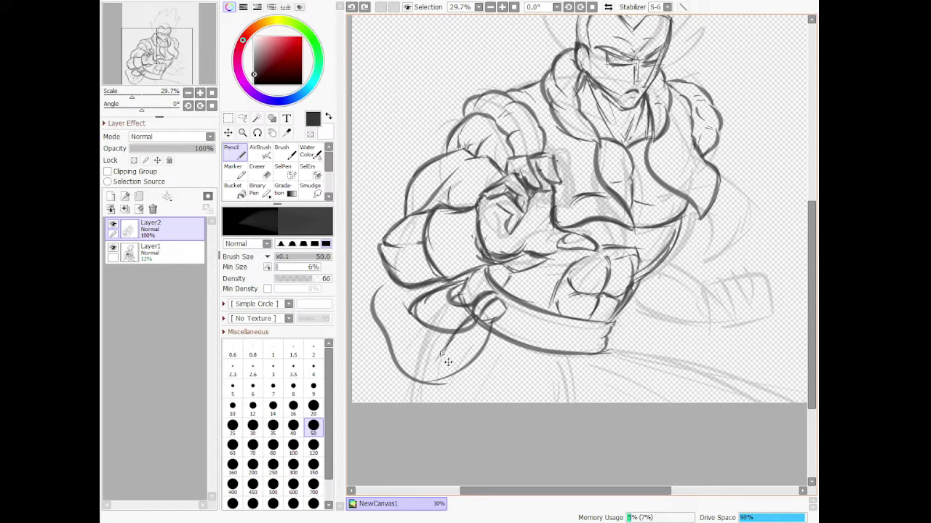
- Draw a hanging sash tail as two long curves sweeping from the knot down past the canvas's lower edge
mouse_move(493, 295)
mouse_down()
mouse_move(480, 319)
mouse_move(499, 300)
mouse_move(506, 314)
mouse_move(494, 327)
mouse_move(696, 407)
mouse_up()
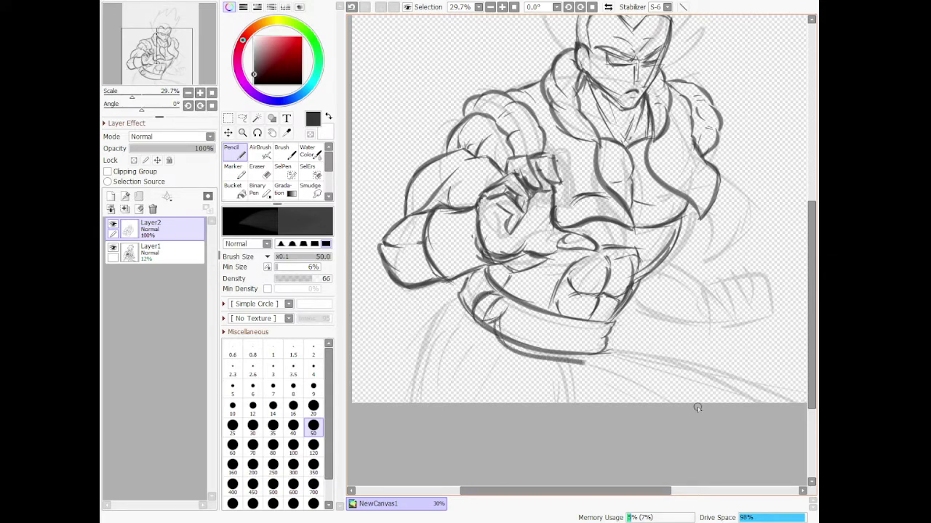
mouse_move(477, 320)
mouse_down()
mouse_move(560, 393)
mouse_move(649, 417)
mouse_move(638, 439)
mouse_up()
mouse_move(502, 333)
mouse_down()
mouse_move(717, 375)
mouse_move(727, 436)
mouse_up()
key(ctrl+z)
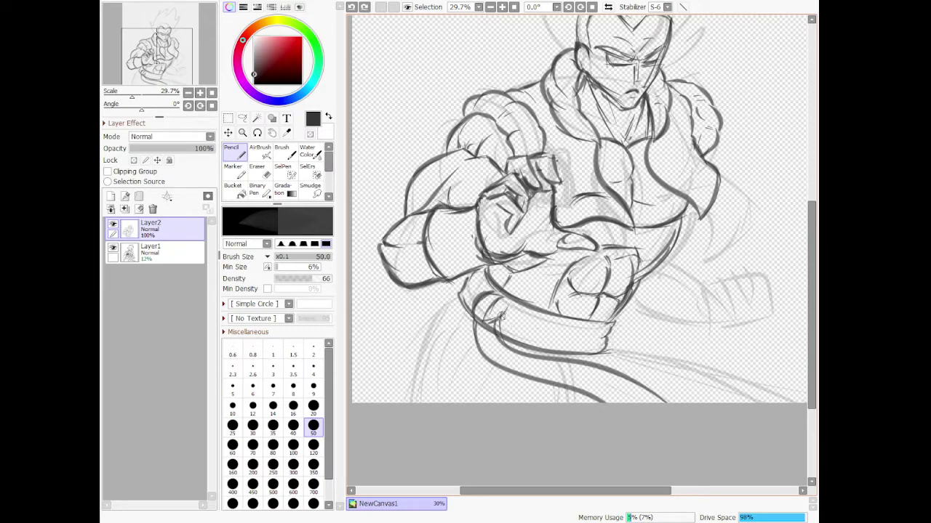
- Draw a second sash tail waving across the waist toward the far side, and erase the belt and abdomen lines crossing it
mouse_move(500, 321)
mouse_down()
mouse_move(622, 310)
mouse_move(676, 322)
mouse_up()
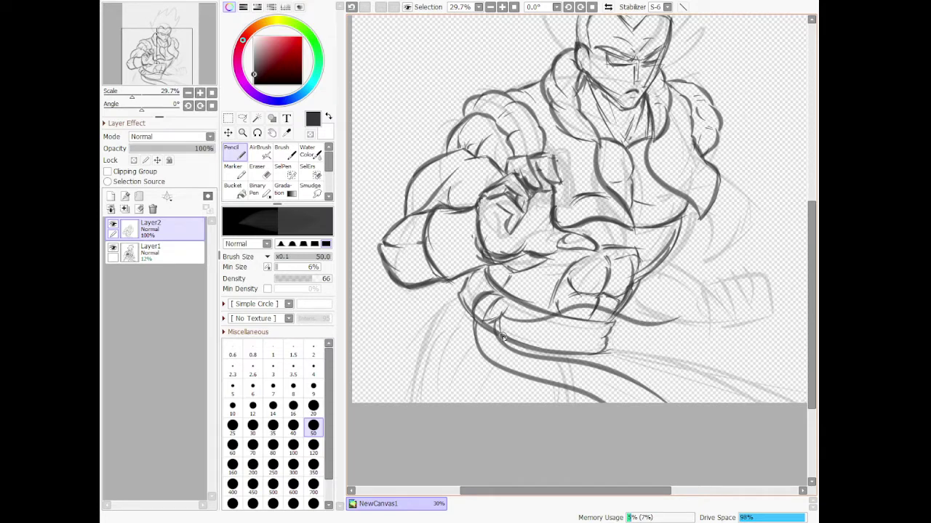
mouse_move(502, 336)
mouse_down()
mouse_move(556, 345)
mouse_move(583, 328)
mouse_move(669, 349)
mouse_move(688, 330)
mouse_up()
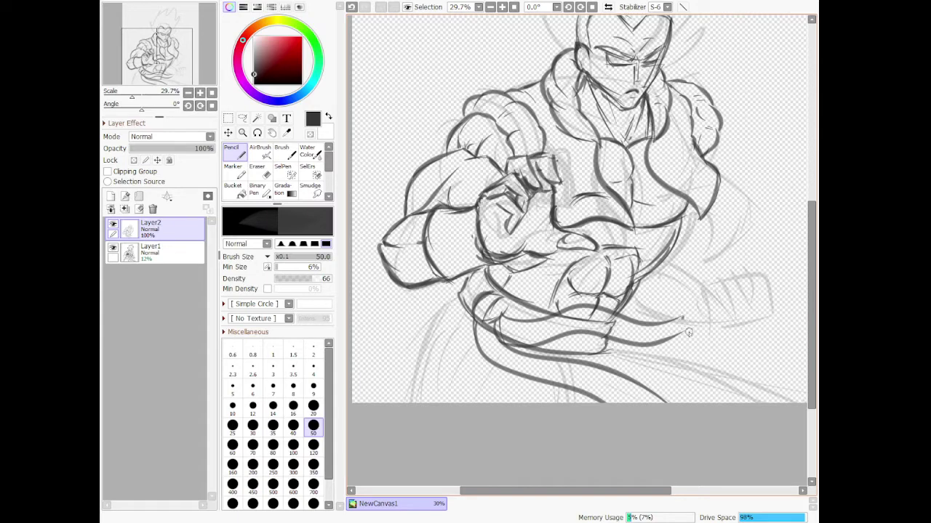
key(e)
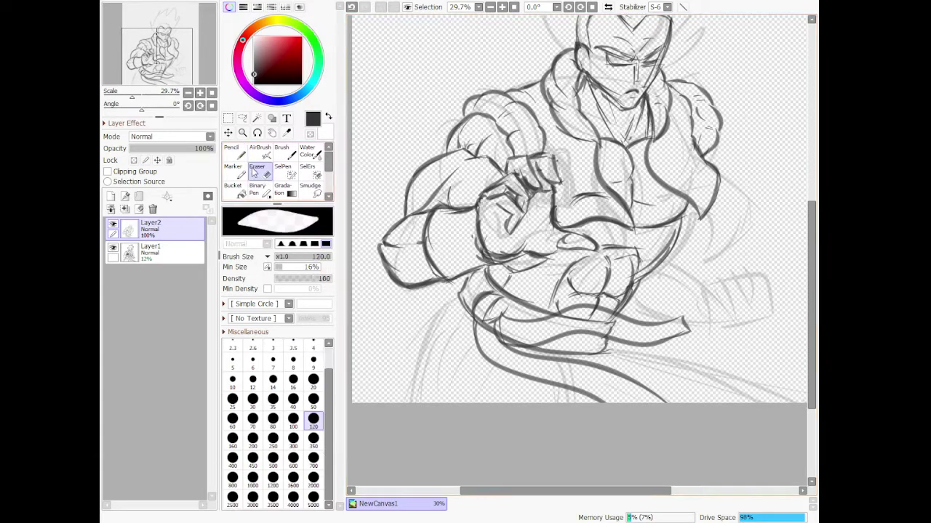
drag(507, 338, 501, 331)
mouse_move(560, 327)
mouse_down()
mouse_move(606, 323)
mouse_move(576, 320)
mouse_up()
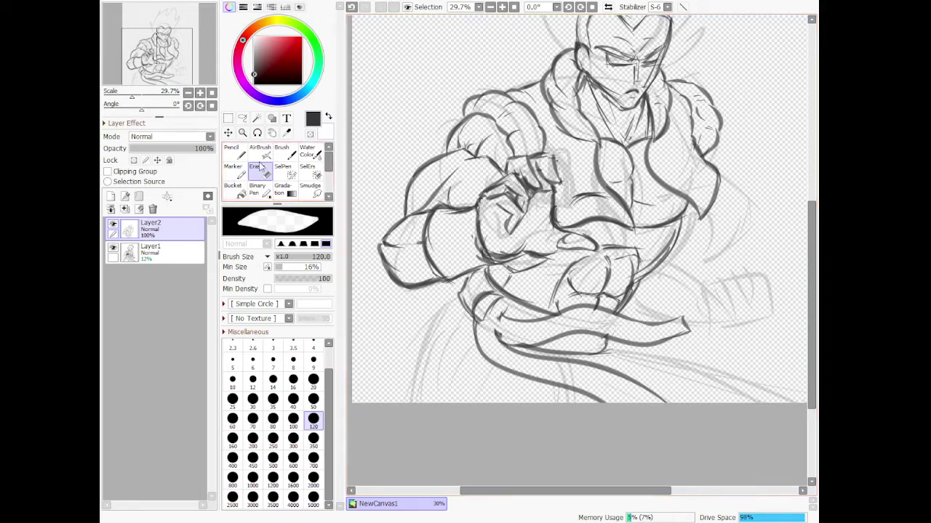
- Refine the sash knot with short curved pencil lines and add a line along the far side of the torso below the vest
click(234, 152)
mouse_move(482, 336)
mouse_down()
mouse_move(493, 313)
mouse_move(497, 349)
mouse_move(518, 333)
mouse_move(577, 321)
mouse_move(648, 332)
mouse_up()
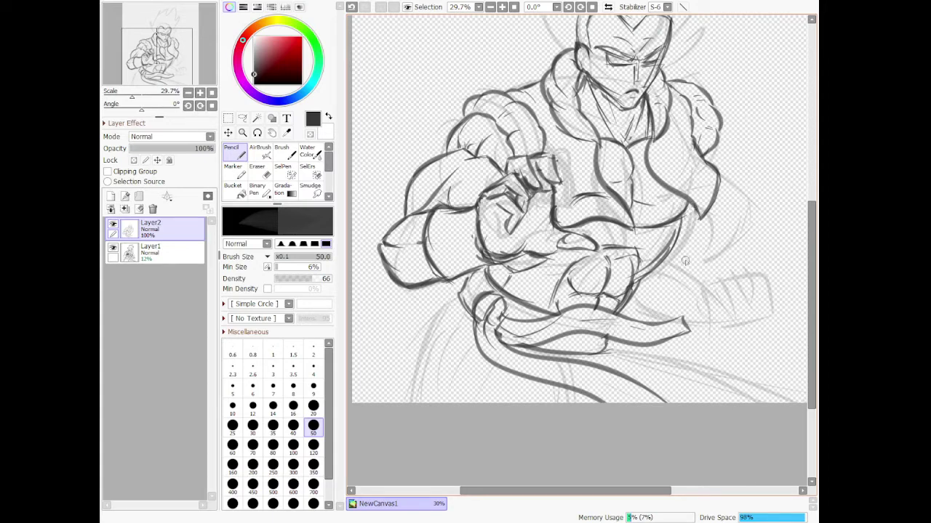
mouse_move(695, 211)
mouse_down()
mouse_move(677, 255)
mouse_move(662, 266)
mouse_up()
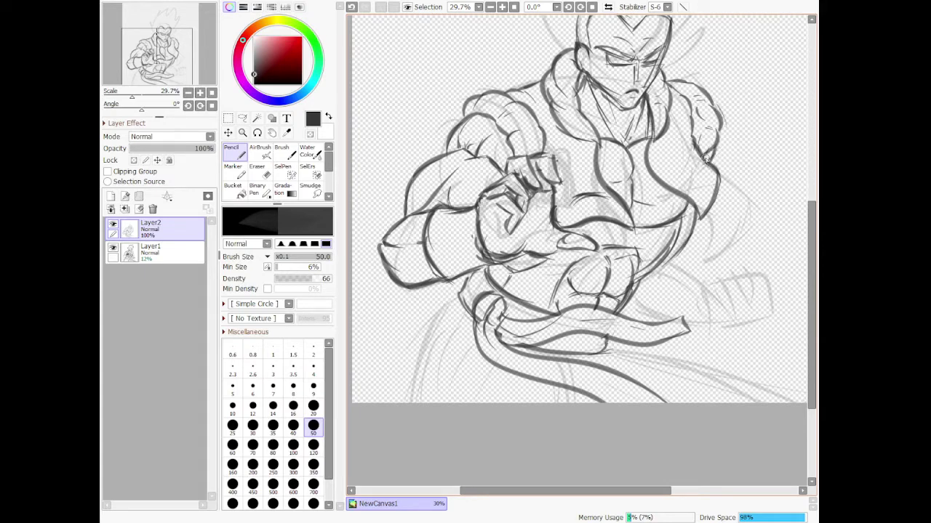
- Lasso the head and collar on Layer2 and enlarge them slightly with a Freeform transform
scroll(674, 134, down, 10)
scroll(671, 102, up, 10)
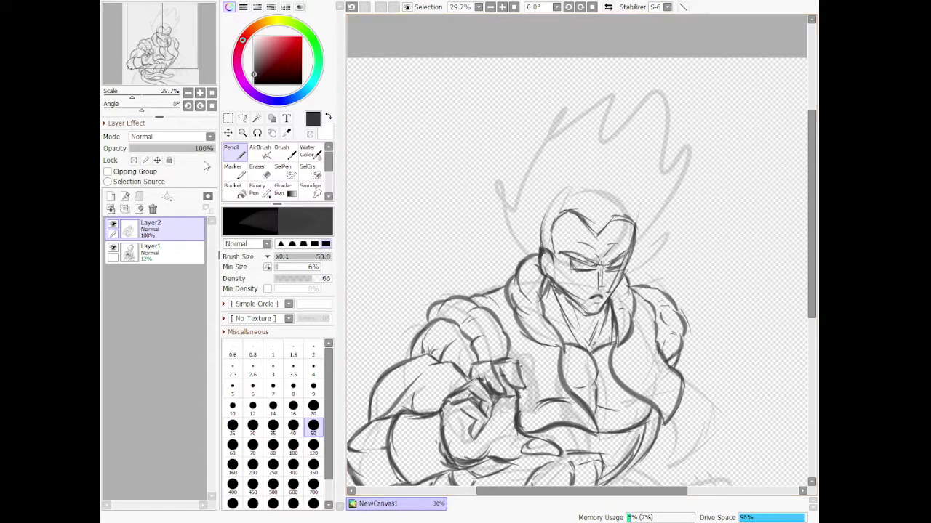
click(243, 118)
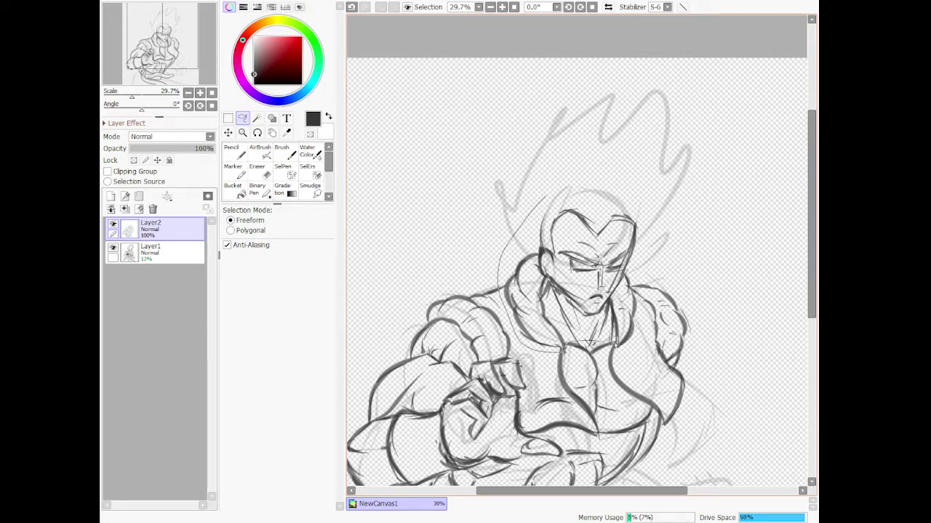
drag(645, 230, 645, 217)
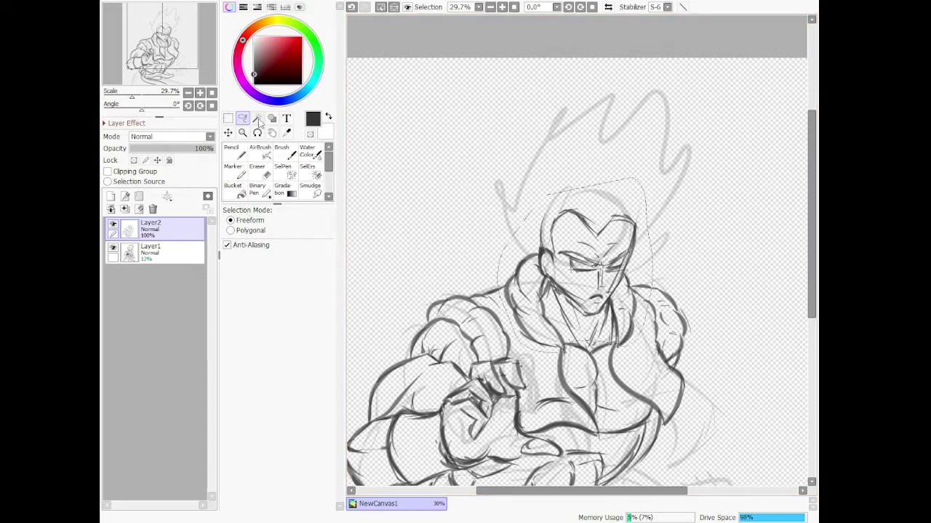
key(ctrl+t)
click(234, 274)
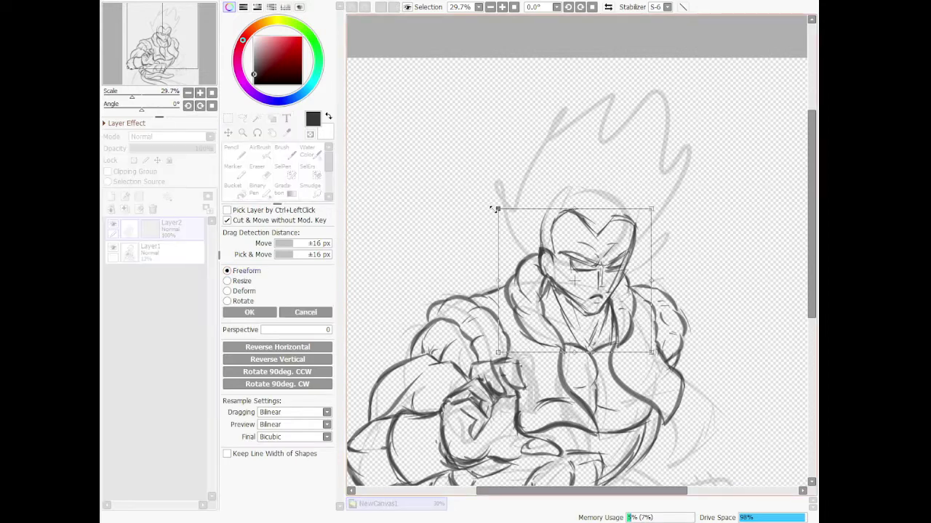
drag(495, 208, 478, 188)
mouse_move(577, 232)
mouse_down()
mouse_move(603, 227)
mouse_move(594, 231)
mouse_up()
scroll(597, 261, down, 4)
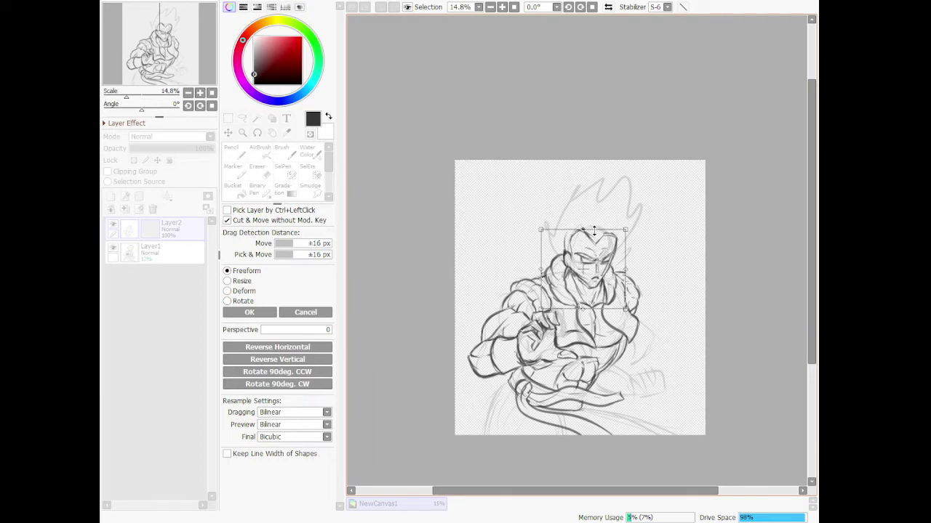
scroll(590, 287, up, 1)
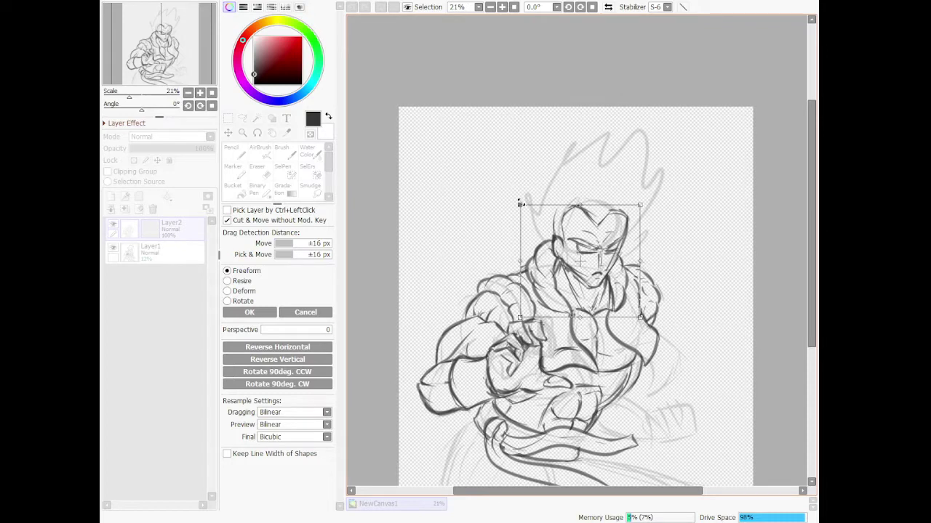
drag(520, 203, 550, 223)
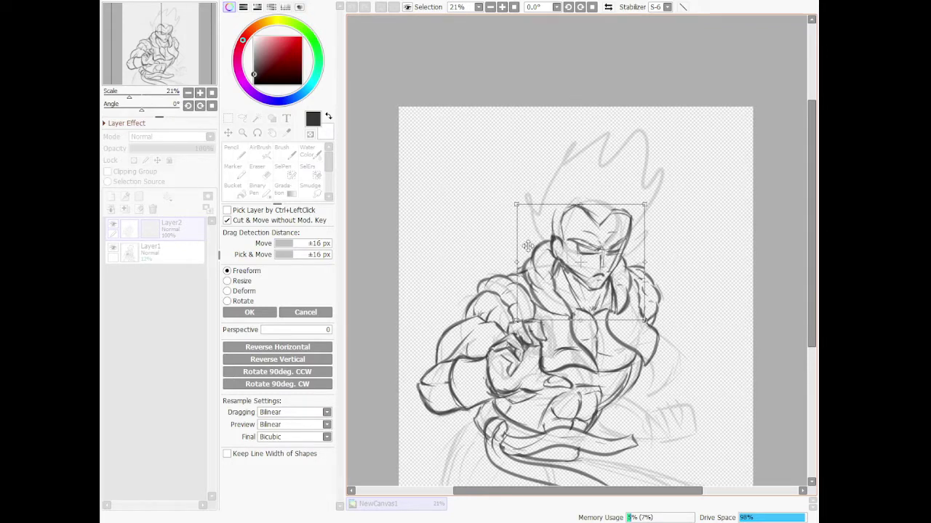
scroll(507, 275, down, 1)
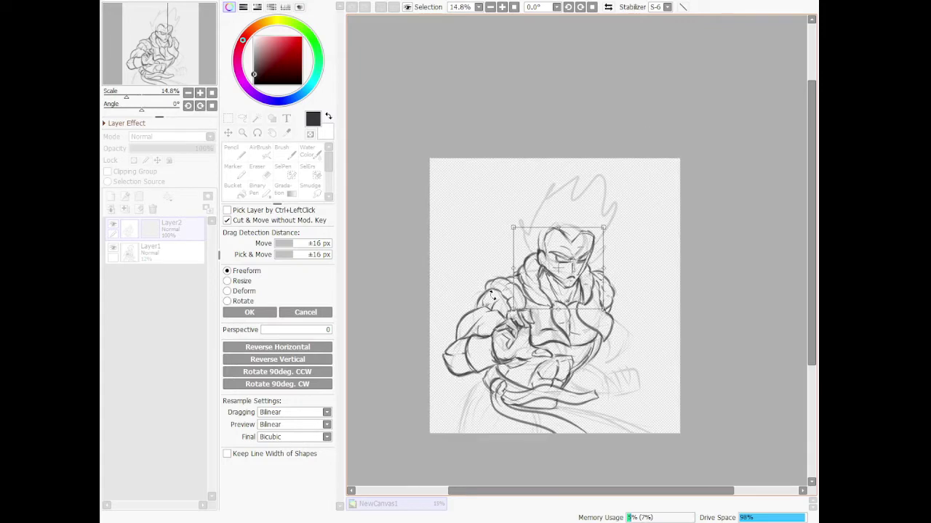
click(250, 312)
- Compare the head before and after the transform using undo and redo, keep the enlarged version, and clear the selection
click(242, 118)
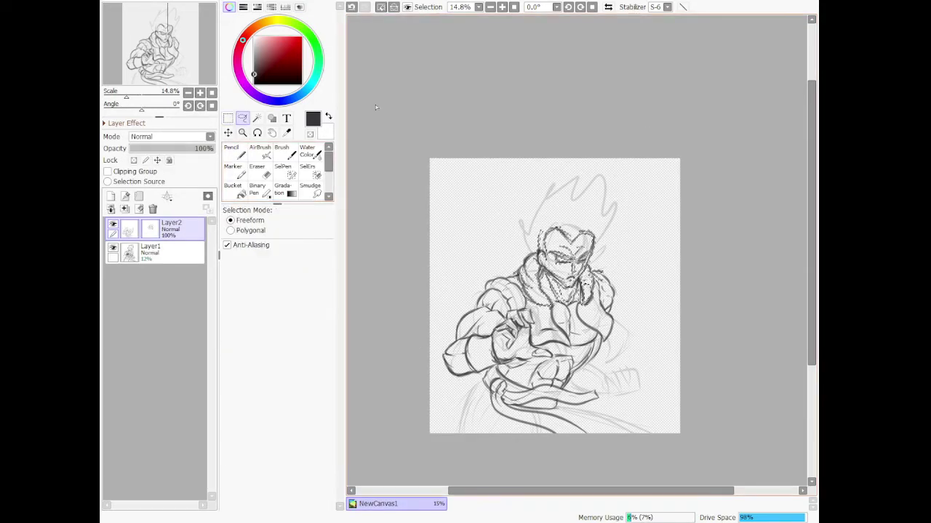
click(351, 8)
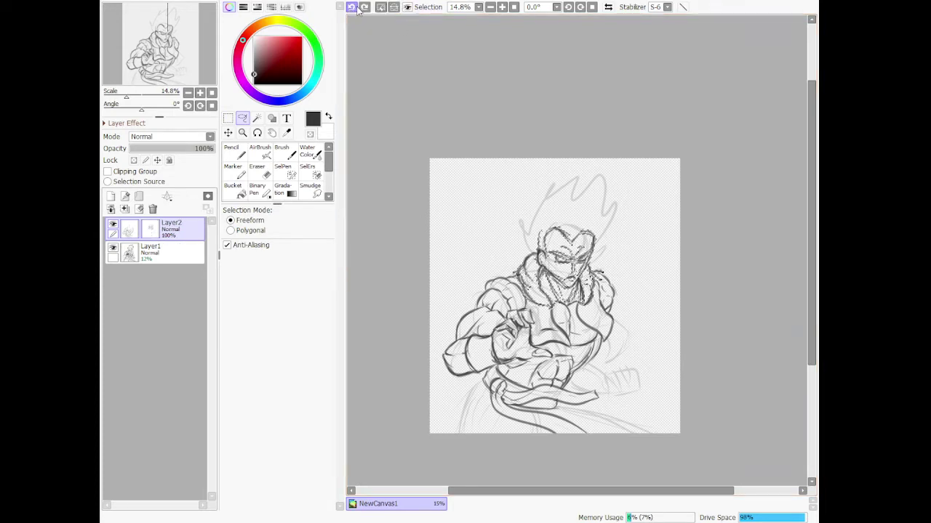
click(351, 8)
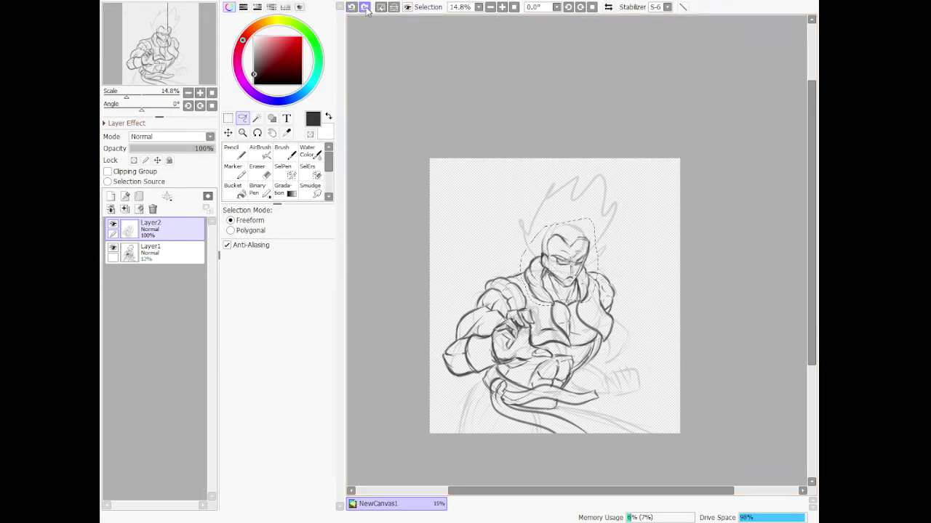
click(365, 7)
click(365, 7)
key(m)
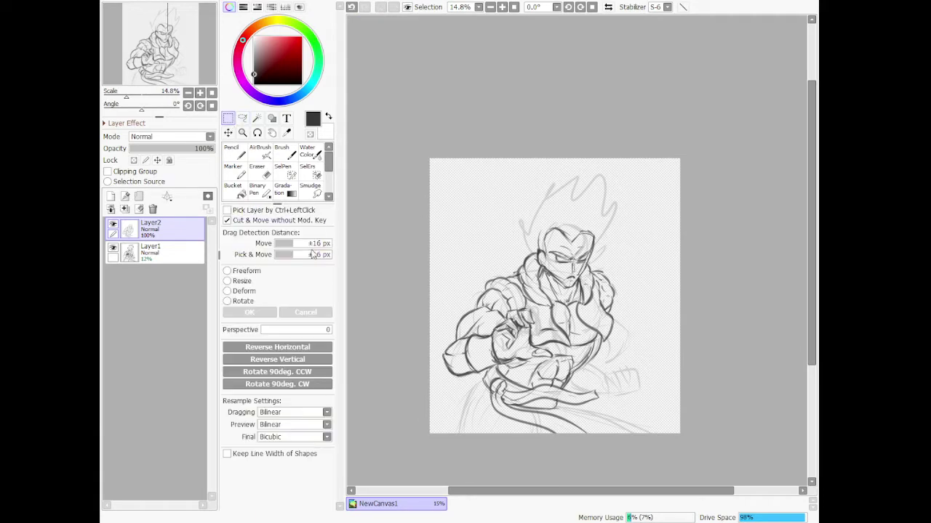
key(n)
scroll(512, 424, up, 3)
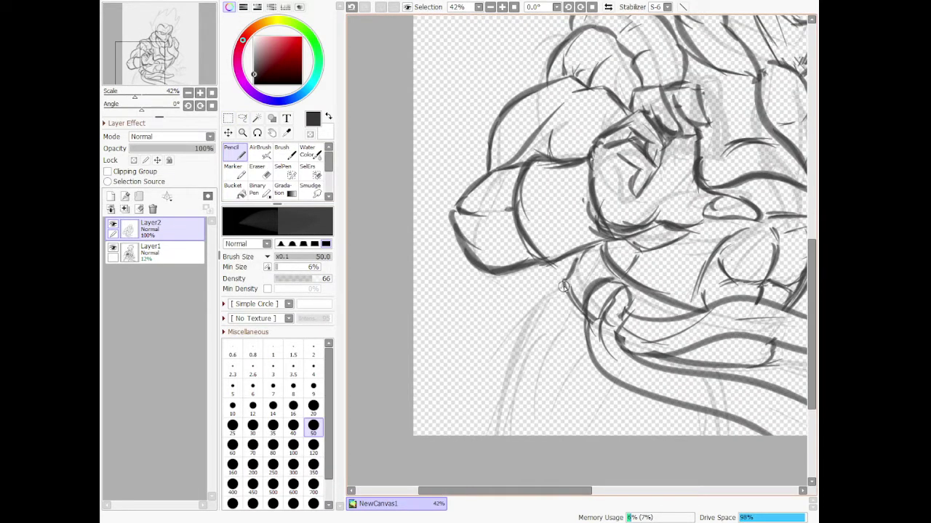
drag(563, 287, 505, 435)
key(ctrl+z)
drag(566, 285, 487, 435)
mouse_move(570, 299)
mouse_down()
mouse_move(501, 370)
mouse_move(520, 372)
mouse_up()
key(ctrl+z)
drag(544, 424, 574, 366)
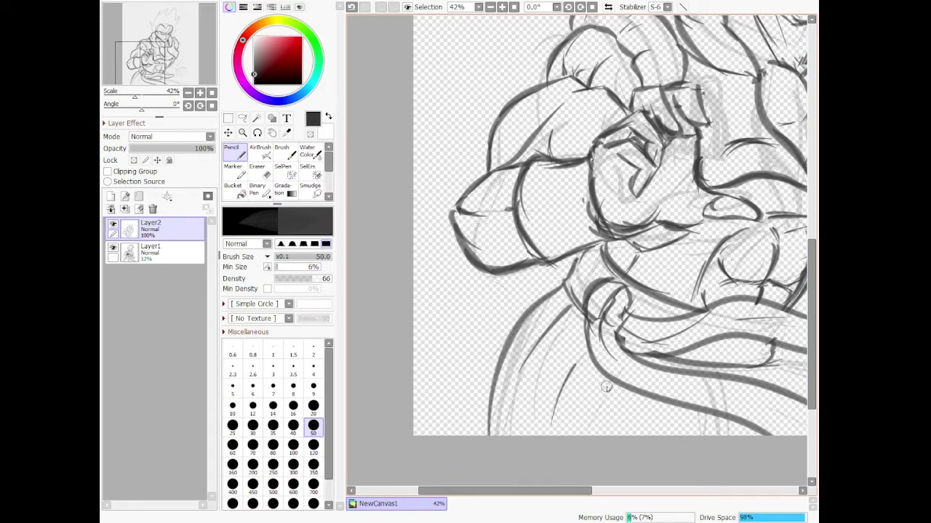
key(ctrl+z)
key(ctrl+z)
key(ctrl+z)
- Redraw the near trouser leg's outer outline from the waist down to the canvas edge and add a short fold line beside it
drag(565, 282, 461, 497)
drag(566, 304, 549, 353)
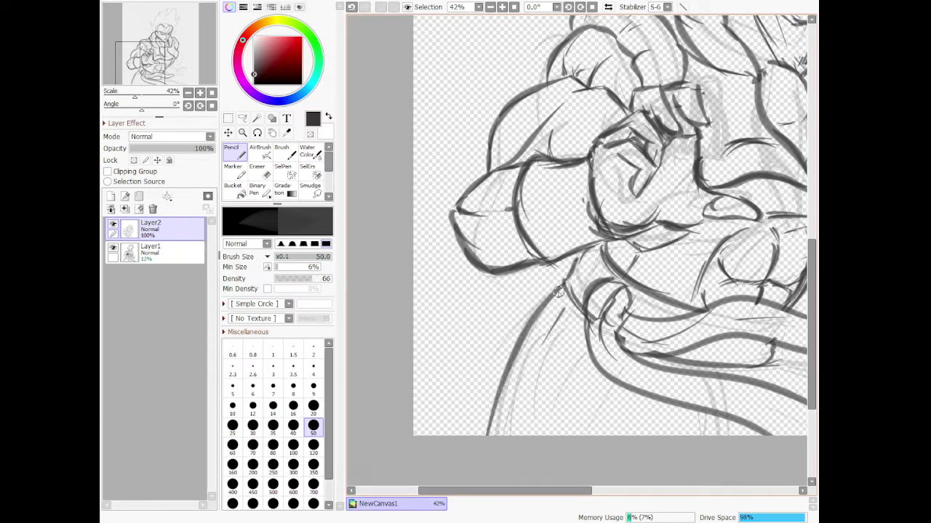
scroll(557, 263, down, 8)
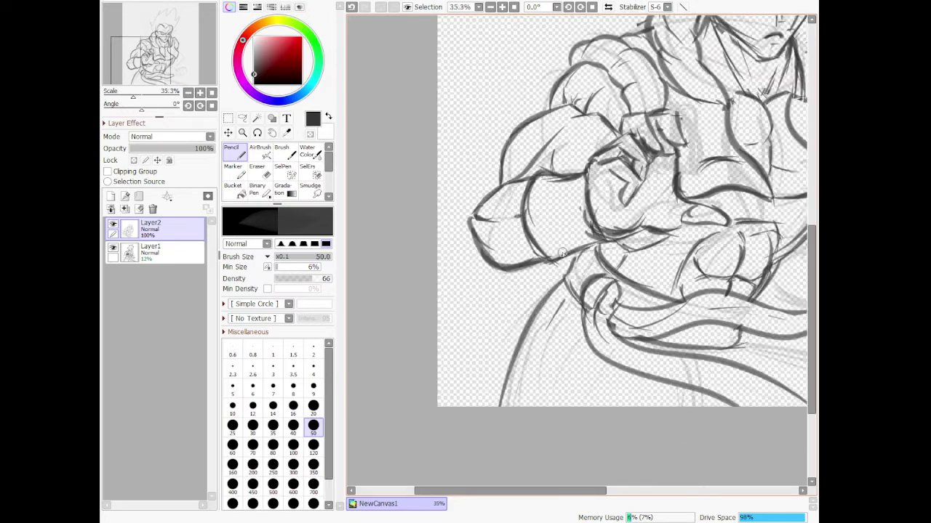
scroll(592, 294, up, 8)
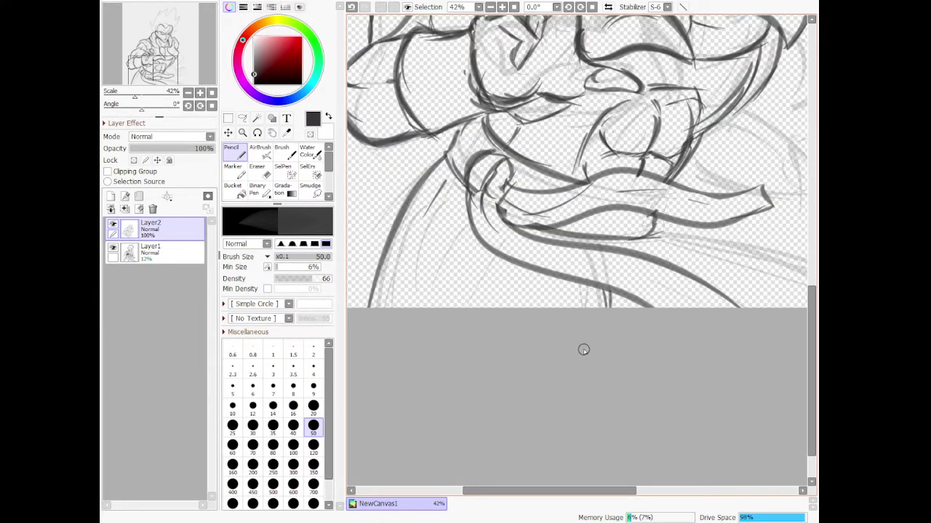
- Draw the far trouser leg's long outline sweeping from beneath the sash down to the canvas's lower edge, retrying the stroke as needed
scroll(604, 241, down, 6)
scroll(726, 220, up, 2)
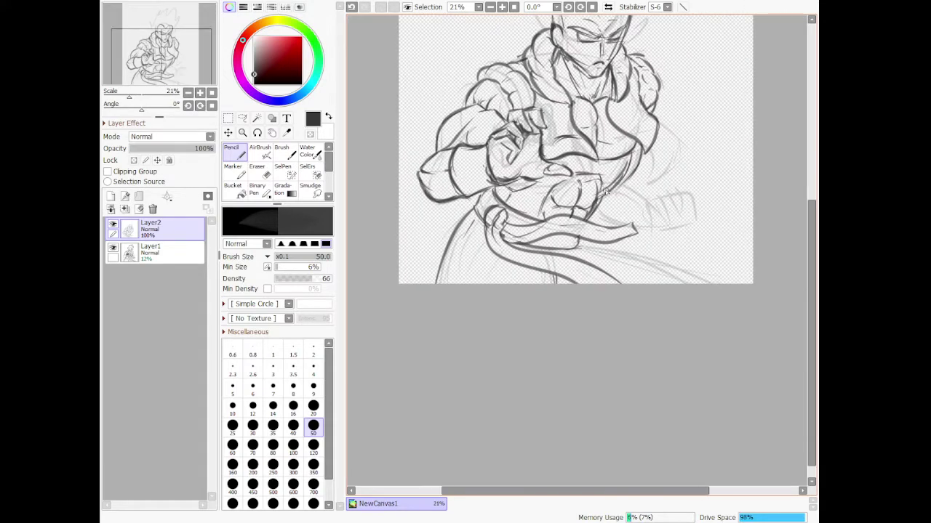
scroll(605, 183, down, 5)
scroll(590, 92, up, 3)
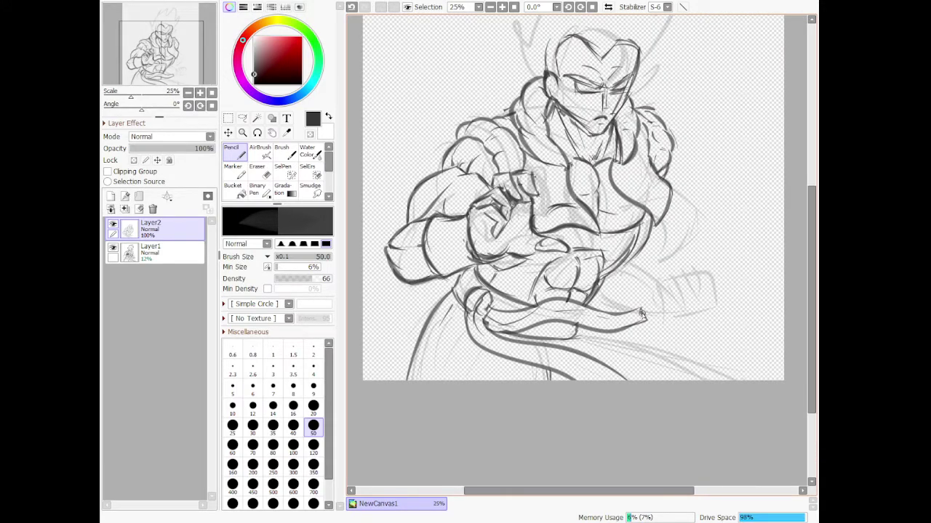
drag(576, 336, 722, 379)
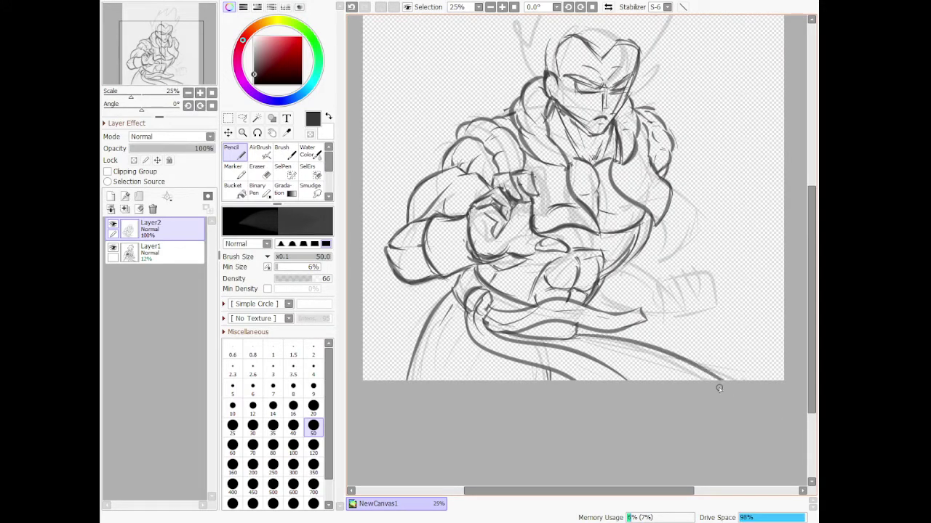
key(ctrl+z)
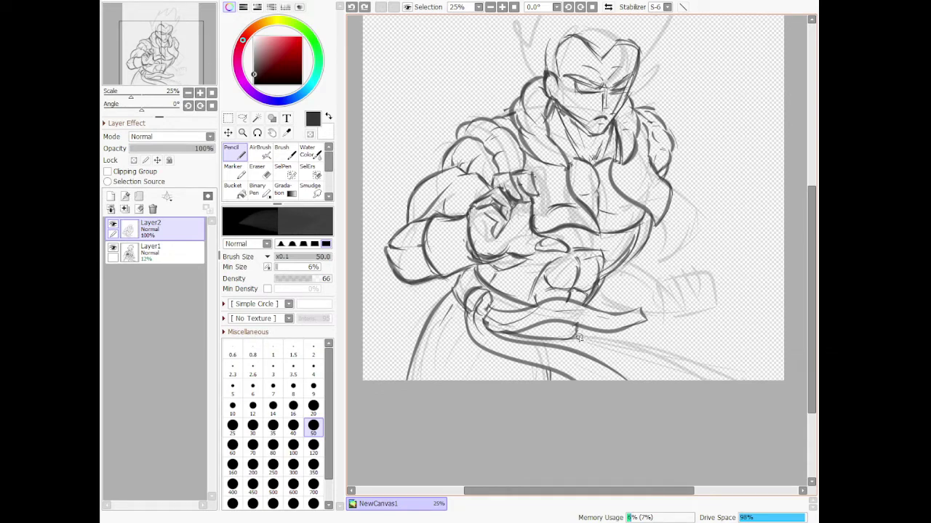
drag(570, 339, 723, 379)
key(ctrl+z)
drag(572, 336, 789, 410)
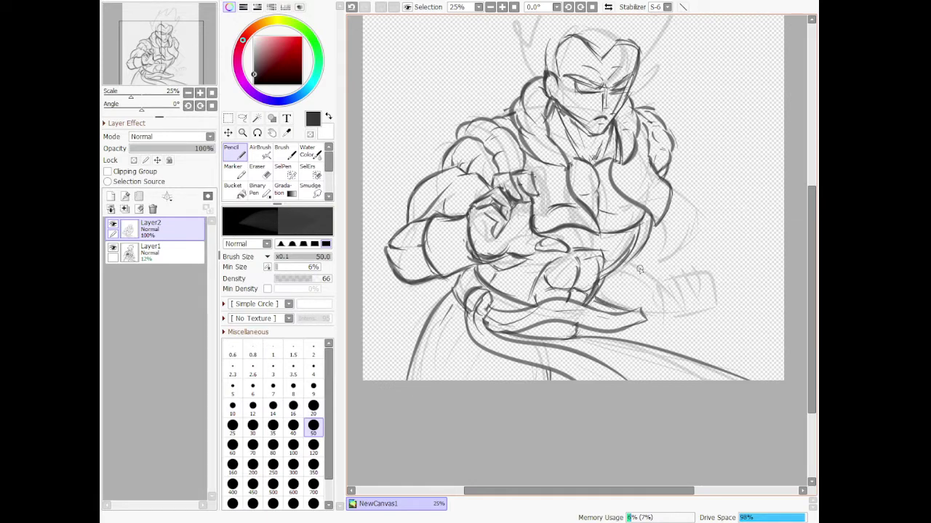
- Draw the far forearm's wristband emerging behind the sash tail, with curved lines marking both ends of the band
drag(640, 270, 609, 308)
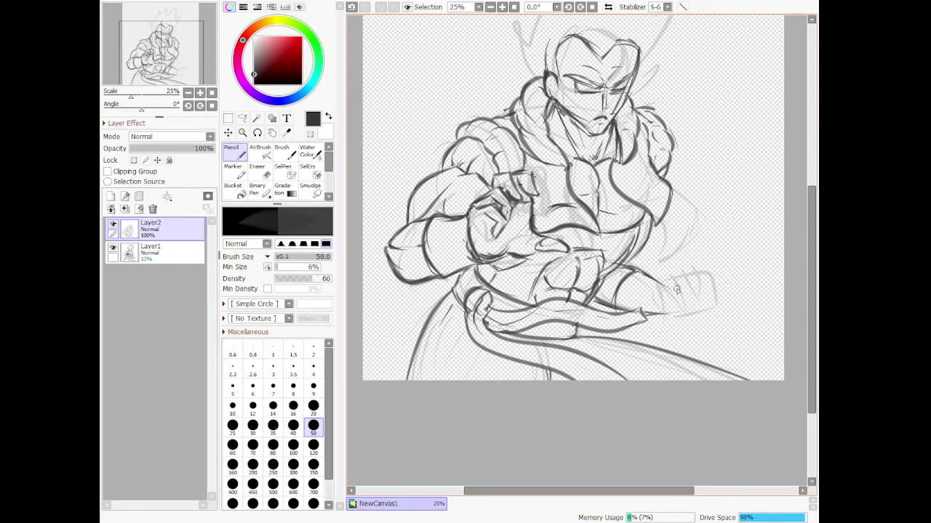
scroll(674, 259, up, 6)
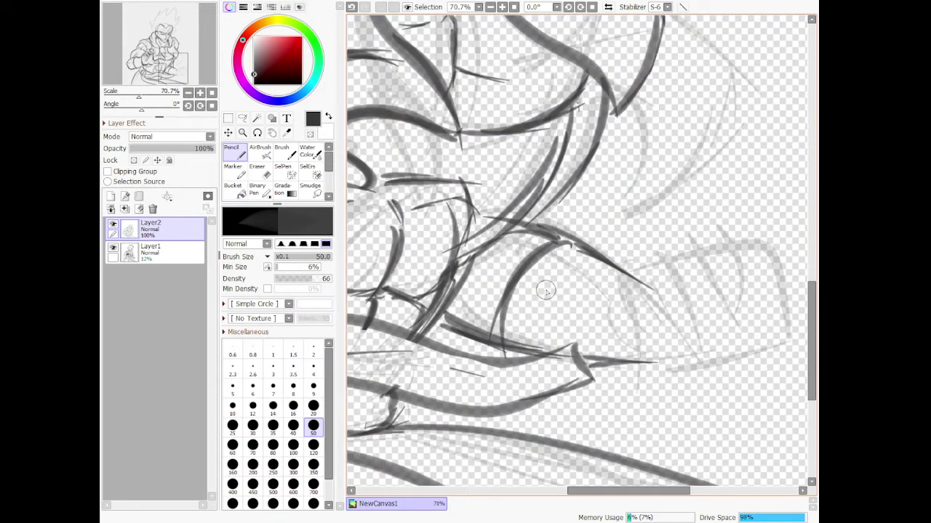
mouse_move(633, 275)
mouse_down()
mouse_move(611, 336)
mouse_move(621, 347)
mouse_up()
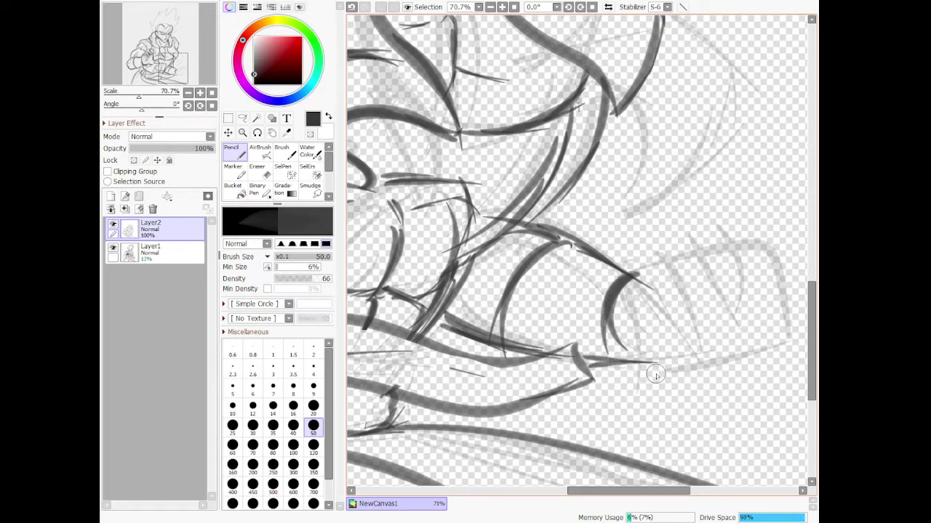
- Sketch the far fist's lower guide line and its first curled fingers beside the wristband with short pencil strokes
drag(658, 374, 786, 300)
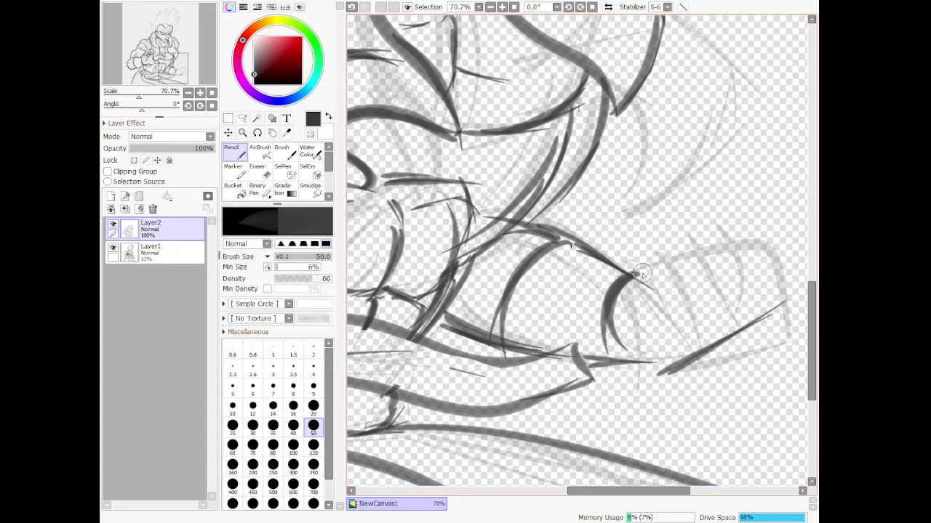
mouse_move(658, 306)
mouse_down()
mouse_move(653, 269)
mouse_move(616, 267)
mouse_move(644, 295)
mouse_move(629, 341)
mouse_up()
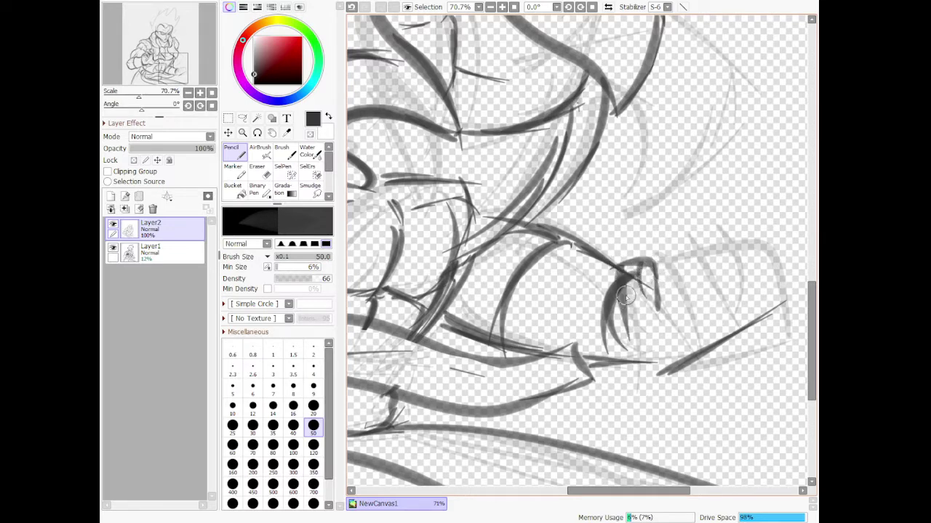
mouse_move(624, 267)
mouse_down()
mouse_move(669, 282)
mouse_move(641, 332)
mouse_move(611, 358)
mouse_move(647, 315)
mouse_move(663, 243)
mouse_move(695, 232)
mouse_move(711, 280)
mouse_up()
mouse_move(688, 244)
mouse_down()
mouse_move(707, 278)
mouse_move(673, 238)
mouse_move(643, 262)
mouse_up()
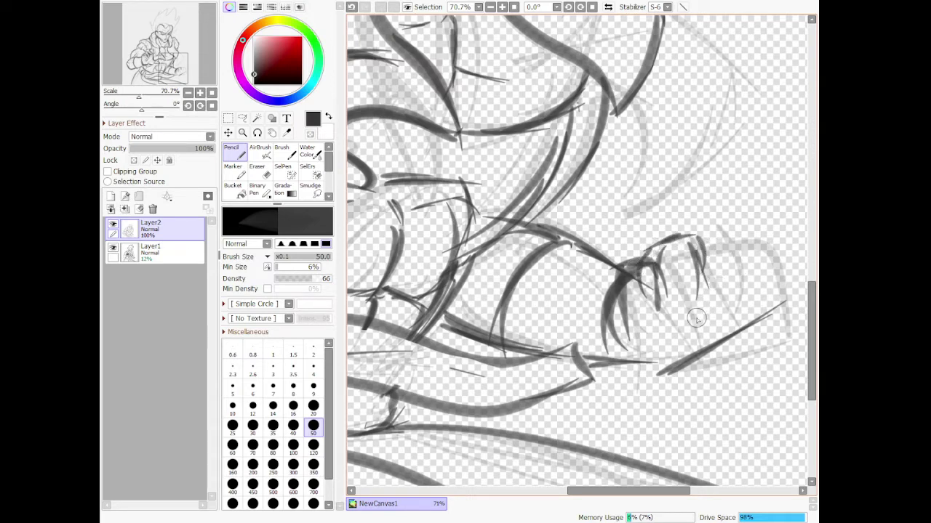
drag(694, 283, 701, 301)
drag(699, 283, 704, 304)
drag(648, 299, 659, 321)
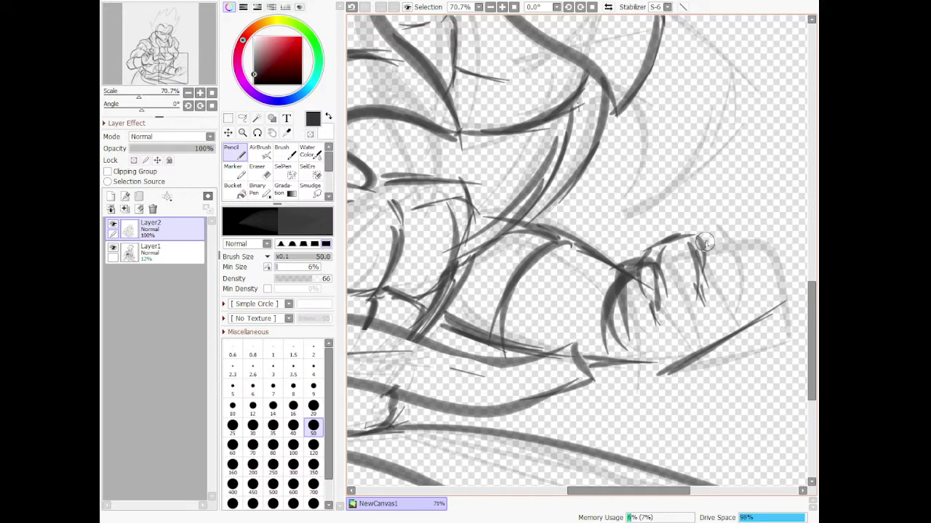
- Add the remaining curled fingers and outer edge of the far fist, with an angular digit outline above them
mouse_move(702, 241)
mouse_down()
mouse_move(732, 241)
mouse_move(741, 274)
mouse_up()
mouse_move(723, 224)
mouse_down()
mouse_move(733, 245)
mouse_move(727, 220)
mouse_move(776, 280)
mouse_up()
mouse_move(782, 227)
mouse_down()
mouse_move(740, 216)
mouse_move(746, 230)
mouse_up()
drag(752, 228, 739, 237)
mouse_move(733, 197)
mouse_down()
mouse_move(711, 237)
mouse_move(699, 205)
mouse_move(732, 188)
mouse_move(764, 222)
mouse_move(739, 192)
mouse_move(757, 222)
mouse_up()
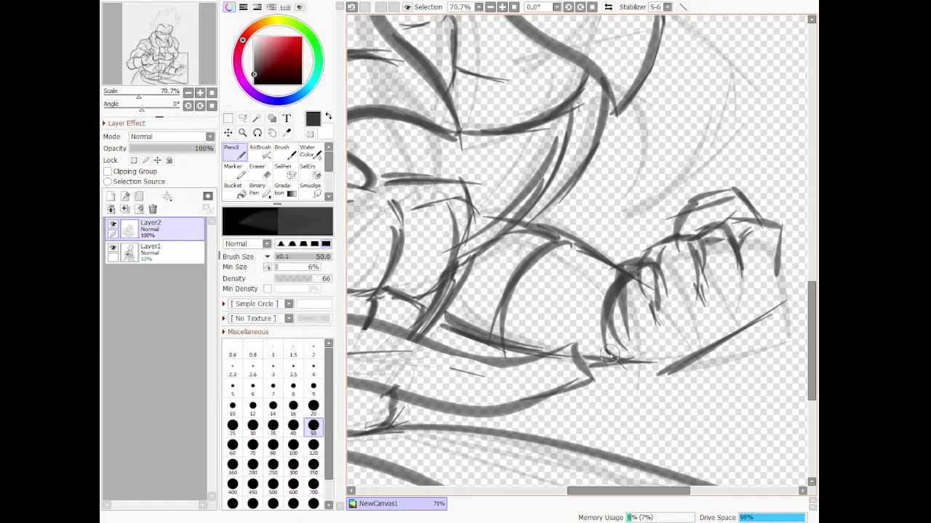
- Draw the rounded underside of the far fist from the wristband up to its outer edge
mouse_move(604, 343)
mouse_down()
mouse_move(636, 394)
mouse_move(622, 377)
mouse_move(666, 383)
mouse_move(636, 386)
mouse_move(705, 373)
mouse_move(676, 381)
mouse_move(723, 323)
mouse_up()
drag(680, 389, 760, 323)
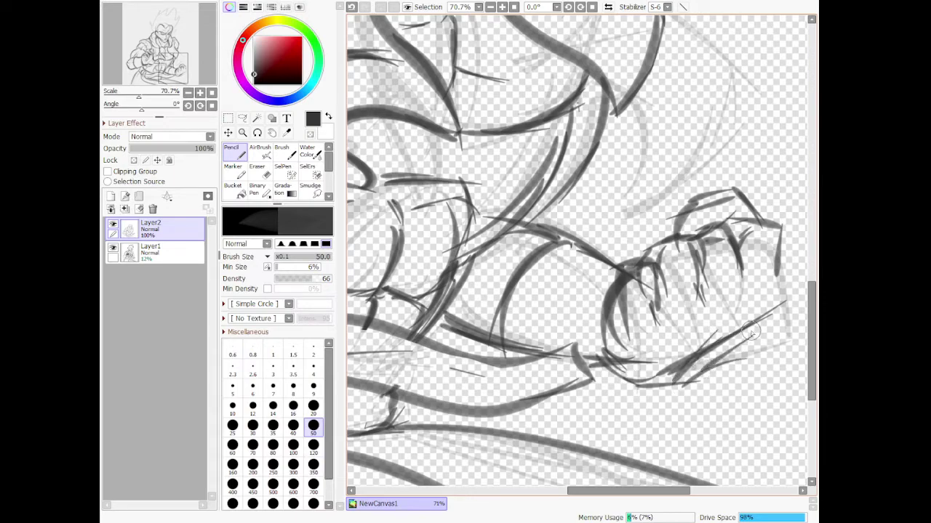
drag(723, 356, 759, 314)
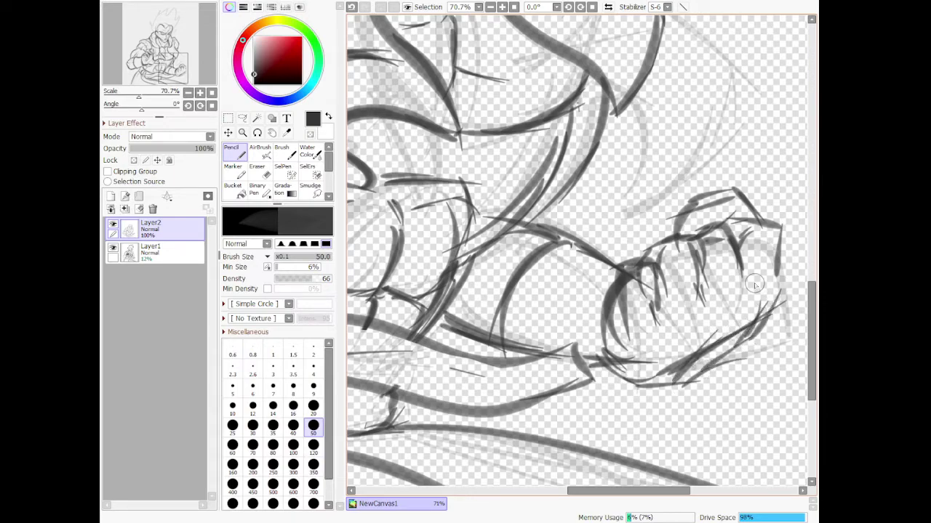
scroll(754, 283, down, 9)
scroll(684, 252, down, 1)
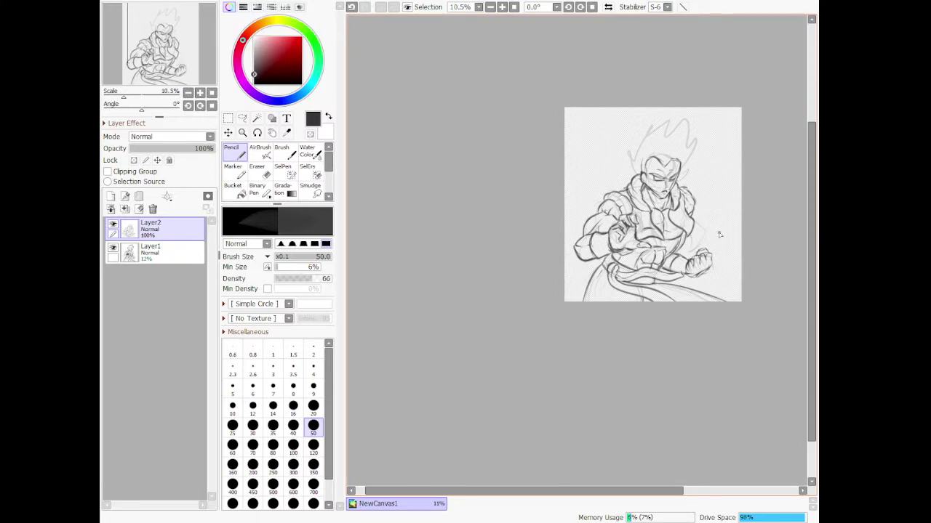
- Add slanted pencil strokes between the far fist's fingers to separate them
scroll(719, 234, up, 7)
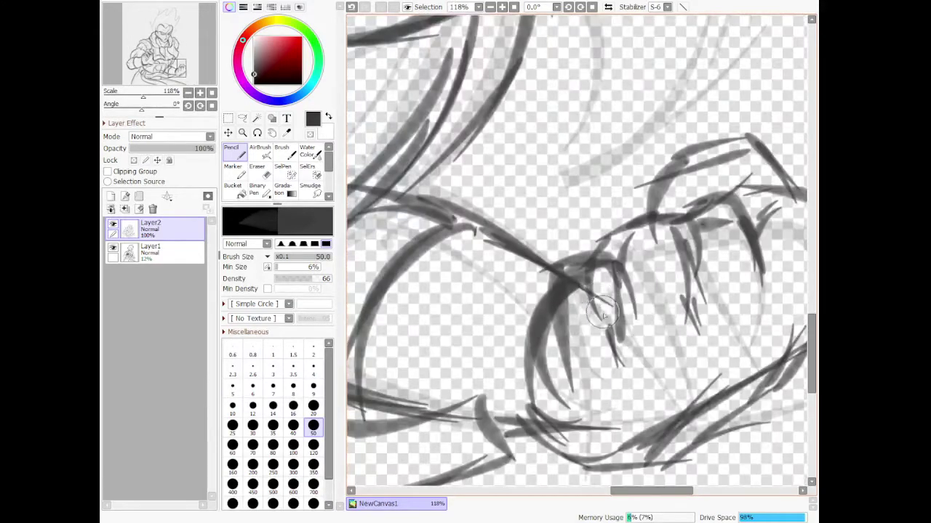
mouse_move(605, 270)
mouse_down()
mouse_move(667, 357)
mouse_move(658, 367)
mouse_up()
drag(618, 287, 665, 367)
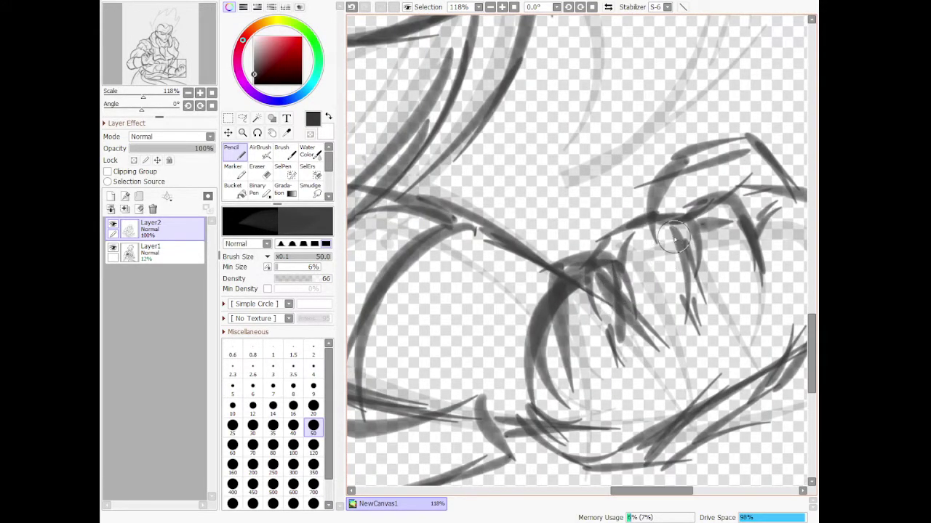
drag(673, 231, 752, 324)
drag(731, 211, 799, 297)
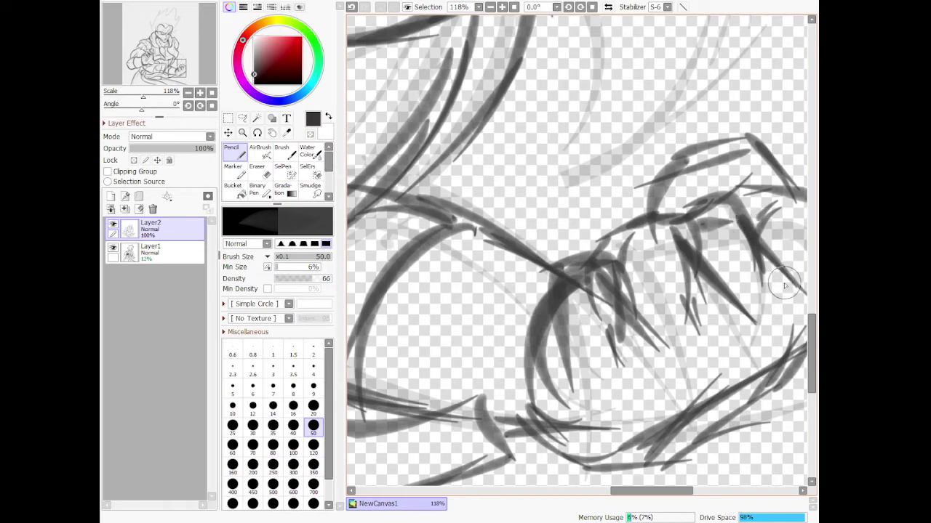
scroll(785, 286, down, 5)
scroll(767, 245, up, 3)
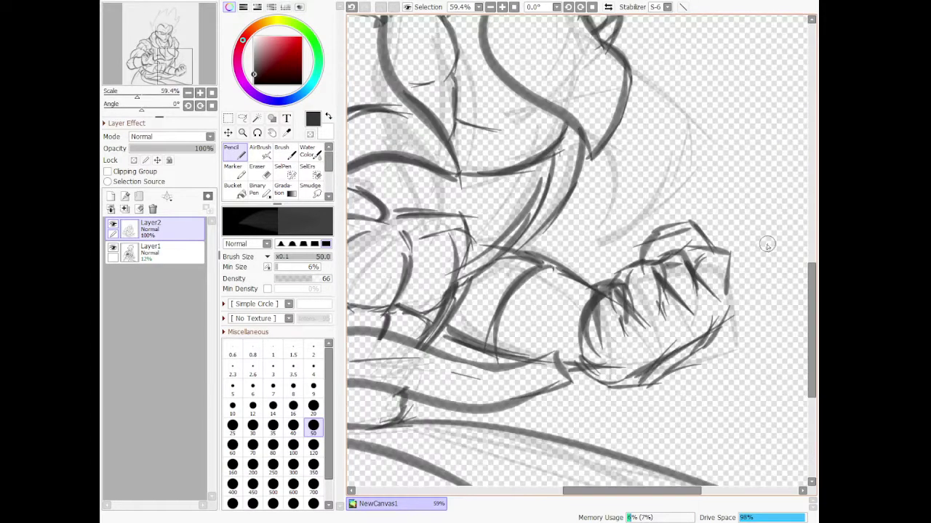
- Erase messy finger lines inside the far fist and redraw the curled finger nearest the wristband
click(258, 189)
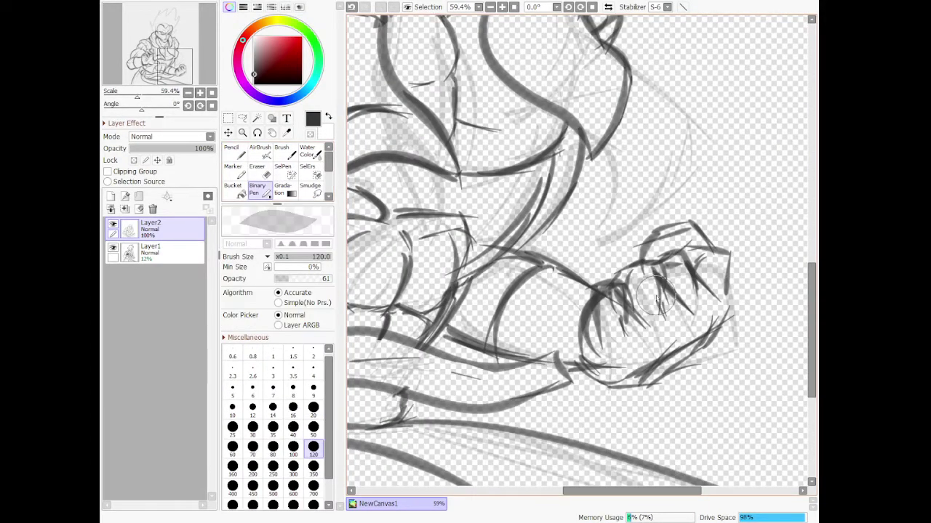
key(e)
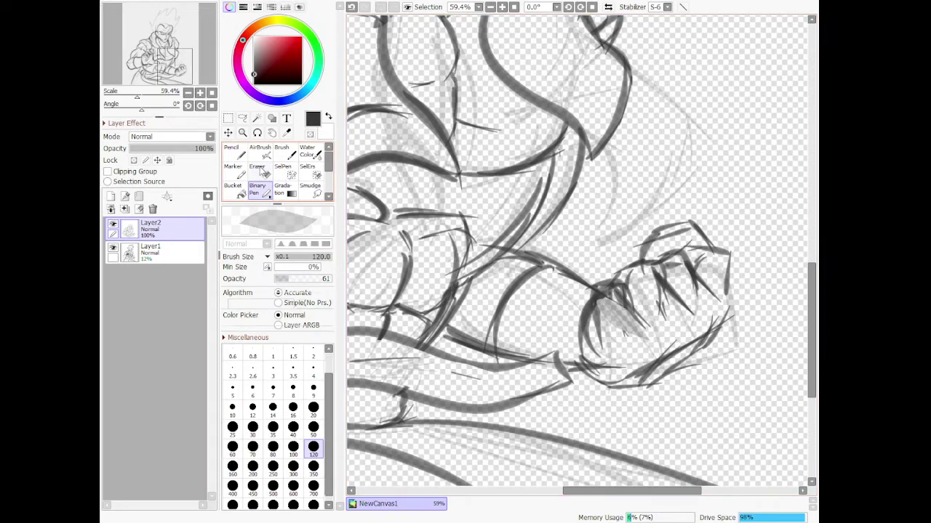
mouse_move(615, 320)
mouse_down()
mouse_move(639, 346)
mouse_move(613, 307)
mouse_move(639, 342)
mouse_move(600, 311)
mouse_move(625, 346)
mouse_move(622, 300)
mouse_move(605, 299)
mouse_move(653, 315)
mouse_move(636, 295)
mouse_move(676, 312)
mouse_move(668, 278)
mouse_move(690, 294)
mouse_move(688, 276)
mouse_move(687, 319)
mouse_move(664, 332)
mouse_move(718, 296)
mouse_move(626, 346)
mouse_move(618, 303)
mouse_move(568, 280)
mouse_move(634, 349)
mouse_up()
click(232, 152)
mouse_move(592, 298)
mouse_down()
mouse_move(583, 325)
mouse_move(617, 333)
mouse_move(589, 316)
mouse_move(602, 342)
mouse_move(626, 327)
mouse_move(622, 298)
mouse_move(651, 322)
mouse_up()
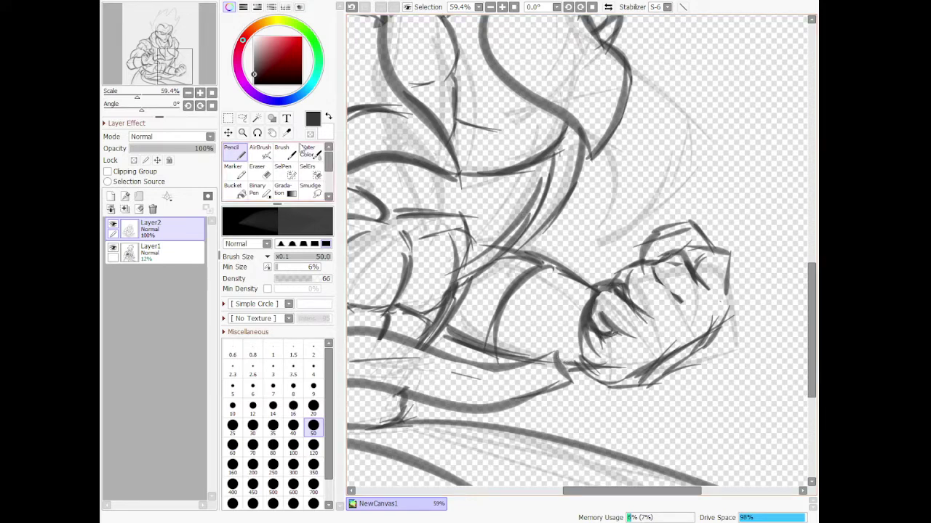
- Erase the far fist's extra underside outline and the stray slanted lines between its fingers
click(257, 171)
mouse_move(617, 387)
mouse_down()
mouse_move(685, 382)
mouse_move(710, 361)
mouse_up()
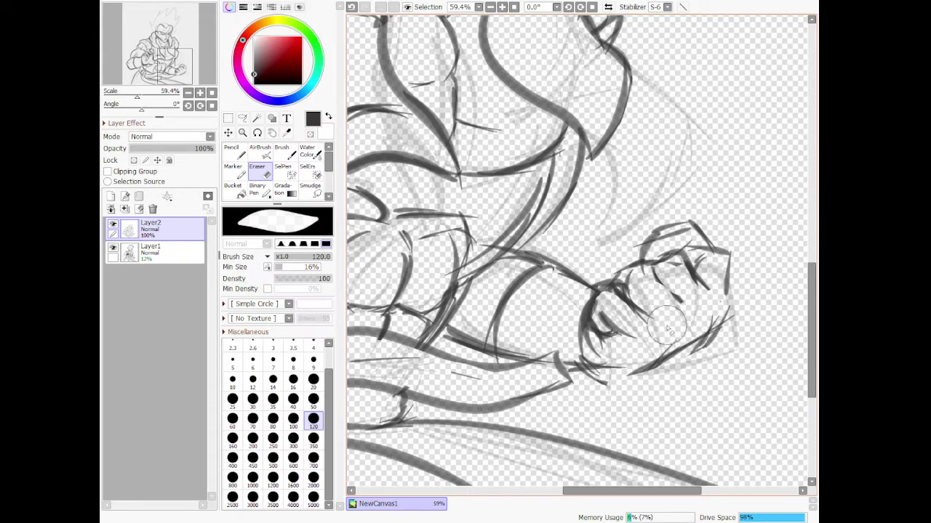
mouse_move(627, 299)
mouse_down()
mouse_move(716, 269)
mouse_move(634, 321)
mouse_move(713, 280)
mouse_move(647, 284)
mouse_move(614, 254)
mouse_move(620, 290)
mouse_move(640, 320)
mouse_up()
- Redraw the far fist's finger divisions with the Pencil and refine the curled digit above them
click(235, 152)
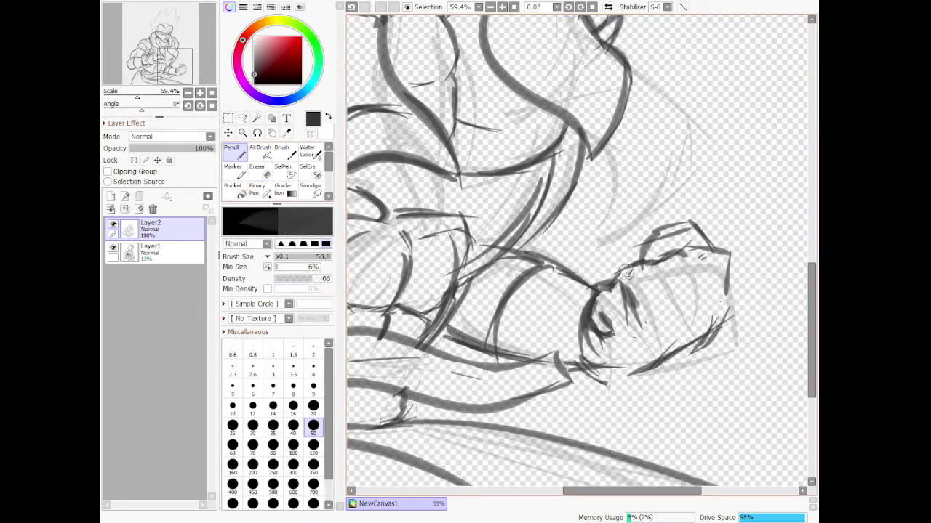
mouse_move(621, 278)
mouse_down()
mouse_move(634, 306)
mouse_move(637, 268)
mouse_move(666, 316)
mouse_up()
drag(657, 267, 665, 310)
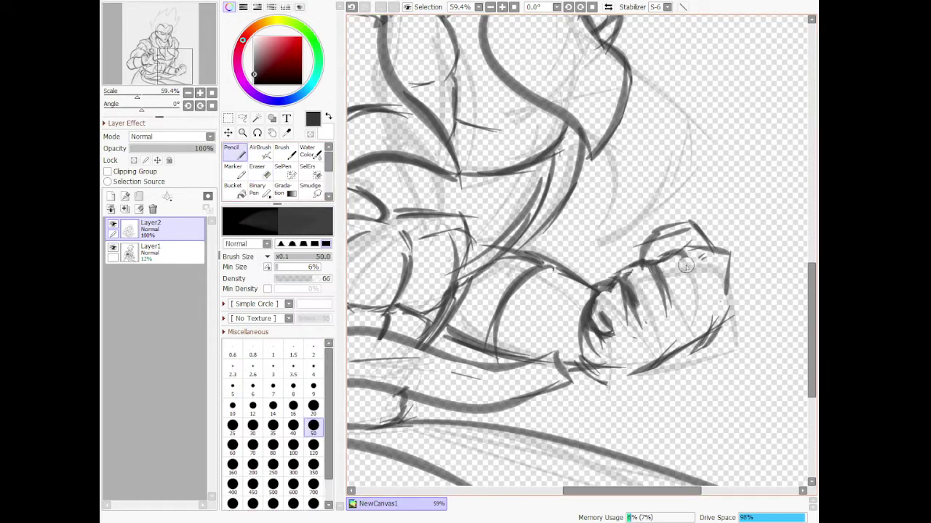
mouse_move(679, 252)
mouse_down()
mouse_move(701, 285)
mouse_move(689, 262)
mouse_move(714, 274)
mouse_move(701, 265)
mouse_move(721, 251)
mouse_up()
mouse_move(652, 241)
mouse_down()
mouse_move(661, 258)
mouse_move(674, 254)
mouse_move(670, 231)
mouse_move(688, 224)
mouse_move(720, 266)
mouse_up()
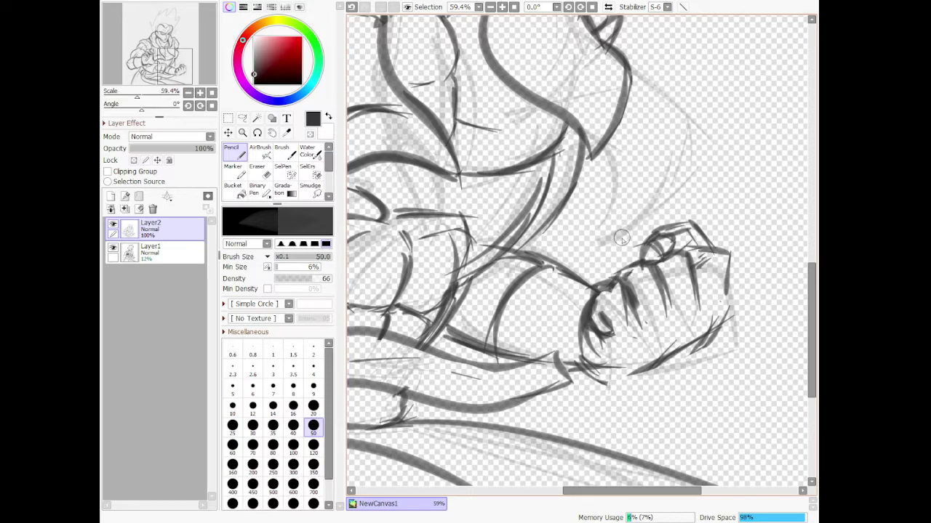
- Clean up the hairline's central dip and draw the curled forelock with two pointed hair spikes above the far side of the forehead
scroll(622, 238, down, 10)
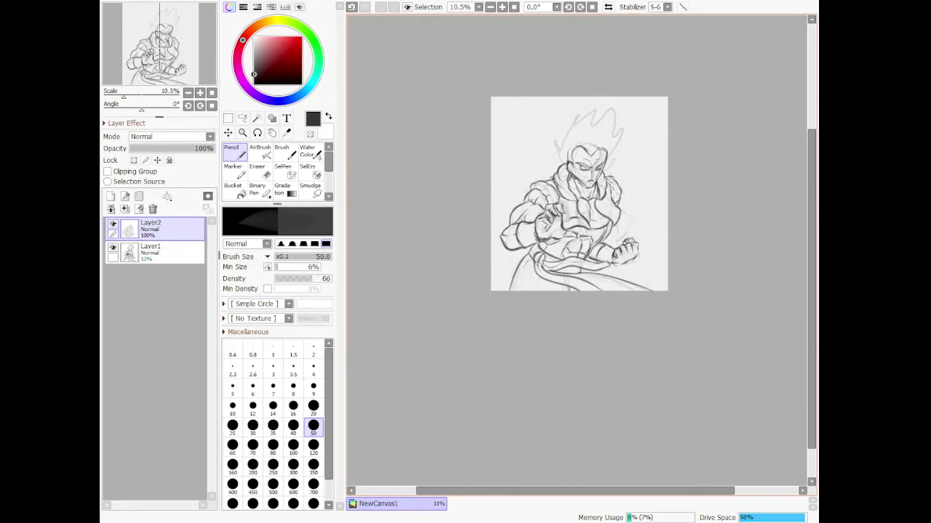
scroll(572, 234, up, 3)
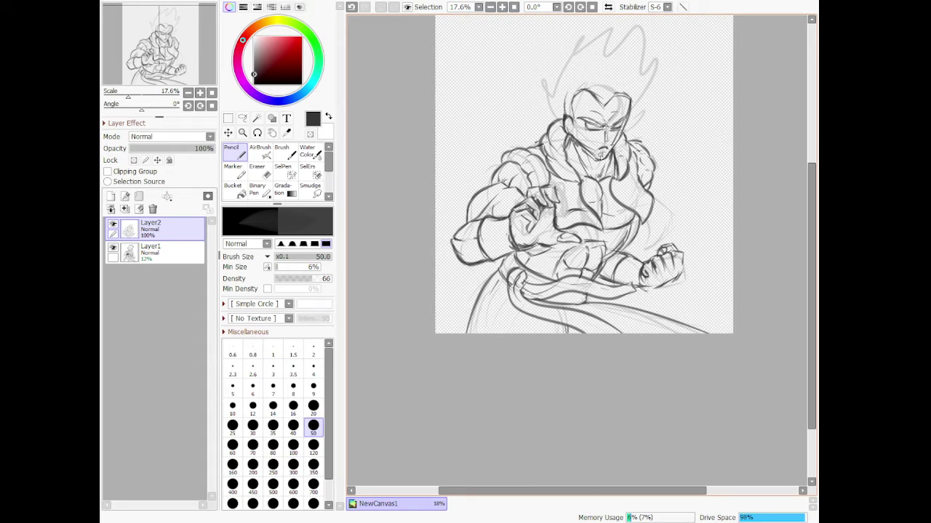
scroll(576, 71, up, 4)
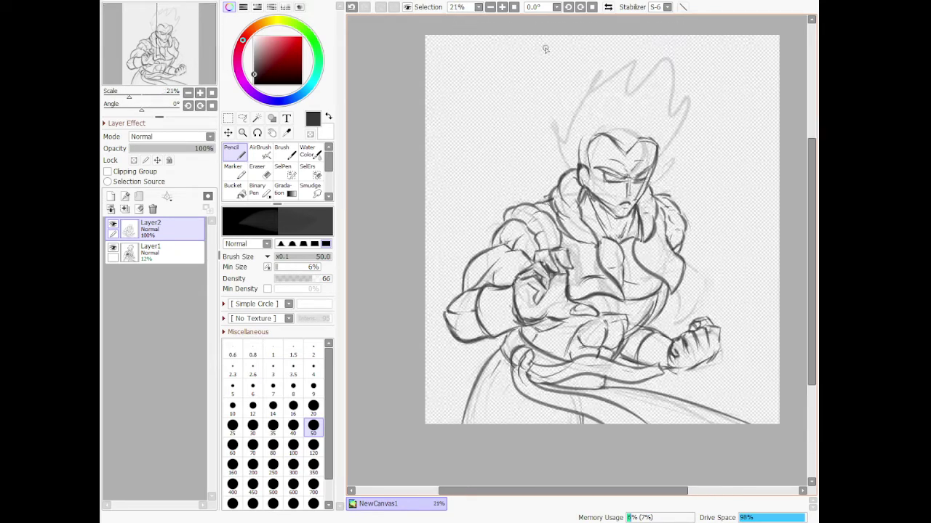
scroll(716, 103, up, 2)
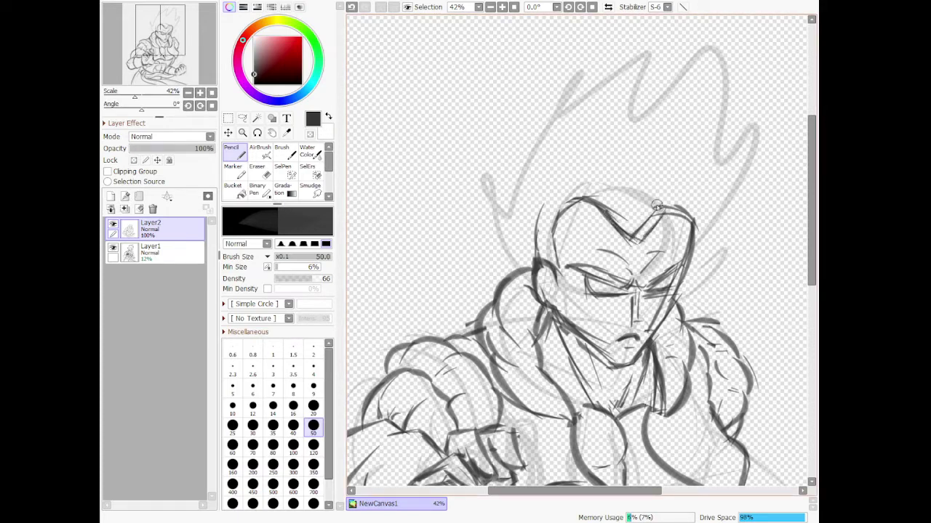
click(260, 173)
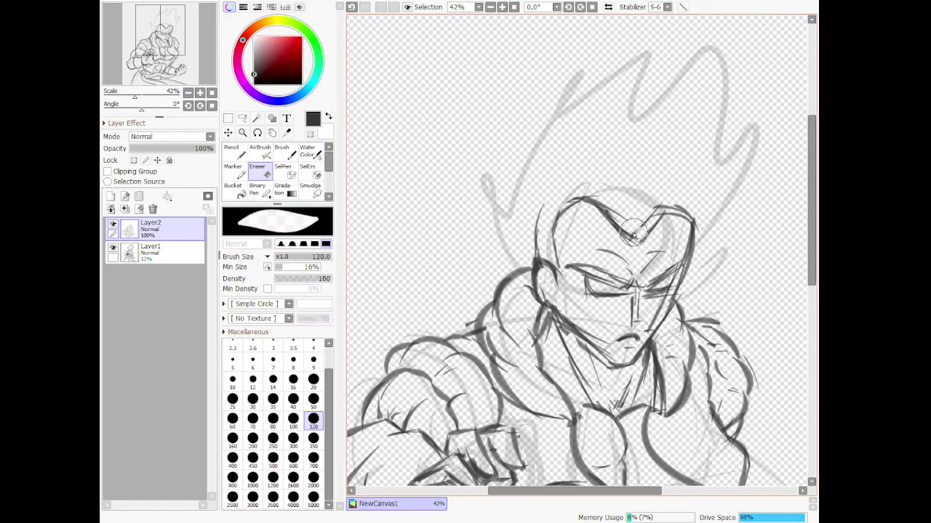
click(233, 154)
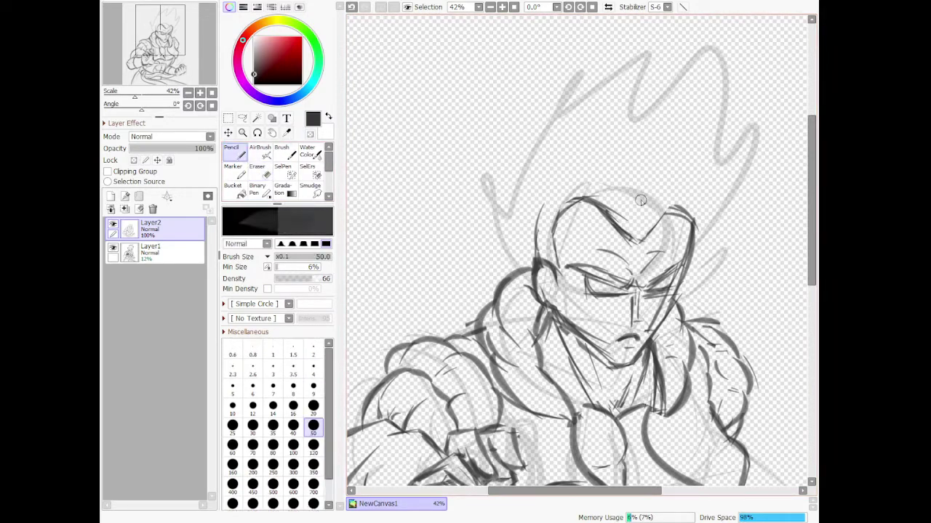
drag(632, 231, 663, 196)
mouse_move(649, 203)
mouse_down()
mouse_move(684, 246)
mouse_move(650, 222)
mouse_move(633, 247)
mouse_move(678, 158)
mouse_move(681, 121)
mouse_move(694, 224)
mouse_move(732, 136)
mouse_move(701, 182)
mouse_up()
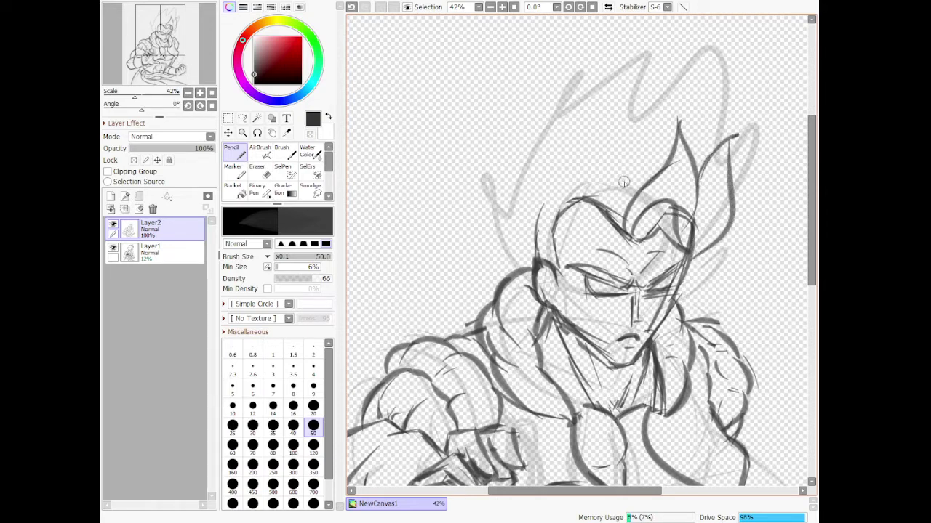
- Draw a pointed hair spike rising from the middle of the hairline, beside the forelock, and tidy its edge
mouse_move(639, 192)
mouse_down()
mouse_move(606, 183)
mouse_move(602, 102)
mouse_move(576, 203)
mouse_move(591, 190)
mouse_move(622, 244)
mouse_up()
mouse_move(584, 180)
mouse_down()
mouse_move(639, 190)
mouse_move(604, 138)
mouse_move(596, 103)
mouse_move(612, 142)
mouse_move(594, 129)
mouse_move(598, 150)
mouse_move(623, 188)
mouse_up()
click(257, 171)
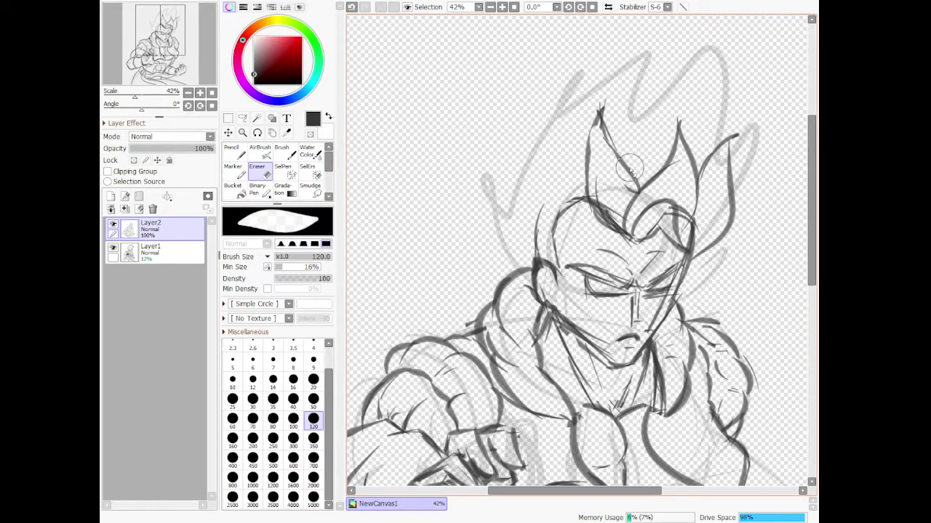
click(237, 154)
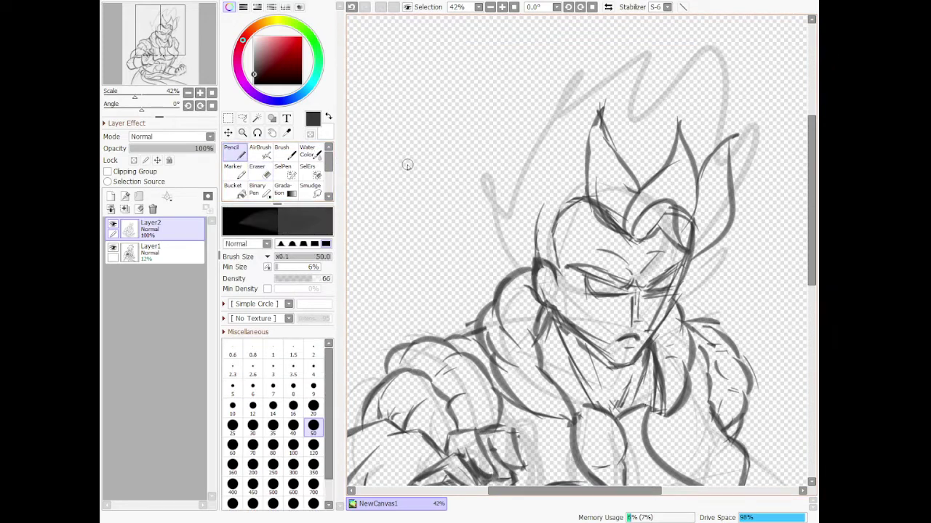
- Draw a tall curved hair spike above the near temple with the Pencil and join its inner edge to the central spike
mouse_move(584, 191)
mouse_down()
mouse_move(557, 155)
mouse_move(576, 67)
mouse_move(550, 94)
mouse_move(518, 174)
mouse_up()
mouse_move(526, 162)
mouse_down()
mouse_move(525, 181)
mouse_move(553, 217)
mouse_up()
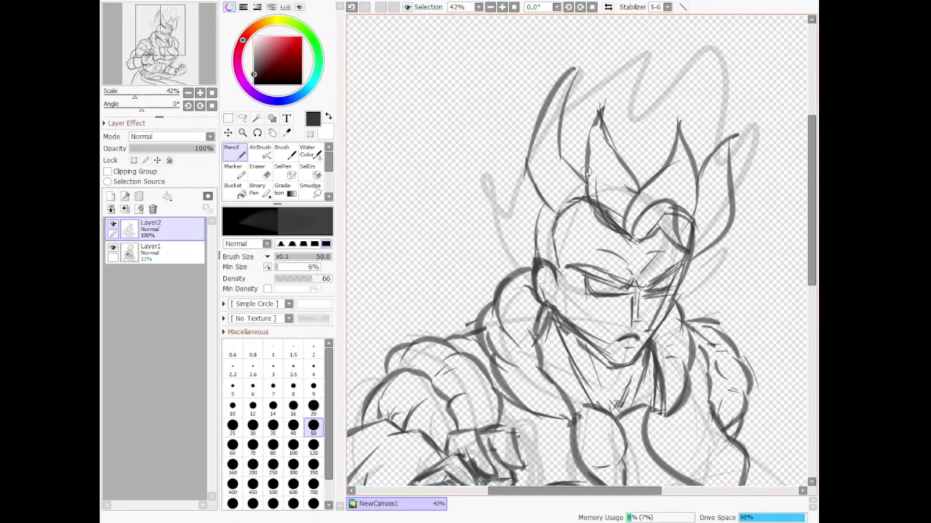
mouse_move(586, 186)
mouse_down()
mouse_move(565, 102)
mouse_move(565, 119)
mouse_move(580, 61)
mouse_move(544, 117)
mouse_up()
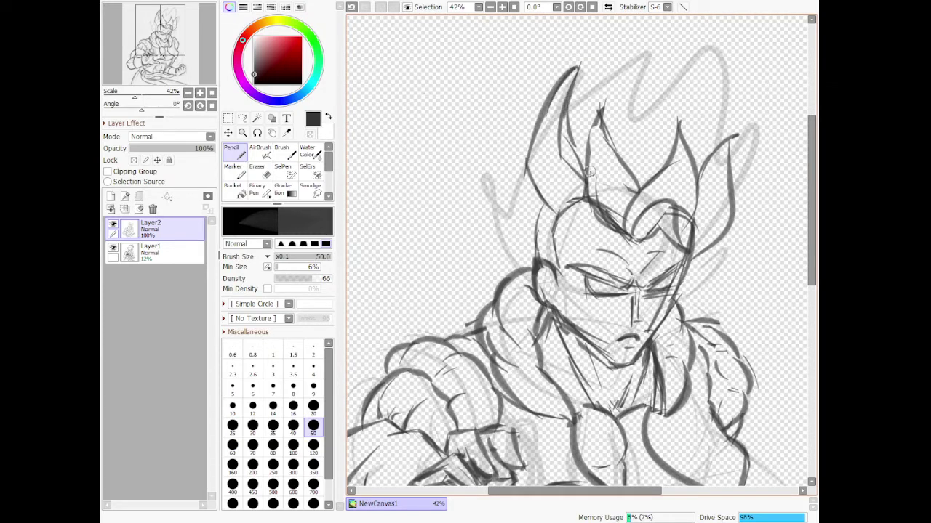
- Draw two shorter hair spikes sweeping outward behind the near ear, tidying their lines and adding strands toward the temple
mouse_move(553, 211)
mouse_down()
mouse_move(501, 160)
mouse_move(492, 134)
mouse_move(486, 208)
mouse_move(538, 247)
mouse_up()
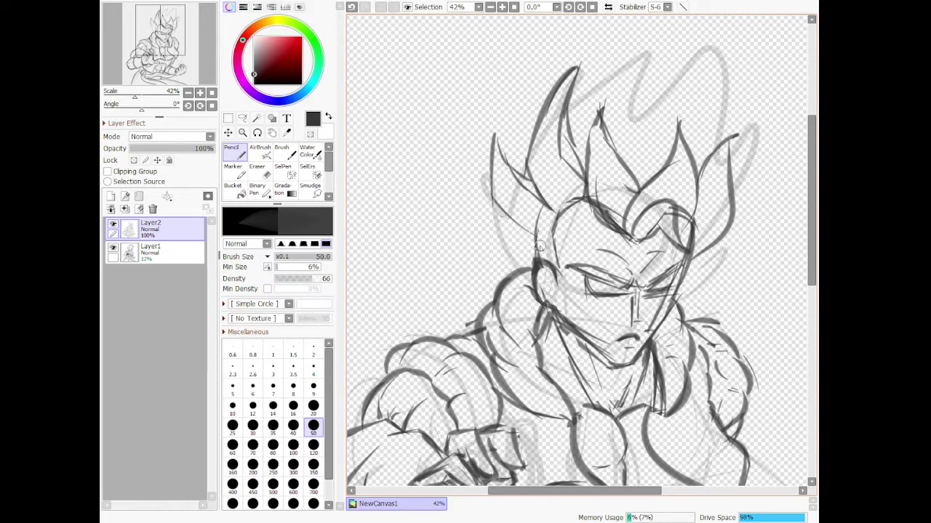
mouse_move(502, 218)
mouse_down()
mouse_move(540, 252)
mouse_move(491, 247)
mouse_move(470, 206)
mouse_move(522, 243)
mouse_move(531, 232)
mouse_move(538, 253)
mouse_move(546, 247)
mouse_move(531, 198)
mouse_move(507, 179)
mouse_up()
key(e)
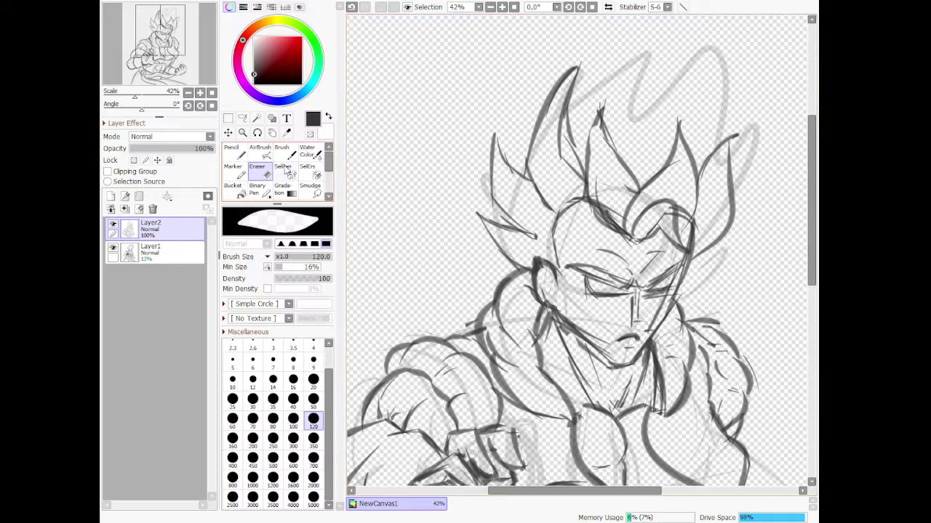
click(234, 153)
mouse_move(519, 231)
mouse_down()
mouse_move(541, 256)
mouse_move(524, 224)
mouse_move(550, 243)
mouse_move(536, 239)
mouse_move(555, 255)
mouse_move(544, 247)
mouse_move(555, 271)
mouse_move(543, 236)
mouse_up()
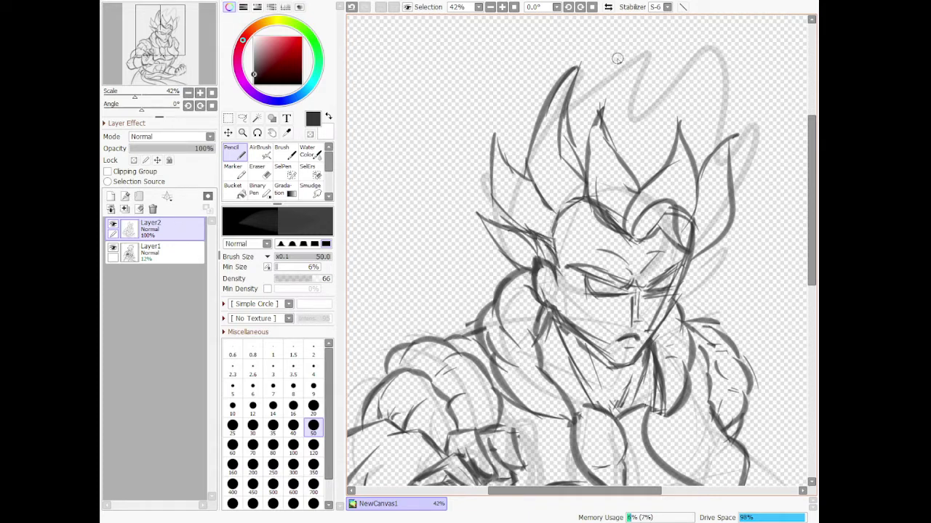
- Sharpen the tall near-side spike's tip and draw a taller spike behind it, its inner edge running down to the central spike
drag(573, 72, 570, 121)
mouse_move(578, 83)
mouse_down()
mouse_move(654, 31)
mouse_move(620, 80)
mouse_move(635, 145)
mouse_up()
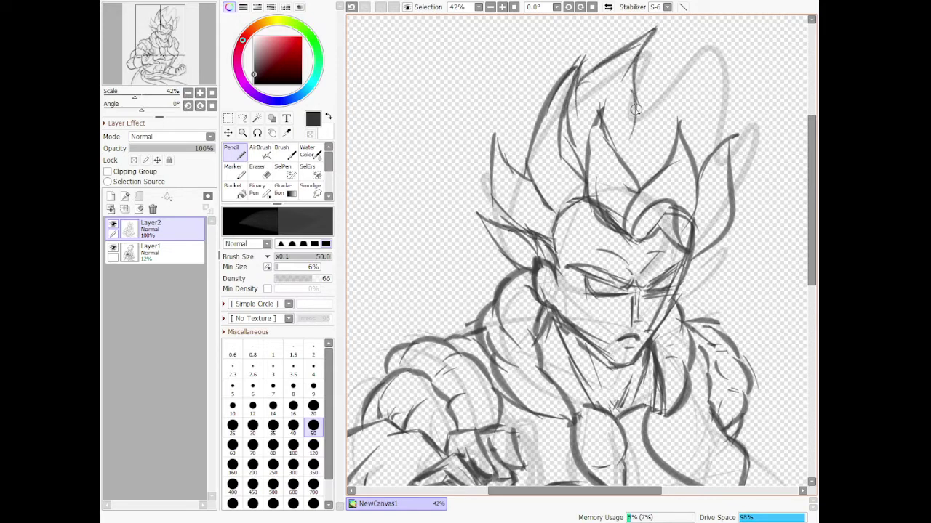
drag(636, 109, 628, 165)
- Complete the far side of the hair with a tall top spike, a shorter outward spike and a small tuft beside the eye
scroll(644, 126, down, 8)
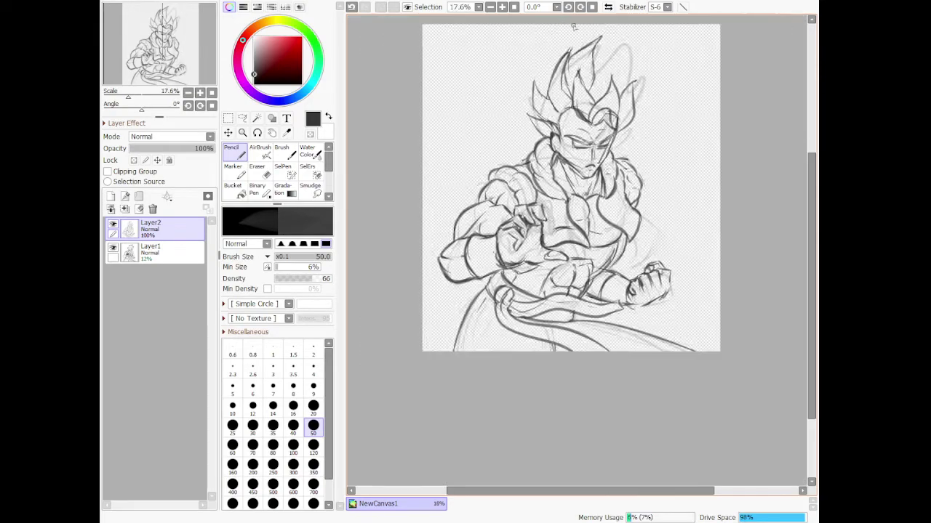
scroll(627, 76, up, 3)
scroll(626, 109, up, 3)
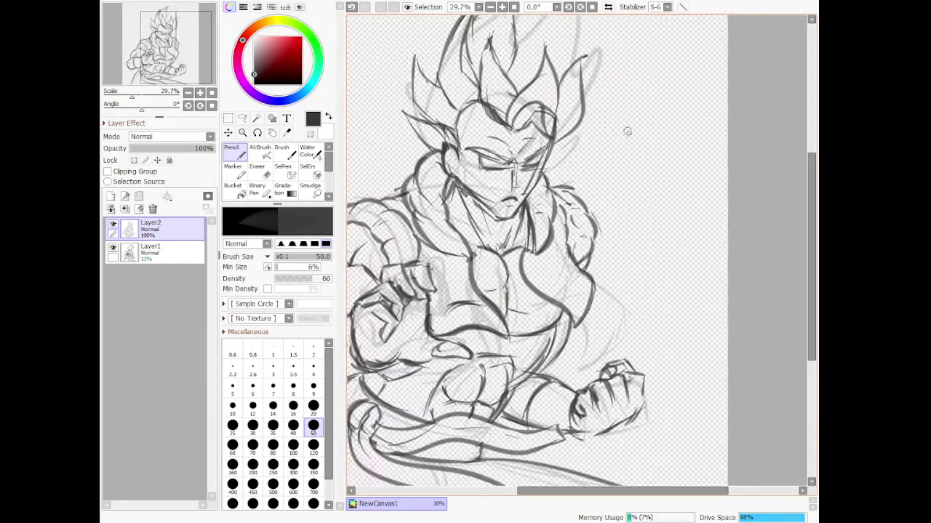
scroll(638, 73, down, 2)
scroll(618, 89, up, 4)
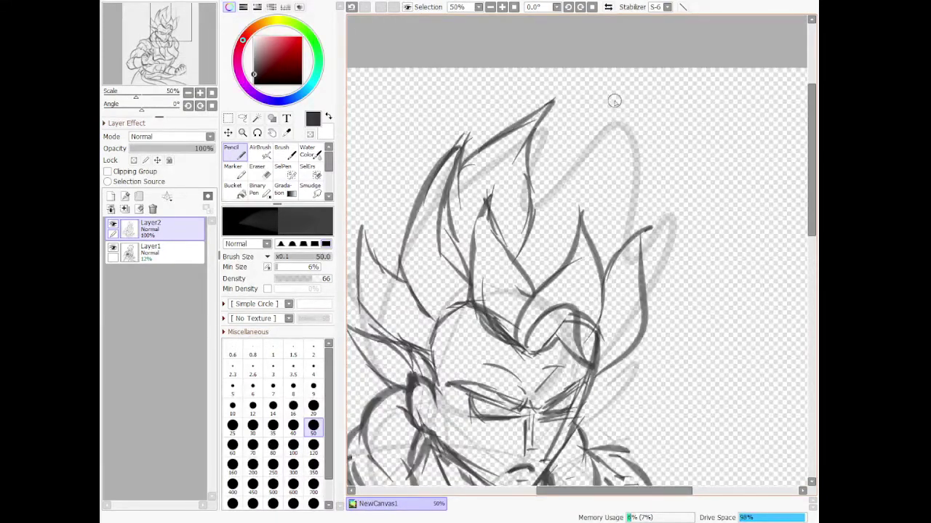
mouse_move(531, 154)
mouse_down()
mouse_move(612, 84)
mouse_move(597, 95)
mouse_move(609, 207)
mouse_up()
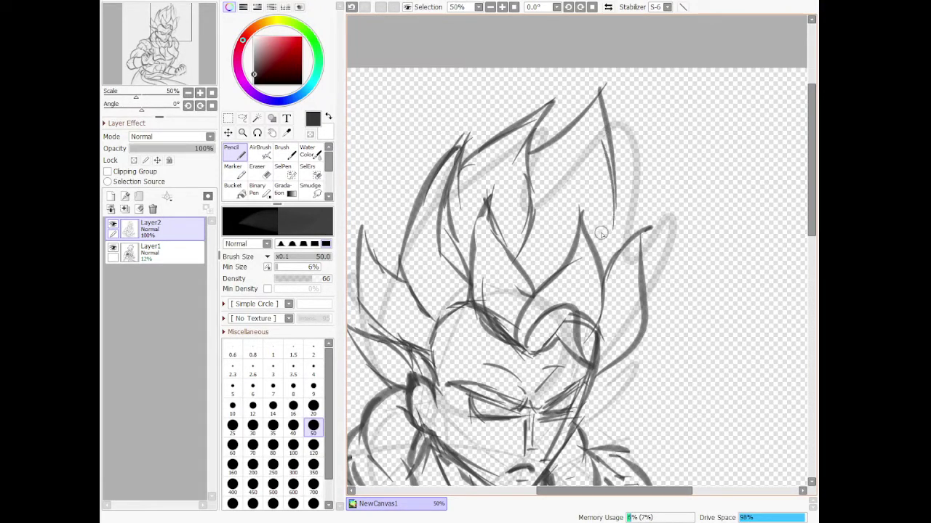
mouse_move(592, 244)
mouse_down()
mouse_move(669, 186)
mouse_move(618, 244)
mouse_up()
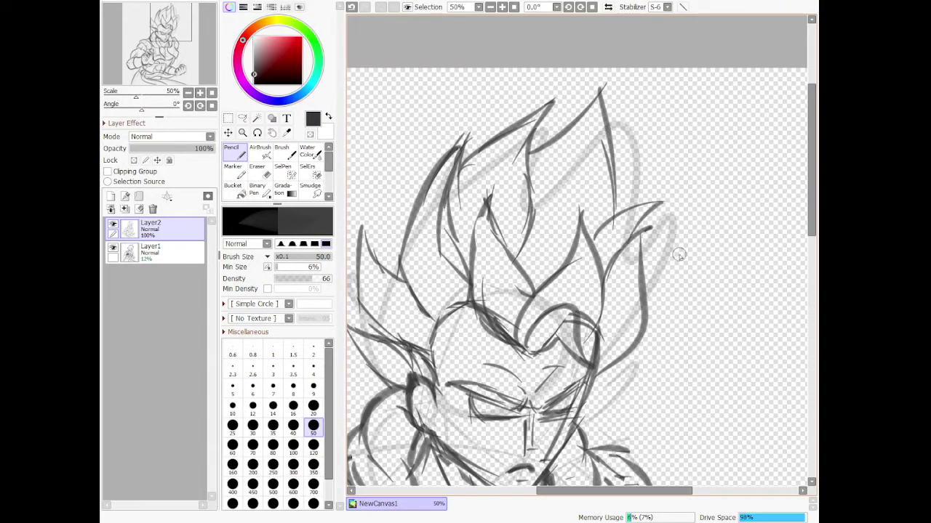
mouse_move(640, 362)
mouse_down()
mouse_move(602, 413)
mouse_move(633, 365)
mouse_move(615, 367)
mouse_up()
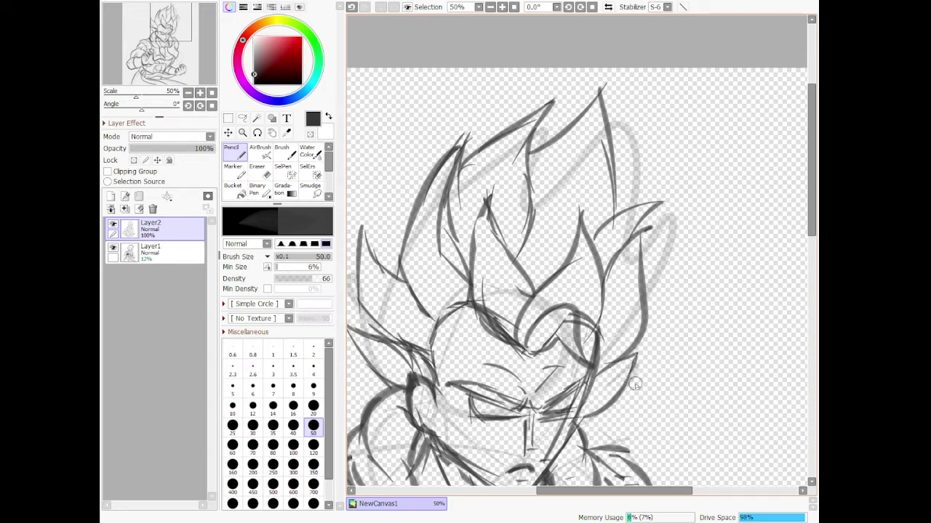
- Redraw the near-side hairline further inward from the ear up to the forehead's top corner and erase the old hairline
scroll(654, 369, down, 6)
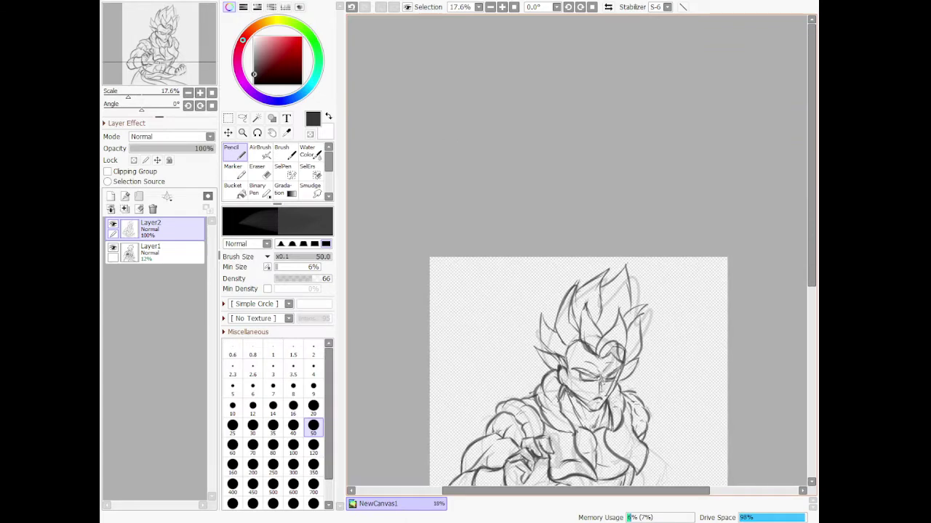
scroll(565, 372, up, 5)
scroll(564, 371, up, 4)
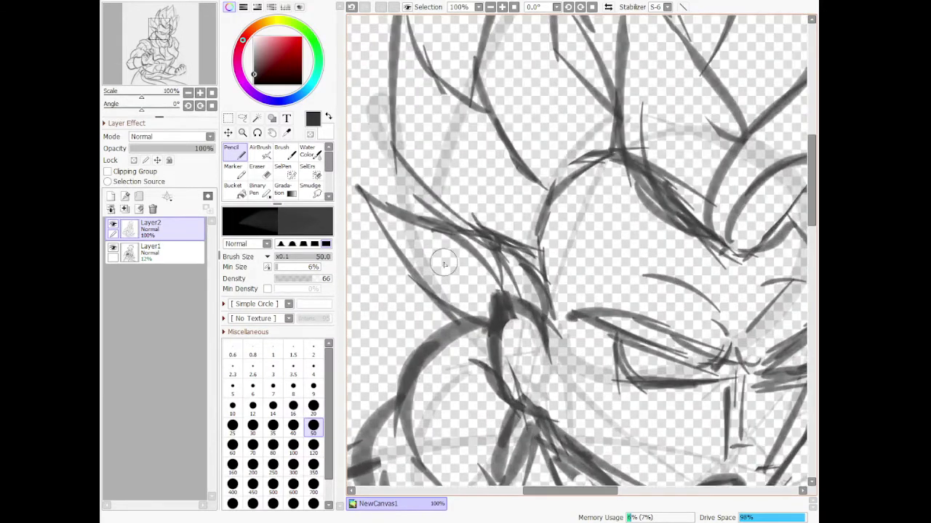
drag(552, 322, 567, 240)
mouse_move(553, 290)
mouse_down()
mouse_move(570, 230)
mouse_move(602, 184)
mouse_up()
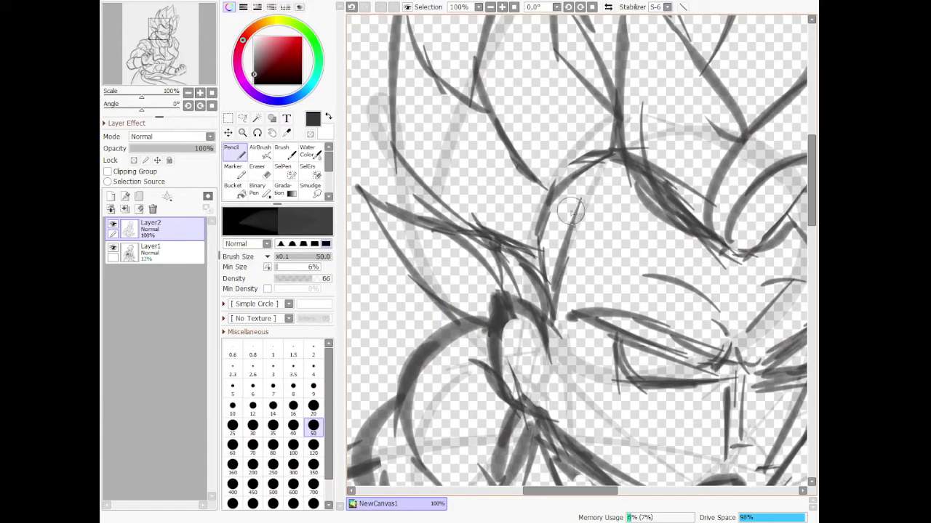
drag(557, 226, 620, 147)
drag(587, 188, 623, 144)
click(258, 169)
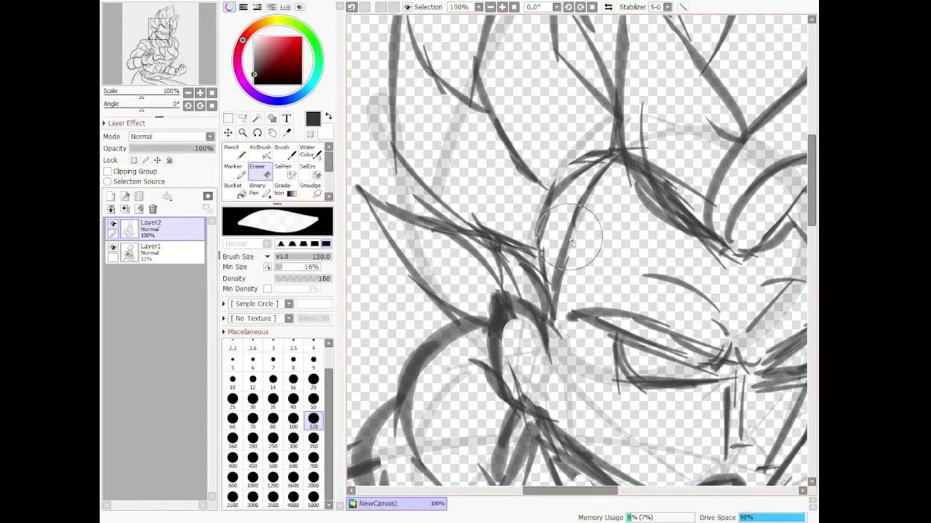
mouse_move(569, 237)
mouse_down()
mouse_move(529, 222)
mouse_move(582, 177)
mouse_move(593, 157)
mouse_up()
- Extend the near-side hair spike's line to the new hairline and reinforce the sideburn beside the ear with the Pencil
click(234, 152)
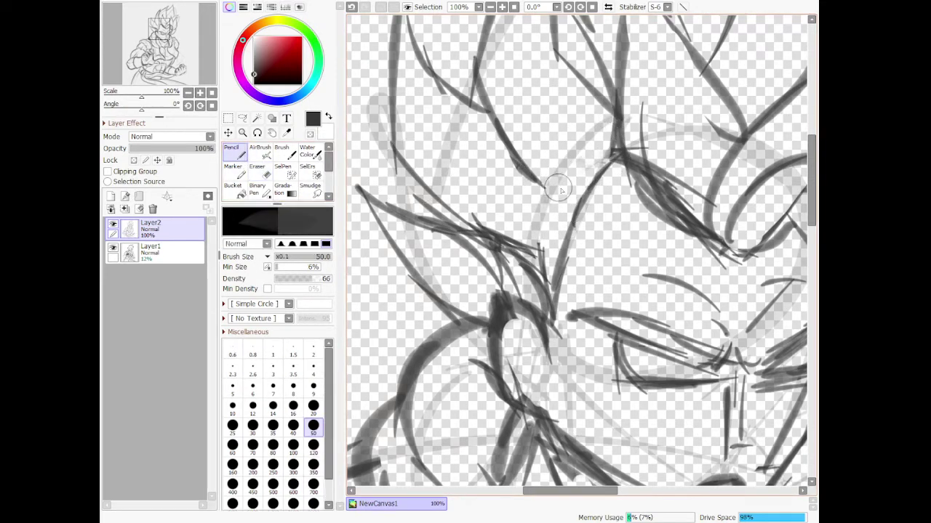
drag(542, 185, 574, 206)
drag(547, 262, 561, 305)
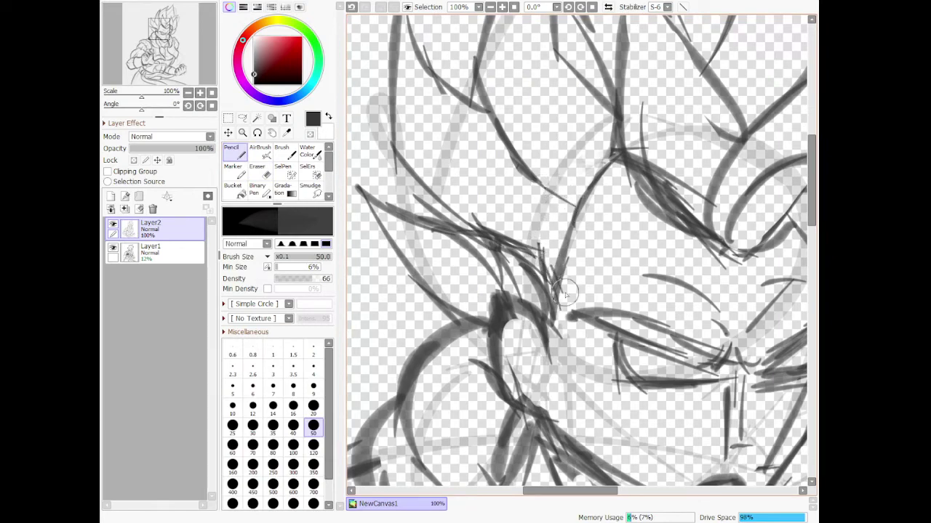
- Select all of the hair spikes with a freeform lasso that follows the hairline across the forehead
scroll(603, 182, down, 5)
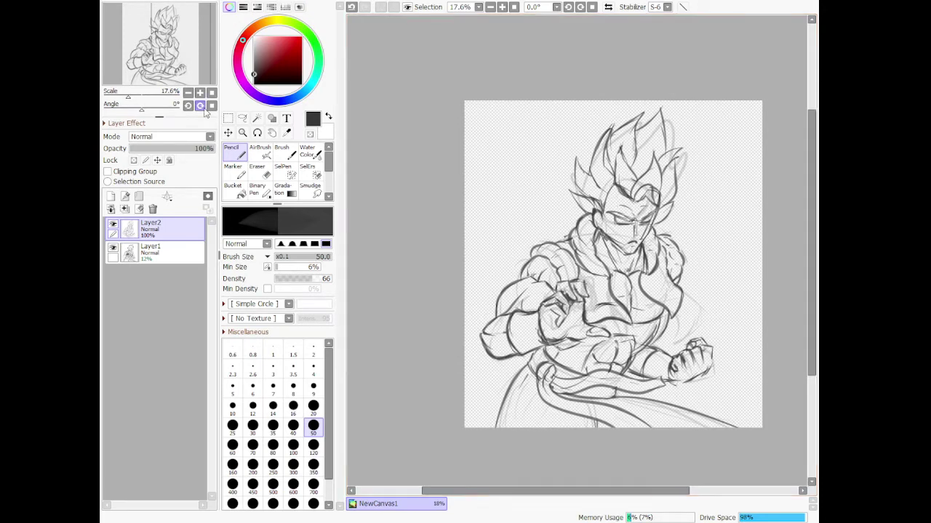
click(243, 118)
scroll(581, 125, up, 3)
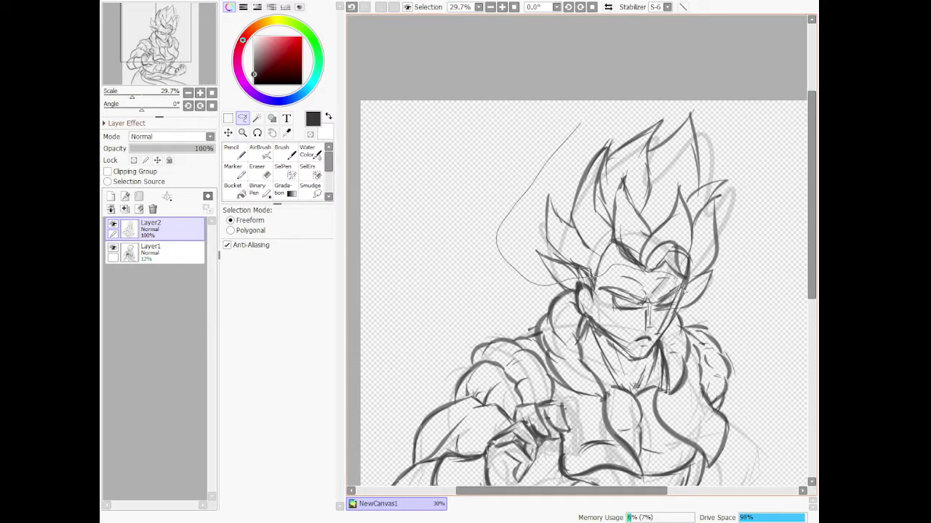
mouse_move(749, 268)
mouse_down()
mouse_move(758, 146)
mouse_move(712, 104)
mouse_move(683, 100)
mouse_up()
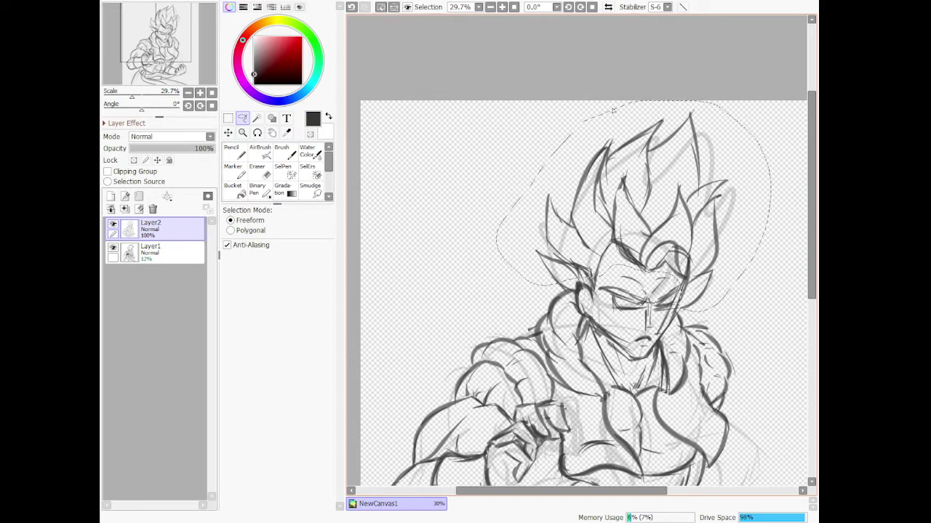
- Widen the selected hair with a freeform transform, tilt it slightly counterclockwise, apply the transform and clear the selection
key(ctrl+t)
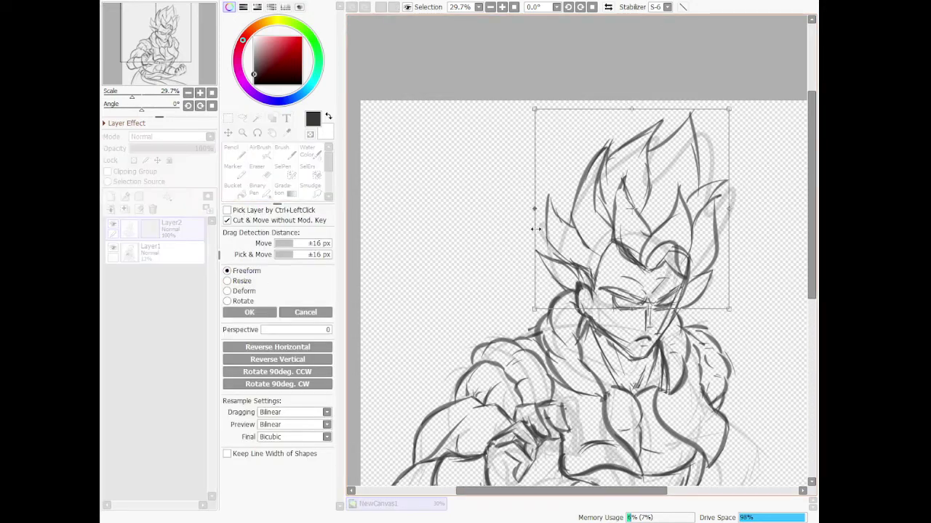
drag(523, 212, 521, 212)
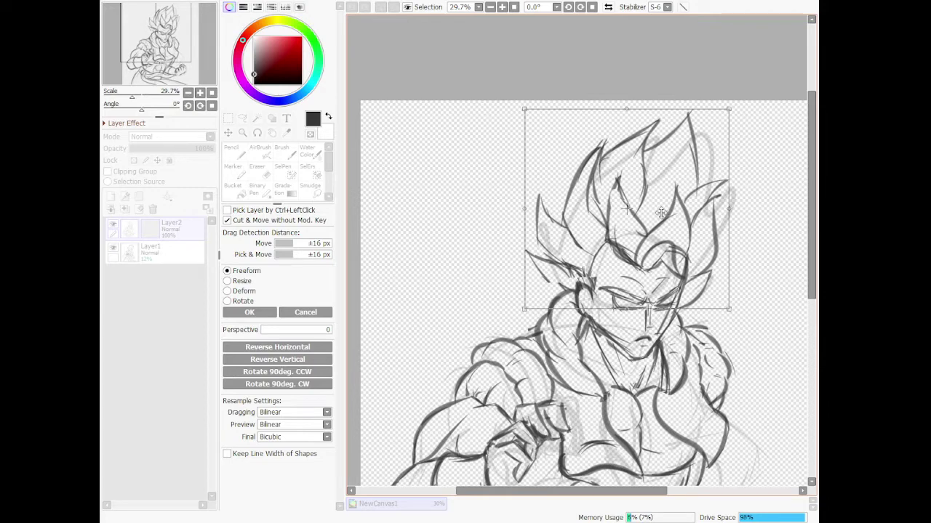
drag(517, 100, 521, 101)
drag(761, 339, 777, 333)
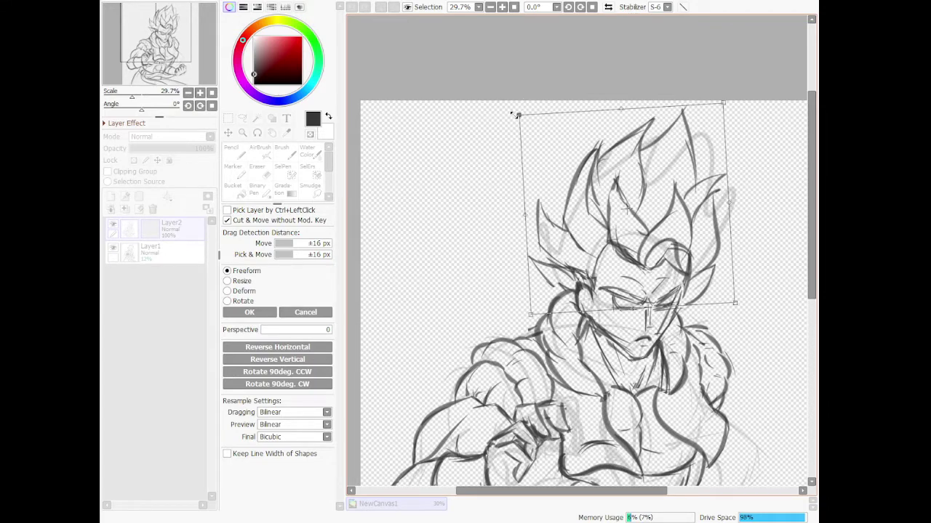
drag(514, 116, 506, 111)
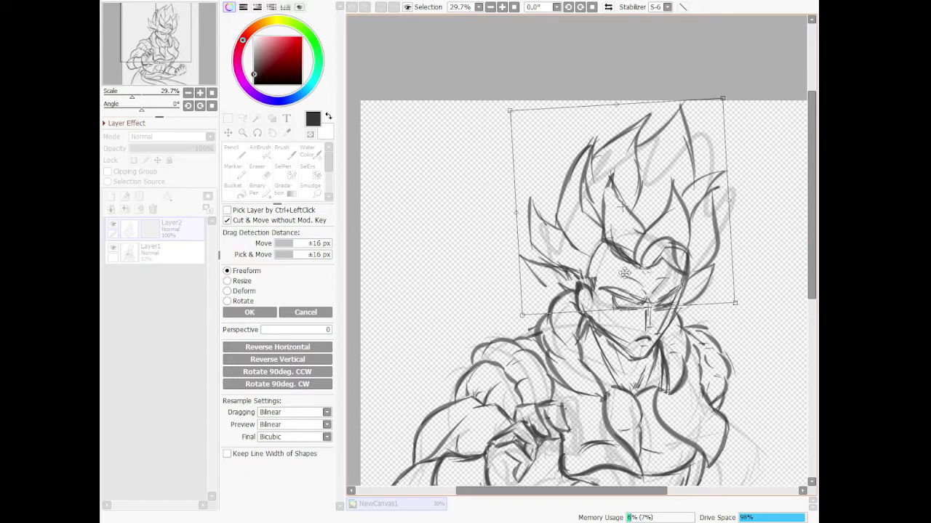
drag(681, 98, 680, 105)
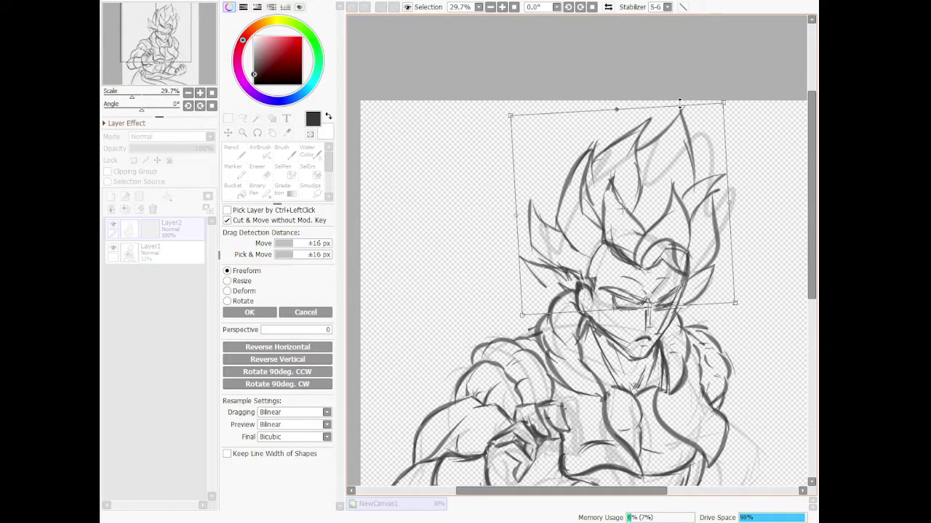
click(249, 311)
key(ctrl+d)
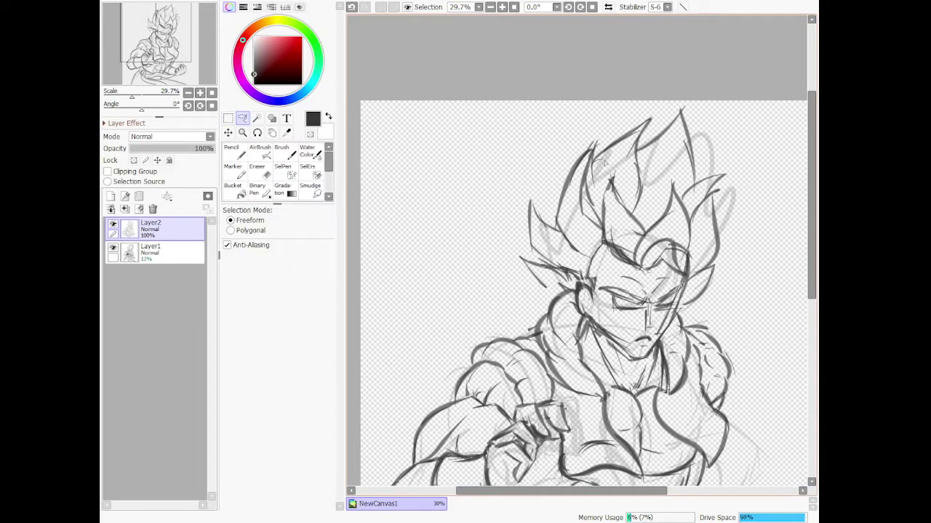
- Extend the lowest near-side hair spike to the ear, redraw the lines above the ear, and erase the mismatched strokes and old hairline
scroll(685, 297, up, 4)
scroll(564, 251, down, 1)
scroll(477, 247, up, 2)
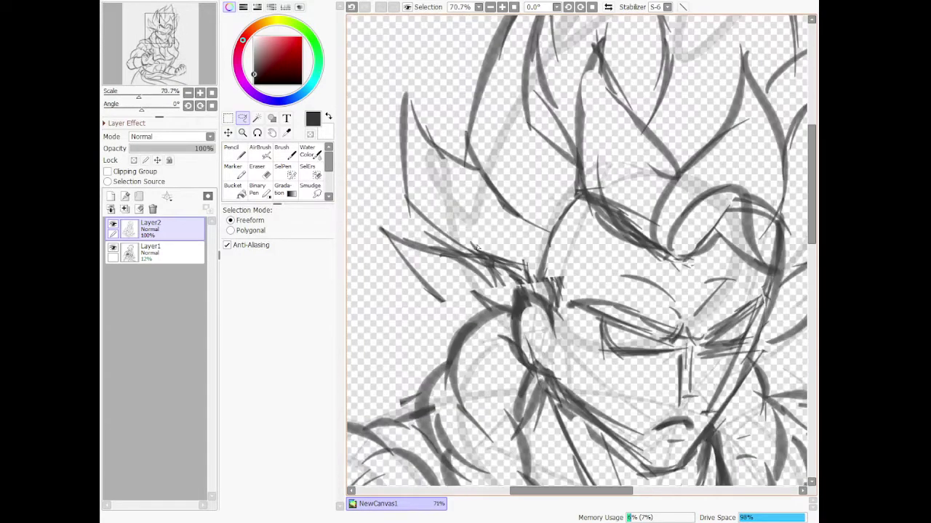
key(n)
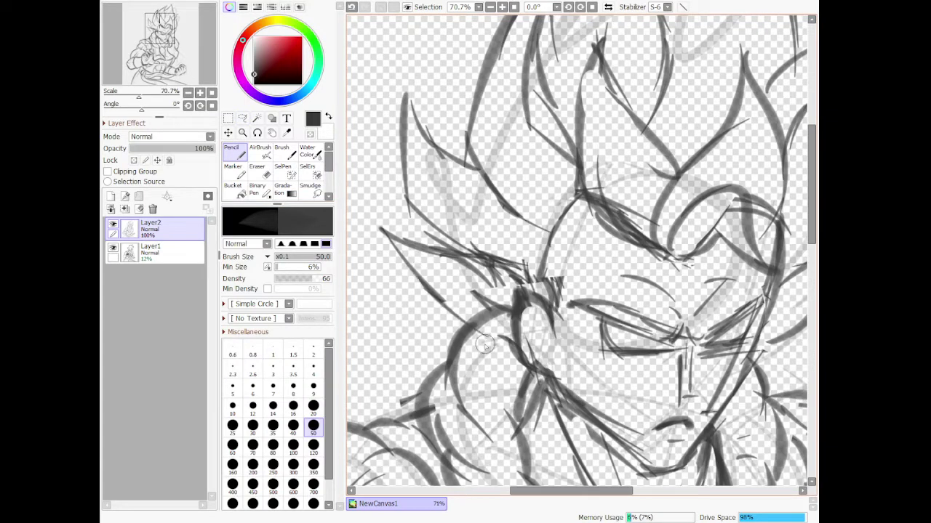
drag(444, 303, 507, 341)
mouse_move(493, 262)
mouse_down()
mouse_move(533, 316)
mouse_move(520, 321)
mouse_move(542, 313)
mouse_move(549, 335)
mouse_move(472, 293)
mouse_move(491, 324)
mouse_move(477, 311)
mouse_move(498, 314)
mouse_move(491, 288)
mouse_move(515, 290)
mouse_move(458, 269)
mouse_move(553, 286)
mouse_move(551, 294)
mouse_move(548, 253)
mouse_move(551, 296)
mouse_move(557, 234)
mouse_move(551, 241)
mouse_move(566, 204)
mouse_move(567, 212)
mouse_move(611, 213)
mouse_move(594, 193)
mouse_move(642, 234)
mouse_move(618, 196)
mouse_move(639, 214)
mouse_move(611, 211)
mouse_up()
key(e)
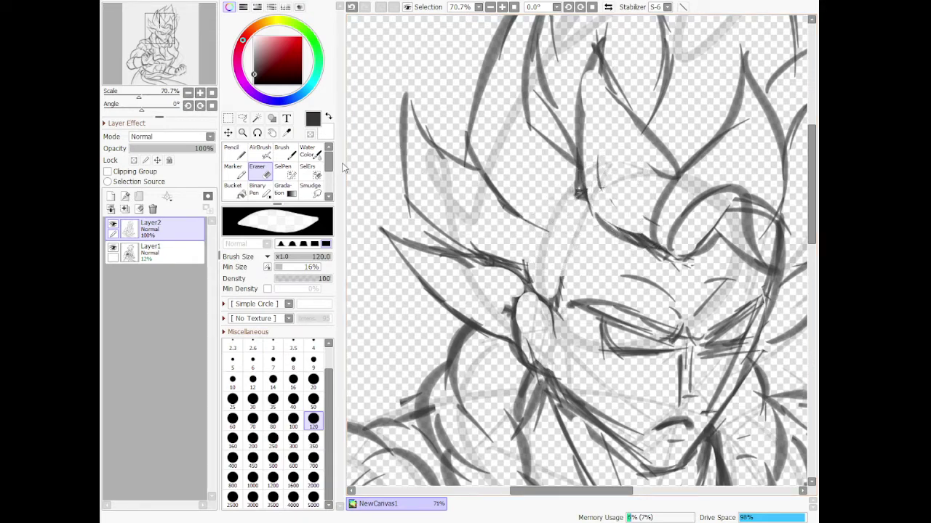
- Redraw the near-side hairline at the temple and forehead corner with the Pencil, and add irises to both eyes
click(232, 150)
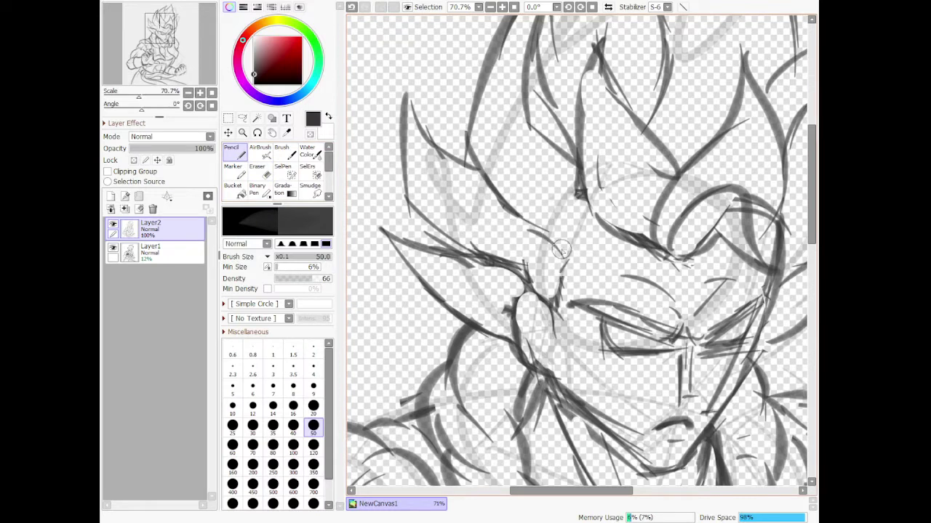
mouse_move(562, 248)
mouse_down()
mouse_move(582, 209)
mouse_move(568, 244)
mouse_move(582, 220)
mouse_move(578, 230)
mouse_move(547, 234)
mouse_move(593, 234)
mouse_move(570, 230)
mouse_move(601, 211)
mouse_move(555, 236)
mouse_move(574, 217)
mouse_up()
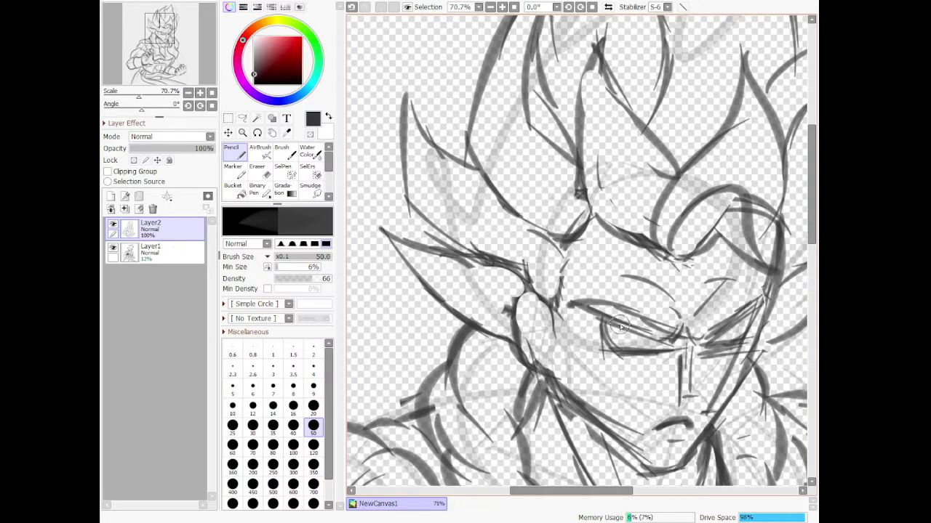
drag(620, 327, 633, 327)
drag(719, 328, 731, 330)
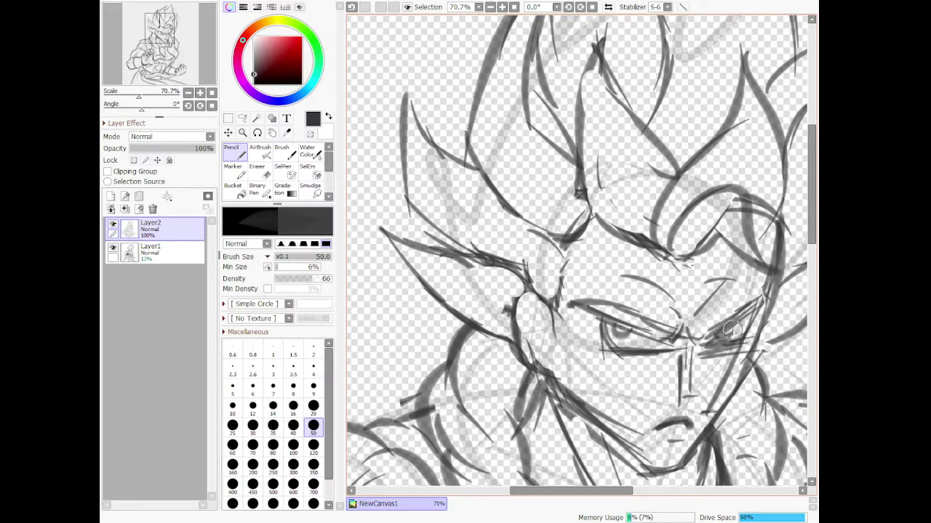
- Draw several fold lines on the near-side trouser leg and below the sash, down to the canvas edge
scroll(727, 367, down, 5)
scroll(660, 378, up, 2)
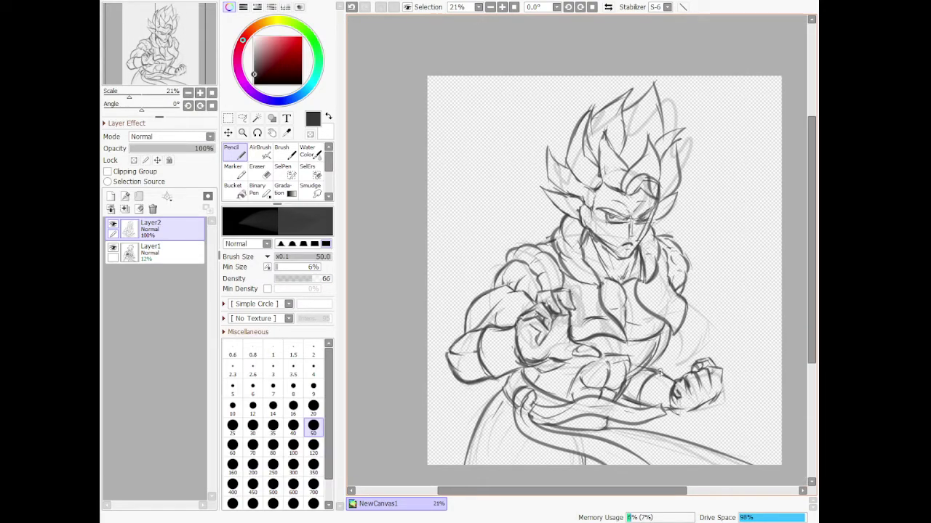
scroll(509, 465, up, 2)
scroll(532, 385, down, 3)
scroll(514, 441, up, 5)
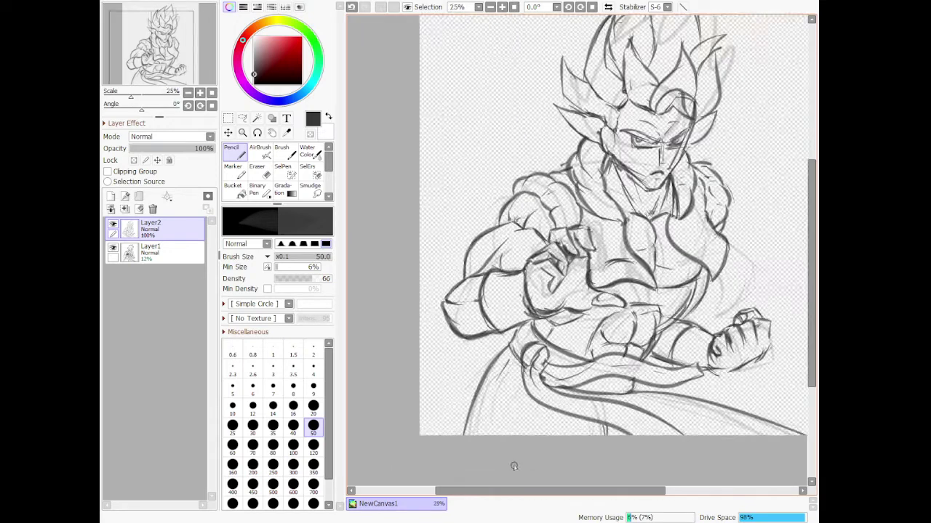
mouse_move(524, 324)
mouse_down()
mouse_move(490, 373)
mouse_move(496, 411)
mouse_move(501, 396)
mouse_move(544, 434)
mouse_up()
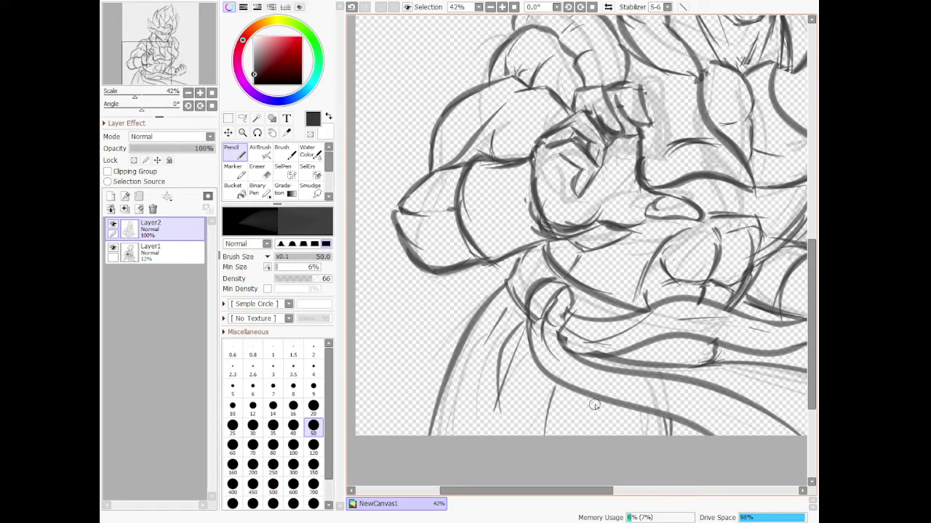
drag(594, 404, 591, 434)
drag(558, 387, 533, 436)
drag(469, 445, 469, 380)
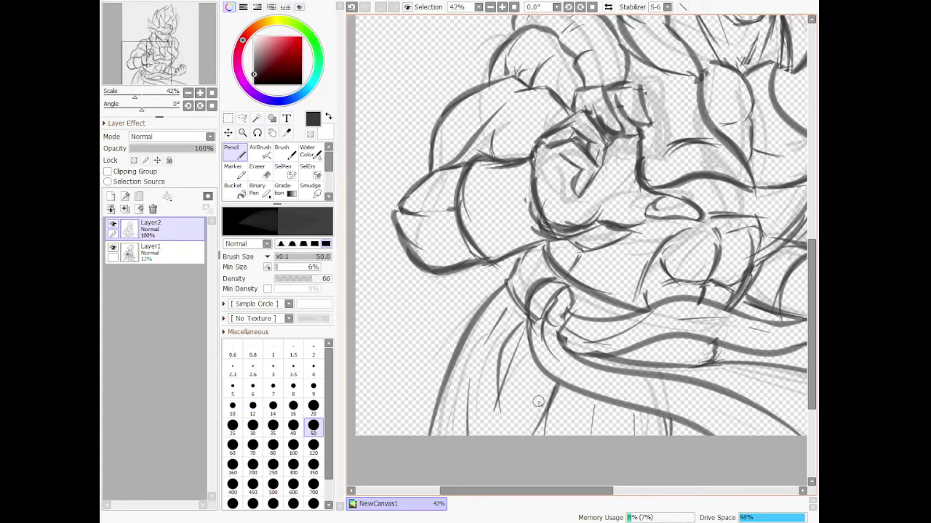
- Add long diagonal fold lines to the far-side trouser leg below the sash
scroll(563, 381, down, 8)
scroll(702, 388, up, 9)
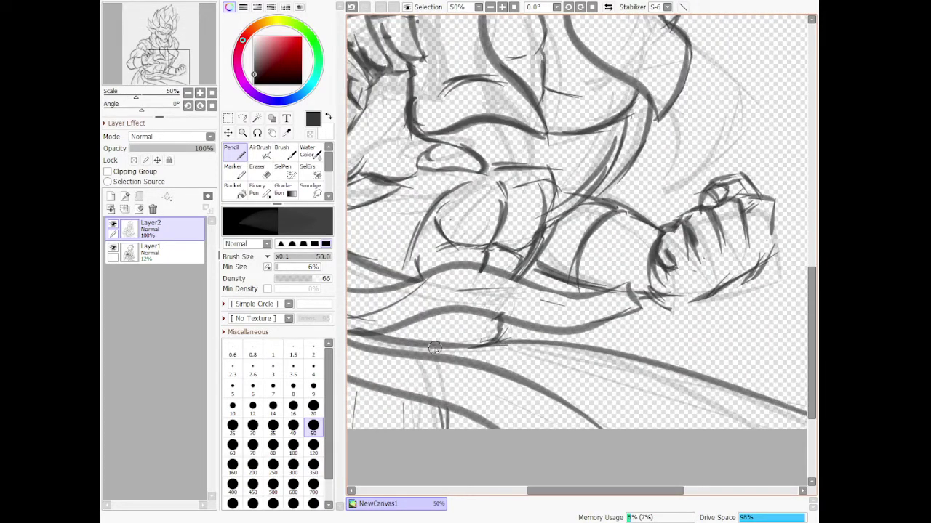
mouse_move(443, 346)
mouse_down()
mouse_move(445, 359)
mouse_move(662, 402)
mouse_up()
drag(579, 394, 640, 416)
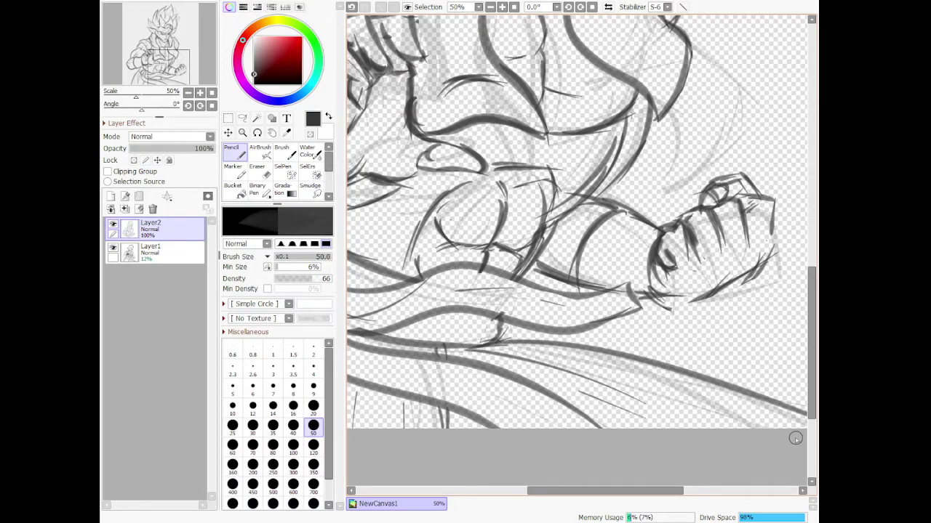
drag(714, 393, 788, 420)
- Delete the old rough sketch layer, Layer1, and lower Layer2's opacity to 33%
scroll(663, 348, down, 9)
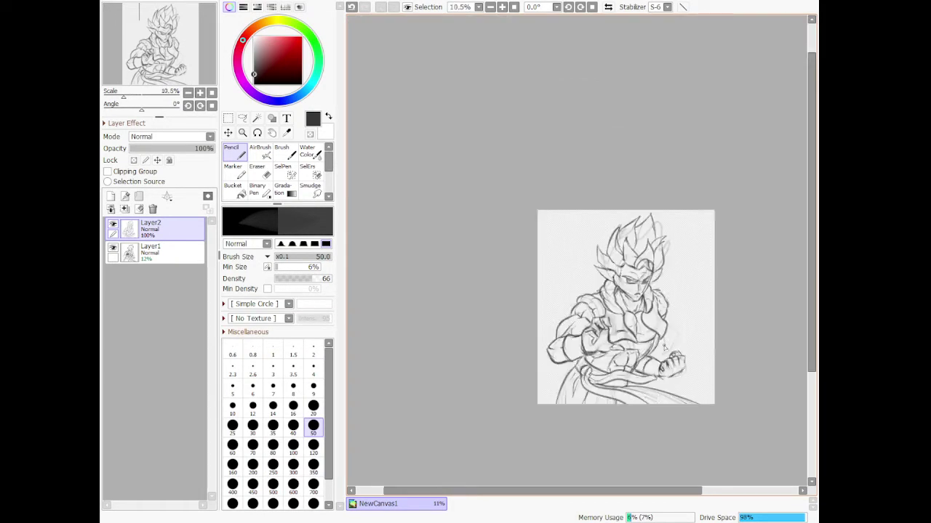
scroll(663, 347, up, 3)
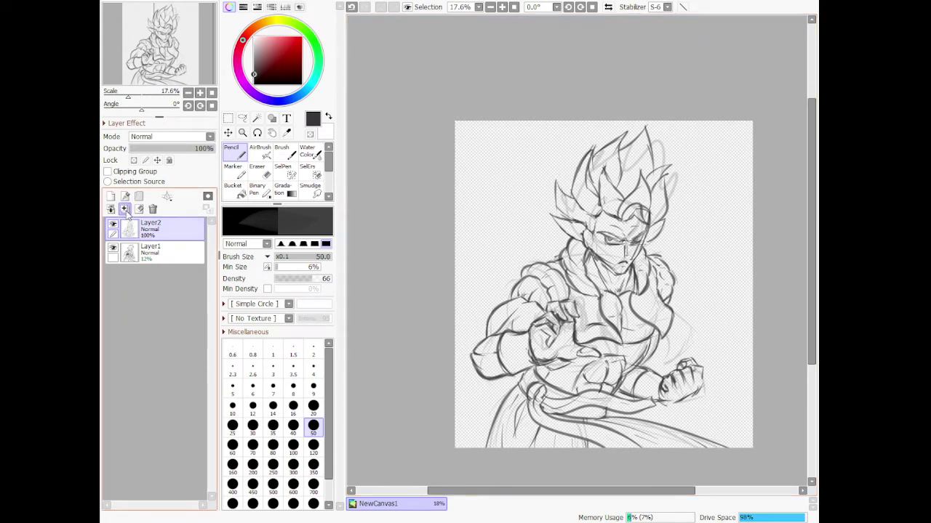
click(171, 251)
click(152, 209)
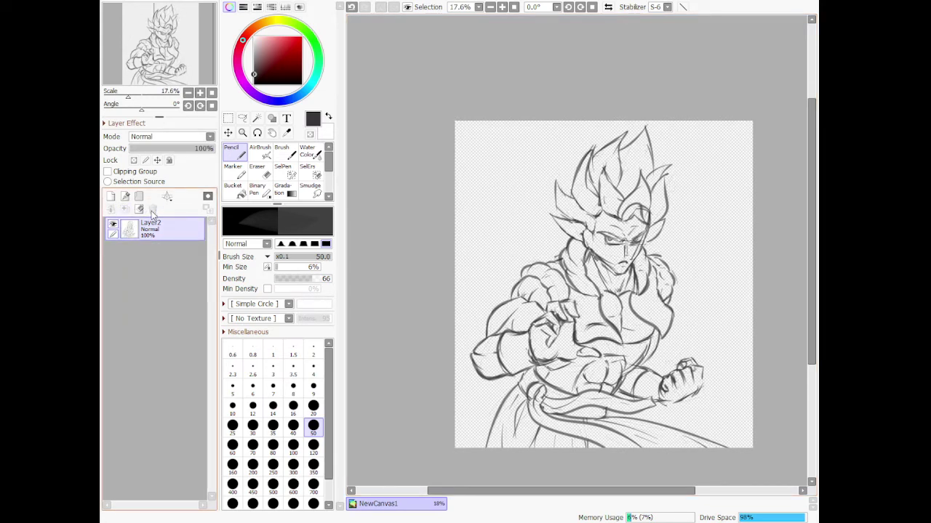
drag(176, 149, 159, 159)
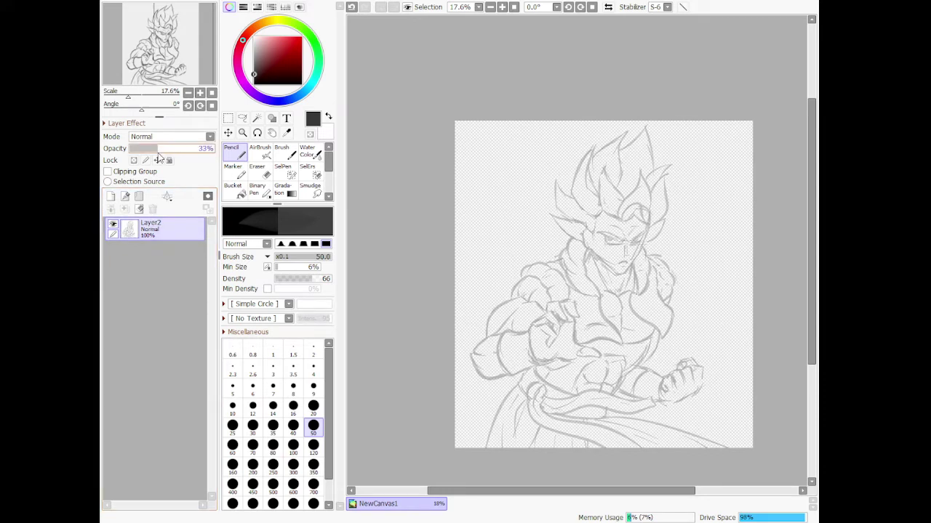
- Set the Pencil to black at brush size 20 and add a new layer above the faded sketch for the face
click(253, 83)
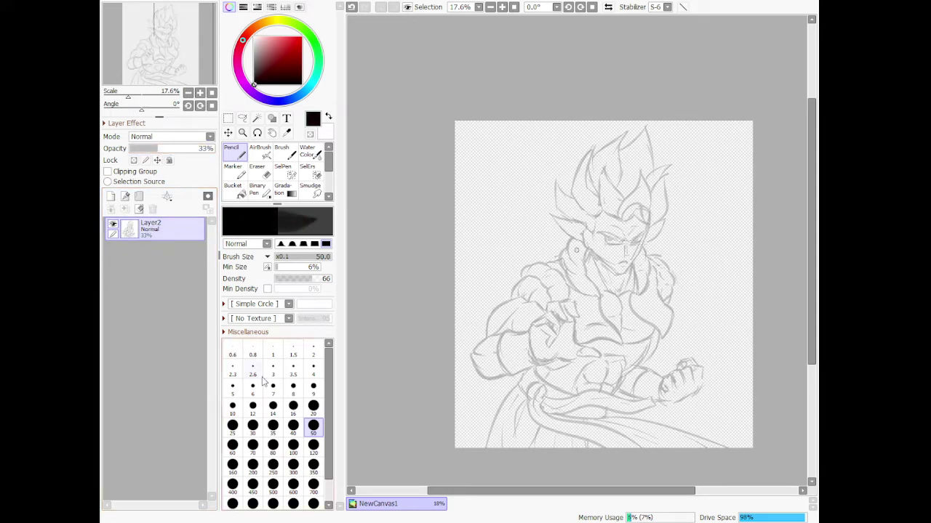
click(313, 407)
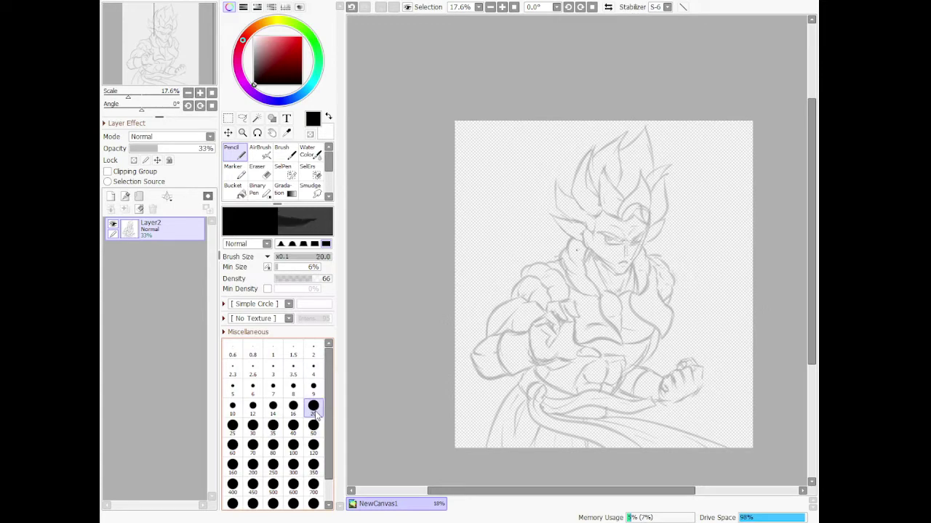
scroll(614, 243, up, 2)
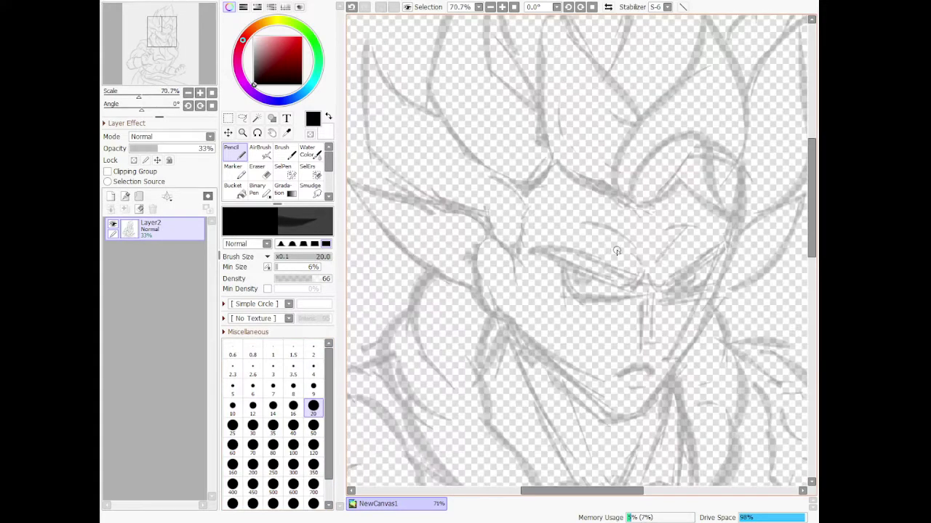
scroll(616, 251, down, 1)
scroll(651, 354, up, 6)
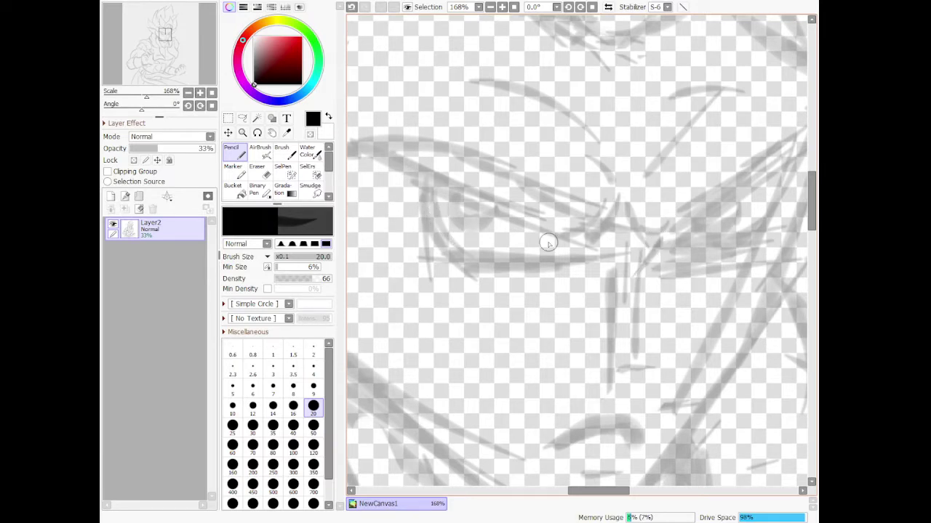
click(110, 196)
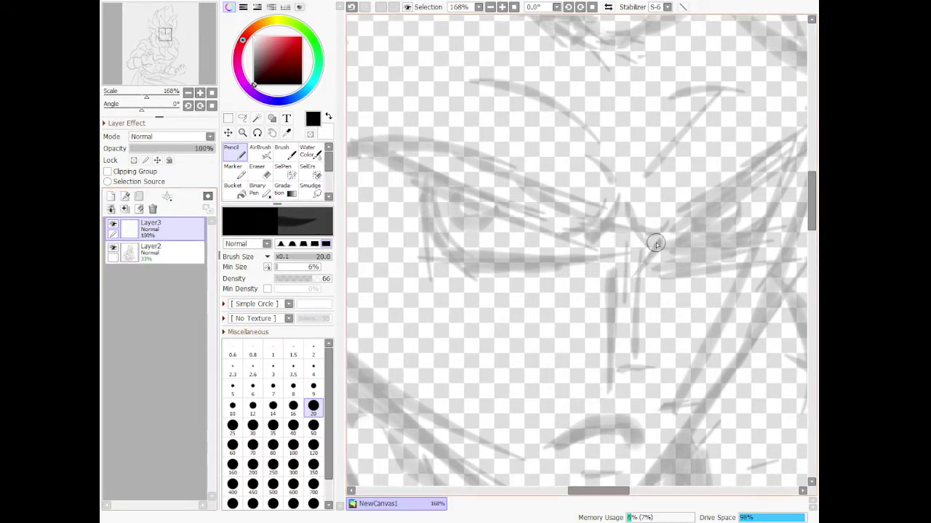
- Draw the nose's bridge and tip, plus the creases at the inner corners of both eyes, in black
mouse_move(650, 241)
mouse_down()
mouse_move(643, 279)
mouse_move(620, 293)
mouse_move(638, 274)
mouse_move(628, 307)
mouse_move(656, 362)
mouse_move(616, 382)
mouse_move(606, 362)
mouse_move(656, 363)
mouse_move(647, 364)
mouse_move(653, 351)
mouse_move(644, 365)
mouse_move(626, 334)
mouse_move(638, 361)
mouse_move(622, 328)
mouse_move(651, 367)
mouse_up()
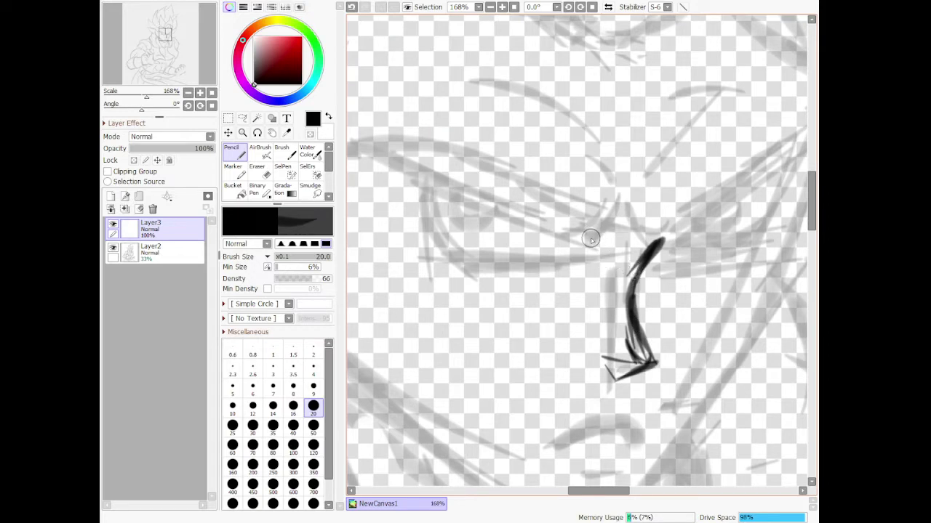
mouse_move(590, 240)
mouse_down()
mouse_move(614, 278)
mouse_move(616, 204)
mouse_move(582, 247)
mouse_move(597, 242)
mouse_up()
mouse_move(640, 210)
mouse_down()
mouse_move(650, 246)
mouse_move(641, 234)
mouse_move(670, 228)
mouse_up()
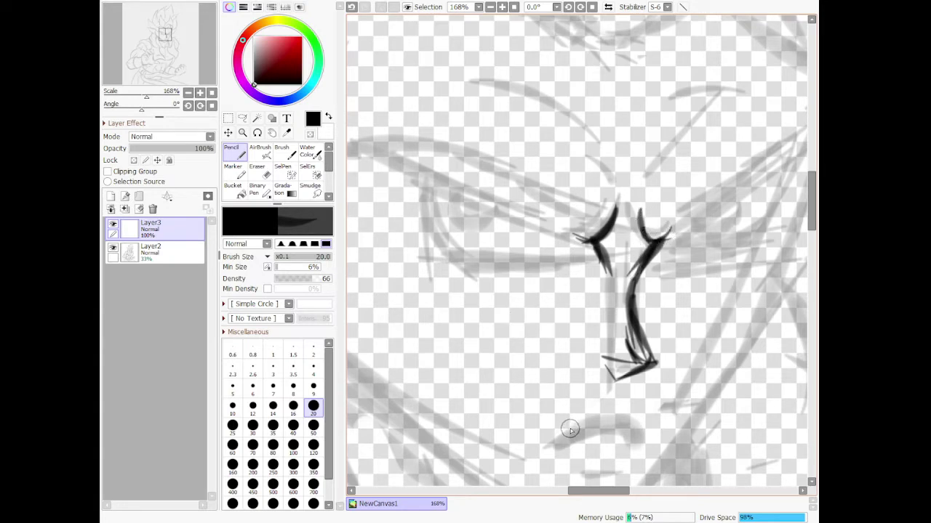
- Draw the downturned mouth line and a short lower-lip line beneath it
mouse_move(560, 440)
mouse_down()
mouse_move(638, 429)
mouse_move(639, 448)
mouse_move(635, 428)
mouse_move(574, 432)
mouse_up()
drag(585, 465, 624, 461)
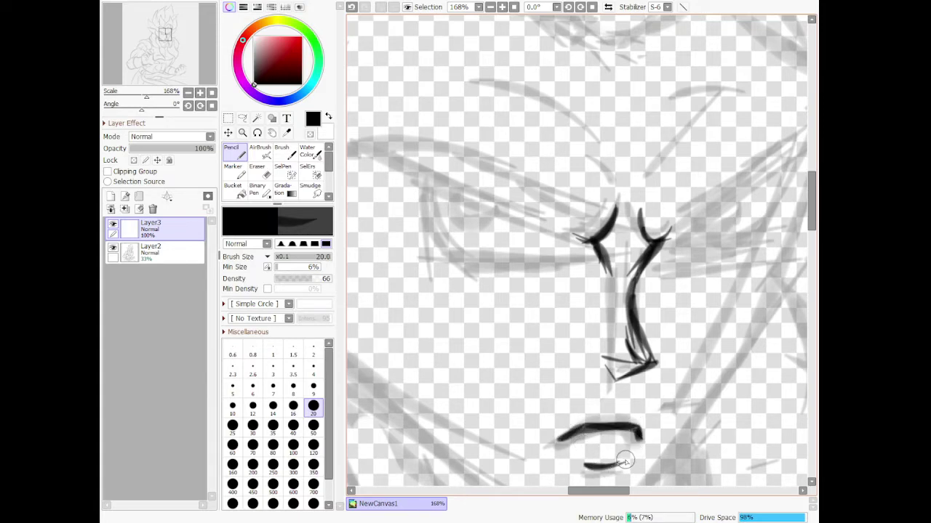
scroll(625, 351, down, 8)
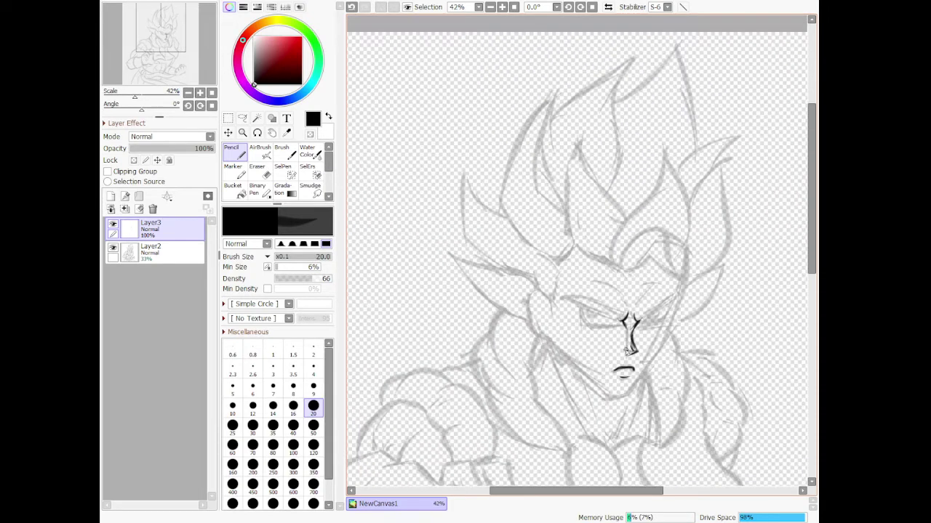
- Draw the near eye's upper line as a smooth curve to the inner corner crease, undoing the straighter first stroke
scroll(609, 327, up, 7)
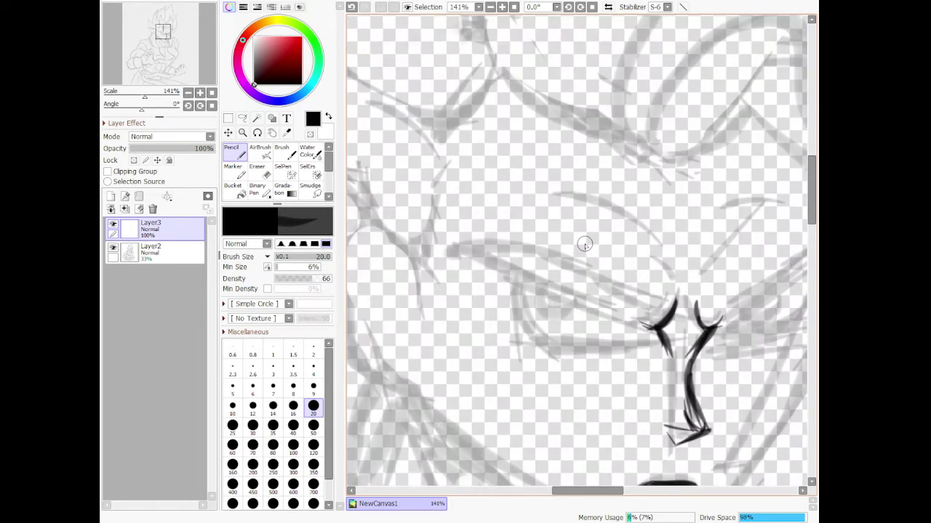
drag(462, 254, 651, 325)
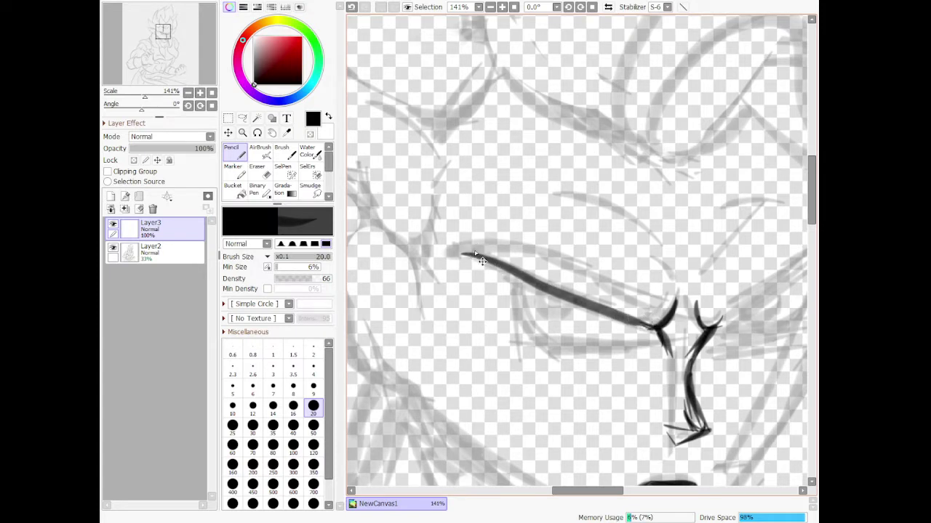
key(ctrl+z)
mouse_move(469, 271)
mouse_down()
mouse_move(516, 264)
mouse_move(542, 289)
mouse_up()
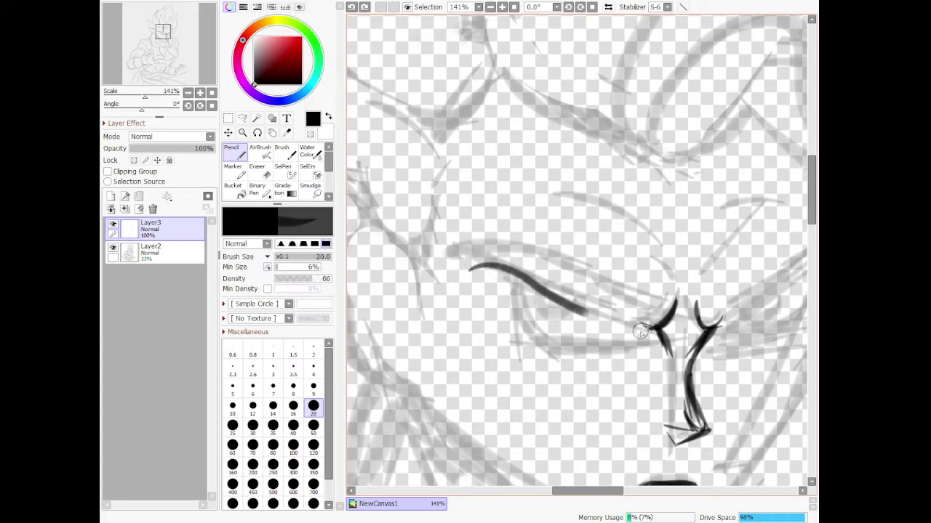
mouse_move(639, 332)
mouse_down()
mouse_move(651, 323)
mouse_move(645, 328)
mouse_up()
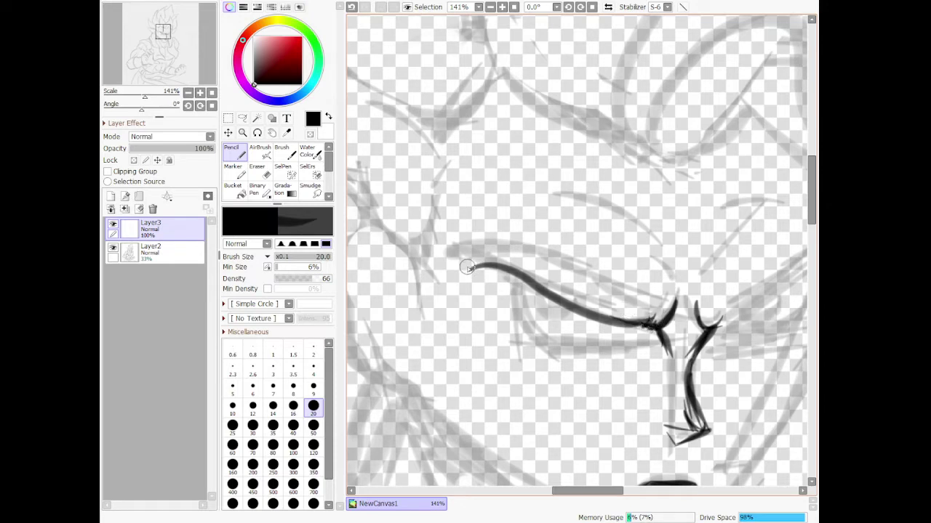
- Outline the near eyebrow's upper edge and outer end, and draw the eye's outer side, lower lid and small pupil beneath it
mouse_move(469, 269)
mouse_down()
mouse_move(472, 244)
mouse_move(496, 242)
mouse_move(566, 267)
mouse_move(603, 307)
mouse_move(660, 318)
mouse_up()
drag(513, 278, 564, 358)
mouse_move(522, 329)
mouse_down()
mouse_move(563, 352)
mouse_move(551, 352)
mouse_move(651, 342)
mouse_up()
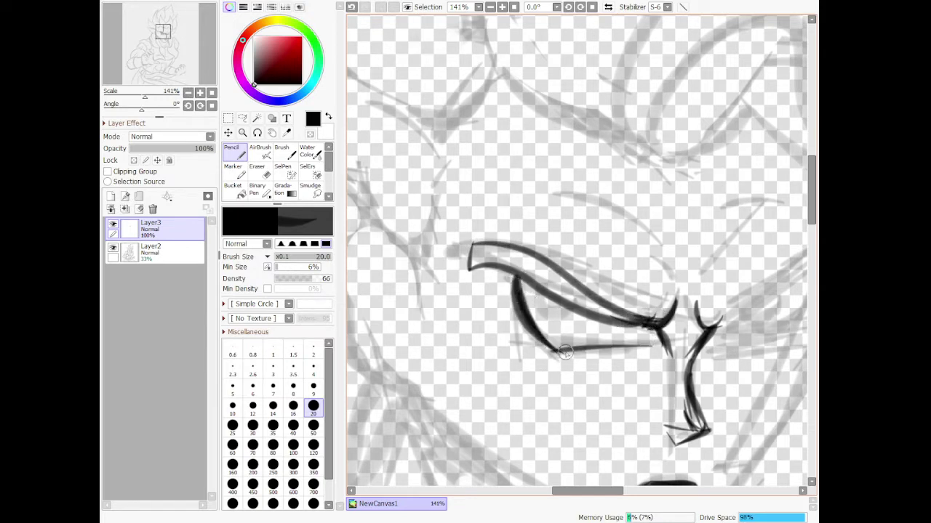
mouse_move(560, 352)
mouse_down()
mouse_move(646, 342)
mouse_move(623, 343)
mouse_move(650, 344)
mouse_up()
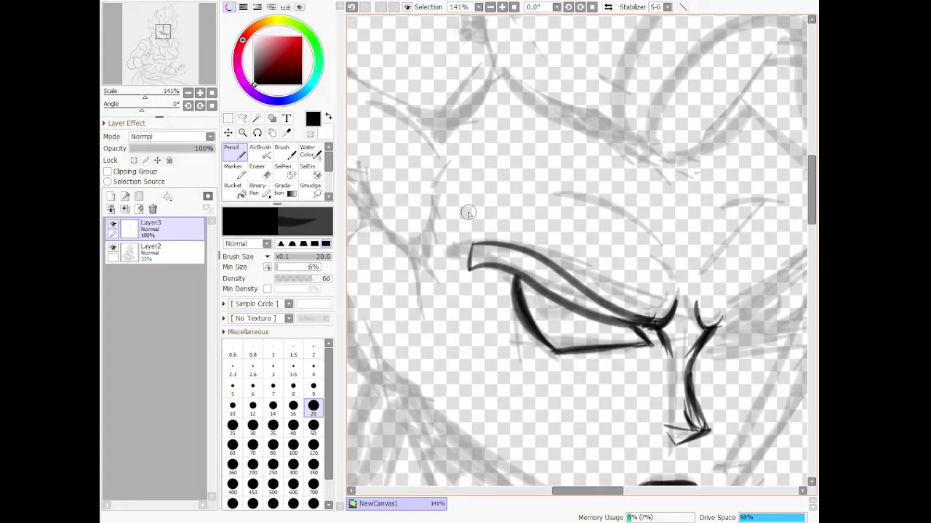
mouse_move(548, 303)
mouse_down()
mouse_move(556, 314)
mouse_move(557, 304)
mouse_up()
scroll(566, 307, down, 5)
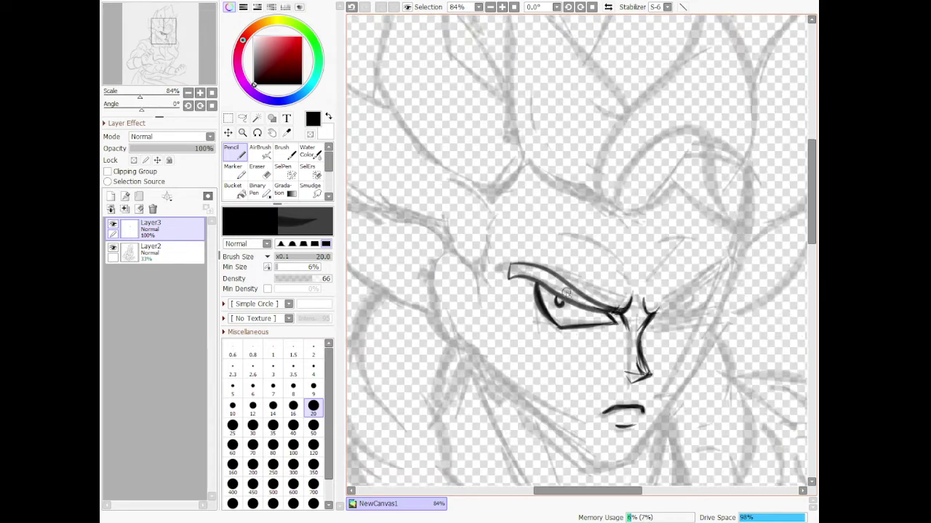
scroll(592, 311, up, 4)
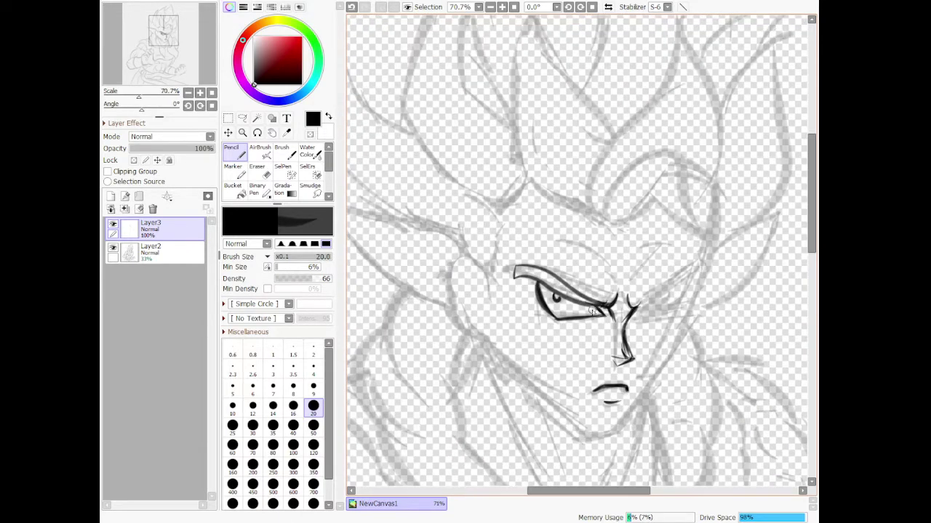
scroll(746, 322, down, 4)
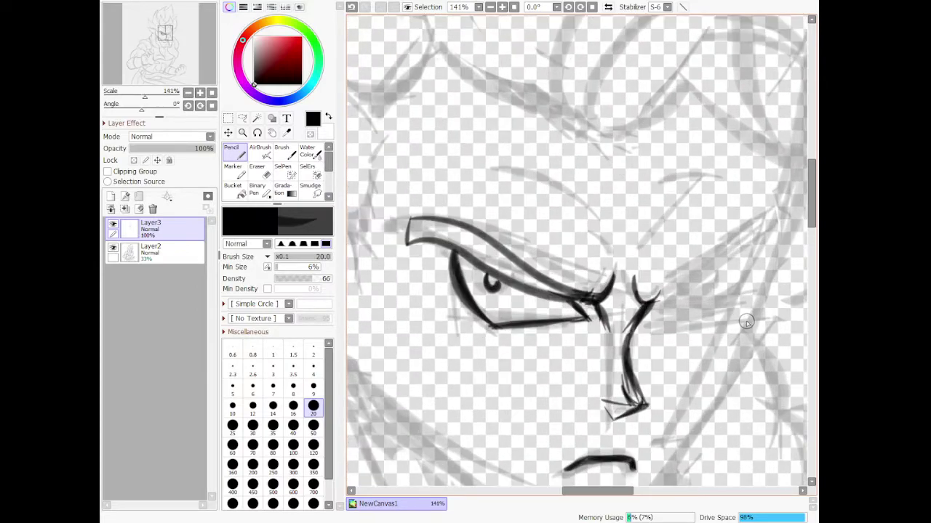
scroll(758, 257, up, 2)
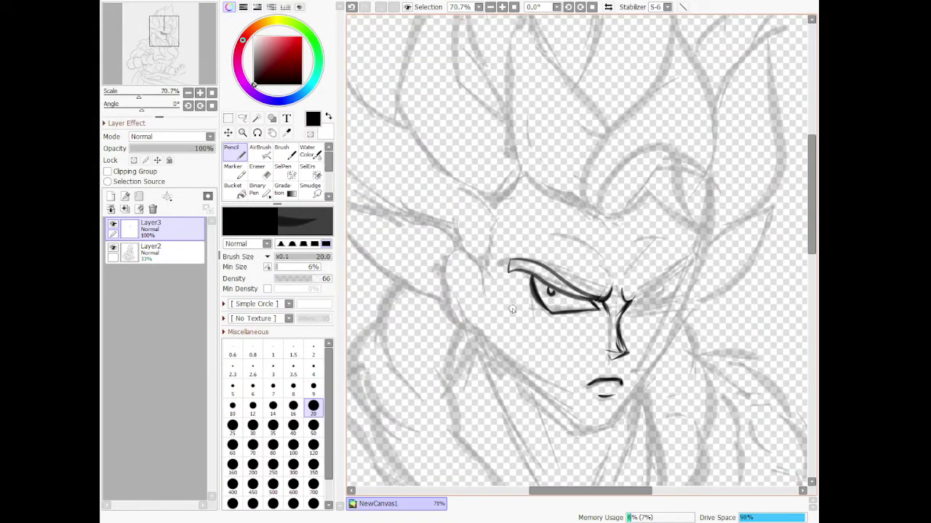
mouse_move(477, 283)
mouse_down()
mouse_move(490, 360)
mouse_move(482, 302)
mouse_move(486, 351)
mouse_move(572, 434)
mouse_up()
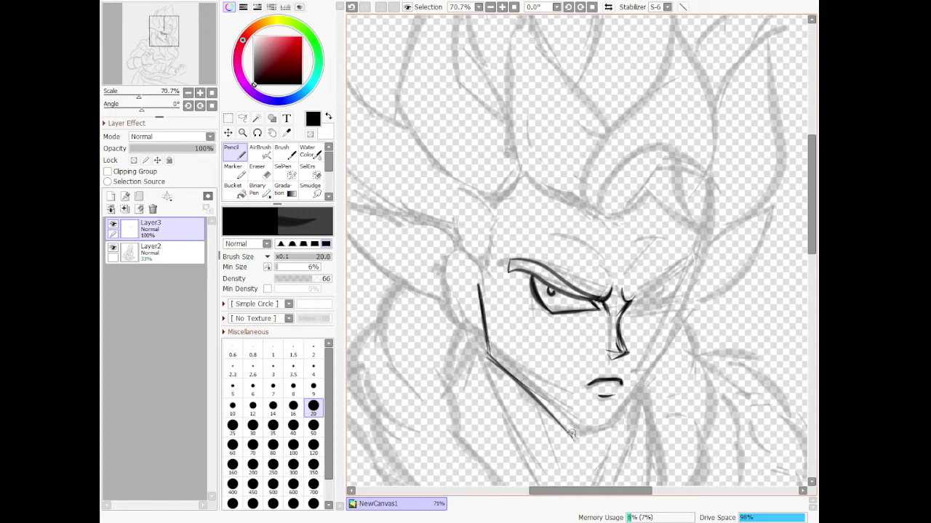
mouse_move(517, 386)
mouse_down()
mouse_move(570, 432)
mouse_move(498, 378)
mouse_move(510, 373)
mouse_move(485, 355)
mouse_move(573, 421)
mouse_move(561, 401)
mouse_move(517, 386)
mouse_move(585, 443)
mouse_move(577, 436)
mouse_move(616, 430)
mouse_move(578, 435)
mouse_move(625, 427)
mouse_move(607, 431)
mouse_move(658, 350)
mouse_up()
key(ctrl+z)
key(ctrl+z)
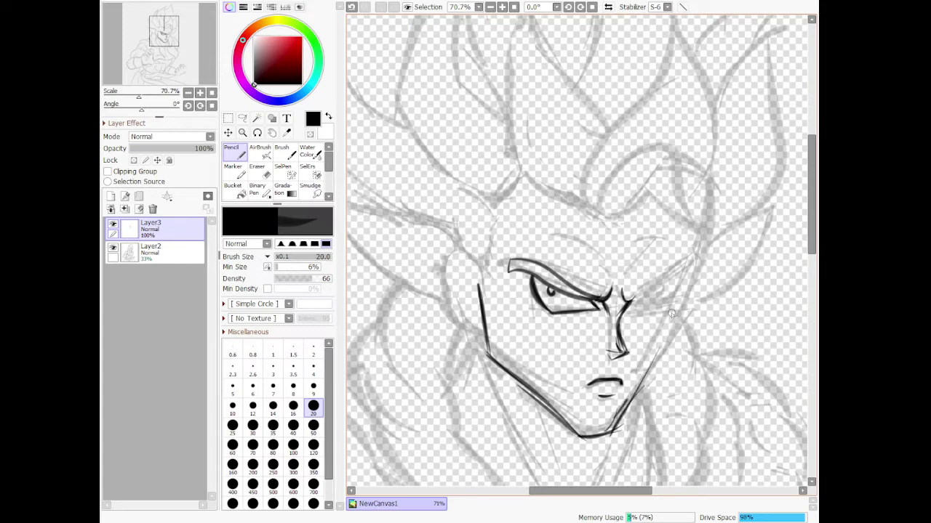
drag(671, 313, 629, 399)
key(ctrl+z)
key(ctrl+z)
key(ctrl+z)
key(ctrl+z)
key(ctrl+z)
key(ctrl+z)
key(ctrl+z)
key(ctrl+z)
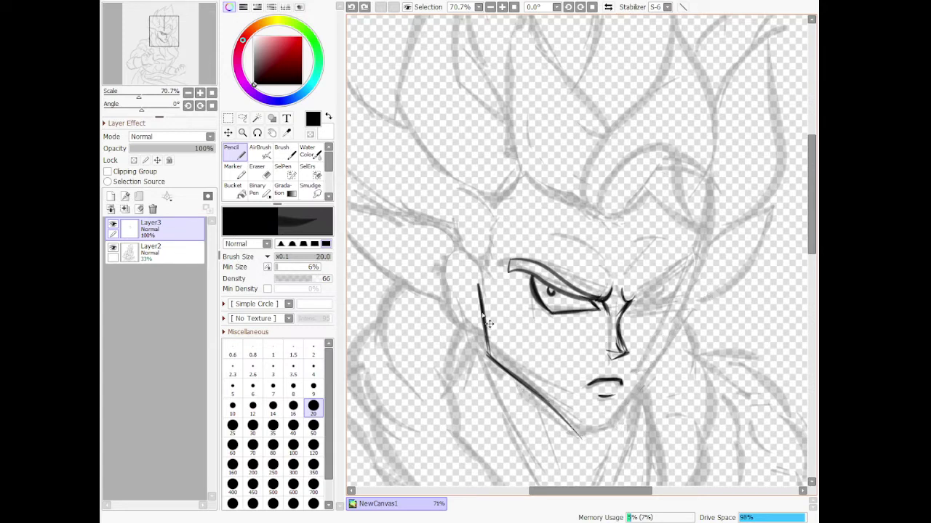
key(ctrl+z)
key(ctrl+z)
key(ctrl+z)
key(ctrl+z)
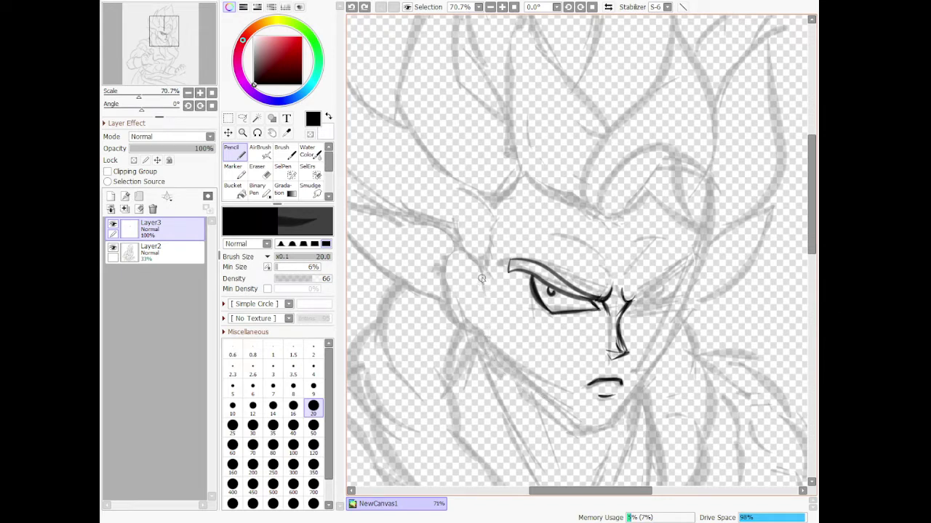
- Draw the face outline from in front of the ear along the jaw, around the chin and up the far cheek to the temple
mouse_move(482, 277)
mouse_down()
mouse_move(487, 344)
mouse_move(516, 361)
mouse_move(566, 426)
mouse_move(608, 432)
mouse_move(569, 426)
mouse_move(600, 434)
mouse_move(614, 418)
mouse_up()
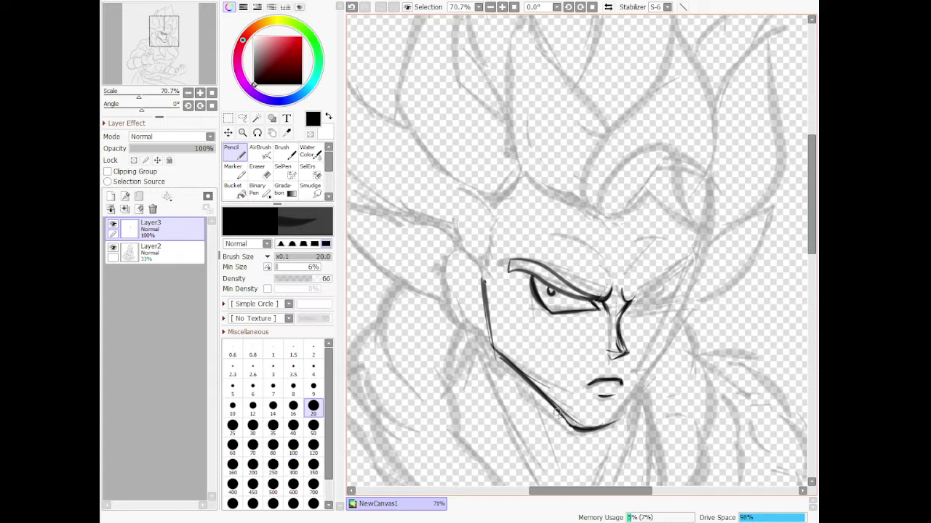
mouse_move(556, 413)
mouse_down()
mouse_move(596, 431)
mouse_move(619, 426)
mouse_move(603, 430)
mouse_move(649, 368)
mouse_up()
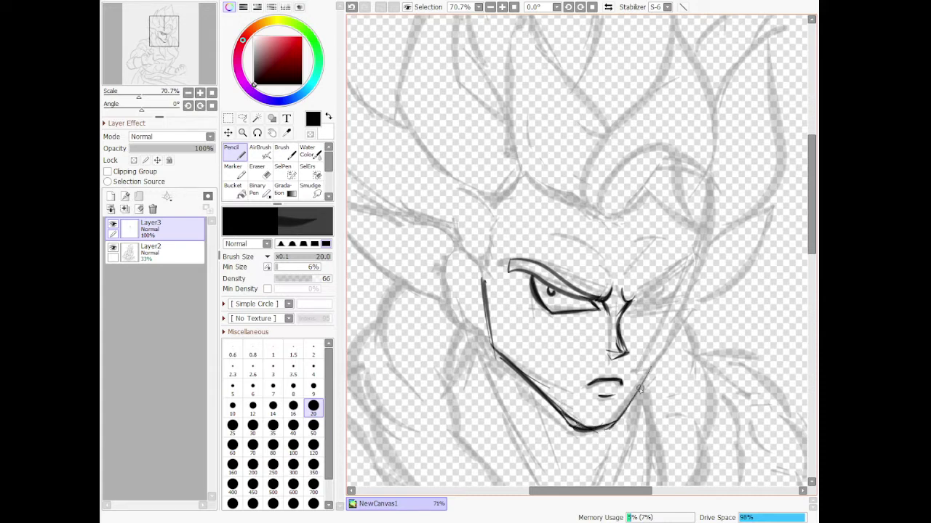
drag(615, 428, 679, 334)
drag(656, 370, 678, 312)
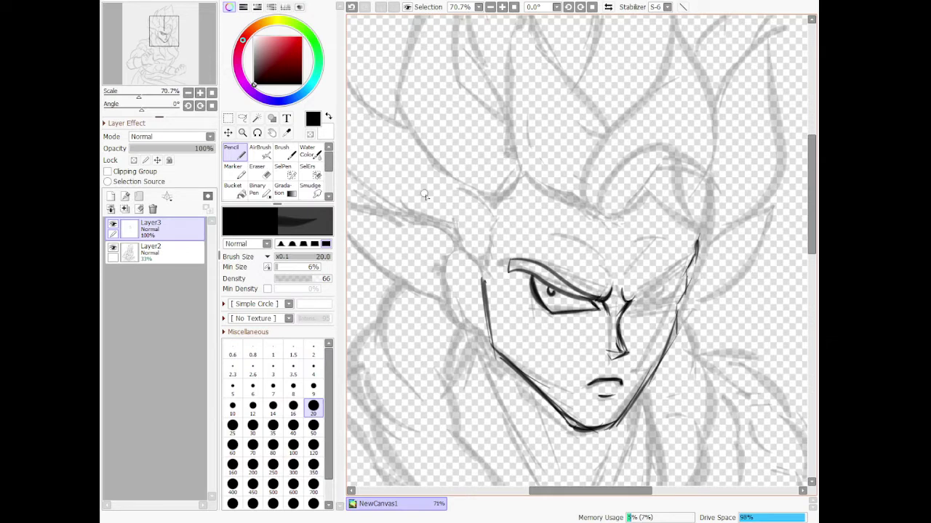
- Draw the near ear's outer contour and its inner folds, joining it to the side of the face
mouse_move(481, 276)
mouse_down()
mouse_move(457, 250)
mouse_move(448, 314)
mouse_move(470, 332)
mouse_up()
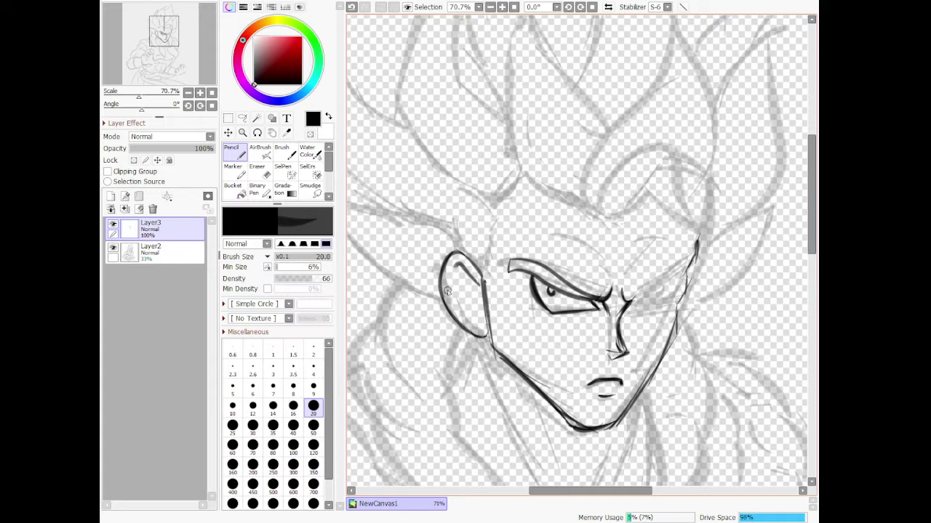
drag(455, 284, 466, 275)
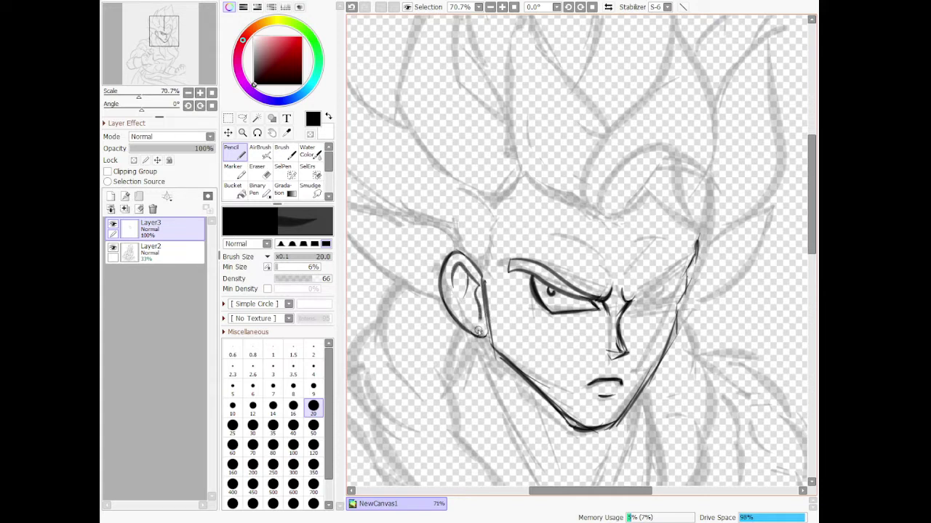
drag(478, 331, 466, 301)
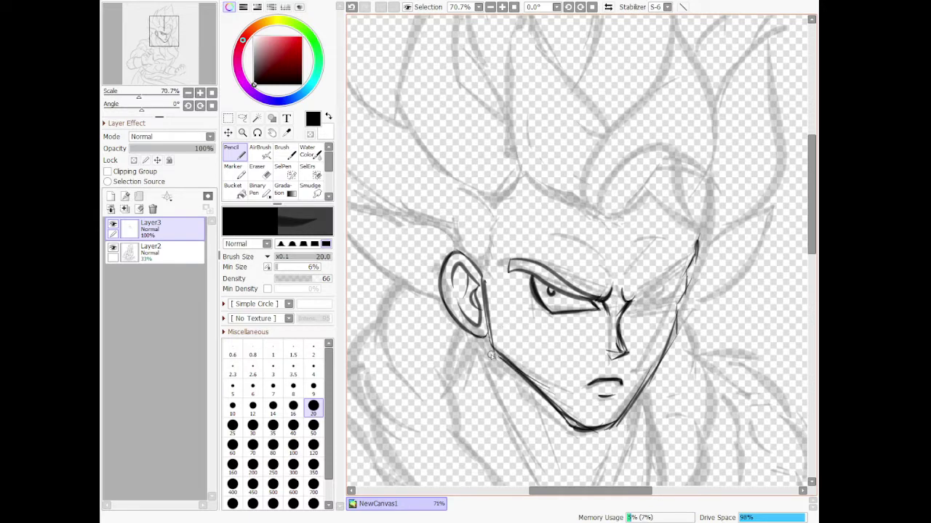
- Thicken the near jawline with another stroke and trim its inner edge with the Eraser
drag(494, 357, 572, 420)
key(e)
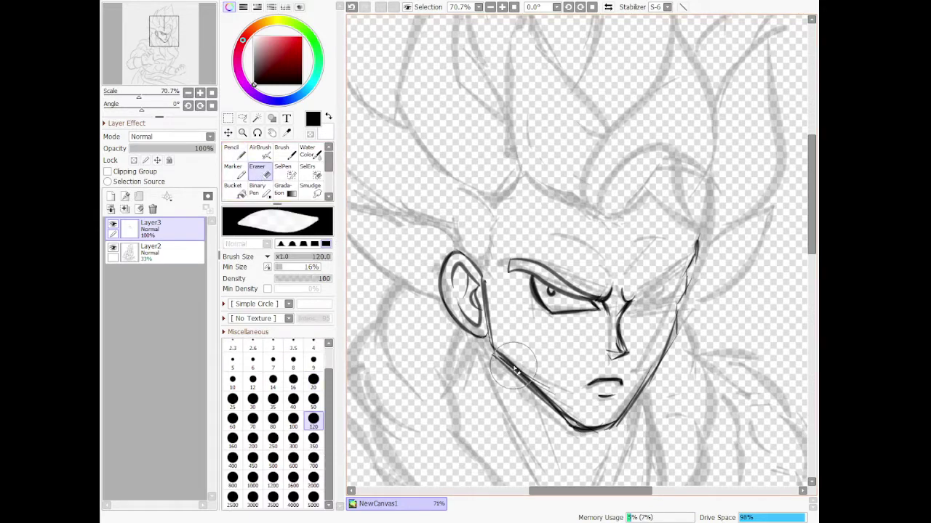
mouse_move(535, 372)
mouse_down()
mouse_move(582, 424)
mouse_move(601, 424)
mouse_move(590, 428)
mouse_move(609, 405)
mouse_up()
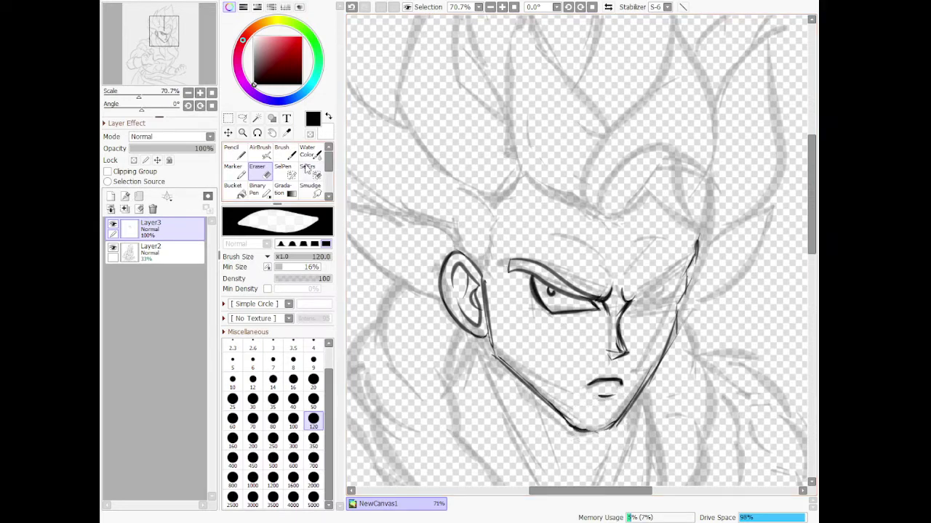
- Draw the sideburn and the pointed hairline across the forehead to the far temple with the Pencil
click(233, 153)
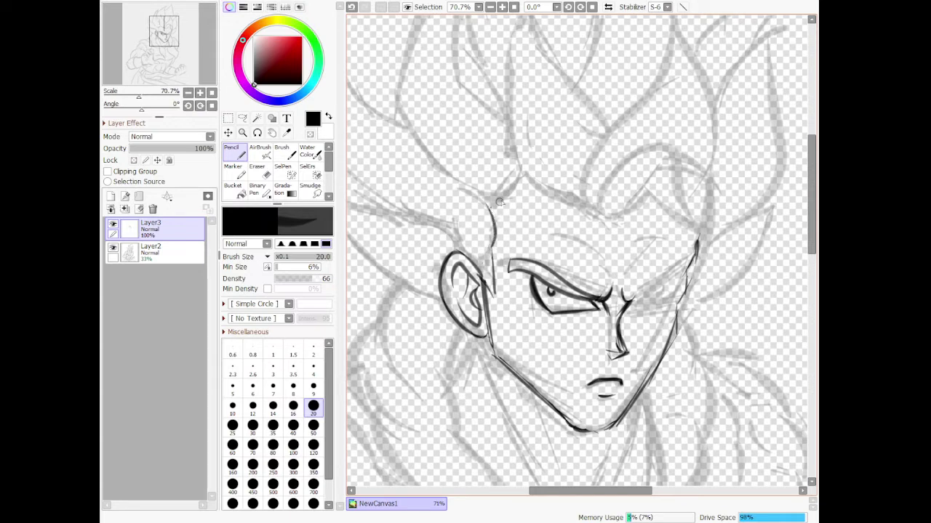
mouse_move(524, 186)
mouse_down()
mouse_move(575, 208)
mouse_move(618, 216)
mouse_move(612, 221)
mouse_move(657, 198)
mouse_move(650, 208)
mouse_move(658, 202)
mouse_move(698, 244)
mouse_up()
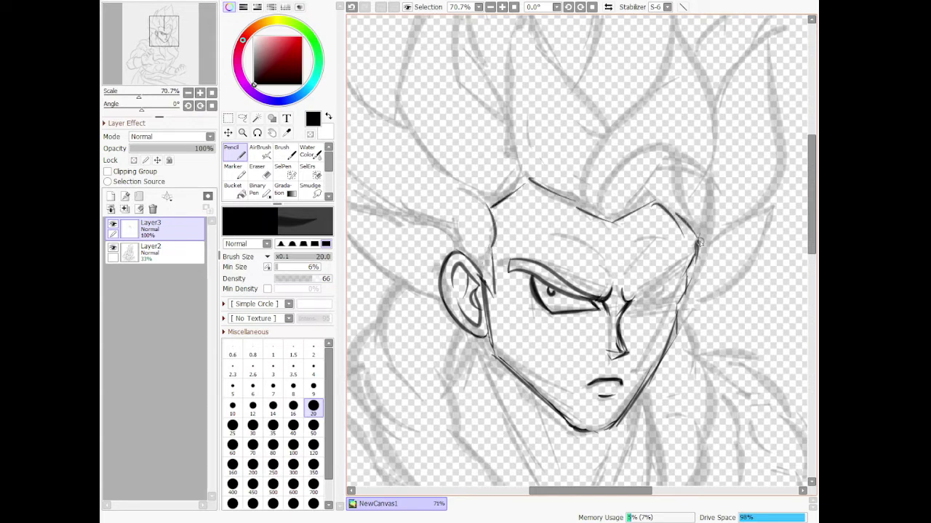
drag(658, 203, 696, 240)
- Add short frown creases on the forehead between and above the inner ends of the eyebrows
scroll(640, 298, up, 3)
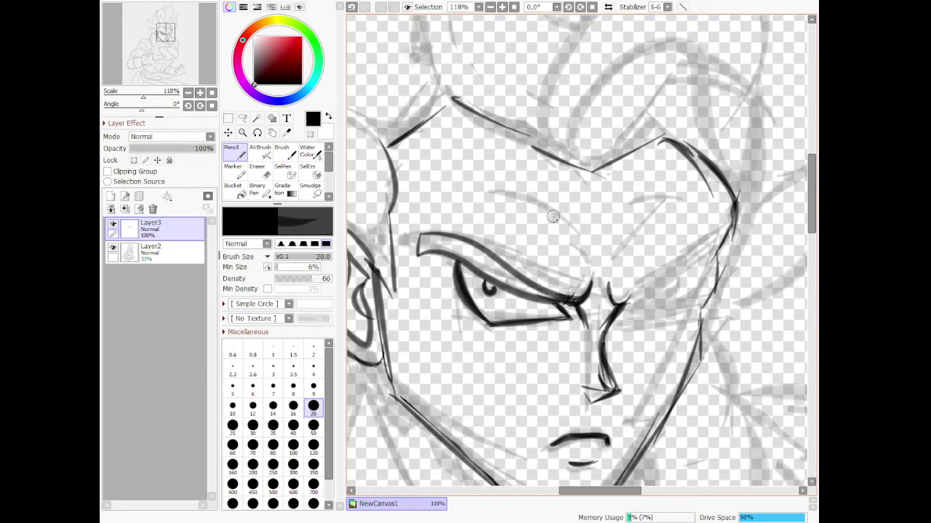
mouse_move(574, 213)
mouse_down()
mouse_move(588, 263)
mouse_move(650, 218)
mouse_up()
drag(564, 256, 560, 267)
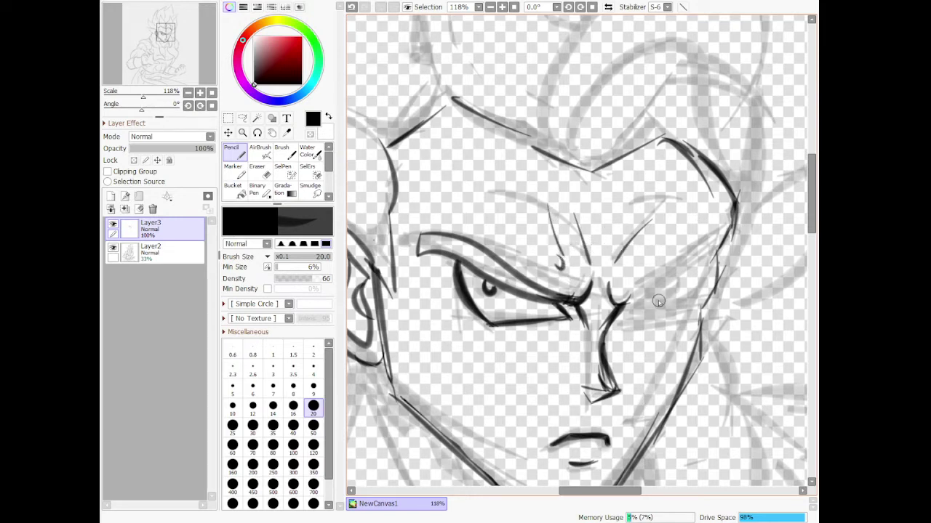
- Draw the far eyebrow as two curves rising from the nose crease and close its outer end at the temple
drag(626, 305, 719, 254)
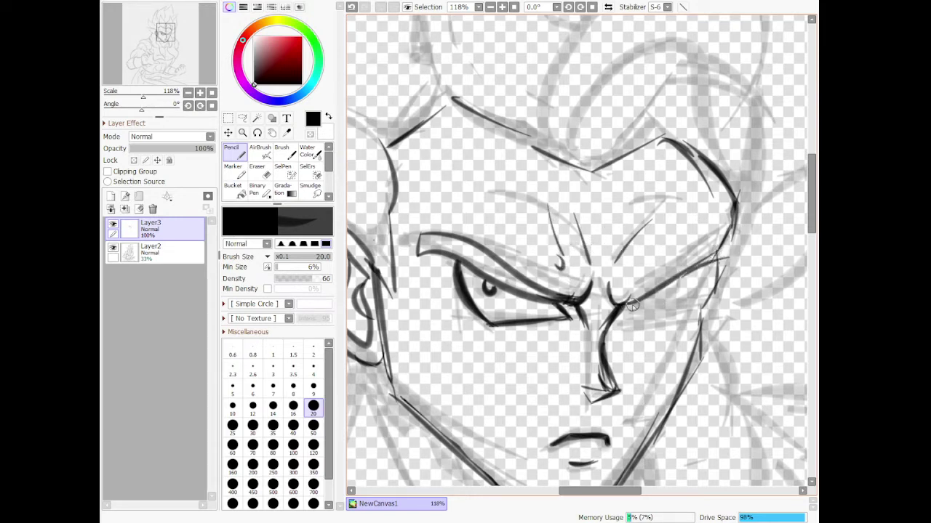
mouse_move(667, 266)
mouse_down()
mouse_move(710, 232)
mouse_move(730, 233)
mouse_move(715, 263)
mouse_up()
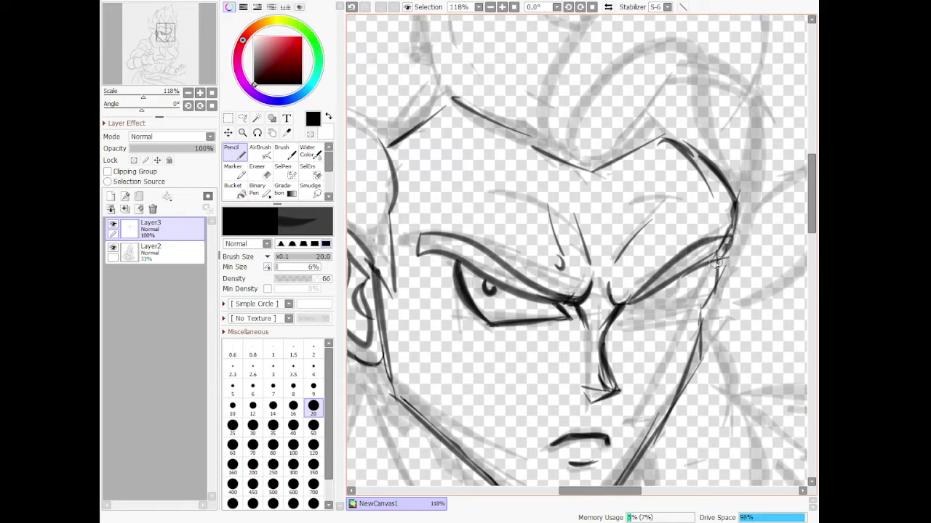
drag(730, 231, 724, 246)
- Draw the far eye's lower lid, outer edge and pupil, and add jagged crease lines under both eyes
mouse_move(628, 311)
mouse_down()
mouse_move(671, 307)
mouse_move(634, 312)
mouse_move(699, 307)
mouse_up()
mouse_move(622, 319)
mouse_down()
mouse_move(703, 300)
mouse_move(694, 309)
mouse_move(720, 264)
mouse_up()
drag(694, 312, 727, 253)
mouse_move(704, 294)
mouse_down()
mouse_move(731, 248)
mouse_move(723, 252)
mouse_up()
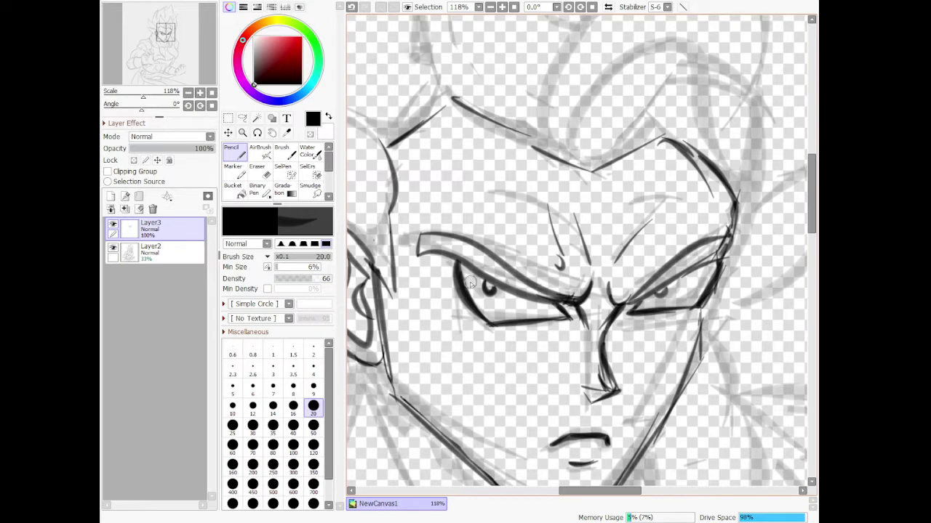
drag(471, 349, 702, 320)
- Draw the tapered lines at the back of the neck, running down from beneath the near ear
scroll(675, 347, down, 5)
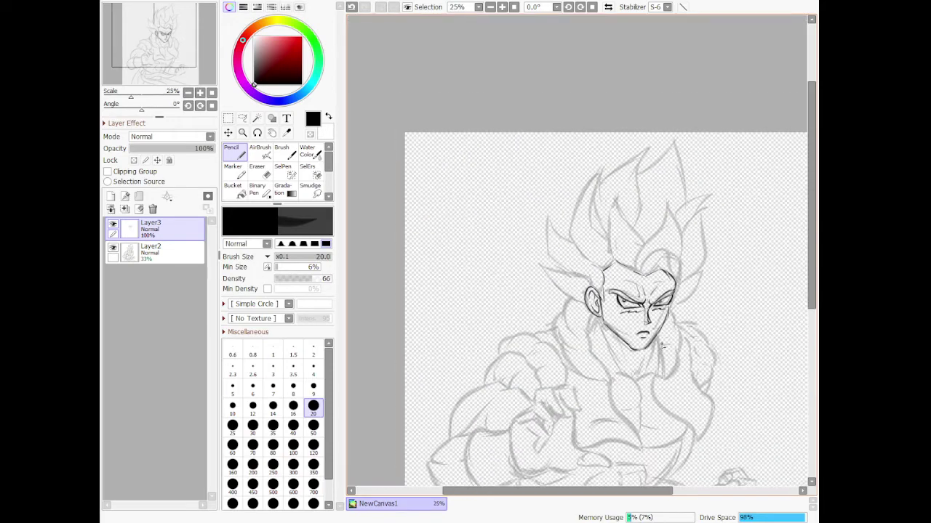
scroll(661, 355, up, 4)
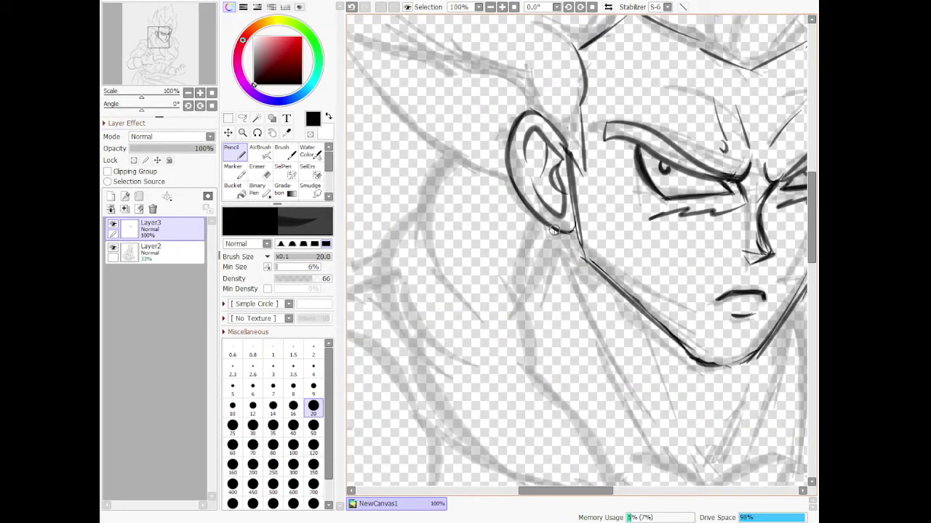
drag(553, 230, 517, 308)
mouse_move(558, 230)
mouse_down()
mouse_move(533, 240)
mouse_move(525, 268)
mouse_move(517, 306)
mouse_move(532, 341)
mouse_up()
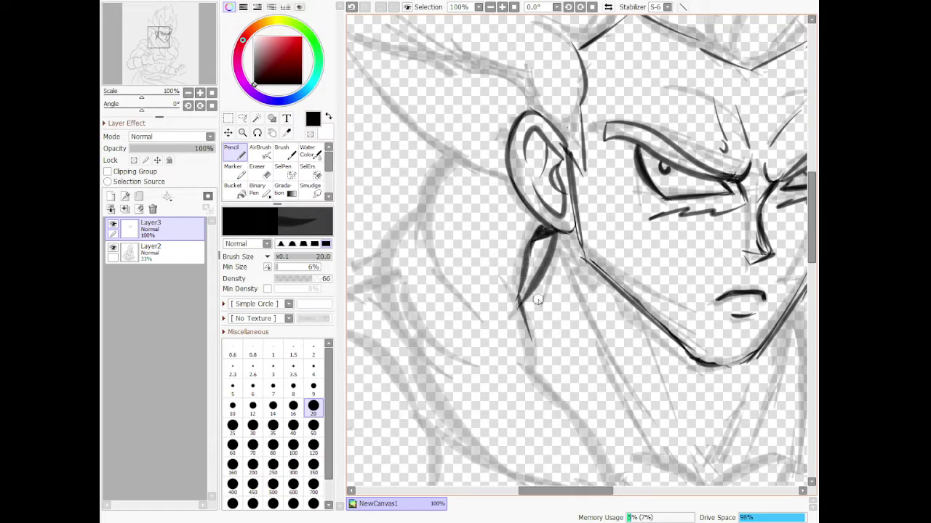
- Draw the long neck muscle line from below the ear down to the collarbone, undoing the first two strokes
mouse_move(568, 235)
mouse_down()
mouse_move(652, 432)
mouse_move(679, 445)
mouse_up()
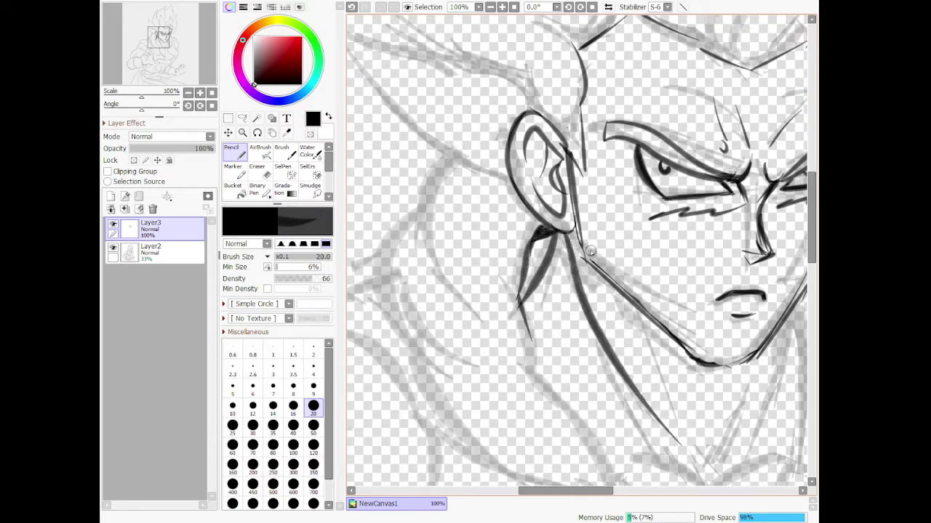
key(ctrl+z)
drag(564, 234, 665, 460)
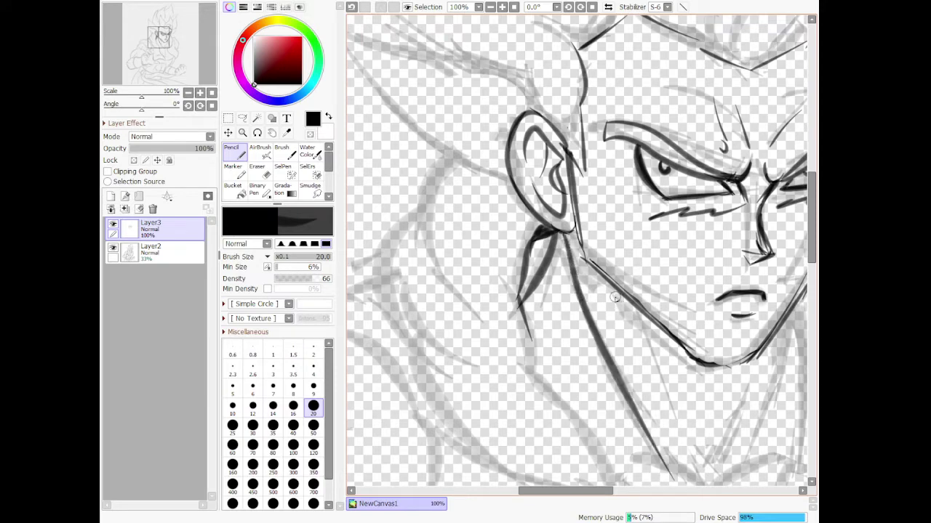
key(ctrl+z)
mouse_move(565, 233)
mouse_down()
mouse_move(571, 269)
mouse_move(683, 483)
mouse_up()
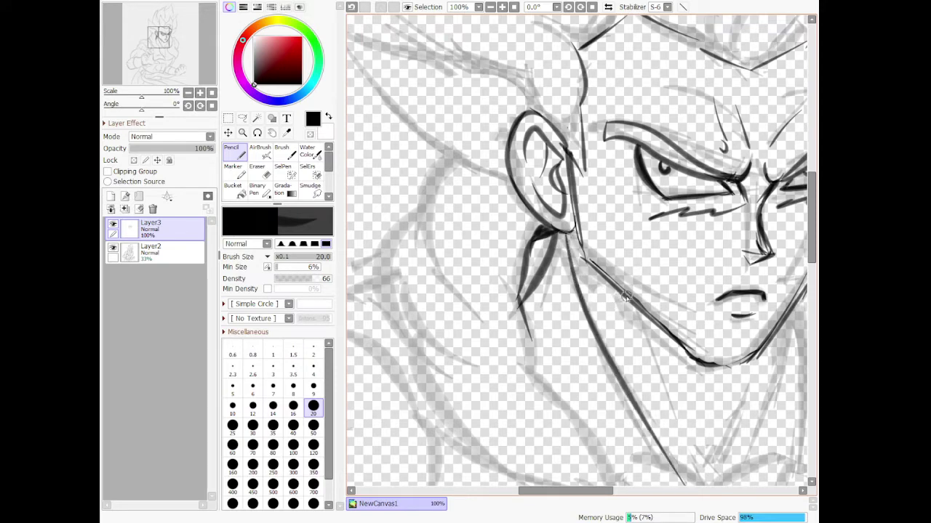
- Draw two inner neck lines from the jaw that converge in a V at the base of the throat
drag(624, 297, 696, 469)
scroll(660, 394, down, 2)
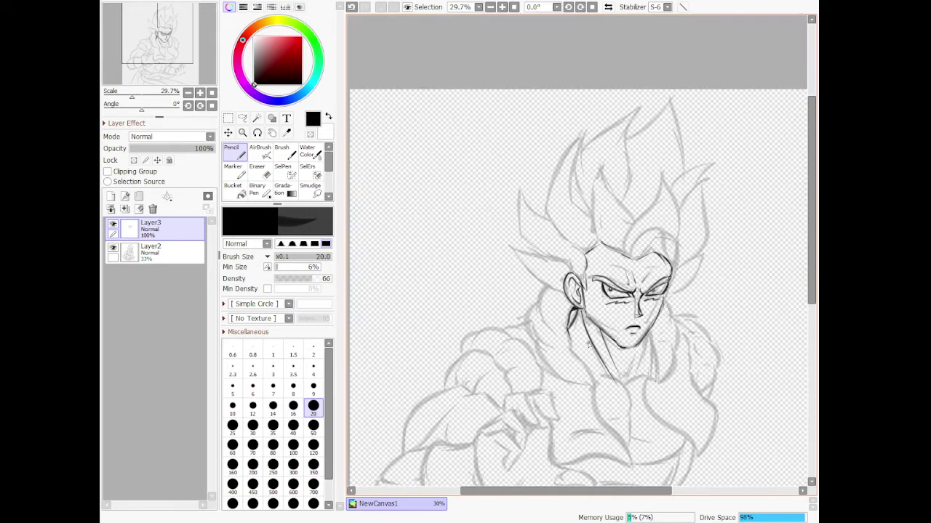
scroll(618, 378, up, 3)
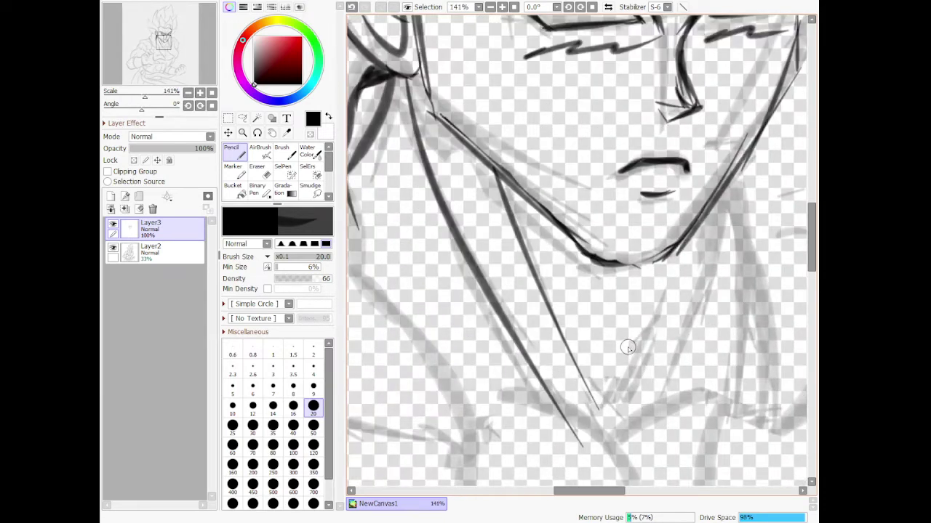
drag(674, 252, 601, 412)
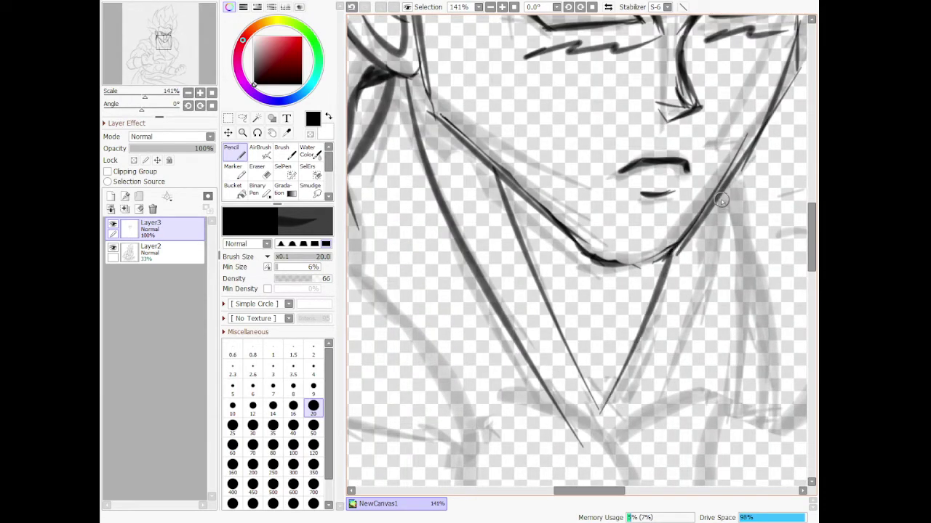
- Draw the far neck muscle line curving from the far jaw down toward the collarbone, undoing the first two strokes
mouse_move(732, 184)
mouse_down()
mouse_move(698, 337)
mouse_move(671, 392)
mouse_up()
key(ctrl+z)
drag(741, 171, 647, 392)
key(ctrl+z)
drag(750, 156, 650, 381)
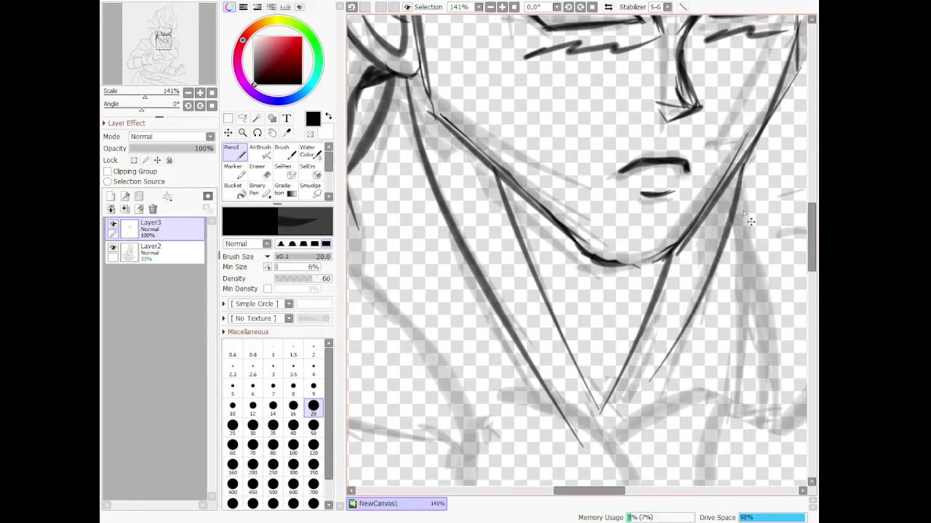
- Redraw the far neck muscle line longer, reaching the collarbone, and erase the overshooting lower ends of the neck lines
key(ctrl+z)
drag(753, 155, 644, 428)
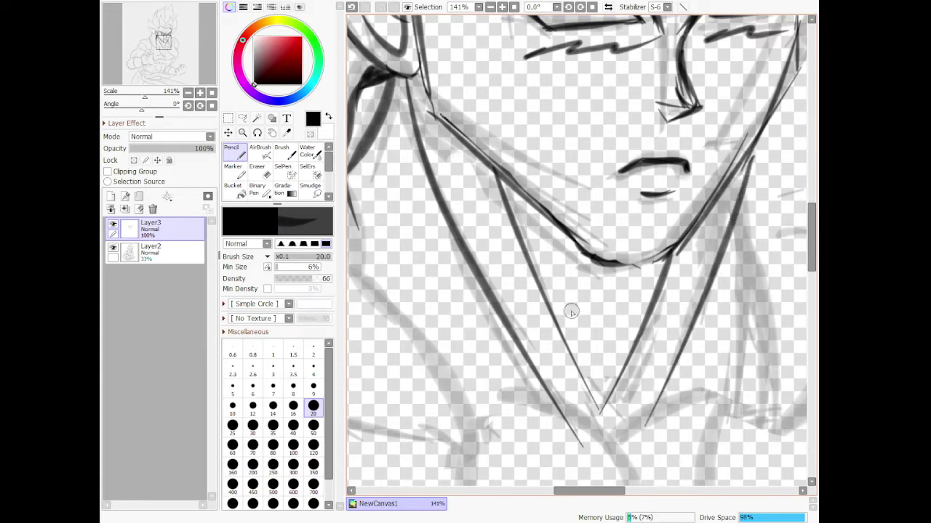
click(264, 173)
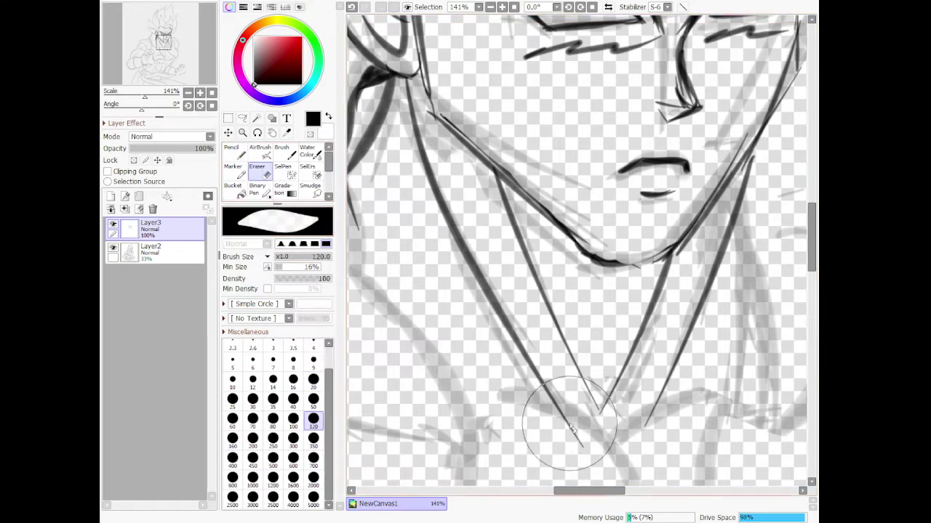
mouse_move(569, 424)
mouse_down()
mouse_move(571, 439)
mouse_move(557, 432)
mouse_move(640, 441)
mouse_move(671, 431)
mouse_move(669, 384)
mouse_up()
scroll(665, 388, down, 4)
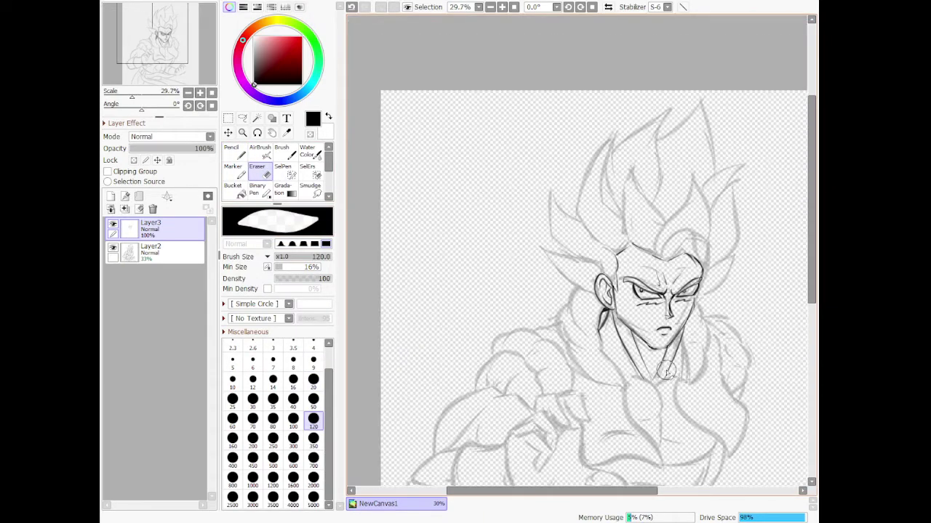
- Draw a short slanted neck line behind the near neck muscle, just below the ear
scroll(647, 397, up, 1)
scroll(644, 399, up, 4)
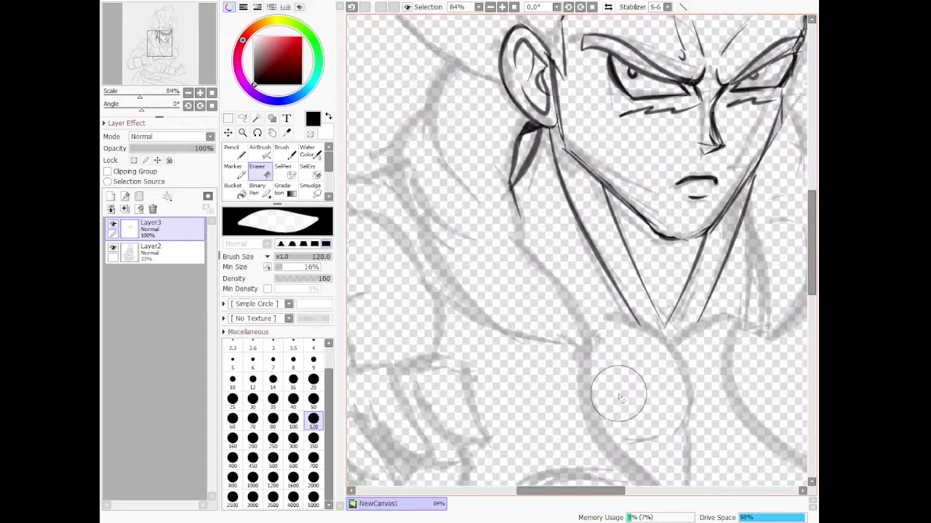
scroll(550, 223, up, 1)
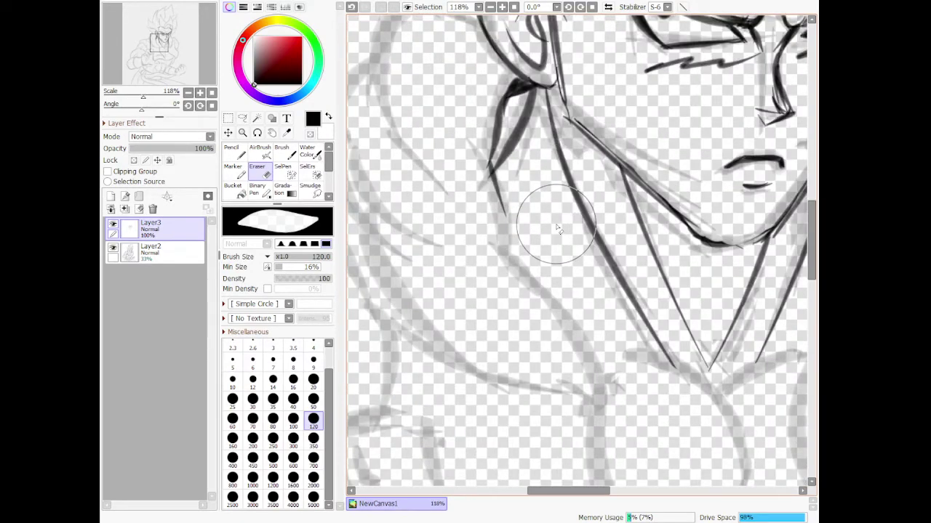
click(235, 155)
drag(525, 260, 543, 192)
scroll(520, 181, down, 8)
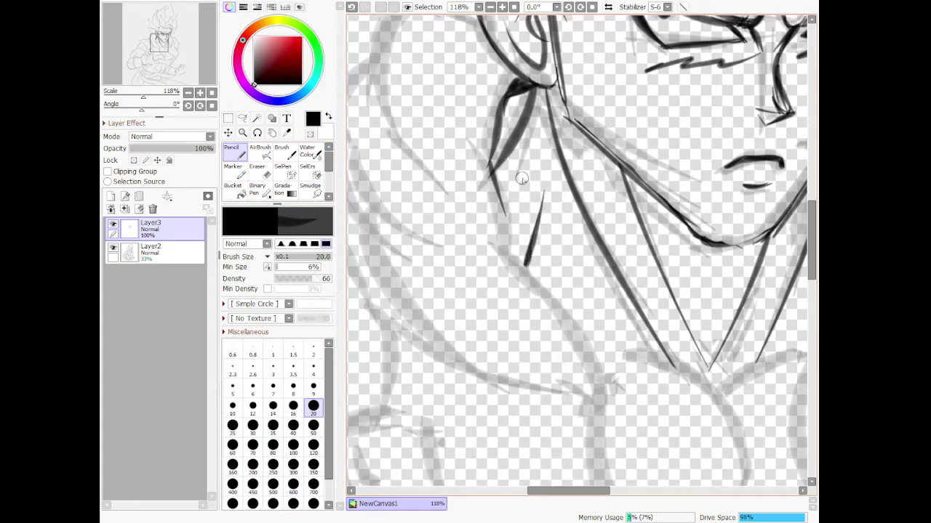
- Draw the far collar with a bumpy outer edge and pointed lower tip, erasing and redrawing its inner edge beside the jaw
scroll(597, 191, up, 6)
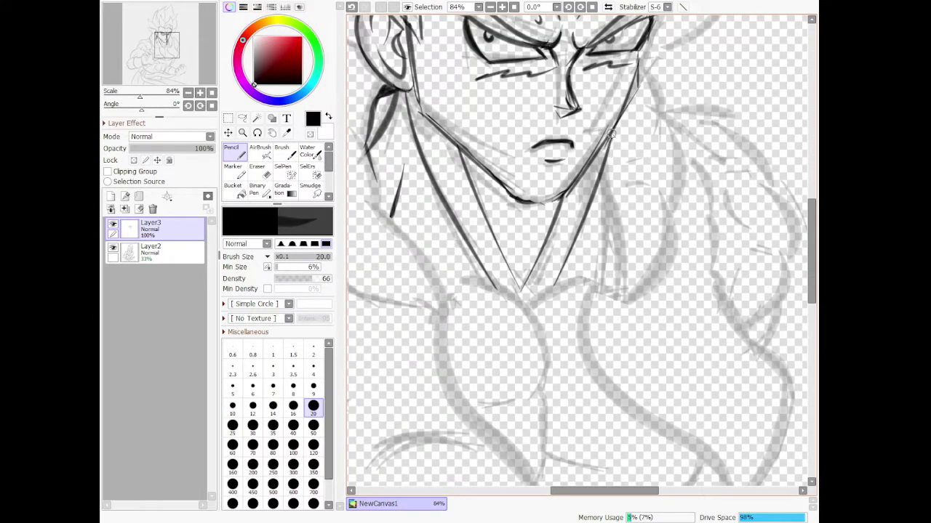
mouse_move(612, 133)
mouse_down()
mouse_move(593, 251)
mouse_move(602, 268)
mouse_move(589, 309)
mouse_move(596, 290)
mouse_move(633, 280)
mouse_move(670, 170)
mouse_move(672, 186)
mouse_move(678, 125)
mouse_move(640, 80)
mouse_up()
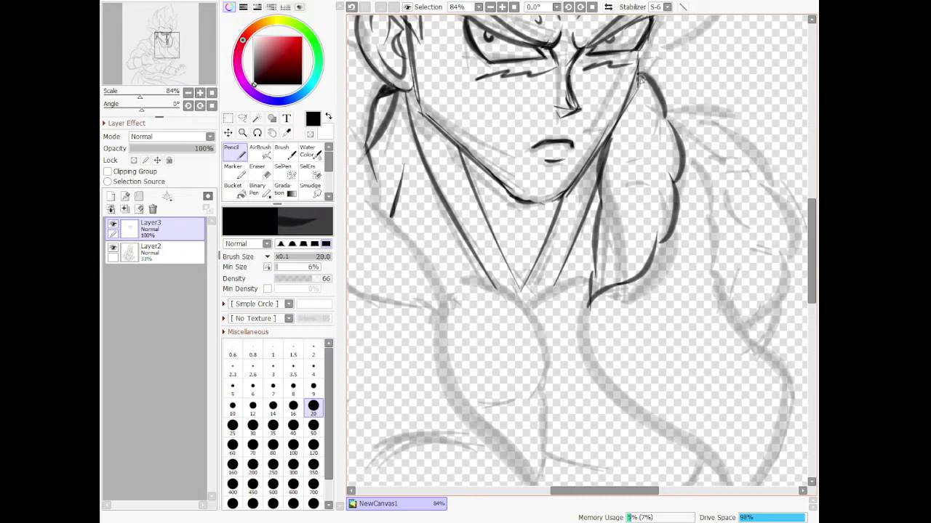
key(e)
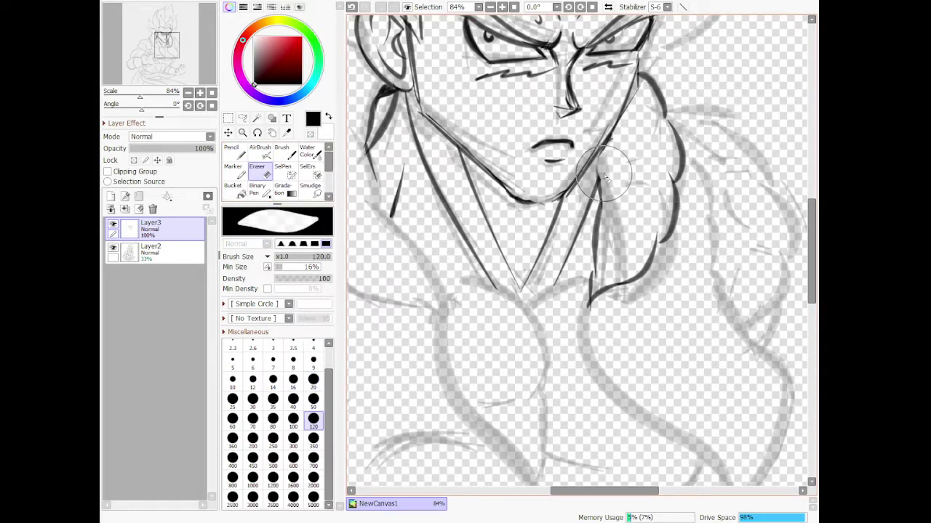
key(n)
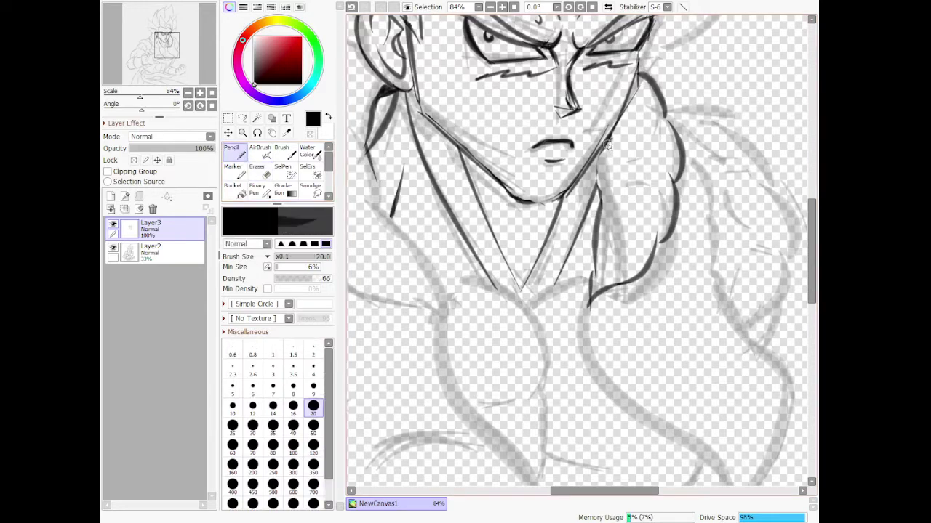
mouse_move(607, 146)
mouse_down()
mouse_move(593, 166)
mouse_move(607, 226)
mouse_up()
scroll(614, 213, down, 5)
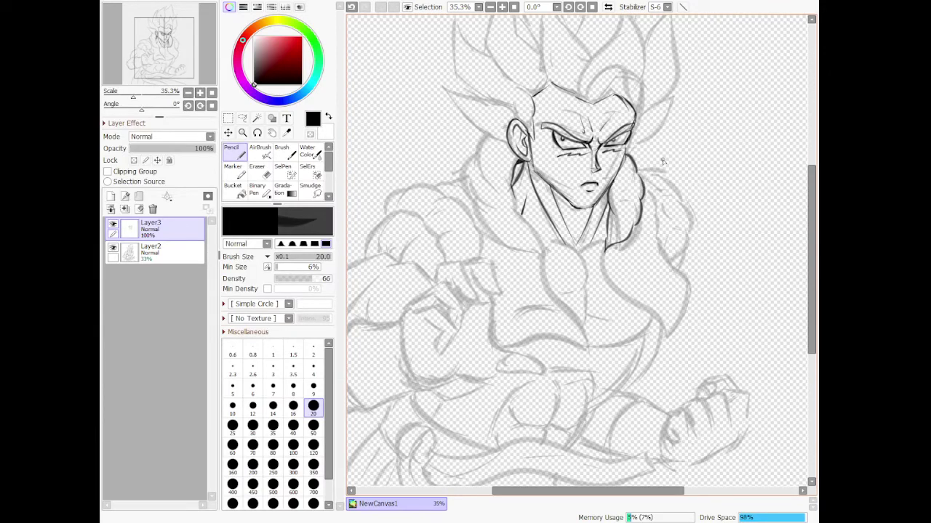
scroll(663, 161, up, 5)
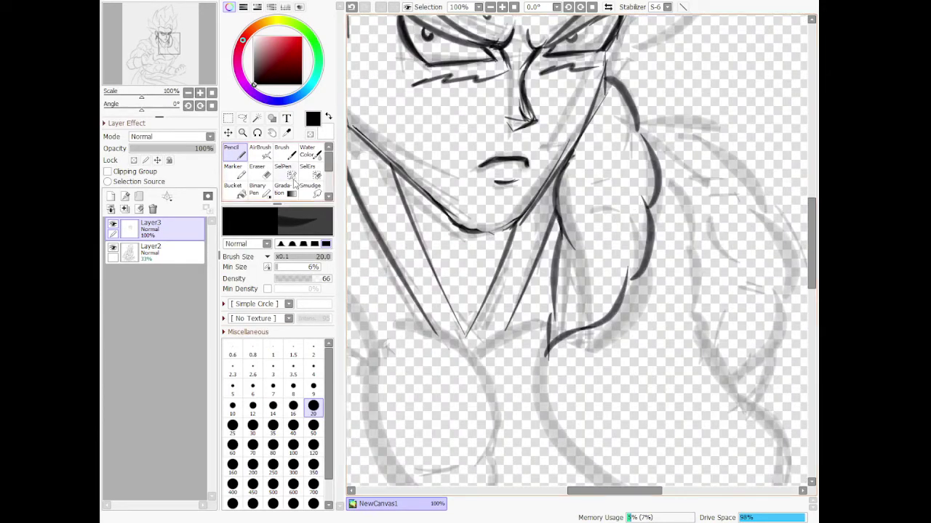
- Erase the far collar's bumpy outer edge and replace it with one smooth curve down to the lower tip
key(e)
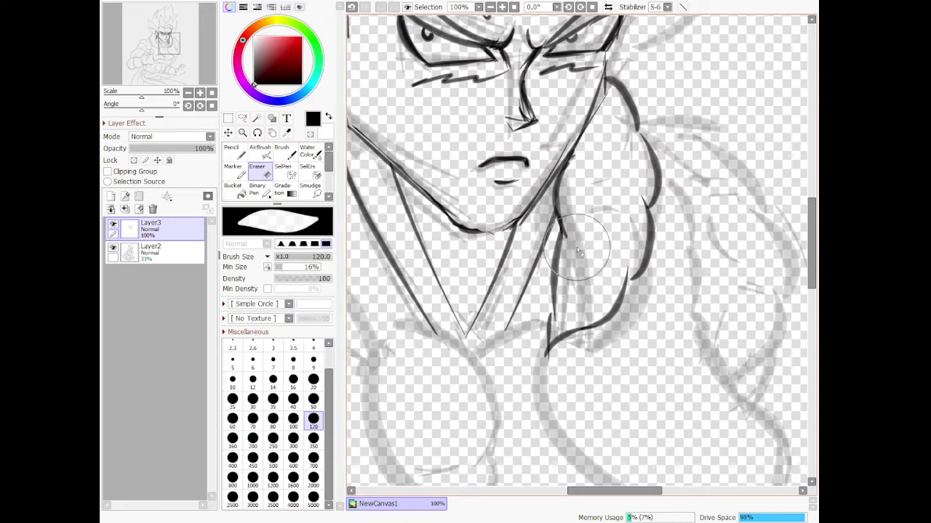
mouse_move(636, 207)
mouse_down()
mouse_move(626, 131)
mouse_move(634, 299)
mouse_move(638, 271)
mouse_move(619, 298)
mouse_move(571, 255)
mouse_up()
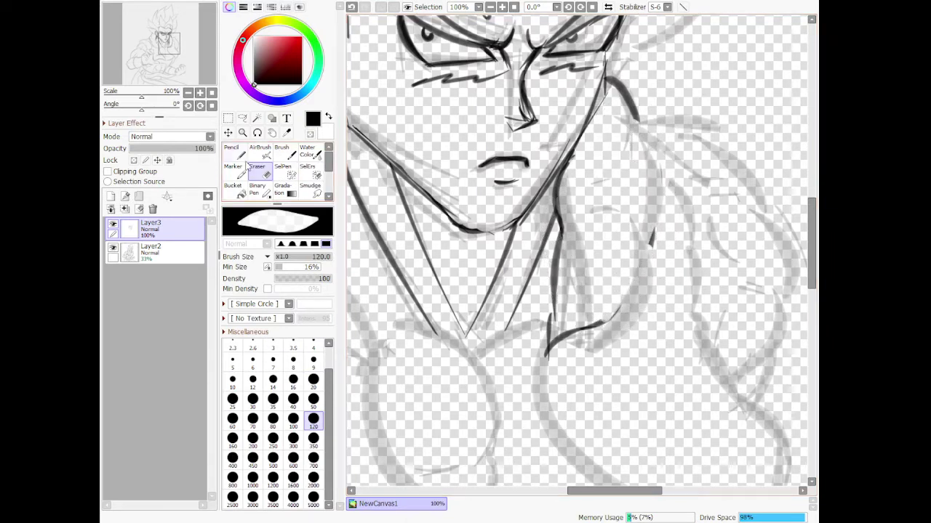
key(n)
mouse_move(593, 329)
mouse_down()
mouse_move(654, 179)
mouse_move(615, 106)
mouse_move(618, 333)
mouse_move(582, 338)
mouse_up()
key(ctrl+z)
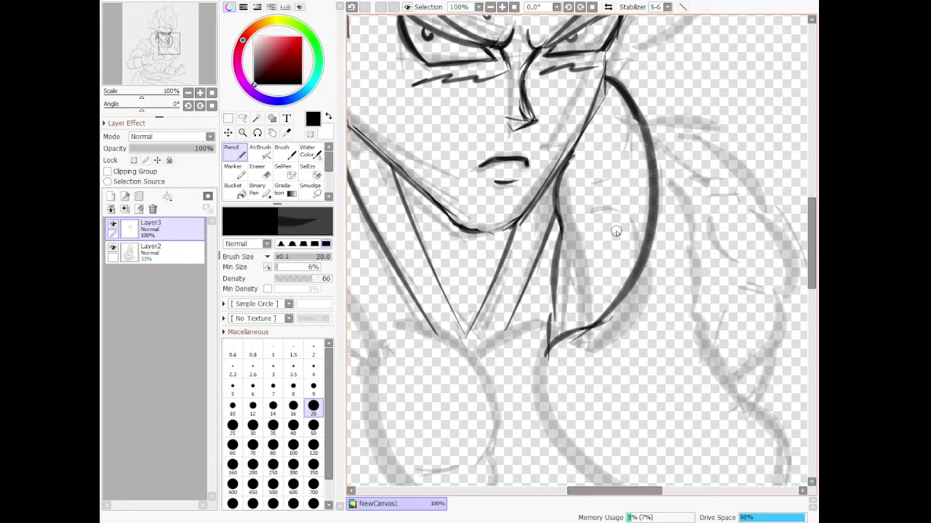
scroll(616, 237, down, 7)
- Draw both collarbone curves meeting below the throat and the chest's center line running down from them
scroll(560, 259, up, 7)
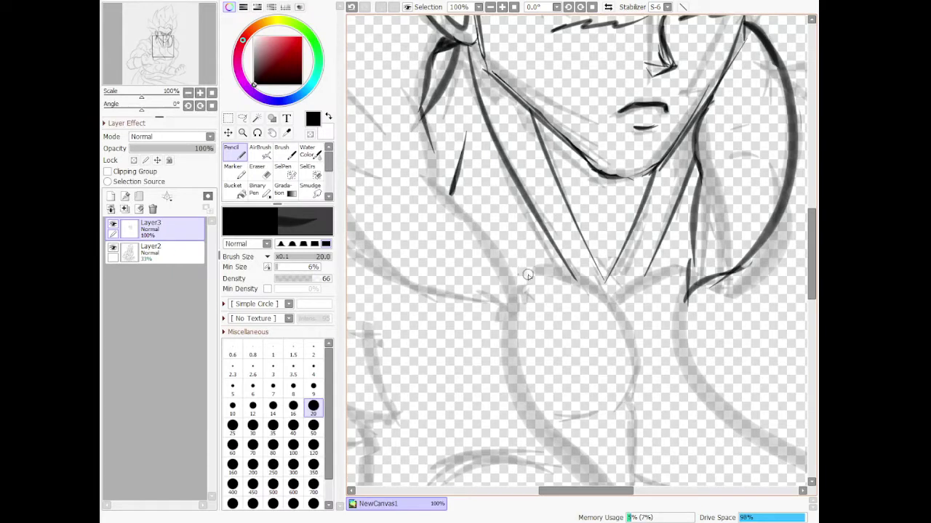
mouse_move(518, 275)
mouse_down()
mouse_move(574, 281)
mouse_move(632, 332)
mouse_up()
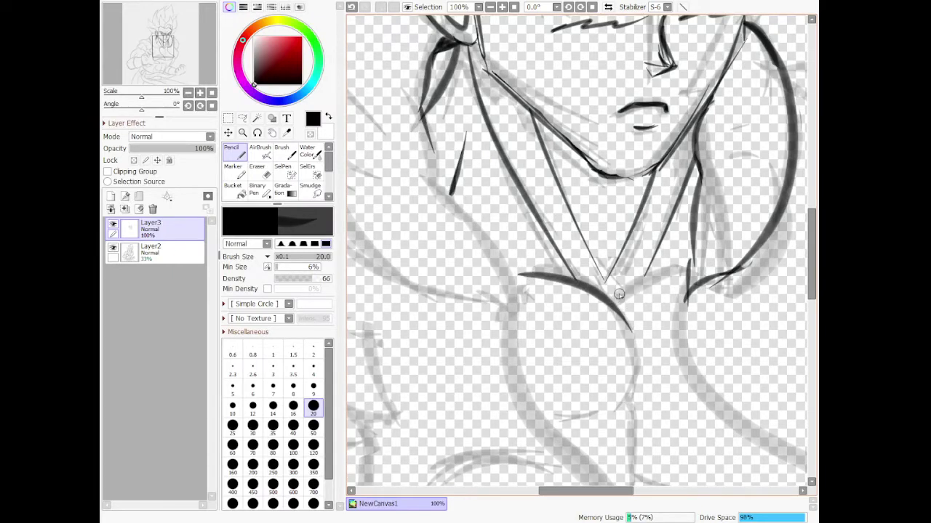
mouse_move(615, 297)
mouse_down()
mouse_move(666, 269)
mouse_move(689, 271)
mouse_up()
mouse_move(611, 307)
mouse_down()
mouse_move(621, 429)
mouse_move(641, 484)
mouse_up()
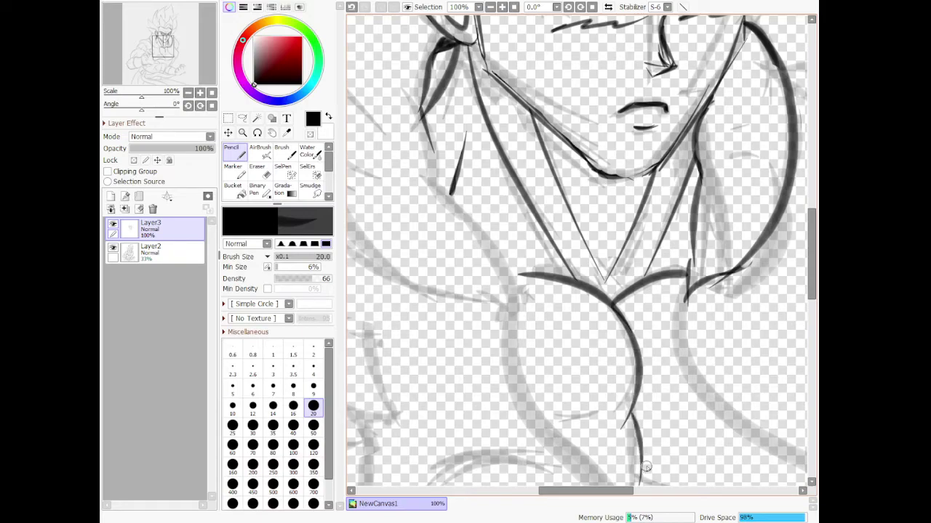
scroll(622, 346, down, 5)
- Draw the near collar's inner, lower and outer edges around the neck, undoing the first two strokes of the outer curve
scroll(620, 397, up, 3)
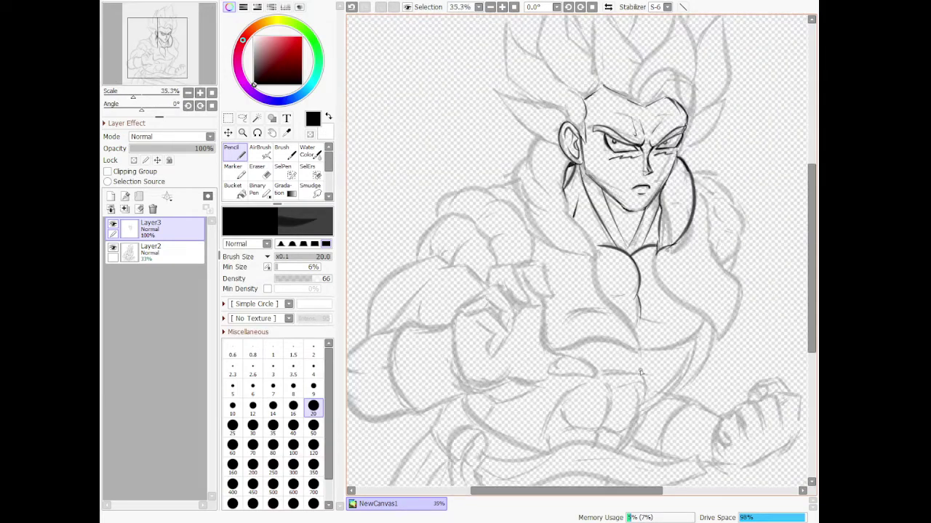
scroll(500, 195, down, 1)
scroll(485, 105, up, 2)
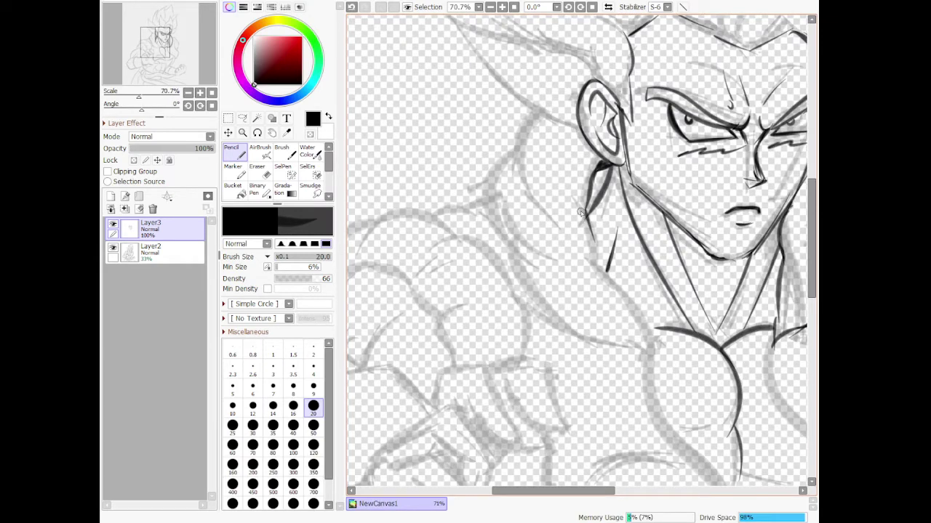
mouse_move(588, 225)
mouse_down()
mouse_move(651, 335)
mouse_move(652, 371)
mouse_move(534, 311)
mouse_move(503, 268)
mouse_up()
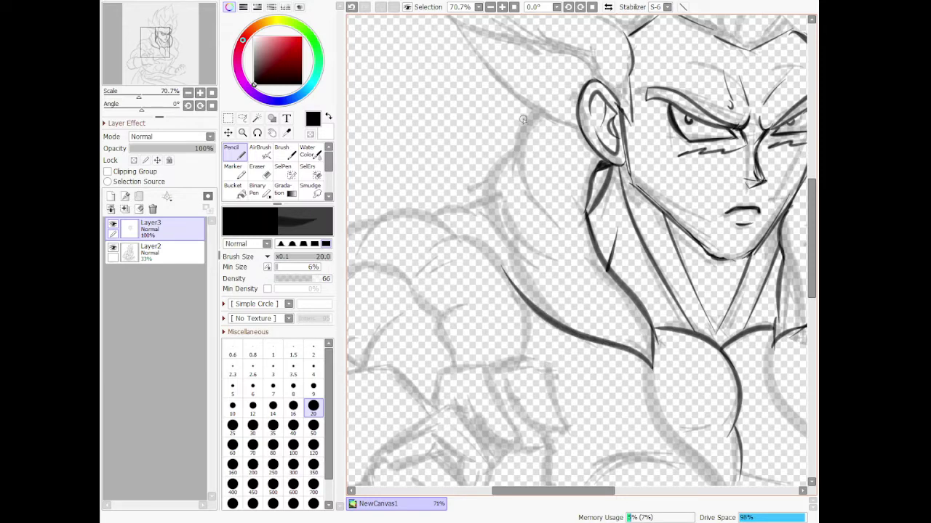
mouse_move(528, 111)
mouse_down()
mouse_move(485, 172)
mouse_move(500, 277)
mouse_move(549, 307)
mouse_up()
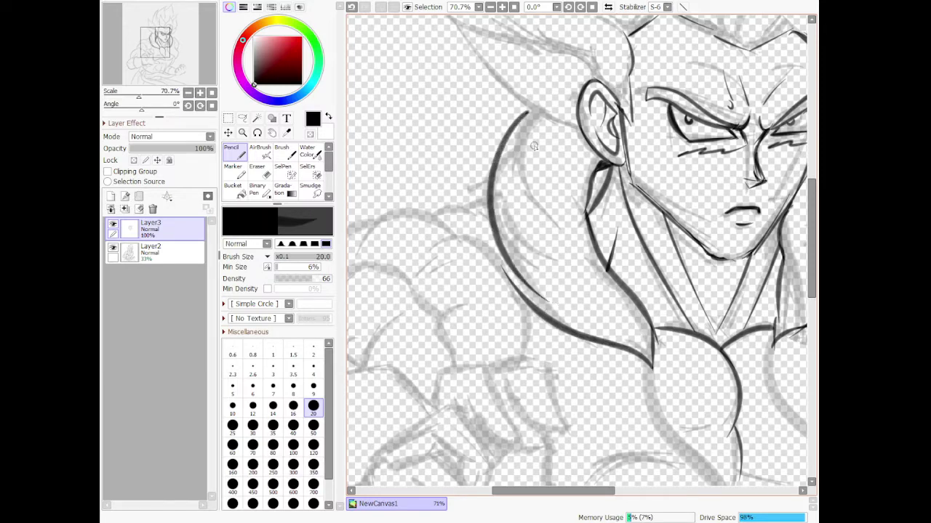
key(ctrl+z)
mouse_move(528, 103)
mouse_down()
mouse_move(476, 247)
mouse_move(572, 329)
mouse_up()
key(ctrl+z)
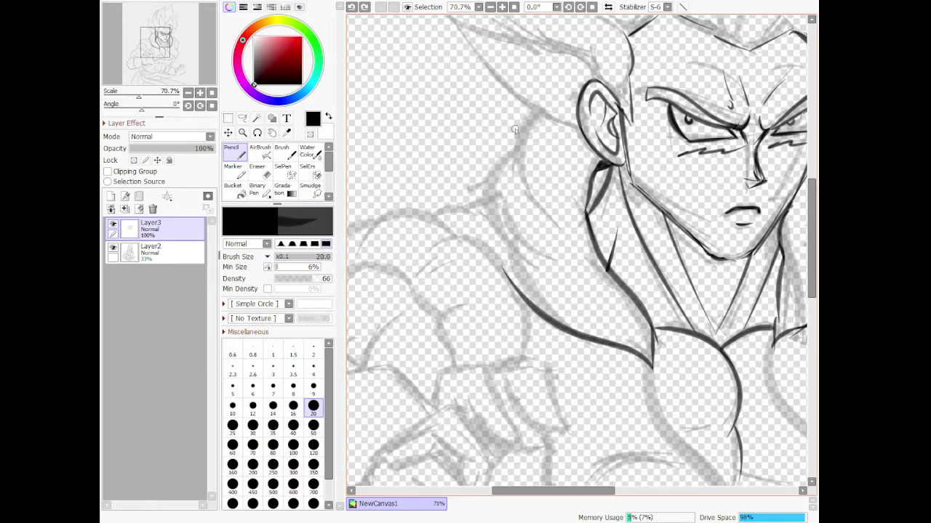
mouse_move(524, 103)
mouse_down()
mouse_move(476, 191)
mouse_move(530, 335)
mouse_move(564, 336)
mouse_up()
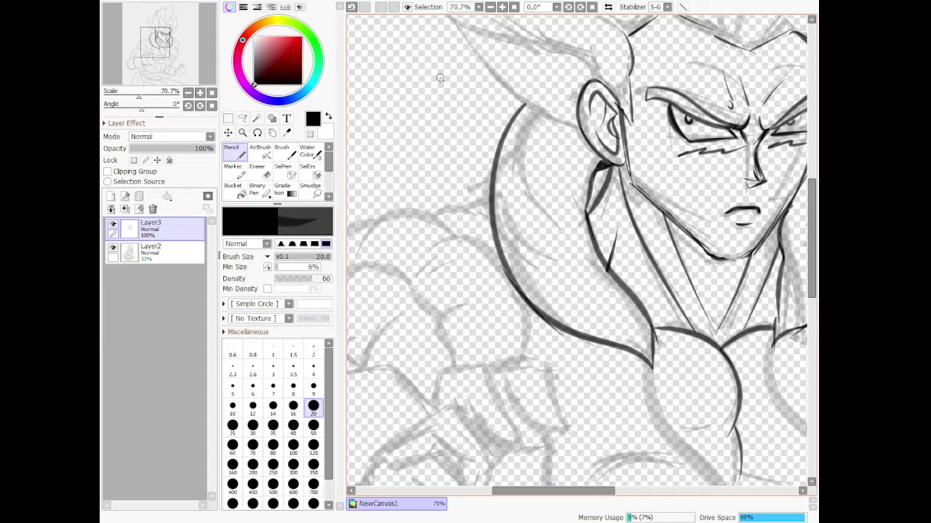
- Draw the near shoulder pad as two arcs joined at the outer tip, with the outer arc starting beside the collar
scroll(557, 111, down, 3)
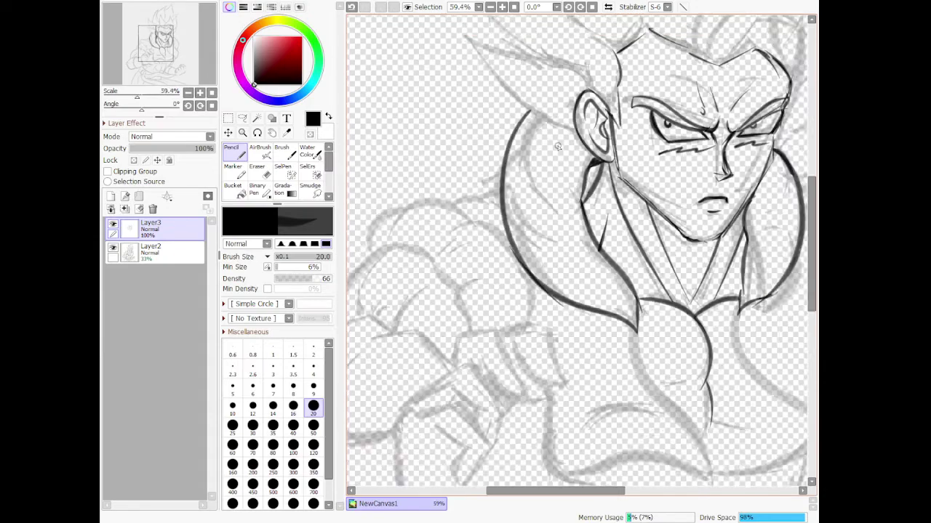
scroll(560, 144, up, 7)
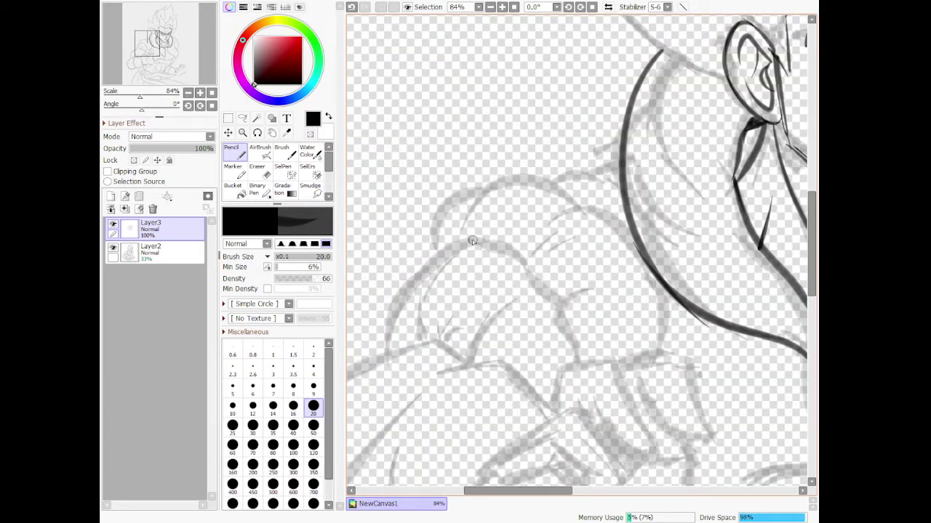
mouse_move(439, 248)
mouse_down()
mouse_move(506, 251)
mouse_move(564, 298)
mouse_move(564, 349)
mouse_up()
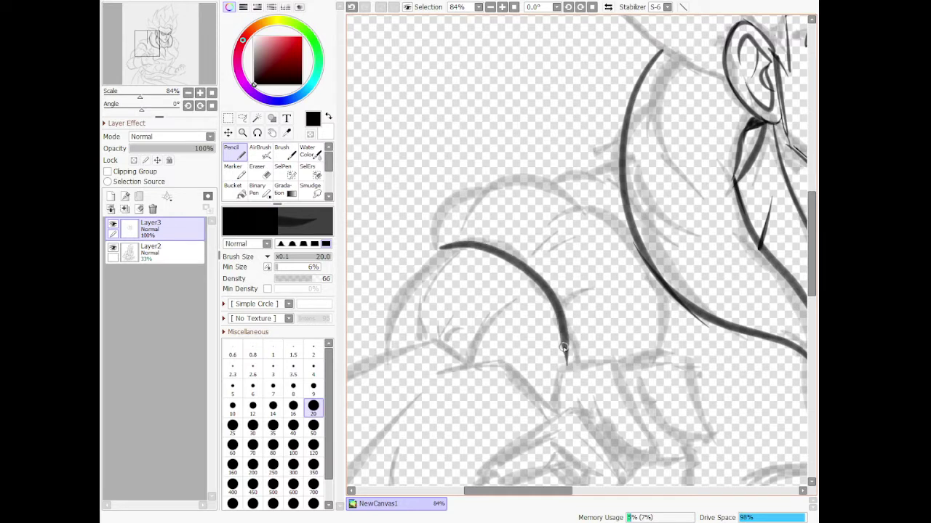
mouse_move(650, 357)
mouse_down()
mouse_move(666, 270)
mouse_move(645, 220)
mouse_move(592, 187)
mouse_move(547, 177)
mouse_move(469, 187)
mouse_move(428, 216)
mouse_move(414, 270)
mouse_up()
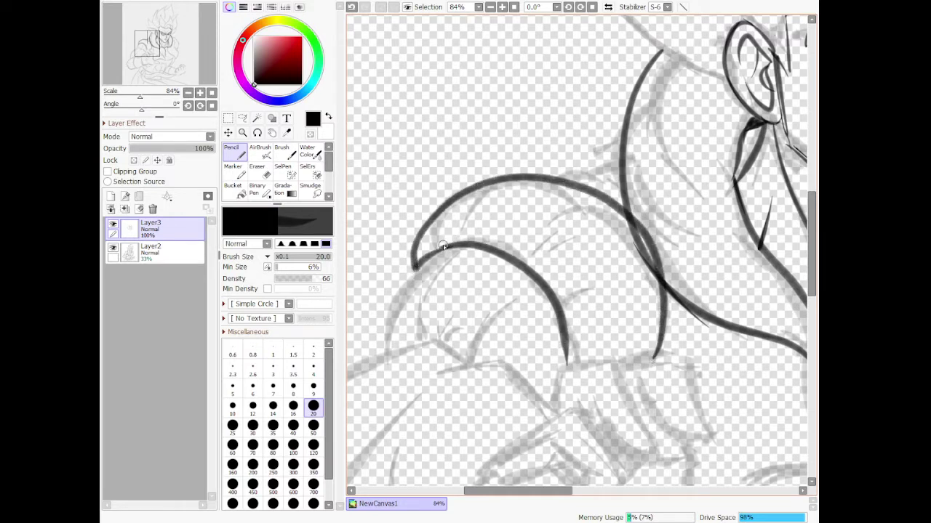
drag(450, 245, 427, 248)
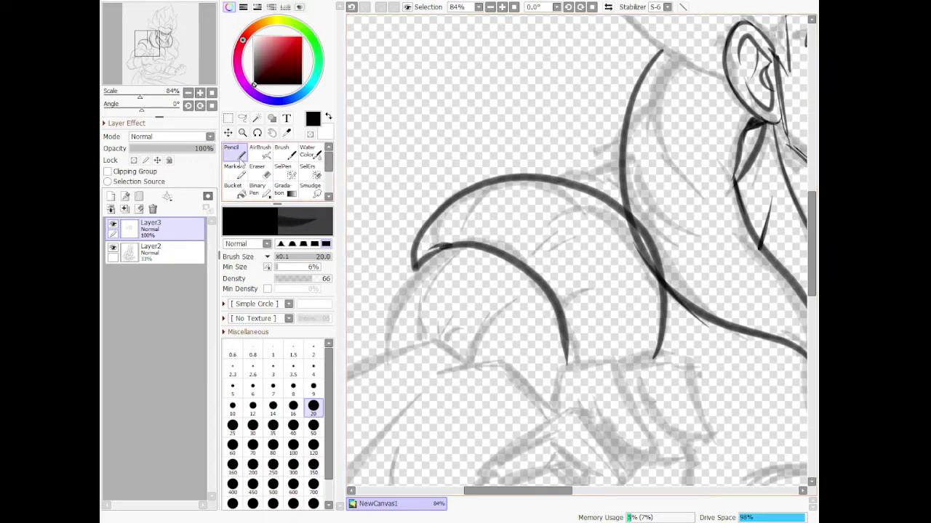
- Erase the overlapping lines where the near shoulder pad crosses the collar
click(288, 173)
click(258, 170)
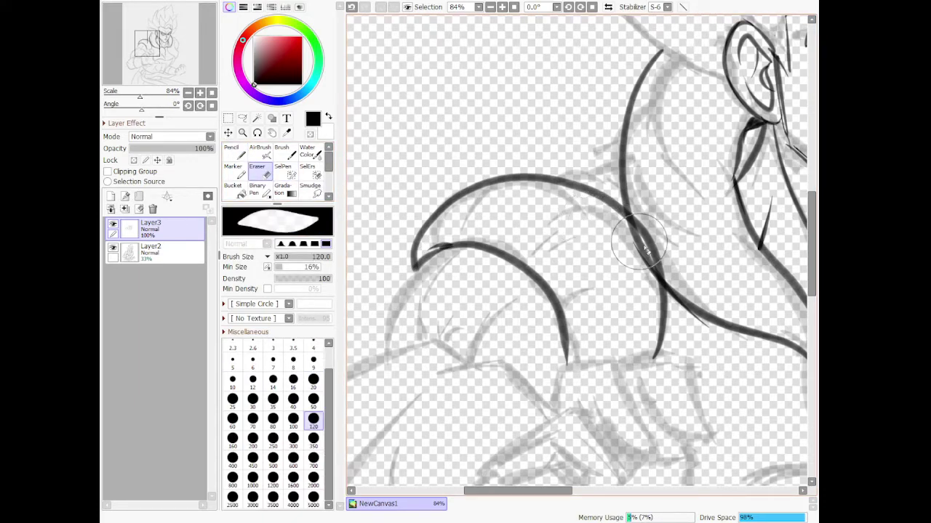
mouse_move(619, 223)
mouse_down()
mouse_move(653, 253)
mouse_move(652, 307)
mouse_up()
drag(642, 255, 646, 322)
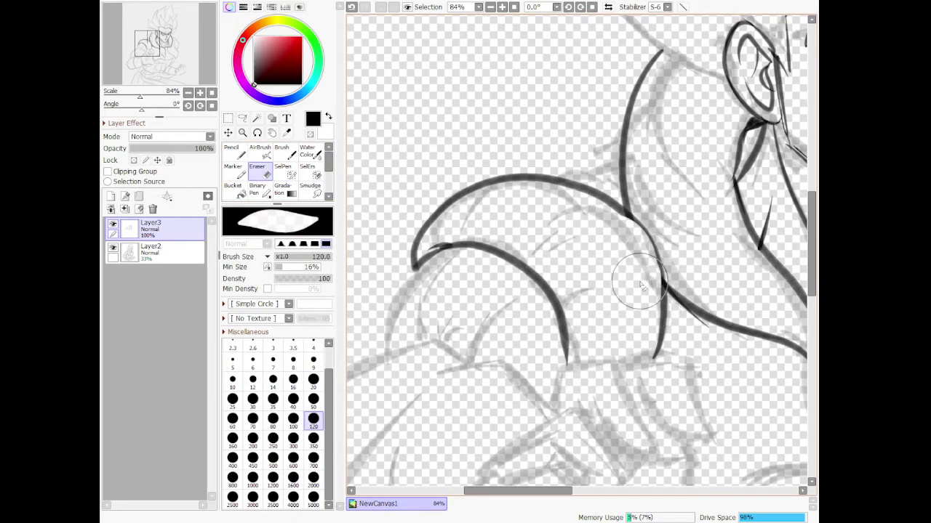
- Draw the far vest panel's outline from the collar down to a pointed lower corner and back up toward the shoulder
scroll(641, 286, down, 6)
scroll(708, 260, up, 3)
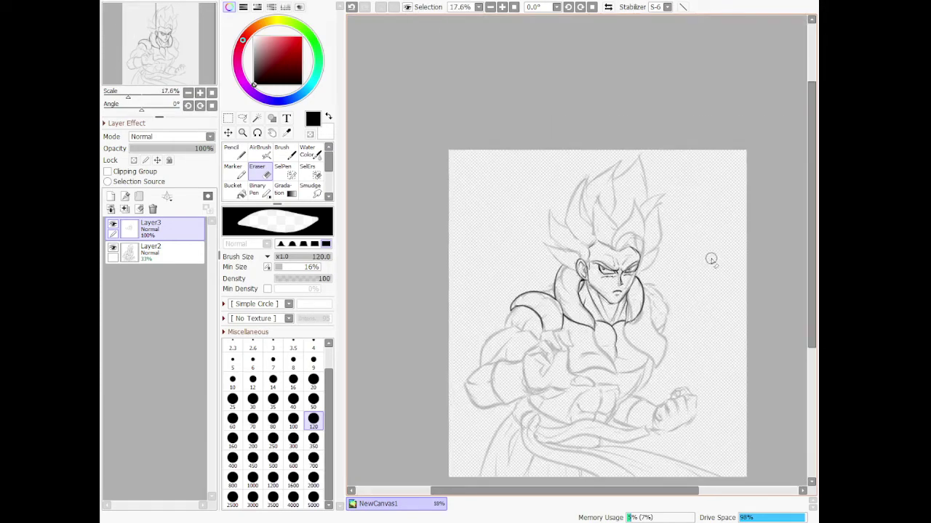
scroll(670, 310, up, 2)
scroll(655, 327, down, 4)
scroll(614, 405, up, 5)
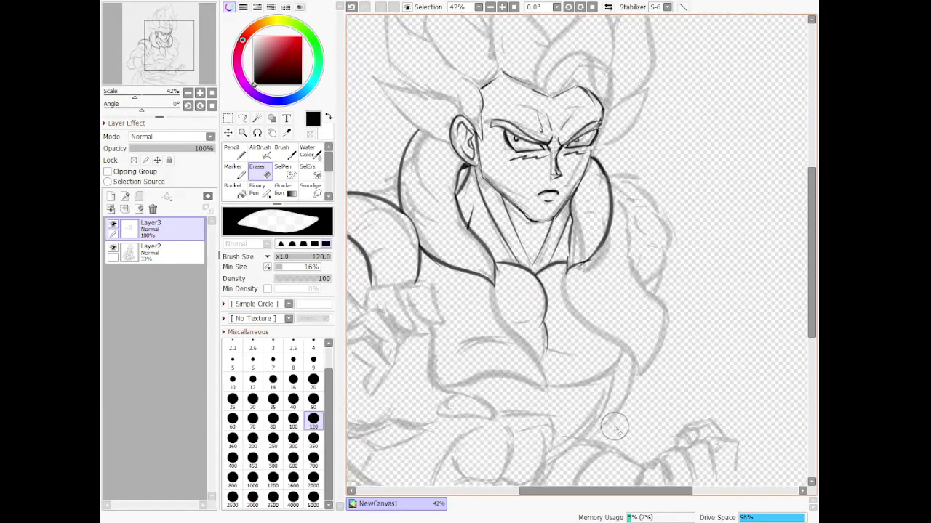
click(240, 155)
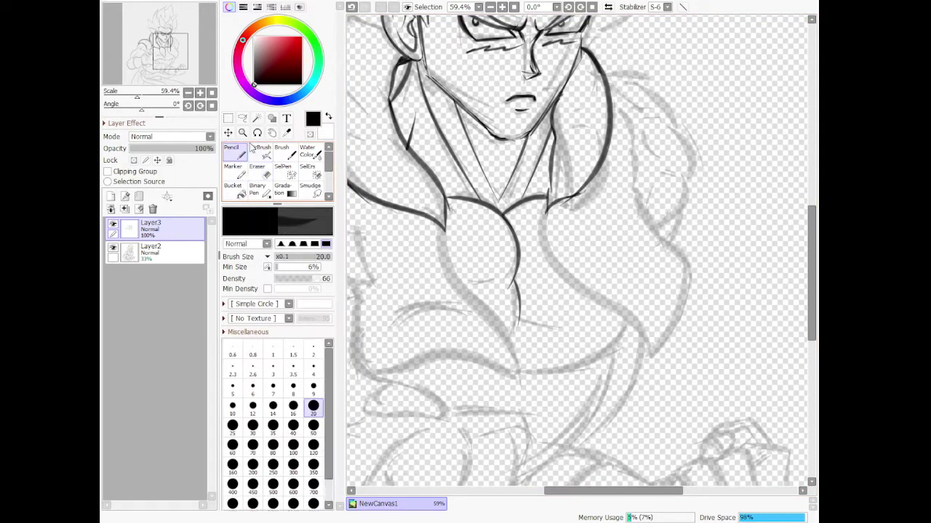
mouse_move(549, 205)
mouse_down()
mouse_move(560, 295)
mouse_move(643, 340)
mouse_move(654, 391)
mouse_move(644, 393)
mouse_move(697, 361)
mouse_move(730, 312)
mouse_move(713, 275)
mouse_move(641, 206)
mouse_move(653, 157)
mouse_up()
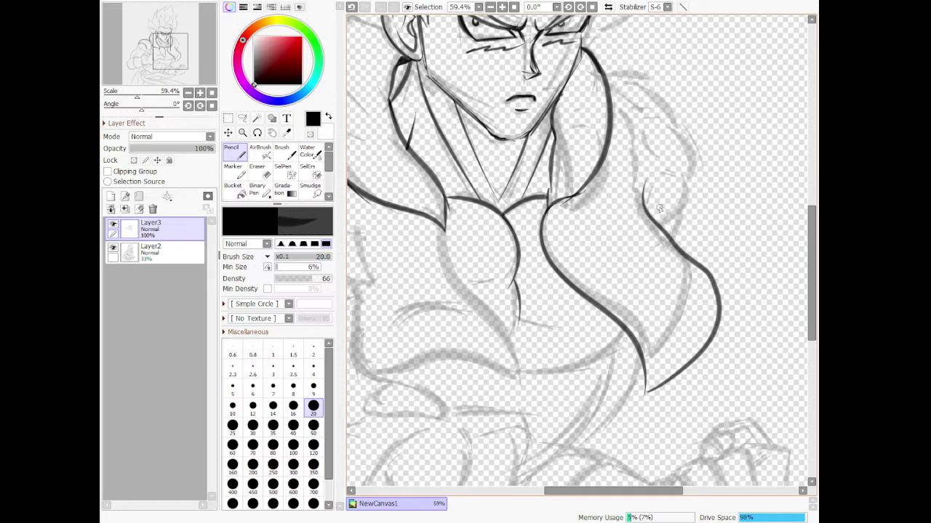
- Redraw the far vest panel's outer edge narrower, from the shoulder to the pointed lower corner, and erase the excess line at its outer bend
key(ctrl+z)
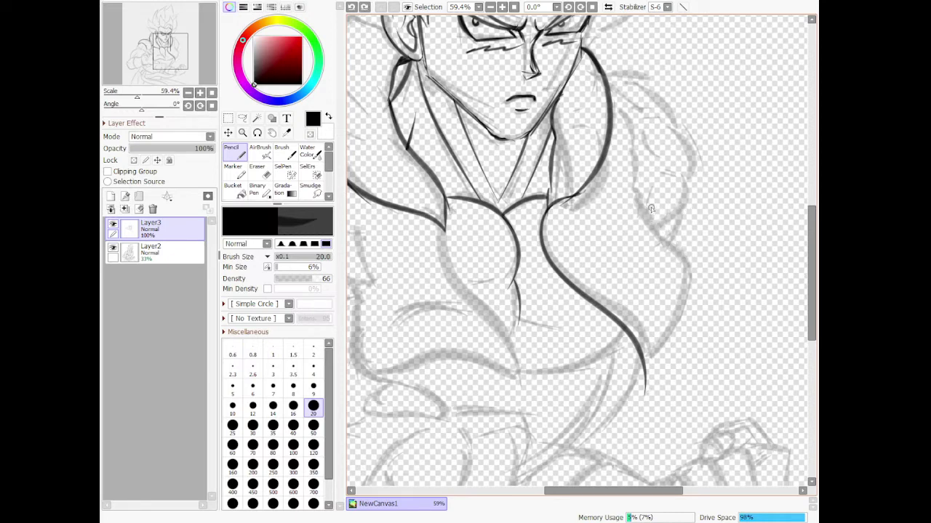
mouse_move(642, 205)
mouse_down()
mouse_move(689, 277)
mouse_move(691, 350)
mouse_up()
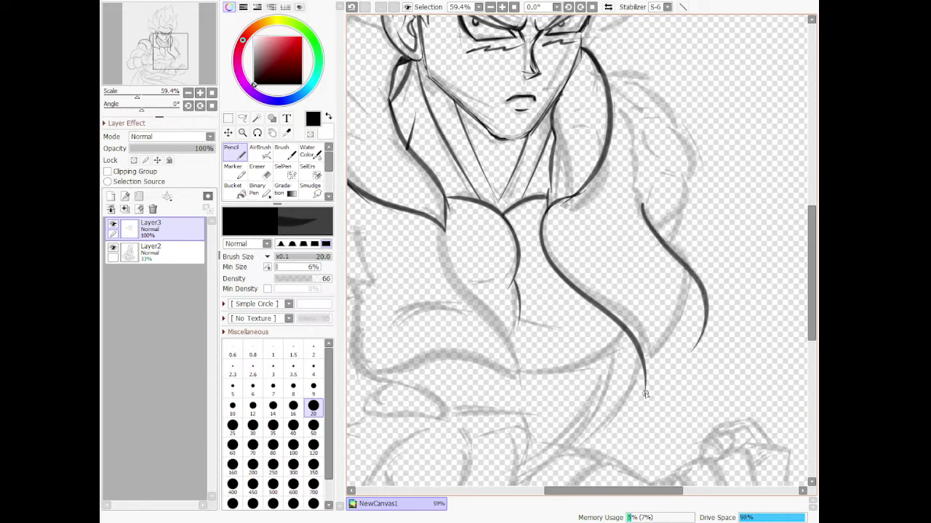
drag(645, 395, 704, 325)
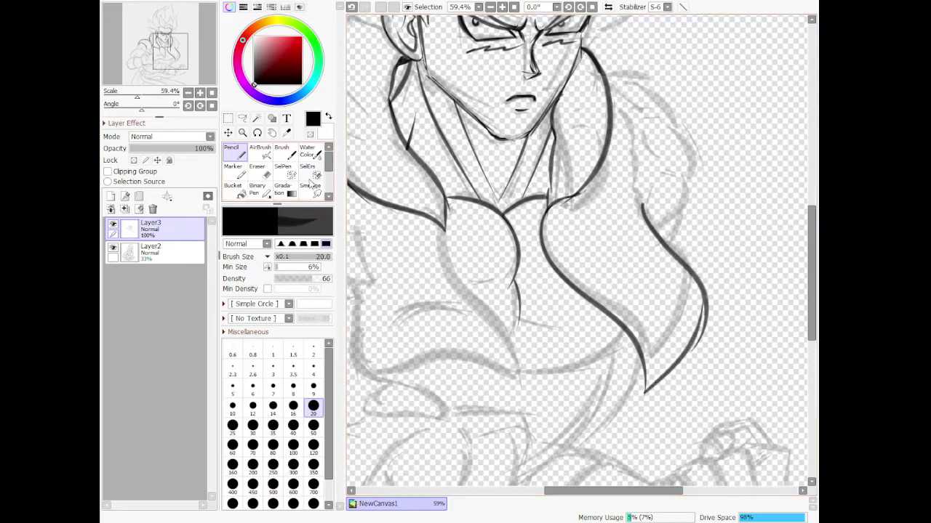
key(e)
mouse_move(683, 391)
mouse_down()
mouse_move(708, 341)
mouse_move(693, 357)
mouse_up()
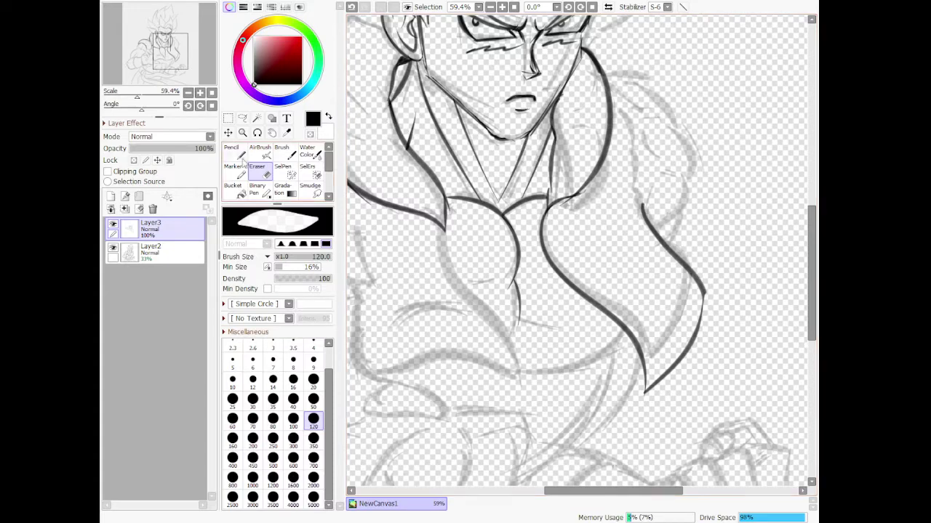
- Draw the far shoulder pad's inner and outer arcs between collar and vest, plus the short arm edge beneath it
key(n)
mouse_move(641, 201)
mouse_down()
mouse_move(644, 158)
mouse_move(615, 106)
mouse_up()
mouse_move(605, 70)
mouse_down()
mouse_move(696, 106)
mouse_move(692, 197)
mouse_move(653, 220)
mouse_up()
mouse_move(685, 187)
mouse_down()
mouse_move(682, 240)
mouse_move(672, 249)
mouse_up()
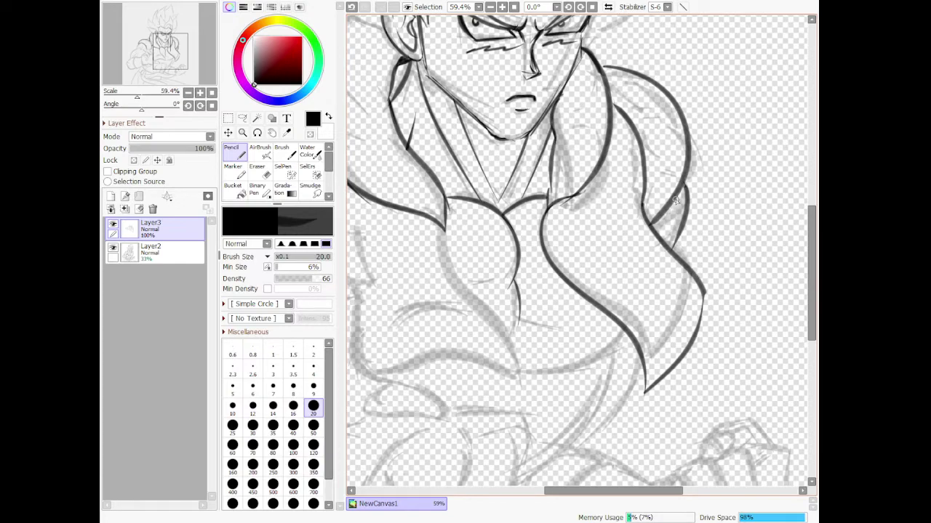
- Draw the near shoulder's rounded outer edge below the pad and the curved muscle creases inside it
scroll(676, 201, down, 7)
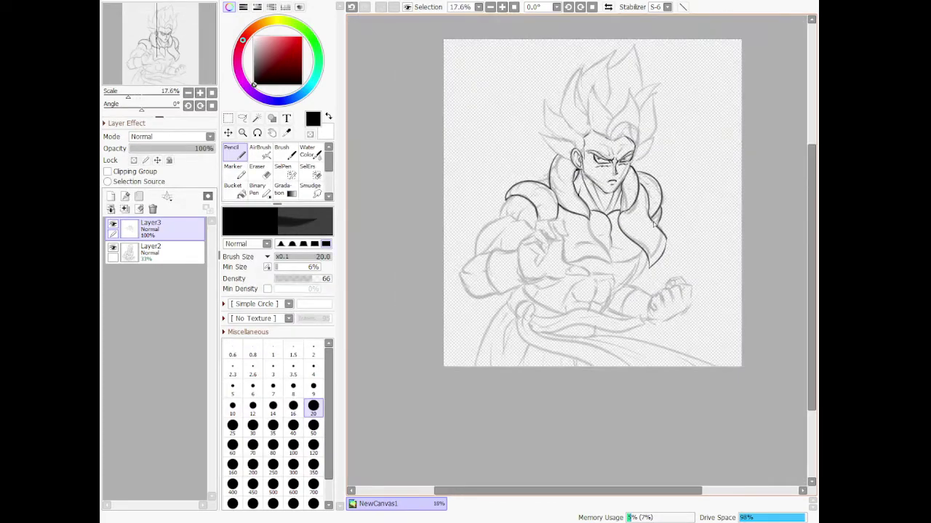
scroll(547, 256, up, 4)
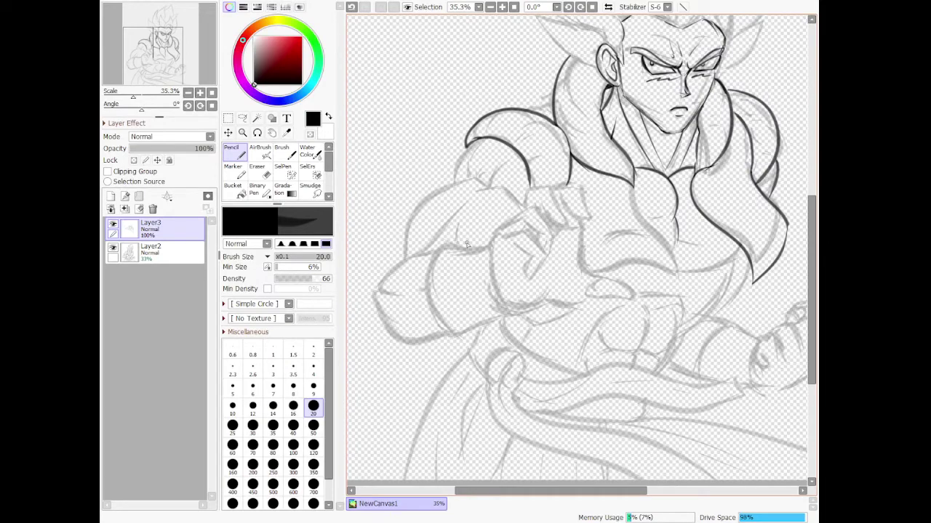
scroll(422, 153, up, 4)
scroll(438, 89, down, 4)
scroll(442, 85, up, 3)
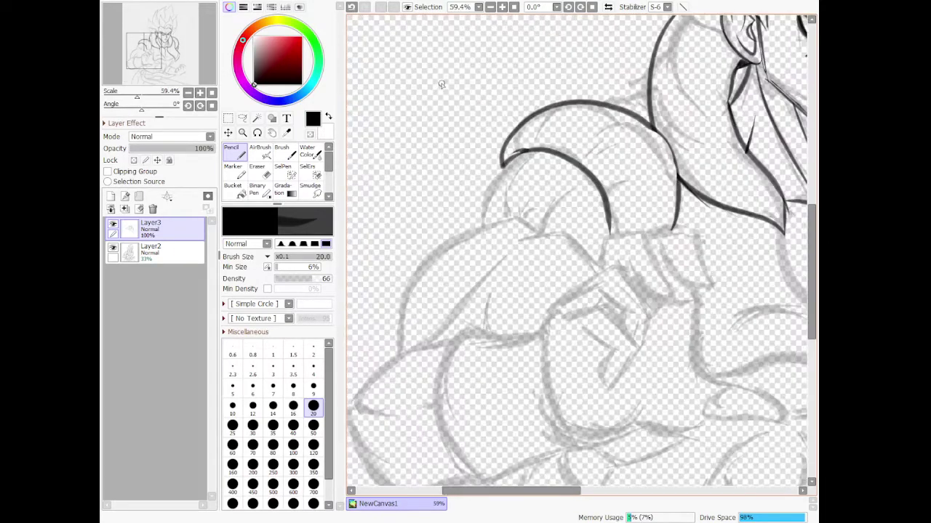
scroll(457, 109, up, 2)
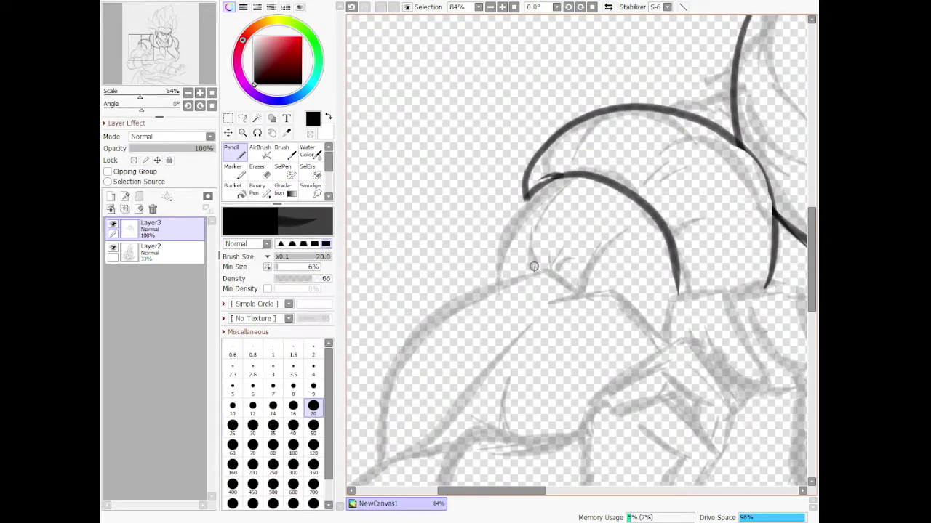
mouse_move(534, 267)
mouse_down()
mouse_move(524, 228)
mouse_move(574, 192)
mouse_up()
mouse_move(497, 280)
mouse_down()
mouse_move(500, 247)
mouse_move(545, 192)
mouse_move(499, 300)
mouse_up()
key(ctrl+z)
mouse_move(583, 295)
mouse_down()
mouse_move(607, 225)
mouse_move(625, 229)
mouse_up()
drag(555, 249, 556, 274)
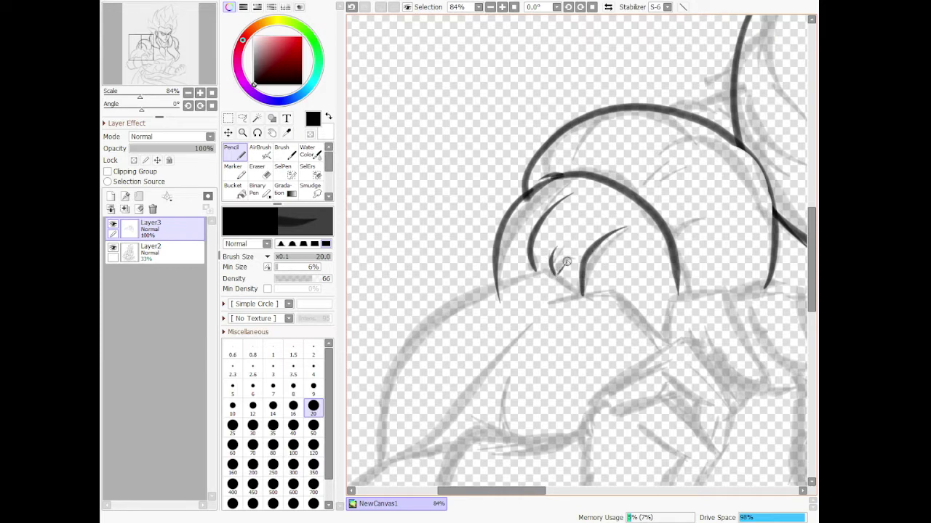
- Draw the near upper arm's top contour, long inner muscle line and outer curve down to the elbow
mouse_move(498, 284)
mouse_down()
mouse_move(558, 270)
mouse_move(583, 296)
mouse_move(585, 284)
mouse_move(578, 297)
mouse_move(602, 296)
mouse_move(555, 305)
mouse_move(601, 292)
mouse_move(638, 304)
mouse_move(673, 349)
mouse_up()
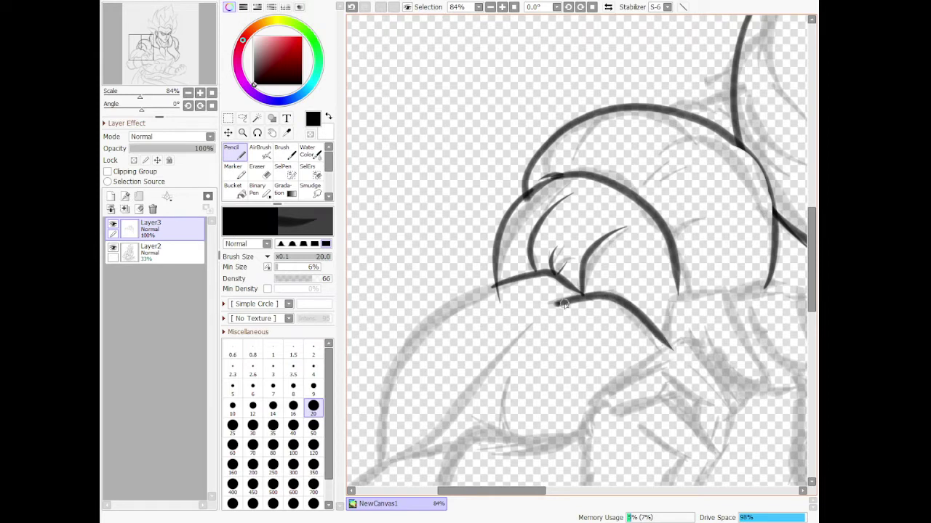
drag(560, 302, 529, 327)
drag(405, 456, 525, 336)
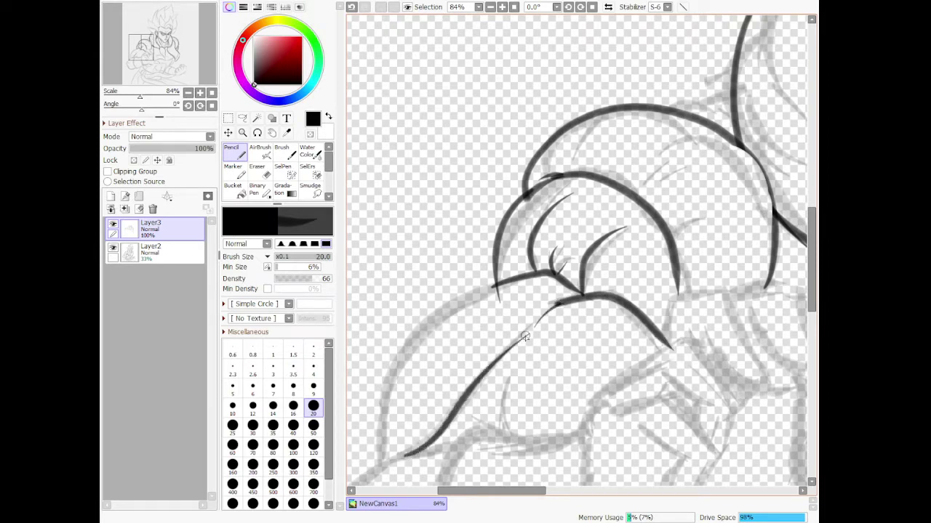
mouse_move(505, 283)
mouse_down()
mouse_move(442, 302)
mouse_move(368, 410)
mouse_move(381, 464)
mouse_up()
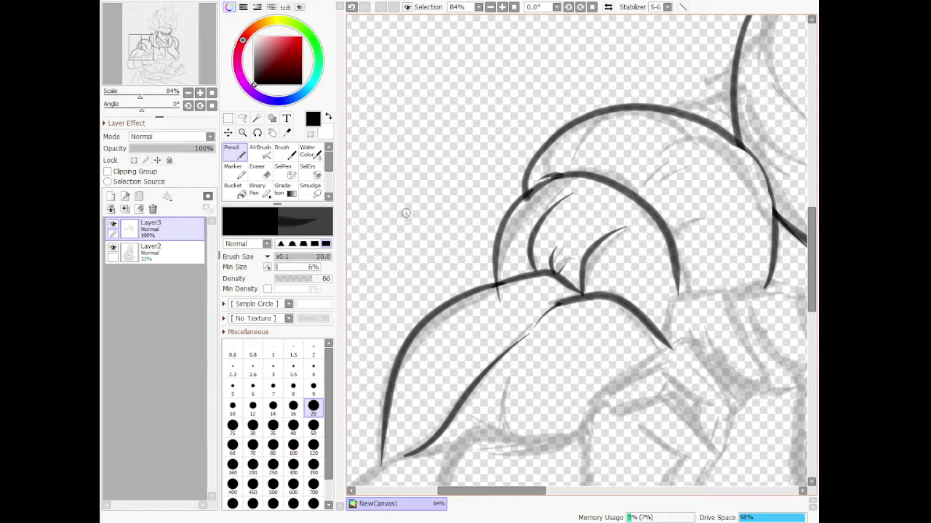
- Erase the shoulder line overshooting into the upper arm and add a short curved crease near the inner elbow
click(257, 170)
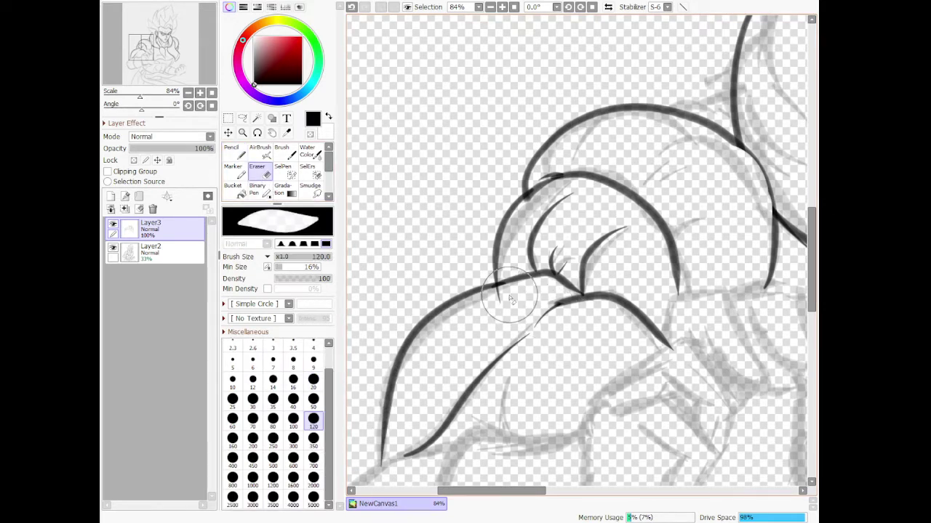
key(n)
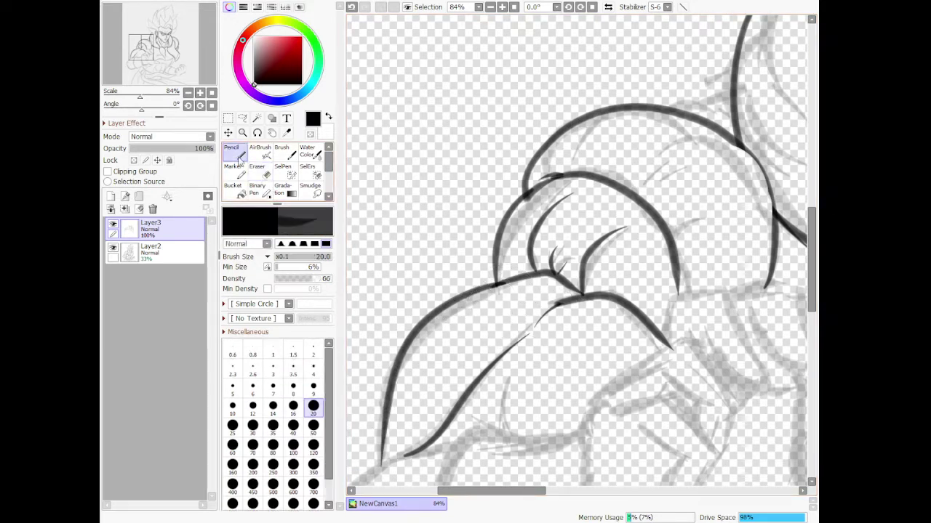
drag(505, 431, 510, 385)
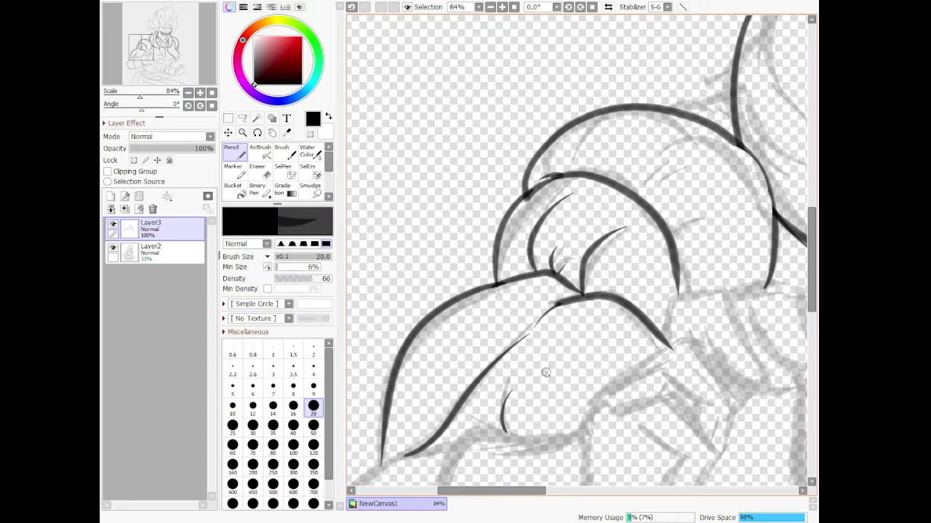
- Draw the near hand's foremost curled finger down to its tip, with the crease lines inside the palm
scroll(545, 373, down, 10)
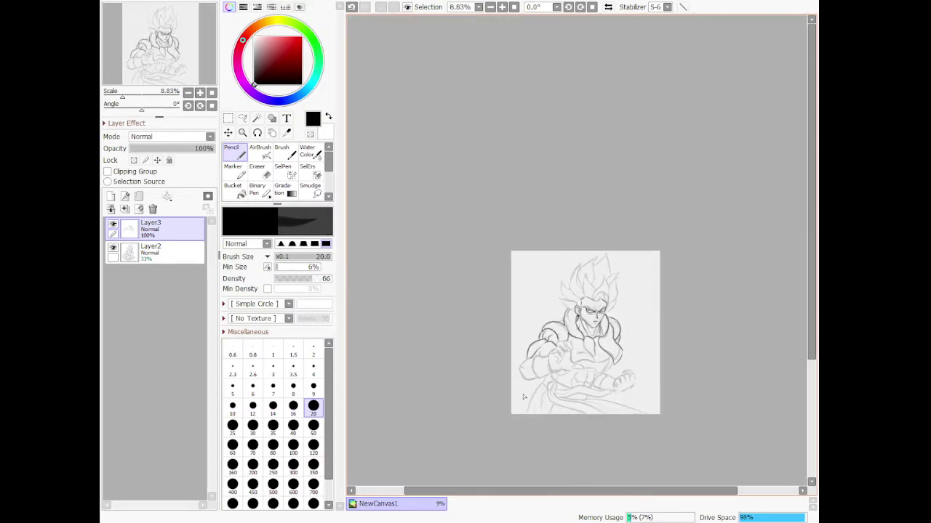
scroll(522, 336, up, 3)
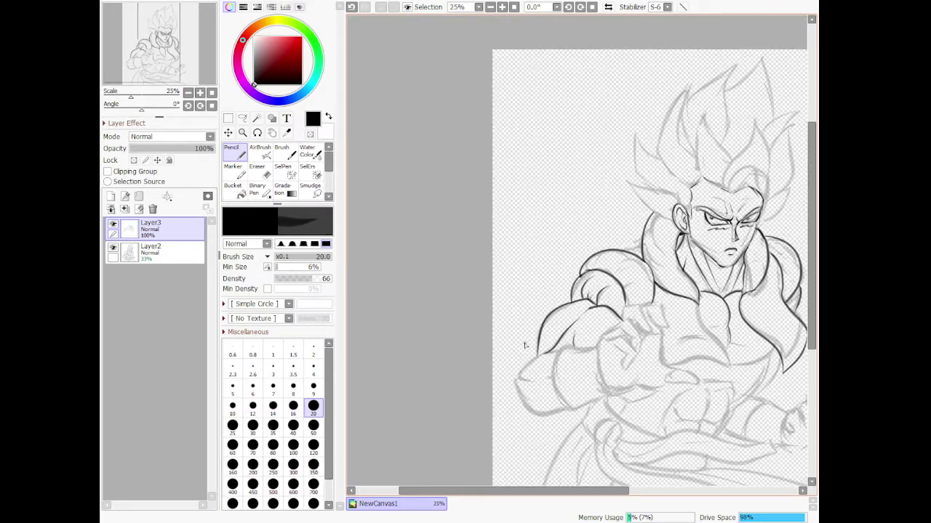
scroll(571, 362, up, 3)
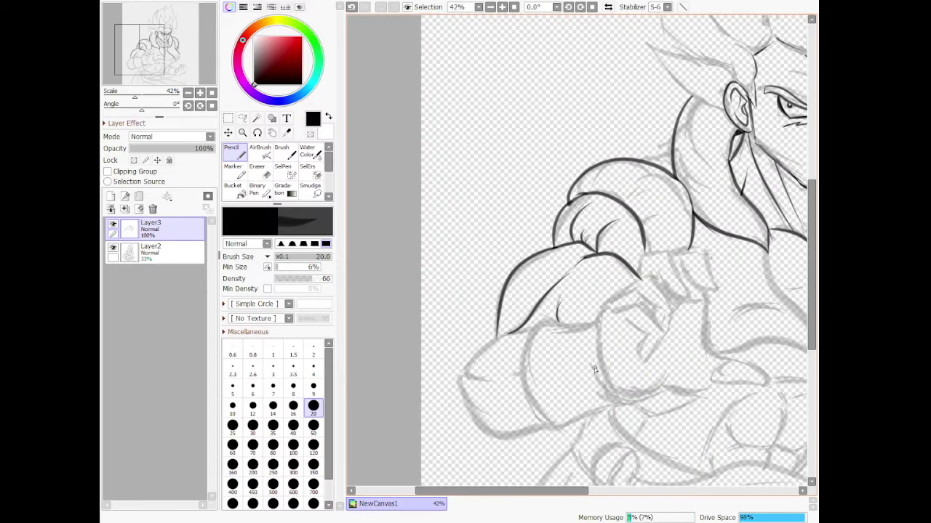
scroll(594, 370, up, 4)
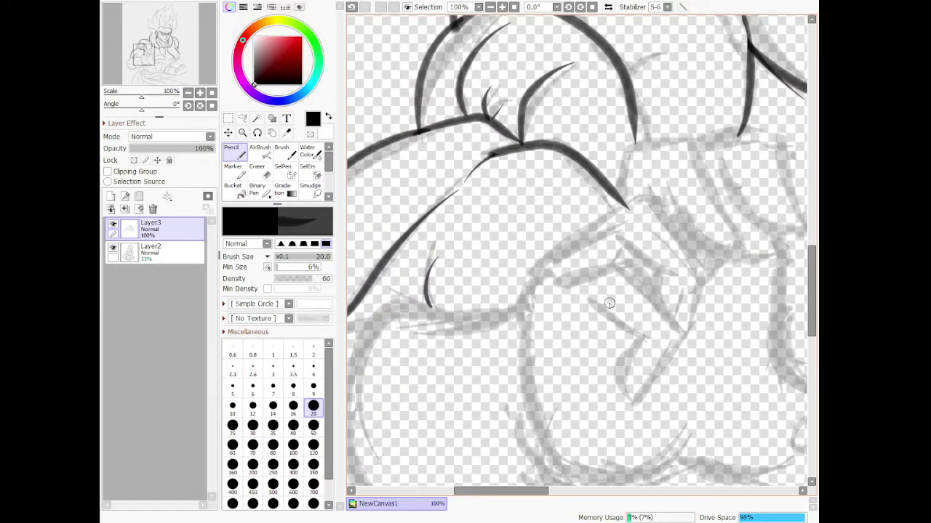
mouse_move(607, 300)
mouse_down()
mouse_move(645, 340)
mouse_move(623, 338)
mouse_move(640, 342)
mouse_move(626, 398)
mouse_move(638, 402)
mouse_move(687, 331)
mouse_move(645, 257)
mouse_up()
mouse_move(661, 290)
mouse_down()
mouse_move(643, 260)
mouse_move(547, 286)
mouse_up()
mouse_move(603, 248)
mouse_down()
mouse_move(644, 243)
mouse_move(661, 283)
mouse_up()
mouse_move(560, 303)
mouse_down()
mouse_move(592, 321)
mouse_move(556, 315)
mouse_up()
mouse_move(602, 292)
mouse_down()
mouse_move(649, 341)
mouse_move(619, 361)
mouse_move(618, 375)
mouse_up()
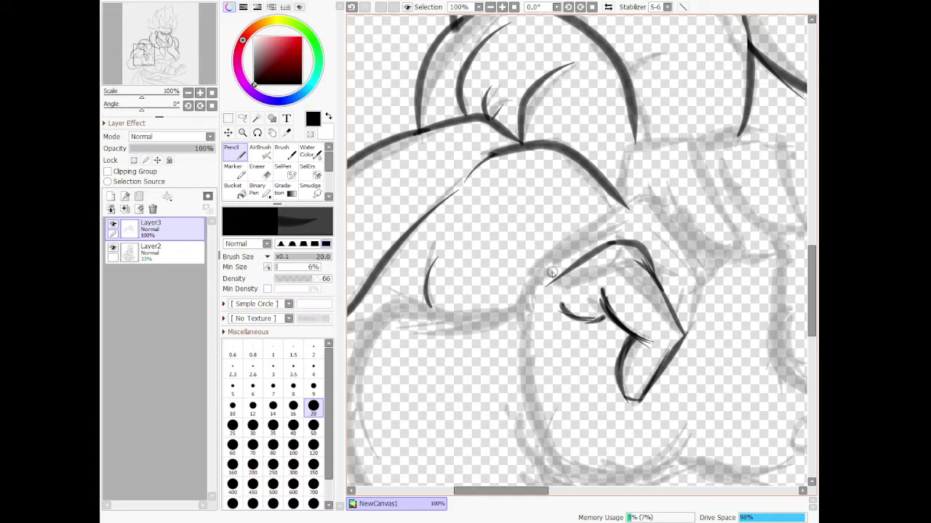
- Draw the second curled finger behind the first and the start of the hand's outer edge, redoing the finger's tip
mouse_move(553, 259)
mouse_down()
mouse_move(521, 284)
mouse_move(525, 335)
mouse_up()
mouse_move(561, 259)
mouse_down()
mouse_move(587, 219)
mouse_move(615, 207)
mouse_up()
mouse_move(579, 233)
mouse_down()
mouse_move(612, 210)
mouse_move(603, 217)
mouse_move(702, 279)
mouse_move(677, 327)
mouse_up()
drag(624, 241, 622, 230)
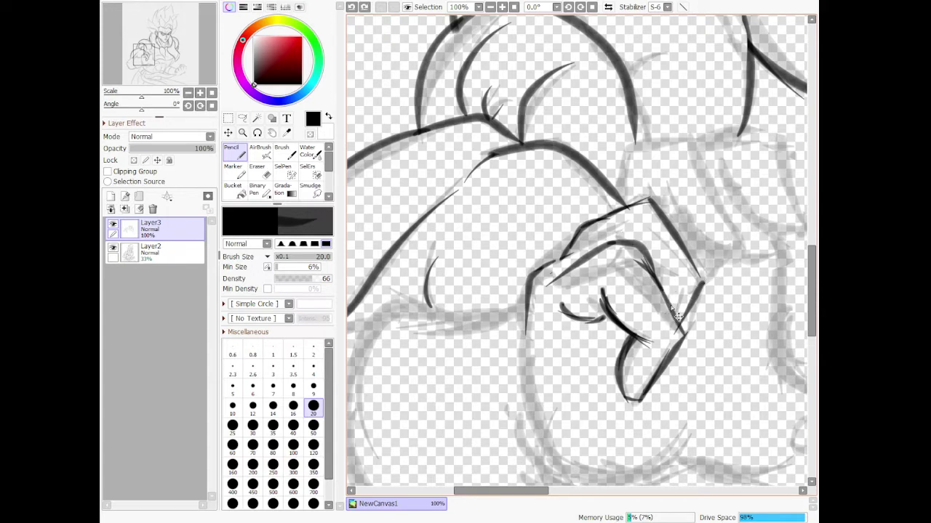
key(ctrl+z)
drag(665, 314, 699, 281)
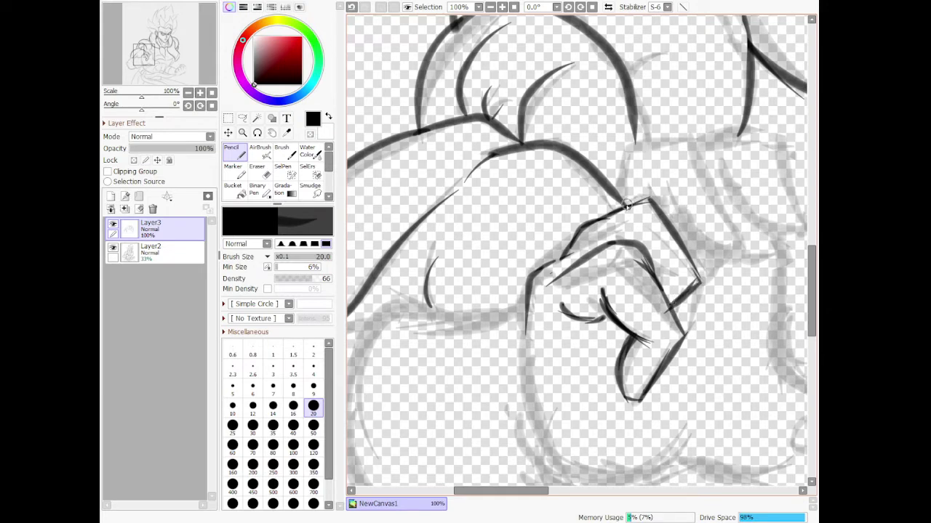
- Draw the third curled finger up against the shoulder pad and erase its stray and overly thick strokes
mouse_move(625, 207)
mouse_down()
mouse_move(625, 146)
mouse_move(690, 139)
mouse_up()
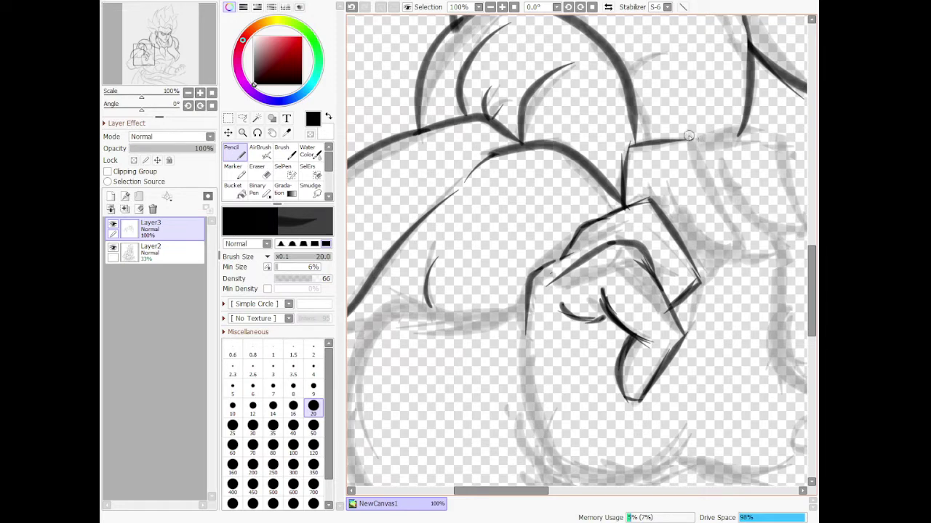
mouse_move(650, 141)
mouse_down()
mouse_move(727, 181)
mouse_move(723, 174)
mouse_move(715, 249)
mouse_up()
mouse_move(720, 197)
mouse_down()
mouse_move(721, 262)
mouse_move(691, 264)
mouse_up()
drag(673, 216, 682, 256)
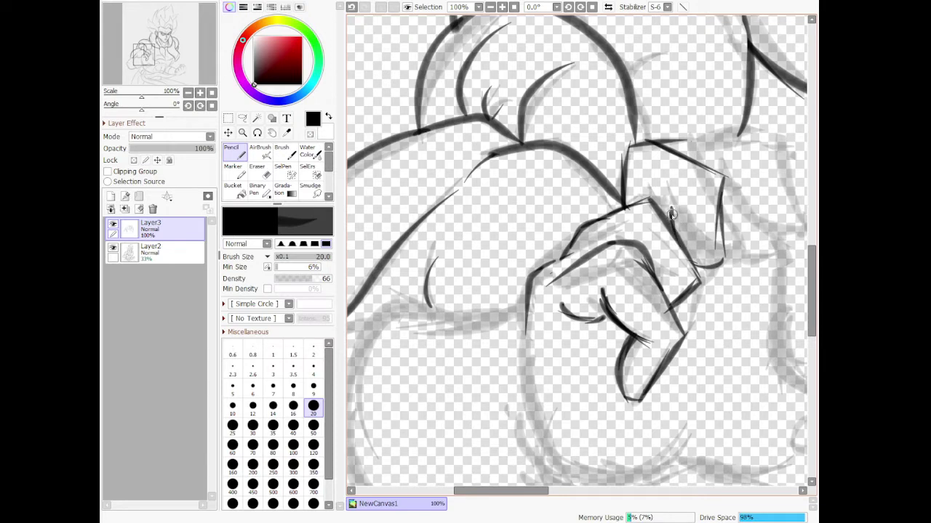
mouse_move(643, 186)
mouse_down()
mouse_move(674, 208)
mouse_move(670, 199)
mouse_move(671, 216)
mouse_up()
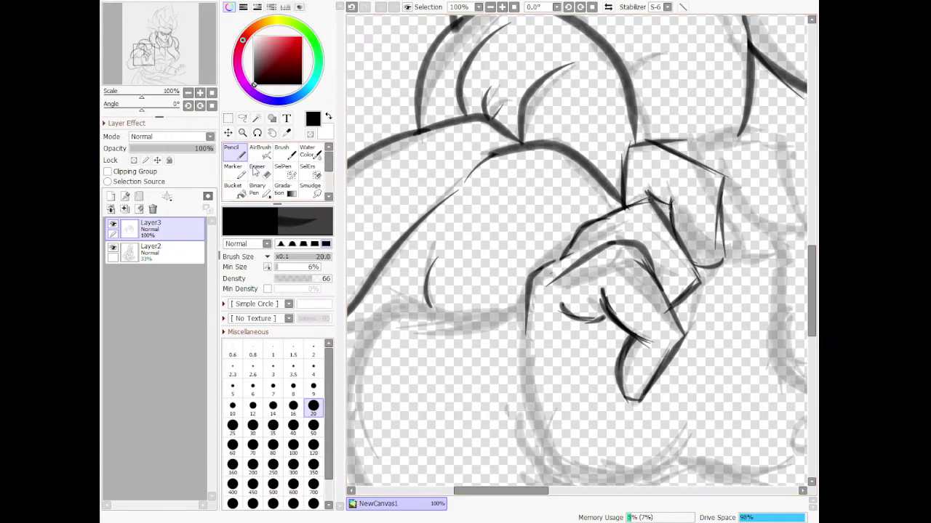
key(e)
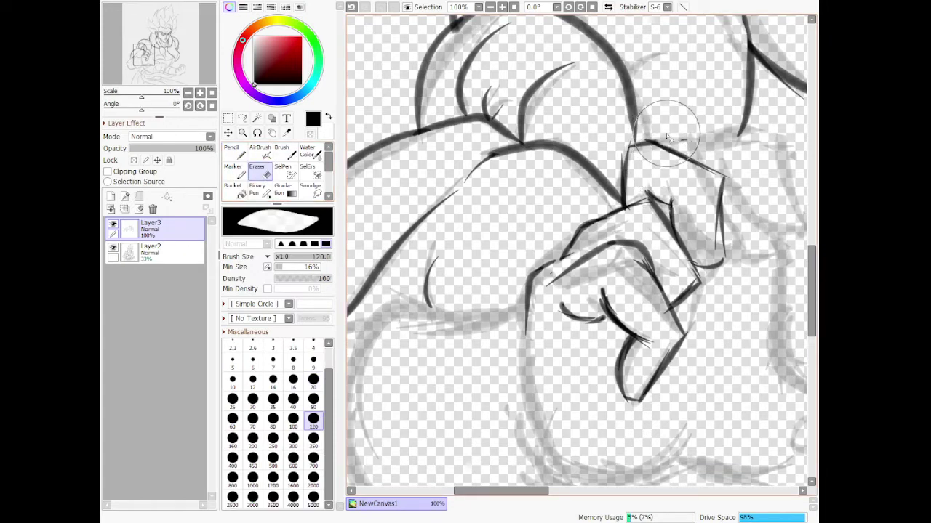
drag(715, 229, 720, 194)
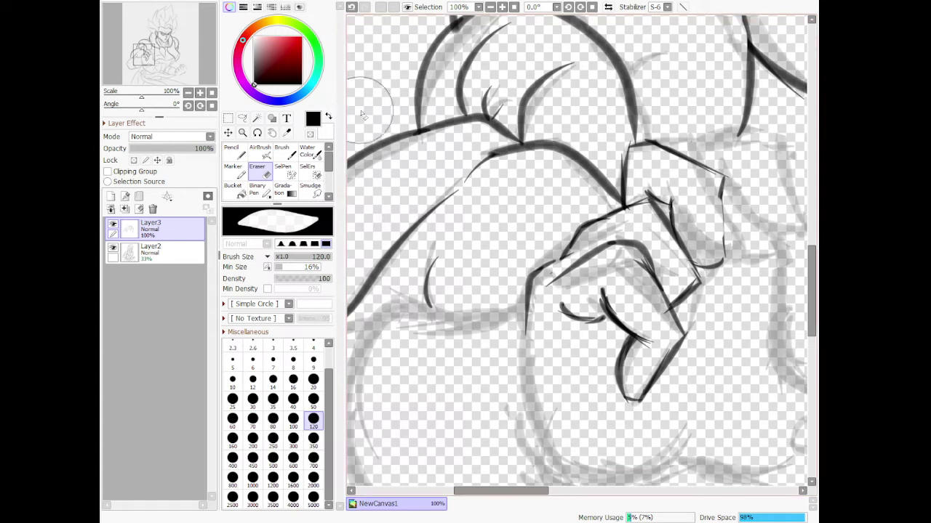
click(233, 151)
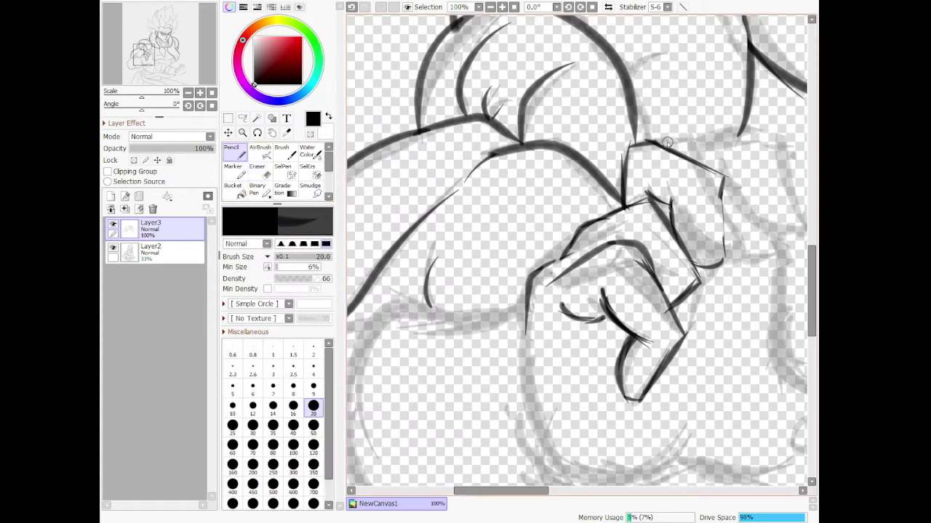
mouse_move(666, 141)
mouse_down()
mouse_move(729, 126)
mouse_move(659, 146)
mouse_move(737, 126)
mouse_move(758, 159)
mouse_move(762, 244)
mouse_up()
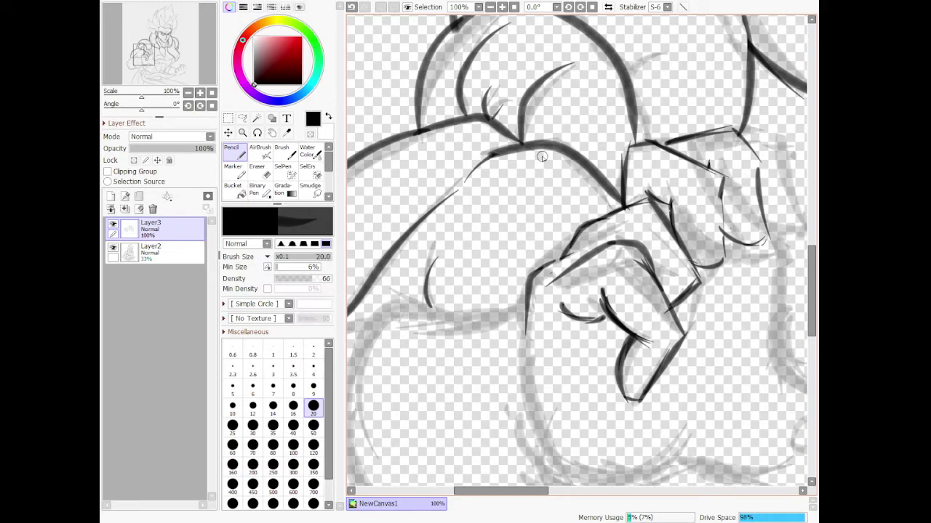
scroll(541, 157, down, 4)
scroll(593, 183, up, 1)
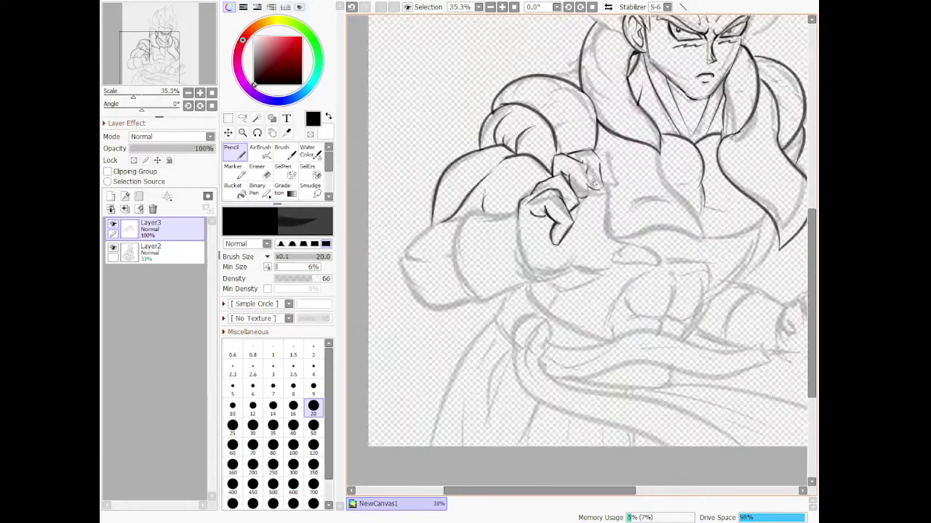
scroll(593, 183, up, 3)
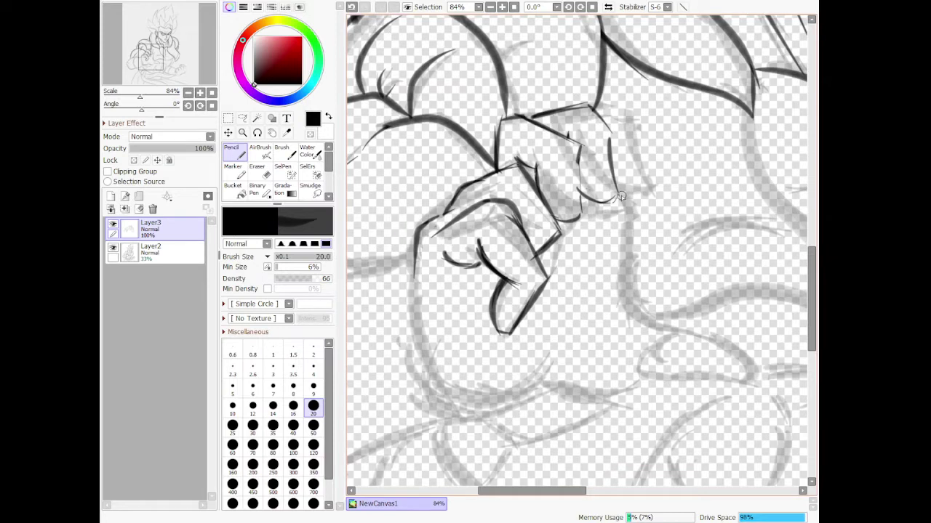
key(ctrl+z)
key(ctrl+z)
key(ctrl+z)
key(ctrl+z)
key(ctrl+z)
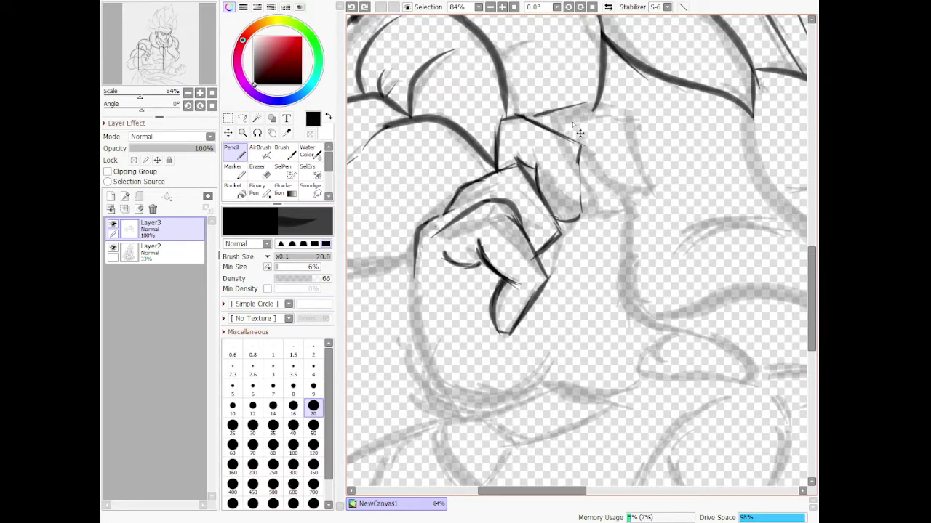
key(ctrl+z)
drag(556, 132, 632, 114)
key(ctrl+z)
- Draw the near hand's last curled finger with a rounded tip and the short finger edge tucked beside the third finger
mouse_move(555, 130)
mouse_down()
mouse_move(628, 111)
mouse_move(656, 169)
mouse_up()
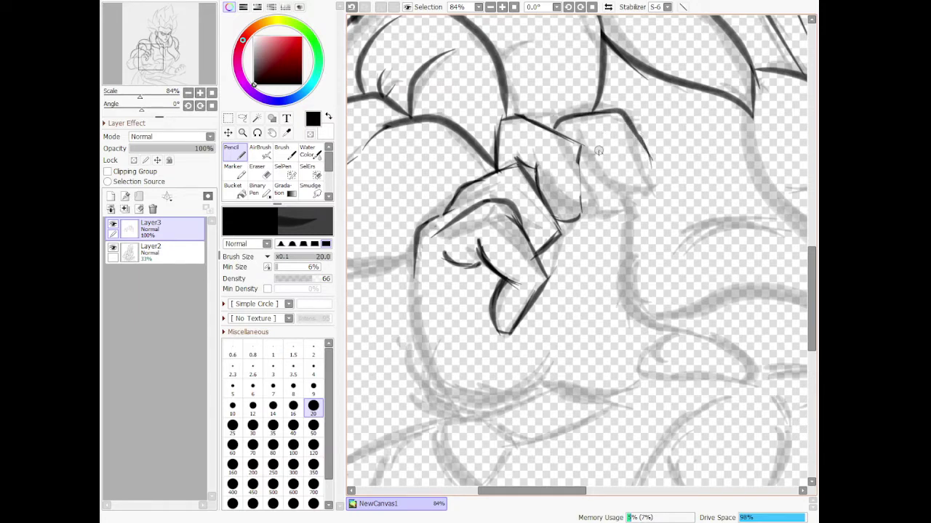
drag(595, 150, 591, 168)
drag(640, 196, 648, 191)
key(ctrl+z)
mouse_move(593, 162)
mouse_down()
mouse_move(608, 193)
mouse_move(658, 200)
mouse_move(656, 177)
mouse_up()
drag(639, 140, 657, 189)
mouse_move(589, 149)
mouse_down()
mouse_move(608, 196)
mouse_move(581, 219)
mouse_move(610, 212)
mouse_move(604, 218)
mouse_move(630, 187)
mouse_up()
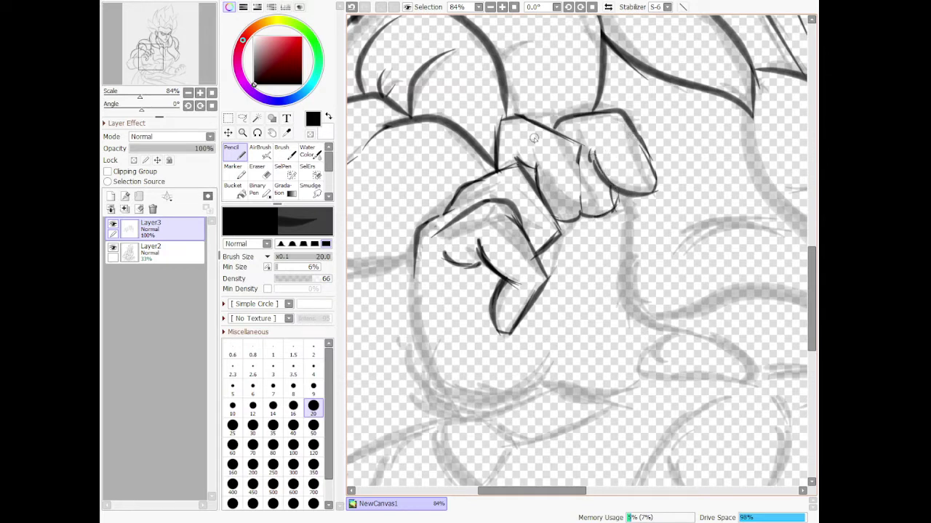
- Draw the near palm's outer edge and rounded heel, with a diagonal crease line below the curled fingers
key(e)
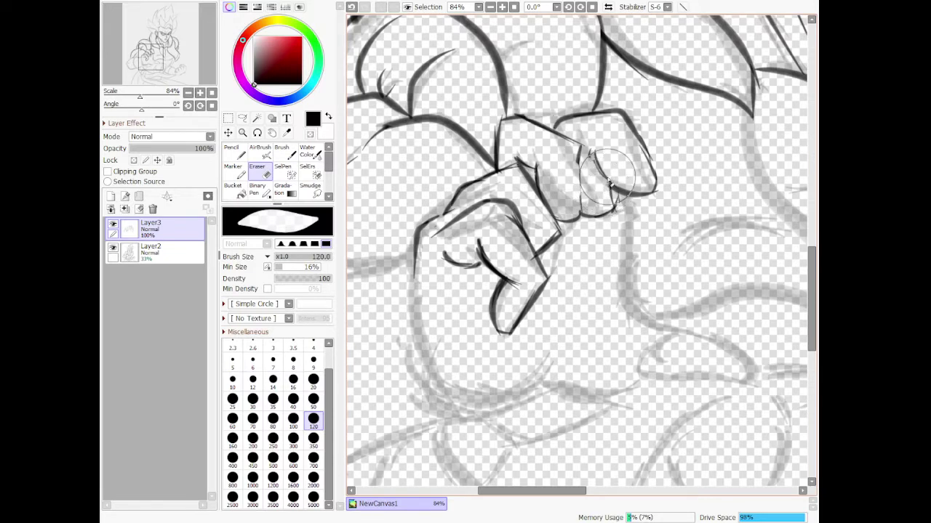
click(233, 154)
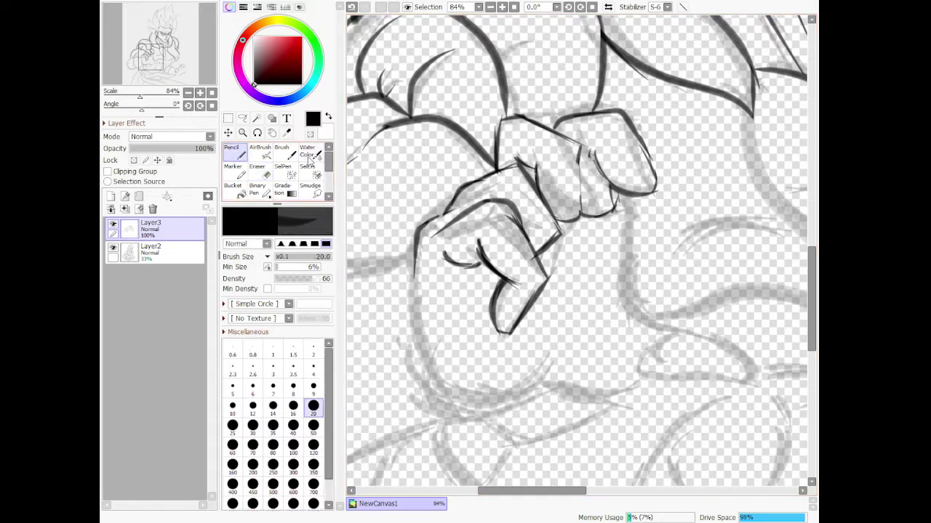
mouse_move(413, 272)
mouse_down()
mouse_move(427, 380)
mouse_move(478, 394)
mouse_up()
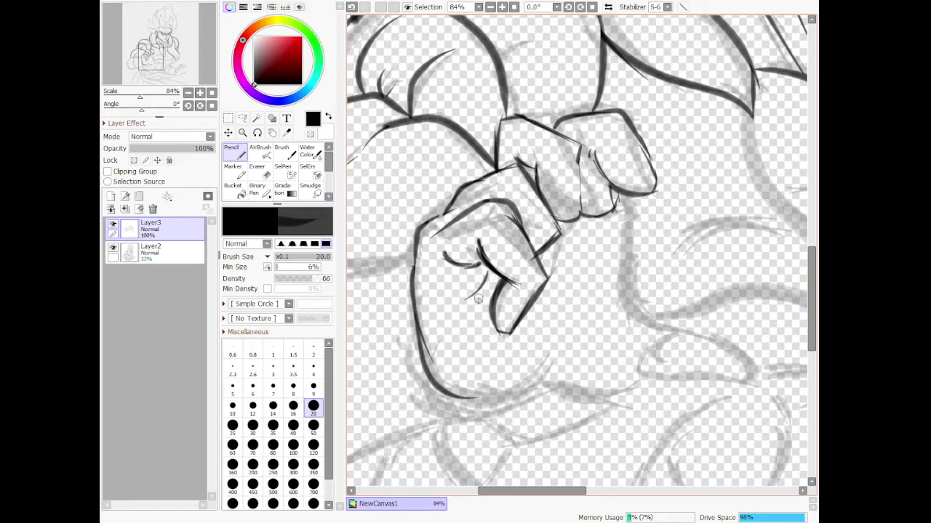
drag(485, 274, 450, 312)
mouse_move(440, 385)
mouse_down()
mouse_move(509, 399)
mouse_move(575, 354)
mouse_up()
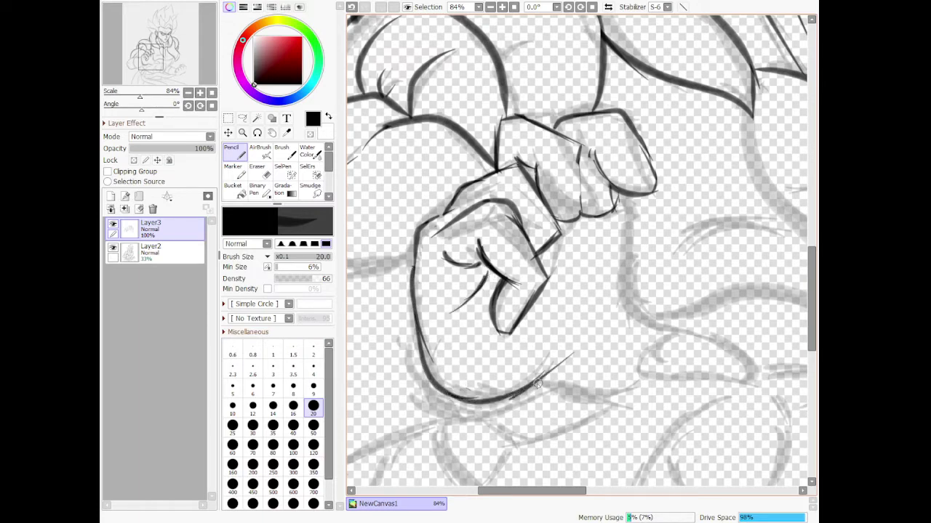
- Draw the extended thumb with its nail curve, the hand's inner edge and short palm creases, erasing the overshoot at the thumb tip
mouse_move(563, 295)
mouse_down()
mouse_move(561, 333)
mouse_move(554, 320)
mouse_up()
mouse_move(629, 203)
mouse_down()
mouse_move(624, 295)
mouse_move(626, 261)
mouse_move(624, 294)
mouse_move(659, 327)
mouse_up()
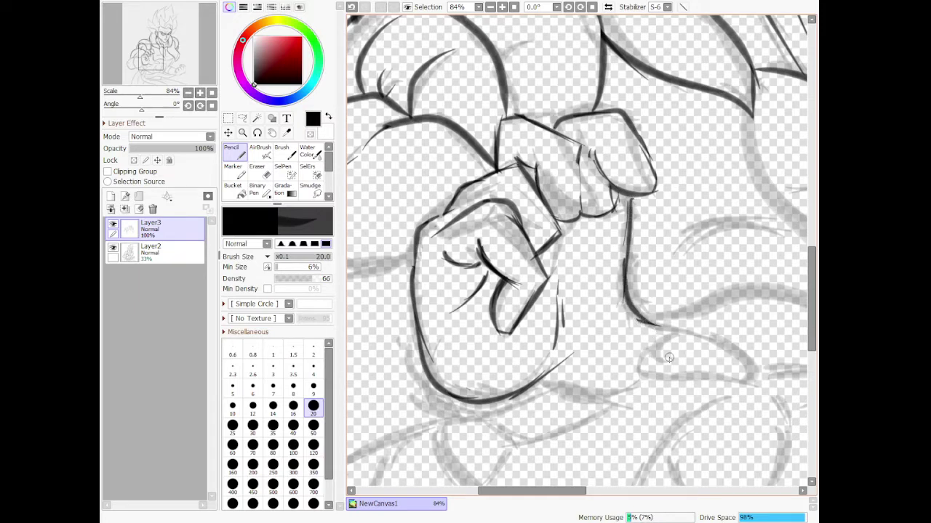
mouse_move(644, 373)
mouse_down()
mouse_move(659, 348)
mouse_move(644, 372)
mouse_up()
mouse_move(553, 379)
mouse_down()
mouse_move(617, 392)
mouse_move(655, 378)
mouse_move(641, 383)
mouse_move(755, 390)
mouse_move(741, 357)
mouse_move(658, 336)
mouse_up()
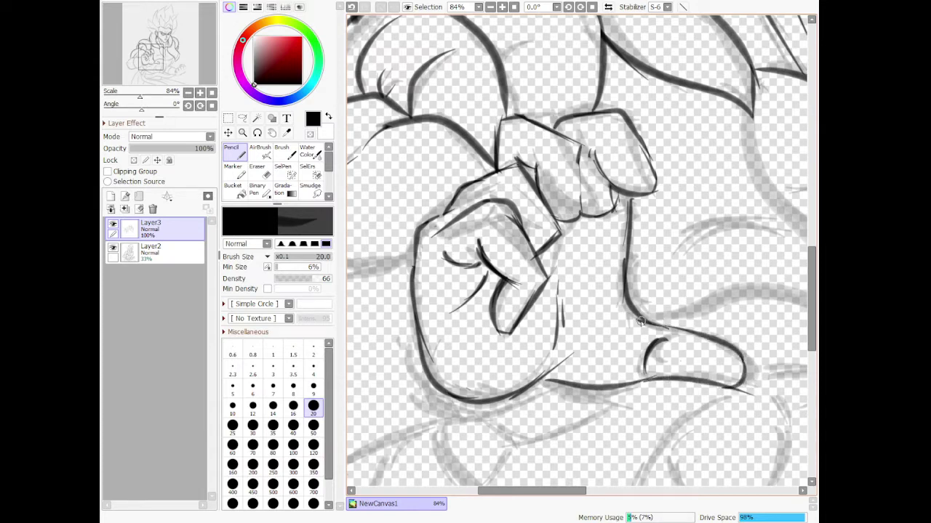
click(256, 169)
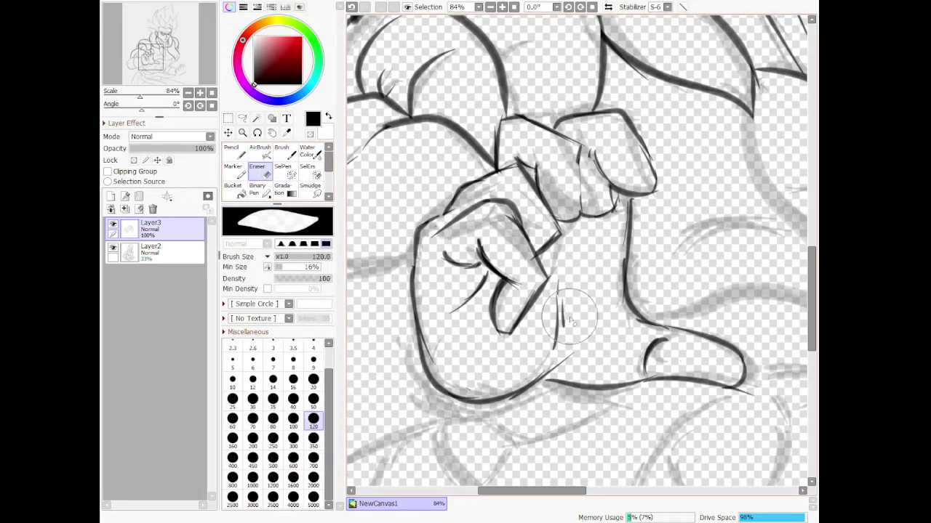
click(757, 396)
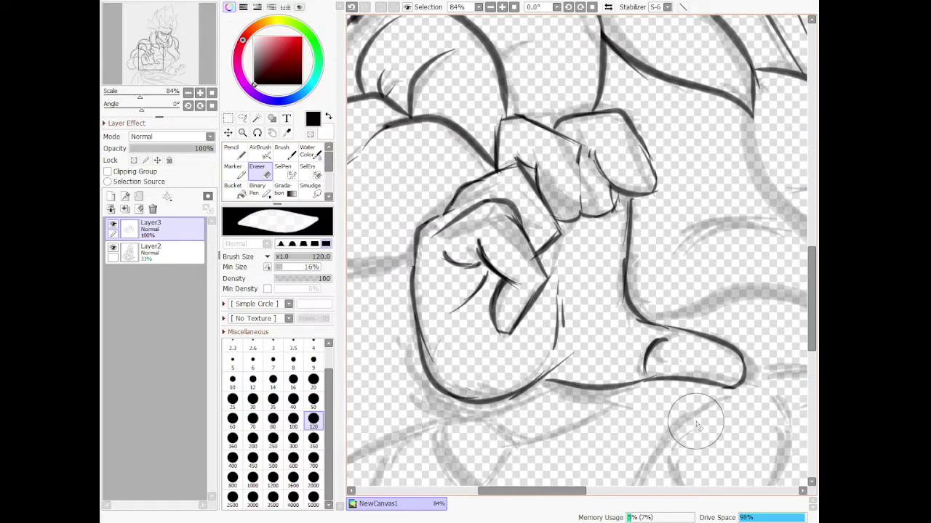
- Draw the near arm's elbow outline with its short fold line, from the upper arm around to the forearm's underside
scroll(576, 271, down, 6)
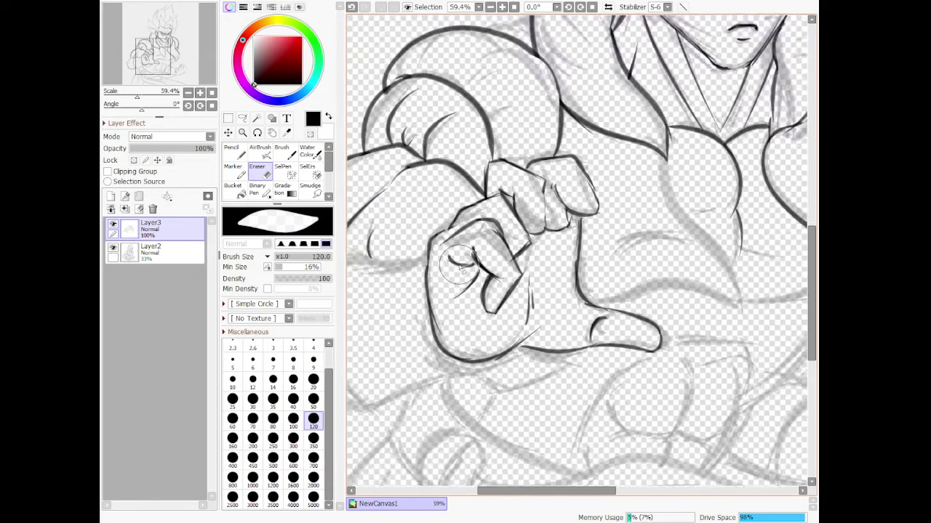
scroll(474, 174, down, 2)
scroll(435, 86, up, 3)
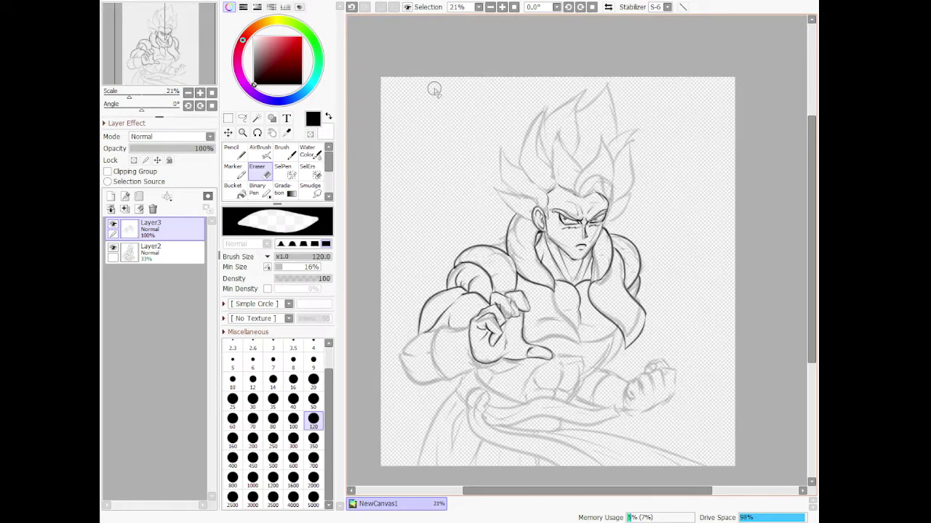
scroll(469, 181, down, 1)
scroll(471, 238, up, 1)
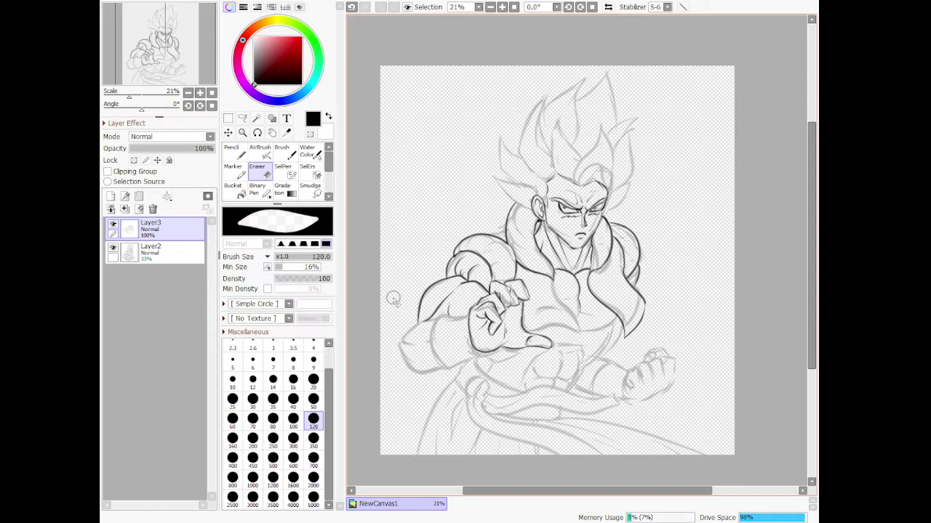
scroll(393, 300, up, 7)
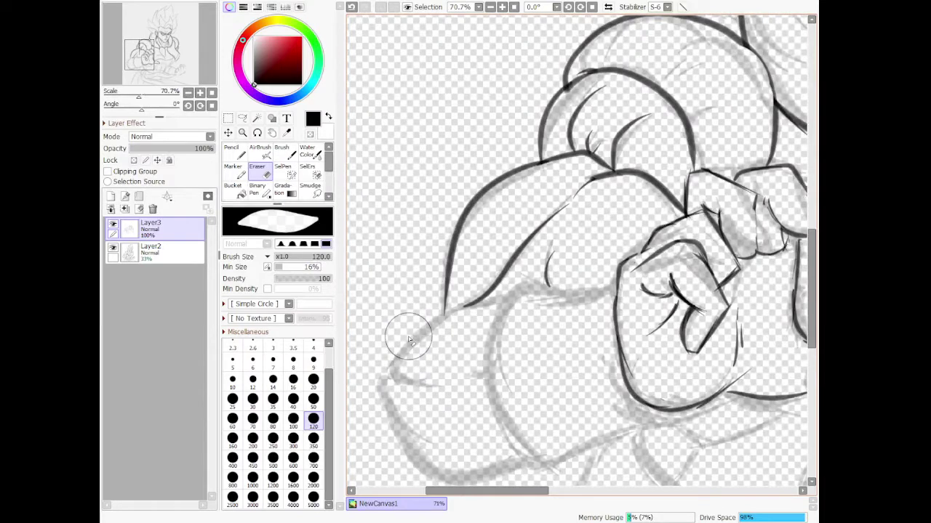
key(n)
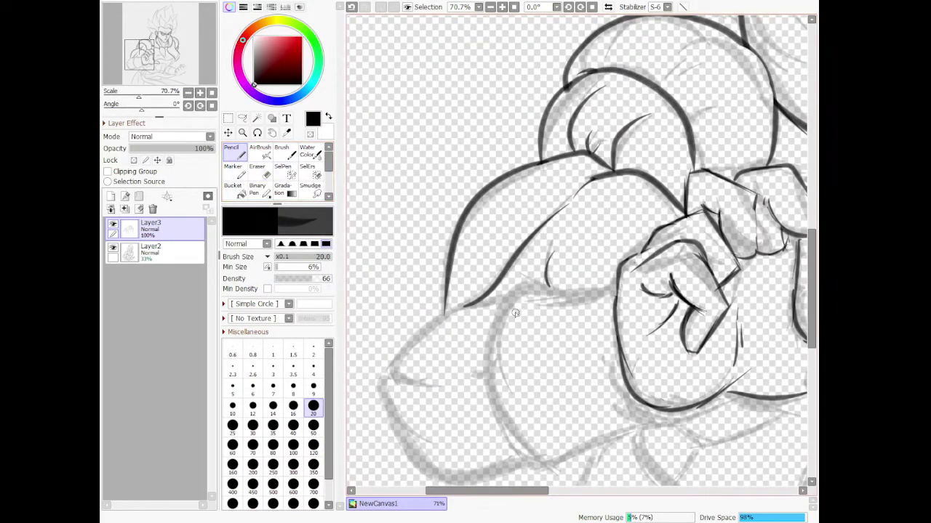
drag(500, 305, 448, 313)
mouse_move(390, 369)
mouse_down()
mouse_move(453, 385)
mouse_move(380, 397)
mouse_move(406, 448)
mouse_move(441, 472)
mouse_move(471, 480)
mouse_move(544, 456)
mouse_up()
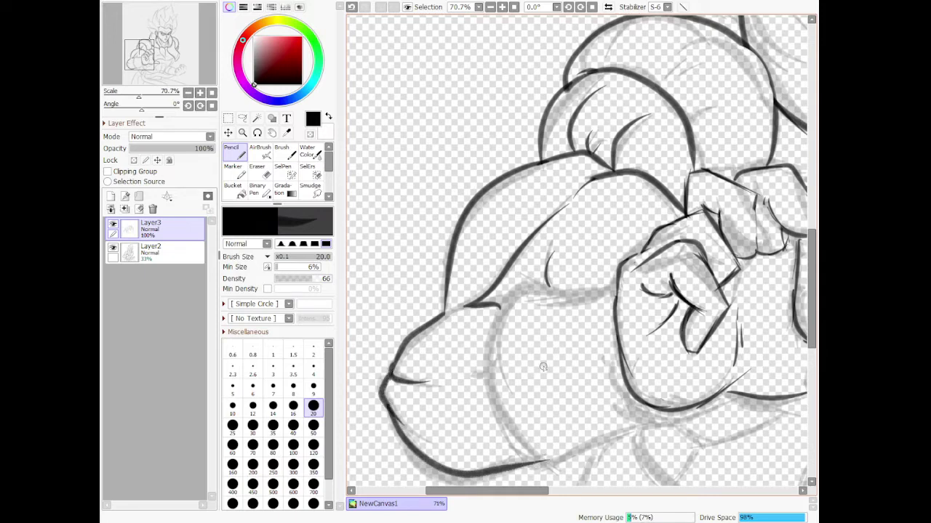
- Strengthen the line under the near elbow and erase its overshooting end
scroll(543, 367, down, 7)
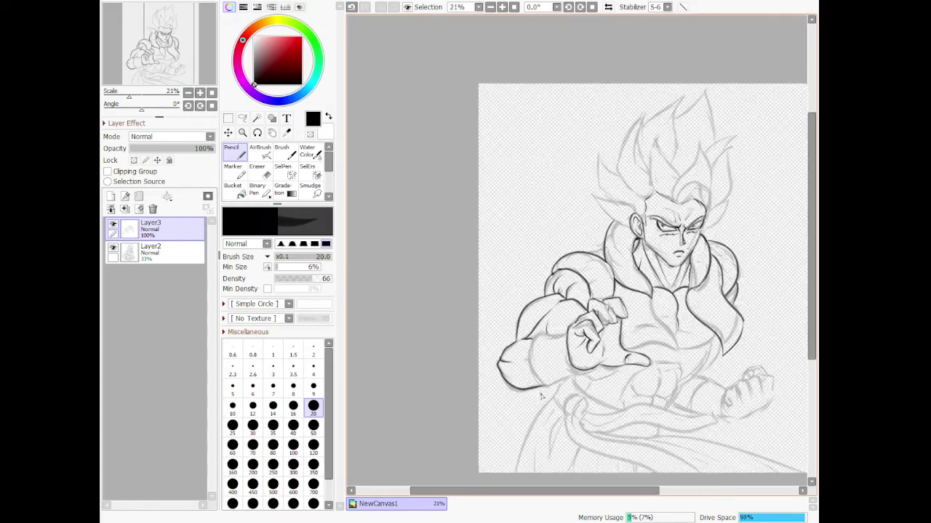
scroll(526, 407, up, 3)
scroll(527, 408, up, 1)
scroll(572, 334, up, 1)
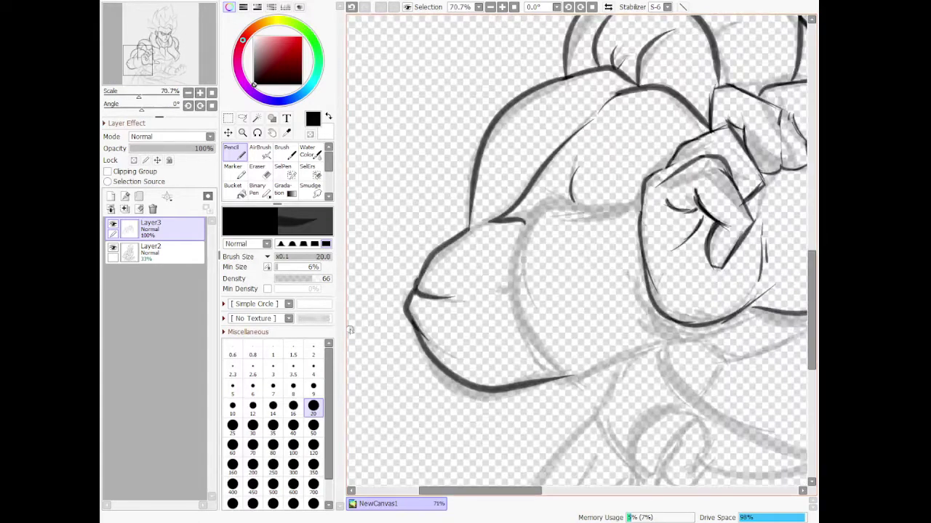
mouse_move(485, 386)
mouse_down()
mouse_move(564, 370)
mouse_move(536, 396)
mouse_up()
key(e)
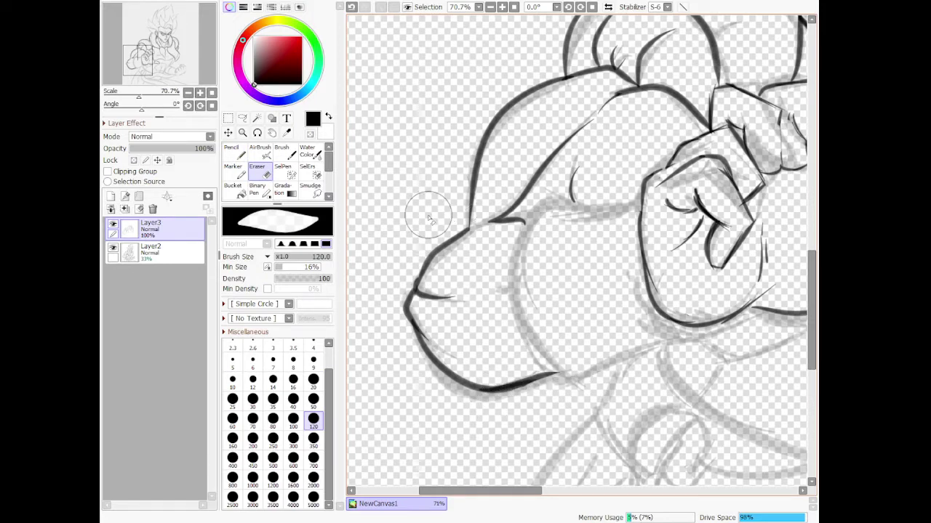
key(n)
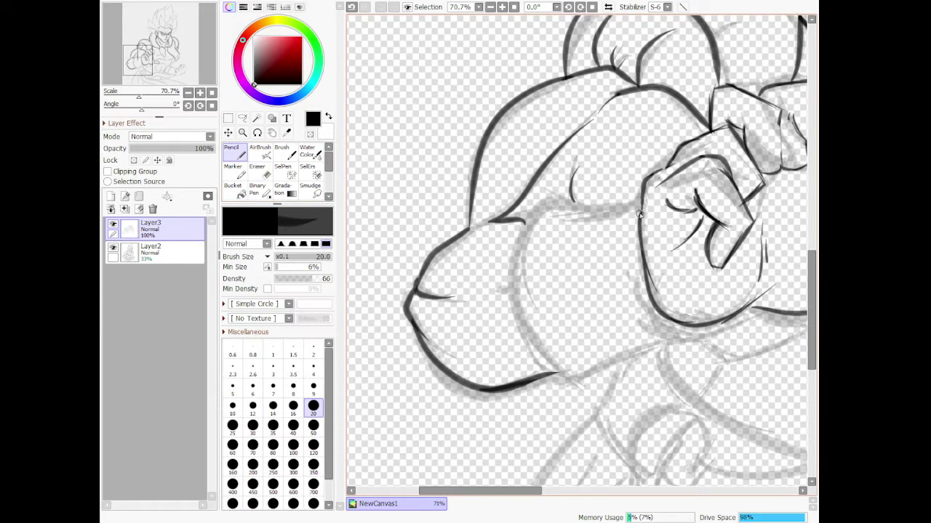
- Draw the wristband's front edge curving alongside the palm, redoing the first stroke closer to the hand
mouse_move(637, 207)
mouse_down()
mouse_move(625, 299)
mouse_move(672, 324)
mouse_move(666, 320)
mouse_up()
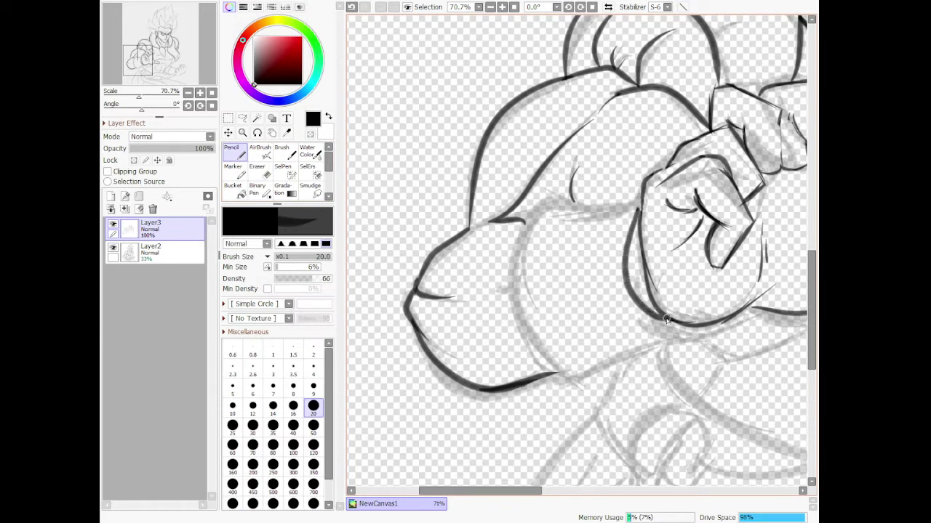
key(ctrl+z)
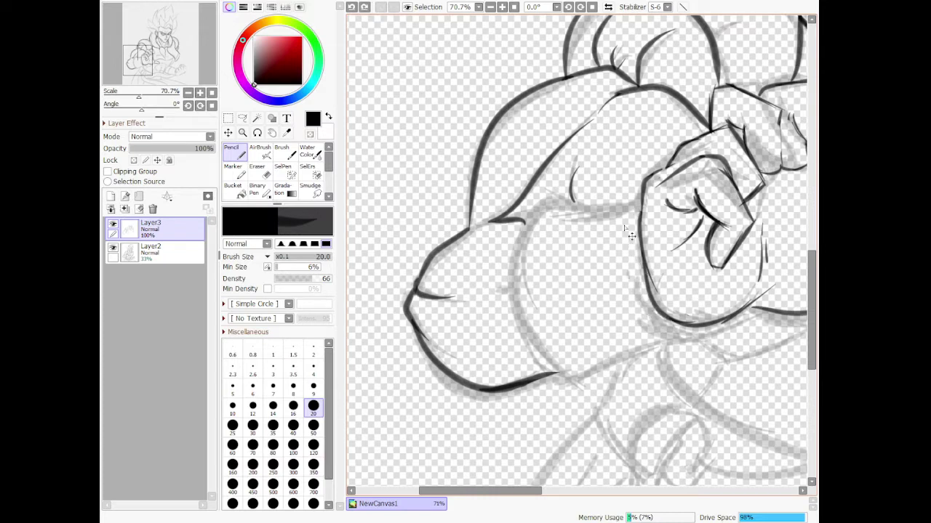
mouse_move(638, 212)
mouse_down()
mouse_move(631, 273)
mouse_move(665, 316)
mouse_up()
drag(640, 208, 635, 234)
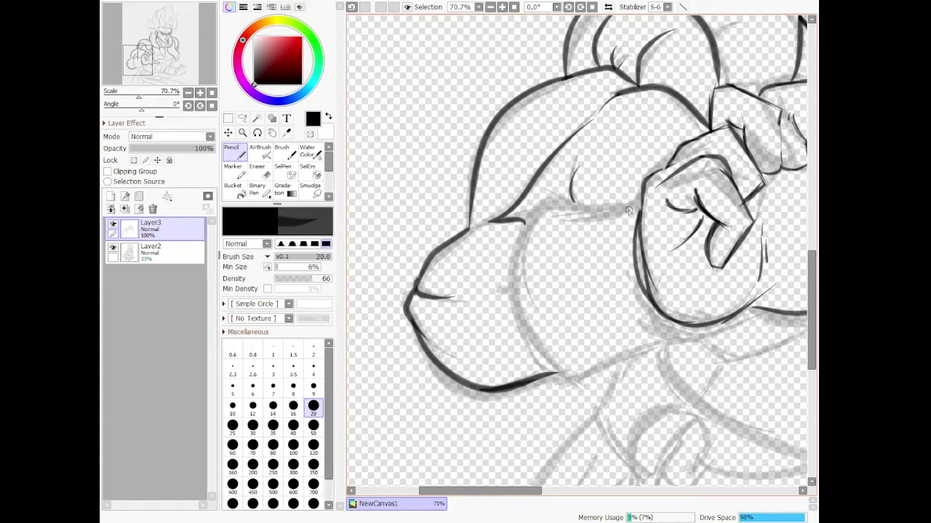
- Draw the wristband's upper edge, its curved rear edge and its underside up to the thumb base, redoing strokes that miss
mouse_move(640, 200)
mouse_down()
mouse_move(578, 236)
mouse_move(620, 208)
mouse_move(599, 214)
mouse_move(554, 204)
mouse_move(566, 208)
mouse_move(516, 233)
mouse_move(527, 339)
mouse_move(571, 384)
mouse_up()
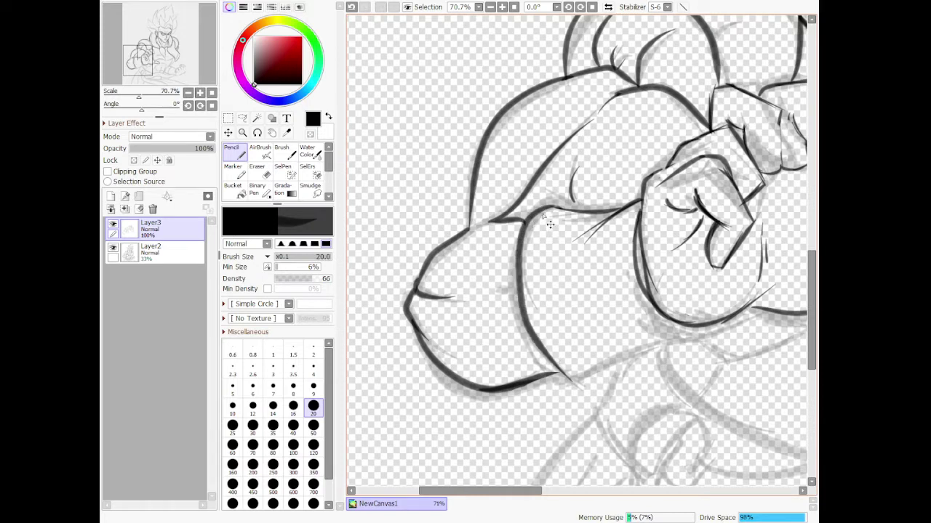
key(ctrl+z)
mouse_move(546, 207)
mouse_down()
mouse_move(500, 242)
mouse_move(516, 345)
mouse_move(558, 374)
mouse_up()
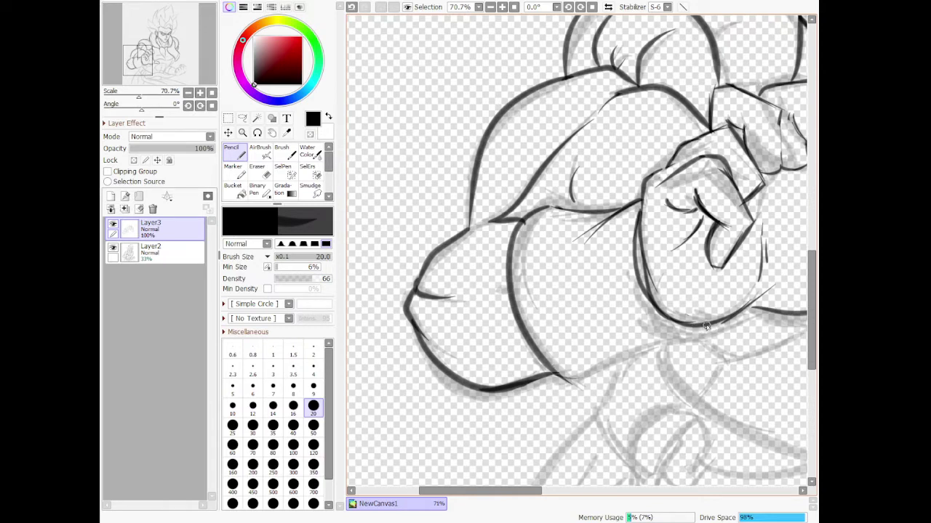
mouse_move(688, 347)
mouse_down()
mouse_move(727, 320)
mouse_move(741, 327)
mouse_move(732, 317)
mouse_move(744, 313)
mouse_move(668, 346)
mouse_move(624, 340)
mouse_up()
key(ctrl+z)
drag(565, 380, 656, 341)
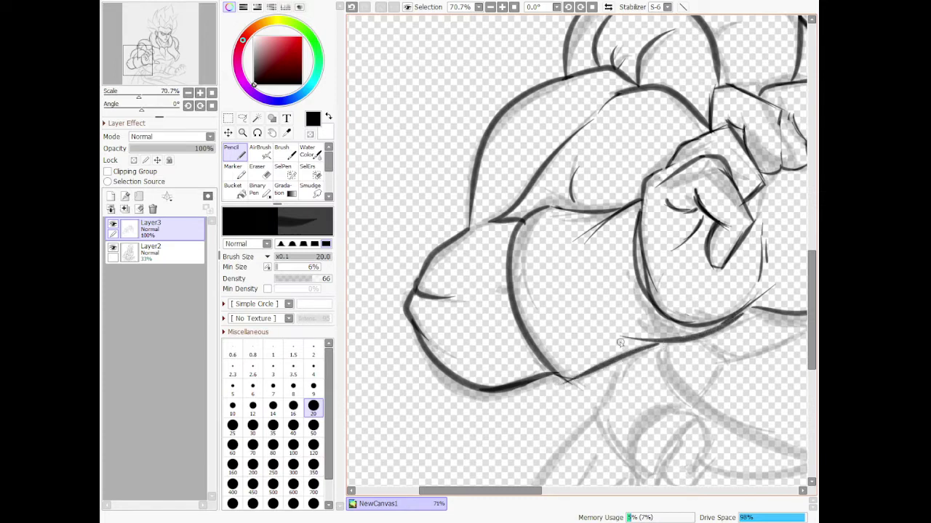
- Draw the near vest flap's wavy lower hem from the thumb and its inner edge down to the pointed tip
scroll(627, 321, down, 6)
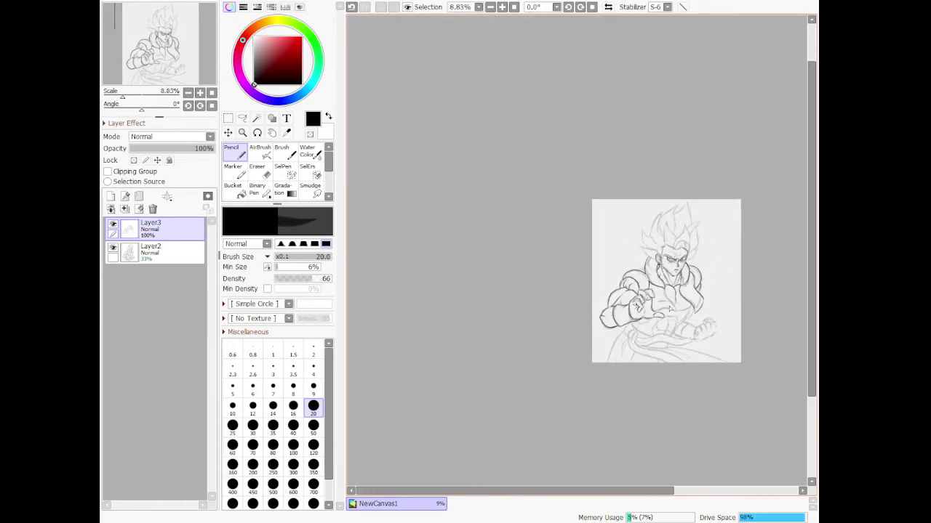
scroll(670, 311, up, 3)
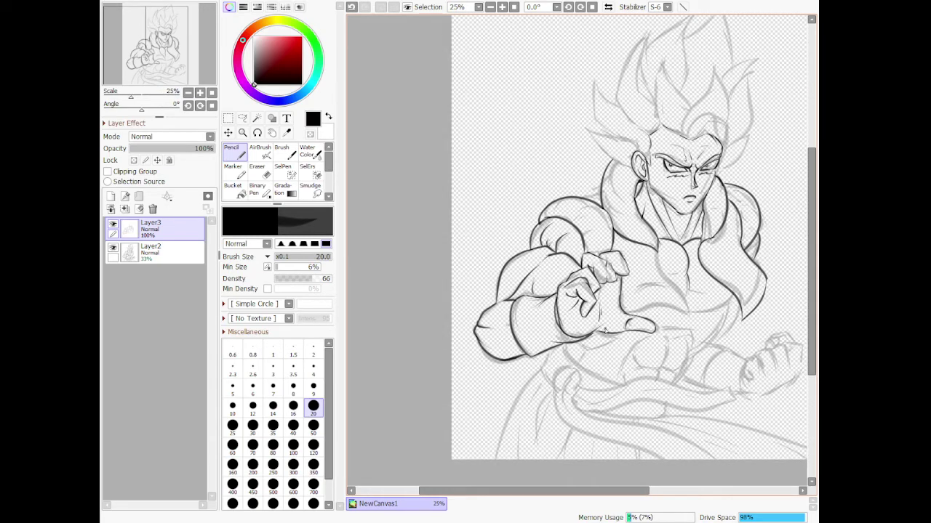
scroll(611, 333, up, 3)
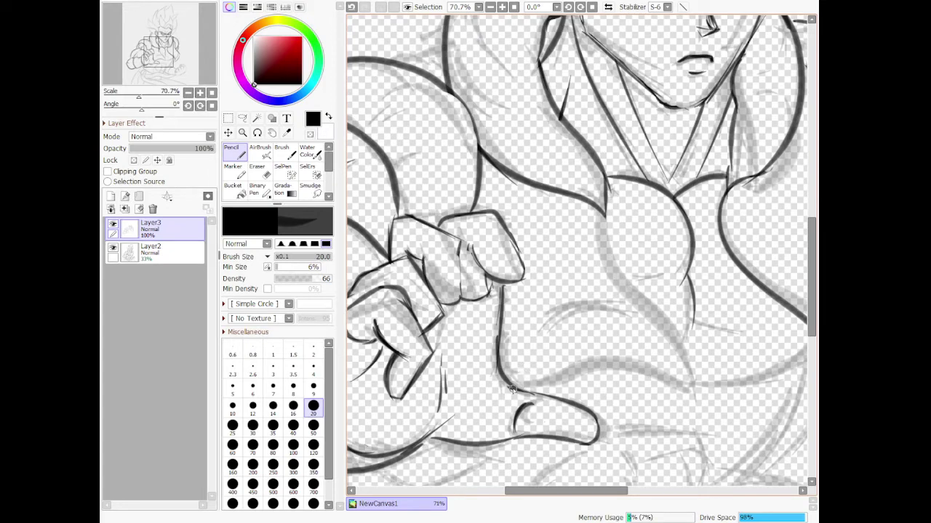
mouse_move(512, 390)
mouse_down()
mouse_move(547, 394)
mouse_move(585, 365)
mouse_move(658, 363)
mouse_move(709, 399)
mouse_up()
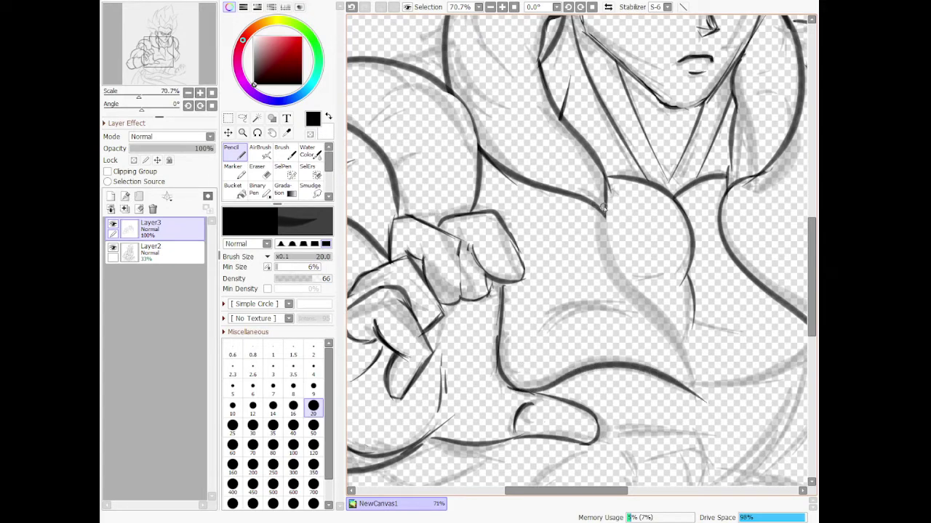
mouse_move(604, 208)
mouse_down()
mouse_move(649, 302)
mouse_move(688, 331)
mouse_move(709, 389)
mouse_up()
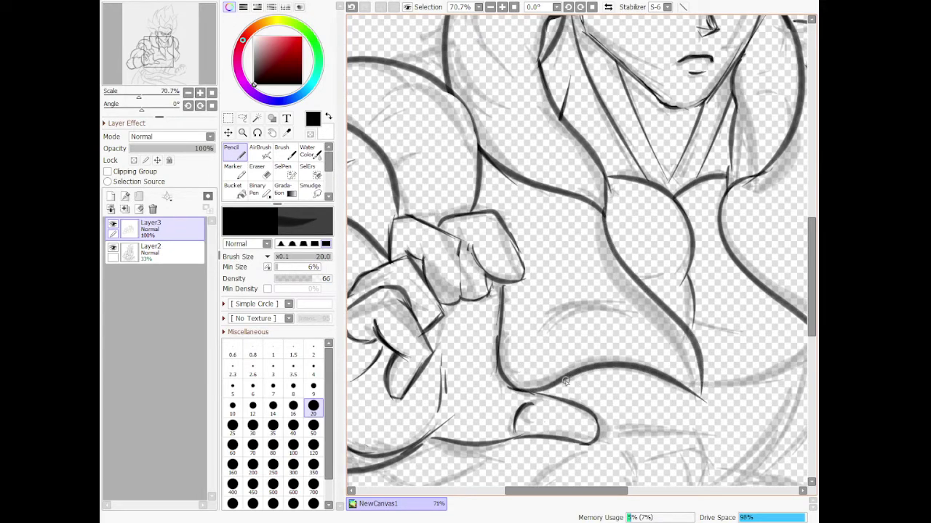
- Draw a thin curve beneath the near vest flap's hem, undoing the earlier attempts
mouse_move(562, 387)
mouse_down()
mouse_move(633, 399)
mouse_move(675, 389)
mouse_move(619, 392)
mouse_move(673, 383)
mouse_move(676, 394)
mouse_move(663, 381)
mouse_move(583, 401)
mouse_move(581, 377)
mouse_move(671, 389)
mouse_move(576, 405)
mouse_up()
key(ctrl+z)
key(ctrl+z)
key(ctrl+z)
key(ctrl+z)
drag(662, 377, 576, 397)
- Draw the lower chest curve between the two vest flaps, replacing the first stroke with one that ends at the far flap
mouse_move(700, 390)
mouse_down()
mouse_move(756, 392)
mouse_move(804, 334)
mouse_up()
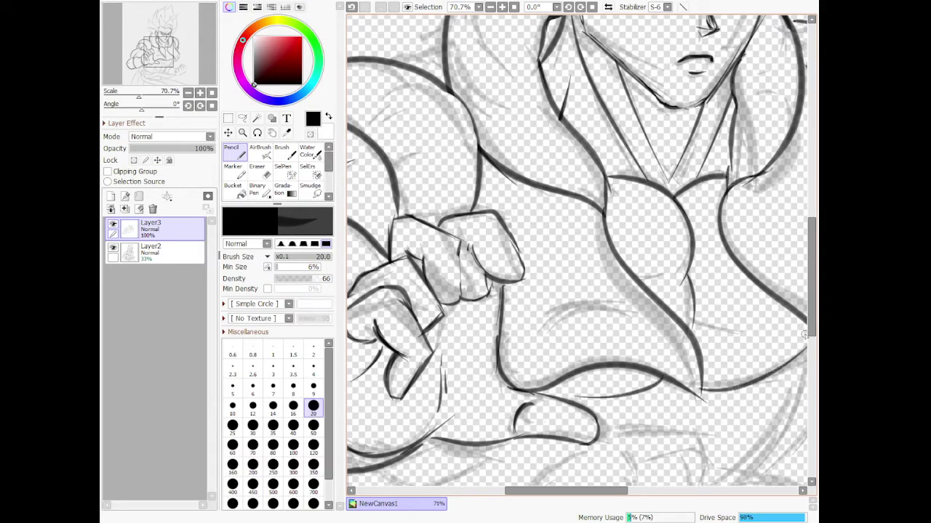
scroll(619, 343, down, 4)
scroll(640, 352, up, 4)
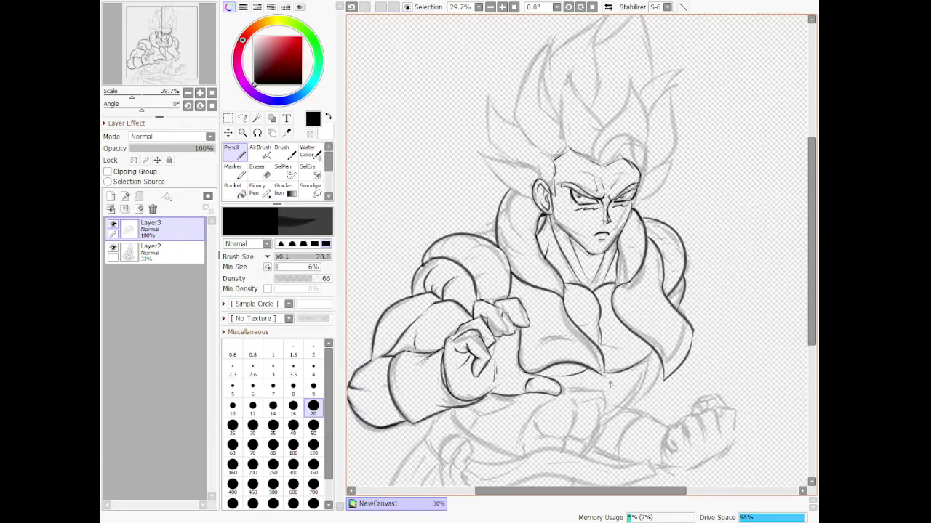
key(ctrl+z)
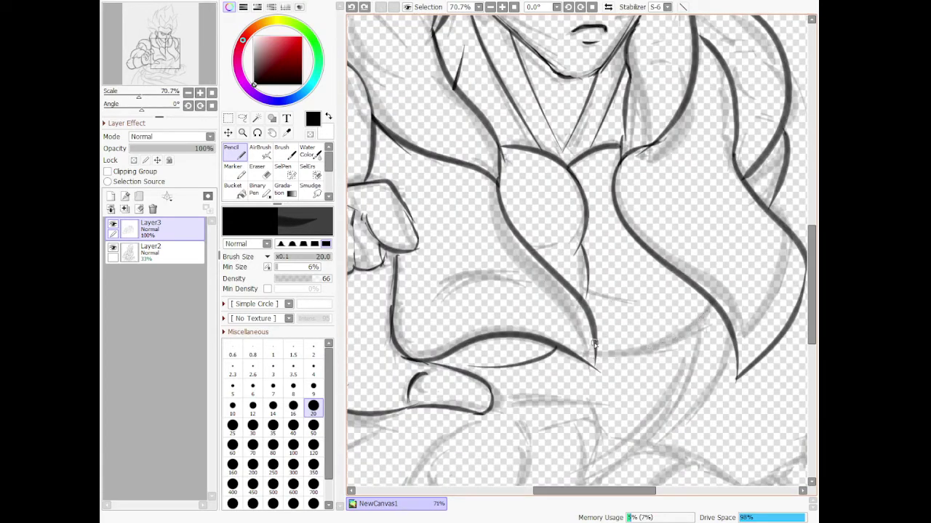
mouse_move(596, 348)
mouse_down()
mouse_move(631, 358)
mouse_move(691, 351)
mouse_move(712, 296)
mouse_up()
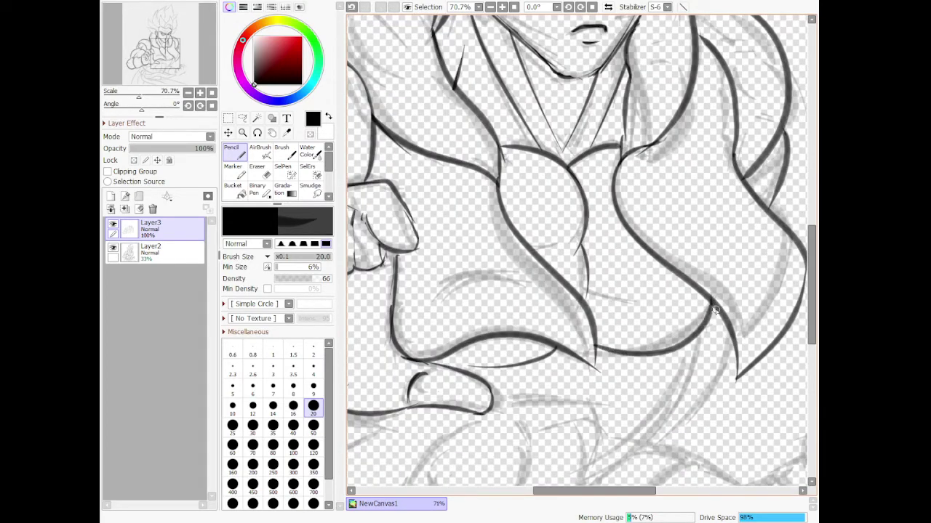
scroll(800, 179, down, 3)
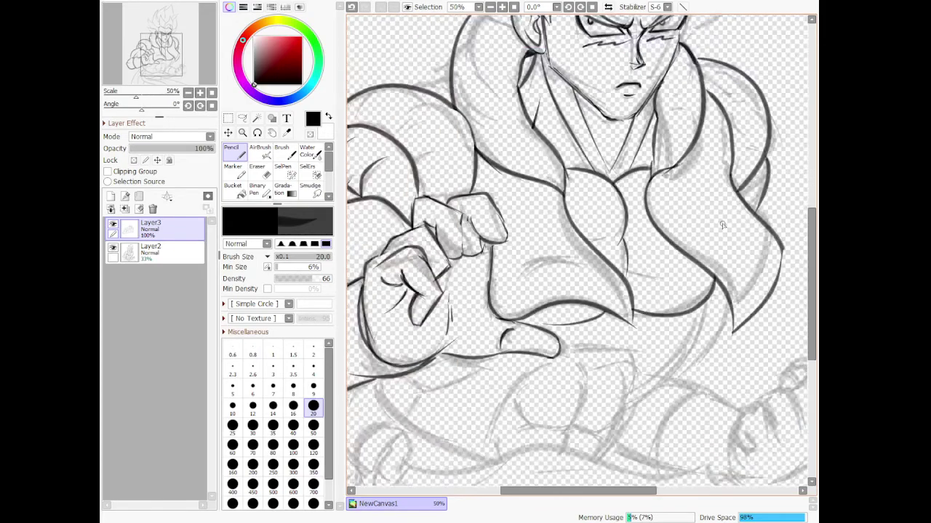
scroll(720, 227, up, 3)
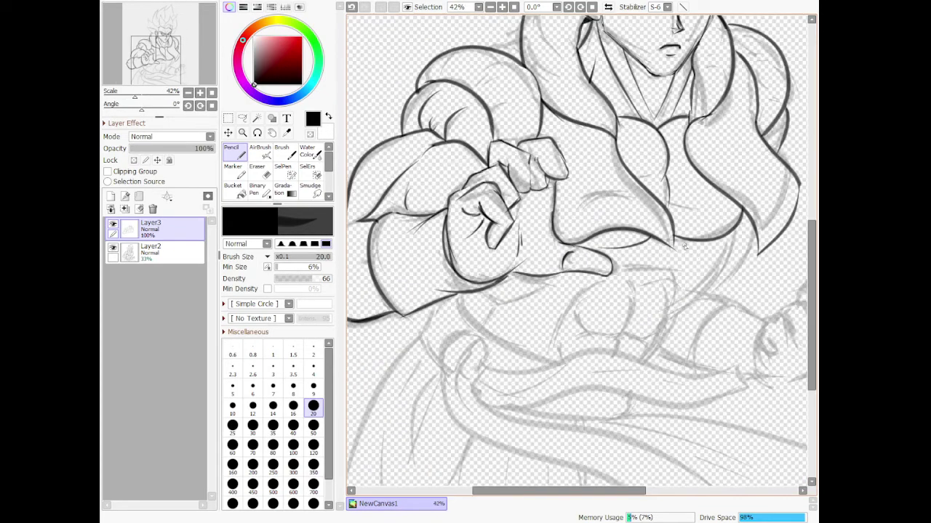
- Draw the line separating the raised hand's curled fingers and add fingernails to the fingertips of both hands
scroll(650, 239, down, 2)
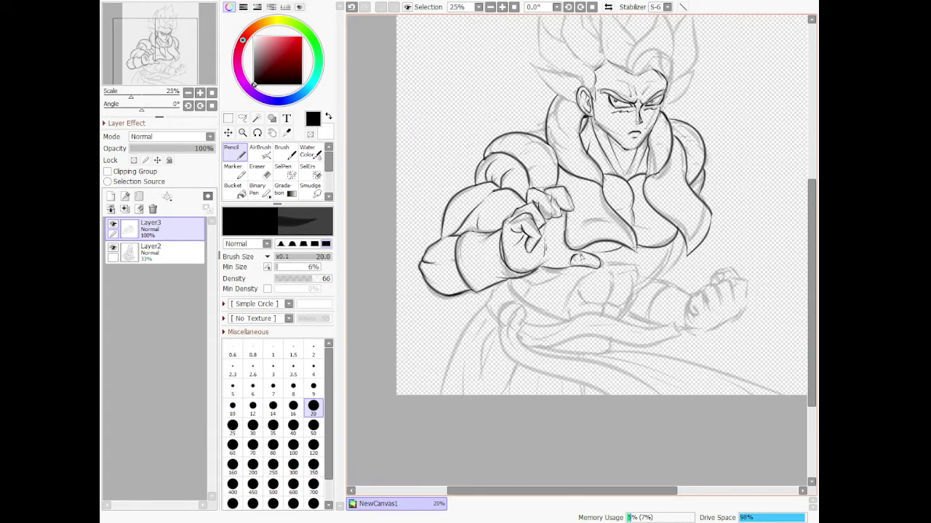
scroll(533, 187, up, 4)
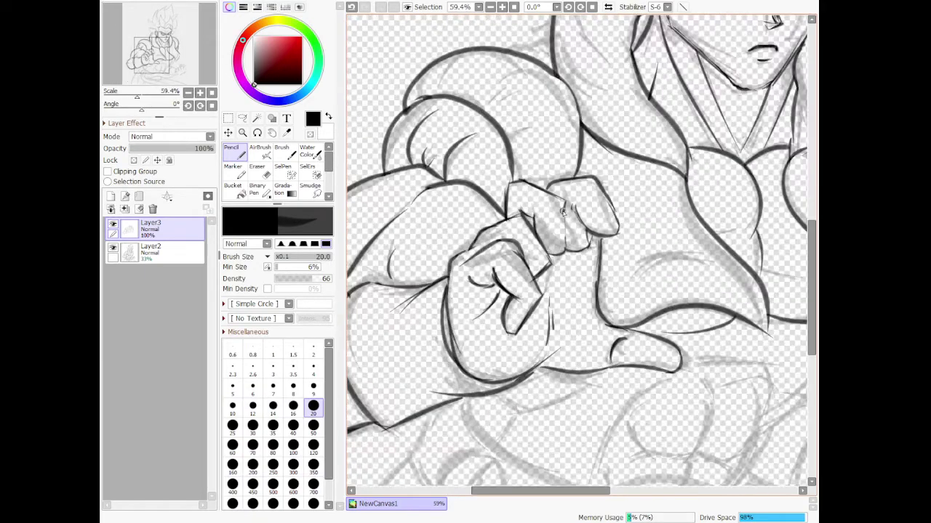
scroll(561, 210, down, 2)
scroll(567, 218, up, 2)
scroll(570, 221, up, 1)
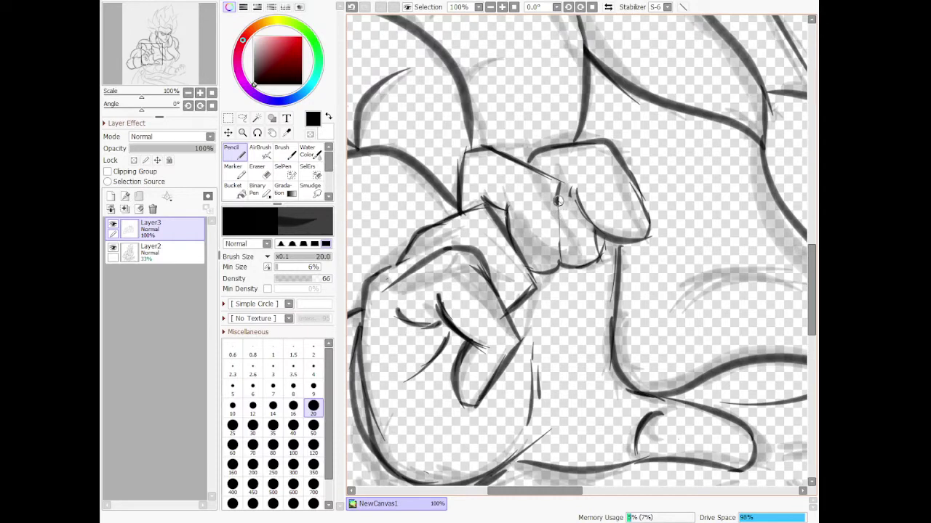
drag(557, 217, 557, 275)
mouse_move(635, 195)
mouse_down()
mouse_move(604, 209)
mouse_move(639, 230)
mouse_move(605, 209)
mouse_move(624, 232)
mouse_move(656, 231)
mouse_up()
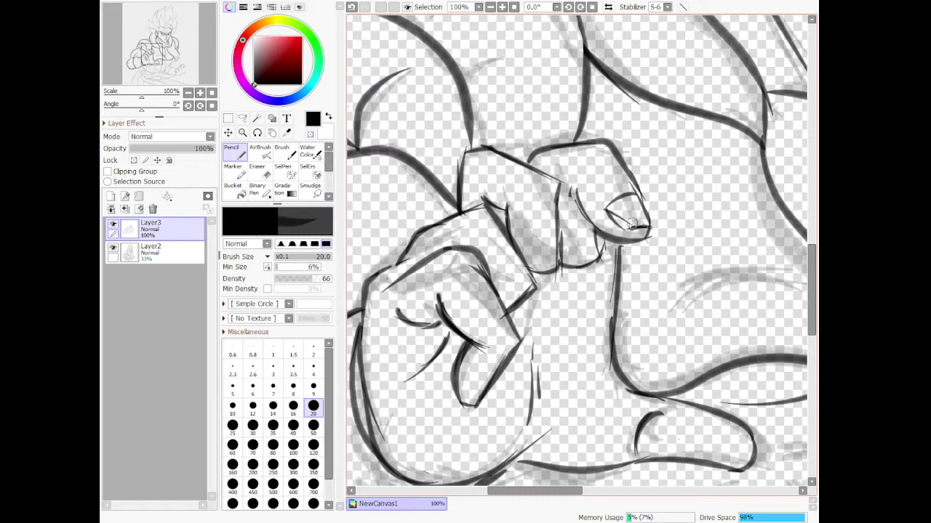
mouse_move(556, 236)
mouse_down()
mouse_move(535, 238)
mouse_move(542, 275)
mouse_move(552, 267)
mouse_up()
mouse_move(481, 386)
mouse_down()
mouse_move(472, 405)
mouse_move(487, 376)
mouse_up()
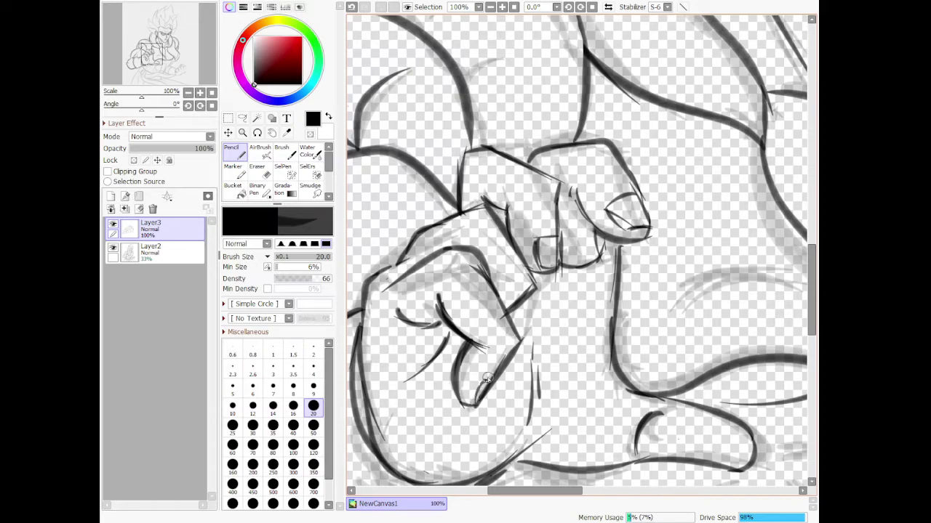
- Draw the torso's far side from the chest curve down to the waist, redoing missed strokes, and erase the overshooting end at the bend
scroll(485, 377, down, 10)
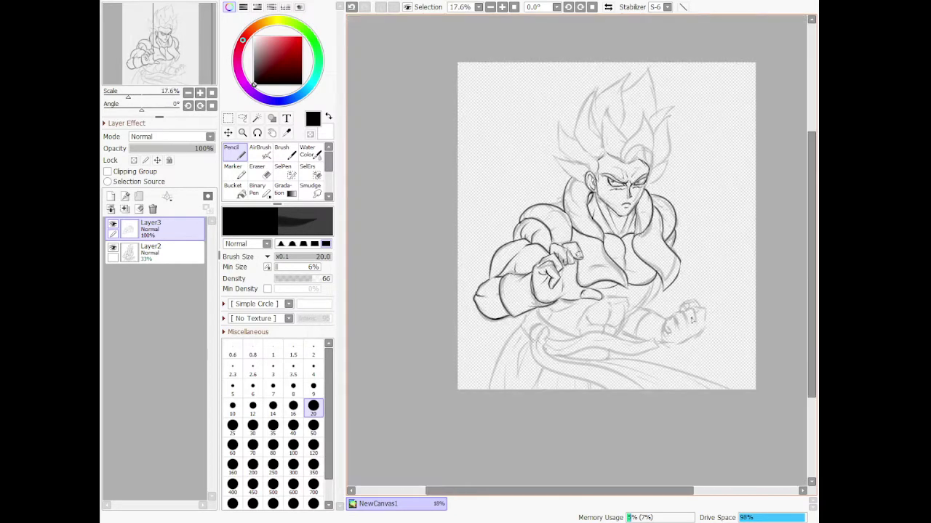
scroll(595, 246, up, 5)
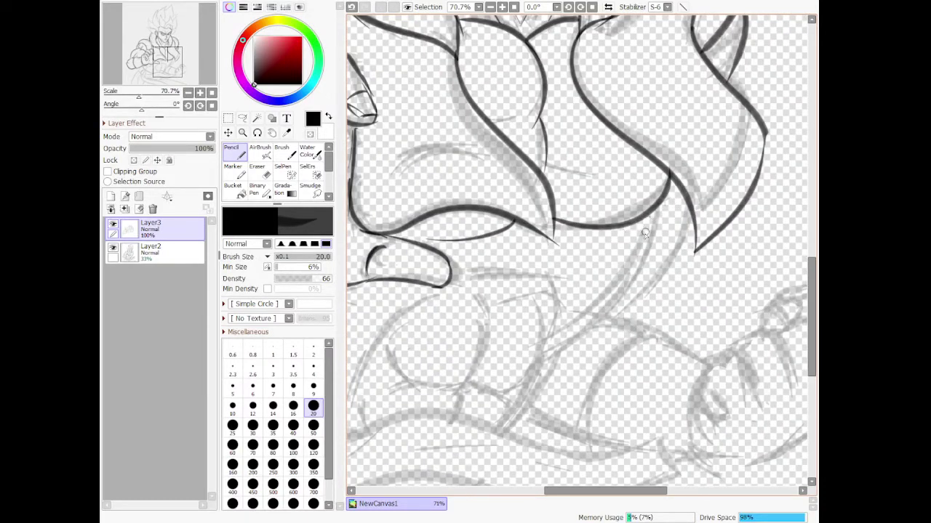
mouse_move(647, 220)
mouse_down()
mouse_move(601, 328)
mouse_move(542, 363)
mouse_up()
key(ctrl+z)
mouse_move(642, 217)
mouse_down()
mouse_move(593, 324)
mouse_move(533, 357)
mouse_up()
key(ctrl+z)
mouse_move(645, 218)
mouse_down()
mouse_move(551, 357)
mouse_move(545, 351)
mouse_move(525, 410)
mouse_move(503, 429)
mouse_up()
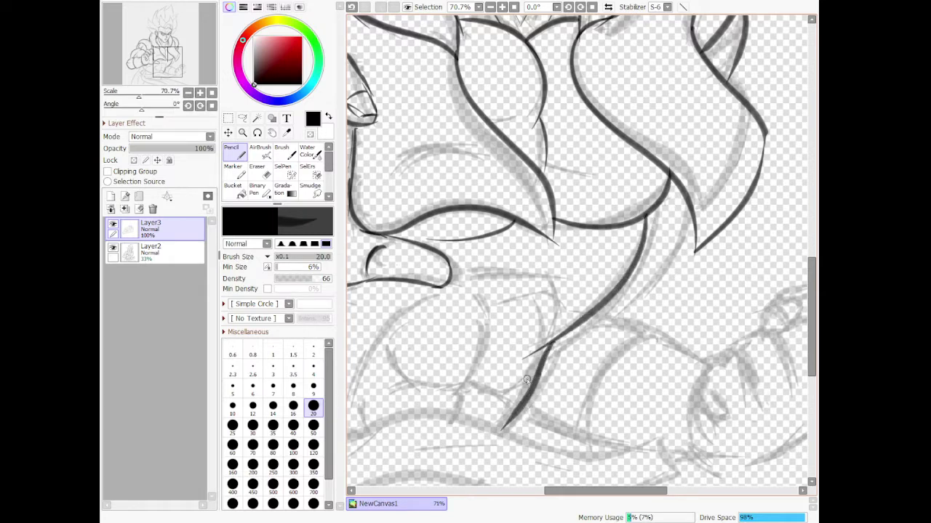
click(273, 171)
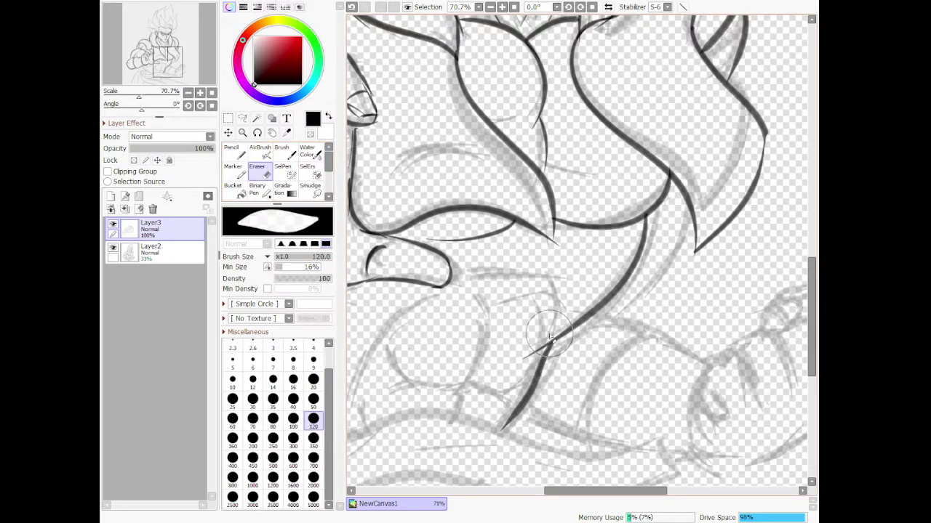
drag(550, 335, 511, 332)
- Draw the curved upper abdomen edge beside the thumb and the slanting near abdomen line from below the thumb down to the sash
click(233, 152)
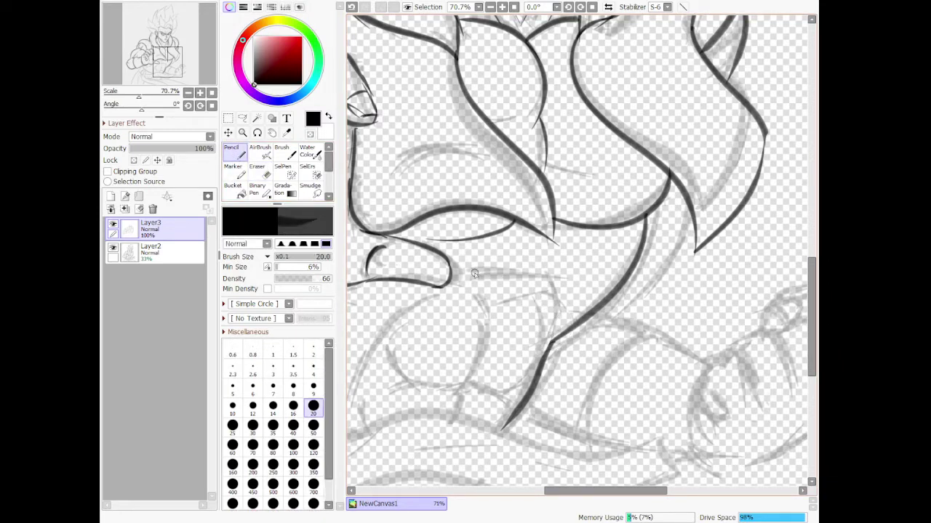
mouse_move(474, 273)
mouse_down()
mouse_move(551, 270)
mouse_move(551, 324)
mouse_up()
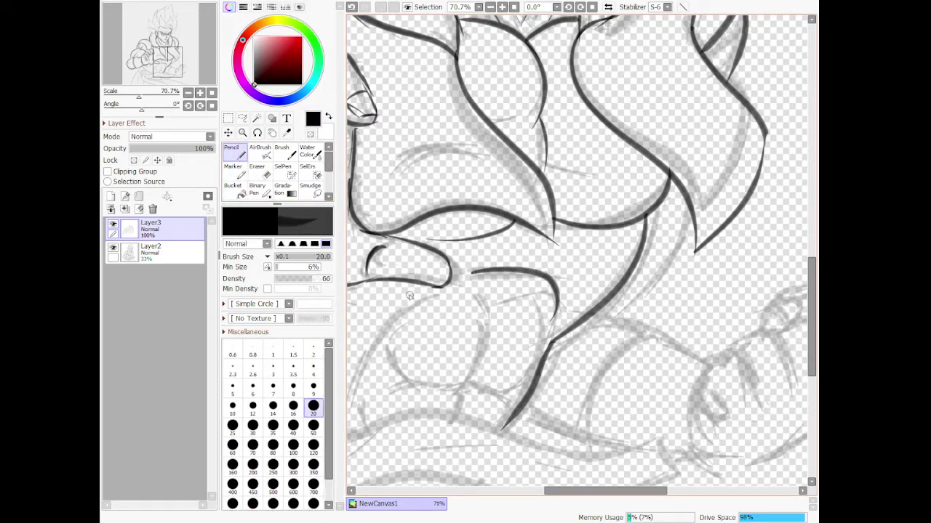
mouse_move(409, 296)
mouse_down()
mouse_move(380, 328)
mouse_move(352, 410)
mouse_up()
scroll(405, 375, down, 5)
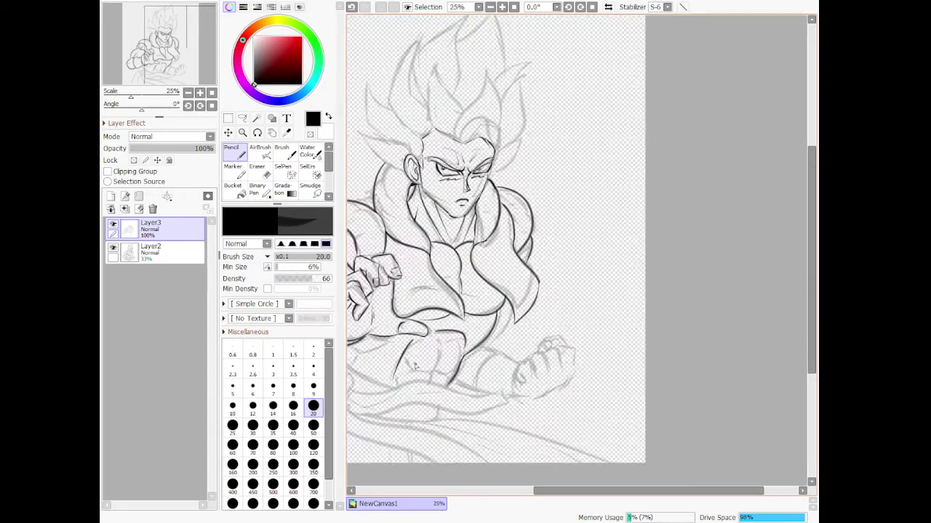
scroll(399, 363, up, 4)
scroll(517, 402, up, 5)
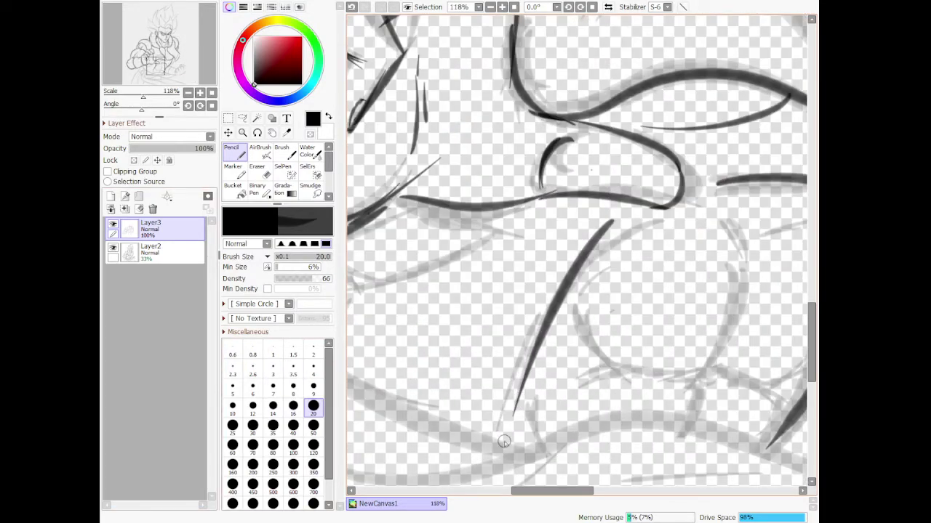
mouse_move(503, 442)
mouse_down()
mouse_move(522, 405)
mouse_move(502, 442)
mouse_up()
- Draw the waist's near side curving from the wristband down to the sash, replacing the first stroke, and add a crease below the thumb
scroll(552, 403, down, 4)
scroll(500, 350, up, 3)
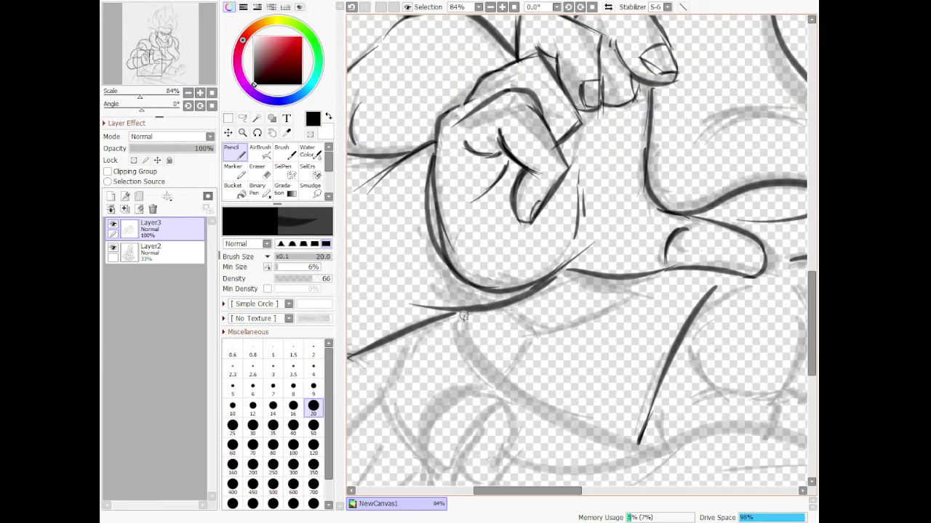
drag(466, 333, 654, 440)
key(ctrl+z)
mouse_move(465, 314)
mouse_down()
mouse_move(496, 391)
mouse_move(613, 452)
mouse_move(657, 455)
mouse_up()
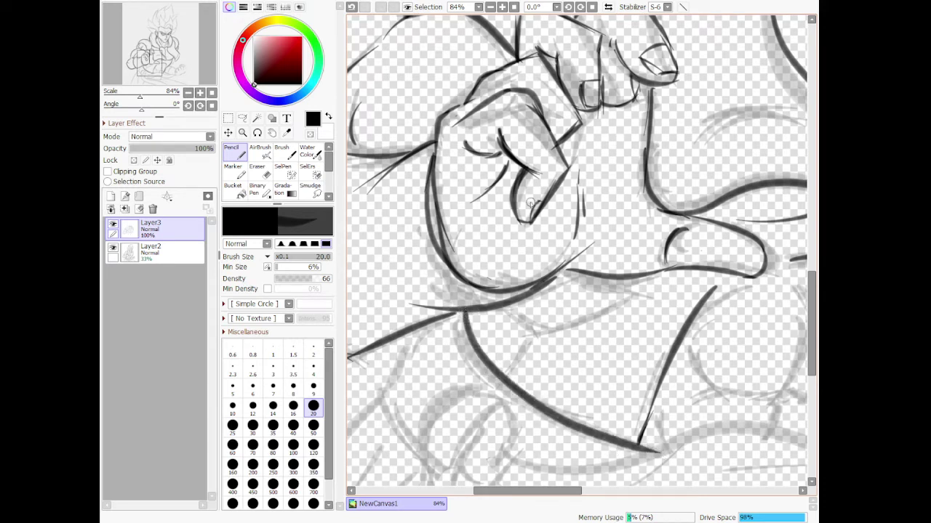
mouse_move(635, 289)
mouse_down()
mouse_move(538, 340)
mouse_move(519, 336)
mouse_up()
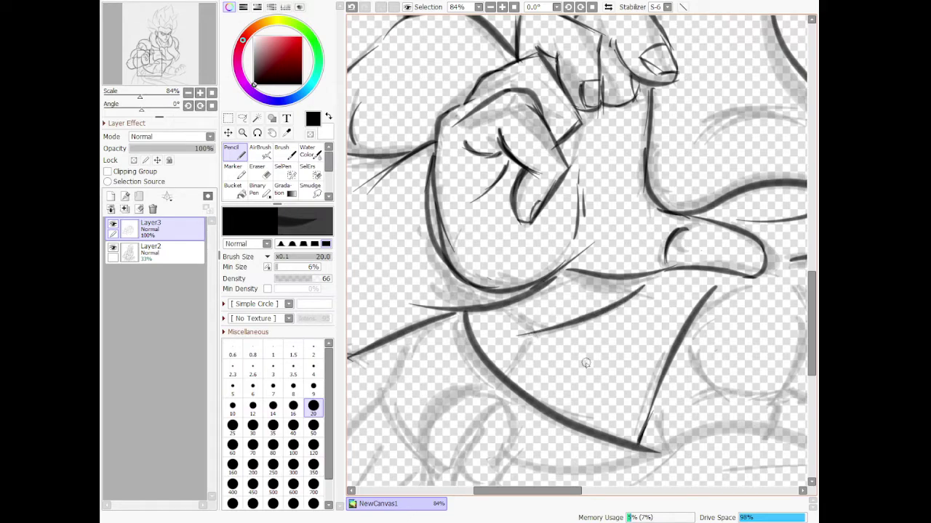
- Draw a thin chest-muscle curve from the centre line toward the far vest flap and short crease marks along the flap edges
scroll(585, 362, down, 5)
scroll(637, 356, up, 3)
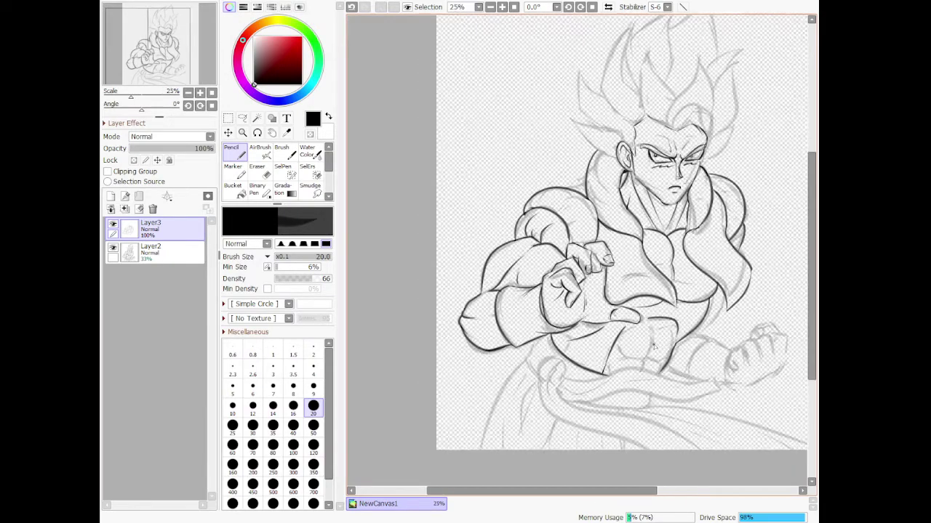
scroll(709, 249, down, 2)
scroll(713, 248, up, 6)
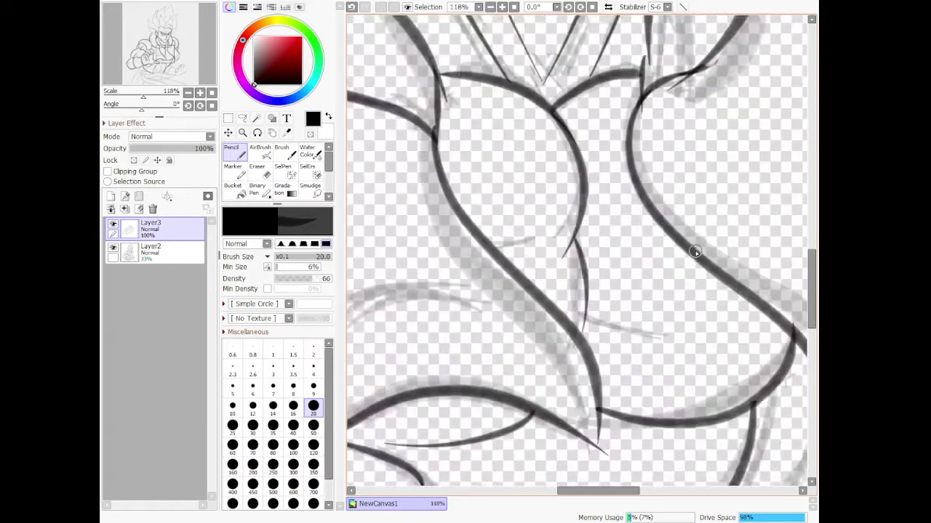
drag(477, 279, 521, 269)
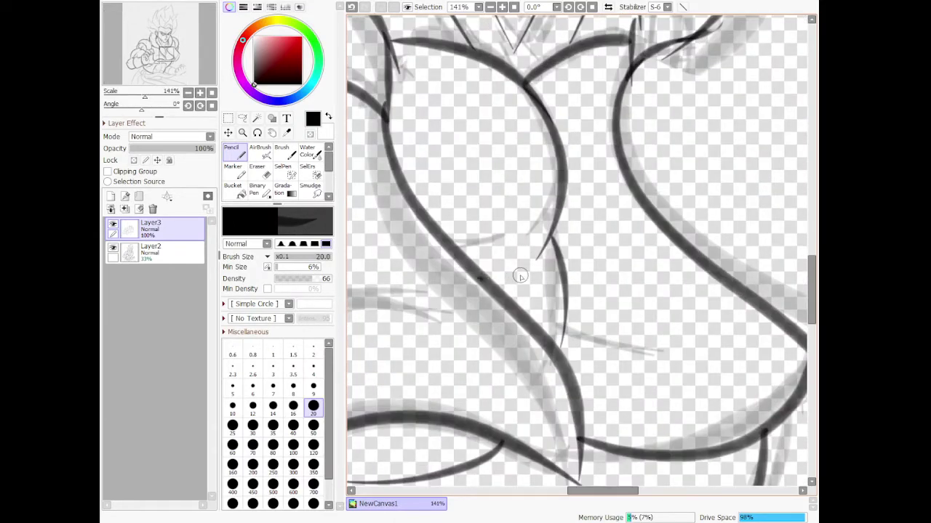
drag(565, 329, 743, 341)
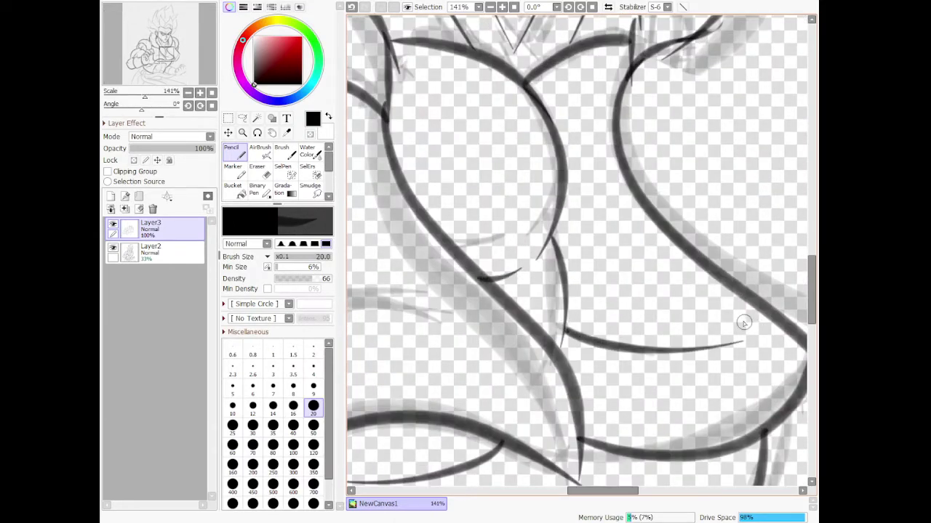
drag(668, 225, 629, 233)
- Draw the waist sash's wavy upper and lower edges across the abdomen and close its far end with a short slanted line
scroll(637, 260, down, 5)
scroll(636, 348, up, 2)
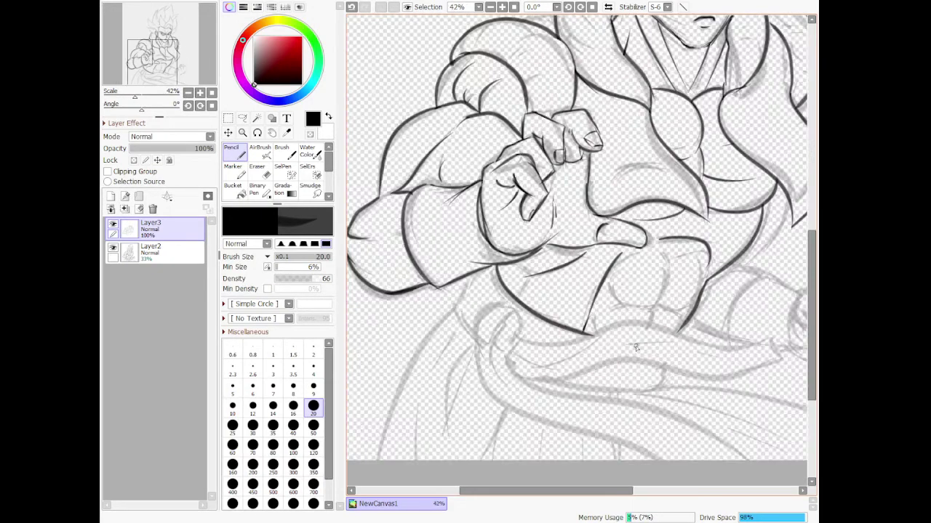
scroll(678, 314, up, 3)
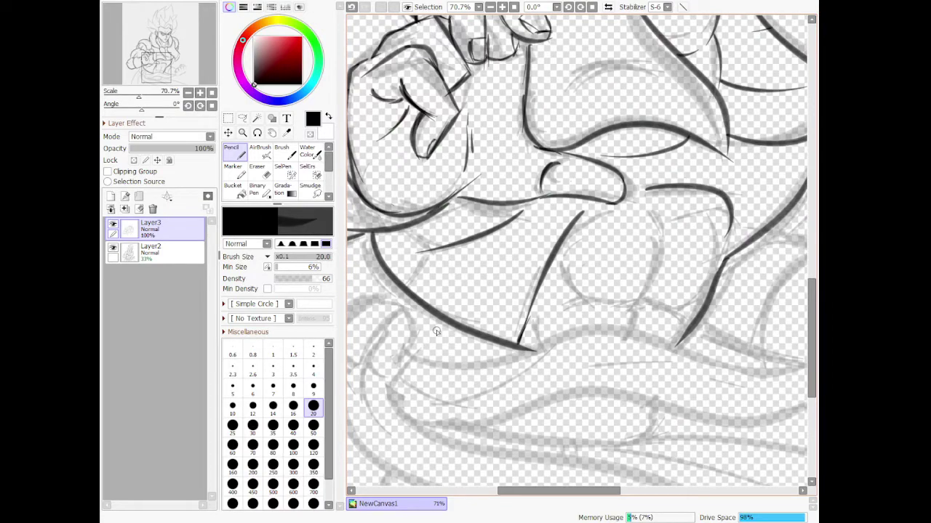
scroll(437, 332, down, 3)
scroll(502, 333, up, 3)
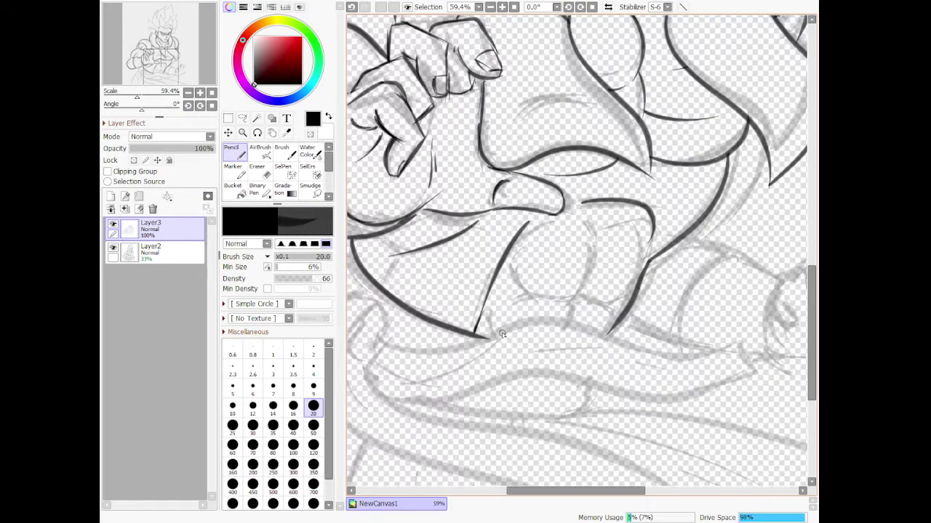
mouse_move(379, 339)
mouse_down()
mouse_move(450, 356)
mouse_move(534, 318)
mouse_move(627, 331)
mouse_move(704, 365)
mouse_move(746, 350)
mouse_move(748, 337)
mouse_move(773, 386)
mouse_move(665, 405)
mouse_move(516, 376)
mouse_move(416, 397)
mouse_move(356, 367)
mouse_up()
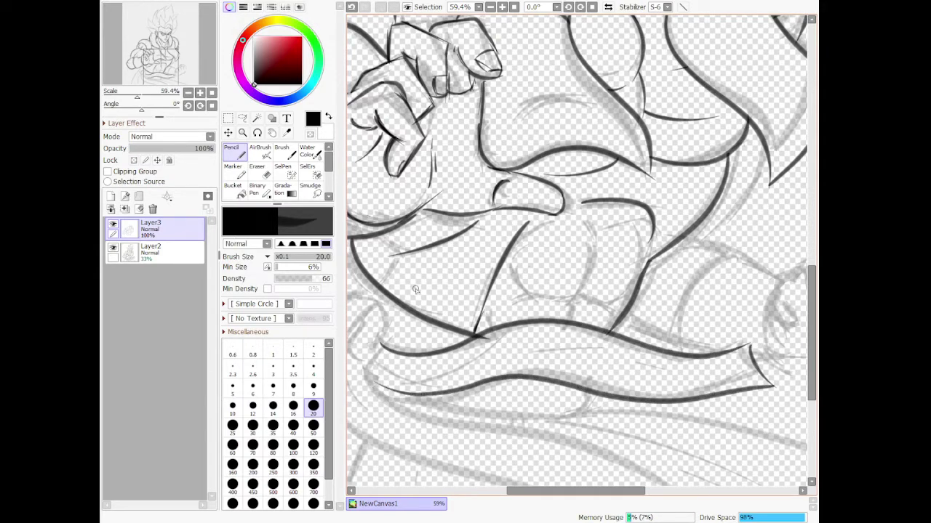
scroll(442, 397, down, 7)
scroll(433, 427, up, 8)
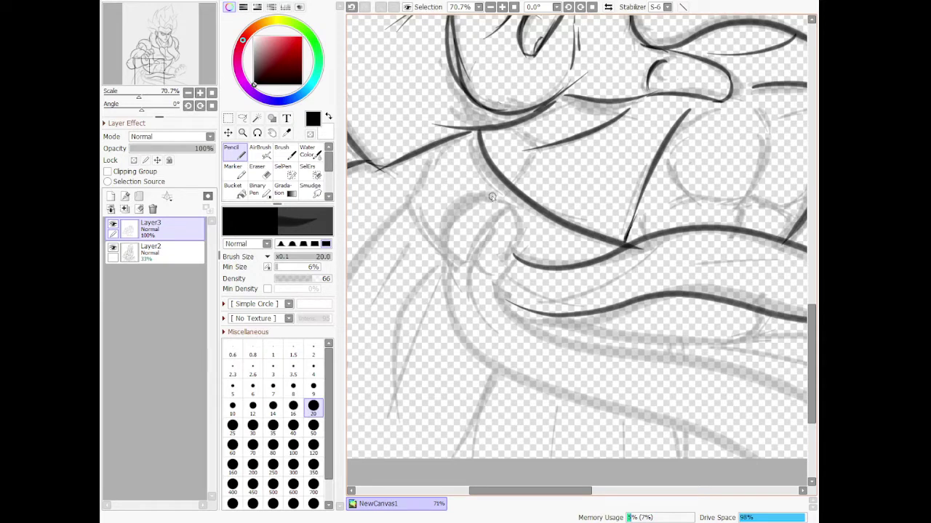
- Ink the sash knot with its inner fold over the sketch, plus the start of the hanging tail's outer edge
mouse_move(489, 195)
mouse_down()
mouse_move(456, 198)
mouse_move(438, 230)
mouse_move(441, 263)
mouse_move(476, 267)
mouse_move(491, 282)
mouse_move(522, 244)
mouse_move(502, 199)
mouse_move(476, 202)
mouse_up()
drag(475, 259, 492, 200)
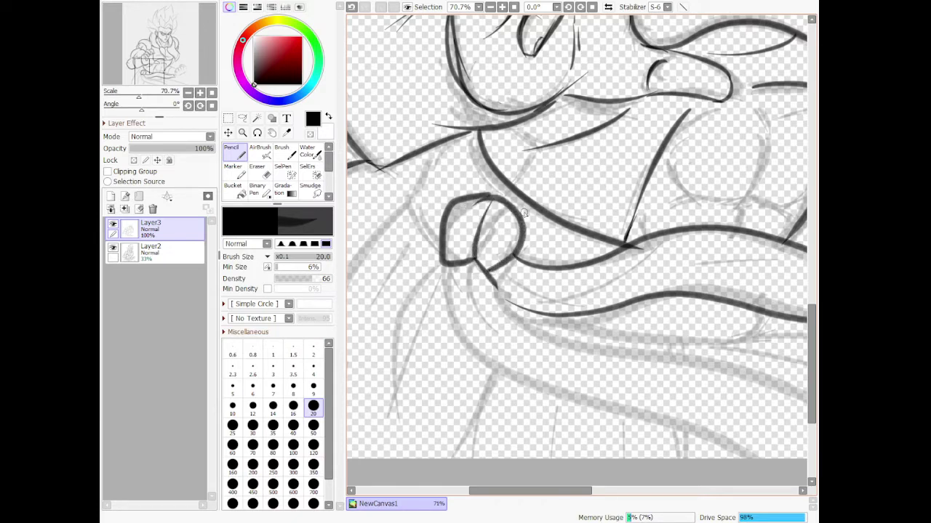
mouse_move(444, 266)
mouse_down()
mouse_move(440, 326)
mouse_move(509, 380)
mouse_up()
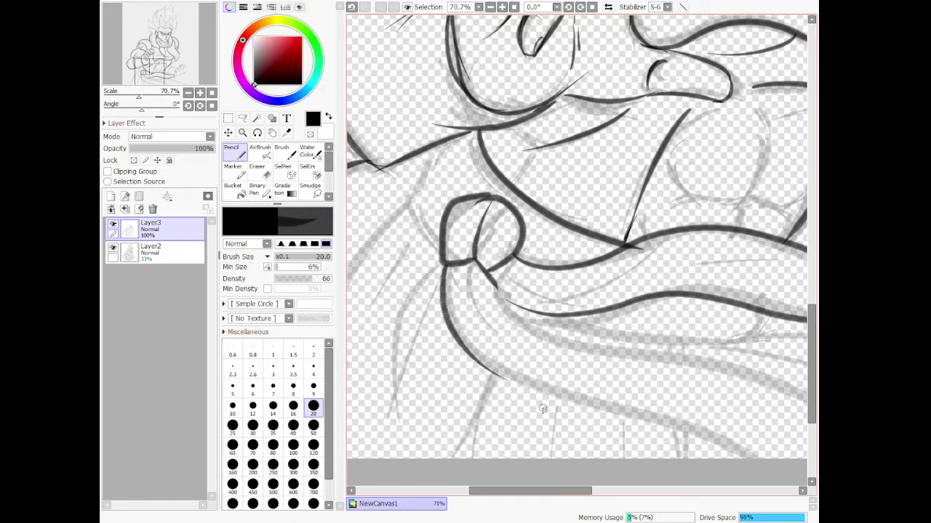
- Ink the upper and lower edges of the hanging sash tail from the knot to the canvas's bottom edge
scroll(558, 364, down, 6)
scroll(573, 386, up, 3)
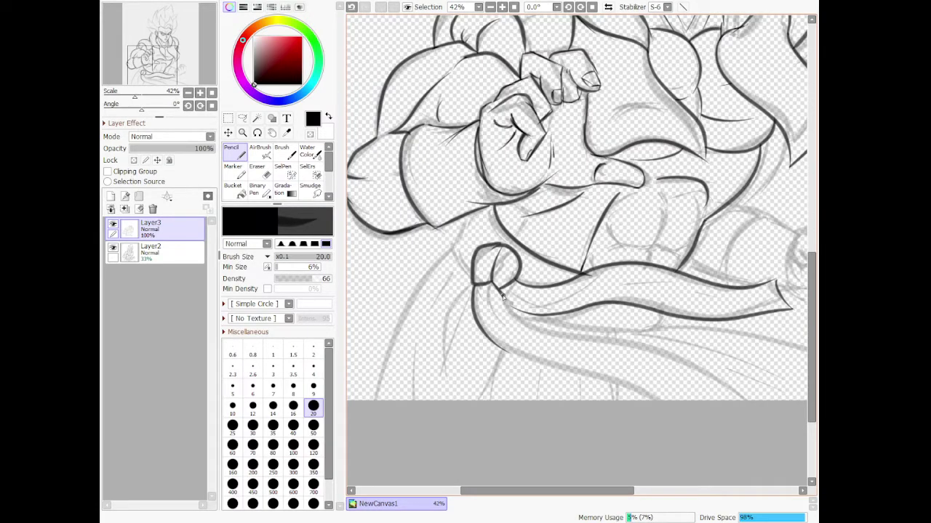
mouse_move(502, 294)
mouse_down()
mouse_move(528, 335)
mouse_move(694, 352)
mouse_move(759, 456)
mouse_up()
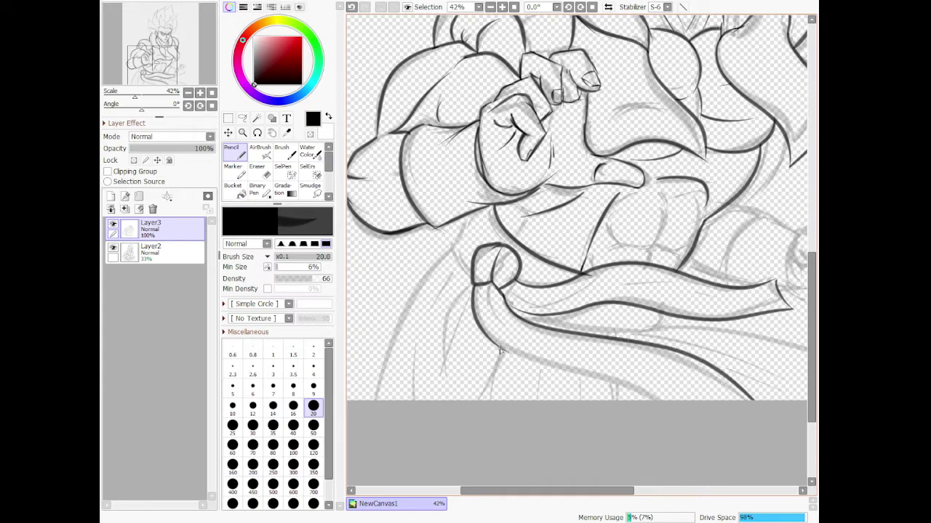
drag(500, 351, 677, 441)
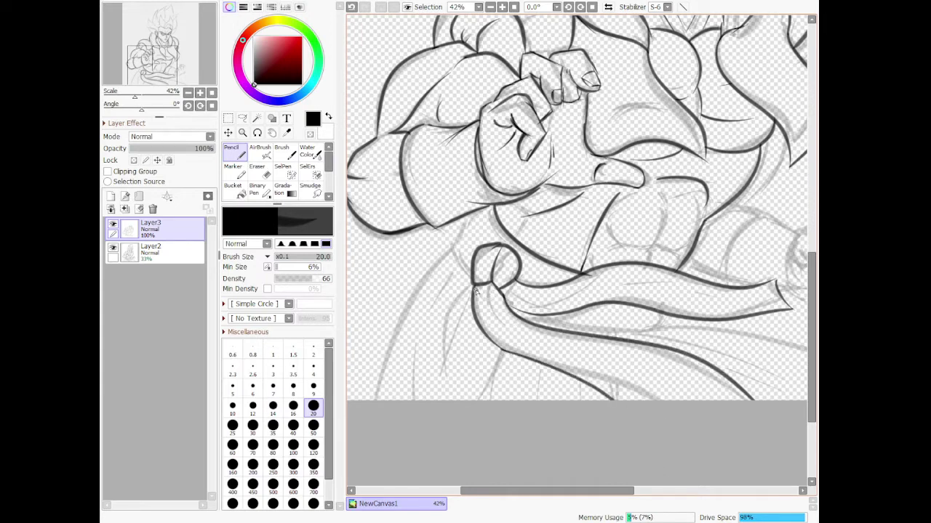
- Draw thin fold lines inside the hanging sash tail and along the waist sash
mouse_move(476, 291)
mouse_down()
mouse_move(483, 331)
mouse_move(549, 366)
mouse_up()
drag(484, 283, 566, 350)
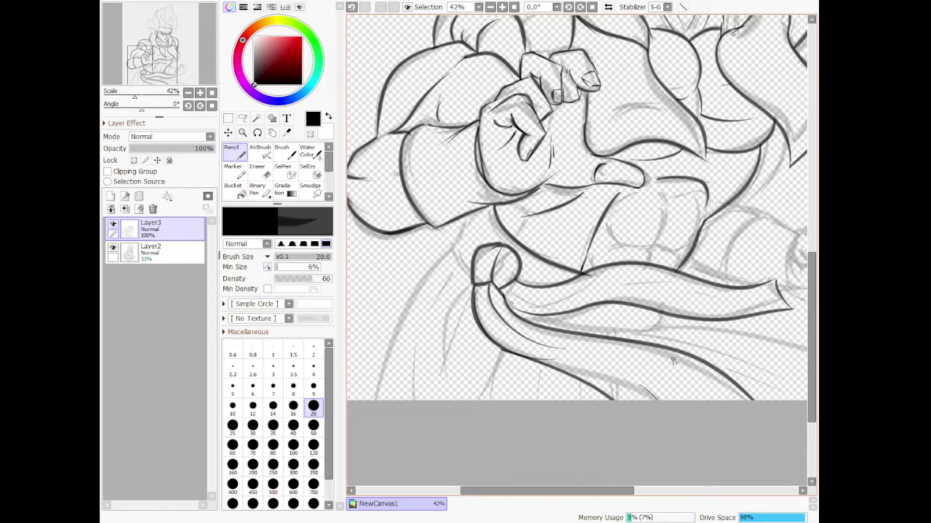
drag(644, 356, 779, 456)
drag(504, 290, 556, 303)
drag(652, 290, 765, 306)
key(ctrl+z)
drag(637, 287, 733, 301)
- Ink the cloth edge beside the sash knot and the narrow strip beneath the waist sash
click(268, 178)
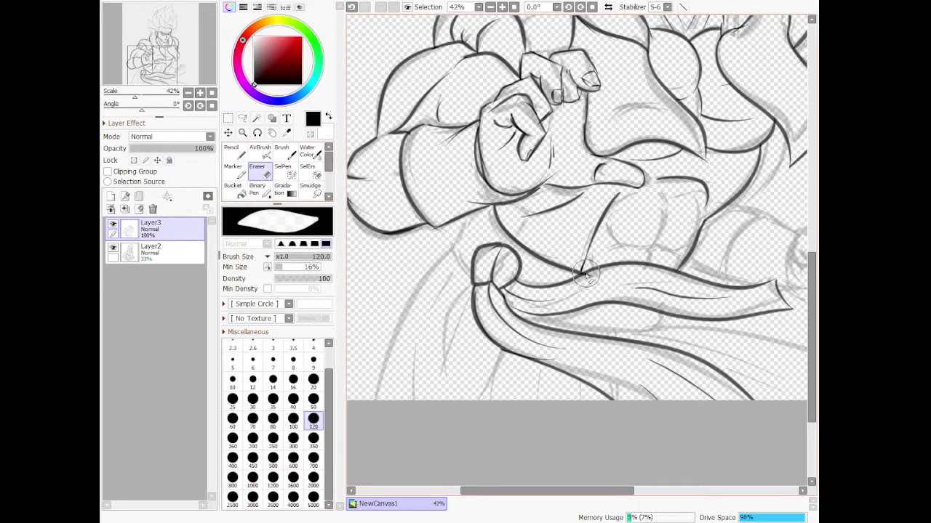
click(231, 152)
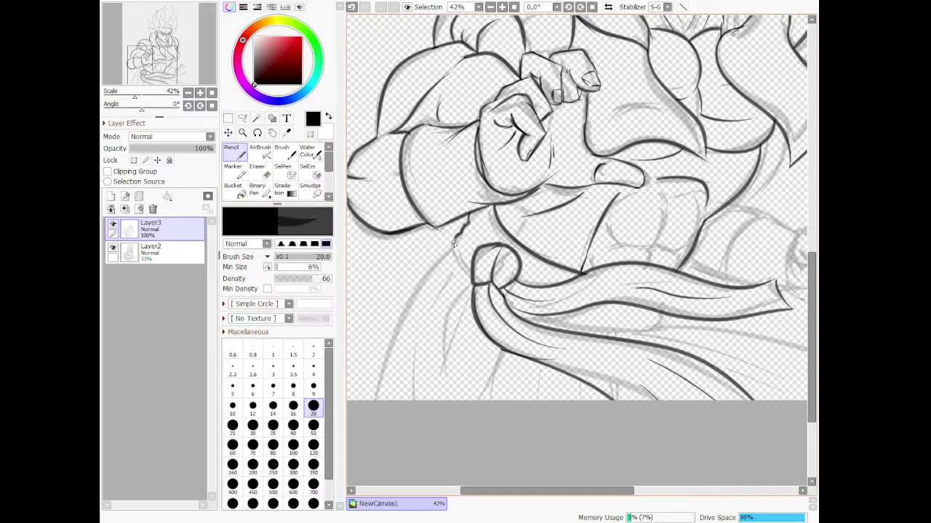
drag(451, 250, 475, 284)
mouse_move(540, 322)
mouse_down()
mouse_move(625, 337)
mouse_move(667, 328)
mouse_up()
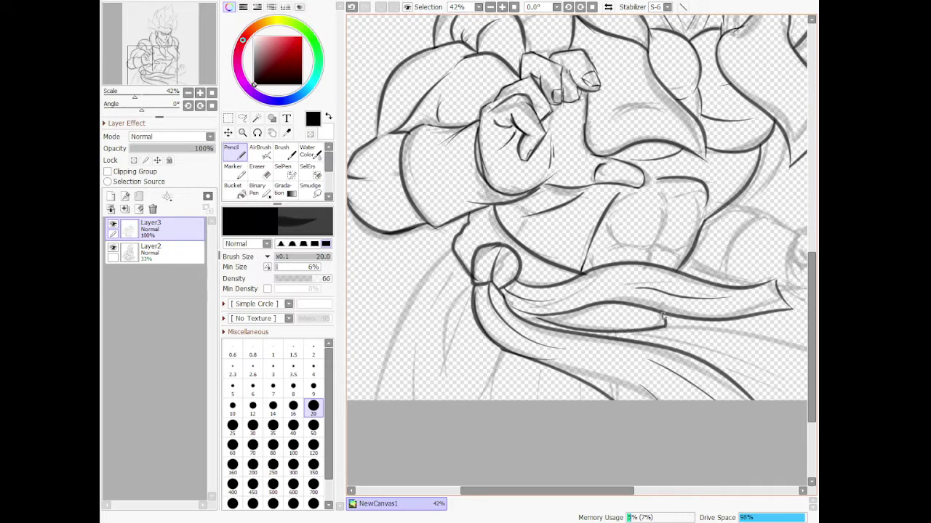
- Ink the trousers' outer contour from the hip beside the knot down to the canvas's bottom edge
mouse_move(451, 248)
mouse_down()
mouse_move(375, 435)
mouse_move(390, 449)
mouse_up()
key(ctrl+z)
mouse_move(451, 248)
mouse_down()
mouse_move(411, 302)
mouse_move(368, 404)
mouse_up()
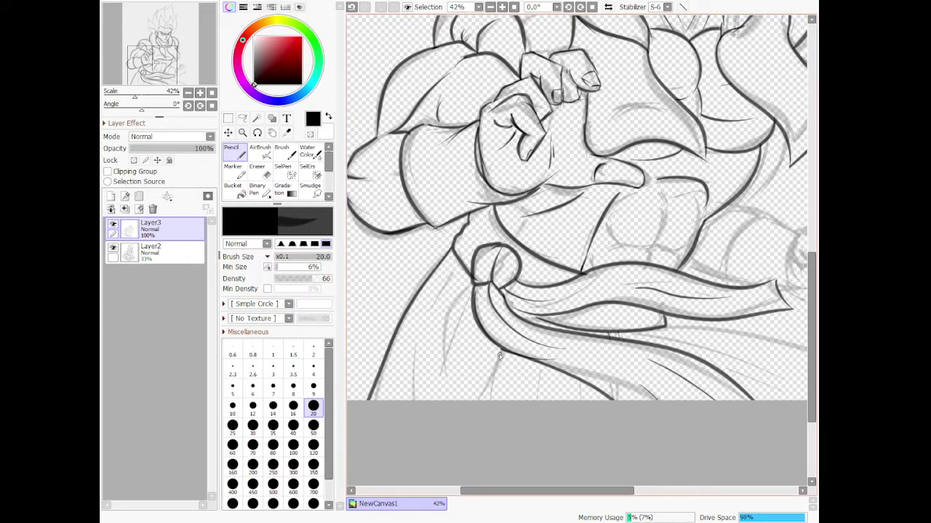
- Draw the trouser fold lines that fan out below the sash knot and its hanging tail
drag(500, 354, 485, 400)
mouse_move(470, 283)
mouse_down()
mouse_move(444, 350)
mouse_move(447, 370)
mouse_up()
drag(448, 369, 471, 295)
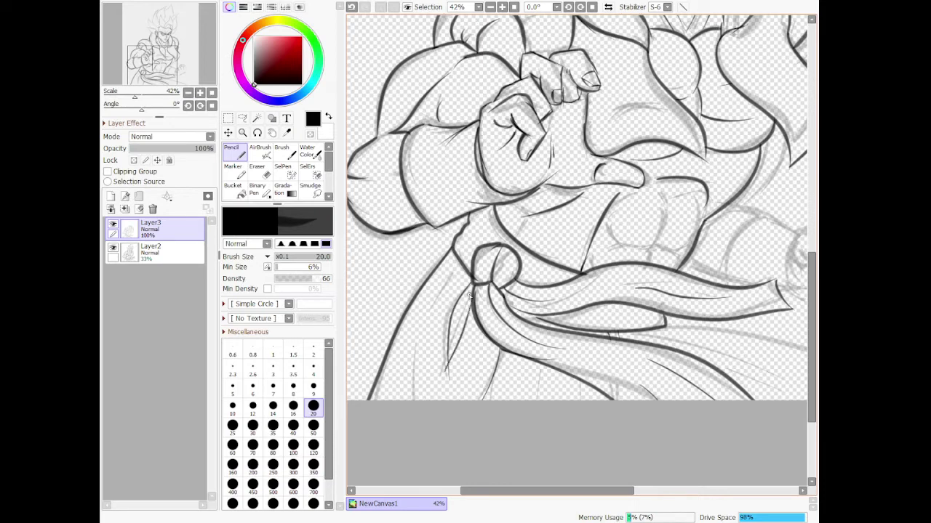
drag(447, 371, 438, 380)
drag(452, 277, 421, 338)
drag(538, 365, 550, 407)
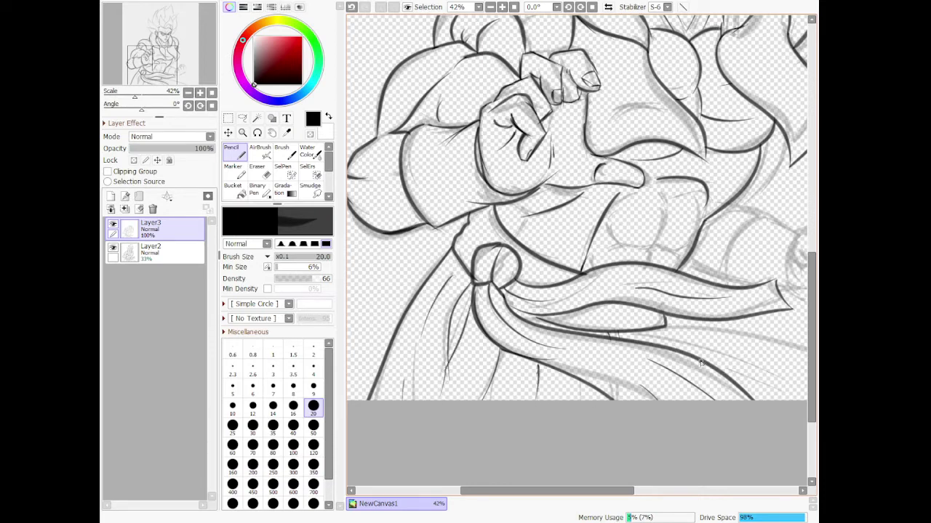
- Ink the other leg's upper contour from the waist sash to the canvas's bottom edge and add a fold line beneath it
scroll(691, 350, down, 10)
scroll(693, 350, up, 8)
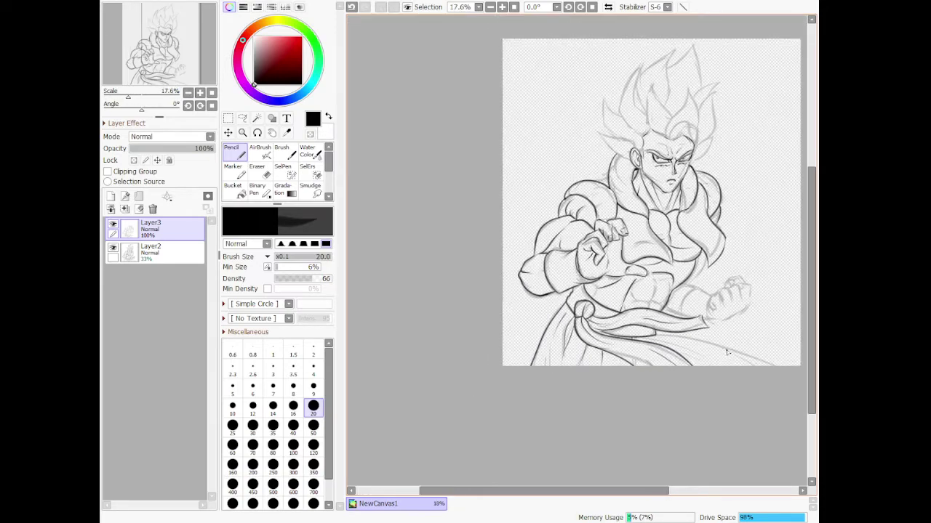
scroll(692, 349, down, 4)
scroll(748, 349, up, 2)
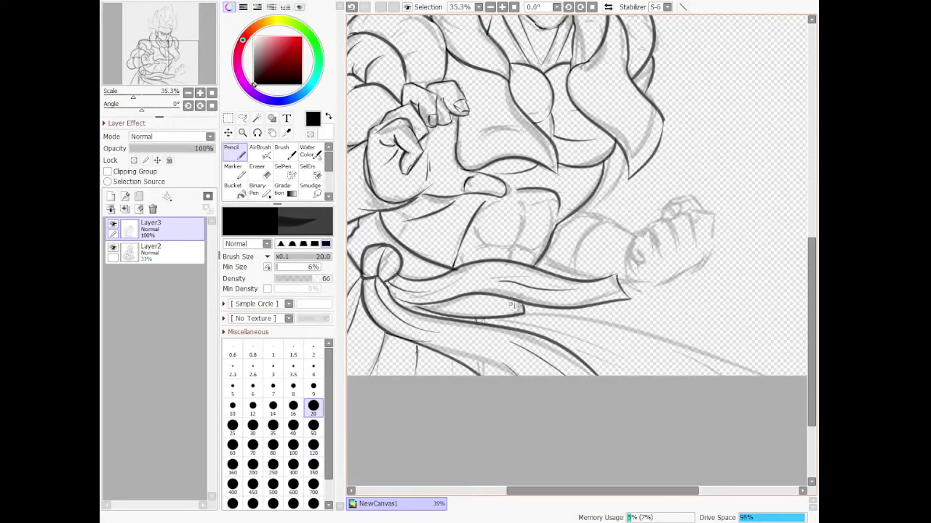
mouse_move(520, 315)
mouse_down()
mouse_move(744, 346)
mouse_move(767, 400)
mouse_up()
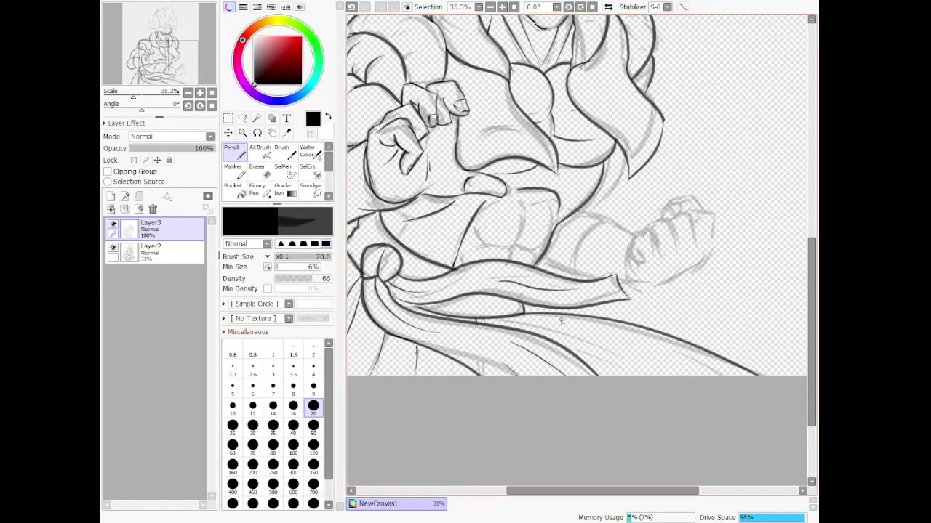
drag(570, 330, 660, 355)
- Ink the abdominal muscle outlines above the waist sash, with short accent lines between and below them
scroll(572, 260, up, 2)
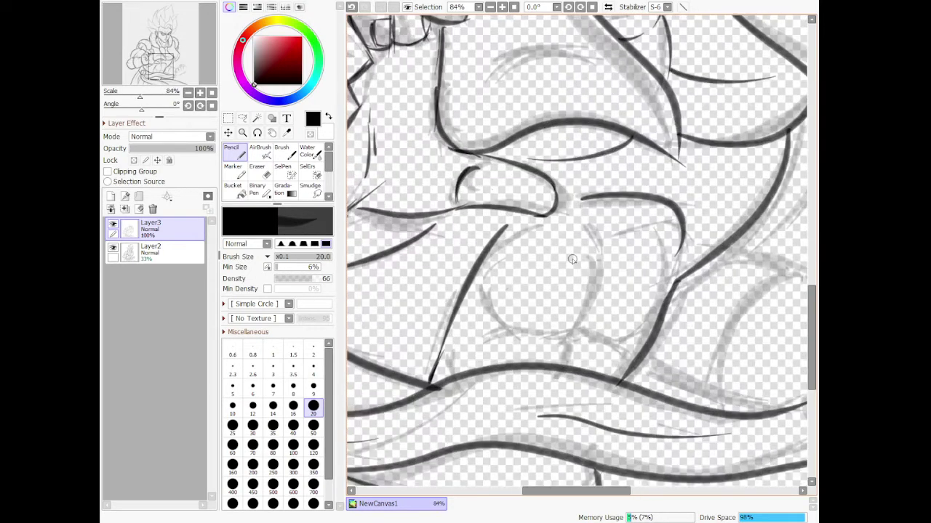
mouse_move(481, 295)
mouse_down()
mouse_move(554, 341)
mouse_move(583, 334)
mouse_move(605, 242)
mouse_up()
mouse_move(580, 329)
mouse_down()
mouse_move(625, 346)
mouse_move(658, 327)
mouse_up()
drag(677, 248, 672, 285)
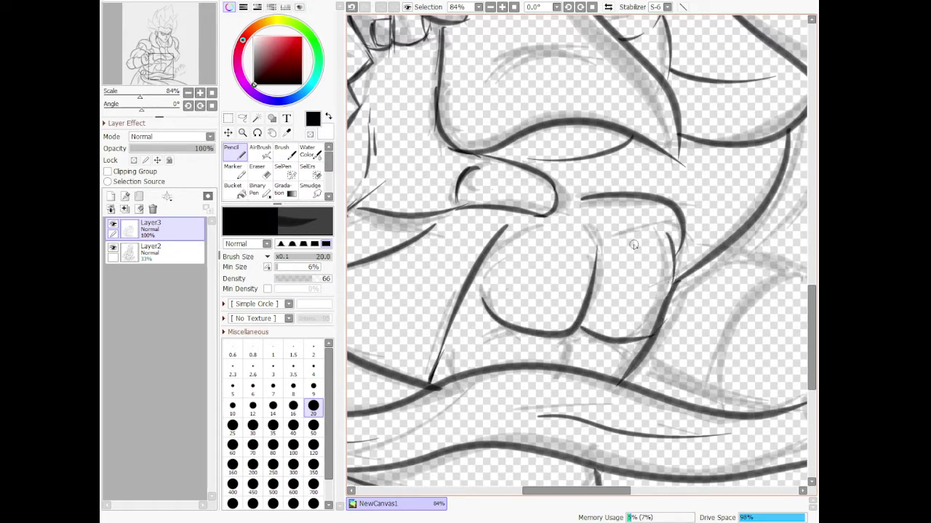
mouse_move(608, 238)
mouse_down()
mouse_move(629, 226)
mouse_move(575, 217)
mouse_up()
drag(502, 325, 460, 368)
mouse_move(570, 338)
mouse_down()
mouse_move(569, 360)
mouse_move(577, 344)
mouse_up()
mouse_move(633, 339)
mouse_down()
mouse_move(647, 359)
mouse_move(622, 386)
mouse_move(630, 385)
mouse_up()
key(ctrl+z)
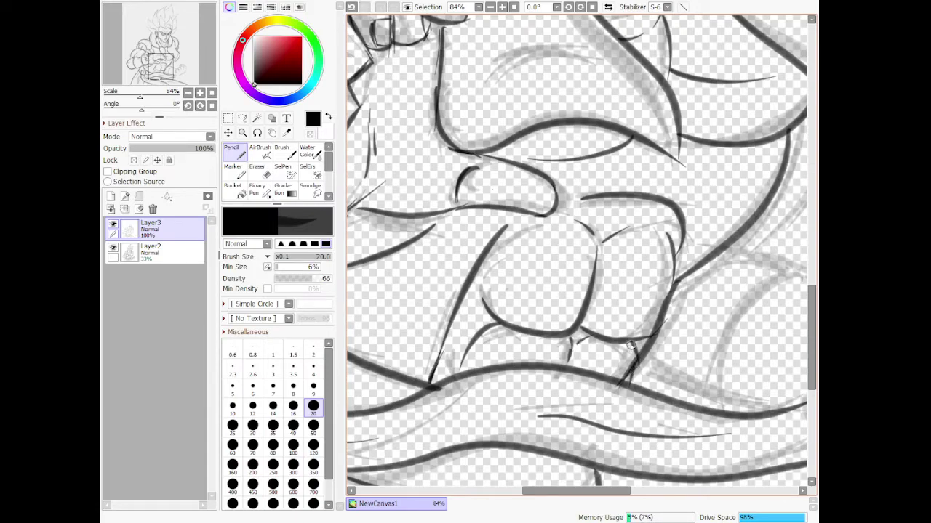
- Ink the lowered arm's outer contour from beneath the vest's tip to the forearm, with the forearm's first upper edge, and erase the overshoot
scroll(631, 347, down, 7)
scroll(601, 172, up, 5)
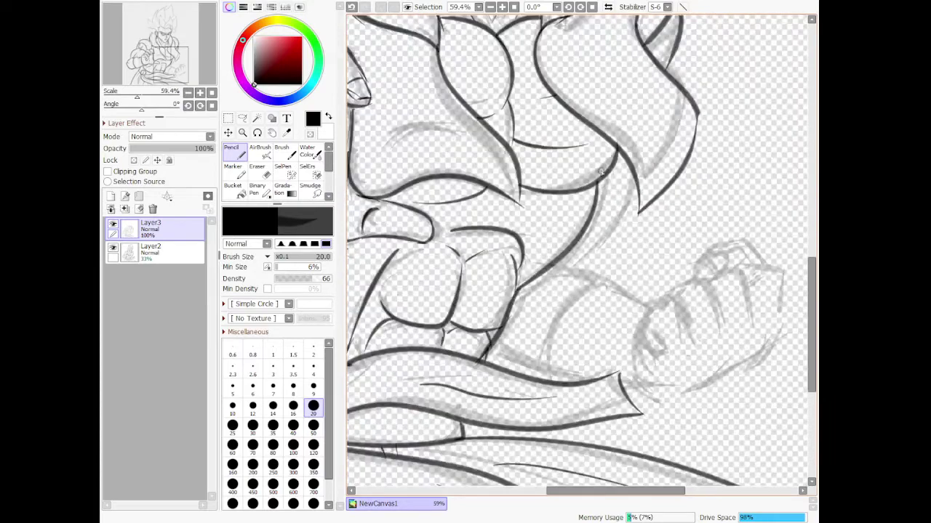
scroll(601, 172, down, 5)
scroll(614, 110, up, 6)
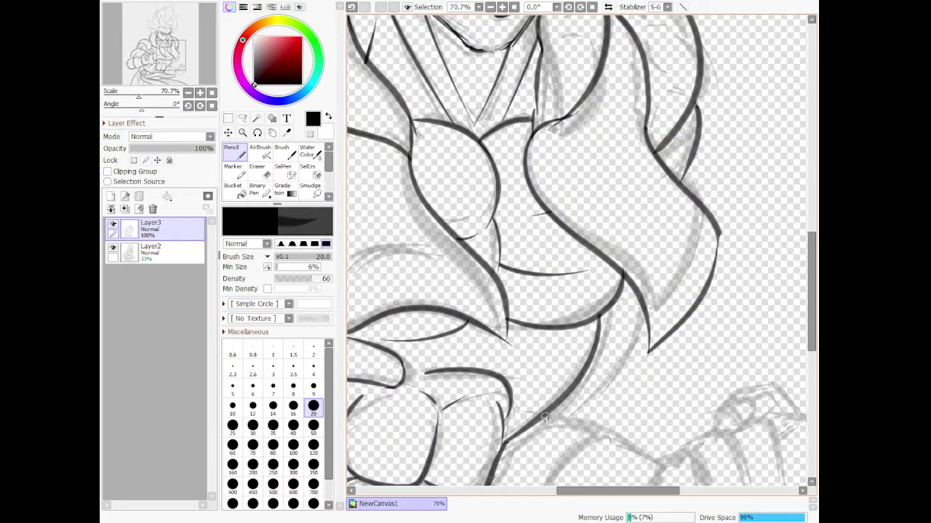
mouse_move(544, 417)
mouse_down()
mouse_move(612, 421)
mouse_move(596, 410)
mouse_move(549, 415)
mouse_move(592, 411)
mouse_move(647, 351)
mouse_up()
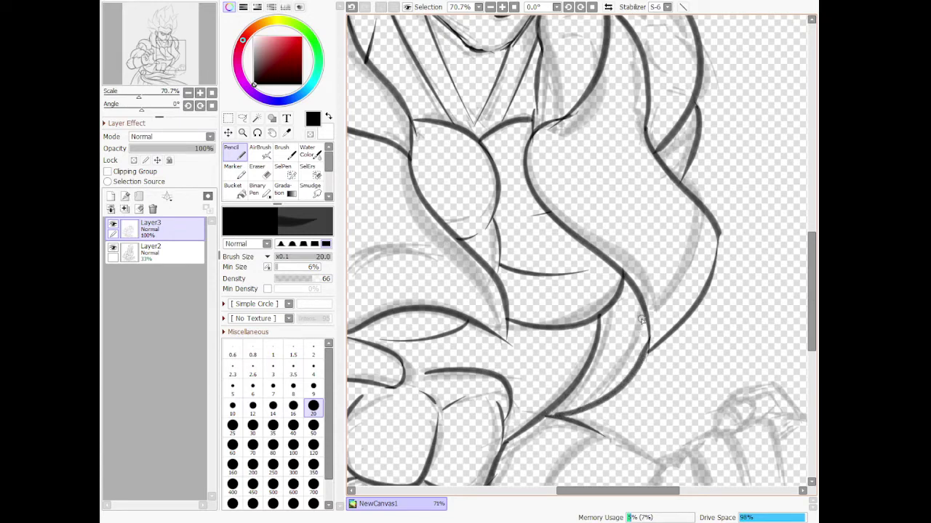
key(ctrl+z)
mouse_move(640, 303)
mouse_down()
mouse_move(640, 403)
mouse_move(552, 423)
mouse_up()
key(ctrl+z)
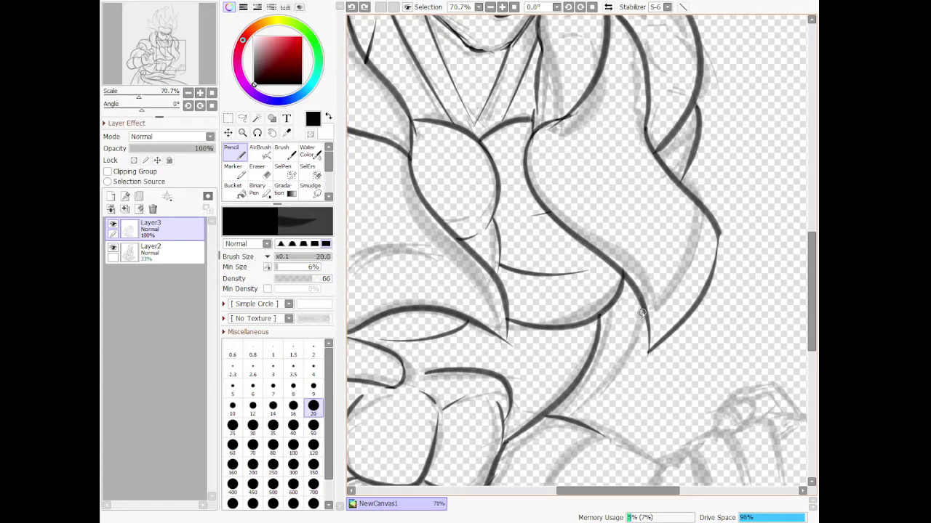
drag(640, 304, 564, 432)
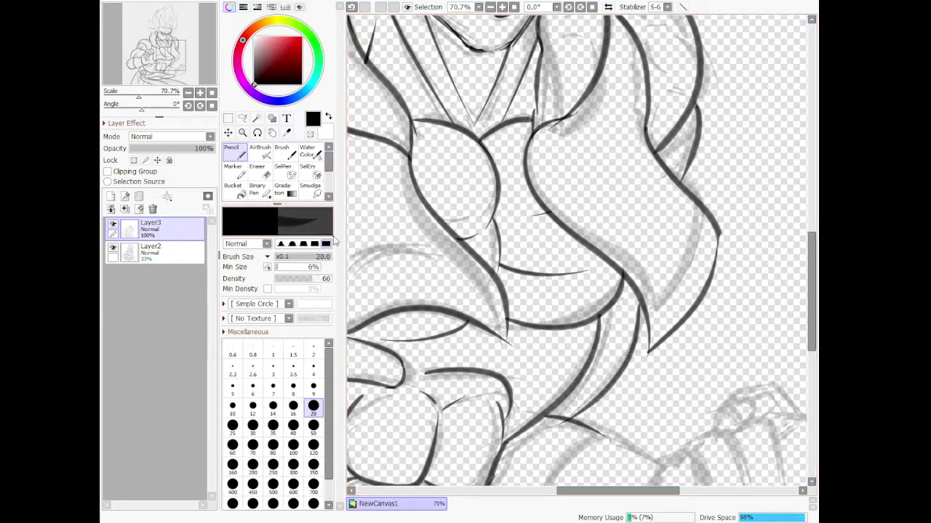
key(e)
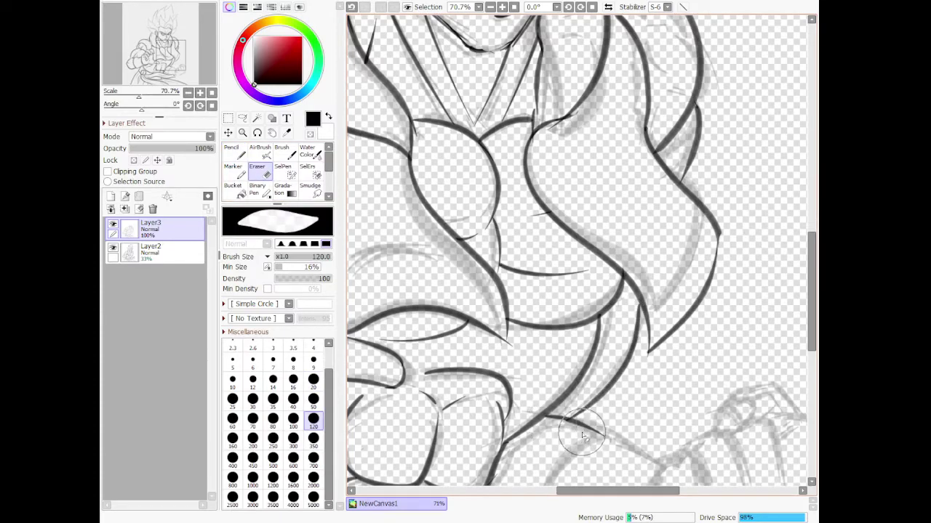
scroll(582, 436, down, 3)
scroll(587, 377, up, 4)
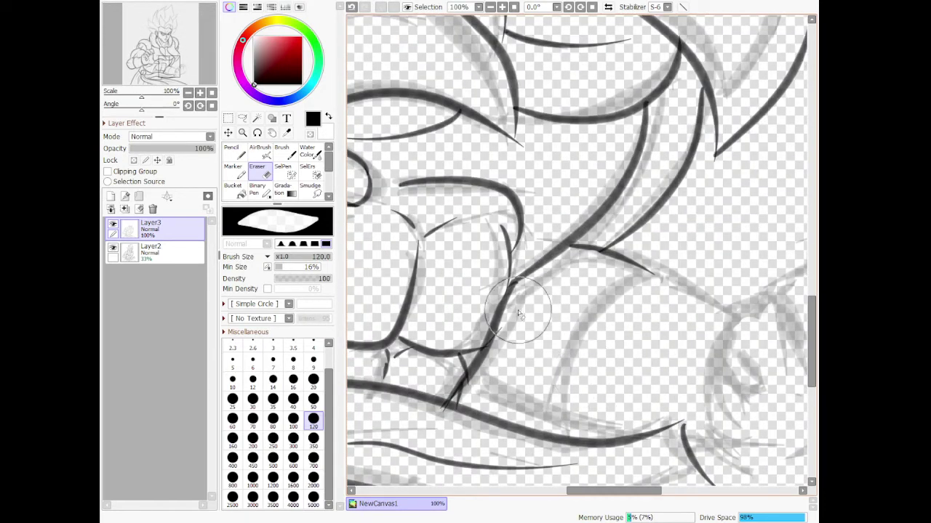
- Draw the curved cuff line across the lowered forearm and the forearm's lower edge along the sash
click(243, 155)
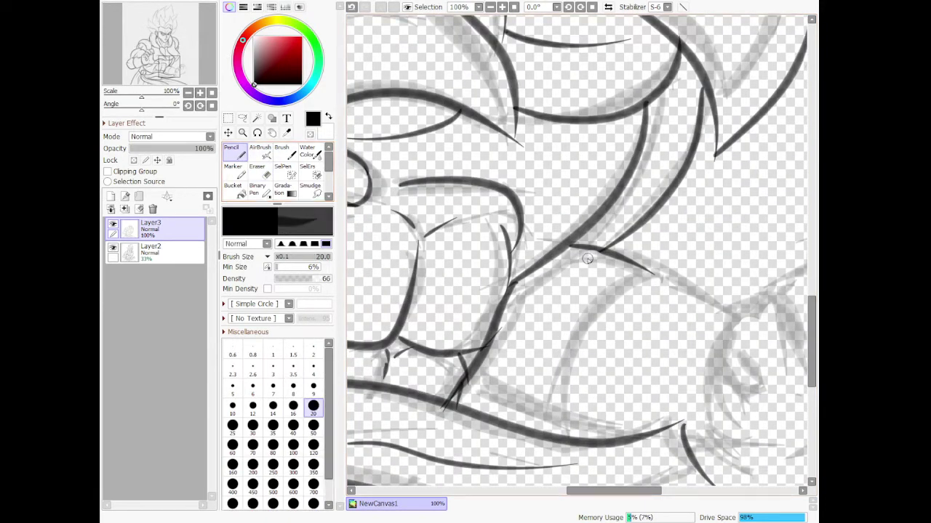
mouse_move(647, 268)
mouse_down()
mouse_move(607, 281)
mouse_move(545, 362)
mouse_move(552, 422)
mouse_move(549, 404)
mouse_move(557, 418)
mouse_move(626, 438)
mouse_up()
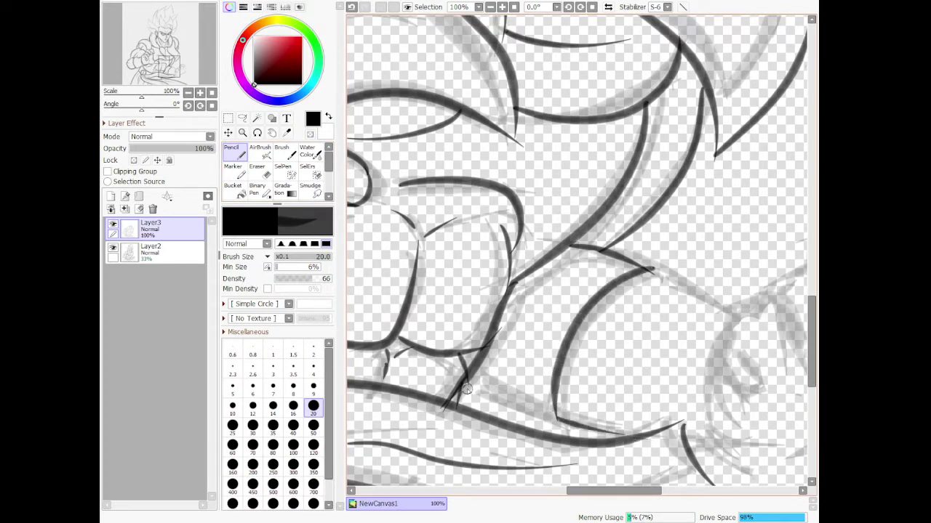
drag(467, 389, 571, 421)
mouse_move(466, 393)
mouse_down()
mouse_move(592, 434)
mouse_move(618, 436)
mouse_up()
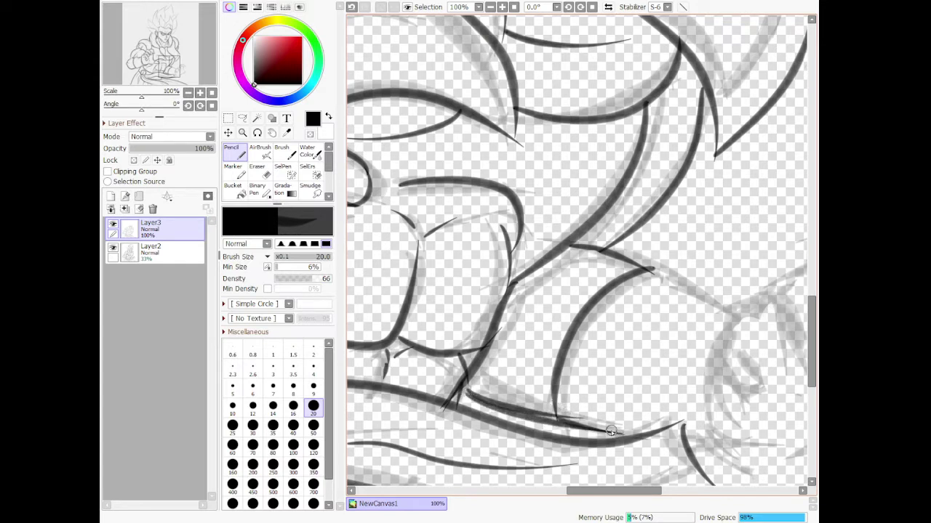
- Erase the forearm's lower edge between the waist and the cuff line and redraw it closer to the sash
click(288, 180)
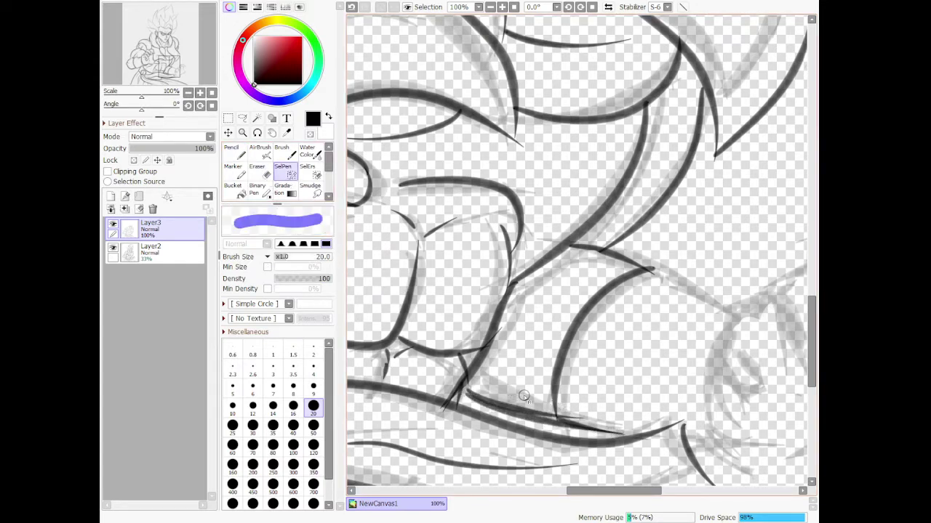
click(258, 170)
drag(553, 415, 472, 391)
click(231, 151)
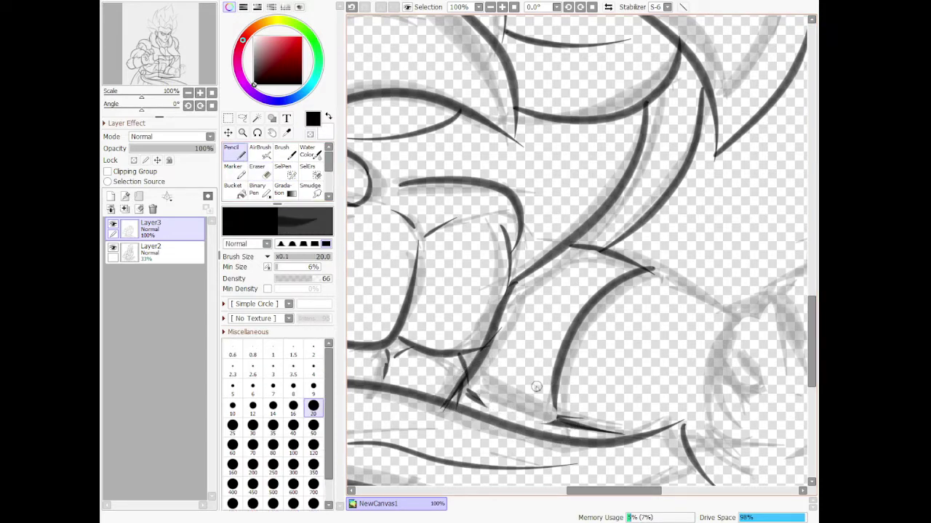
mouse_move(541, 384)
mouse_down()
mouse_move(553, 432)
mouse_move(621, 441)
mouse_up()
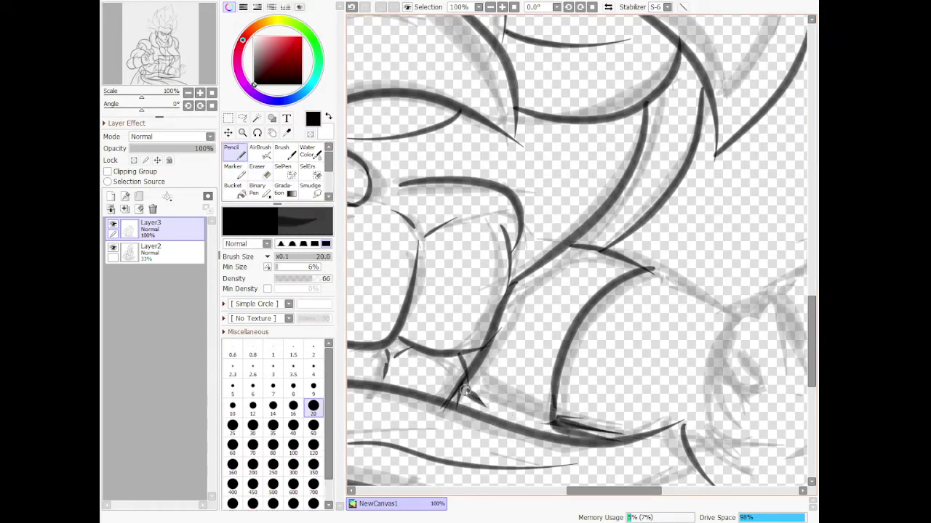
mouse_move(465, 390)
mouse_down()
mouse_move(489, 416)
mouse_move(561, 434)
mouse_up()
drag(469, 394, 546, 420)
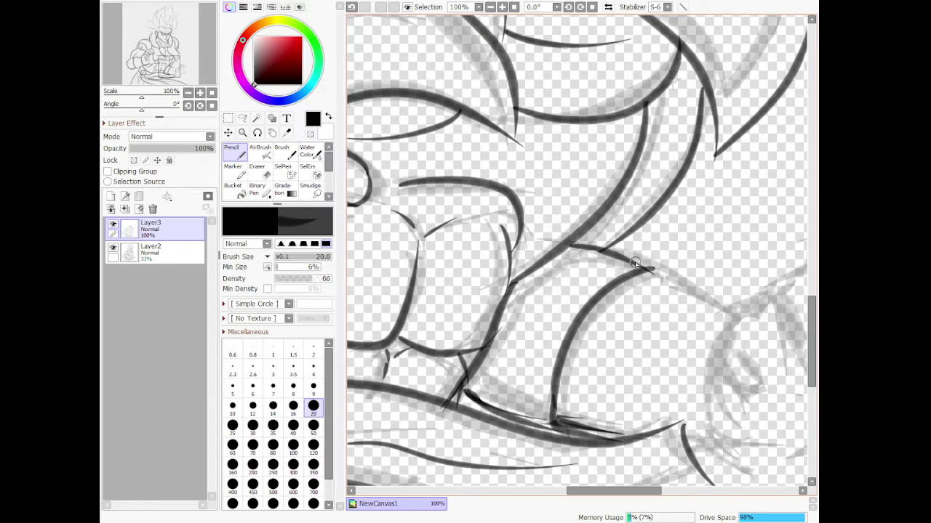
- Ink the forearm's upper edge from the cuff line to the wrist of the sketched fist
scroll(634, 267, down, 5)
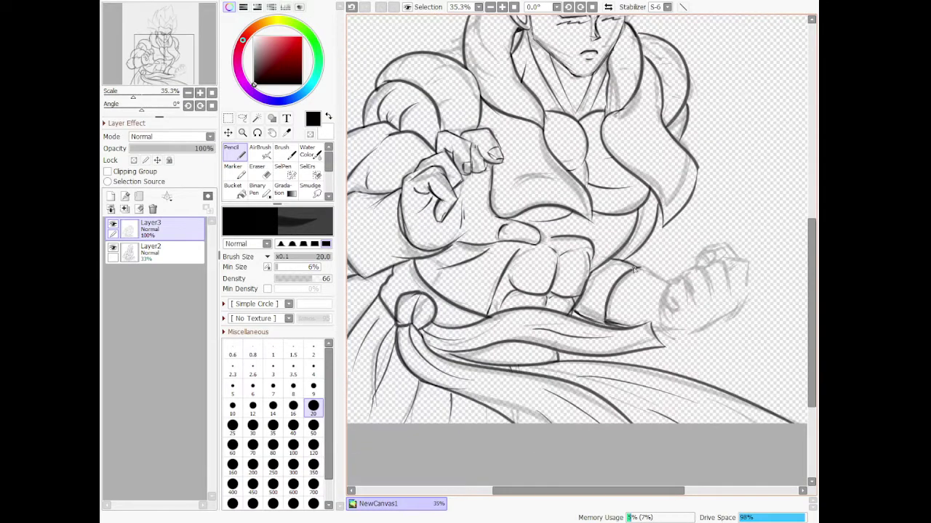
scroll(639, 288, up, 5)
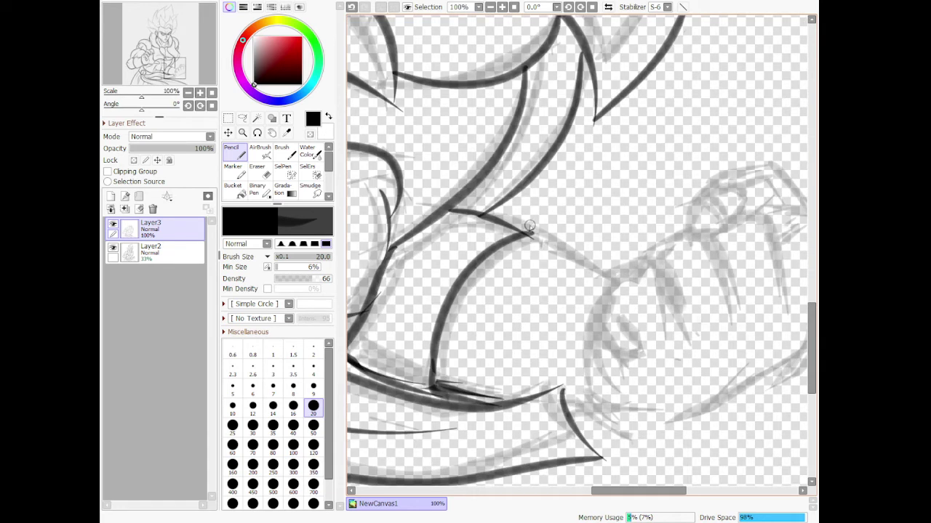
drag(535, 234, 624, 264)
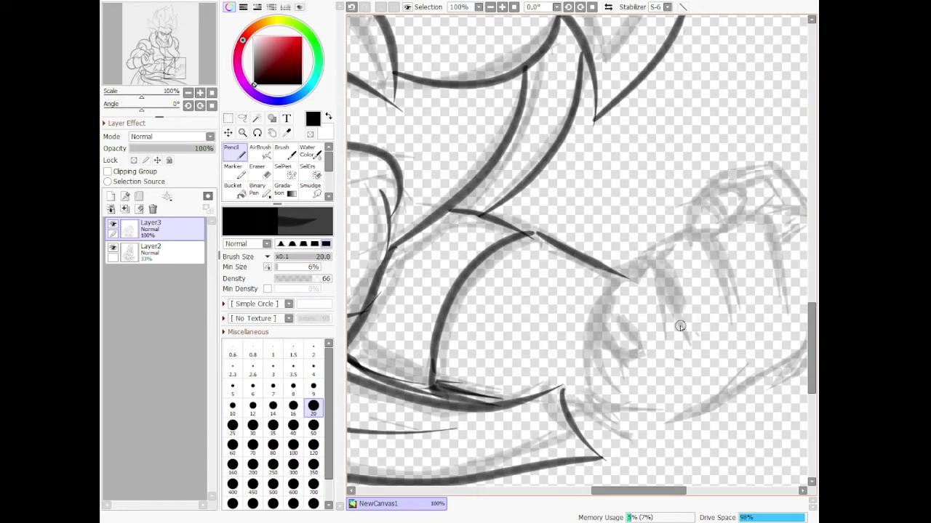
mouse_move(687, 335)
mouse_down()
mouse_move(657, 265)
mouse_move(629, 261)
mouse_move(593, 311)
mouse_move(612, 355)
mouse_move(642, 358)
mouse_move(616, 317)
mouse_move(613, 292)
mouse_move(629, 353)
mouse_move(596, 342)
mouse_move(586, 320)
mouse_move(604, 409)
mouse_move(625, 402)
mouse_move(610, 379)
mouse_up()
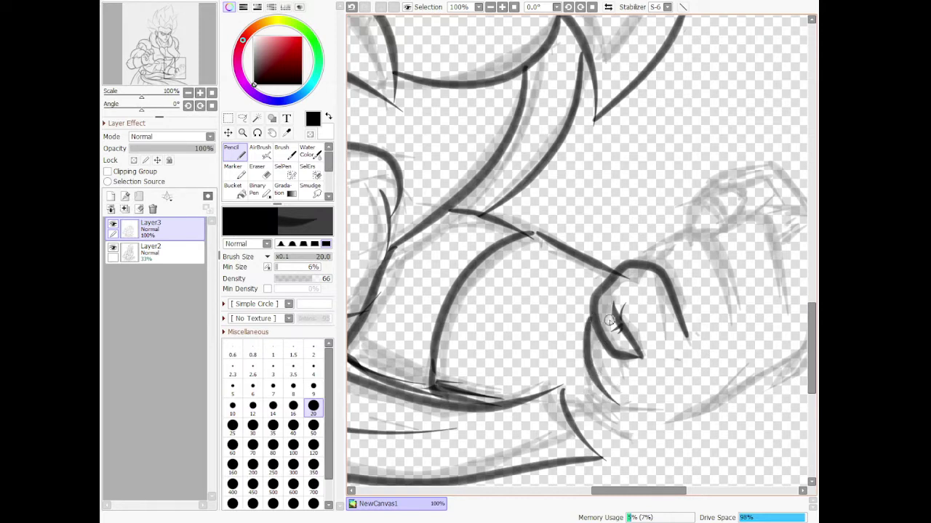
key(ctrl+z)
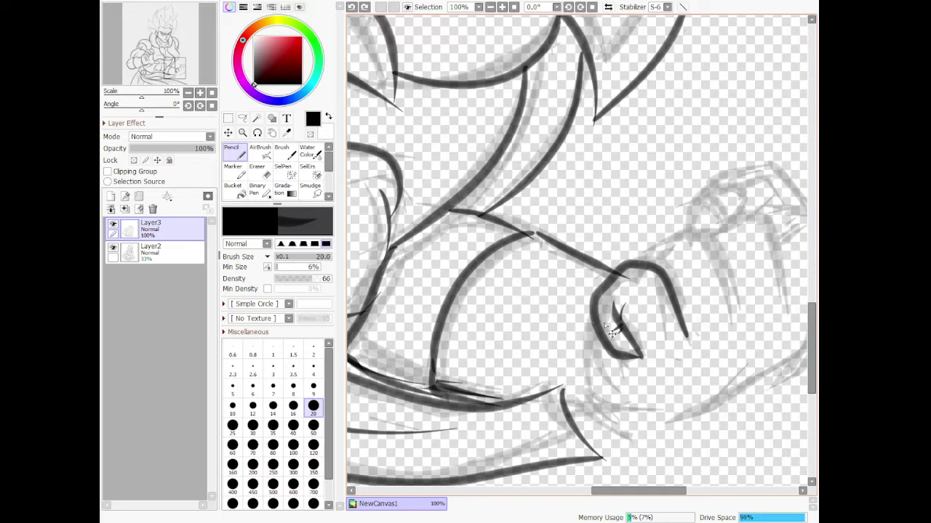
key(ctrl+z)
key(ctrl+z)
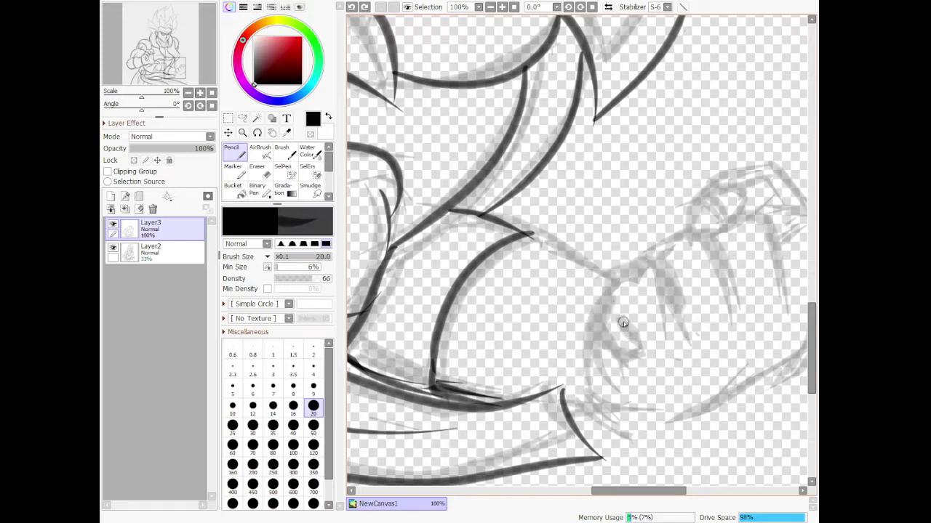
- Ink the curled finger nearest the wrist on the lowered fist as a rounded knuckle with two side lines
drag(632, 350, 613, 280)
key(ctrl+z)
mouse_move(625, 348)
mouse_down()
mouse_move(602, 296)
mouse_move(624, 349)
mouse_up()
mouse_move(631, 262)
mouse_down()
mouse_move(652, 268)
mouse_move(681, 329)
mouse_up()
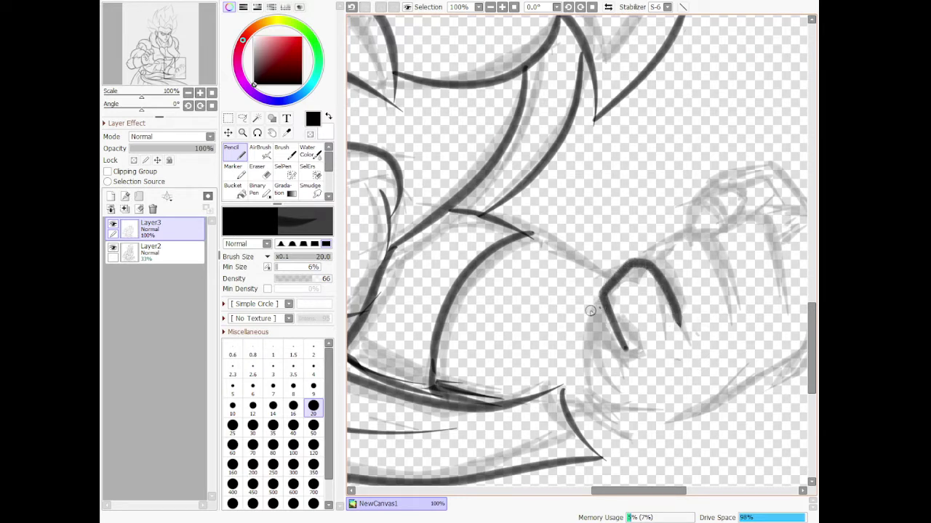
- Ink the curved heel of the fist and its creases down to the sash tip, and redraw the forearm's upper edge to the fist
mouse_move(592, 310)
mouse_down()
mouse_move(574, 364)
mouse_move(611, 413)
mouse_up()
key(ctrl+z)
mouse_move(602, 304)
mouse_down()
mouse_move(574, 367)
mouse_move(642, 397)
mouse_up()
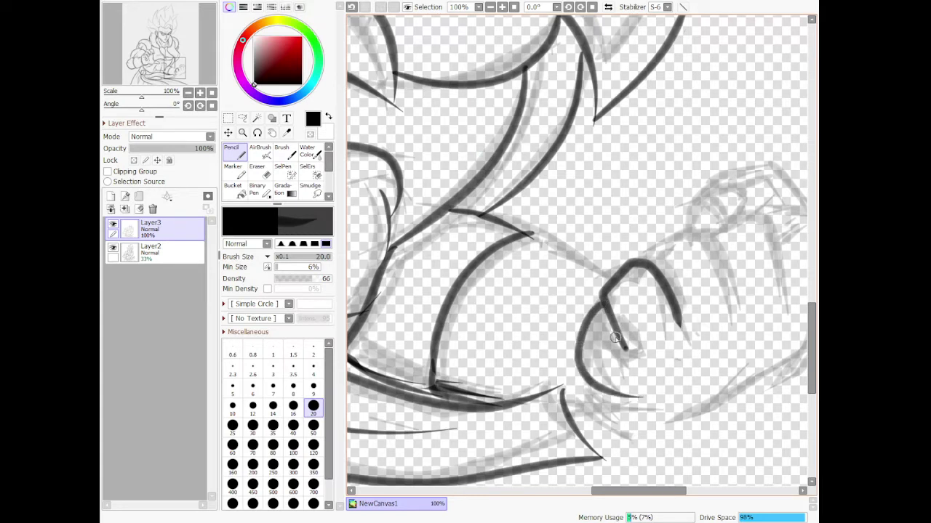
mouse_move(618, 336)
mouse_down()
mouse_move(597, 350)
mouse_move(618, 340)
mouse_move(602, 358)
mouse_move(612, 382)
mouse_move(581, 370)
mouse_move(583, 382)
mouse_move(642, 407)
mouse_up()
mouse_move(587, 393)
mouse_down()
mouse_move(630, 409)
mouse_move(596, 390)
mouse_move(612, 401)
mouse_move(565, 410)
mouse_move(595, 408)
mouse_up()
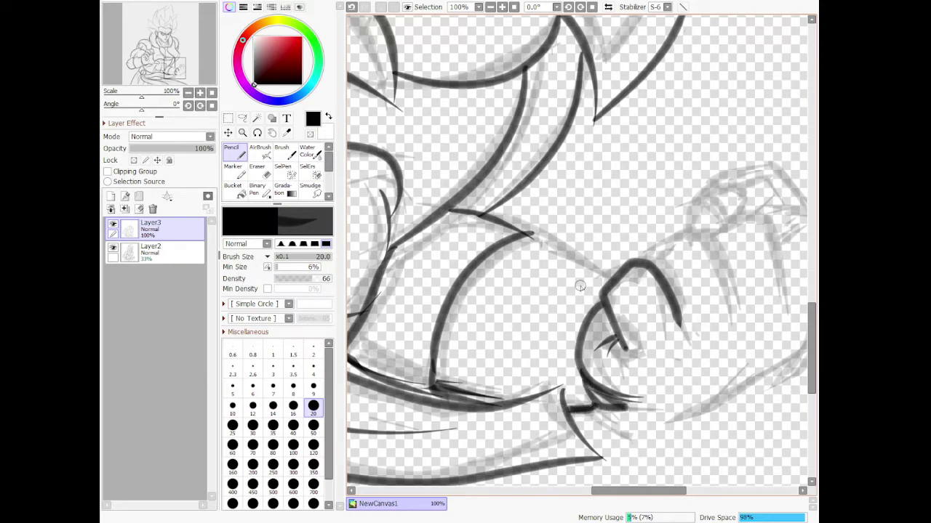
drag(533, 234, 606, 286)
- Ink the next two curled fingers of the lowered fist with short crease marks beneath them
scroll(426, 255, down, 17)
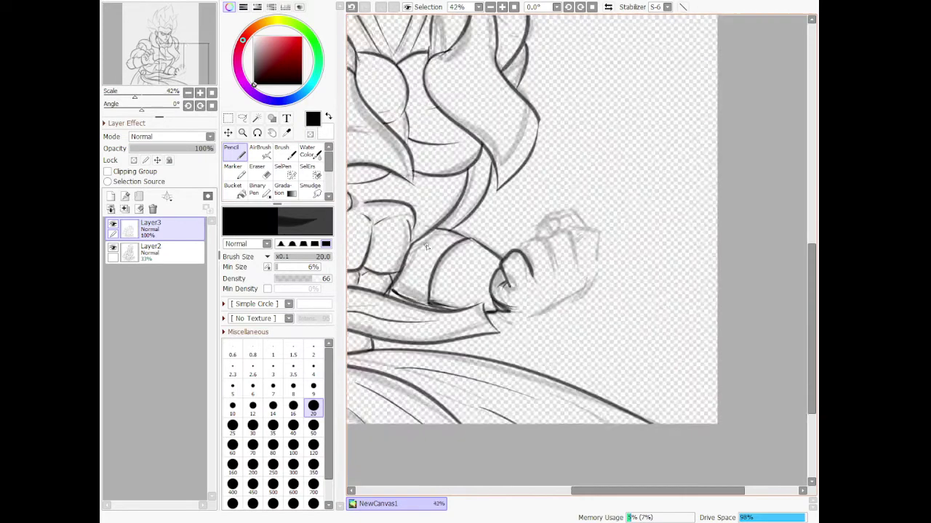
scroll(364, 234, up, 4)
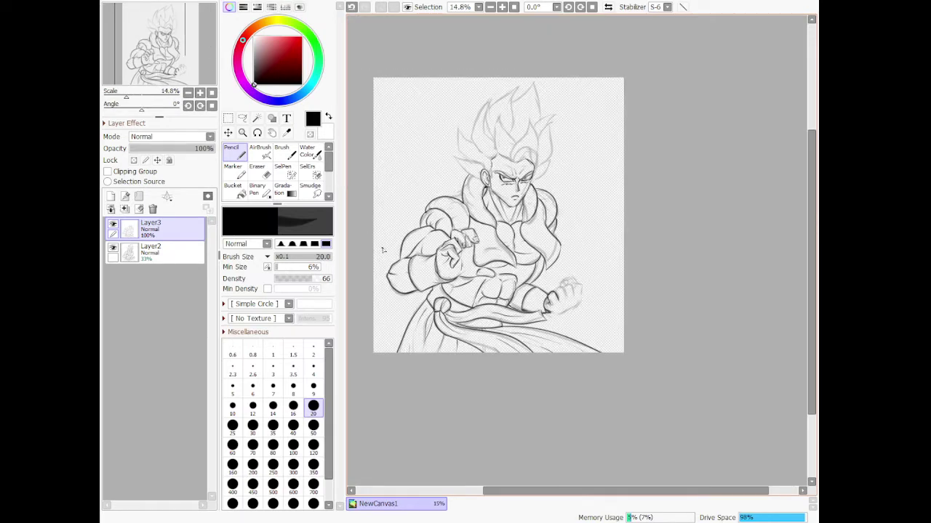
scroll(566, 269, up, 1)
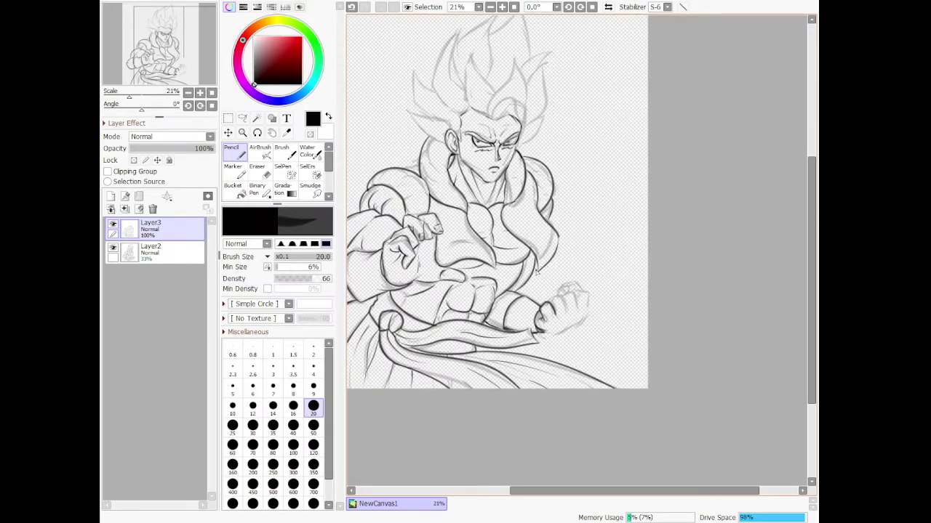
scroll(560, 276, up, 1)
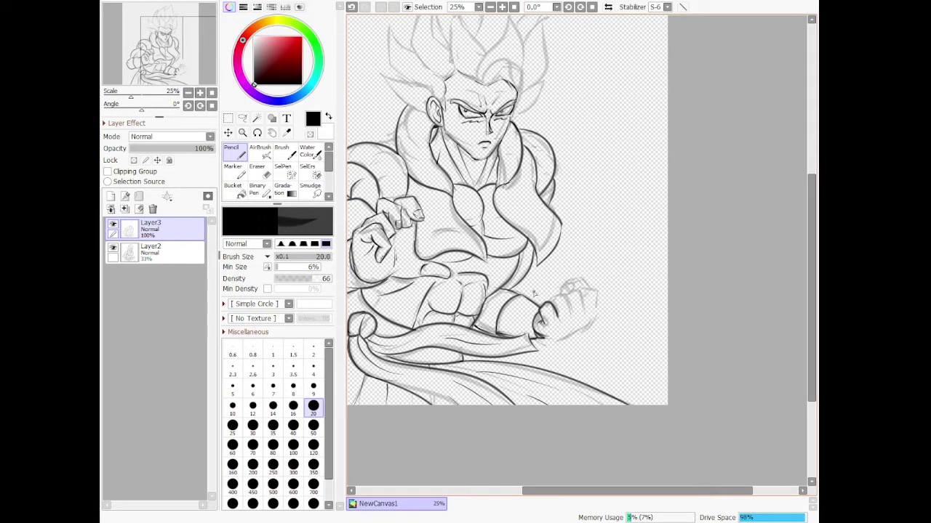
scroll(519, 305, down, 2)
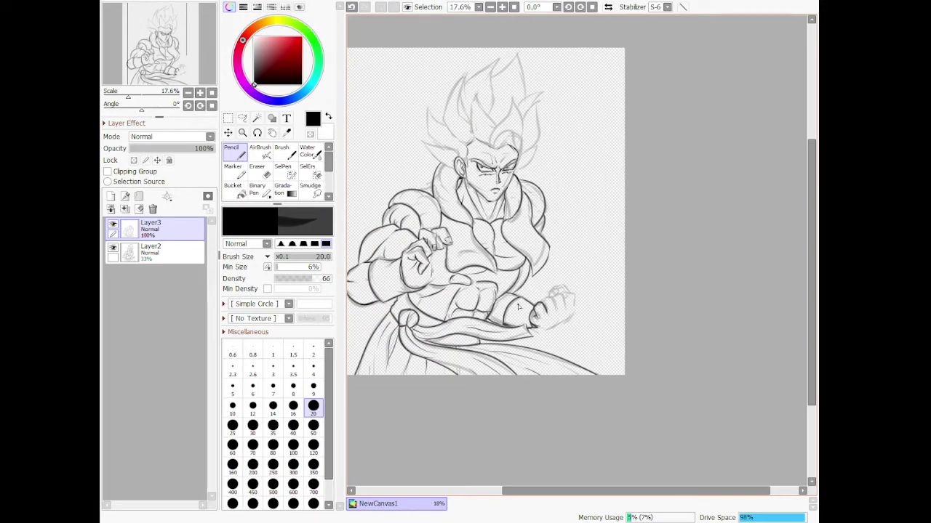
scroll(519, 306, up, 9)
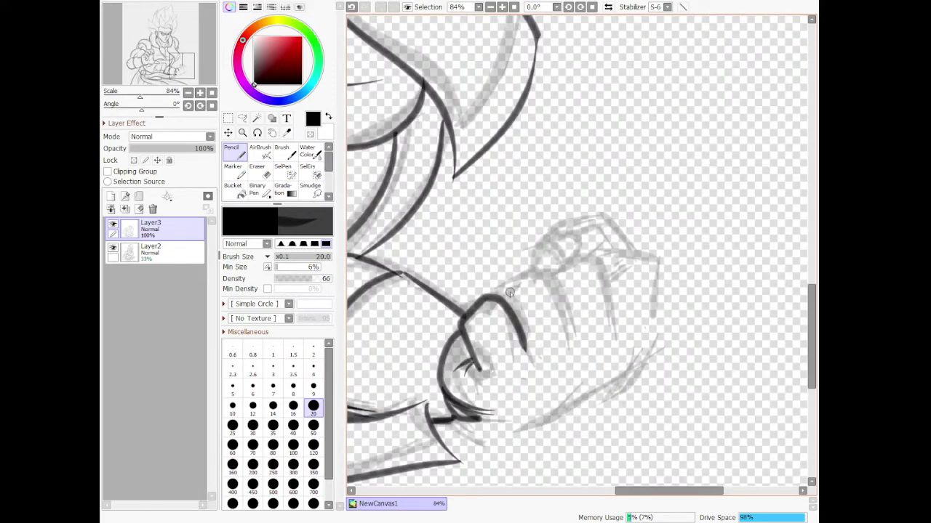
mouse_move(507, 283)
mouse_down()
mouse_move(544, 270)
mouse_move(566, 289)
mouse_move(560, 327)
mouse_up()
drag(500, 364, 529, 391)
drag(553, 344, 569, 376)
mouse_move(555, 271)
mouse_down()
mouse_move(570, 255)
mouse_move(600, 252)
mouse_move(629, 285)
mouse_move(625, 323)
mouse_up()
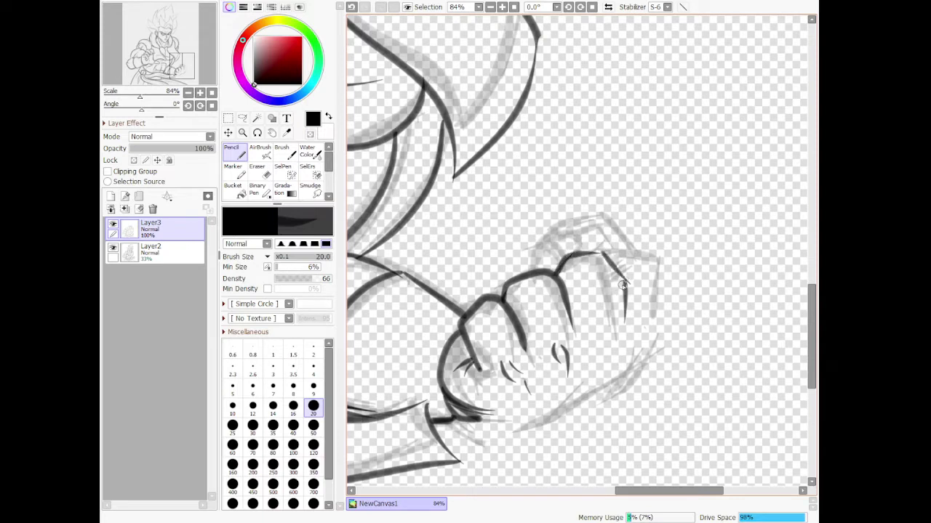
- Redraw the outermost finger of the lowered fist and ink the fist's lower edge back to the wrist
drag(605, 256, 636, 248)
key(ctrl+z)
key(ctrl+z)
key(ctrl+z)
drag(599, 253, 619, 312)
mouse_move(610, 279)
mouse_down()
mouse_move(632, 244)
mouse_move(651, 260)
mouse_move(654, 325)
mouse_up()
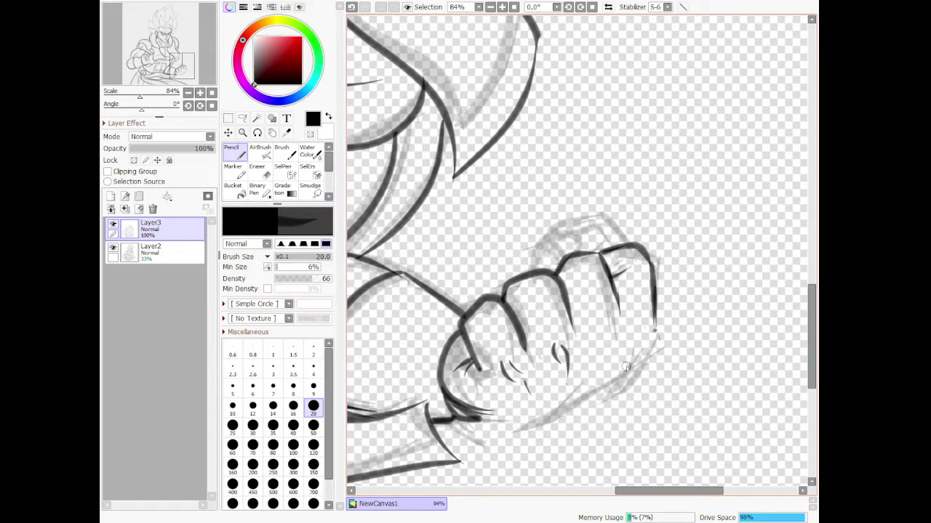
drag(654, 331, 592, 390)
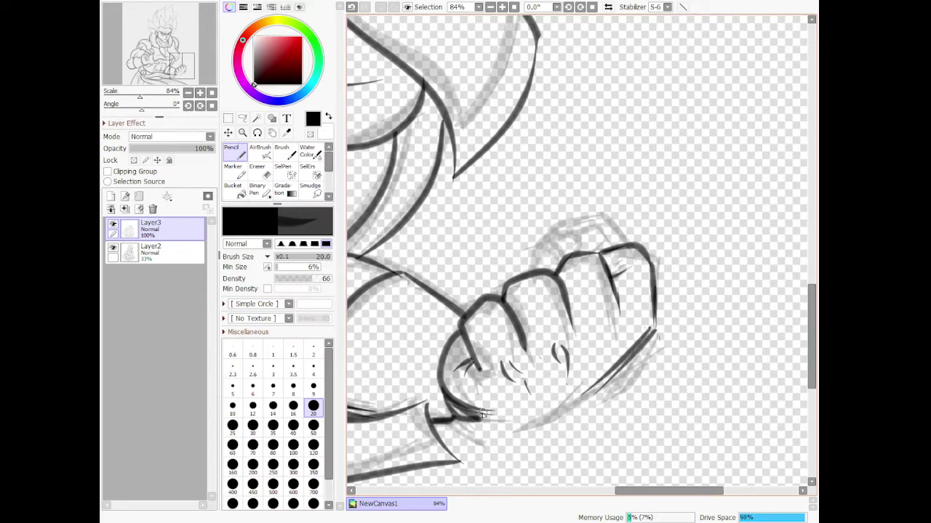
mouse_move(480, 416)
mouse_down()
mouse_move(559, 406)
mouse_move(581, 388)
mouse_move(599, 390)
mouse_move(621, 357)
mouse_move(611, 376)
mouse_move(642, 346)
mouse_up()
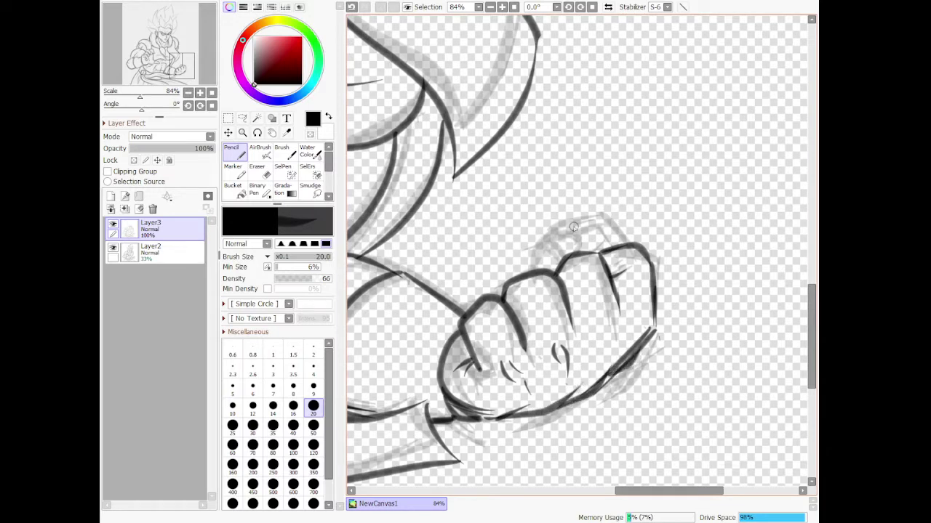
- Ink the thumb with its nail above the lowered fist's fingers and erase the overlapping line at the knuckles
mouse_move(573, 227)
mouse_down()
mouse_move(511, 263)
mouse_move(557, 280)
mouse_move(600, 251)
mouse_up()
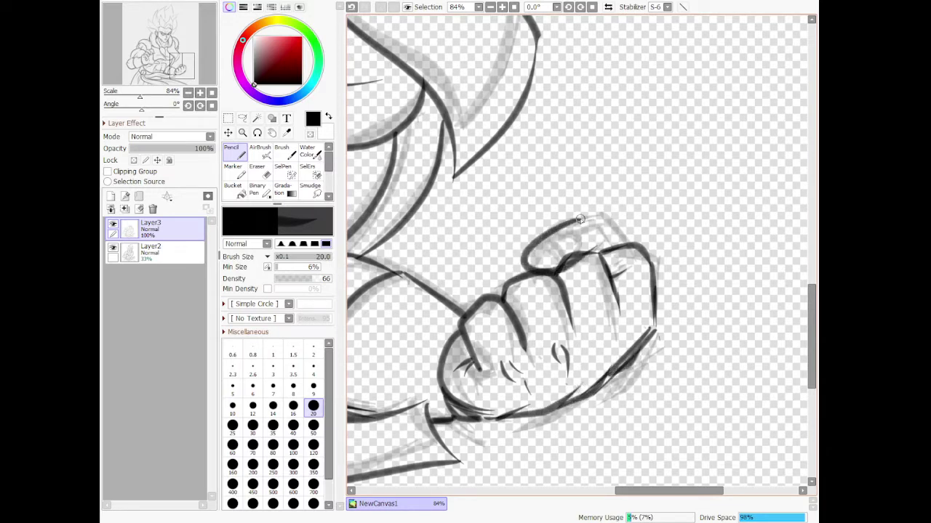
drag(579, 219, 631, 244)
key(e)
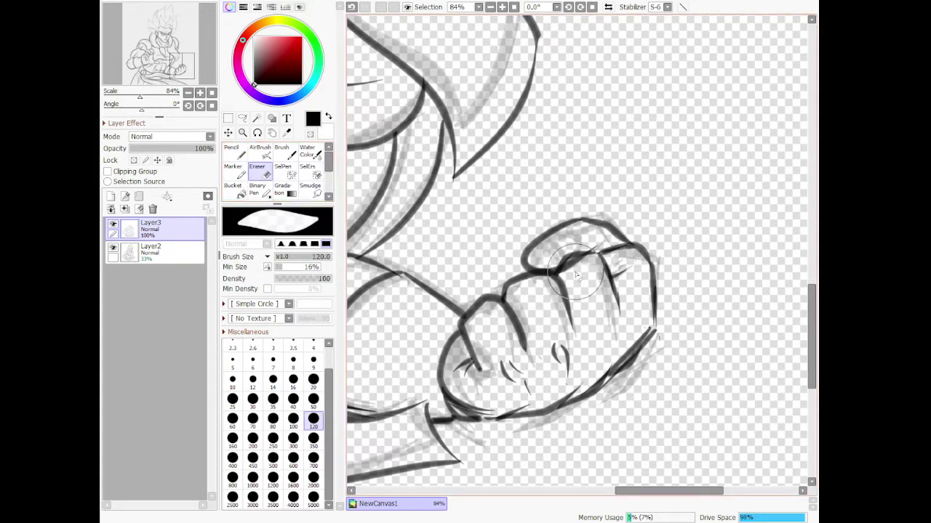
mouse_move(577, 275)
mouse_down()
mouse_move(567, 251)
mouse_move(551, 284)
mouse_move(576, 263)
mouse_move(552, 250)
mouse_move(551, 266)
mouse_move(568, 247)
mouse_move(531, 246)
mouse_move(558, 269)
mouse_move(598, 246)
mouse_up()
key(n)
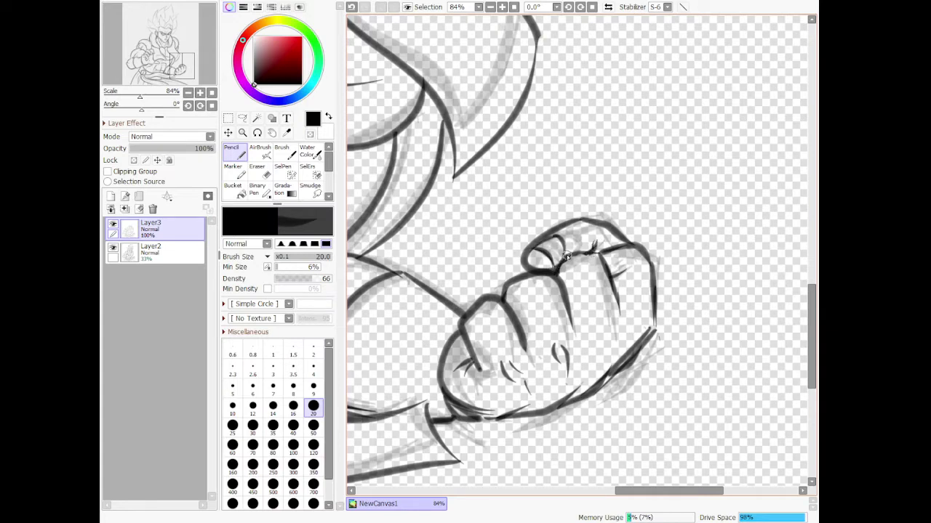
- Ink both edges of the lowest hair spike, sweeping outward from the ear to a point
scroll(567, 256, down, 5)
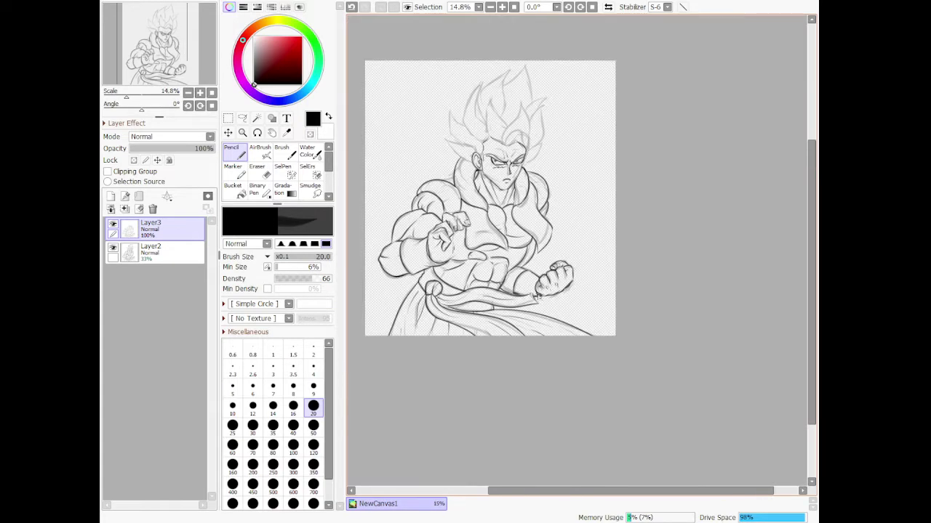
scroll(511, 294, down, 1)
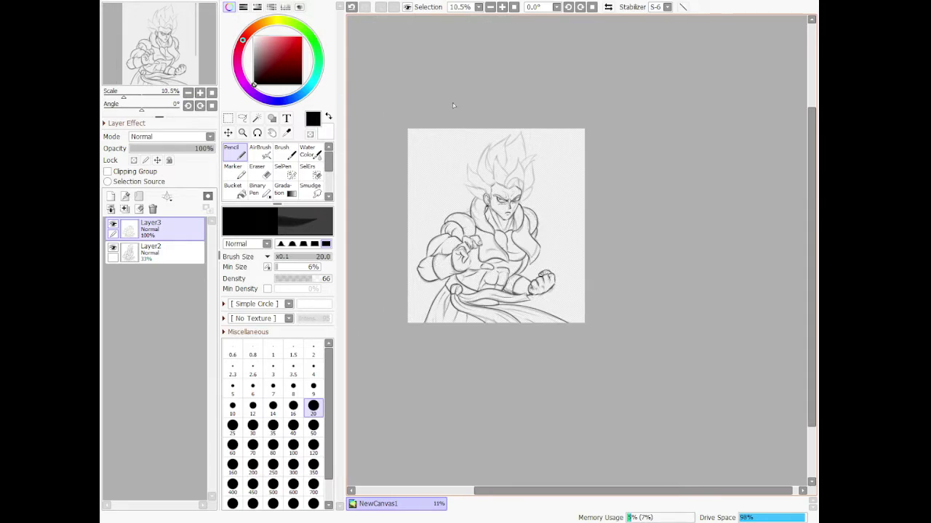
scroll(480, 191, up, 6)
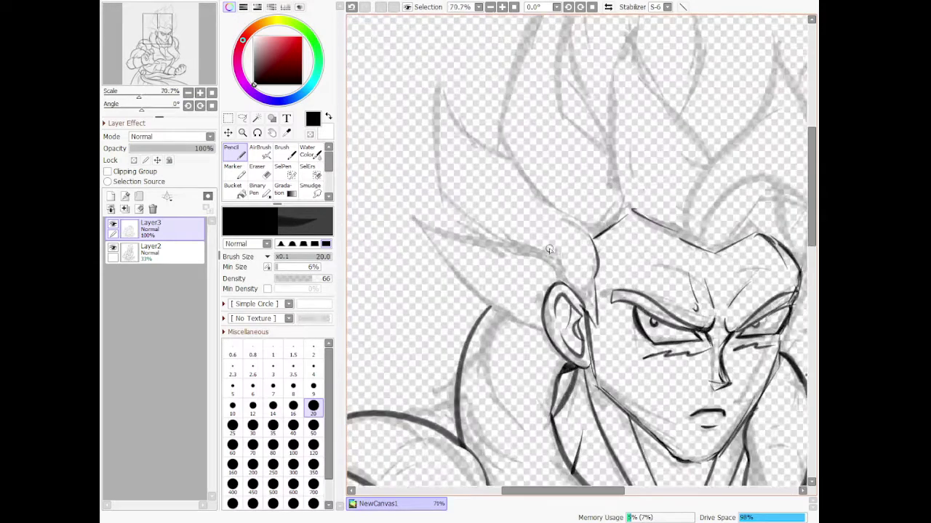
scroll(550, 249, up, 1)
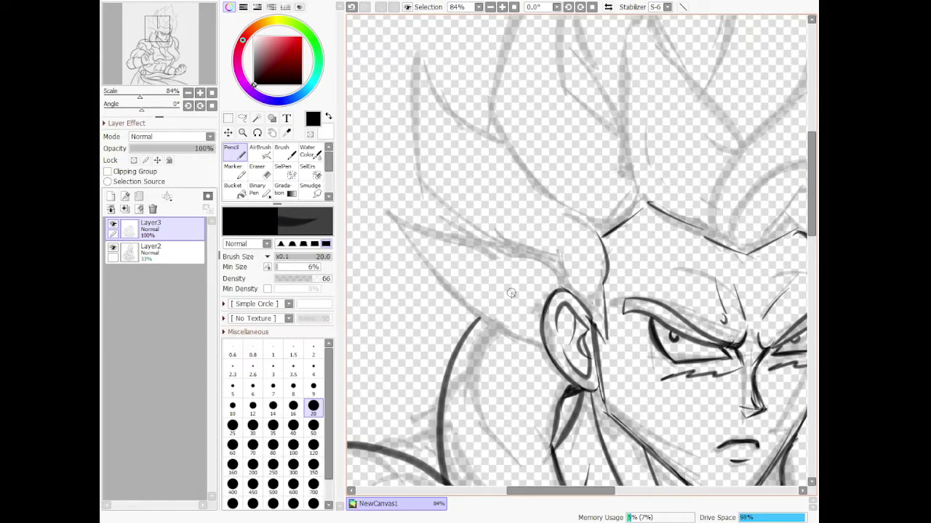
mouse_move(549, 349)
mouse_down()
mouse_move(461, 313)
mouse_move(421, 209)
mouse_up()
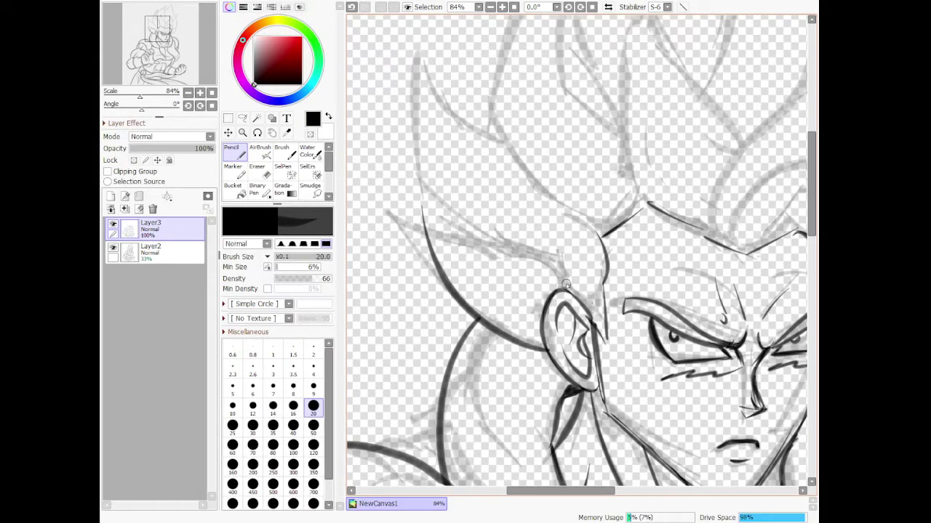
key(ctrl+z)
mouse_move(568, 295)
mouse_down()
mouse_move(386, 232)
mouse_move(500, 334)
mouse_move(551, 347)
mouse_up()
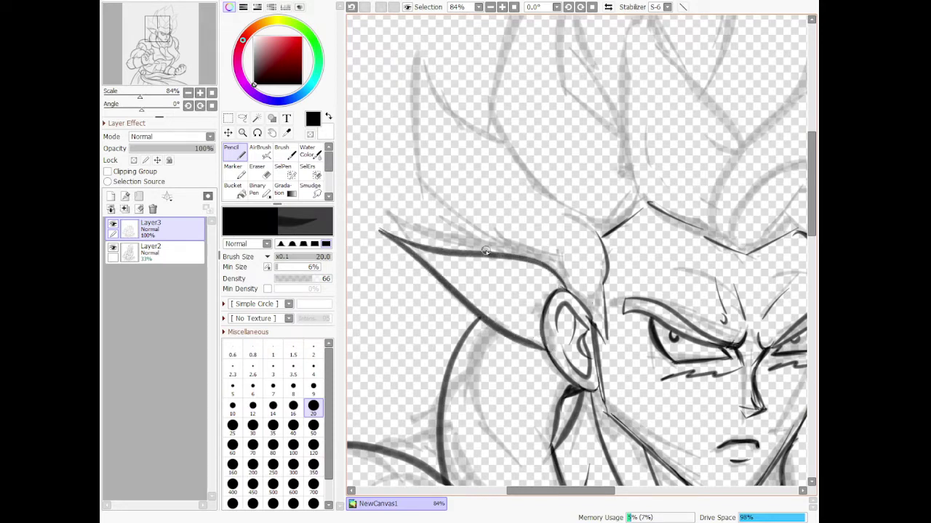
- Ink the second hair spike above the ear, rising from the lowest spike's upper edge to a point
mouse_move(492, 254)
mouse_down()
mouse_move(411, 195)
mouse_move(407, 45)
mouse_move(454, 108)
mouse_up()
key(ctrl+z)
key(ctrl+z)
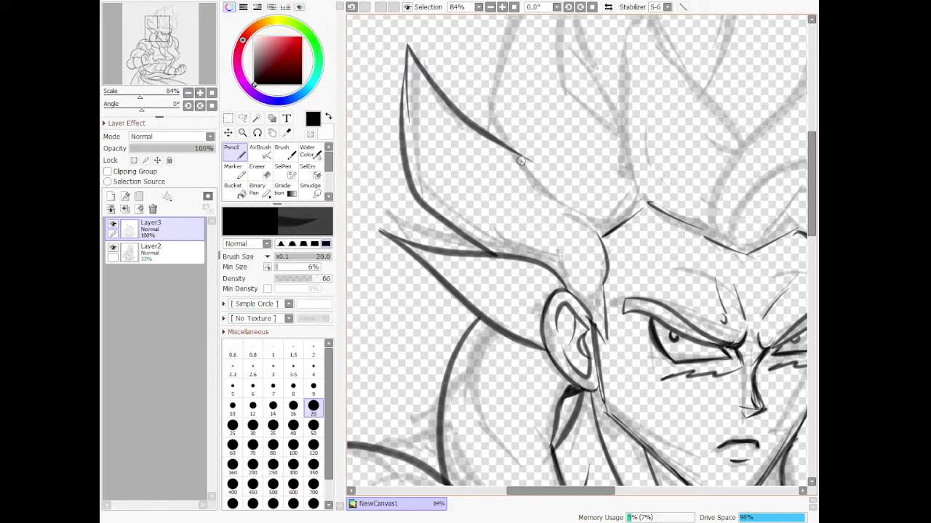
- Extend the second spike's inner edge down to the hairline and ink the outer edge of the tall spike above it
scroll(521, 161, down, 5)
scroll(560, 149, up, 5)
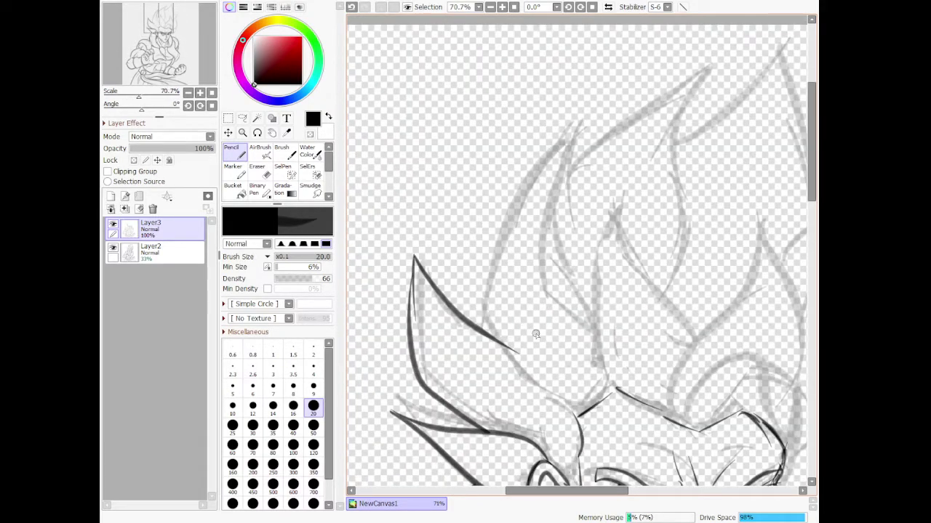
drag(501, 344, 582, 405)
mouse_move(502, 339)
mouse_down()
mouse_move(477, 309)
mouse_move(481, 258)
mouse_move(536, 143)
mouse_move(577, 121)
mouse_up()
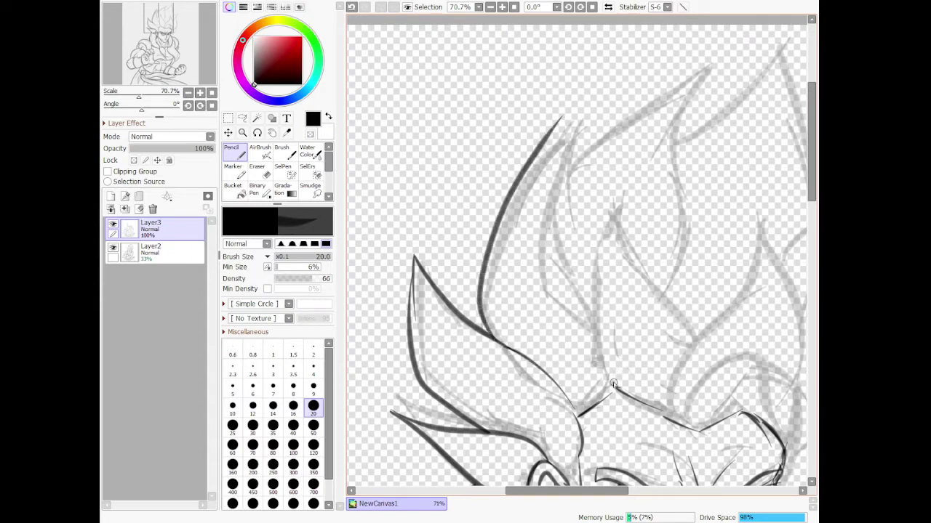
- Ink the two pointed front hair spikes rising from the forehead's hairline
mouse_move(612, 388)
mouse_down()
mouse_move(576, 319)
mouse_move(598, 239)
mouse_move(624, 194)
mouse_move(623, 262)
mouse_move(668, 295)
mouse_up()
drag(700, 325, 717, 370)
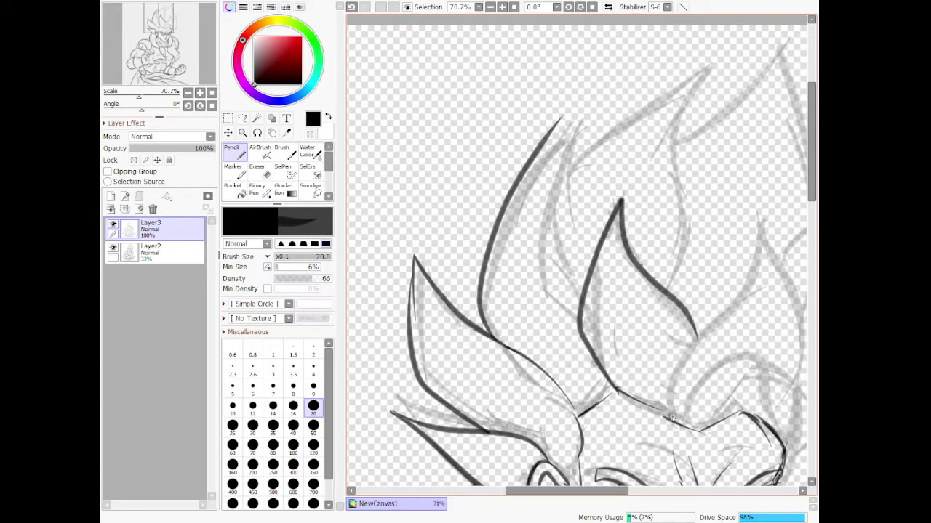
mouse_move(673, 418)
mouse_down()
mouse_move(674, 348)
mouse_move(758, 264)
mouse_move(749, 206)
mouse_move(803, 301)
mouse_up()
- Ink the curved bang drooping over the forehead and erase the hairline underneath it
scroll(766, 326, down, 8)
scroll(798, 335, up, 8)
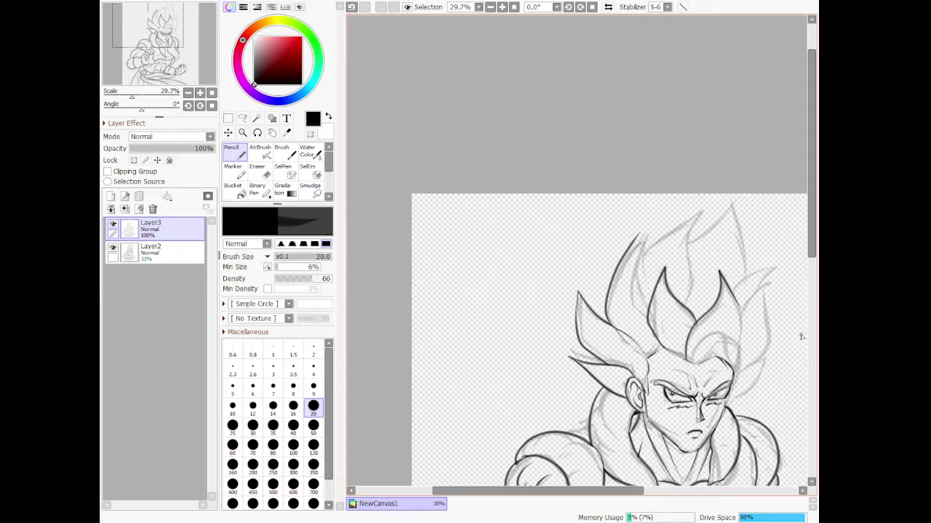
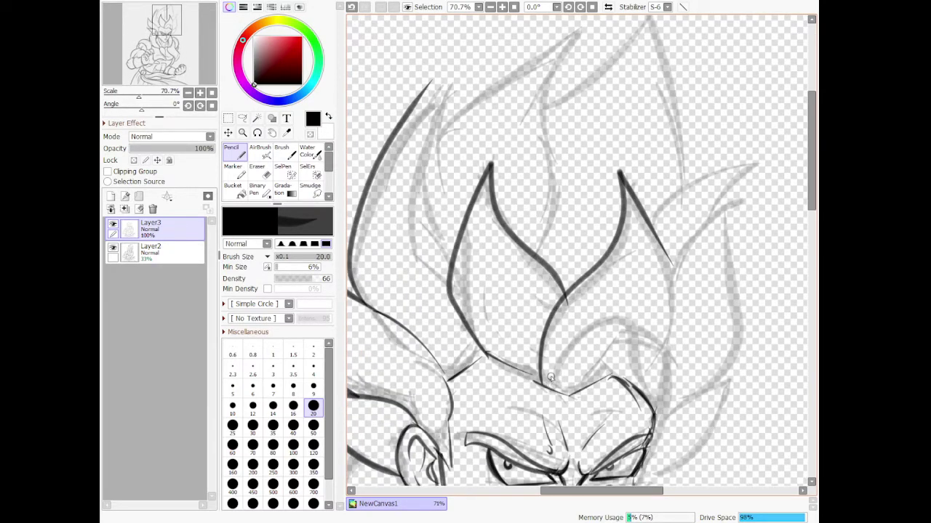
mouse_move(547, 377)
mouse_down()
mouse_move(588, 315)
mouse_move(622, 321)
mouse_move(650, 391)
mouse_move(696, 425)
mouse_up()
mouse_move(663, 393)
mouse_down()
mouse_move(682, 448)
mouse_move(666, 415)
mouse_move(569, 397)
mouse_move(594, 366)
mouse_move(606, 380)
mouse_move(597, 370)
mouse_up()
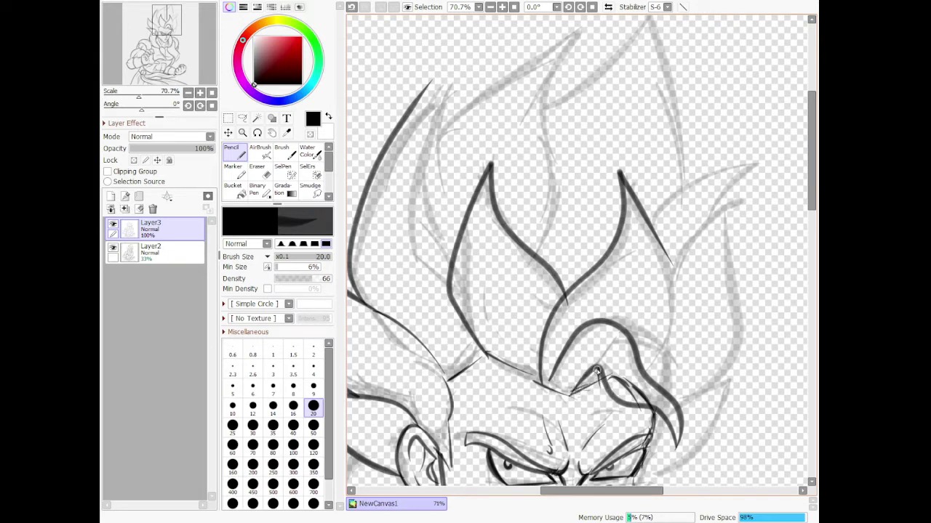
key(e)
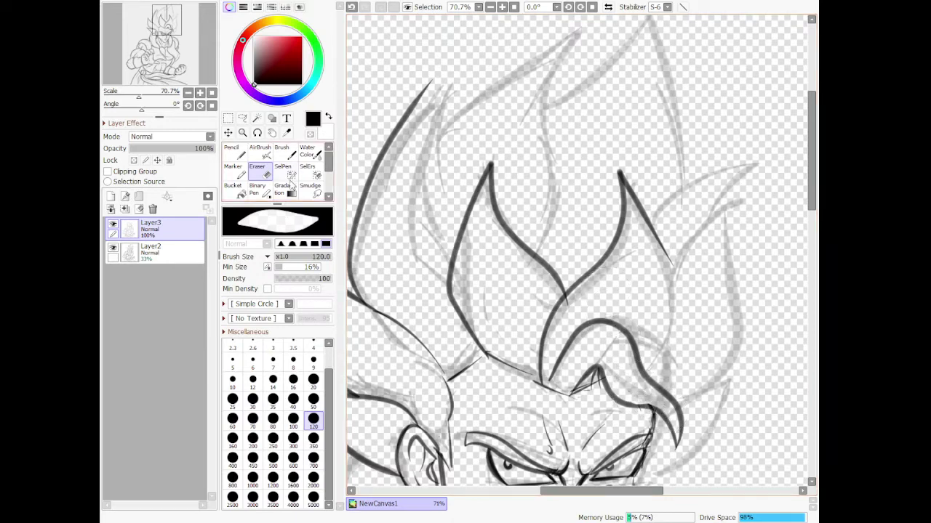
click(232, 153)
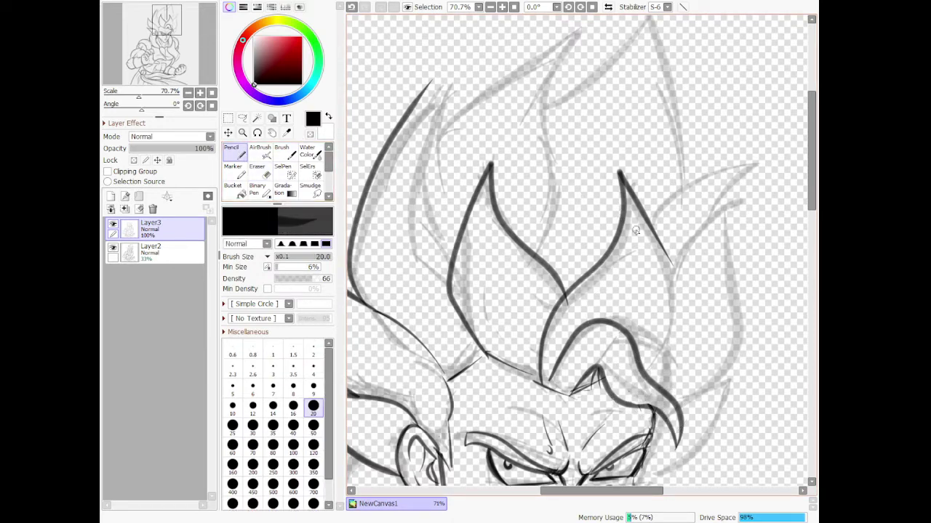
- Ink the front spike's outer edge down to the back of the drooping bang
mouse_move(652, 235)
mouse_down()
mouse_move(684, 309)
mouse_move(659, 391)
mouse_move(670, 280)
mouse_up()
key(ctrl+z)
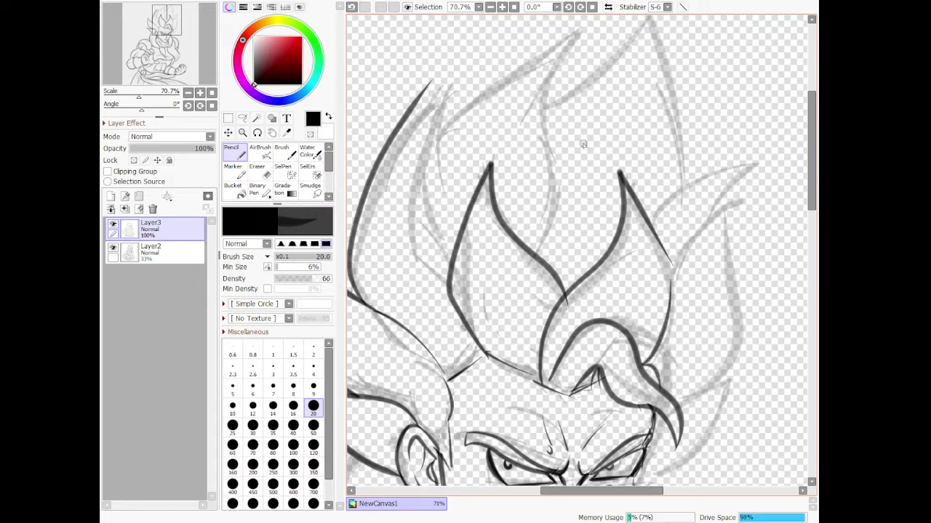
- Ink the pointed tip and inner edge of the tall rear hair spike down to the front spike
scroll(582, 144, down, 3)
scroll(530, 96, up, 3)
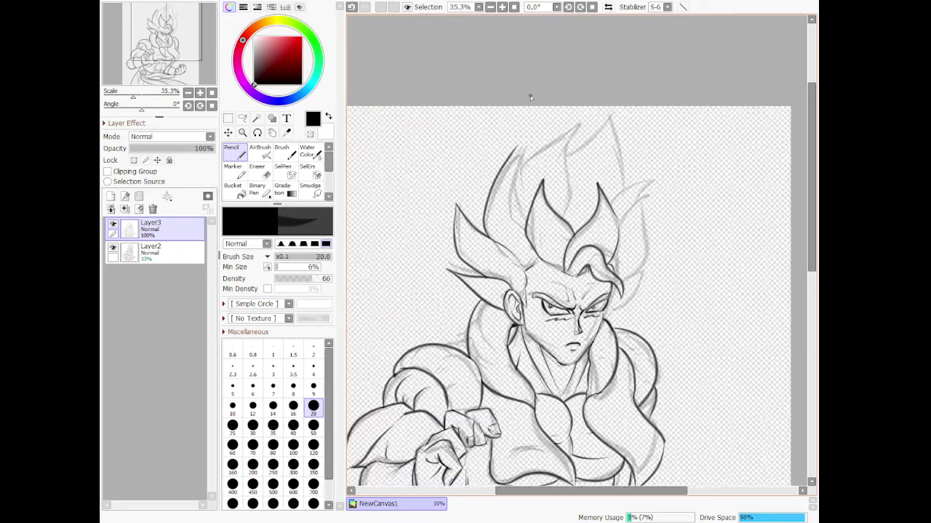
scroll(530, 95, up, 1)
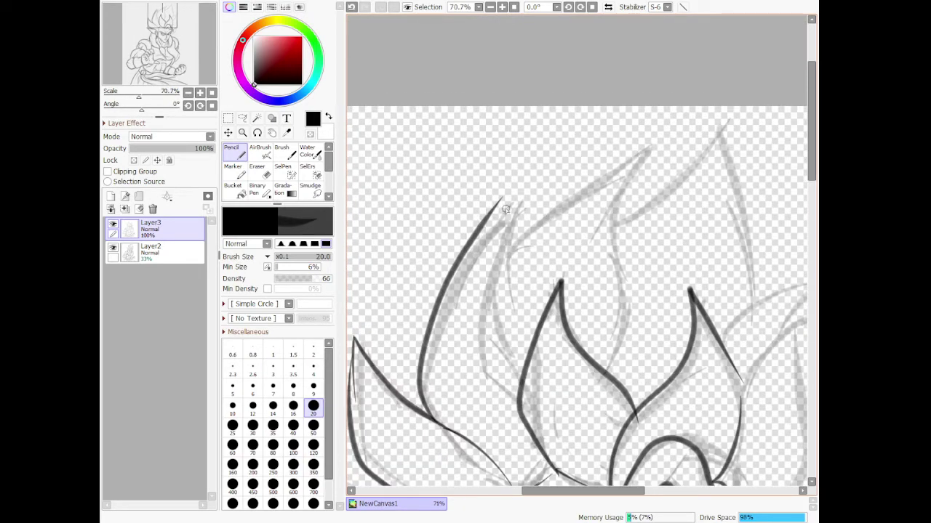
mouse_move(506, 195)
mouse_down()
mouse_move(527, 187)
mouse_move(485, 323)
mouse_move(514, 368)
mouse_up()
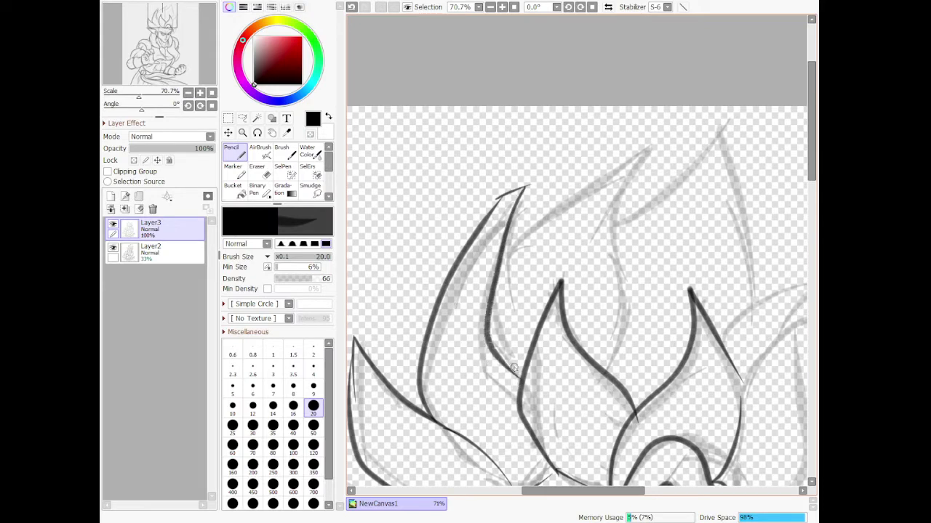
key(ctrl+z)
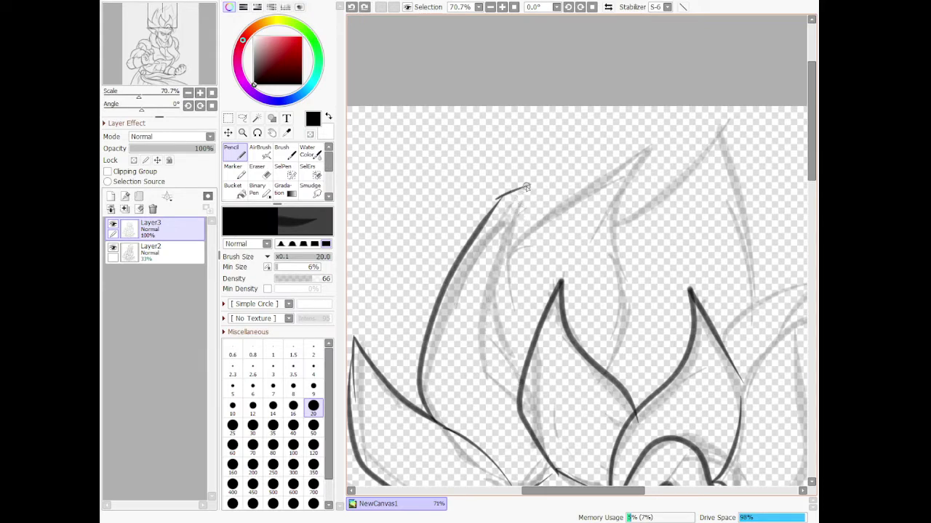
mouse_move(527, 188)
mouse_down()
mouse_move(506, 254)
mouse_move(512, 339)
mouse_move(530, 354)
mouse_up()
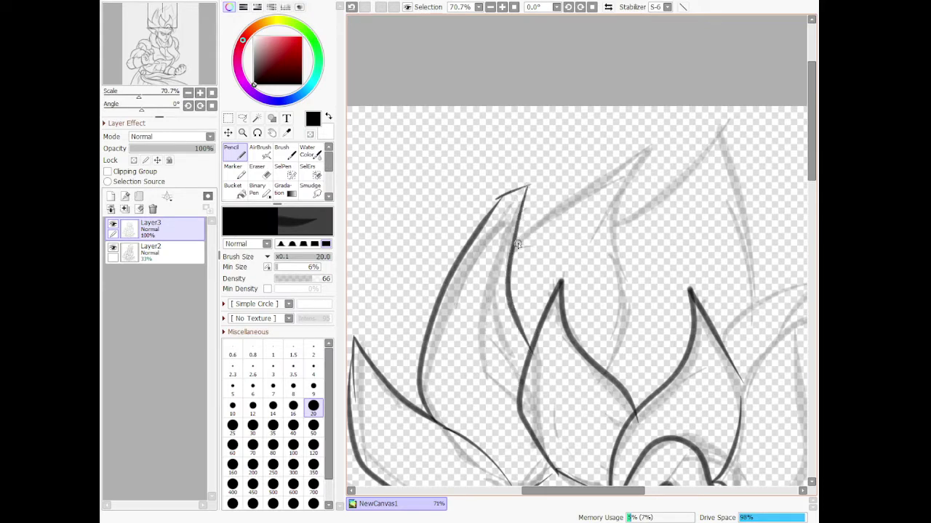
- Ink the two tallest hair spikes at the crown, running their inner edges down behind the front spikes
mouse_move(517, 245)
mouse_down()
mouse_move(577, 180)
mouse_move(644, 146)
mouse_move(652, 131)
mouse_move(612, 201)
mouse_move(631, 304)
mouse_up()
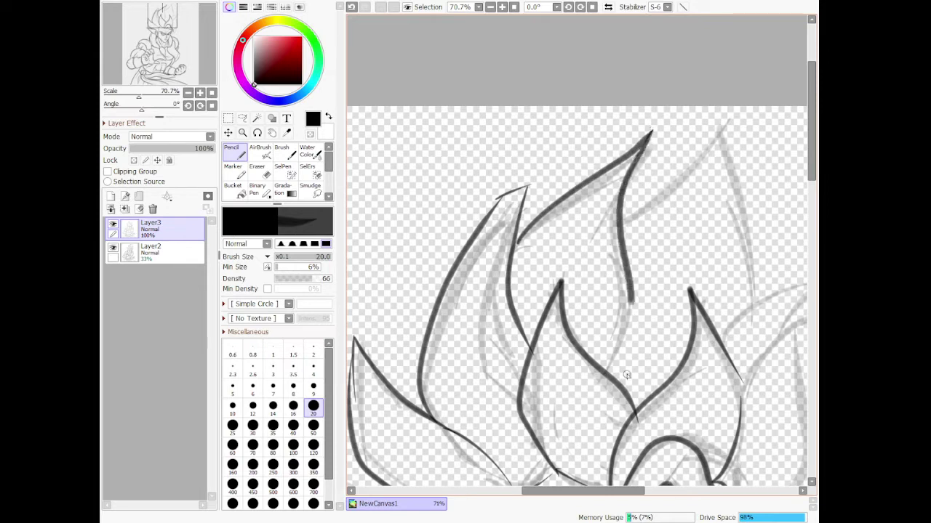
drag(627, 375, 616, 369)
mouse_move(626, 224)
mouse_down()
mouse_move(714, 149)
mouse_move(714, 125)
mouse_move(762, 276)
mouse_up()
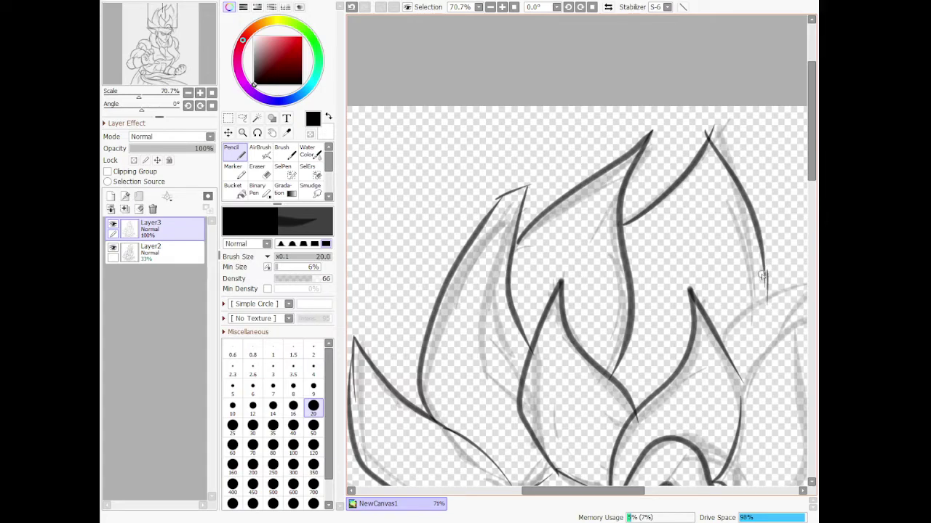
- Ink the two small pointed spikes branching outward on the far side of the hair
scroll(762, 276, down, 3)
scroll(748, 287, up, 6)
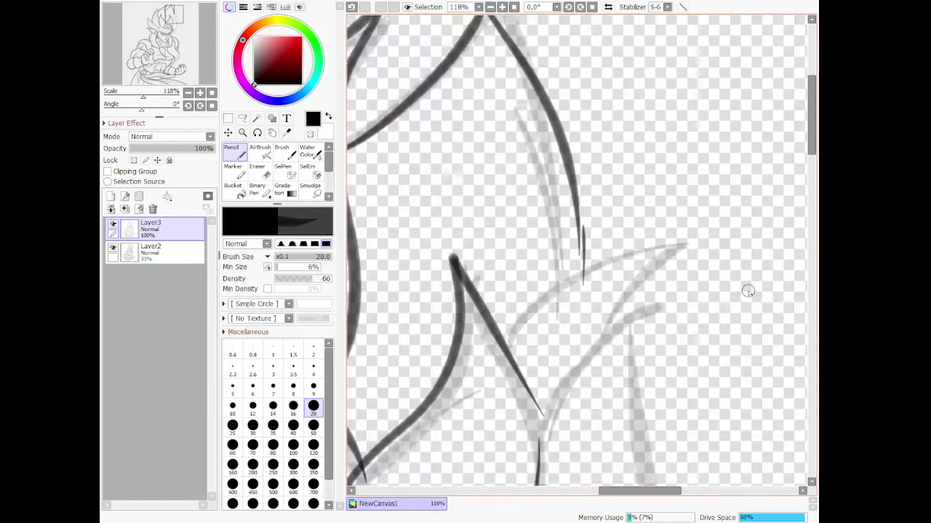
mouse_move(505, 342)
mouse_down()
mouse_move(586, 263)
mouse_move(658, 256)
mouse_move(691, 238)
mouse_up()
drag(615, 314, 603, 326)
mouse_move(543, 413)
mouse_down()
mouse_move(573, 353)
mouse_move(667, 310)
mouse_move(635, 378)
mouse_up()
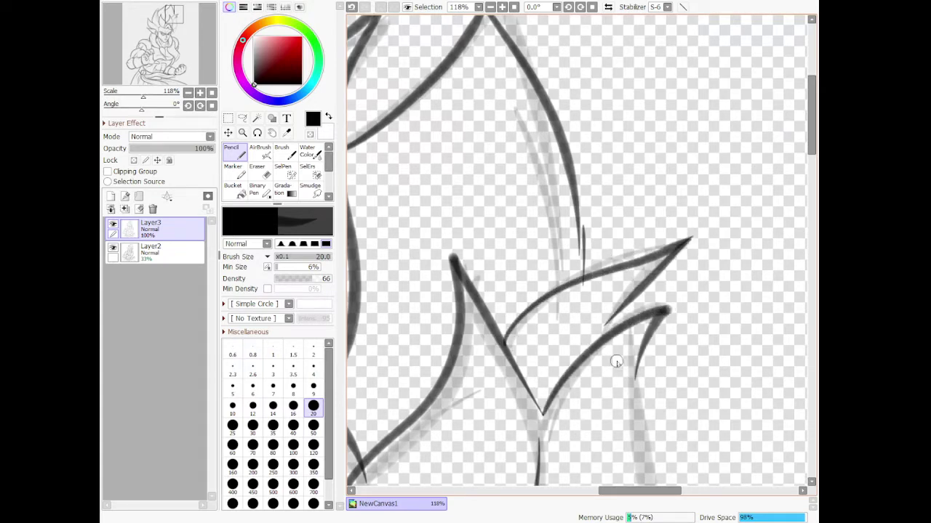
drag(627, 294, 602, 329)
- Ink the far-side spike's outer edge down to the drooping bang and the small pointed tuft beside the far eye
scroll(602, 329, down, 10)
scroll(584, 378, up, 6)
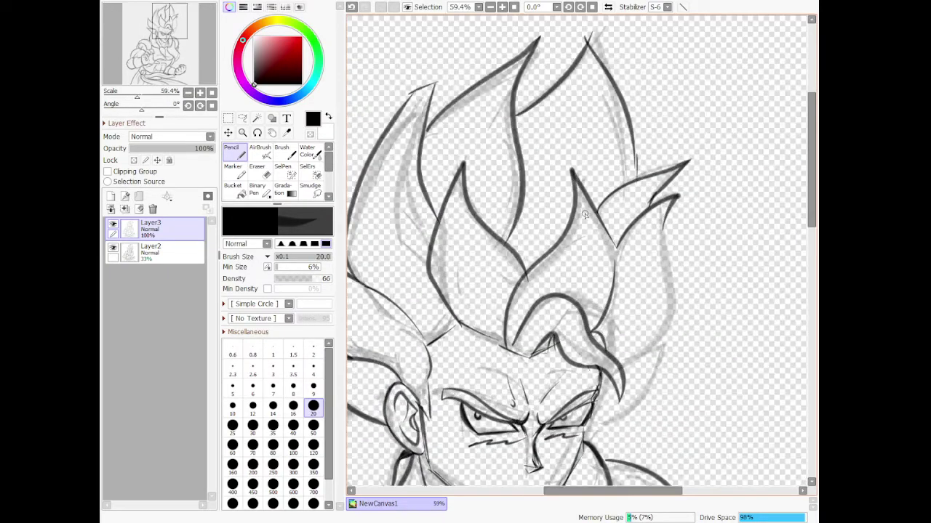
mouse_move(625, 371)
mouse_down()
mouse_move(648, 363)
mouse_move(675, 301)
mouse_move(659, 244)
mouse_move(665, 200)
mouse_up()
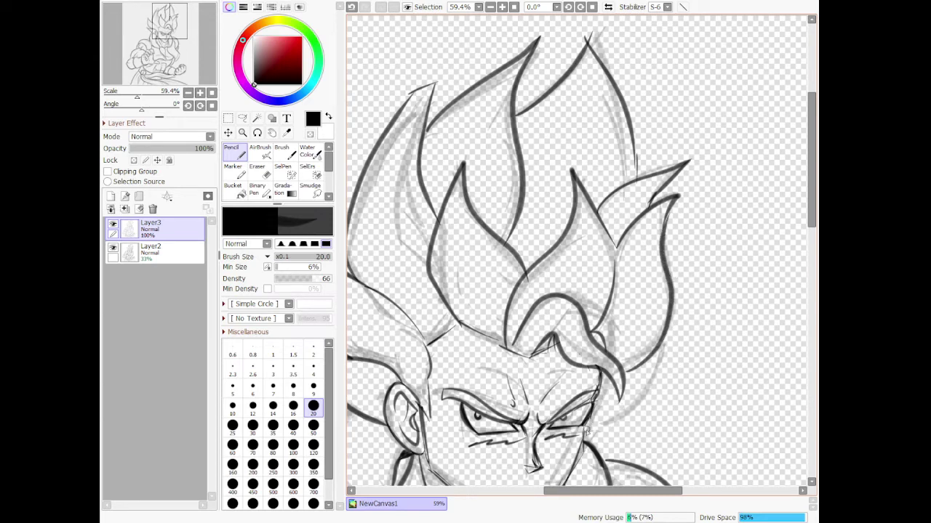
mouse_move(586, 432)
mouse_down()
mouse_move(615, 420)
mouse_move(648, 371)
mouse_up()
drag(625, 375, 615, 374)
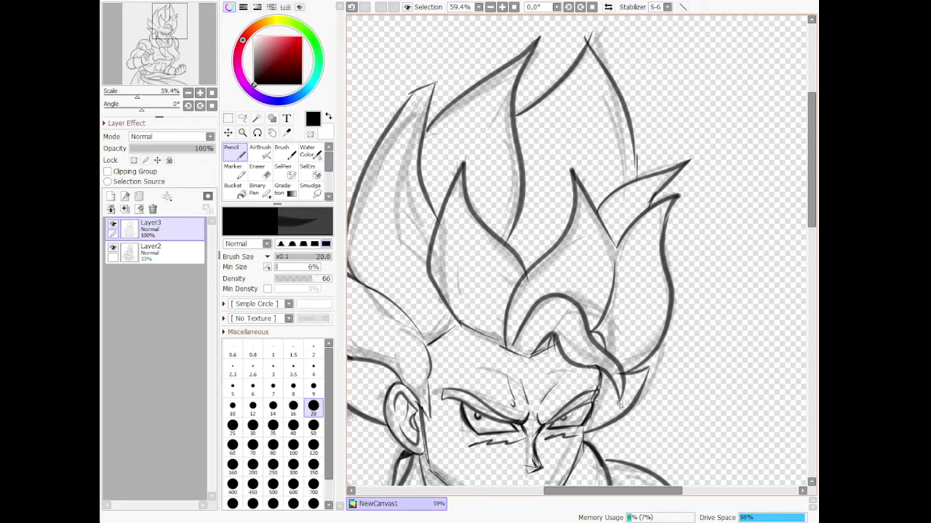
- Ink the small pointed hair tuft behind and below the ear
scroll(509, 396, down, 8)
scroll(509, 400, up, 6)
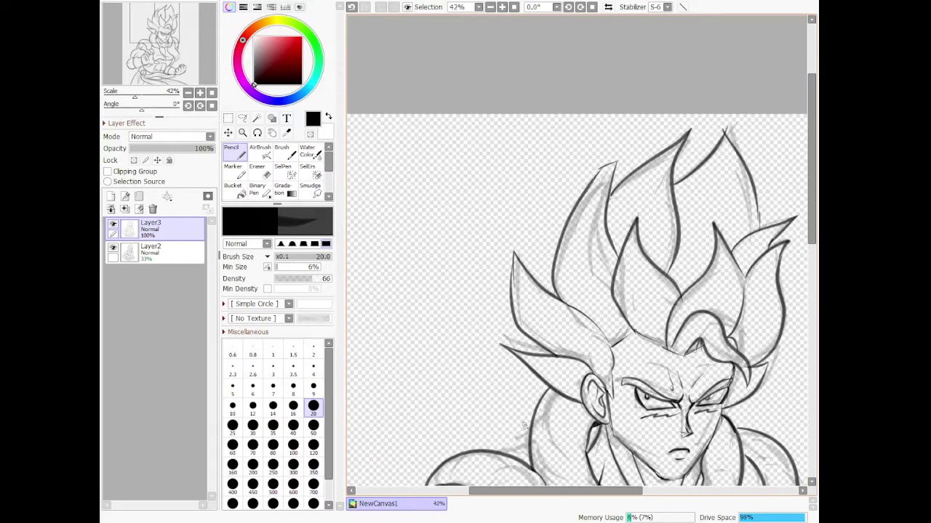
scroll(578, 417, down, 1)
scroll(574, 429, up, 5)
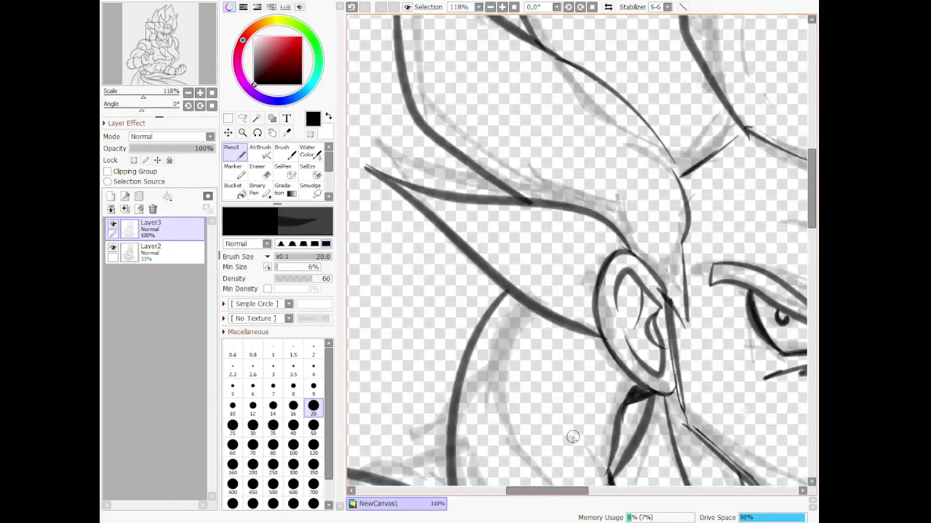
mouse_move(600, 333)
mouse_down()
mouse_move(562, 409)
mouse_move(650, 392)
mouse_move(625, 393)
mouse_move(642, 392)
mouse_up()
key(e)
- Ink the short slanted line joining the top of the raised arm's shoulder to the collar
scroll(641, 393, down, 10)
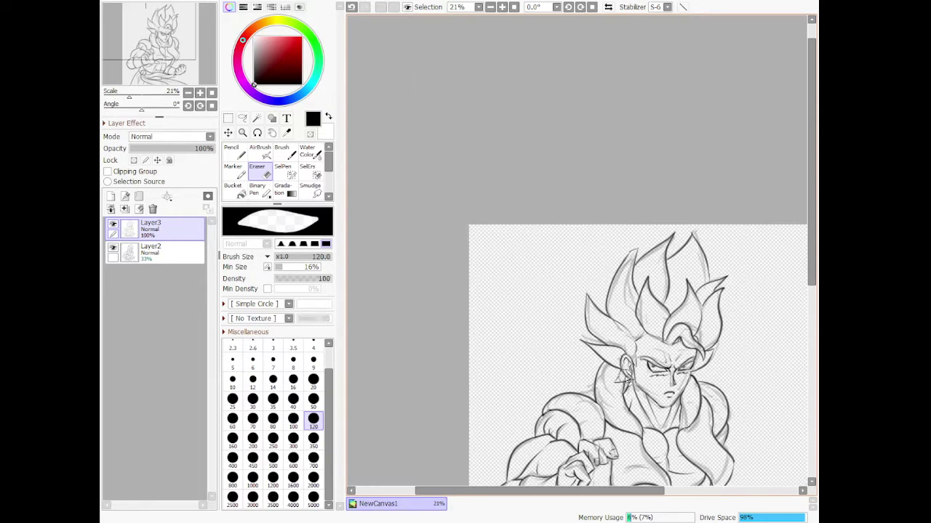
scroll(654, 403, up, 2)
scroll(665, 411, down, 3)
scroll(679, 443, down, 2)
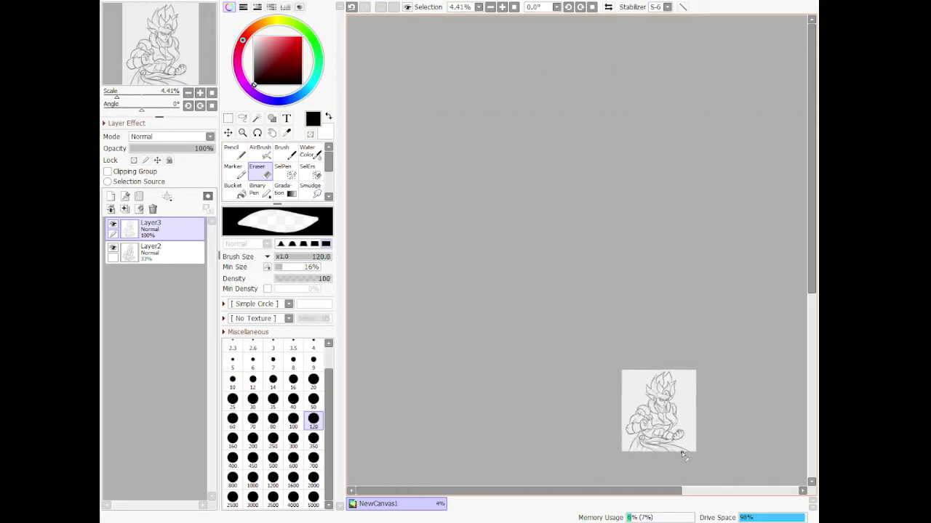
scroll(679, 453, up, 4)
scroll(679, 453, up, 1)
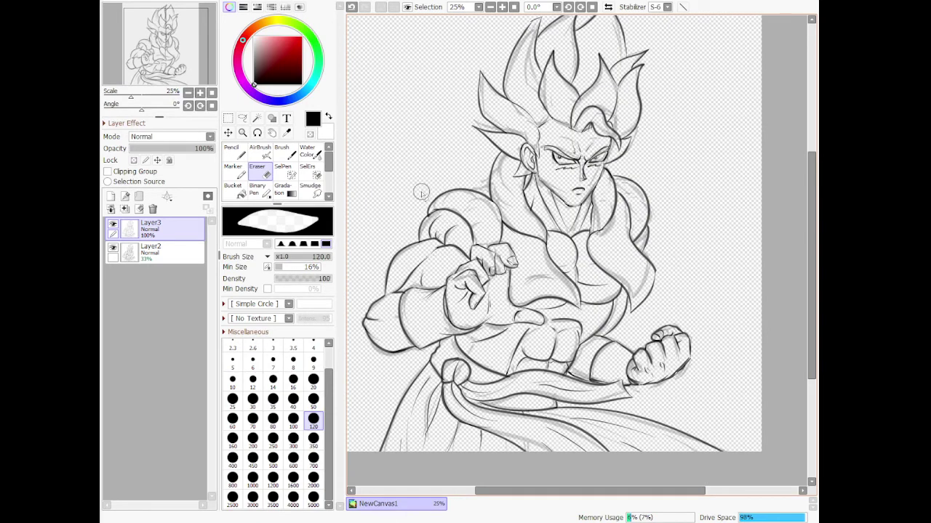
scroll(436, 175, up, 3)
scroll(451, 159, up, 3)
key(n)
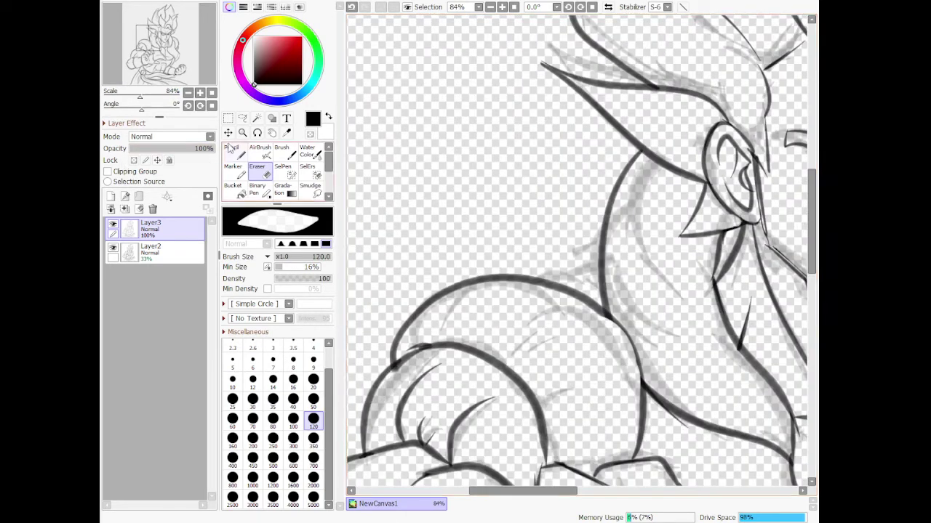
drag(540, 280, 594, 251)
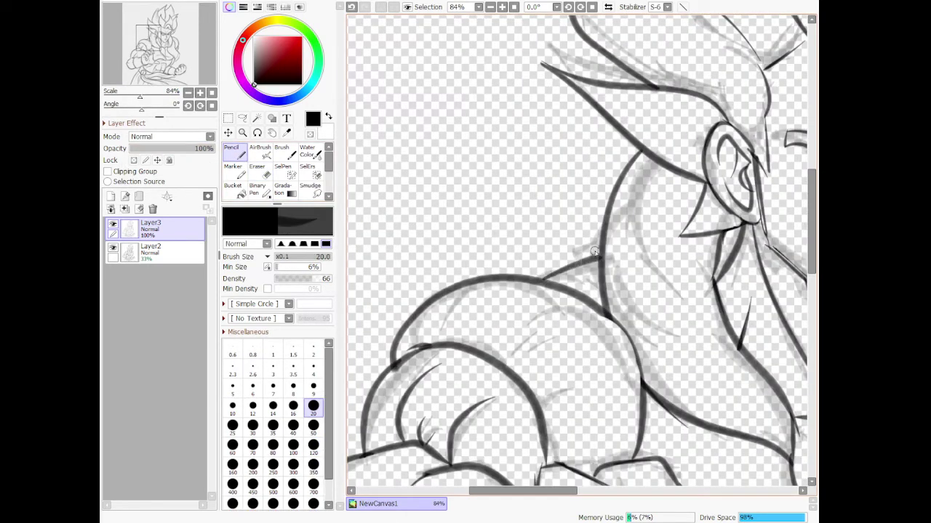
- Delete the rough sketch layer Layer2 and lower Layer3's opacity to 36%
scroll(594, 252, down, 5)
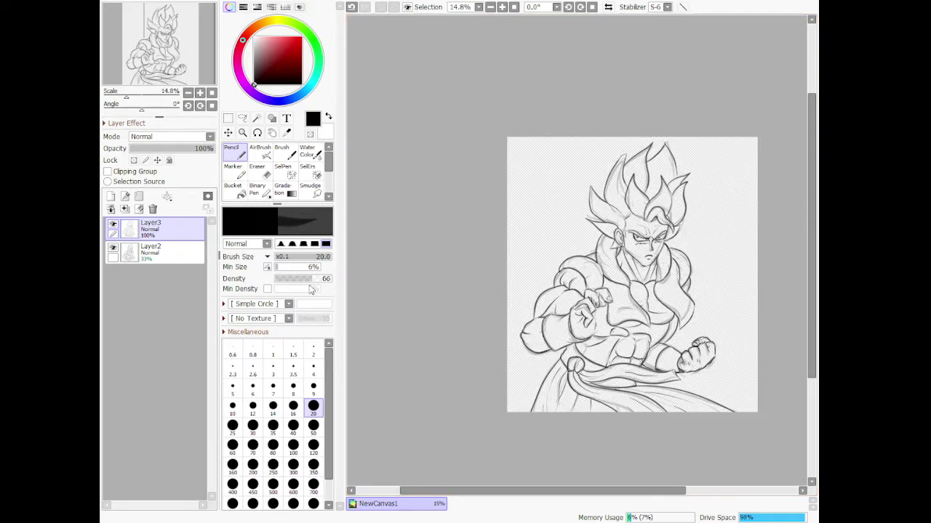
click(114, 250)
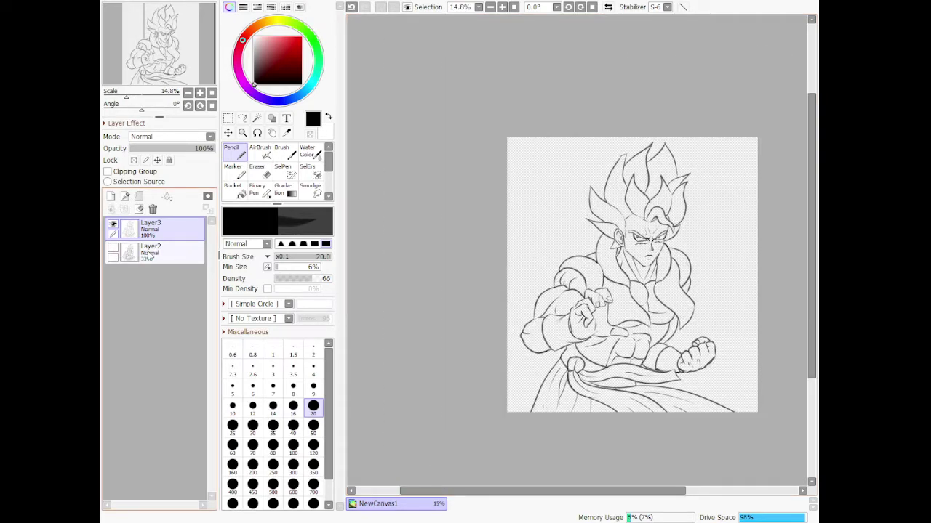
click(148, 256)
click(153, 210)
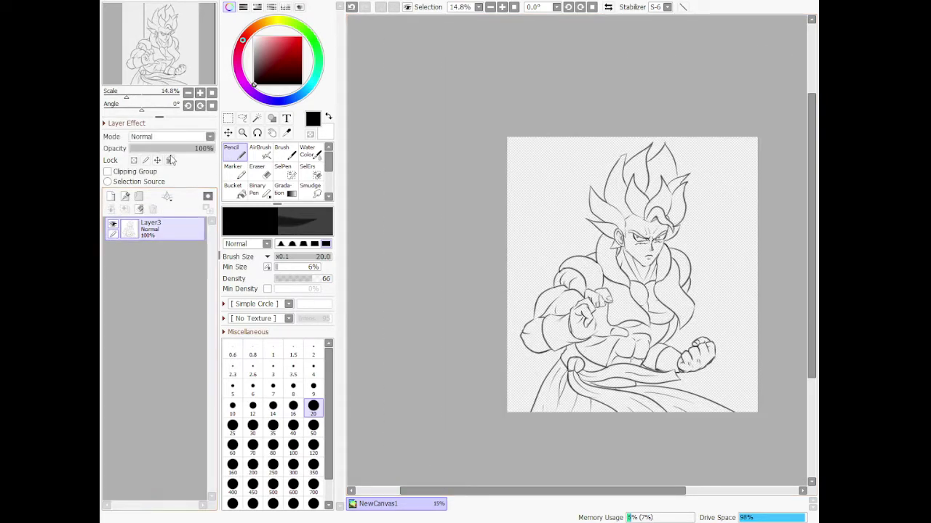
drag(203, 148, 161, 148)
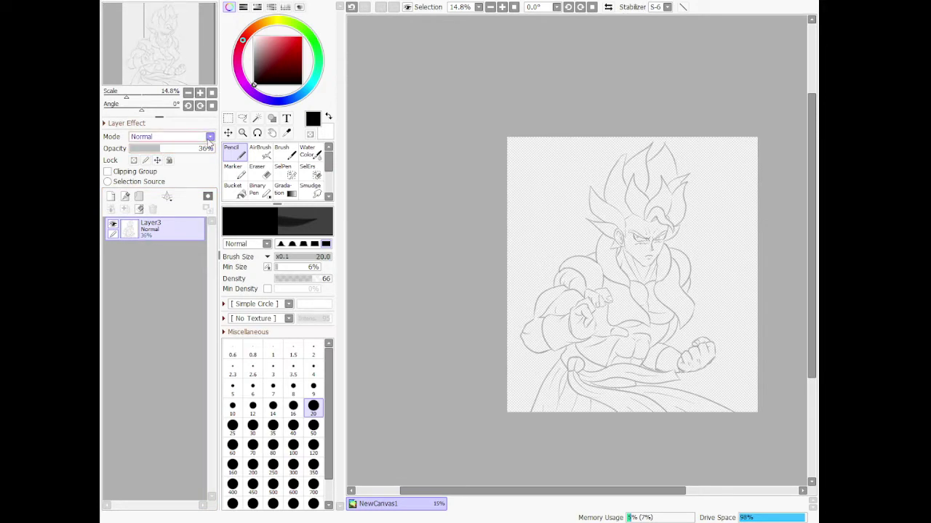
- Set the pencil to density 100 and brush size 10, ready for fine inking around the ear-side eye
drag(316, 283, 359, 290)
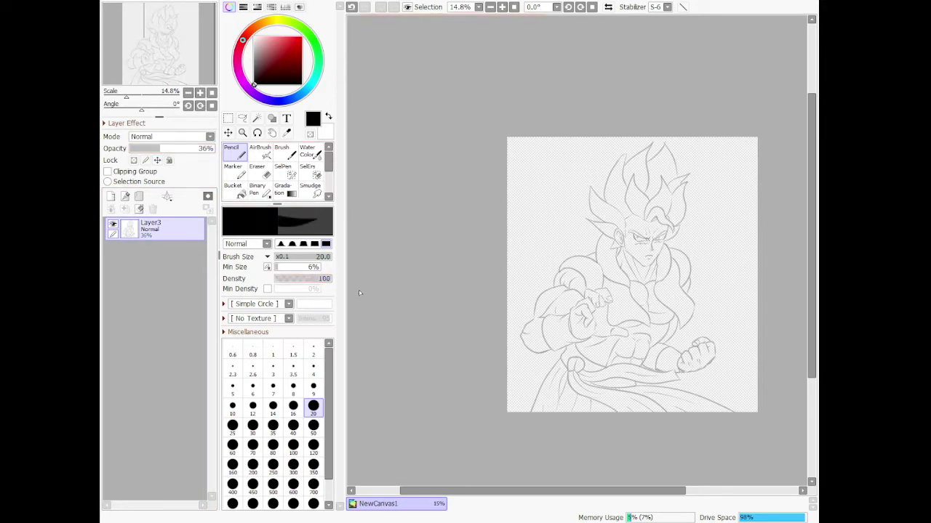
click(273, 407)
scroll(715, 231, up, 2)
scroll(714, 231, up, 6)
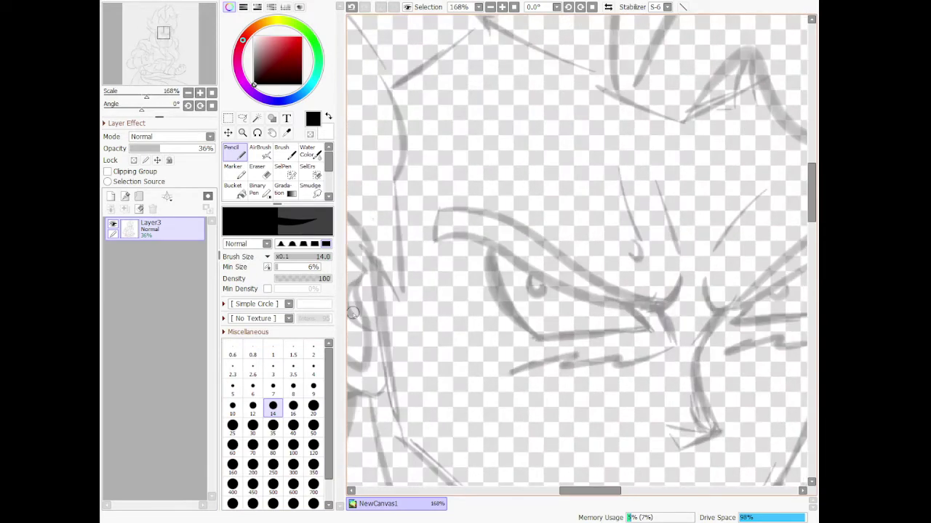
key(bracketleft)
key(bracketleft)
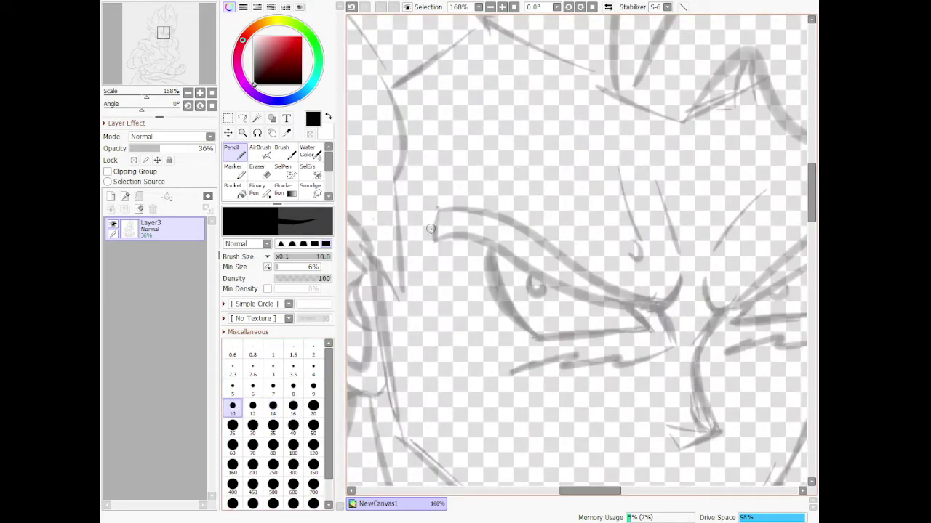
- Undo the test stroke on the eyebrow, add a new layer above Layer3, and reduce the brush size to 9
drag(435, 239, 441, 214)
key(ctrl+z)
click(110, 196)
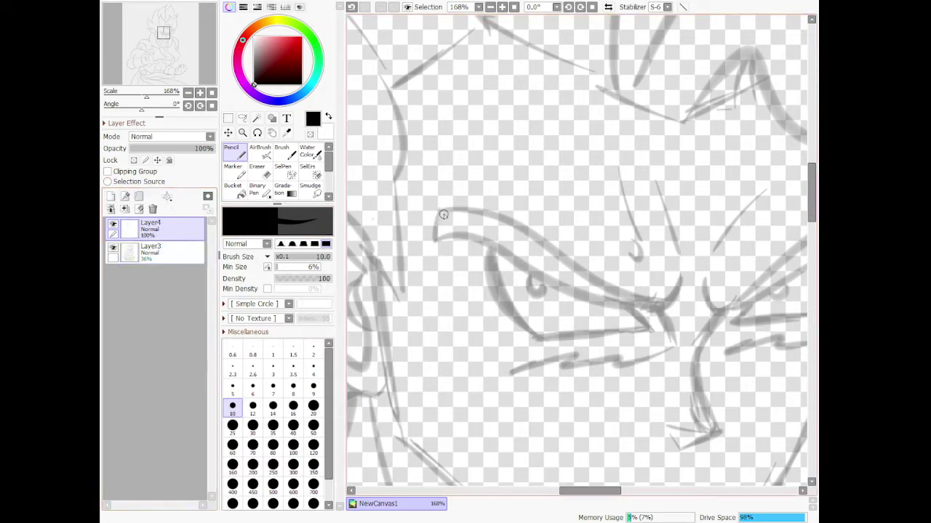
key(ctrl+z)
key(bracketleft)
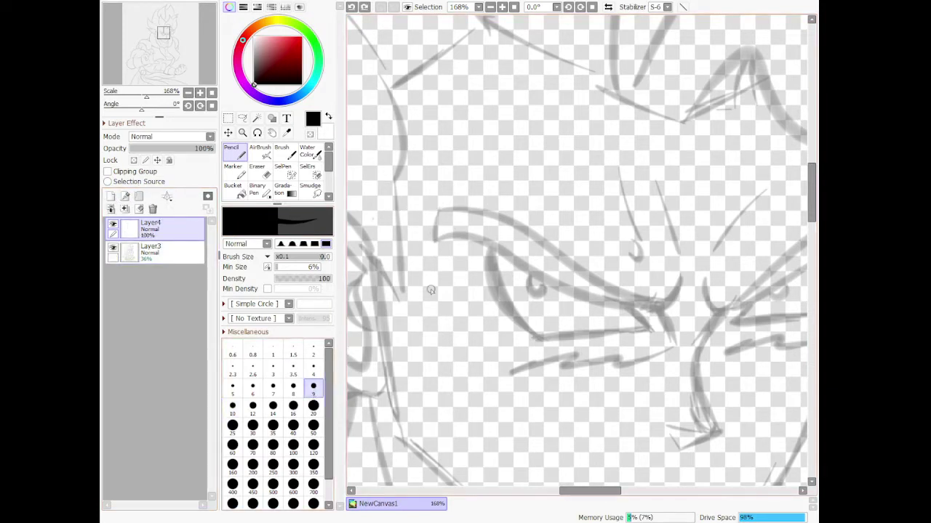
- Ink the curved outline of the ear-side eyebrow and the angular eye outline beneath it on the new layer
mouse_move(440, 208)
mouse_down()
mouse_move(438, 242)
mouse_move(498, 241)
mouse_move(557, 292)
mouse_move(613, 318)
mouse_move(685, 289)
mouse_up()
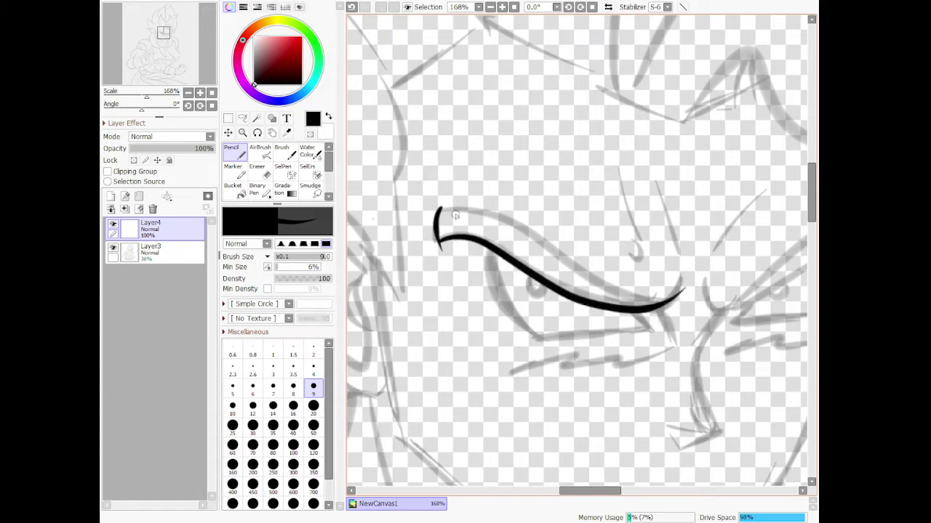
mouse_move(441, 206)
mouse_down()
mouse_move(482, 210)
mouse_move(545, 242)
mouse_move(578, 278)
mouse_move(628, 300)
mouse_up()
key(ctrl+z)
mouse_move(500, 214)
mouse_down()
mouse_move(571, 253)
mouse_move(606, 290)
mouse_move(651, 309)
mouse_move(687, 284)
mouse_move(683, 298)
mouse_move(667, 298)
mouse_move(694, 260)
mouse_up()
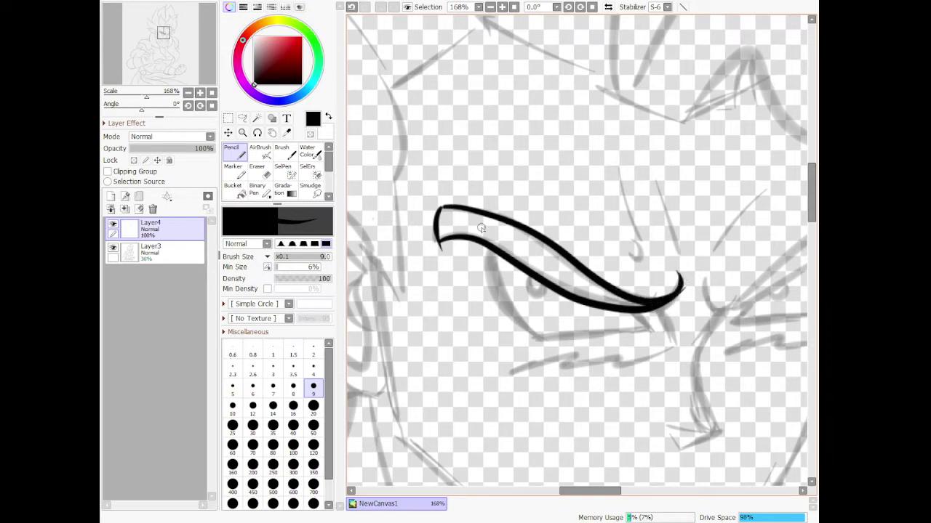
mouse_move(482, 266)
mouse_down()
mouse_move(508, 341)
mouse_move(550, 349)
mouse_move(520, 340)
mouse_move(597, 323)
mouse_move(653, 327)
mouse_move(635, 307)
mouse_move(677, 338)
mouse_up()
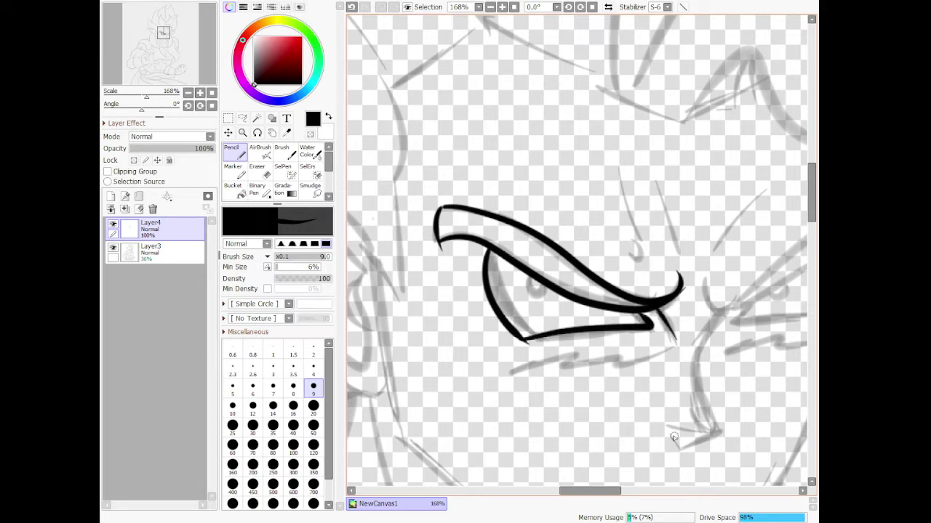
- Ink the nose's bridge, tip and nostril, and the curved inner end of the far eyebrow
mouse_move(663, 429)
mouse_down()
mouse_move(687, 451)
mouse_move(720, 429)
mouse_move(686, 452)
mouse_move(693, 367)
mouse_move(732, 315)
mouse_up()
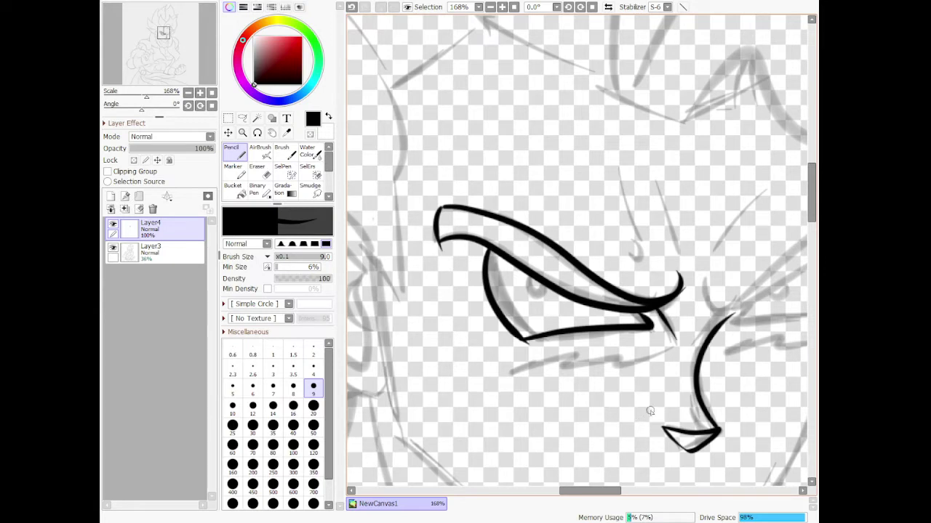
drag(684, 401, 705, 418)
drag(703, 284, 748, 305)
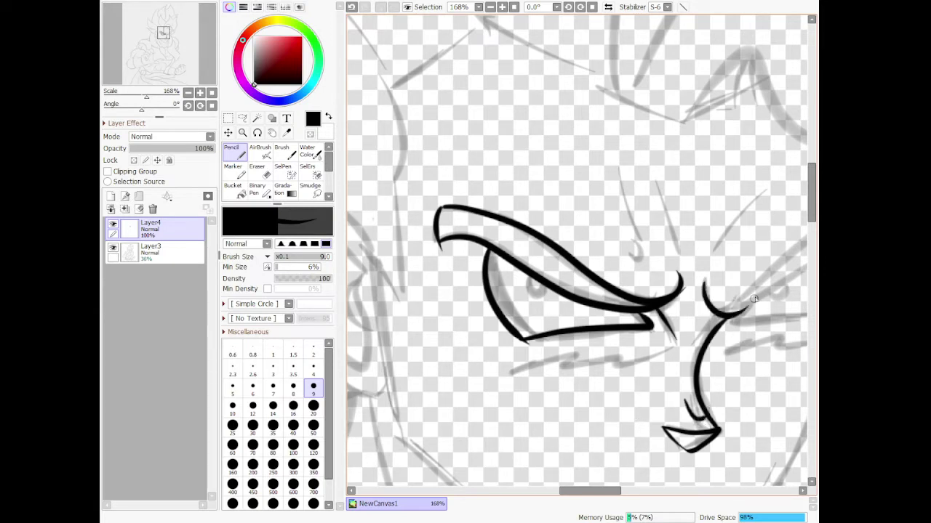
scroll(727, 296, down, 11)
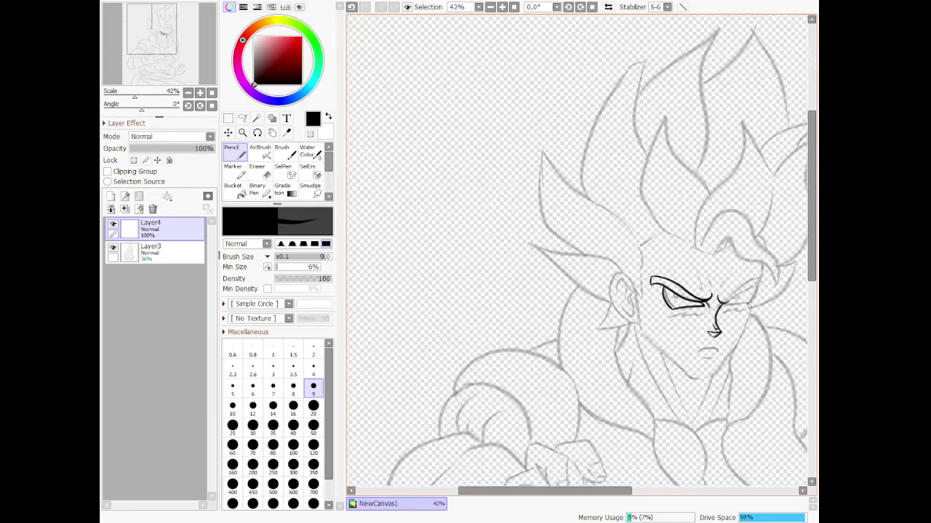
scroll(763, 285, up, 11)
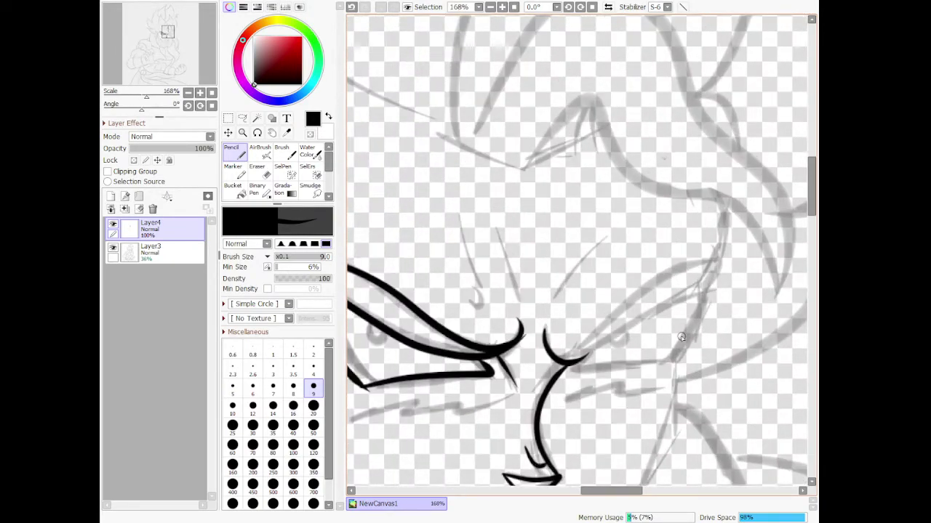
- Ink the far eyebrow with its temple line and the angular outline of the far eye beneath it
mouse_move(574, 362)
mouse_down()
mouse_move(647, 312)
mouse_move(716, 289)
mouse_move(715, 259)
mouse_move(709, 267)
mouse_up()
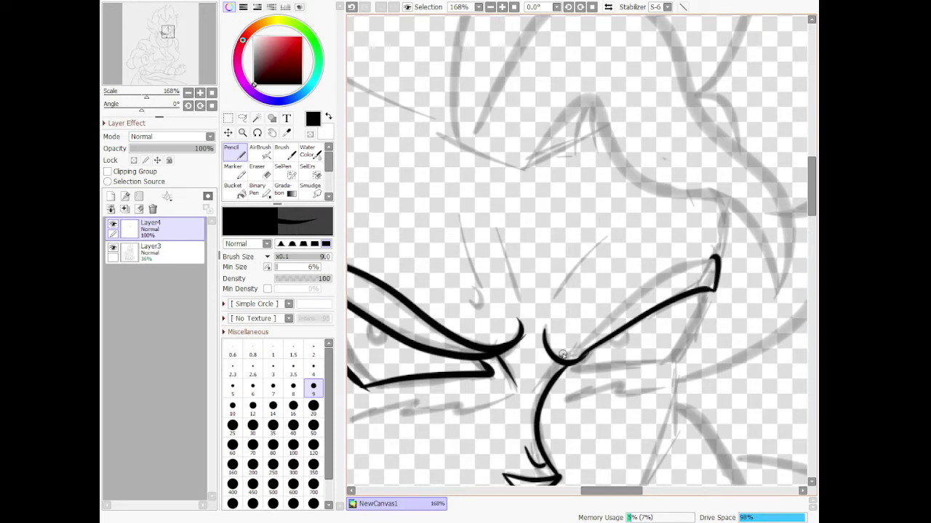
mouse_move(562, 358)
mouse_down()
mouse_move(655, 278)
mouse_move(691, 253)
mouse_move(724, 247)
mouse_up()
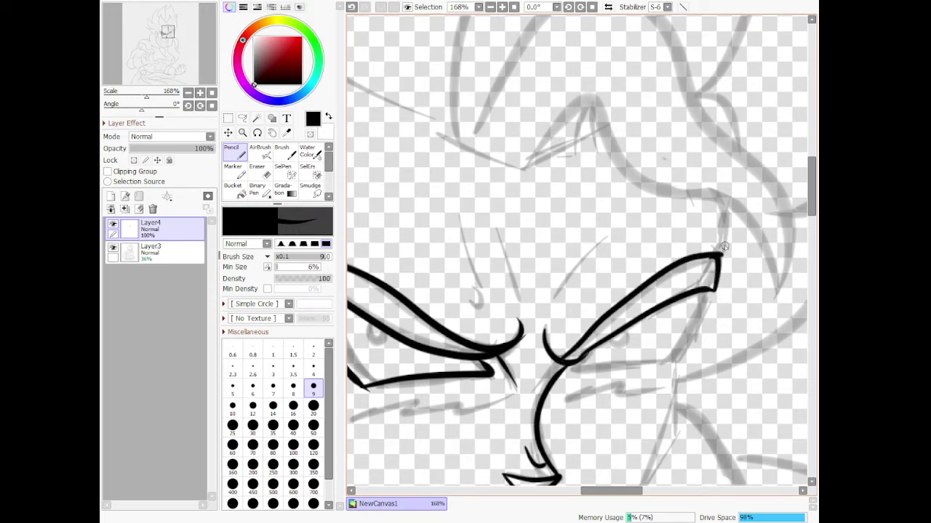
mouse_move(724, 204)
mouse_down()
mouse_move(725, 258)
mouse_move(716, 267)
mouse_up()
key(ctrl+z)
mouse_move(722, 208)
mouse_down()
mouse_move(724, 265)
mouse_move(678, 357)
mouse_up()
drag(573, 366, 687, 351)
- Erase the stray line end at the far eye's lower outer corner and return to the pencil
click(257, 170)
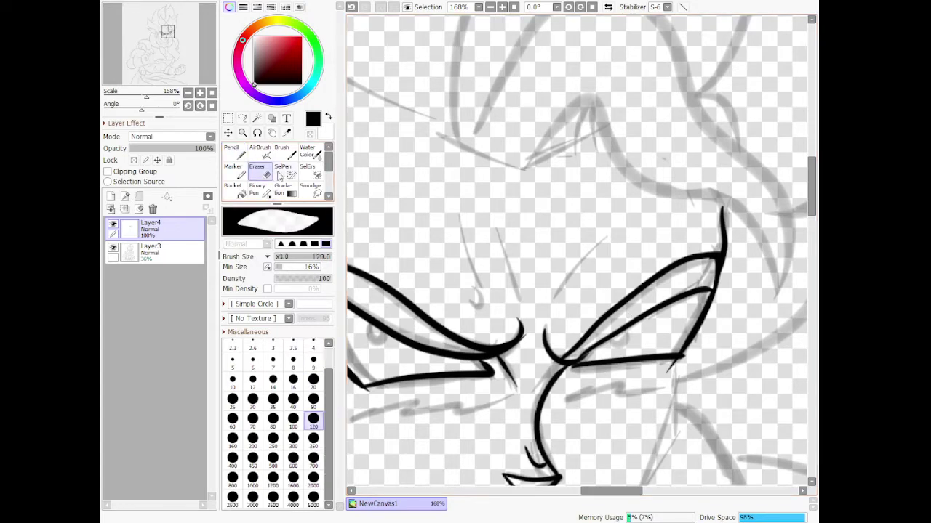
mouse_move(666, 376)
mouse_down()
mouse_move(668, 369)
mouse_move(655, 370)
mouse_up()
click(234, 153)
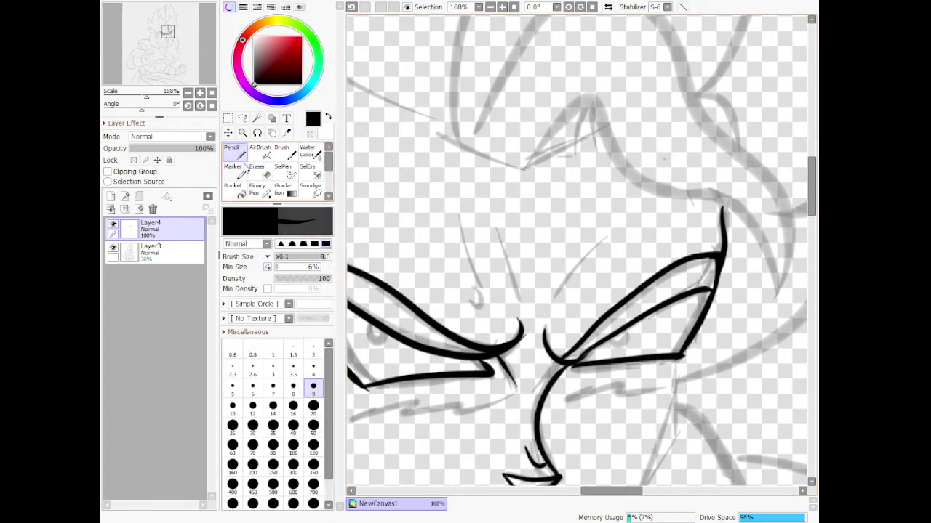
- Ink the ear's outer outline and inner folds, including the line in front of it down to the jaw
scroll(512, 326, down, 10)
scroll(485, 371, up, 6)
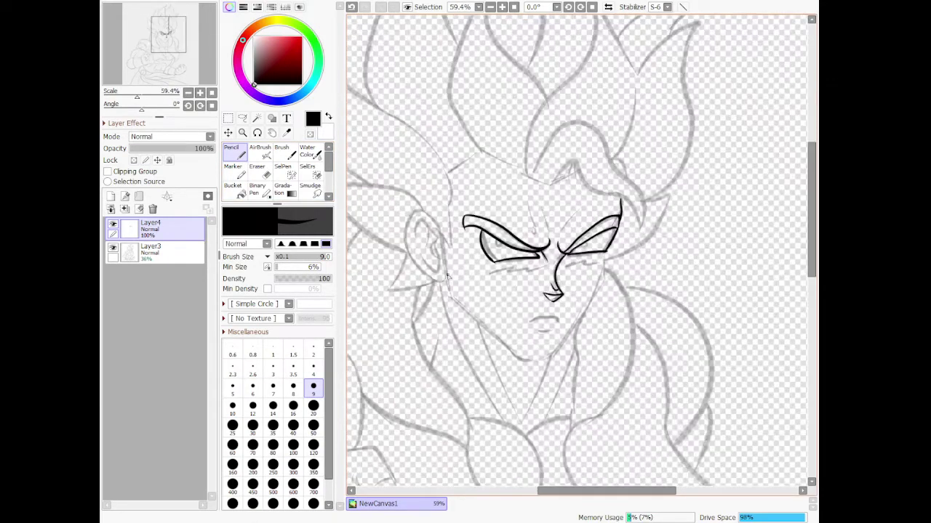
scroll(431, 267, up, 1)
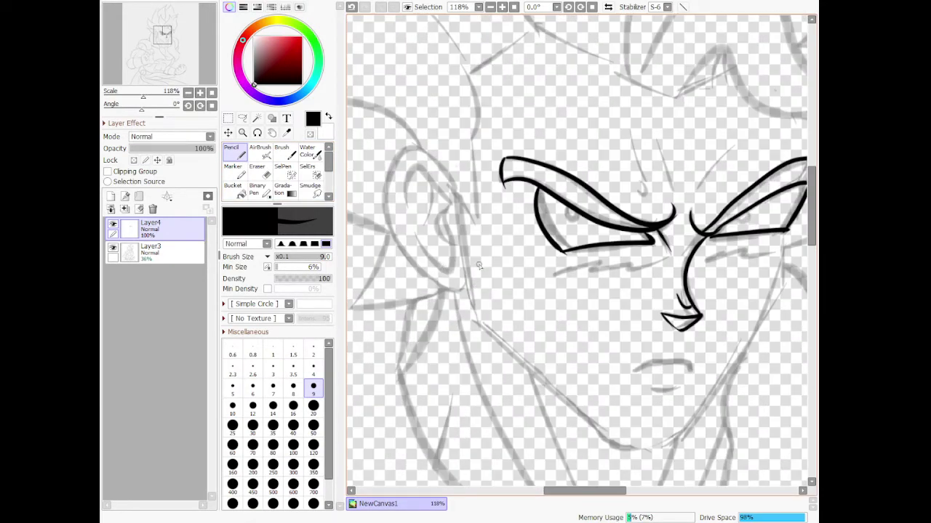
drag(478, 282, 491, 331)
key(ctrl+z)
drag(455, 198, 488, 333)
mouse_move(440, 162)
mouse_down()
mouse_move(399, 146)
mouse_move(380, 200)
mouse_move(398, 257)
mouse_move(467, 292)
mouse_up()
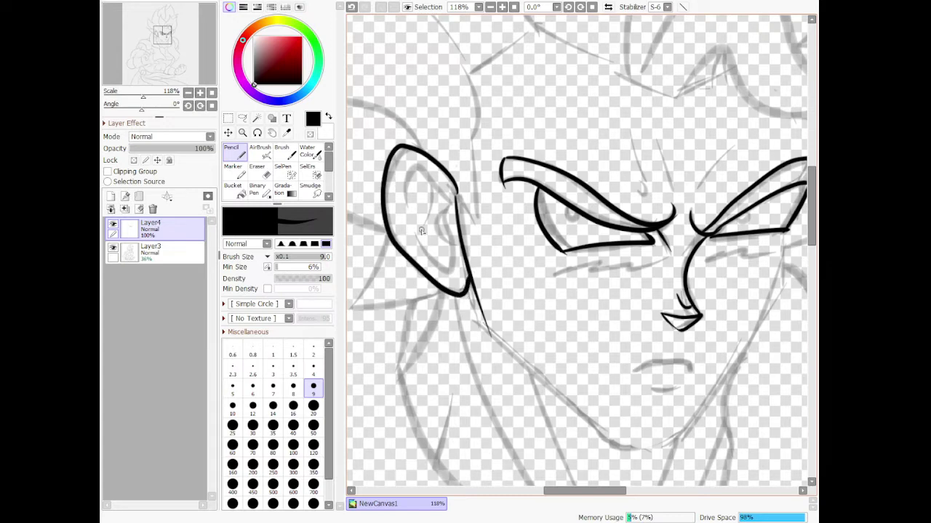
mouse_move(453, 206)
mouse_down()
mouse_move(439, 232)
mouse_move(456, 254)
mouse_move(453, 274)
mouse_move(413, 230)
mouse_up()
mouse_move(450, 201)
mouse_down()
mouse_move(416, 169)
mouse_move(397, 182)
mouse_move(399, 213)
mouse_move(453, 250)
mouse_up()
- Ink the mouth line with downturned corners and a short lower-lip stroke placed slightly above the sketched one
scroll(608, 342, down, 3)
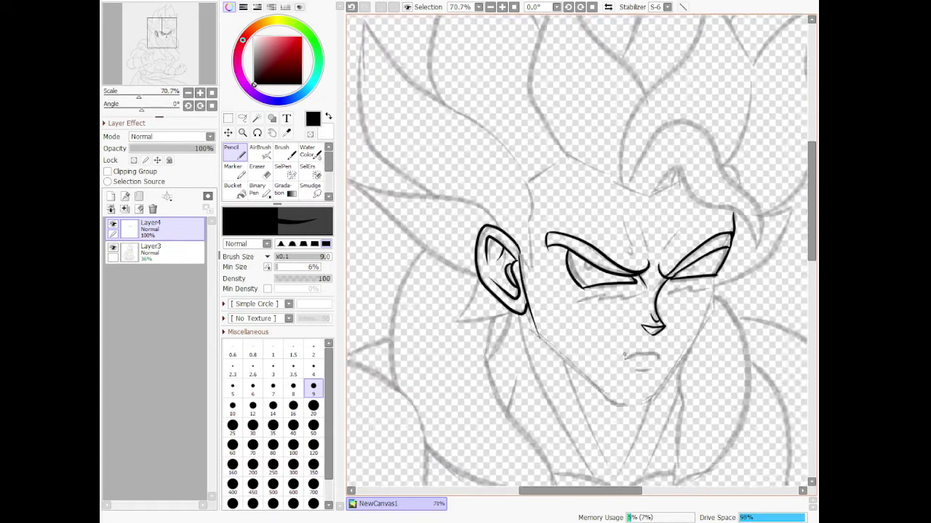
scroll(640, 376, up, 4)
scroll(687, 355, up, 4)
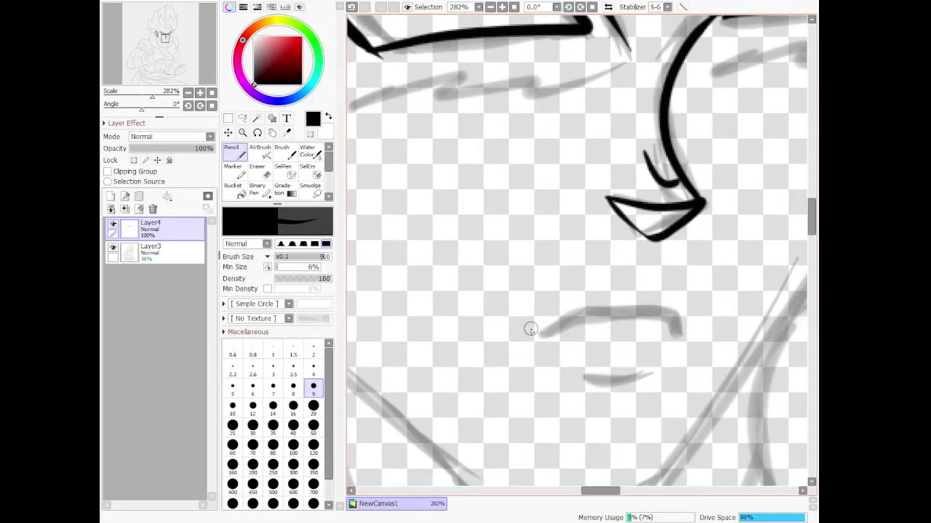
mouse_move(538, 335)
mouse_down()
mouse_move(572, 312)
mouse_move(674, 314)
mouse_move(688, 341)
mouse_up()
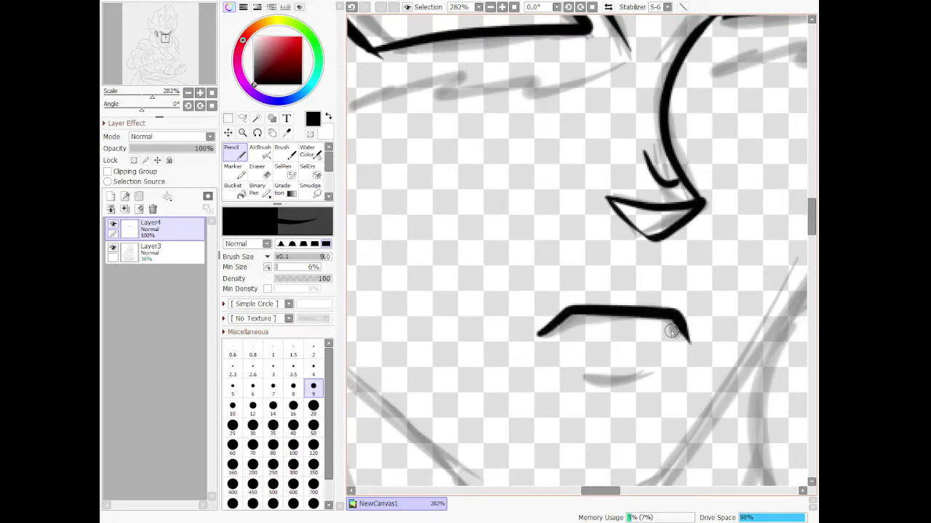
drag(576, 375, 656, 379)
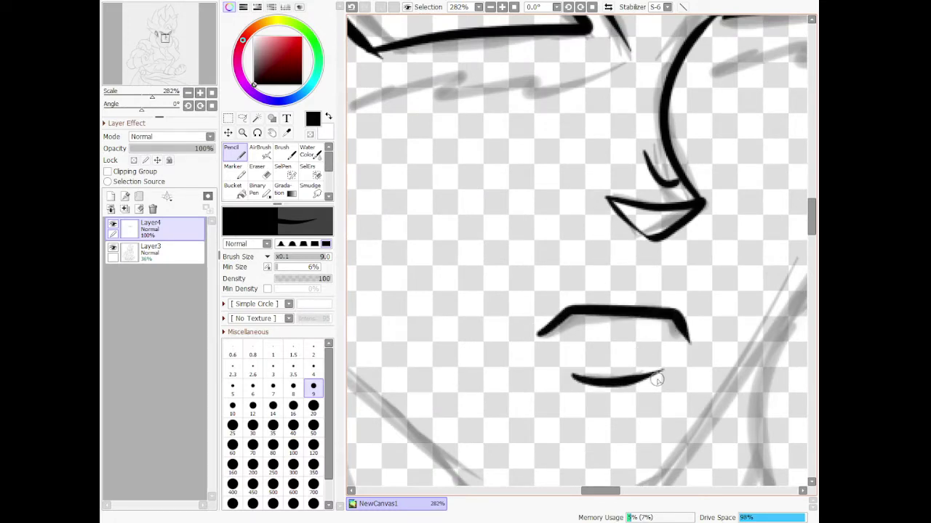
scroll(652, 309, down, 5)
scroll(671, 317, up, 5)
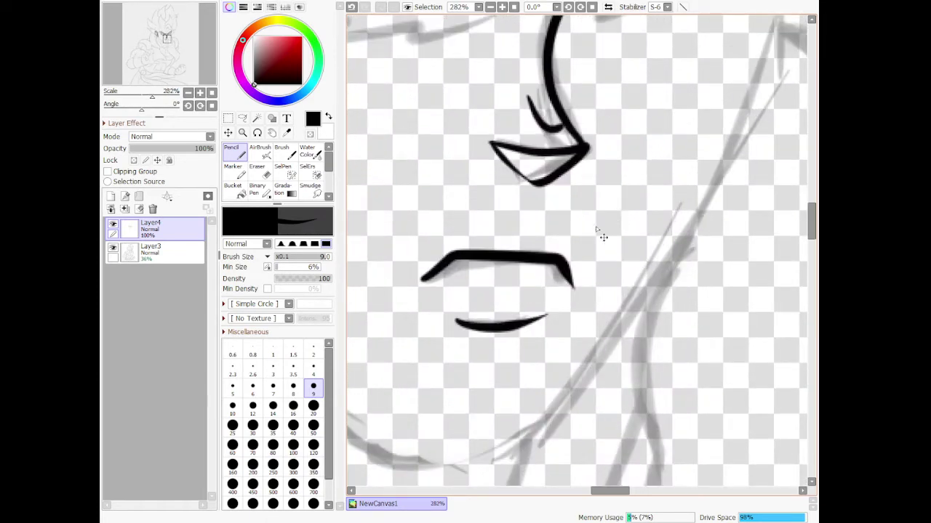
key(ctrl+z)
drag(466, 305, 510, 307)
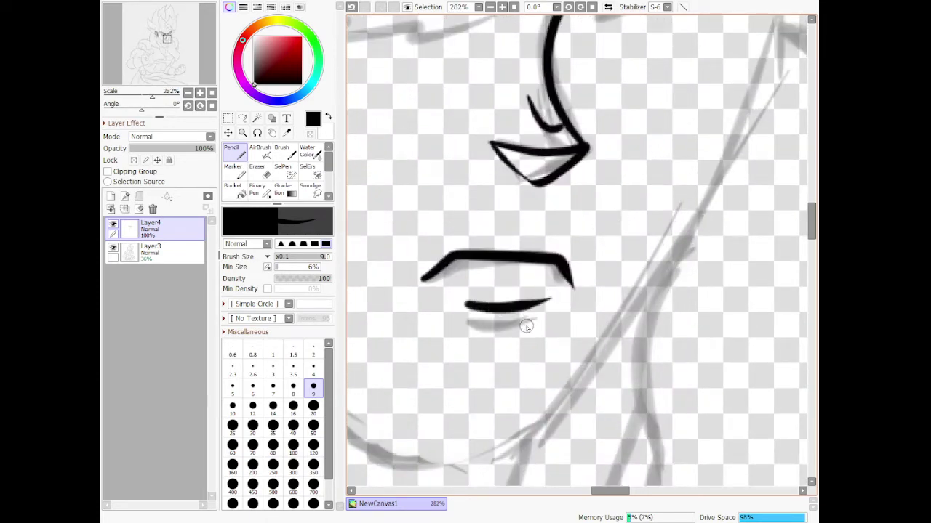
- Ink the ear-side jaw line down to the chin and the short curve beneath the chin
scroll(528, 328, down, 3)
scroll(527, 328, up, 2)
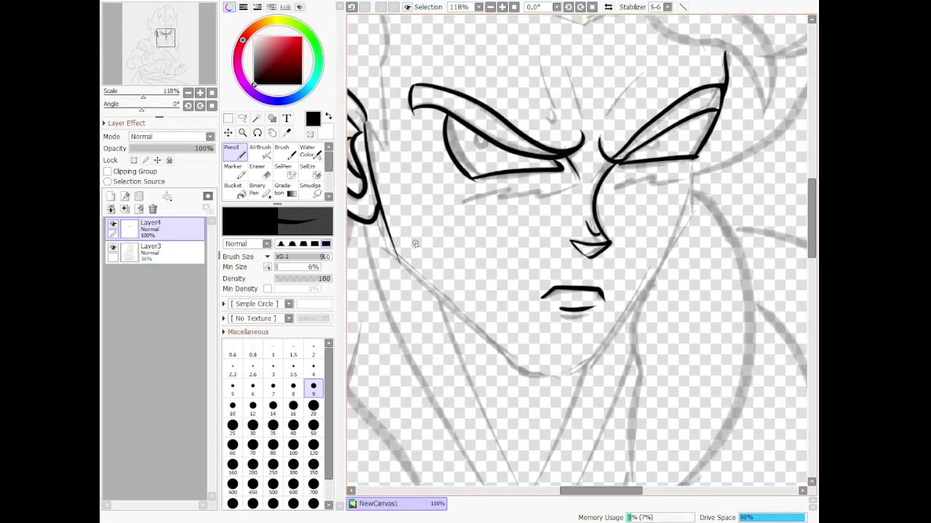
drag(395, 255, 574, 389)
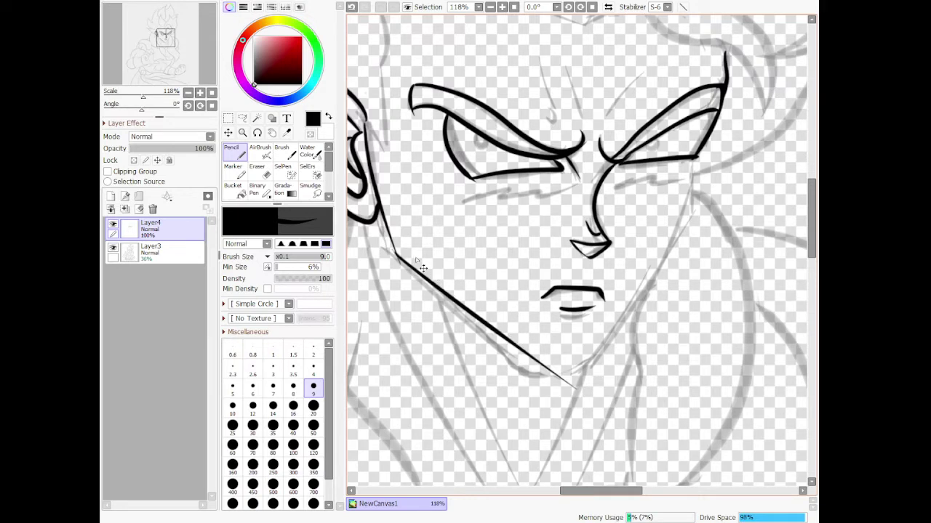
key(ctrl+z)
drag(390, 244, 538, 382)
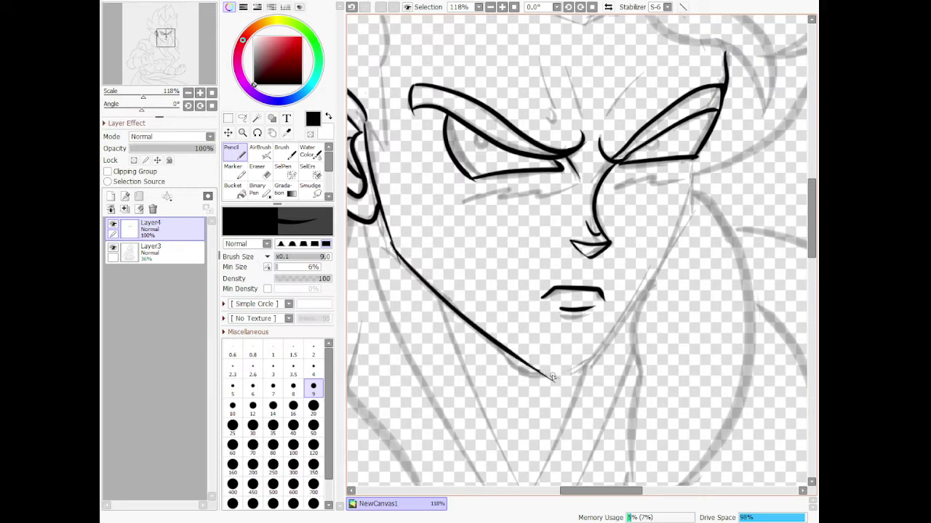
drag(538, 372, 572, 363)
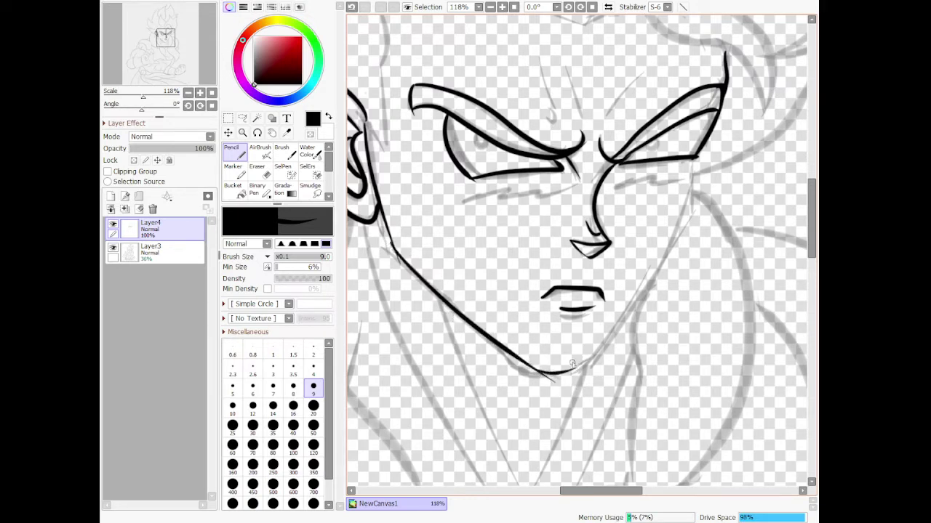
click(257, 172)
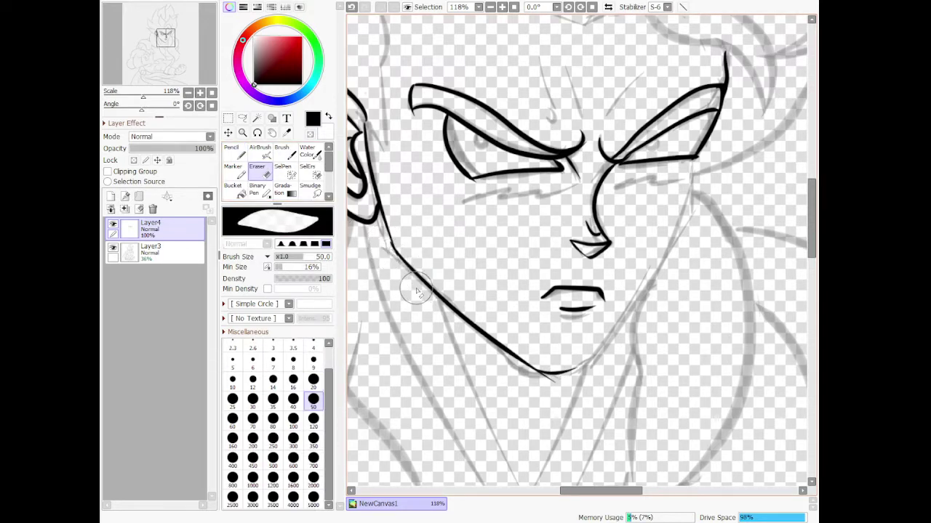
drag(538, 384, 560, 381)
key(ctrl+z)
click(233, 152)
- Ink the far-side cheek and jaw line from the far eye's outer corner down to the chin
mouse_move(696, 161)
mouse_down()
mouse_move(703, 216)
mouse_move(607, 349)
mouse_move(601, 387)
mouse_up()
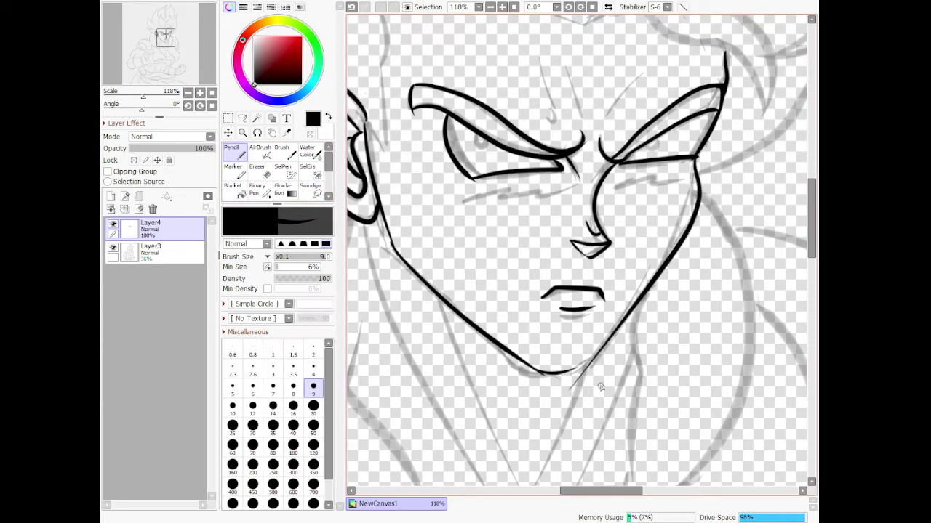
key(ctrl+z)
mouse_move(696, 161)
mouse_down()
mouse_move(550, 410)
mouse_move(547, 401)
mouse_up()
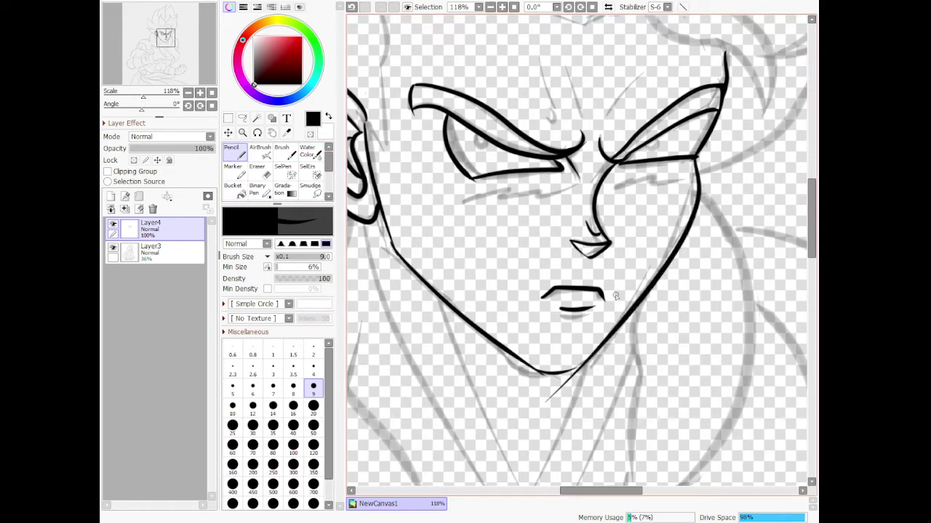
- Thicken and smooth the chin curve so it joins both jaw lines in one even stroke
scroll(615, 296, down, 3)
scroll(590, 368, up, 6)
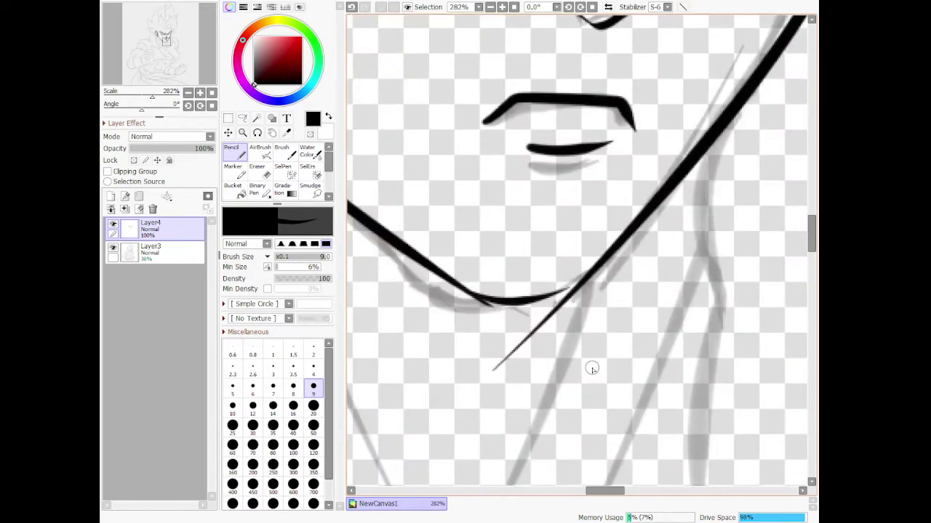
mouse_move(391, 225)
mouse_down()
mouse_move(467, 286)
mouse_move(454, 281)
mouse_move(500, 306)
mouse_move(553, 301)
mouse_move(582, 278)
mouse_up()
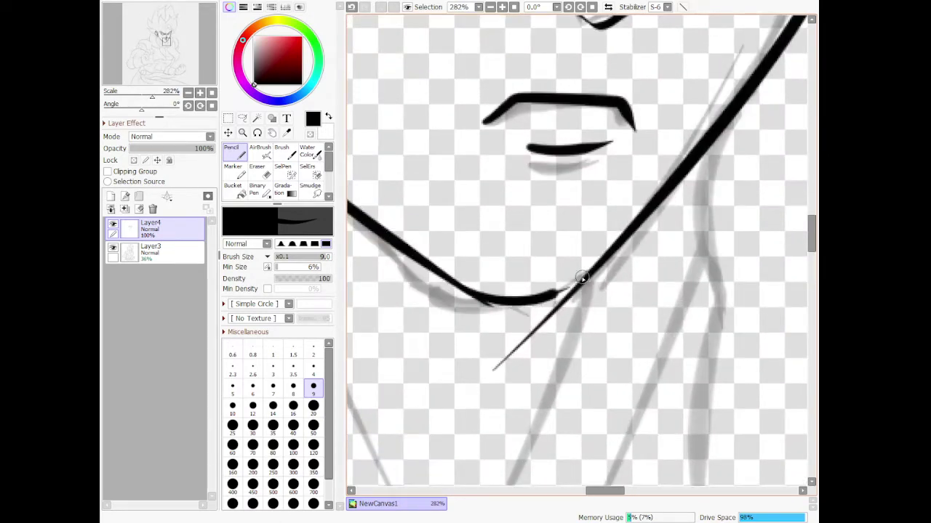
key(ctrl+z)
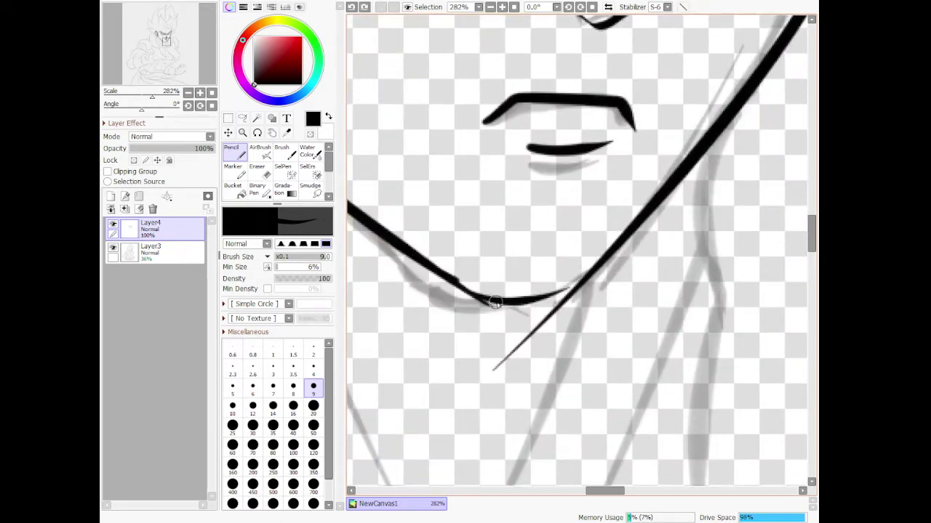
mouse_move(496, 302)
mouse_down()
mouse_move(554, 303)
mouse_move(594, 260)
mouse_up()
key(ctrl+z)
mouse_move(442, 269)
mouse_down()
mouse_move(497, 303)
mouse_move(553, 303)
mouse_move(611, 258)
mouse_up()
- Erase the jaw line's overshoot below the chin with the eraser at size 20
key(e)
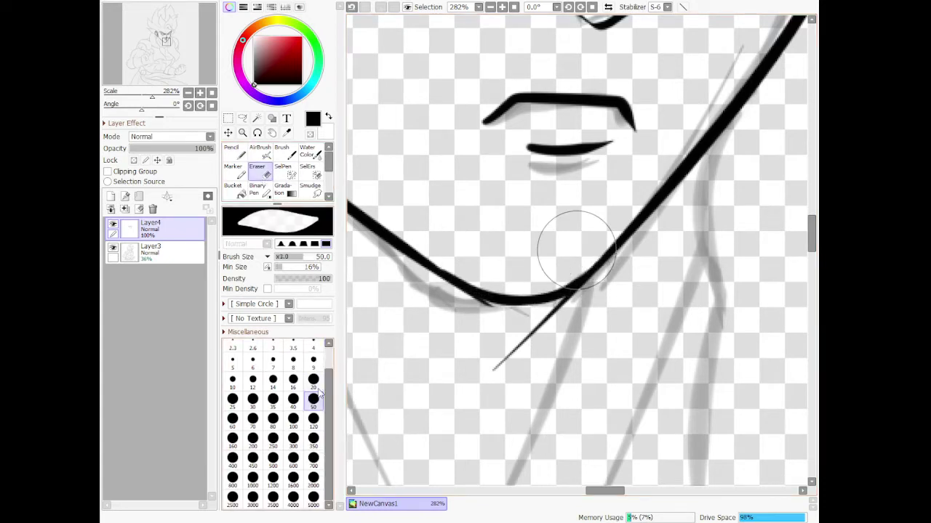
click(314, 379)
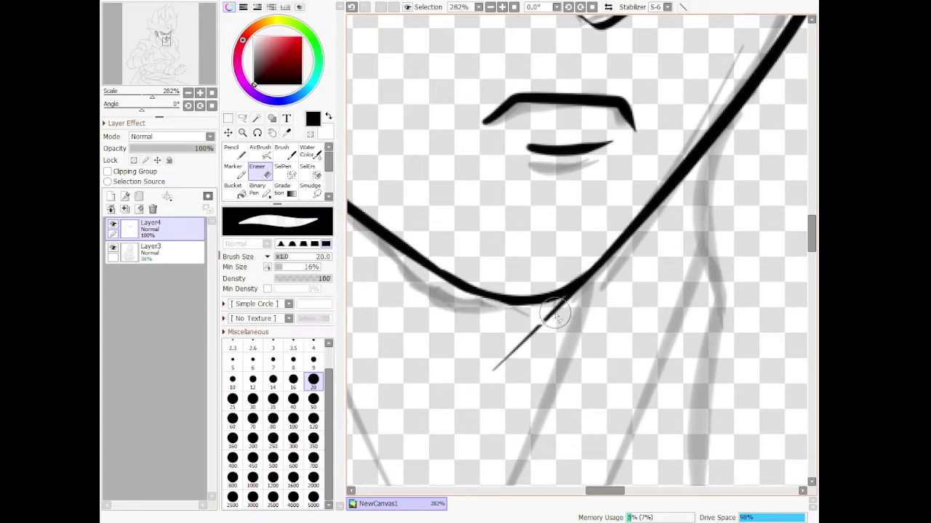
drag(573, 305, 534, 332)
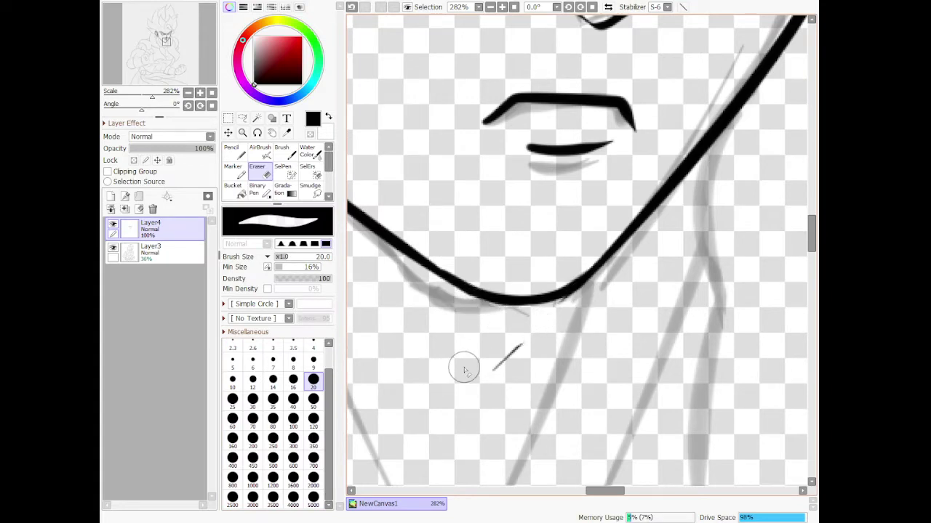
mouse_move(458, 386)
mouse_down()
mouse_move(482, 373)
mouse_move(465, 400)
mouse_up()
scroll(453, 357, down, 1)
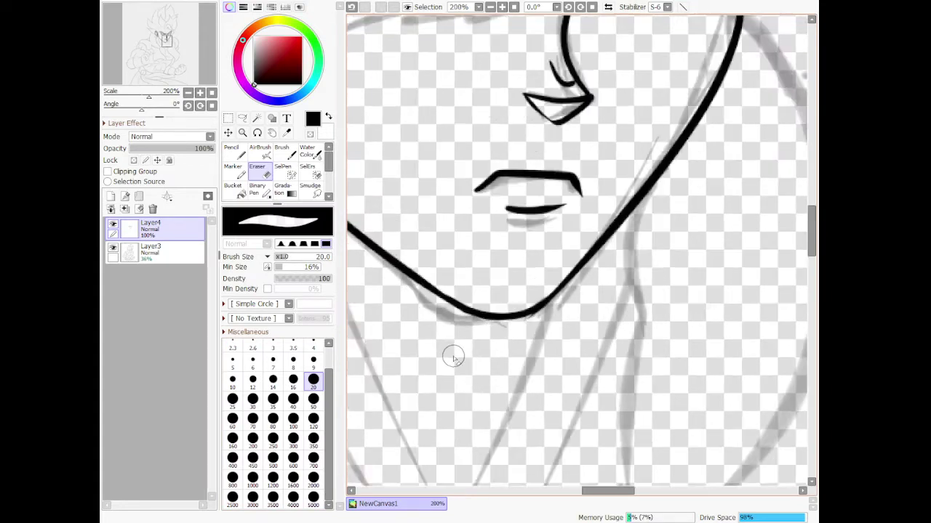
- Ink the two frown lines between the eyebrows and the short crease marks on both sides of the forehead with the pencil
scroll(453, 357, down, 4)
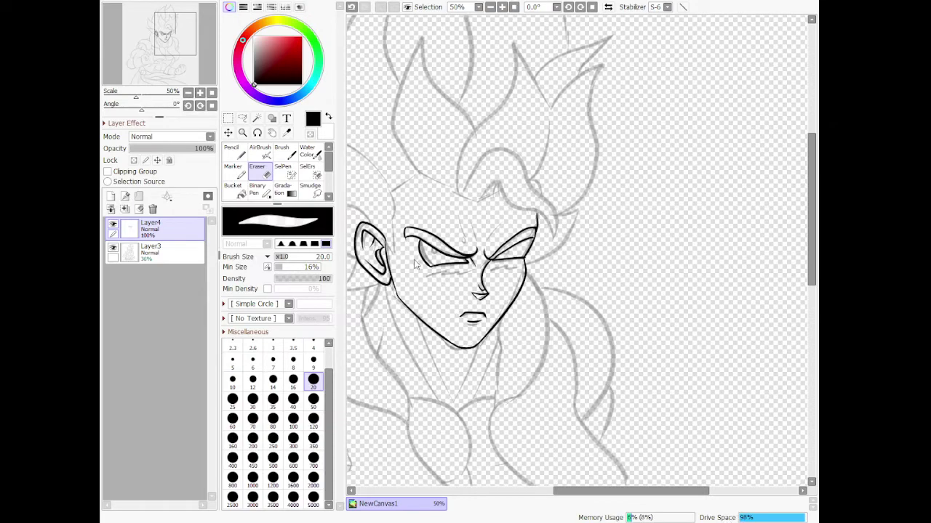
scroll(418, 266, down, 3)
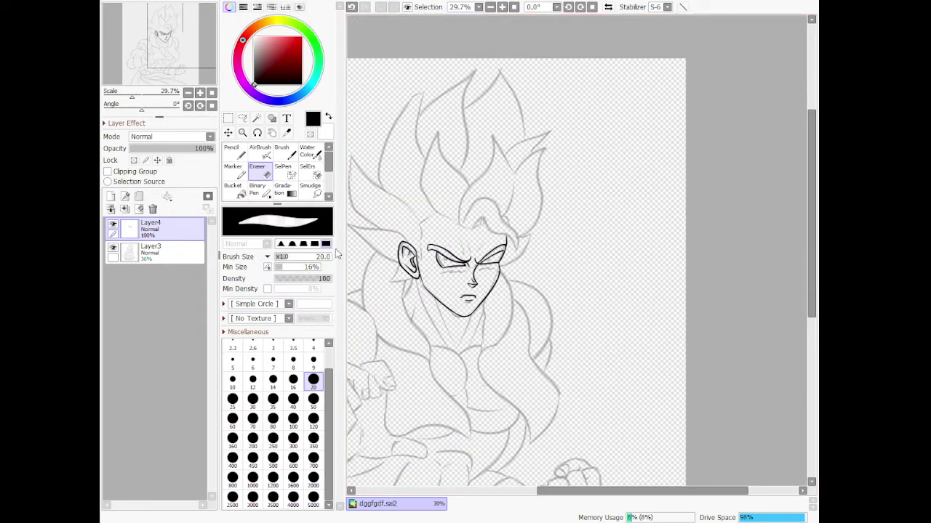
scroll(456, 251, up, 5)
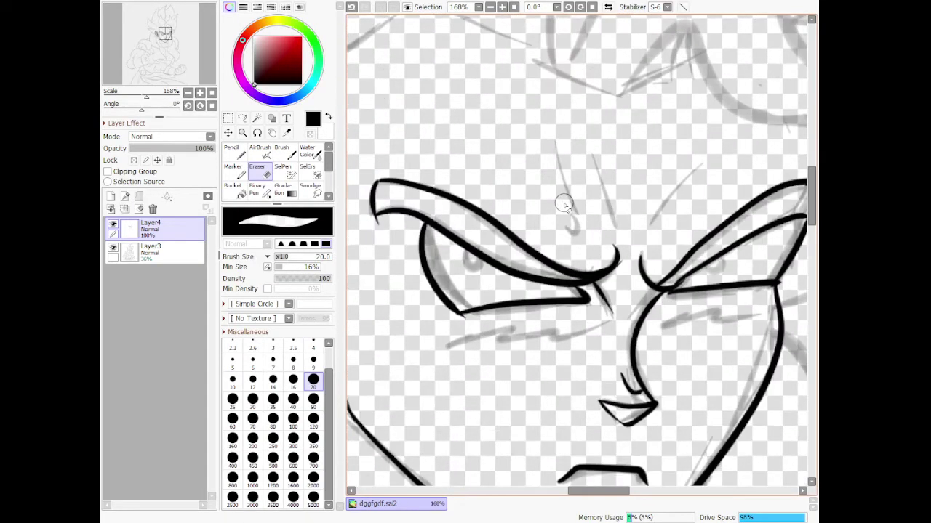
click(254, 151)
click(227, 155)
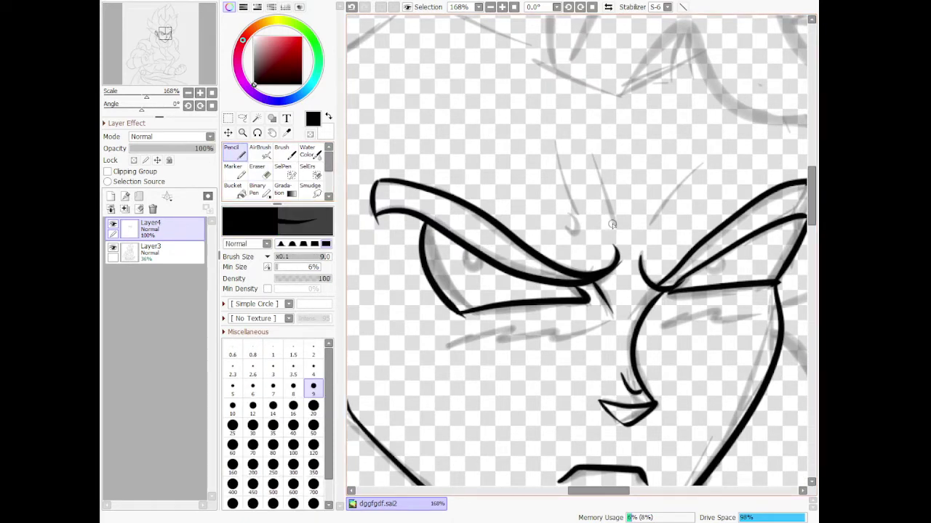
drag(614, 232, 574, 176)
drag(645, 238, 721, 142)
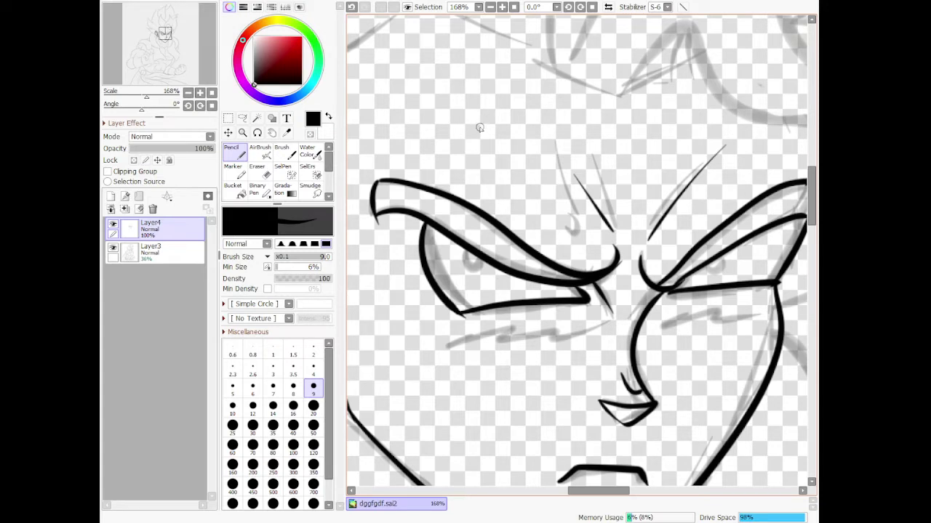
mouse_move(466, 113)
mouse_down()
mouse_move(481, 141)
mouse_move(499, 149)
mouse_up()
drag(509, 144, 520, 157)
drag(731, 155, 759, 133)
drag(756, 146, 775, 136)
- Ink the zigzag crease lines under both eyes and the small curved irises inside them
mouse_move(417, 349)
mouse_down()
mouse_move(485, 328)
mouse_move(472, 347)
mouse_move(538, 324)
mouse_move(517, 352)
mouse_move(589, 322)
mouse_up()
mouse_move(667, 328)
mouse_down()
mouse_move(724, 306)
mouse_move(693, 342)
mouse_move(764, 329)
mouse_up()
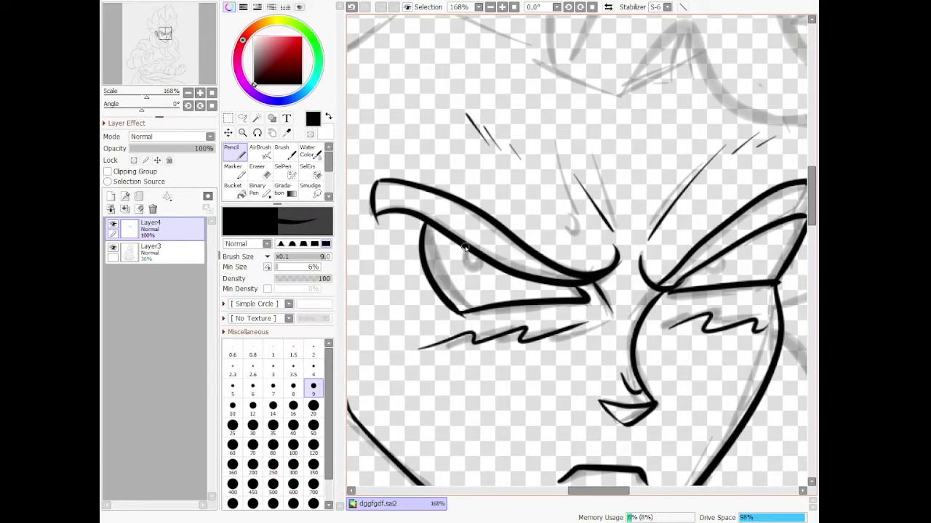
mouse_move(471, 253)
mouse_down()
mouse_move(466, 270)
mouse_move(489, 265)
mouse_move(487, 256)
mouse_up()
mouse_move(706, 265)
mouse_down()
mouse_move(738, 257)
mouse_move(738, 244)
mouse_move(732, 274)
mouse_move(739, 238)
mouse_up()
key(ctrl+z)
scroll(735, 285, down, 3)
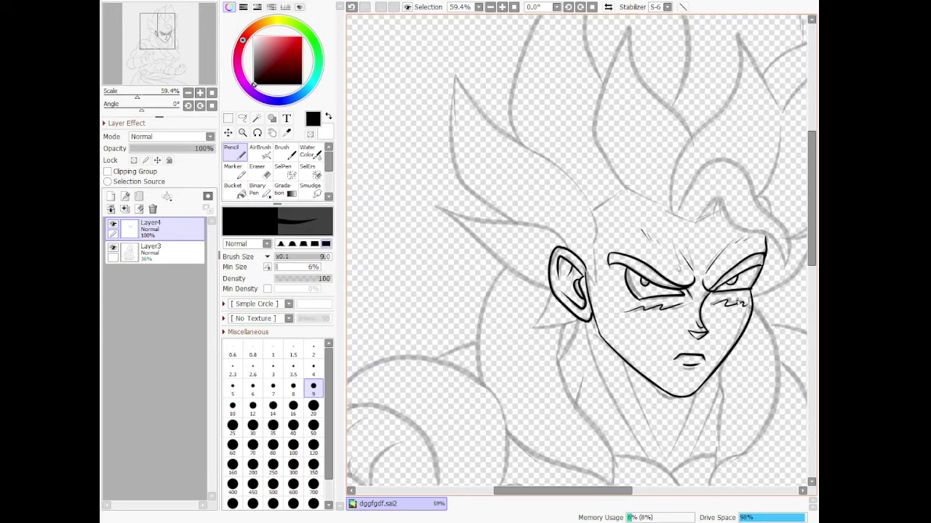
scroll(738, 288, up, 6)
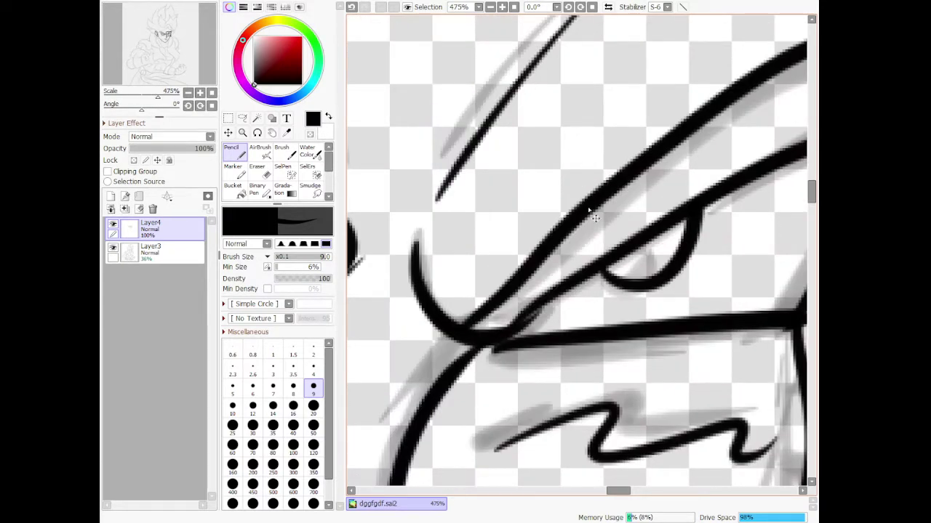
- Redraw the iris of the eye on the far side of the nose as a smaller curve under the eyelid
key(ctrl+z)
mouse_move(604, 260)
mouse_down()
mouse_move(639, 294)
mouse_move(660, 237)
mouse_up()
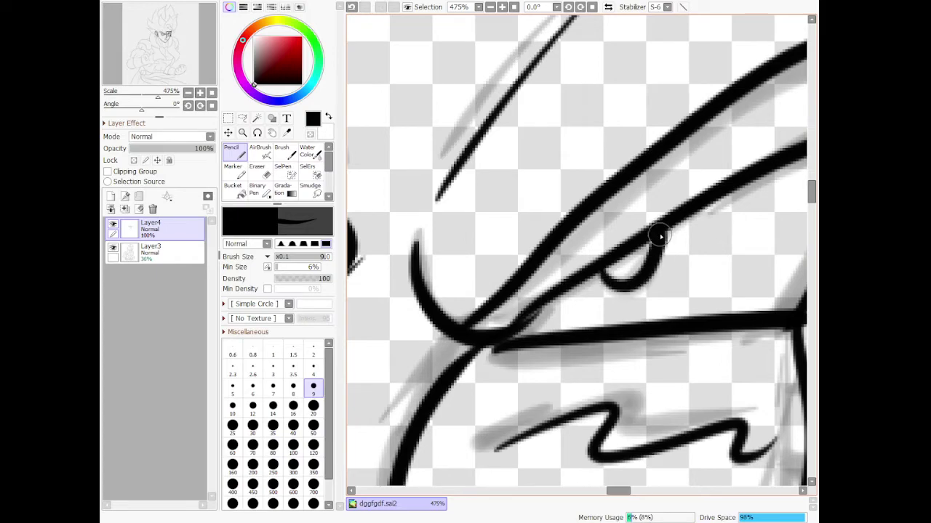
scroll(660, 237, down, 6)
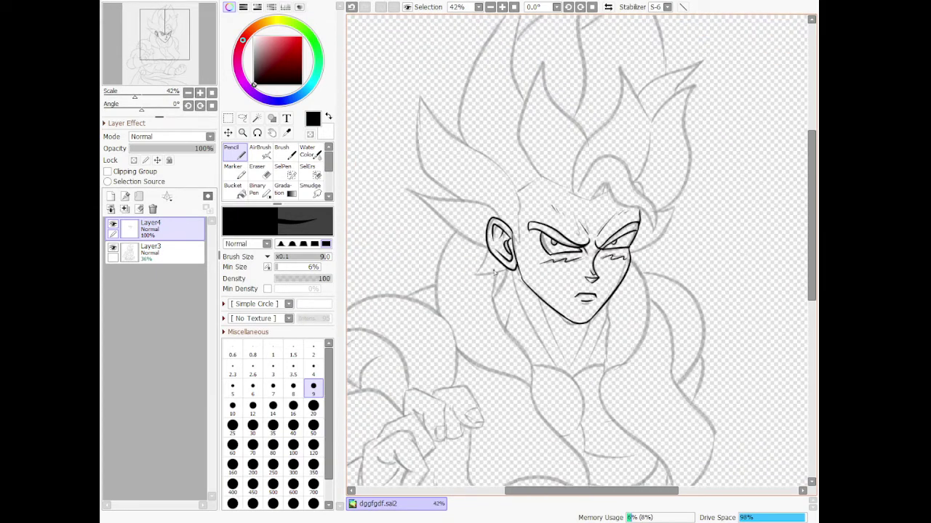
- Ink the pointed hair tuft behind the ear, the neck's outer line with its small crease, and the long neck muscle line below the ear
scroll(495, 233, up, 5)
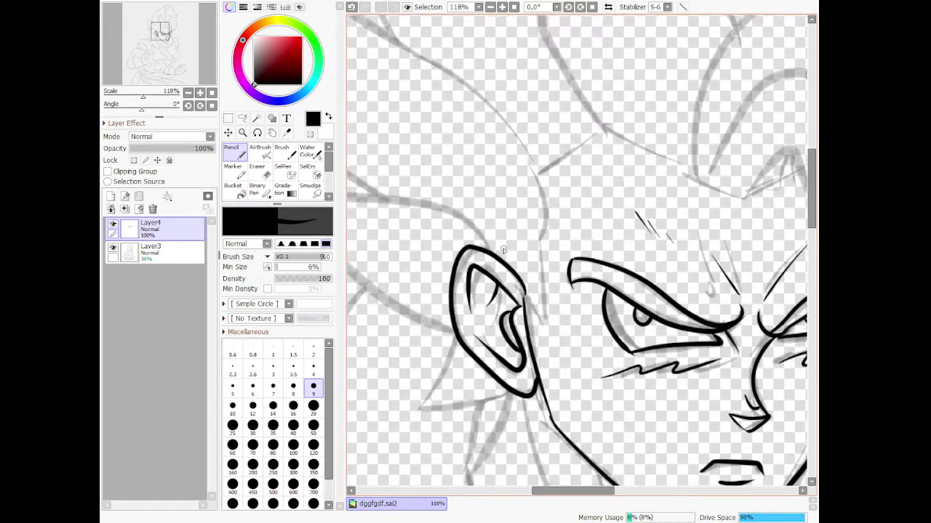
scroll(502, 249, down, 3)
scroll(522, 229, up, 3)
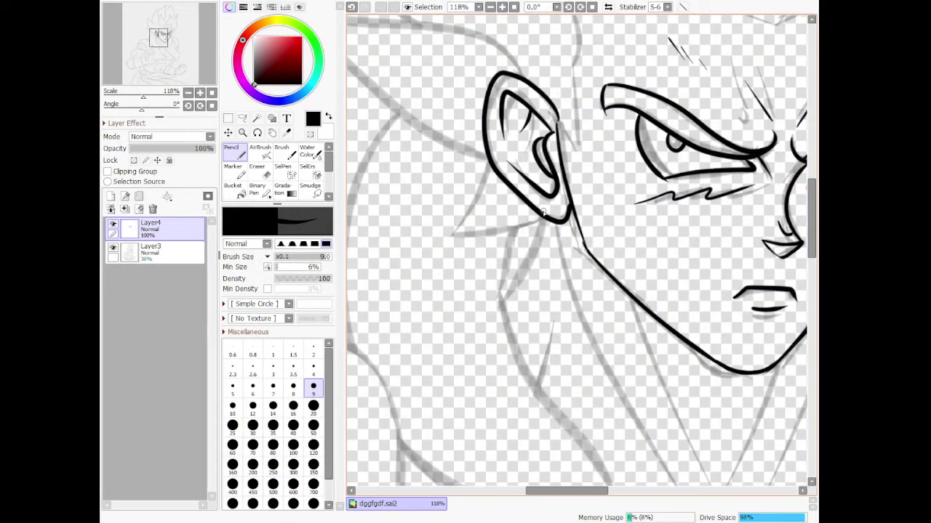
drag(542, 212, 509, 293)
mouse_move(486, 165)
mouse_down()
mouse_move(445, 246)
mouse_move(545, 220)
mouse_move(504, 342)
mouse_move(586, 461)
mouse_up()
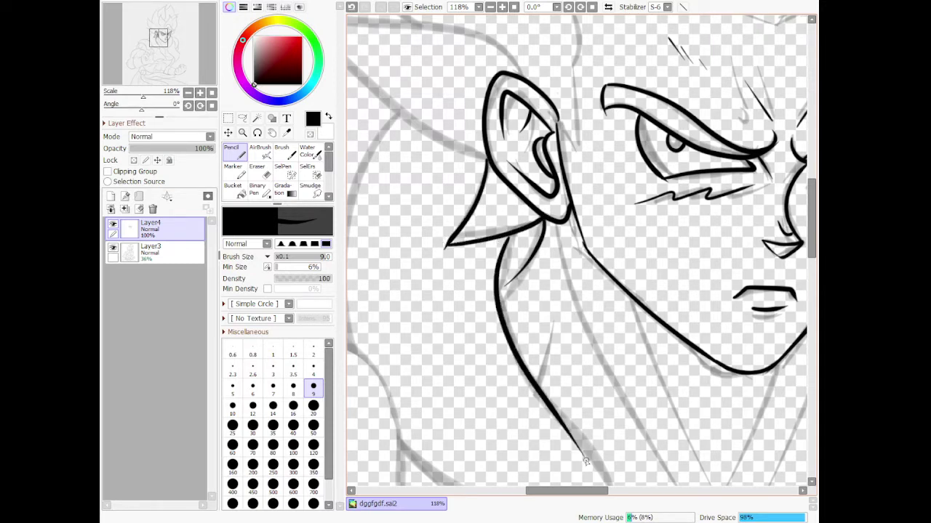
drag(555, 322, 540, 382)
mouse_move(556, 224)
mouse_down()
mouse_move(626, 435)
mouse_move(618, 456)
mouse_up()
- Ink a thin tapering tendon line from the middle of the ear-side jaw down the neck, redrawing it until it is clean
scroll(680, 323, down, 9)
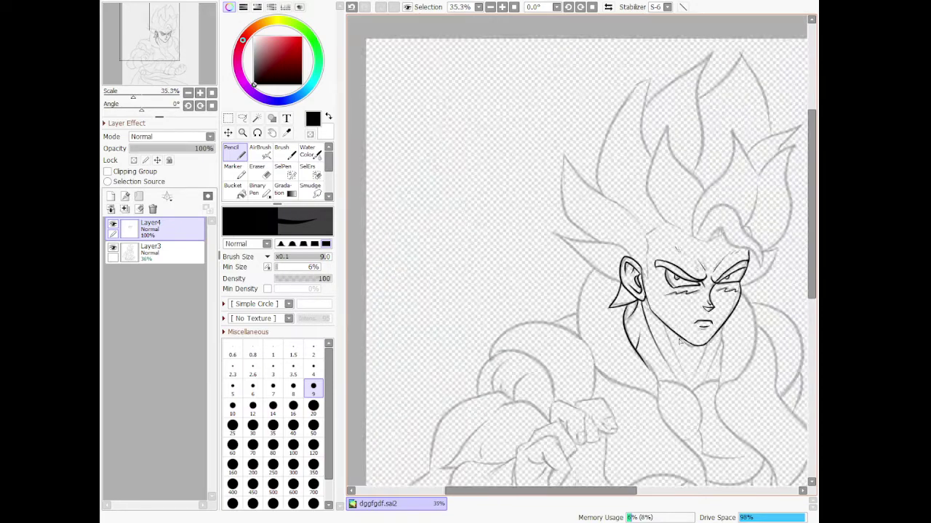
scroll(705, 380, up, 9)
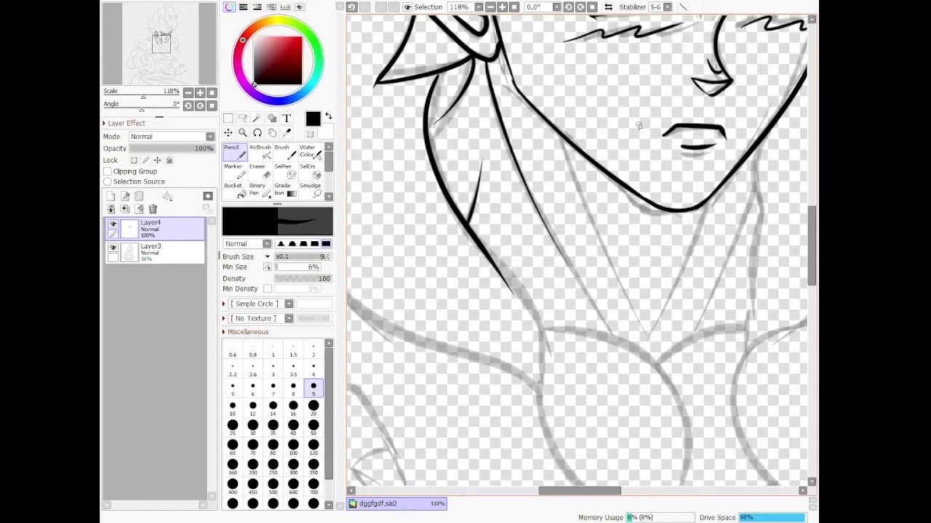
drag(564, 155, 627, 291)
key(ctrl+z)
drag(560, 137, 609, 284)
key(ctrl+z)
drag(556, 131, 632, 295)
scroll(584, 196, up, 1)
key(ctrl+z)
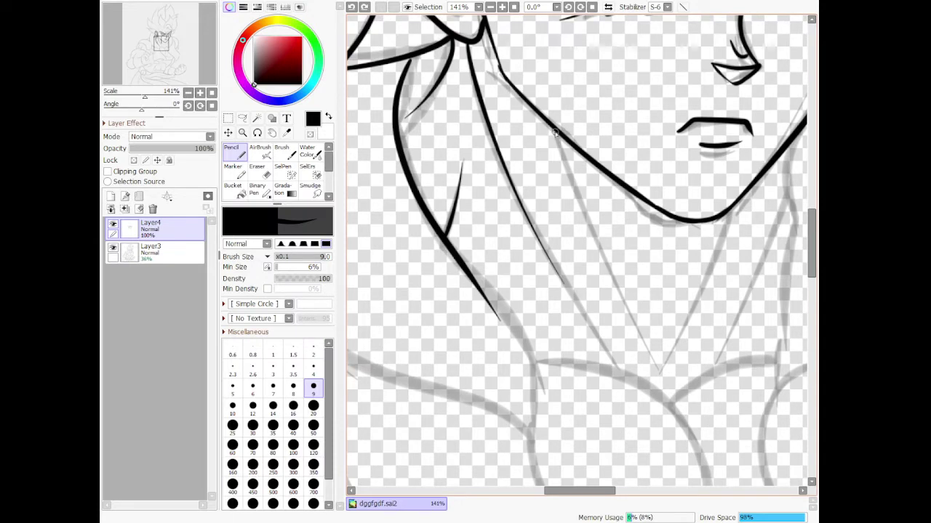
drag(554, 129, 610, 282)
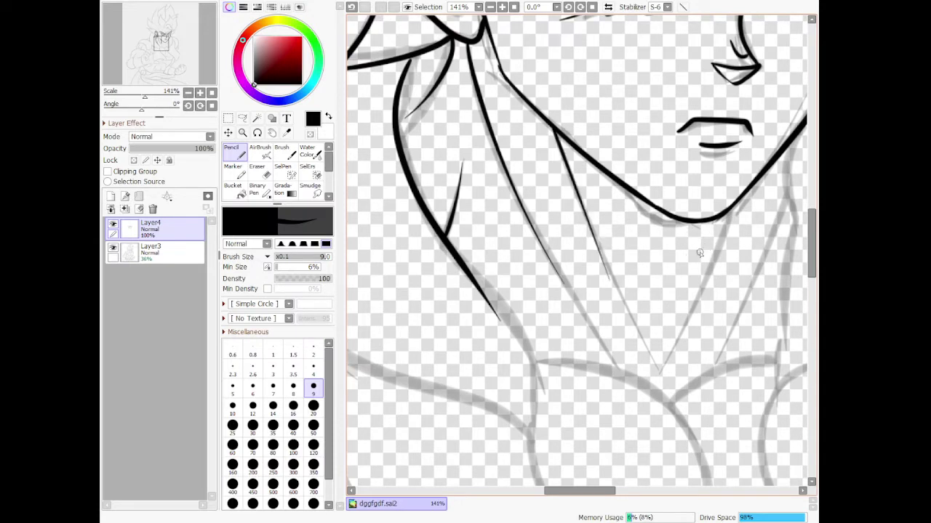
- Ink the short throat marks directly below the chin
drag(700, 253, 666, 319)
drag(645, 248, 649, 276)
key(ctrl+z)
drag(699, 234, 692, 251)
key(ctrl+z)
scroll(693, 244, down, 5)
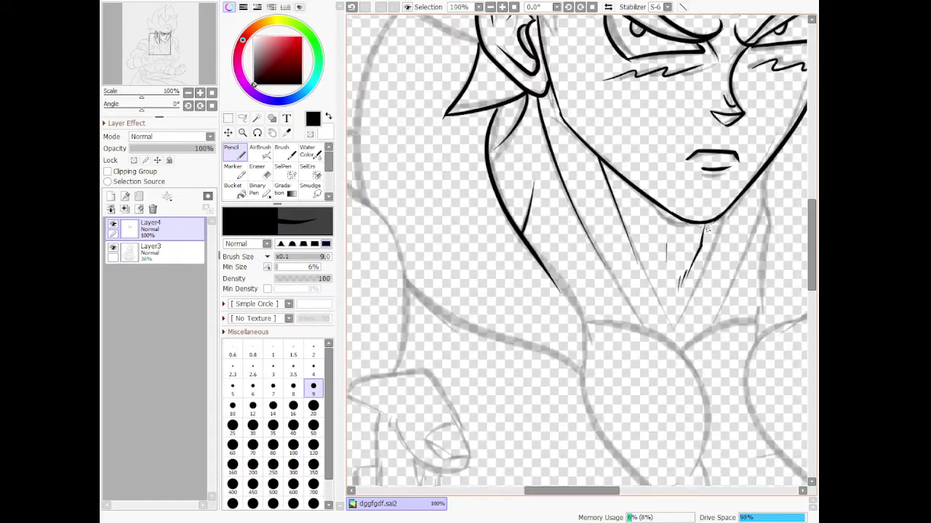
- Ink the thin tendon line from beside the chin down to the pit of the neck
scroll(715, 242, up, 5)
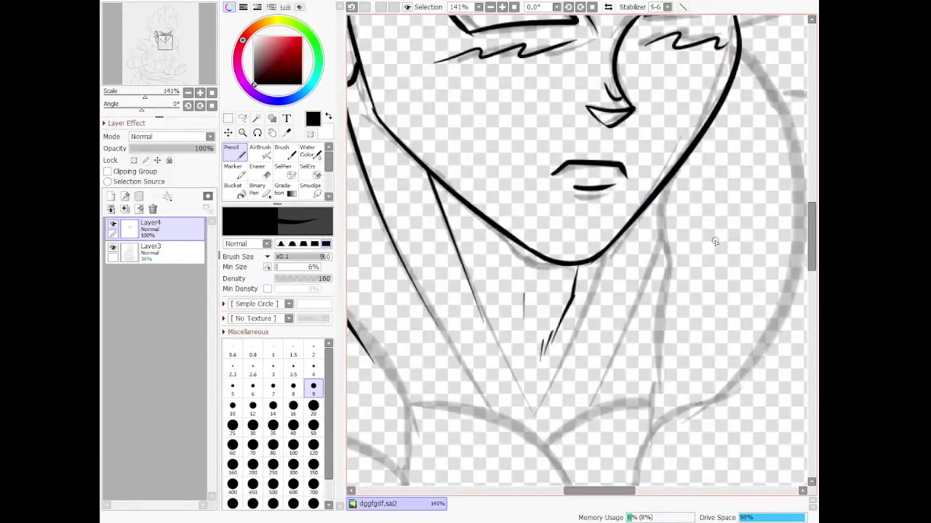
drag(603, 251, 566, 405)
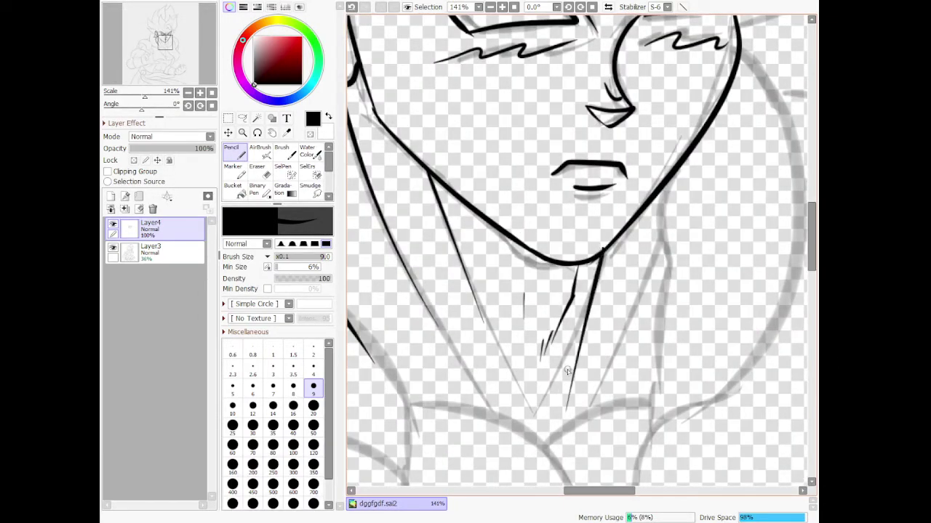
key(ctrl+z)
key(ctrl+y)
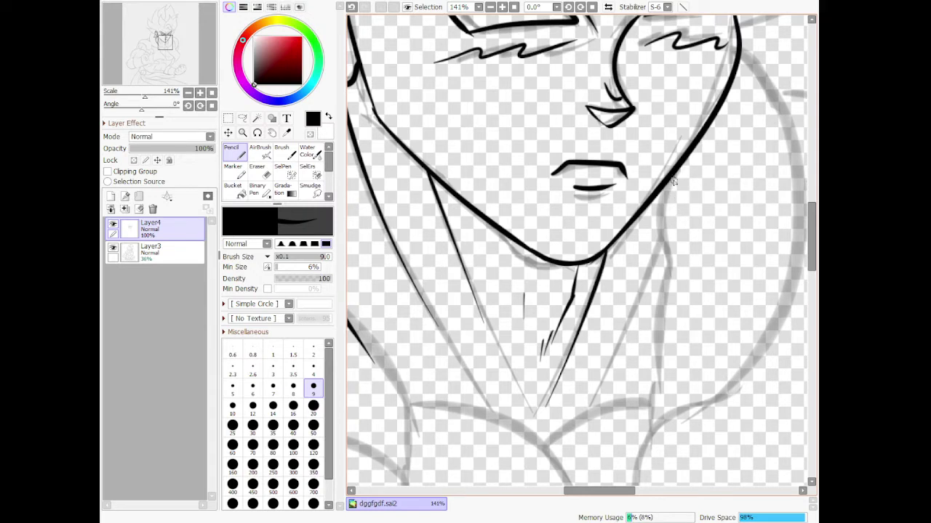
- Ink the neck's far edge and the thin tendon branching off it, and extend the ear-side muscle line down to the collarbone
mouse_move(668, 182)
mouse_down()
mouse_move(661, 412)
mouse_move(646, 431)
mouse_up()
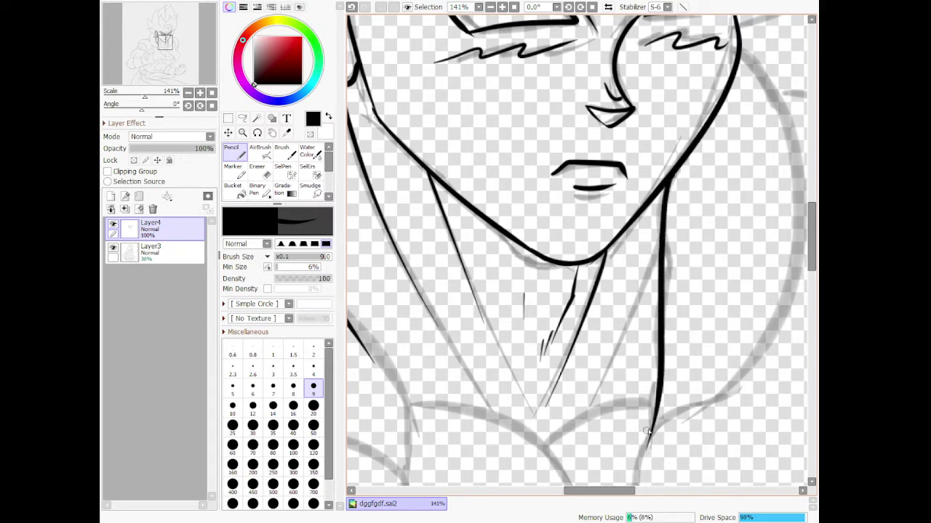
drag(662, 248, 629, 393)
key(ctrl+z)
drag(662, 247, 590, 405)
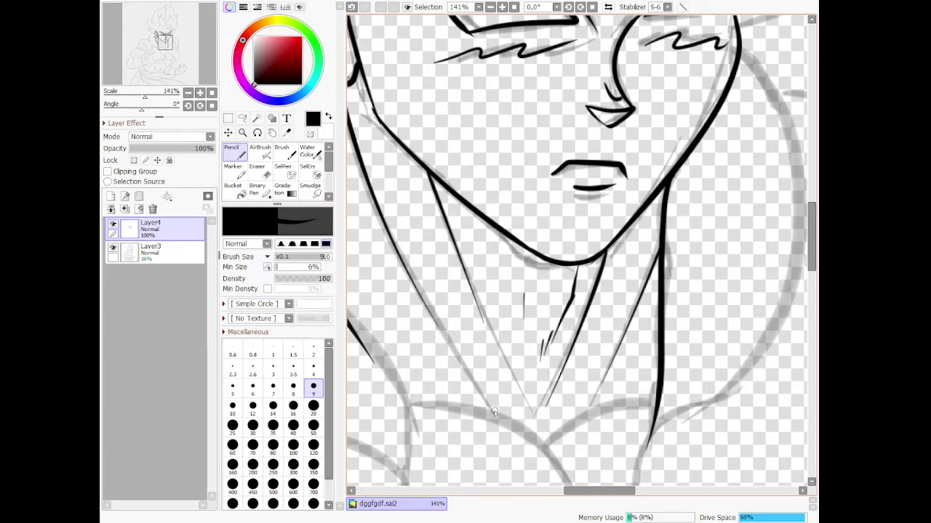
drag(493, 411, 447, 348)
- Continue the ear-side outer neck line down past the collarbone to the vest collar
scroll(523, 404, down, 5)
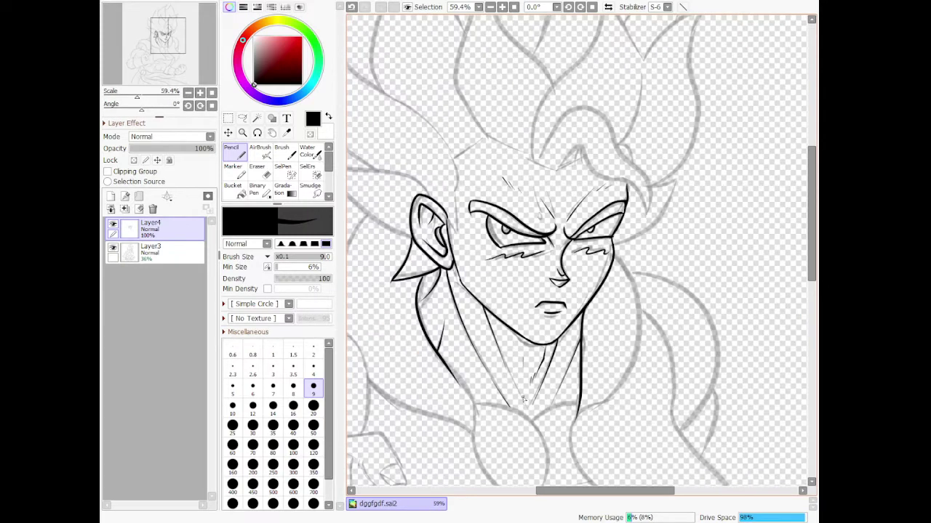
scroll(523, 399, down, 3)
scroll(515, 399, up, 5)
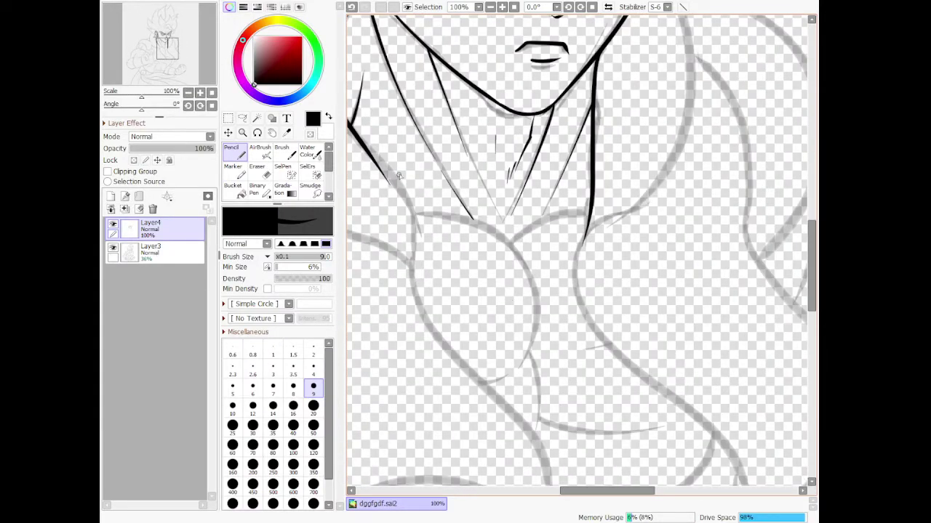
drag(381, 173, 417, 270)
key(ctrl+z)
drag(381, 173, 414, 285)
- Ink the curve from the ear-side neck line over the chest muscle, and the opposite collarbone curve that meets it
mouse_move(403, 215)
mouse_down()
mouse_move(500, 233)
mouse_move(561, 281)
mouse_move(547, 393)
mouse_up()
key(ctrl+z)
mouse_move(402, 213)
mouse_down()
mouse_move(493, 232)
mouse_move(550, 283)
mouse_move(529, 372)
mouse_up()
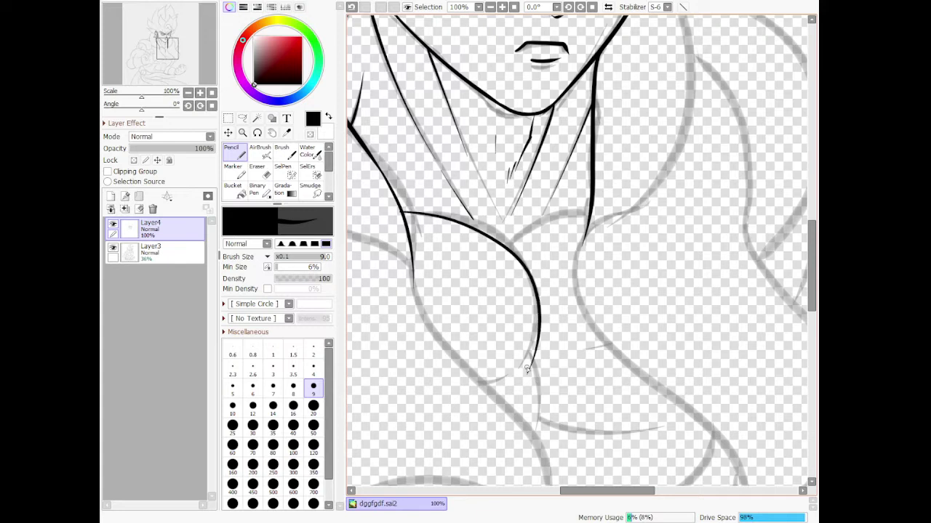
key(ctrl+z)
mouse_move(405, 213)
mouse_down()
mouse_move(489, 226)
mouse_move(545, 266)
mouse_move(530, 355)
mouse_up()
key(ctrl+z)
mouse_move(404, 212)
mouse_down()
mouse_move(485, 228)
mouse_move(529, 263)
mouse_move(541, 324)
mouse_up()
mouse_move(503, 247)
mouse_down()
mouse_move(559, 212)
mouse_move(587, 212)
mouse_up()
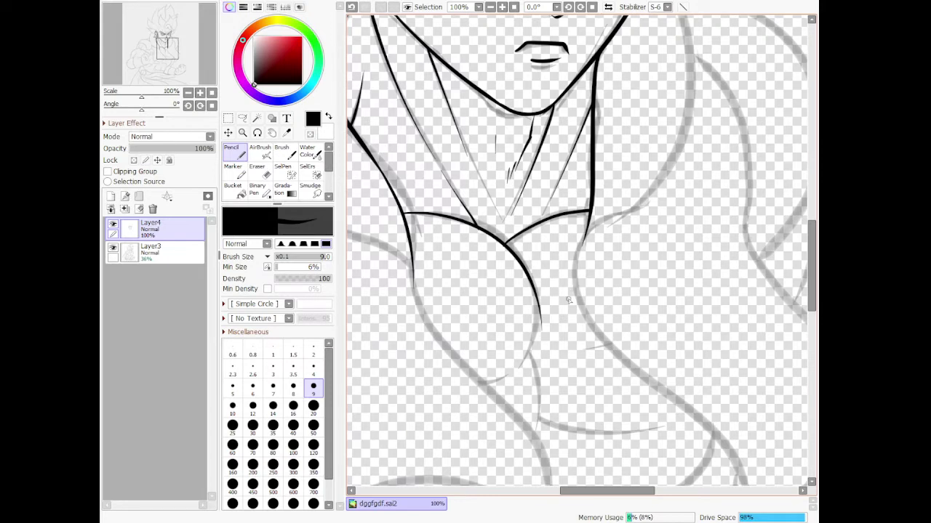
- Ink the chest muscle's lower curve, the short centre line below it, the shallow crease at its end and the small crease above
mouse_move(535, 296)
mouse_down()
mouse_move(502, 400)
mouse_move(496, 392)
mouse_up()
mouse_move(529, 356)
mouse_down()
mouse_move(538, 438)
mouse_move(647, 435)
mouse_up()
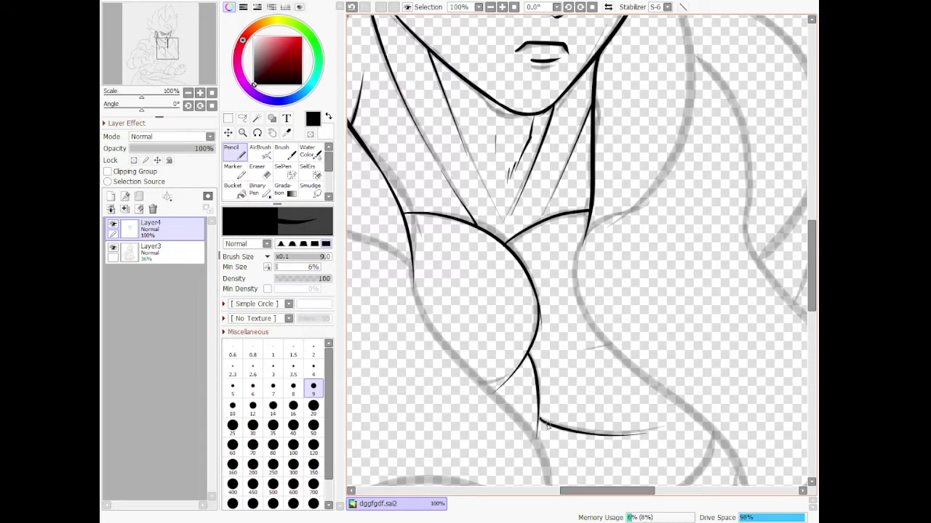
key(ctrl+z)
drag(539, 422, 635, 420)
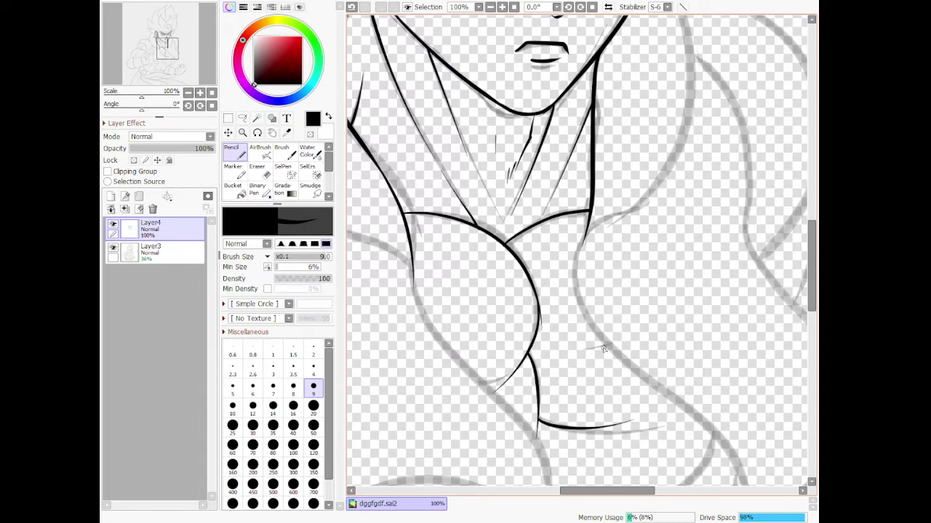
drag(575, 359, 572, 365)
- Ink the long curved vest edge from the ear-side neck line down across the chest to its pointed tip
scroll(563, 350, down, 5)
scroll(553, 379, up, 4)
drag(496, 345, 493, 317)
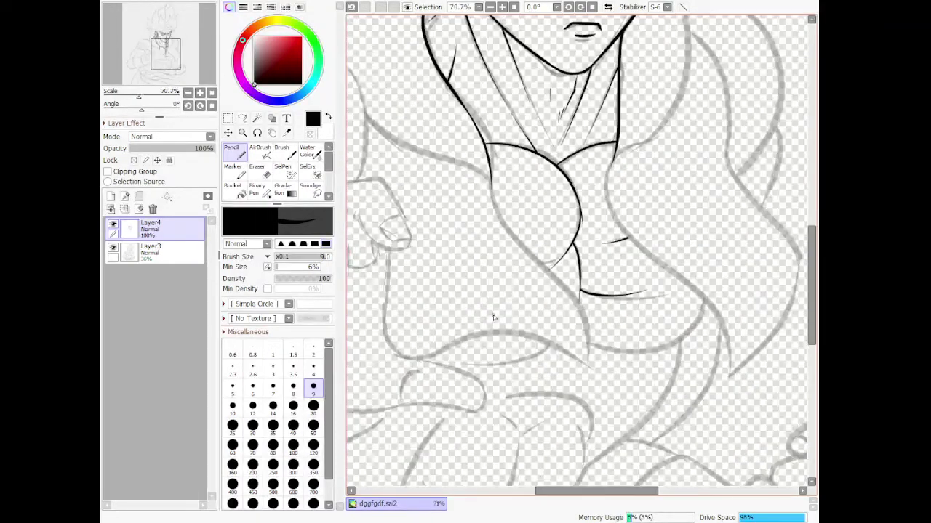
scroll(493, 318, down, 4)
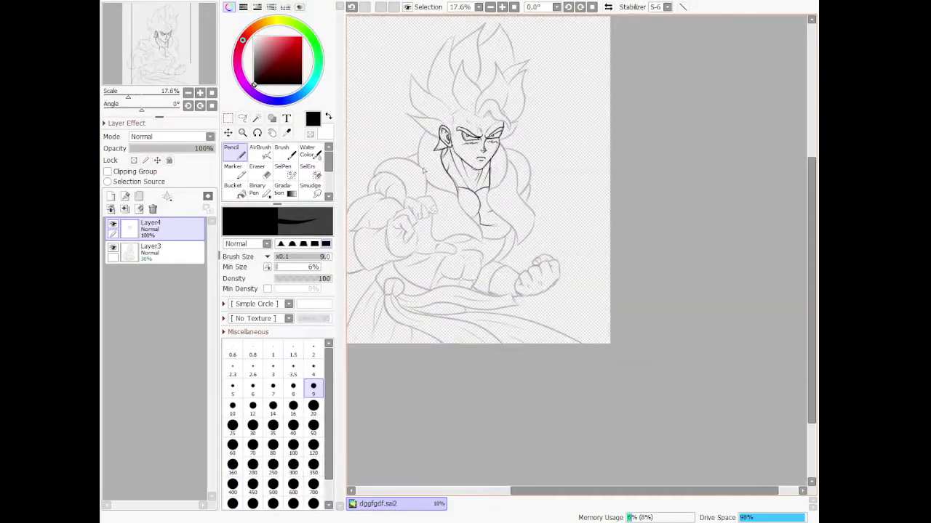
scroll(424, 170, up, 7)
scroll(582, 288, up, 2)
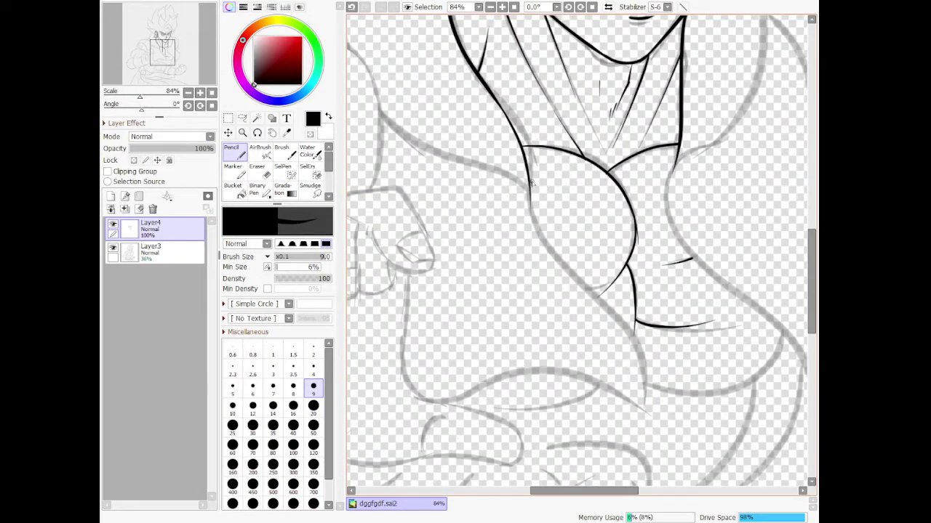
mouse_move(532, 184)
mouse_down()
mouse_move(562, 272)
mouse_move(657, 411)
mouse_up()
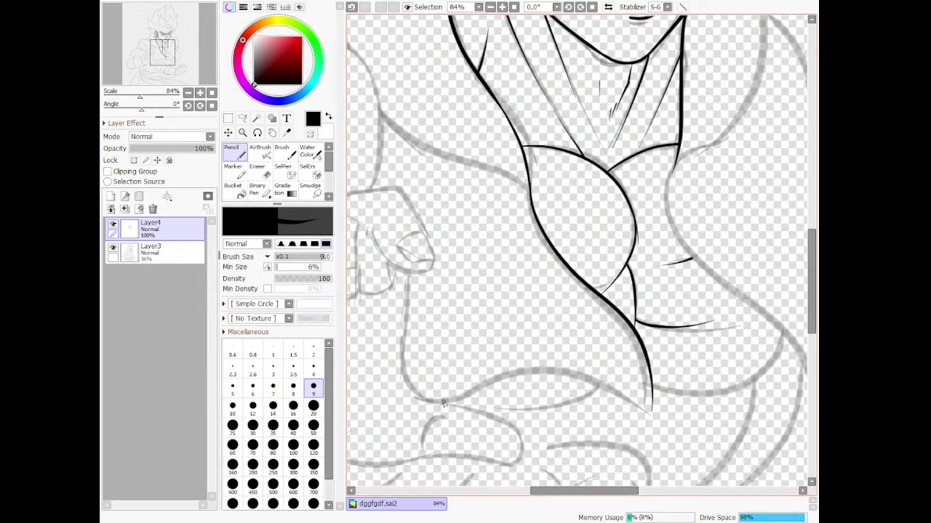
- Ink the vest's wavy bottom edge up to the pointed tip, trim the tip with the eraser, and add the shallow curve beneath the edge
mouse_move(466, 400)
mouse_down()
mouse_move(565, 370)
mouse_move(659, 417)
mouse_move(647, 386)
mouse_move(653, 391)
mouse_up()
key(ctrl+z)
mouse_move(442, 402)
mouse_down()
mouse_move(543, 367)
mouse_move(656, 413)
mouse_up()
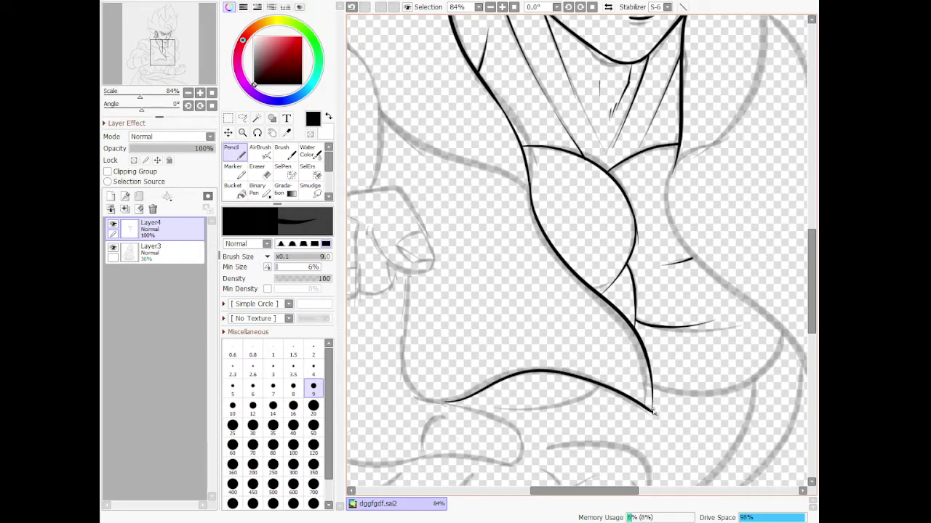
key(e)
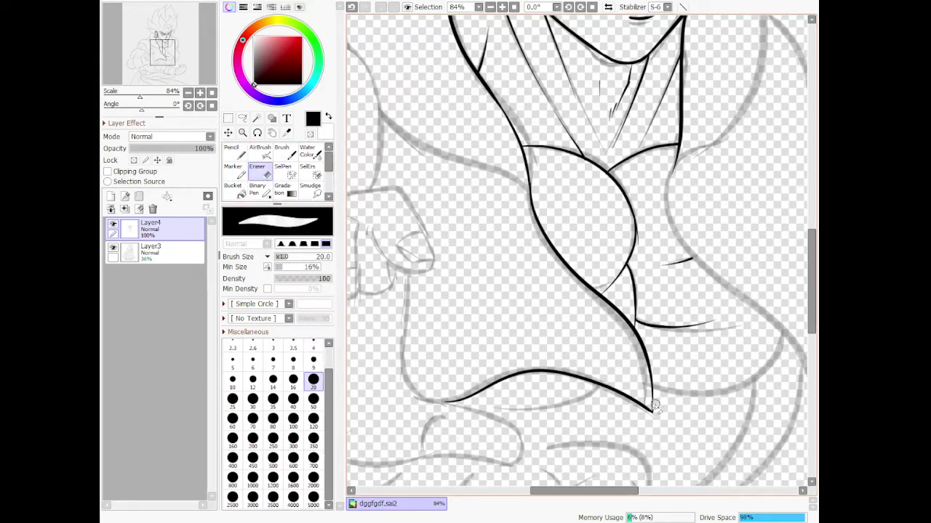
key(n)
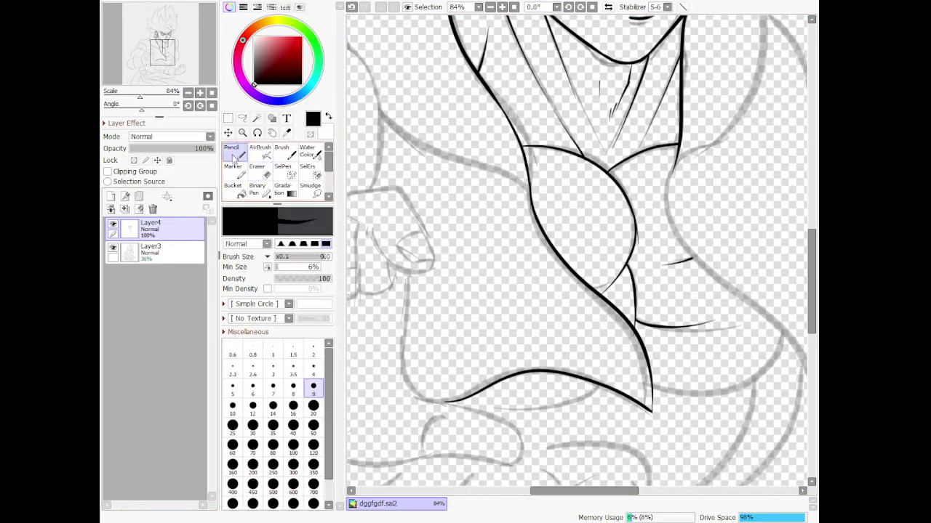
drag(599, 391, 444, 403)
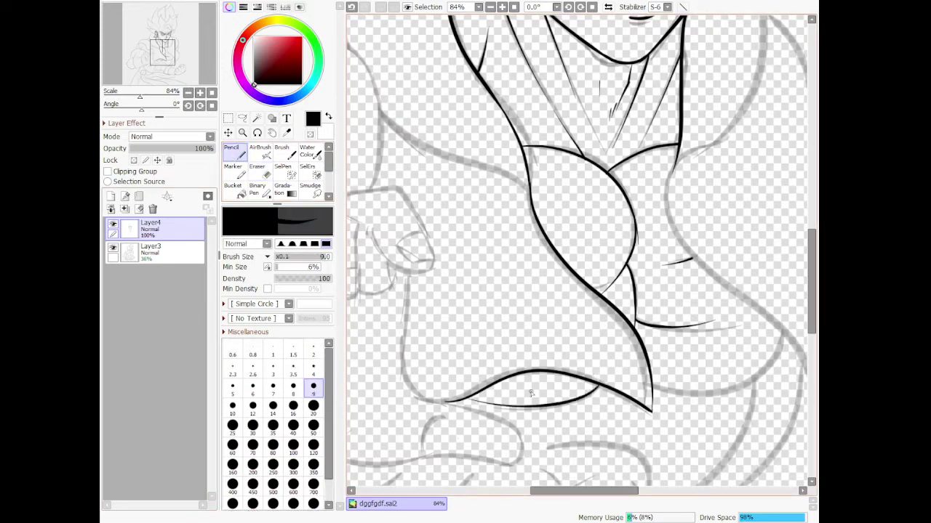
mouse_move(653, 393)
mouse_down()
mouse_move(754, 384)
mouse_move(783, 341)
mouse_up()
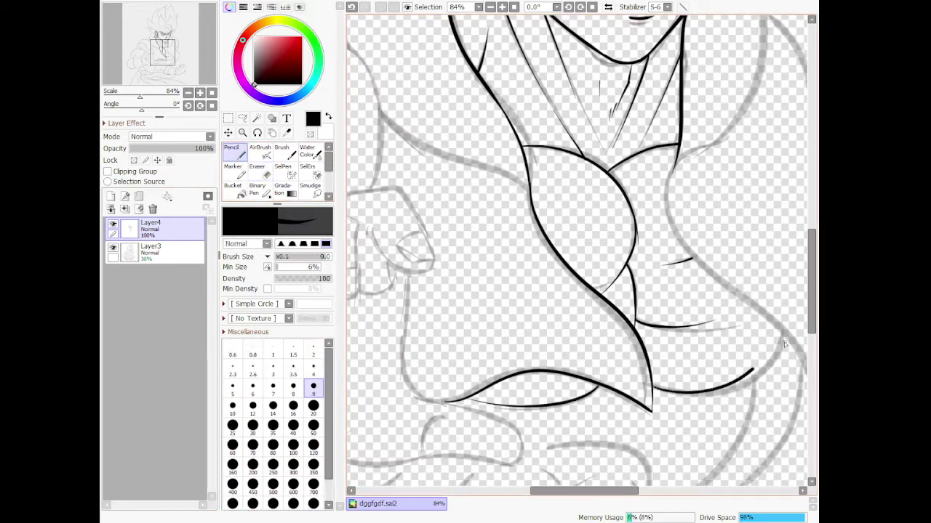
key(ctrl+z)
mouse_move(652, 392)
mouse_down()
mouse_move(761, 359)
mouse_move(781, 324)
mouse_up()
key(ctrl+z)
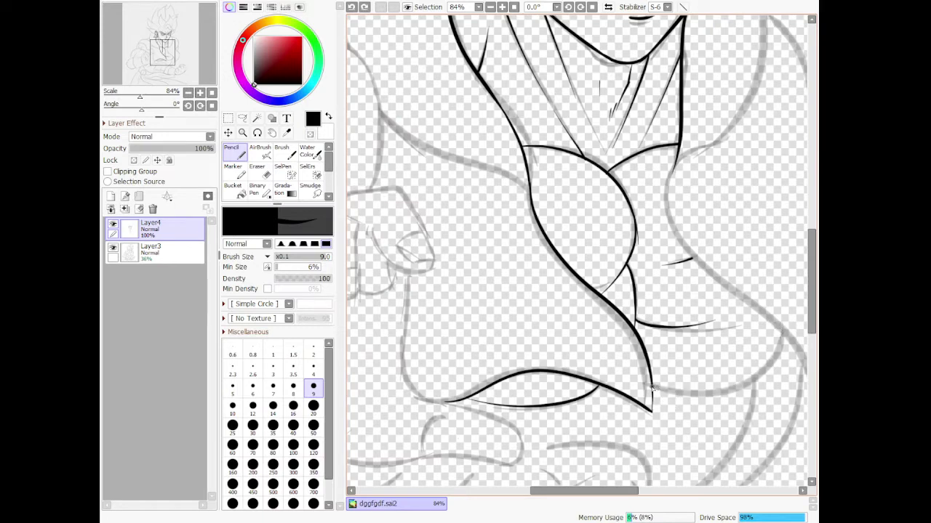
mouse_move(652, 389)
mouse_down()
mouse_move(693, 394)
mouse_move(762, 374)
mouse_move(778, 331)
mouse_up()
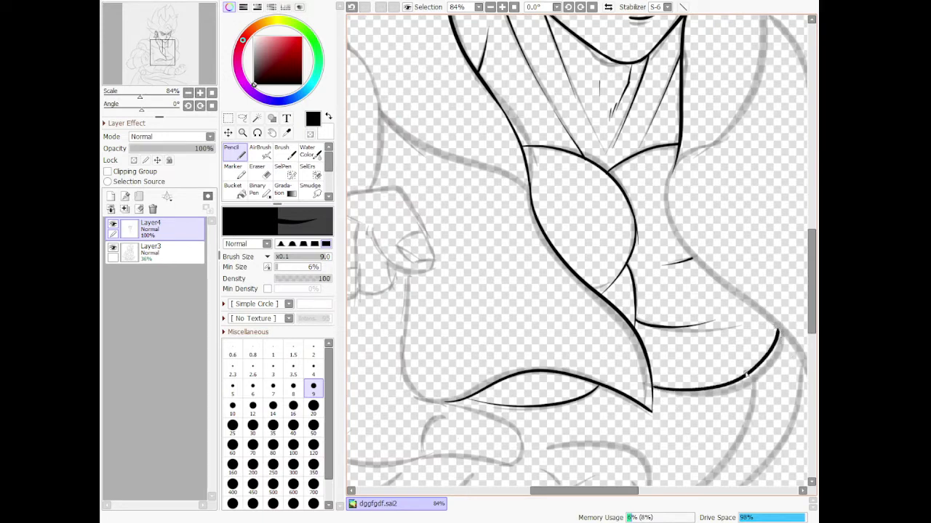
scroll(747, 375, down, 8)
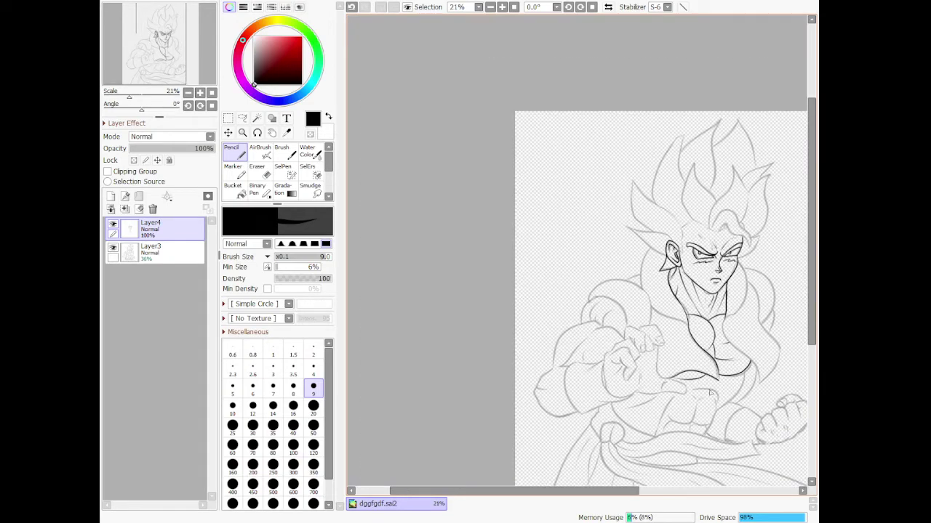
scroll(711, 393, up, 9)
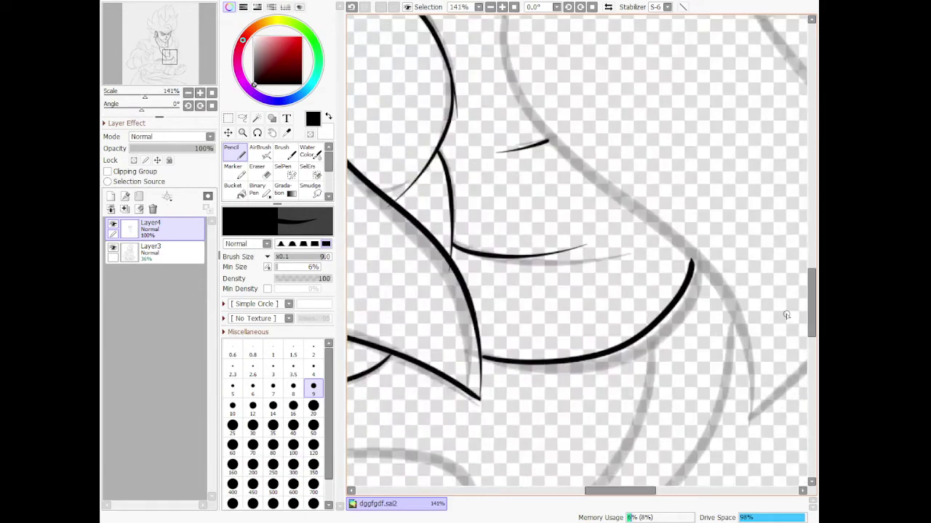
key(ctrl+z)
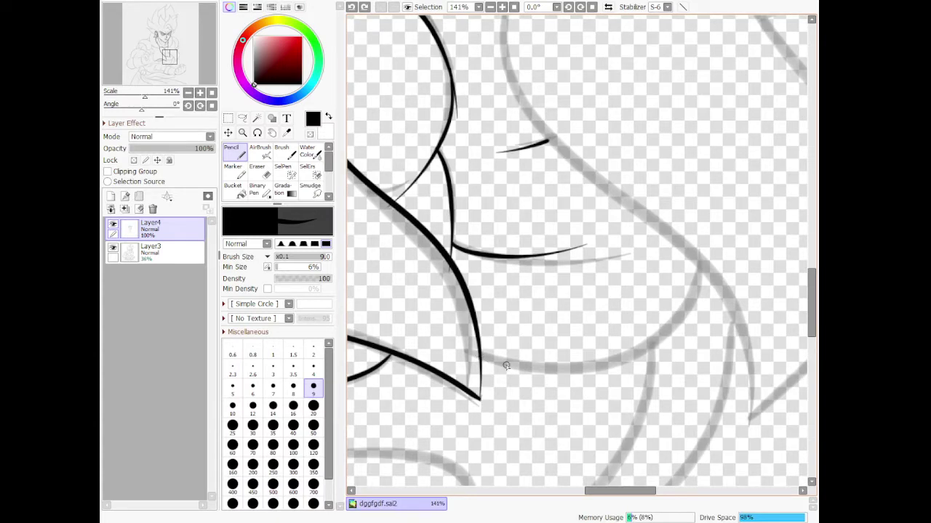
- Ink the long chest curve from the vest's pointed tip across to the opposite vest edge
mouse_move(480, 358)
mouse_down()
mouse_move(653, 349)
mouse_move(727, 280)
mouse_move(716, 256)
mouse_up()
key(ctrl+z)
mouse_move(482, 361)
mouse_down()
mouse_move(681, 300)
mouse_move(695, 255)
mouse_up()
key(ctrl+z)
mouse_move(483, 359)
mouse_down()
mouse_move(609, 366)
mouse_move(684, 326)
mouse_move(705, 277)
mouse_up()
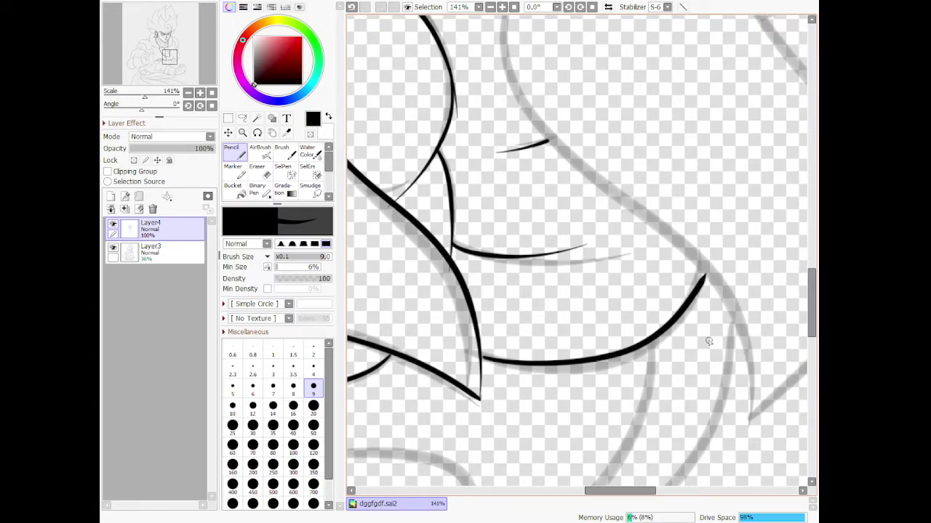
- Ink the inner and outer arcs of the ear-side shoulder pad so they meet in a point
scroll(709, 341, down, 5)
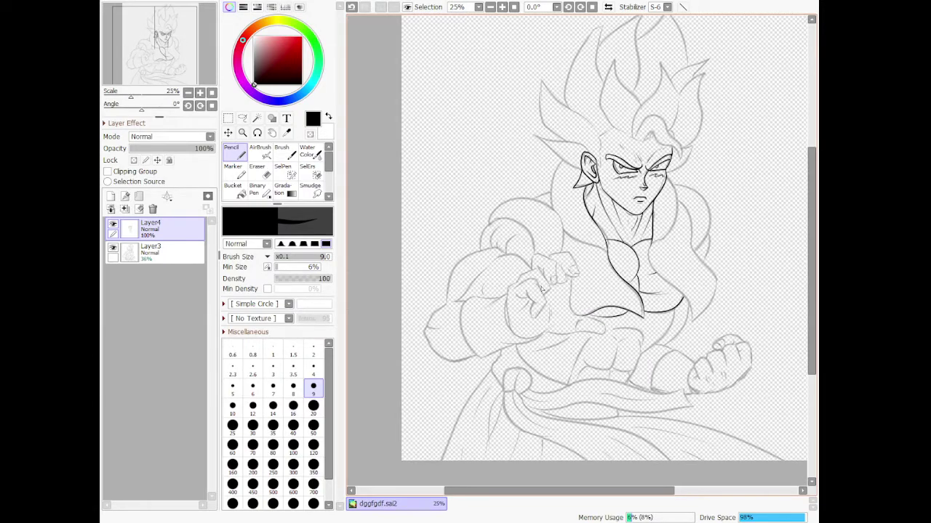
scroll(542, 289, up, 4)
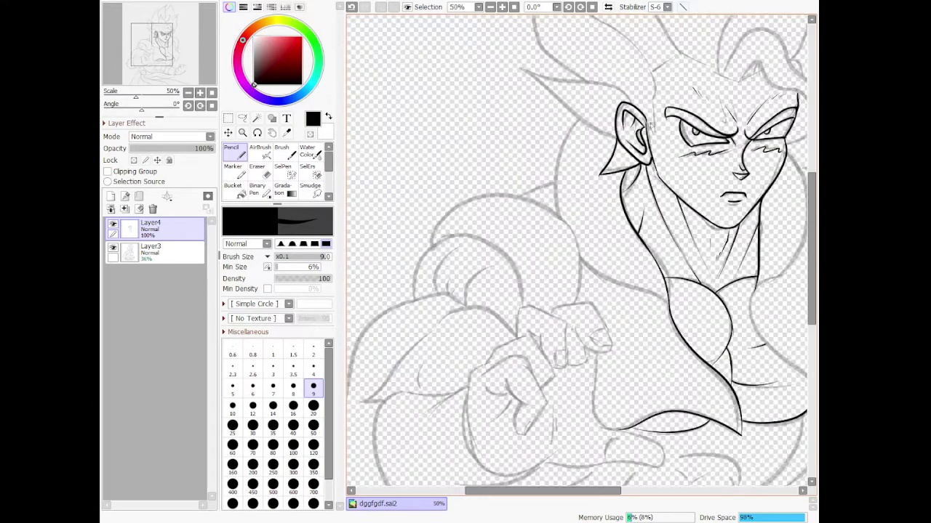
scroll(652, 125, up, 1)
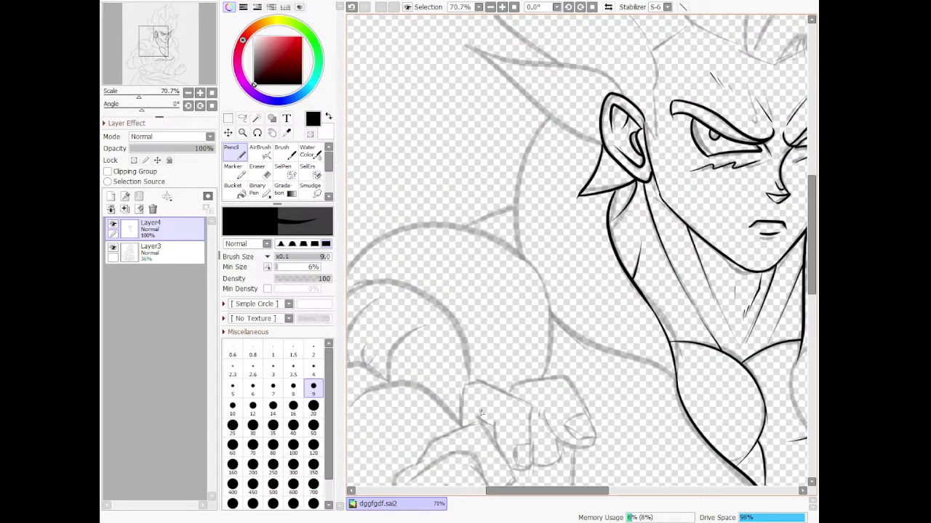
drag(576, 494, 548, 494)
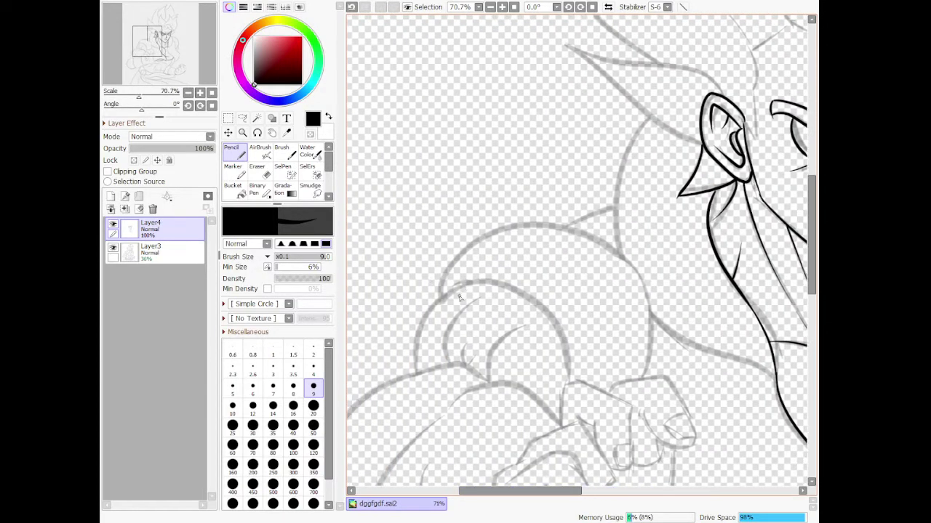
mouse_move(439, 297)
mouse_down()
mouse_move(498, 281)
mouse_move(570, 317)
mouse_move(575, 374)
mouse_up()
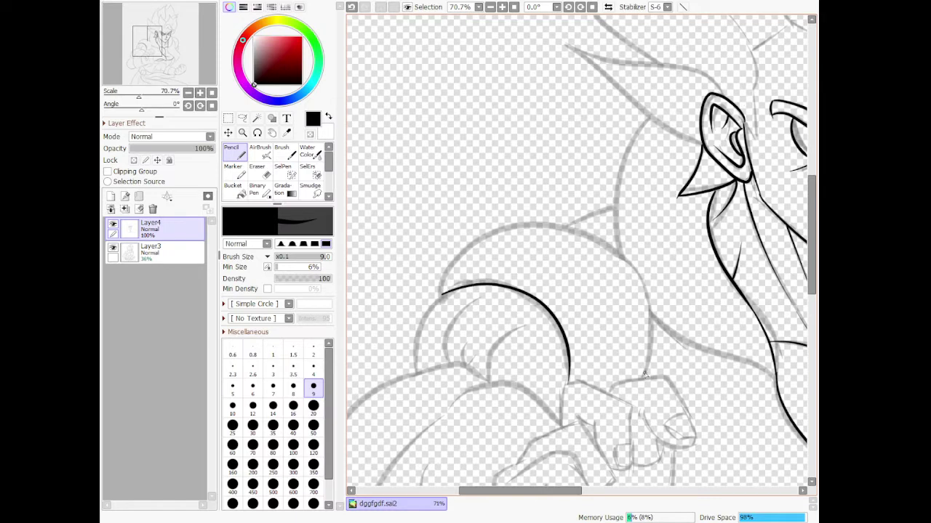
mouse_move(643, 377)
mouse_down()
mouse_move(661, 302)
mouse_move(624, 244)
mouse_move(574, 220)
mouse_move(512, 212)
mouse_move(469, 234)
mouse_move(436, 274)
mouse_move(428, 306)
mouse_move(459, 285)
mouse_up()
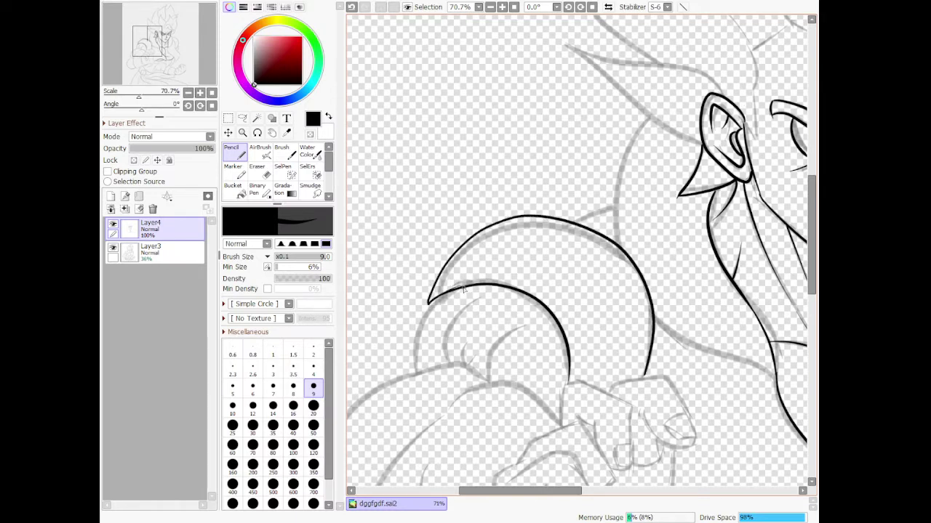
- Ink the short line above the shoulder pad, the seam from the pad to the vest's neck edge, and the curve rising to the hair
drag(595, 216, 611, 205)
drag(658, 327, 779, 368)
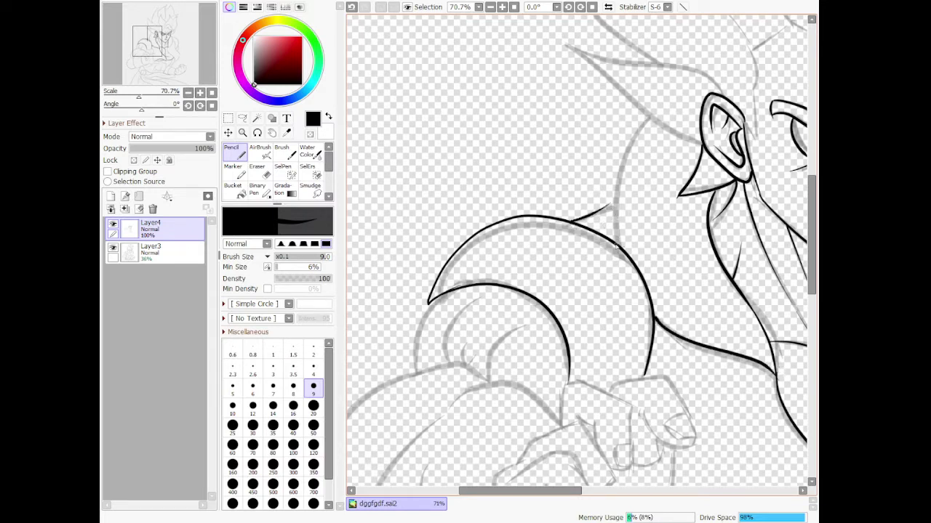
mouse_move(616, 246)
mouse_down()
mouse_move(604, 165)
mouse_move(653, 124)
mouse_move(613, 206)
mouse_move(620, 255)
mouse_up()
key(ctrl+z)
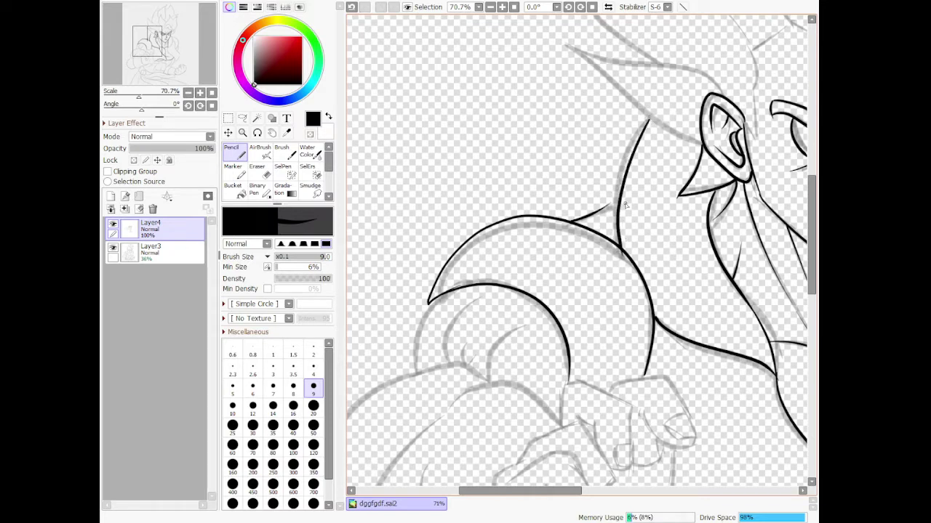
key(ctrl+z)
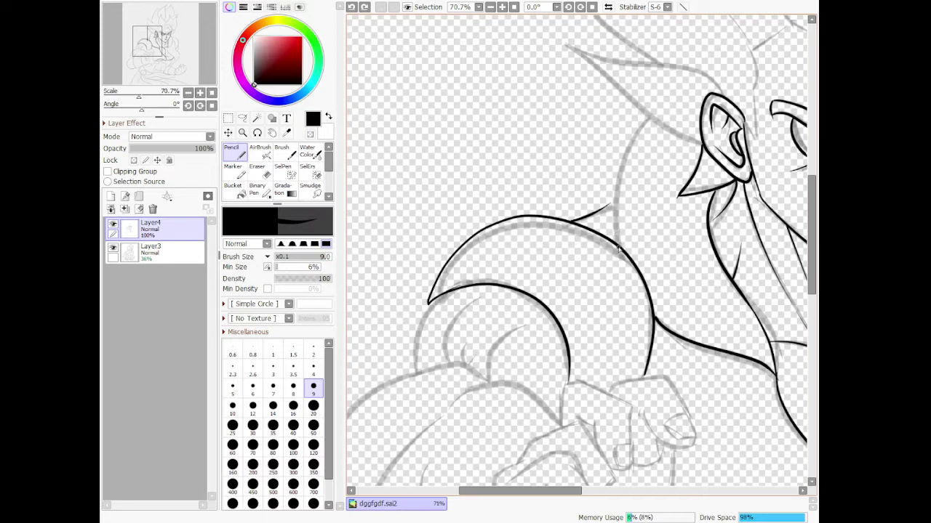
mouse_move(619, 249)
mouse_down()
mouse_move(618, 154)
mouse_move(651, 121)
mouse_move(607, 245)
mouse_move(618, 243)
mouse_up()
key(ctrl+z)
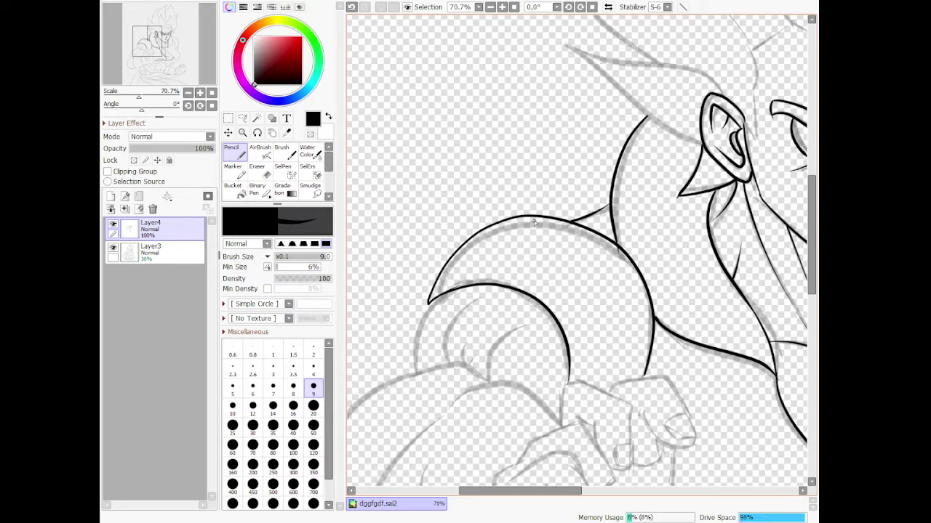
- Add thin fold lines on the shoulder pad, beneath the ear and beside the neck, plus a short crease off the pad's inner arc
mouse_move(536, 217)
mouse_down()
mouse_move(498, 246)
mouse_move(527, 234)
mouse_up()
key(ctrl+z)
drag(592, 336, 636, 309)
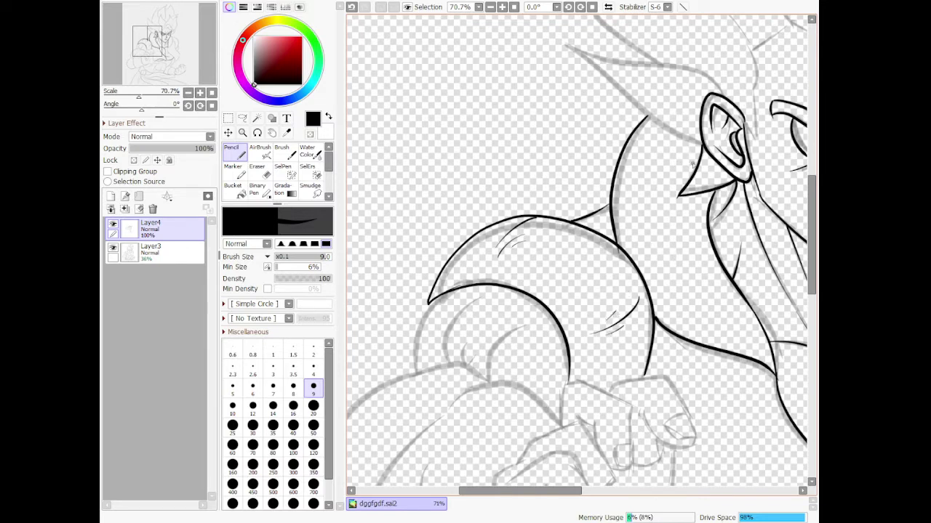
mouse_move(692, 165)
mouse_down()
mouse_move(649, 162)
mouse_move(675, 161)
mouse_up()
mouse_move(711, 265)
mouse_down()
mouse_move(671, 286)
mouse_move(689, 302)
mouse_move(707, 279)
mouse_up()
scroll(732, 261, down, 5)
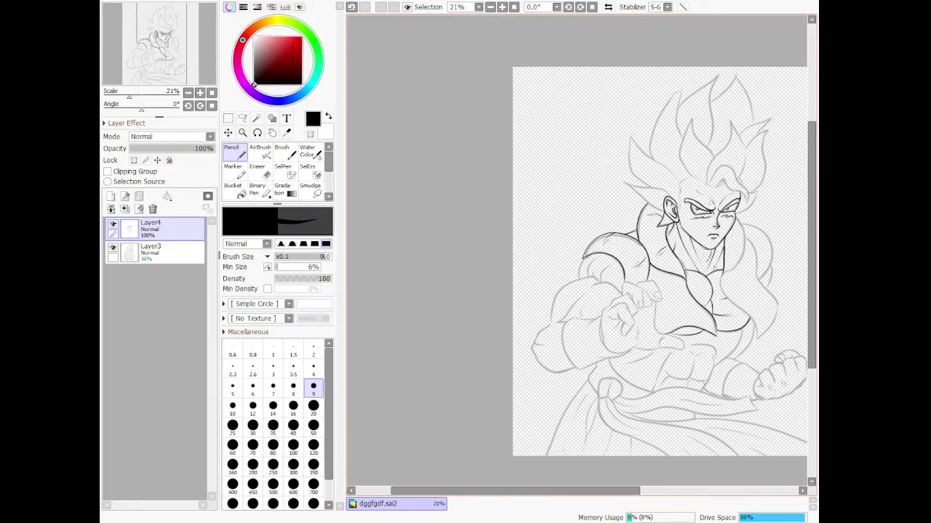
scroll(575, 252, up, 9)
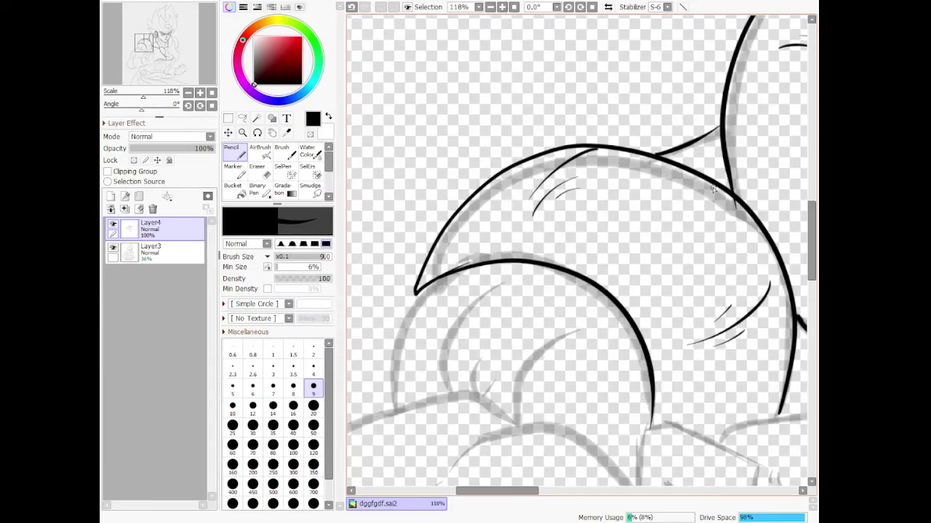
drag(615, 297, 630, 259)
- Ink the front bent finger's rounded tip and its straight outer edge up to the joint
scroll(669, 252, down, 8)
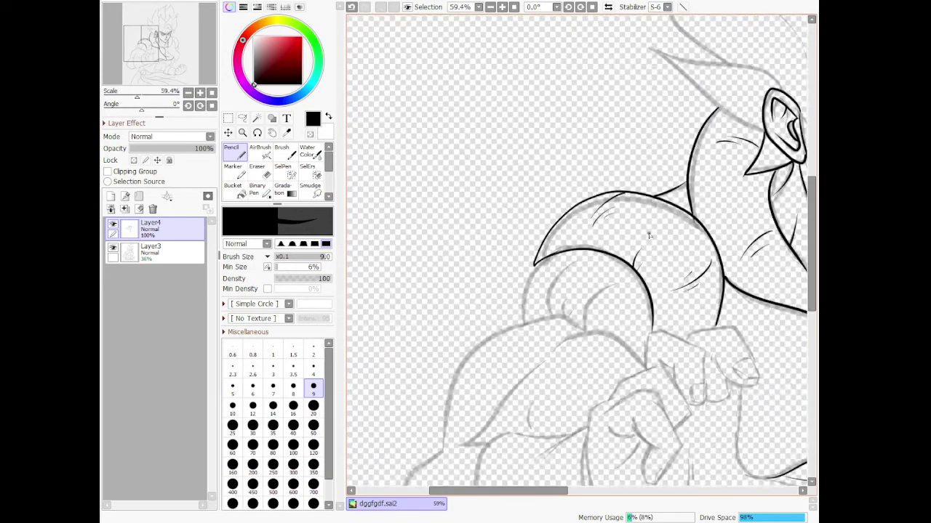
scroll(622, 303, up, 5)
scroll(621, 302, up, 4)
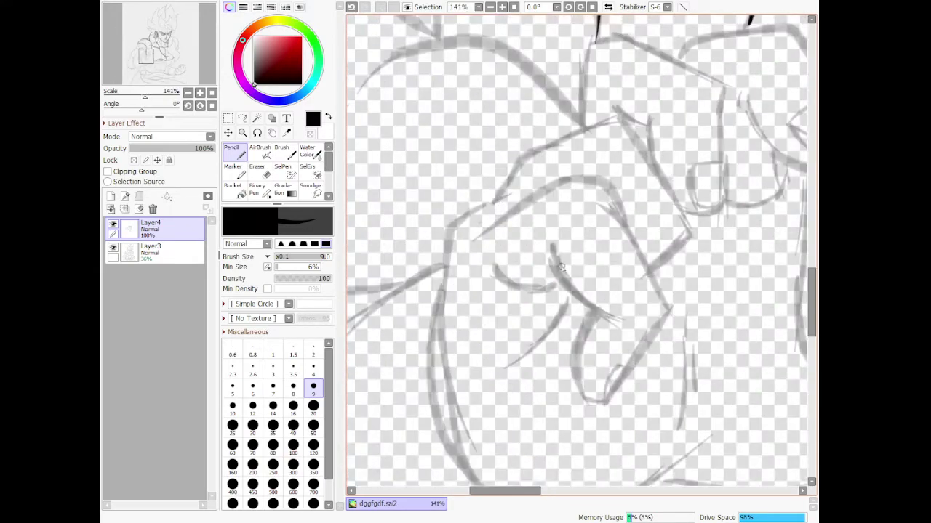
mouse_move(591, 317)
mouse_down()
mouse_move(566, 375)
mouse_move(578, 409)
mouse_move(603, 404)
mouse_up()
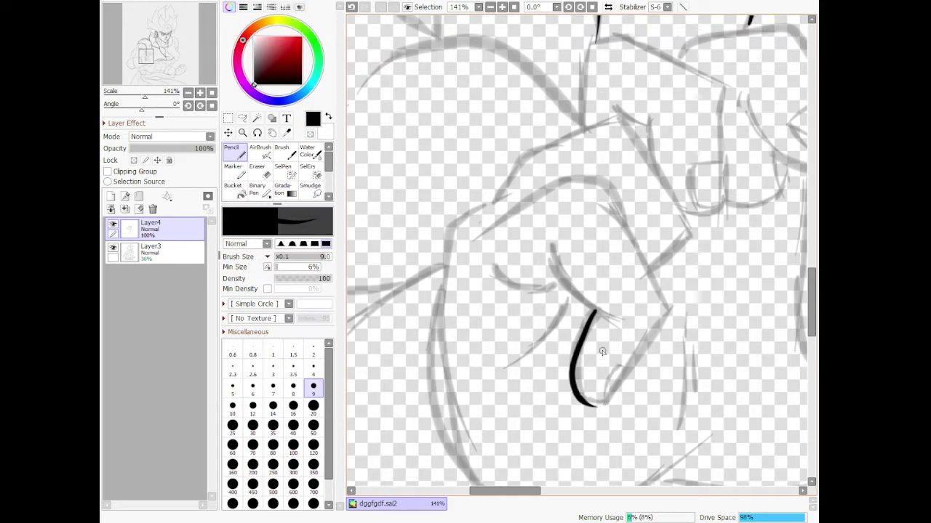
key(ctrl+z)
mouse_move(591, 313)
mouse_down()
mouse_move(583, 404)
mouse_move(614, 407)
mouse_move(608, 400)
mouse_move(672, 309)
mouse_up()
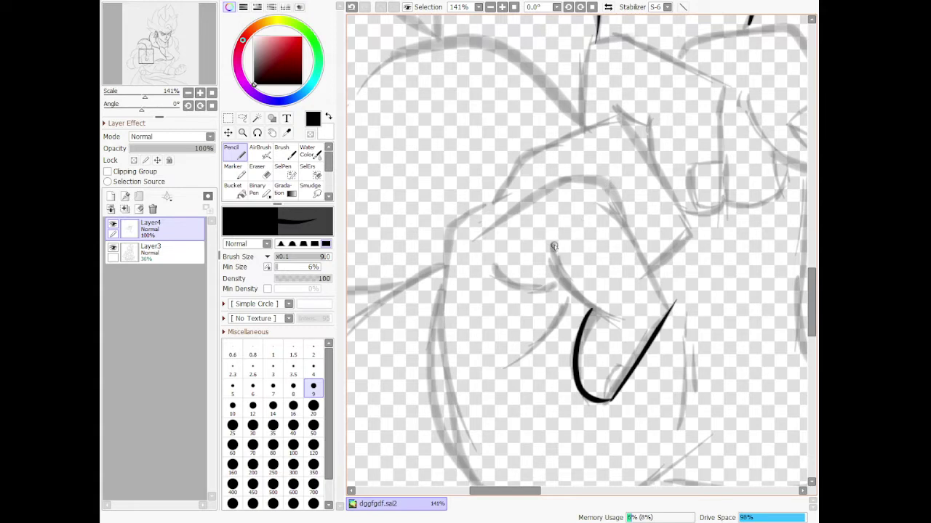
- Ink the front finger's inner edge above the tip and the curved crease lines beside it
drag(554, 248, 581, 312)
key(ctrl+z)
drag(553, 242, 587, 310)
drag(560, 274, 536, 293)
drag(488, 266, 554, 288)
drag(486, 267, 522, 284)
- Ink the front finger's top edge over the knuckle down to the joint, and erase the overshooting line ends at that corner
mouse_move(485, 226)
mouse_down()
mouse_move(577, 179)
mouse_move(602, 184)
mouse_move(625, 208)
mouse_move(616, 208)
mouse_move(618, 200)
mouse_move(677, 309)
mouse_up()
key(ctrl+z)
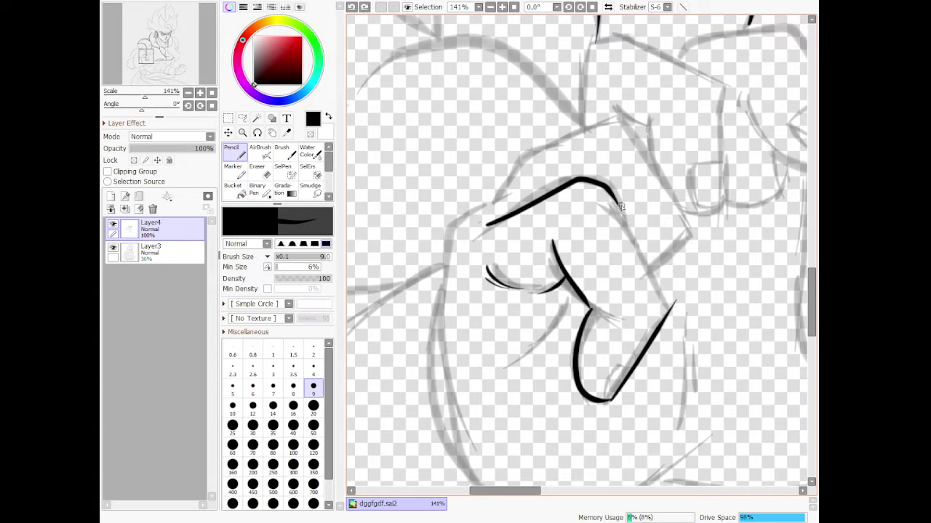
drag(621, 207, 680, 320)
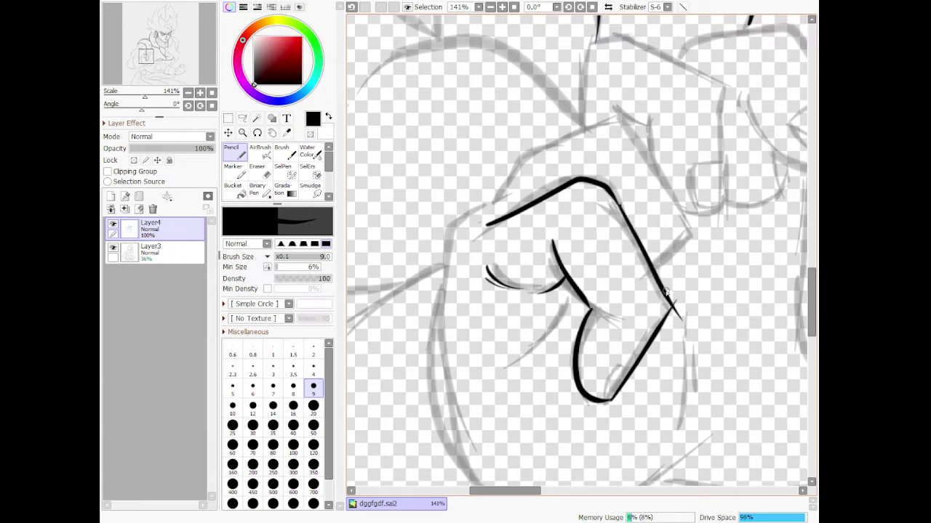
click(268, 170)
mouse_move(670, 286)
mouse_down()
mouse_move(671, 316)
mouse_move(679, 312)
mouse_up()
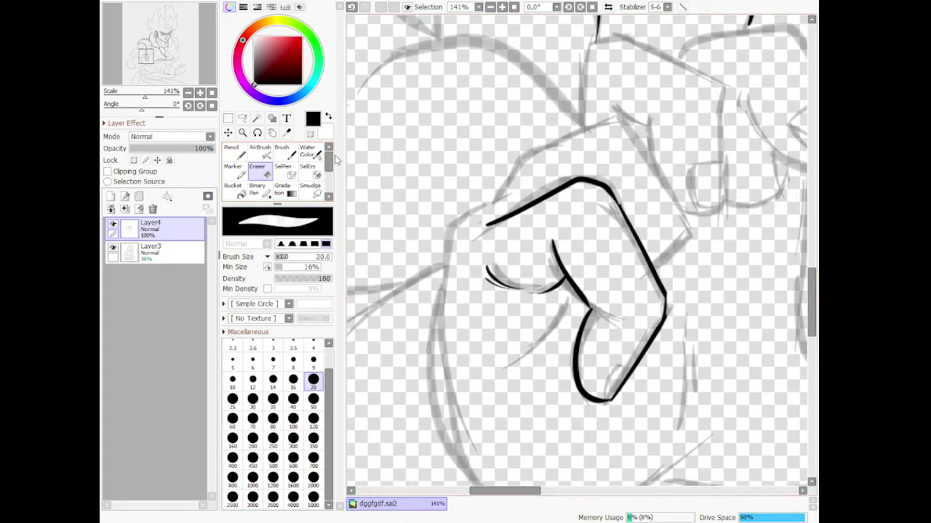
- Ink the small crease under the front knuckle, the outer edge of the hand, and the outline of the second finger behind it
click(234, 154)
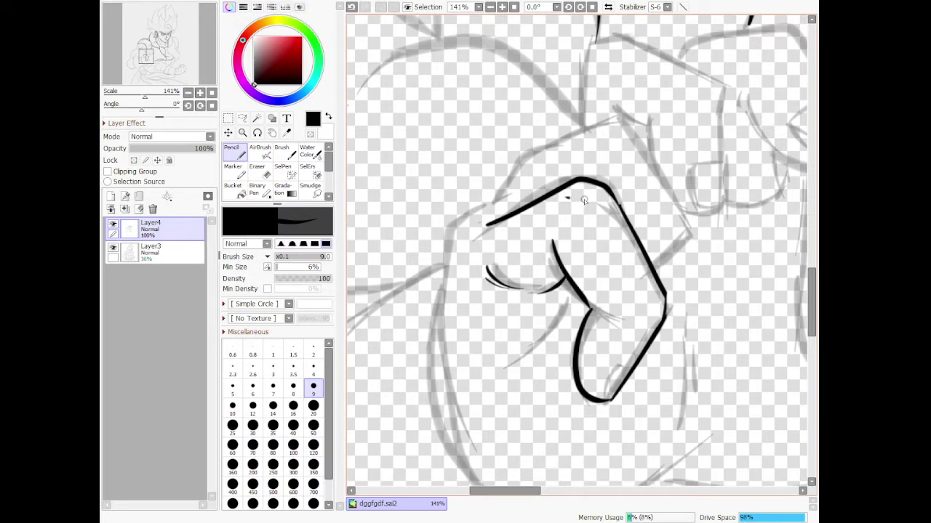
key(ctrl+z)
mouse_move(480, 203)
mouse_down()
mouse_move(457, 216)
mouse_move(443, 246)
mouse_move(443, 320)
mouse_up()
key(ctrl+z)
mouse_move(481, 205)
mouse_down()
mouse_move(450, 221)
mouse_move(446, 259)
mouse_up()
mouse_move(480, 209)
mouse_down()
mouse_move(521, 179)
mouse_move(545, 143)
mouse_move(625, 115)
mouse_move(653, 145)
mouse_move(697, 241)
mouse_move(658, 272)
mouse_up()
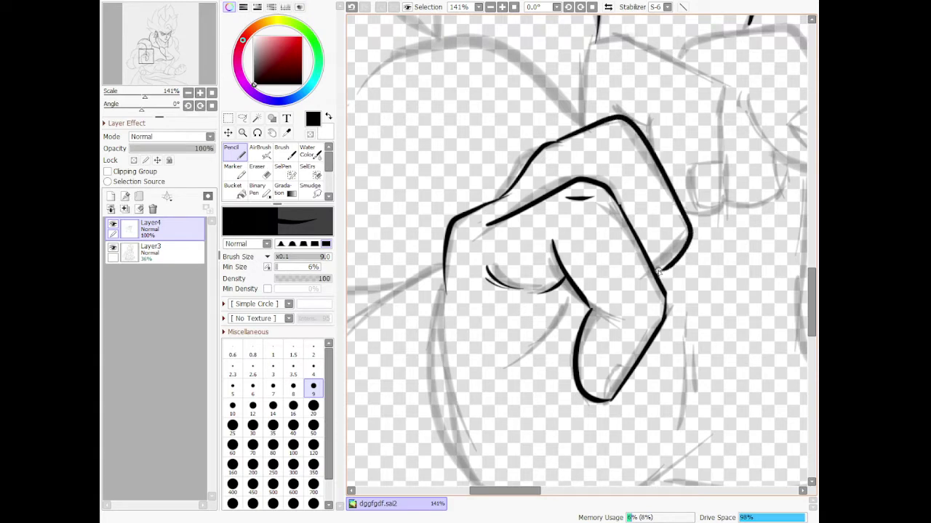
- Ink a small crease above the front finger's knuckle and a short upright line against the second finger's outer edge
drag(597, 178, 596, 166)
key(ctrl+z)
scroll(622, 203, down, 10)
scroll(671, 105, up, 9)
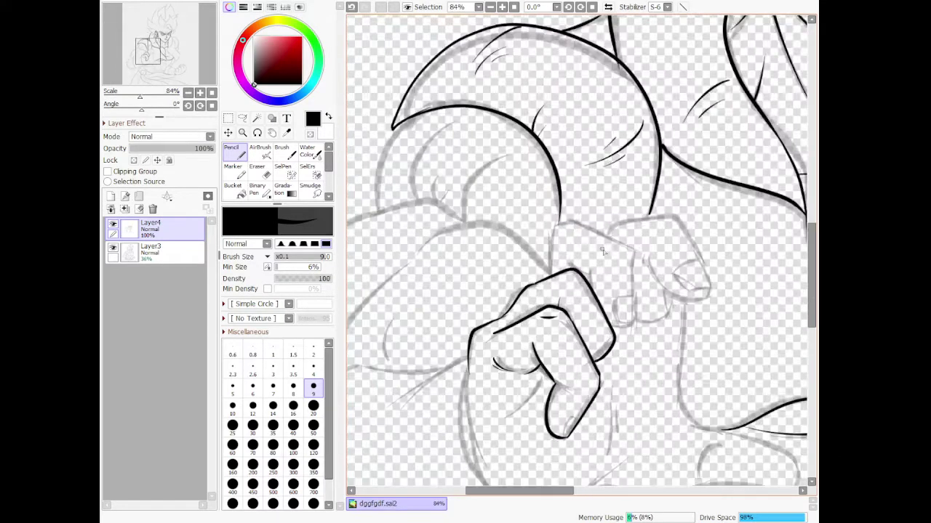
scroll(637, 269, up, 2)
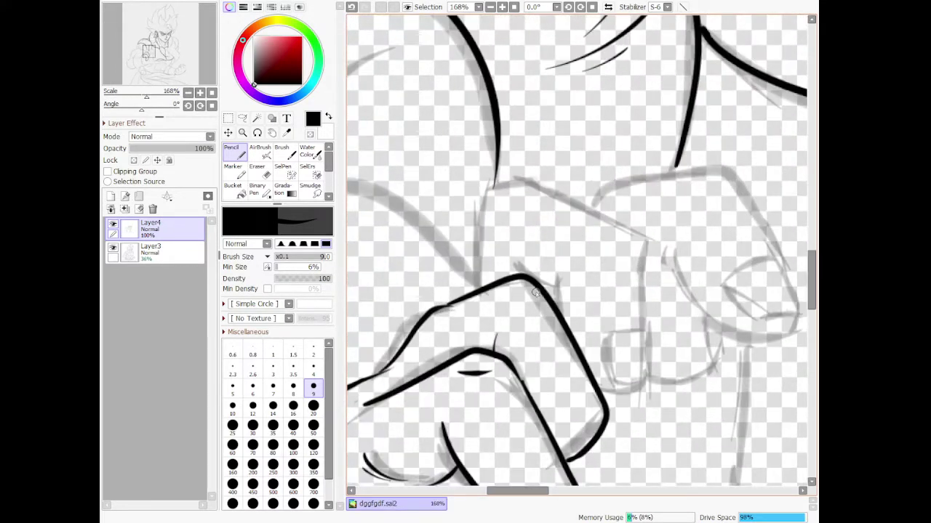
drag(558, 277, 557, 304)
mouse_move(600, 393)
mouse_down()
mouse_move(644, 390)
mouse_move(647, 347)
mouse_move(644, 236)
mouse_move(591, 210)
mouse_up()
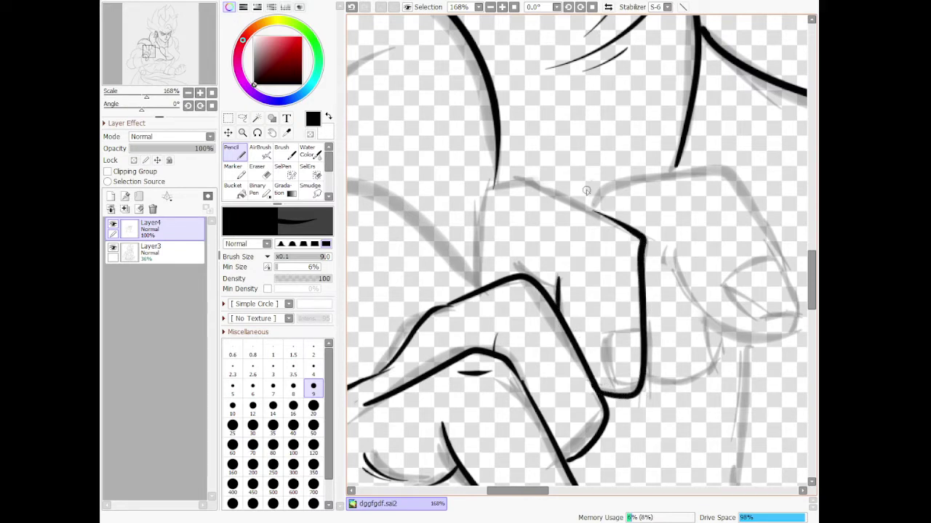
mouse_move(476, 289)
mouse_down()
mouse_move(474, 207)
mouse_move(514, 180)
mouse_move(546, 189)
mouse_up()
key(ctrl+z)
key(ctrl+z)
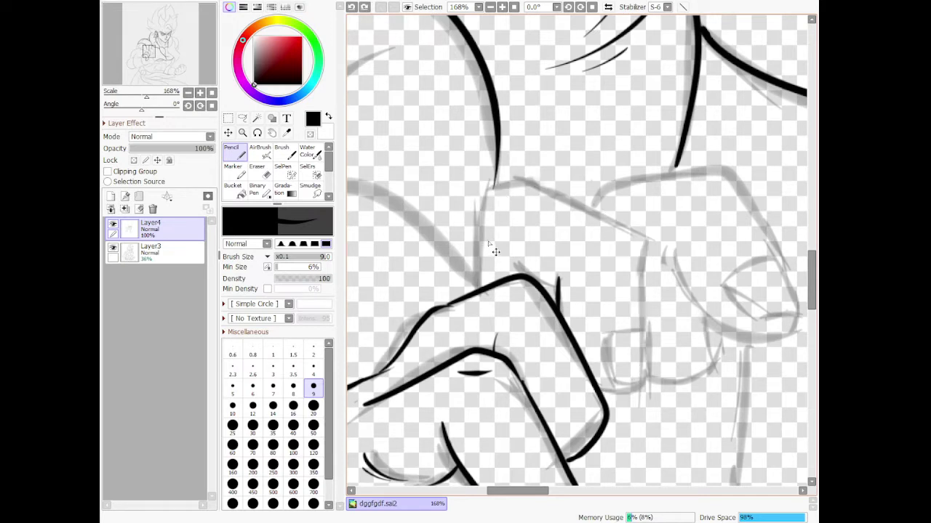
- Ink the third finger's outline from the second finger over the knuckle and down around its rounded tip
mouse_move(478, 291)
mouse_down()
mouse_move(483, 201)
mouse_move(519, 175)
mouse_move(632, 232)
mouse_move(649, 272)
mouse_up()
drag(649, 375, 651, 380)
mouse_move(598, 391)
mouse_down()
mouse_move(648, 399)
mouse_move(648, 339)
mouse_move(652, 372)
mouse_up()
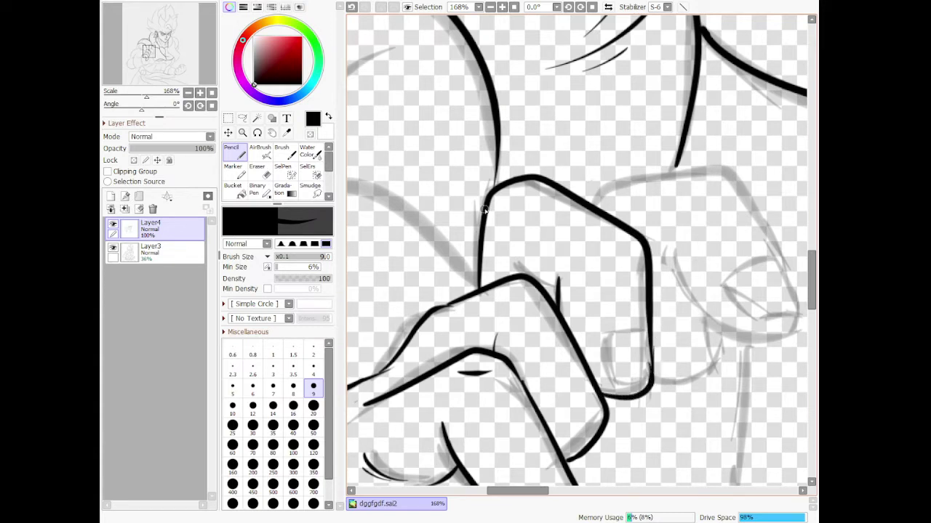
- Ink the small crease behind the second finger's knuckle and the outline of the third finger's nail
mouse_move(513, 264)
mouse_down()
mouse_move(561, 288)
mouse_move(554, 266)
mouse_move(555, 296)
mouse_up()
key(ctrl+z)
drag(511, 256, 521, 271)
drag(606, 338, 646, 330)
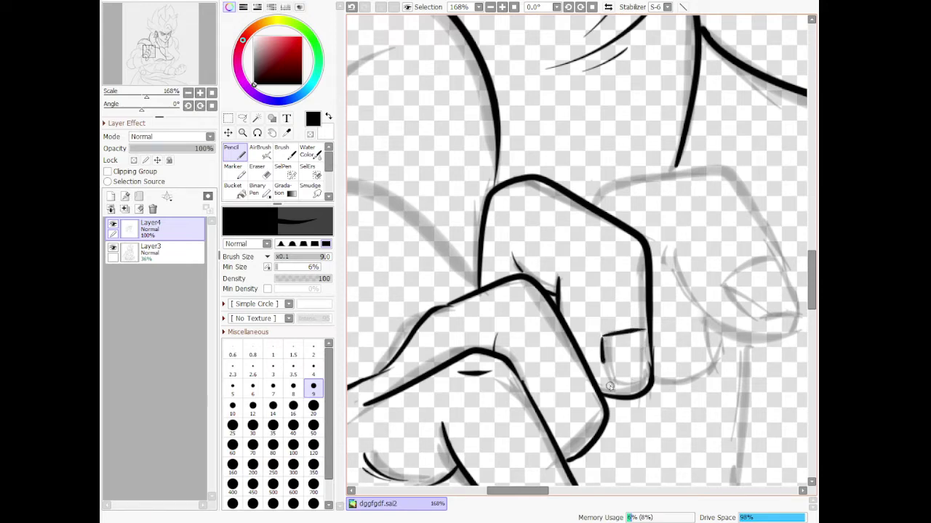
mouse_move(610, 386)
mouse_down()
mouse_move(637, 394)
mouse_move(651, 365)
mouse_up()
- Ink the fingernail at the tip of the front finger
scroll(625, 306, down, 7)
scroll(594, 397, up, 9)
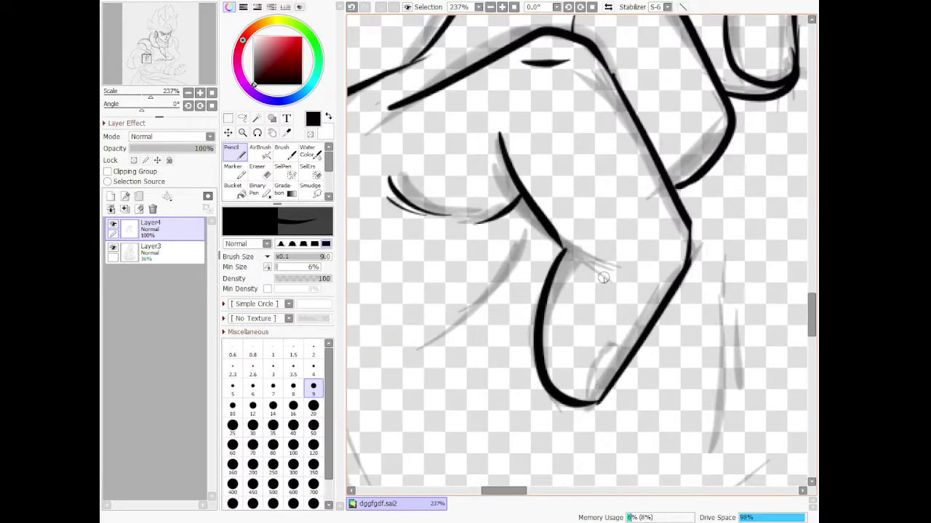
mouse_move(612, 342)
mouse_down()
mouse_move(578, 391)
mouse_move(588, 407)
mouse_move(617, 373)
mouse_up()
scroll(609, 306, down, 9)
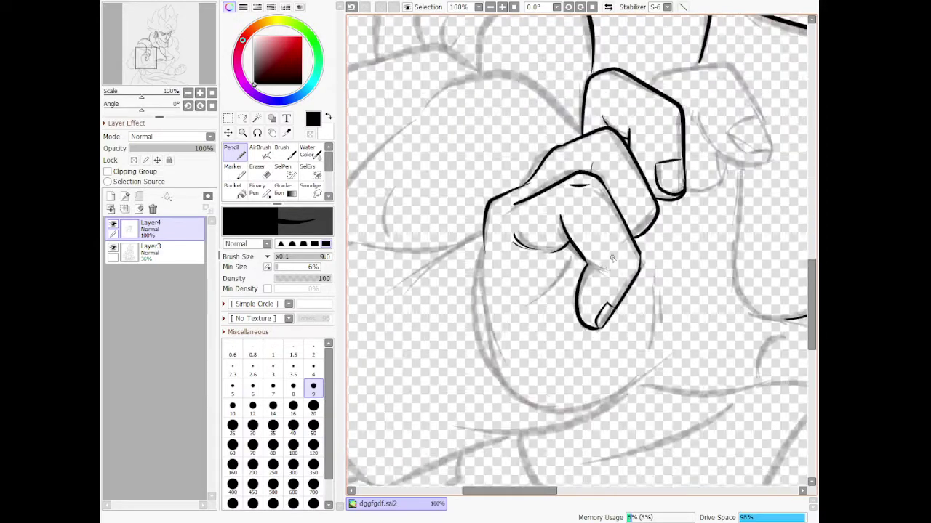
- Ink the curved underside of the fourth finger from its inner crease around to the fingertip
scroll(686, 168, up, 8)
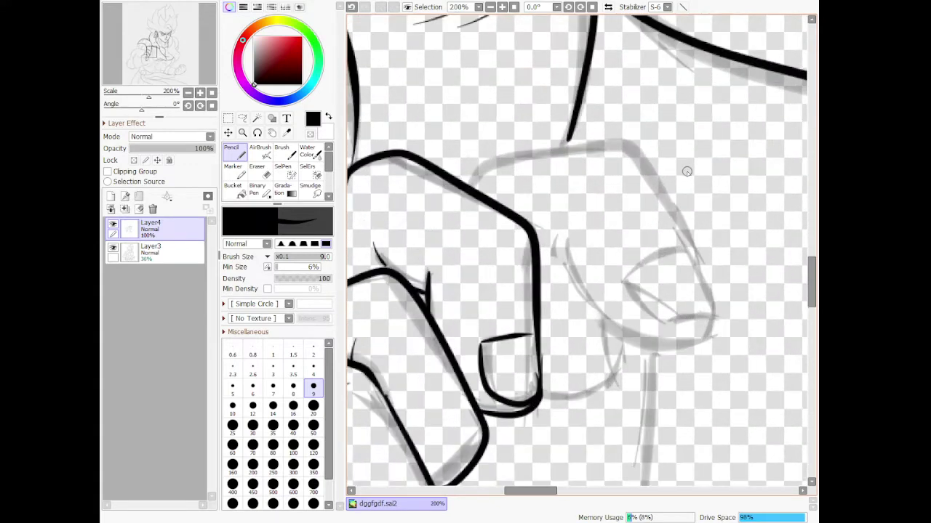
drag(570, 242, 571, 248)
mouse_move(569, 280)
mouse_down()
mouse_move(613, 336)
mouse_move(682, 351)
mouse_move(708, 342)
mouse_up()
key(ctrl+z)
mouse_move(571, 242)
mouse_down()
mouse_move(663, 353)
mouse_move(717, 319)
mouse_up()
- Ink the fourth finger's top edge from the third finger over the knuckle down to the tip, redrawing it slimmer than the sketch
mouse_move(471, 186)
mouse_down()
mouse_move(503, 155)
mouse_move(629, 143)
mouse_move(721, 282)
mouse_move(727, 313)
mouse_up()
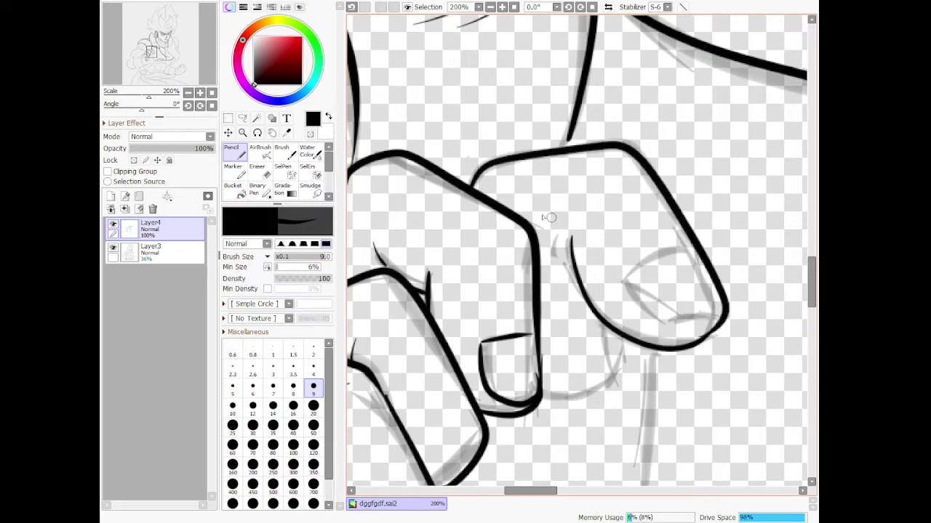
key(ctrl+z)
mouse_move(470, 188)
mouse_down()
mouse_move(517, 150)
mouse_move(637, 165)
mouse_move(731, 320)
mouse_move(636, 182)
mouse_up()
key(ctrl+z)
key(ctrl+z)
mouse_move(706, 337)
mouse_down()
mouse_move(718, 321)
mouse_move(642, 186)
mouse_move(611, 151)
mouse_move(517, 153)
mouse_move(468, 164)
mouse_move(464, 181)
mouse_up()
- Ink the rounded fingertip showing between the third and fourth fingers, and a line running down from beneath the fourth finger
drag(544, 399, 619, 356)
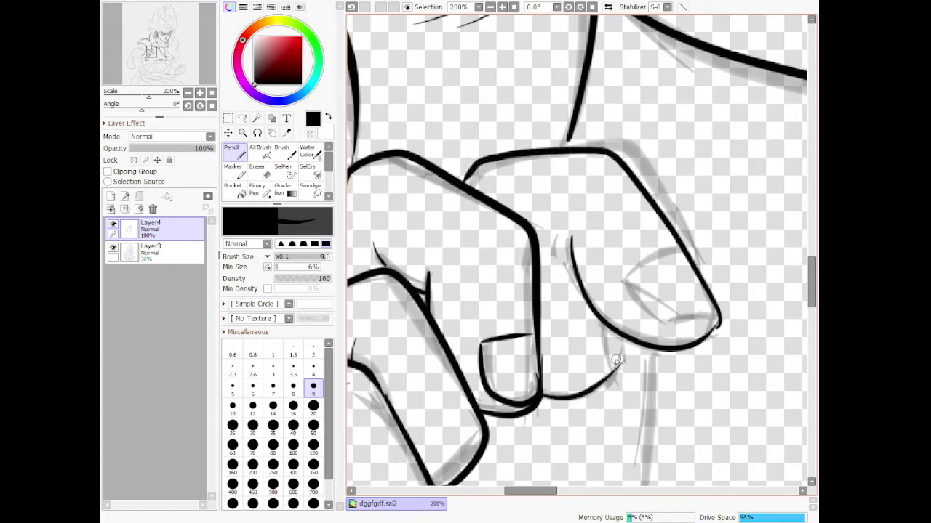
key(ctrl+z)
mouse_move(539, 397)
mouse_down()
mouse_move(597, 380)
mouse_move(605, 387)
mouse_up()
drag(606, 327, 623, 370)
key(ctrl+z)
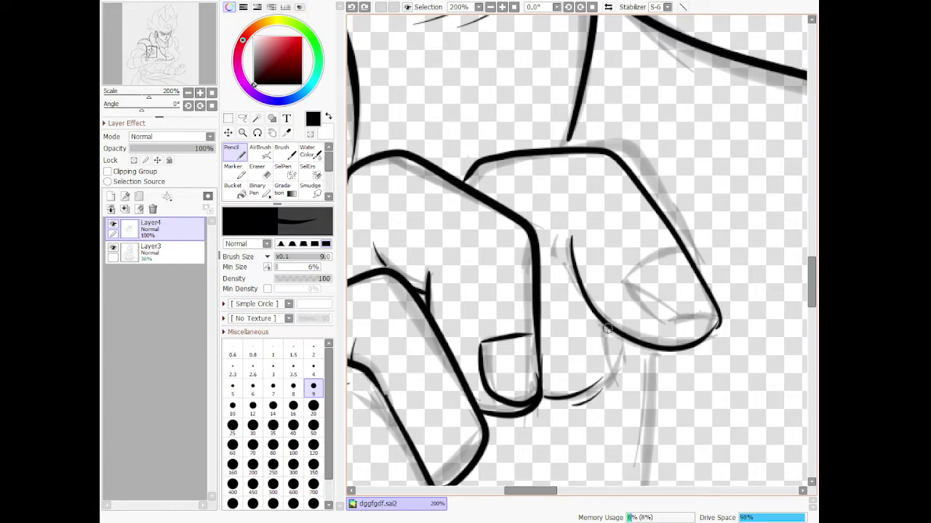
drag(608, 327, 610, 381)
drag(624, 336, 634, 469)
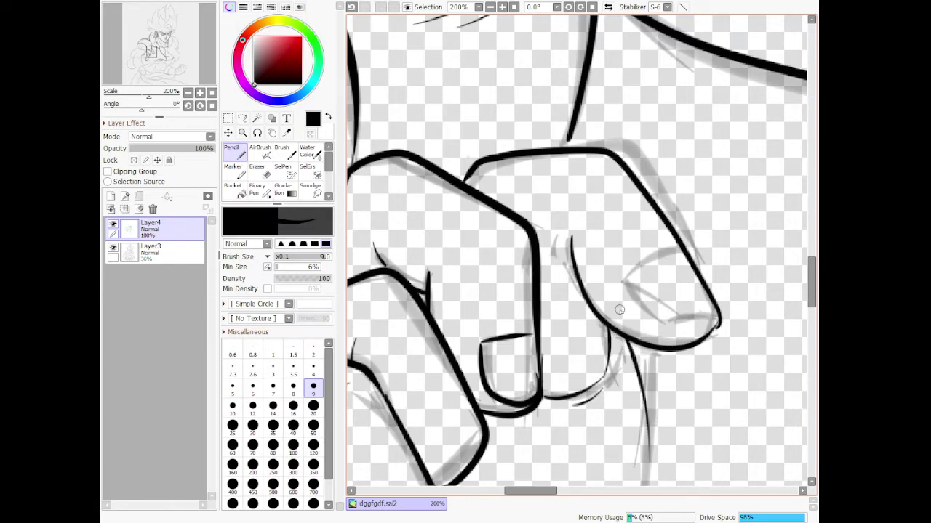
- Ink the fourth finger's nail with its tip edge and curved sides
scroll(619, 309, down, 11)
scroll(696, 214, up, 8)
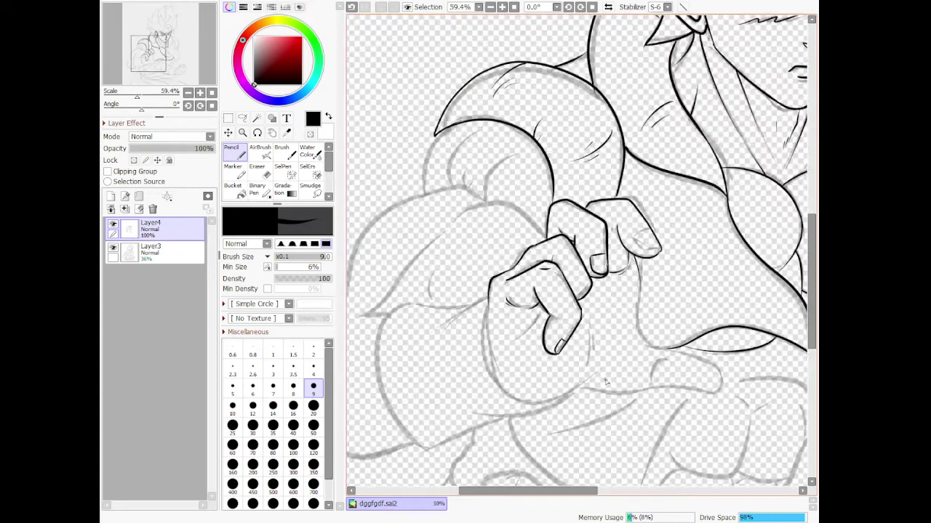
scroll(665, 238, up, 2)
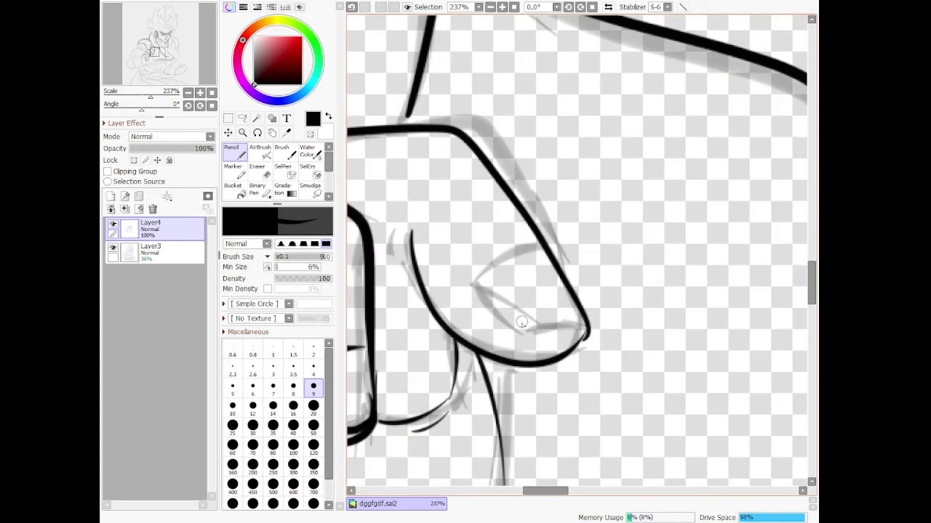
mouse_move(525, 333)
mouse_down()
mouse_move(581, 320)
mouse_move(584, 330)
mouse_up()
mouse_move(520, 334)
mouse_down()
mouse_move(481, 291)
mouse_move(484, 270)
mouse_move(522, 250)
mouse_move(558, 270)
mouse_up()
- Ink the inner edge of the hand from the fourth finger down to the vest line, plus short palm creases beside the front finger
scroll(540, 296, down, 3)
scroll(516, 329, up, 6)
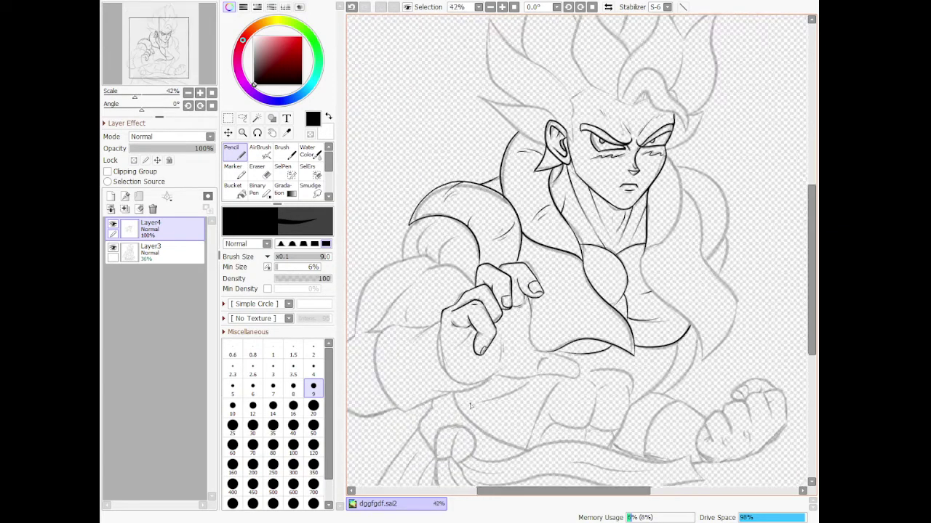
scroll(529, 355, up, 3)
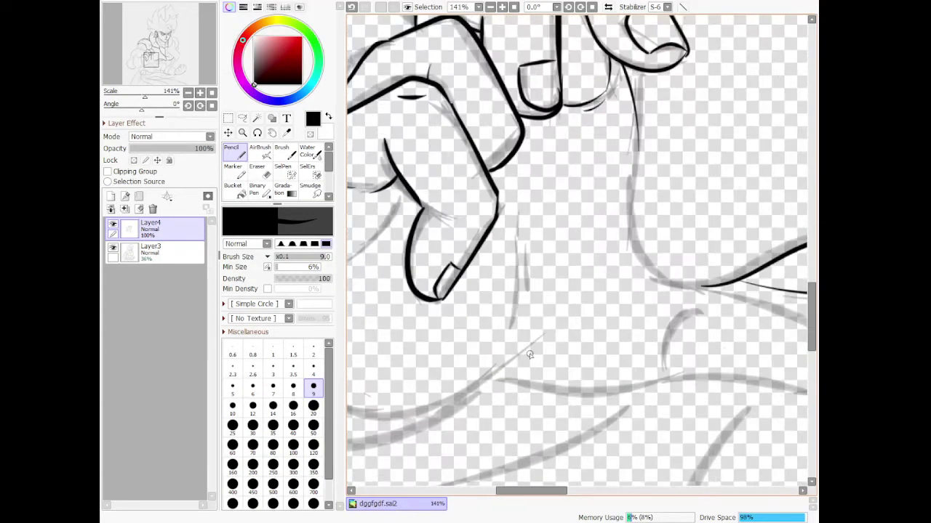
mouse_move(634, 110)
mouse_down()
mouse_move(648, 155)
mouse_move(631, 263)
mouse_move(695, 306)
mouse_up()
key(ctrl+z)
mouse_move(634, 100)
mouse_down()
mouse_move(626, 247)
mouse_move(684, 260)
mouse_up()
mouse_move(507, 314)
mouse_down()
mouse_move(525, 281)
mouse_move(530, 229)
mouse_up()
drag(521, 288, 534, 239)
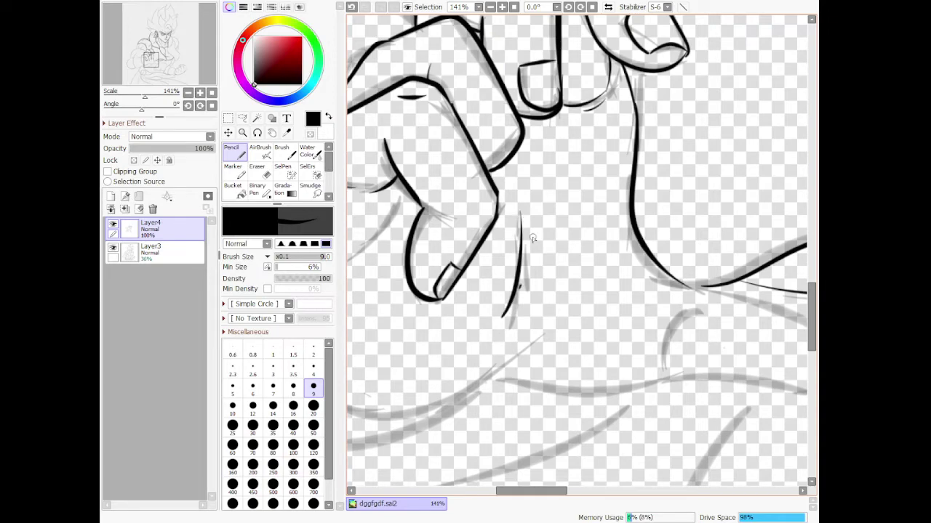
- Ink the slanted palm crease beside the base of the front fingertip
scroll(567, 266, down, 2)
drag(371, 242, 440, 228)
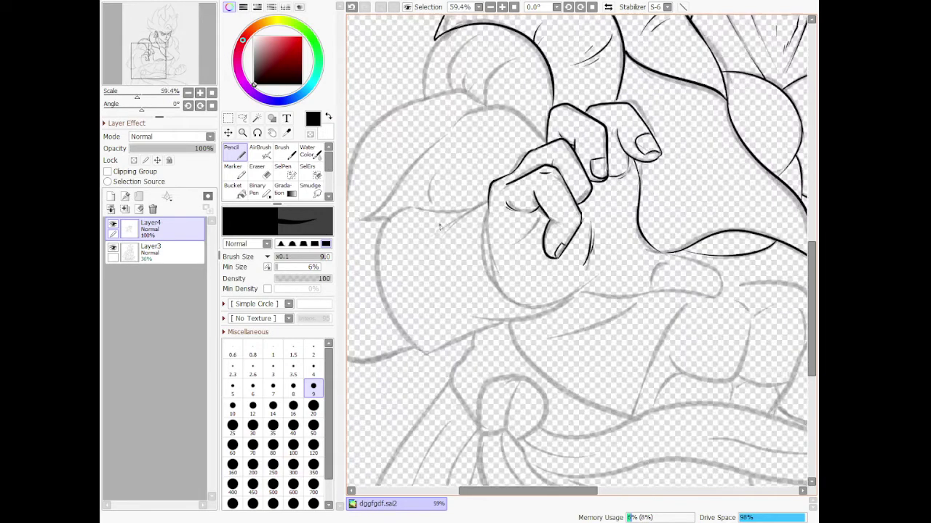
scroll(485, 225, up, 2)
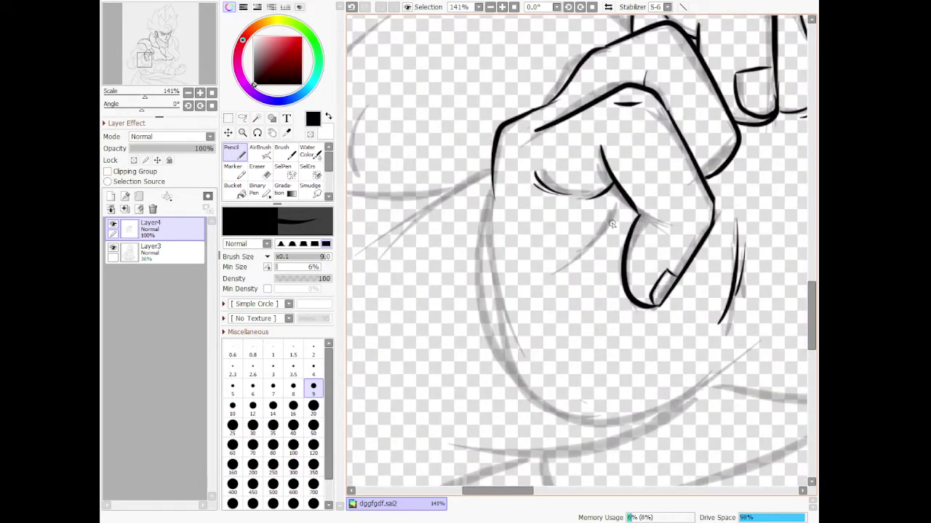
mouse_move(611, 206)
mouse_down()
mouse_move(582, 263)
mouse_move(539, 290)
mouse_up()
key(ctrl+z)
drag(617, 207, 557, 269)
- Ink the hand's outer edge down around the heel of the palm, and start the thumb's lower edge from it
mouse_move(492, 184)
mouse_down()
mouse_move(492, 274)
mouse_move(520, 377)
mouse_move(567, 416)
mouse_up()
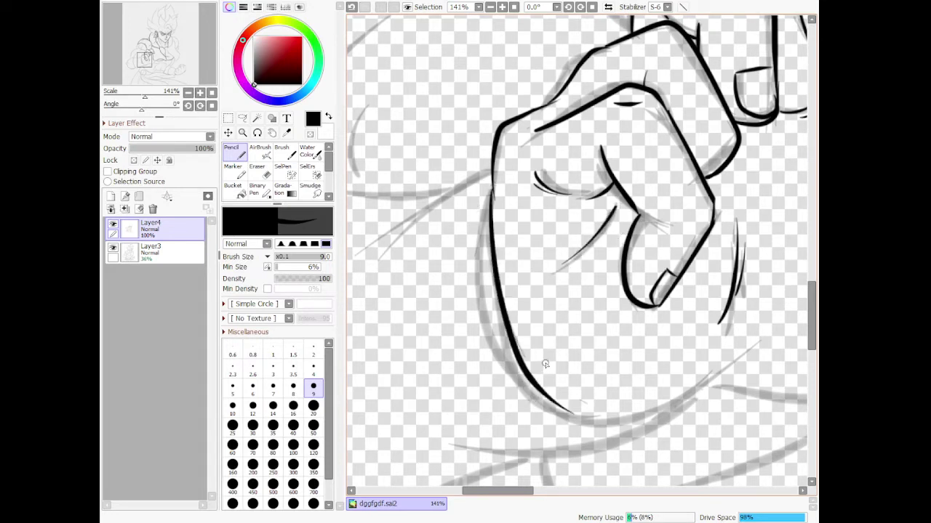
key(ctrl+z)
mouse_move(542, 393)
mouse_down()
mouse_move(560, 408)
mouse_move(666, 428)
mouse_move(775, 329)
mouse_up()
drag(707, 381, 784, 395)
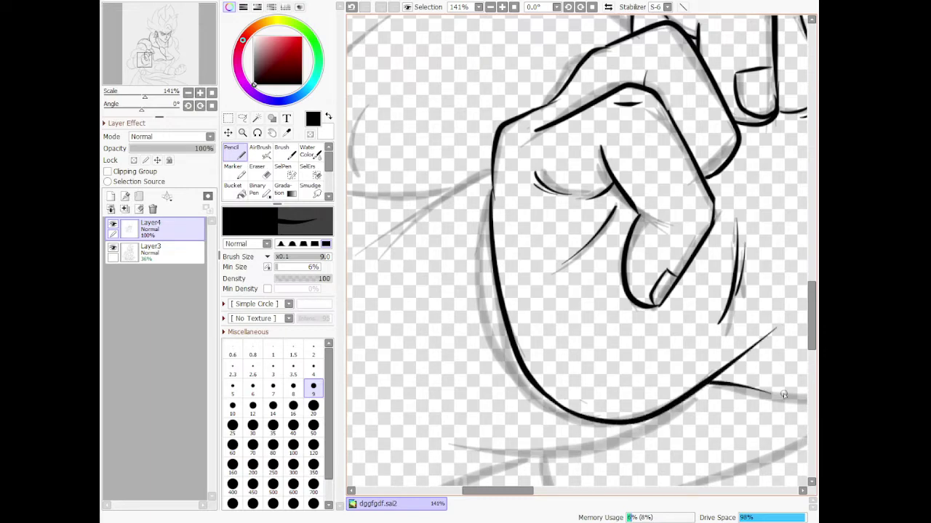
- Ink the short crease at the thumb's base and the thumb's lower edge around its rounded tip
scroll(683, 363, down, 9)
scroll(724, 338, up, 8)
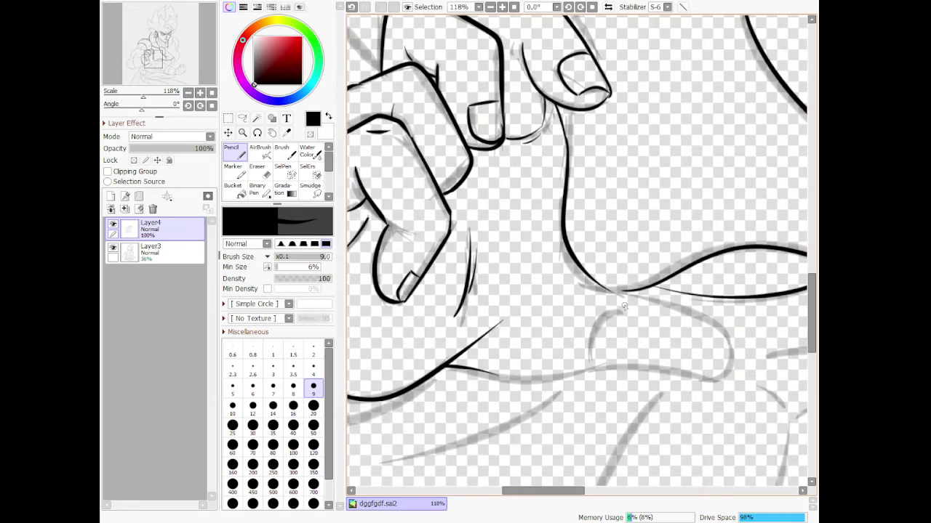
drag(602, 309, 593, 339)
mouse_move(480, 372)
mouse_down()
mouse_move(556, 380)
mouse_move(642, 363)
mouse_move(699, 376)
mouse_move(748, 368)
mouse_move(741, 328)
mouse_move(626, 297)
mouse_move(705, 317)
mouse_move(742, 349)
mouse_up()
key(ctrl+z)
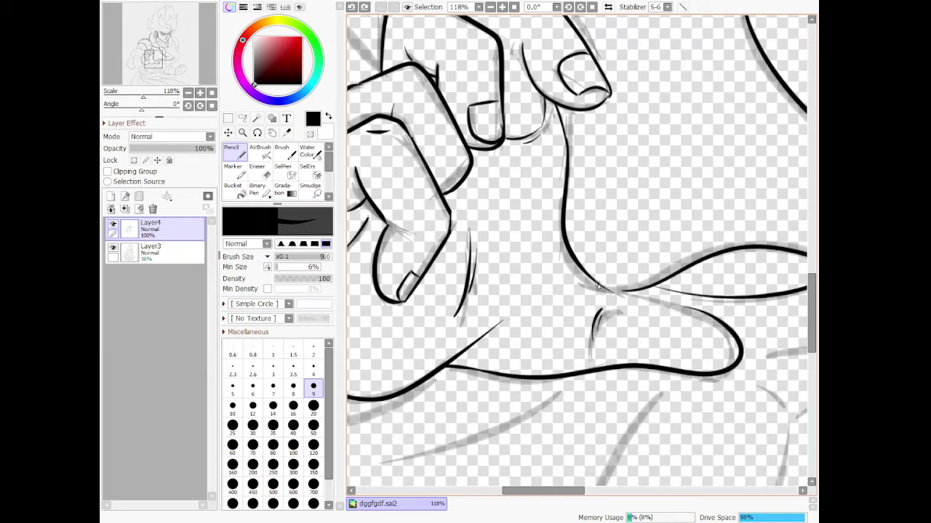
- Ink the thumb's upper edge from the hand's inner line to the tip, and erase the doubled line near the tip
drag(597, 287, 727, 334)
key(ctrl+z)
mouse_move(601, 286)
mouse_down()
mouse_move(683, 303)
mouse_move(711, 340)
mouse_up()
key(e)
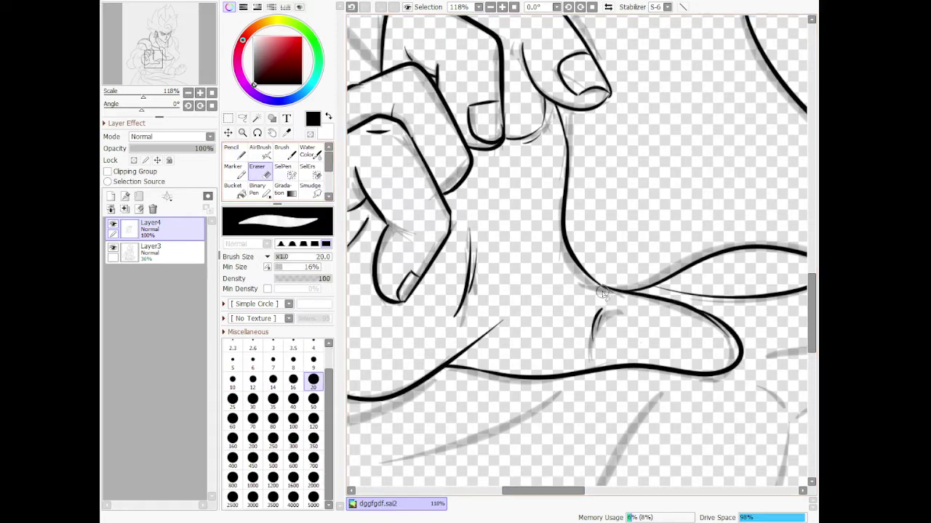
mouse_move(676, 311)
mouse_down()
mouse_move(748, 340)
mouse_move(743, 350)
mouse_move(732, 336)
mouse_move(736, 350)
mouse_up()
key(ctrl+z)
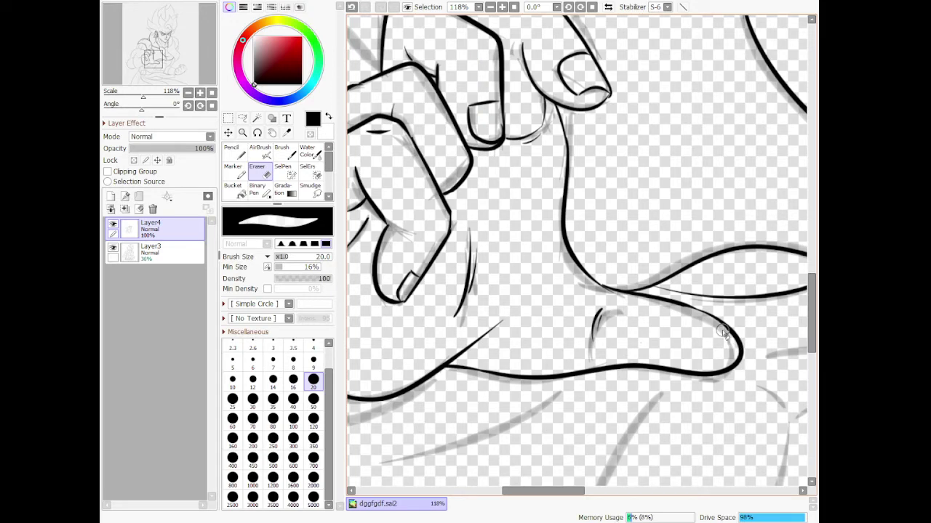
- Hide and show Layer3 again to check the inked line art on its own
scroll(658, 289, down, 11)
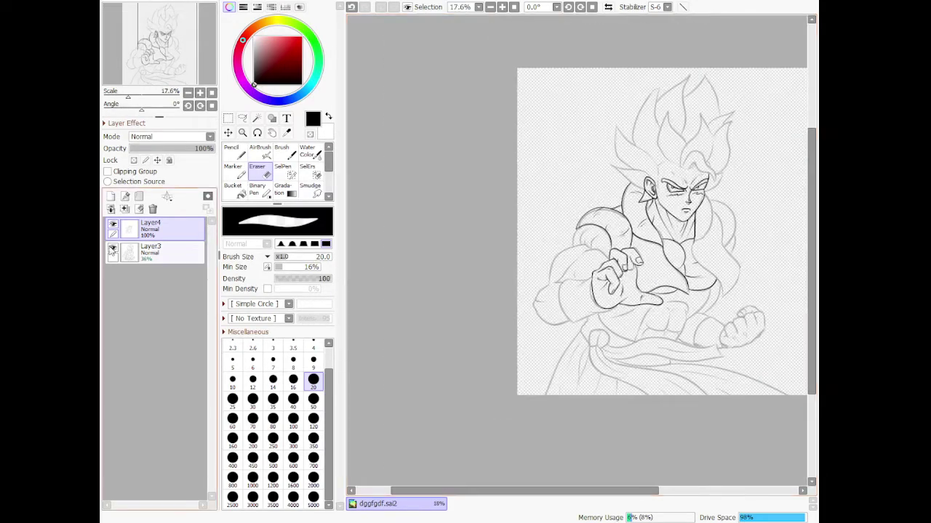
click(113, 249)
click(113, 248)
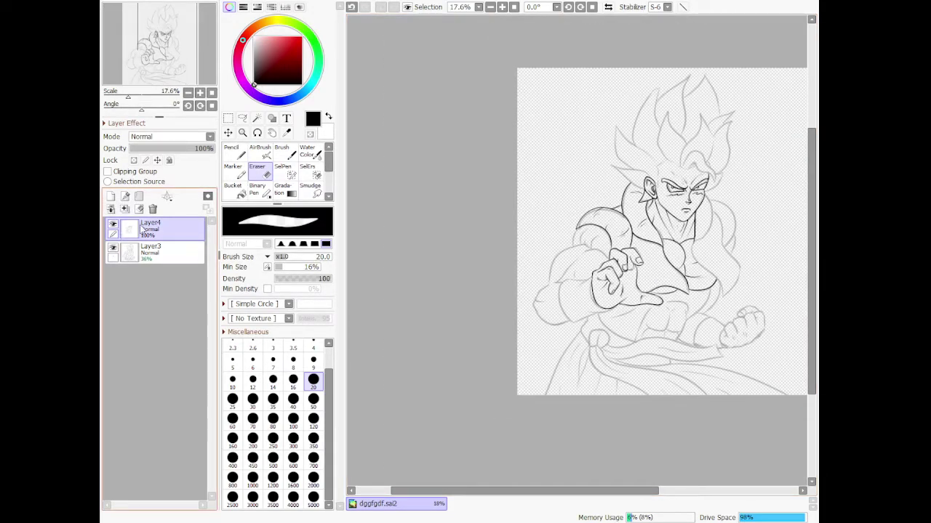
- Switch back to the Pencil and ink the forearm's upper contour from the hand over the bulge
scroll(664, 202, up, 10)
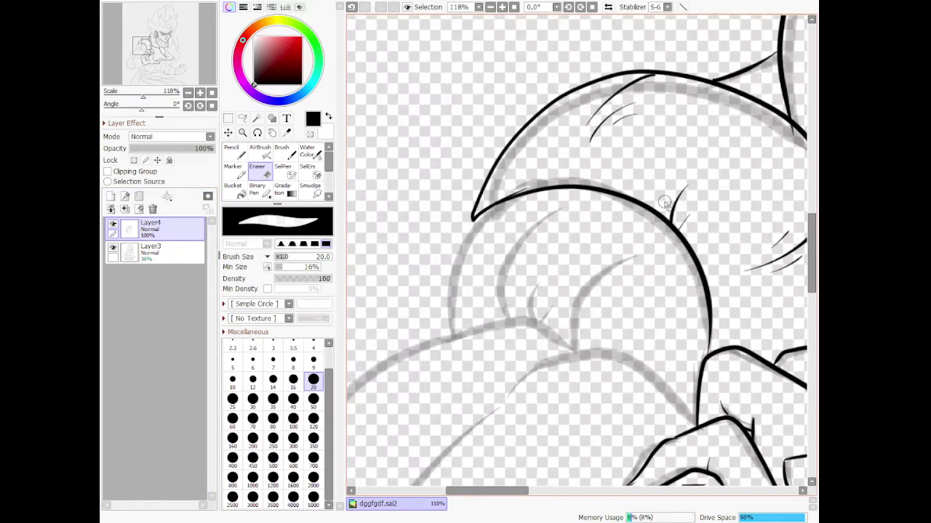
key(n)
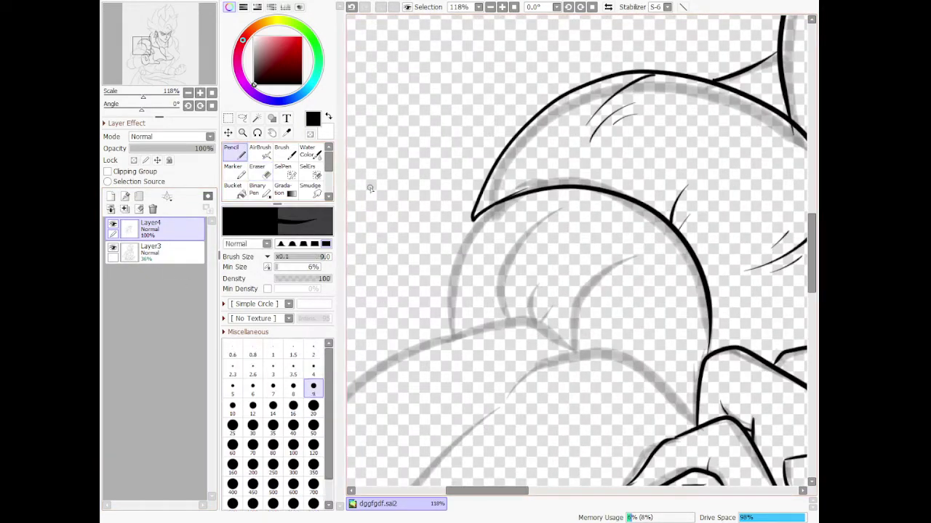
mouse_move(695, 422)
mouse_down()
mouse_move(613, 352)
mouse_move(583, 350)
mouse_move(525, 373)
mouse_move(493, 409)
mouse_up()
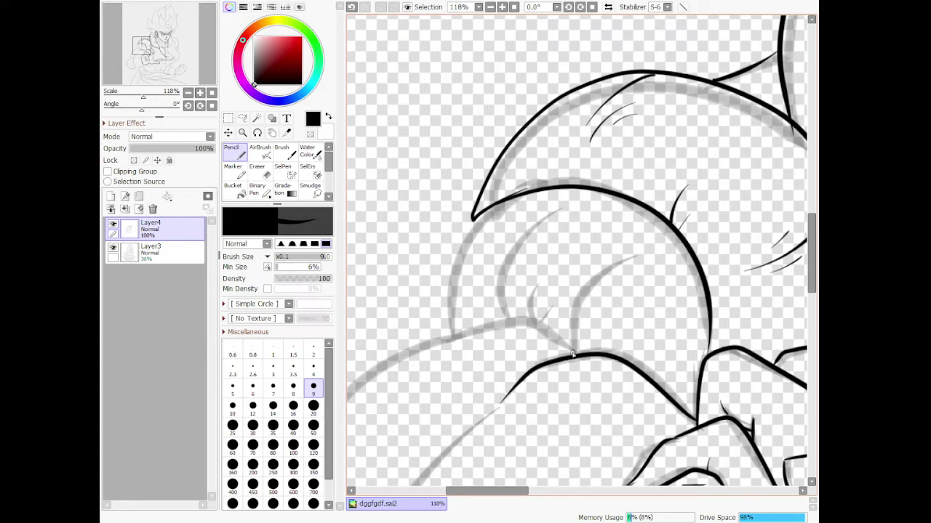
- Ink the curved muscle line from the forearm contour up to the sleeve's edge
mouse_move(572, 354)
mouse_down()
mouse_move(572, 312)
mouse_move(643, 242)
mouse_move(627, 256)
mouse_up()
key(ctrl+z)
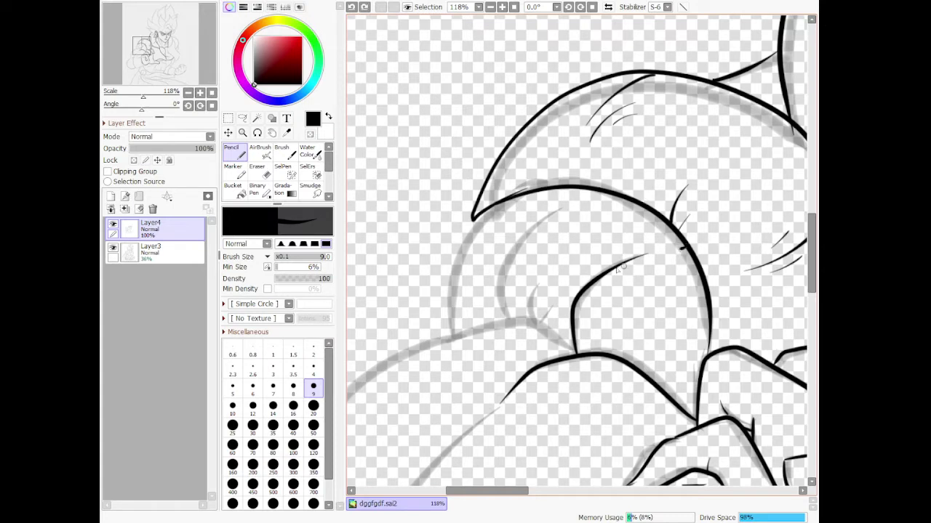
drag(682, 249, 618, 270)
key(ctrl+z)
drag(682, 243, 602, 277)
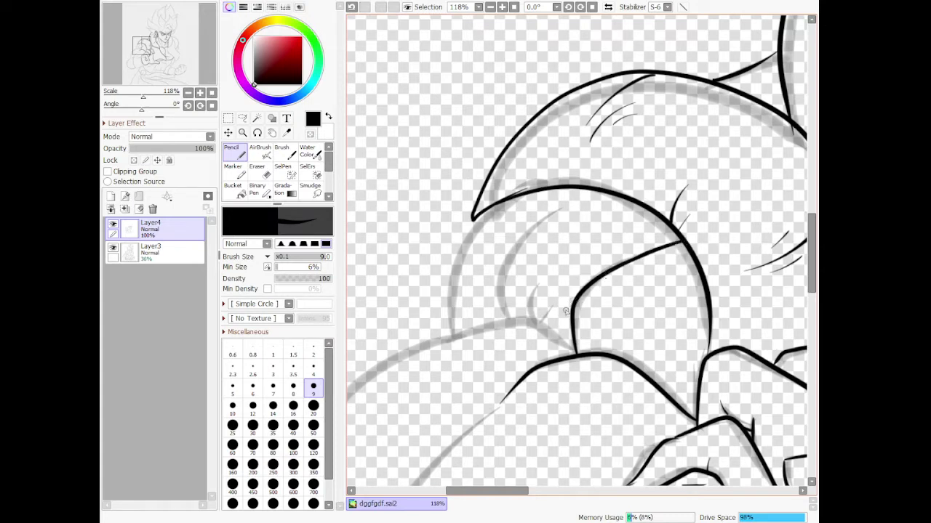
- Ink the rear contour of the forearm, with the curved muscle line and small creases rising from it on the upper arm
mouse_move(562, 344)
mouse_down()
mouse_move(502, 320)
mouse_move(386, 356)
mouse_up()
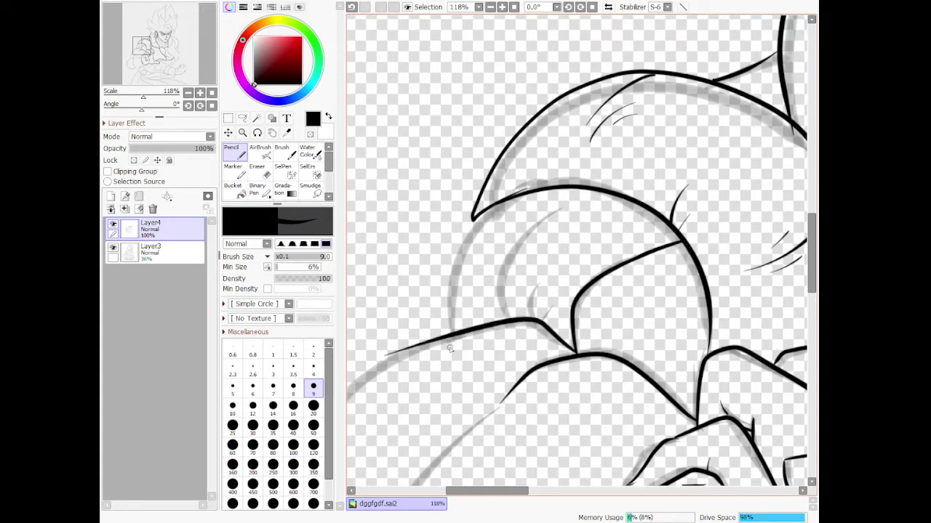
mouse_move(538, 319)
mouse_down()
mouse_move(536, 292)
mouse_move(554, 312)
mouse_move(490, 301)
mouse_move(567, 217)
mouse_up()
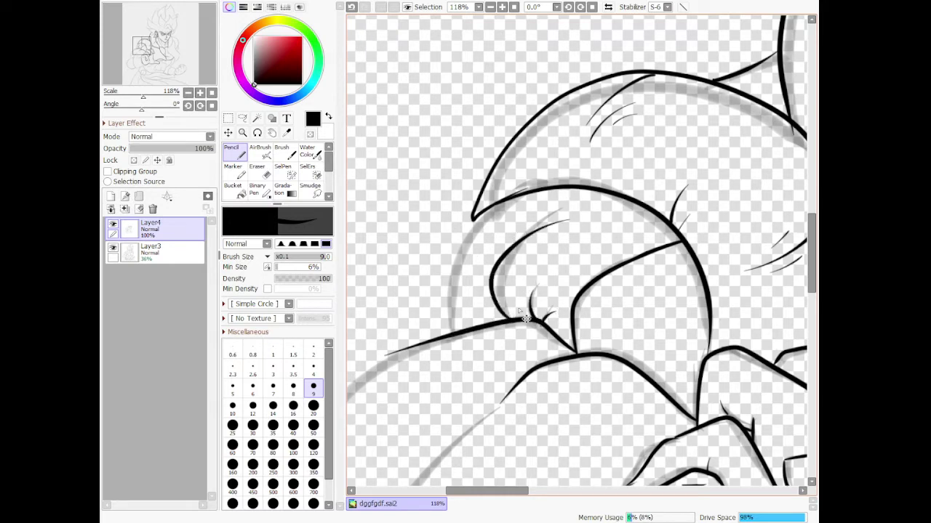
key(ctrl+z)
mouse_move(510, 319)
mouse_down()
mouse_move(492, 287)
mouse_move(539, 236)
mouse_up()
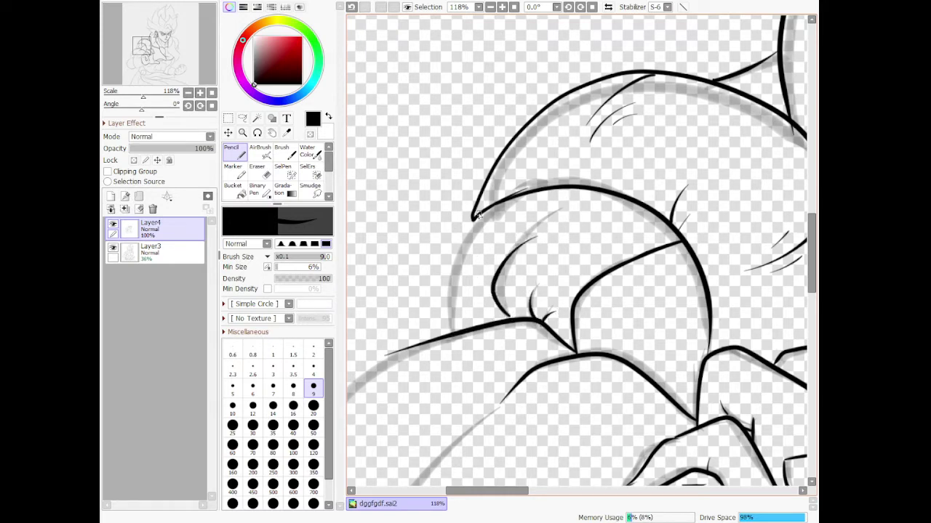
- Ink the upper arm's outer edge from the sleeve's pointed corner down to the forearm contour
drag(478, 212, 448, 327)
key(ctrl+z)
mouse_move(477, 218)
mouse_down()
mouse_move(452, 249)
mouse_move(456, 340)
mouse_up()
key(ctrl+z)
drag(474, 216, 450, 330)
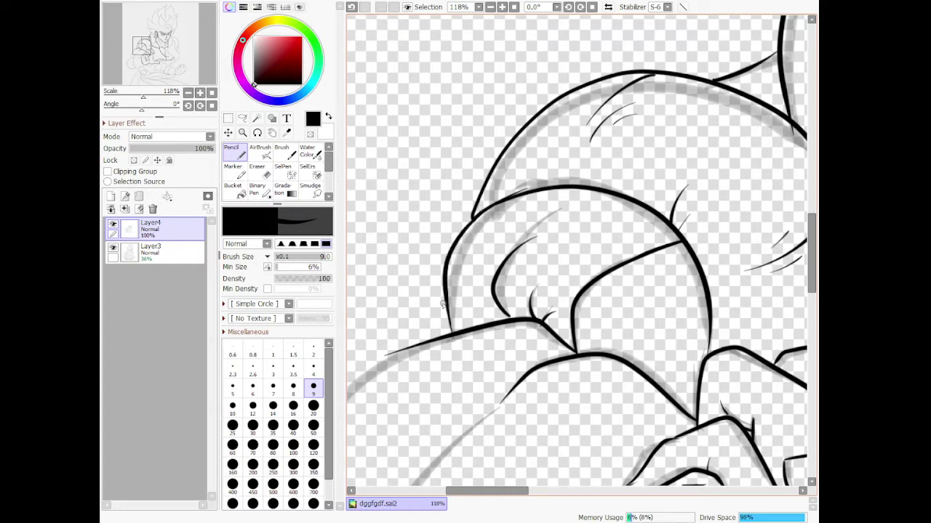
- Ink the forearm's outer contour down toward the elbow, the inner muscle line with its short end crease, and the small curve above the wristband
scroll(464, 241, down, 9)
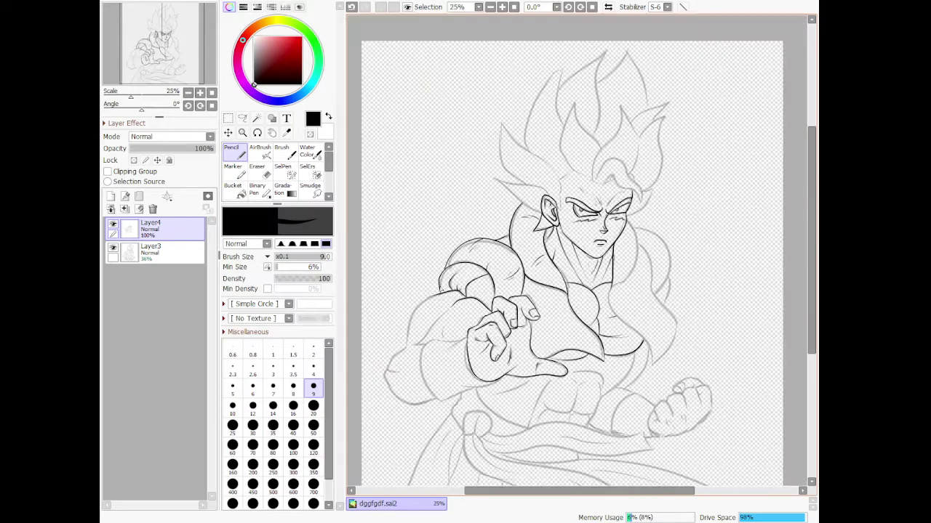
scroll(382, 306, up, 5)
scroll(508, 320, up, 2)
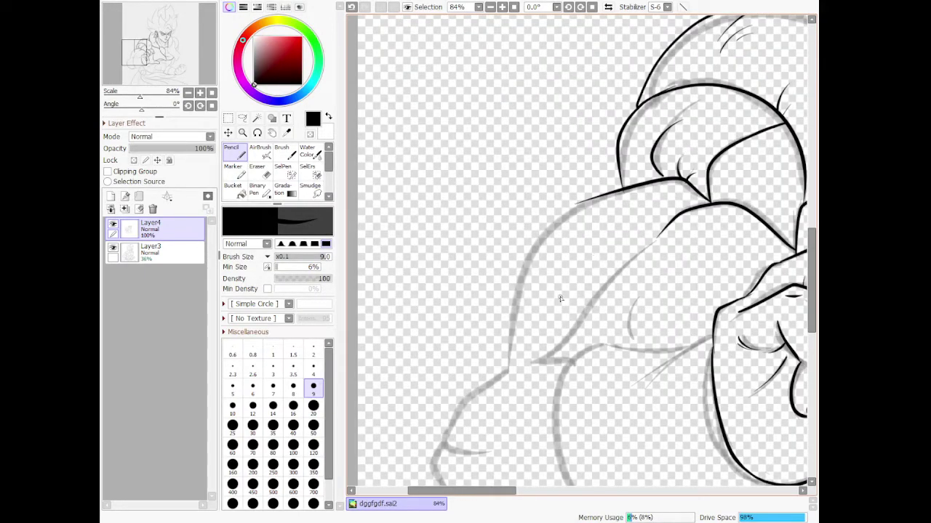
drag(555, 354, 645, 240)
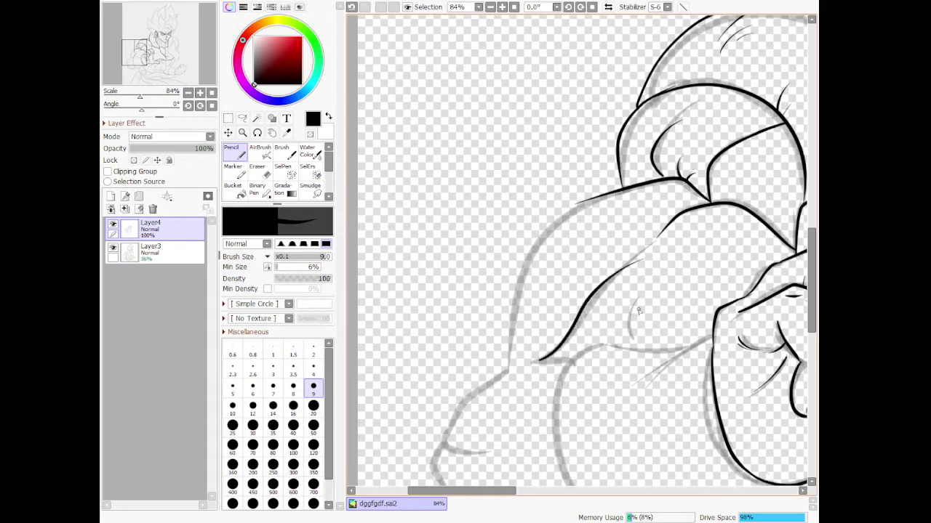
key(ctrl+z)
mouse_move(539, 360)
mouse_down()
mouse_move(572, 335)
mouse_move(596, 284)
mouse_move(663, 231)
mouse_up()
mouse_move(576, 203)
mouse_down()
mouse_move(529, 261)
mouse_move(501, 361)
mouse_move(568, 361)
mouse_up()
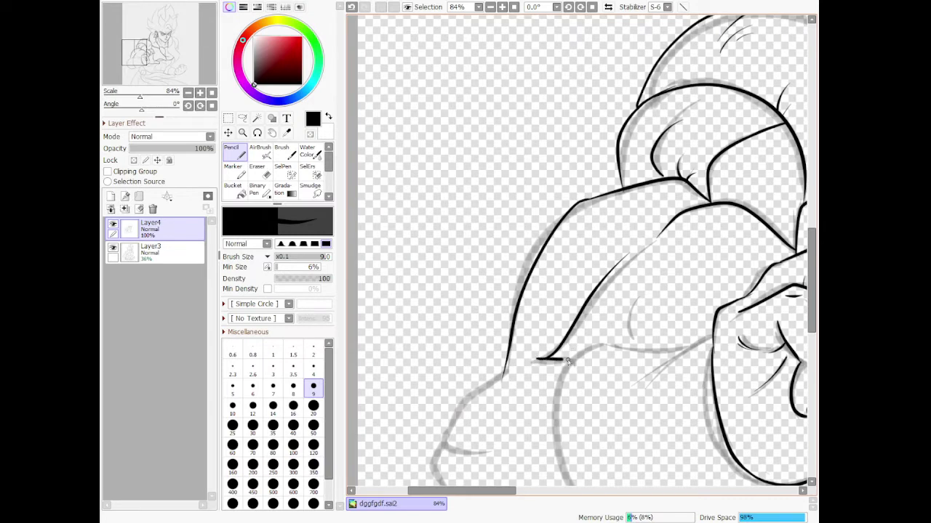
drag(642, 300, 636, 346)
- Ink the wristband's opening as a second contour around the heel of the hand, and its lower edge running back from the hand
scroll(692, 314, down, 4)
scroll(676, 356, up, 4)
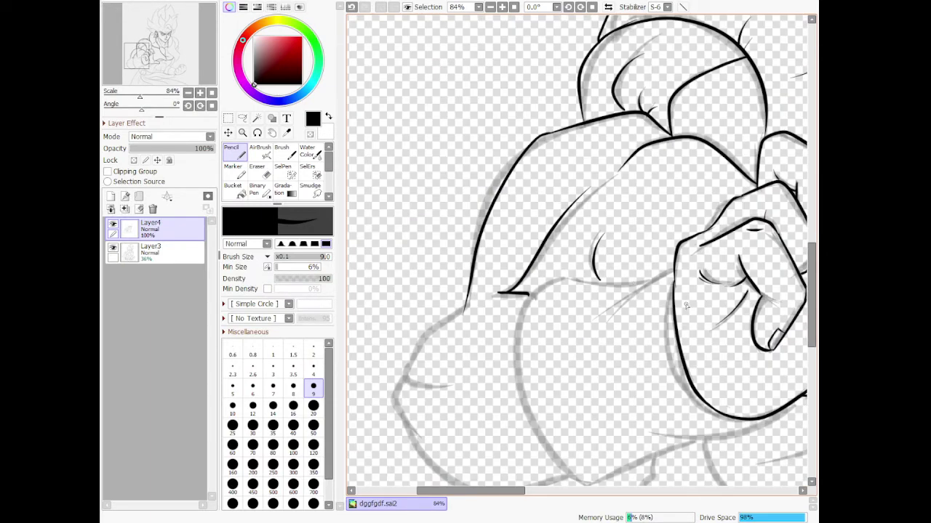
drag(669, 303, 724, 416)
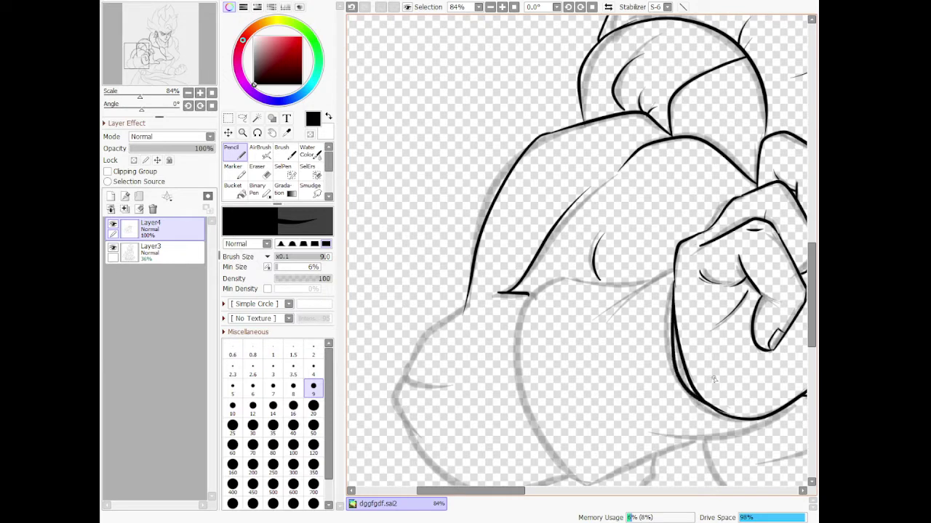
key(ctrl+z)
mouse_move(673, 289)
mouse_down()
mouse_move(678, 398)
mouse_move(739, 422)
mouse_move(676, 409)
mouse_up()
drag(753, 432, 647, 438)
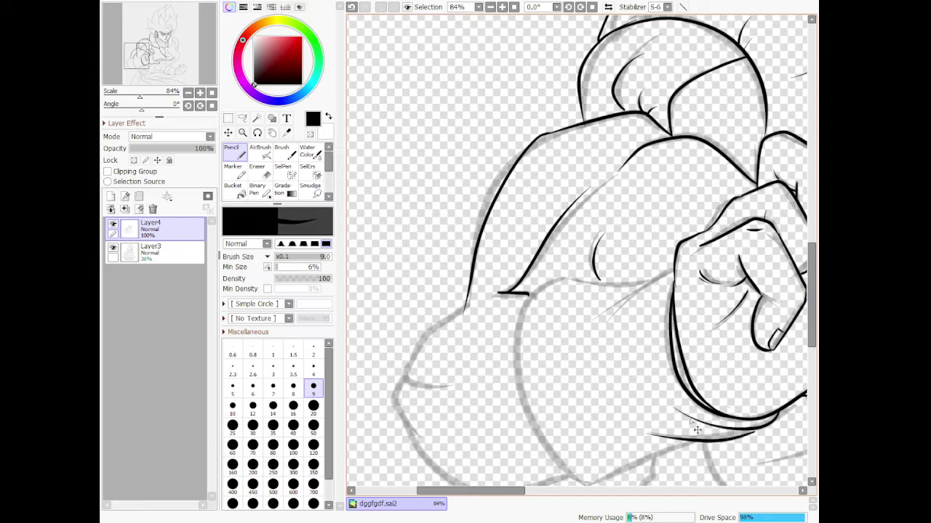
key(ctrl+z)
mouse_move(757, 429)
mouse_down()
mouse_move(693, 442)
mouse_move(643, 434)
mouse_move(699, 441)
mouse_move(586, 480)
mouse_up()
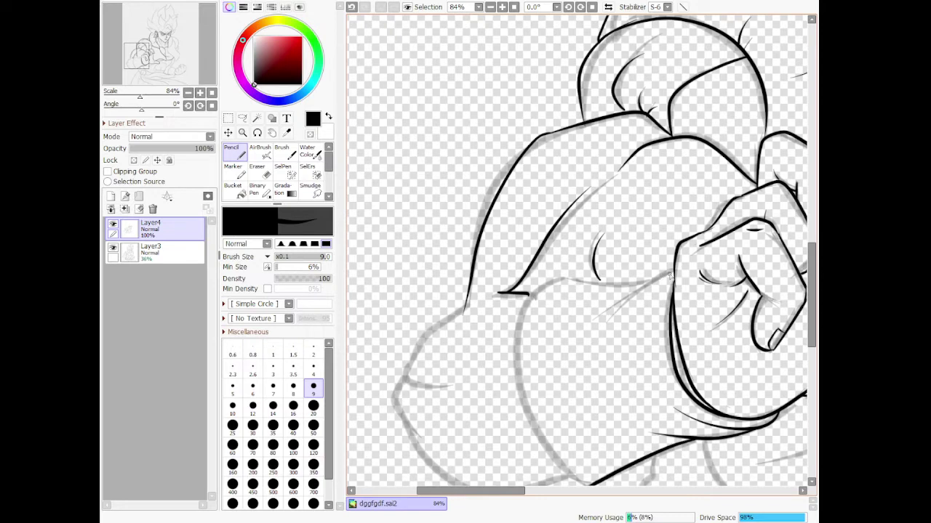
- Ink the wristband's upper edge with its fold line and the curved rear edge down to the lower corner
drag(671, 272, 586, 314)
mouse_move(646, 285)
mouse_down()
mouse_move(558, 280)
mouse_move(507, 324)
mouse_move(494, 413)
mouse_move(584, 484)
mouse_up()
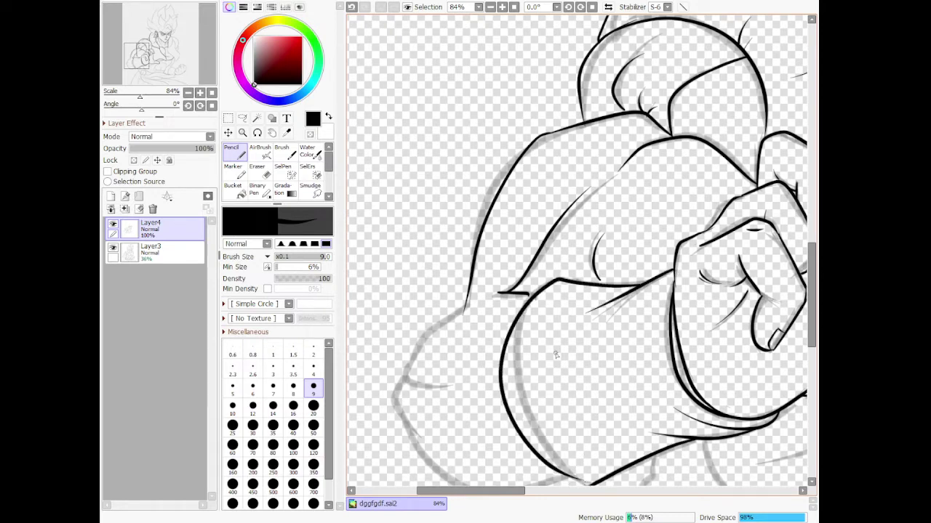
key(ctrl+z)
mouse_move(565, 282)
mouse_down()
mouse_move(633, 292)
mouse_move(657, 282)
mouse_move(555, 276)
mouse_move(520, 319)
mouse_move(508, 385)
mouse_move(571, 465)
mouse_up()
key(ctrl+z)
mouse_move(648, 280)
mouse_down()
mouse_move(557, 285)
mouse_move(519, 320)
mouse_move(537, 440)
mouse_move(582, 489)
mouse_up()
key(ctrl+z)
mouse_move(555, 281)
mouse_down()
mouse_move(521, 323)
mouse_move(545, 454)
mouse_move(579, 486)
mouse_up()
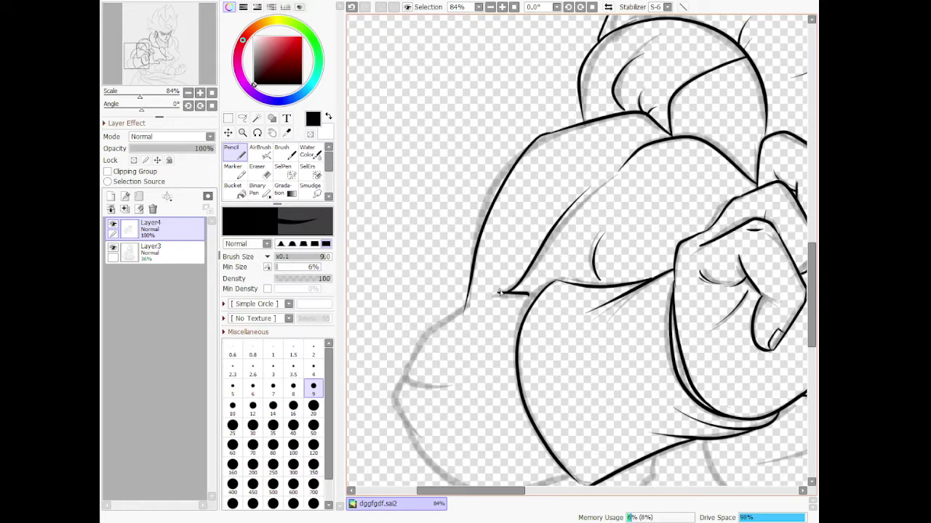
- Ink the elbow's outer contour from the forearm line, with the short crease running inward from its tip
mouse_move(485, 298)
mouse_down()
mouse_move(477, 323)
mouse_move(462, 317)
mouse_move(465, 308)
mouse_move(394, 377)
mouse_move(468, 393)
mouse_up()
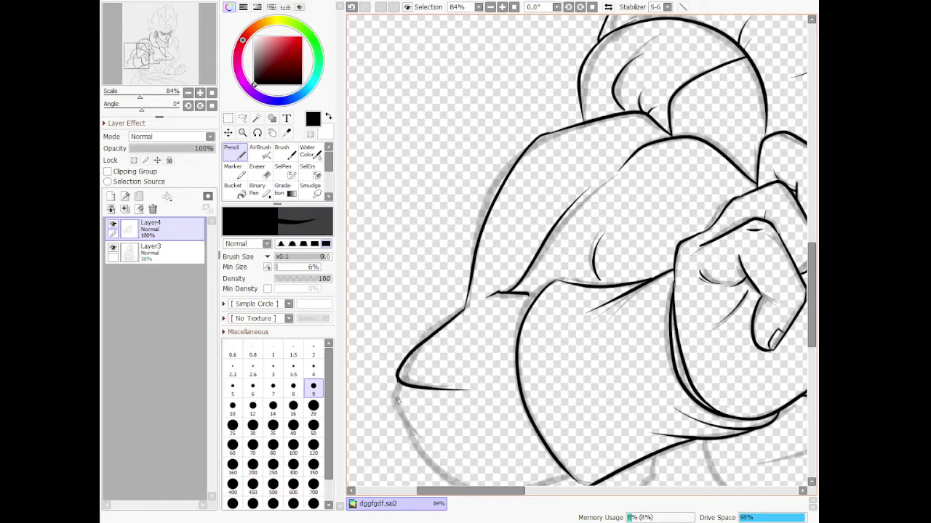
key(ctrl+z)
mouse_move(465, 309)
mouse_down()
mouse_move(406, 356)
mouse_move(397, 380)
mouse_move(459, 398)
mouse_up()
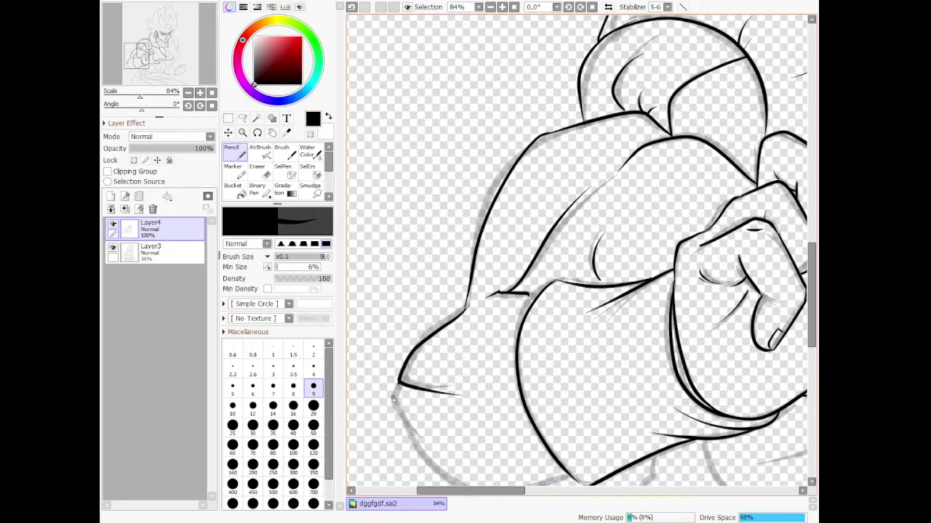
mouse_move(398, 384)
mouse_down()
mouse_move(391, 412)
mouse_move(433, 454)
mouse_up()
- Ink the rounded underside of the elbow up to the wristband and close the gap at the wristband's lower corner
scroll(431, 382, down, 7)
scroll(392, 400, up, 8)
scroll(503, 378, up, 1)
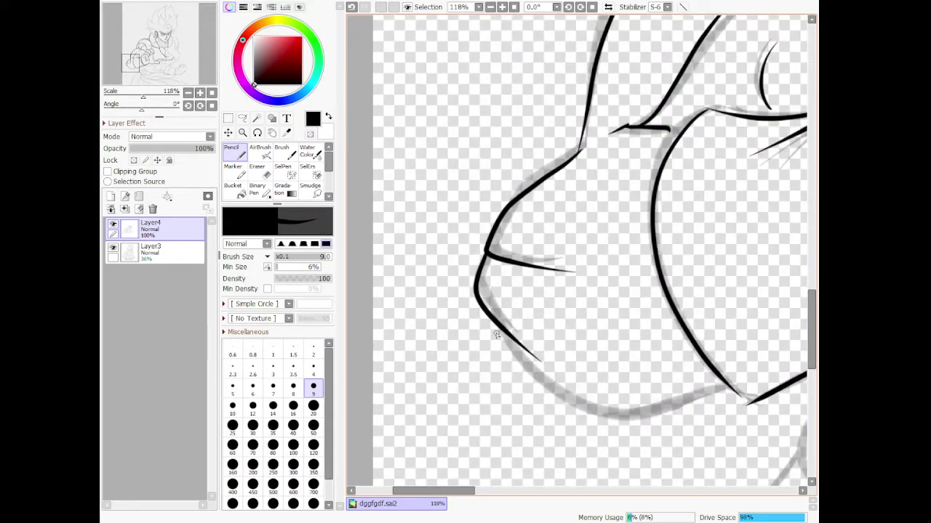
mouse_move(496, 334)
mouse_down()
mouse_move(585, 411)
mouse_move(632, 416)
mouse_move(740, 393)
mouse_up()
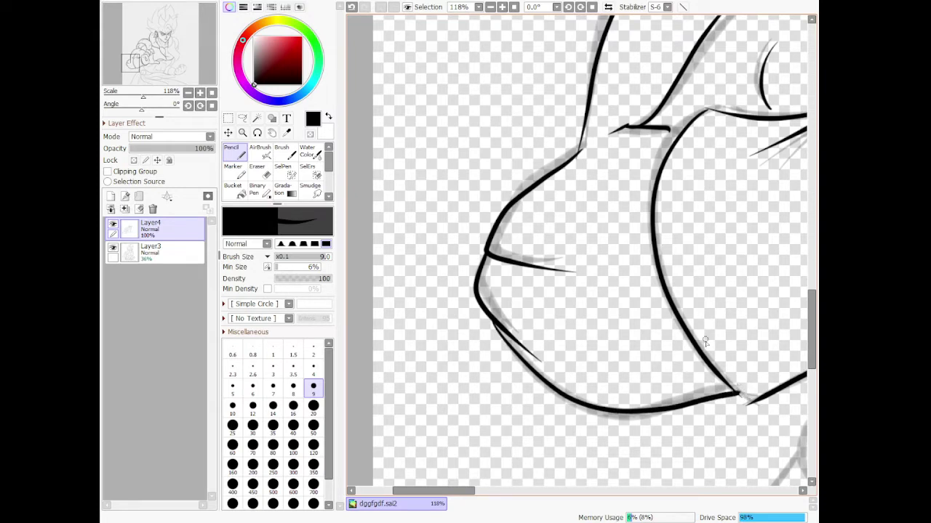
drag(726, 381, 750, 404)
- Ink the padded collar beside the face on the far side of the neck and the curved shoulder pad next to it
scroll(771, 336, down, 8)
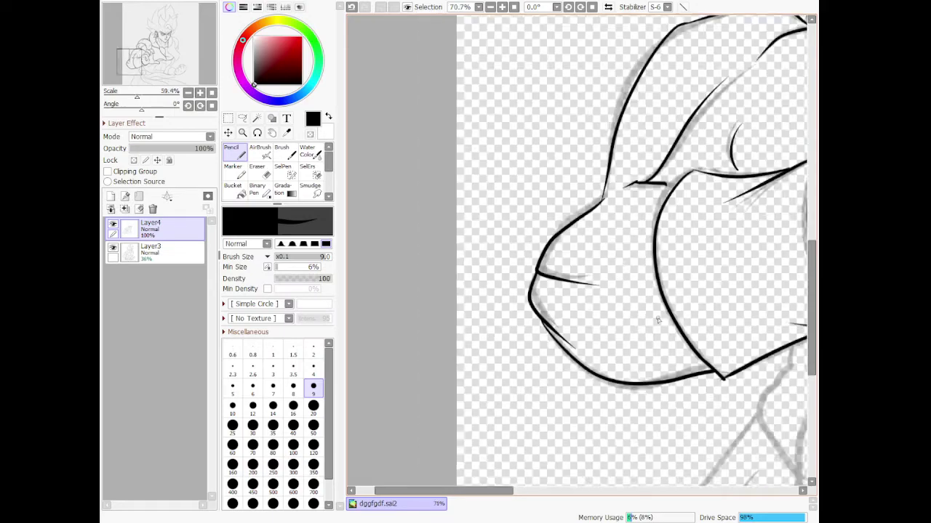
scroll(746, 279, up, 3)
scroll(746, 279, up, 3)
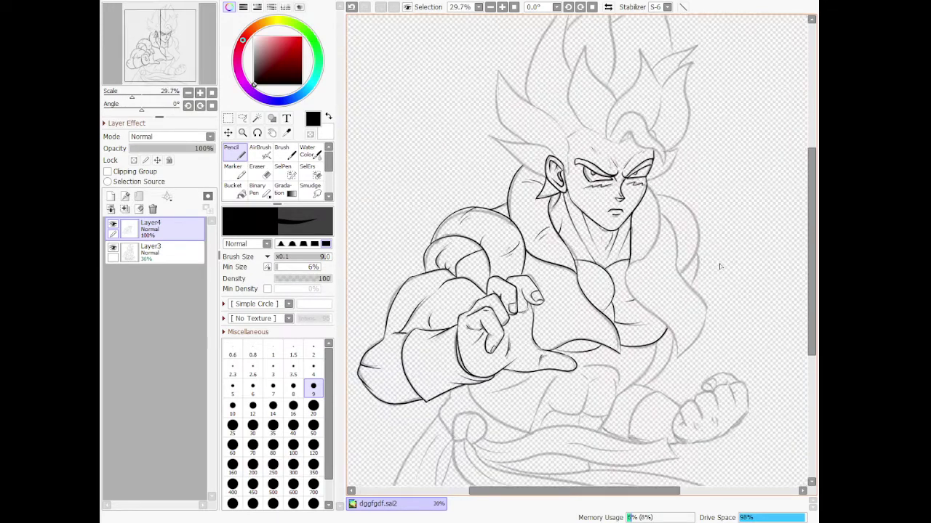
scroll(654, 186, up, 3)
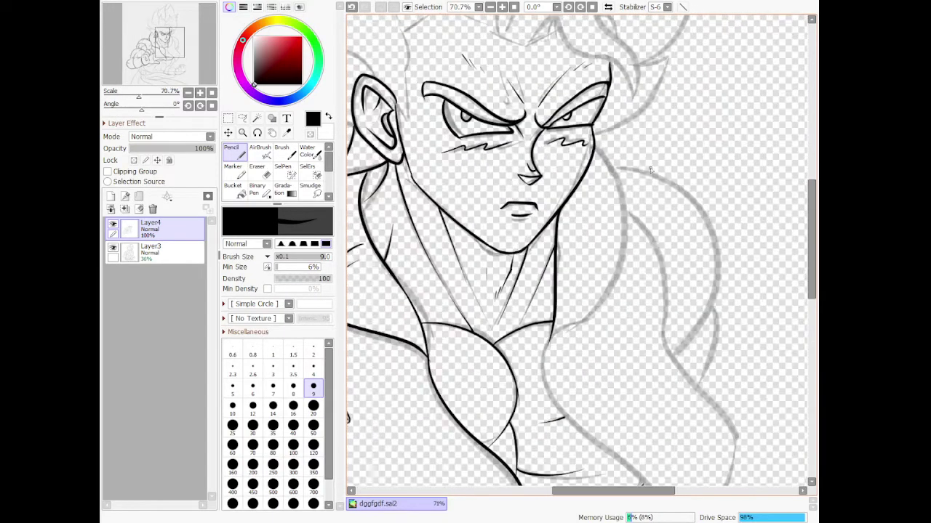
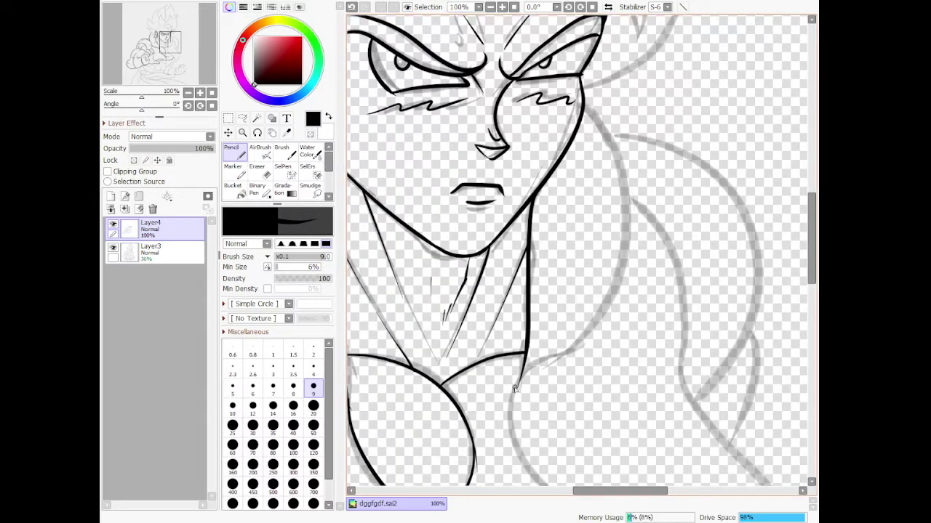
mouse_move(514, 389)
mouse_down()
mouse_move(580, 337)
mouse_move(614, 292)
mouse_move(630, 235)
mouse_move(627, 183)
mouse_move(582, 105)
mouse_up()
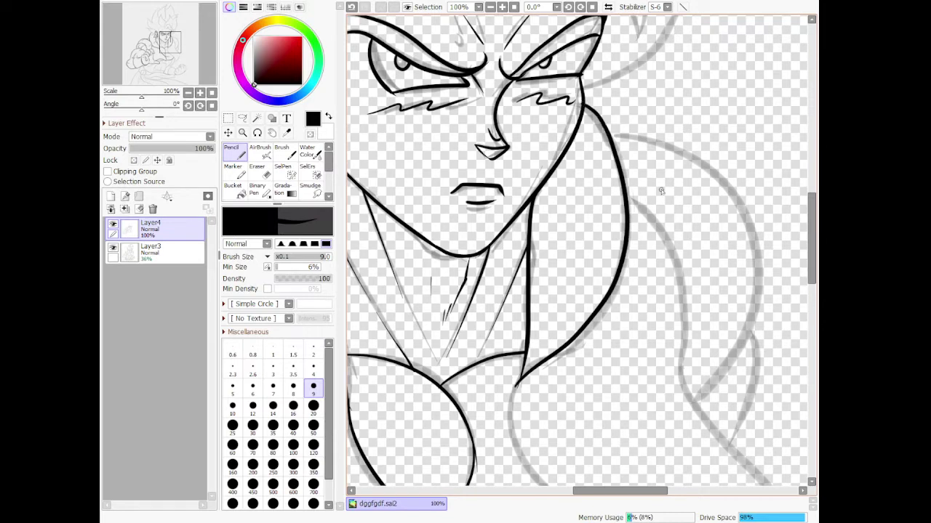
mouse_move(631, 202)
mouse_down()
mouse_move(678, 246)
mouse_move(674, 386)
mouse_move(699, 411)
mouse_move(757, 338)
mouse_move(739, 205)
mouse_move(689, 161)
mouse_move(605, 136)
mouse_up()
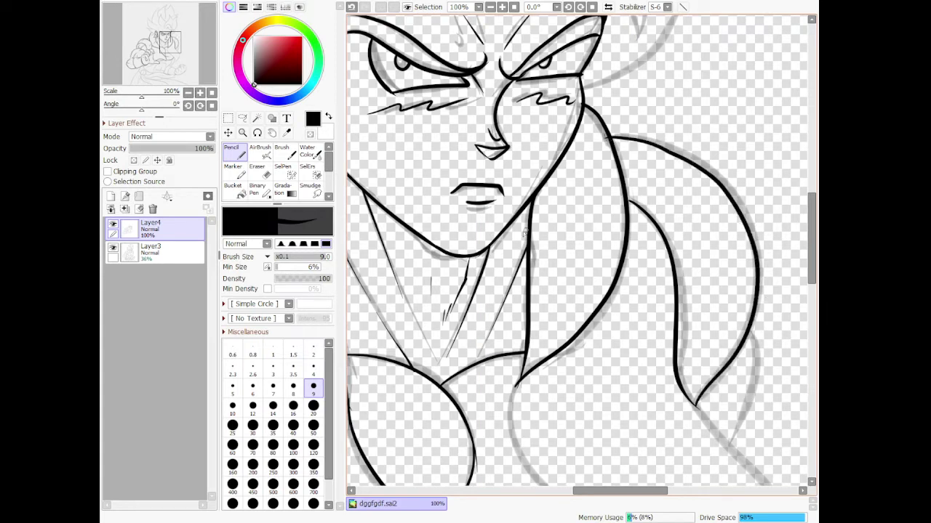
- Add short fold marks inside the far collar and on the far shoulder pad
drag(531, 237, 575, 206)
key(ctrl+z)
key(ctrl+y)
mouse_move(609, 136)
mouse_down()
mouse_move(585, 143)
mouse_move(587, 155)
mouse_up()
drag(572, 342, 553, 328)
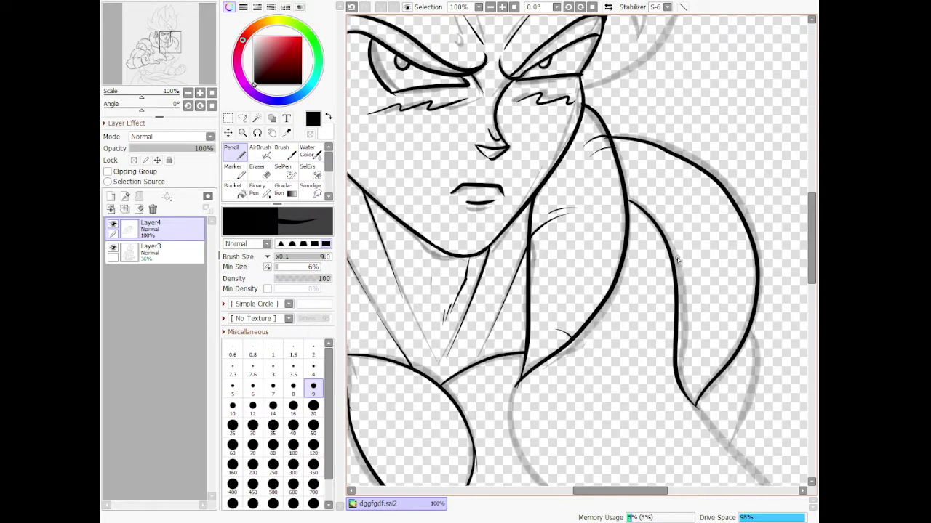
mouse_move(654, 216)
mouse_down()
mouse_move(680, 193)
mouse_move(694, 196)
mouse_up()
mouse_move(713, 283)
mouse_down()
mouse_move(747, 285)
mouse_move(743, 298)
mouse_up()
- Add two fold marks where the near collar meets the shoulder pad, and erase the overshooting line ends there
scroll(715, 330, down, 4)
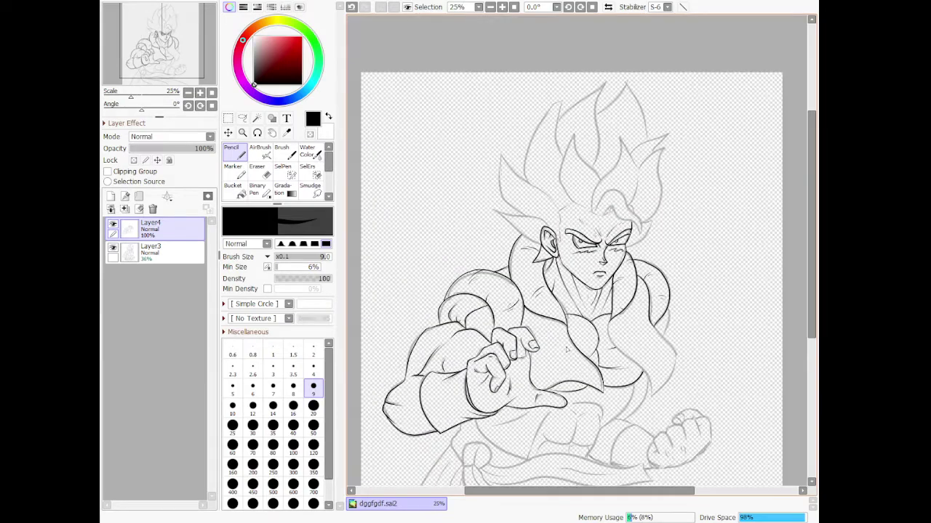
scroll(566, 350, up, 6)
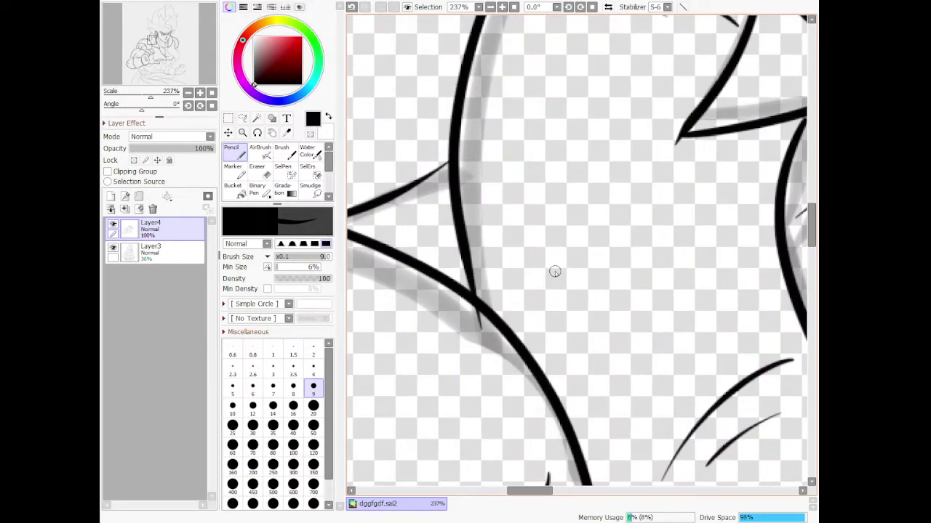
drag(471, 295, 556, 248)
drag(495, 294, 567, 256)
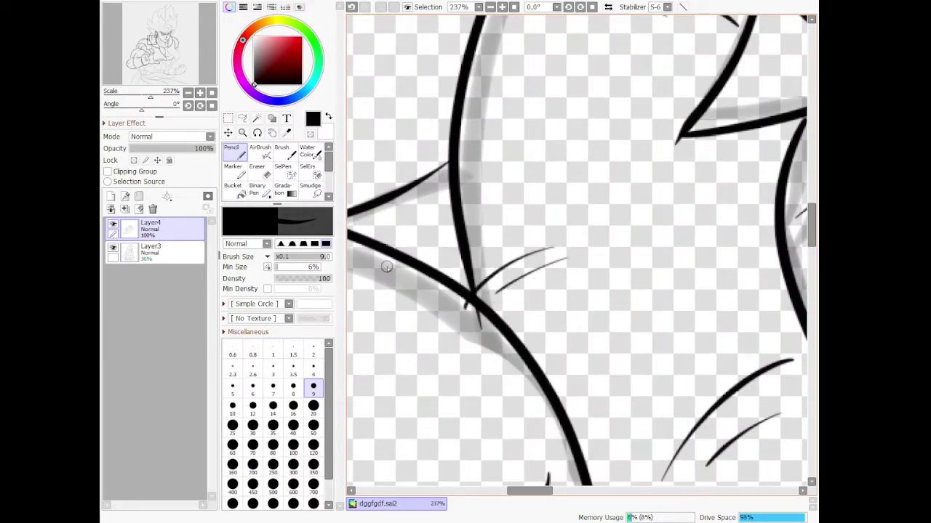
key(e)
drag(470, 305, 465, 315)
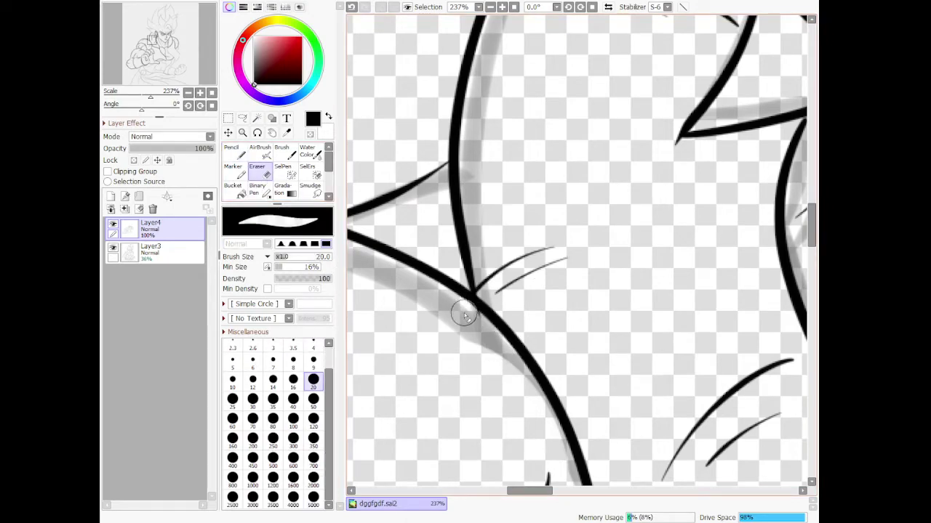
- Switch back to the Pencil and ink the far vest panel's inner edge, pointed tip and outer edge, plus the short arm curve beneath the shoulder pad
scroll(493, 366, down, 5)
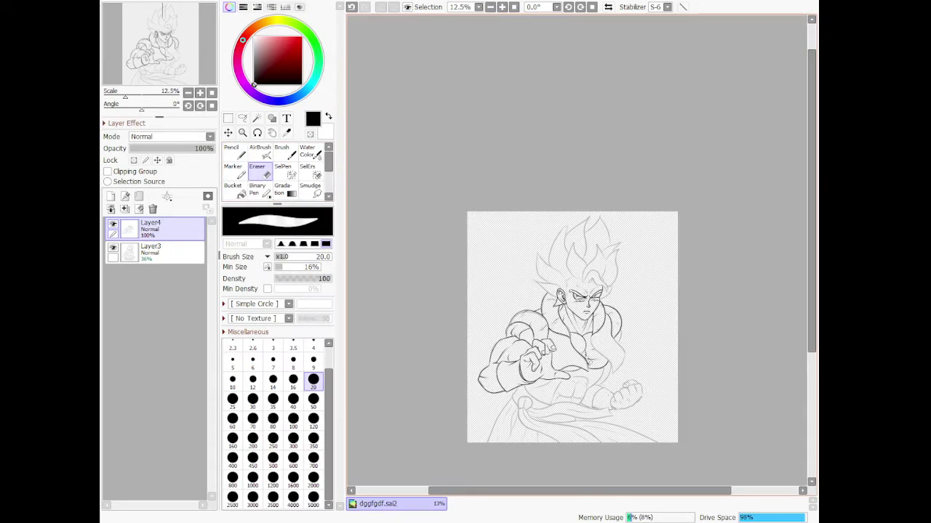
scroll(608, 294, up, 3)
scroll(608, 293, up, 1)
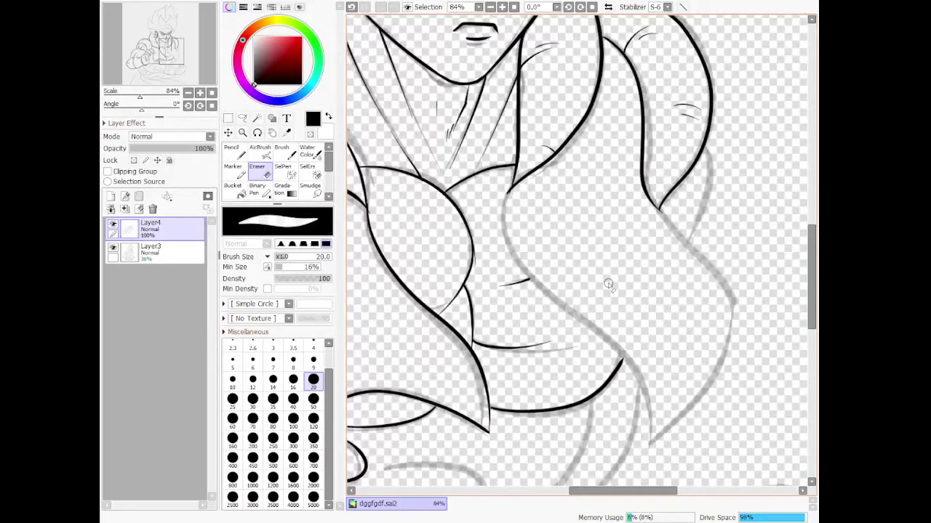
key(n)
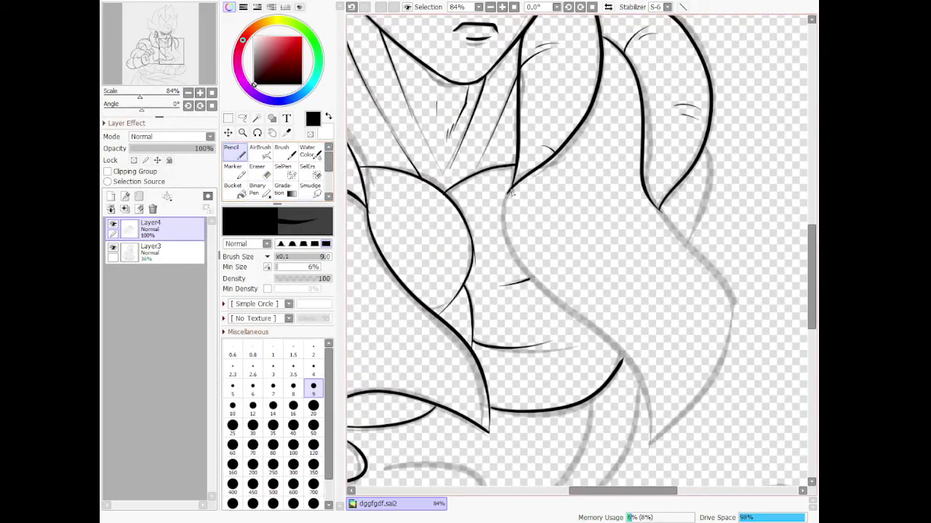
mouse_move(511, 191)
mouse_down()
mouse_move(521, 285)
mouse_move(640, 373)
mouse_move(651, 435)
mouse_up()
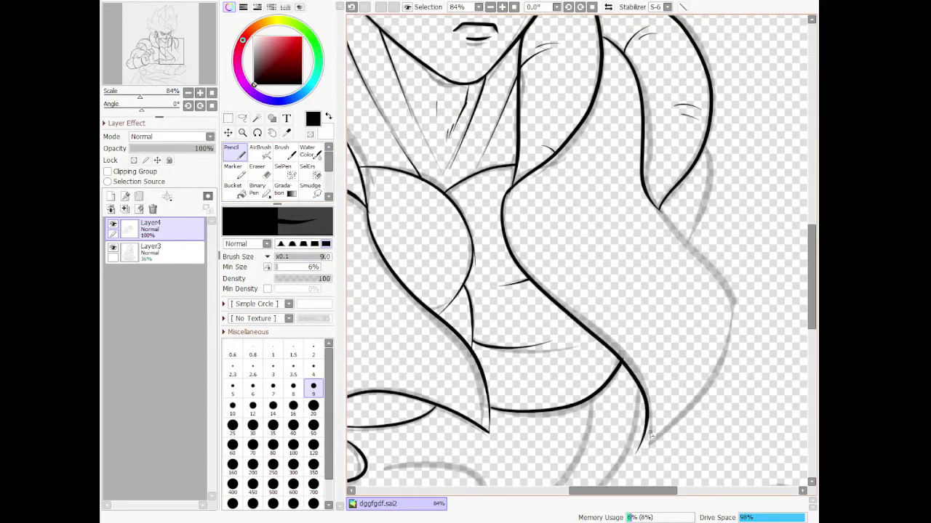
key(ctrl+z)
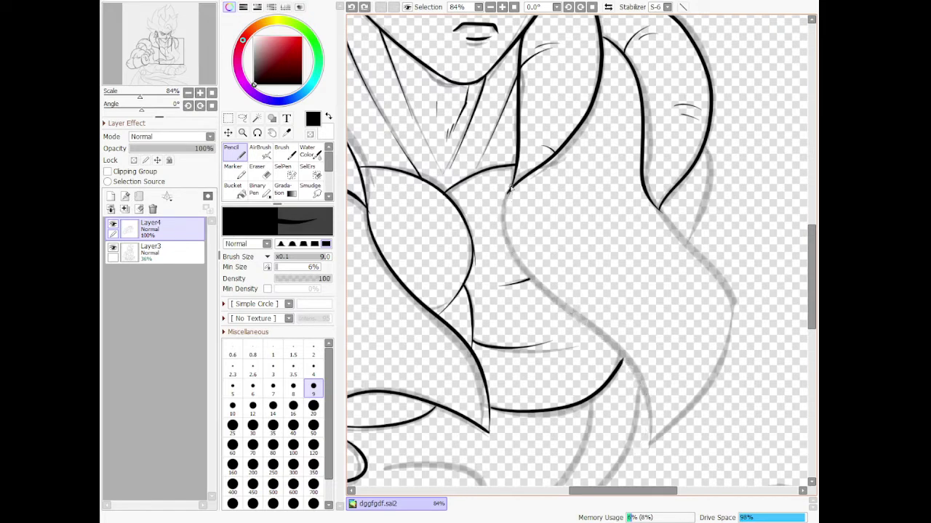
mouse_move(508, 190)
mouse_down()
mouse_move(574, 319)
mouse_move(664, 436)
mouse_move(747, 345)
mouse_move(654, 194)
mouse_move(723, 284)
mouse_up()
key(ctrl+z)
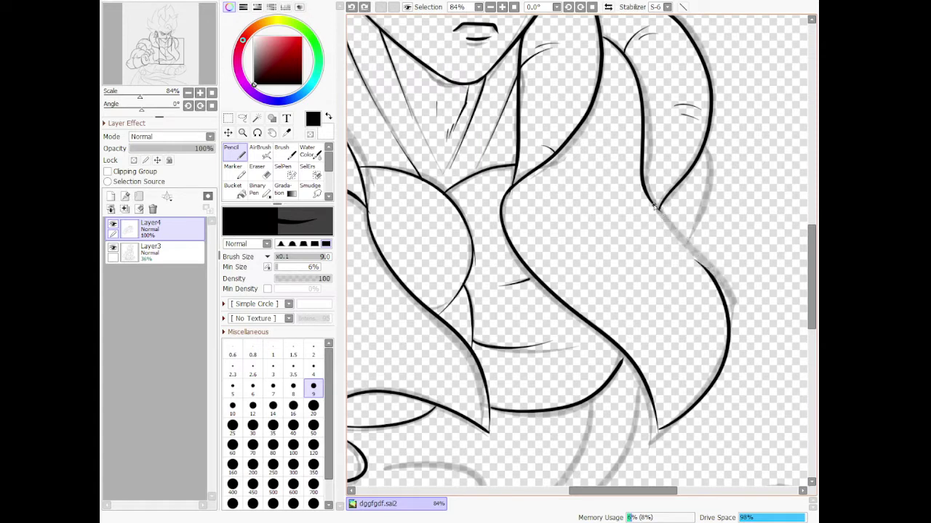
drag(656, 207, 716, 288)
mouse_move(682, 245)
mouse_down()
mouse_move(703, 199)
mouse_move(696, 168)
mouse_up()
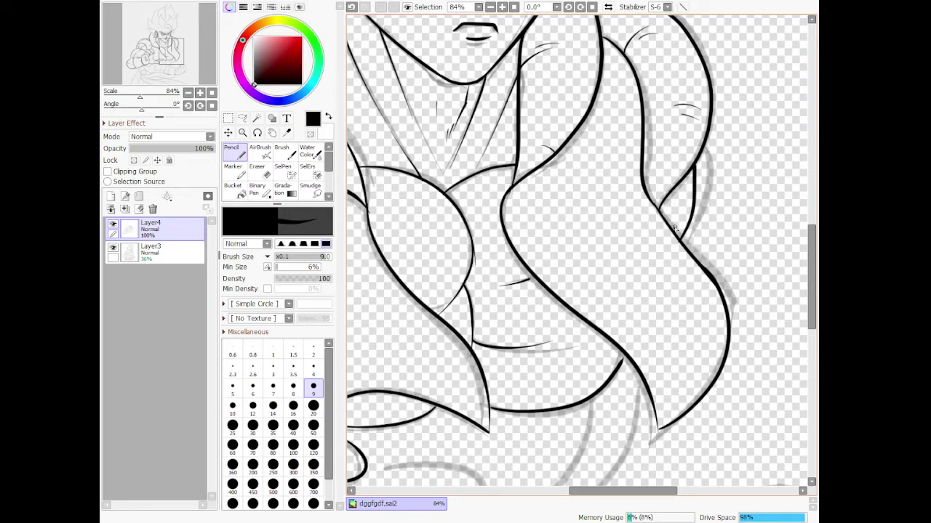
- Ink the torso's far side contour from the lower edge of the chest down toward the waist
scroll(675, 228, down, 7)
scroll(604, 290, up, 3)
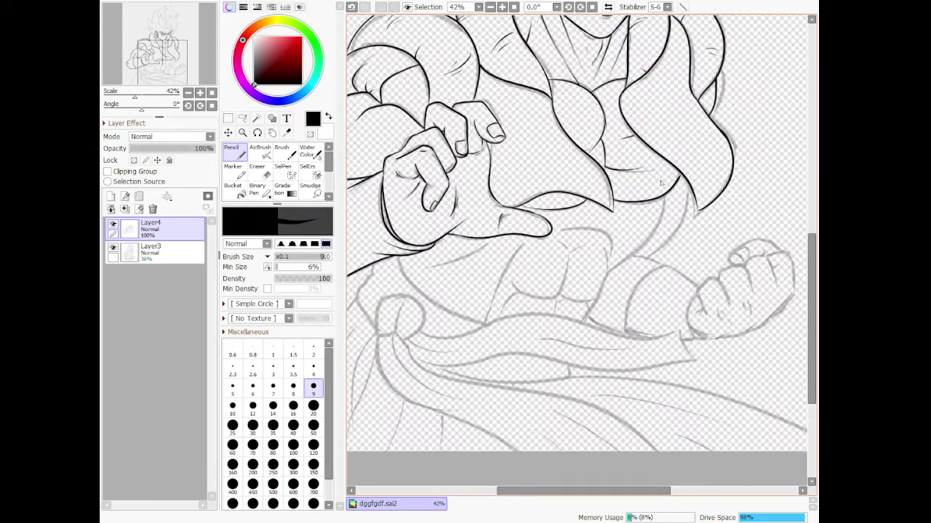
scroll(661, 183, up, 2)
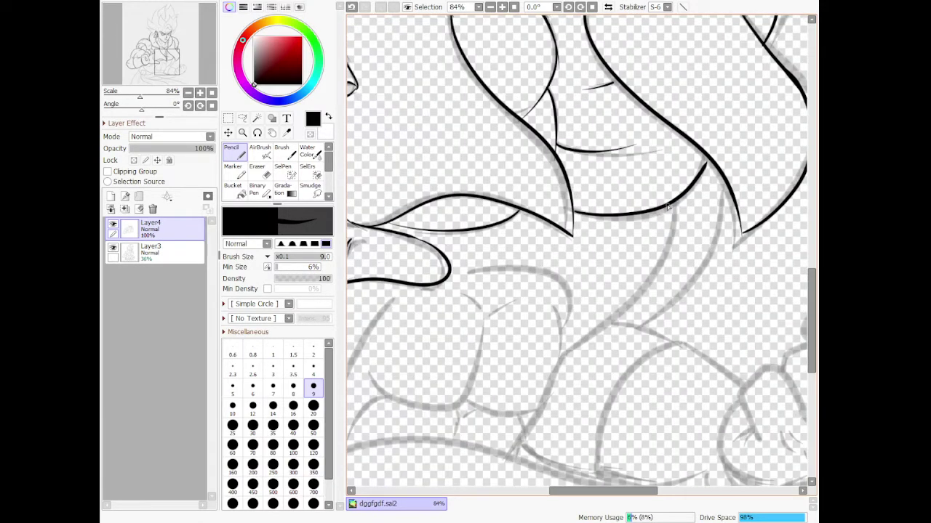
mouse_move(675, 208)
mouse_down()
mouse_move(642, 291)
mouse_move(554, 359)
mouse_up()
key(ctrl+z)
mouse_move(676, 206)
mouse_down()
mouse_move(590, 346)
mouse_move(550, 378)
mouse_up()
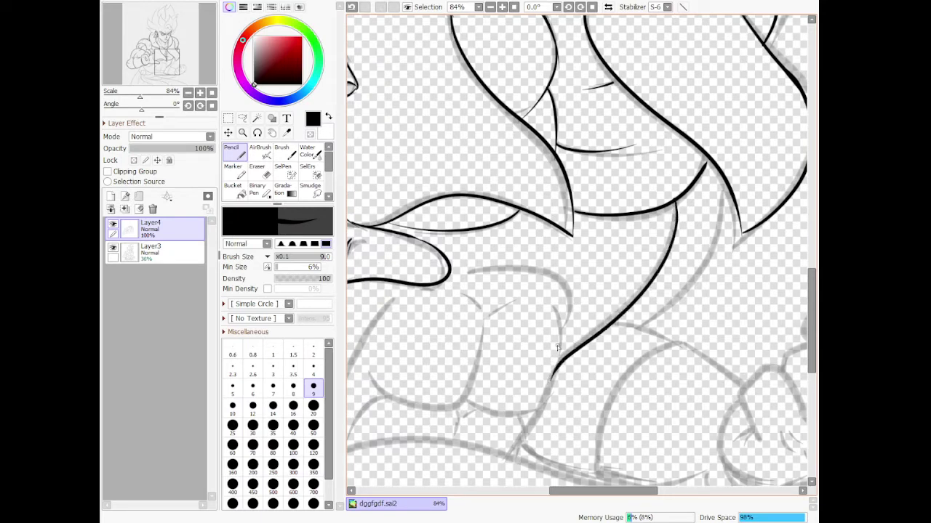
- Ink the far waist contour, the line behind it up to the vest panel and the short curve at its base, and erase the overshoot at the panel
mouse_move(559, 325)
mouse_down()
mouse_move(559, 370)
mouse_move(546, 403)
mouse_move(530, 414)
mouse_move(539, 408)
mouse_move(537, 436)
mouse_move(516, 453)
mouse_up()
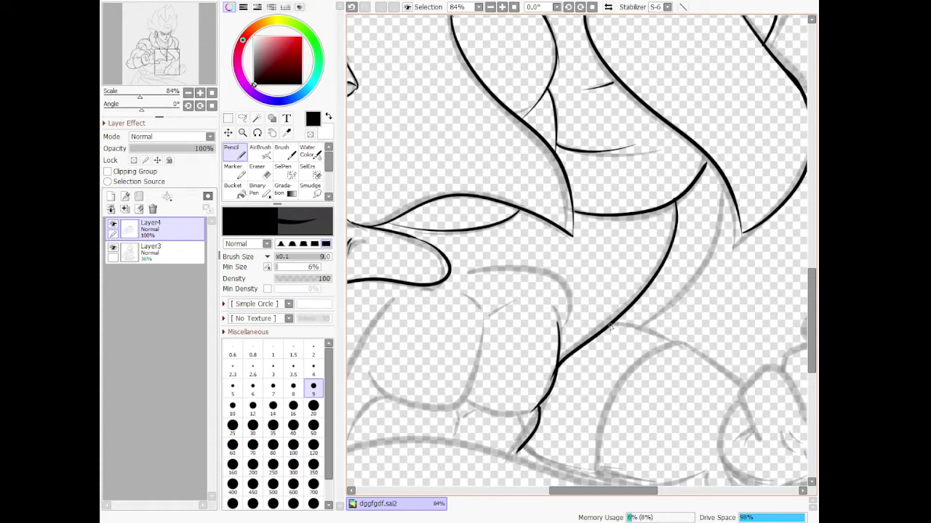
mouse_move(614, 323)
mouse_down()
mouse_move(676, 340)
mouse_move(732, 213)
mouse_move(734, 174)
mouse_up()
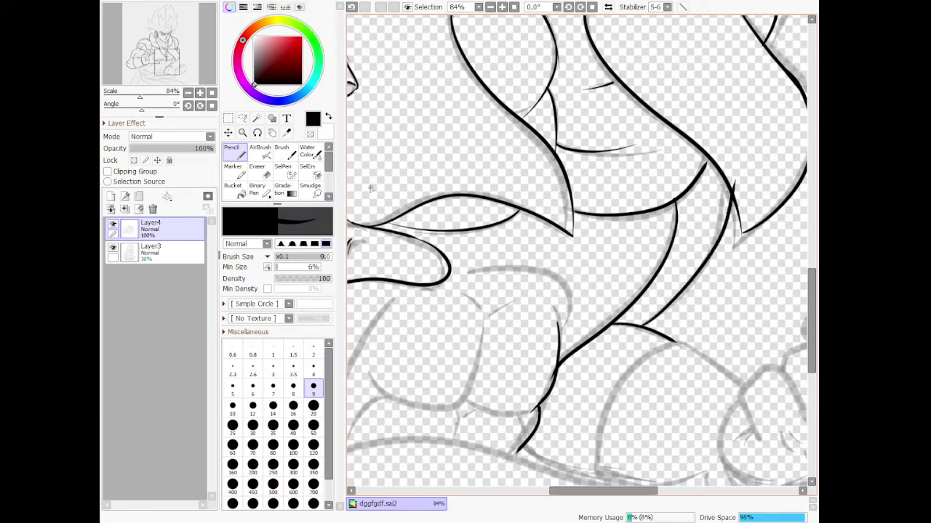
key(e)
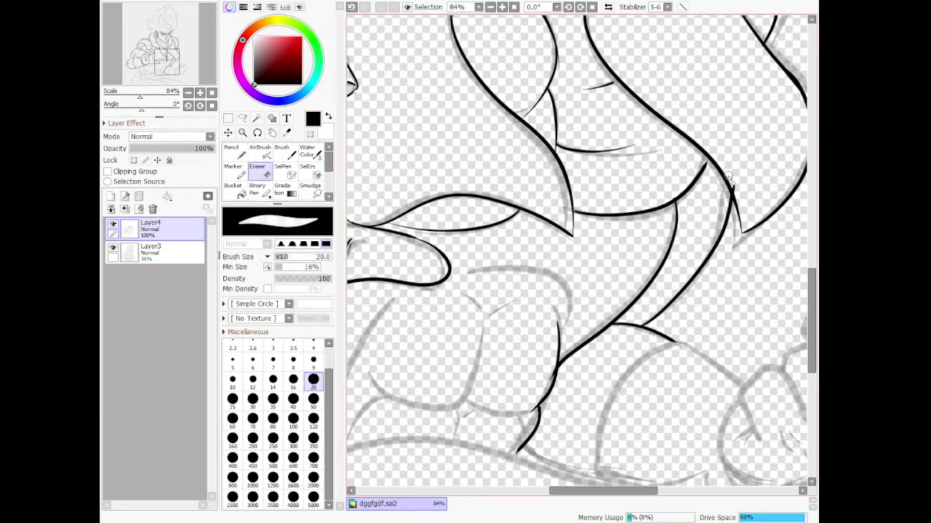
drag(728, 176, 729, 205)
scroll(729, 205, down, 6)
scroll(423, 259, up, 10)
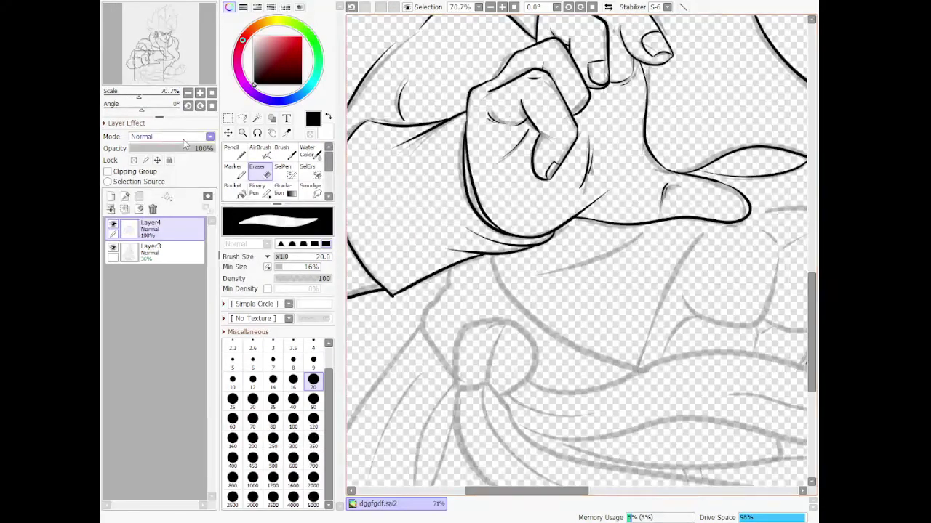
- Switch back to the Pencil and ink the muscle line beneath the open hand and the torso's near side contour down to the belt
key(n)
drag(642, 238, 555, 285)
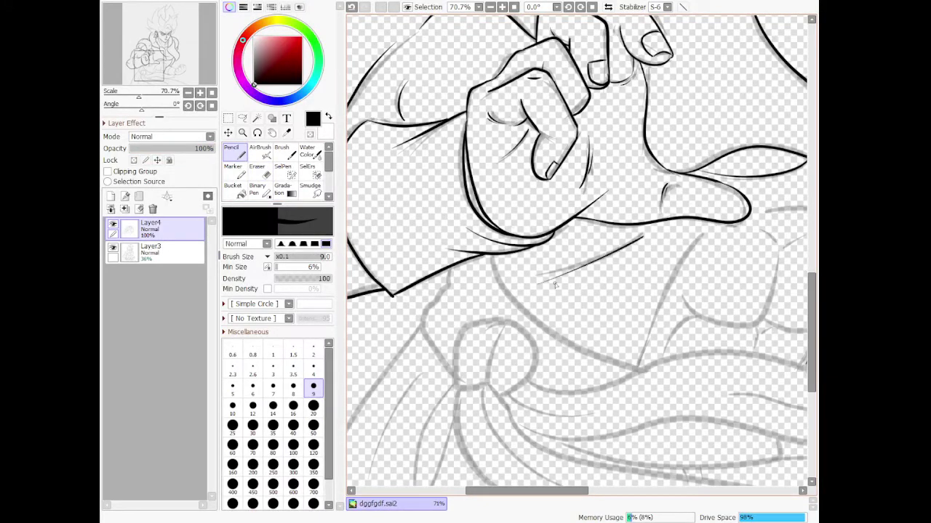
key(ctrl+z)
drag(647, 230, 547, 275)
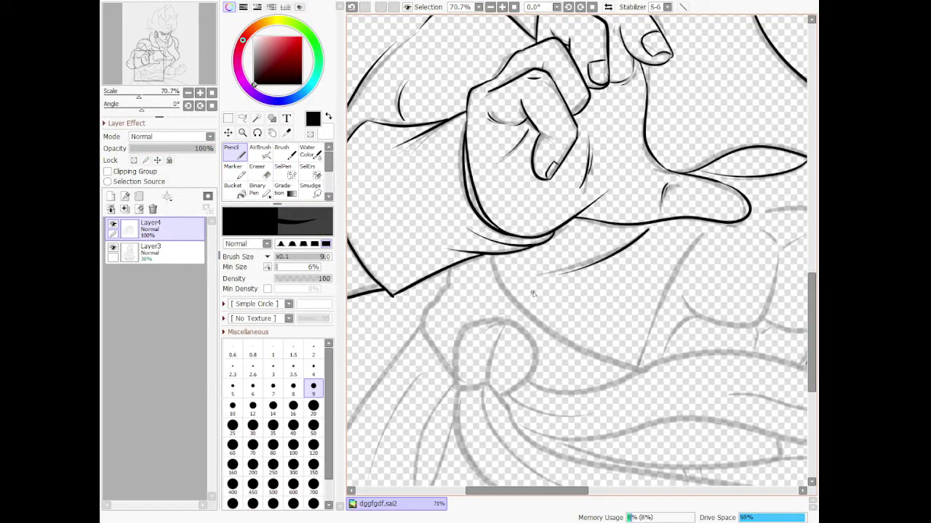
mouse_move(490, 256)
mouse_down()
mouse_move(602, 358)
mouse_move(658, 374)
mouse_move(644, 376)
mouse_up()
click(266, 173)
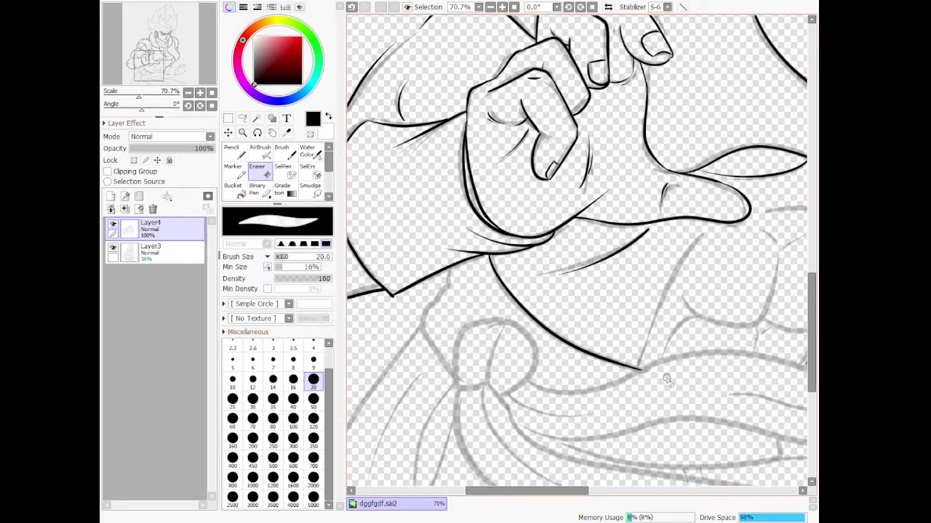
scroll(667, 380, down, 8)
scroll(632, 233, up, 11)
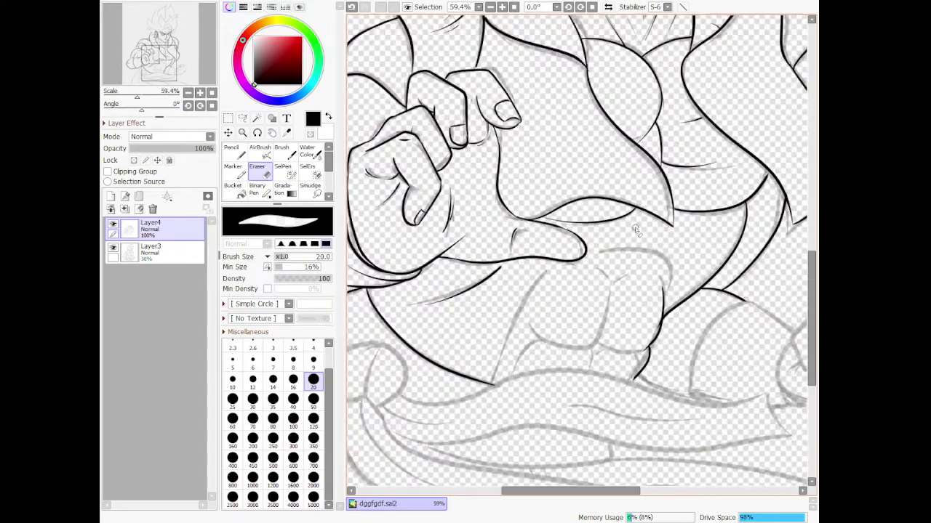
- With the Pencil, ink the arc above the abdomen and the rounded lower edges of the two abdominal muscles
key(n)
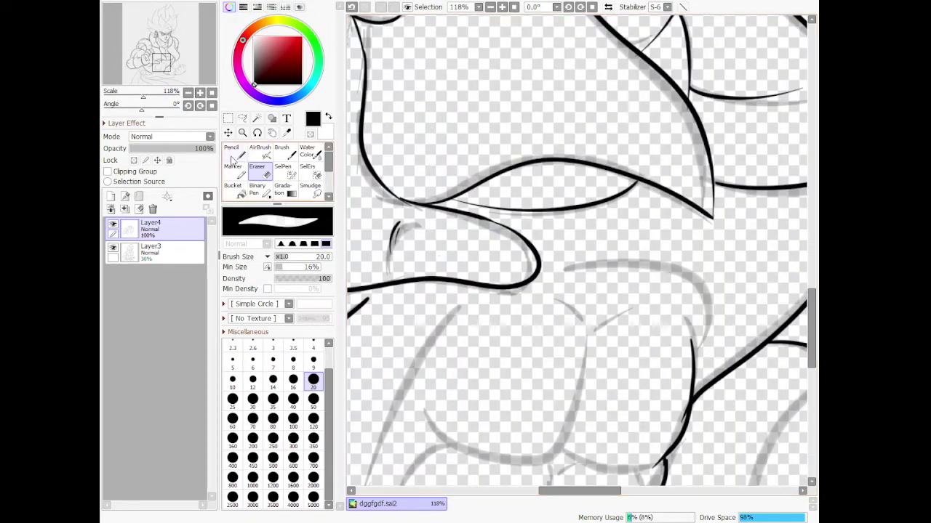
mouse_move(553, 272)
mouse_down()
mouse_move(594, 259)
mouse_move(657, 273)
mouse_move(680, 331)
mouse_up()
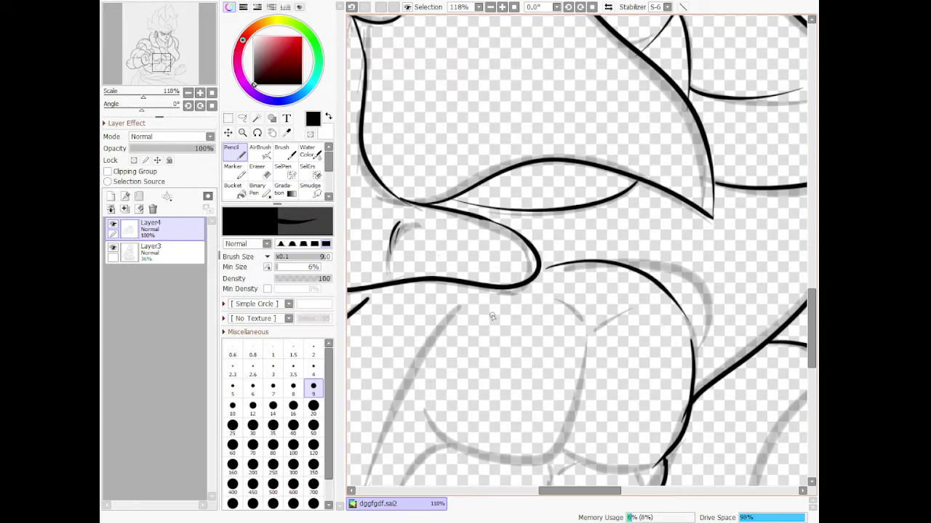
scroll(545, 305, down, 3)
scroll(534, 341, up, 3)
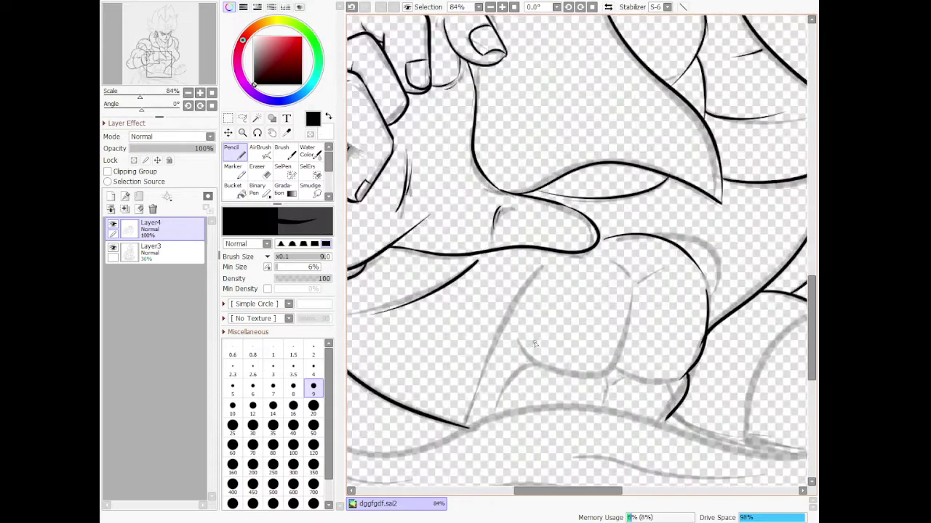
scroll(506, 338, up, 2)
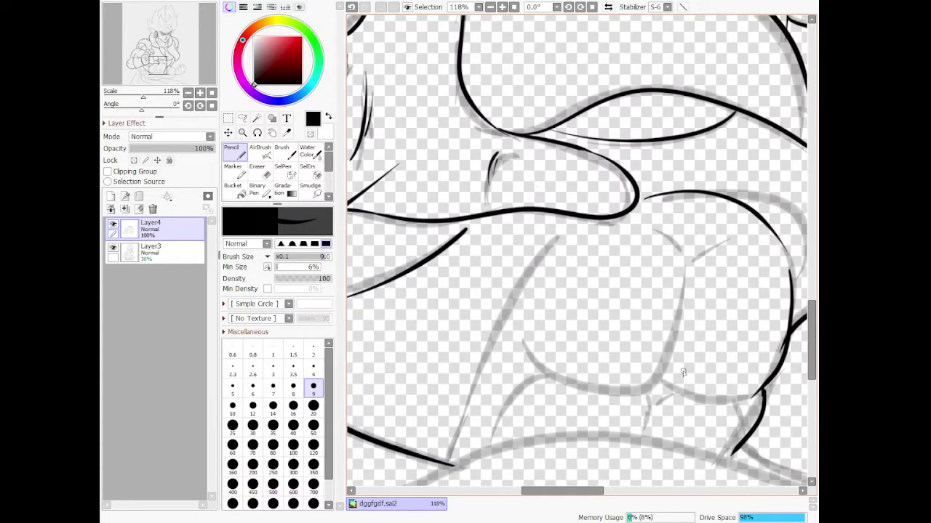
mouse_move(661, 383)
mouse_down()
mouse_move(741, 401)
mouse_move(764, 387)
mouse_move(770, 368)
mouse_up()
mouse_move(524, 344)
mouse_down()
mouse_move(556, 377)
mouse_move(600, 393)
mouse_move(644, 388)
mouse_move(661, 358)
mouse_up()
key(ctrl+z)
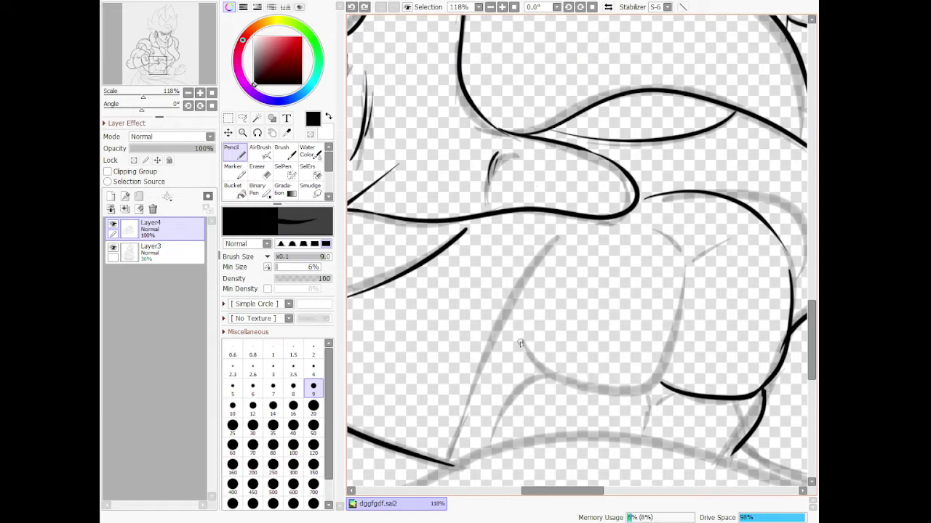
mouse_move(519, 342)
mouse_down()
mouse_move(572, 394)
mouse_move(650, 403)
mouse_move(664, 365)
mouse_up()
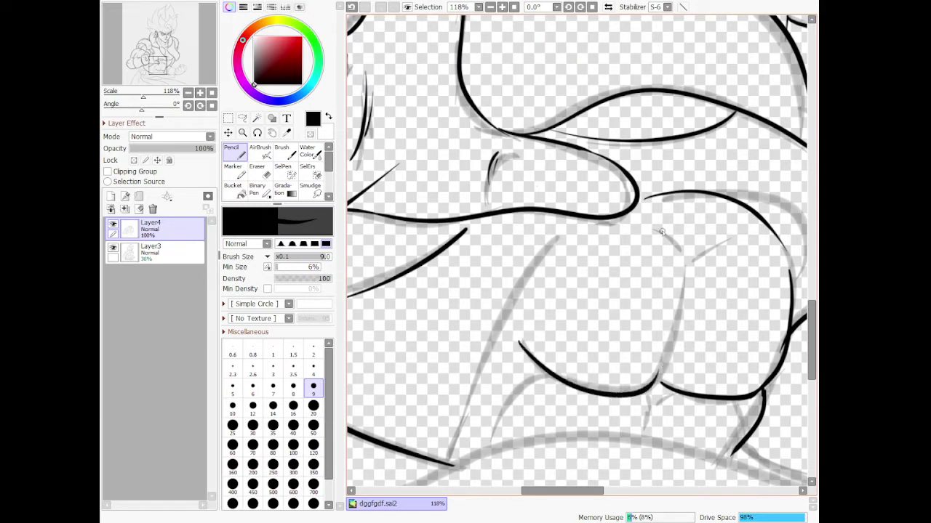
- Ink the curved centre line between the two abdominal muscles, with a short branch near its upper end
mouse_move(667, 240)
mouse_down()
mouse_move(686, 278)
mouse_move(675, 355)
mouse_up()
key(ctrl+z)
mouse_move(662, 236)
mouse_down()
mouse_move(695, 274)
mouse_move(668, 358)
mouse_up()
drag(687, 269, 727, 243)
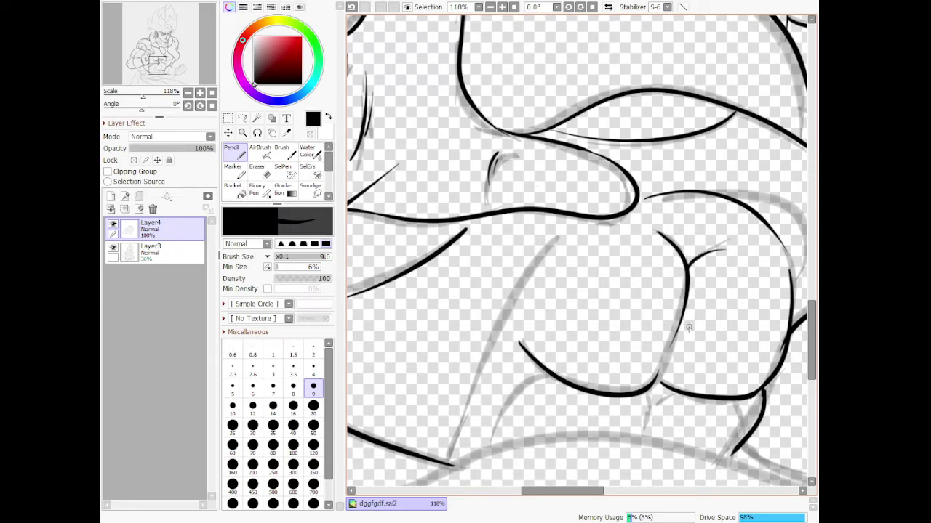
key(ctrl+z)
drag(687, 268, 727, 242)
- Ink the small forked crease below the centre line, the near lower abdominal curve and the long oblique line down to the belt
mouse_move(644, 396)
mouse_down()
mouse_move(645, 438)
mouse_move(675, 392)
mouse_up()
drag(467, 449, 464, 459)
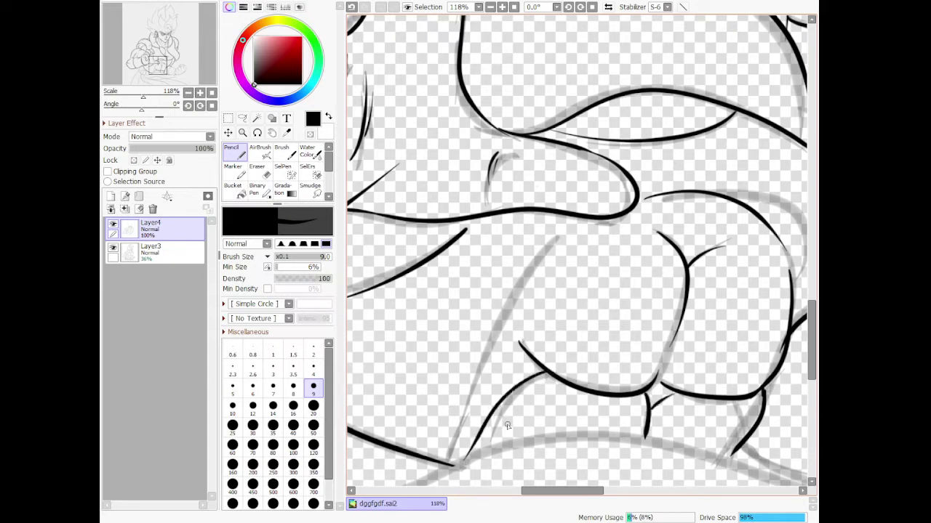
key(ctrl+z)
mouse_move(545, 372)
mouse_down()
mouse_move(501, 414)
mouse_move(491, 450)
mouse_move(544, 249)
mouse_up()
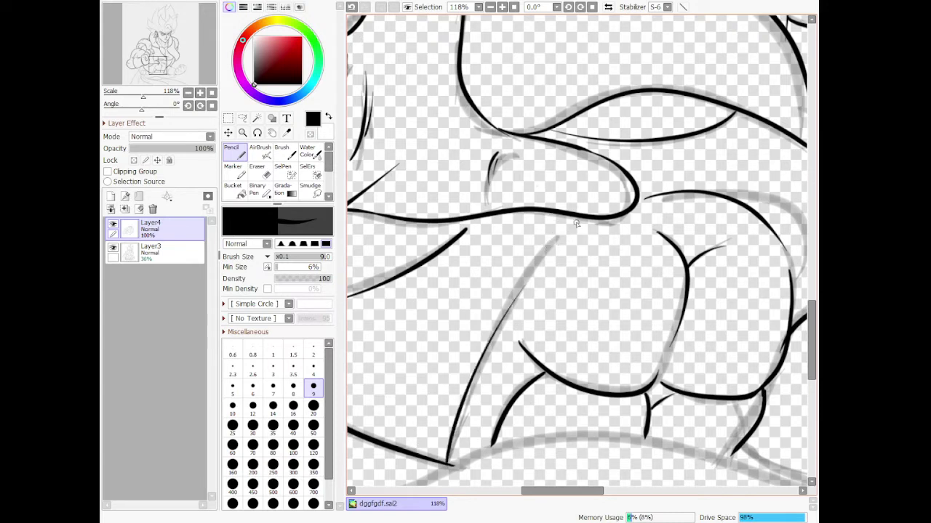
- Ink a short line from beneath the thumb toward the oblique line, and join the abdomen's upper arc to the thumb tip
drag(584, 218, 512, 286)
key(ctrl+z)
drag(588, 218, 557, 243)
drag(638, 200, 706, 188)
- Erase the lowest part of the far waist contour below the abdominal muscles
scroll(672, 194, down, 5)
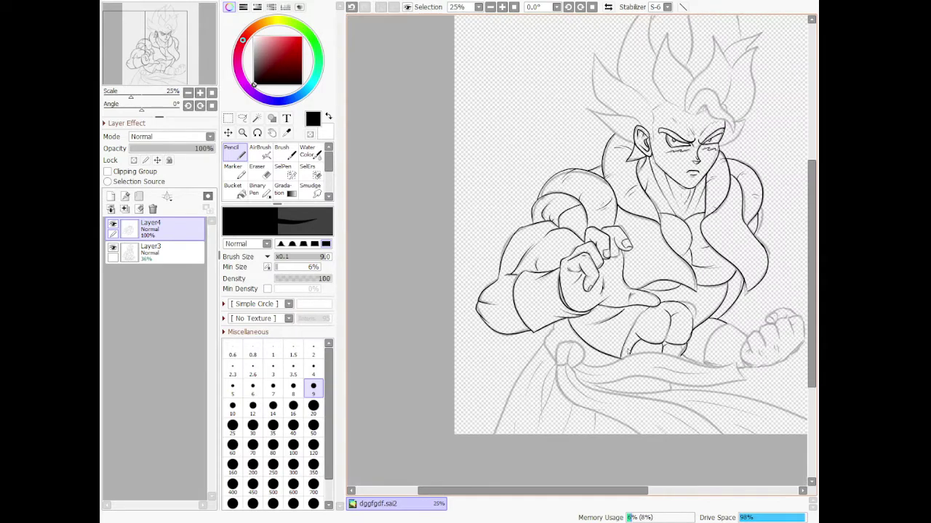
scroll(646, 334, up, 8)
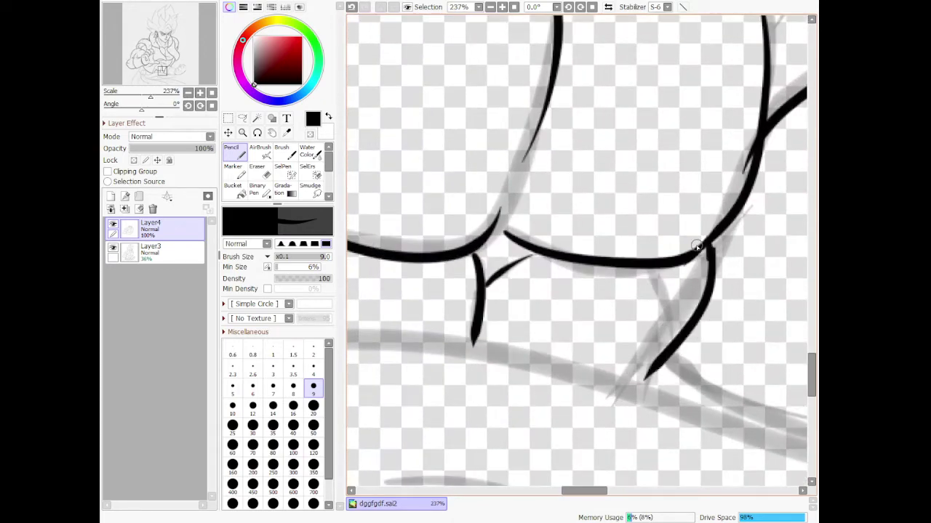
mouse_move(699, 246)
mouse_down()
mouse_move(680, 359)
mouse_move(648, 393)
mouse_up()
key(ctrl+z)
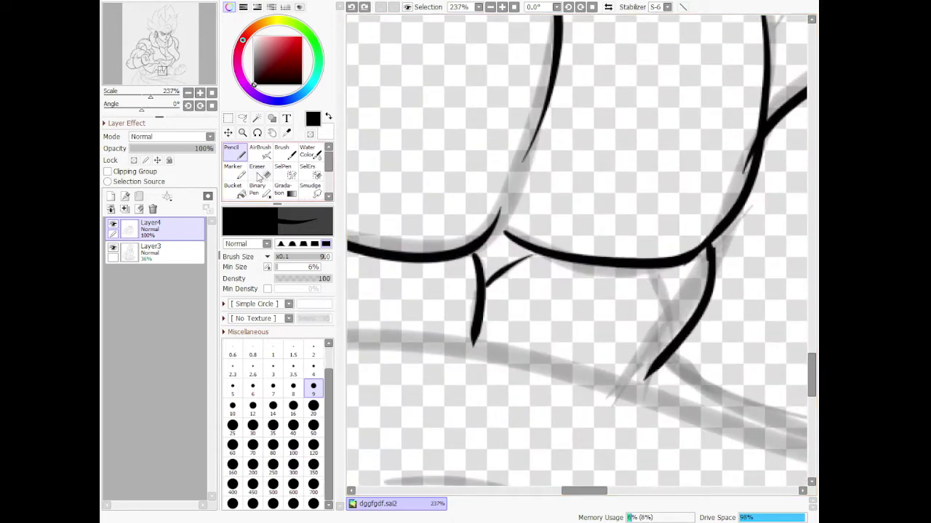
key(e)
mouse_move(686, 285)
mouse_down()
mouse_move(666, 371)
mouse_move(673, 361)
mouse_move(632, 399)
mouse_up()
mouse_move(699, 266)
mouse_down()
mouse_move(675, 273)
mouse_move(756, 207)
mouse_up()
- Switch back to the Pencil, and ink a short curve under the far abdominal muscle and a steeper waist line down to the belt
click(239, 153)
key(ctrl+z)
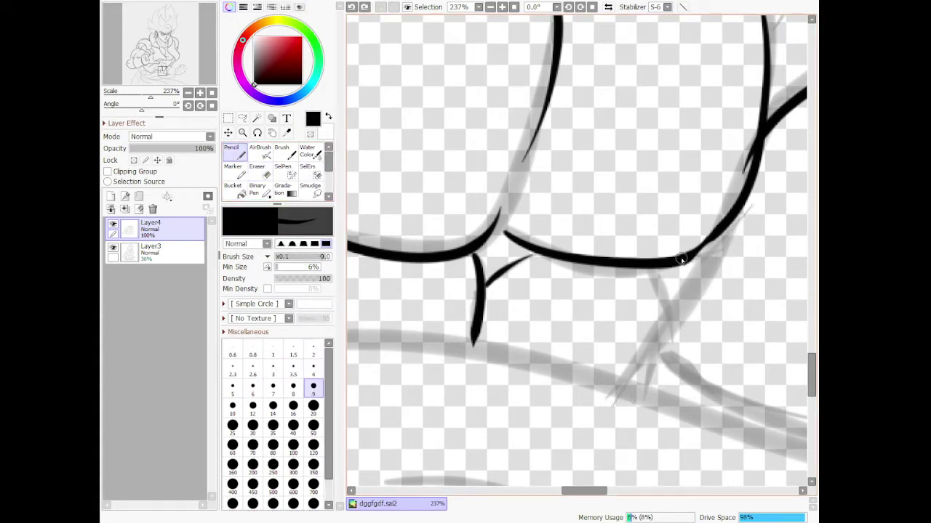
mouse_move(681, 260)
mouse_down()
mouse_move(740, 220)
mouse_move(685, 260)
mouse_move(730, 222)
mouse_up()
key(ctrl+z)
mouse_move(698, 253)
mouse_down()
mouse_move(682, 337)
mouse_move(646, 403)
mouse_up()
key(ctrl+z)
drag(654, 268, 669, 324)
mouse_move(696, 258)
mouse_down()
mouse_move(685, 340)
mouse_move(657, 392)
mouse_up()
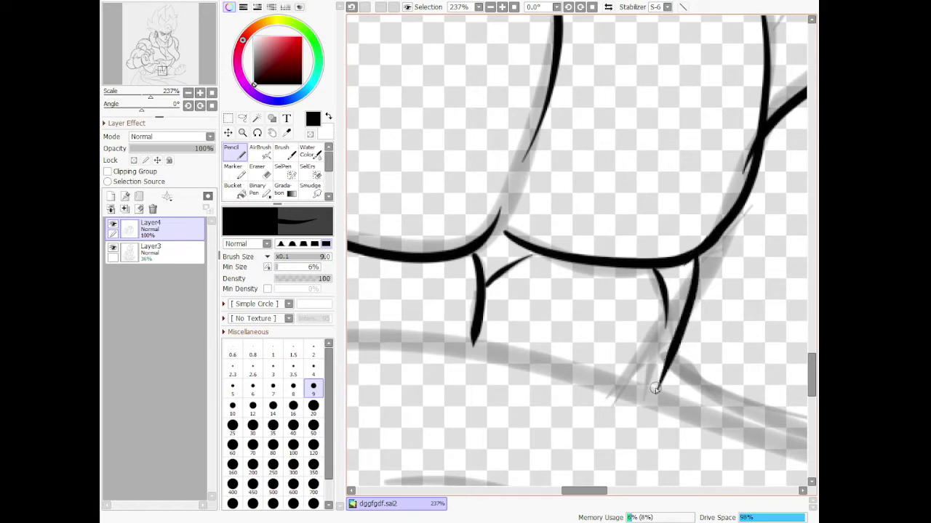
- Extend the short curve under the far abdominal muscle down toward the belt
click(661, 306)
drag(664, 330, 661, 364)
key(ctrl+z)
drag(665, 306, 667, 369)
- Ink the wavy cloth edge running down from beneath the near forearm's cuff toward the belt knot
scroll(646, 263, down, 10)
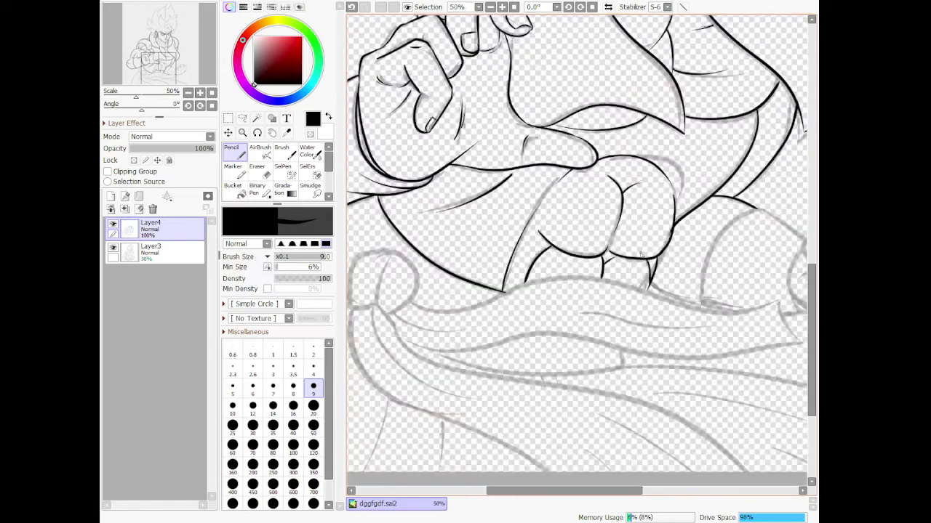
scroll(563, 310, up, 8)
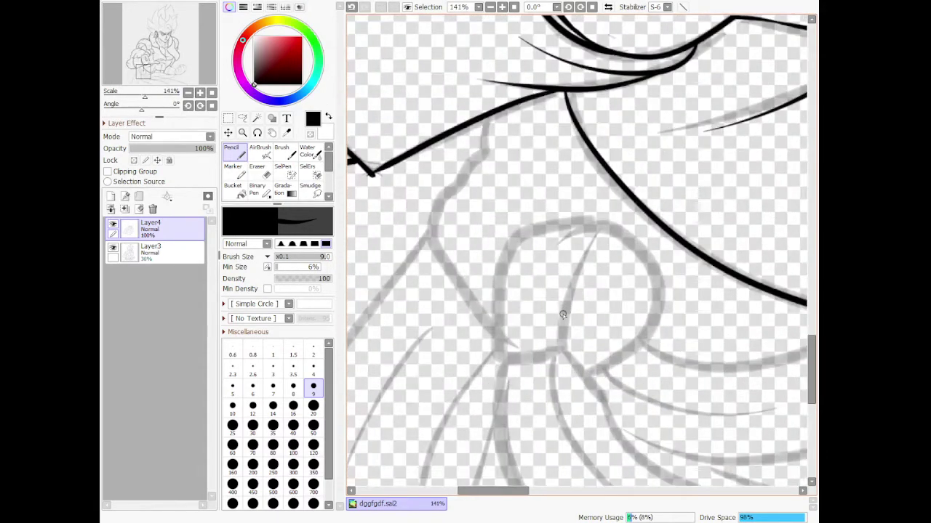
mouse_move(500, 109)
mouse_down()
mouse_move(493, 138)
mouse_move(476, 138)
mouse_move(472, 162)
mouse_move(467, 157)
mouse_move(424, 209)
mouse_move(422, 236)
mouse_move(491, 344)
mouse_up()
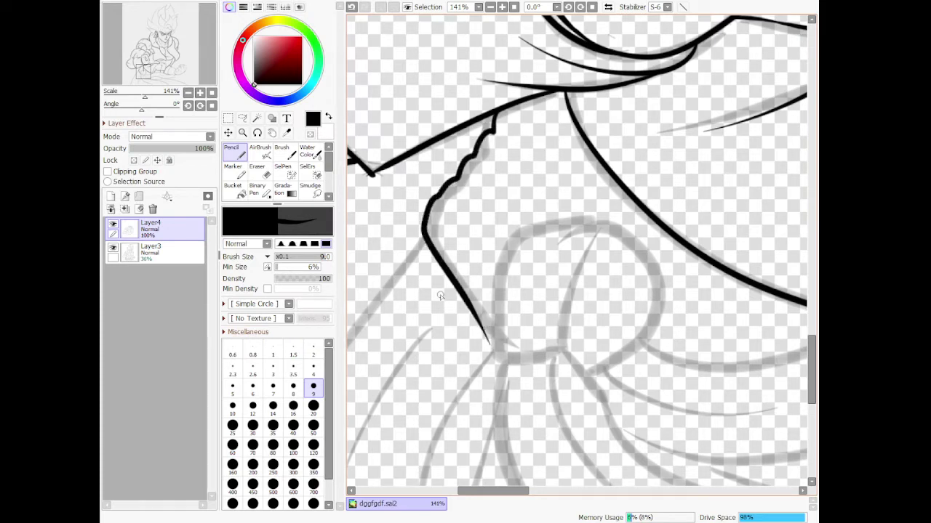
key(ctrl+z)
drag(502, 109, 495, 125)
mouse_move(494, 129)
mouse_down()
mouse_move(477, 158)
mouse_move(463, 161)
mouse_move(465, 186)
mouse_move(442, 195)
mouse_move(436, 247)
mouse_up()
- Ink the straight cloth edge down to the belt knot, then the knot's rounded outline and the curved crease inside it
drag(485, 312, 509, 340)
key(ctrl+z)
drag(427, 226, 509, 349)
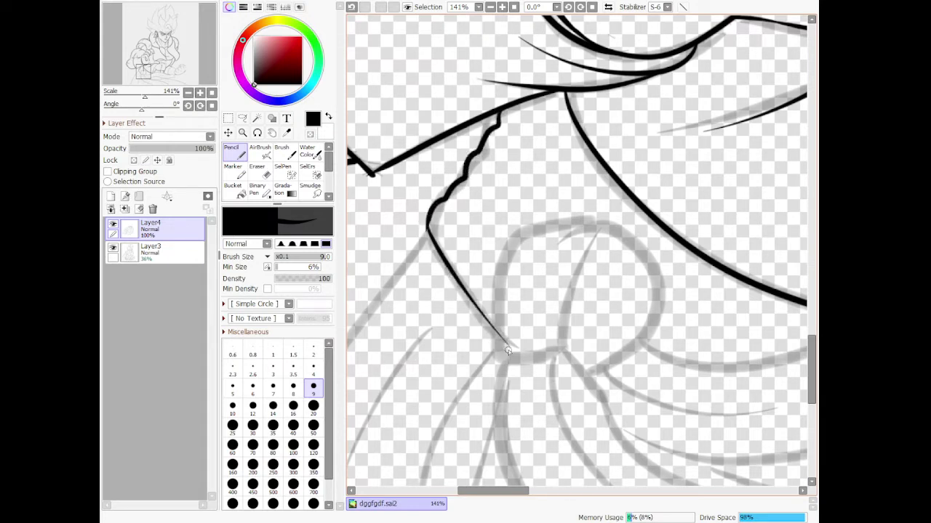
key(ctrl+z)
mouse_move(427, 223)
mouse_down()
mouse_move(510, 375)
mouse_move(573, 356)
mouse_move(593, 382)
mouse_move(655, 313)
mouse_move(658, 281)
mouse_move(612, 225)
mouse_move(534, 227)
mouse_move(508, 242)
mouse_move(486, 278)
mouse_move(495, 338)
mouse_move(512, 367)
mouse_move(499, 229)
mouse_move(576, 213)
mouse_up()
key(ctrl+z)
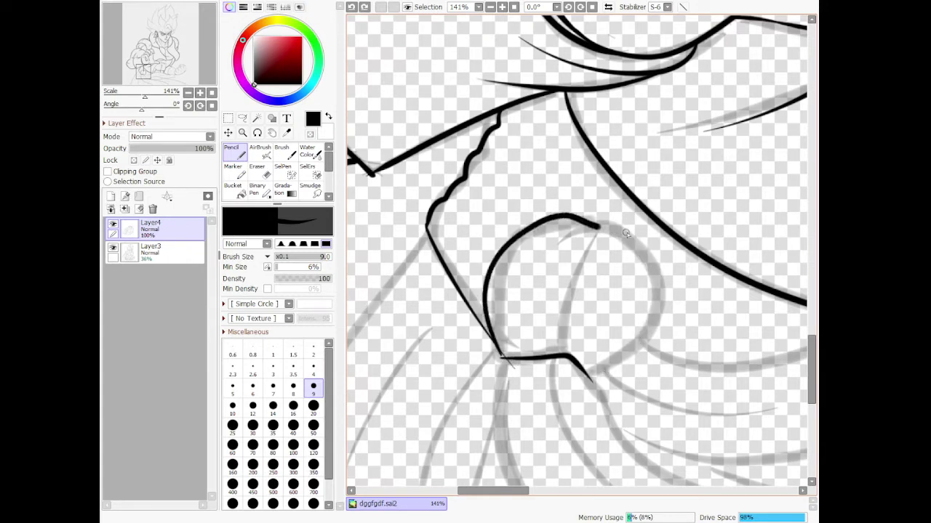
mouse_move(626, 233)
mouse_down()
mouse_move(660, 262)
mouse_move(670, 314)
mouse_move(630, 369)
mouse_move(591, 387)
mouse_up()
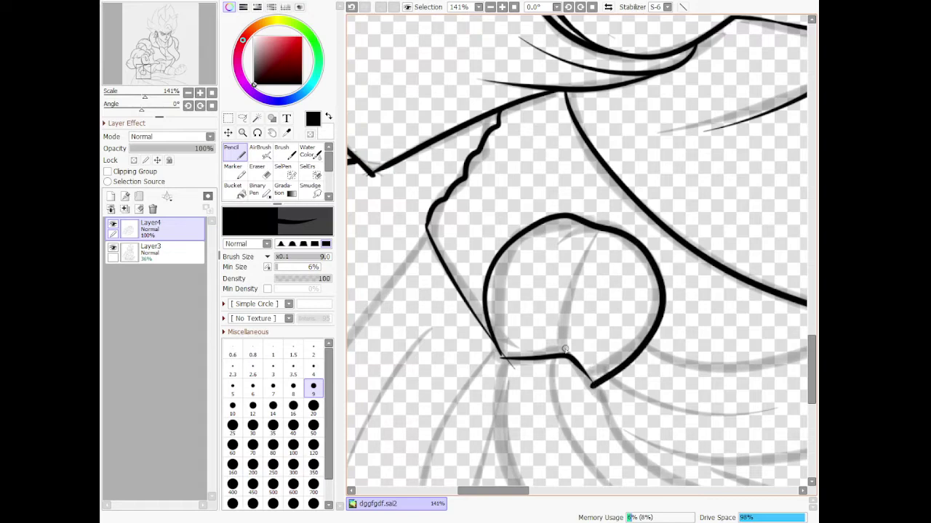
drag(562, 355, 595, 229)
- Ink both long edges of the sash tail from the knot to the canvas's lower edge, plus the belt's curved fold line above it
scroll(571, 277, down, 10)
scroll(689, 401, up, 5)
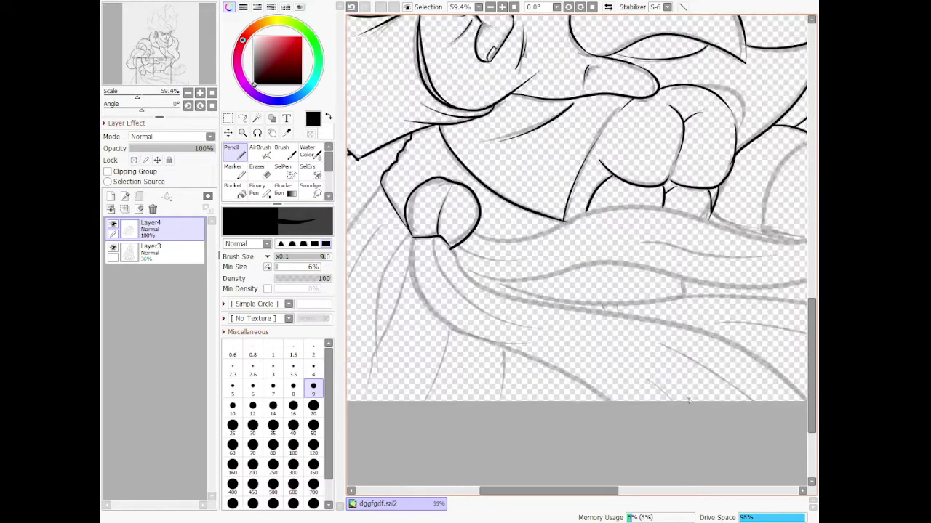
scroll(689, 397, down, 1)
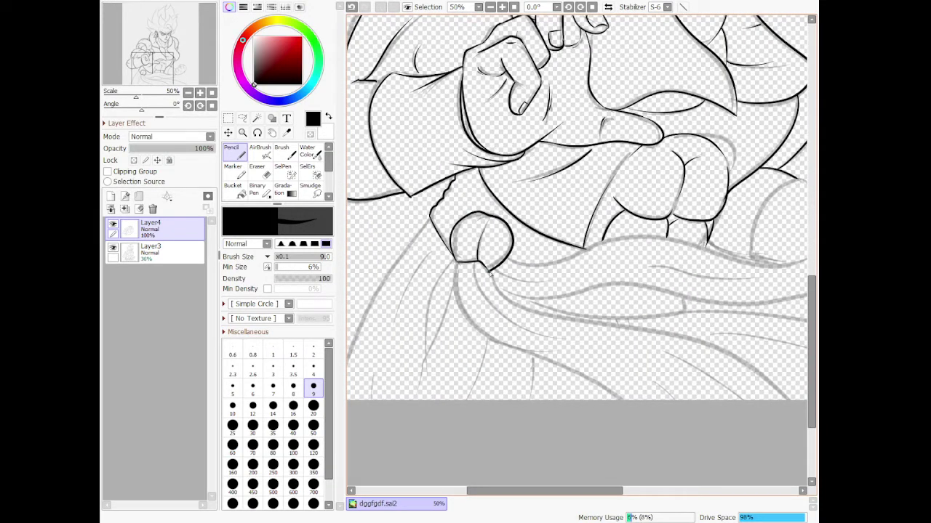
mouse_move(502, 297)
mouse_down()
mouse_move(546, 314)
mouse_move(715, 341)
mouse_move(806, 389)
mouse_up()
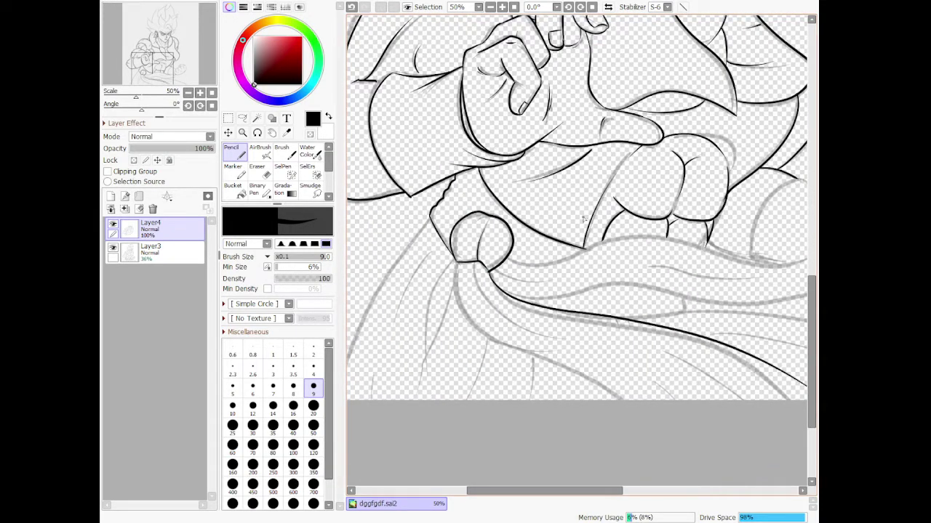
key(ctrl+z)
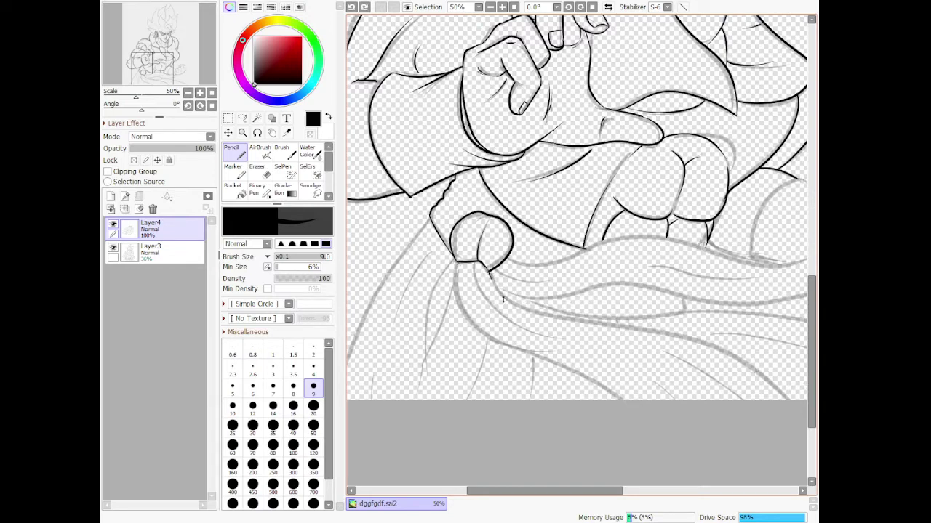
mouse_move(503, 298)
mouse_down()
mouse_move(734, 354)
mouse_move(796, 423)
mouse_up()
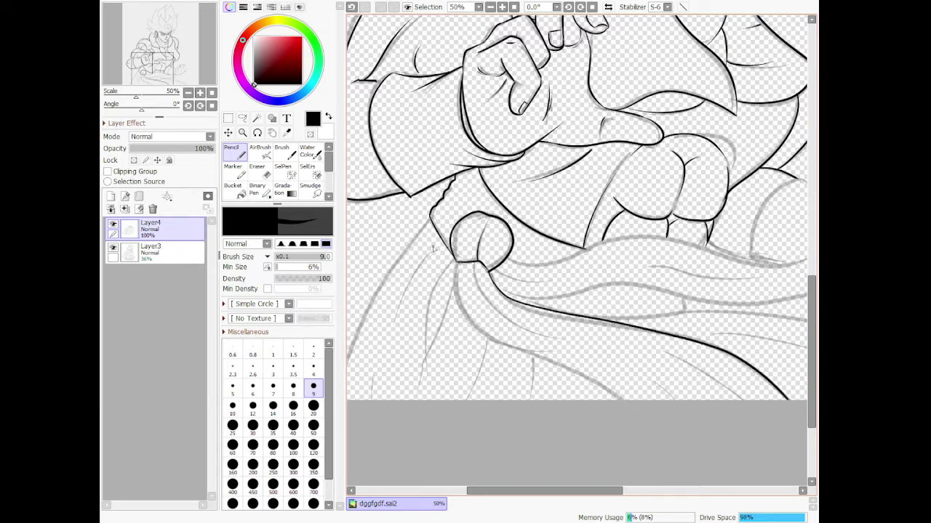
mouse_move(458, 271)
mouse_down()
mouse_move(489, 340)
mouse_move(618, 403)
mouse_up()
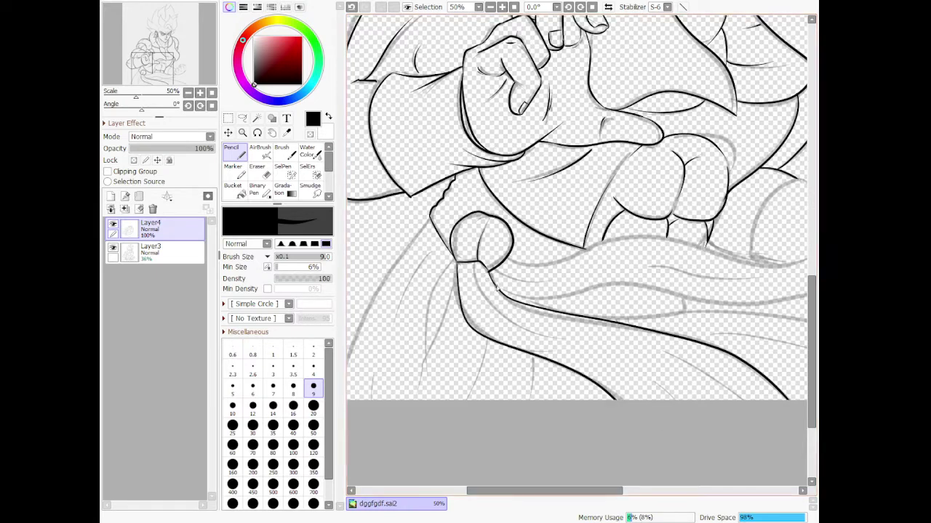
mouse_move(507, 294)
mouse_down()
mouse_move(557, 298)
mouse_move(620, 284)
mouse_move(716, 294)
mouse_up()
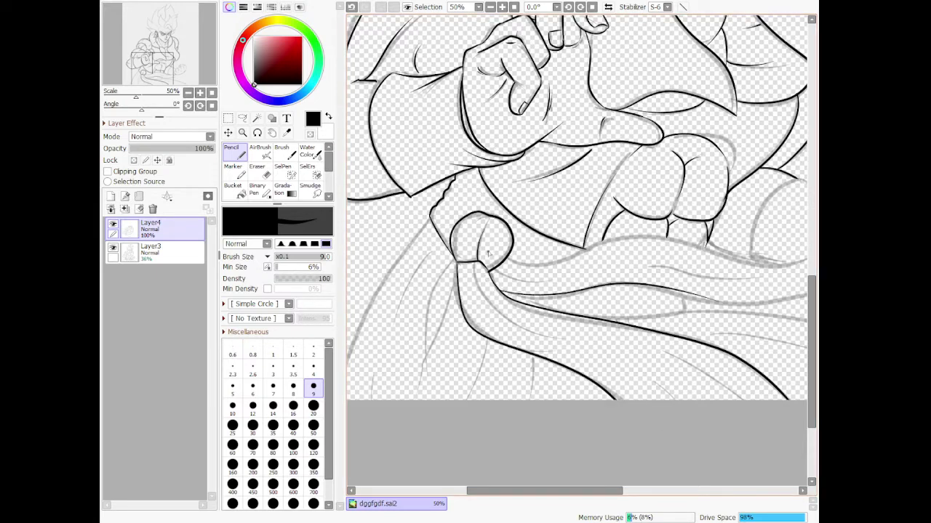
- Ink the sideways sash strip's upper and lower edges out to its angled, pointed end, and erase the overshooting line tip inside it
mouse_move(509, 262)
mouse_down()
mouse_move(568, 266)
mouse_move(603, 244)
mouse_move(649, 234)
mouse_move(754, 275)
mouse_up()
scroll(711, 258, down, 4)
scroll(683, 304, up, 7)
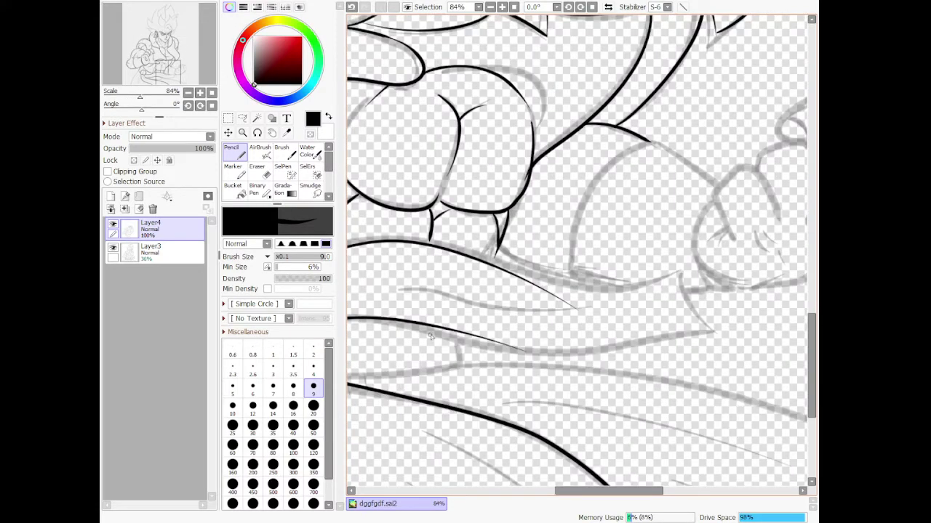
mouse_move(469, 333)
mouse_down()
mouse_move(557, 357)
mouse_move(668, 328)
mouse_up()
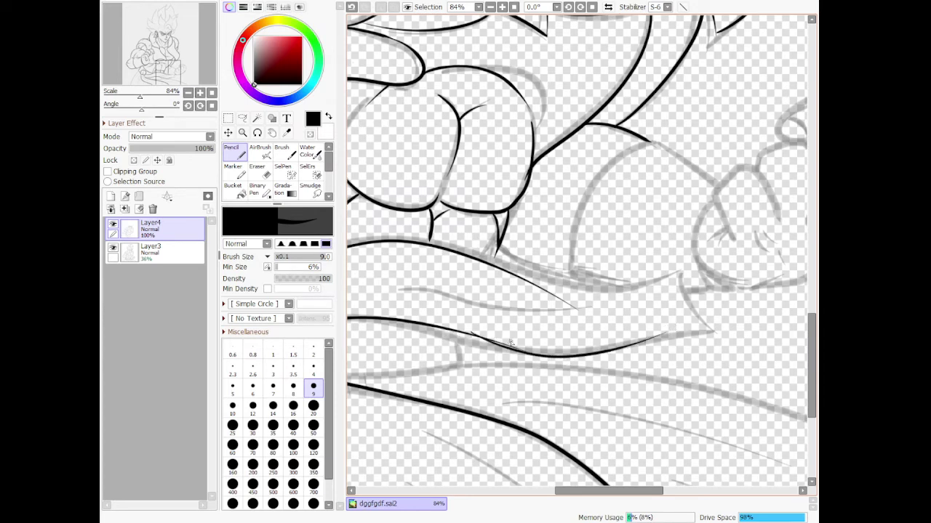
key(ctrl+z)
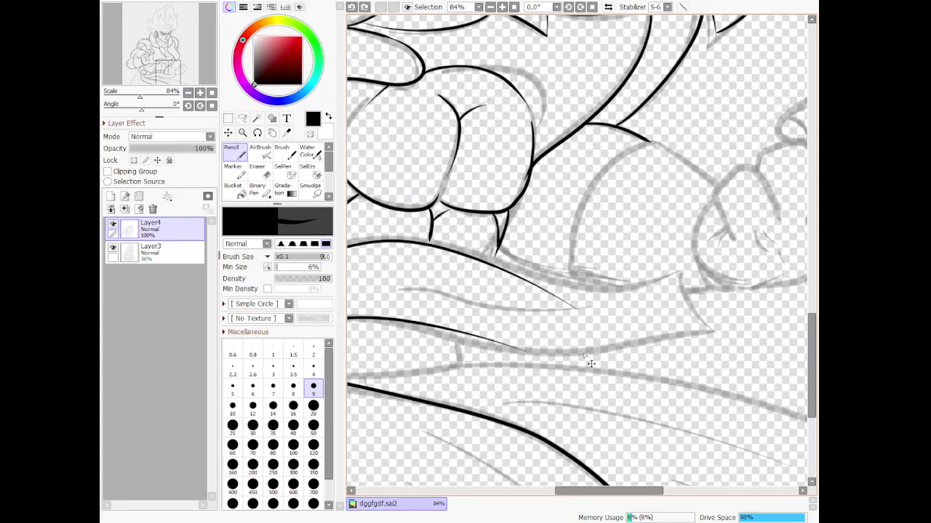
drag(539, 354, 668, 336)
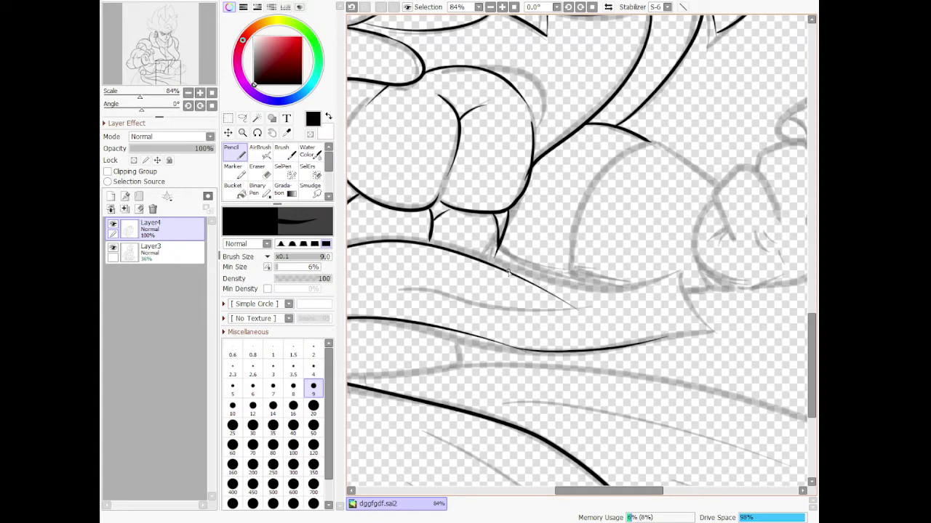
mouse_move(525, 275)
mouse_down()
mouse_move(683, 275)
mouse_move(718, 345)
mouse_move(600, 344)
mouse_up()
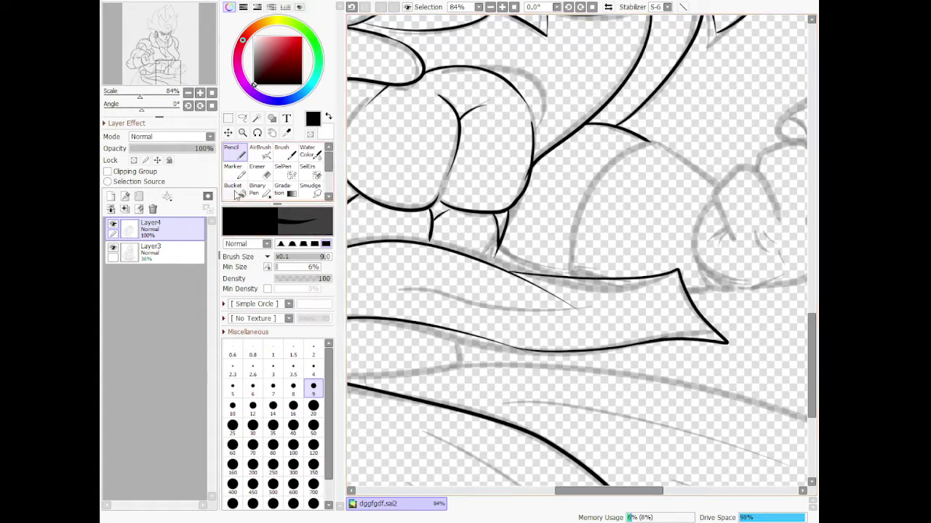
click(258, 173)
mouse_move(497, 273)
mouse_down()
mouse_move(581, 297)
mouse_move(547, 294)
mouse_move(611, 318)
mouse_up()
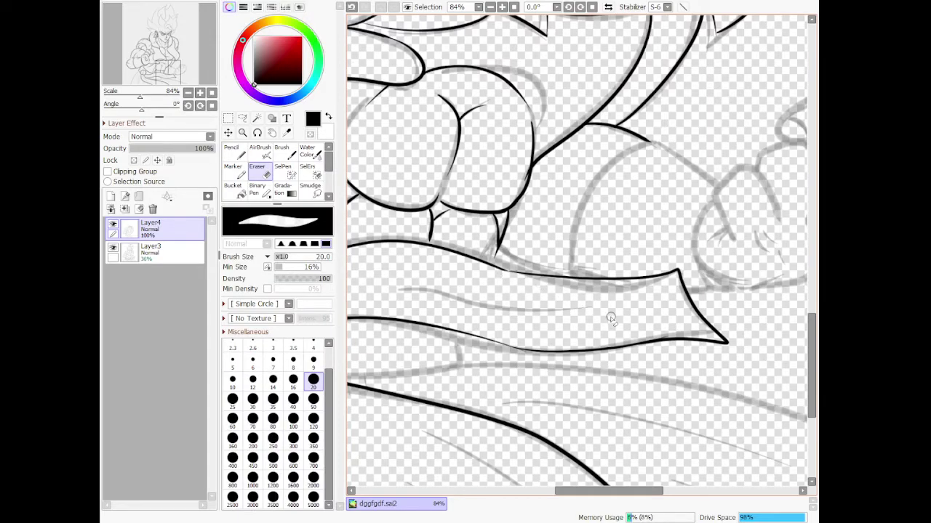
- Ink the short fold beside the belt knot and the belt's lower edge with its short vertical line beneath the sash strip
scroll(610, 317, down, 8)
scroll(466, 352, up, 7)
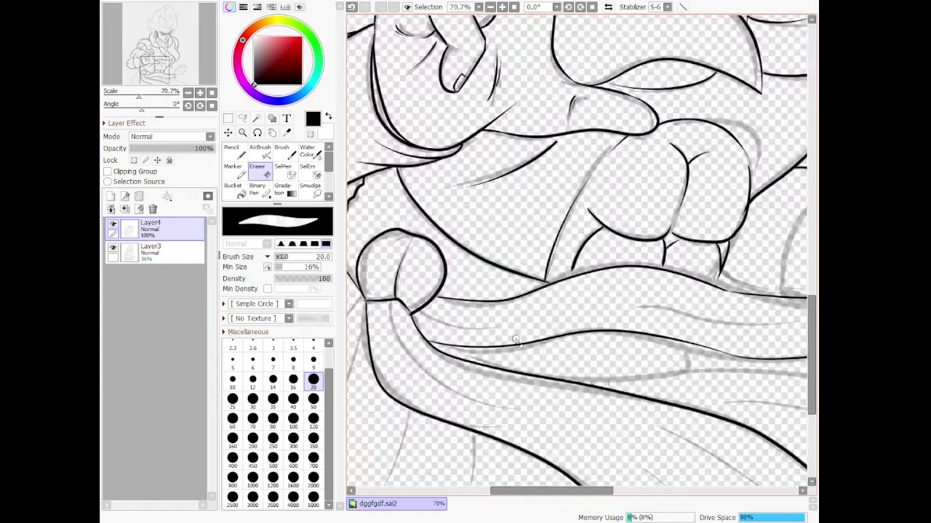
key(n)
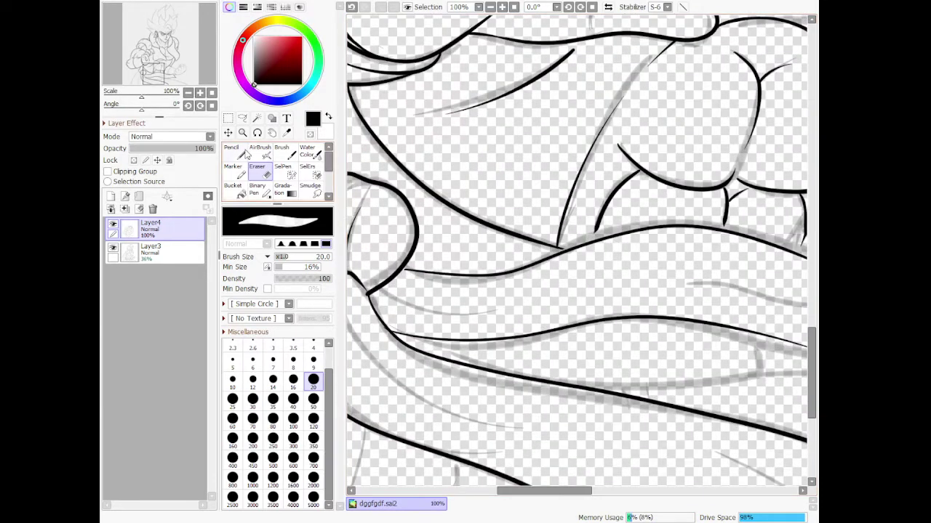
drag(418, 339, 510, 384)
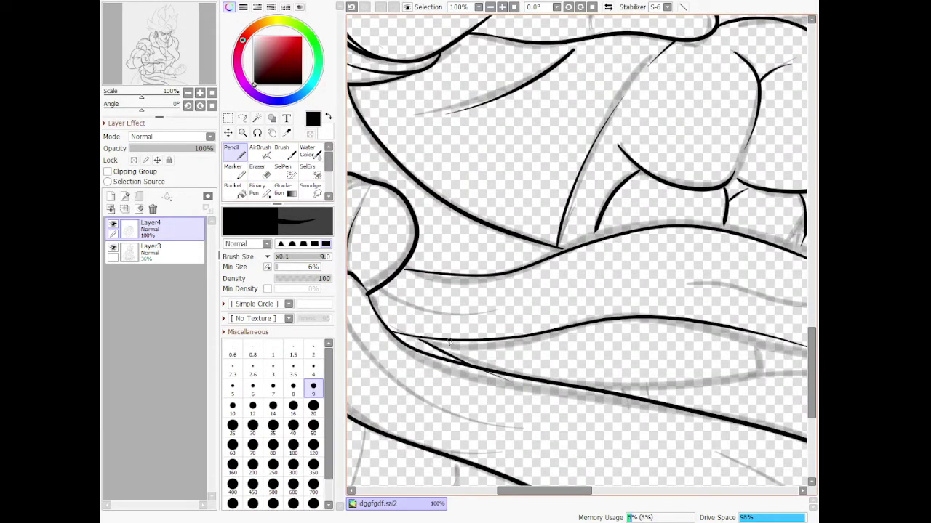
key(ctrl+z)
drag(409, 335, 501, 380)
mouse_move(580, 390)
mouse_down()
mouse_move(687, 383)
mouse_move(775, 353)
mouse_move(764, 371)
mouse_up()
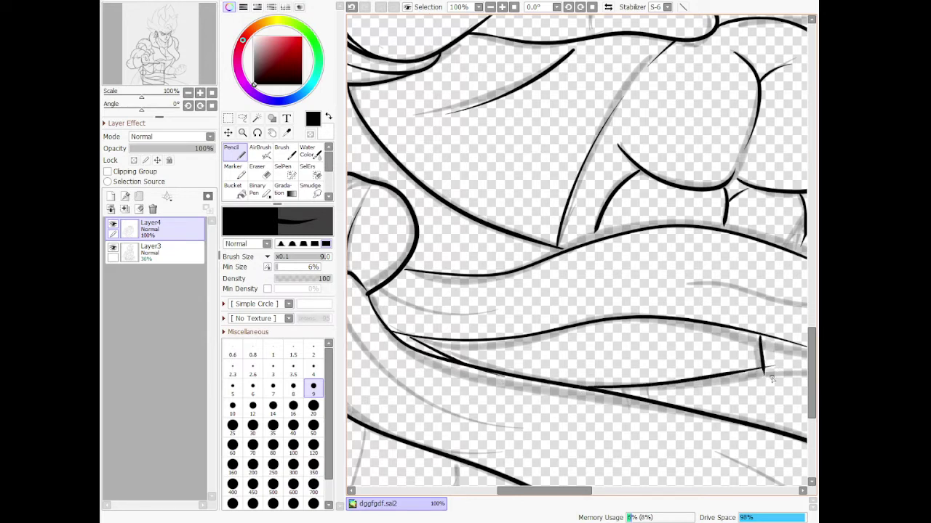
- Ink the trousers' long outer edges on both sides of the waist, curving down to the canvas's lower edge
scroll(764, 386, down, 7)
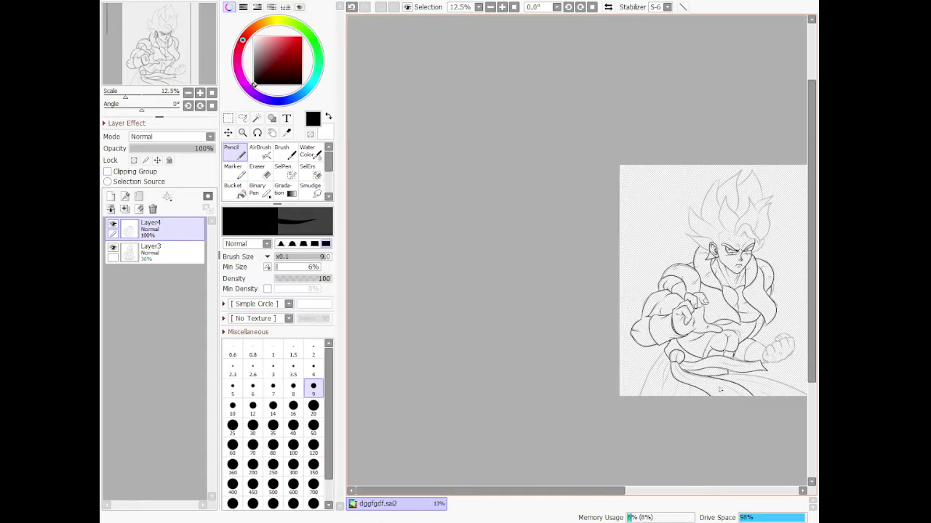
scroll(749, 404, up, 3)
scroll(758, 408, up, 6)
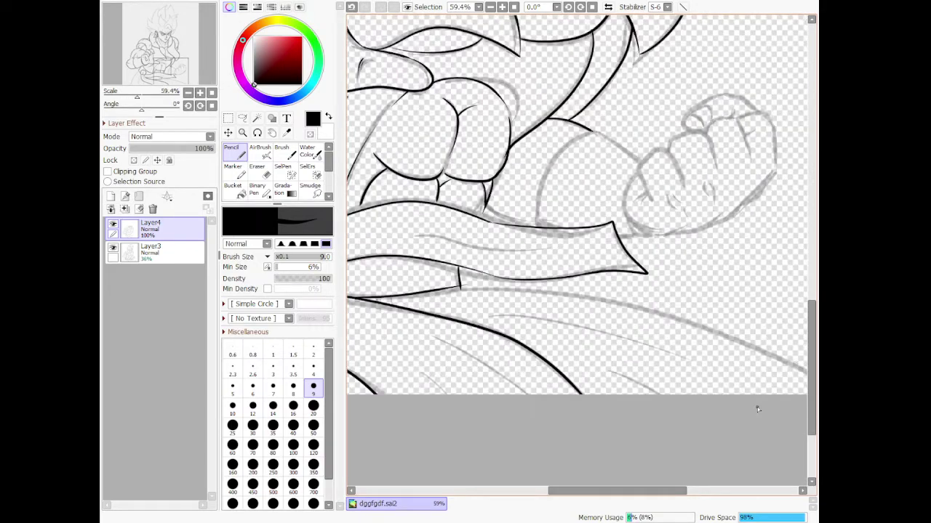
mouse_move(445, 290)
mouse_down()
mouse_move(655, 330)
mouse_move(787, 394)
mouse_up()
scroll(714, 300, down, 5)
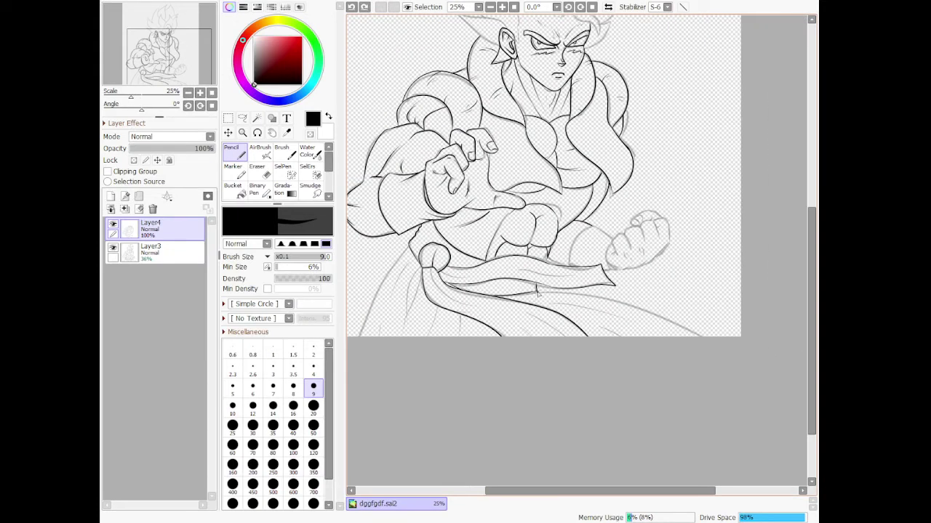
drag(548, 292, 696, 336)
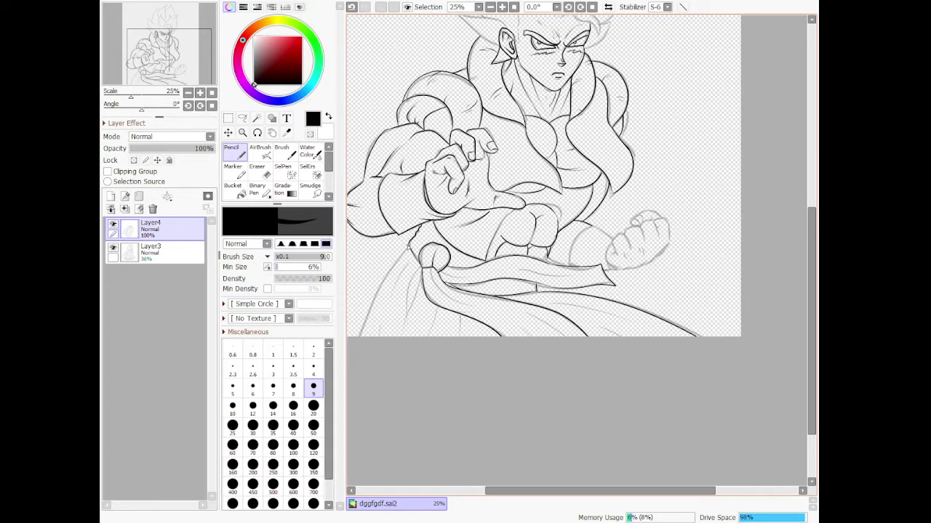
key(ctrl+z)
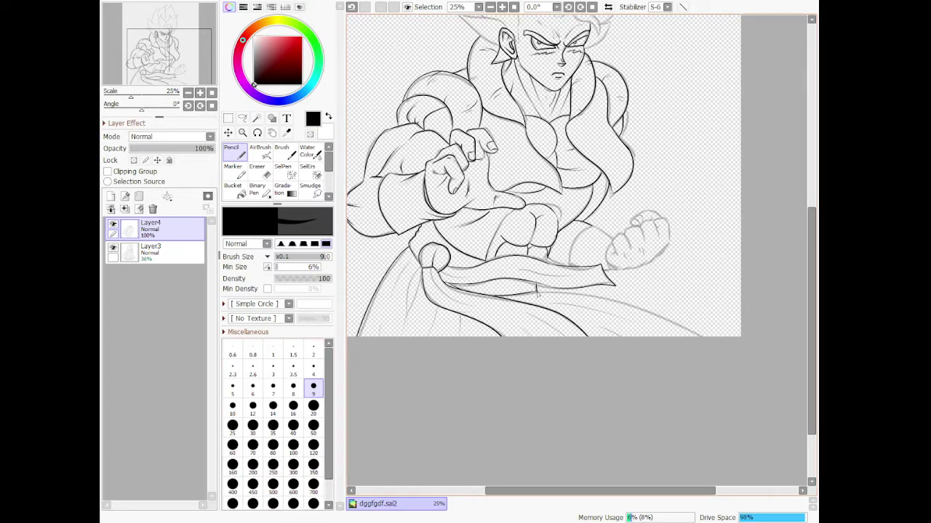
drag(536, 293, 697, 336)
key(ctrl+z)
drag(748, 343, 776, 407)
- Ink two short creases hanging below the belt knot and two curved creases running sideways from it
scroll(426, 265, up, 6)
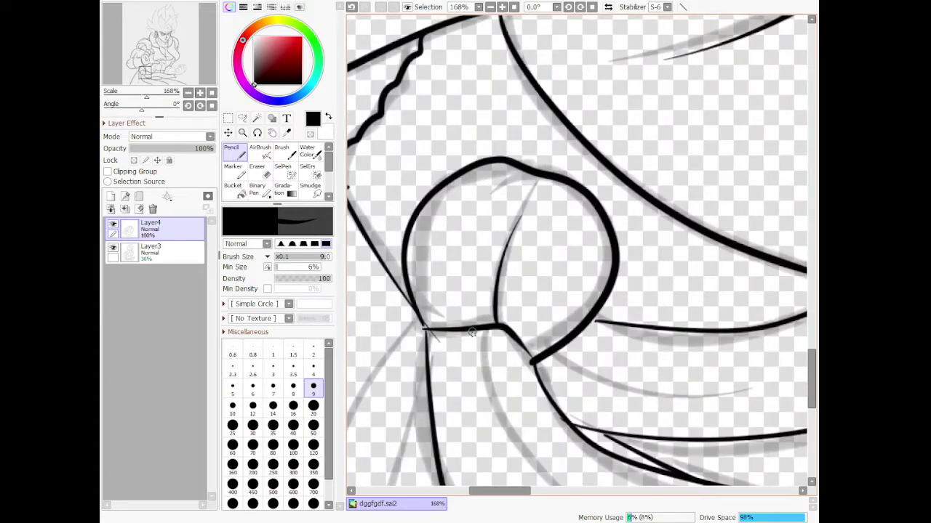
drag(472, 332, 478, 450)
drag(504, 332, 498, 426)
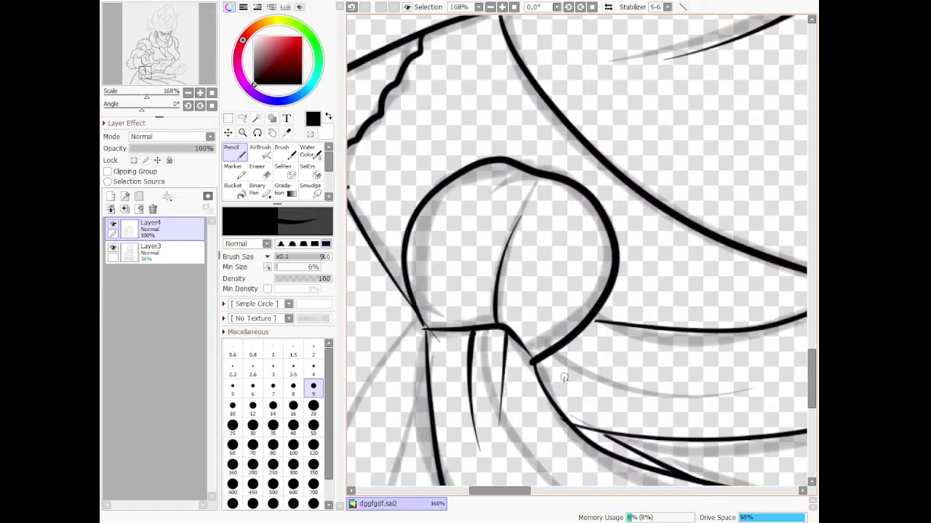
drag(545, 362, 702, 397)
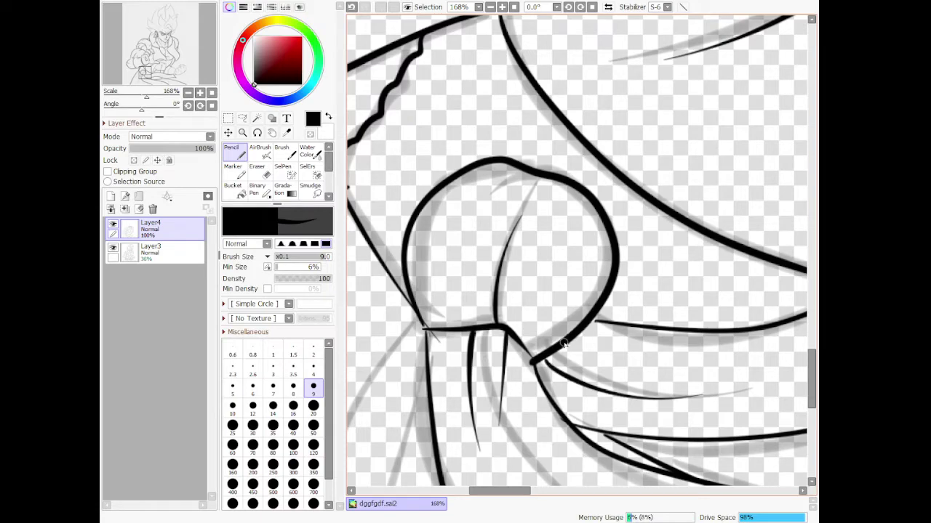
drag(561, 344, 691, 365)
- Ink thin fold lines inside the hanging sash tail and along the middle of the sideways sash strip
scroll(592, 347, down, 14)
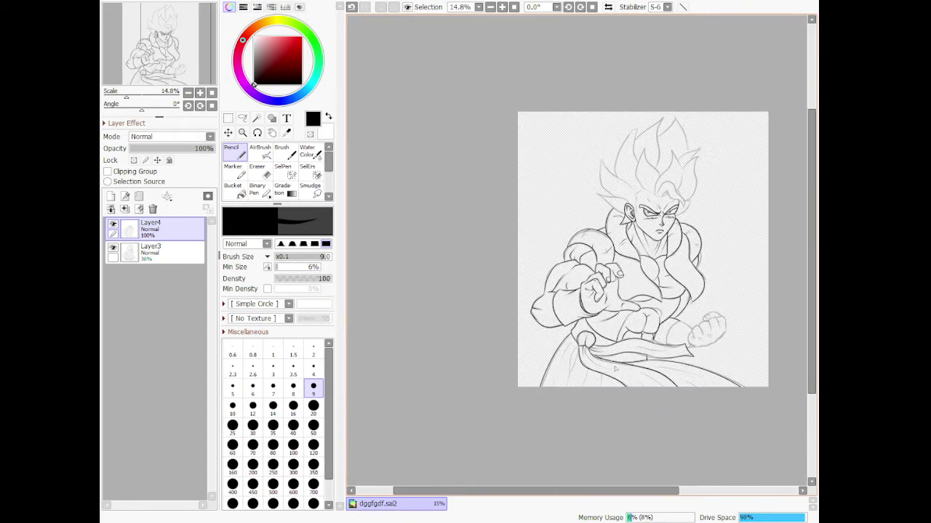
scroll(662, 393, up, 6)
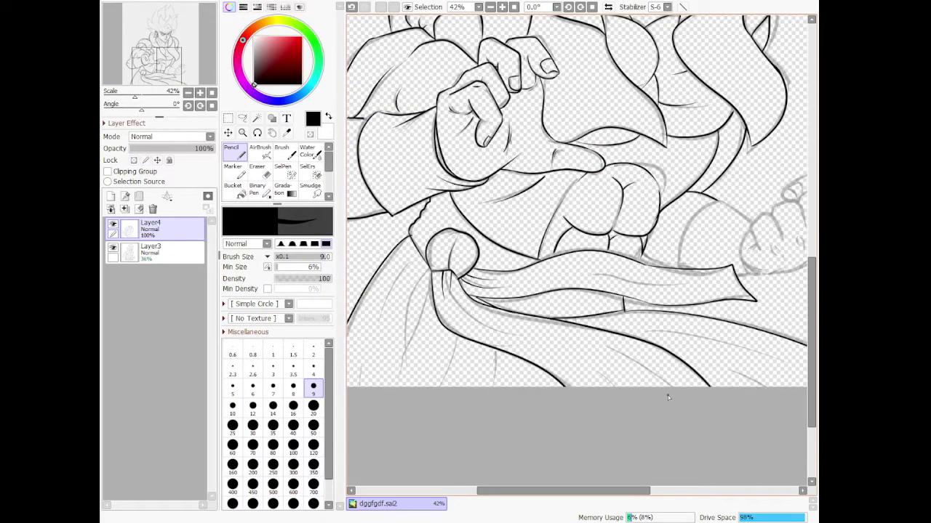
mouse_move(631, 357)
mouse_down()
mouse_move(576, 349)
mouse_move(571, 372)
mouse_move(609, 387)
mouse_up()
drag(654, 284, 610, 285)
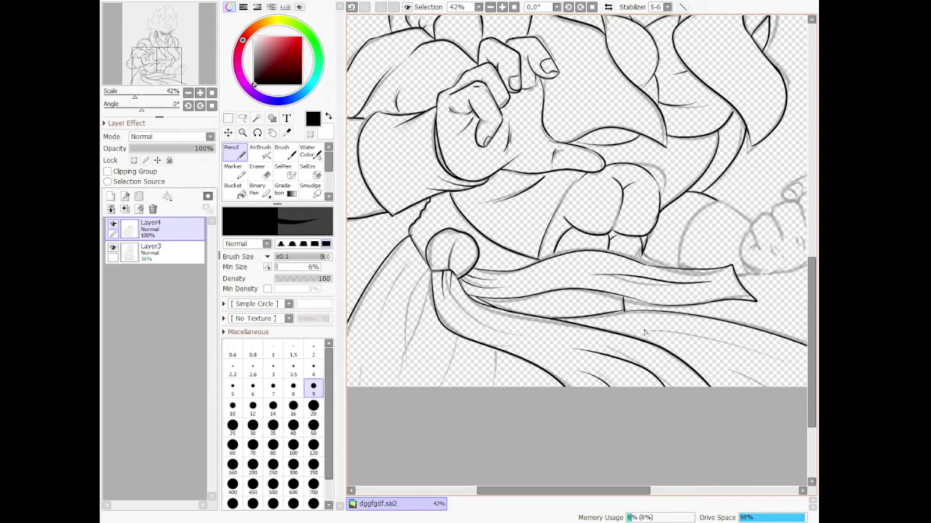
- Ink the far forearm's upper edge, the curved cuff line across it, and the short wrist line meeting the sash end
scroll(626, 226, down, 3)
scroll(761, 211, up, 2)
scroll(708, 184, down, 8)
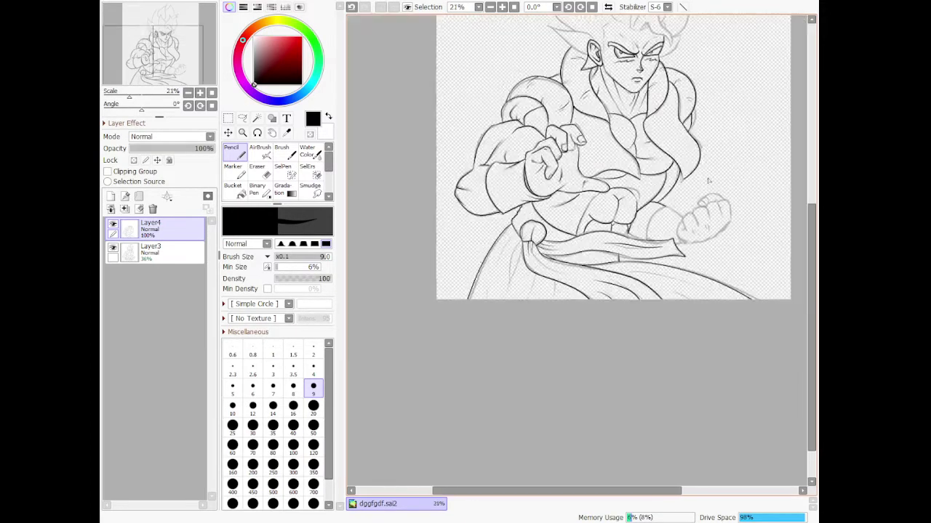
scroll(717, 178, up, 10)
scroll(629, 223, up, 3)
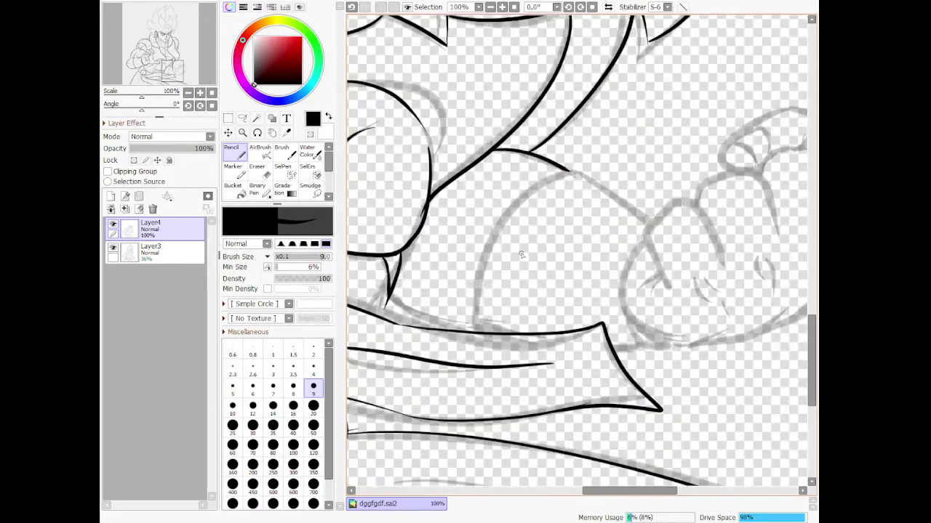
mouse_move(389, 294)
mouse_down()
mouse_move(461, 339)
mouse_move(514, 195)
mouse_move(568, 161)
mouse_move(589, 163)
mouse_move(574, 172)
mouse_move(652, 227)
mouse_up()
mouse_move(632, 325)
mouse_down()
mouse_move(657, 354)
mouse_move(689, 349)
mouse_move(615, 349)
mouse_up()
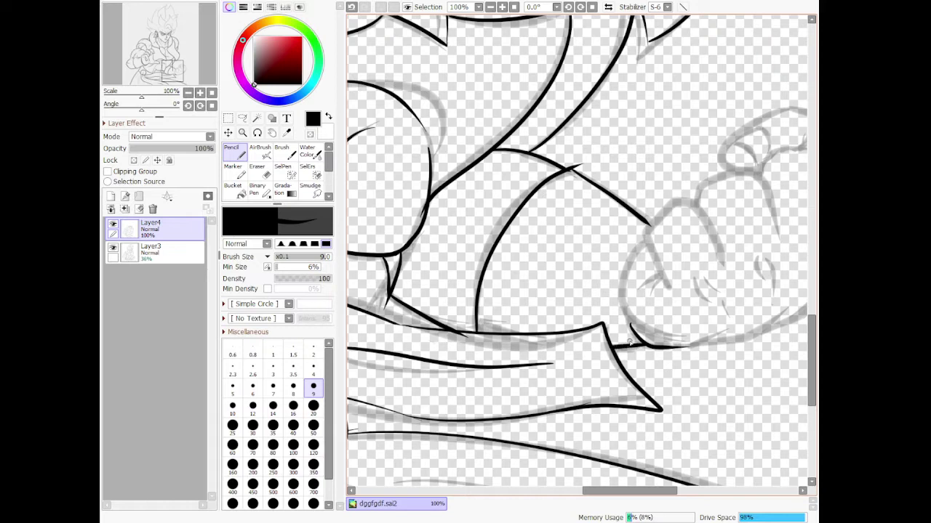
key(ctrl+z)
drag(610, 351, 670, 347)
- Ink the rounded outlines of the two neighbouring curled fingers on the far fist
drag(654, 257, 668, 288)
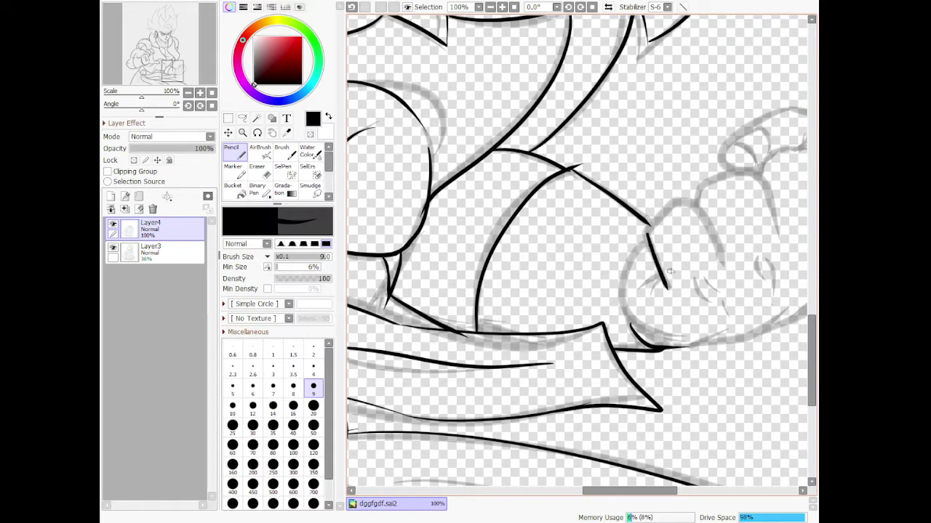
mouse_move(647, 225)
mouse_down()
mouse_move(662, 206)
mouse_move(693, 201)
mouse_move(736, 248)
mouse_up()
key(ctrl+z)
mouse_move(647, 236)
mouse_down()
mouse_move(684, 202)
mouse_move(739, 260)
mouse_move(723, 261)
mouse_move(698, 214)
mouse_up()
key(ctrl+z)
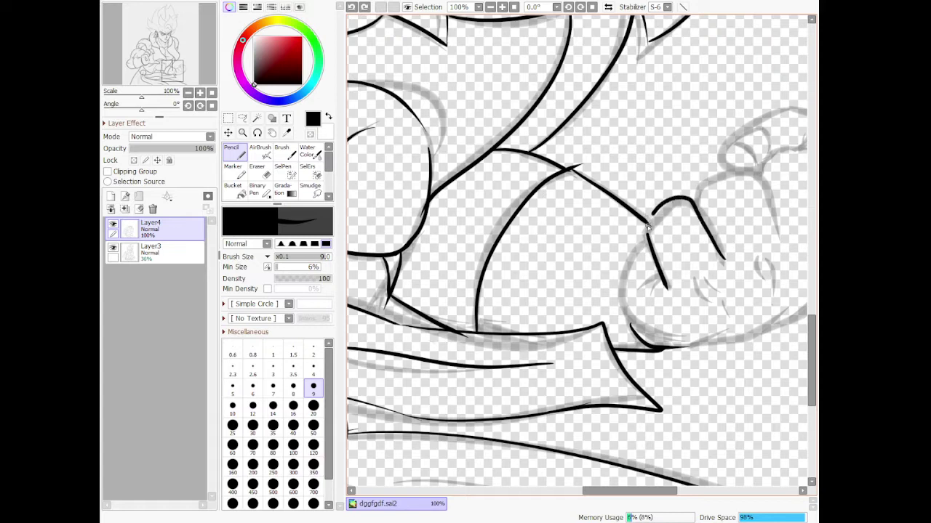
key(ctrl+z)
drag(679, 199, 733, 249)
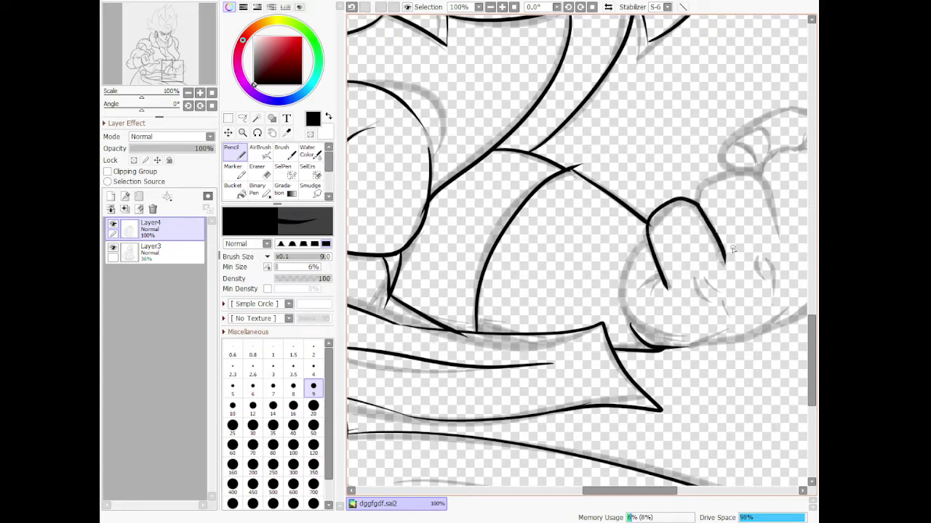
mouse_move(696, 207)
mouse_down()
mouse_move(715, 177)
mouse_move(755, 172)
mouse_move(779, 240)
mouse_up()
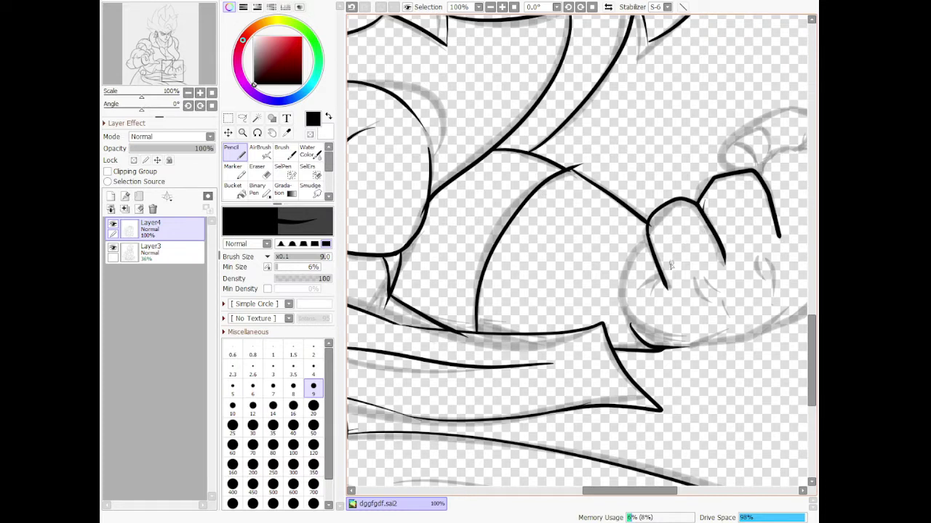
- Ink the little finger's rounded outline with its small creases, and the fist's lower edge with its finger divisions
mouse_move(660, 281)
mouse_down()
mouse_move(638, 293)
mouse_move(662, 281)
mouse_up()
mouse_move(647, 239)
mouse_down()
mouse_move(623, 255)
mouse_move(615, 302)
mouse_move(629, 333)
mouse_move(652, 342)
mouse_up()
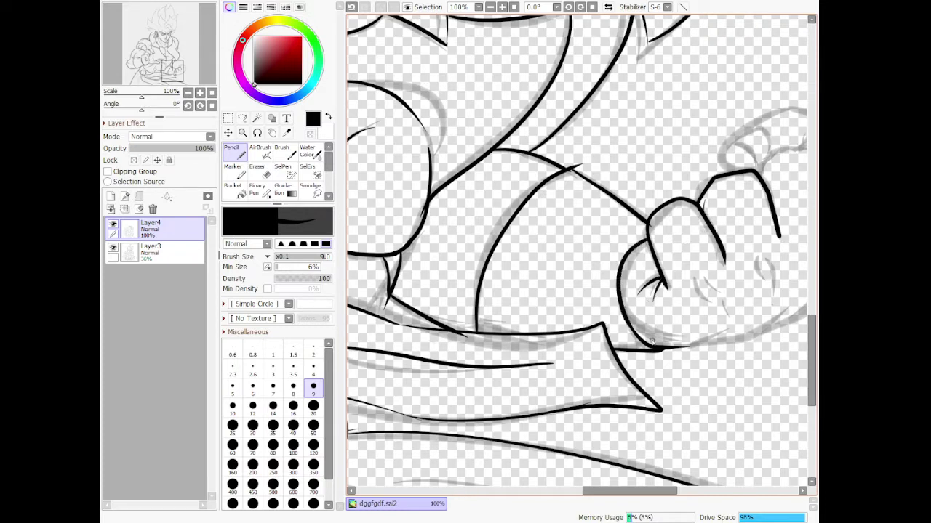
scroll(623, 291, down, 3)
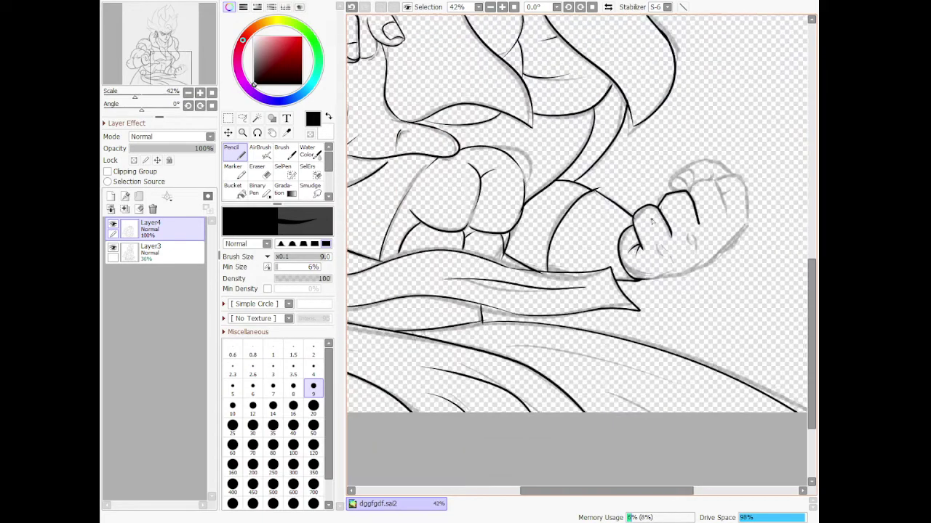
scroll(648, 243, up, 4)
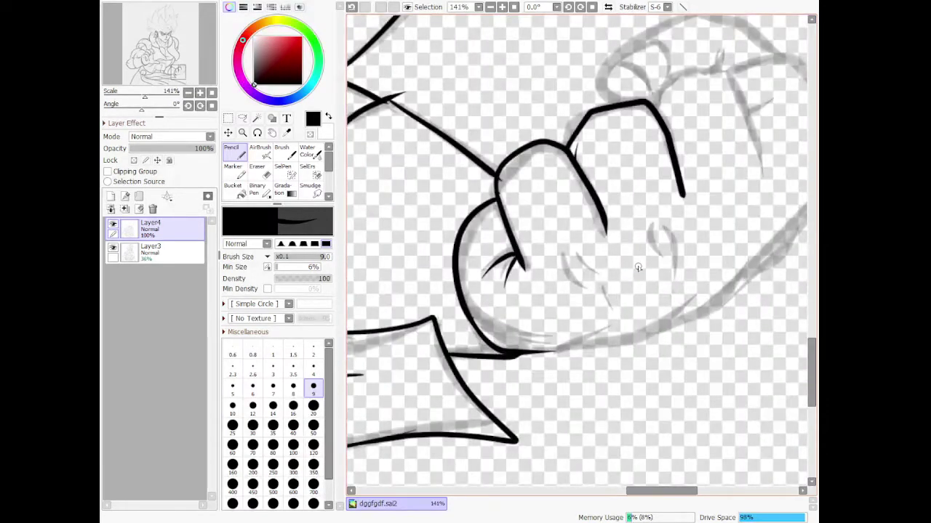
mouse_move(539, 352)
mouse_down()
mouse_move(594, 332)
mouse_move(607, 317)
mouse_up()
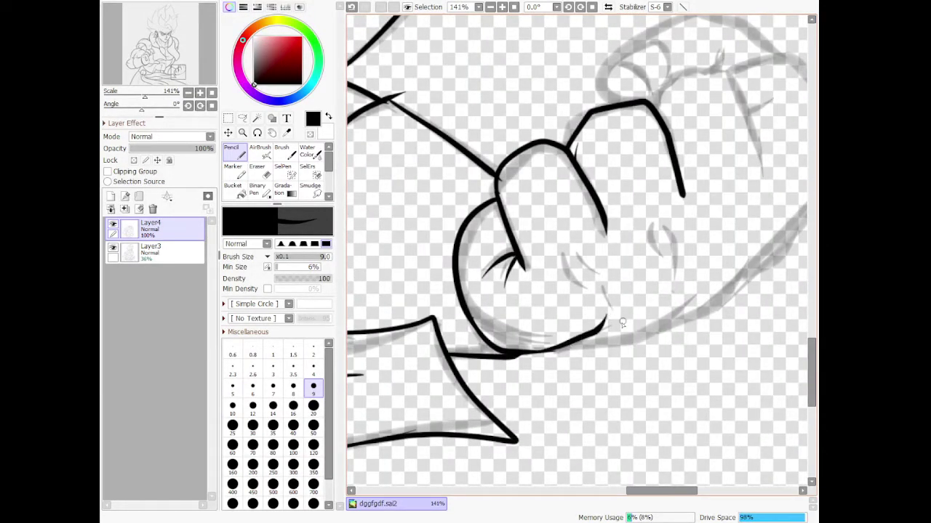
mouse_move(565, 348)
mouse_down()
mouse_move(649, 337)
mouse_move(673, 326)
mouse_move(700, 289)
mouse_up()
mouse_move(663, 328)
mouse_down()
mouse_move(703, 311)
mouse_move(791, 245)
mouse_up()
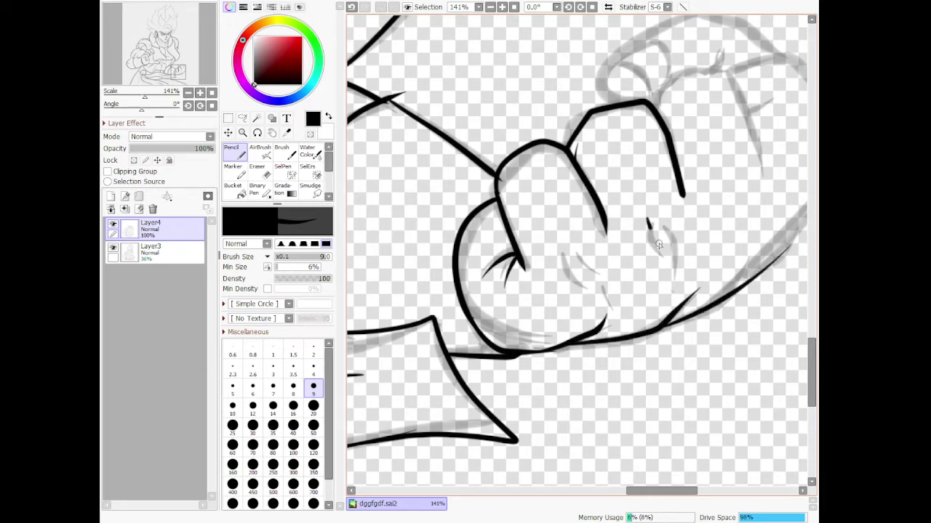
- Ink three pairs of small curved crease marks across the fingers of the far fist
mouse_move(647, 217)
mouse_down()
mouse_move(666, 260)
mouse_move(672, 240)
mouse_move(673, 252)
mouse_up()
mouse_move(567, 255)
mouse_down()
mouse_move(595, 276)
mouse_move(592, 262)
mouse_move(605, 282)
mouse_up()
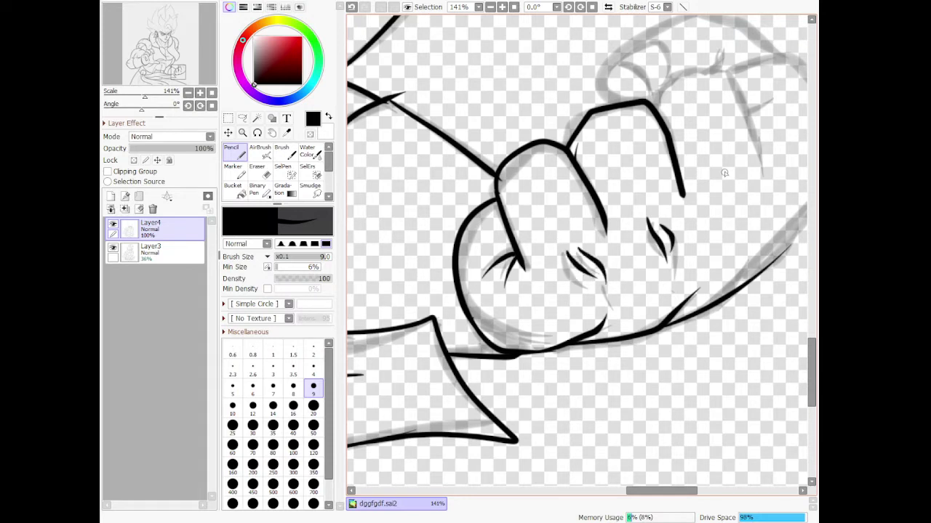
drag(729, 197, 740, 212)
drag(737, 178, 742, 230)
scroll(758, 155, down, 8)
scroll(767, 99, up, 10)
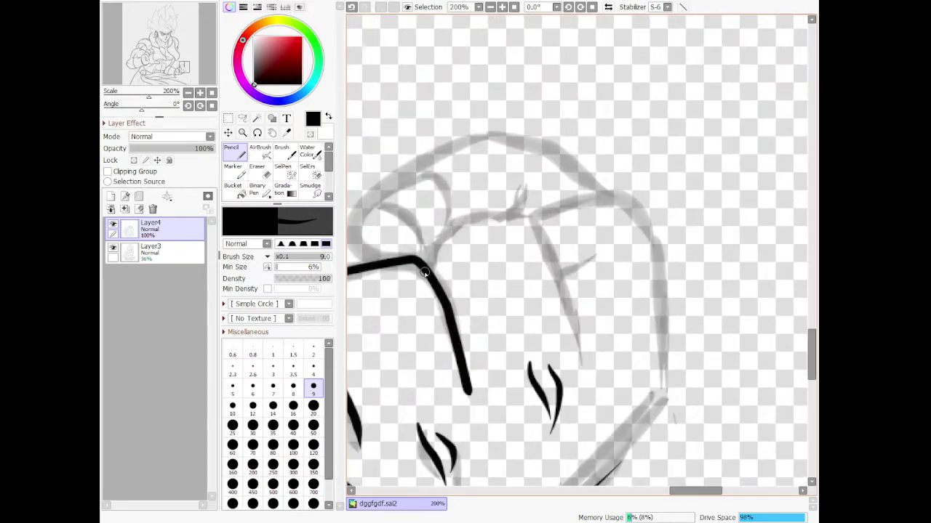
- Ink the rounded outlines of the last two curled fingers on the far fist, with their short creases and the fist's outer lower edge
mouse_move(433, 274)
mouse_down()
mouse_move(448, 240)
mouse_move(491, 213)
mouse_move(552, 234)
mouse_move(596, 362)
mouse_move(593, 378)
mouse_up()
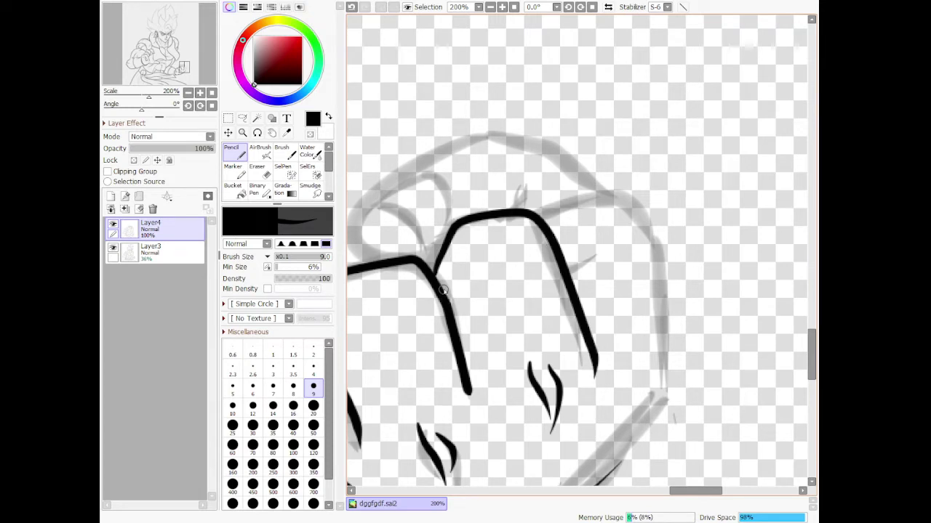
drag(444, 296, 452, 259)
mouse_move(539, 215)
mouse_down()
mouse_move(607, 193)
mouse_move(657, 219)
mouse_move(673, 374)
mouse_up()
drag(658, 436, 621, 473)
drag(568, 270, 598, 246)
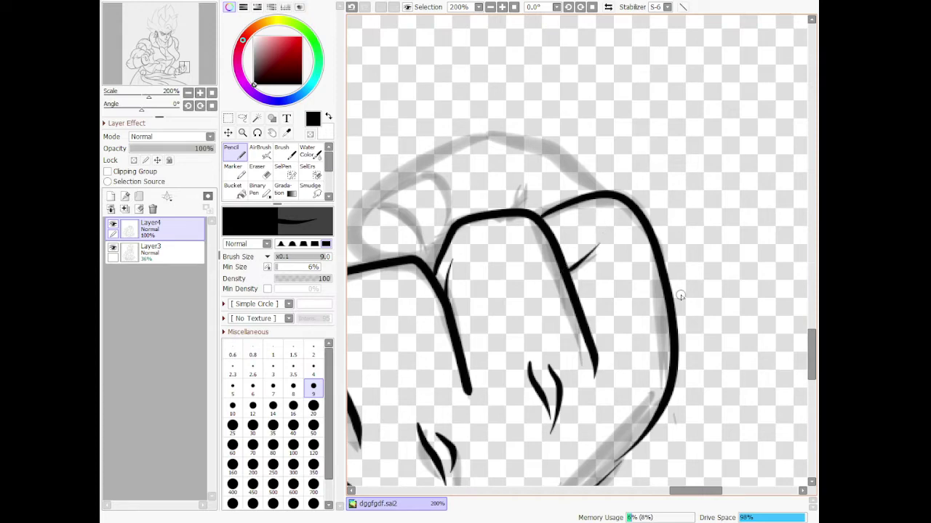
- Ink the thumb outline and its inner curves behind the far fist's fingers, plus the arched hand edge and a short crease
scroll(623, 197, down, 8)
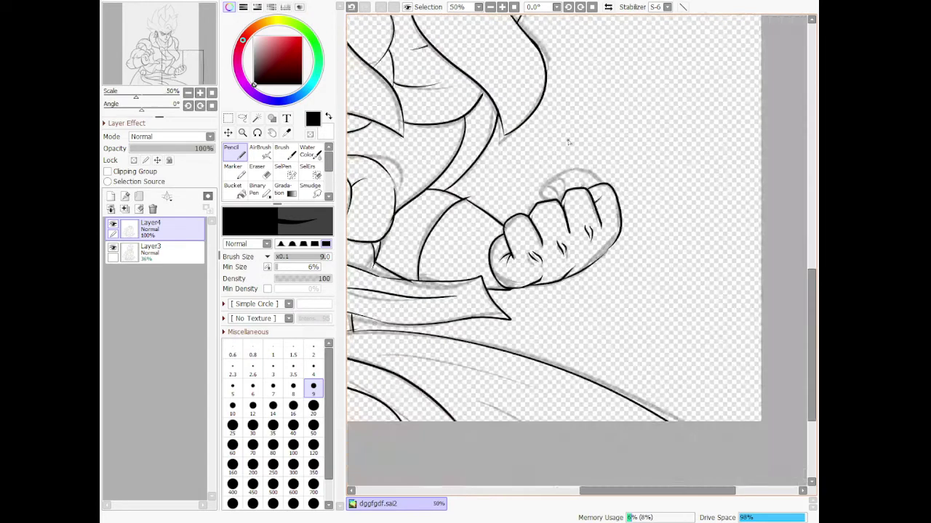
scroll(567, 145, up, 5)
scroll(592, 195, up, 2)
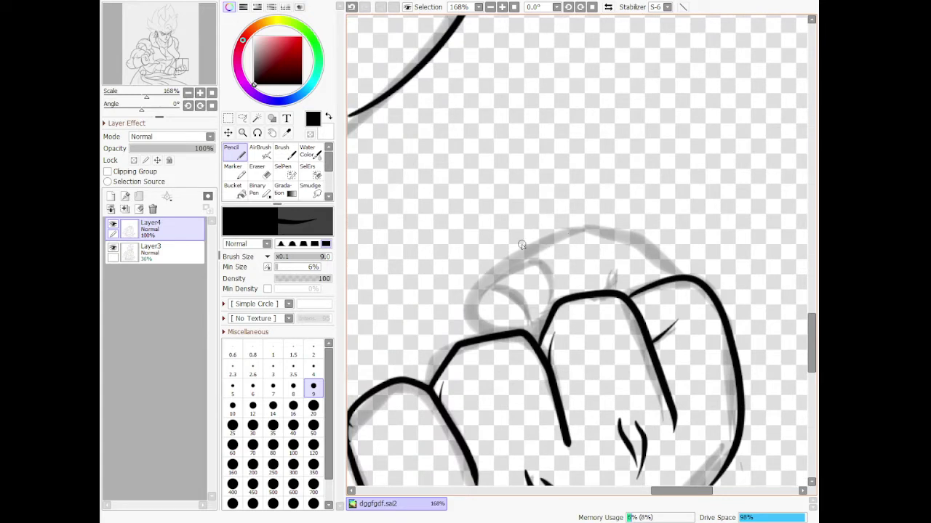
mouse_move(543, 240)
mouse_down()
mouse_move(491, 310)
mouse_move(510, 331)
mouse_up()
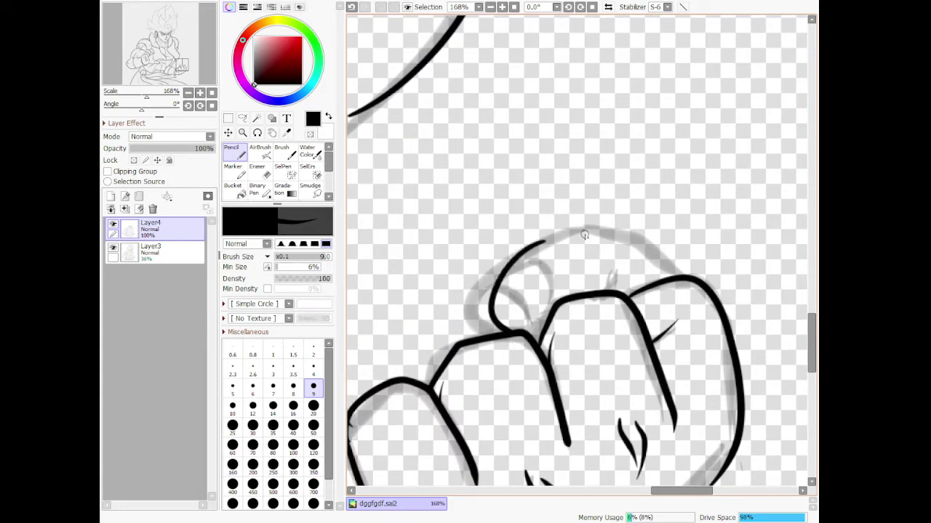
key(ctrl+z)
mouse_move(581, 230)
mouse_down()
mouse_move(489, 273)
mouse_move(480, 320)
mouse_move(522, 336)
mouse_up()
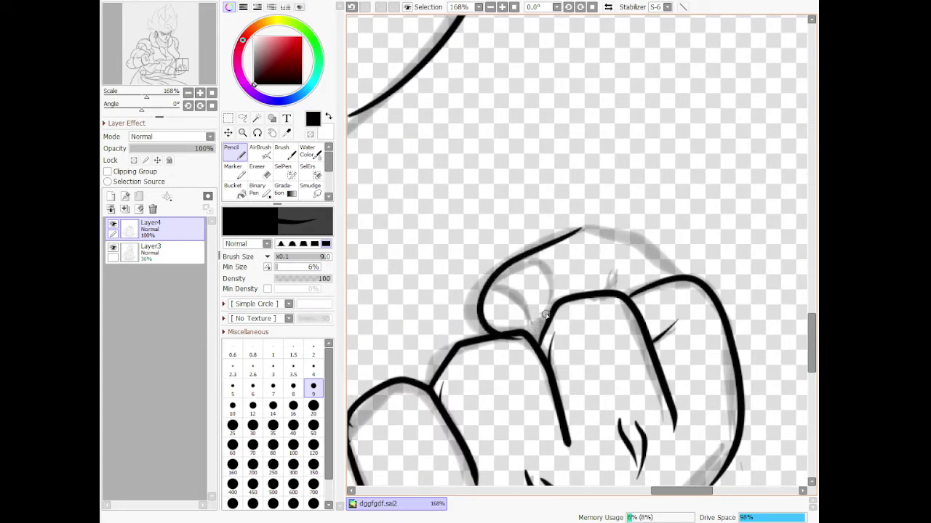
drag(607, 292, 615, 264)
mouse_move(586, 230)
mouse_down()
mouse_move(657, 248)
mouse_move(675, 276)
mouse_up()
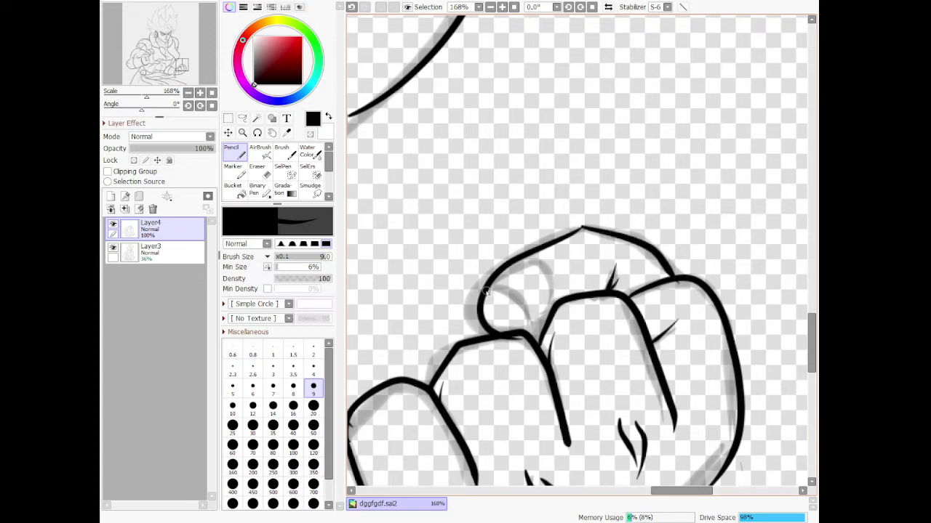
mouse_move(485, 289)
mouse_down()
mouse_move(540, 322)
mouse_move(562, 285)
mouse_move(555, 260)
mouse_move(523, 262)
mouse_move(486, 288)
mouse_move(543, 310)
mouse_up()
key(ctrl+z)
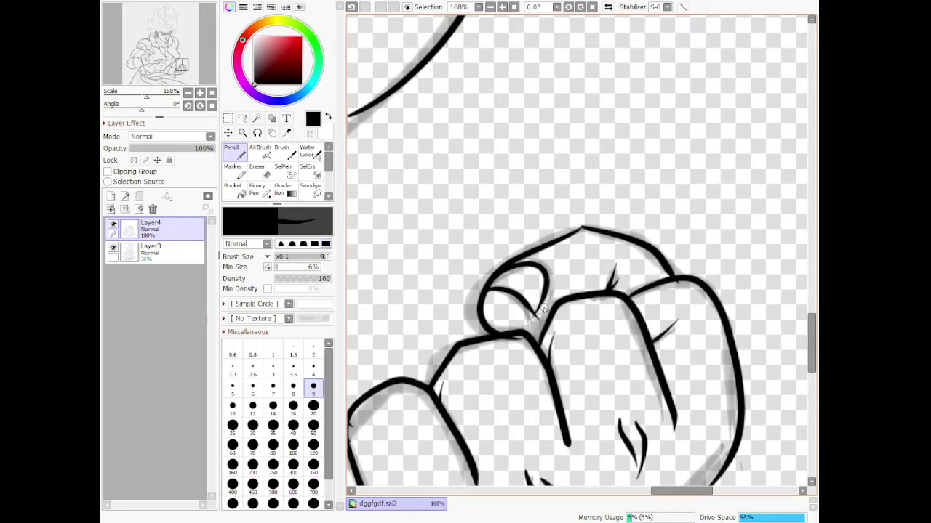
- Compare the whole line art with and without the faded Layer3 drawing by toggling that layer's visibility
scroll(563, 283, down, 14)
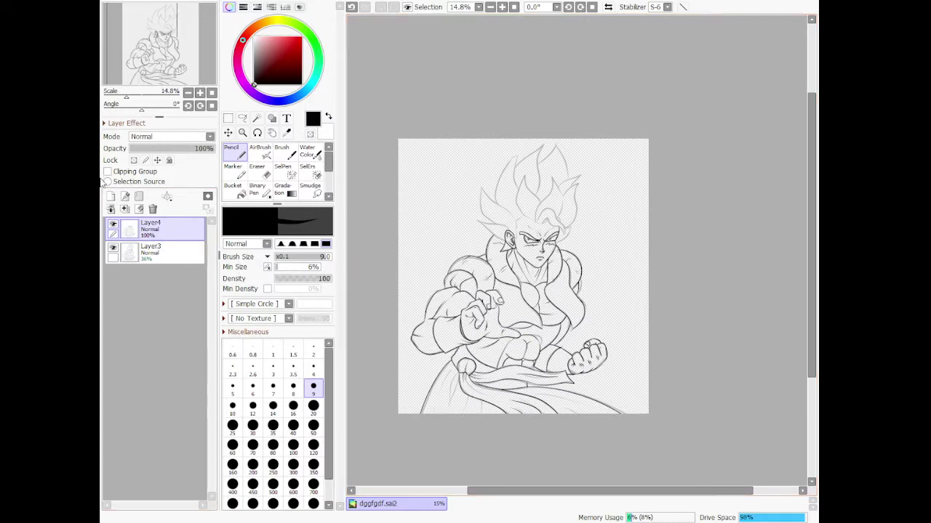
click(112, 249)
click(113, 249)
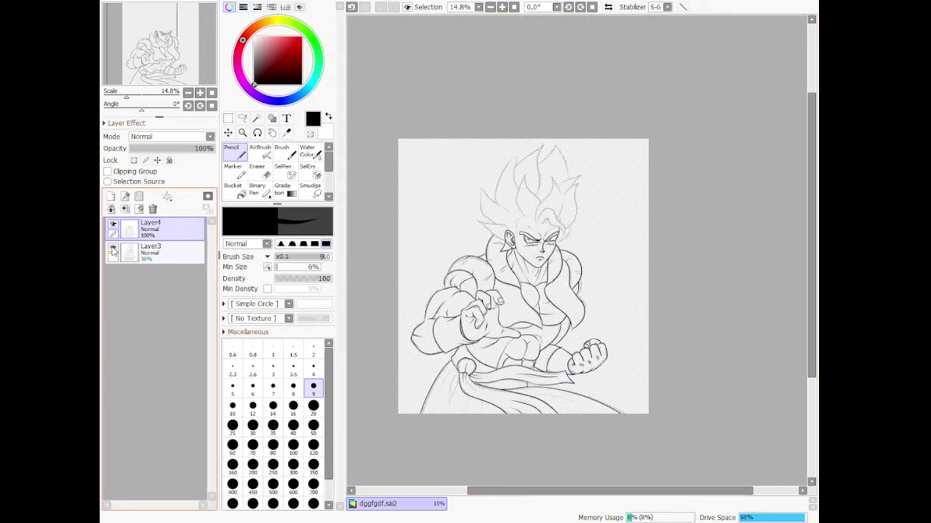
click(113, 248)
click(113, 249)
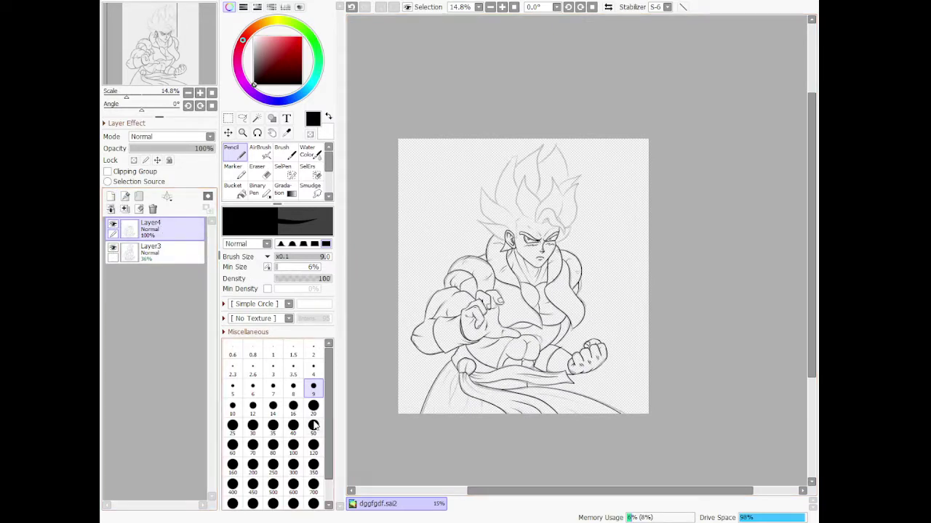
- Ink the tapering fold lines on the trousers beside the sash knot and the short folds below the hanging sash
scroll(414, 414, up, 7)
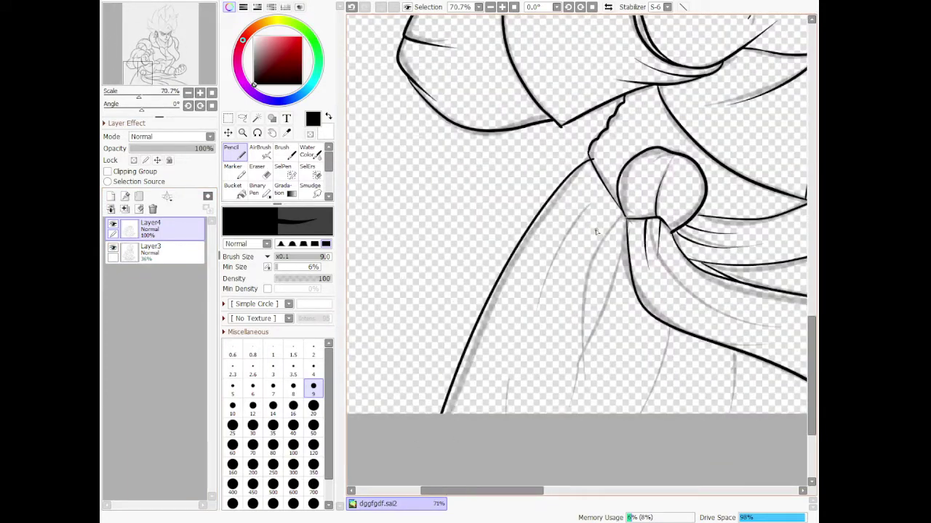
mouse_move(622, 217)
mouse_down()
mouse_move(592, 262)
mouse_move(569, 369)
mouse_up()
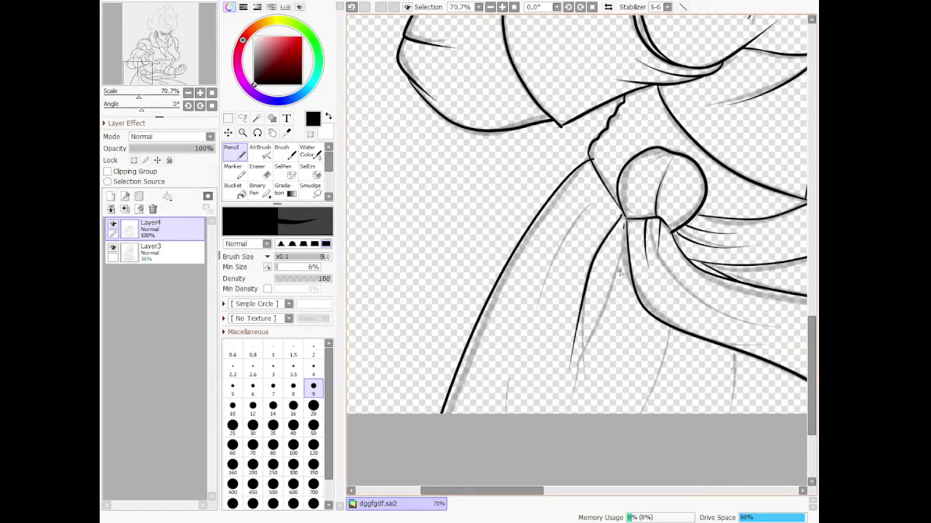
drag(623, 224, 559, 381)
drag(585, 209, 531, 313)
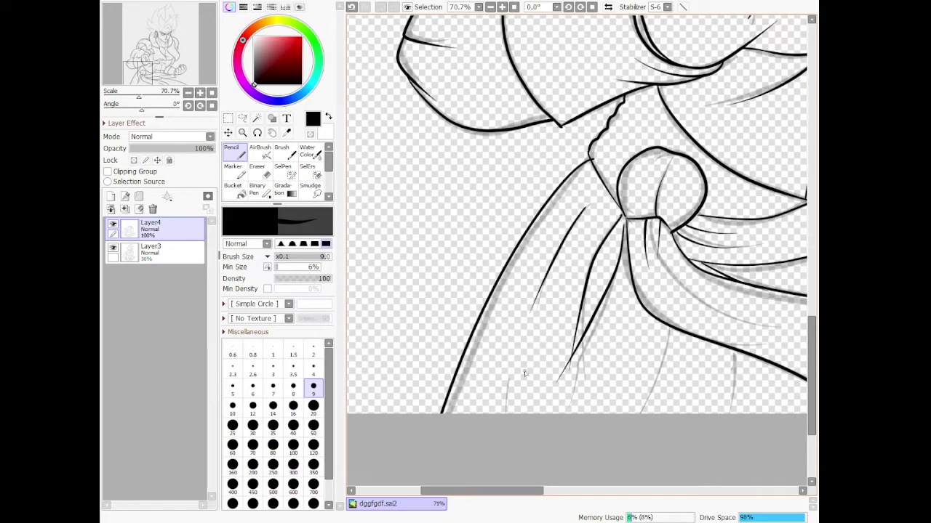
drag(507, 372, 501, 413)
drag(670, 331, 640, 413)
drag(738, 351, 725, 431)
- Ink the long curved fold lines on the trouser leg beneath the pointed sash end
scroll(724, 425, down, 8)
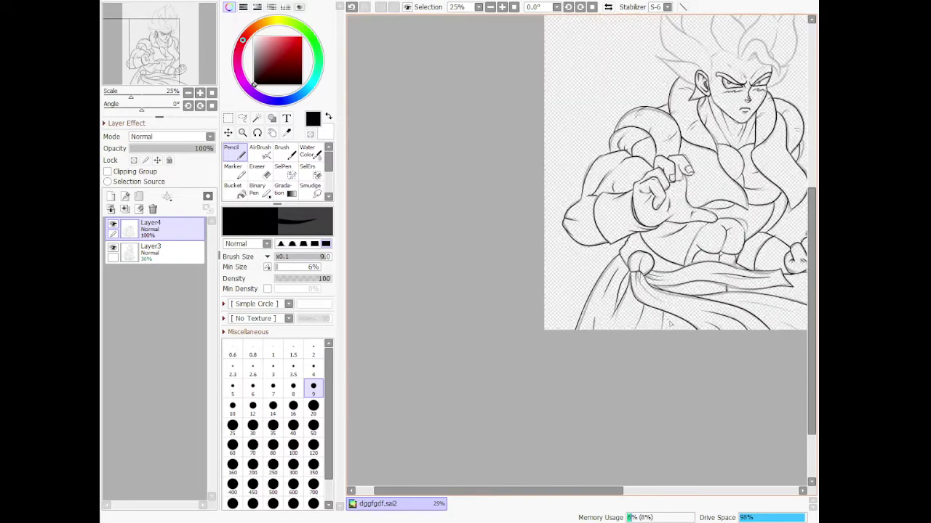
scroll(784, 330, up, 8)
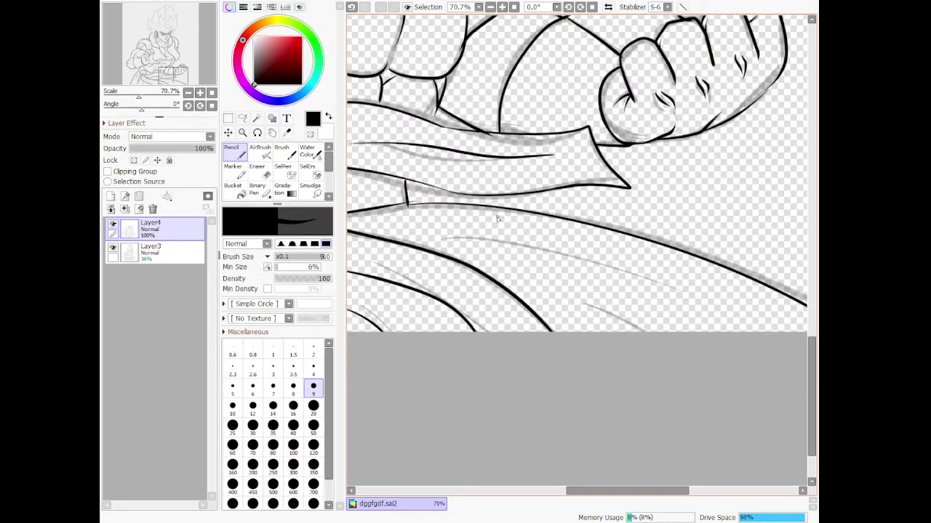
mouse_move(431, 242)
mouse_down()
mouse_move(604, 260)
mouse_move(679, 308)
mouse_up()
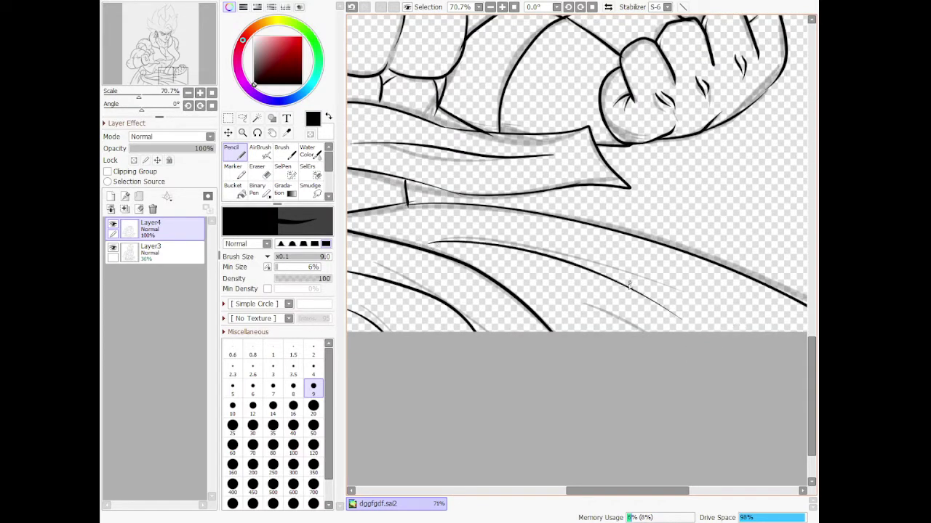
drag(594, 275, 668, 311)
drag(796, 345, 658, 280)
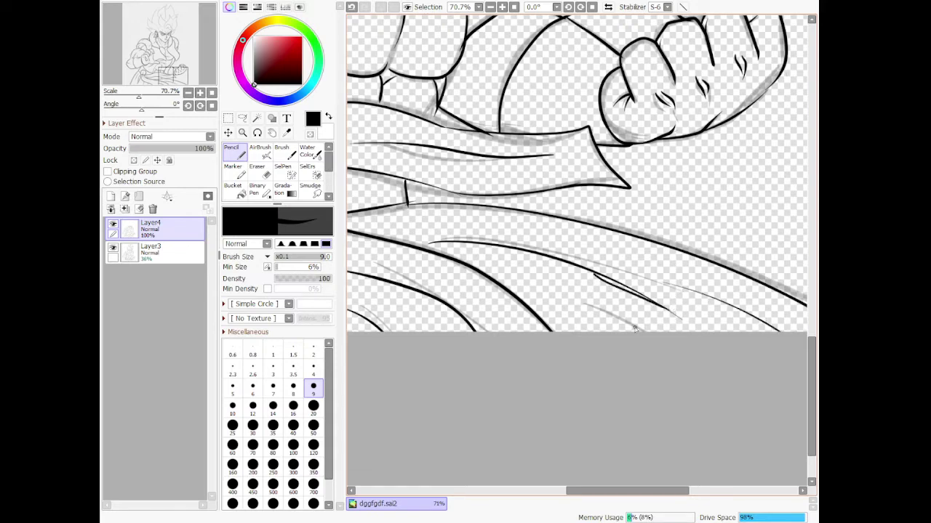
- Ink the pointed hair spike that sweeps outward behind the ear
scroll(635, 329, down, 5)
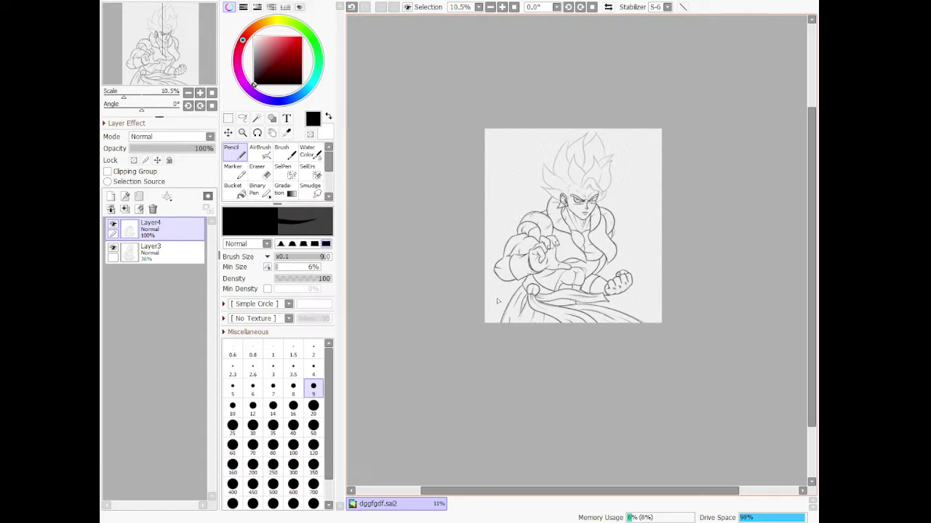
scroll(497, 301, up, 1)
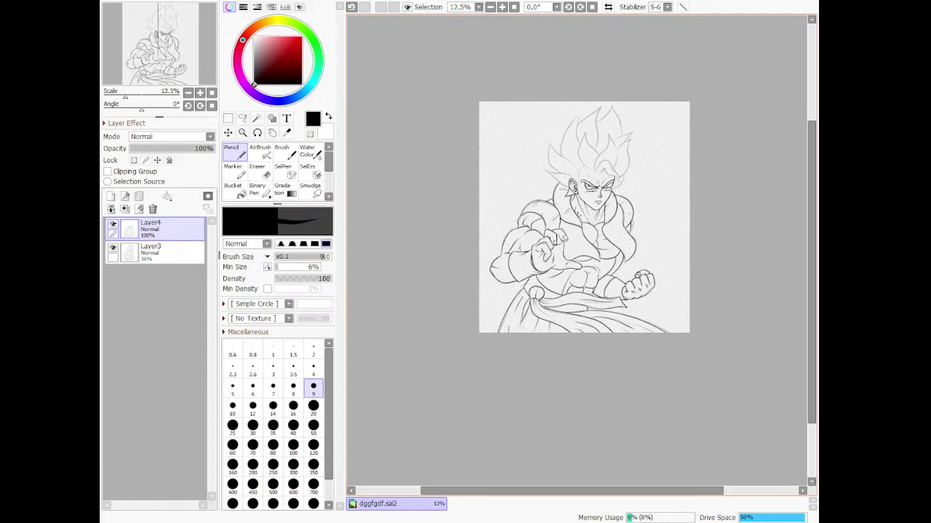
scroll(628, 133, up, 6)
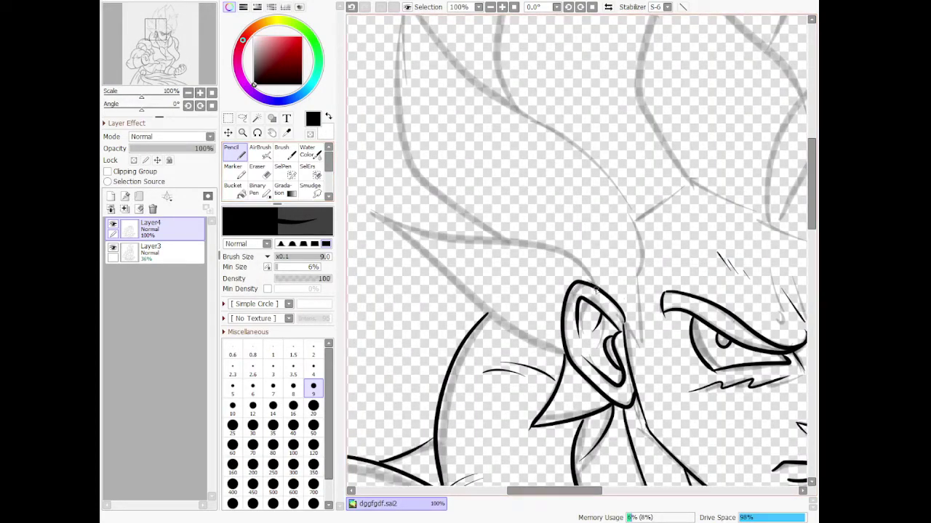
mouse_move(594, 290)
mouse_down()
mouse_move(553, 240)
mouse_move(465, 246)
mouse_move(368, 207)
mouse_up()
key(ctrl+z)
mouse_move(562, 355)
mouse_down()
mouse_move(466, 301)
mouse_move(398, 234)
mouse_move(386, 206)
mouse_move(422, 233)
mouse_move(556, 246)
mouse_move(595, 289)
mouse_up()
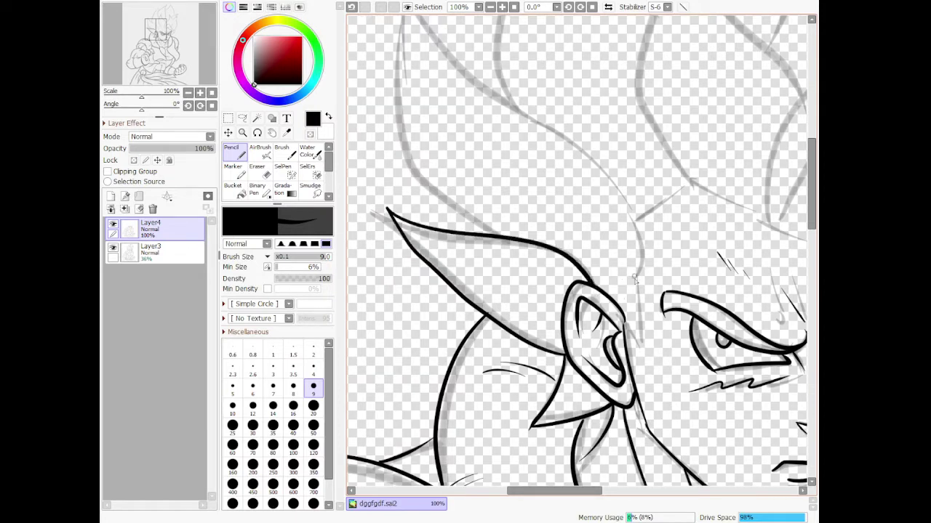
mouse_move(627, 327)
mouse_down()
mouse_move(654, 350)
mouse_move(657, 256)
mouse_move(620, 207)
mouse_up()
key(ctrl+z)
mouse_move(627, 325)
mouse_down()
mouse_move(640, 353)
mouse_move(648, 254)
mouse_move(604, 207)
mouse_move(630, 378)
mouse_move(635, 368)
mouse_up()
key(ctrl+z)
key(ctrl+z)
- Ink the hairline running down to a point in front of the ear, and erase its overrunning tip
drag(623, 196, 646, 297)
drag(640, 234, 637, 365)
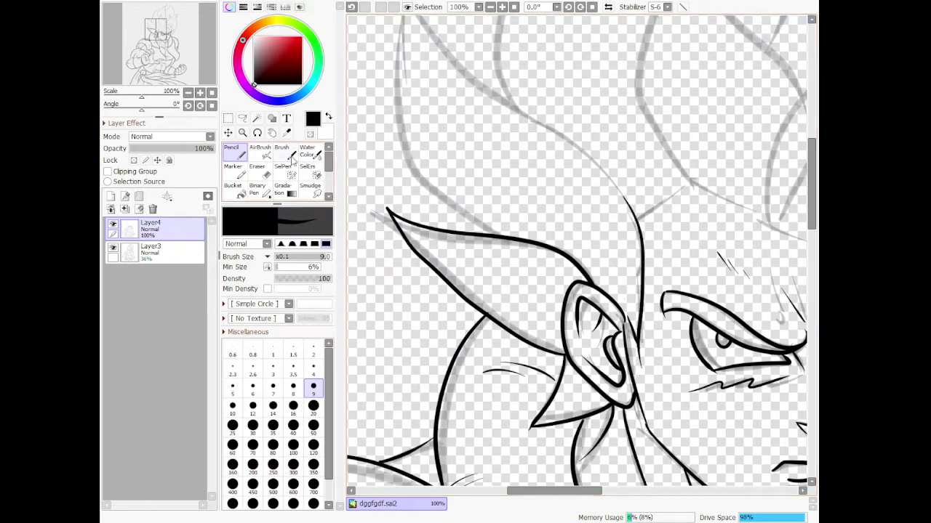
click(257, 169)
drag(640, 360, 642, 393)
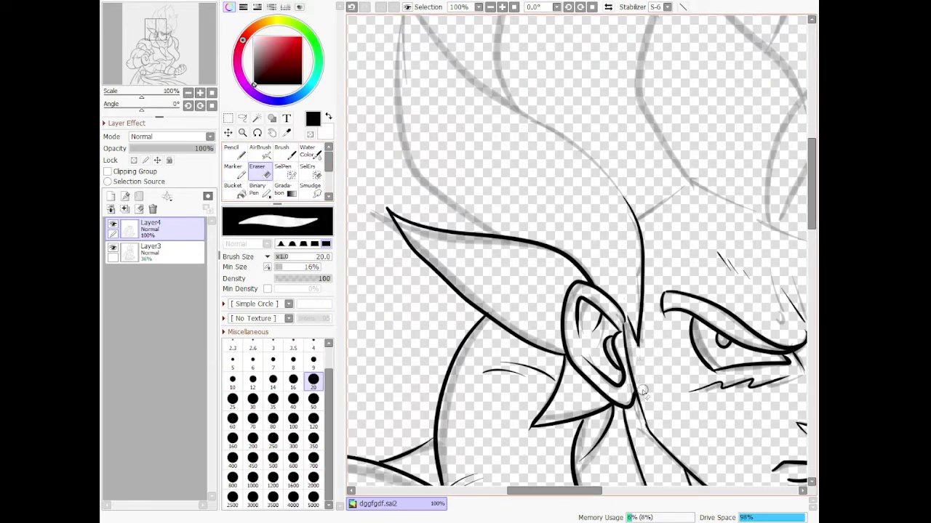
- Switch back to the Pencil and ink the tall curved hair spike above the one behind the ear, extending toward the temple
scroll(634, 363, down, 10)
scroll(611, 269, up, 9)
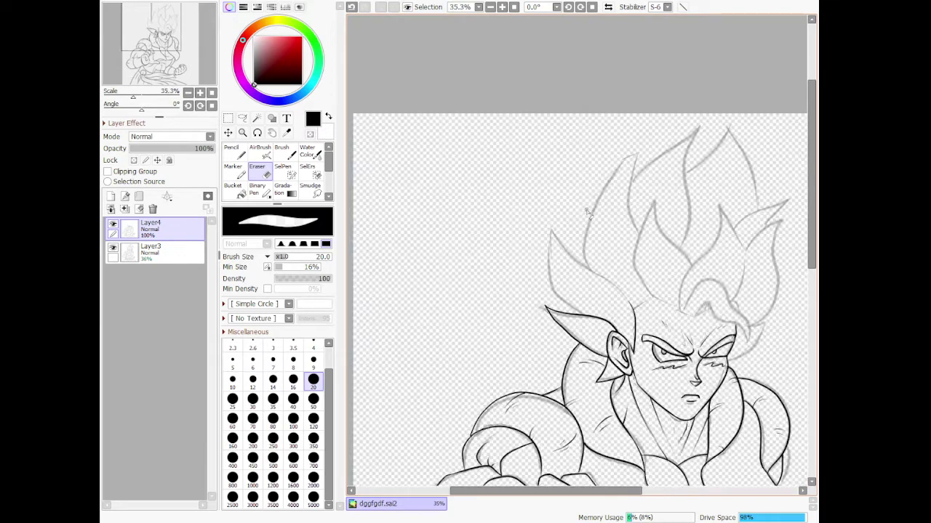
scroll(624, 341, up, 1)
key(n)
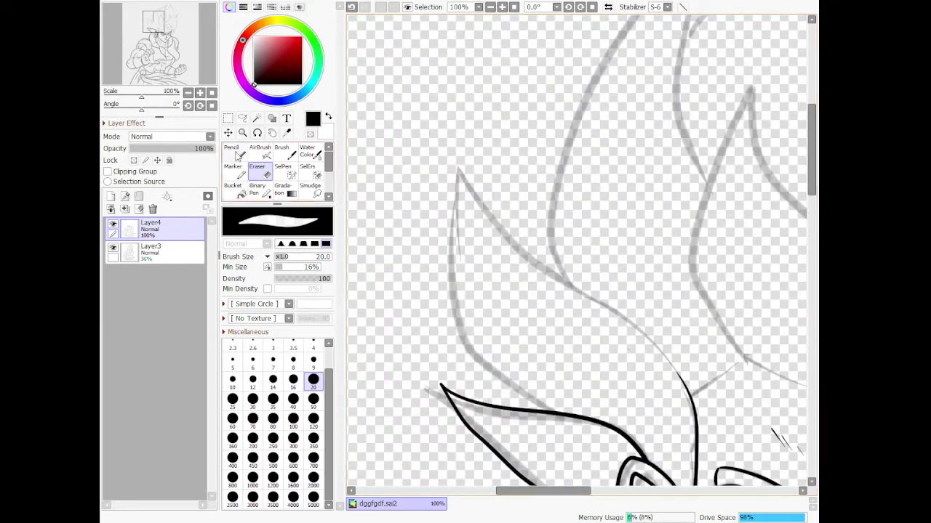
mouse_move(553, 413)
mouse_down()
mouse_move(461, 349)
mouse_move(447, 215)
mouse_move(459, 154)
mouse_move(643, 328)
mouse_move(668, 385)
mouse_up()
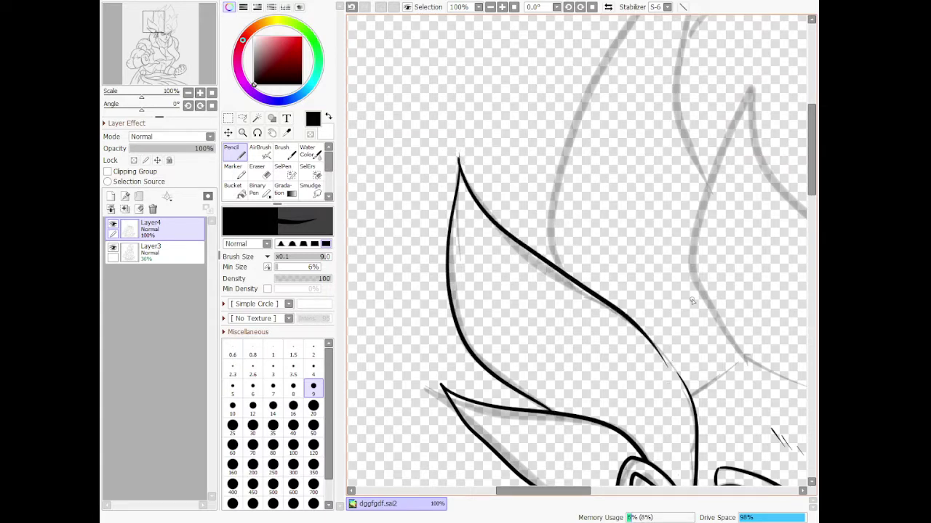
- Ink the rounded hairline from the temple over the near side of the forehead
scroll(582, 216, down, 6)
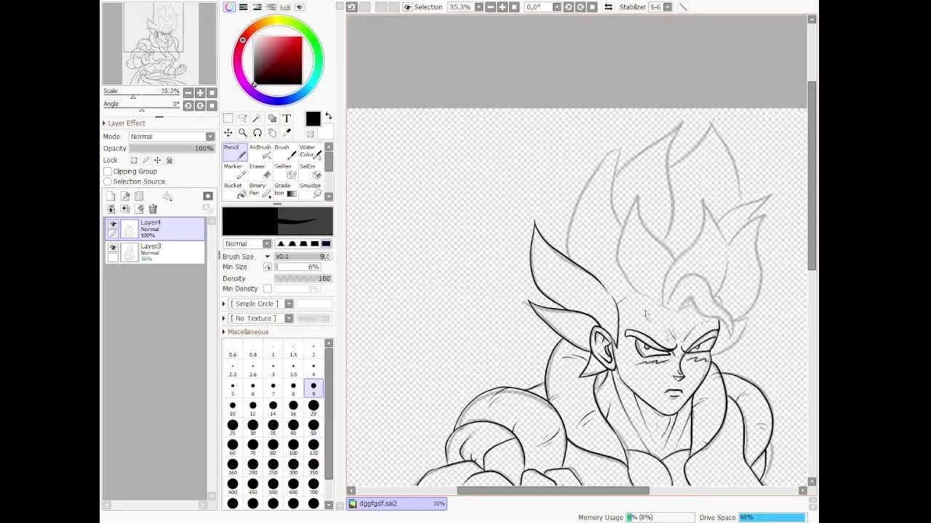
scroll(646, 298, up, 7)
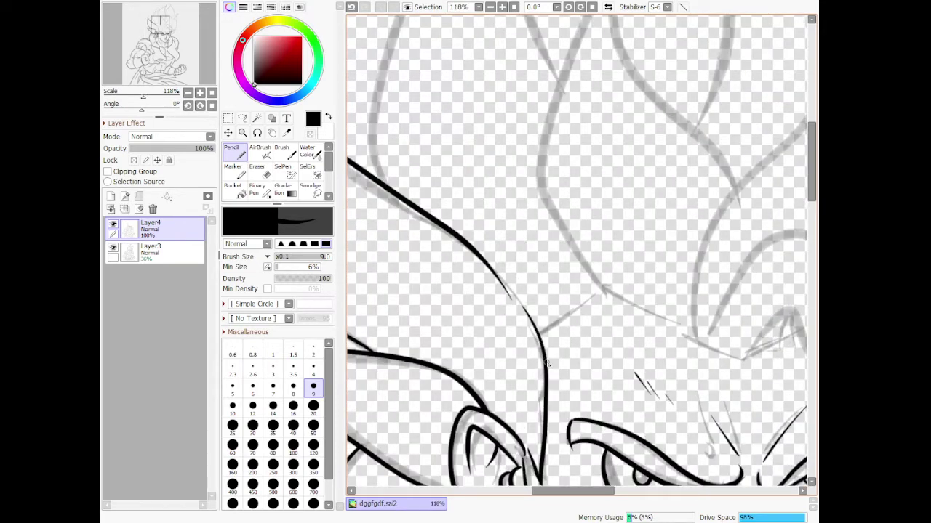
mouse_move(550, 350)
mouse_down()
mouse_move(630, 294)
mouse_move(680, 311)
mouse_up()
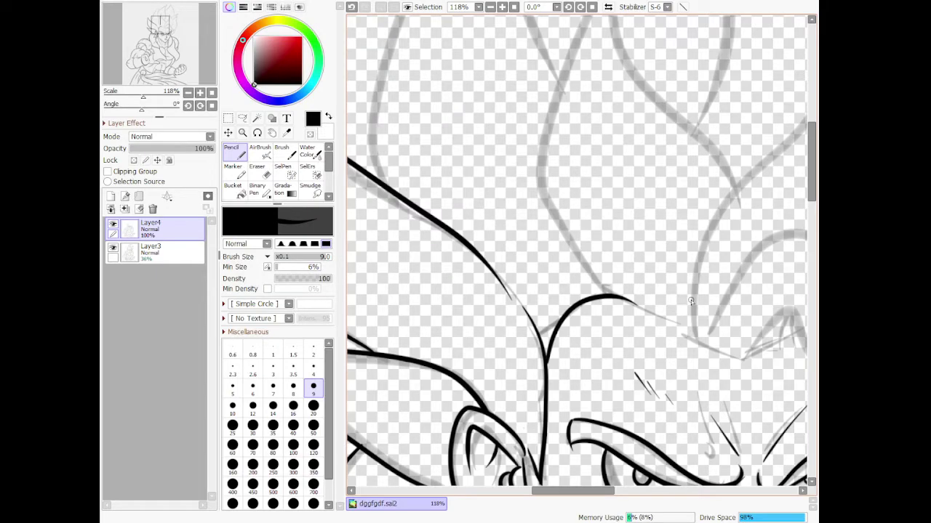
- Ink the curved forelock sweeping over the forehead to its hooked tip, with its underside and small inner fold at the hairline
scroll(690, 301, down, 7)
scroll(588, 279, up, 3)
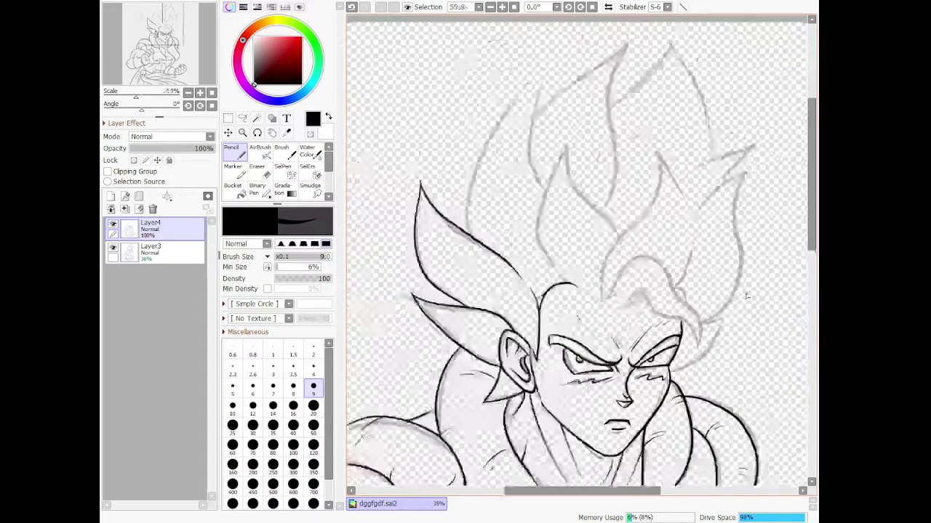
scroll(587, 279, up, 5)
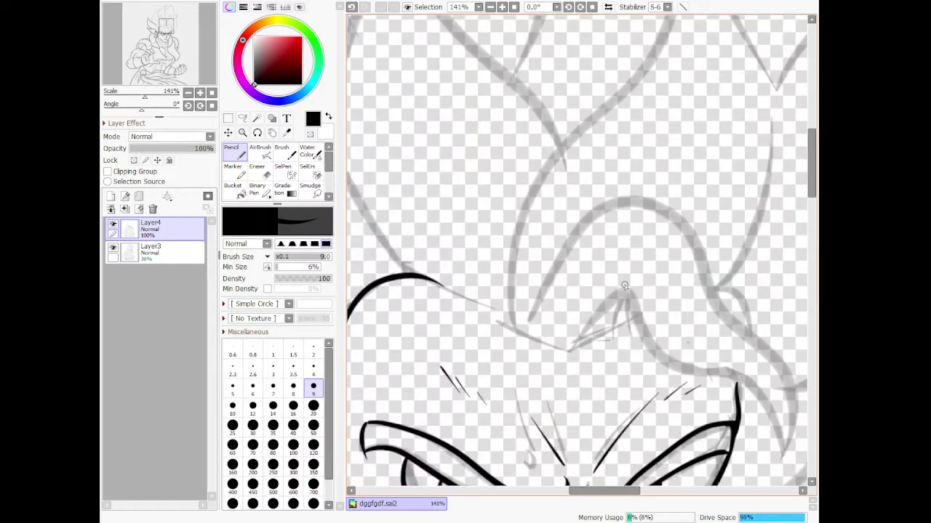
mouse_move(525, 331)
mouse_down()
mouse_move(561, 349)
mouse_move(641, 324)
mouse_up()
mouse_move(521, 333)
mouse_down()
mouse_move(580, 232)
mouse_move(666, 204)
mouse_move(772, 355)
mouse_move(776, 429)
mouse_move(763, 394)
mouse_move(711, 381)
mouse_move(641, 317)
mouse_move(596, 303)
mouse_up()
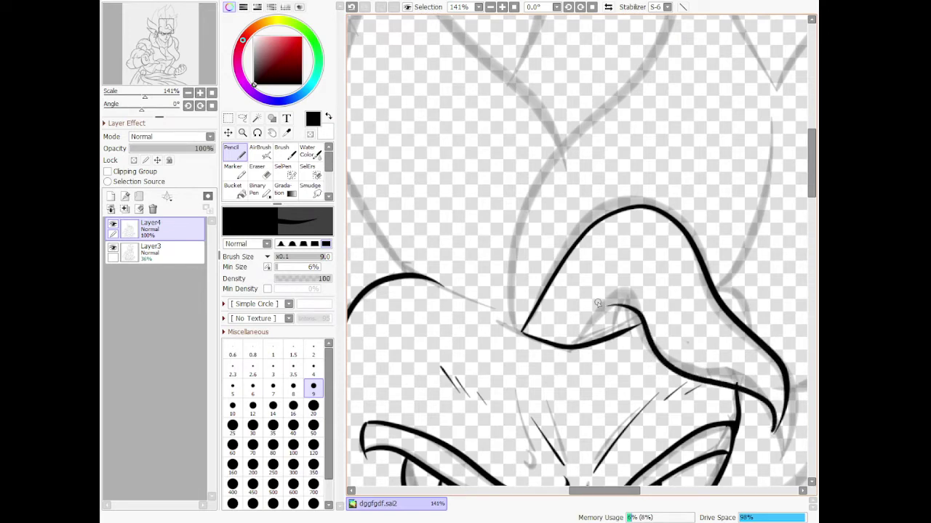
drag(573, 346, 593, 324)
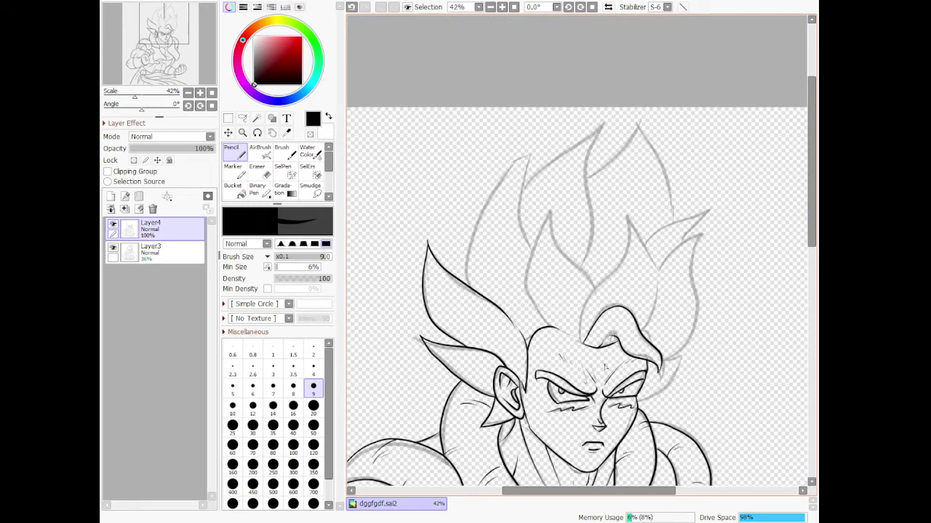
scroll(562, 333, down, 3)
scroll(552, 361, up, 4)
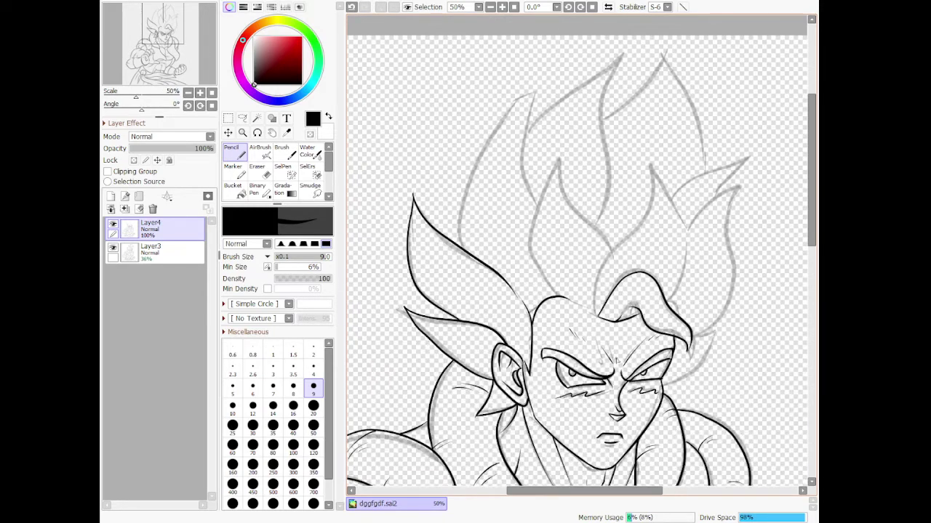
- Ink the short frown creases on the forehead between the eyebrows and the small curved fold bridging their inner ends
scroll(627, 342, up, 3)
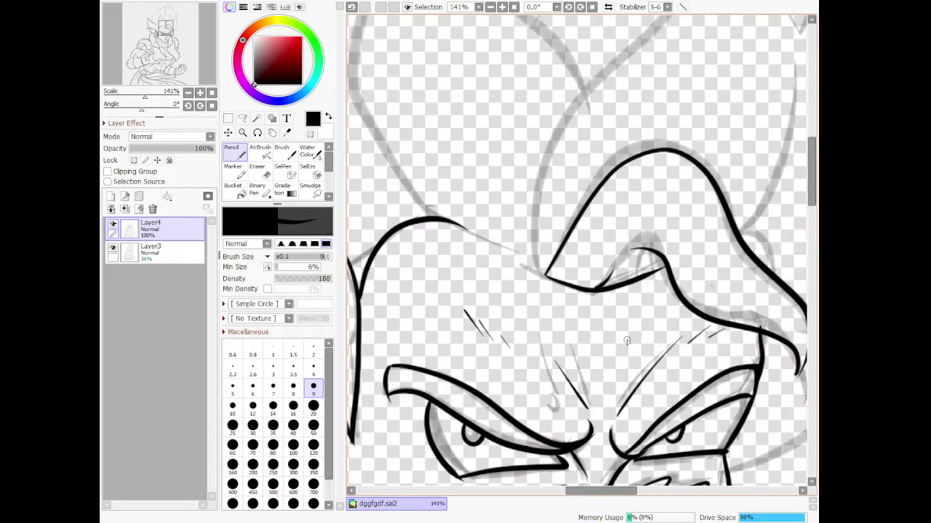
drag(580, 336, 589, 358)
mouse_move(586, 342)
mouse_down()
mouse_move(594, 368)
mouse_move(639, 337)
mouse_up()
scroll(661, 350, down, 2)
scroll(612, 431, up, 3)
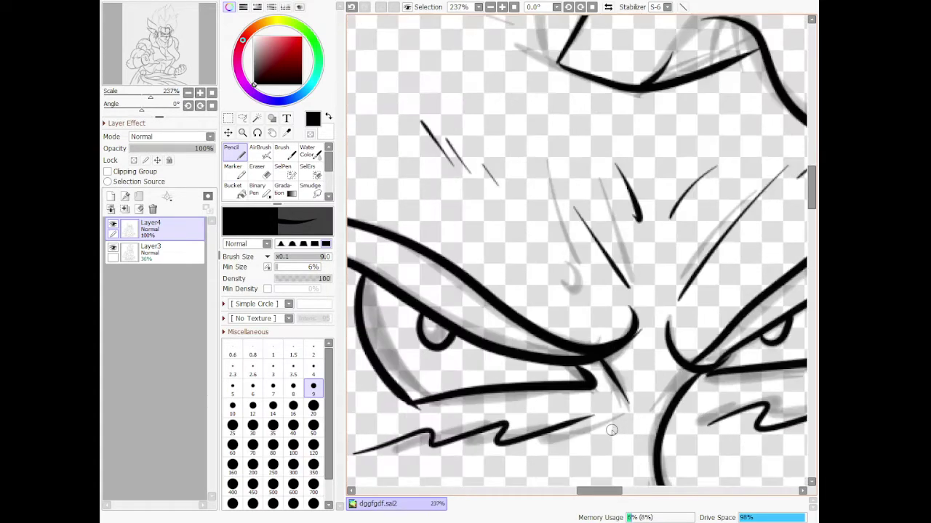
scroll(612, 431, up, 2)
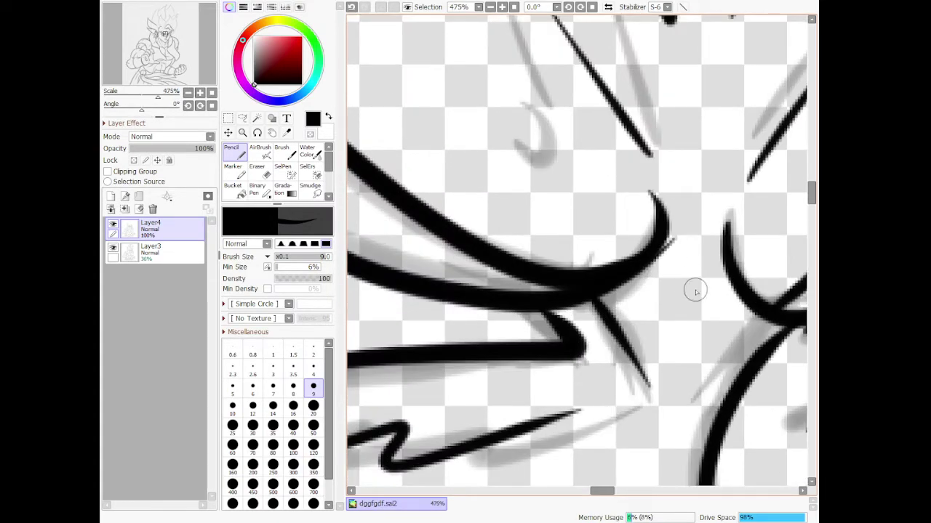
mouse_move(634, 280)
mouse_down()
mouse_move(686, 305)
mouse_move(703, 264)
mouse_move(685, 294)
mouse_move(732, 307)
mouse_move(749, 291)
mouse_up()
- Extend the hairline across the forehead to the forelock's base, and ink the near edge of the hair spike rising from it
scroll(749, 292, down, 8)
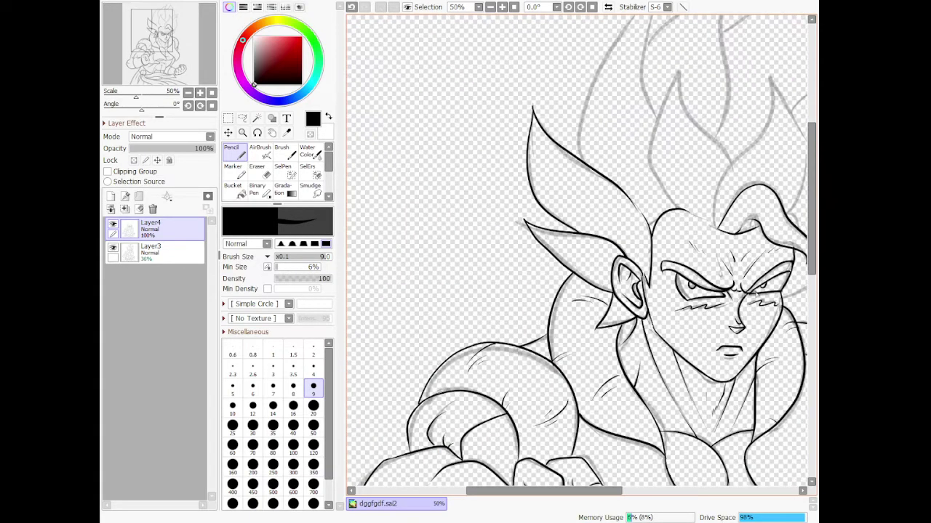
scroll(762, 290, up, 2)
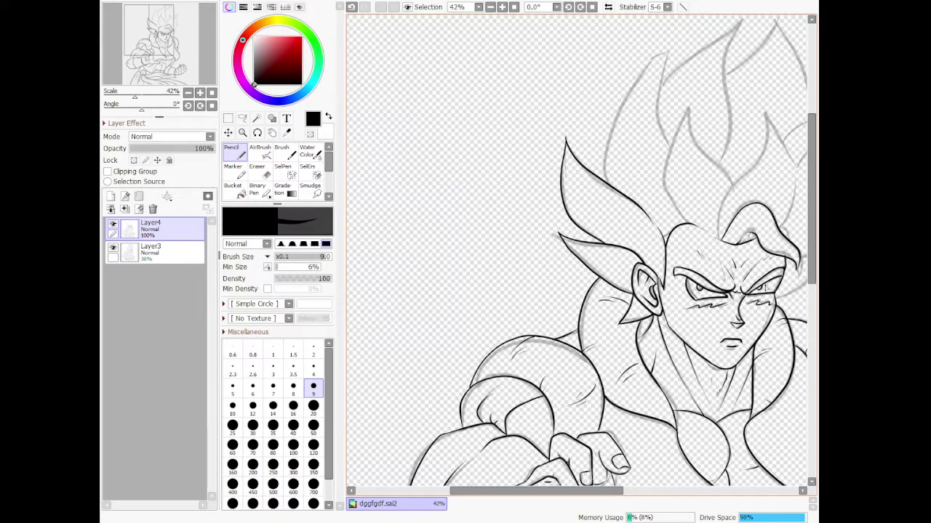
scroll(734, 280, down, 7)
scroll(748, 226, up, 4)
scroll(753, 263, up, 5)
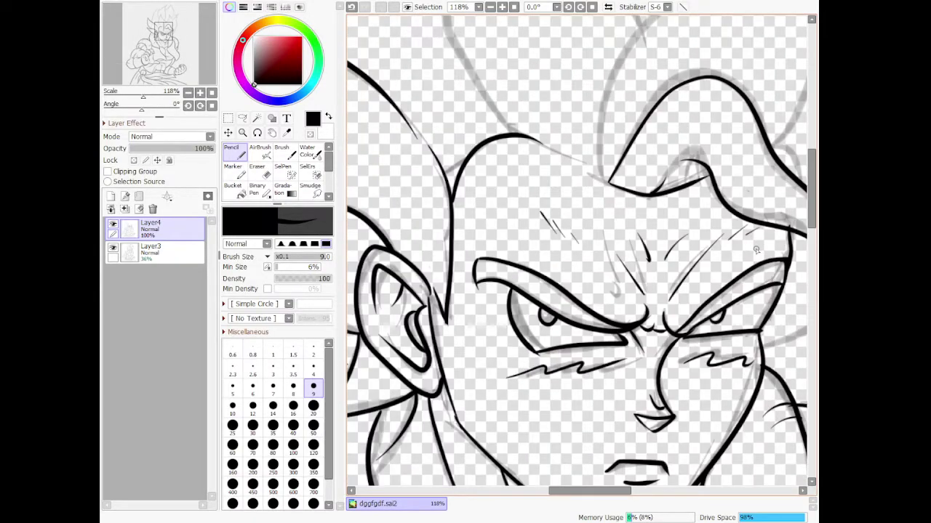
scroll(756, 250, down, 4)
scroll(604, 231, up, 4)
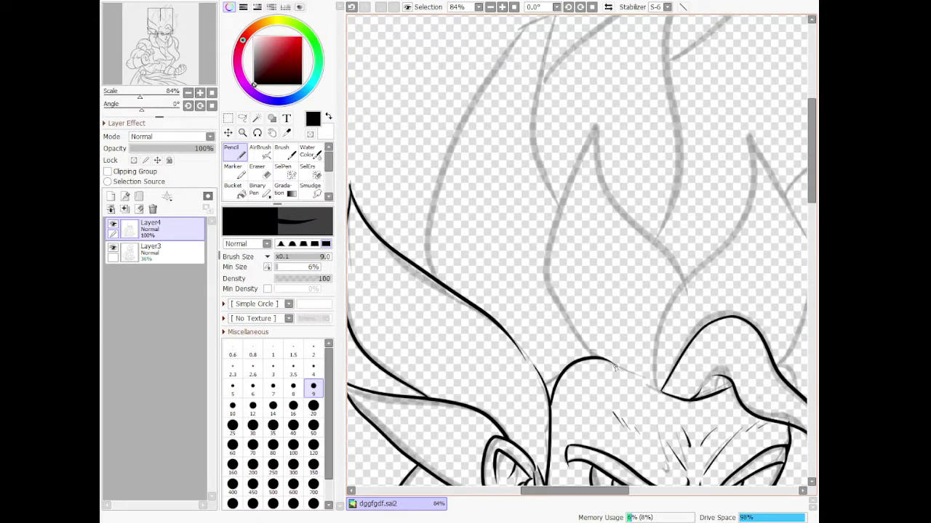
drag(615, 368, 689, 408)
mouse_move(596, 358)
mouse_down()
mouse_move(544, 261)
mouse_move(596, 133)
mouse_move(548, 246)
mouse_move(586, 356)
mouse_up()
key(ctrl+z)
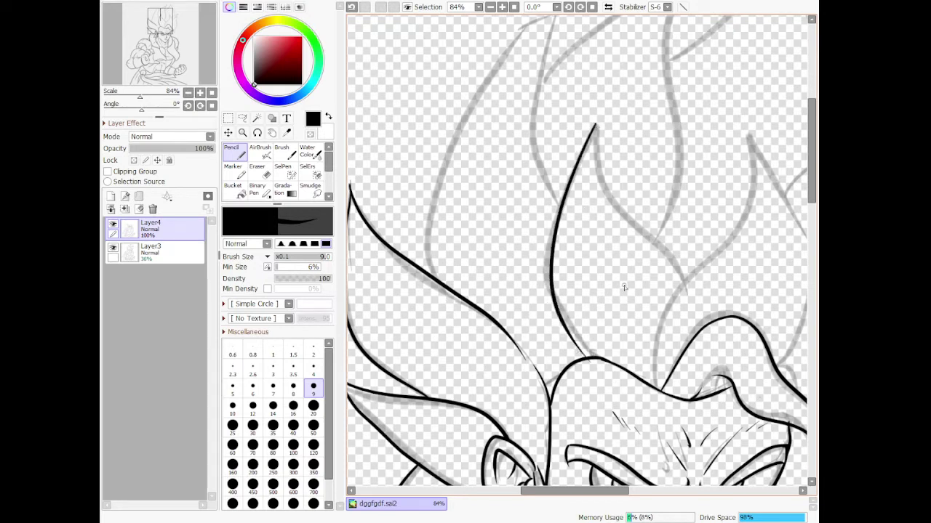
- Ink the opposite edge of the same hair spike up to its tip, and erase the overrunning lines at the point
mouse_move(683, 278)
mouse_down()
mouse_move(597, 180)
mouse_move(593, 107)
mouse_up()
key(e)
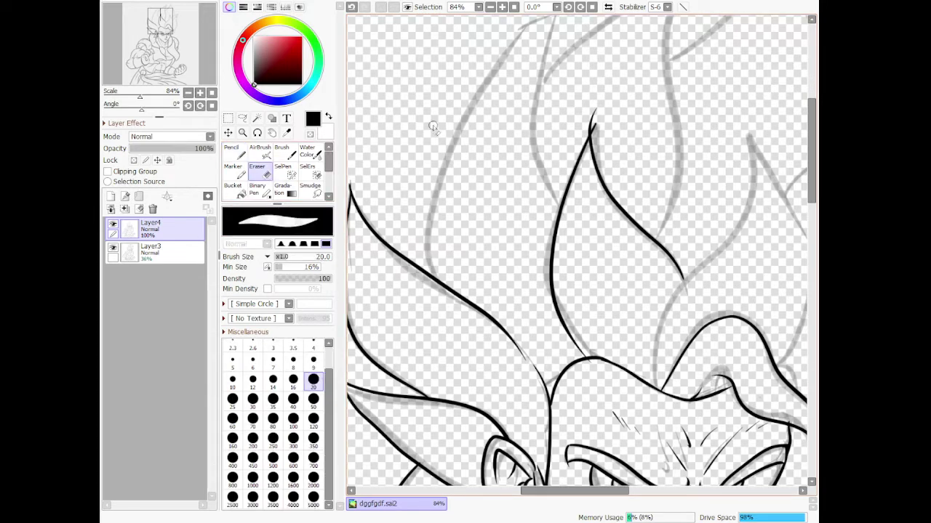
drag(599, 142, 595, 106)
key(ctrl+z)
drag(588, 133, 600, 102)
- Switch back to the Pencil and ink both edges of the curved hair spike rising behind the forelock
scroll(646, 110, down, 5)
scroll(647, 112, up, 4)
scroll(724, 190, down, 4)
scroll(756, 204, up, 5)
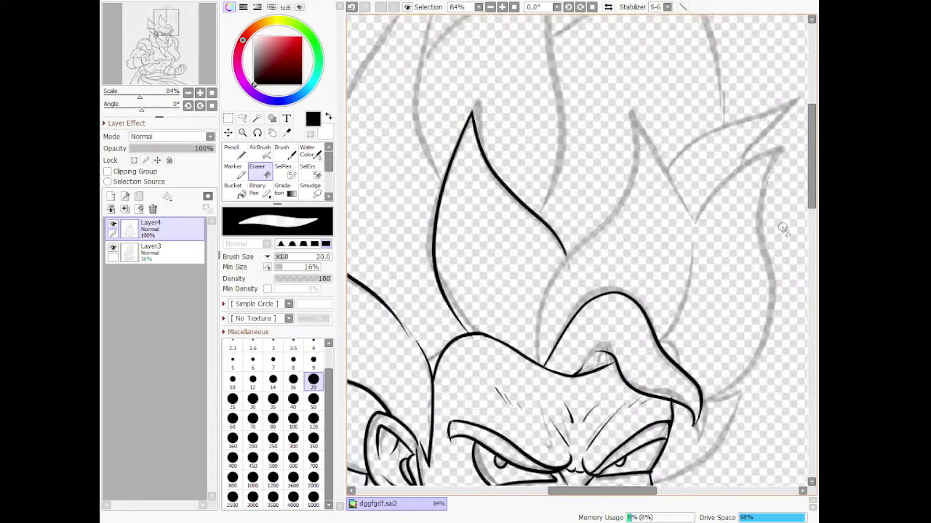
click(232, 153)
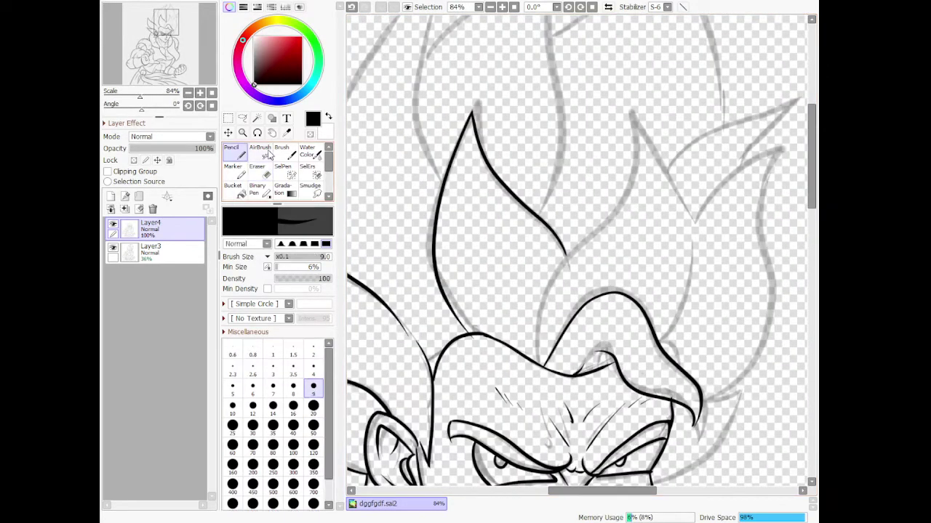
mouse_move(538, 361)
mouse_down()
mouse_move(538, 303)
mouse_move(567, 254)
mouse_move(631, 204)
mouse_move(645, 161)
mouse_move(624, 111)
mouse_move(686, 203)
mouse_move(649, 343)
mouse_up()
key(ctrl+z)
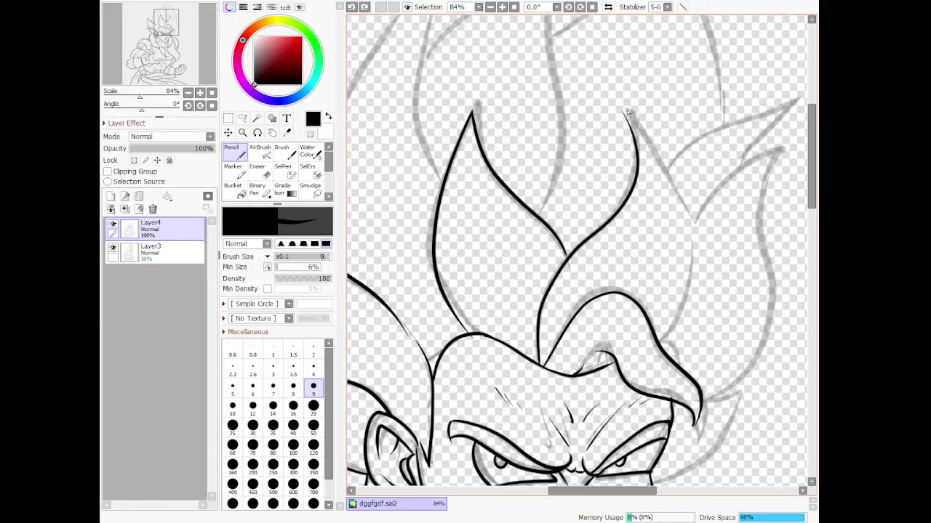
mouse_move(623, 111)
mouse_down()
mouse_move(700, 207)
mouse_move(688, 309)
mouse_move(656, 350)
mouse_move(676, 325)
mouse_move(669, 359)
mouse_up()
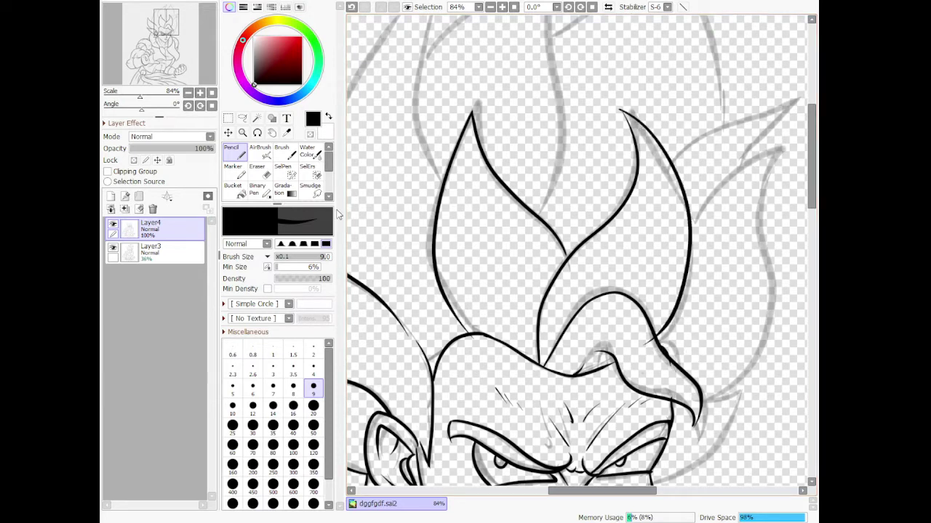
- Erase the stray overrun where the new spike's lower edge meets the forelock, and return to the Pencil
click(260, 173)
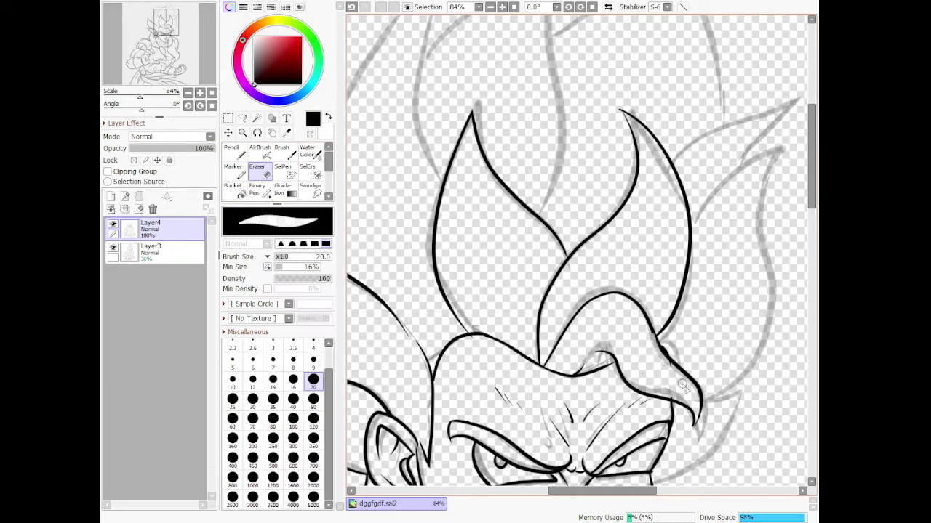
key(ctrl+z)
click(679, 379)
key(n)
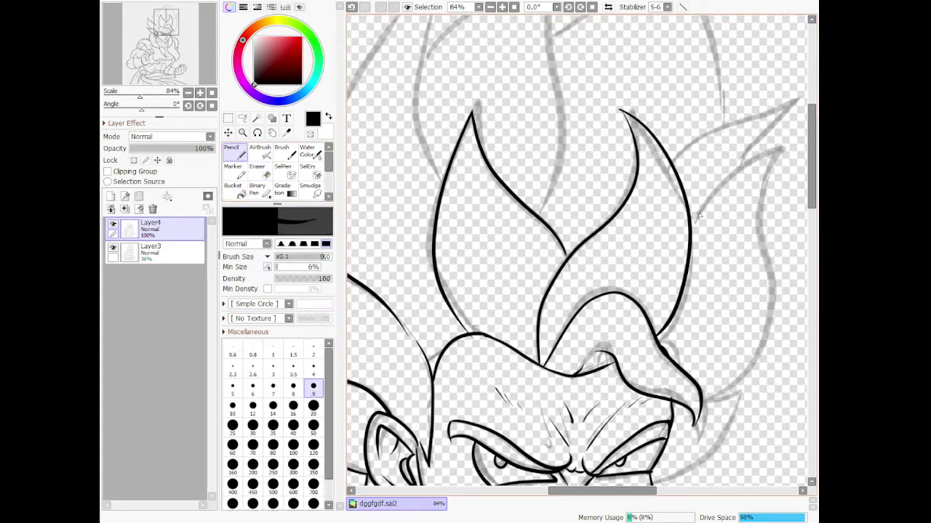
- Ink the outer hair spike beside it, sweeping to a point and down to the forelock's hooked end, and switch to the Eraser
mouse_move(693, 219)
mouse_down()
mouse_move(798, 146)
mouse_move(720, 176)
mouse_move(688, 221)
mouse_move(789, 145)
mouse_move(769, 166)
mouse_move(754, 245)
mouse_move(774, 312)
mouse_move(765, 373)
mouse_move(702, 402)
mouse_move(758, 376)
mouse_up()
key(ctrl+z)
key(ctrl+z)
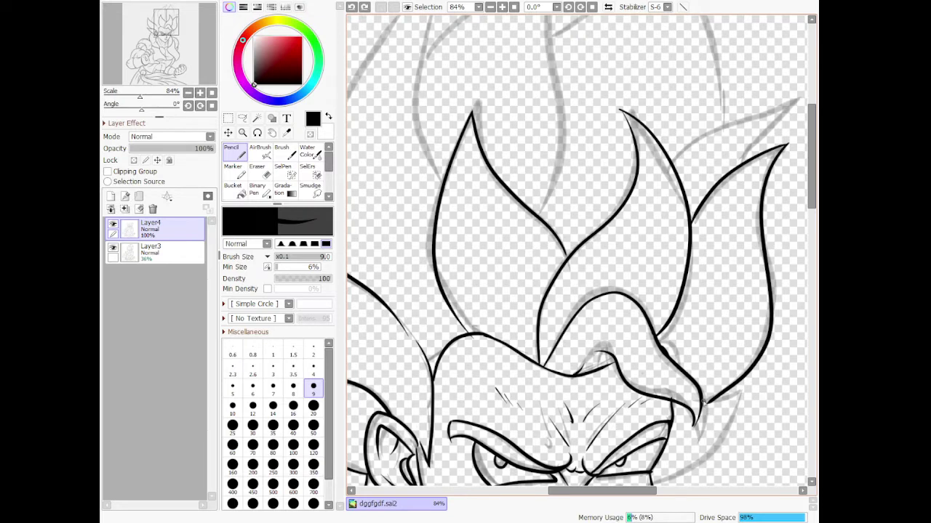
drag(704, 402, 740, 385)
key(e)
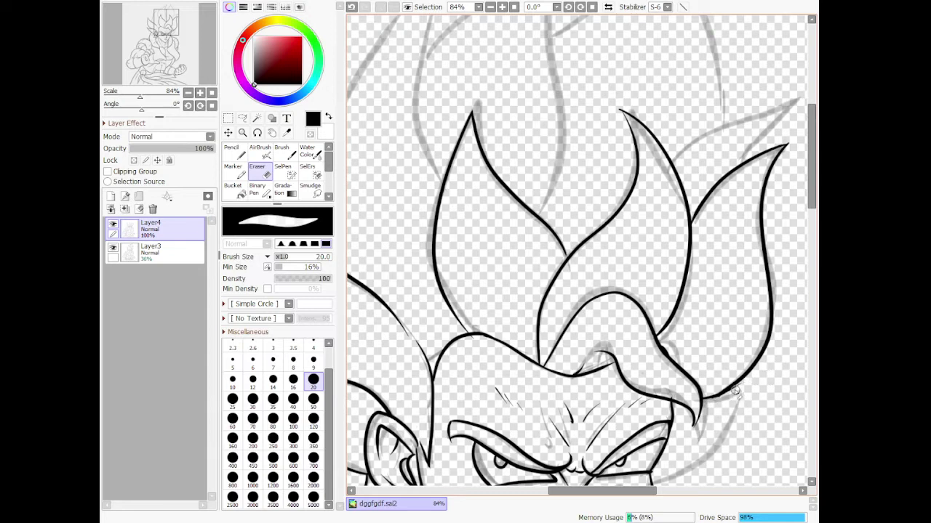
- Ink the short hair spike beside the forehead, below the large right-hand spike, using the Pencil at size 9
key(n)
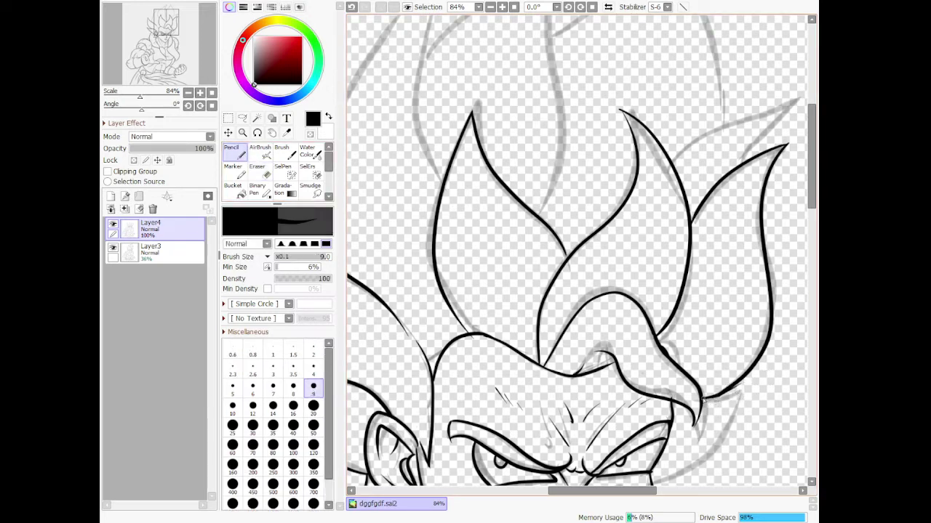
mouse_move(703, 399)
mouse_down()
mouse_move(749, 402)
mouse_move(713, 455)
mouse_move(657, 480)
mouse_move(753, 400)
mouse_move(695, 414)
mouse_move(756, 397)
mouse_move(691, 480)
mouse_move(654, 481)
mouse_up()
key(ctrl+z)
key(ctrl+z)
- Ink the leftmost back hair spike as a curved outline running from the lower-left spike's edge up to its tip and down to the front spike
scroll(621, 346, down, 7)
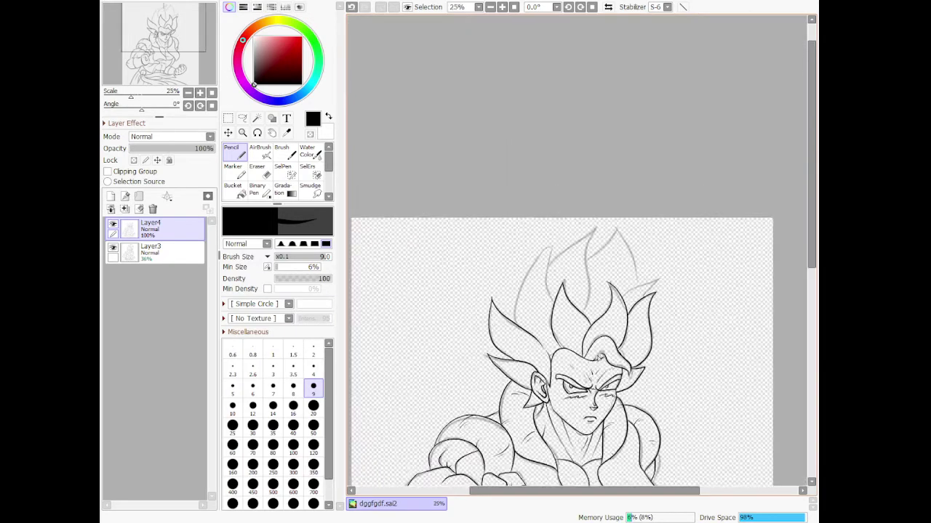
scroll(560, 295, up, 5)
scroll(487, 196, up, 1)
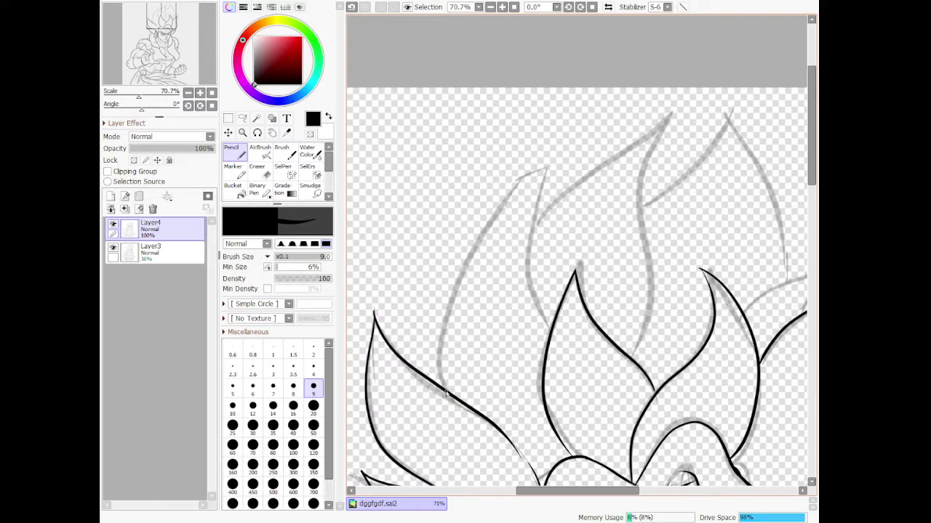
mouse_move(446, 395)
mouse_down()
mouse_move(433, 304)
mouse_move(493, 203)
mouse_move(552, 170)
mouse_move(537, 207)
mouse_up()
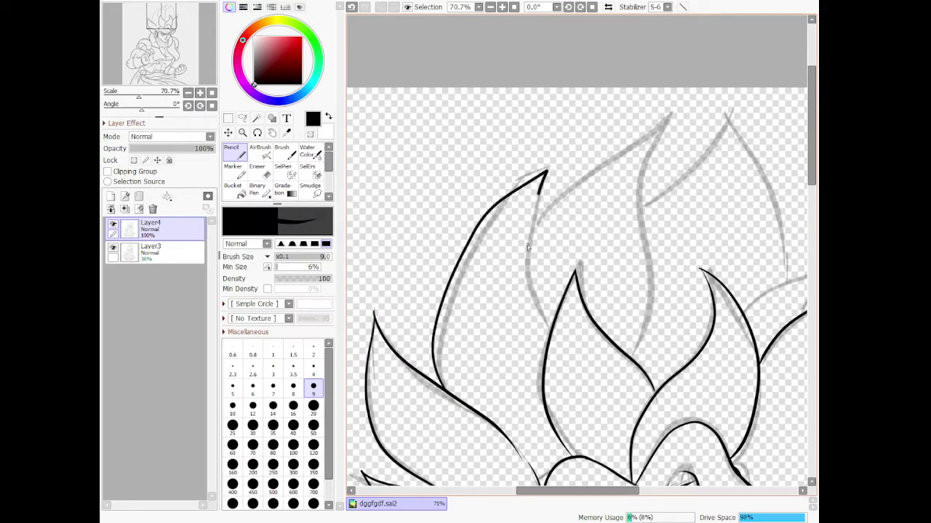
mouse_move(528, 247)
mouse_down()
mouse_move(527, 291)
mouse_move(556, 341)
mouse_up()
key(ctrl+z)
mouse_move(444, 393)
mouse_down()
mouse_move(421, 311)
mouse_move(470, 211)
mouse_move(555, 169)
mouse_move(516, 249)
mouse_move(524, 294)
mouse_move(548, 325)
mouse_up()
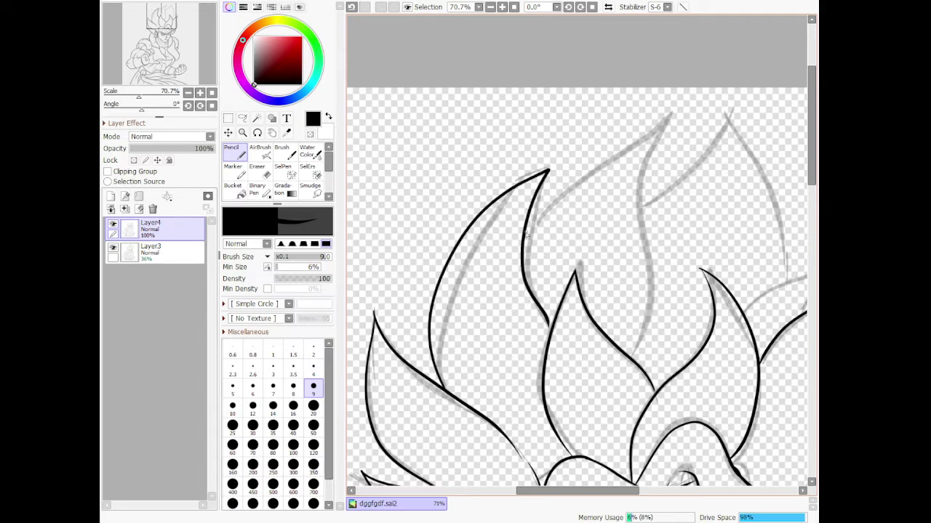
- Ink the two tall back hair spikes at the top of the head, following the gray sketch
mouse_move(527, 233)
mouse_down()
mouse_move(645, 139)
mouse_move(669, 107)
mouse_move(654, 234)
mouse_up()
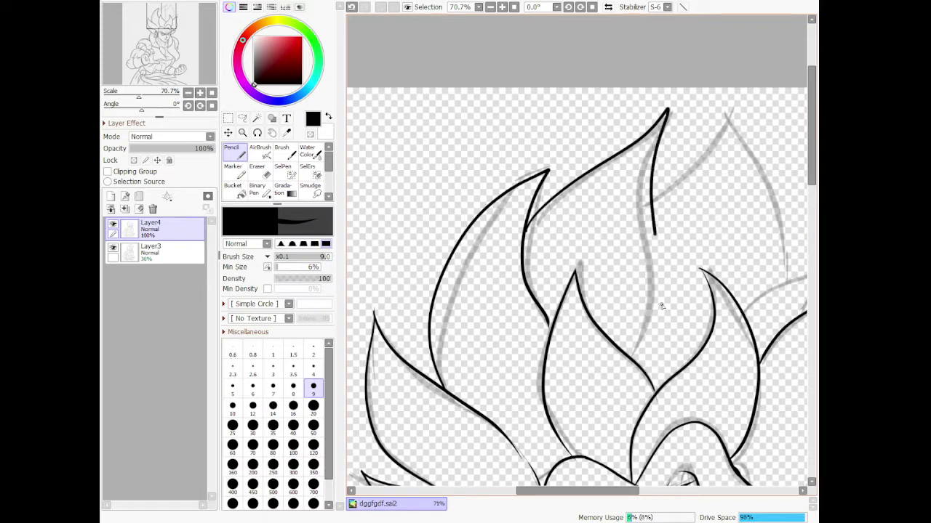
drag(661, 306, 633, 368)
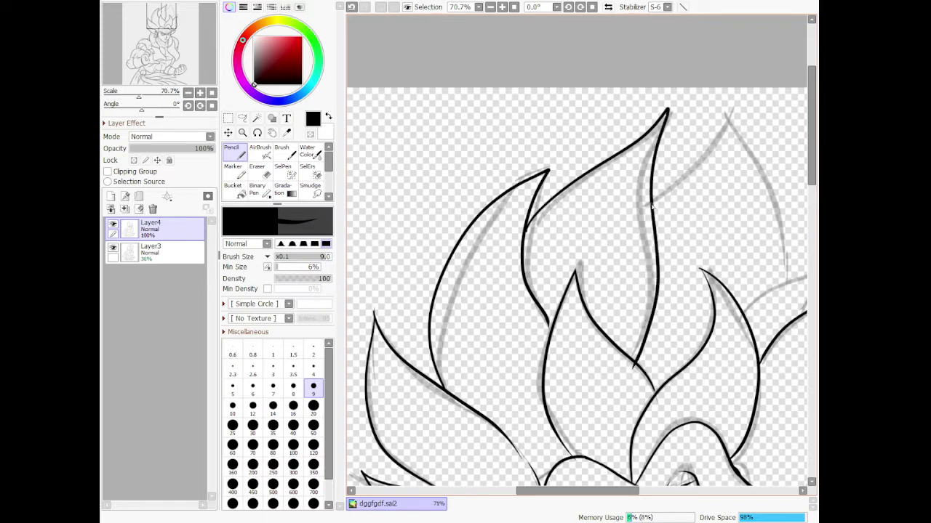
mouse_move(652, 205)
mouse_down()
mouse_move(746, 128)
mouse_move(736, 106)
mouse_move(752, 163)
mouse_move(792, 251)
mouse_up()
- Ink the small back spike on the hair's right side and extend the tall spike's outline down to meet it
scroll(766, 207, down, 3)
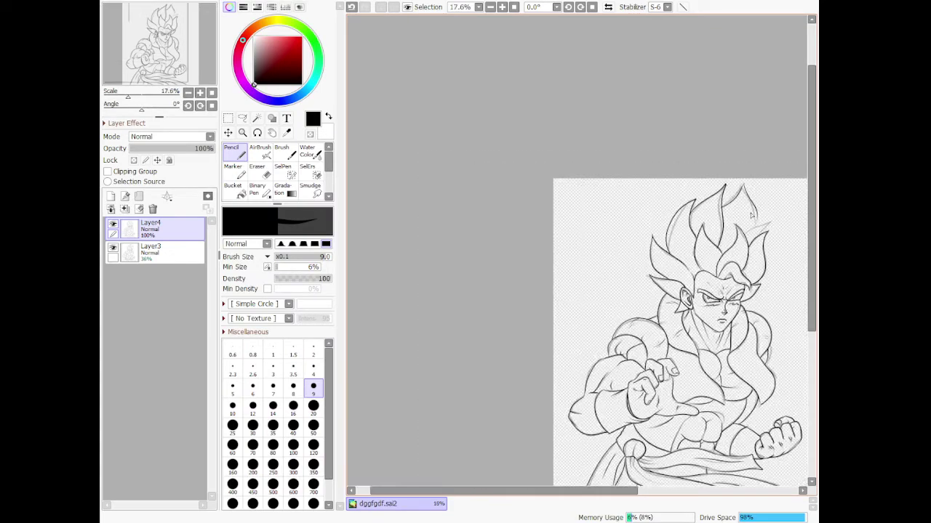
scroll(725, 266, up, 5)
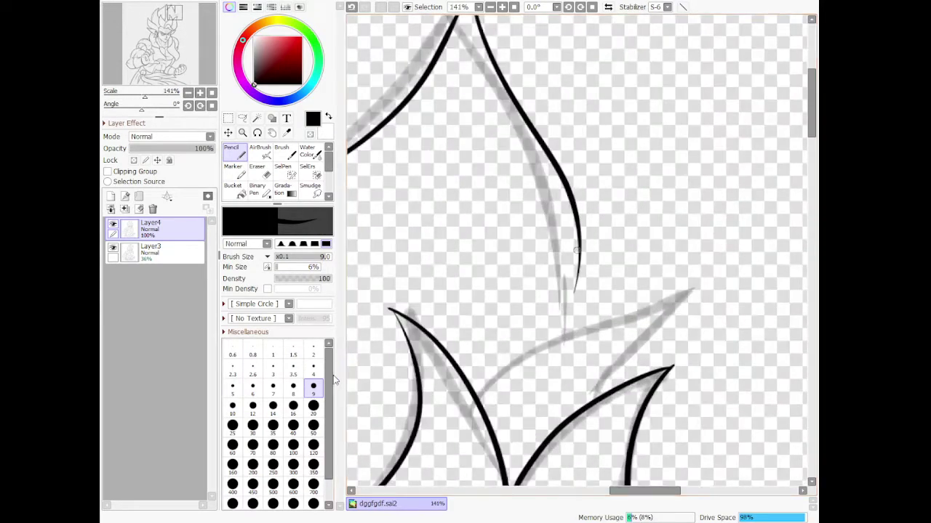
mouse_move(473, 393)
mouse_down()
mouse_move(523, 337)
mouse_move(702, 273)
mouse_move(638, 338)
mouse_move(607, 390)
mouse_move(578, 395)
mouse_up()
key(ctrl+z)
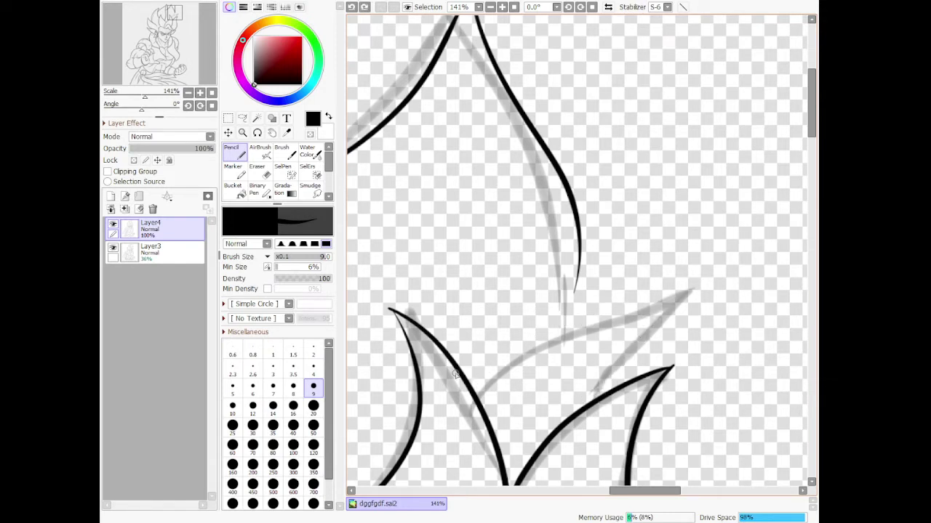
mouse_move(460, 367)
mouse_down()
mouse_move(665, 264)
mouse_move(666, 253)
mouse_move(643, 354)
mouse_move(610, 386)
mouse_up()
drag(573, 304, 579, 246)
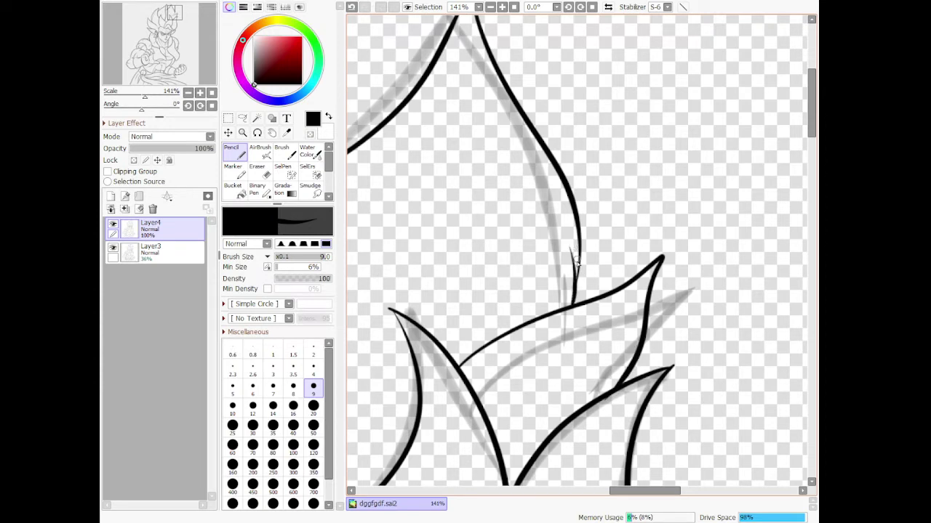
key(ctrl+z)
mouse_move(573, 305)
mouse_down()
mouse_move(589, 240)
mouse_move(583, 293)
mouse_up()
key(e)
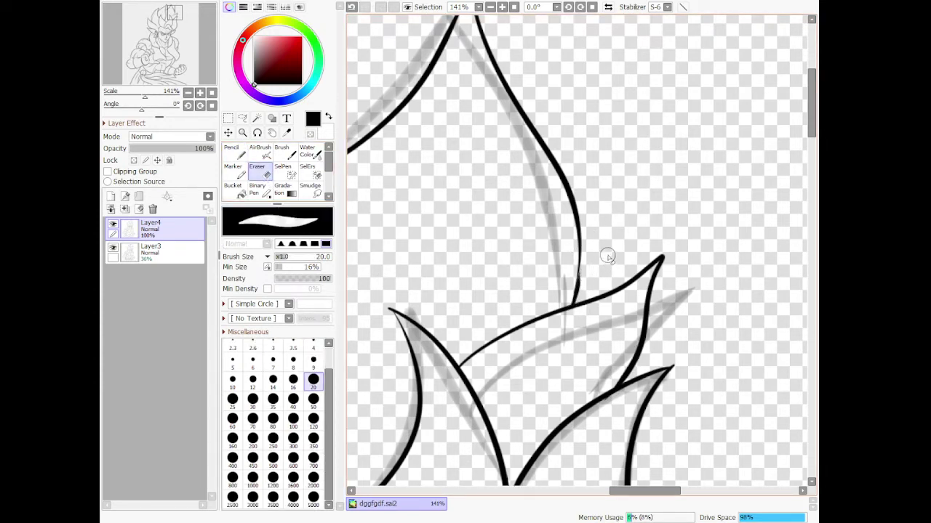
- Hide the rough sketch layer, Layer3, leaving only the inked line art
scroll(590, 252, down, 16)
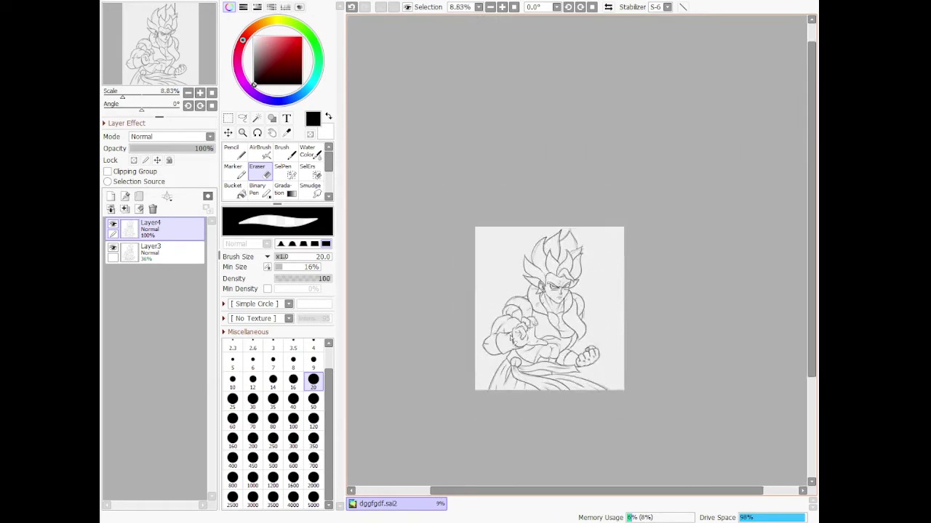
scroll(534, 366, up, 3)
click(142, 252)
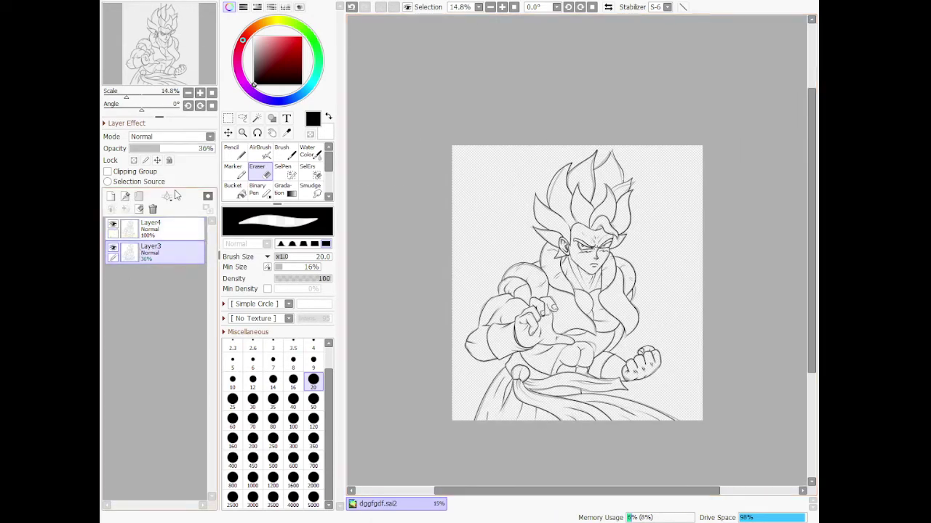
click(113, 247)
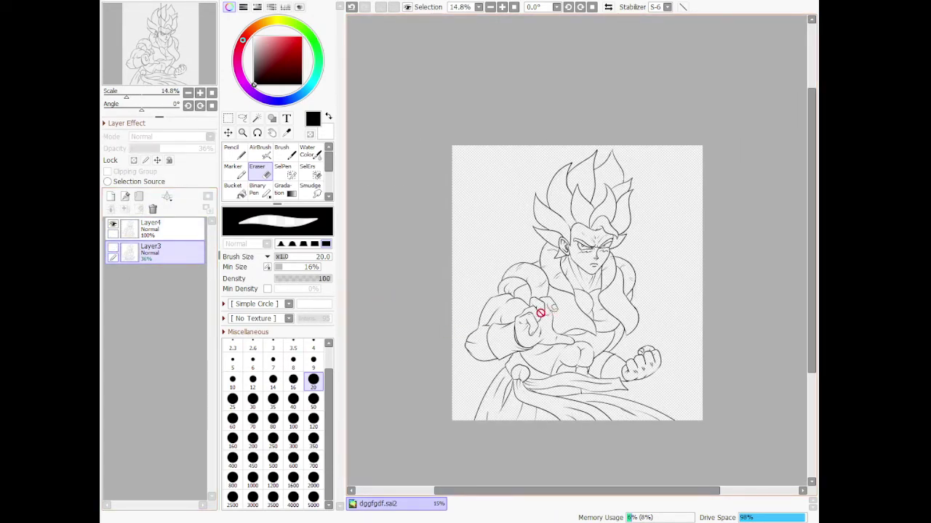
- Add a new layer beneath the line art and fill it entirely with dark gray using the Bucket
click(111, 196)
click(253, 65)
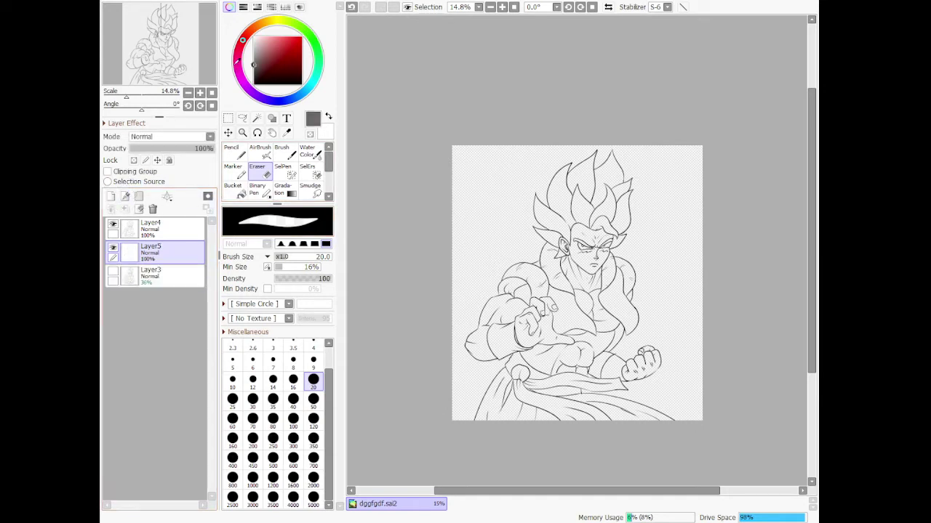
click(234, 189)
click(467, 227)
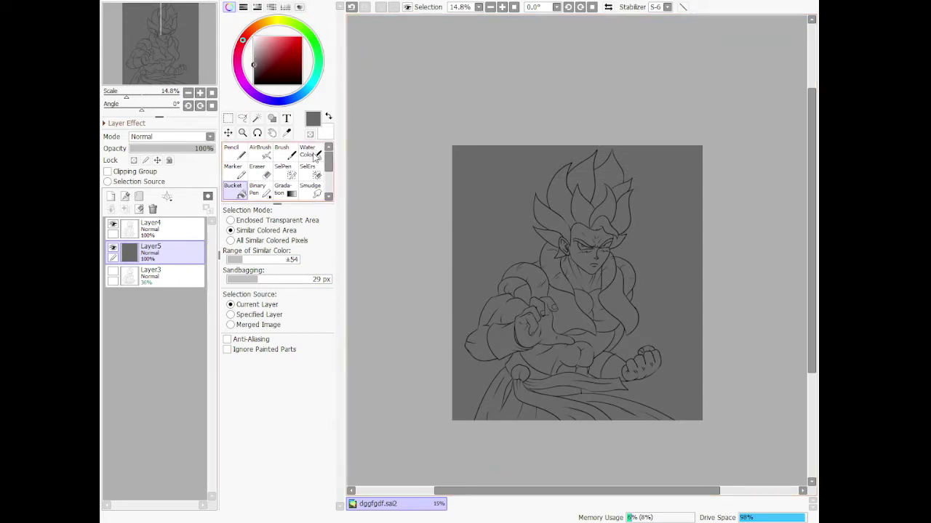
- Add a layer named skin 1 above the gray fill and choose a light tan-brown skin colour
click(110, 196)
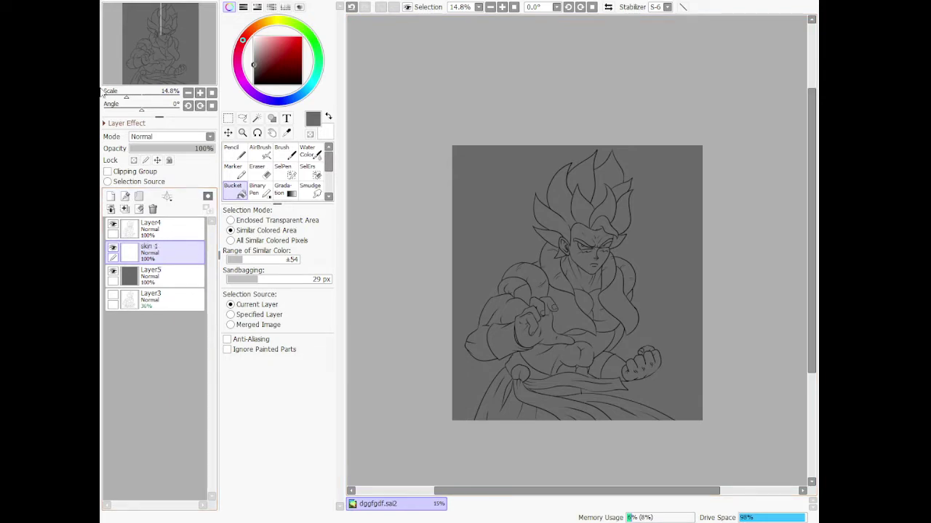
click(260, 23)
click(268, 46)
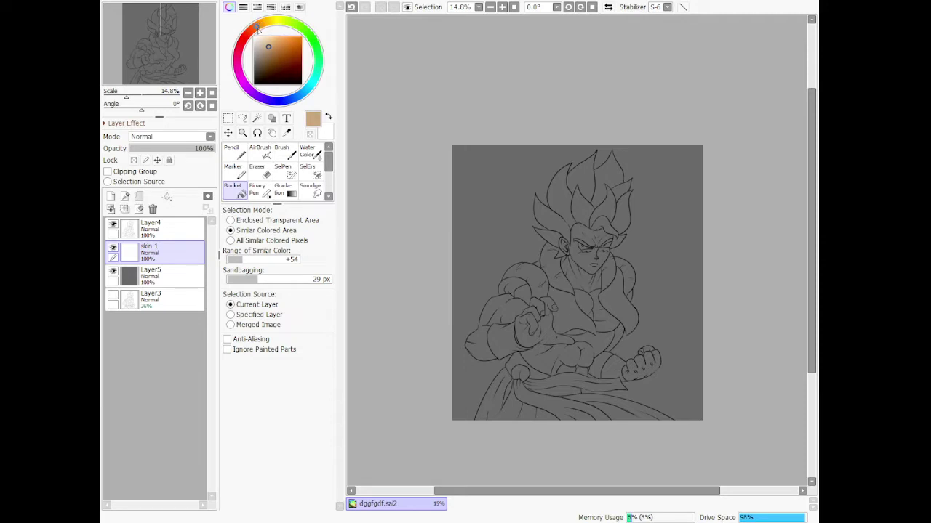
- Block in tan skin on the raised hand and forearm with the Pencil, starting at size 120 and enlarging it to 350
click(233, 150)
scroll(601, 292, up, 2)
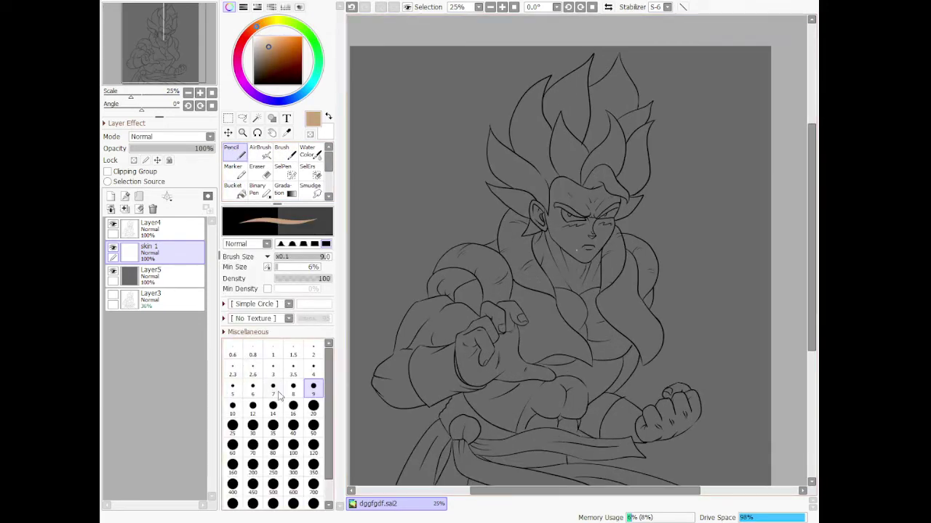
click(314, 449)
mouse_move(462, 291)
mouse_down()
mouse_move(433, 343)
mouse_move(463, 296)
mouse_move(446, 332)
mouse_move(476, 317)
mouse_move(478, 360)
mouse_move(508, 330)
mouse_move(493, 375)
mouse_move(442, 326)
mouse_up()
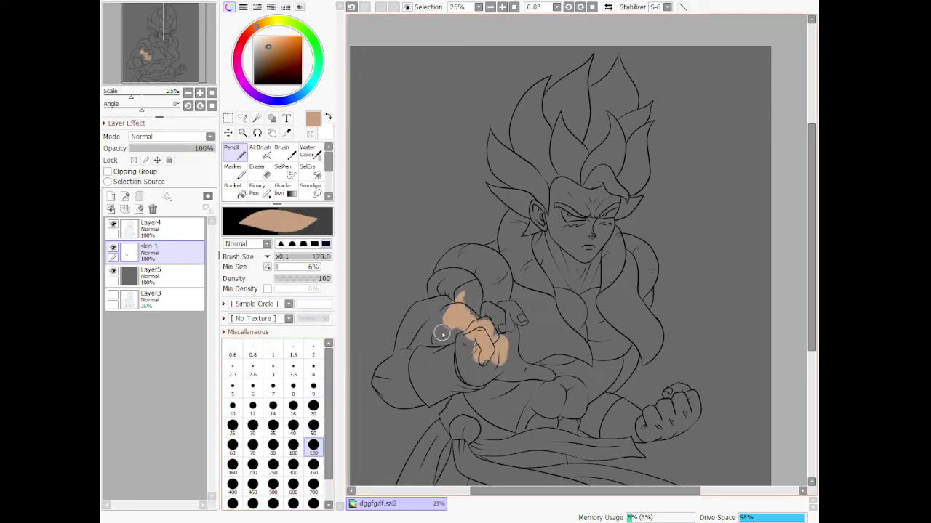
key(bracketright)
key(bracketright)
key(bracketright)
key(bracketright)
key(bracketright)
drag(464, 292, 409, 337)
- Block in tan skin patches on the chest, abdomen, clenched fist, neck, face and side of the torso
drag(582, 291, 590, 348)
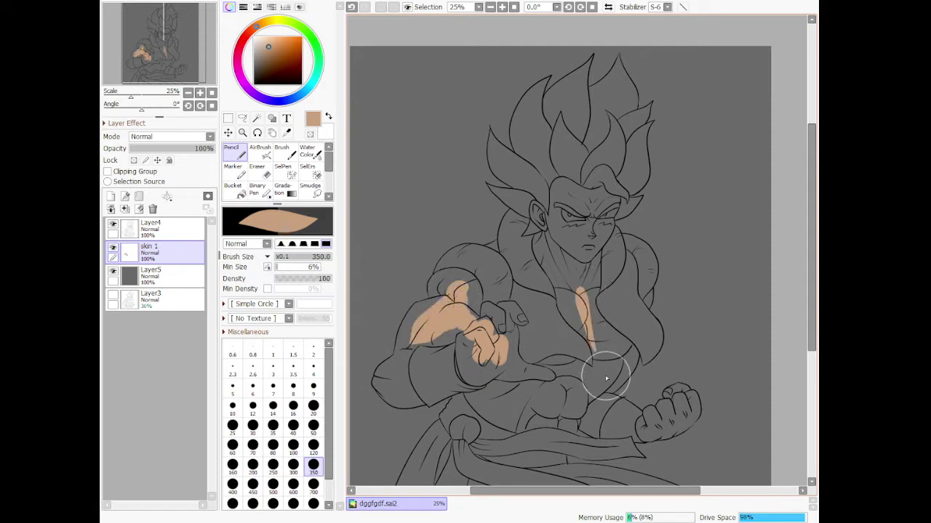
mouse_move(574, 381)
mouse_down()
mouse_move(551, 406)
mouse_move(571, 391)
mouse_up()
drag(659, 416, 679, 396)
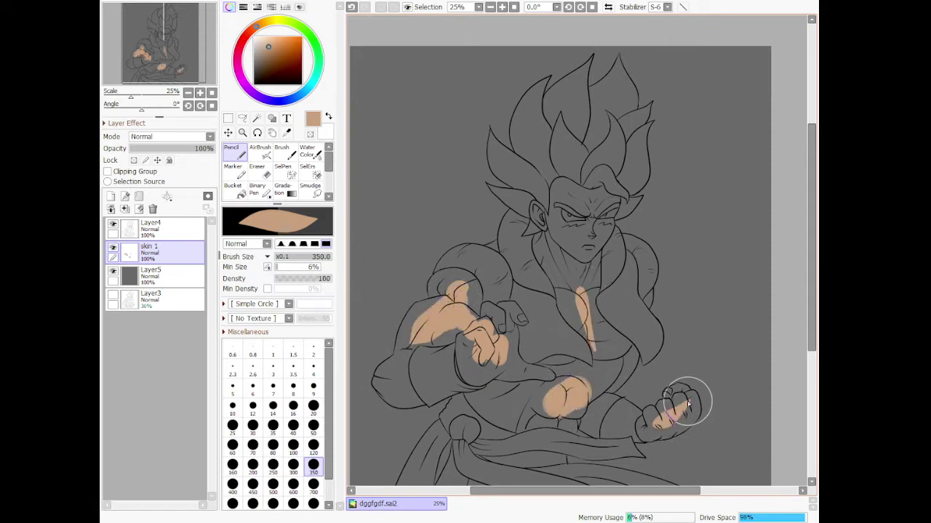
mouse_move(562, 264)
mouse_down()
mouse_move(576, 267)
mouse_move(578, 211)
mouse_move(593, 240)
mouse_up()
mouse_move(630, 354)
mouse_down()
mouse_move(624, 371)
mouse_move(630, 341)
mouse_up()
- Fill the bent arm's elbow area with tan up to the line art, using the Pencil at size 80
scroll(546, 364, up, 2)
scroll(490, 369, down, 4)
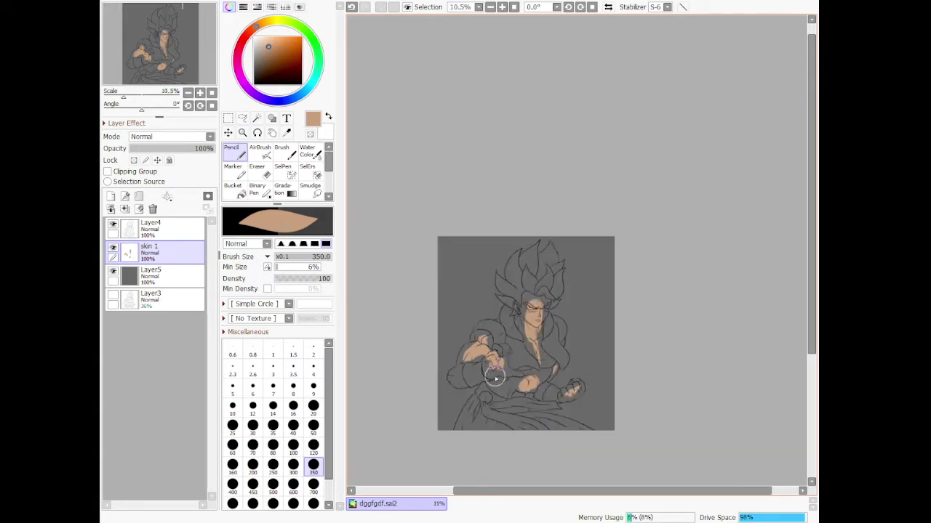
scroll(432, 334, up, 5)
scroll(453, 238, up, 3)
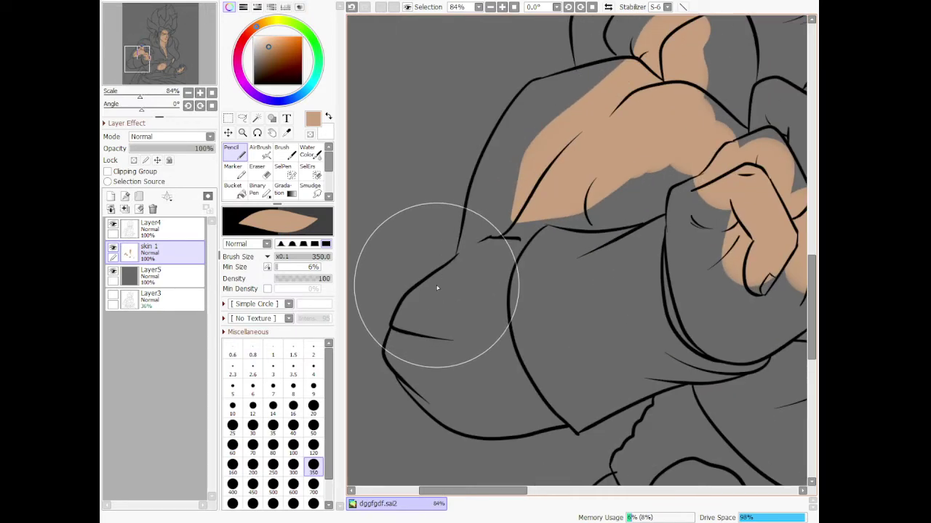
click(274, 448)
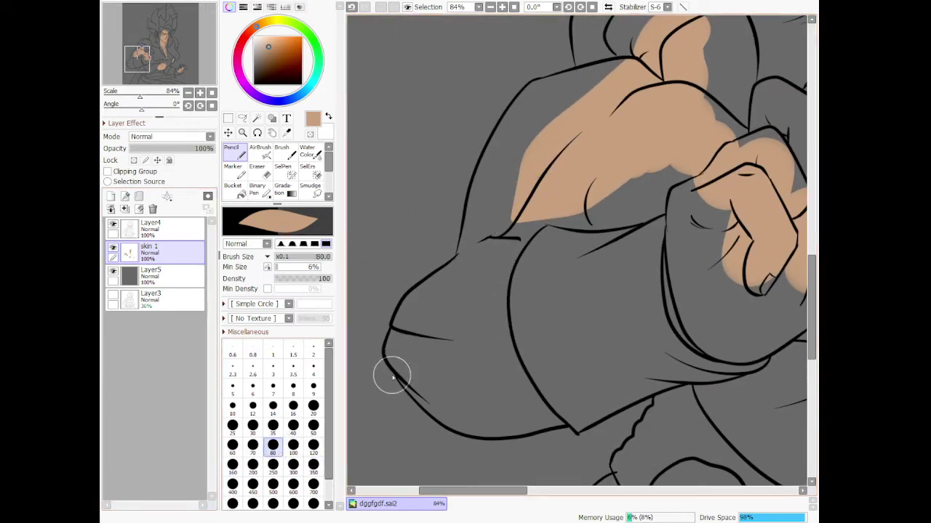
mouse_move(460, 299)
mouse_down()
mouse_move(421, 332)
mouse_move(484, 272)
mouse_move(408, 327)
mouse_move(484, 267)
mouse_move(409, 311)
mouse_move(454, 280)
mouse_move(419, 303)
mouse_move(402, 346)
mouse_move(412, 309)
mouse_move(404, 338)
mouse_move(403, 316)
mouse_move(399, 359)
mouse_move(412, 307)
mouse_move(401, 304)
mouse_move(397, 369)
mouse_move(391, 352)
mouse_move(390, 364)
mouse_move(440, 410)
mouse_move(401, 385)
mouse_move(484, 439)
mouse_move(564, 423)
mouse_move(485, 312)
mouse_move(511, 246)
mouse_move(523, 263)
mouse_move(503, 290)
mouse_move(508, 320)
mouse_move(498, 334)
mouse_move(534, 195)
mouse_move(521, 271)
mouse_move(505, 290)
mouse_move(556, 191)
mouse_move(522, 240)
mouse_move(570, 203)
mouse_move(421, 309)
mouse_move(436, 382)
mouse_move(531, 417)
mouse_move(486, 378)
mouse_move(490, 254)
mouse_move(482, 399)
mouse_move(446, 402)
mouse_up()
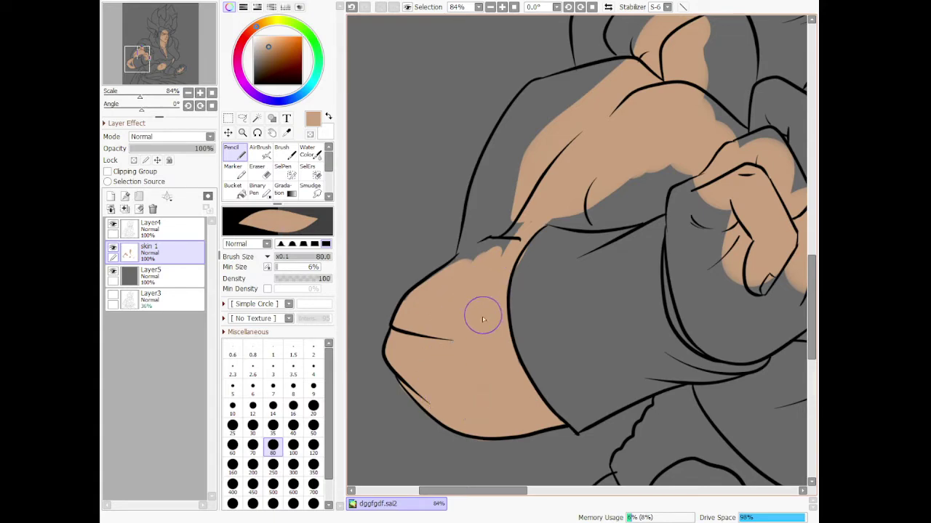
- Paint tan along the arm's outer edge just above the elbow and undo the last stroke
scroll(531, 234, down, 4)
scroll(615, 190, up, 6)
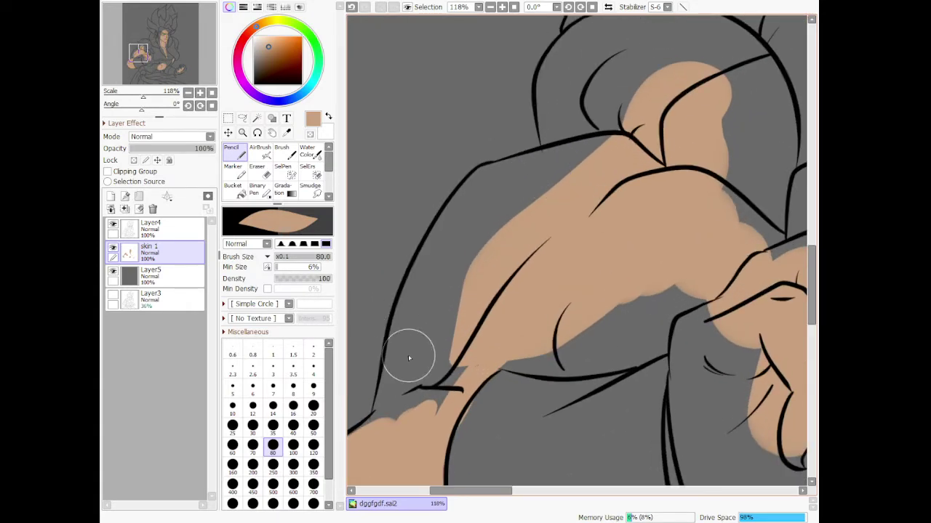
mouse_move(401, 399)
mouse_down()
mouse_move(355, 442)
mouse_move(390, 408)
mouse_move(364, 437)
mouse_move(379, 421)
mouse_up()
drag(430, 376, 437, 367)
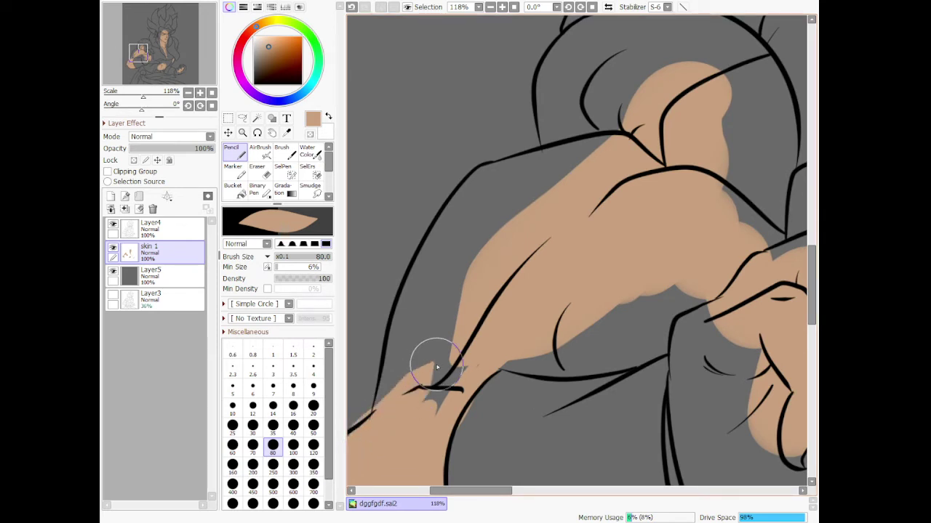
key(ctrl+z)
right_click(382, 399)
scroll(386, 391, down, 6)
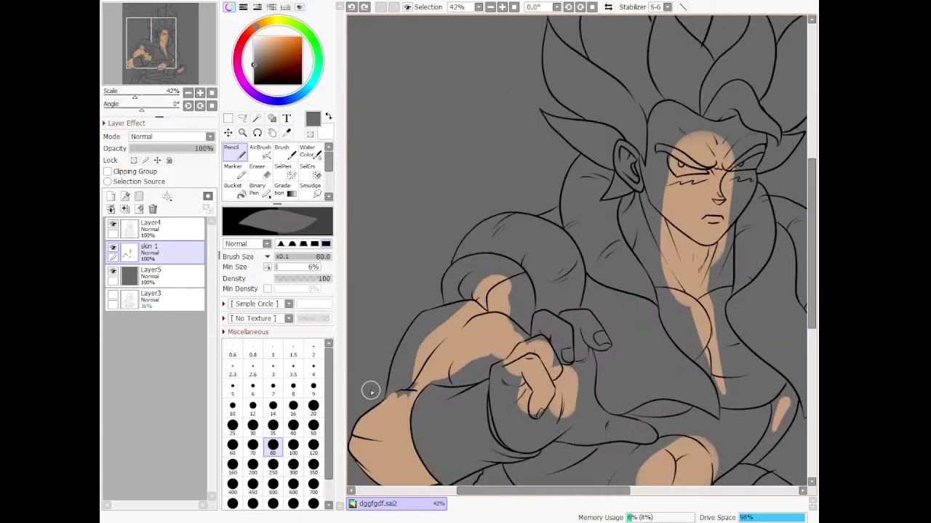
scroll(370, 391, up, 1)
scroll(357, 393, up, 5)
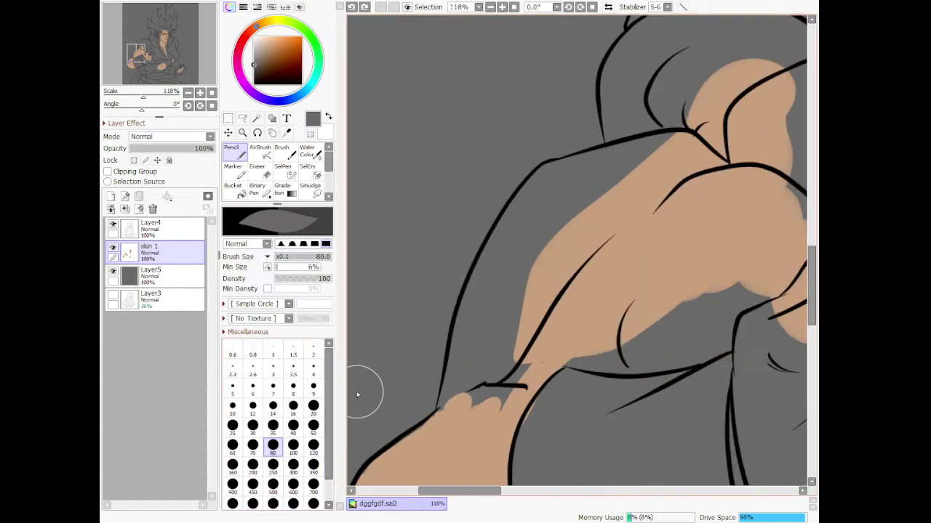
drag(439, 442, 440, 434)
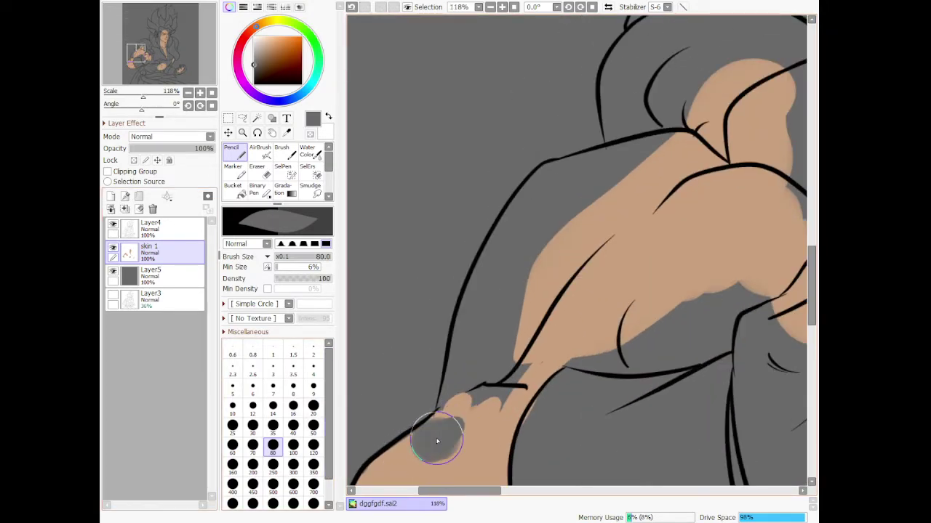
key(ctrl+z)
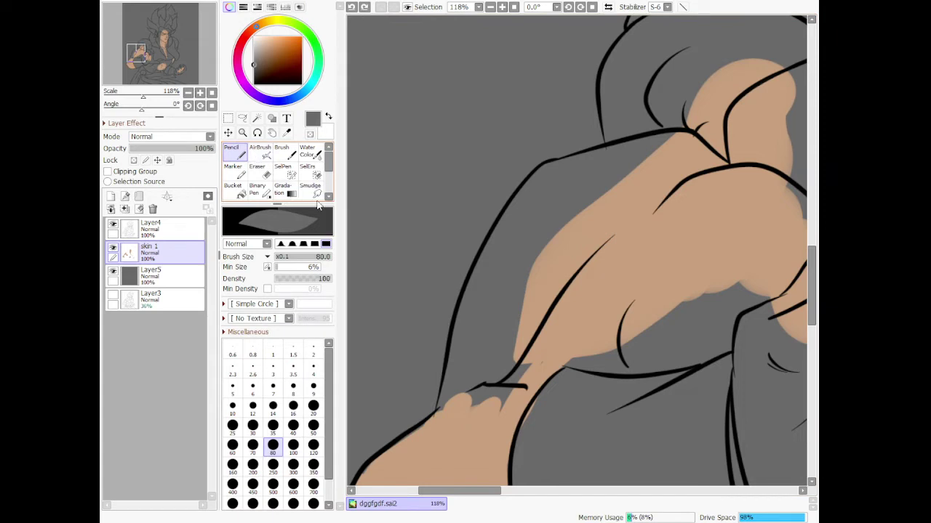
- Sample the tan skin colour from the arm and paint over the gray gap at the elbow crease with the Pencil
click(287, 132)
click(443, 434)
key(n)
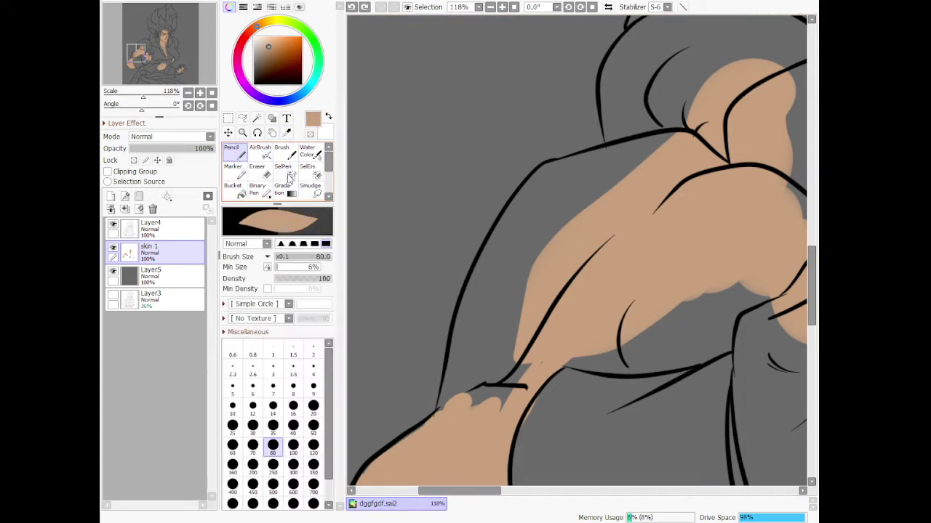
mouse_move(406, 448)
mouse_down()
mouse_move(433, 432)
mouse_move(393, 459)
mouse_move(409, 454)
mouse_move(403, 445)
mouse_move(428, 447)
mouse_move(466, 423)
mouse_move(575, 268)
mouse_move(546, 302)
mouse_move(485, 418)
mouse_move(504, 375)
mouse_move(495, 336)
mouse_move(460, 409)
mouse_move(467, 363)
mouse_move(453, 434)
mouse_move(463, 388)
mouse_move(446, 429)
mouse_up()
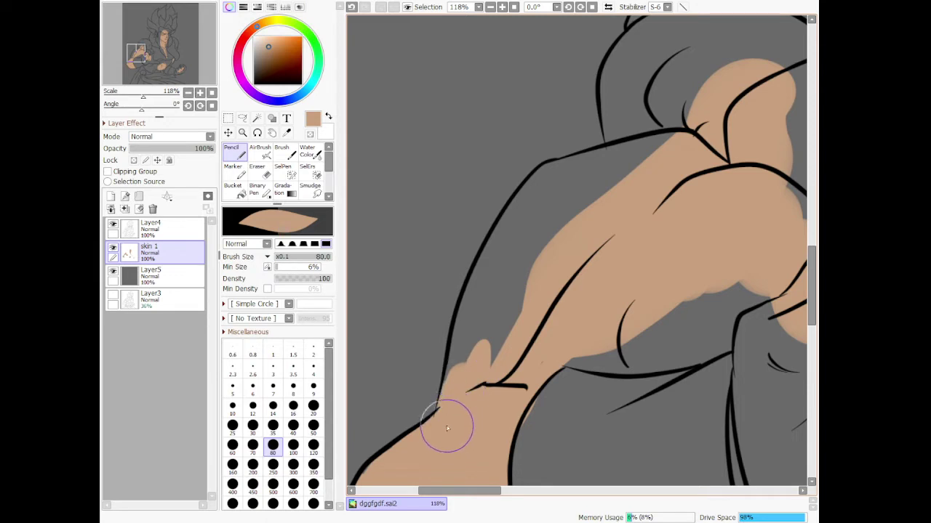
- Paint the remaining gray area of the bent arm's outer muscle tan up to its outline with the Pencil at size 80
mouse_move(462, 383)
mouse_down()
mouse_move(474, 316)
mouse_move(467, 415)
mouse_move(498, 272)
mouse_move(477, 328)
mouse_move(545, 209)
mouse_move(510, 257)
mouse_move(534, 199)
mouse_move(491, 276)
mouse_move(552, 196)
mouse_move(539, 203)
mouse_move(575, 176)
mouse_move(665, 150)
mouse_move(505, 327)
mouse_move(496, 379)
mouse_move(620, 181)
mouse_move(530, 237)
mouse_move(634, 308)
mouse_move(597, 356)
mouse_move(567, 352)
mouse_move(698, 358)
mouse_move(747, 343)
mouse_move(748, 325)
mouse_move(564, 352)
mouse_move(588, 370)
mouse_move(758, 340)
mouse_move(564, 353)
mouse_move(559, 362)
mouse_move(613, 365)
mouse_move(628, 346)
mouse_move(684, 338)
mouse_move(758, 298)
mouse_move(643, 279)
mouse_move(763, 279)
mouse_up()
scroll(725, 301, down, 10)
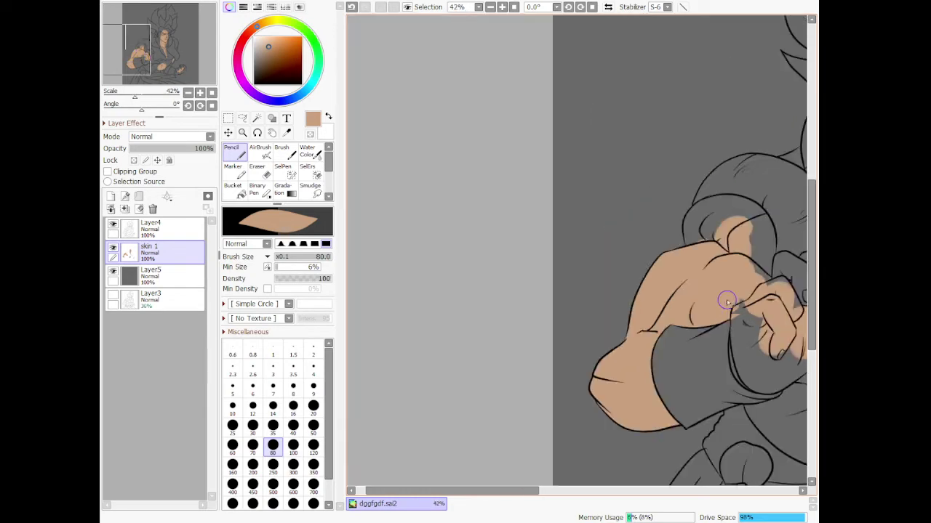
- Fill the open hand's palm and lower fingers with tan and run a tan strip along the waist's outer edge below it
scroll(784, 308, up, 8)
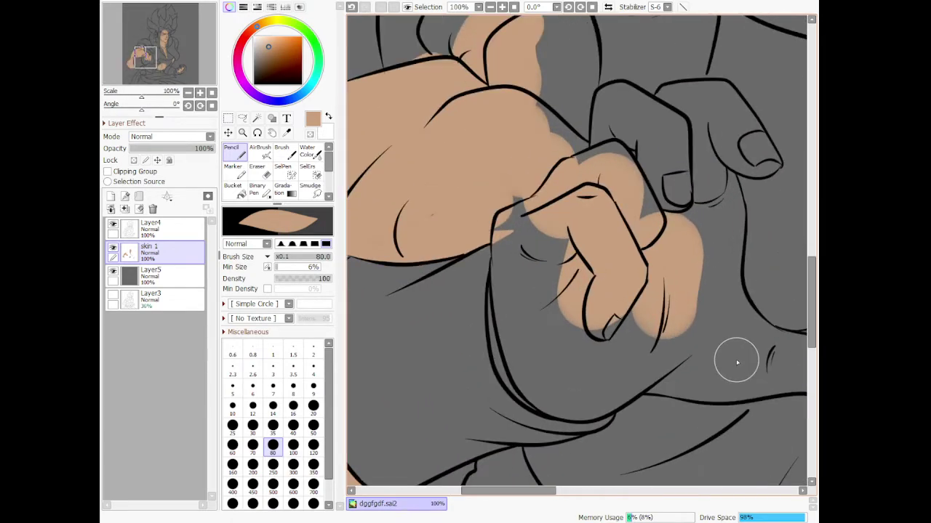
mouse_move(499, 316)
mouse_down()
mouse_move(546, 393)
mouse_move(516, 354)
mouse_move(530, 389)
mouse_move(506, 342)
mouse_move(510, 367)
mouse_move(542, 401)
mouse_move(563, 404)
mouse_move(503, 320)
mouse_move(507, 331)
mouse_move(515, 206)
mouse_move(522, 248)
mouse_move(523, 173)
mouse_move(566, 151)
mouse_move(574, 180)
mouse_move(567, 167)
mouse_move(593, 155)
mouse_move(622, 157)
mouse_move(654, 225)
mouse_move(655, 175)
mouse_move(622, 130)
mouse_move(661, 151)
mouse_move(663, 163)
mouse_move(632, 110)
mouse_move(671, 192)
mouse_move(688, 194)
mouse_move(675, 248)
mouse_up()
scroll(674, 248, down, 4)
scroll(717, 256, up, 3)
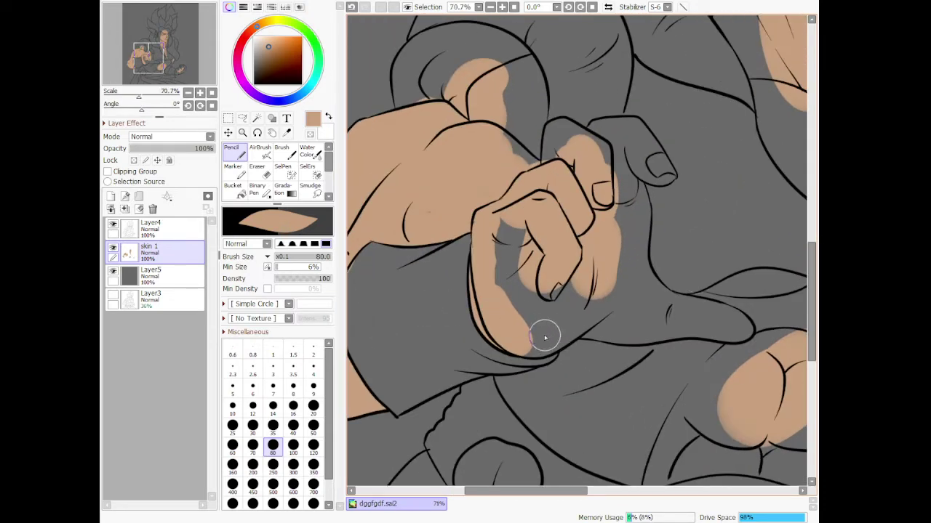
mouse_move(545, 332)
mouse_down()
mouse_move(516, 346)
mouse_move(569, 343)
mouse_move(516, 351)
mouse_move(577, 344)
mouse_move(572, 332)
mouse_move(519, 351)
mouse_move(593, 341)
mouse_move(513, 349)
mouse_move(539, 364)
mouse_move(556, 356)
mouse_move(530, 345)
mouse_move(526, 356)
mouse_move(544, 382)
mouse_move(560, 362)
mouse_move(546, 379)
mouse_move(494, 379)
mouse_move(603, 449)
mouse_move(525, 413)
mouse_move(533, 428)
mouse_move(640, 473)
mouse_up()
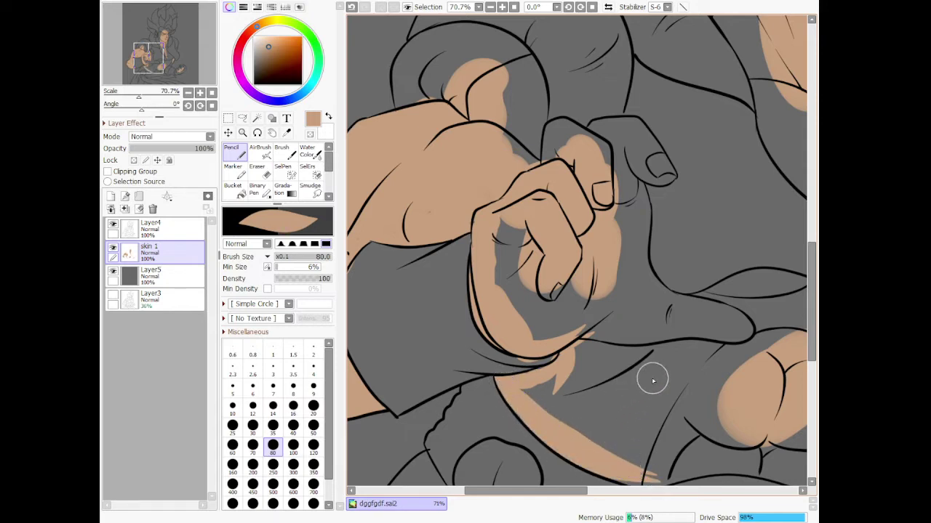
mouse_move(575, 370)
mouse_down()
mouse_move(519, 395)
mouse_move(564, 390)
mouse_move(593, 327)
mouse_up()
mouse_move(602, 263)
mouse_down()
mouse_move(567, 343)
mouse_move(528, 334)
mouse_move(510, 282)
mouse_move(522, 222)
mouse_move(497, 234)
mouse_move(500, 300)
mouse_up()
mouse_move(552, 317)
mouse_down()
mouse_move(563, 270)
mouse_move(565, 323)
mouse_move(586, 250)
mouse_up()
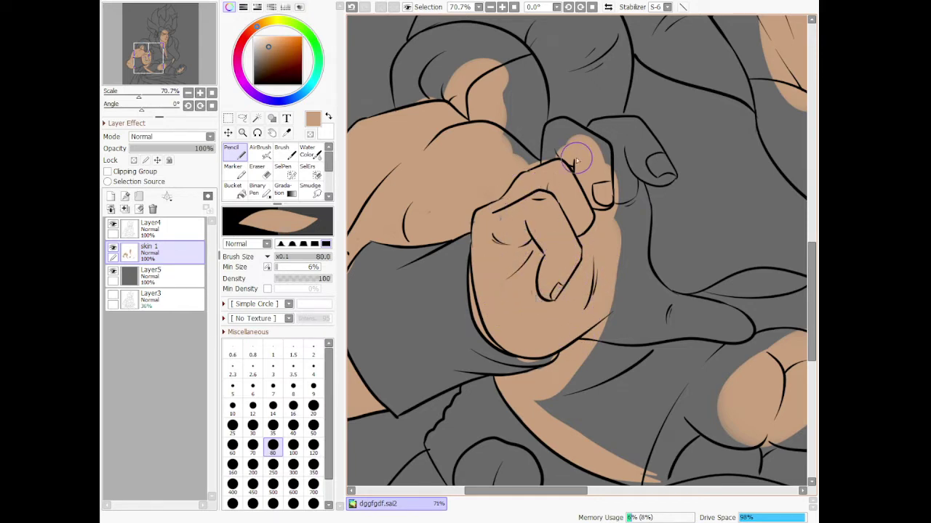
- Fill the open hand's upper fingers, palm side and thumb with tan, closing the gap between the hand and the arm
mouse_move(573, 138)
mouse_down()
mouse_move(606, 151)
mouse_move(607, 217)
mouse_move(575, 135)
mouse_move(552, 133)
mouse_move(546, 184)
mouse_move(560, 130)
mouse_move(567, 167)
mouse_up()
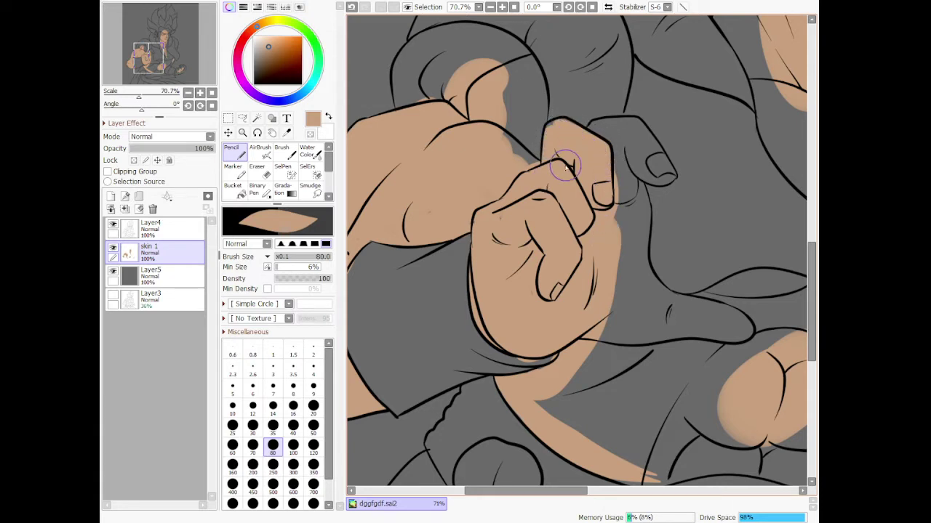
drag(530, 144, 514, 154)
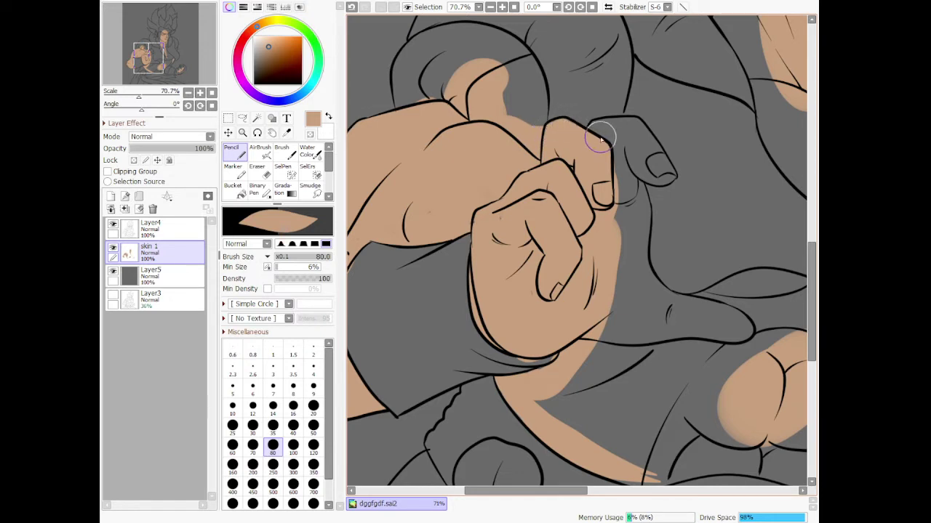
mouse_move(622, 181)
mouse_down()
mouse_move(628, 226)
mouse_move(617, 158)
mouse_move(641, 248)
mouse_move(643, 208)
mouse_move(620, 158)
mouse_move(638, 260)
mouse_up()
drag(638, 182, 648, 293)
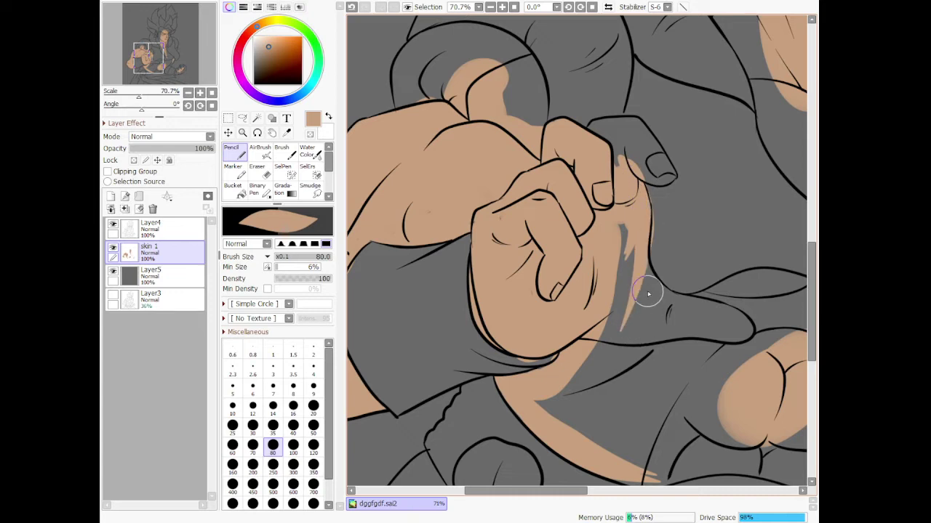
mouse_move(613, 230)
mouse_down()
mouse_move(625, 264)
mouse_move(620, 315)
mouse_move(611, 205)
mouse_move(625, 302)
mouse_move(598, 335)
mouse_move(749, 330)
mouse_move(715, 308)
mouse_move(629, 307)
mouse_move(643, 336)
mouse_move(631, 296)
mouse_move(640, 268)
mouse_move(667, 313)
mouse_up()
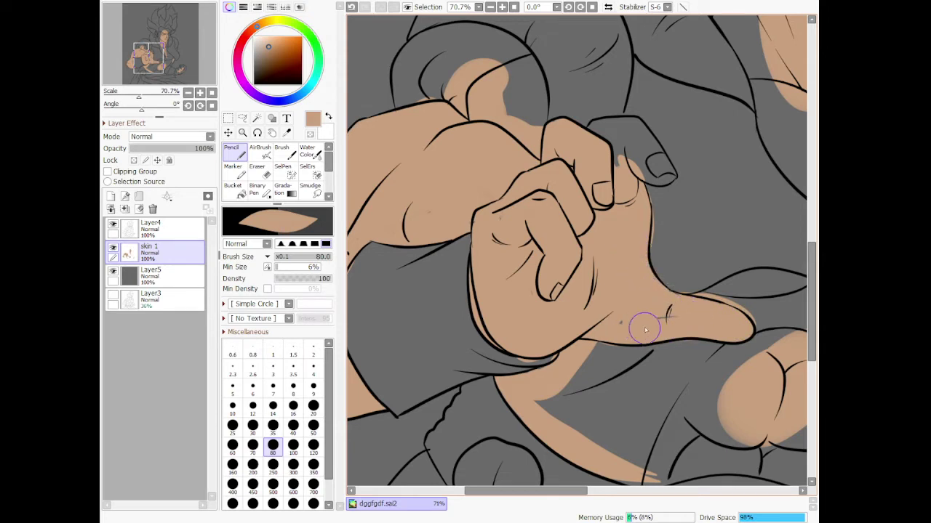
mouse_move(640, 143)
mouse_down()
mouse_move(666, 187)
mouse_move(633, 154)
mouse_up()
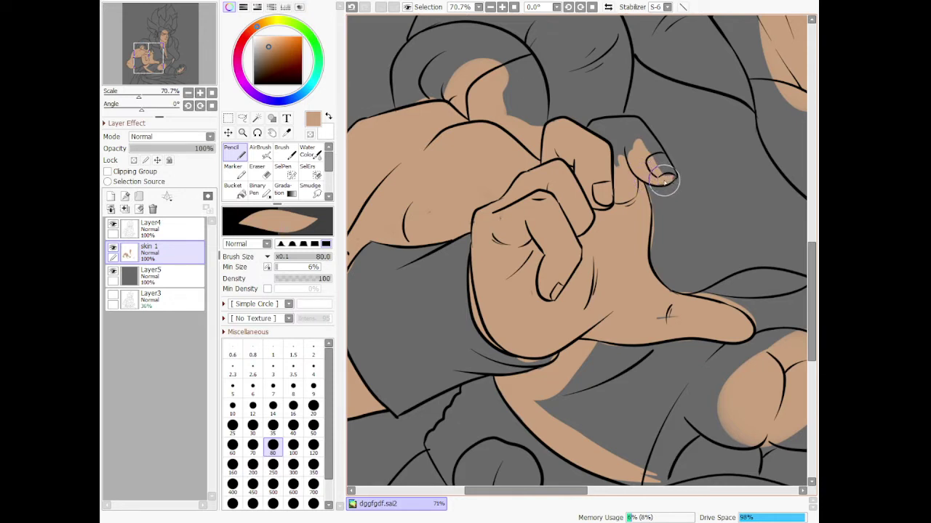
mouse_move(668, 166)
mouse_down()
mouse_move(647, 131)
mouse_move(663, 173)
mouse_move(637, 122)
mouse_move(591, 136)
mouse_move(609, 131)
mouse_move(615, 206)
mouse_move(636, 161)
mouse_up()
- Fill the upper arm below the sleeve opening with tan up to the line art
scroll(638, 143, down, 1)
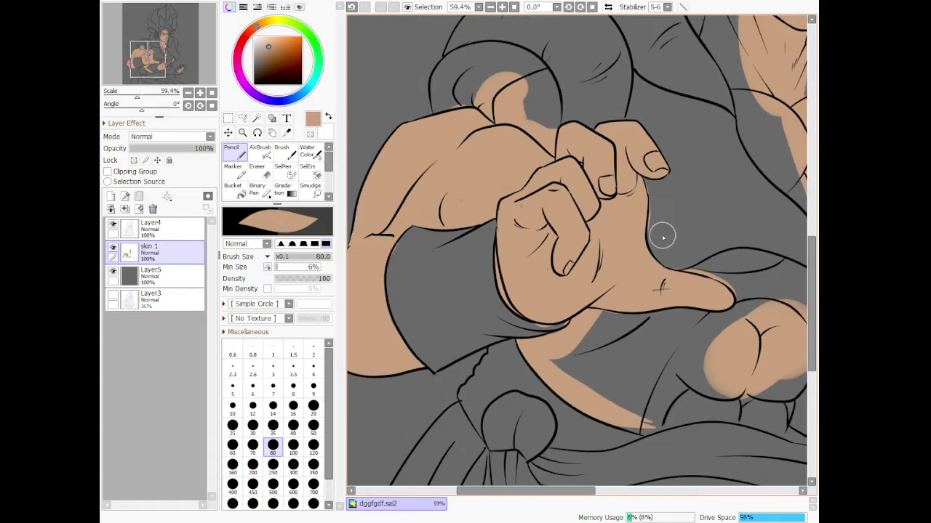
scroll(652, 294, down, 3)
scroll(571, 131, up, 7)
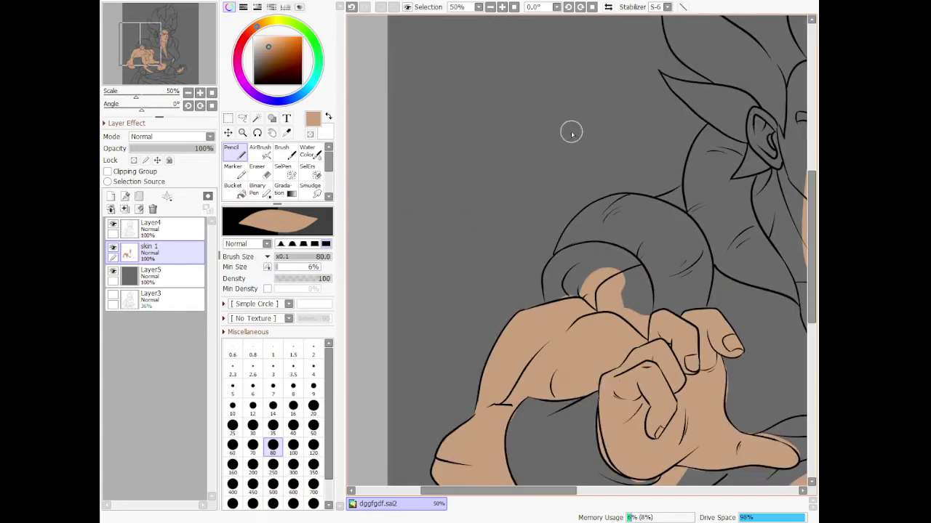
mouse_move(575, 241)
mouse_down()
mouse_move(670, 273)
mouse_move(690, 264)
mouse_move(640, 245)
mouse_move(687, 333)
mouse_move(654, 204)
mouse_move(700, 398)
mouse_move(666, 204)
mouse_move(723, 377)
mouse_move(727, 243)
mouse_move(725, 370)
mouse_move(686, 194)
mouse_move(739, 275)
mouse_move(691, 210)
mouse_up()
mouse_move(632, 171)
mouse_down()
mouse_move(682, 190)
mouse_move(604, 168)
mouse_move(582, 172)
mouse_move(643, 181)
mouse_move(603, 167)
mouse_move(552, 174)
mouse_move(503, 197)
mouse_move(530, 182)
mouse_move(493, 208)
mouse_move(474, 240)
mouse_move(487, 321)
mouse_move(474, 289)
mouse_move(475, 307)
mouse_move(485, 323)
mouse_move(475, 237)
mouse_move(470, 256)
mouse_move(478, 224)
mouse_move(569, 201)
mouse_move(514, 327)
mouse_move(623, 184)
mouse_move(511, 287)
mouse_move(628, 188)
mouse_move(689, 261)
mouse_move(647, 316)
mouse_up()
scroll(647, 317, down, 6)
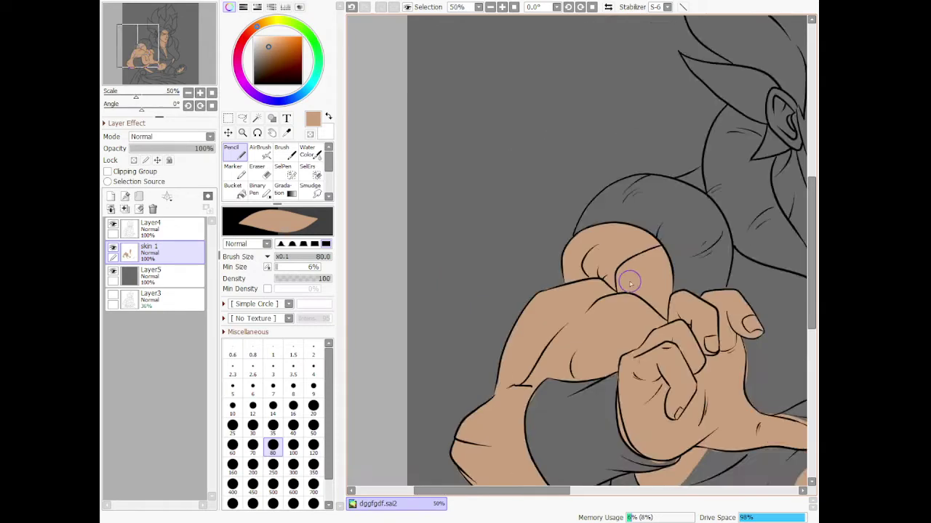
- Paint tan over the torso area above the thumb and along the upper edge of the abdominal muscles
scroll(680, 340, up, 2)
scroll(680, 341, up, 7)
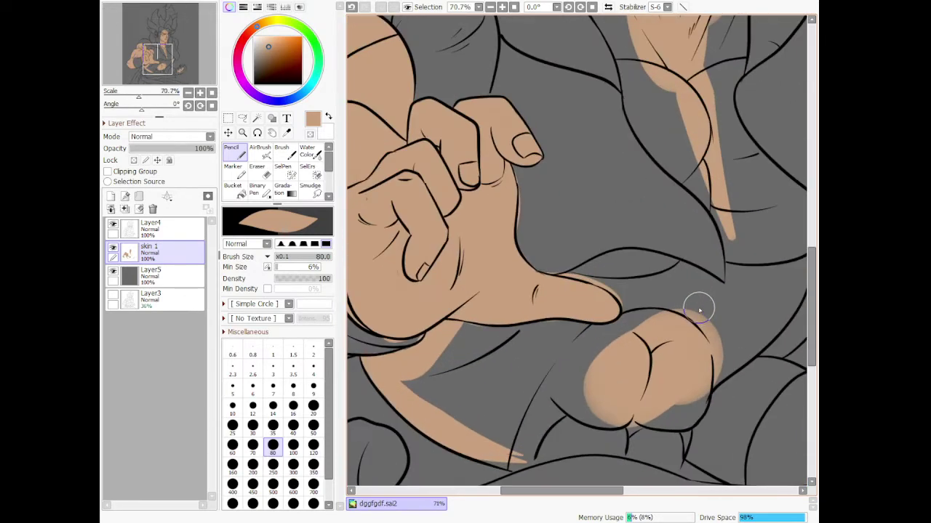
mouse_move(571, 259)
mouse_down()
mouse_move(535, 286)
mouse_move(552, 281)
mouse_move(448, 267)
mouse_move(500, 263)
mouse_move(510, 274)
mouse_move(600, 241)
mouse_move(640, 246)
mouse_move(727, 300)
mouse_move(705, 274)
mouse_move(630, 258)
mouse_move(542, 302)
mouse_move(653, 284)
mouse_move(490, 387)
mouse_move(694, 286)
mouse_move(669, 371)
mouse_up()
- Fill the lower abdomen with tan down to the sash line, covering the area beneath the thumb
scroll(669, 370, down, 5)
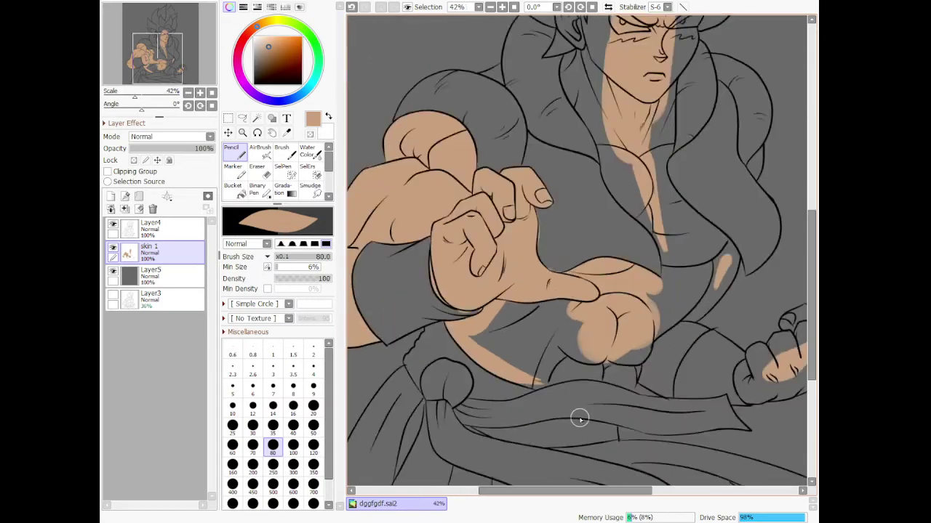
scroll(580, 419, up, 4)
scroll(553, 333, up, 2)
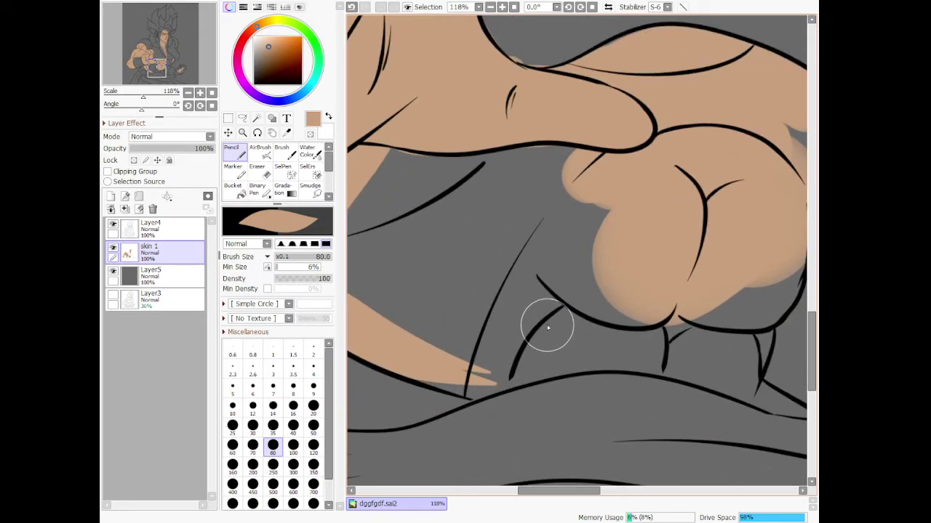
mouse_move(472, 391)
mouse_down()
mouse_move(445, 386)
mouse_move(472, 398)
mouse_move(511, 376)
mouse_move(482, 394)
mouse_move(596, 361)
mouse_move(523, 376)
mouse_move(692, 365)
mouse_move(704, 376)
mouse_move(649, 370)
mouse_move(711, 378)
mouse_move(753, 398)
mouse_move(724, 393)
mouse_move(750, 398)
mouse_move(772, 312)
mouse_move(771, 346)
mouse_move(767, 290)
mouse_move(739, 386)
mouse_move(717, 282)
mouse_move(739, 354)
mouse_move(709, 349)
mouse_move(681, 296)
mouse_move(642, 338)
mouse_move(601, 315)
mouse_move(677, 320)
mouse_up()
mouse_move(557, 334)
mouse_down()
mouse_move(496, 356)
mouse_move(657, 209)
mouse_move(603, 301)
mouse_move(549, 121)
mouse_move(491, 139)
mouse_move(402, 143)
mouse_move(388, 185)
mouse_move(390, 270)
mouse_move(469, 197)
mouse_move(506, 141)
mouse_move(513, 173)
mouse_move(403, 289)
mouse_move(417, 135)
mouse_move(437, 293)
mouse_move(495, 336)
mouse_move(523, 160)
mouse_move(498, 354)
mouse_move(615, 207)
mouse_move(570, 296)
mouse_move(608, 262)
mouse_up()
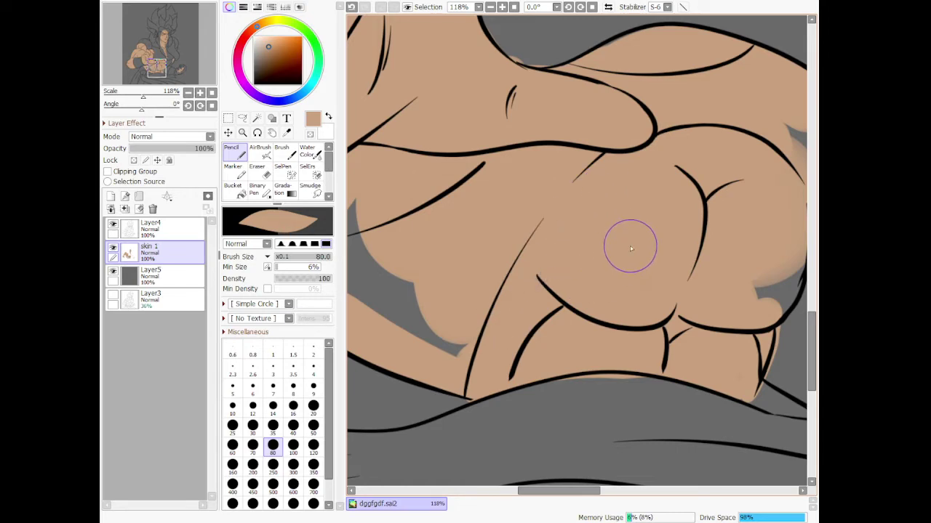
- Cover the remaining gray gap on the side of the waist below the open hand with tan
scroll(630, 247, down, 8)
scroll(540, 229, up, 7)
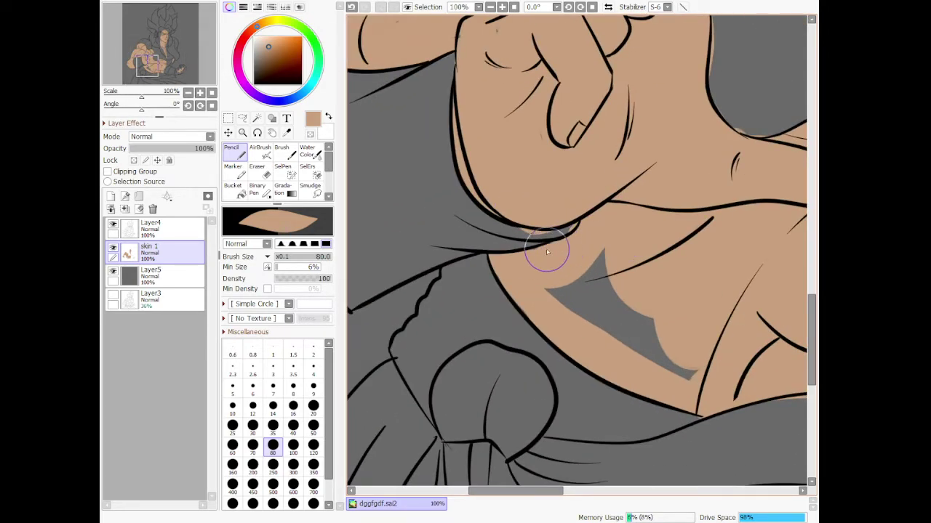
mouse_move(553, 247)
mouse_down()
mouse_move(539, 288)
mouse_move(713, 387)
mouse_move(582, 271)
mouse_move(629, 236)
mouse_move(588, 310)
mouse_move(636, 298)
mouse_up()
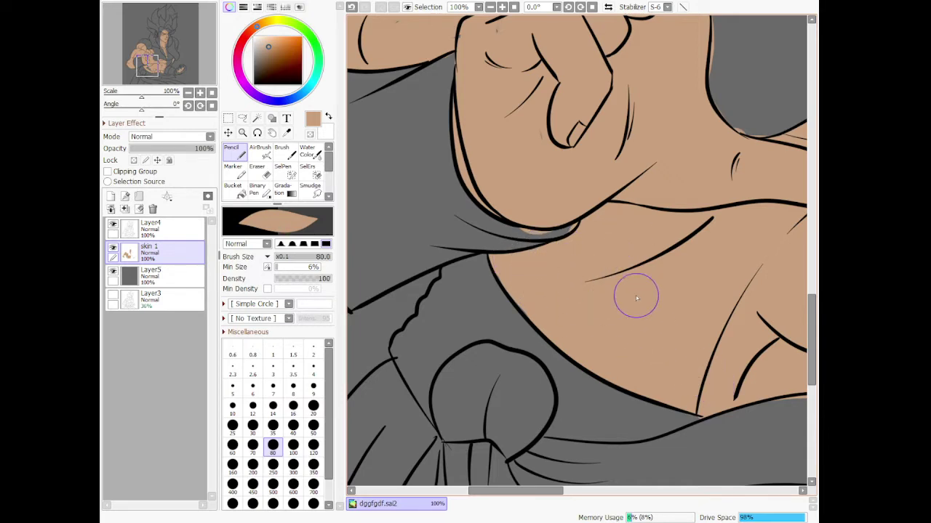
- Fill the far side of the abdomen with tan, from the sash up to the crease beneath the chest
scroll(676, 277, down, 4)
scroll(771, 270, up, 2)
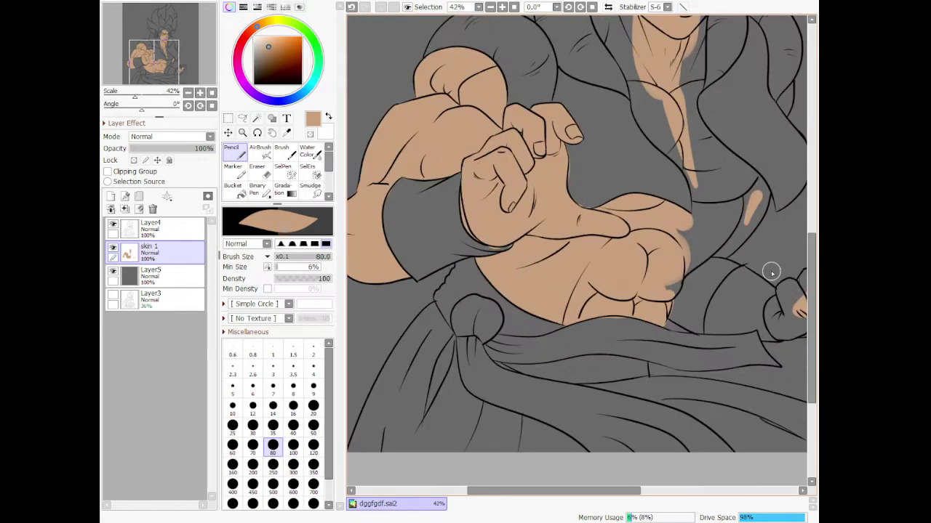
scroll(707, 317, up, 2)
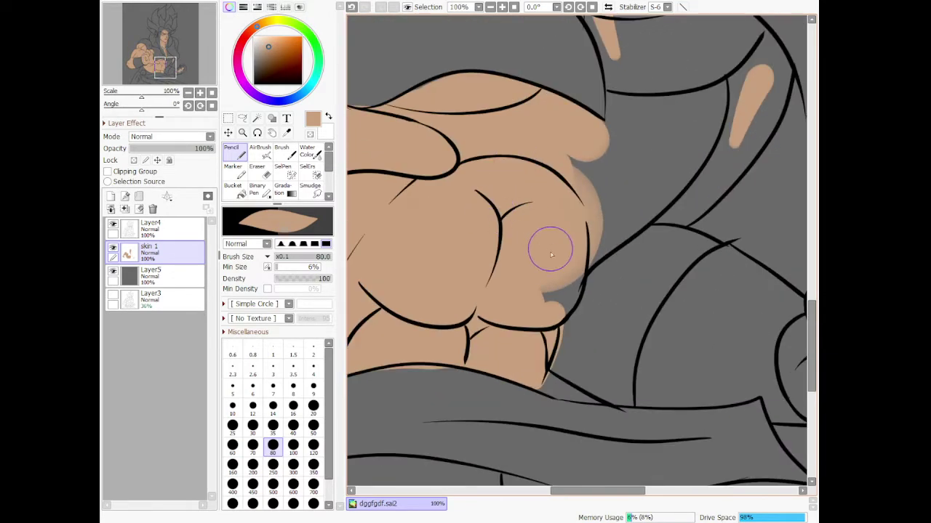
mouse_move(548, 247)
mouse_down()
mouse_move(556, 315)
mouse_move(566, 270)
mouse_move(558, 371)
mouse_move(621, 398)
mouse_move(647, 266)
mouse_move(625, 358)
mouse_move(639, 342)
mouse_move(628, 395)
mouse_move(669, 259)
mouse_move(644, 309)
mouse_move(695, 231)
mouse_move(650, 307)
mouse_move(710, 237)
mouse_move(682, 262)
mouse_move(714, 242)
mouse_move(680, 269)
mouse_move(708, 246)
mouse_move(630, 236)
mouse_move(652, 232)
mouse_move(693, 191)
mouse_move(674, 234)
mouse_move(719, 247)
mouse_move(613, 309)
mouse_move(599, 385)
mouse_move(610, 391)
mouse_move(571, 360)
mouse_move(622, 243)
mouse_move(656, 237)
mouse_move(614, 272)
mouse_move(594, 229)
mouse_move(605, 251)
mouse_move(692, 156)
mouse_move(718, 107)
mouse_move(548, 255)
mouse_move(691, 143)
mouse_move(596, 188)
mouse_move(644, 148)
mouse_move(549, 167)
mouse_move(603, 209)
mouse_move(620, 120)
mouse_move(633, 114)
mouse_move(623, 171)
mouse_move(661, 181)
mouse_move(680, 209)
mouse_move(754, 87)
mouse_move(695, 197)
mouse_up()
scroll(691, 144, down, 5)
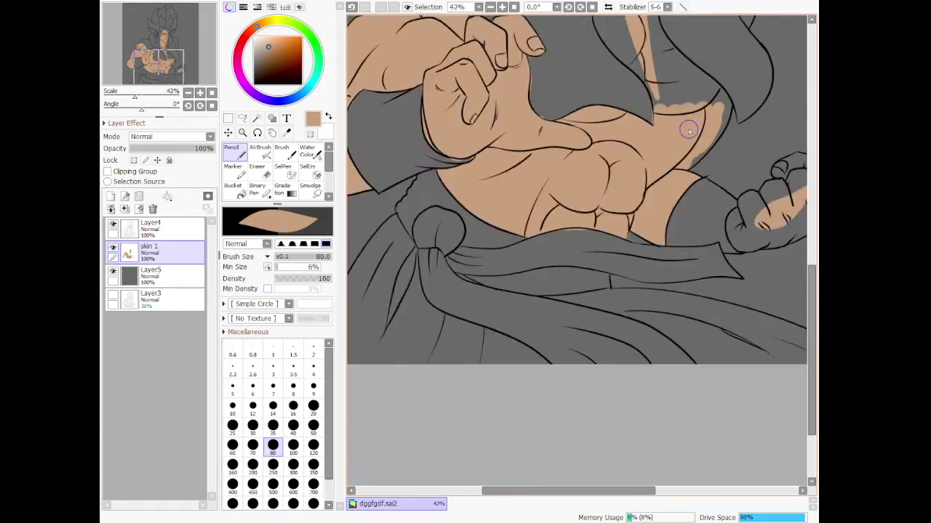
- Paint tan along the chest's inner edge beside the open vest and fill the small skin patch behind the far vest flap
scroll(703, 29, up, 2)
scroll(661, 160, up, 2)
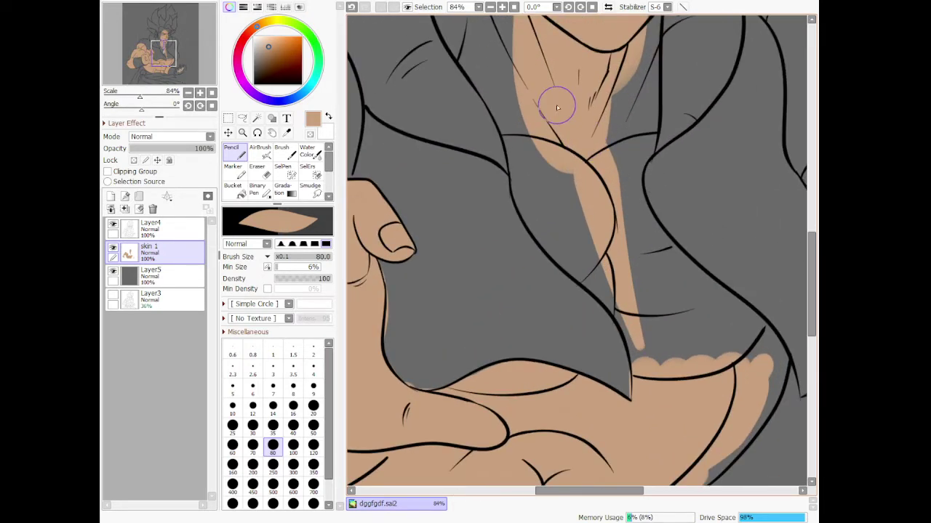
scroll(557, 131, down, 2)
scroll(553, 208, up, 1)
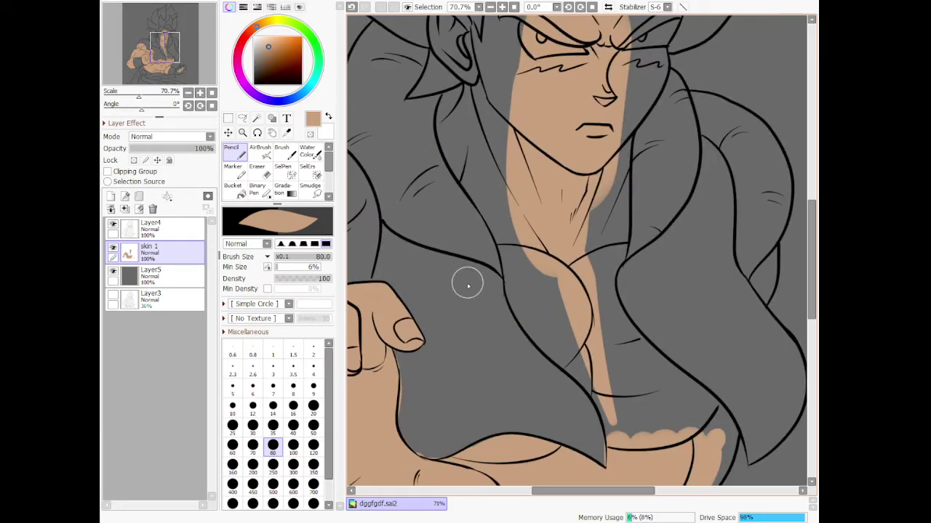
mouse_move(511, 247)
mouse_down()
mouse_move(533, 317)
mouse_move(604, 373)
mouse_up()
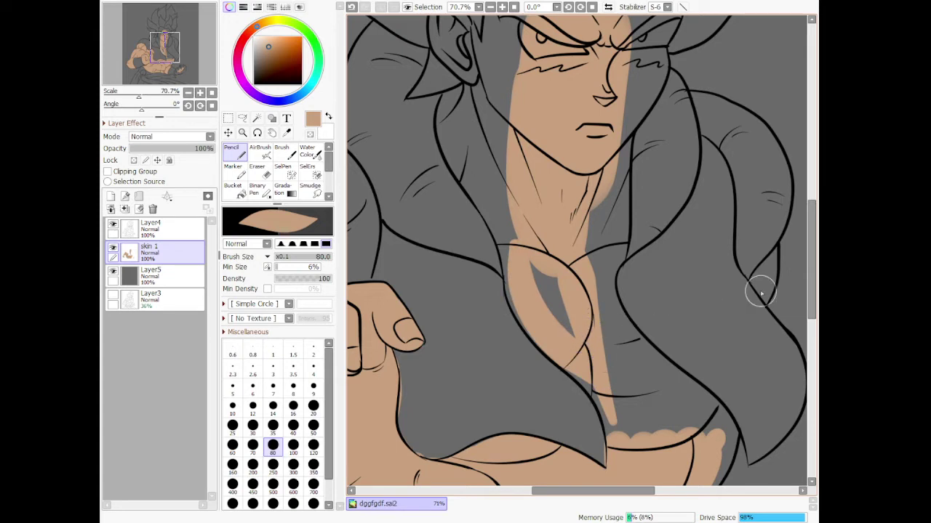
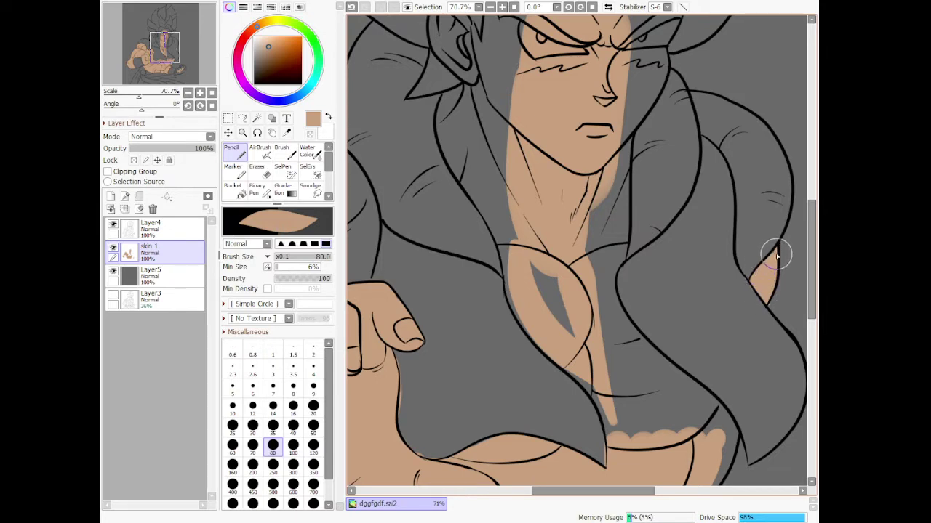
- Fill the torso's far side and lower chest corner with tan, and trim the spill outside the outline with the Eraser at size 20
scroll(771, 291, down, 6)
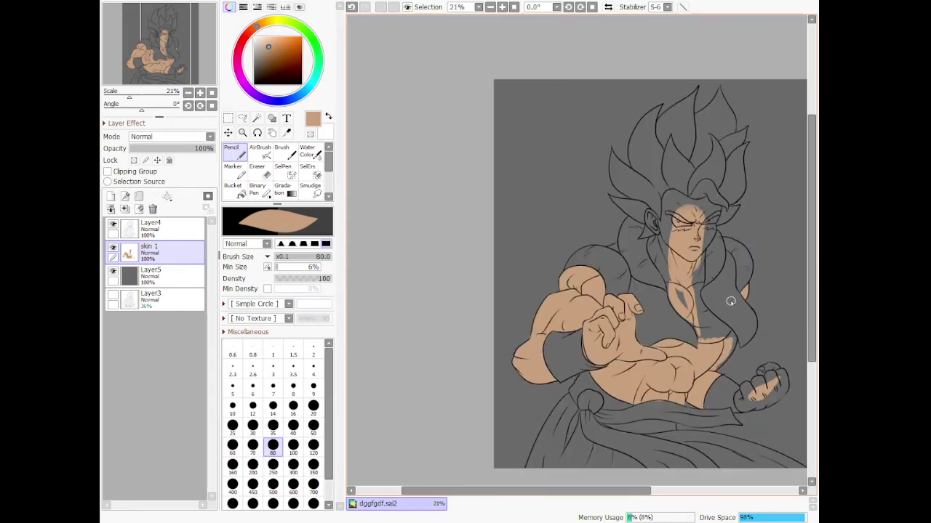
scroll(729, 372, up, 8)
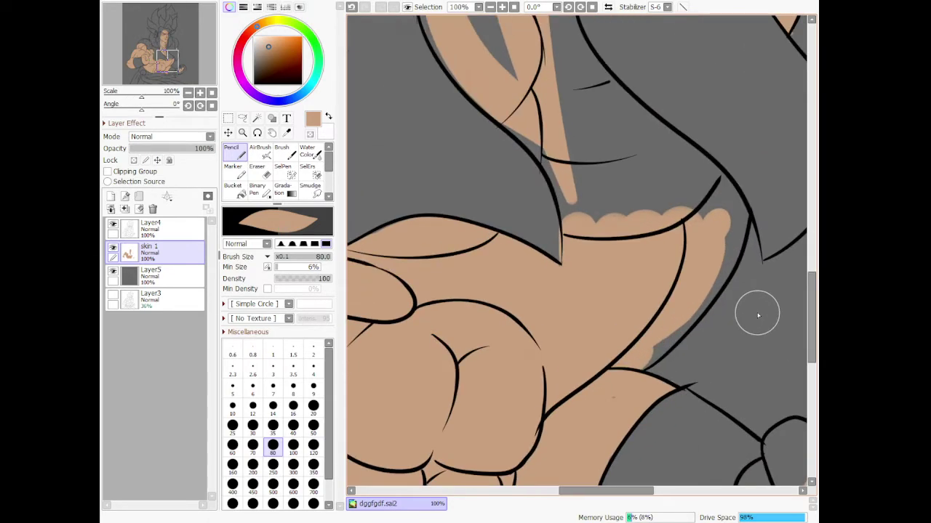
mouse_move(654, 154)
mouse_down()
mouse_move(705, 194)
mouse_move(648, 148)
mouse_move(714, 218)
mouse_move(684, 167)
mouse_move(714, 190)
mouse_move(730, 219)
mouse_move(723, 206)
mouse_move(728, 240)
mouse_move(739, 210)
mouse_move(739, 237)
mouse_move(746, 215)
mouse_move(688, 325)
mouse_move(724, 270)
mouse_move(634, 370)
mouse_move(709, 297)
mouse_move(649, 361)
mouse_up()
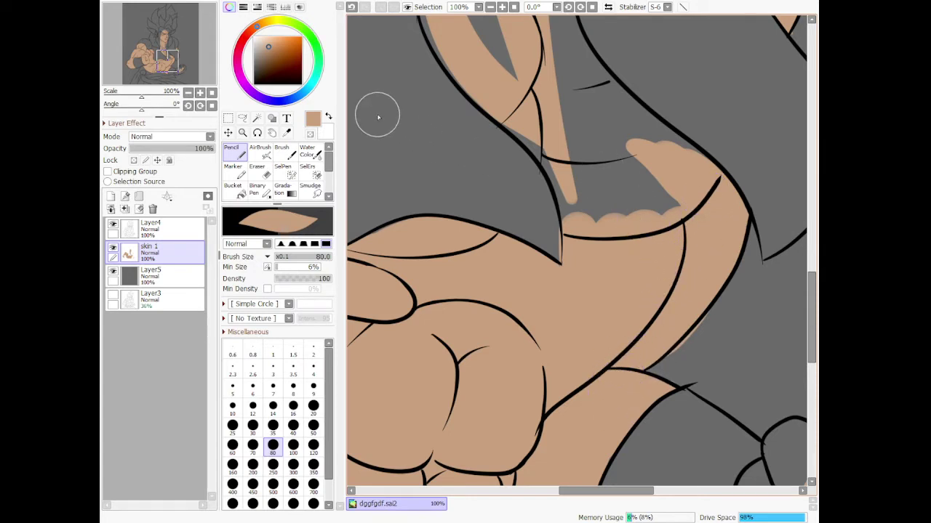
key(e)
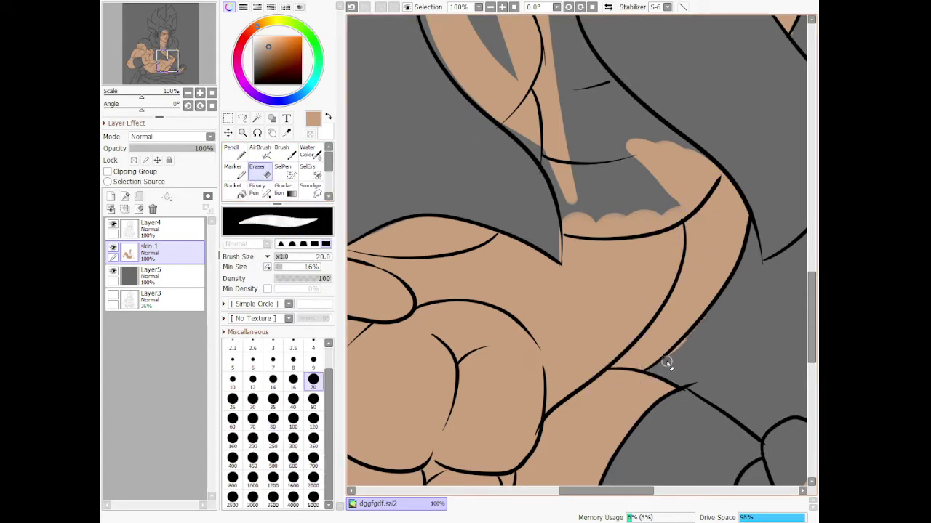
scroll(637, 204, down, 7)
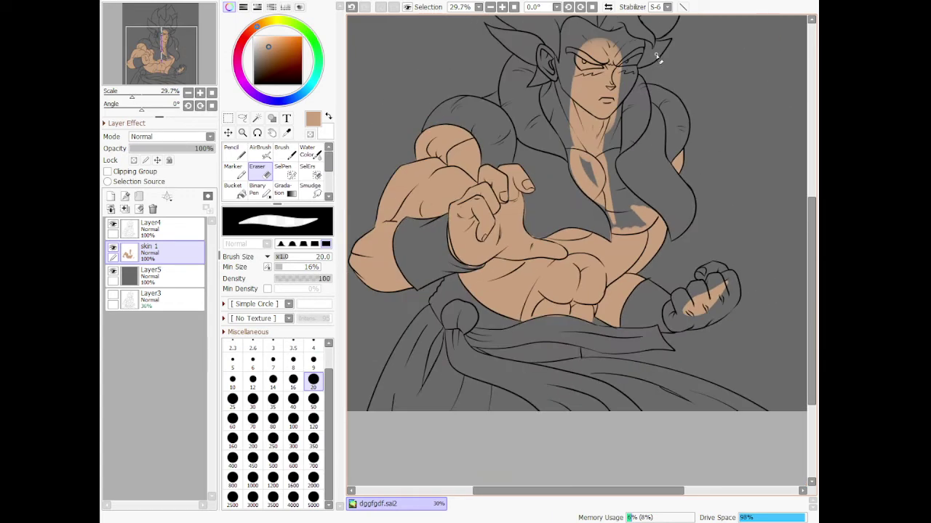
- Fill the remaining gray areas of the bare chest between the vest edges with tan, using the Pencil at size 80
scroll(656, 58, down, 1)
scroll(633, 261, up, 4)
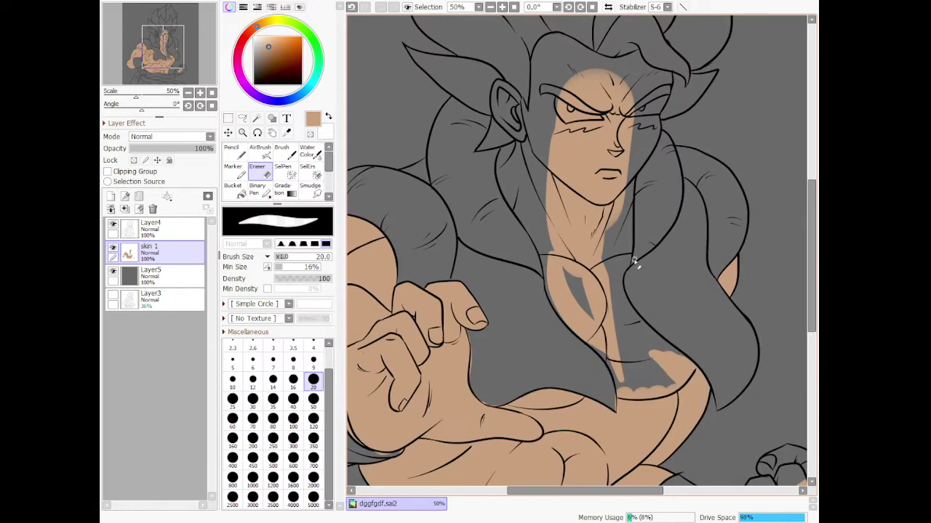
scroll(634, 263, up, 1)
click(231, 150)
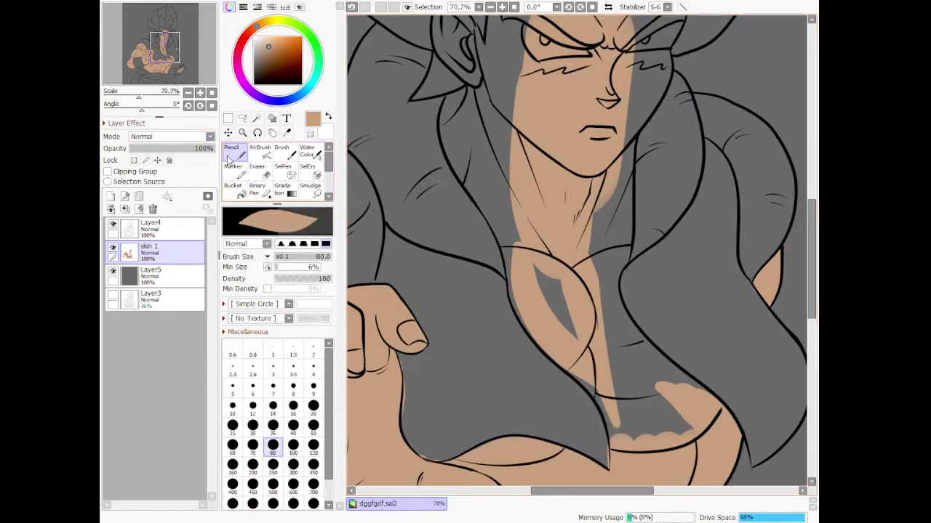
mouse_move(518, 298)
mouse_down()
mouse_move(643, 453)
mouse_move(606, 405)
mouse_move(626, 457)
mouse_move(632, 418)
mouse_move(605, 357)
mouse_move(681, 457)
mouse_move(661, 419)
mouse_move(625, 421)
mouse_move(664, 405)
mouse_move(646, 371)
mouse_move(700, 433)
mouse_move(628, 345)
mouse_move(720, 413)
mouse_up()
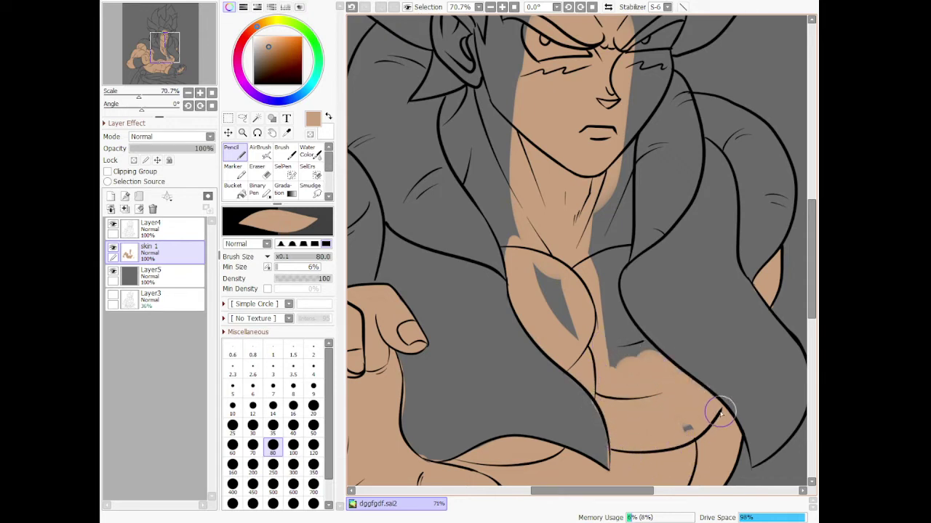
mouse_move(620, 238)
mouse_down()
mouse_move(598, 287)
mouse_move(632, 246)
mouse_move(604, 288)
mouse_move(646, 332)
mouse_move(674, 325)
mouse_up()
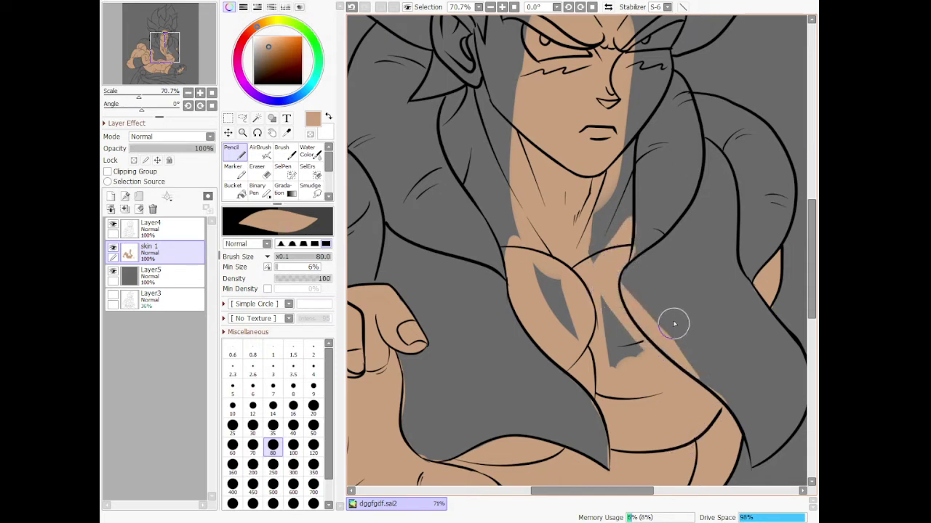
key(ctrl+z)
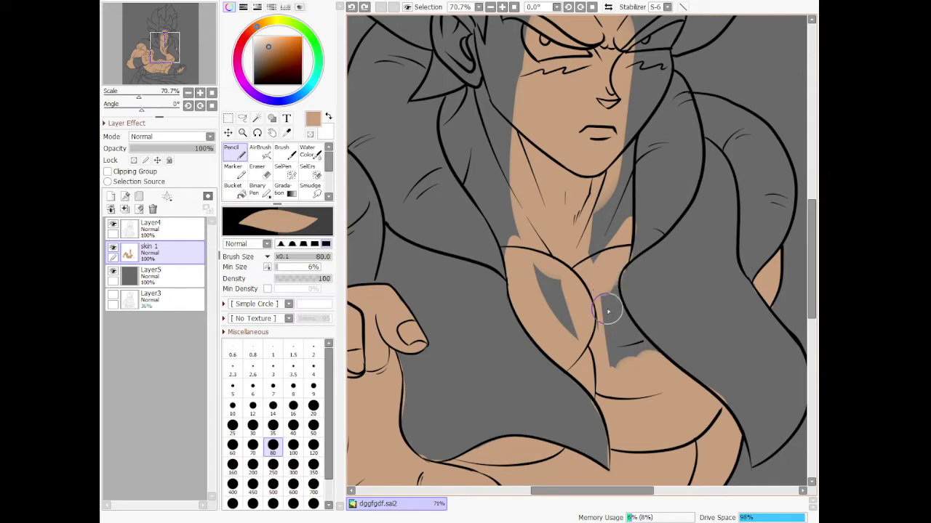
mouse_move(608, 312)
mouse_down()
mouse_move(688, 400)
mouse_move(592, 303)
mouse_move(639, 399)
mouse_move(587, 302)
mouse_move(660, 384)
mouse_up()
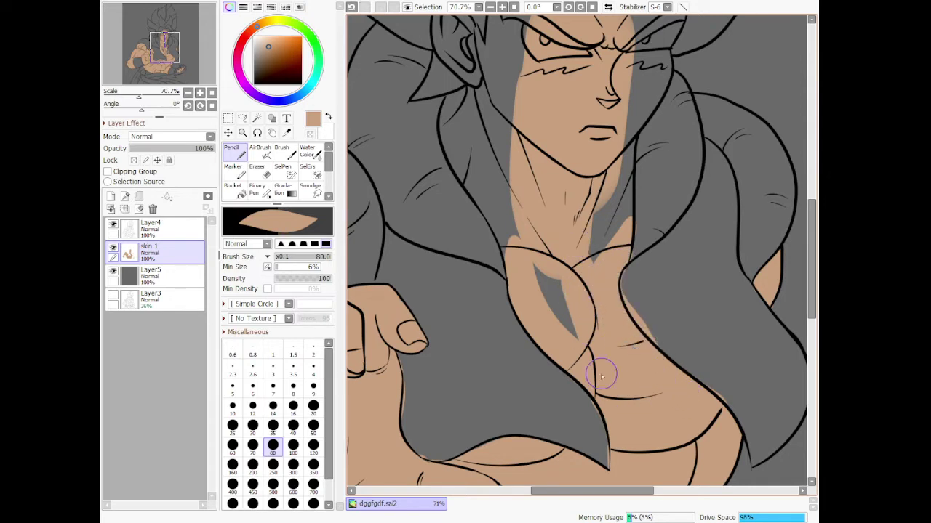
drag(524, 263, 557, 312)
- Fill both sides of the neck with tan, from below the ear and jaw down to the collarbones
mouse_move(575, 261)
mouse_down()
mouse_move(593, 177)
mouse_move(582, 291)
mouse_move(607, 152)
mouse_move(592, 260)
mouse_move(624, 150)
mouse_move(626, 260)
mouse_move(624, 226)
mouse_up()
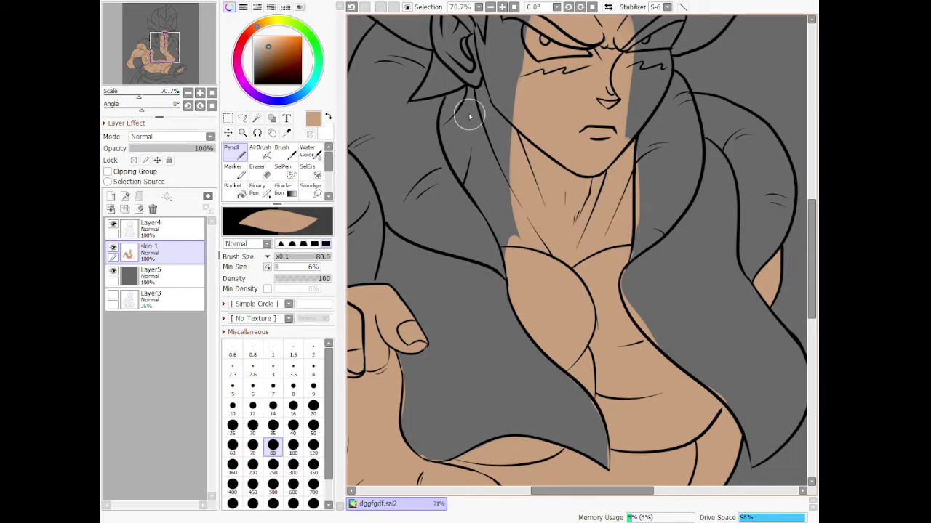
mouse_move(448, 131)
mouse_down()
mouse_move(462, 91)
mouse_move(443, 118)
mouse_move(463, 173)
mouse_move(440, 132)
mouse_move(530, 276)
mouse_up()
mouse_move(458, 108)
mouse_down()
mouse_move(501, 218)
mouse_move(453, 94)
mouse_move(516, 229)
mouse_move(525, 187)
mouse_move(480, 90)
mouse_move(540, 210)
mouse_move(480, 108)
mouse_up()
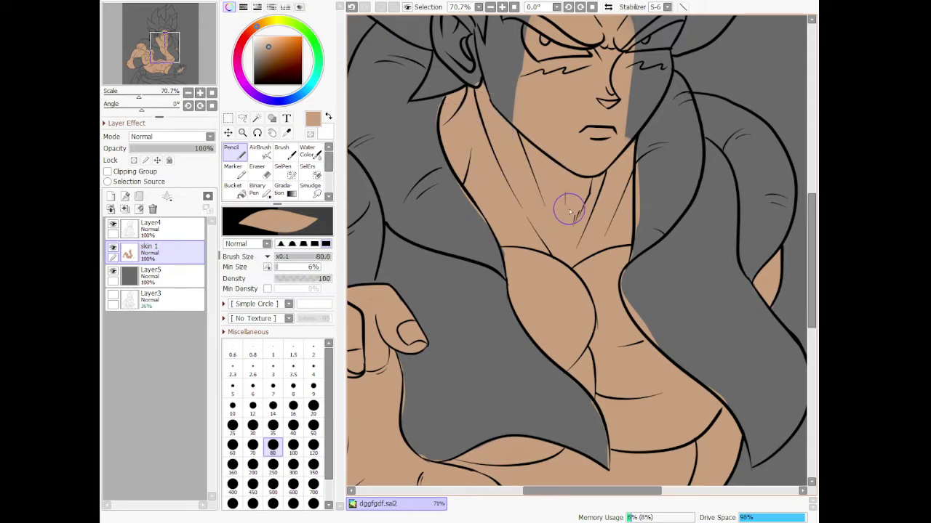
- Paint the ear, the near side of the face and the adjoining forehead up to the hairline in tan
scroll(569, 210, down, 3)
scroll(557, 94, up, 5)
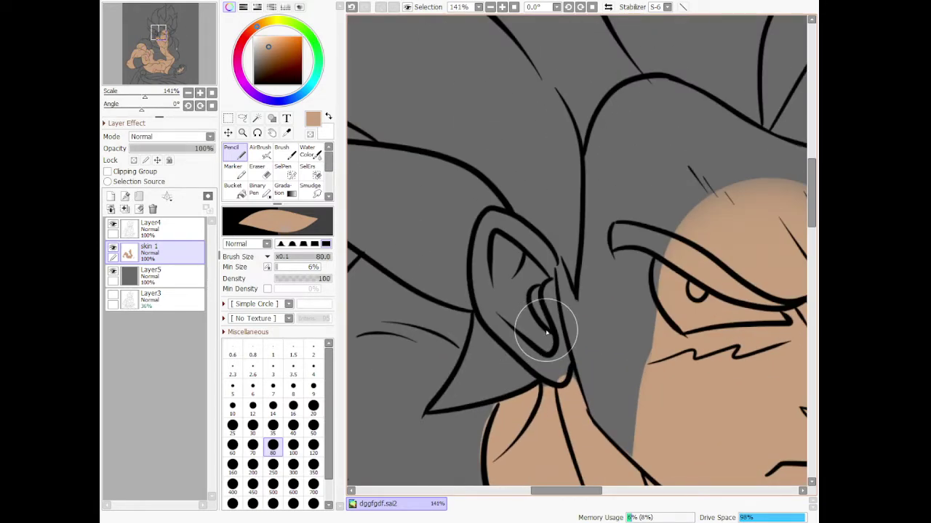
mouse_move(551, 373)
mouse_down()
mouse_move(554, 396)
mouse_move(561, 361)
mouse_up()
mouse_move(556, 295)
mouse_down()
mouse_move(492, 220)
mouse_move(479, 300)
mouse_move(494, 340)
mouse_move(553, 379)
mouse_move(546, 342)
mouse_move(502, 253)
mouse_move(522, 312)
mouse_move(580, 369)
mouse_up()
mouse_move(631, 477)
mouse_down()
mouse_move(594, 373)
mouse_move(587, 380)
mouse_move(596, 398)
mouse_move(655, 272)
mouse_move(631, 432)
mouse_move(645, 275)
mouse_move(652, 322)
mouse_move(600, 328)
mouse_move(633, 235)
mouse_move(584, 358)
mouse_move(614, 250)
mouse_move(628, 242)
mouse_move(603, 291)
mouse_move(608, 168)
mouse_move(610, 231)
mouse_move(613, 164)
mouse_move(636, 110)
mouse_move(612, 162)
mouse_move(609, 189)
mouse_move(643, 95)
mouse_move(605, 142)
mouse_move(603, 171)
mouse_move(619, 122)
mouse_move(679, 104)
mouse_move(745, 159)
mouse_move(733, 200)
mouse_move(625, 286)
mouse_move(661, 170)
mouse_move(695, 149)
mouse_move(678, 179)
mouse_move(729, 211)
mouse_move(636, 122)
mouse_move(699, 233)
mouse_up()
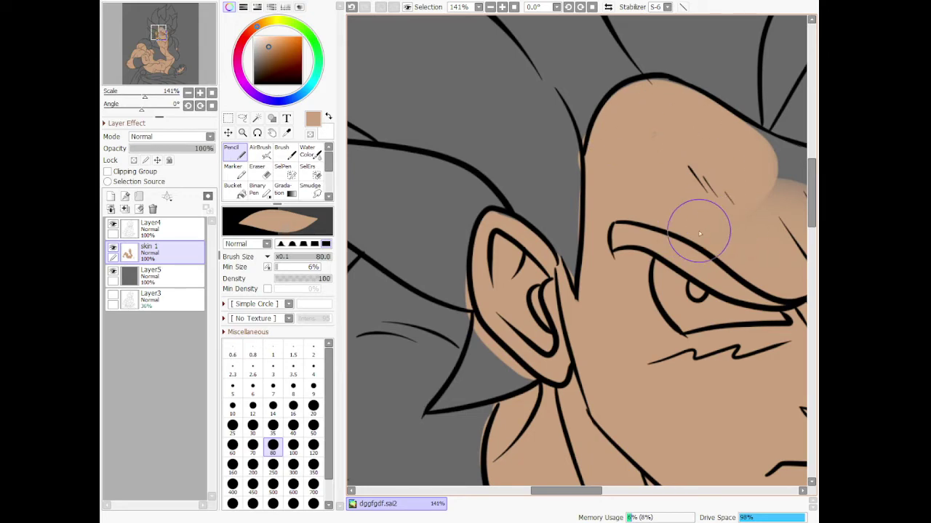
- Fill the far side of the face and the rest of the forehead beneath the hairline with tan
scroll(670, 163, down, 9)
scroll(719, 160, up, 4)
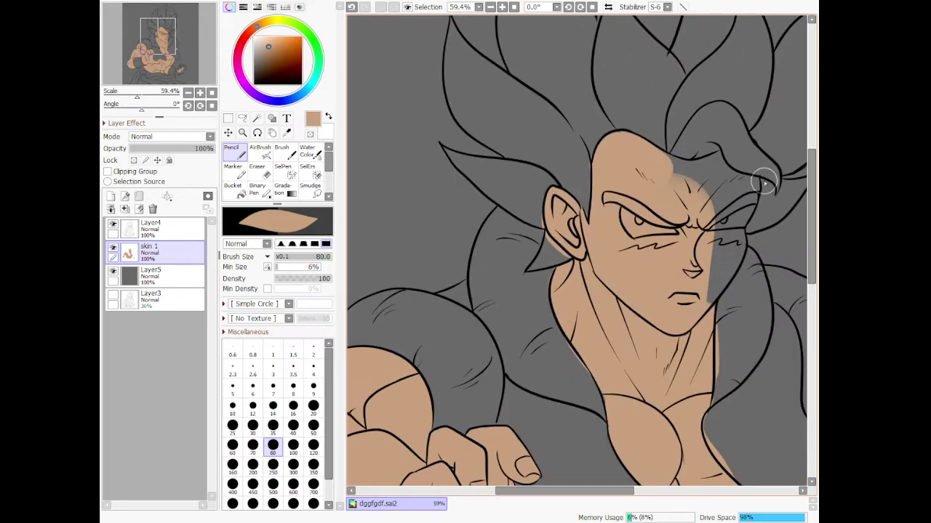
scroll(764, 183, down, 1)
scroll(756, 201, up, 3)
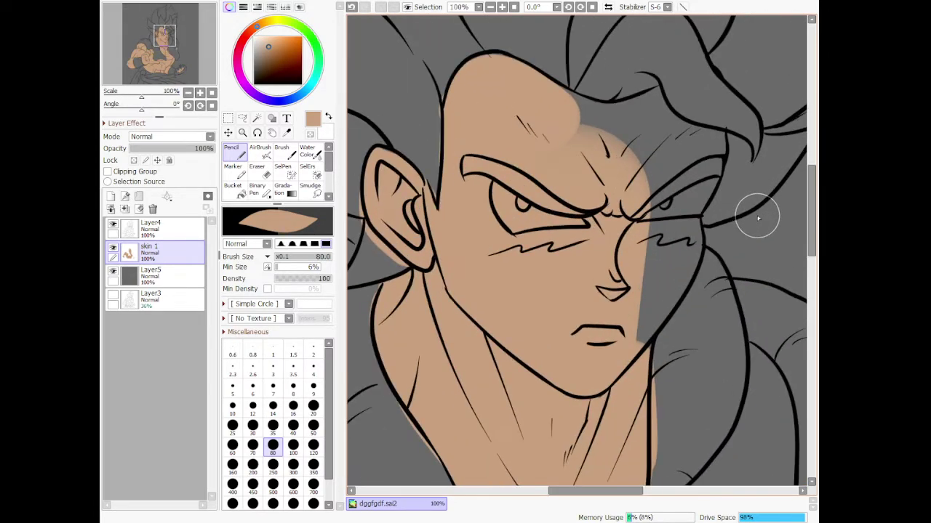
mouse_move(719, 157)
mouse_down()
mouse_move(700, 205)
mouse_move(717, 178)
mouse_move(683, 238)
mouse_move(689, 255)
mouse_move(692, 221)
mouse_move(690, 264)
mouse_move(654, 312)
mouse_move(691, 257)
mouse_move(670, 305)
mouse_move(613, 367)
mouse_move(653, 323)
mouse_move(649, 357)
mouse_move(652, 296)
mouse_move(641, 309)
mouse_move(671, 267)
mouse_move(662, 303)
mouse_move(686, 259)
mouse_move(678, 206)
mouse_move(643, 308)
mouse_move(681, 134)
mouse_move(667, 238)
mouse_move(692, 125)
mouse_move(690, 207)
mouse_move(696, 161)
mouse_move(688, 111)
mouse_move(661, 102)
mouse_move(659, 89)
mouse_move(657, 106)
mouse_move(687, 142)
mouse_move(711, 143)
mouse_move(690, 130)
mouse_move(726, 133)
mouse_move(676, 130)
mouse_move(655, 93)
mouse_move(621, 117)
mouse_move(581, 121)
mouse_move(534, 98)
mouse_move(589, 92)
mouse_move(542, 74)
mouse_move(565, 95)
mouse_move(648, 112)
mouse_up()
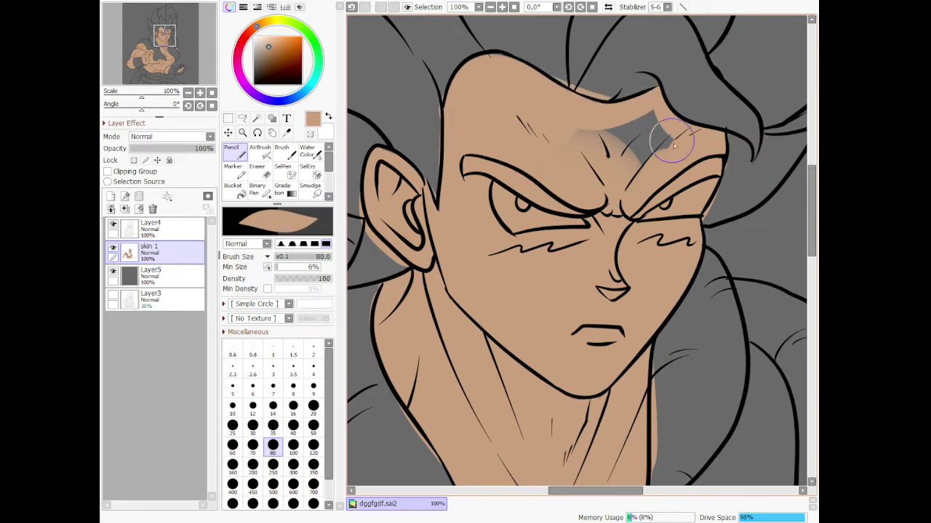
mouse_move(674, 146)
mouse_down()
mouse_move(645, 139)
mouse_move(660, 127)
mouse_move(622, 204)
mouse_move(570, 125)
mouse_move(623, 144)
mouse_move(576, 194)
mouse_move(611, 110)
mouse_up()
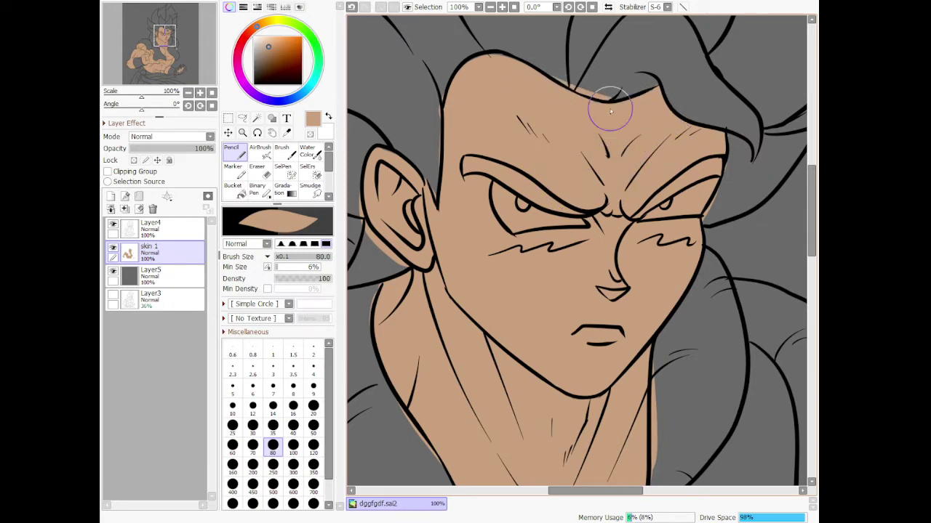
- Paint the white of the near eye in a neutral light gray, using the Pencil at size 60
scroll(579, 184, down, 6)
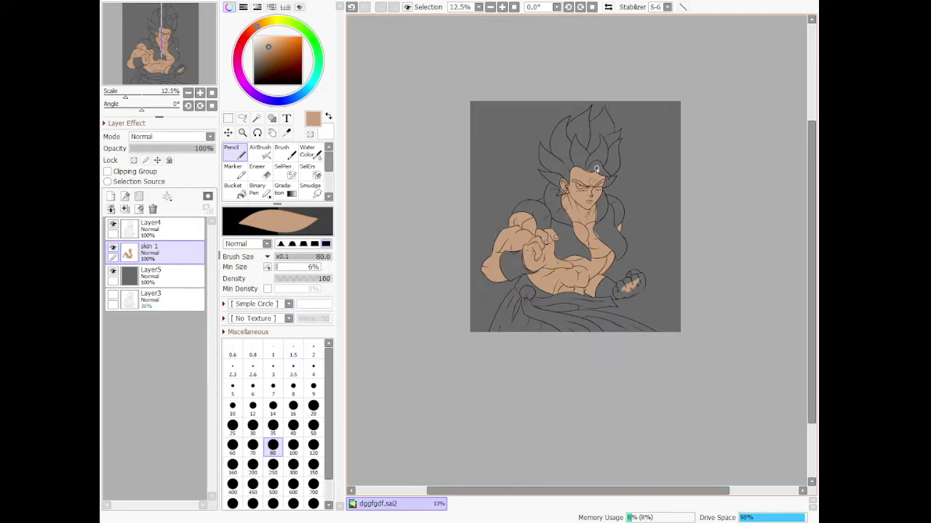
click(255, 44)
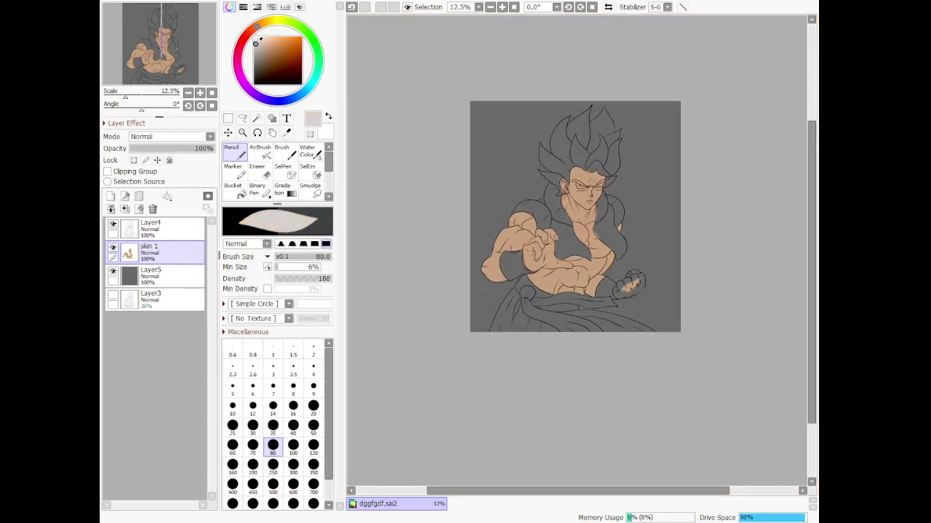
click(254, 47)
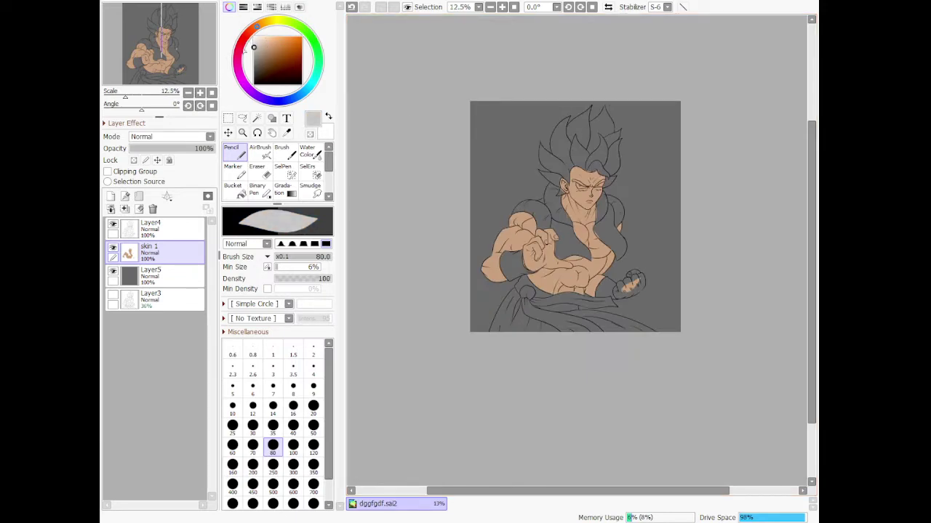
click(234, 446)
scroll(628, 132, up, 7)
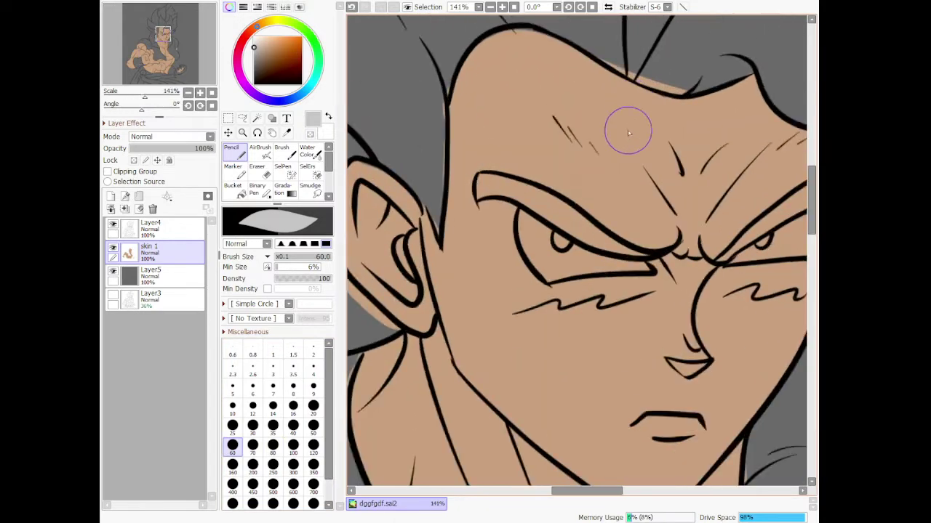
scroll(628, 132, up, 3)
mouse_move(453, 287)
mouse_down()
mouse_move(497, 378)
mouse_move(488, 364)
mouse_move(508, 373)
mouse_move(560, 366)
mouse_move(507, 375)
mouse_move(614, 358)
mouse_move(606, 357)
mouse_move(659, 360)
mouse_move(556, 349)
mouse_move(535, 339)
mouse_move(583, 349)
mouse_move(491, 313)
mouse_move(461, 275)
mouse_move(505, 340)
mouse_move(495, 319)
mouse_move(549, 366)
mouse_move(512, 346)
mouse_move(579, 351)
mouse_up()
scroll(581, 332, down, 6)
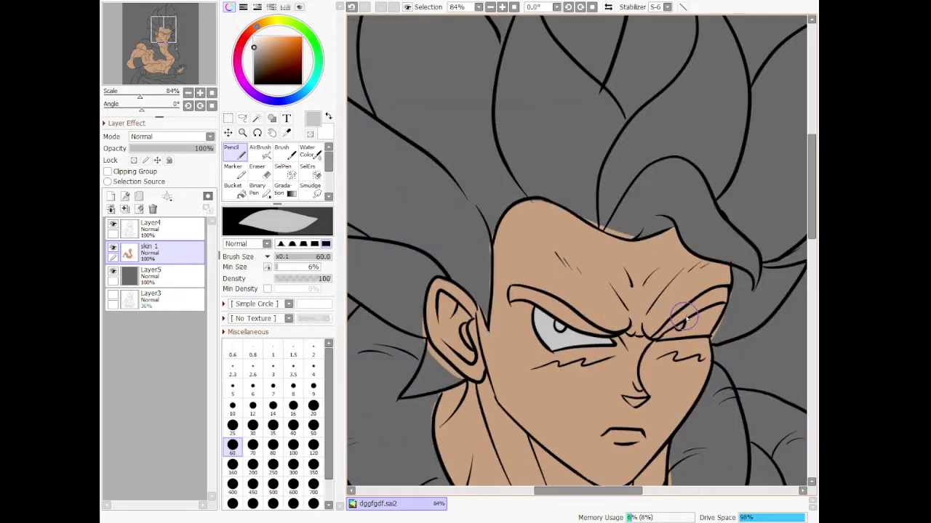
- Paint the far eye's white light gray and cover the spill around its lids with tan sampled from the forehead
scroll(687, 317, up, 8)
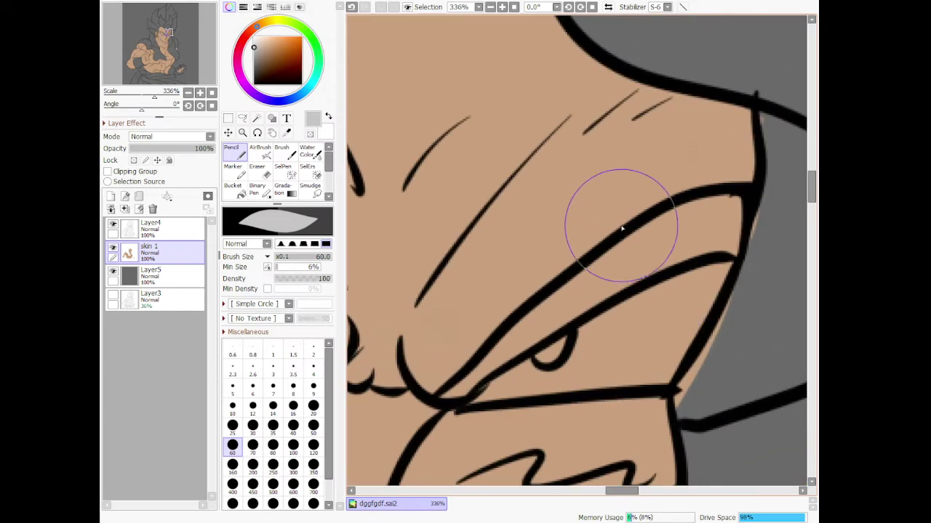
mouse_move(552, 375)
mouse_down()
mouse_move(481, 396)
mouse_move(506, 378)
mouse_move(481, 396)
mouse_move(659, 379)
mouse_move(697, 294)
mouse_move(721, 269)
mouse_move(506, 380)
mouse_move(662, 328)
mouse_move(640, 342)
mouse_up()
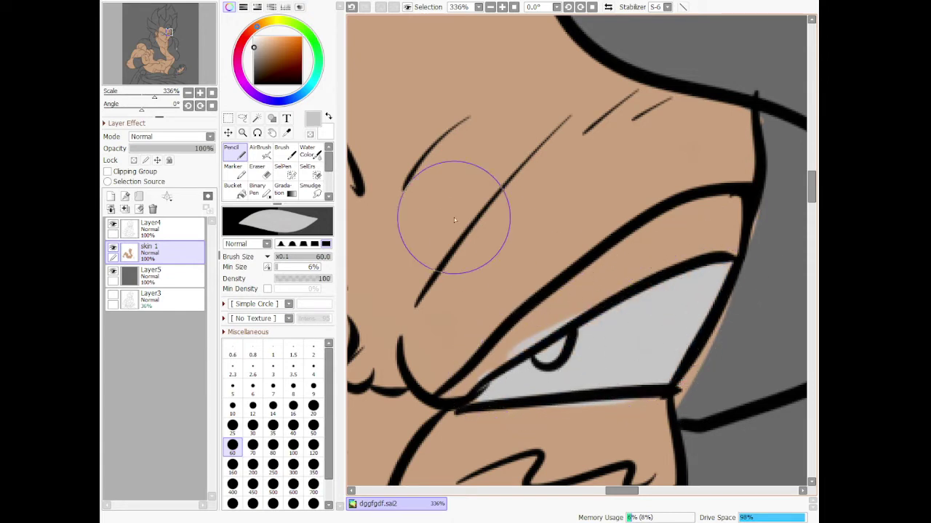
alt+click(405, 144)
click(246, 159)
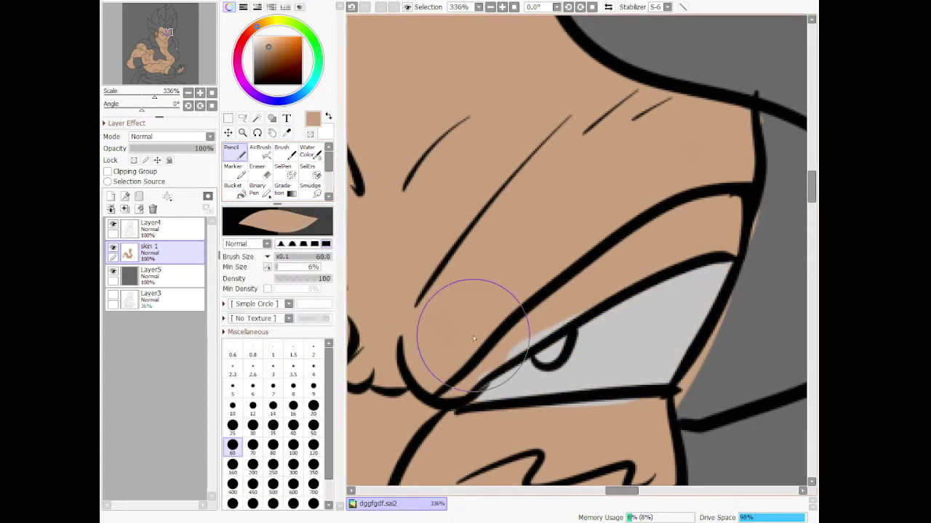
mouse_move(463, 392)
mouse_down()
mouse_move(487, 349)
mouse_move(647, 258)
mouse_up()
mouse_move(539, 417)
mouse_down()
mouse_move(641, 418)
mouse_move(591, 413)
mouse_move(639, 406)
mouse_up()
- Create a layer named "black 1" above the skin 1 layer and choose a near-black neutral paint colour
scroll(623, 377, down, 12)
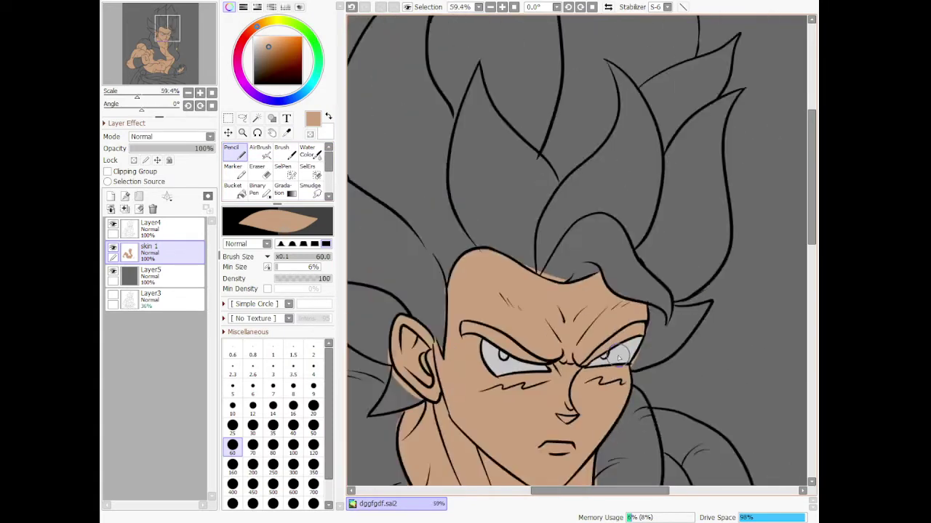
scroll(581, 393, up, 3)
scroll(581, 394, up, 1)
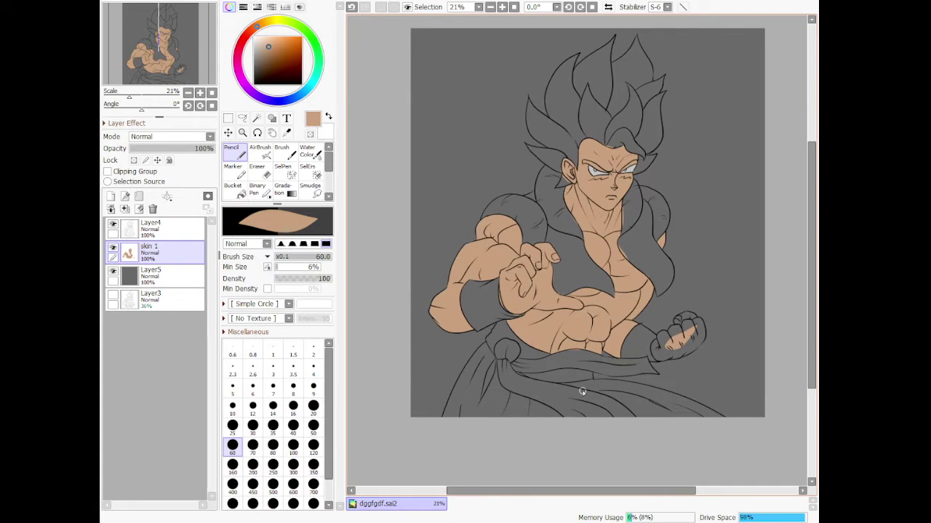
click(109, 197)
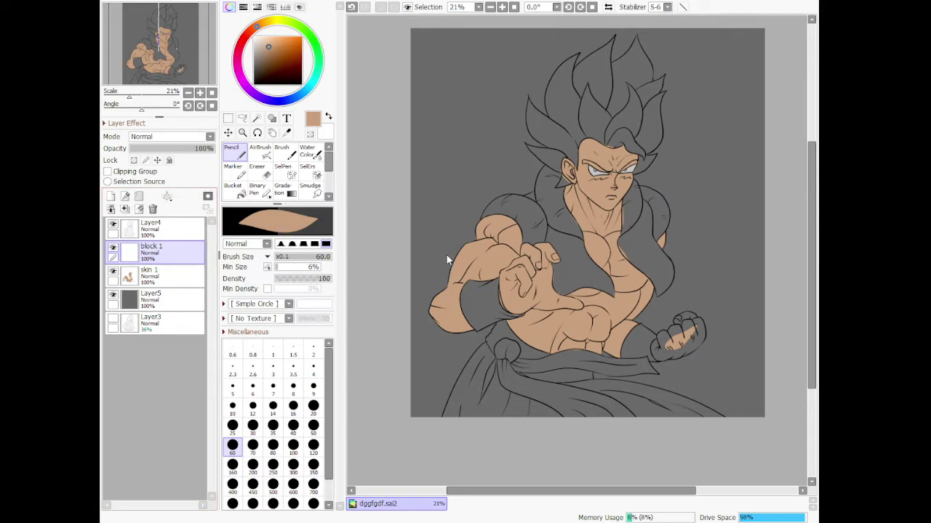
click(252, 71)
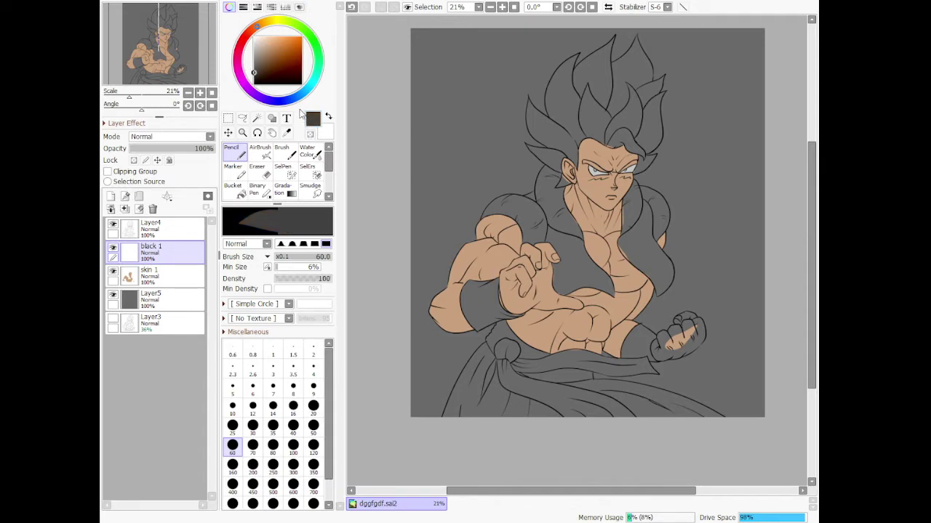
drag(255, 73, 254, 77)
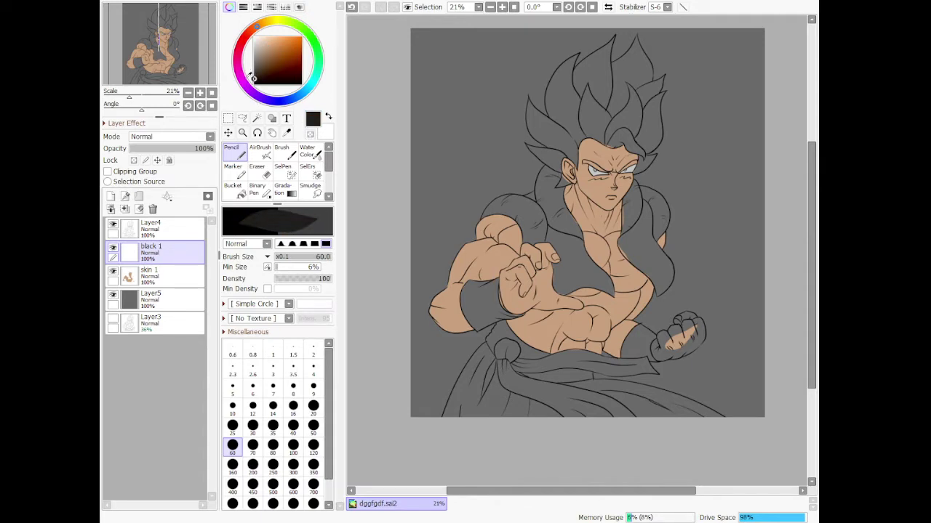
- Test the near-black on the forearm wristband's pointed fold, undo those strokes, and switch to a slightly lighter charcoal
scroll(554, 225, up, 1)
scroll(411, 314, up, 4)
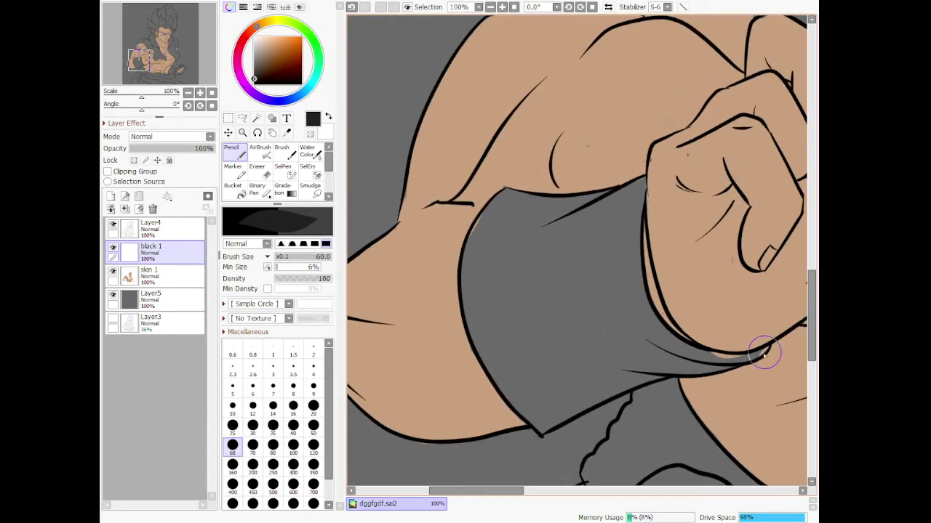
drag(765, 355, 753, 358)
drag(663, 361, 722, 356)
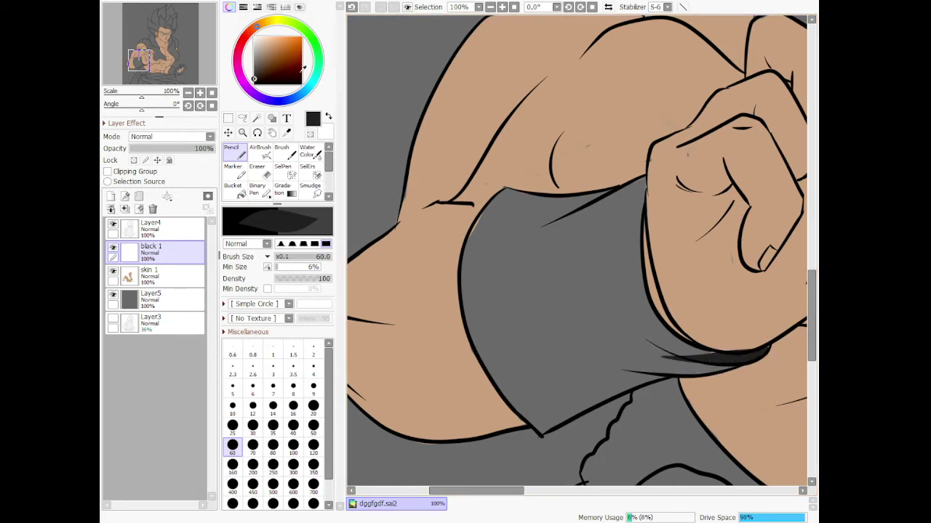
click(254, 75)
key(ctrl+z)
key(ctrl+z)
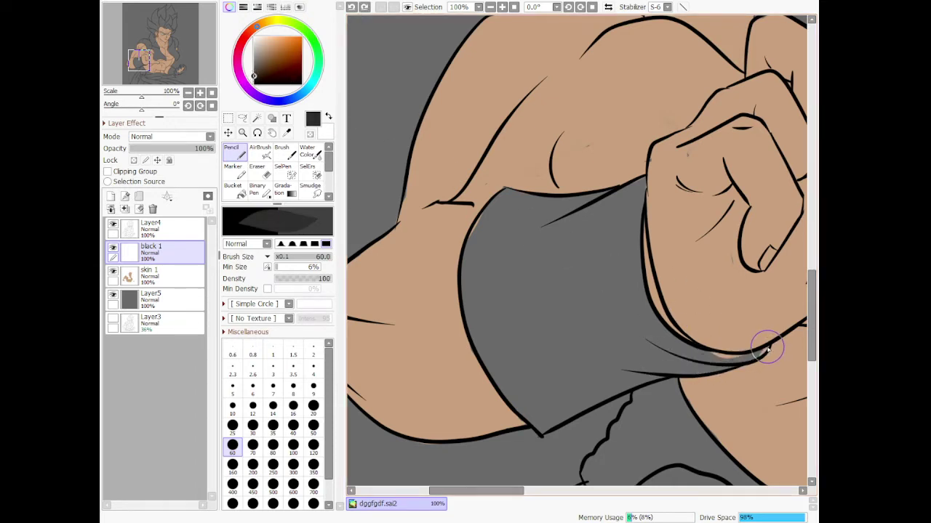
- Paint the forearm wristband's pointed fold, elbow-side edge, lower edge and hand-side edge in charcoal on the black 1 layer
drag(767, 348, 684, 361)
mouse_move(754, 356)
mouse_down()
mouse_move(704, 354)
mouse_move(736, 366)
mouse_move(699, 375)
mouse_move(608, 339)
mouse_up()
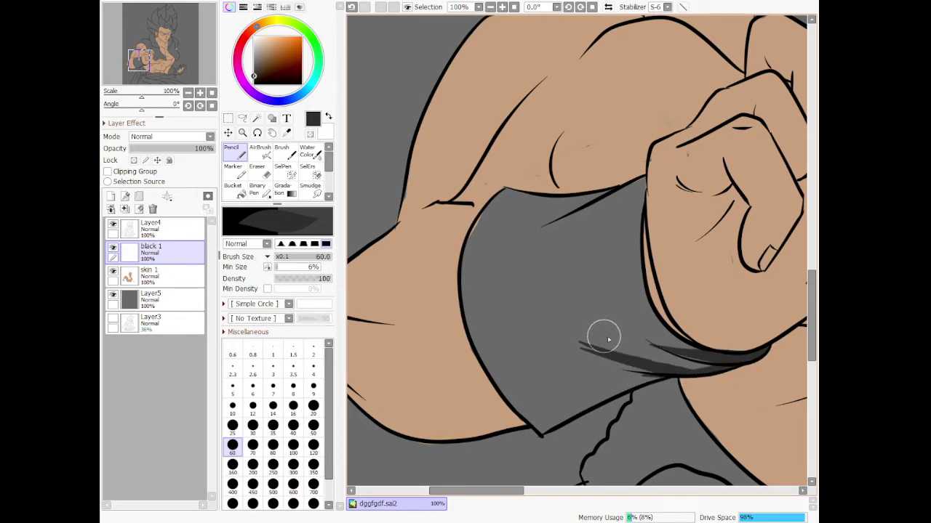
mouse_move(490, 293)
mouse_down()
mouse_move(495, 327)
mouse_move(482, 343)
mouse_move(526, 402)
mouse_move(505, 390)
mouse_move(540, 417)
mouse_move(510, 399)
mouse_move(543, 427)
mouse_up()
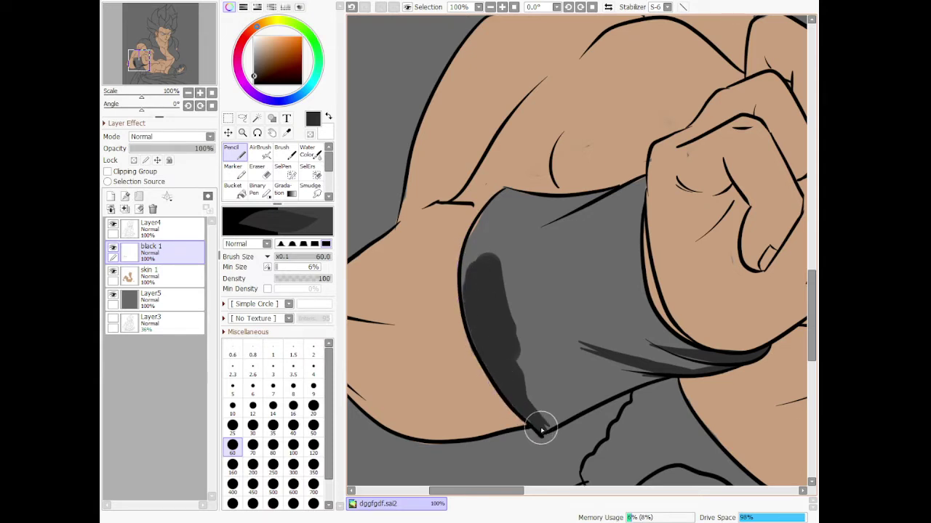
mouse_move(547, 429)
mouse_down()
mouse_move(644, 376)
mouse_move(641, 385)
mouse_up()
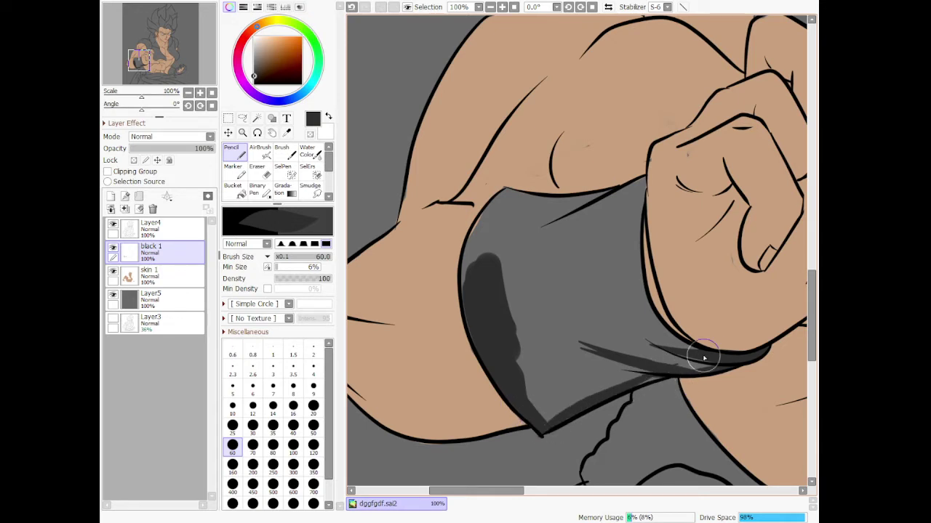
mouse_move(704, 357)
mouse_down()
mouse_move(676, 370)
mouse_move(715, 363)
mouse_move(608, 304)
mouse_up()
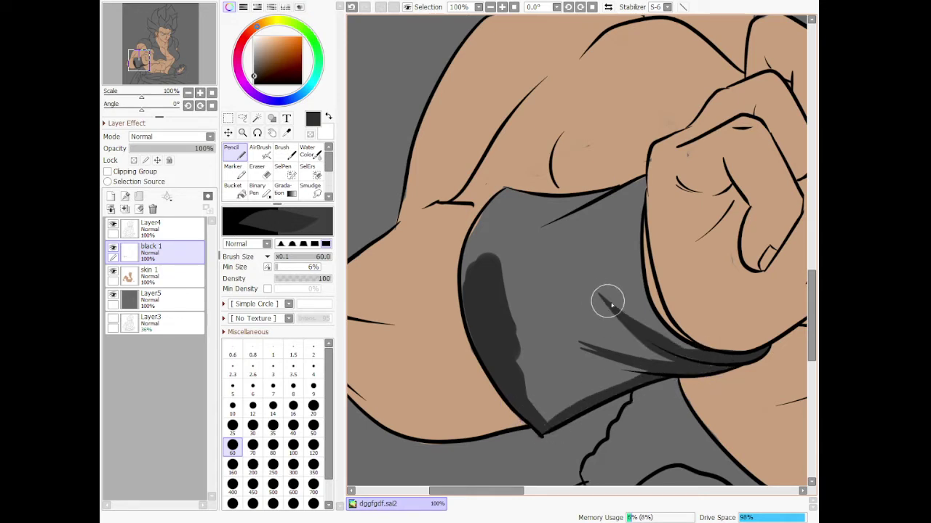
mouse_move(707, 357)
mouse_down()
mouse_move(605, 298)
mouse_move(668, 341)
mouse_move(619, 249)
mouse_up()
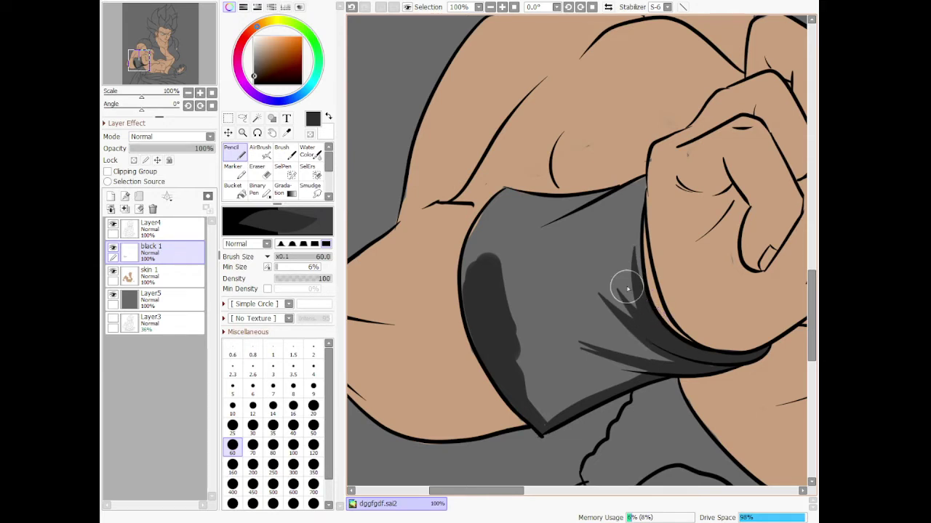
mouse_move(627, 289)
mouse_down()
mouse_move(636, 202)
mouse_move(631, 268)
mouse_move(639, 288)
mouse_move(632, 251)
mouse_move(636, 242)
mouse_move(636, 262)
mouse_move(645, 182)
mouse_move(569, 224)
mouse_up()
key(ctrl+z)
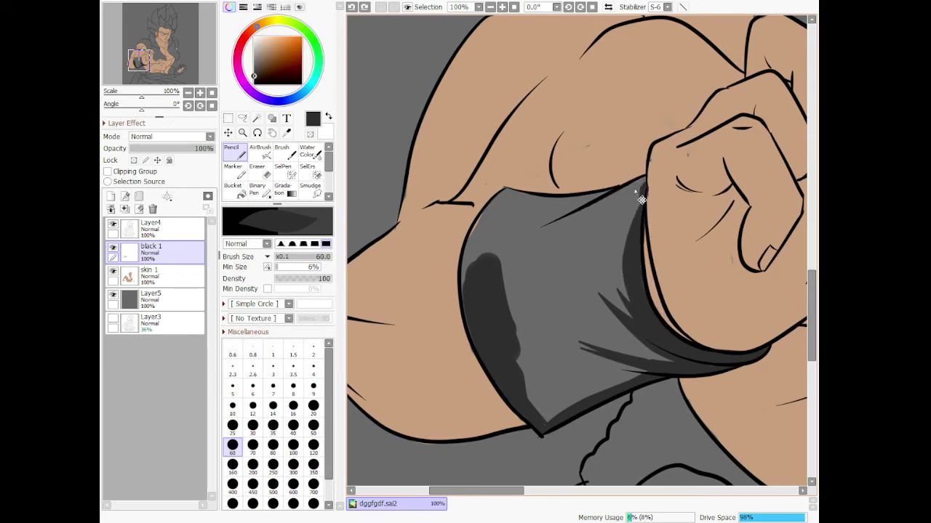
- Fill the forearm wristband's upper edge and remaining interior with charcoal, and make the skin 1 layer active
mouse_move(643, 181)
mouse_down()
mouse_move(645, 218)
mouse_move(645, 182)
mouse_move(639, 206)
mouse_move(642, 187)
mouse_move(485, 258)
mouse_up()
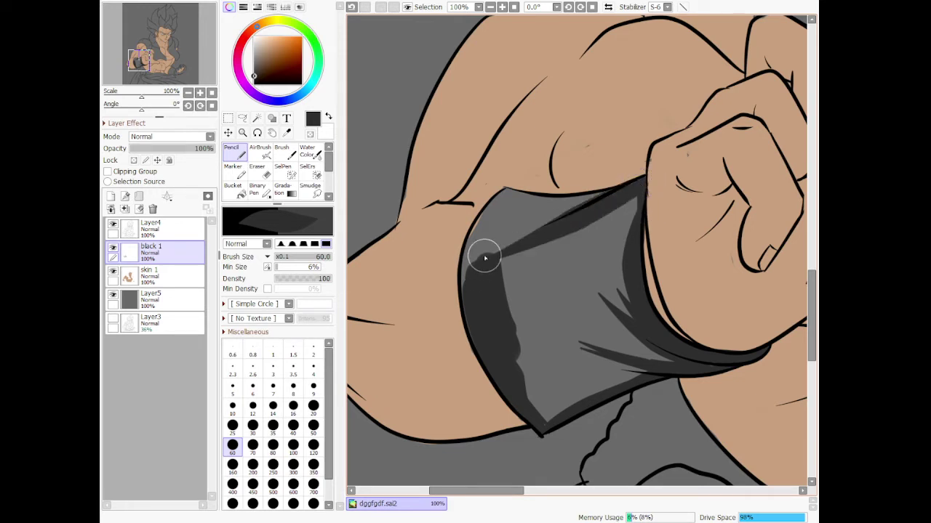
mouse_move(501, 191)
mouse_down()
mouse_move(560, 209)
mouse_move(630, 197)
mouse_up()
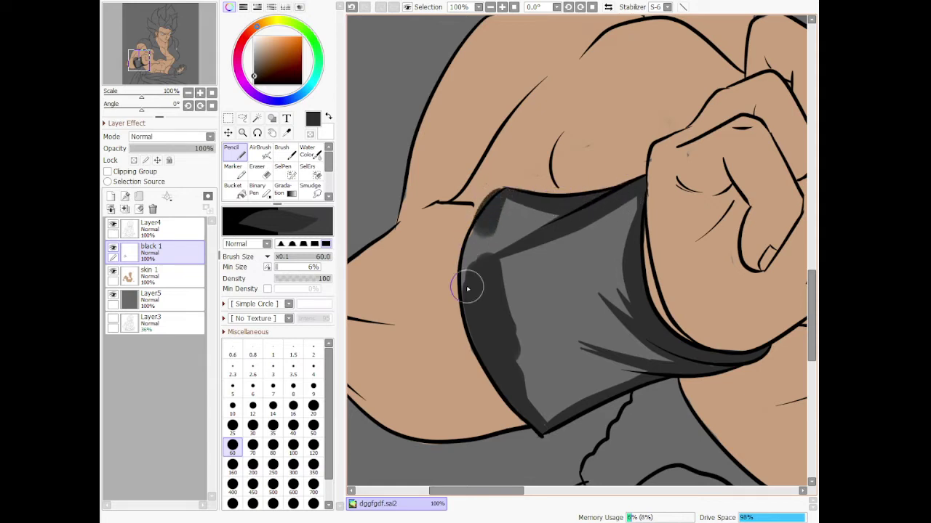
mouse_move(490, 216)
mouse_down()
mouse_move(474, 275)
mouse_move(494, 326)
mouse_move(477, 242)
mouse_up()
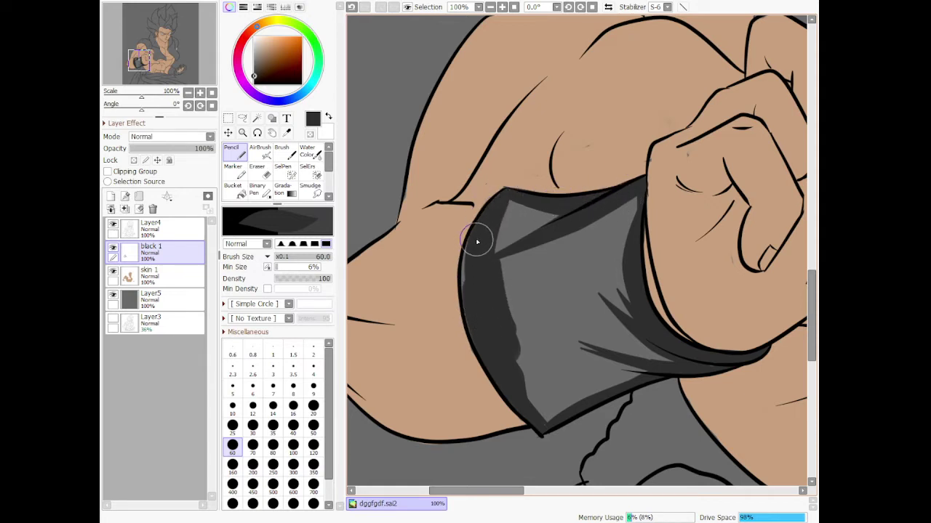
mouse_move(480, 331)
mouse_down()
mouse_move(492, 246)
mouse_move(491, 266)
mouse_move(555, 207)
mouse_move(558, 218)
mouse_move(518, 205)
mouse_move(488, 247)
mouse_move(518, 285)
mouse_move(450, 202)
mouse_move(532, 282)
mouse_move(515, 254)
mouse_move(550, 401)
mouse_move(529, 392)
mouse_move(473, 305)
mouse_up()
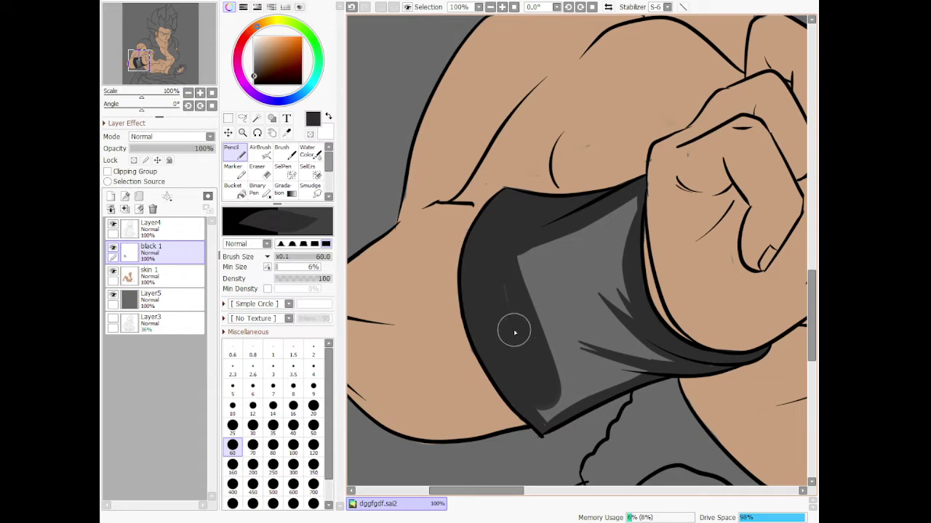
mouse_move(552, 407)
mouse_down()
mouse_move(501, 247)
mouse_move(523, 289)
mouse_move(556, 420)
mouse_move(644, 368)
mouse_move(689, 362)
mouse_move(623, 344)
mouse_move(606, 281)
mouse_move(626, 234)
mouse_move(630, 203)
mouse_up()
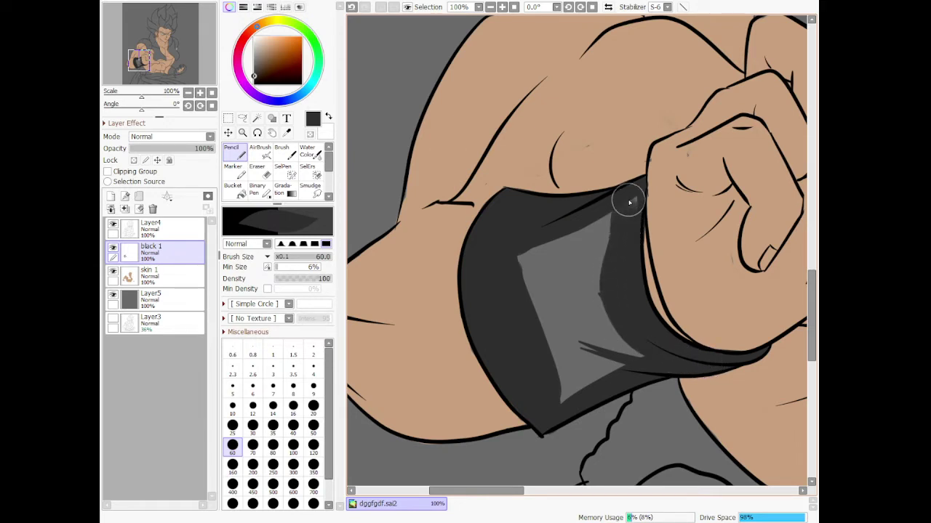
mouse_move(544, 237)
mouse_down()
mouse_move(536, 344)
mouse_move(552, 394)
mouse_move(636, 344)
mouse_up()
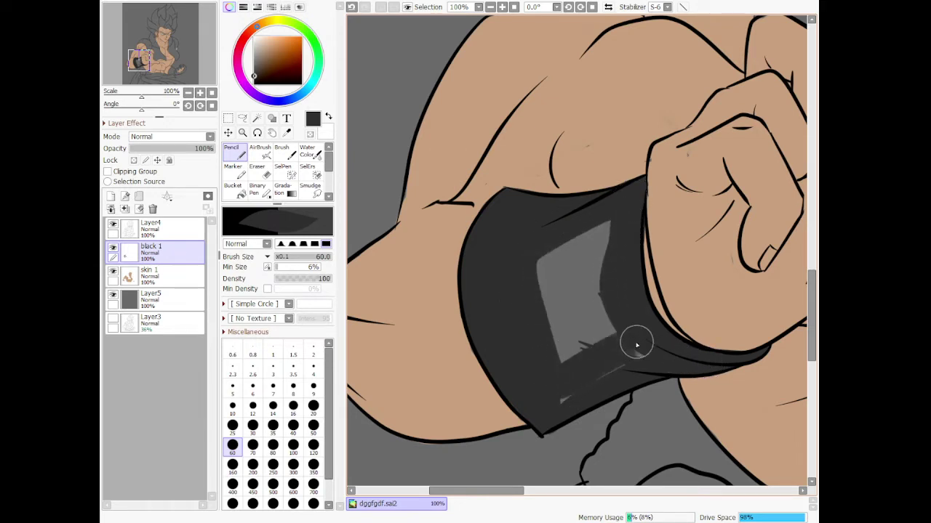
mouse_move(613, 264)
mouse_down()
mouse_move(573, 219)
mouse_move(516, 283)
mouse_move(556, 366)
mouse_move(612, 337)
mouse_move(595, 249)
mouse_move(569, 238)
mouse_move(565, 375)
mouse_move(588, 234)
mouse_move(609, 294)
mouse_up()
click(170, 284)
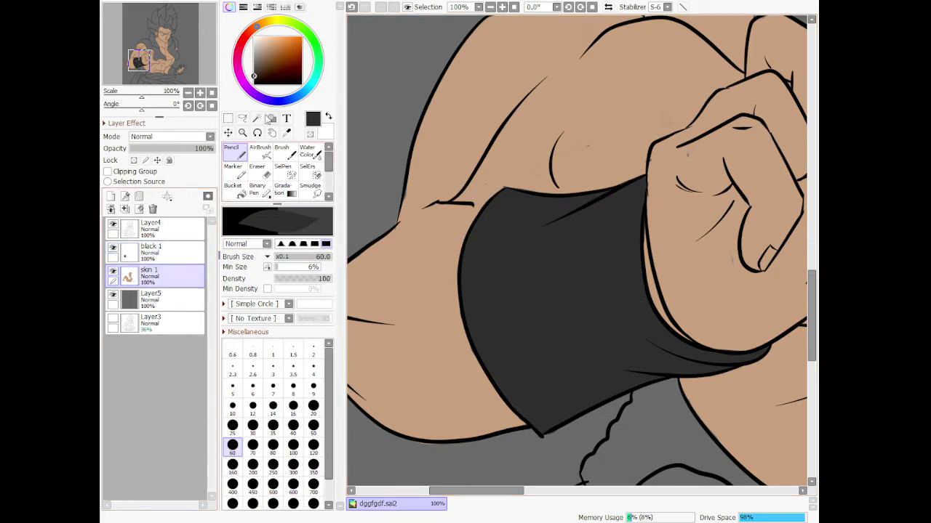
click(288, 135)
click(519, 94)
click(234, 152)
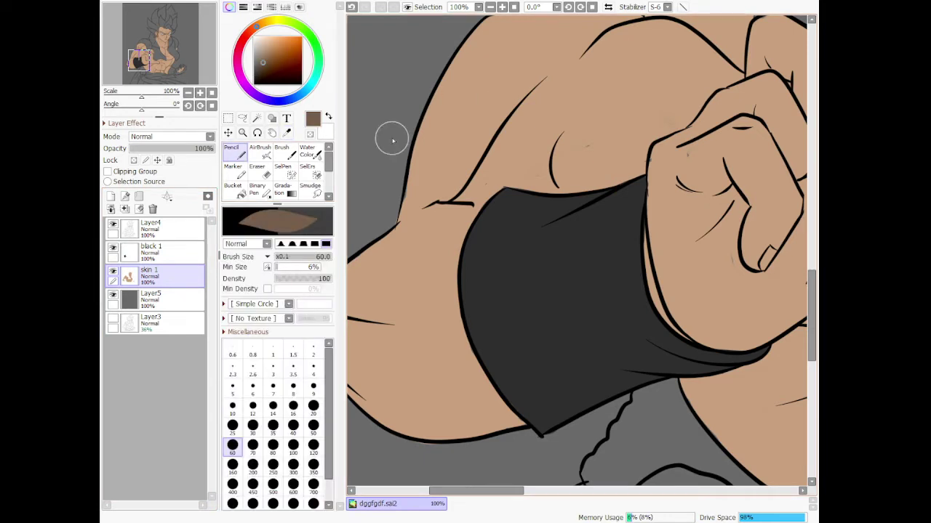
drag(554, 157, 573, 151)
key(ctrl+z)
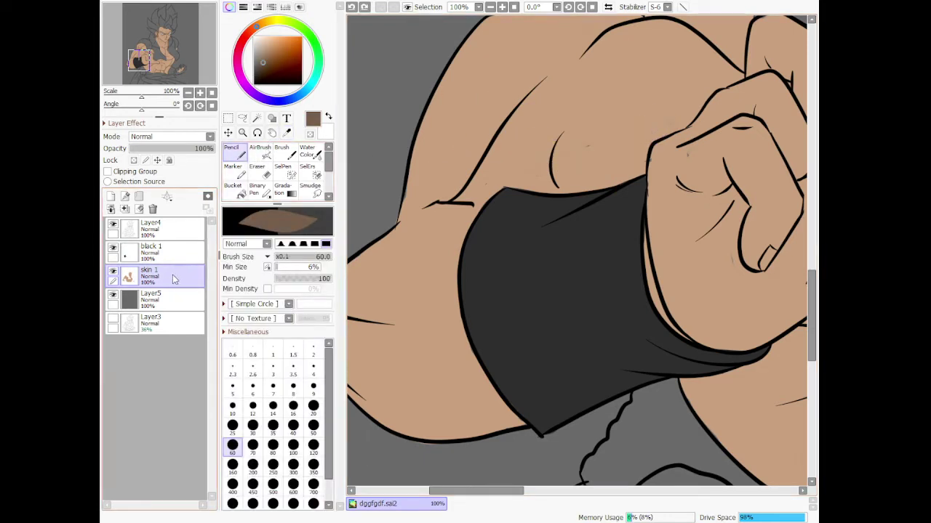
- Sample the forearm's tan and pencil over the stray specks on the skin above the wristband
click(286, 132)
click(492, 90)
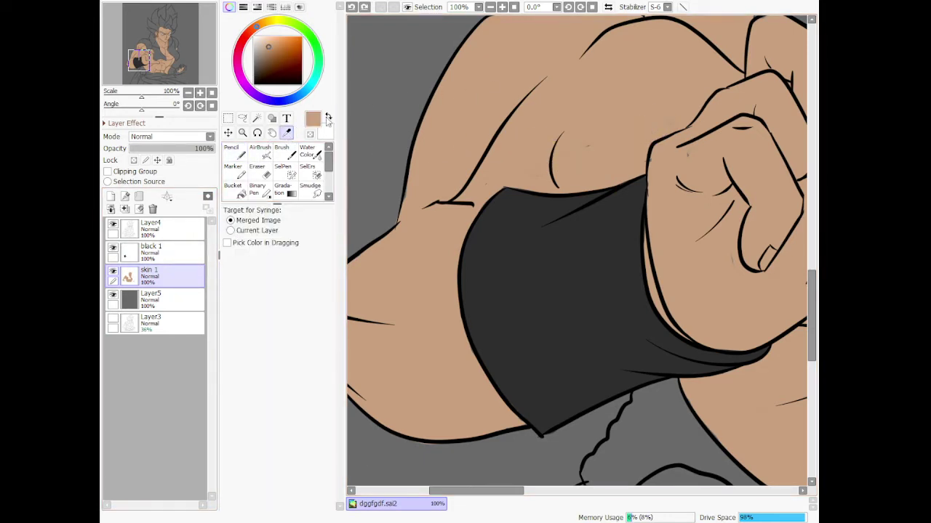
click(234, 157)
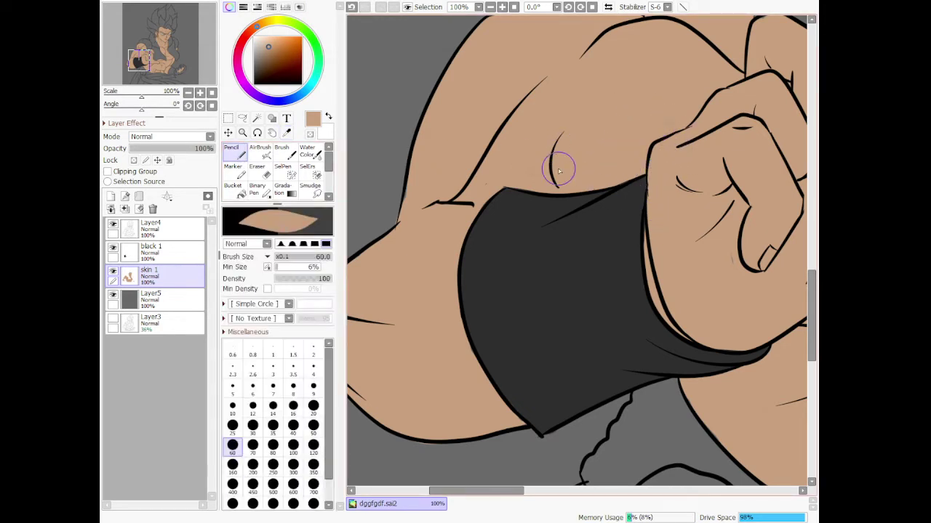
click(287, 133)
click(172, 248)
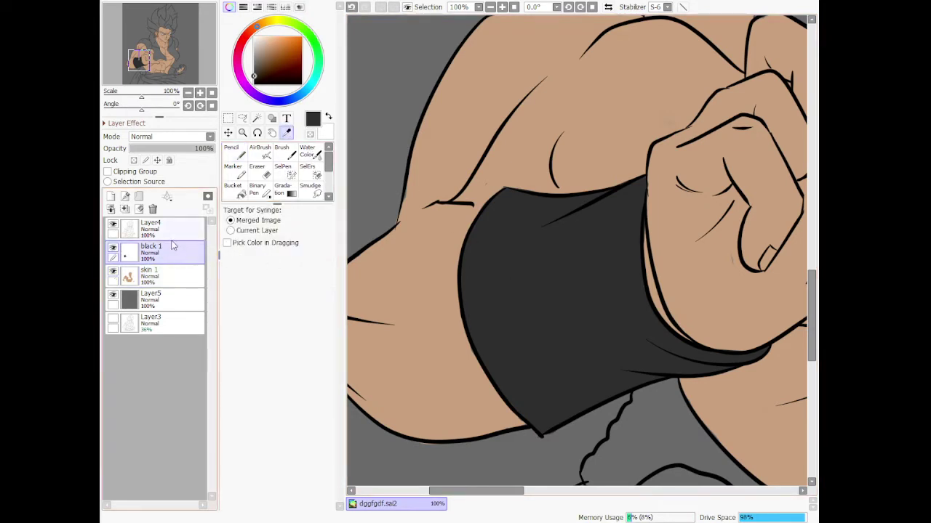
scroll(514, 170, down, 4)
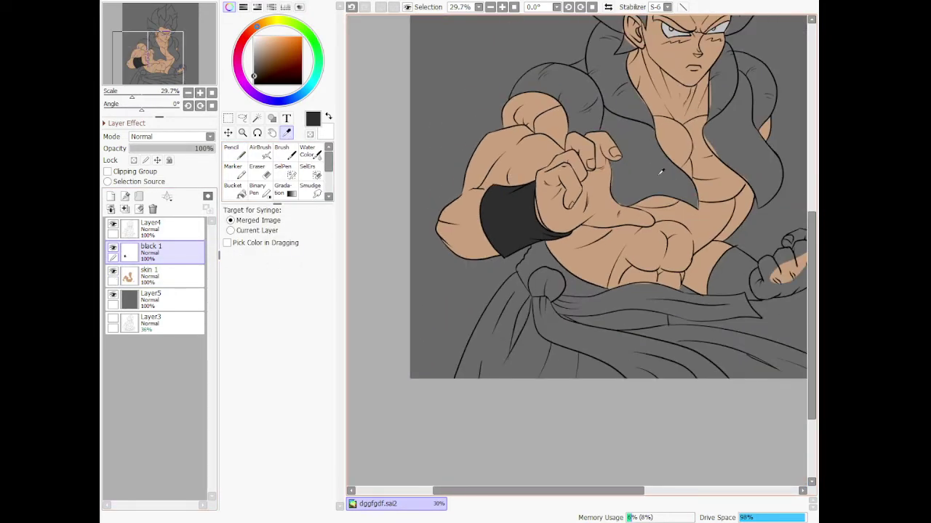
scroll(714, 298, up, 2)
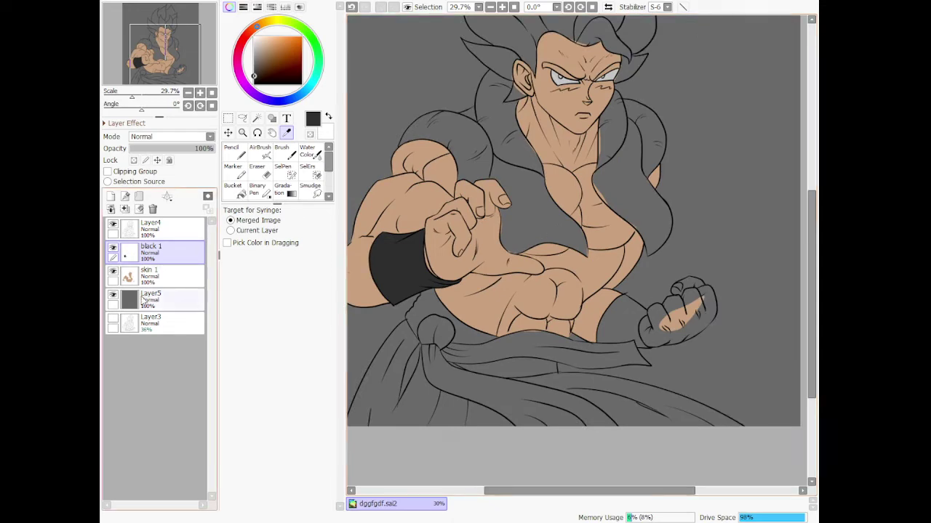
- On the skin 1 layer, paint the clenched fist's wrist-side fingers and lower edge in tan sampled from the body, using the Pencil at size 60
click(171, 275)
click(236, 157)
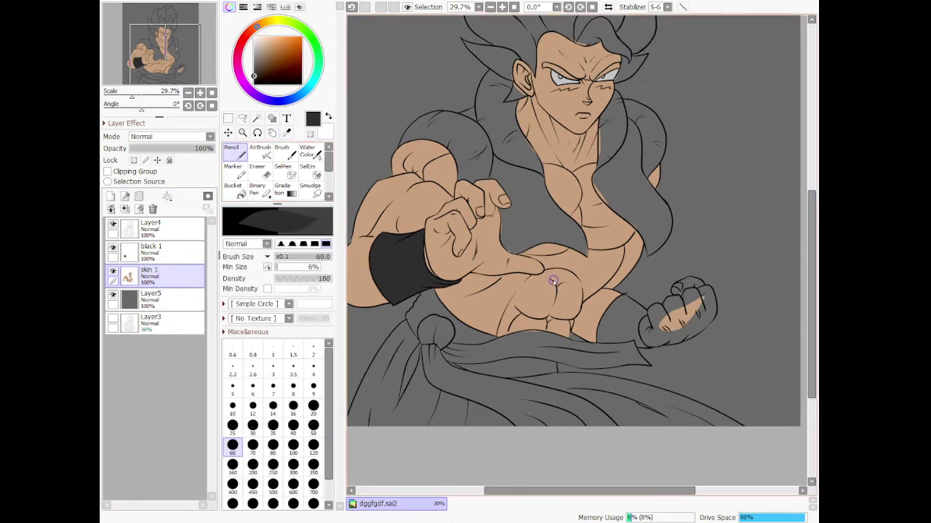
click(289, 133)
scroll(676, 307, up, 6)
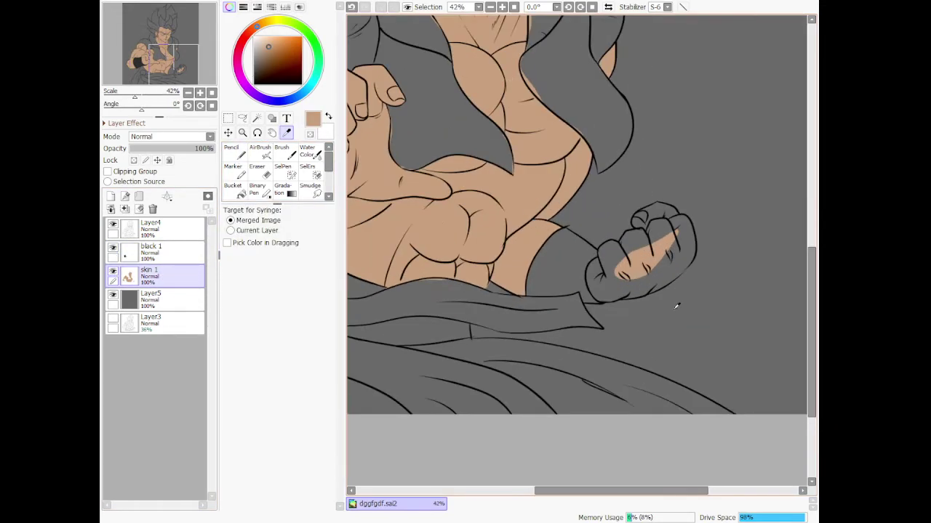
click(237, 154)
mouse_move(566, 225)
mouse_down()
mouse_move(571, 283)
mouse_move(583, 227)
mouse_move(616, 276)
mouse_move(581, 210)
mouse_move(559, 225)
mouse_move(548, 219)
mouse_move(558, 307)
mouse_move(547, 304)
mouse_move(546, 254)
mouse_move(513, 283)
mouse_move(526, 334)
mouse_move(546, 248)
mouse_move(524, 263)
mouse_move(516, 328)
mouse_move(531, 353)
mouse_move(580, 363)
mouse_move(664, 297)
mouse_move(613, 351)
mouse_up()
drag(676, 343, 731, 309)
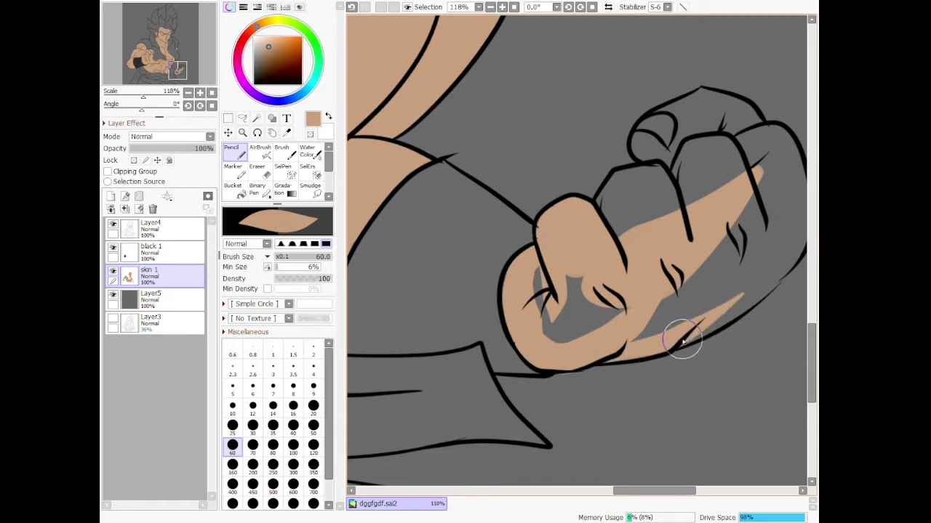
drag(683, 342, 769, 263)
mouse_move(558, 294)
mouse_down()
mouse_move(601, 335)
mouse_move(582, 268)
mouse_move(618, 322)
mouse_move(627, 302)
mouse_up()
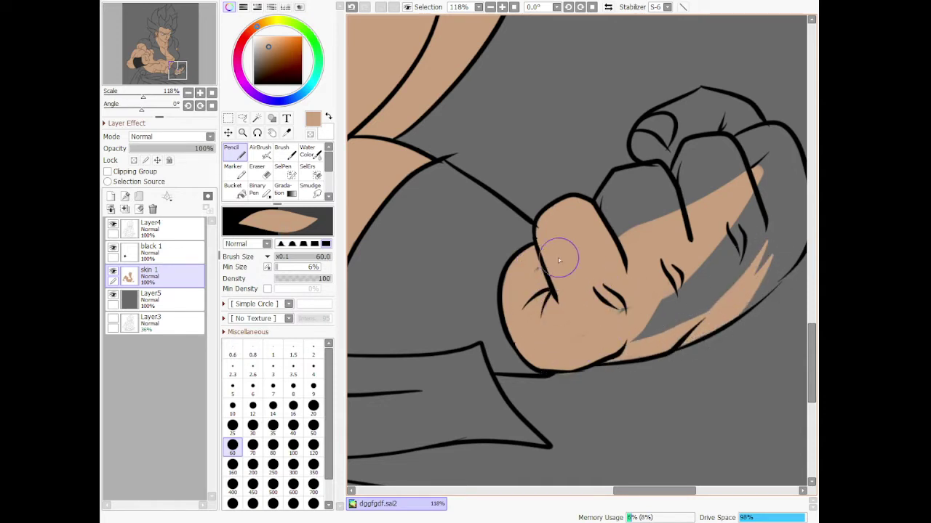
- Fill the clenched fist's remaining fingers, thumb and knuckles with tan, and erase the spill outside its lower outline with the Eraser at size 20
drag(655, 492, 677, 493)
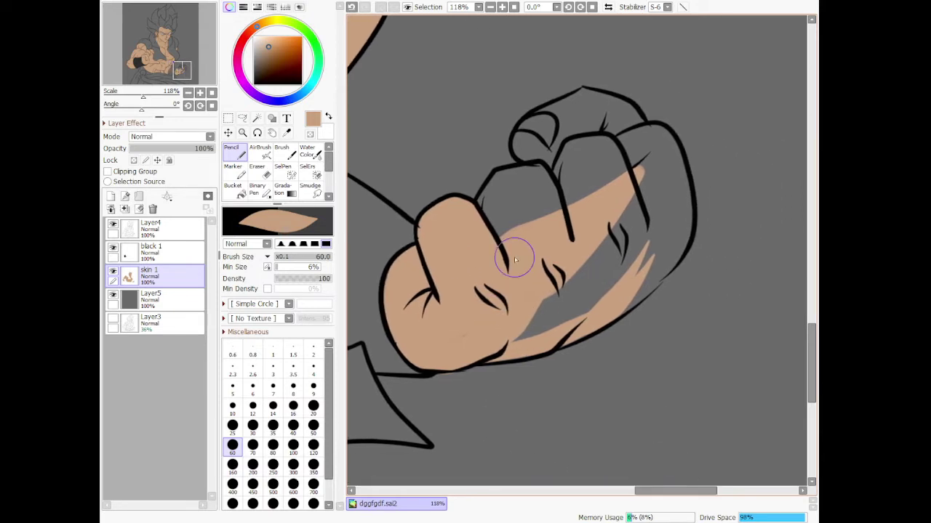
mouse_move(492, 320)
mouse_down()
mouse_move(625, 256)
mouse_move(452, 343)
mouse_up()
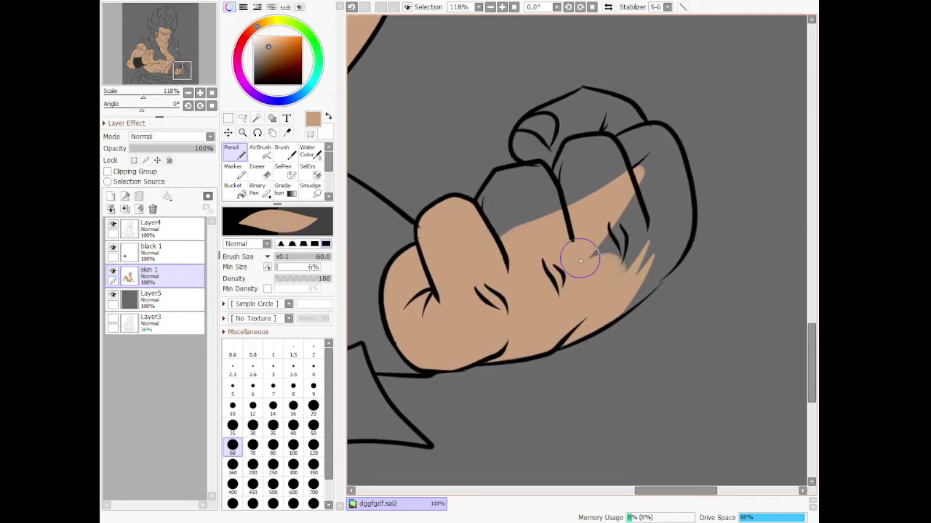
drag(483, 214, 507, 184)
mouse_move(530, 175)
mouse_down()
mouse_move(563, 172)
mouse_move(501, 187)
mouse_up()
mouse_move(536, 160)
mouse_down()
mouse_move(538, 126)
mouse_move(590, 100)
mouse_move(633, 120)
mouse_move(654, 173)
mouse_move(668, 171)
mouse_move(668, 136)
mouse_move(649, 136)
mouse_move(665, 136)
mouse_move(679, 191)
mouse_move(649, 249)
mouse_move(674, 177)
mouse_move(640, 297)
mouse_up()
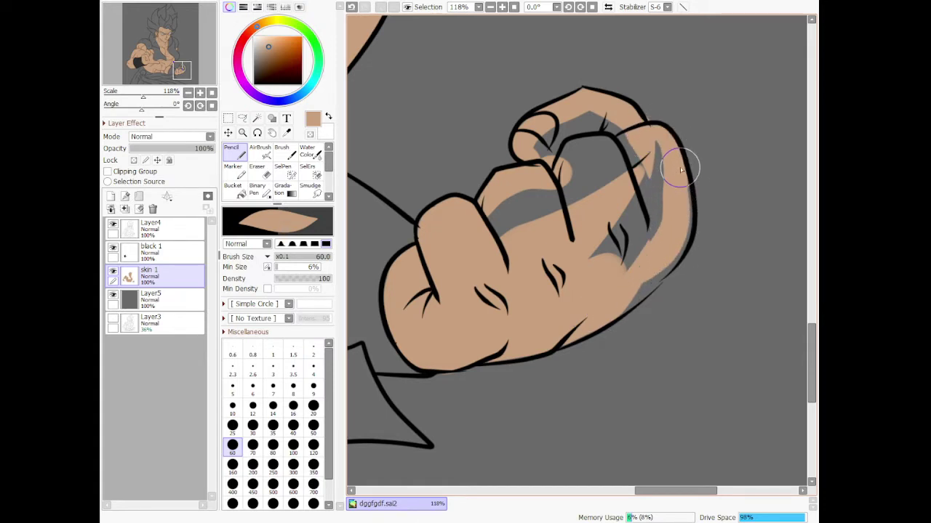
mouse_move(681, 170)
mouse_down()
mouse_move(687, 233)
mouse_move(597, 320)
mouse_move(682, 208)
mouse_up()
mouse_move(667, 289)
mouse_down()
mouse_move(550, 353)
mouse_move(610, 298)
mouse_move(638, 239)
mouse_move(635, 178)
mouse_move(678, 192)
mouse_move(642, 272)
mouse_move(651, 144)
mouse_move(662, 142)
mouse_move(642, 147)
mouse_move(584, 126)
mouse_move(558, 134)
mouse_move(542, 159)
mouse_move(551, 177)
mouse_move(479, 241)
mouse_move(555, 171)
mouse_move(563, 189)
mouse_move(598, 175)
mouse_move(582, 264)
mouse_up()
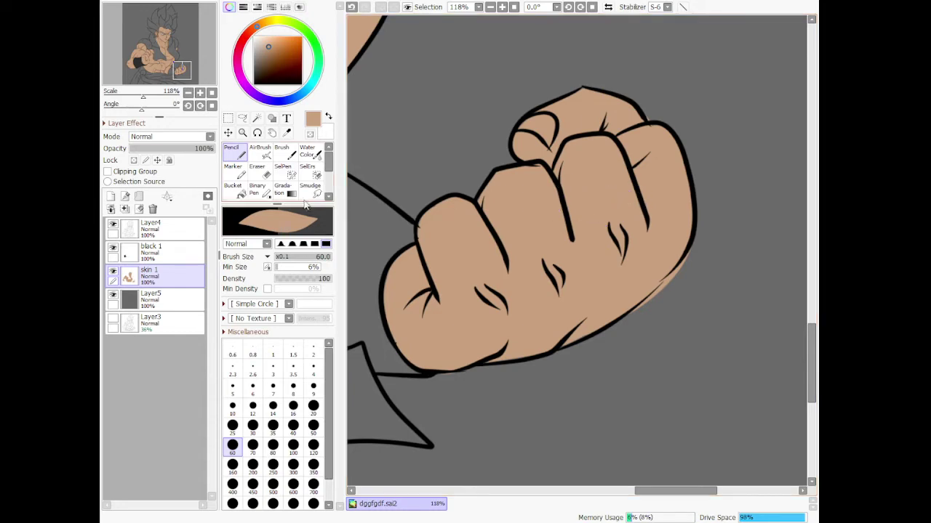
key(e)
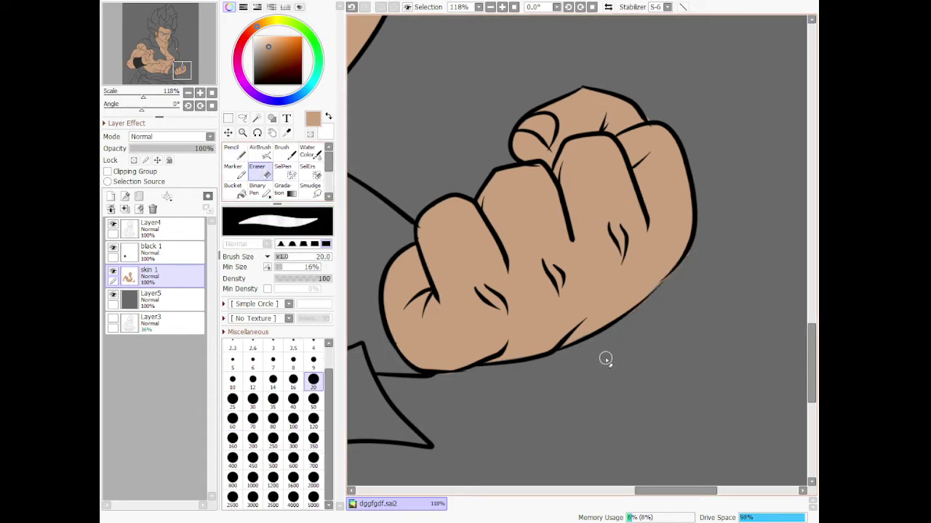
- On the black 1 layer, pencil the lower, fist-side and upper edges of the clenched fist's wristband in charcoal sampled from the other wristband
scroll(623, 333, down, 6)
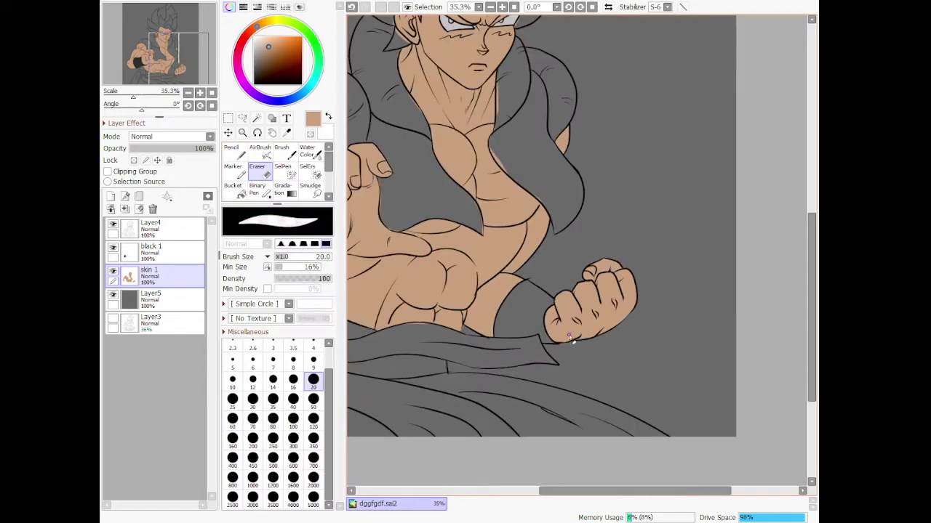
click(288, 134)
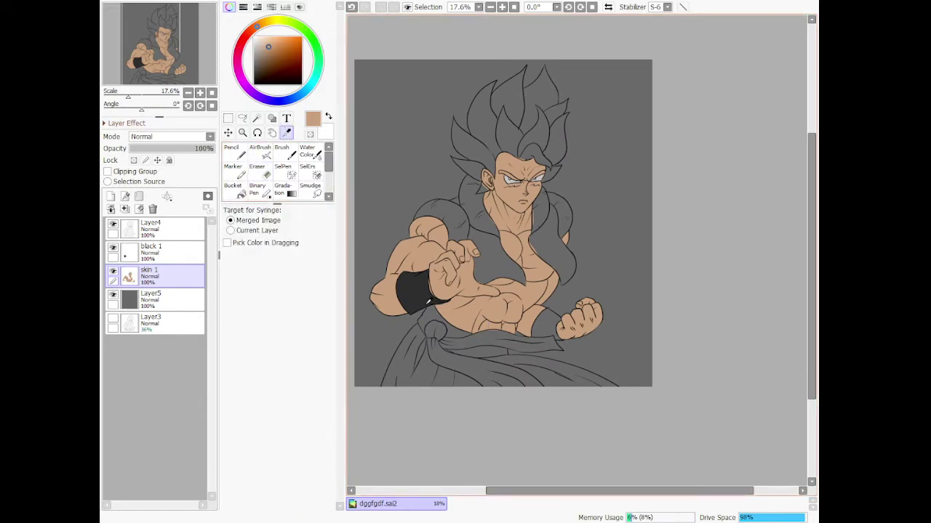
click(153, 251)
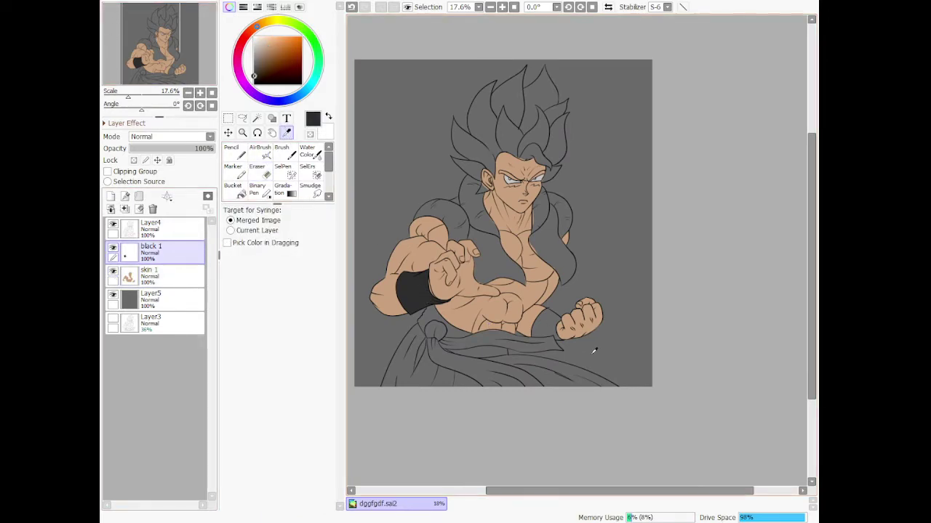
scroll(552, 327, up, 6)
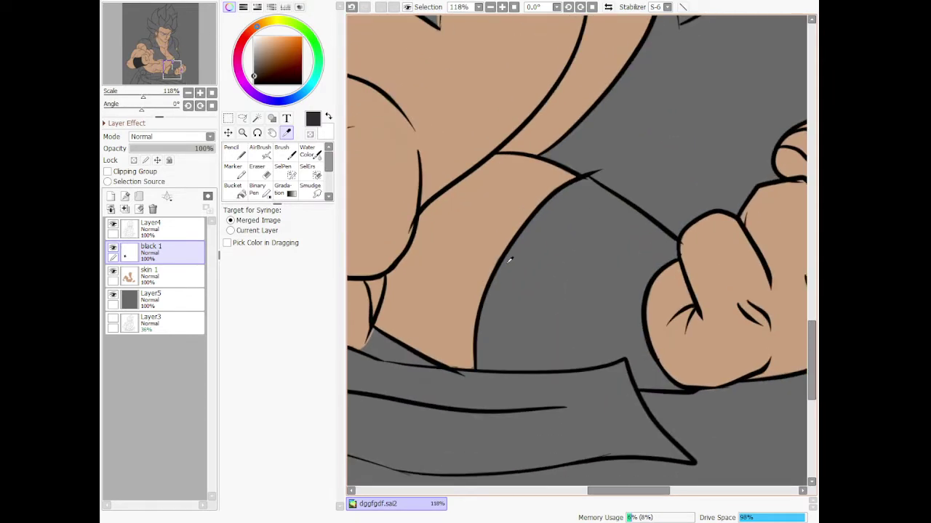
key(n)
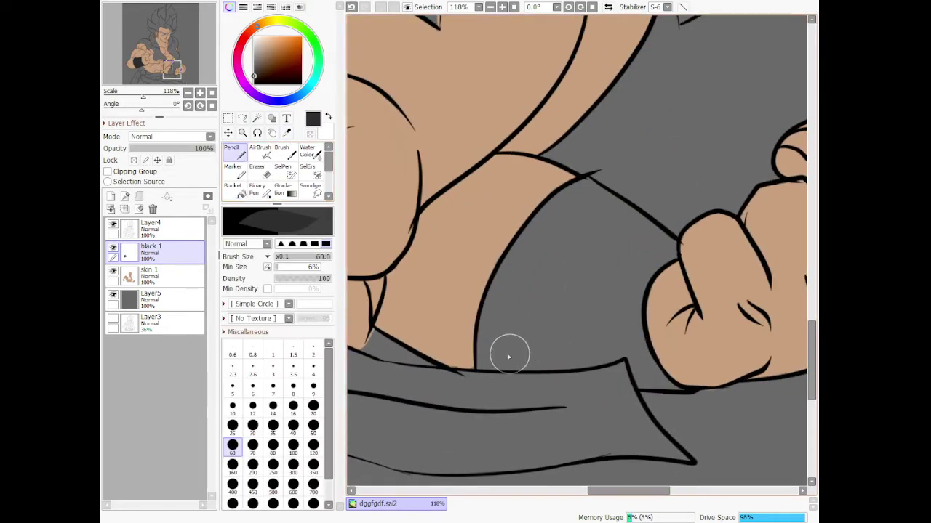
mouse_move(480, 369)
mouse_down()
mouse_move(637, 355)
mouse_move(597, 366)
mouse_move(631, 358)
mouse_move(661, 388)
mouse_up()
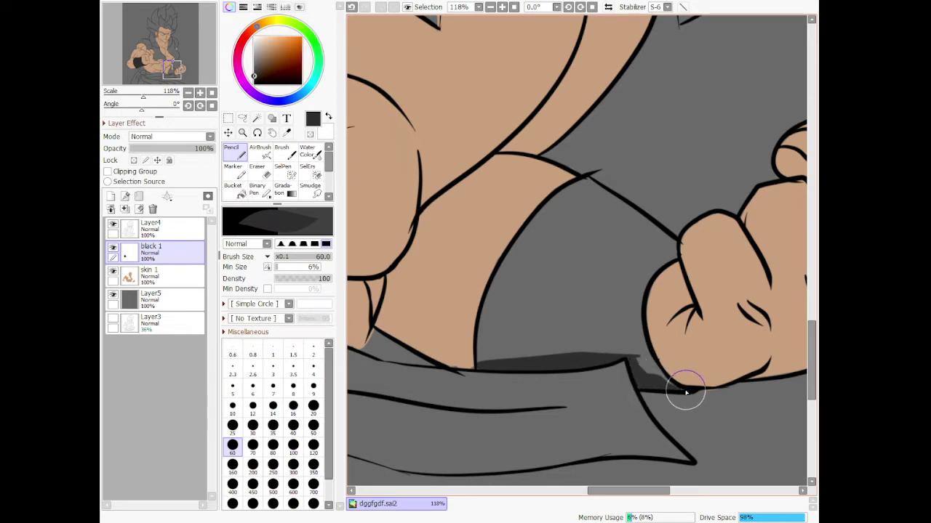
mouse_move(635, 342)
mouse_down()
mouse_move(637, 367)
mouse_move(630, 285)
mouse_move(636, 306)
mouse_move(663, 243)
mouse_move(645, 287)
mouse_move(666, 258)
mouse_up()
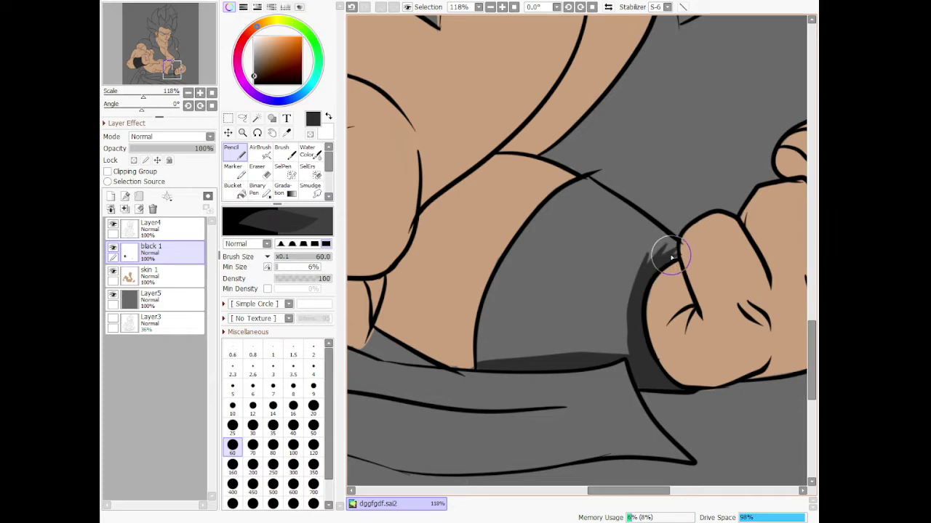
drag(574, 199, 644, 228)
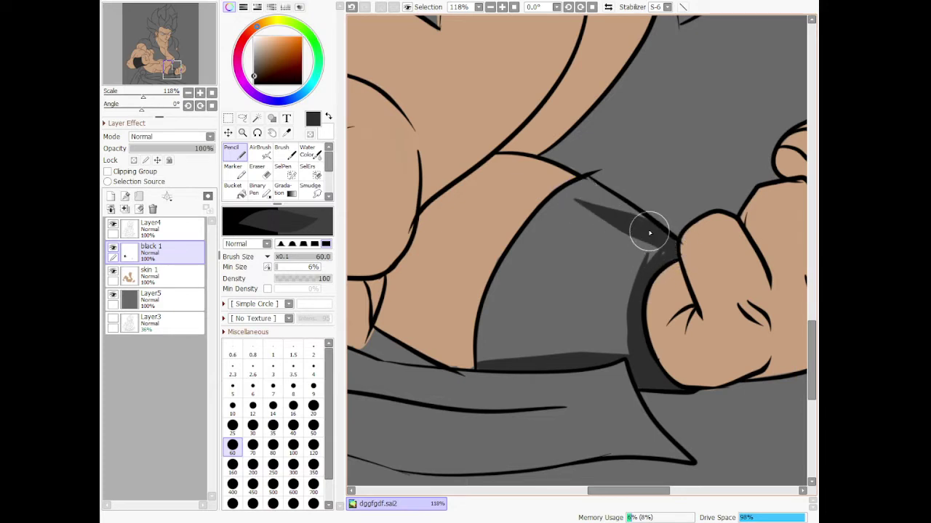
drag(591, 178, 661, 217)
- Paint the forearm-side edge of the clenched fist's wristband in charcoal and fill its remaining interior
mouse_move(578, 193)
mouse_down()
mouse_move(526, 263)
mouse_move(499, 335)
mouse_up()
drag(537, 225, 474, 368)
key(ctrl+z)
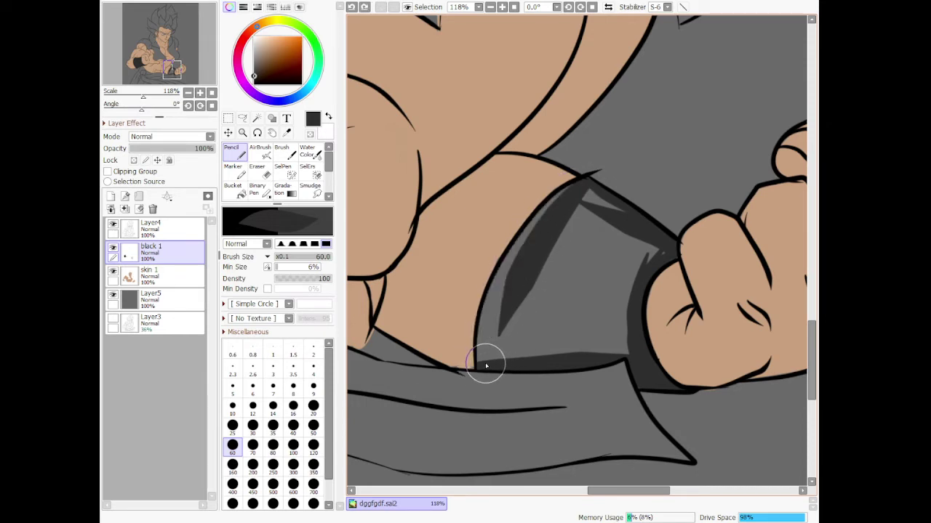
key(ctrl+y)
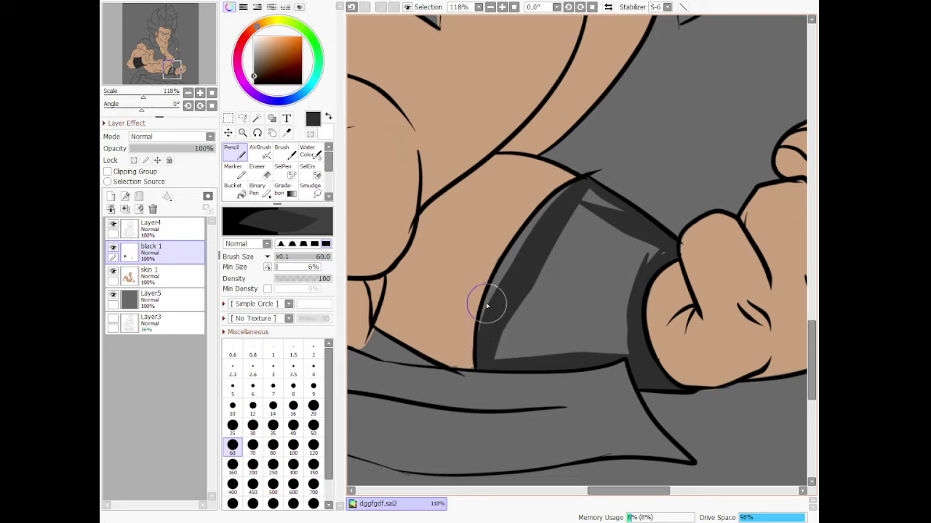
mouse_move(573, 192)
mouse_down()
mouse_move(553, 207)
mouse_move(493, 327)
mouse_up()
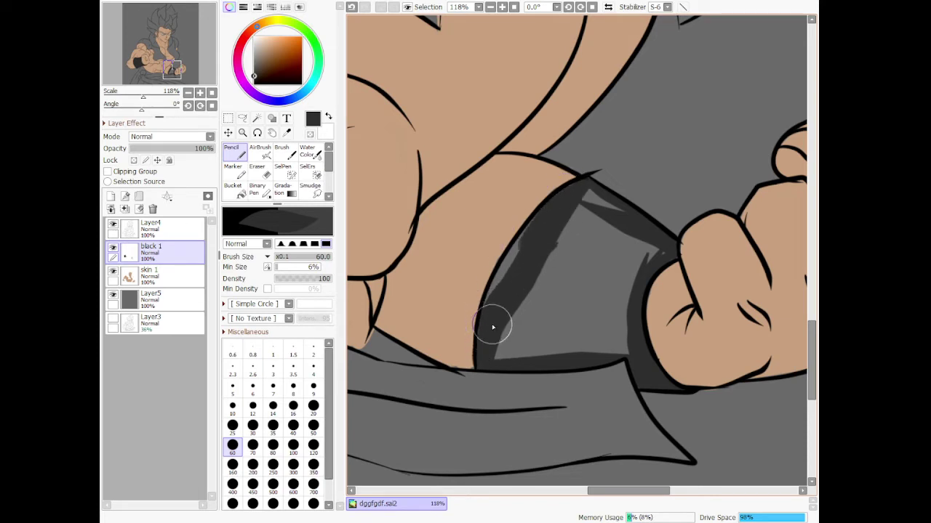
mouse_move(542, 233)
mouse_down()
mouse_move(484, 322)
mouse_move(559, 231)
mouse_up()
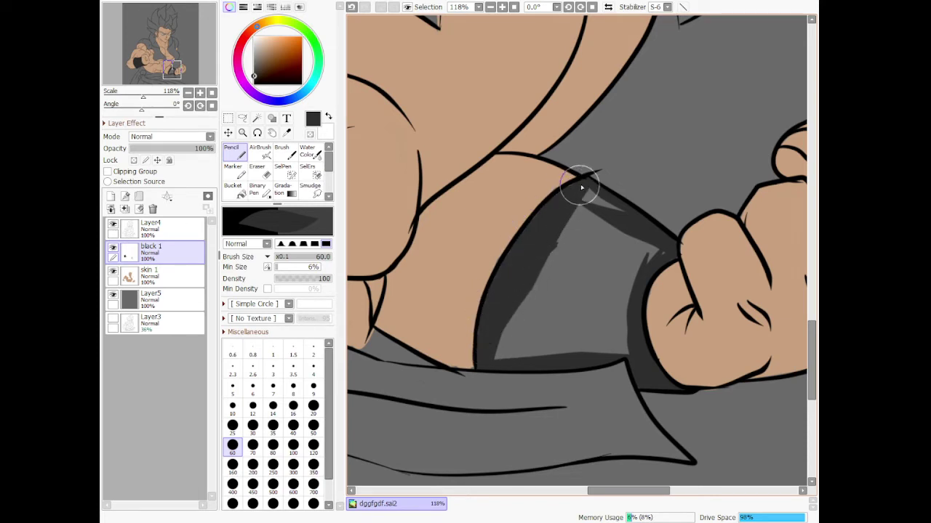
mouse_move(581, 188)
mouse_down()
mouse_move(641, 244)
mouse_move(661, 250)
mouse_move(624, 308)
mouse_move(610, 349)
mouse_move(622, 352)
mouse_move(499, 354)
mouse_move(517, 308)
mouse_move(589, 205)
mouse_move(650, 253)
mouse_move(584, 349)
mouse_move(533, 332)
mouse_move(604, 225)
mouse_move(603, 263)
mouse_up()
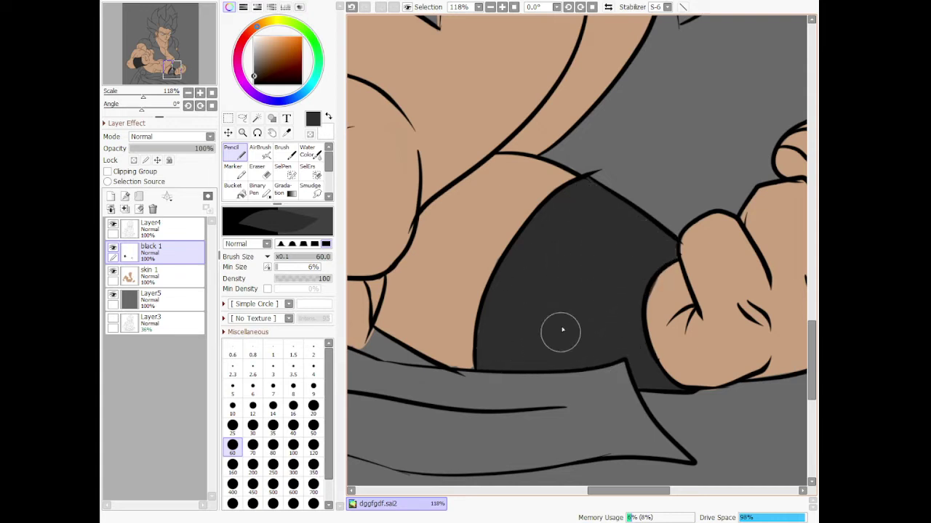
- Fill the small triangular gap between the collar and the shoulder with charcoal, using the Pencil at size 50
scroll(564, 274, down, 6)
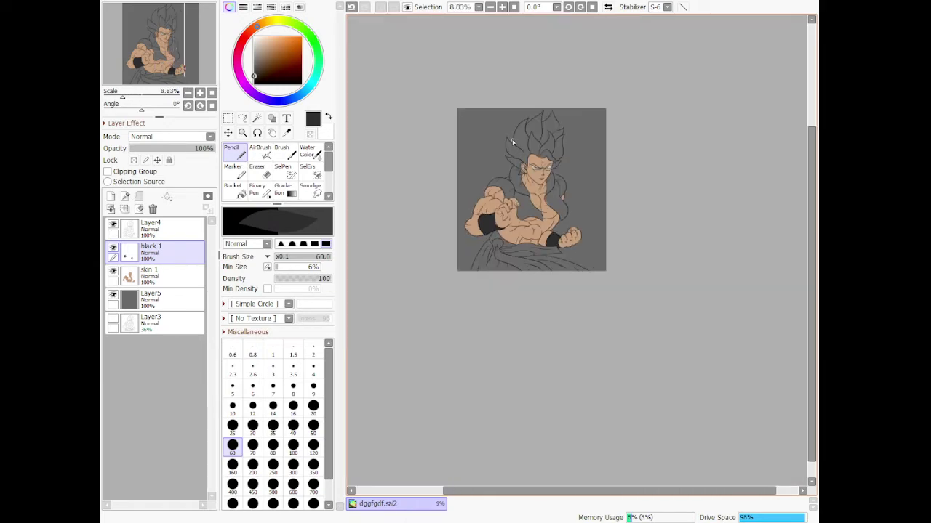
scroll(553, 298, up, 3)
scroll(467, 129, up, 7)
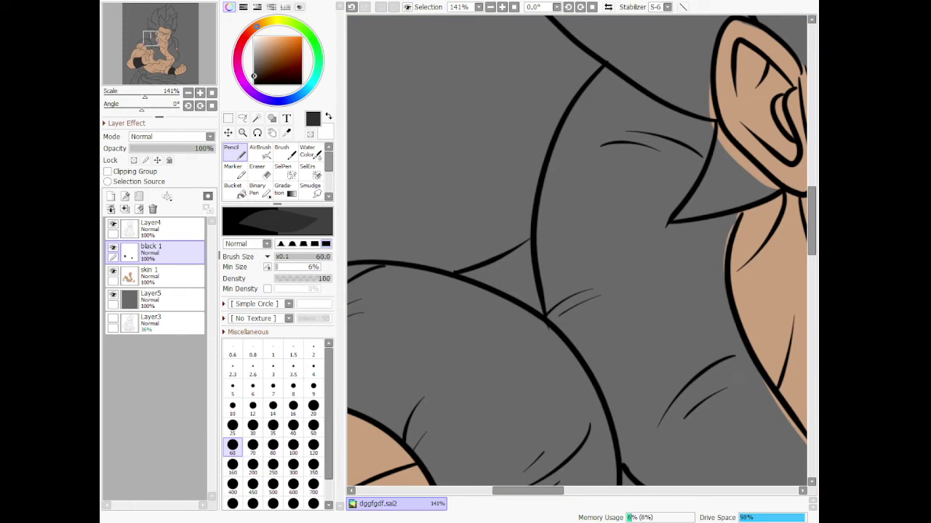
scroll(673, 189, down, 2)
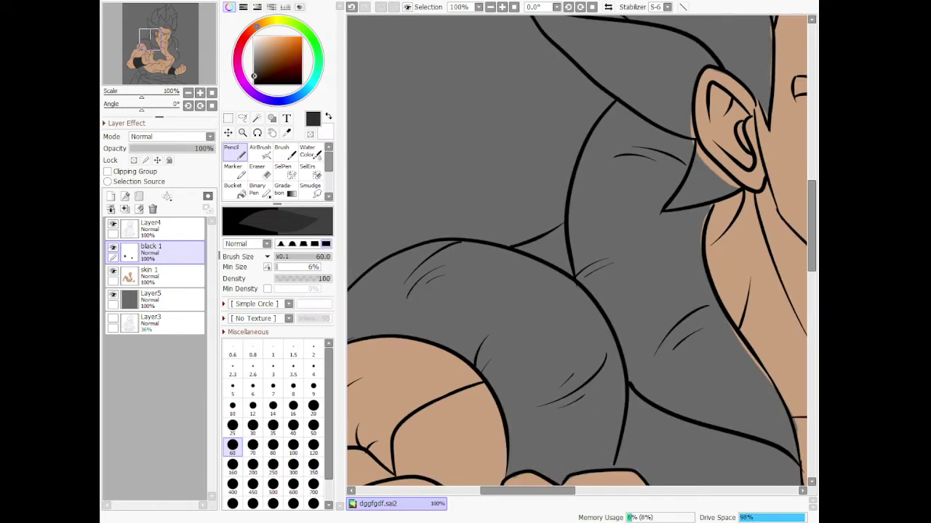
scroll(545, 241, up, 5)
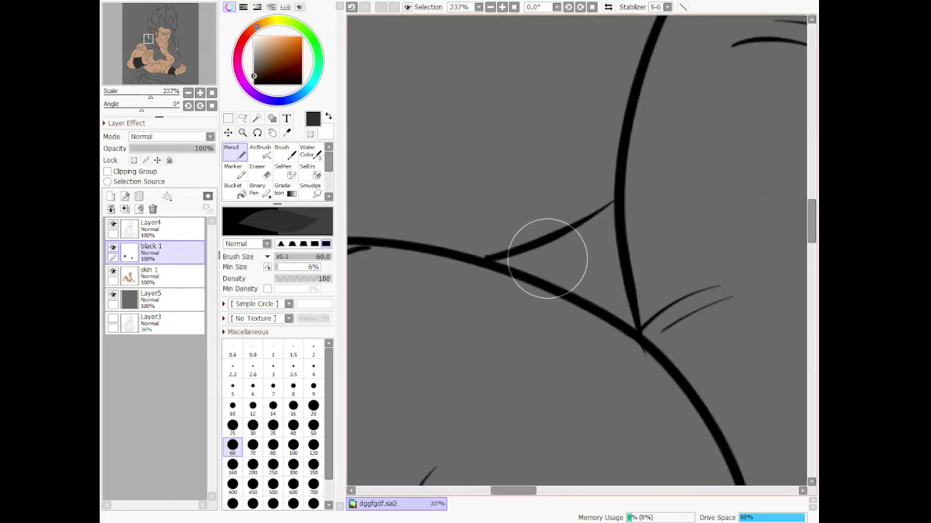
click(313, 426)
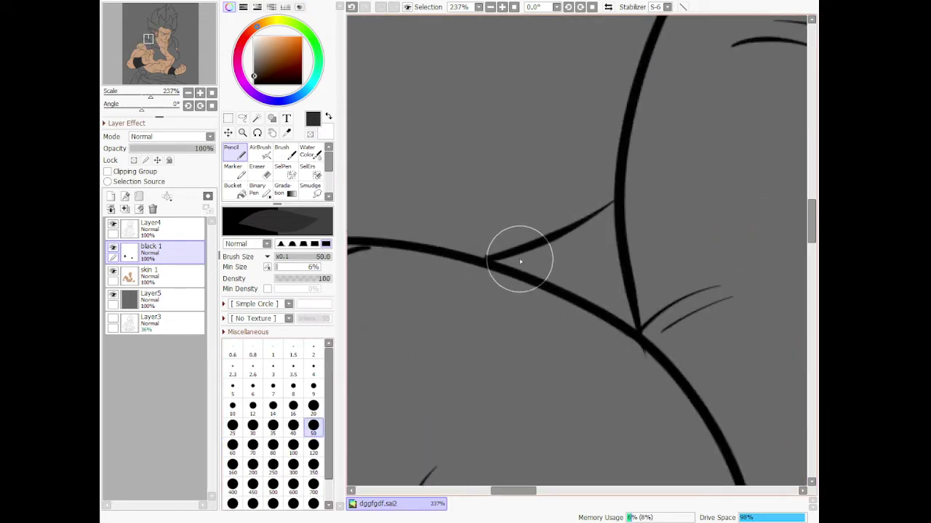
mouse_move(498, 259)
mouse_down()
mouse_move(578, 278)
mouse_move(633, 312)
mouse_move(611, 307)
mouse_move(631, 321)
mouse_move(616, 294)
mouse_move(620, 305)
mouse_move(606, 206)
mouse_move(612, 217)
mouse_move(538, 258)
mouse_move(511, 261)
mouse_move(591, 248)
mouse_move(598, 277)
mouse_move(573, 245)
mouse_up()
- With the Pencil at size 60, paint charcoal edges on the vest panel along the raised hand, the lower curve and the line beneath the collar
click(232, 447)
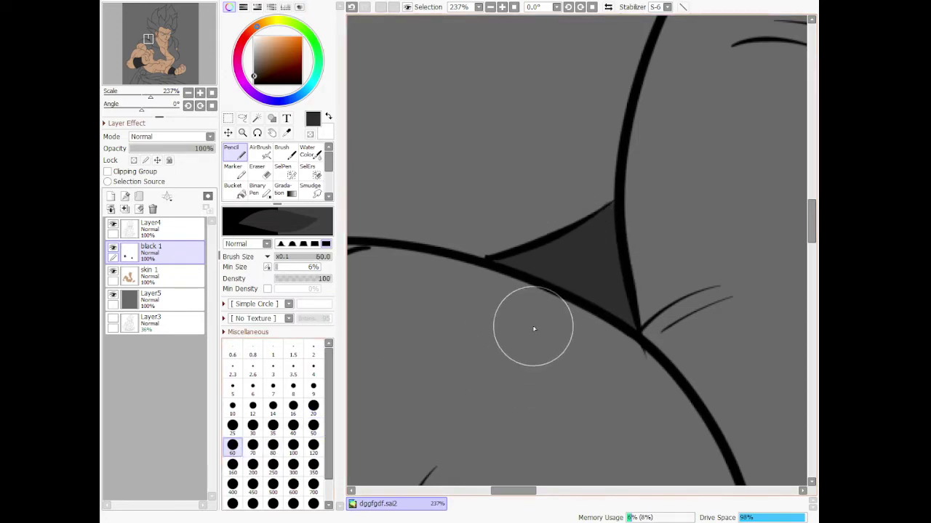
scroll(532, 326, down, 6)
scroll(592, 426, up, 3)
scroll(594, 433, up, 2)
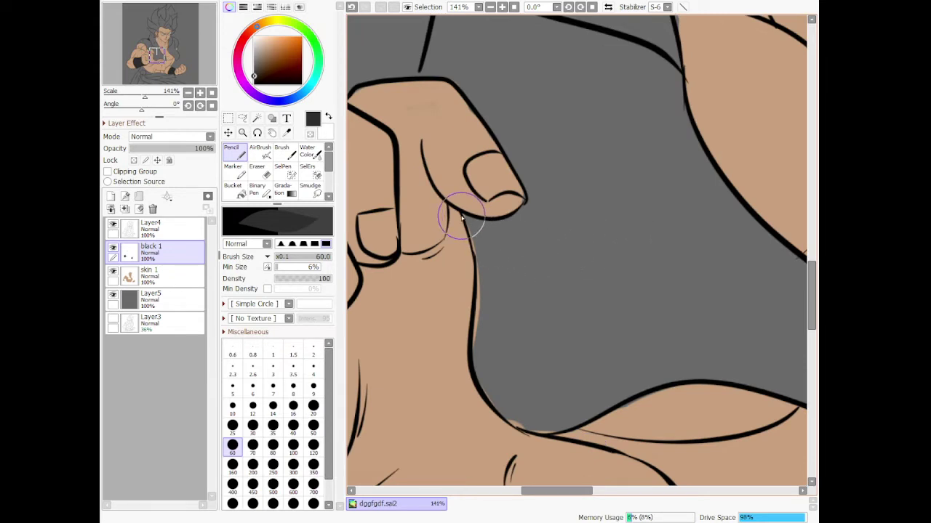
mouse_move(494, 252)
mouse_down()
mouse_move(502, 282)
mouse_move(473, 231)
mouse_move(490, 294)
mouse_move(483, 257)
mouse_move(487, 333)
mouse_move(489, 324)
mouse_move(484, 307)
mouse_move(479, 370)
mouse_move(481, 314)
mouse_move(476, 334)
mouse_move(498, 411)
mouse_move(487, 383)
mouse_move(487, 395)
mouse_move(536, 433)
mouse_move(503, 408)
mouse_move(543, 428)
mouse_move(517, 419)
mouse_move(533, 434)
mouse_move(710, 367)
mouse_move(601, 418)
mouse_move(562, 430)
mouse_move(715, 351)
mouse_move(672, 379)
mouse_move(801, 373)
mouse_up()
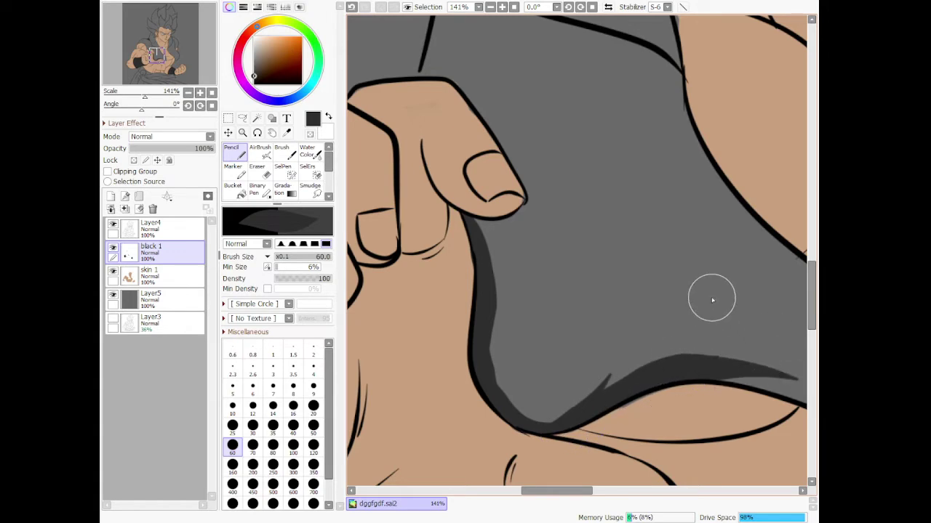
scroll(712, 299, down, 3)
scroll(717, 209, up, 4)
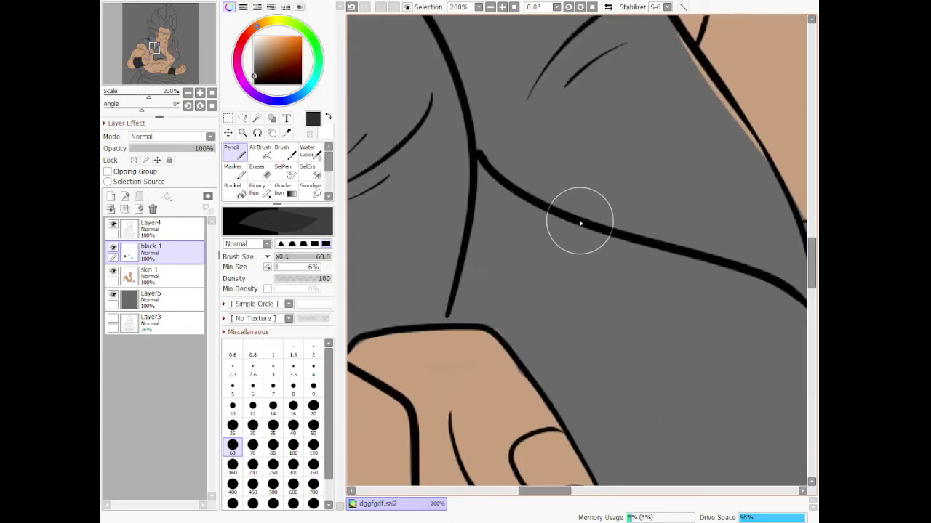
mouse_move(458, 316)
mouse_down()
mouse_move(453, 322)
mouse_move(457, 309)
mouse_move(502, 336)
mouse_move(585, 430)
mouse_up()
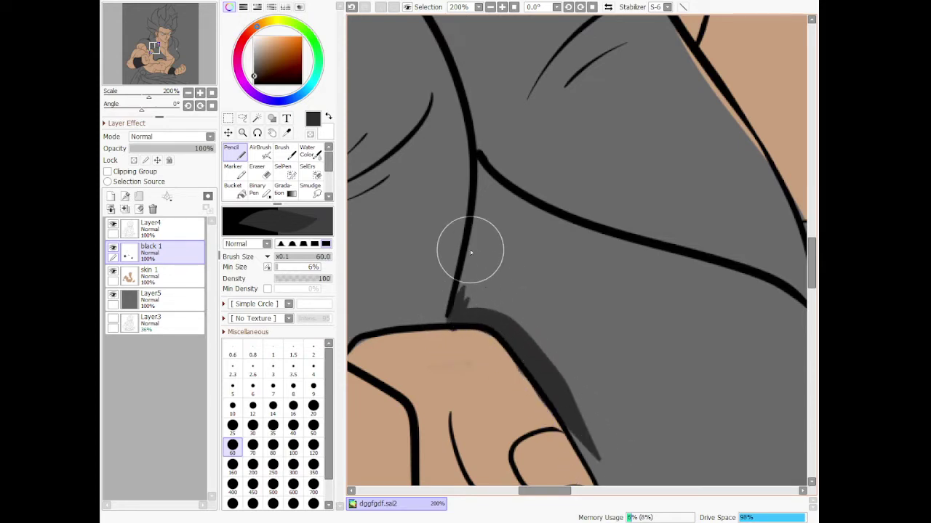
mouse_move(470, 252)
mouse_down()
mouse_move(478, 298)
mouse_move(467, 310)
mouse_move(494, 225)
mouse_move(465, 305)
mouse_move(487, 211)
mouse_move(476, 165)
mouse_move(570, 267)
mouse_move(696, 297)
mouse_up()
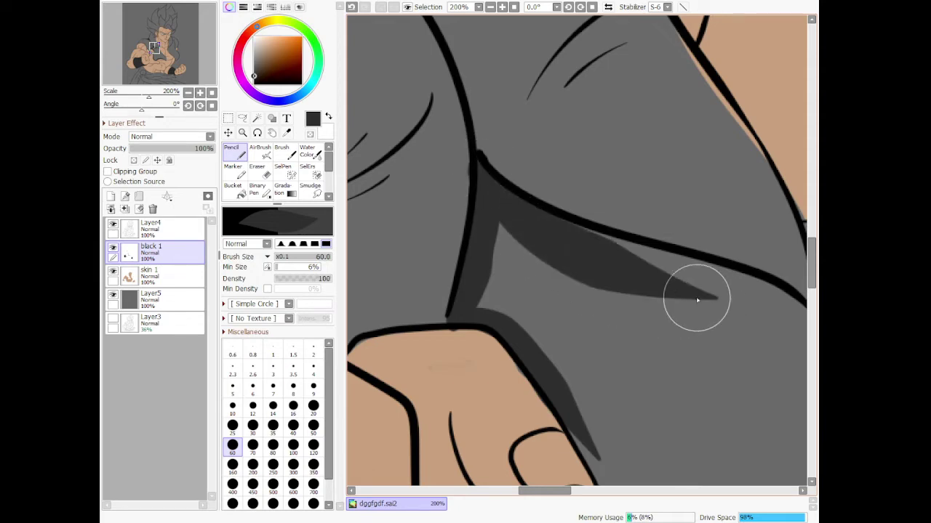
drag(534, 211, 775, 318)
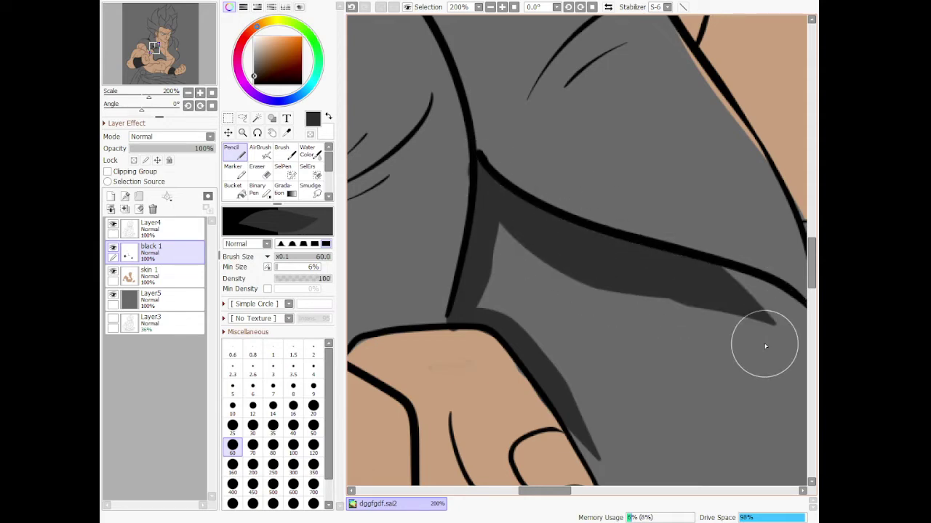
- Paint charcoal around the raised hand's fingertip and fill the vest panel's upper area between the collar line and that fingertip
scroll(757, 328, down, 7)
scroll(798, 351, up, 3)
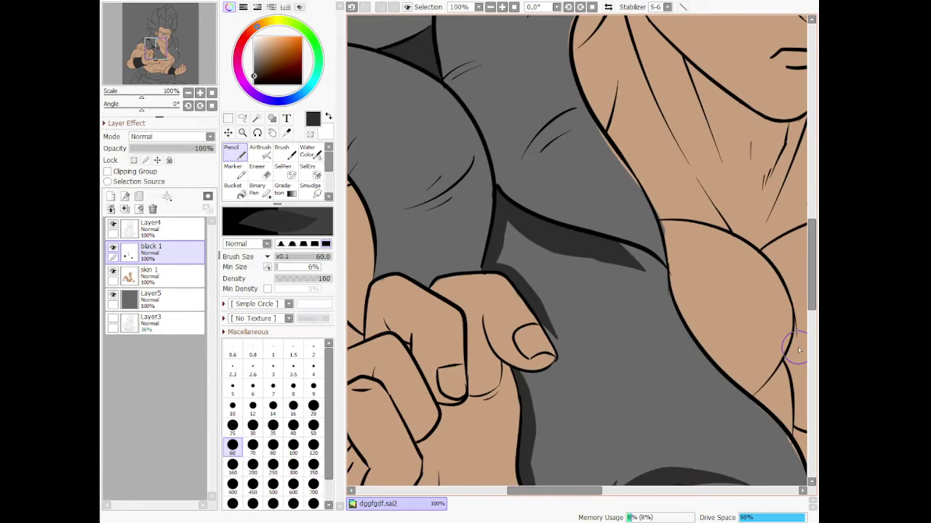
mouse_move(539, 383)
mouse_down()
mouse_move(575, 372)
mouse_move(545, 380)
mouse_move(563, 363)
mouse_move(543, 319)
mouse_up()
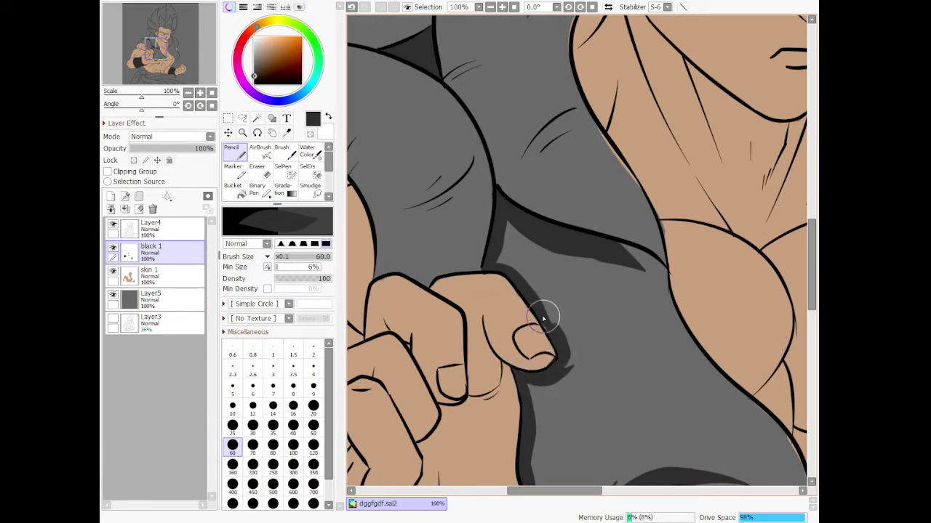
mouse_move(498, 258)
mouse_down()
mouse_move(533, 261)
mouse_move(499, 262)
mouse_move(514, 230)
mouse_move(588, 363)
mouse_move(542, 232)
mouse_move(536, 248)
mouse_move(508, 225)
mouse_move(621, 332)
mouse_move(569, 238)
mouse_move(635, 362)
mouse_move(619, 296)
mouse_move(652, 312)
mouse_move(659, 354)
mouse_move(632, 266)
mouse_move(686, 384)
mouse_move(648, 277)
mouse_move(691, 368)
mouse_move(649, 277)
mouse_move(663, 286)
mouse_move(659, 267)
mouse_move(609, 249)
mouse_move(632, 258)
mouse_move(598, 271)
mouse_up()
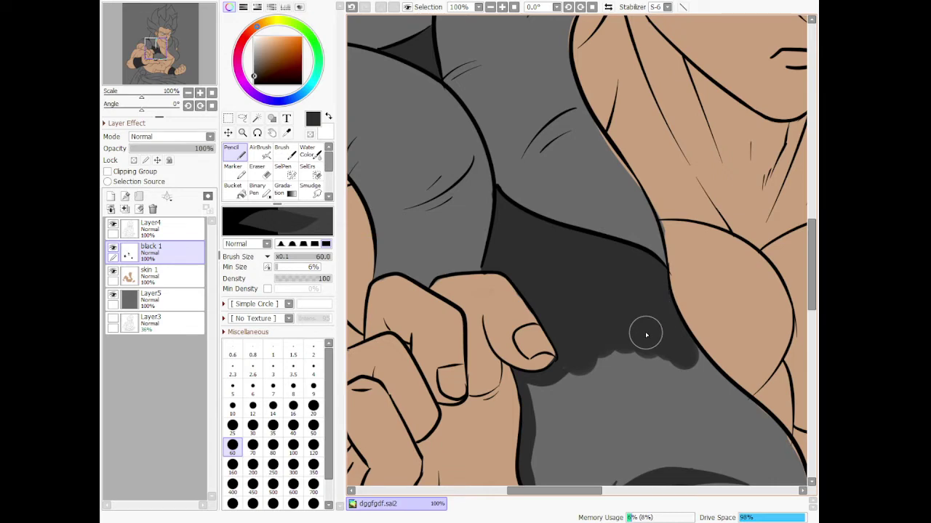
- Fill the vest panel's lower area beside the raised hand and above its curved bottom edge with charcoal
scroll(600, 368, down, 2)
scroll(558, 423, up, 3)
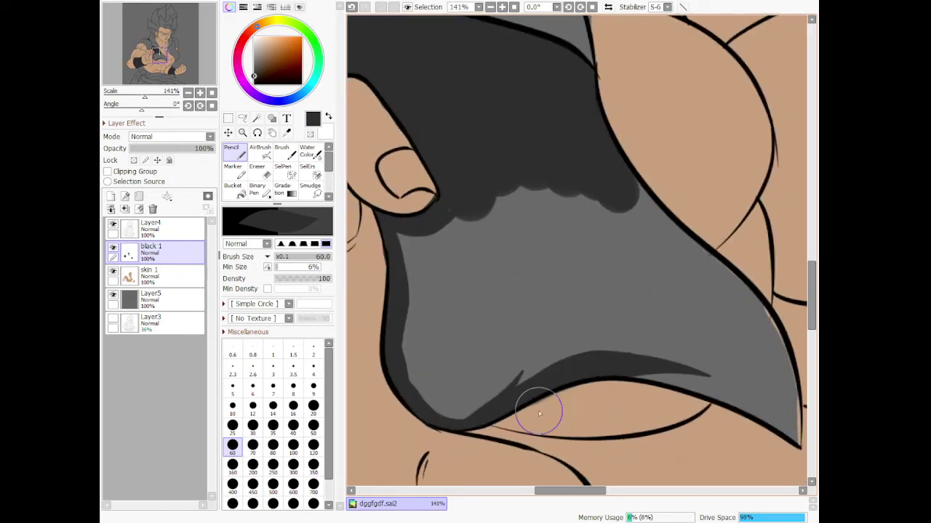
mouse_move(371, 229)
mouse_down()
mouse_move(414, 210)
mouse_move(401, 232)
mouse_move(437, 286)
mouse_move(423, 359)
mouse_move(421, 303)
mouse_move(420, 362)
mouse_move(463, 406)
mouse_move(499, 392)
mouse_move(419, 368)
mouse_move(449, 411)
mouse_move(483, 409)
mouse_move(548, 349)
mouse_move(686, 341)
mouse_move(692, 332)
mouse_move(441, 320)
mouse_move(438, 353)
mouse_move(601, 317)
mouse_move(696, 353)
mouse_move(469, 359)
mouse_move(452, 367)
mouse_move(468, 341)
mouse_move(453, 334)
mouse_move(460, 310)
mouse_move(509, 250)
mouse_move(422, 252)
mouse_move(476, 202)
mouse_move(587, 210)
mouse_move(544, 311)
mouse_move(518, 278)
mouse_move(522, 185)
mouse_move(499, 365)
mouse_move(471, 219)
mouse_move(504, 266)
mouse_move(545, 264)
mouse_move(541, 288)
mouse_up()
drag(565, 181, 580, 297)
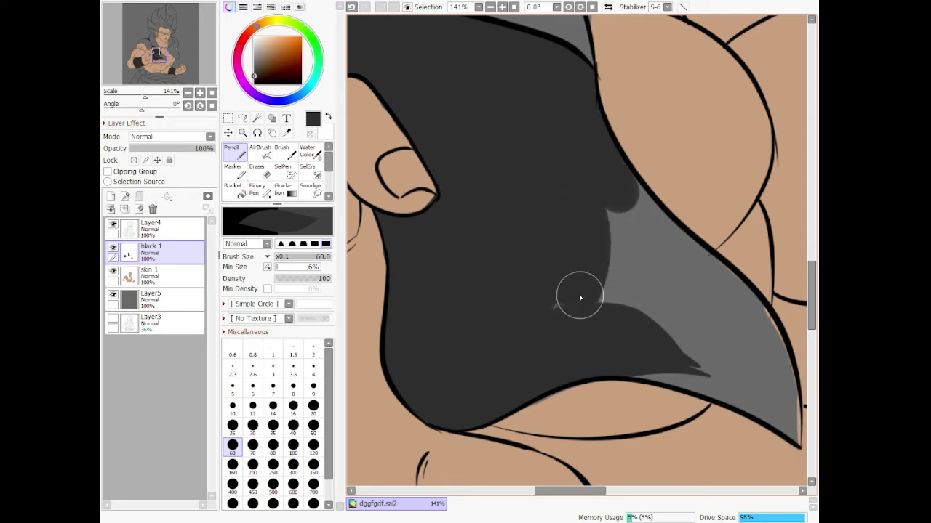
- Paint charcoal along the lower edge of the vest panel's pointed tip and around its end, undoing stray strokes
mouse_move(647, 285)
mouse_down()
mouse_move(697, 333)
mouse_move(653, 370)
mouse_move(623, 367)
mouse_move(726, 390)
mouse_move(623, 378)
mouse_move(767, 415)
mouse_move(713, 400)
mouse_move(739, 403)
mouse_move(767, 422)
mouse_up()
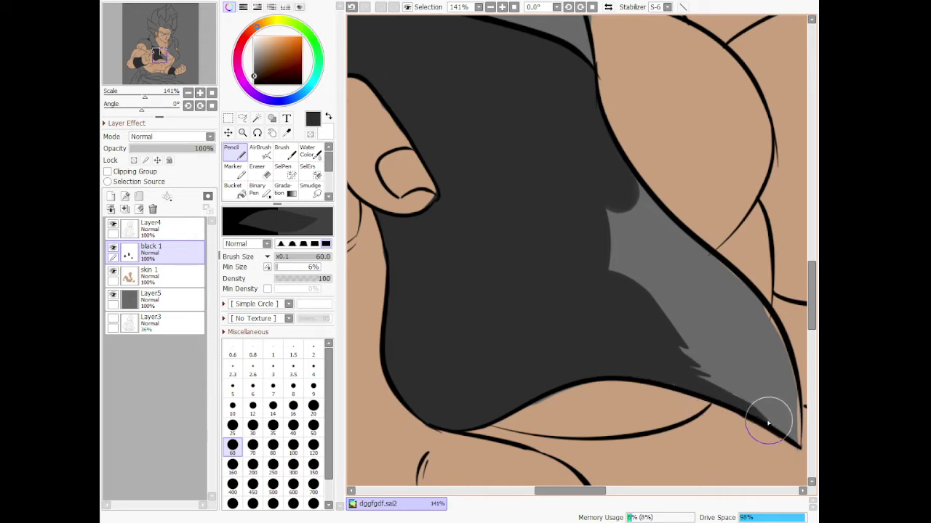
key(ctrl+z)
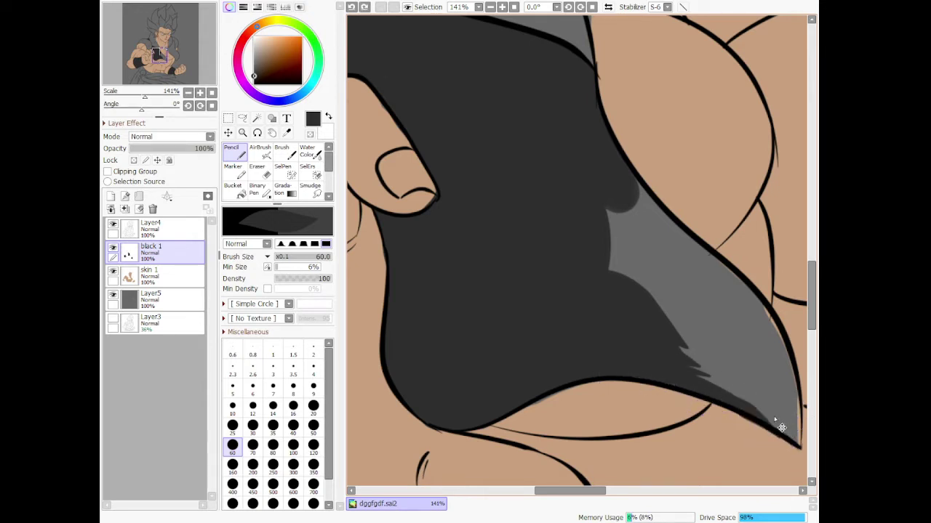
mouse_move(767, 426)
mouse_down()
mouse_move(798, 434)
mouse_move(788, 435)
mouse_move(794, 444)
mouse_move(804, 434)
mouse_move(797, 443)
mouse_move(787, 353)
mouse_move(795, 406)
mouse_up()
key(ctrl+z)
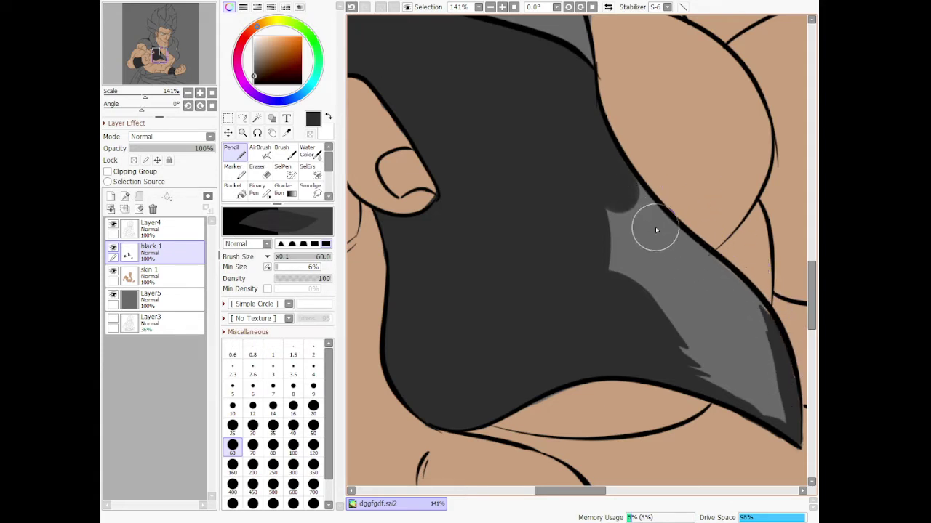
- Paint the vest panel's chest-side edge in charcoal and fill the remaining gap down to its pointed tip
mouse_move(652, 225)
mouse_down()
mouse_move(753, 319)
mouse_move(772, 373)
mouse_up()
drag(703, 264, 780, 347)
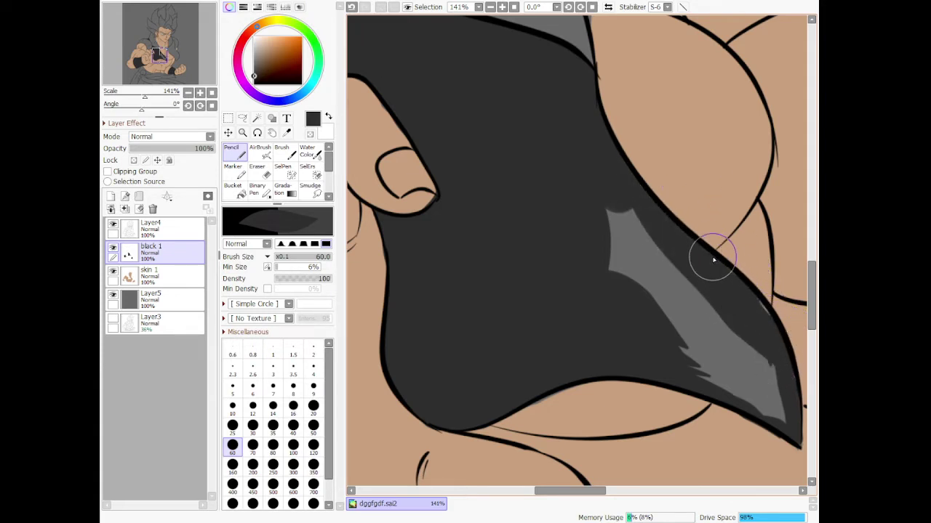
mouse_move(713, 259)
mouse_down()
mouse_move(772, 313)
mouse_move(783, 399)
mouse_up()
key(ctrl+z)
drag(723, 271, 783, 335)
mouse_move(757, 401)
mouse_down()
mouse_move(658, 353)
mouse_move(722, 370)
mouse_move(784, 413)
mouse_move(745, 362)
mouse_move(630, 306)
mouse_move(655, 302)
mouse_move(772, 353)
mouse_move(772, 377)
mouse_move(672, 255)
mouse_move(588, 181)
mouse_move(629, 188)
mouse_move(665, 329)
mouse_move(681, 314)
mouse_up()
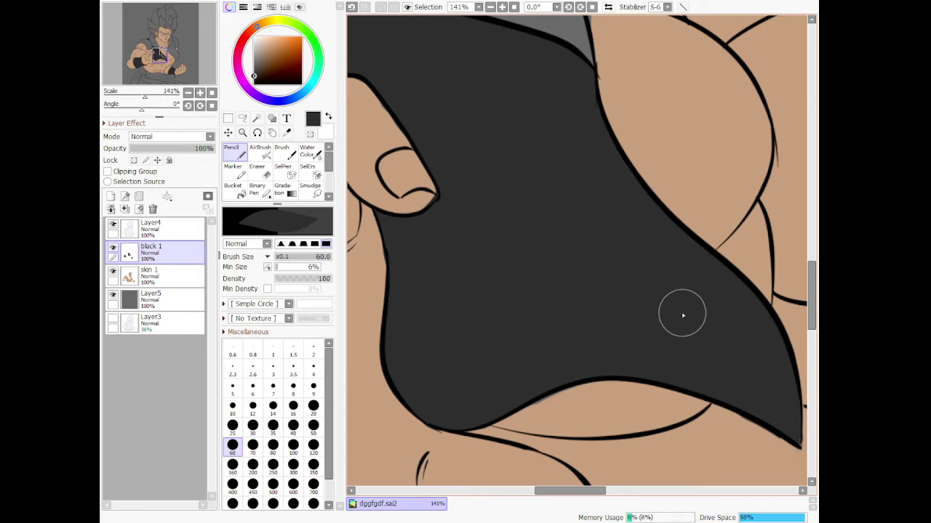
- Paint charcoal along the chest-side edge of the opposite vest panel, from the collar fold down to its pointed tip
scroll(727, 310, down, 5)
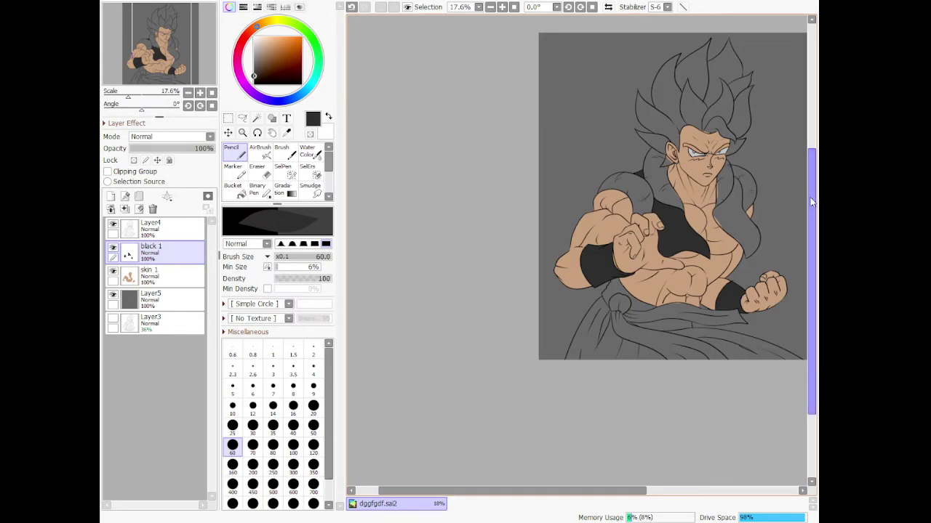
scroll(742, 265, up, 2)
scroll(653, 270, up, 3)
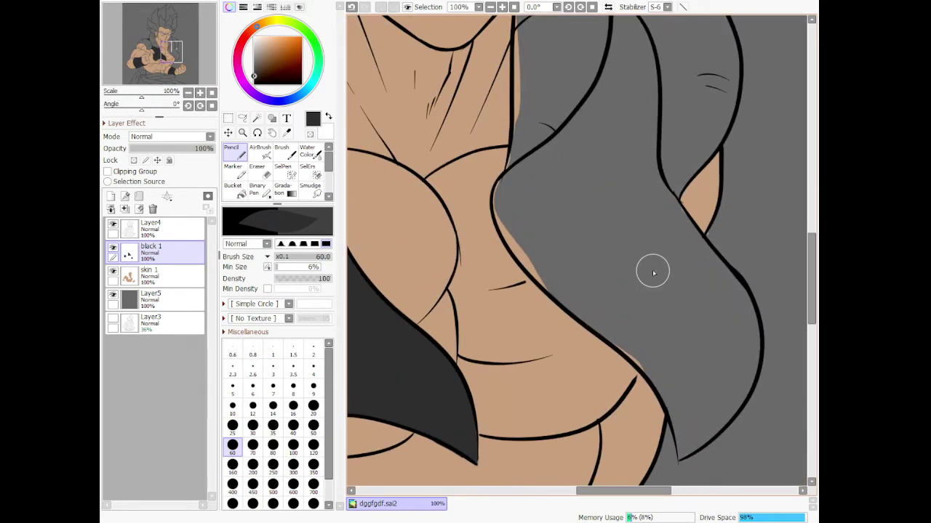
mouse_move(573, 160)
mouse_down()
mouse_move(504, 191)
mouse_move(525, 171)
mouse_move(509, 232)
mouse_move(511, 194)
mouse_move(555, 270)
mouse_move(513, 233)
mouse_move(600, 294)
mouse_move(691, 406)
mouse_up()
drag(647, 371, 688, 420)
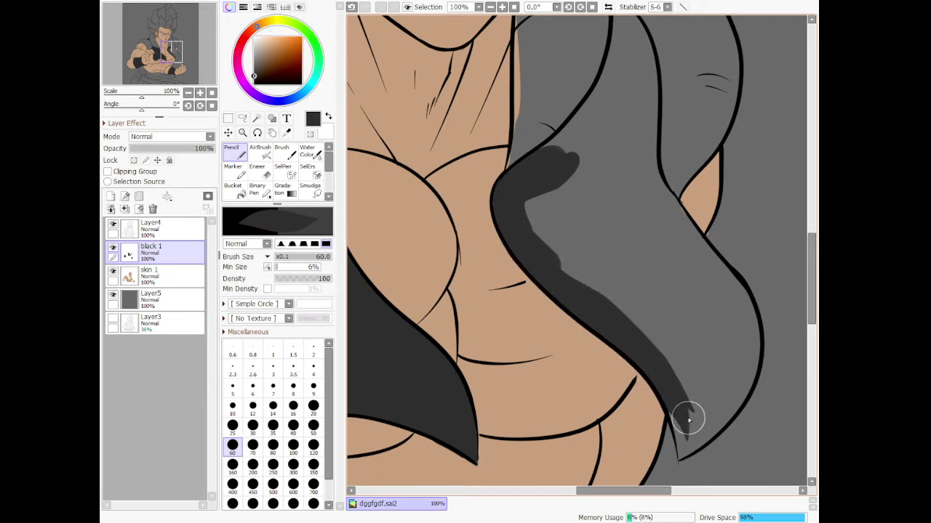
drag(685, 458, 686, 457)
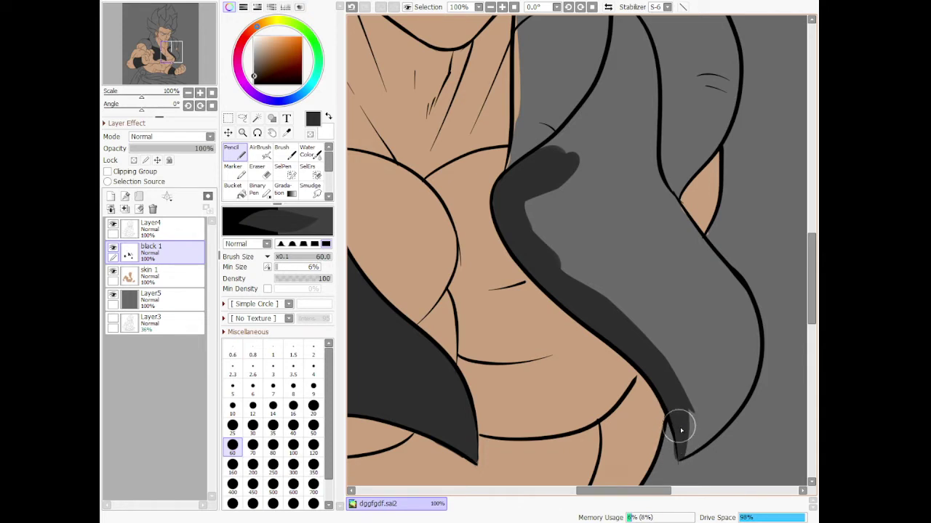
- Paint charcoal along this vest panel's outer edge, undoing the stroke that spills over the outline, and fill the panel's lower area
mouse_move(682, 454)
mouse_down()
mouse_move(758, 378)
mouse_move(758, 273)
mouse_up()
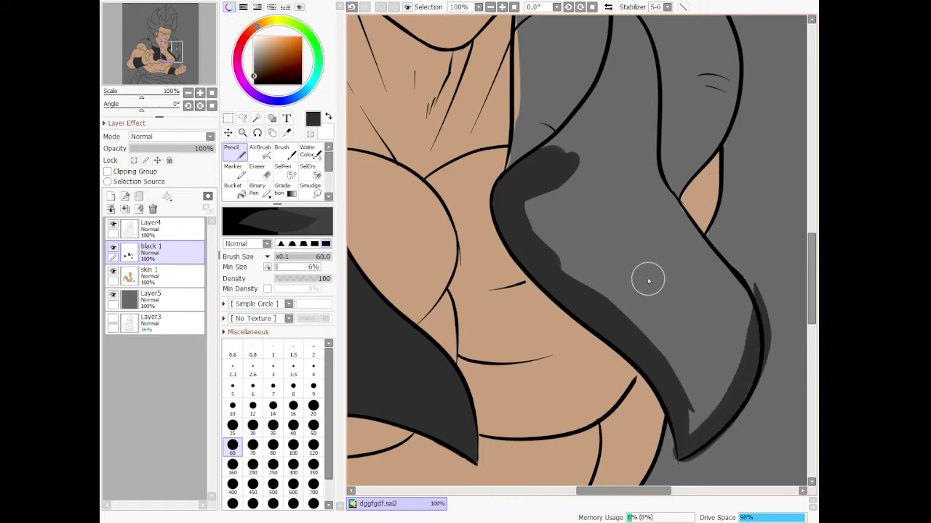
key(ctrl+z)
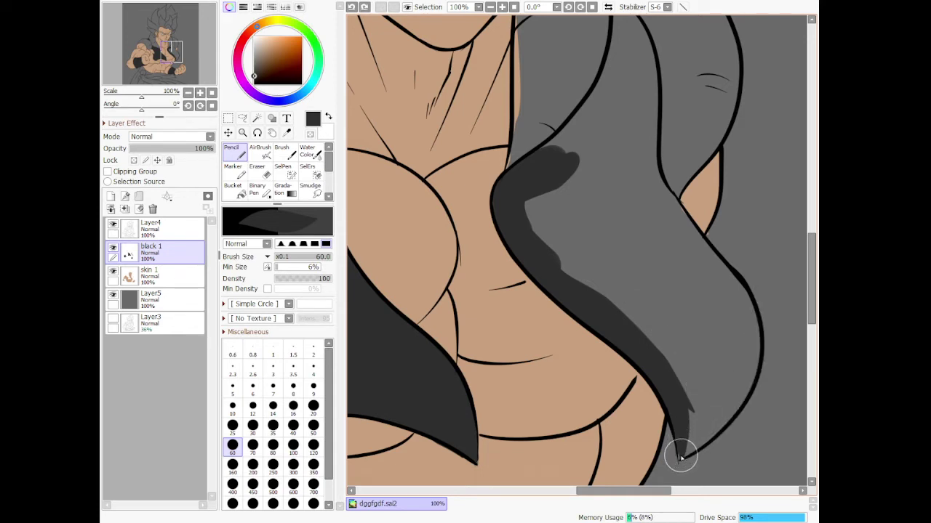
drag(682, 456, 736, 353)
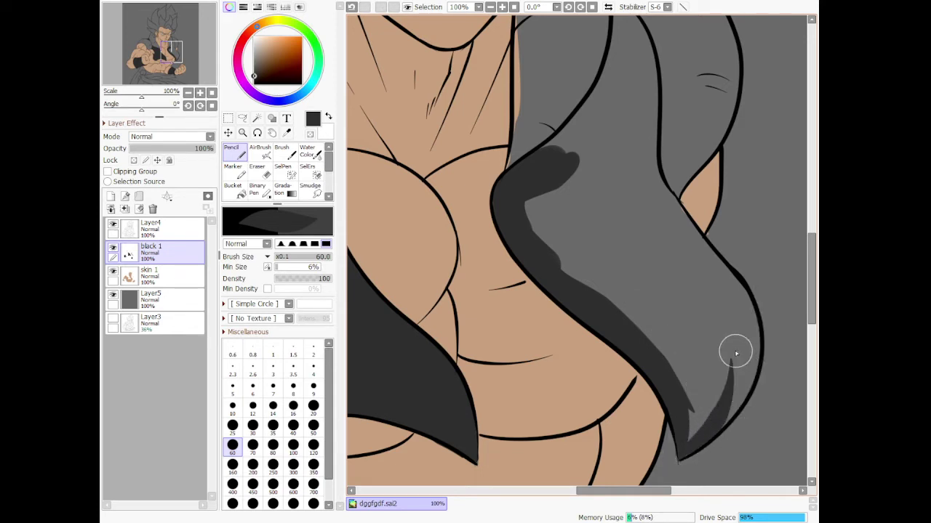
drag(723, 429, 741, 303)
drag(709, 263, 725, 340)
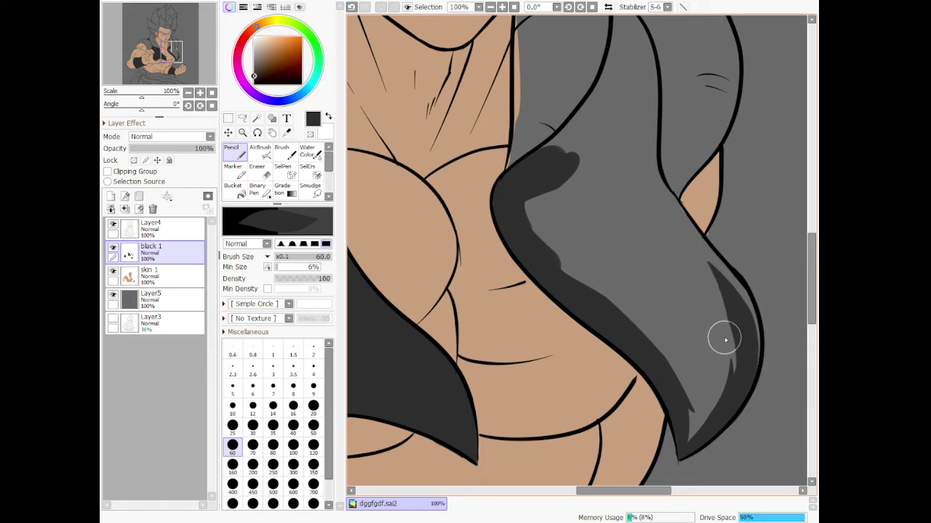
mouse_move(693, 260)
mouse_down()
mouse_move(735, 311)
mouse_move(624, 183)
mouse_move(647, 177)
mouse_move(665, 224)
mouse_move(740, 296)
mouse_up()
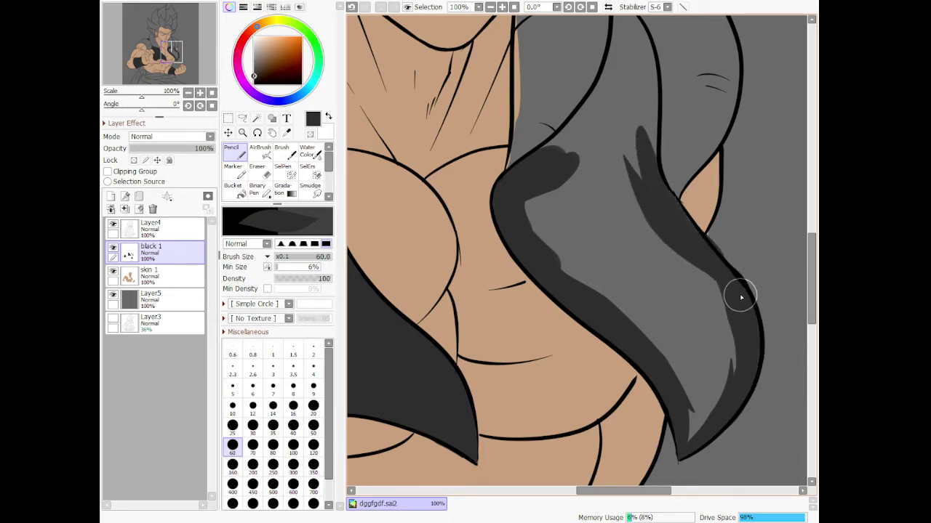
mouse_move(554, 255)
mouse_down()
mouse_move(696, 388)
mouse_move(696, 443)
mouse_move(684, 245)
mouse_move(742, 344)
mouse_up()
mouse_move(634, 268)
mouse_down()
mouse_move(680, 409)
mouse_move(633, 294)
mouse_move(543, 223)
mouse_move(574, 180)
mouse_move(554, 246)
mouse_move(544, 190)
mouse_move(527, 220)
mouse_move(517, 196)
mouse_move(538, 189)
mouse_move(727, 322)
mouse_move(694, 341)
mouse_up()
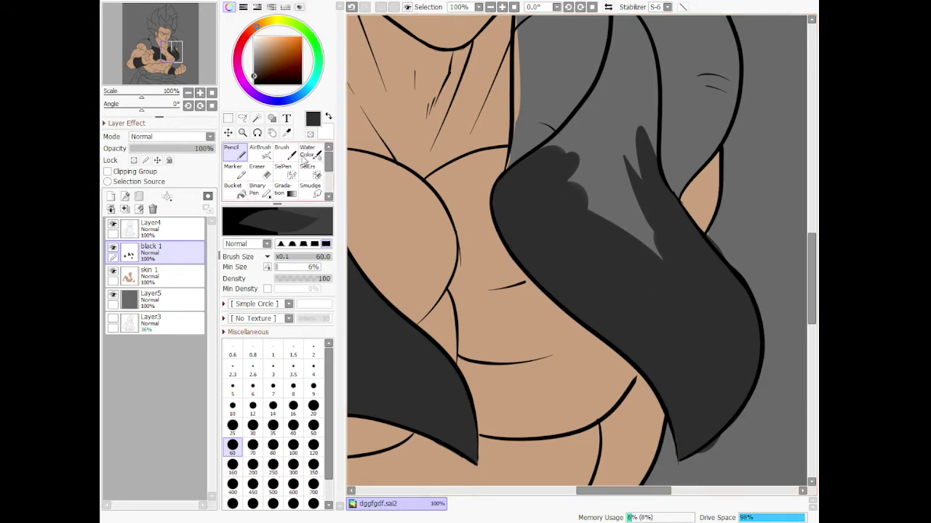
- Erase the charcoal overspill outside the panel's tip and fill the panel's middle area up beside the collar
key(e)
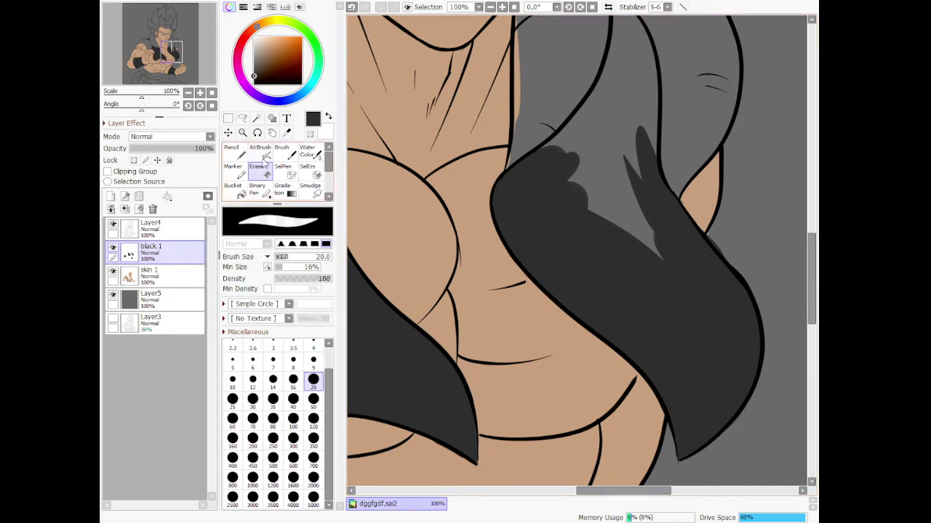
key(n)
drag(573, 124, 536, 163)
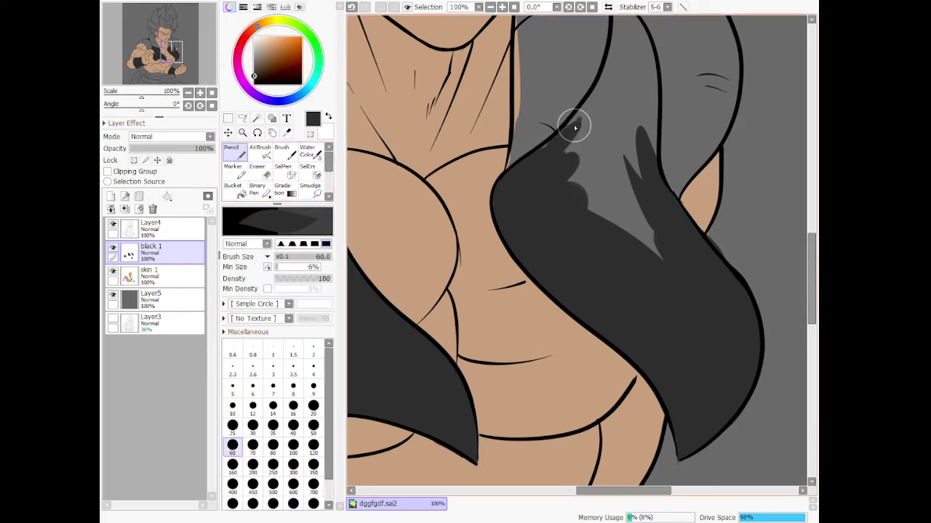
mouse_move(586, 128)
mouse_down()
mouse_move(578, 216)
mouse_move(591, 224)
mouse_move(572, 138)
mouse_move(586, 230)
mouse_move(595, 104)
mouse_move(666, 290)
mouse_move(624, 128)
mouse_move(644, 243)
mouse_up()
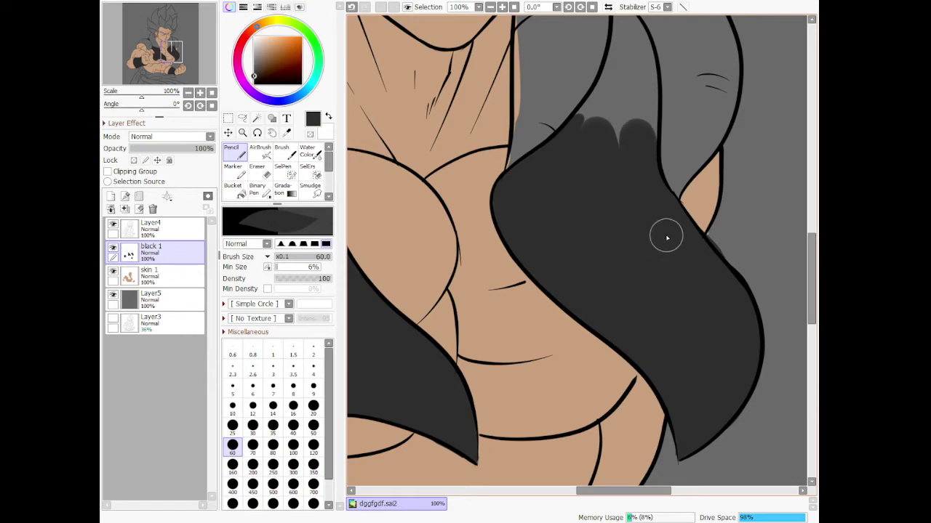
- Fill the panel's narrow upper strip between the collar and the shoulder roll with charcoal up to its peak
scroll(666, 237, down, 6)
scroll(663, 163, up, 4)
scroll(612, 215, up, 5)
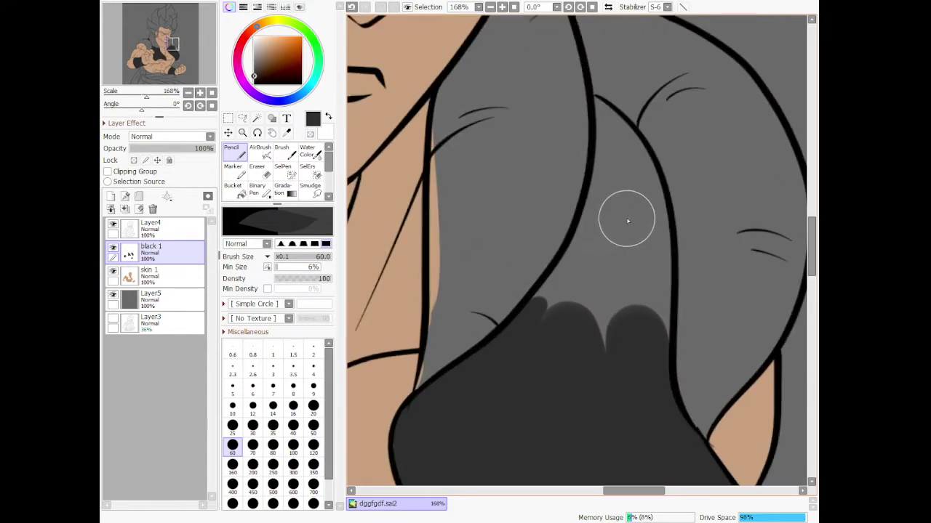
drag(611, 118, 645, 287)
mouse_move(641, 402)
mouse_down()
mouse_move(650, 213)
mouse_move(644, 160)
mouse_up()
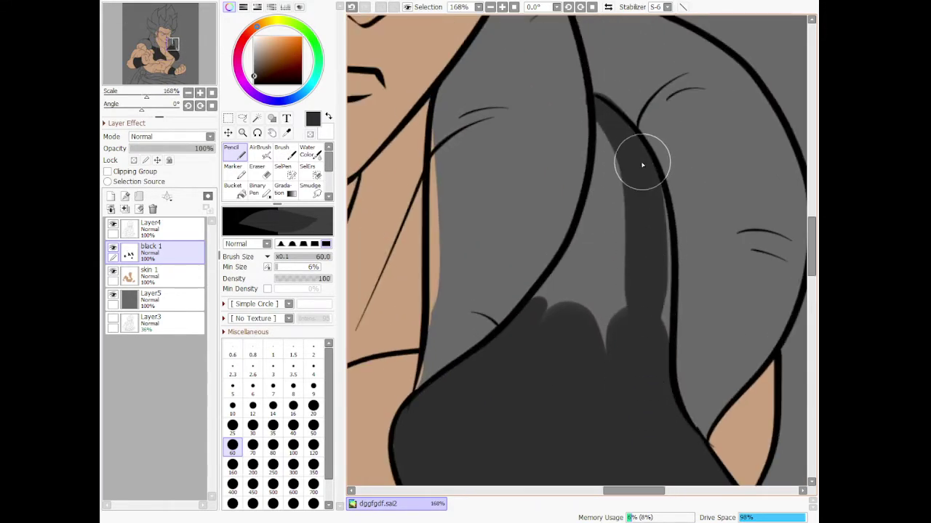
mouse_move(600, 122)
mouse_down()
mouse_move(614, 217)
mouse_move(548, 357)
mouse_move(589, 274)
mouse_move(602, 153)
mouse_move(554, 315)
mouse_move(502, 377)
mouse_move(579, 288)
mouse_move(605, 184)
mouse_move(619, 192)
mouse_move(609, 237)
mouse_up()
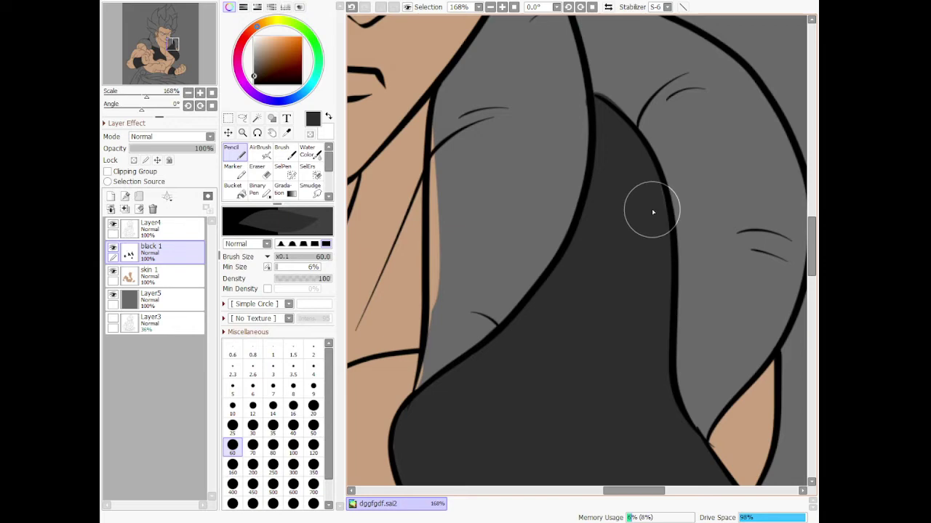
- Add a layer named "yellow 1" above the "black 1" layer and choose a muted yellow-green paint colour
scroll(652, 210, down, 8)
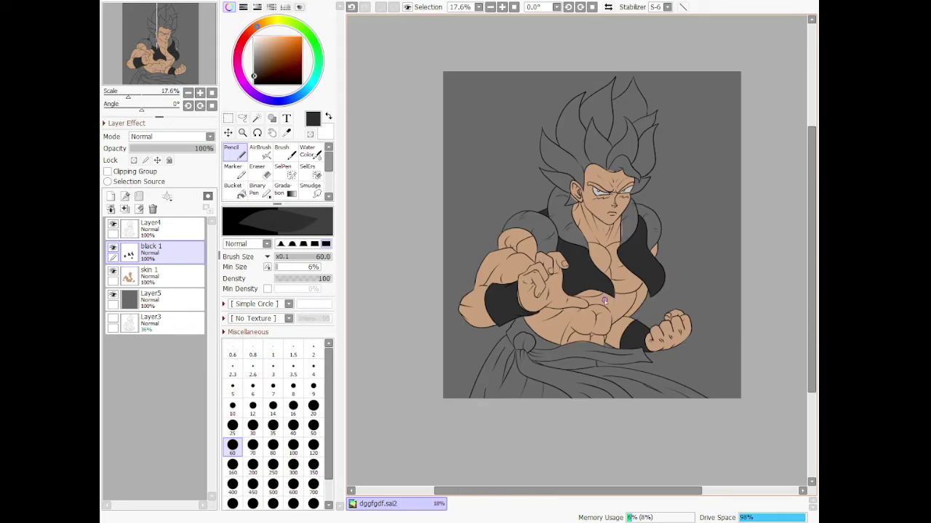
click(111, 196)
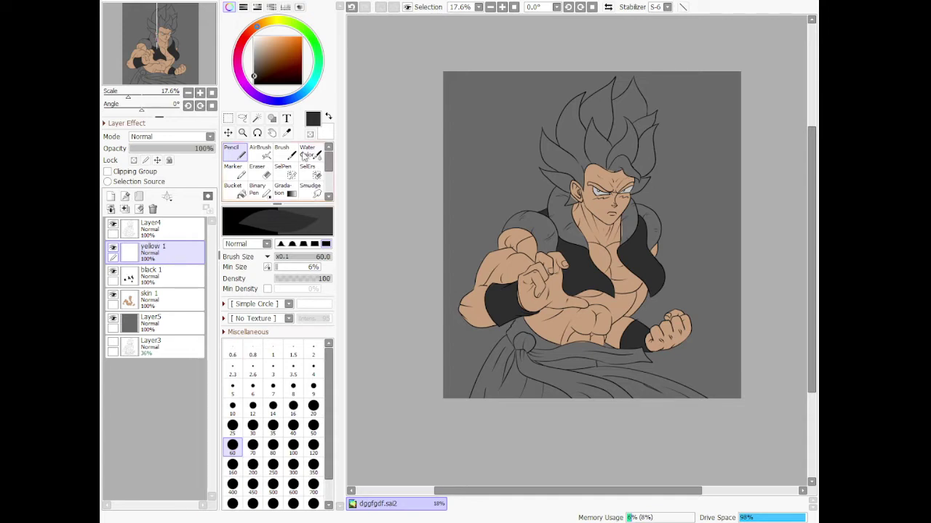
click(280, 22)
click(276, 49)
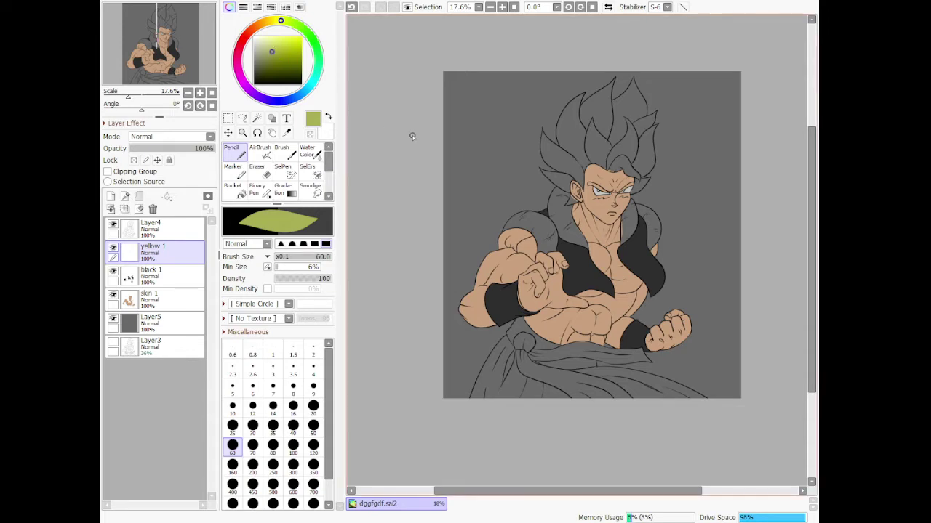
- Paint yellow-green over the neck-side part of the shoulder roll above the raised hand, down to the fingers
scroll(442, 146, up, 1)
scroll(480, 170, up, 2)
scroll(594, 249, up, 2)
scroll(514, 264, up, 5)
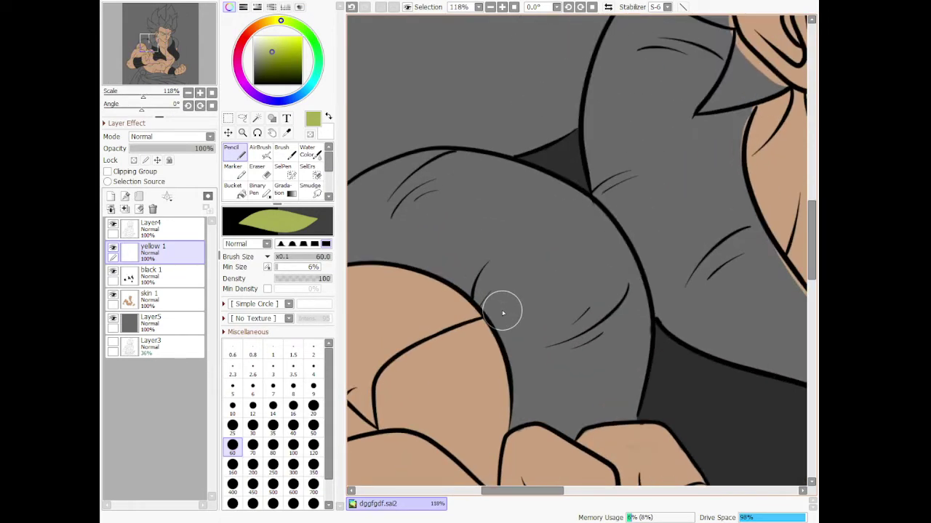
mouse_move(506, 306)
mouse_down()
mouse_move(544, 363)
mouse_move(529, 315)
mouse_move(509, 310)
mouse_move(532, 366)
mouse_move(494, 299)
mouse_move(527, 342)
mouse_move(541, 405)
mouse_move(507, 333)
mouse_move(531, 415)
mouse_move(522, 389)
mouse_move(510, 431)
mouse_move(529, 405)
mouse_move(516, 424)
mouse_move(540, 414)
mouse_move(572, 437)
mouse_move(575, 419)
mouse_move(604, 400)
mouse_move(575, 427)
mouse_move(604, 412)
mouse_move(637, 417)
mouse_move(588, 422)
mouse_move(628, 415)
mouse_move(638, 331)
mouse_move(627, 407)
mouse_up()
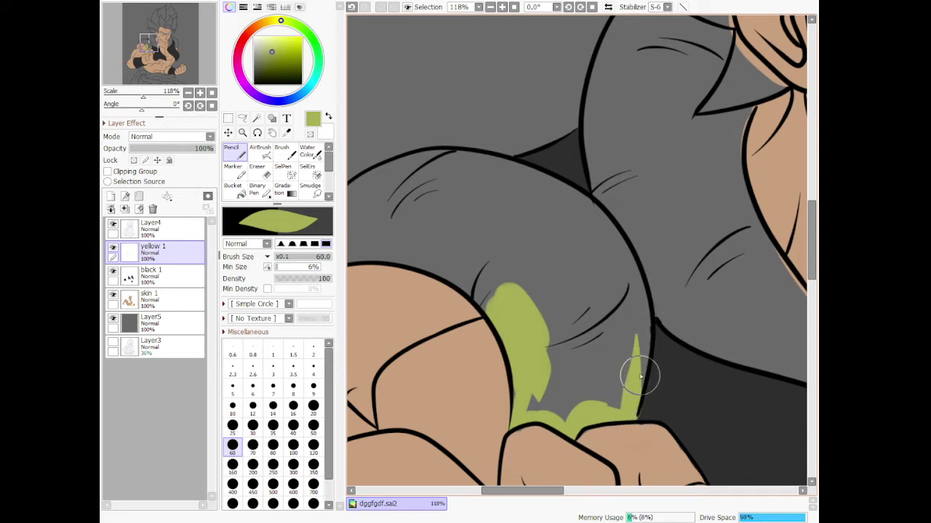
mouse_move(640, 377)
mouse_down()
mouse_move(610, 254)
mouse_move(647, 316)
mouse_move(600, 229)
mouse_move(581, 215)
mouse_move(634, 262)
mouse_move(573, 212)
mouse_move(493, 194)
mouse_move(570, 345)
mouse_move(554, 290)
mouse_move(506, 225)
mouse_move(551, 398)
mouse_move(537, 407)
mouse_move(573, 411)
mouse_move(610, 384)
mouse_move(621, 401)
mouse_move(630, 315)
mouse_move(592, 237)
mouse_move(554, 215)
mouse_move(583, 402)
mouse_move(592, 254)
mouse_move(595, 410)
mouse_move(607, 316)
mouse_move(532, 407)
mouse_up()
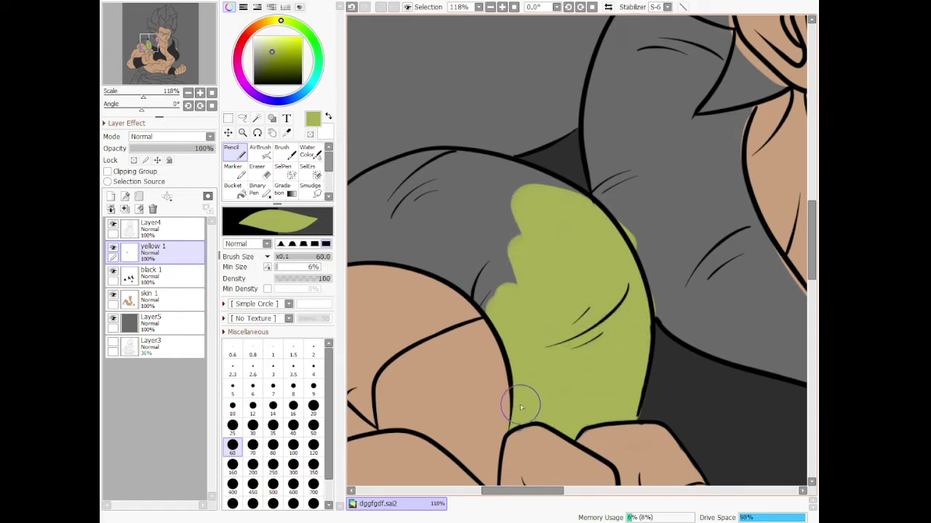
- Paint yellow-green along the shoulder roll's lower edge above the arm and around its outer corner, undoing stray strokes
drag(547, 495, 510, 495)
mouse_move(536, 232)
mouse_down()
mouse_move(500, 259)
mouse_move(482, 293)
mouse_move(556, 252)
mouse_move(496, 283)
mouse_move(519, 264)
mouse_move(612, 249)
mouse_move(718, 283)
mouse_move(602, 260)
mouse_move(655, 271)
mouse_move(750, 343)
mouse_up()
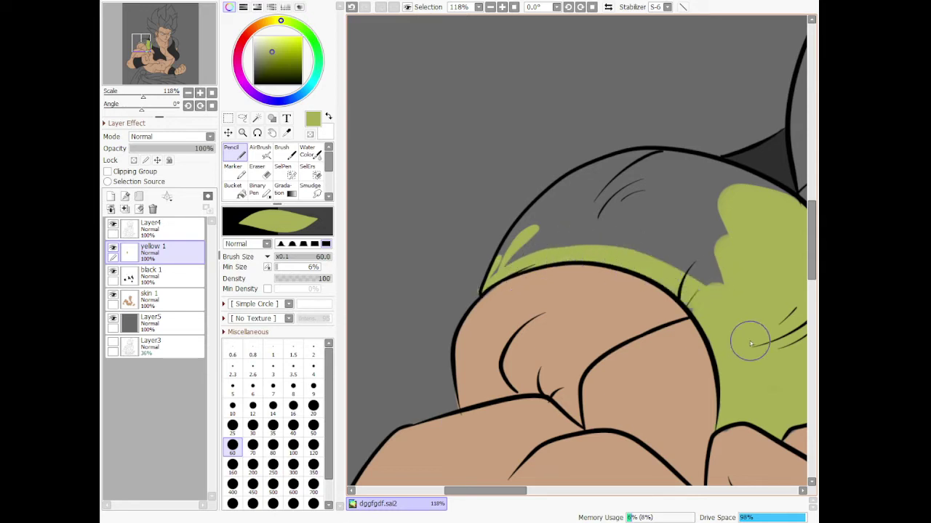
mouse_move(496, 275)
mouse_down()
mouse_move(560, 198)
mouse_move(520, 254)
mouse_up()
key(ctrl+z)
key(ctrl+z)
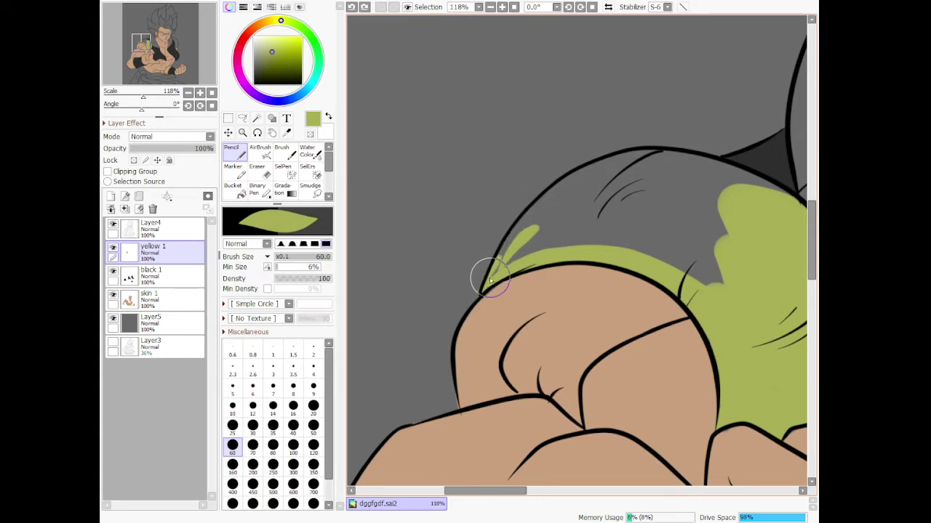
drag(491, 282, 577, 167)
key(ctrl+z)
mouse_move(557, 197)
mouse_down()
mouse_move(500, 267)
mouse_move(569, 185)
mouse_move(512, 244)
mouse_move(489, 293)
mouse_up()
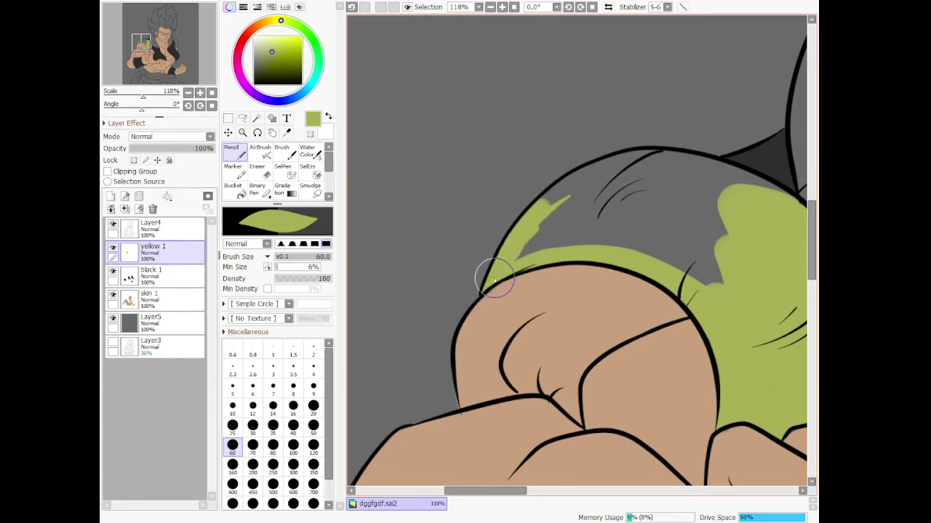
- Fill the rest of the shoulder roll with yellow-green up to its top outline and along the dark vest corner
mouse_move(561, 225)
mouse_down()
mouse_move(694, 231)
mouse_move(553, 242)
mouse_move(716, 281)
mouse_move(745, 306)
mouse_move(697, 219)
mouse_move(594, 208)
mouse_move(547, 222)
mouse_move(617, 215)
mouse_move(710, 252)
mouse_up()
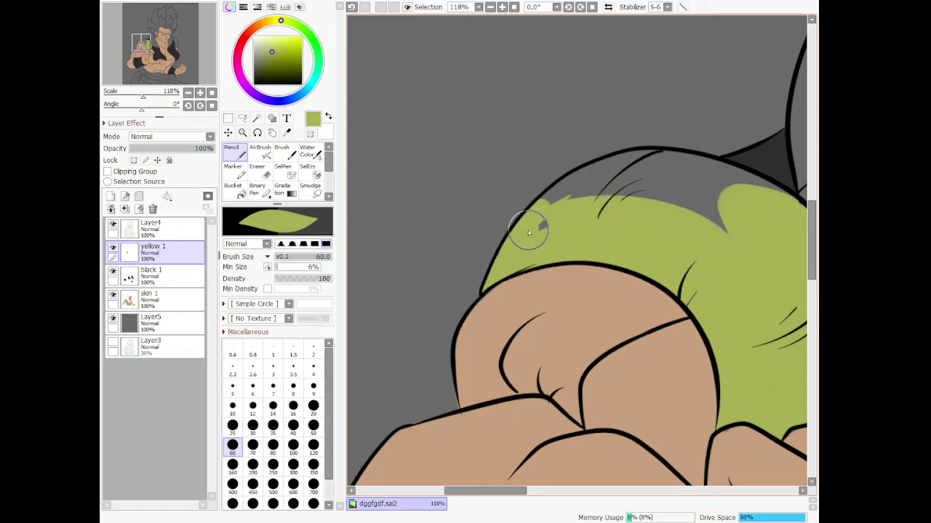
mouse_move(528, 232)
mouse_down()
mouse_move(584, 182)
mouse_move(653, 169)
mouse_move(712, 181)
mouse_move(768, 239)
mouse_move(704, 205)
mouse_move(574, 205)
mouse_up()
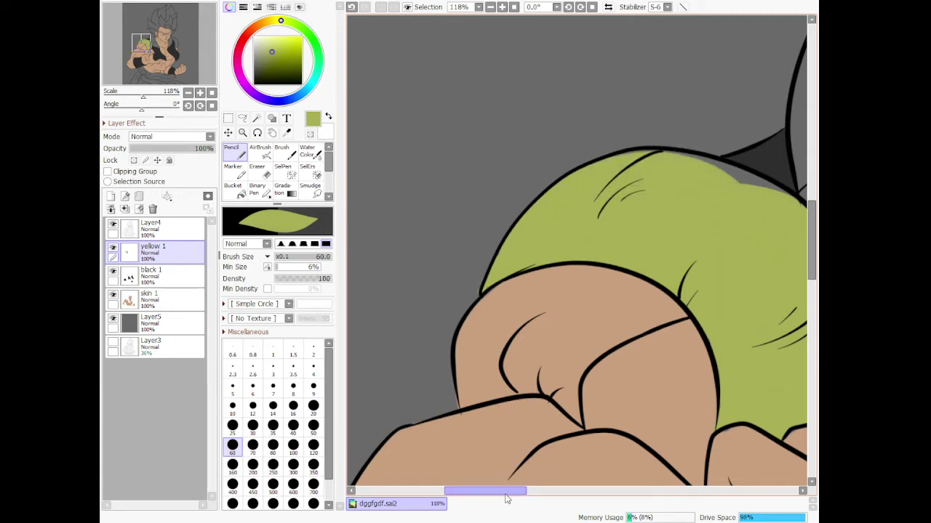
drag(506, 492, 539, 491)
mouse_move(423, 162)
mouse_down()
mouse_move(519, 167)
mouse_move(602, 202)
mouse_move(624, 237)
mouse_up()
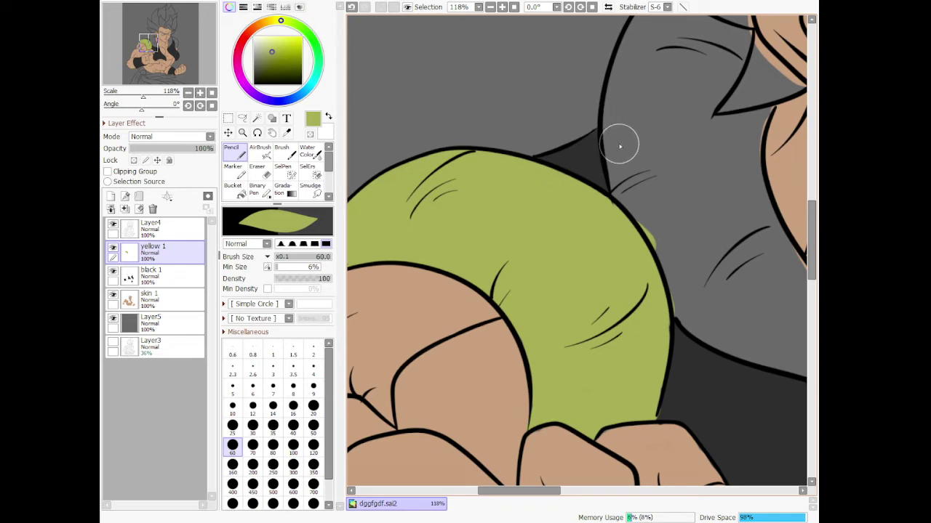
- Paint the collar's lower part yellow-green, from the shoulder roll along the vest edge to its pointed end on the chest
scroll(619, 146, down, 3)
scroll(620, 147, up, 4)
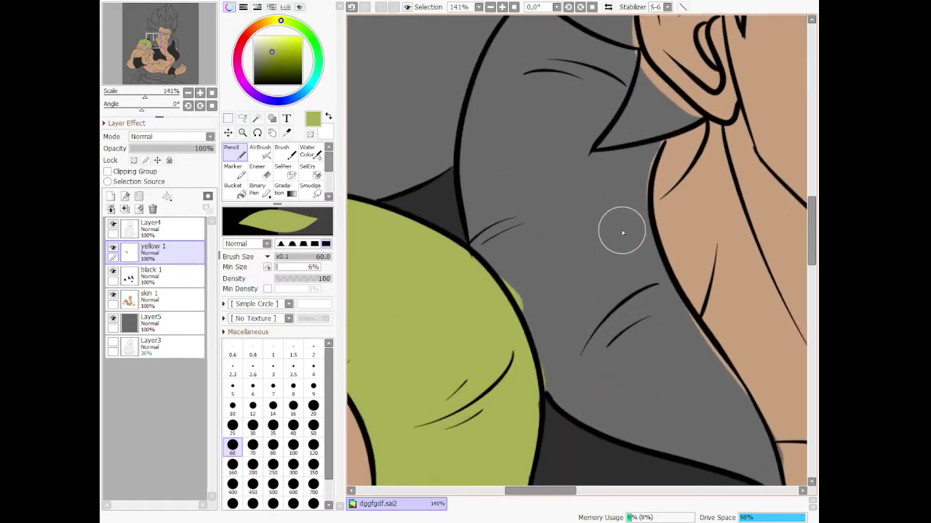
mouse_move(482, 243)
mouse_down()
mouse_move(548, 345)
mouse_move(501, 190)
mouse_move(491, 281)
mouse_move(578, 374)
mouse_up()
mouse_move(601, 409)
mouse_down()
mouse_move(561, 390)
mouse_move(664, 440)
mouse_move(550, 373)
mouse_move(589, 416)
mouse_move(708, 452)
mouse_up()
scroll(666, 432, down, 6)
scroll(740, 471, up, 7)
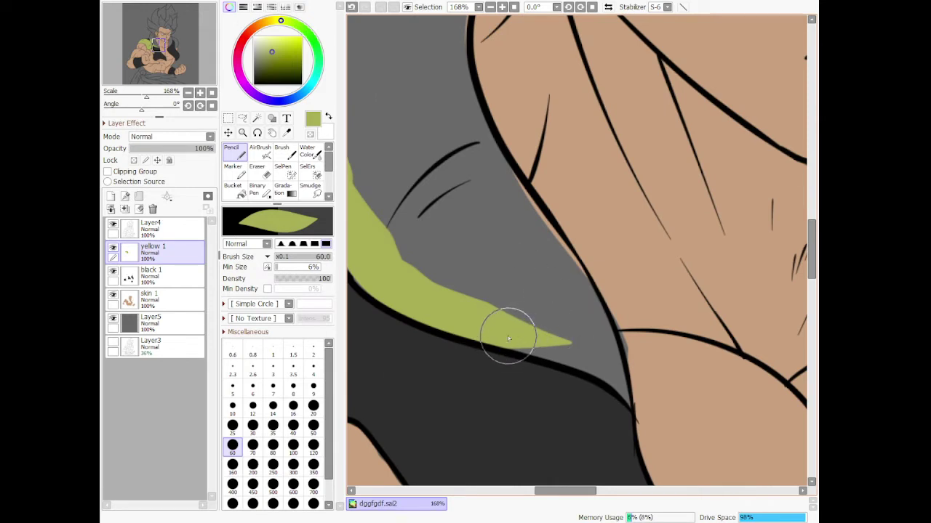
mouse_move(507, 332)
mouse_down()
mouse_move(596, 355)
mouse_move(555, 357)
mouse_move(632, 389)
mouse_move(607, 376)
mouse_move(635, 408)
mouse_move(565, 264)
mouse_move(607, 349)
mouse_move(542, 235)
mouse_move(591, 322)
mouse_move(487, 176)
mouse_move(579, 291)
mouse_move(583, 342)
mouse_move(467, 289)
mouse_move(418, 245)
mouse_move(412, 253)
mouse_move(427, 165)
mouse_move(568, 313)
mouse_move(423, 136)
mouse_move(499, 190)
mouse_move(560, 276)
mouse_up()
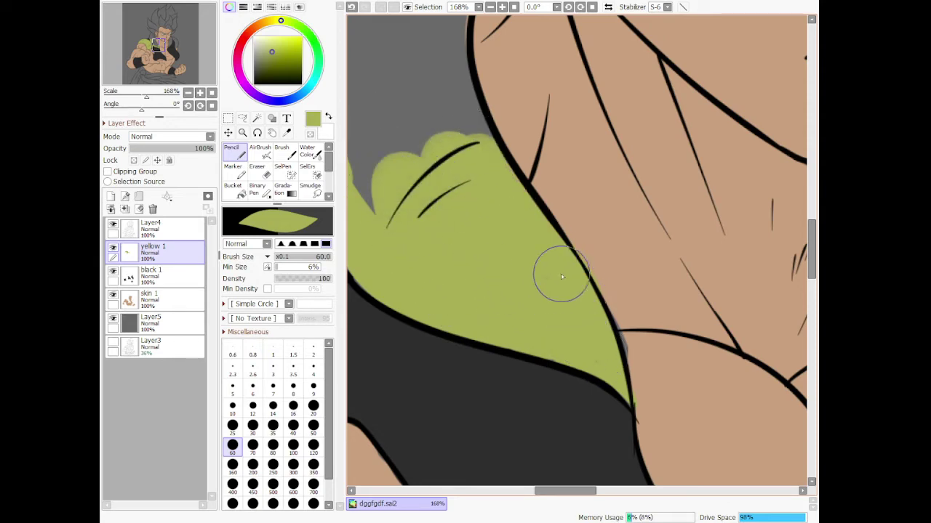
- Paint yellow-green along the edges of the collar's upper part below the ear, following the hair tips, neck and outer outline
scroll(541, 253, down, 7)
scroll(542, 227, up, 5)
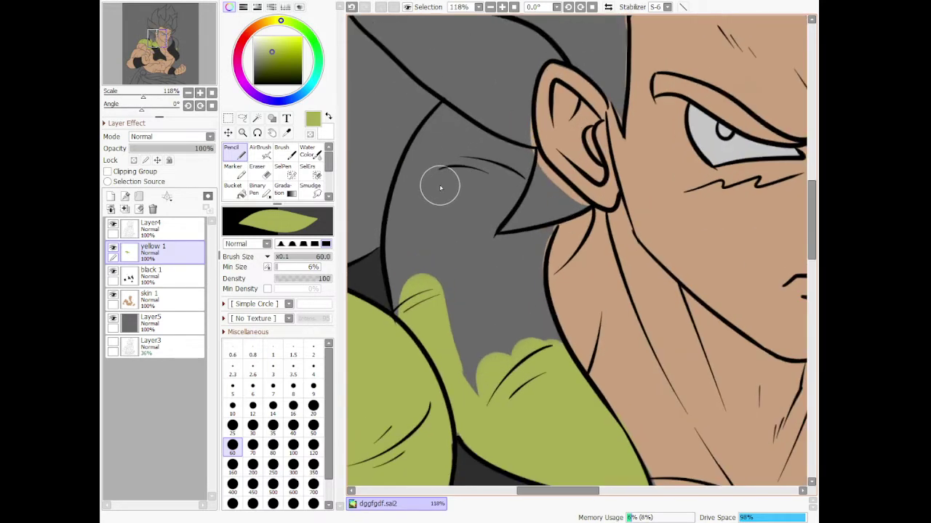
mouse_move(535, 154)
mouse_down()
mouse_move(502, 208)
mouse_move(523, 240)
mouse_move(524, 312)
mouse_move(533, 320)
mouse_up()
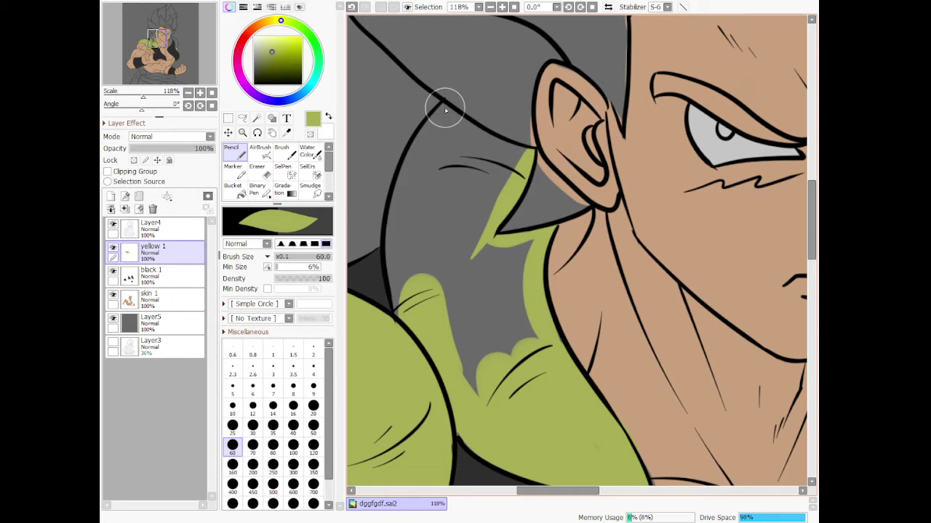
mouse_move(448, 117)
mouse_down()
mouse_move(510, 166)
mouse_move(528, 153)
mouse_move(454, 116)
mouse_move(501, 163)
mouse_move(516, 146)
mouse_up()
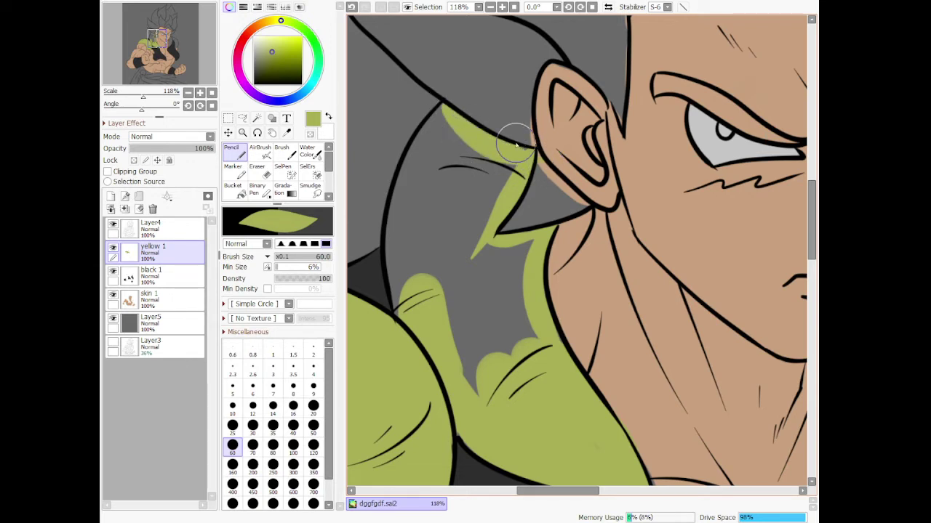
key(ctrl+z)
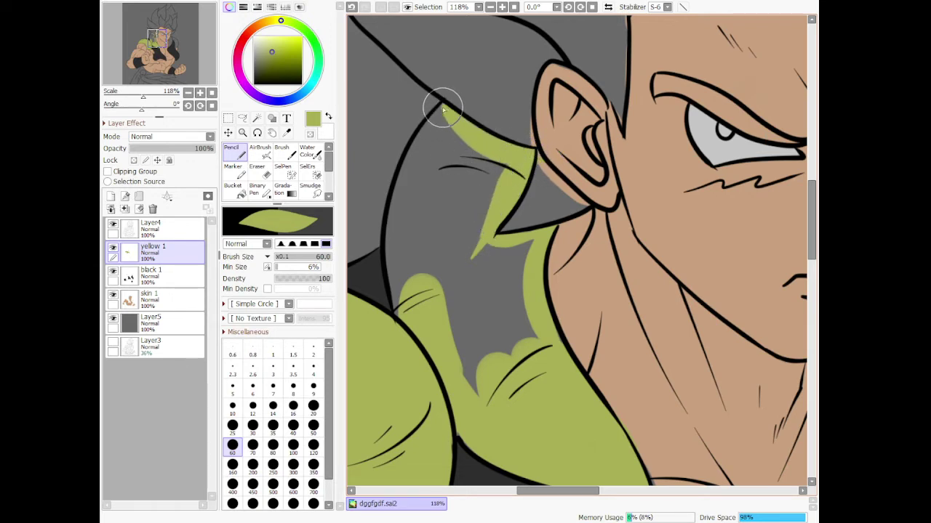
mouse_move(442, 108)
mouse_down()
mouse_move(397, 234)
mouse_move(421, 331)
mouse_move(416, 149)
mouse_move(390, 196)
mouse_move(411, 299)
mouse_up()
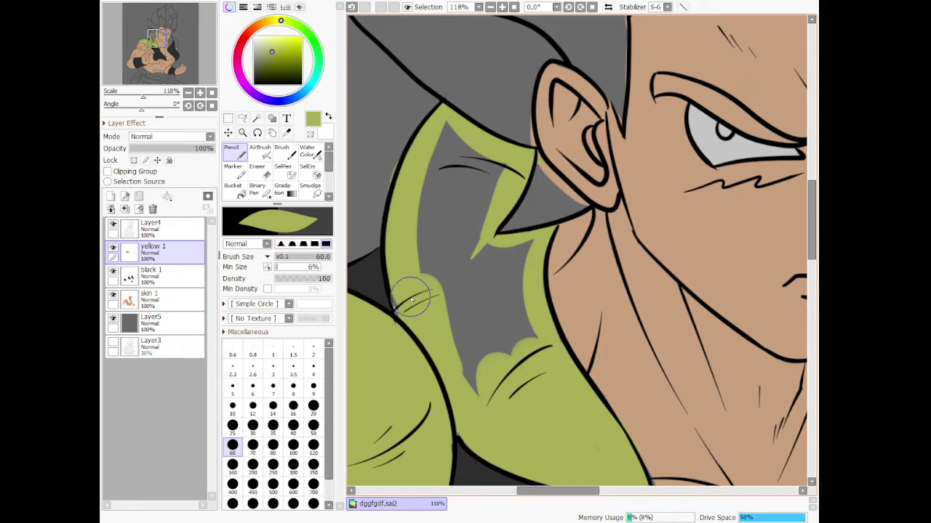
key(ctrl+z)
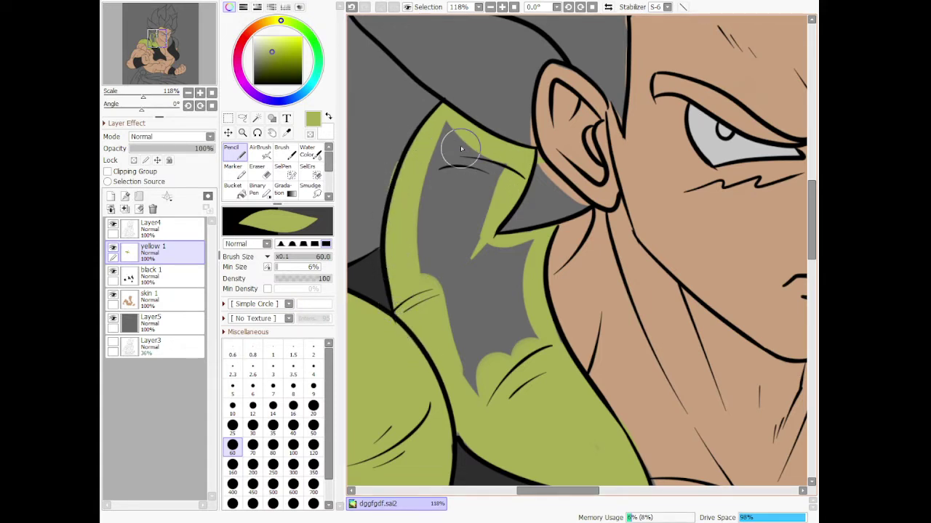
- Fill the remaining gray interior of the collar below the ear with yellow-green
mouse_move(461, 149)
mouse_down()
mouse_move(484, 173)
mouse_move(471, 154)
mouse_up()
mouse_move(439, 192)
mouse_down()
mouse_move(426, 306)
mouse_move(471, 157)
mouse_move(445, 270)
mouse_move(460, 274)
mouse_move(502, 162)
mouse_move(461, 261)
mouse_move(450, 371)
mouse_move(485, 427)
mouse_move(468, 260)
mouse_move(433, 227)
mouse_up()
mouse_move(442, 311)
mouse_down()
mouse_move(490, 329)
mouse_move(471, 252)
mouse_move(531, 251)
mouse_move(535, 394)
mouse_move(473, 268)
mouse_move(494, 347)
mouse_up()
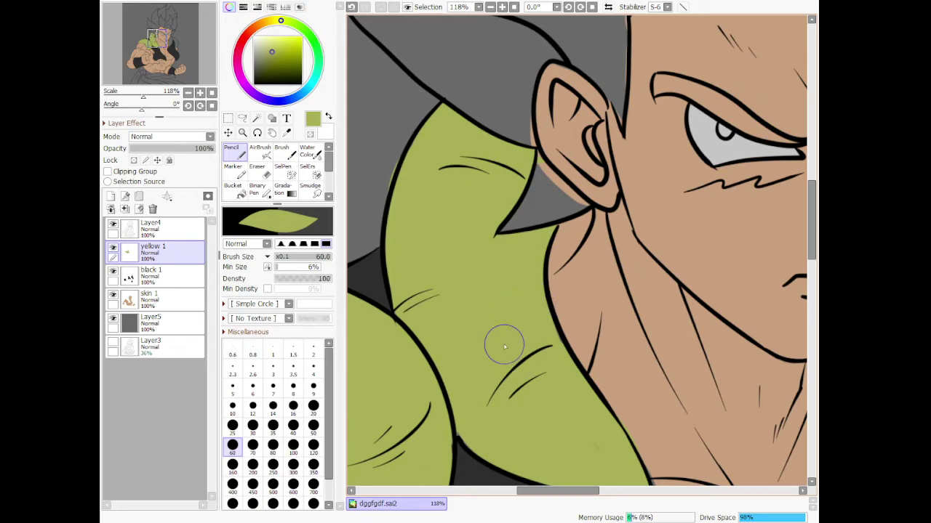
- Paint yellow-green along the neck and vest edges of the collar's other side, redoing strokes at its lower tip and vest edge
scroll(517, 312, down, 4)
scroll(650, 288, up, 4)
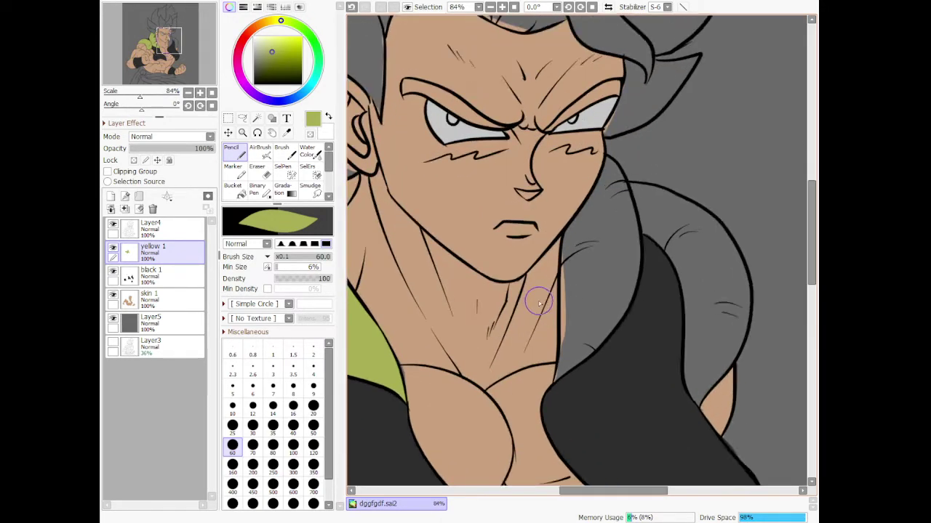
scroll(539, 304, up, 3)
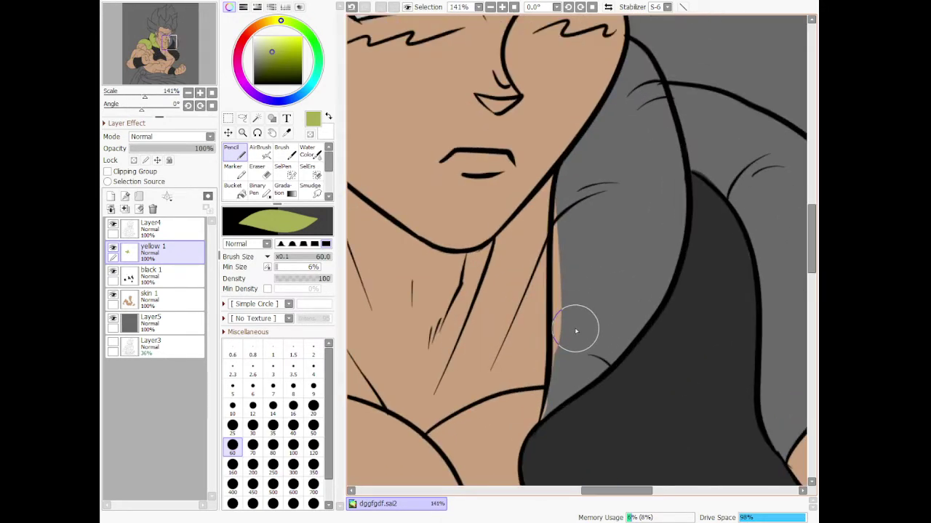
mouse_move(592, 163)
mouse_down()
mouse_move(567, 185)
mouse_move(562, 291)
mouse_move(557, 245)
mouse_move(561, 377)
mouse_move(567, 319)
mouse_move(547, 344)
mouse_move(559, 366)
mouse_move(554, 352)
mouse_move(548, 416)
mouse_move(555, 398)
mouse_move(540, 420)
mouse_move(558, 371)
mouse_move(552, 403)
mouse_up()
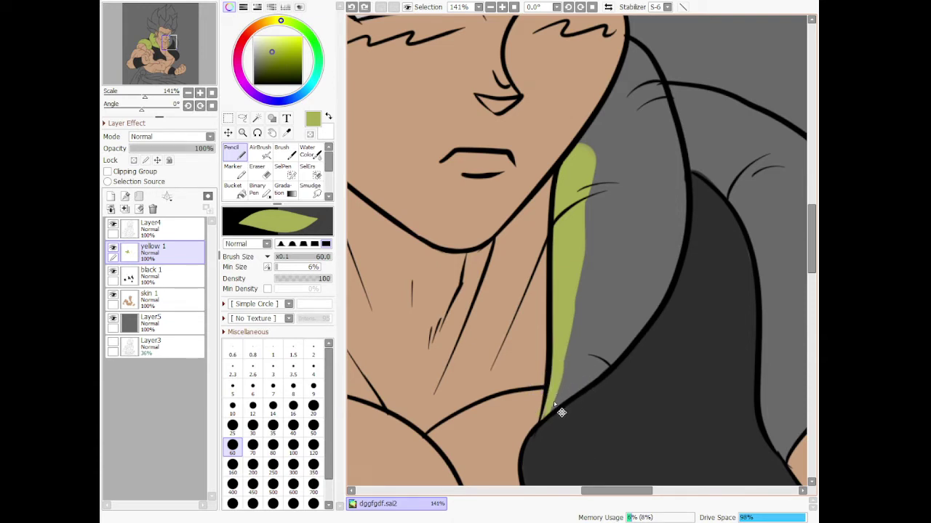
key(ctrl+z)
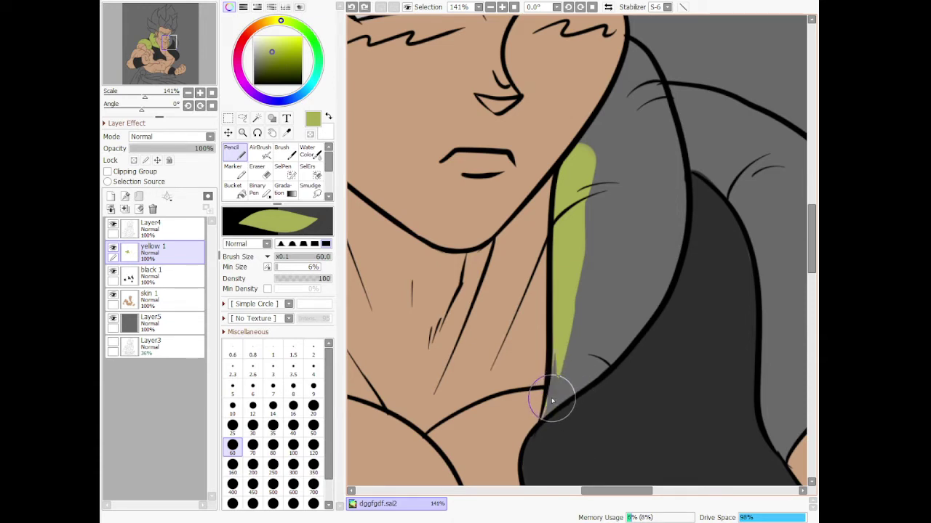
mouse_move(553, 400)
mouse_down()
mouse_move(567, 362)
mouse_move(563, 347)
mouse_move(551, 406)
mouse_move(568, 320)
mouse_up()
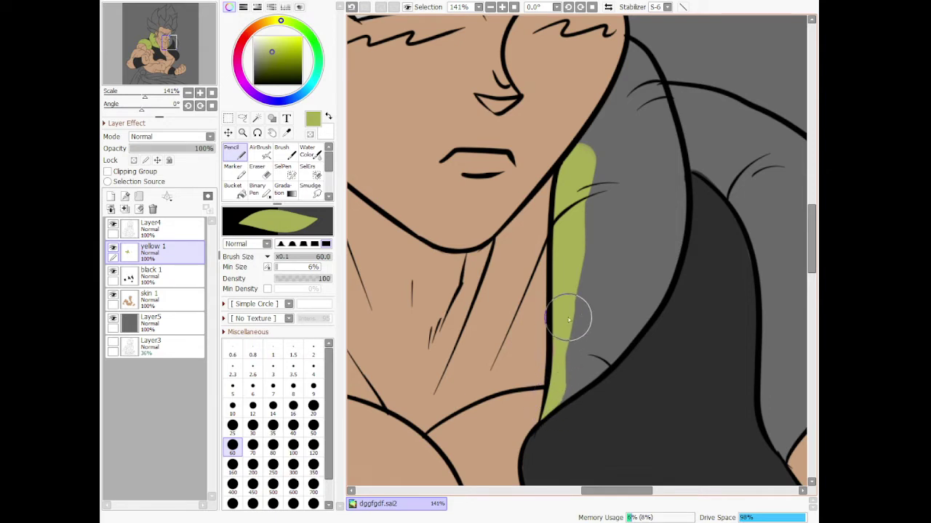
mouse_move(596, 370)
mouse_down()
mouse_move(684, 222)
mouse_move(665, 202)
mouse_up()
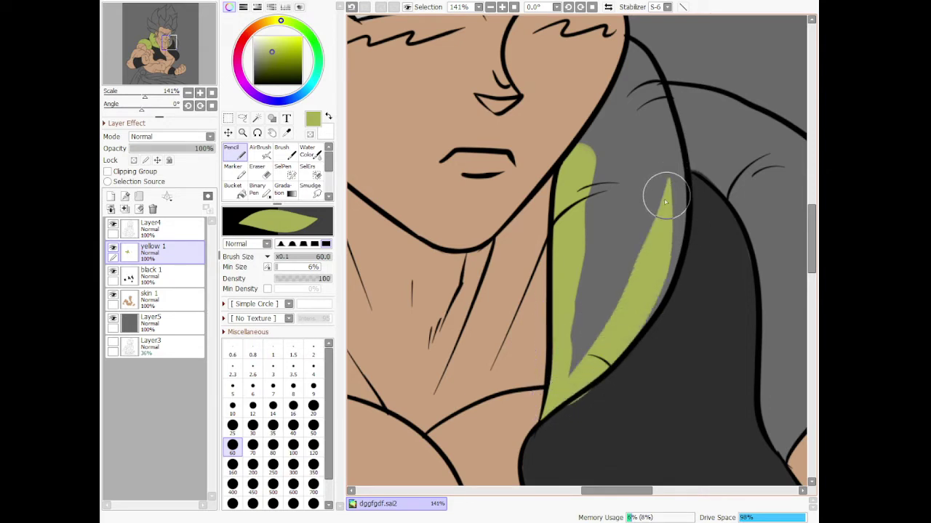
key(ctrl+z)
mouse_move(587, 378)
mouse_down()
mouse_move(680, 267)
mouse_move(670, 241)
mouse_up()
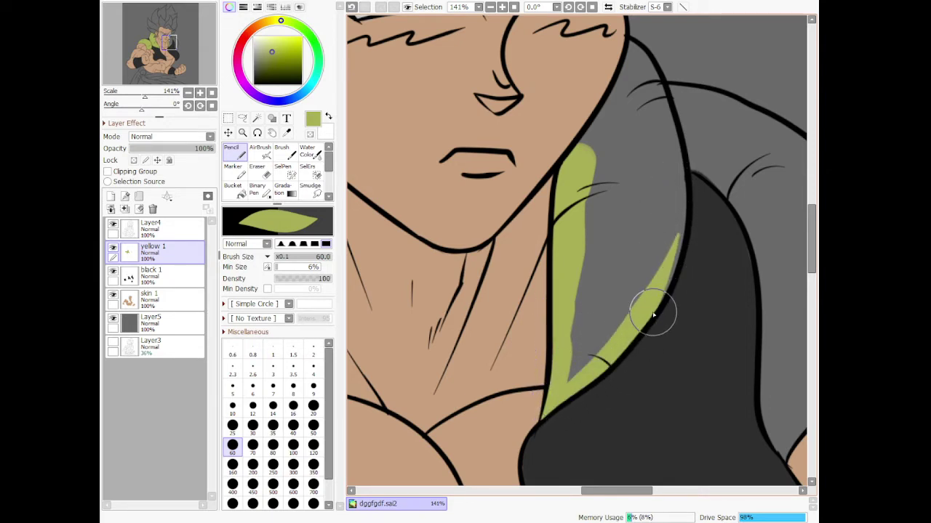
mouse_move(653, 314)
mouse_down()
mouse_move(666, 291)
mouse_move(686, 150)
mouse_up()
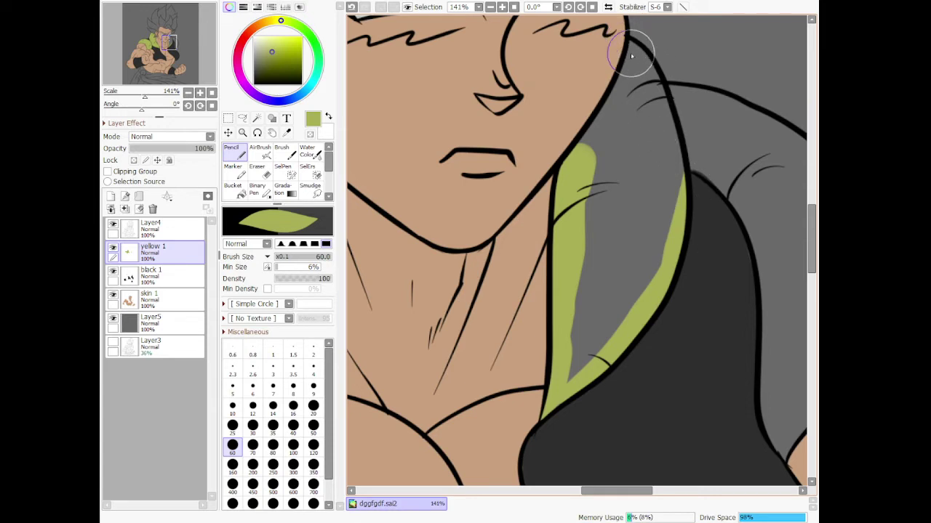
- Extend the yellow-green along the jawline up to the top point of this collar side, redoing the first stroke
mouse_move(631, 56)
mouse_down()
mouse_move(620, 130)
mouse_move(582, 163)
mouse_up()
key(ctrl+z)
drag(638, 33, 591, 149)
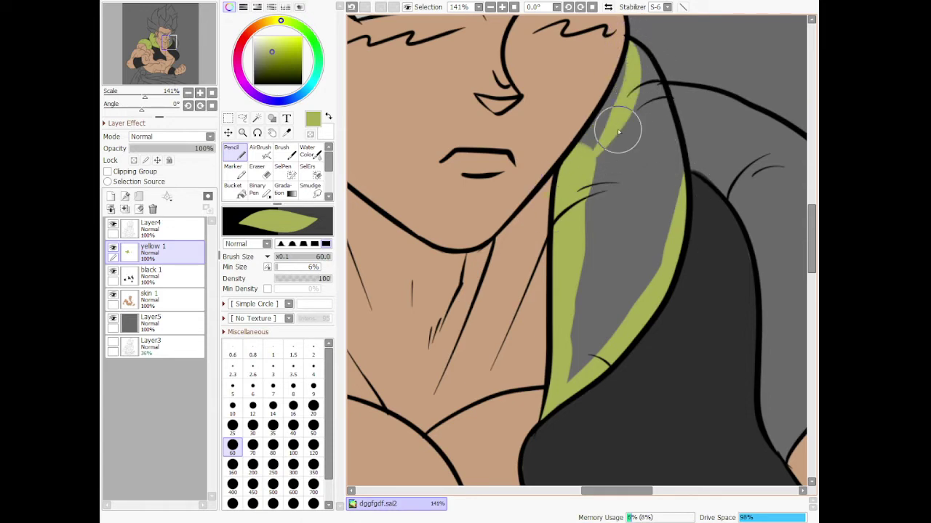
drag(630, 37, 603, 147)
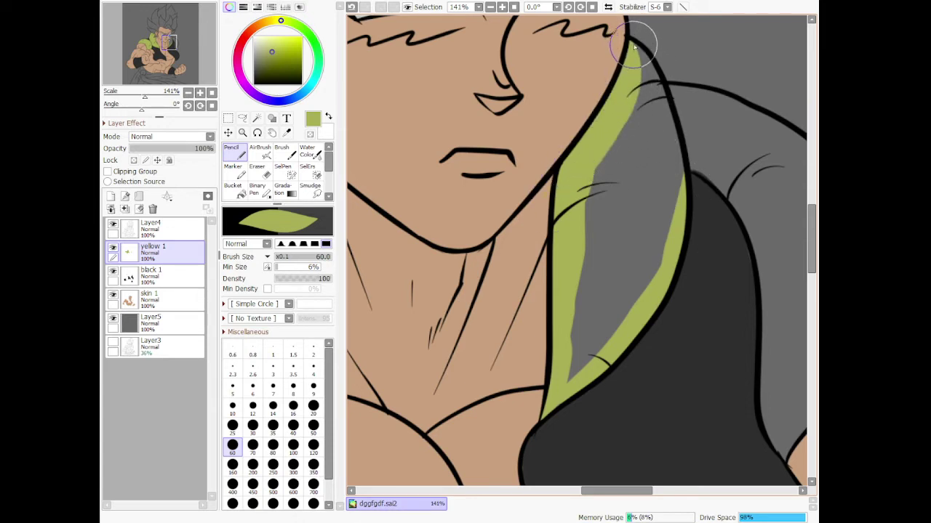
- Fill the interior of the collar side beside the jaw with yellow-green, covering the leftover gray gaps
mouse_move(635, 46)
mouse_down()
mouse_move(655, 108)
mouse_move(665, 250)
mouse_up()
mouse_move(640, 104)
mouse_down()
mouse_move(601, 217)
mouse_move(594, 311)
mouse_up()
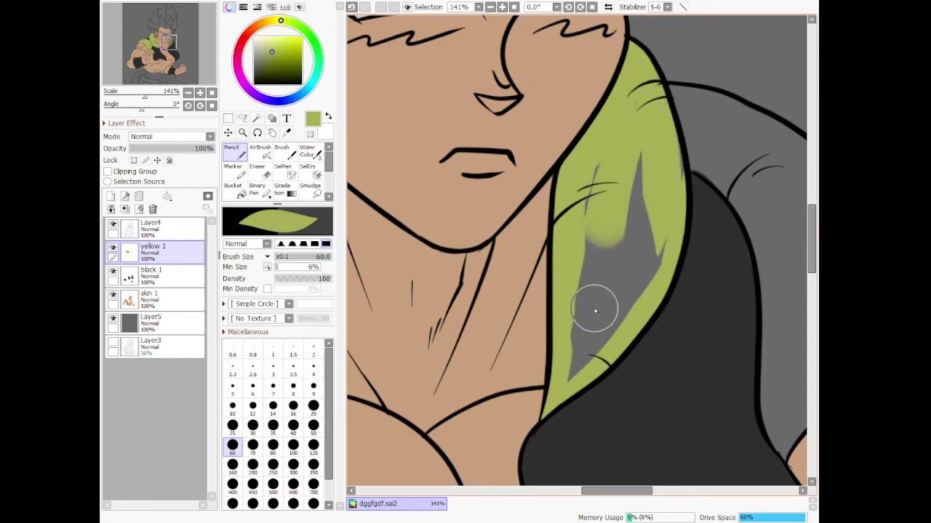
drag(608, 233, 574, 374)
drag(647, 211, 670, 217)
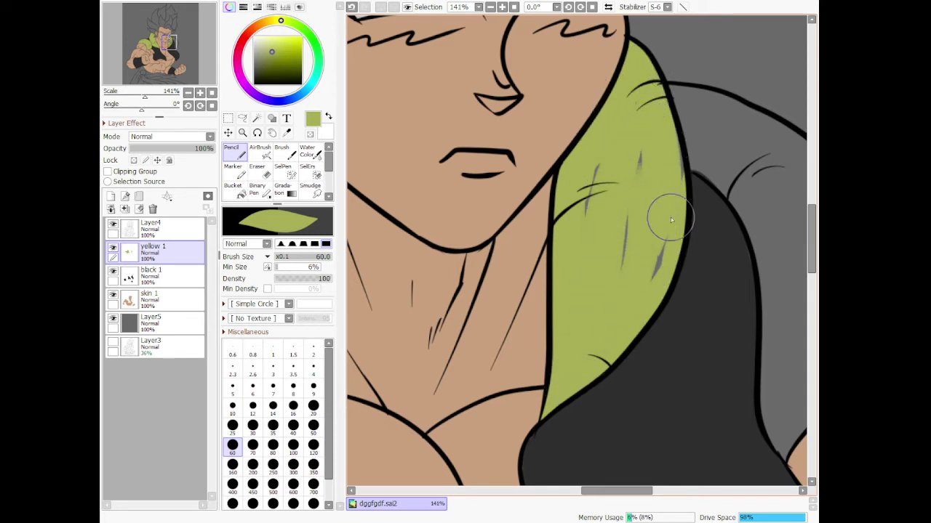
drag(616, 285, 603, 146)
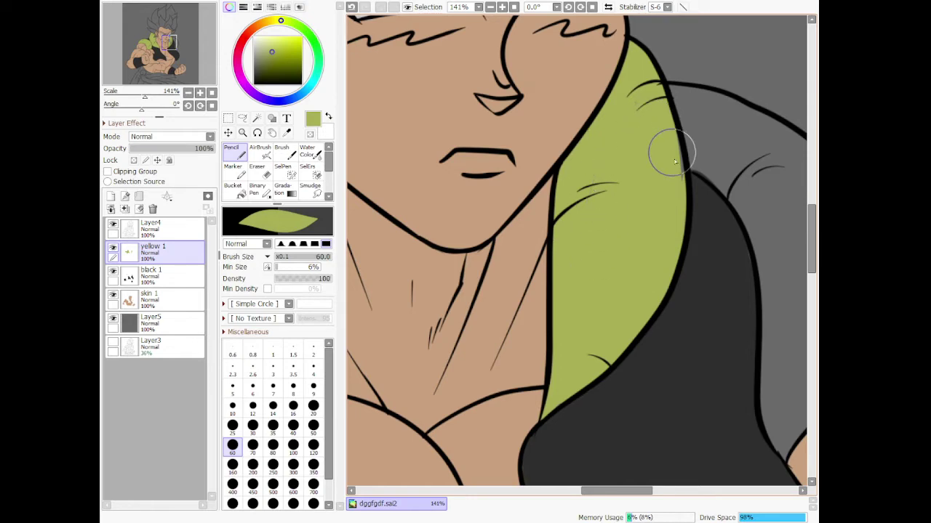
- Paint yellow-green over the top of the far shoulder roll next to the collar, undoing the stroke that spills onto the vest
mouse_move(666, 149)
mouse_down()
mouse_move(655, 80)
mouse_move(633, 105)
mouse_up()
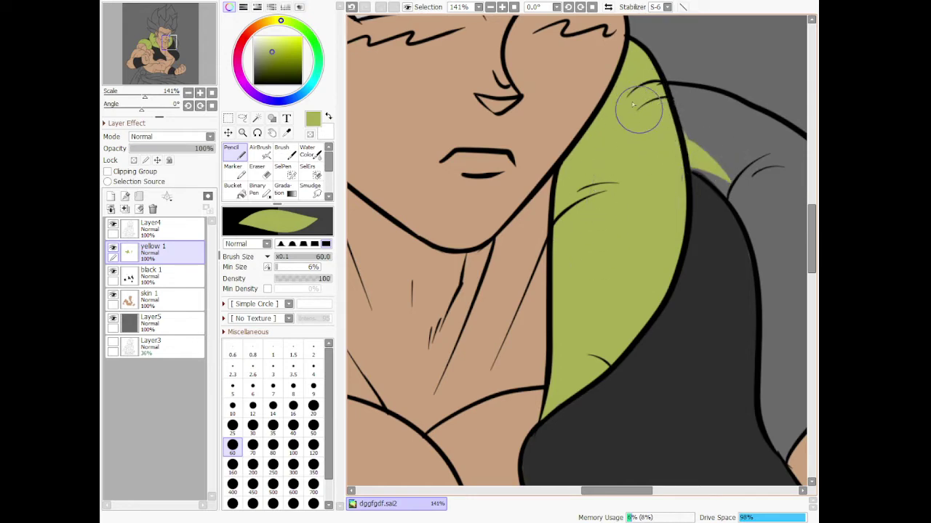
scroll(733, 117, down, 12)
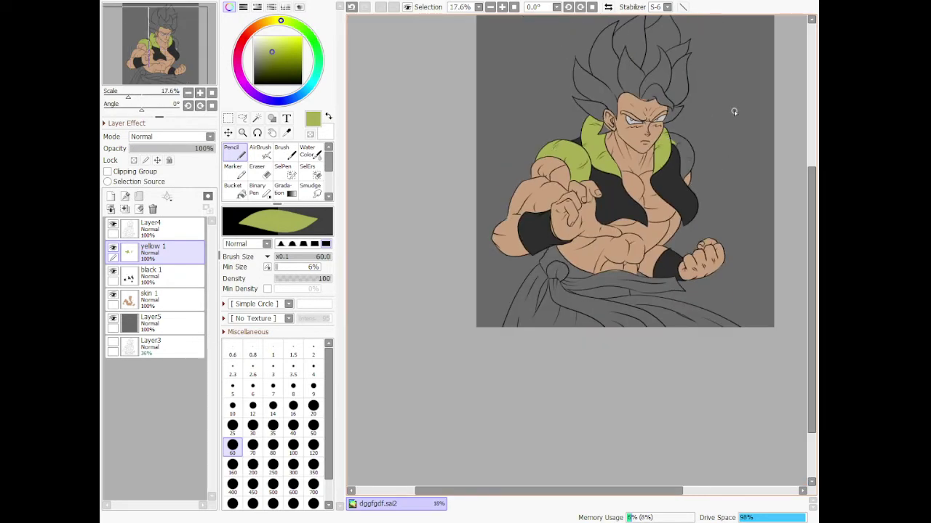
scroll(732, 113, up, 5)
scroll(631, 187, up, 4)
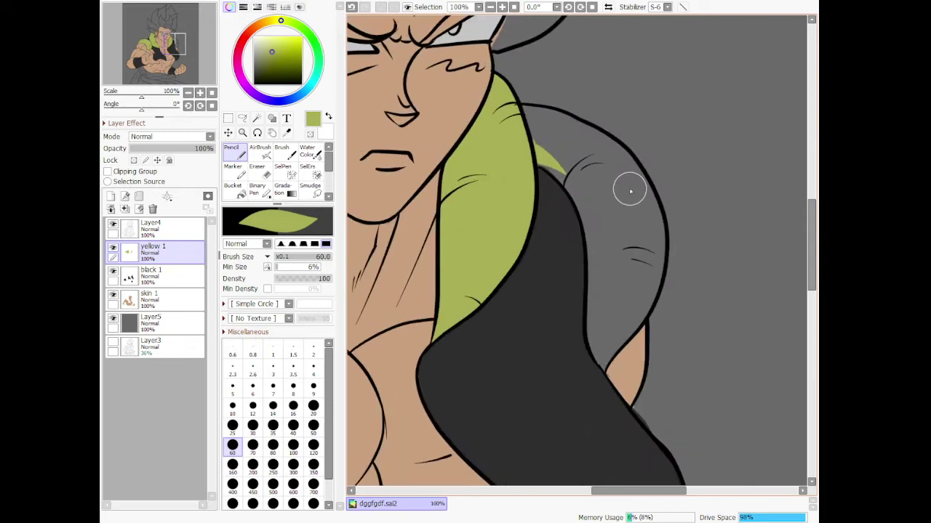
scroll(629, 192, up, 1)
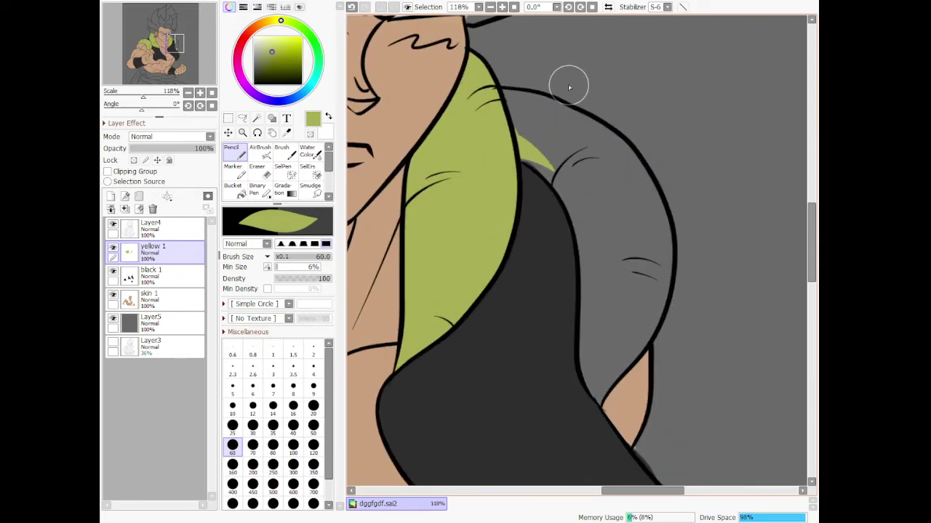
mouse_move(496, 121)
mouse_down()
mouse_move(545, 138)
mouse_move(534, 109)
mouse_move(495, 94)
mouse_up()
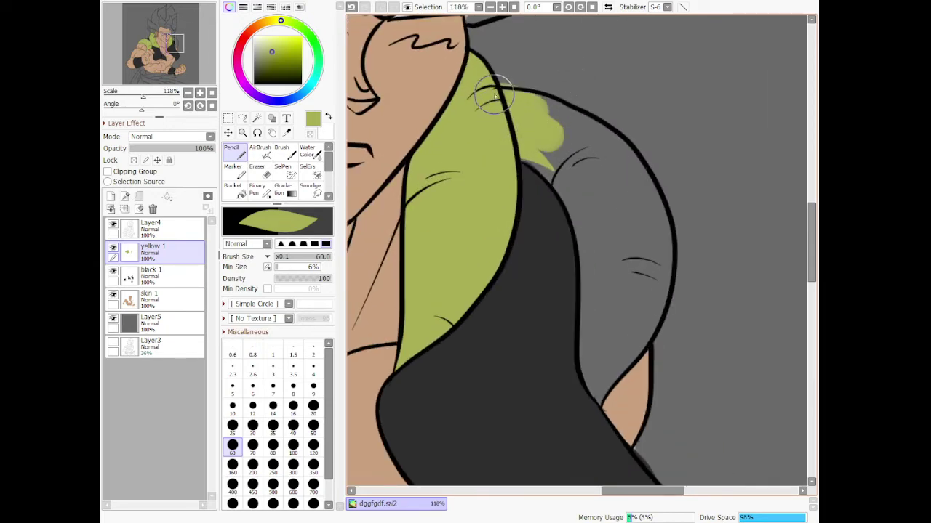
mouse_move(552, 114)
mouse_down()
mouse_move(585, 161)
mouse_move(586, 275)
mouse_up()
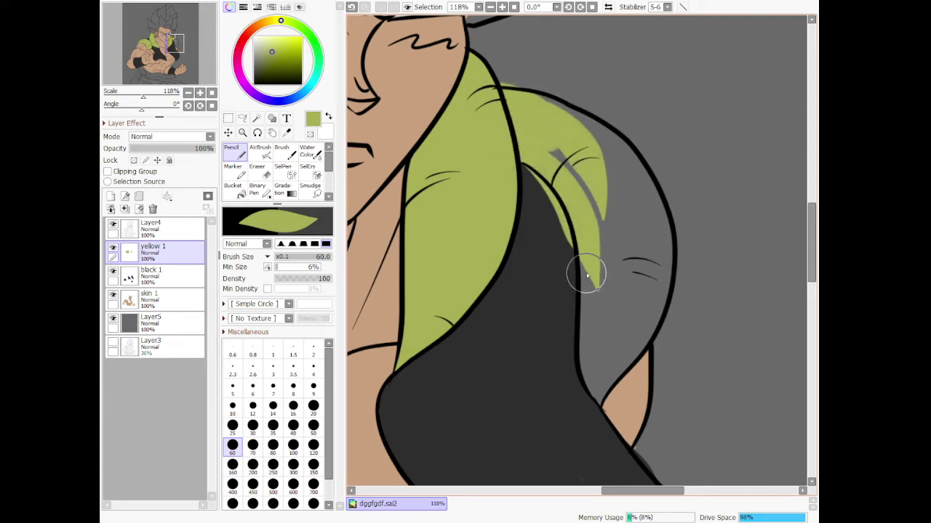
key(ctrl+z)
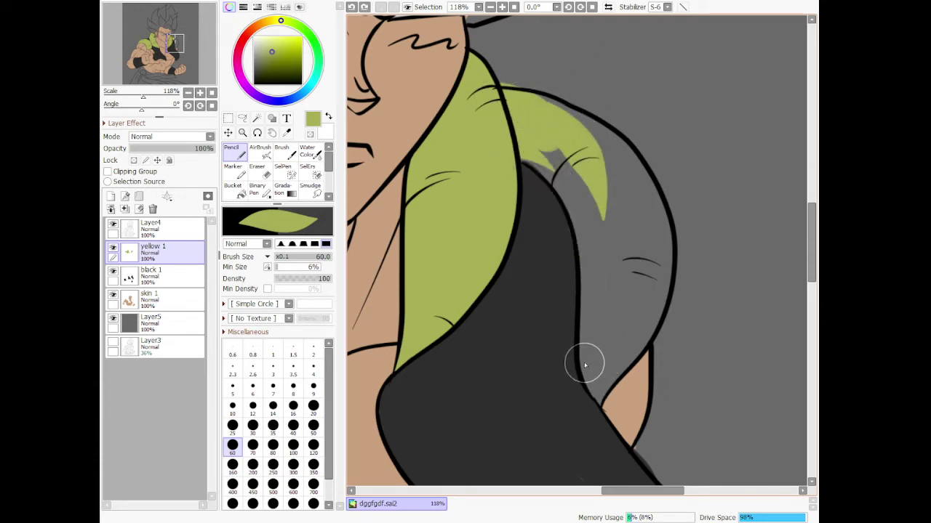
- Paint the far shoulder roll's lower tip and its edge along the vest yellow-green, up to the collar
mouse_move(585, 365)
mouse_down()
mouse_move(600, 408)
mouse_move(618, 363)
mouse_up()
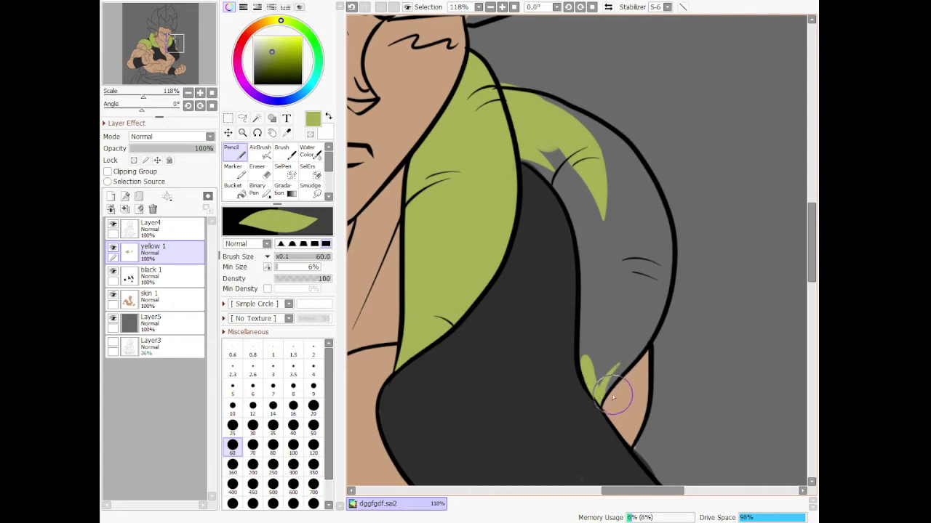
mouse_move(669, 269)
mouse_down()
mouse_move(587, 388)
mouse_move(598, 270)
mouse_up()
mouse_move(603, 232)
mouse_down()
mouse_move(598, 285)
mouse_move(584, 195)
mouse_up()
key(ctrl+z)
mouse_move(594, 317)
mouse_down()
mouse_move(597, 231)
mouse_move(575, 167)
mouse_move(525, 133)
mouse_up()
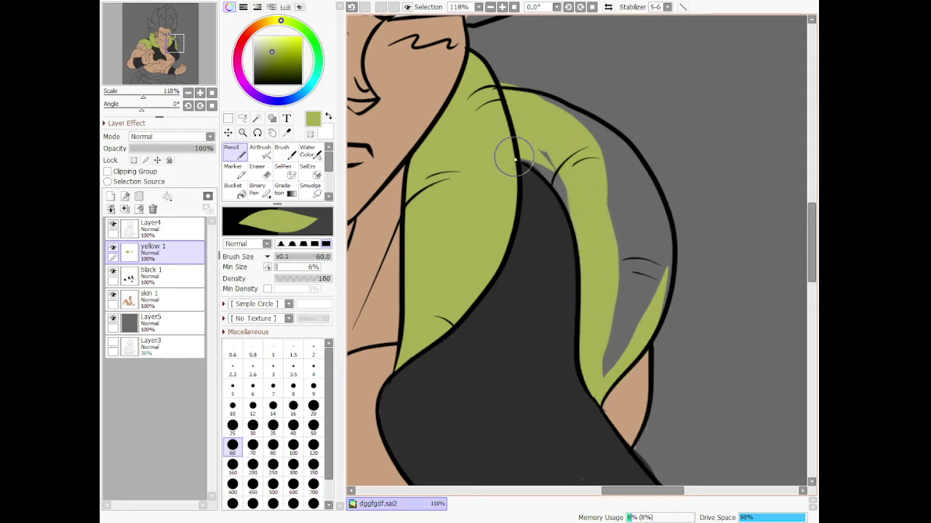
drag(584, 184, 531, 154)
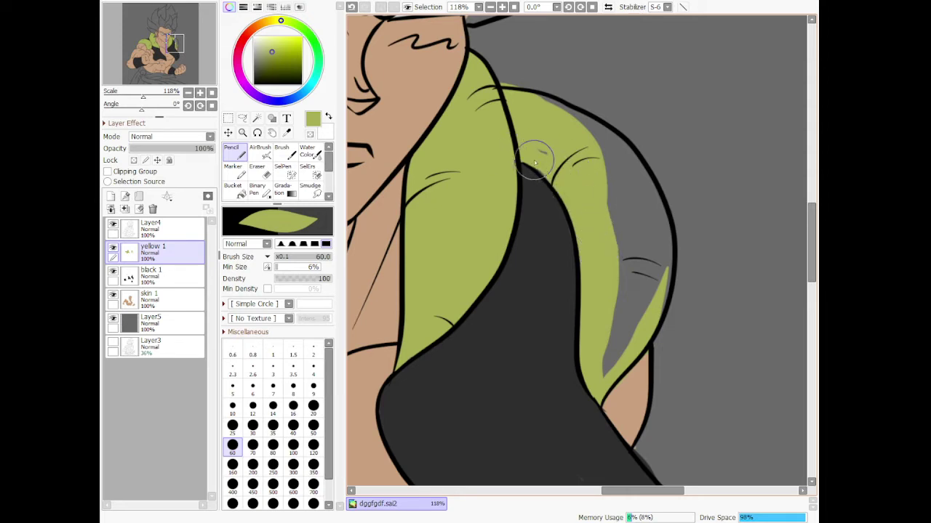
- Fill the far shoulder roll's outer part with yellow-green and erase the overspill above its outline beside the collar
mouse_move(539, 101)
mouse_down()
mouse_move(669, 235)
mouse_move(676, 209)
mouse_up()
mouse_move(673, 292)
mouse_down()
mouse_move(645, 258)
mouse_move(656, 304)
mouse_move(607, 358)
mouse_move(603, 379)
mouse_move(632, 219)
mouse_move(586, 159)
mouse_move(661, 249)
mouse_move(641, 318)
mouse_move(647, 236)
mouse_up()
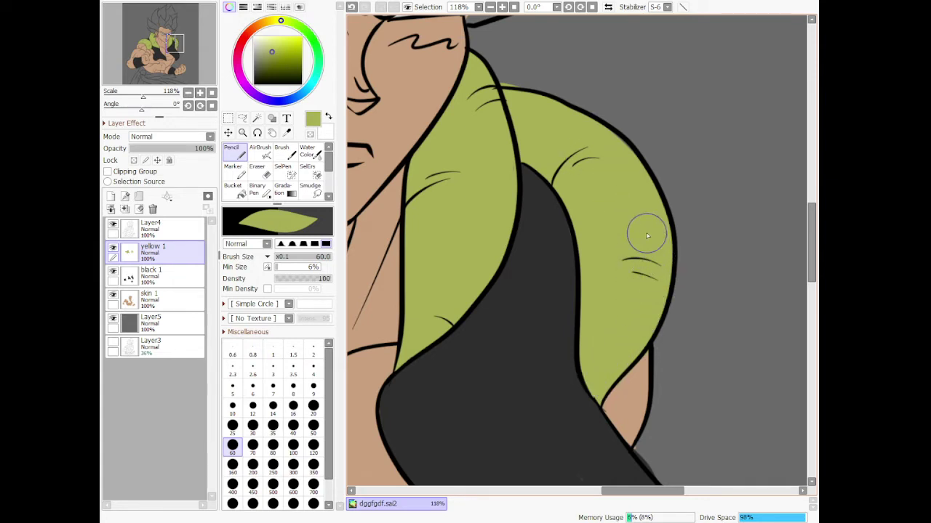
key(e)
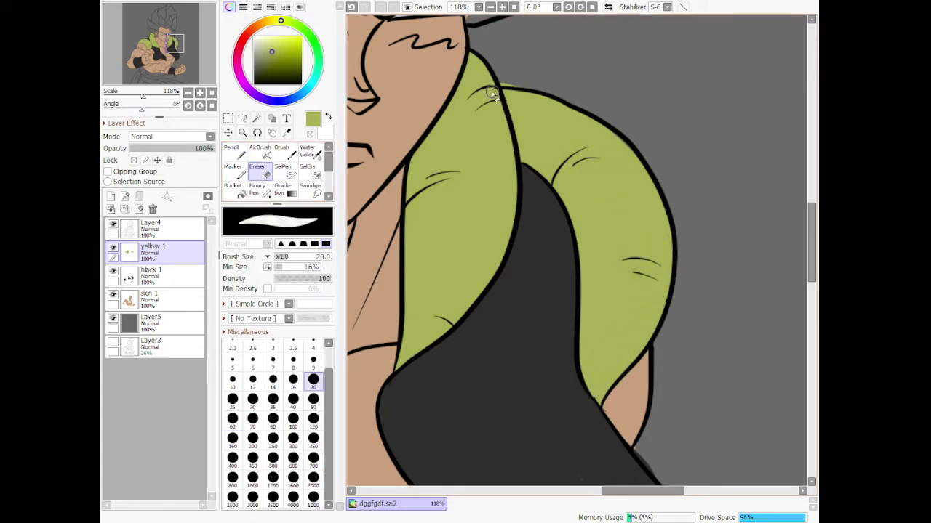
key(n)
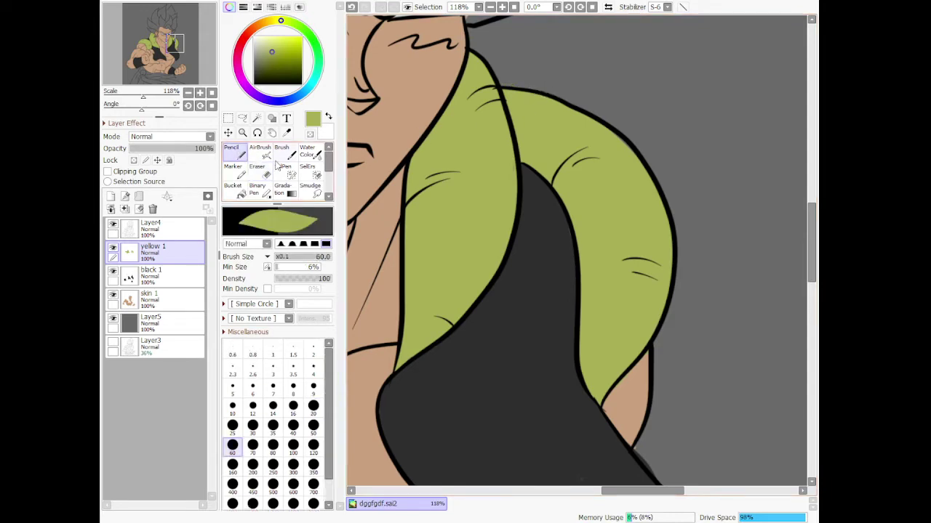
scroll(578, 250, down, 7)
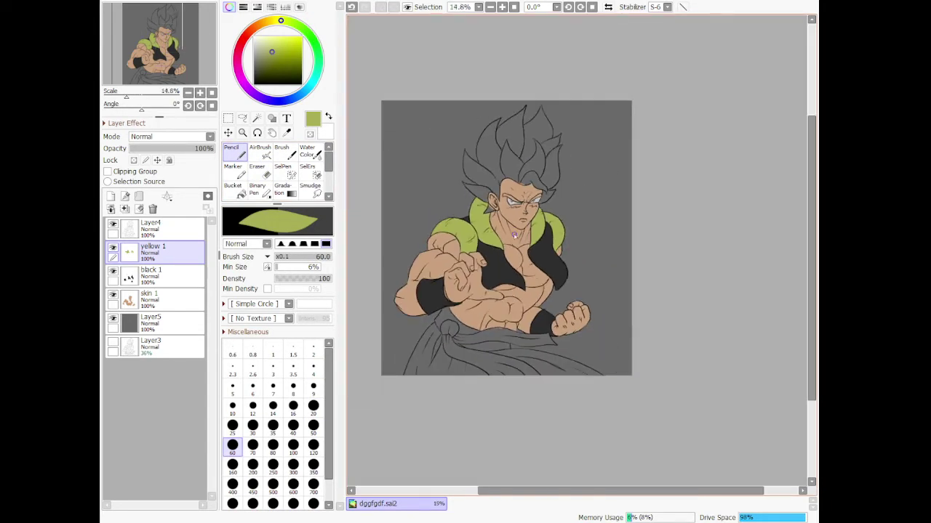
scroll(431, 277, up, 1)
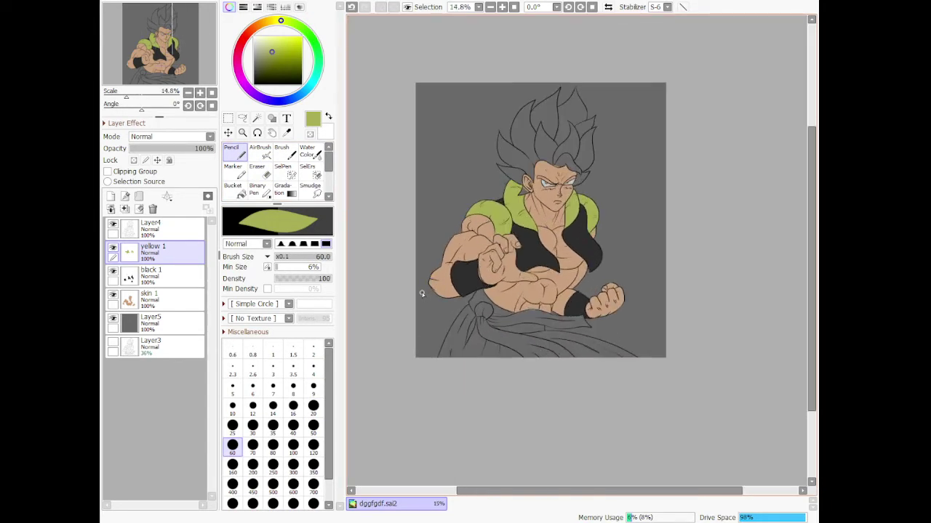
- Add a layer named blue 1 above the yellow 1 layer and choose a muted teal as the painting colour
click(110, 196)
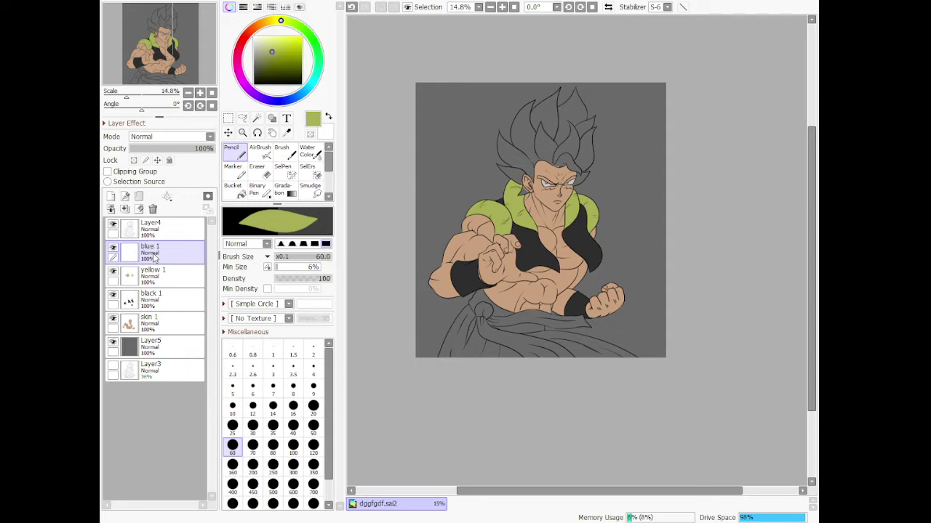
click(303, 97)
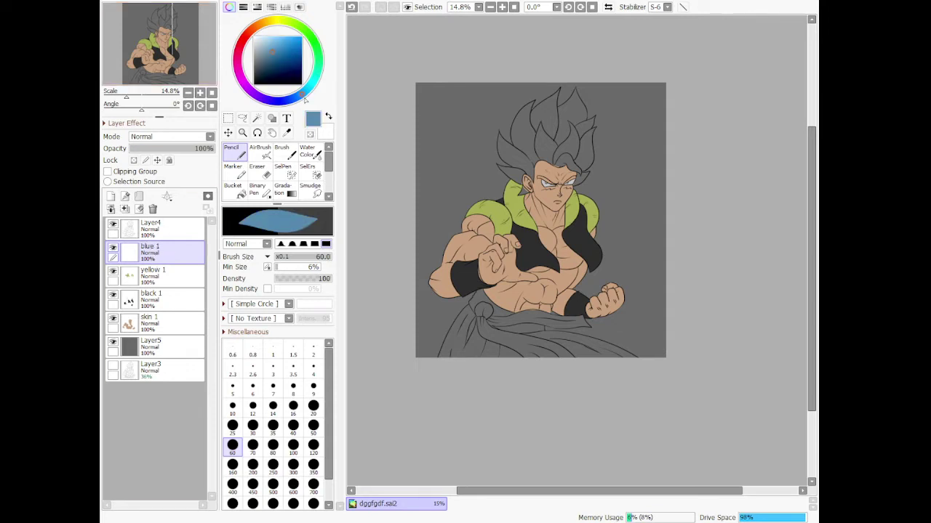
drag(305, 95, 312, 85)
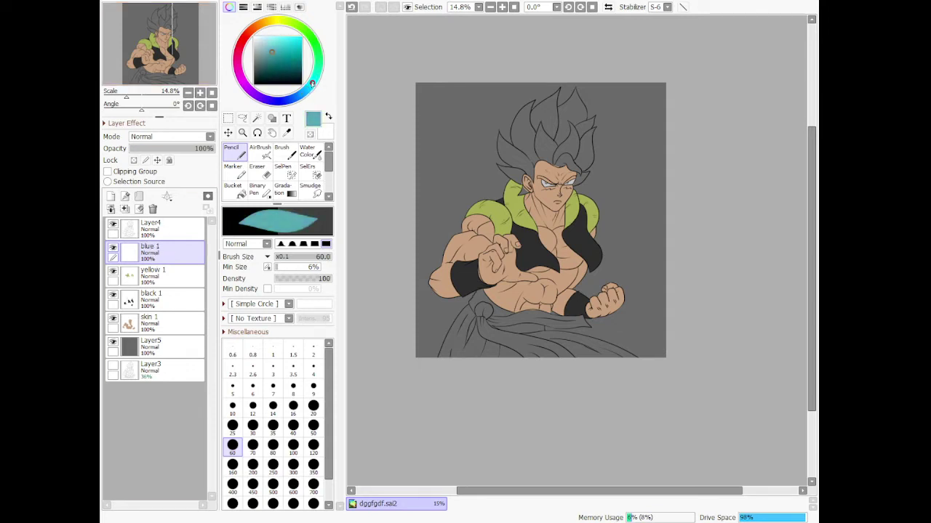
drag(279, 48, 277, 51)
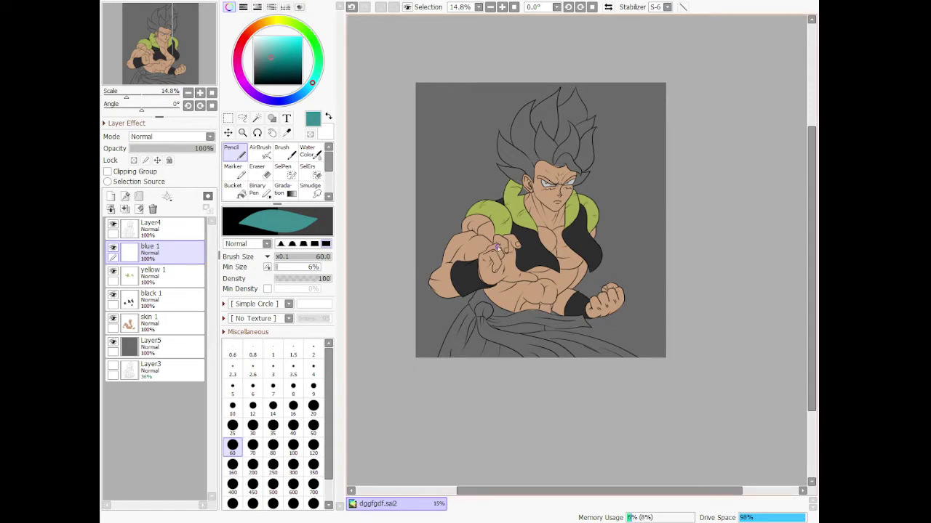
- Fill the small pointed hair tuft below the ear with teal, covering the gray up to the ear's outline
scroll(457, 321, up, 4)
scroll(531, 135, down, 5)
scroll(558, 19, up, 1)
scroll(559, 18, up, 6)
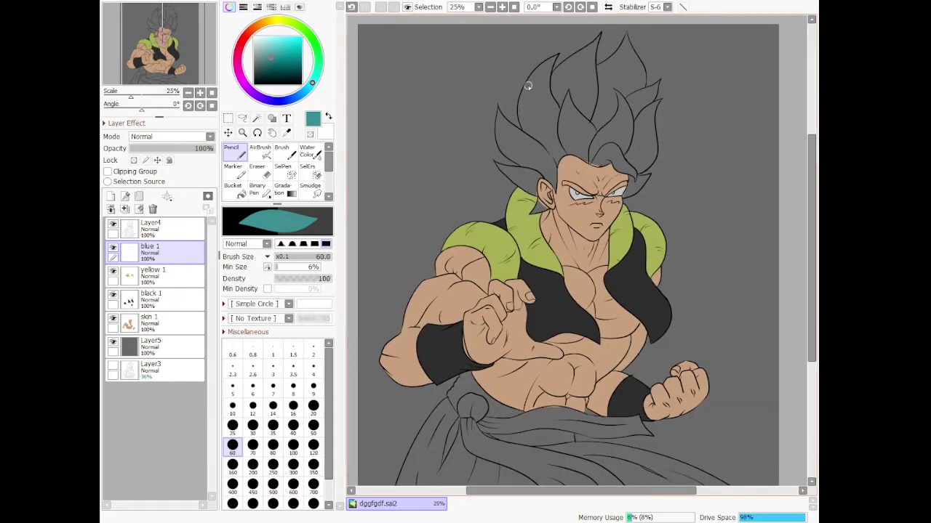
scroll(509, 310, up, 3)
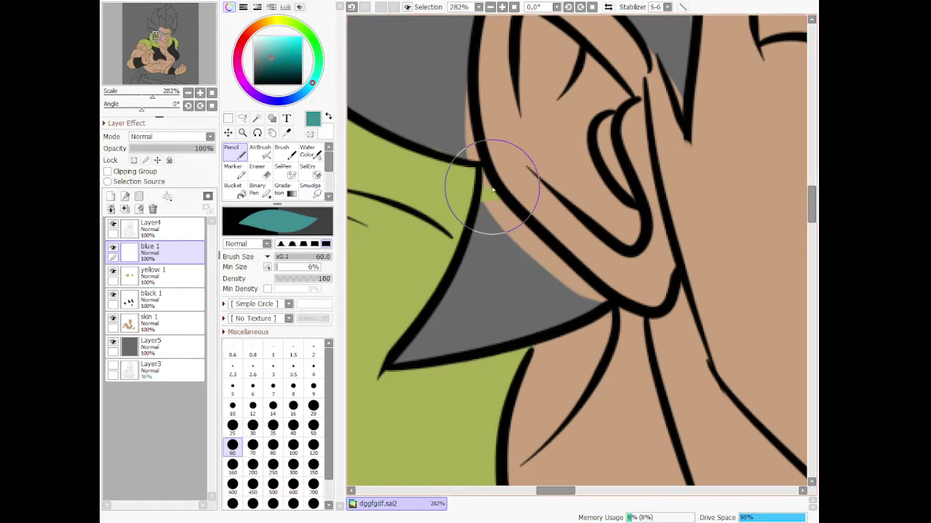
drag(485, 185, 476, 302)
mouse_move(485, 211)
mouse_down()
mouse_move(465, 332)
mouse_move(447, 348)
mouse_up()
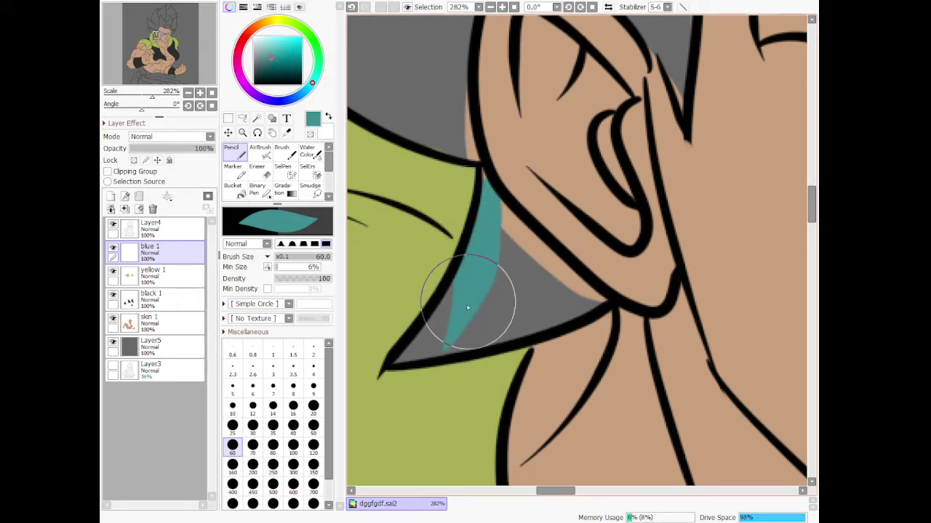
drag(469, 305, 427, 340)
mouse_move(467, 280)
mouse_down()
mouse_move(408, 361)
mouse_move(574, 292)
mouse_move(504, 315)
mouse_move(506, 328)
mouse_move(587, 295)
mouse_move(539, 320)
mouse_move(602, 298)
mouse_move(513, 247)
mouse_move(496, 212)
mouse_move(522, 223)
mouse_move(529, 273)
mouse_move(493, 199)
mouse_move(536, 266)
mouse_move(572, 283)
mouse_move(523, 247)
mouse_move(606, 313)
mouse_move(571, 276)
mouse_move(604, 299)
mouse_move(500, 292)
mouse_move(525, 256)
mouse_move(483, 297)
mouse_move(492, 272)
mouse_up()
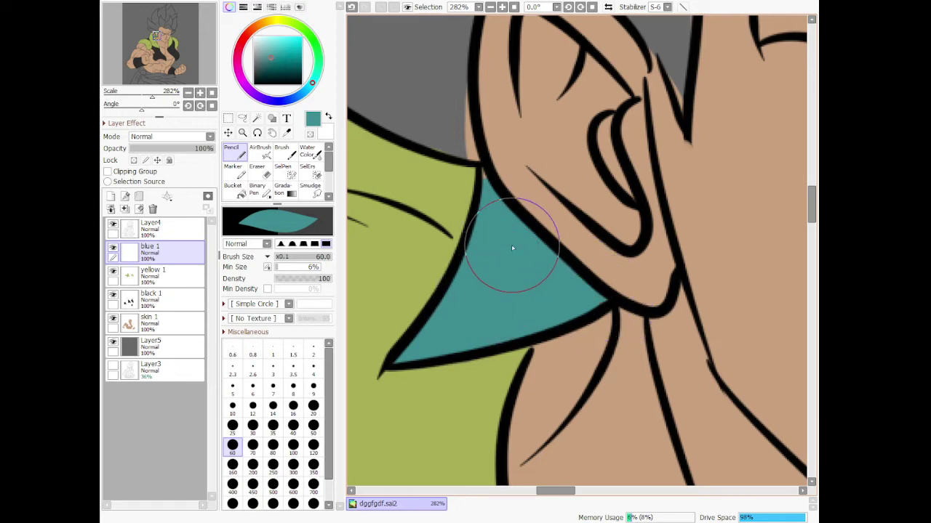
- Block in the central mass of the hair above the forehead with teal, using a brush size of 350
scroll(515, 251, down, 6)
scroll(528, 118, up, 1)
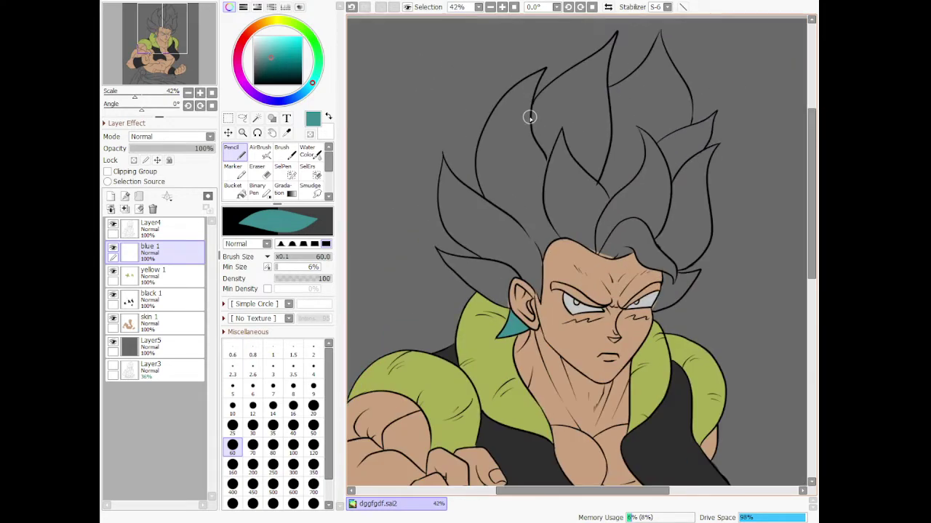
click(314, 464)
drag(477, 218, 518, 231)
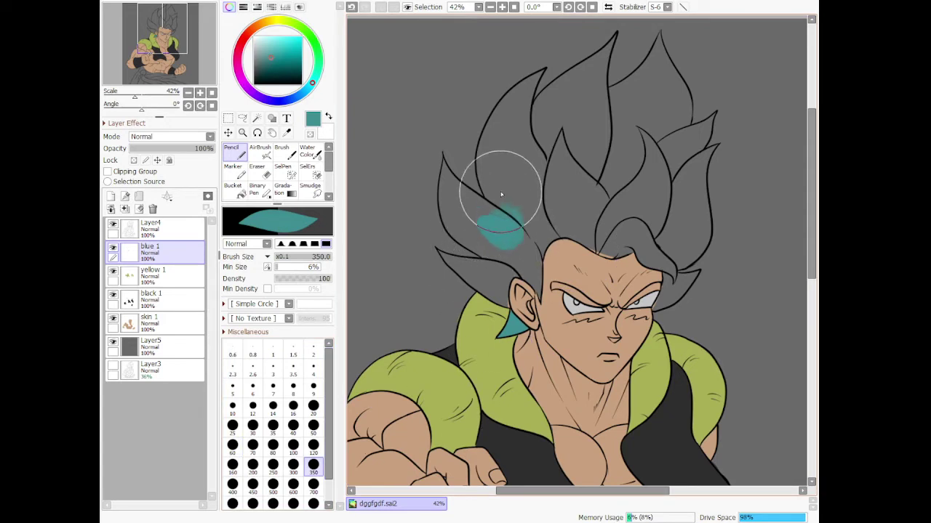
mouse_move(501, 194)
mouse_down()
mouse_move(543, 222)
mouse_move(559, 131)
mouse_move(593, 214)
mouse_move(619, 106)
mouse_move(619, 238)
mouse_move(656, 113)
mouse_move(640, 231)
mouse_move(664, 164)
mouse_move(663, 210)
mouse_move(645, 225)
mouse_move(585, 200)
mouse_move(585, 172)
mouse_move(626, 135)
mouse_move(635, 106)
mouse_move(651, 110)
mouse_move(627, 159)
mouse_move(575, 118)
mouse_move(553, 182)
mouse_up()
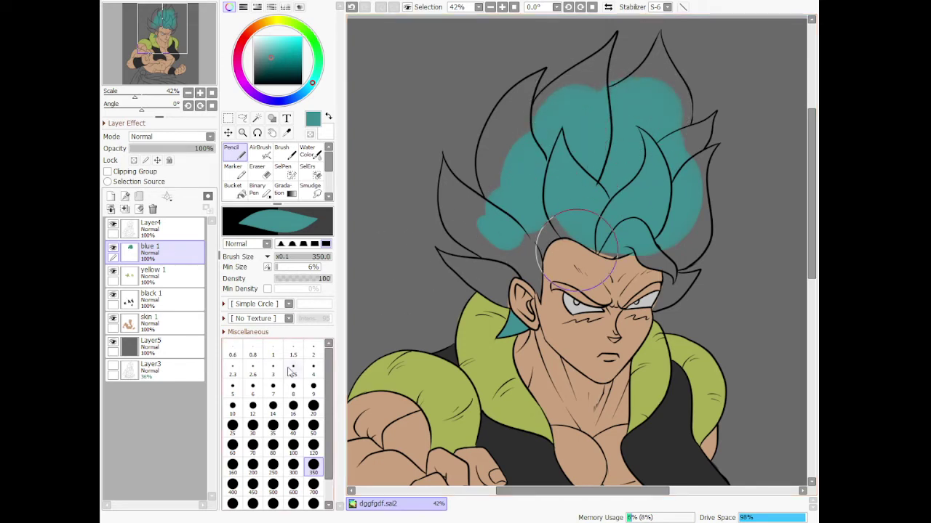
- Paint teal along the lower edge of the lowest hair spike above the collar with the Pencil at size 60, redoing the stray stroke
key(e)
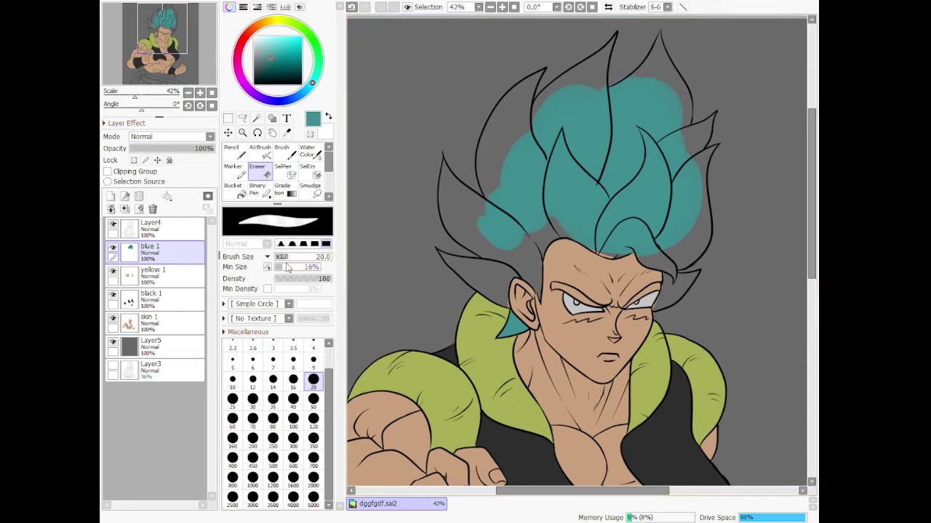
click(231, 151)
click(313, 428)
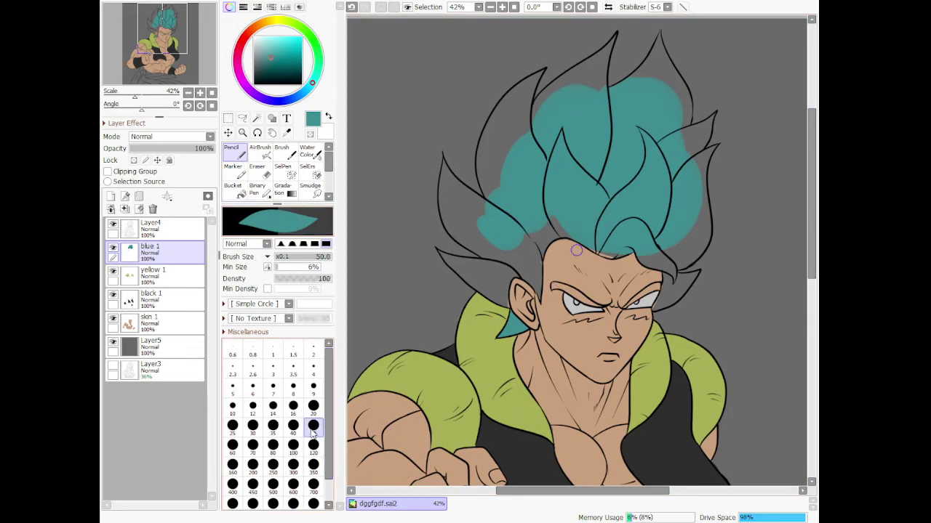
click(232, 445)
scroll(471, 277, up, 5)
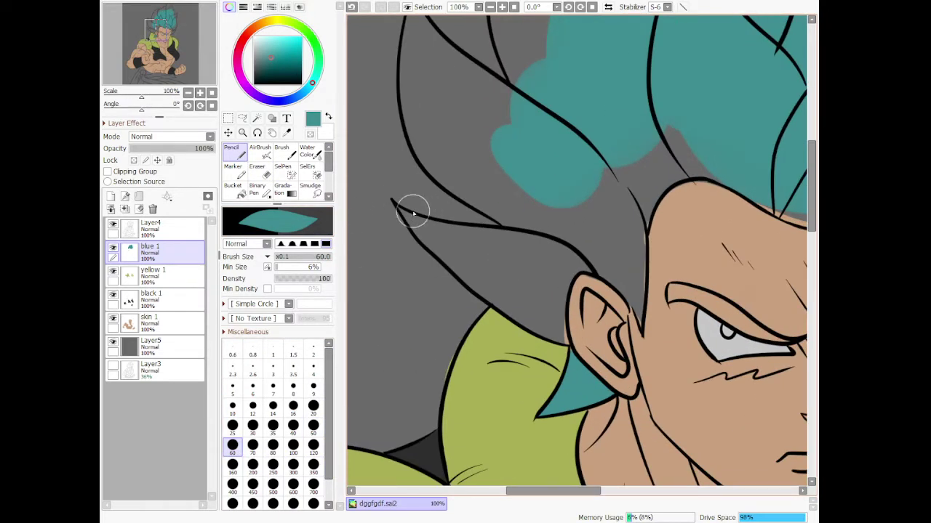
drag(393, 203, 450, 257)
drag(397, 207, 497, 285)
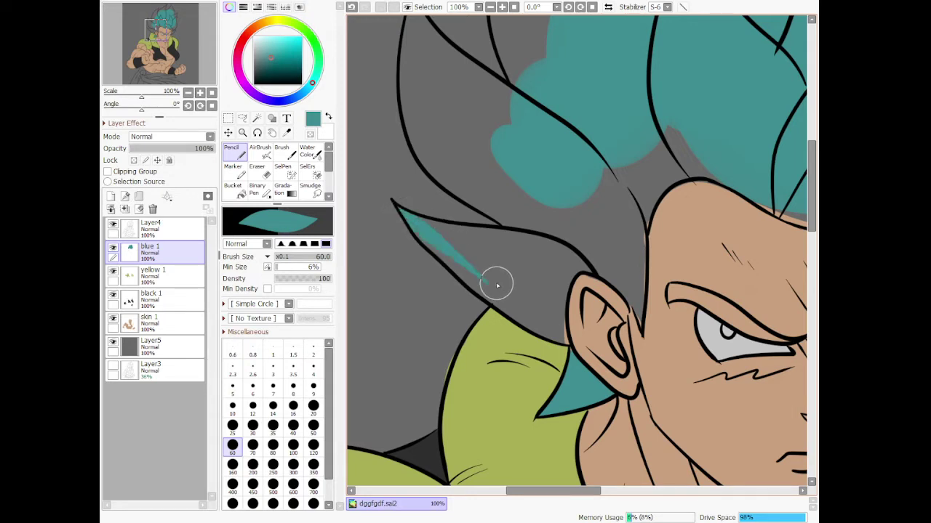
key(ctrl+z)
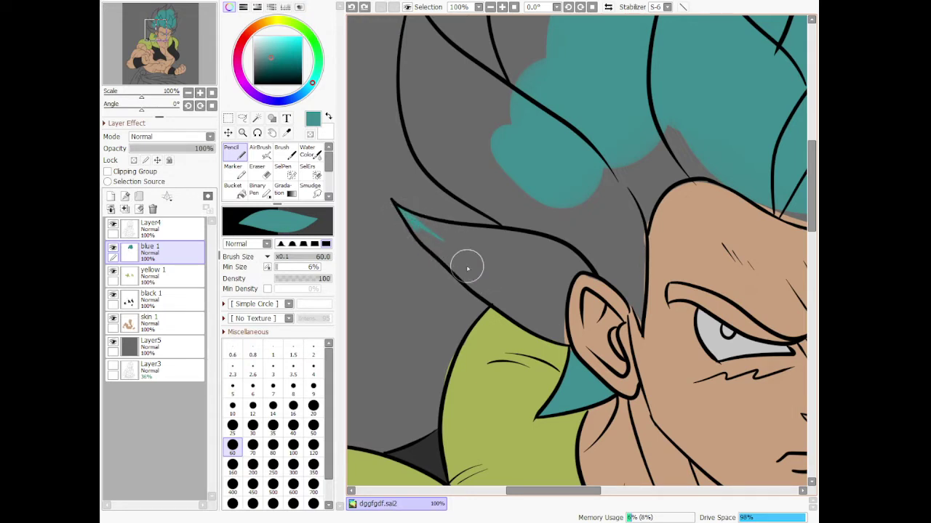
drag(398, 210, 486, 288)
drag(429, 243, 502, 306)
drag(473, 277, 554, 330)
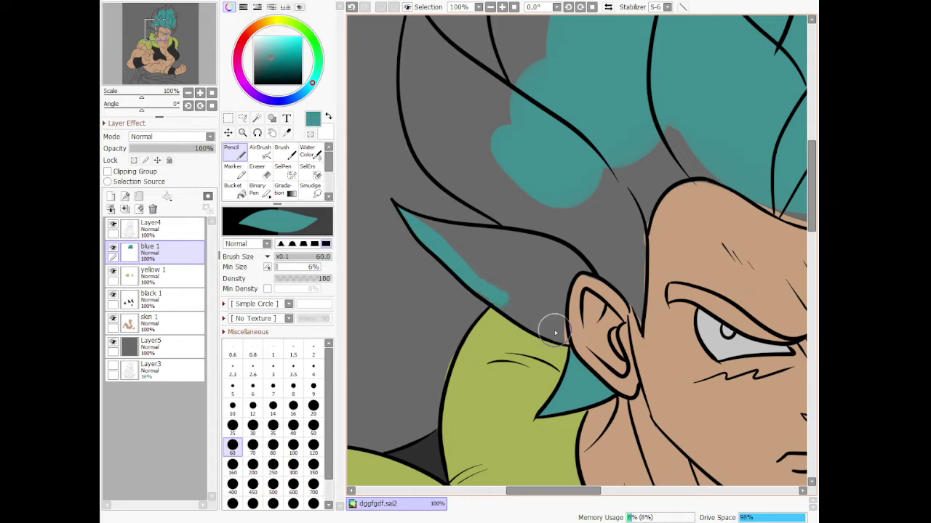
- Paint the hair around the ear, sideburn and temple teal up to the central mass, undoing the stray stroke along the hairline
mouse_move(495, 295)
mouse_down()
mouse_move(568, 344)
mouse_move(557, 294)
mouse_move(562, 339)
mouse_move(566, 266)
mouse_move(561, 295)
mouse_move(575, 256)
mouse_up()
mouse_move(574, 256)
mouse_down()
mouse_move(564, 296)
mouse_move(590, 253)
mouse_move(615, 266)
mouse_move(582, 269)
mouse_move(608, 271)
mouse_move(640, 298)
mouse_move(622, 289)
mouse_move(643, 333)
mouse_move(638, 194)
mouse_move(659, 217)
mouse_move(644, 233)
mouse_move(645, 208)
mouse_move(696, 147)
mouse_up()
drag(666, 187, 739, 162)
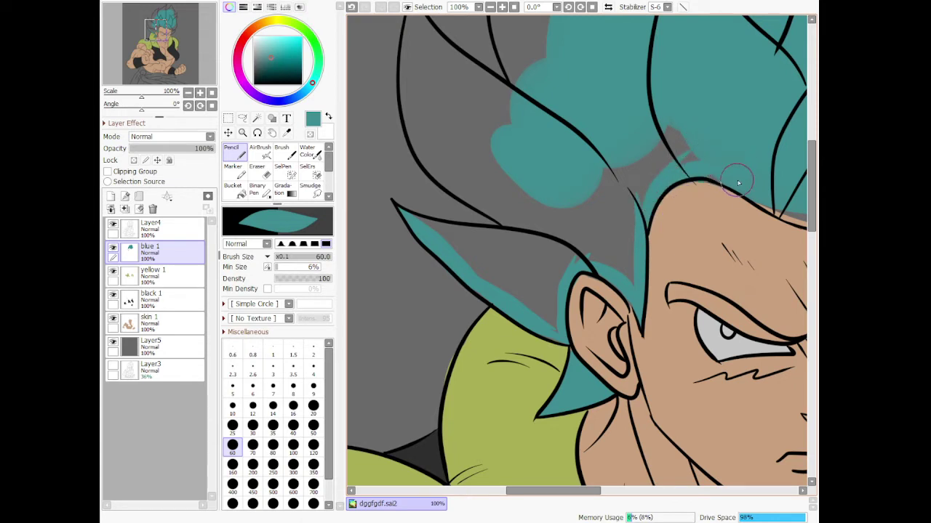
key(ctrl+z)
mouse_move(686, 145)
mouse_down()
mouse_move(637, 201)
mouse_move(674, 128)
mouse_move(687, 131)
mouse_move(582, 206)
mouse_move(569, 244)
mouse_move(630, 280)
mouse_up()
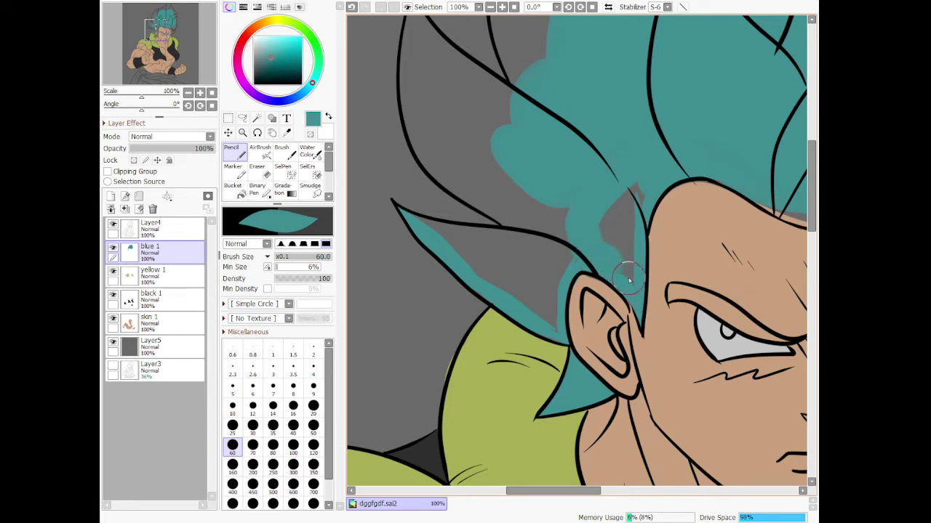
mouse_move(618, 211)
mouse_down()
mouse_move(625, 241)
mouse_move(597, 234)
mouse_move(603, 258)
mouse_up()
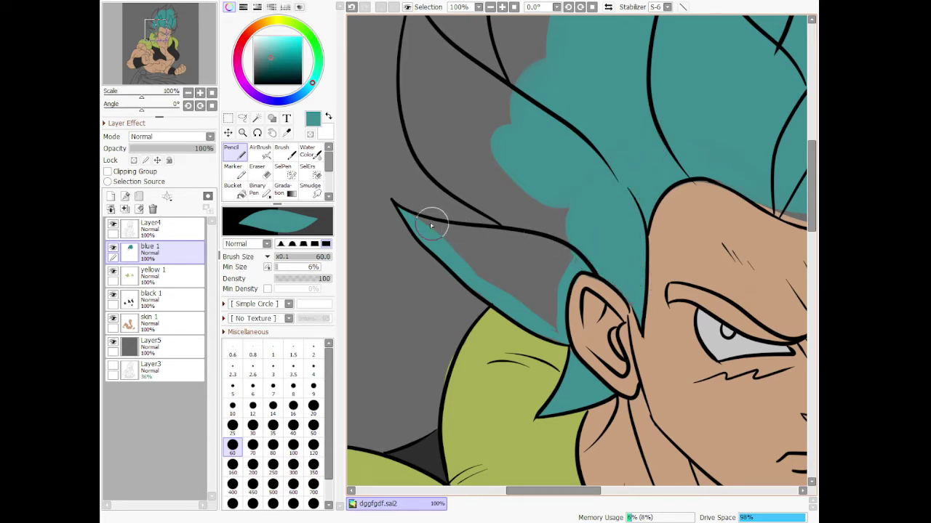
- Fill the interior of the lowest hair spike beside the ear with teal, undoing and repainting the part near its base
mouse_move(401, 217)
mouse_down()
mouse_move(474, 251)
mouse_move(547, 251)
mouse_move(439, 236)
mouse_up()
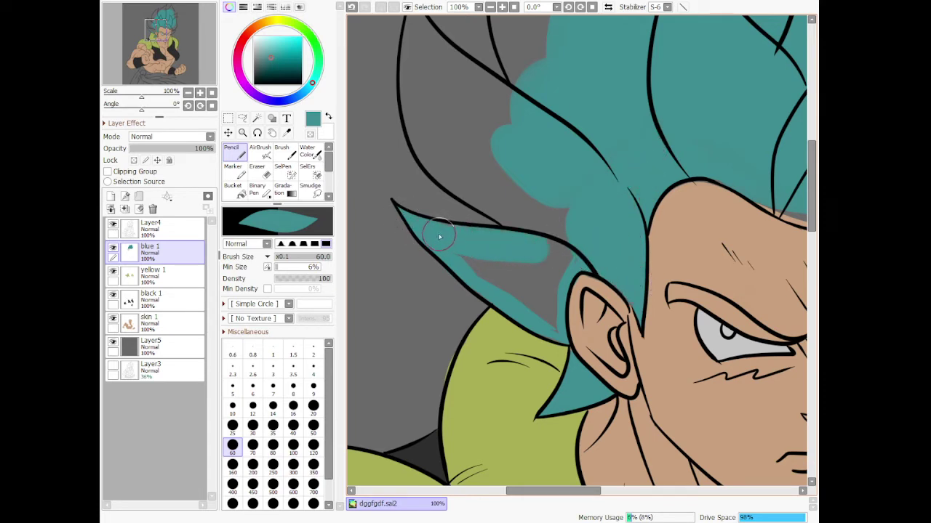
mouse_move(487, 271)
mouse_down()
mouse_move(554, 328)
mouse_move(536, 256)
mouse_move(551, 256)
mouse_move(550, 302)
mouse_move(533, 266)
mouse_up()
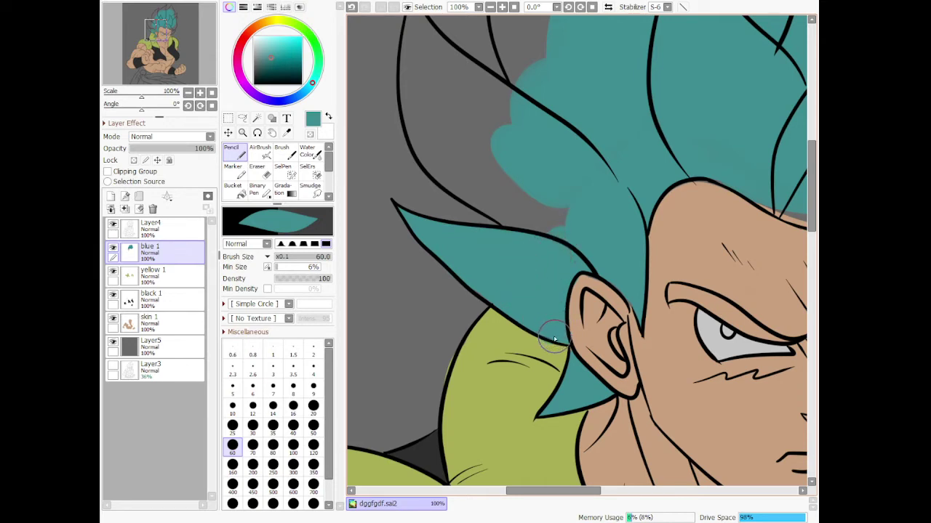
key(ctrl+z)
mouse_move(462, 255)
mouse_down()
mouse_move(492, 290)
mouse_move(551, 327)
mouse_move(541, 288)
mouse_move(564, 219)
mouse_move(575, 249)
mouse_move(561, 271)
mouse_move(554, 335)
mouse_move(554, 273)
mouse_move(575, 212)
mouse_up()
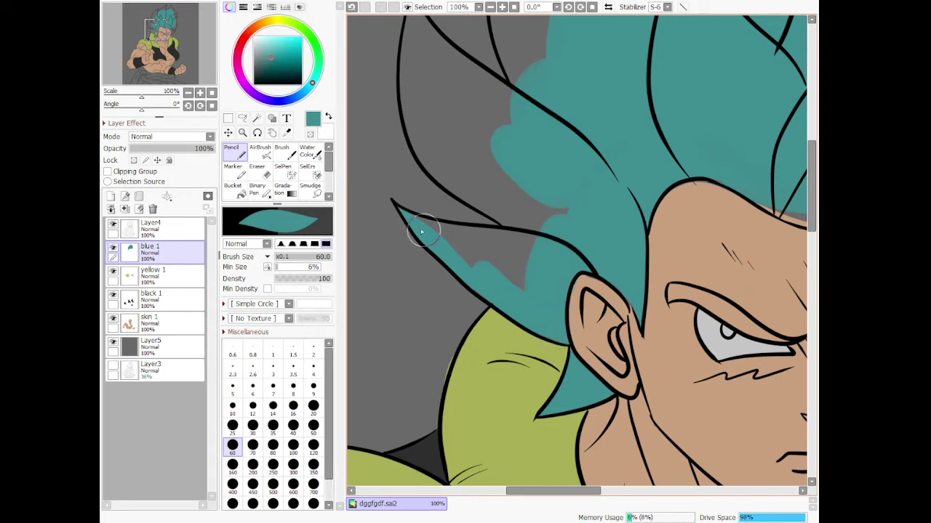
mouse_move(418, 219)
mouse_down()
mouse_move(511, 256)
mouse_move(570, 255)
mouse_move(457, 236)
mouse_move(554, 246)
mouse_move(537, 276)
mouse_move(455, 245)
mouse_up()
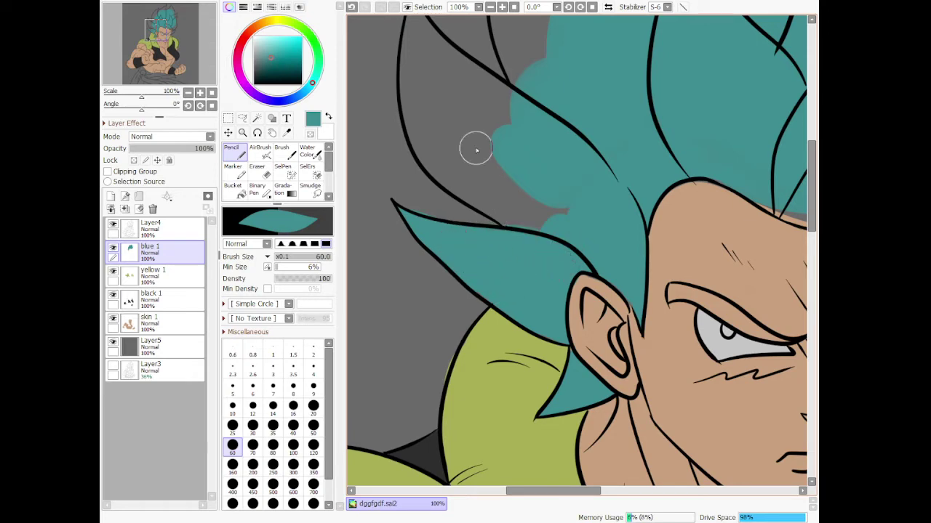
- Fill the second hair spike above the ear with teal from its tip to the base, undoing strokes that miss its outline
scroll(469, 71, down, 8)
scroll(470, 70, up, 9)
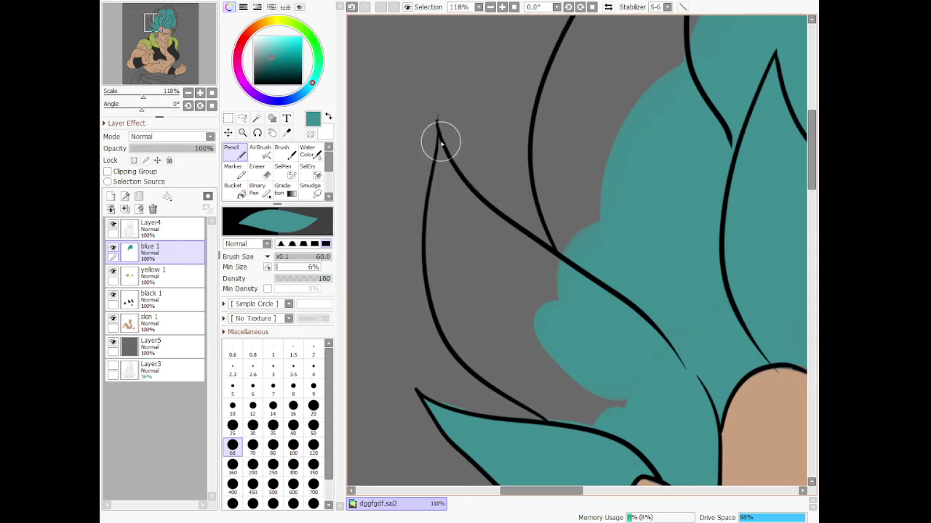
mouse_move(438, 139)
mouse_down()
mouse_move(443, 278)
mouse_move(450, 273)
mouse_move(437, 225)
mouse_move(438, 272)
mouse_move(453, 328)
mouse_move(484, 378)
mouse_move(602, 447)
mouse_up()
key(ctrl+z)
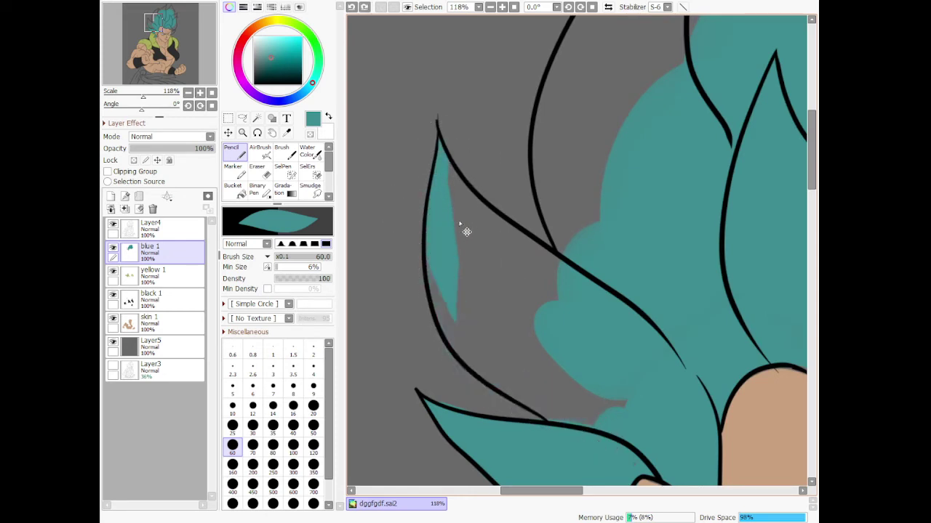
mouse_move(440, 232)
mouse_down()
mouse_move(456, 303)
mouse_move(437, 242)
mouse_move(440, 268)
mouse_move(484, 361)
mouse_move(440, 298)
mouse_move(438, 275)
mouse_move(461, 336)
mouse_move(491, 369)
mouse_move(574, 414)
mouse_move(537, 393)
mouse_up()
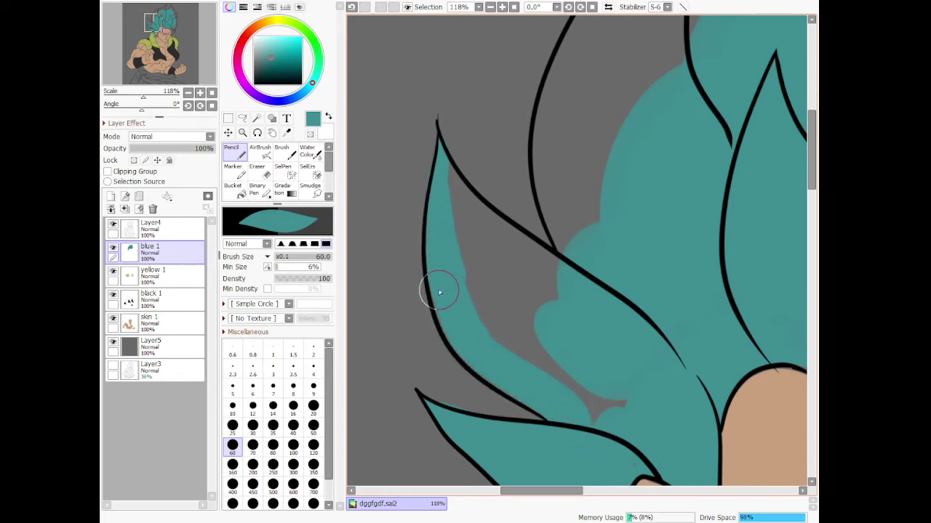
key(ctrl+z)
mouse_move(455, 176)
mouse_down()
mouse_move(462, 207)
mouse_move(564, 295)
mouse_move(589, 291)
mouse_up()
drag(480, 218, 594, 296)
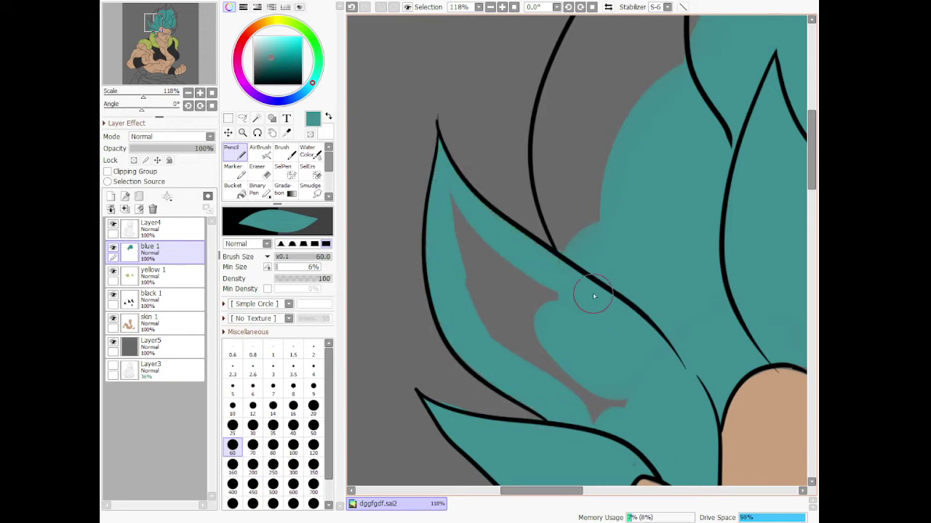
mouse_move(448, 195)
mouse_down()
mouse_move(487, 297)
mouse_move(623, 426)
mouse_move(597, 414)
mouse_move(467, 285)
mouse_move(465, 269)
mouse_move(559, 391)
mouse_move(475, 282)
mouse_move(519, 253)
mouse_move(495, 232)
mouse_up()
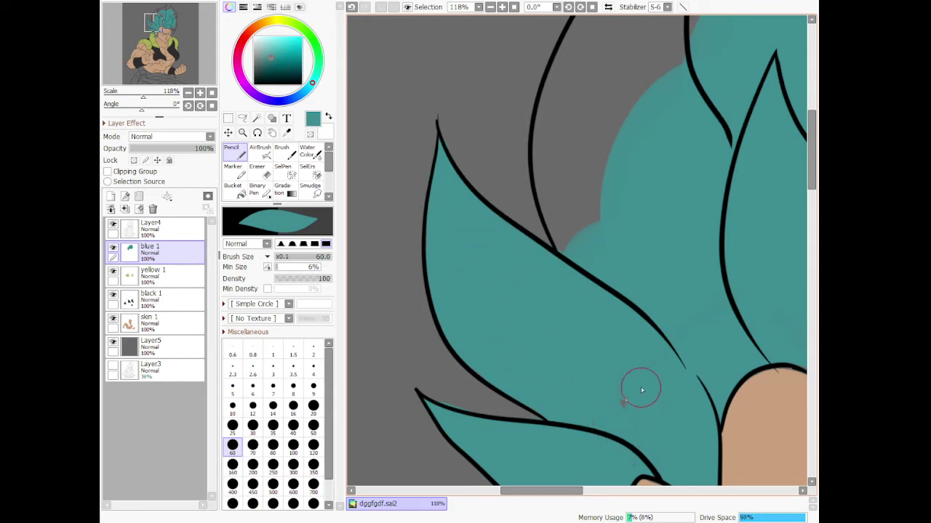
- Fill the tall curved hair spike above the second one with teal, from its tip down both edges and across the interior
scroll(633, 366, down, 3)
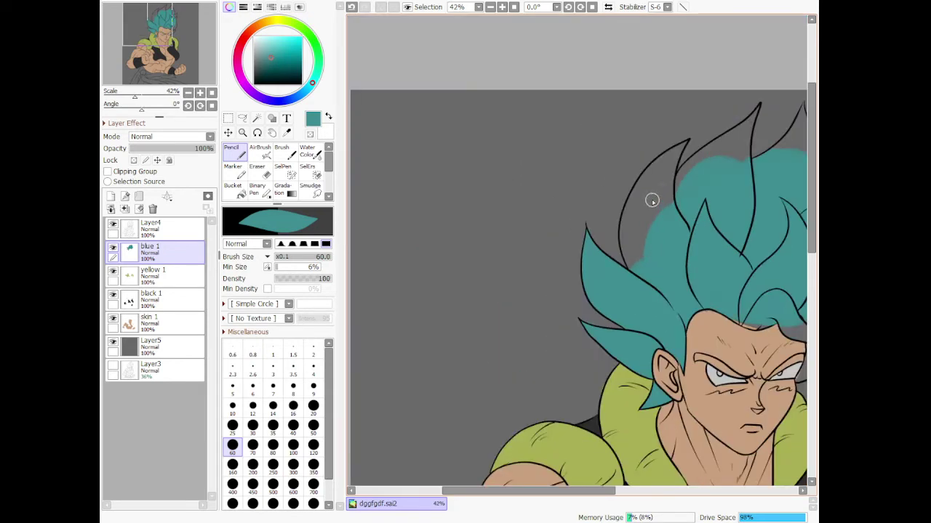
scroll(698, 162, up, 3)
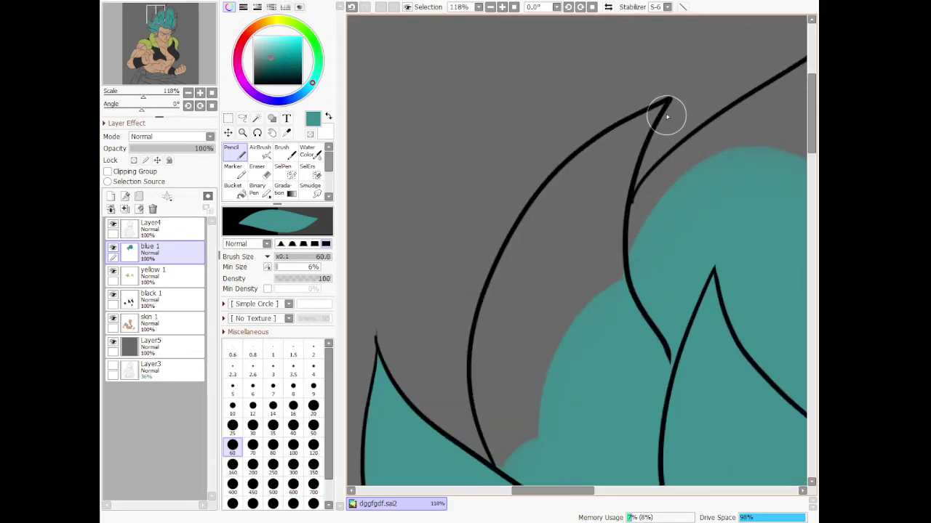
mouse_move(661, 99)
mouse_down()
mouse_move(597, 225)
mouse_move(601, 331)
mouse_up()
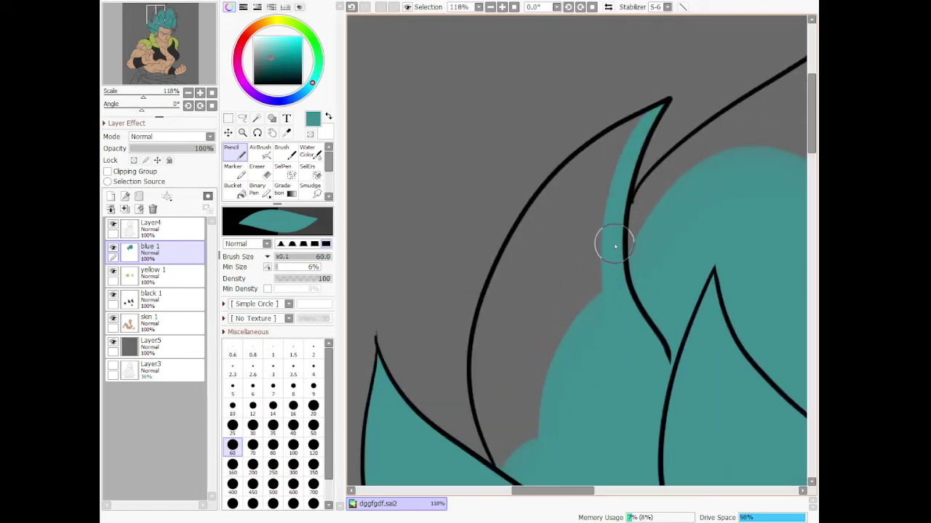
mouse_move(634, 128)
mouse_down()
mouse_move(557, 212)
mouse_move(500, 324)
mouse_move(596, 139)
mouse_move(479, 320)
mouse_up()
mouse_move(532, 213)
mouse_down()
mouse_move(486, 368)
mouse_move(536, 280)
mouse_move(511, 254)
mouse_move(487, 429)
mouse_move(497, 276)
mouse_move(502, 411)
mouse_up()
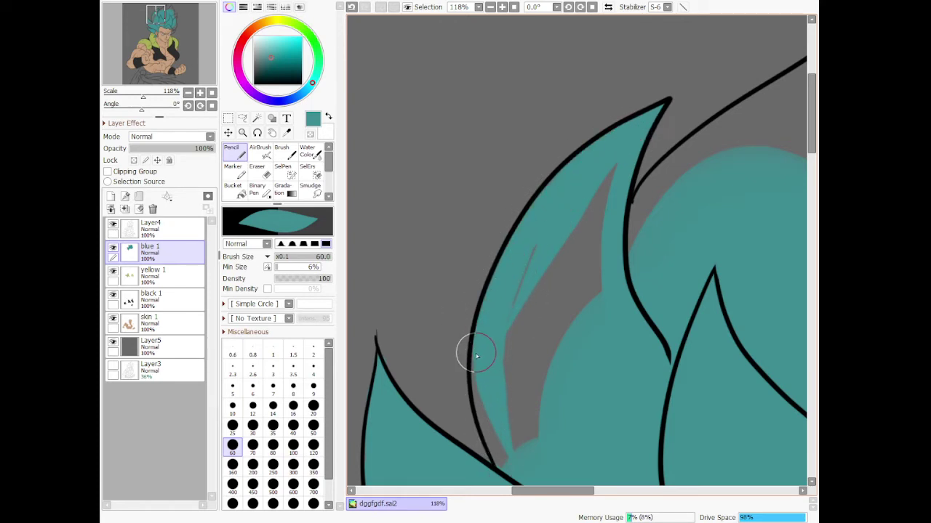
mouse_move(476, 357)
mouse_down()
mouse_move(496, 456)
mouse_move(485, 434)
mouse_move(514, 490)
mouse_move(500, 453)
mouse_move(534, 464)
mouse_move(506, 309)
mouse_move(547, 225)
mouse_move(525, 261)
mouse_move(521, 473)
mouse_move(575, 202)
mouse_move(595, 151)
mouse_move(548, 411)
mouse_move(591, 214)
mouse_move(621, 155)
mouse_move(604, 367)
mouse_move(601, 280)
mouse_up()
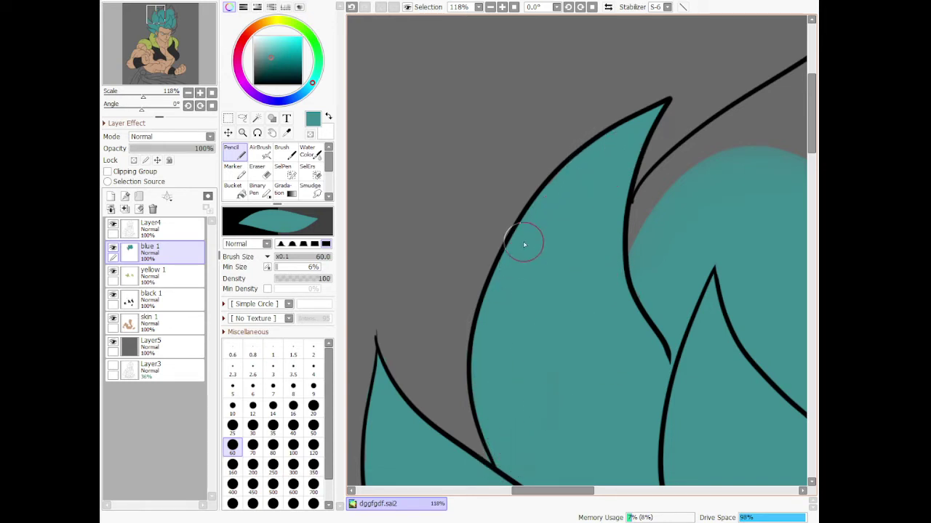
scroll(526, 228, down, 4)
scroll(672, 126, up, 4)
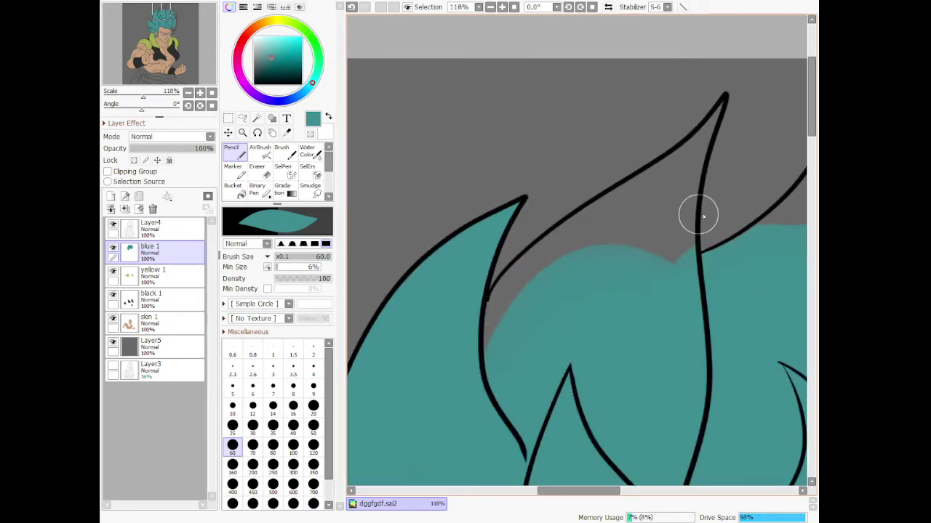
- Fill the tall pointed hair spike beside the curved one with teal and erase the paint outside its outline
drag(719, 98, 689, 161)
mouse_move(667, 262)
mouse_down()
mouse_move(705, 151)
mouse_move(689, 185)
mouse_move(691, 336)
mouse_move(685, 236)
mouse_move(711, 137)
mouse_move(623, 223)
mouse_move(687, 169)
mouse_move(667, 168)
mouse_move(504, 290)
mouse_move(453, 381)
mouse_move(545, 279)
mouse_move(667, 191)
mouse_move(573, 282)
mouse_move(663, 205)
mouse_move(652, 268)
mouse_move(656, 316)
mouse_move(677, 231)
mouse_up()
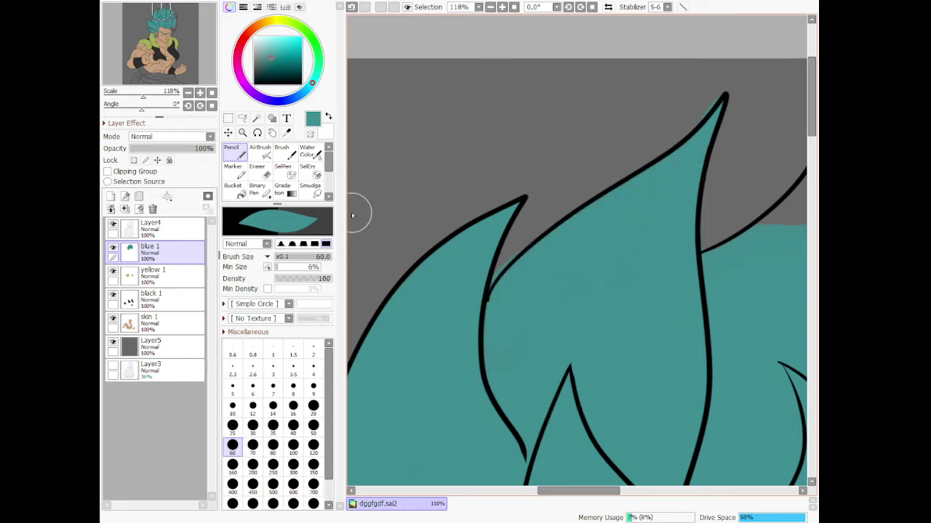
key(e)
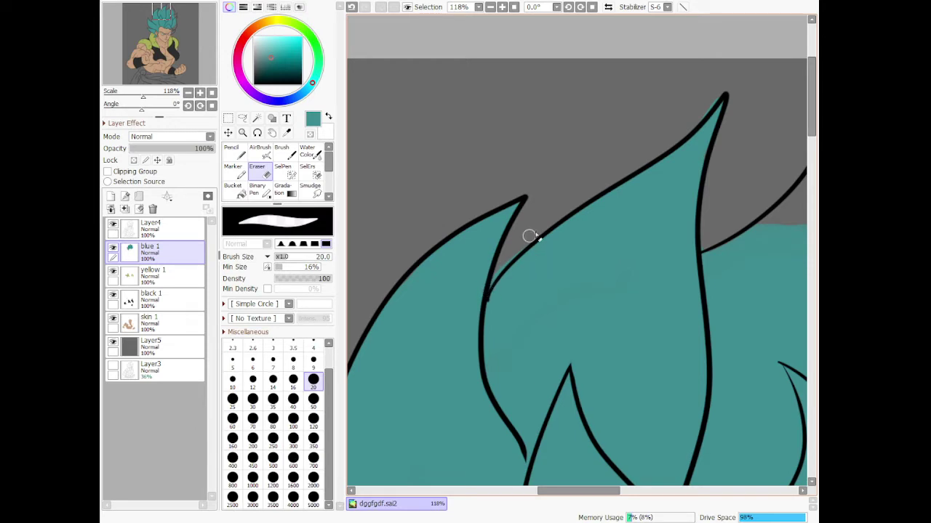
key(ctrl+z)
click(232, 149)
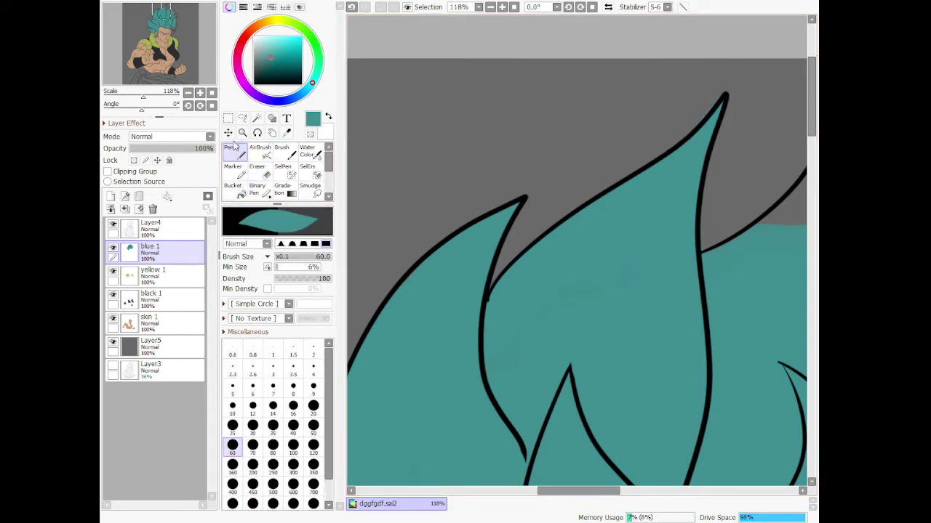
- Fill the next tall hair spike at the crown with teal, from its tip down both edges and across the interior
scroll(480, 146, down, 6)
scroll(624, 151, up, 7)
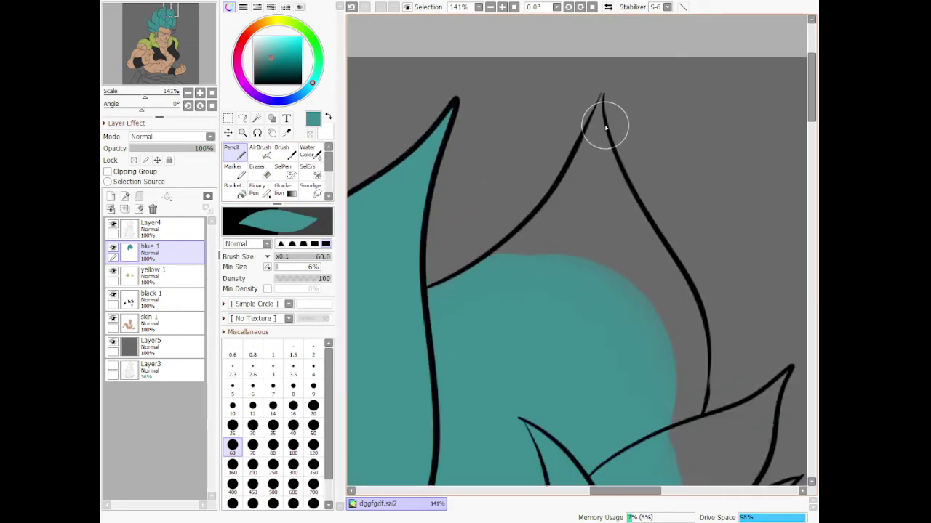
mouse_move(598, 100)
mouse_down()
mouse_move(578, 167)
mouse_move(529, 254)
mouse_up()
mouse_move(578, 170)
mouse_down()
mouse_move(488, 293)
mouse_move(450, 316)
mouse_up()
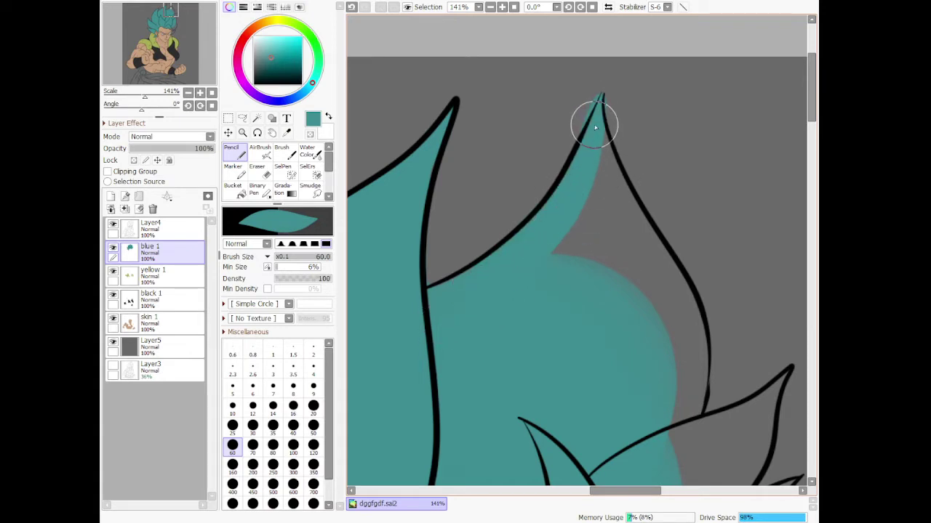
mouse_move(594, 124)
mouse_down()
mouse_move(637, 269)
mouse_move(681, 349)
mouse_move(675, 388)
mouse_up()
mouse_move(601, 183)
mouse_down()
mouse_move(687, 308)
mouse_move(687, 414)
mouse_move(671, 424)
mouse_move(582, 197)
mouse_move(540, 298)
mouse_move(592, 295)
mouse_up()
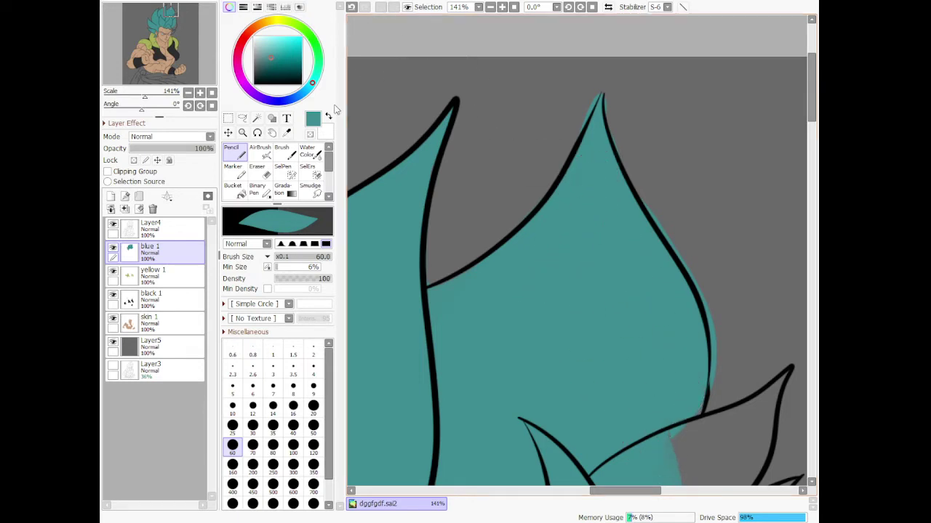
- Erase the teal spilling past the crown spike's outer edge with the 20 px eraser and repaint the gaps inside the outline
click(263, 176)
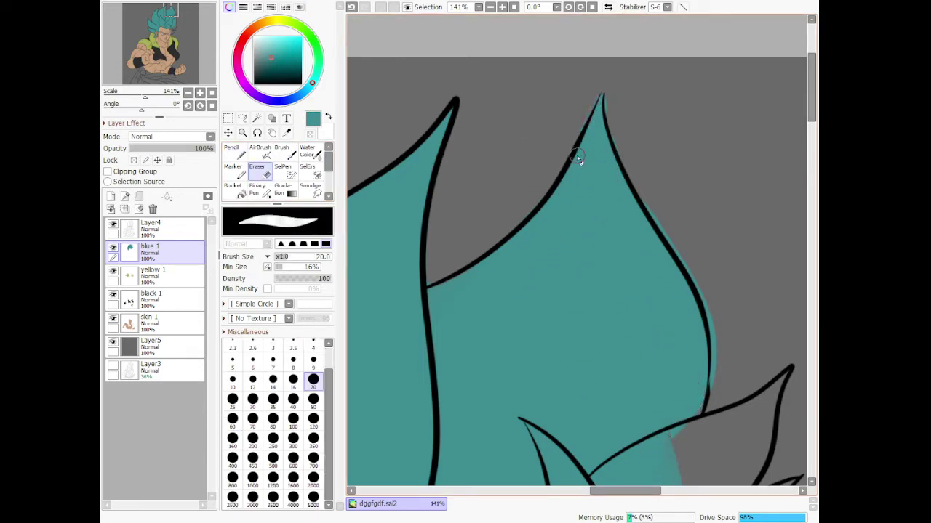
mouse_move(652, 228)
mouse_down()
mouse_move(719, 343)
mouse_move(727, 387)
mouse_move(714, 406)
mouse_up()
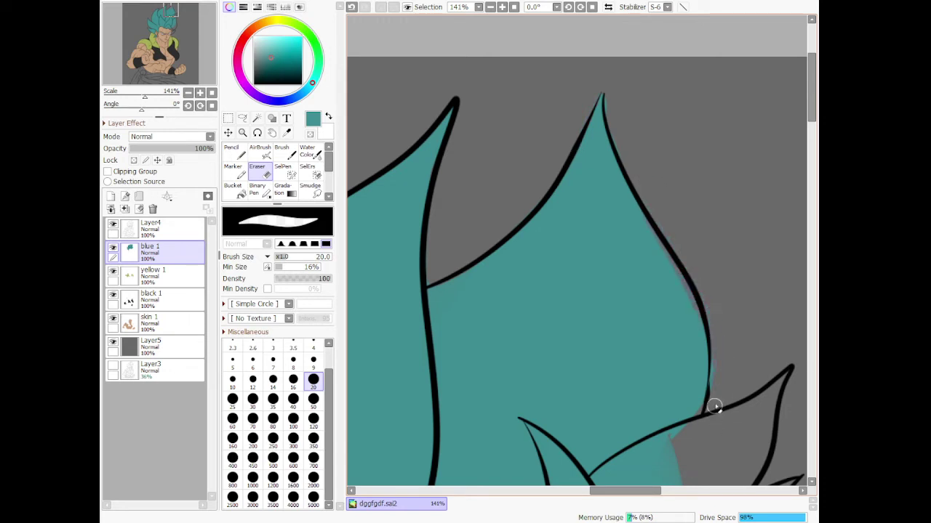
key(n)
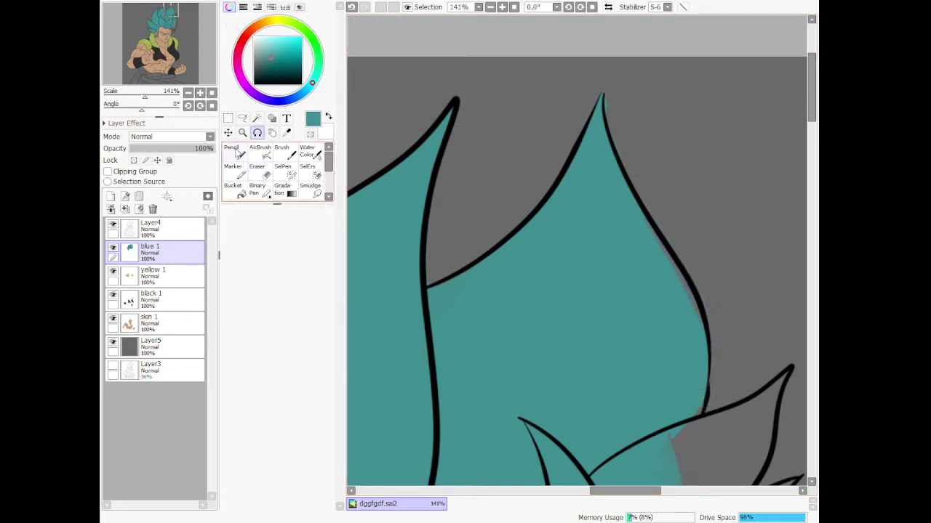
drag(641, 230, 698, 328)
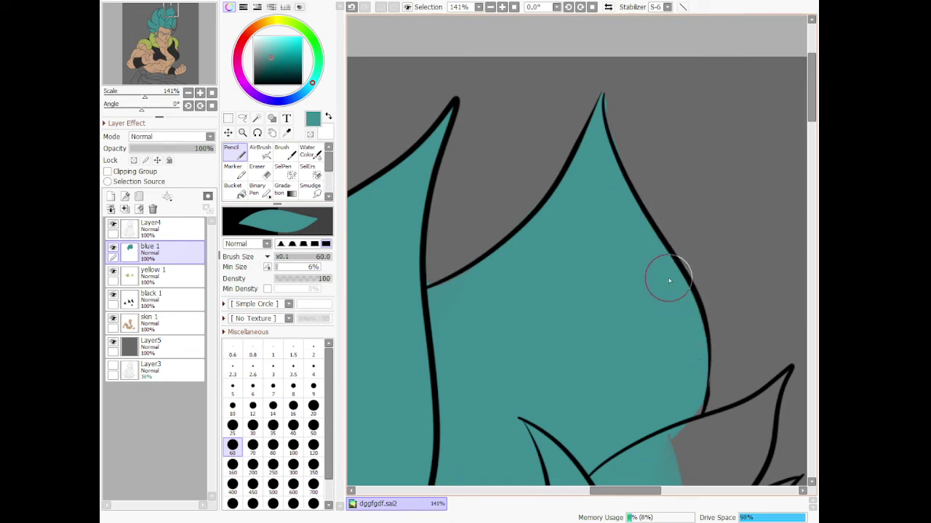
- Fill the small leaf-shaped hair spike below the crown spike with teal, including the gap at its base
scroll(664, 277, down, 3)
scroll(701, 350, up, 5)
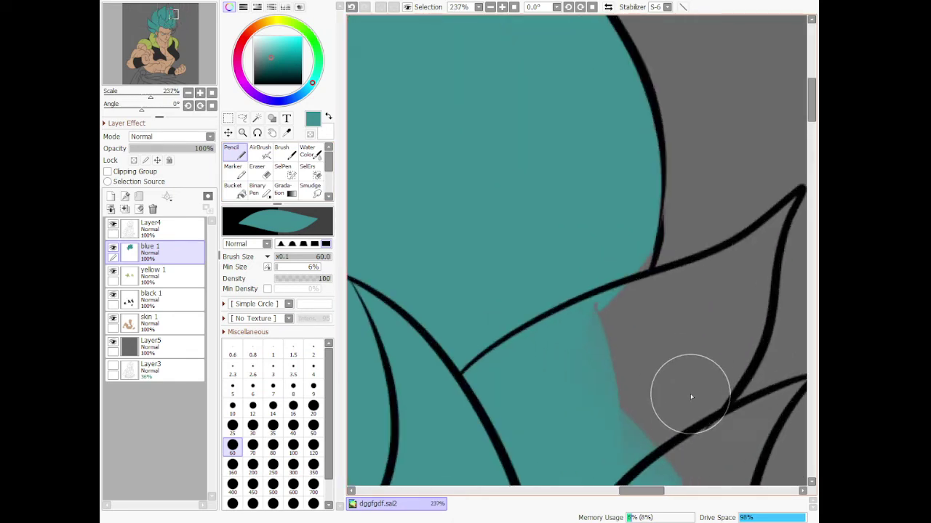
mouse_move(637, 259)
mouse_down()
mouse_move(652, 259)
mouse_move(628, 298)
mouse_up()
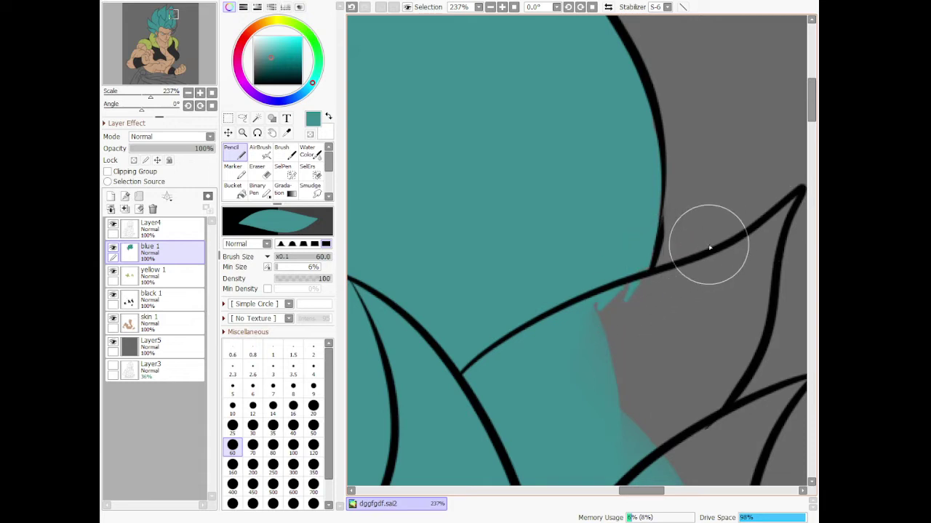
mouse_move(785, 206)
mouse_down()
mouse_move(768, 239)
mouse_move(708, 295)
mouse_move(578, 356)
mouse_move(741, 268)
mouse_move(757, 243)
mouse_move(620, 324)
mouse_move(535, 362)
mouse_move(683, 290)
mouse_move(547, 418)
mouse_move(701, 325)
mouse_move(584, 475)
mouse_move(693, 394)
mouse_move(666, 428)
mouse_move(738, 346)
mouse_move(698, 410)
mouse_move(755, 322)
mouse_move(753, 349)
mouse_move(777, 236)
mouse_move(767, 291)
mouse_move(712, 303)
mouse_up()
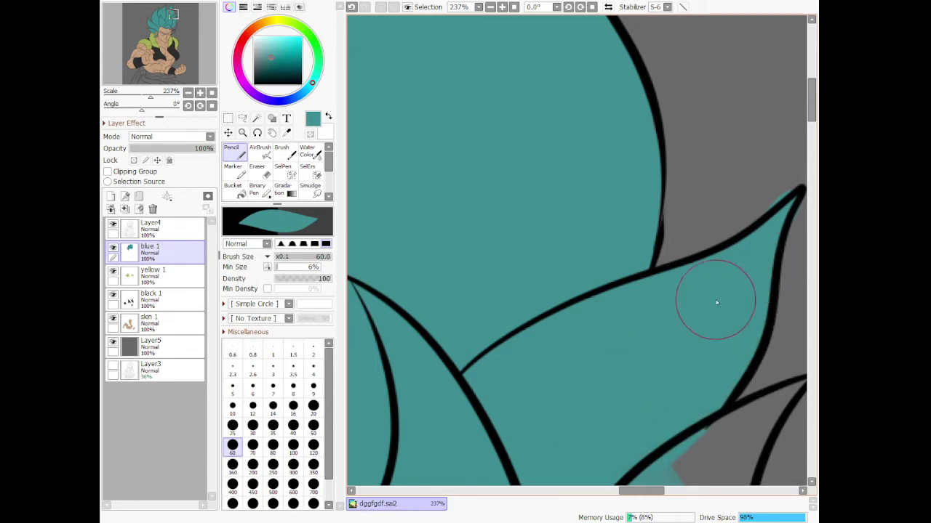
- Paint the long outer hair spike beneath the leaf-shaped one teal along its edges, undoing and repainting the first stroke at the tip
scroll(640, 334, down, 6)
scroll(679, 413, up, 4)
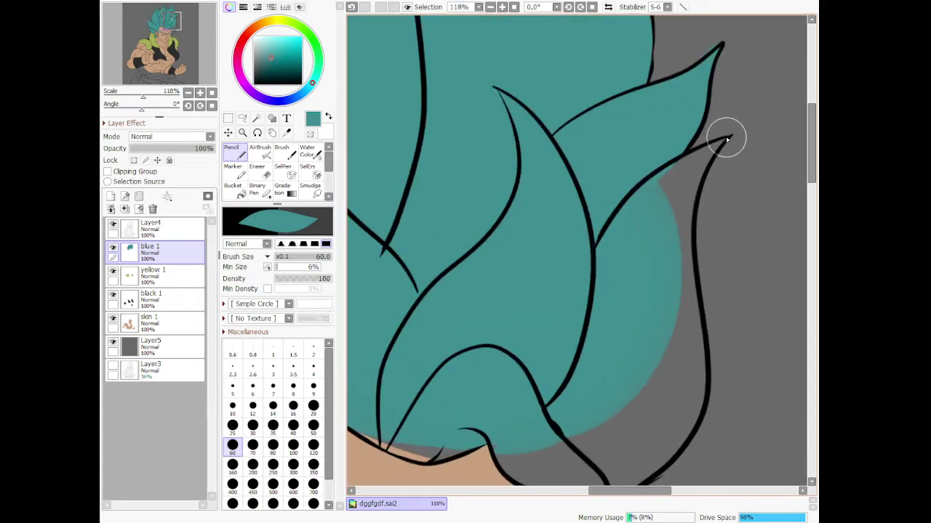
drag(706, 145, 696, 173)
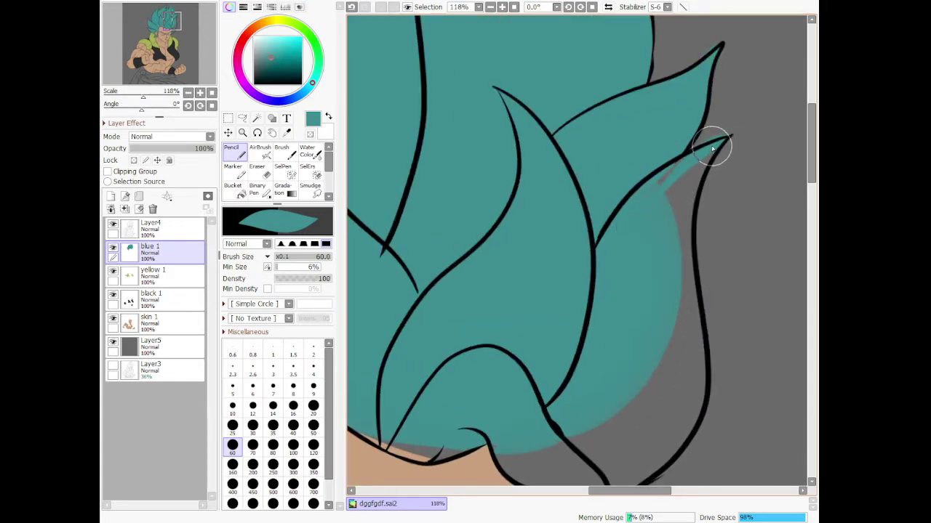
key(ctrl+z)
drag(725, 143, 665, 182)
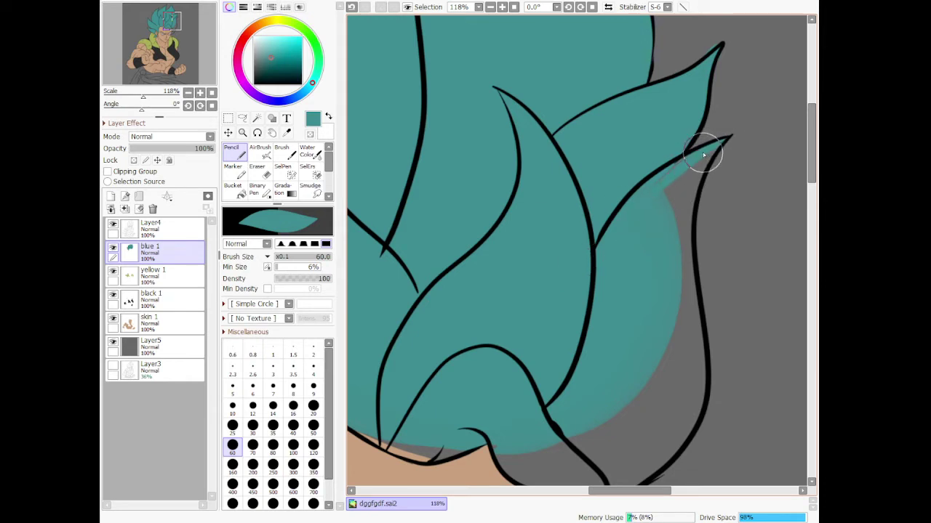
mouse_move(721, 145)
mouse_down()
mouse_move(658, 226)
mouse_move(660, 380)
mouse_up()
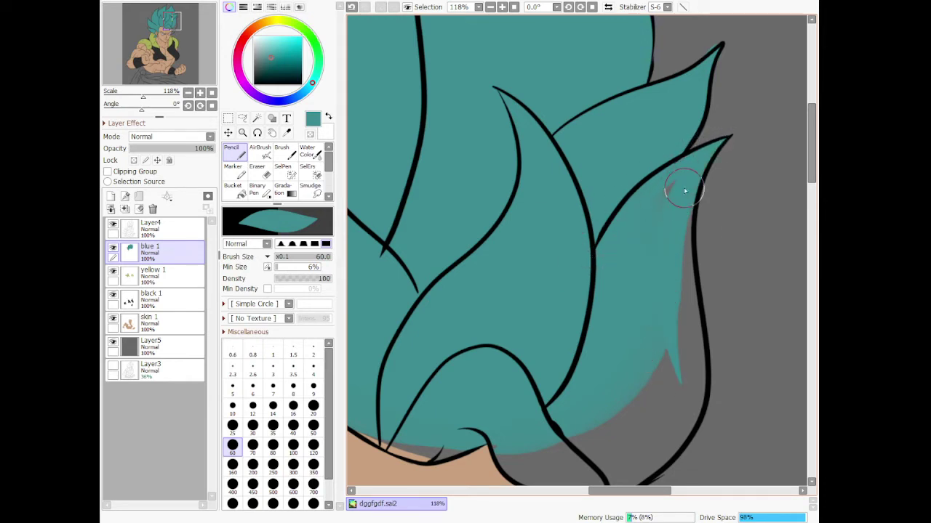
mouse_move(674, 184)
mouse_down()
mouse_move(676, 266)
mouse_move(697, 379)
mouse_move(698, 394)
mouse_move(690, 328)
mouse_move(660, 430)
mouse_move(675, 454)
mouse_move(671, 415)
mouse_move(511, 417)
mouse_move(519, 436)
mouse_move(399, 421)
mouse_move(367, 436)
mouse_move(469, 451)
mouse_move(479, 440)
mouse_move(390, 444)
mouse_move(452, 440)
mouse_move(505, 396)
mouse_up()
- Fill the curled forelock over the brow and the outer spike's remaining gap with teal, erasing the spill past the outline
scroll(590, 339, down, 3)
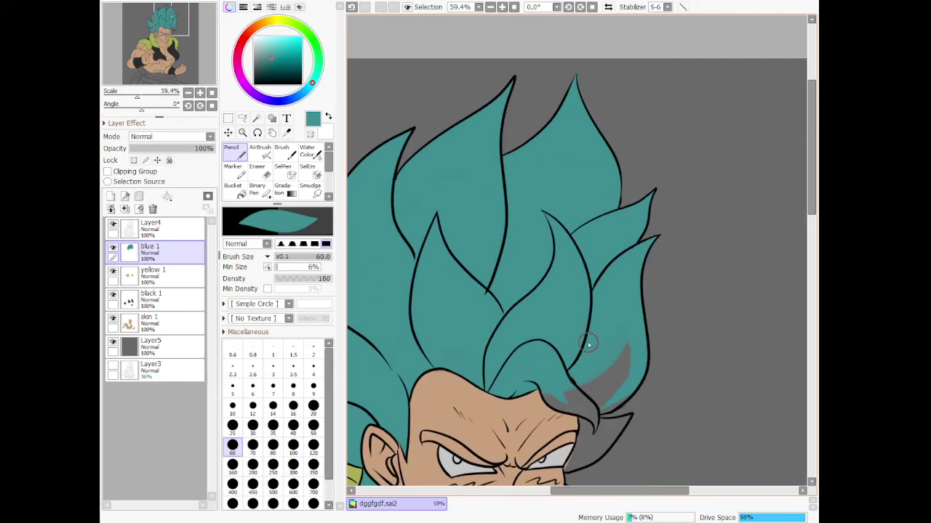
drag(557, 470, 589, 384)
scroll(603, 330, up, 4)
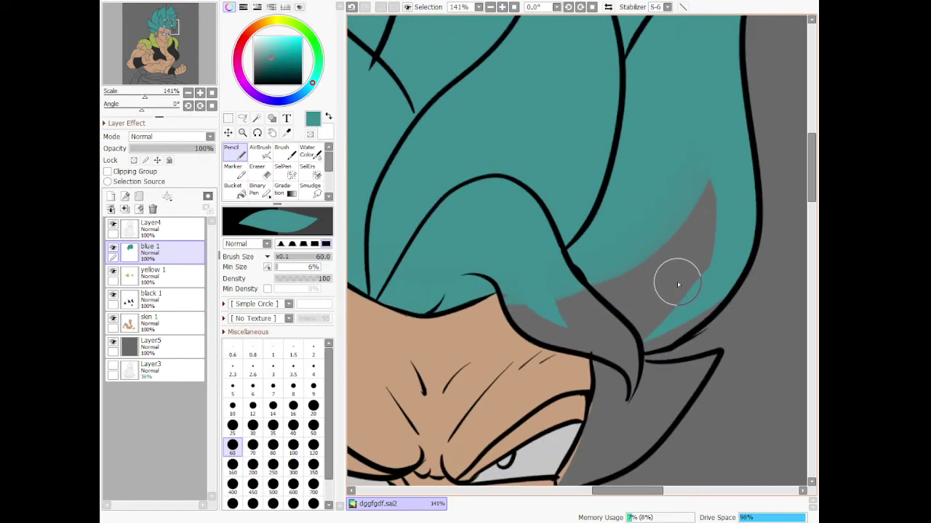
mouse_move(504, 291)
mouse_down()
mouse_move(526, 317)
mouse_move(564, 328)
mouse_up()
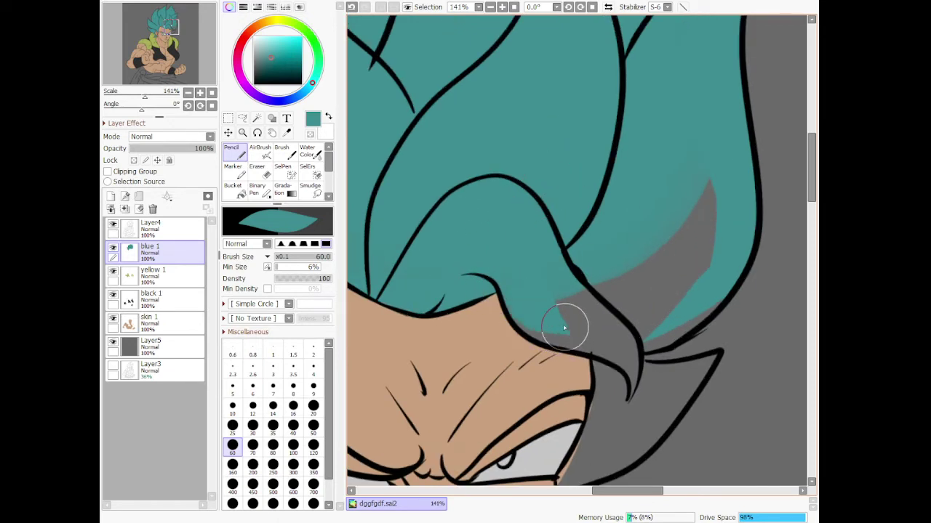
mouse_move(517, 305)
mouse_down()
mouse_move(566, 342)
mouse_move(613, 353)
mouse_move(641, 384)
mouse_move(632, 338)
mouse_move(553, 304)
mouse_move(607, 352)
mouse_move(579, 293)
mouse_move(620, 343)
mouse_move(620, 320)
mouse_move(588, 277)
mouse_move(589, 318)
mouse_move(637, 345)
mouse_move(633, 370)
mouse_move(642, 346)
mouse_move(709, 317)
mouse_move(643, 342)
mouse_move(664, 345)
mouse_move(714, 314)
mouse_move(742, 284)
mouse_move(691, 322)
mouse_move(743, 273)
mouse_move(731, 239)
mouse_move(622, 346)
mouse_move(674, 304)
mouse_move(720, 174)
mouse_move(594, 324)
mouse_move(720, 145)
mouse_up()
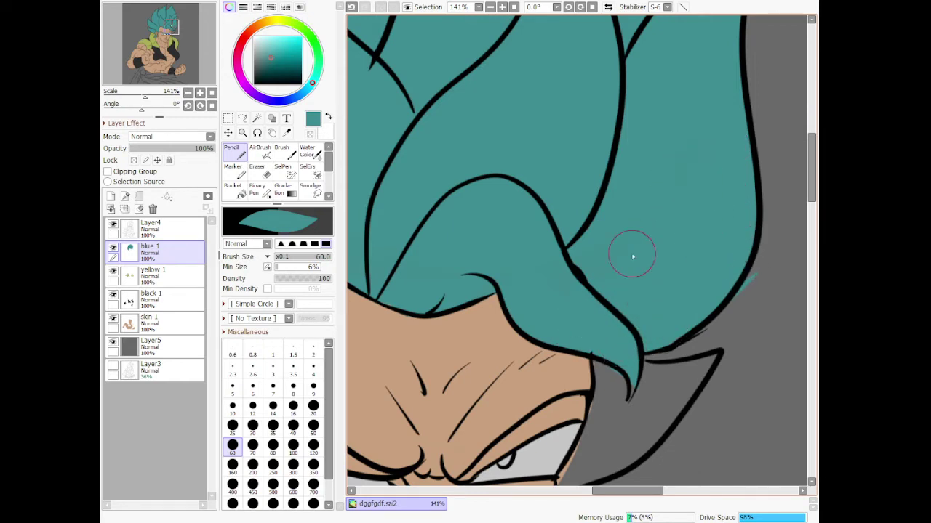
key(e)
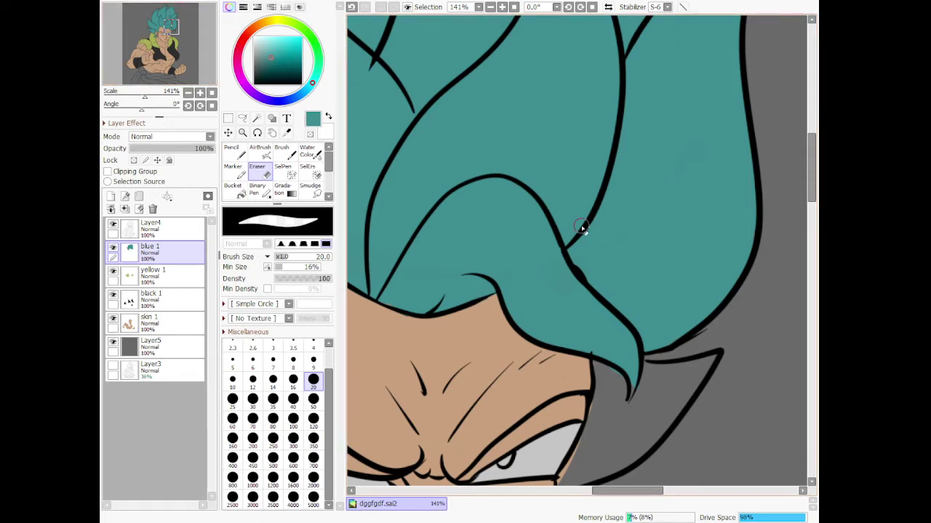
- Fill the pointed hair lock beside the far temple with teal using the 60 px Pencil
scroll(598, 332, up, 3)
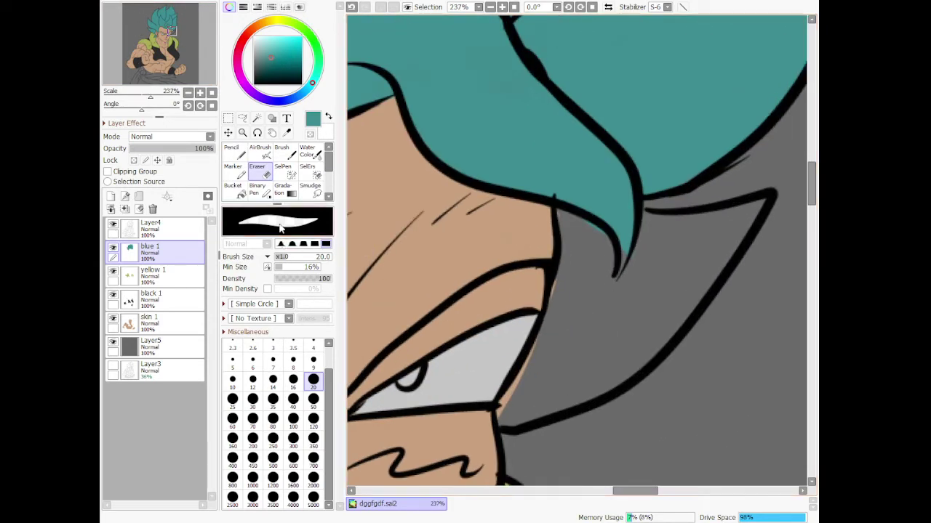
click(232, 151)
mouse_move(570, 210)
mouse_down()
mouse_move(576, 248)
mouse_move(576, 234)
mouse_move(557, 342)
mouse_move(499, 415)
mouse_move(514, 422)
mouse_move(641, 344)
mouse_move(552, 408)
mouse_move(622, 379)
mouse_move(673, 309)
mouse_move(666, 345)
mouse_move(649, 358)
mouse_move(764, 200)
mouse_move(669, 234)
mouse_move(595, 218)
mouse_move(582, 287)
mouse_move(530, 399)
mouse_move(601, 312)
mouse_move(642, 233)
mouse_move(588, 381)
mouse_move(710, 216)
mouse_move(709, 253)
mouse_move(735, 228)
mouse_up()
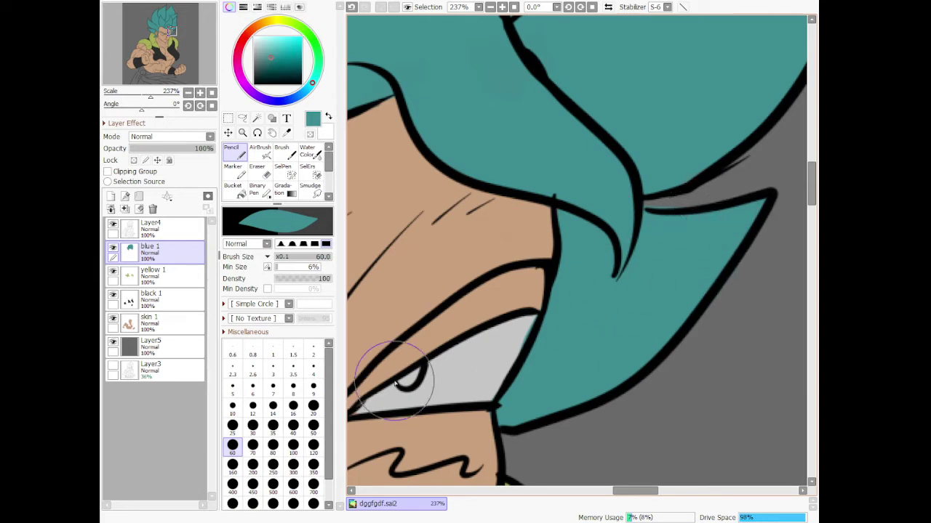
- Colour the irises of both eyes teal with the Pencil at brush size 20
click(314, 406)
mouse_move(415, 378)
mouse_down()
mouse_move(407, 378)
mouse_move(415, 370)
mouse_up()
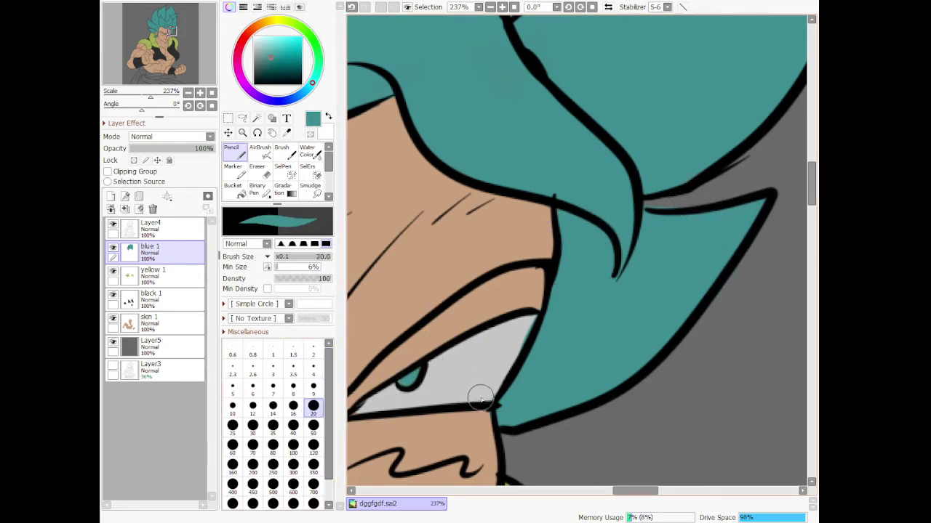
drag(625, 491, 579, 491)
drag(542, 369, 551, 390)
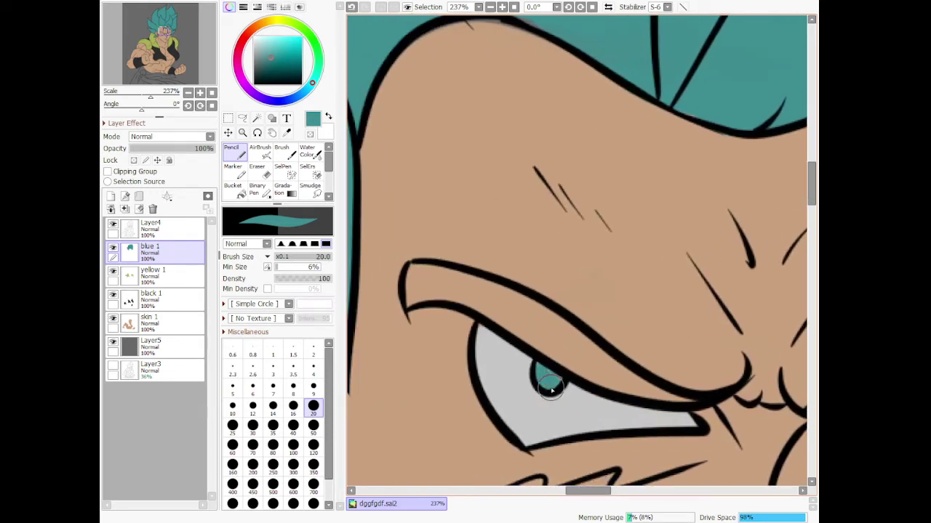
- Fill both eyebrows with teal, covering each from its lower edge up to the upper outline
mouse_move(405, 309)
mouse_down()
mouse_move(522, 328)
mouse_move(572, 375)
mouse_move(625, 393)
mouse_move(691, 398)
mouse_up()
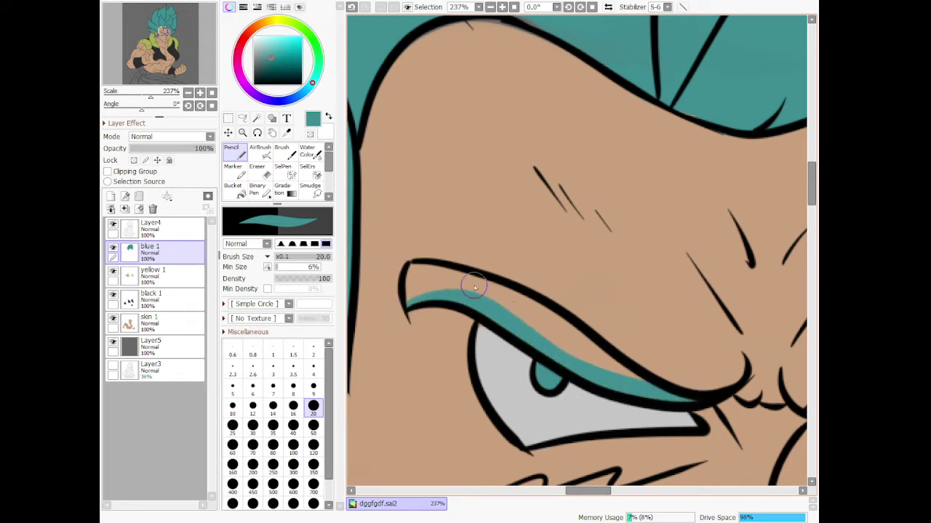
mouse_move(420, 302)
mouse_down()
mouse_move(424, 274)
mouse_move(410, 285)
mouse_move(411, 269)
mouse_move(485, 296)
mouse_move(424, 287)
mouse_move(474, 286)
mouse_move(606, 380)
mouse_move(610, 358)
mouse_up()
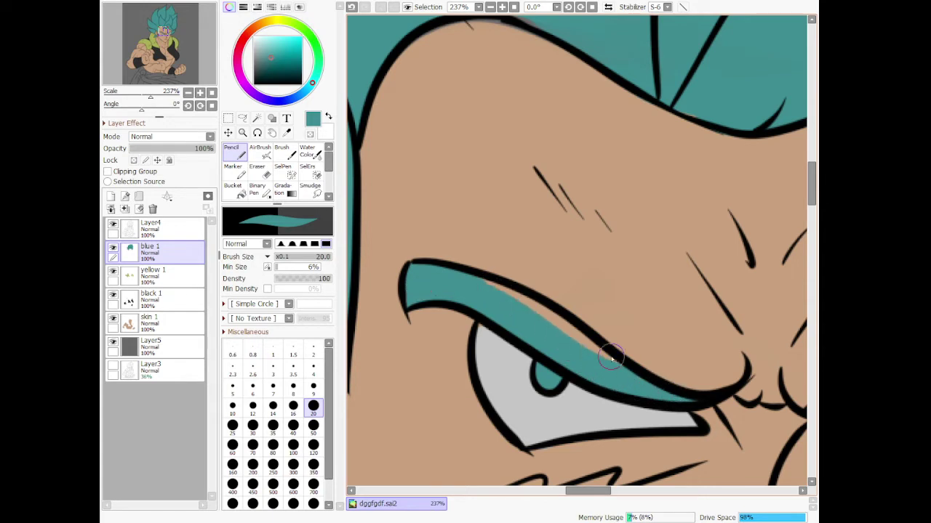
mouse_move(473, 285)
mouse_down()
mouse_move(534, 304)
mouse_move(608, 368)
mouse_move(640, 373)
mouse_up()
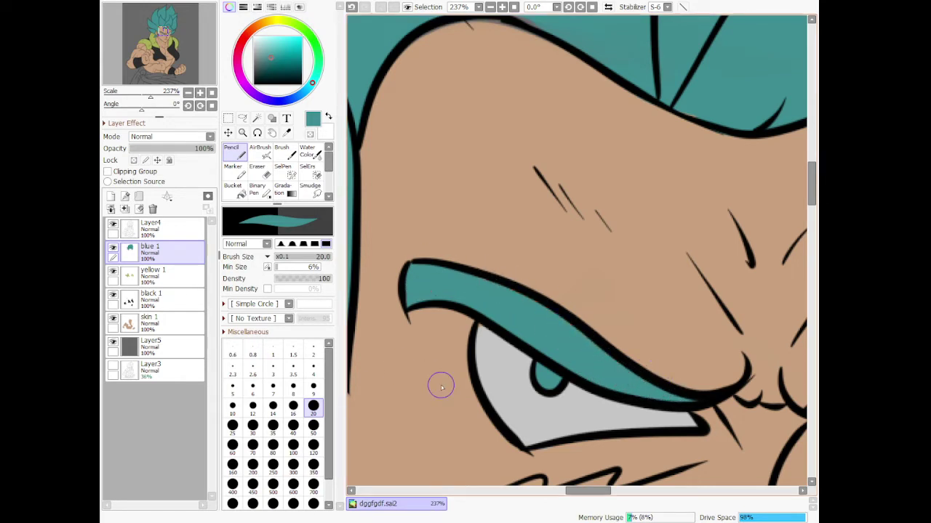
drag(581, 491, 626, 491)
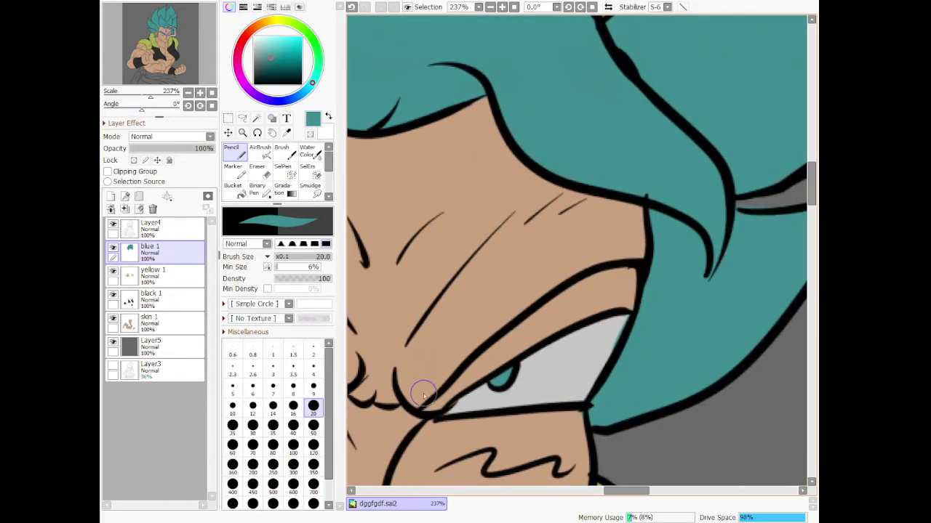
mouse_move(426, 412)
mouse_down()
mouse_move(460, 397)
mouse_move(499, 356)
mouse_move(649, 301)
mouse_move(610, 295)
mouse_move(549, 319)
mouse_move(437, 412)
mouse_up()
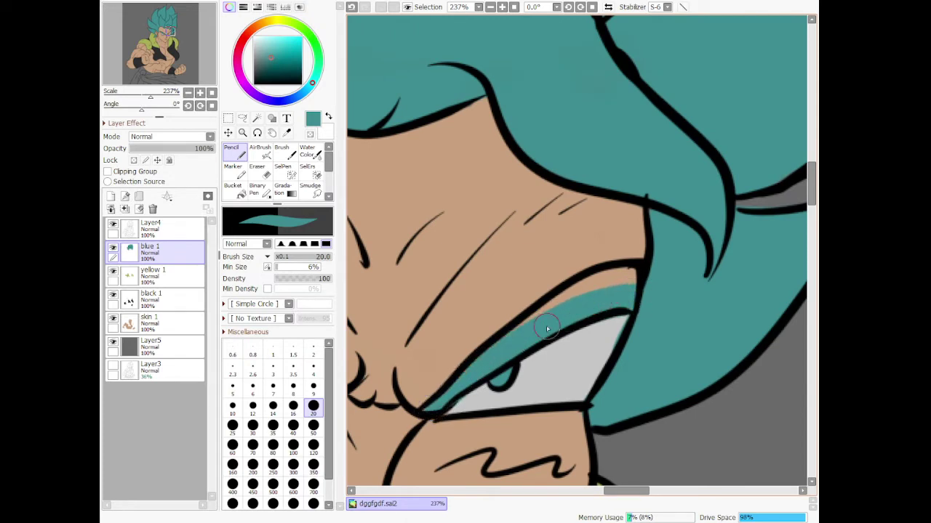
mouse_move(527, 331)
mouse_down()
mouse_move(570, 297)
mouse_move(629, 276)
mouse_up()
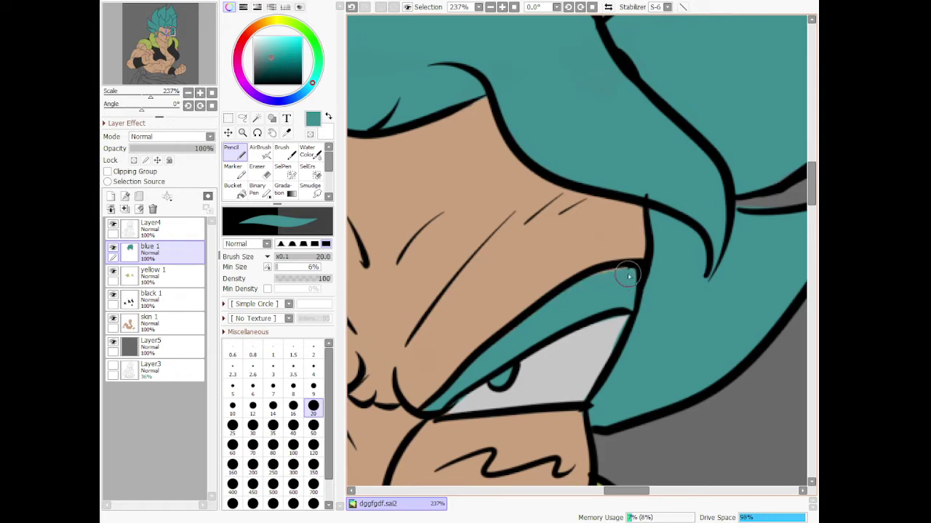
scroll(631, 304, down, 8)
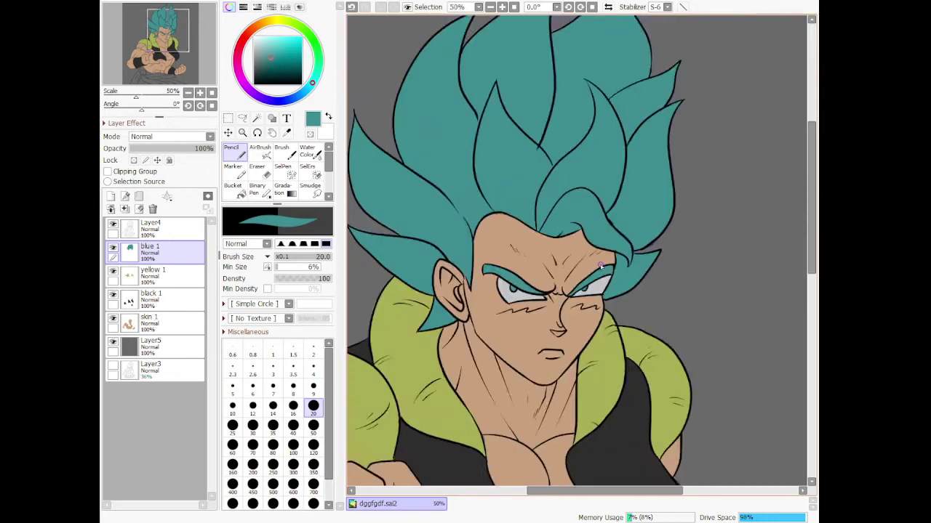
scroll(546, 458, down, 1)
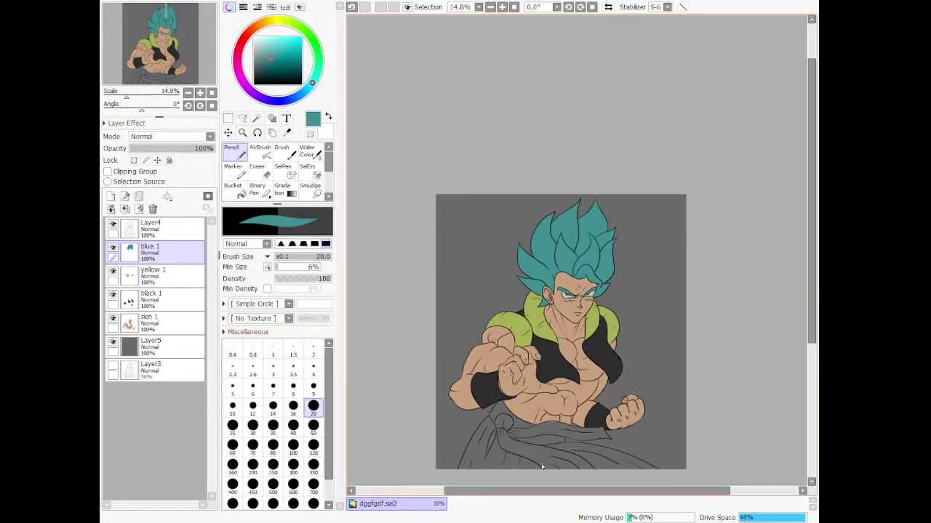
scroll(545, 469, up, 3)
scroll(527, 436, down, 4)
scroll(521, 426, up, 3)
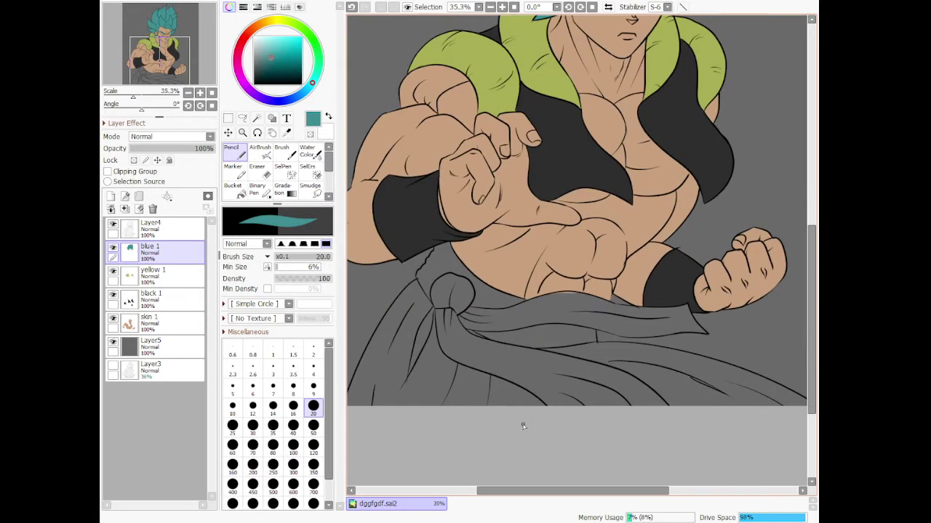
scroll(418, 289, up, 3)
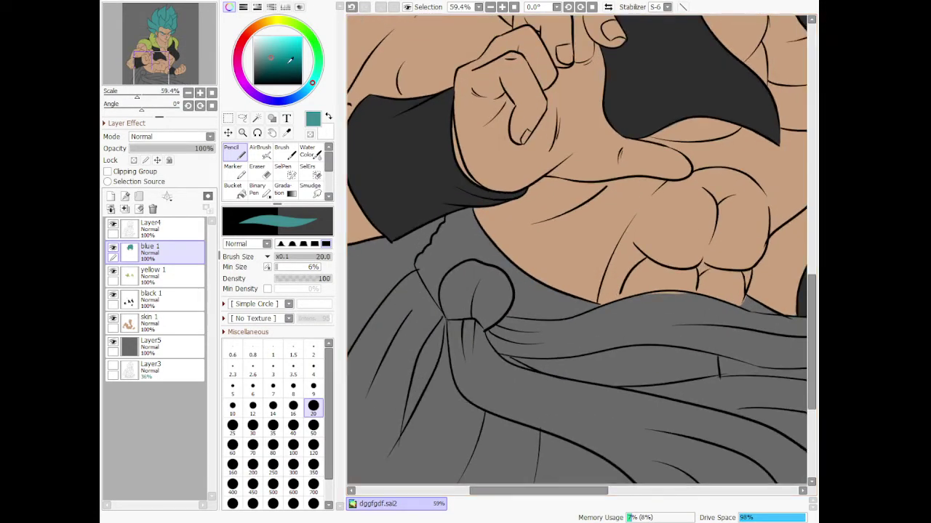
click(270, 59)
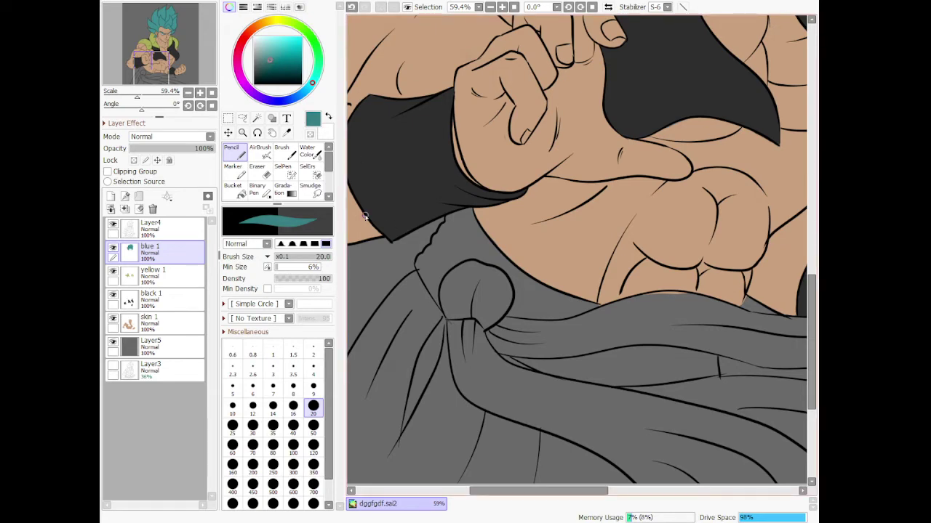
scroll(366, 217, down, 3)
click(287, 133)
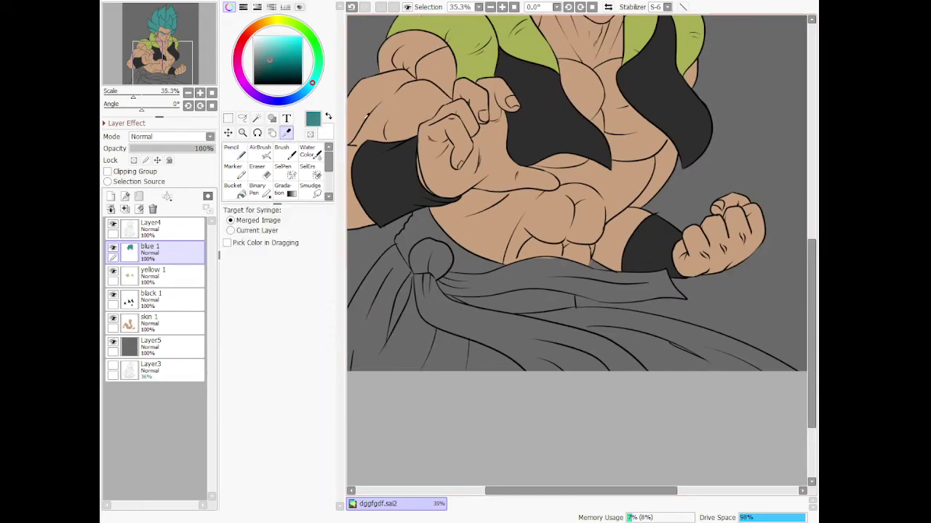
scroll(477, 86, down, 3)
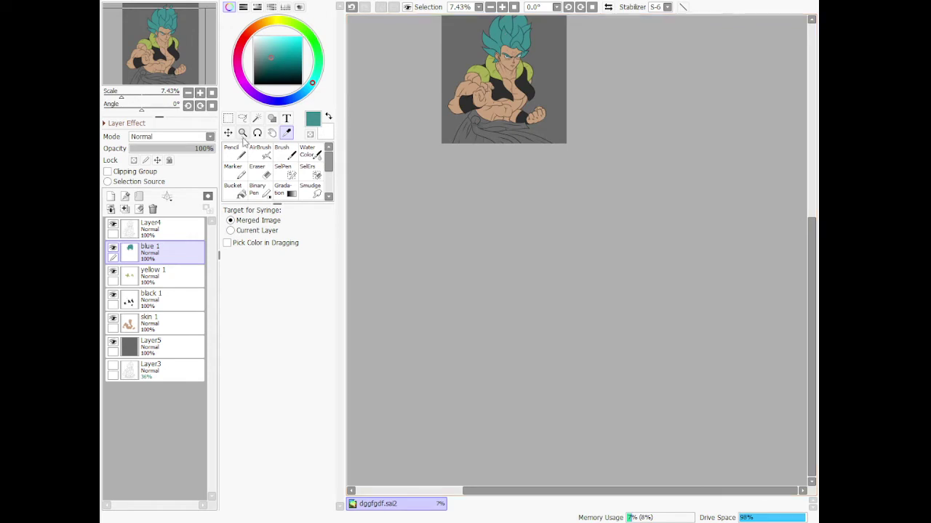
click(232, 151)
- Paint teal inside the scalloped outer edge of the waist sash, down past the knot, with the Pencil at brush size 50
scroll(499, 195, up, 5)
scroll(499, 196, up, 2)
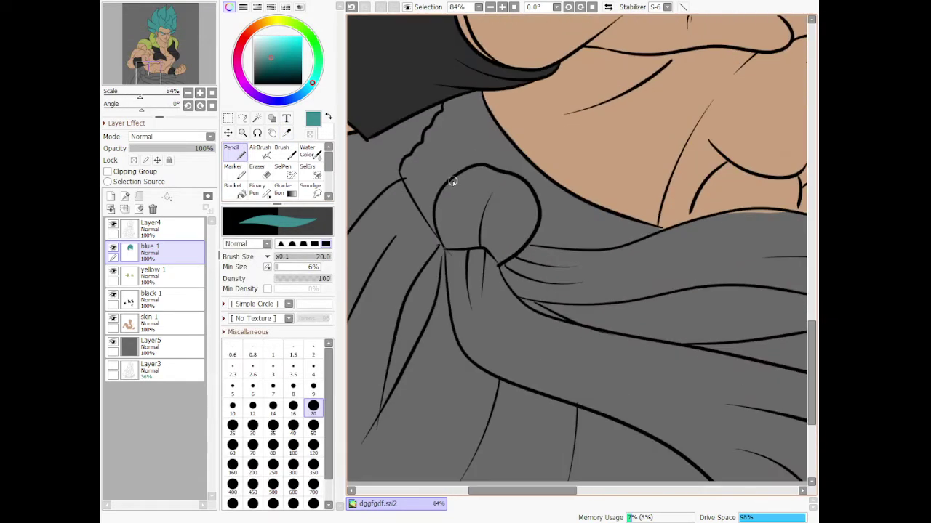
click(311, 429)
drag(421, 163, 410, 168)
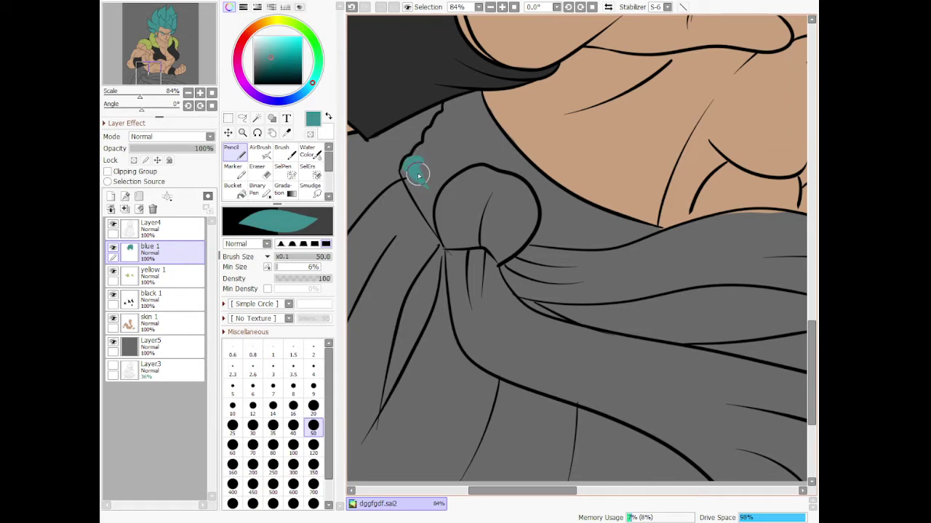
mouse_move(445, 222)
mouse_down()
mouse_move(404, 176)
mouse_move(453, 249)
mouse_up()
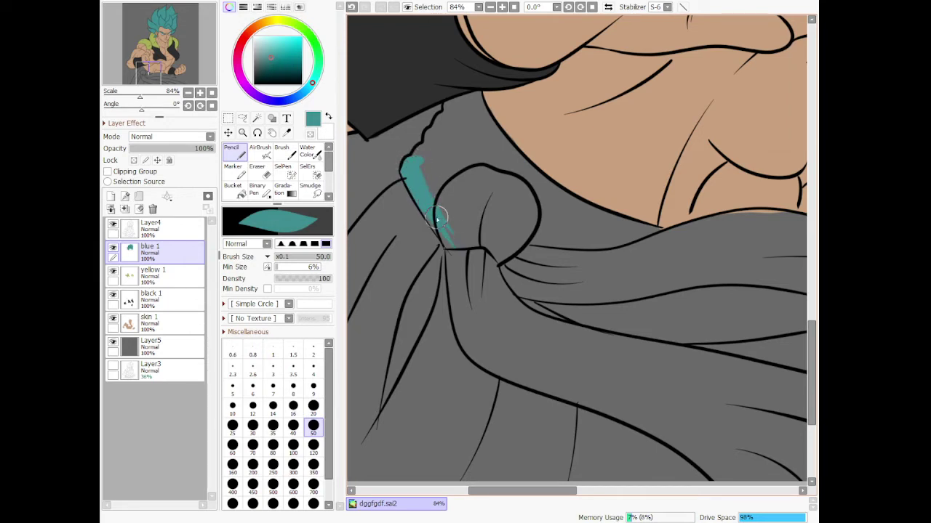
mouse_move(436, 216)
mouse_down()
mouse_move(459, 251)
mouse_move(421, 205)
mouse_move(460, 261)
mouse_up()
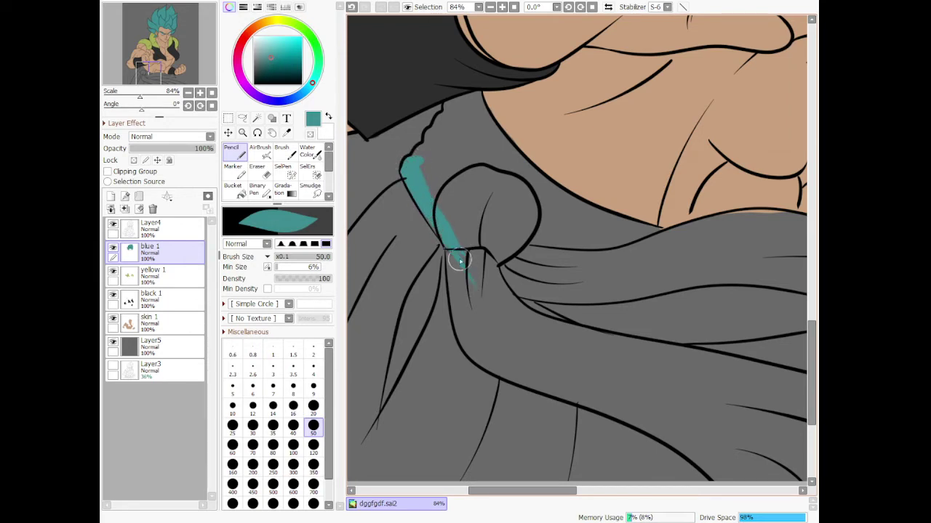
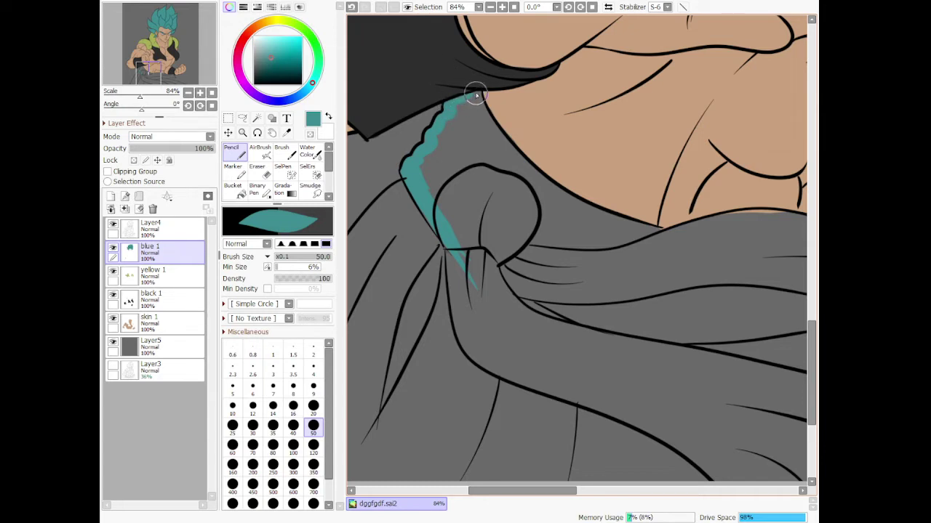
- Line the sash's upper edge against the bare torso with teal, undoing the stroke that spills onto the skin
drag(476, 94, 499, 143)
mouse_move(481, 94)
mouse_down()
mouse_move(491, 131)
mouse_move(568, 179)
mouse_up()
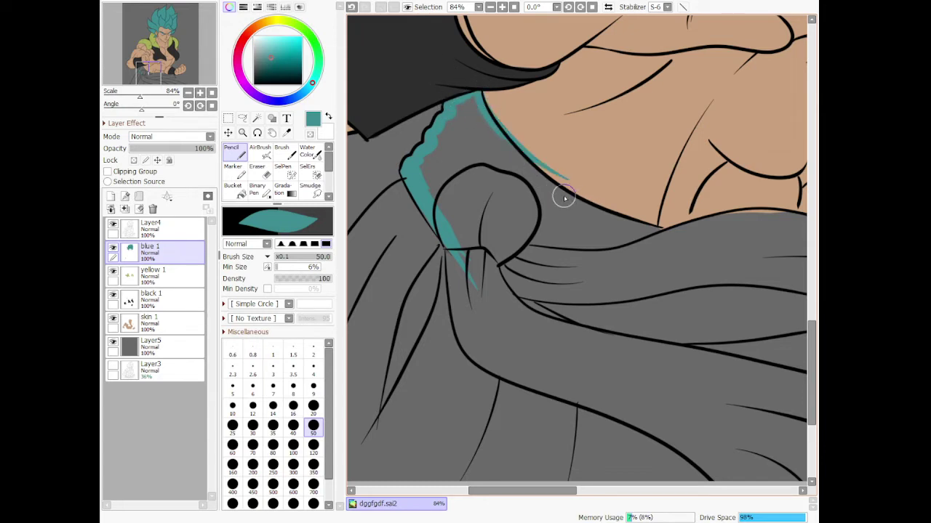
key(ctrl+z)
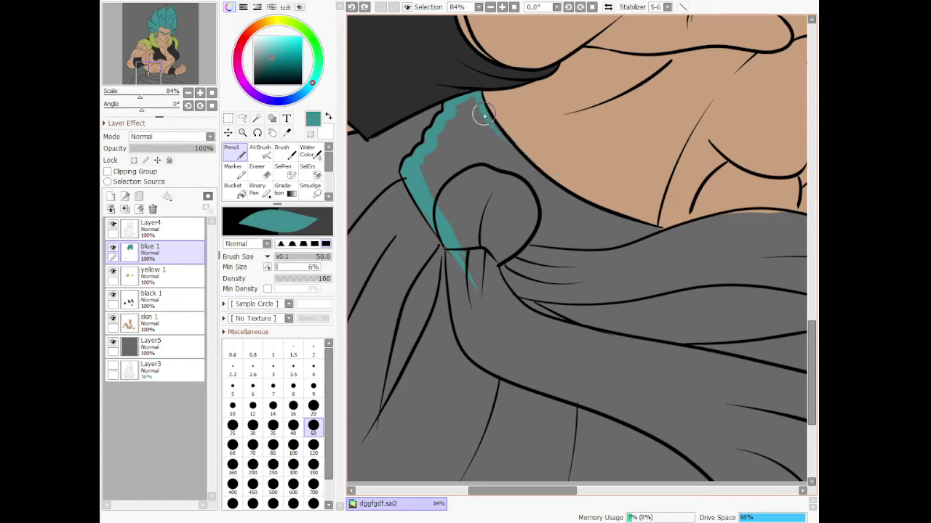
drag(485, 114, 552, 195)
drag(624, 232, 544, 186)
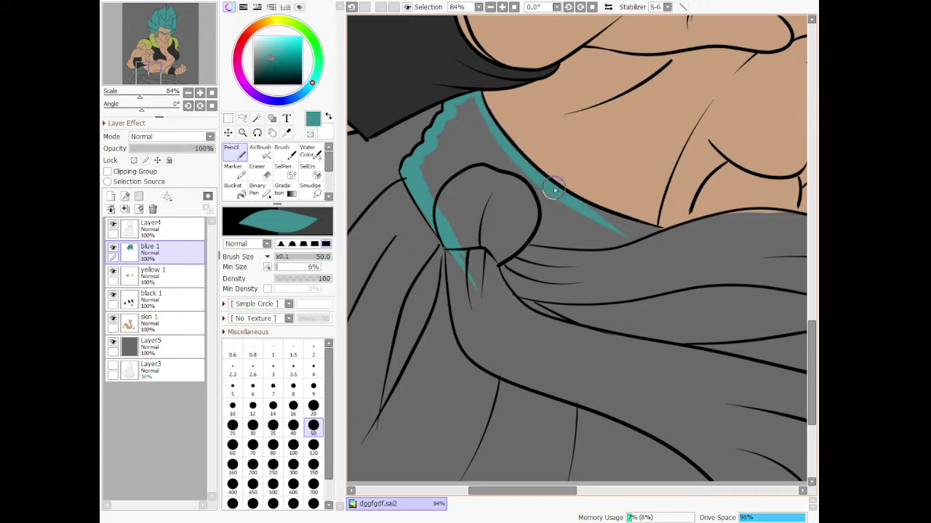
drag(635, 245, 587, 212)
drag(661, 246, 565, 209)
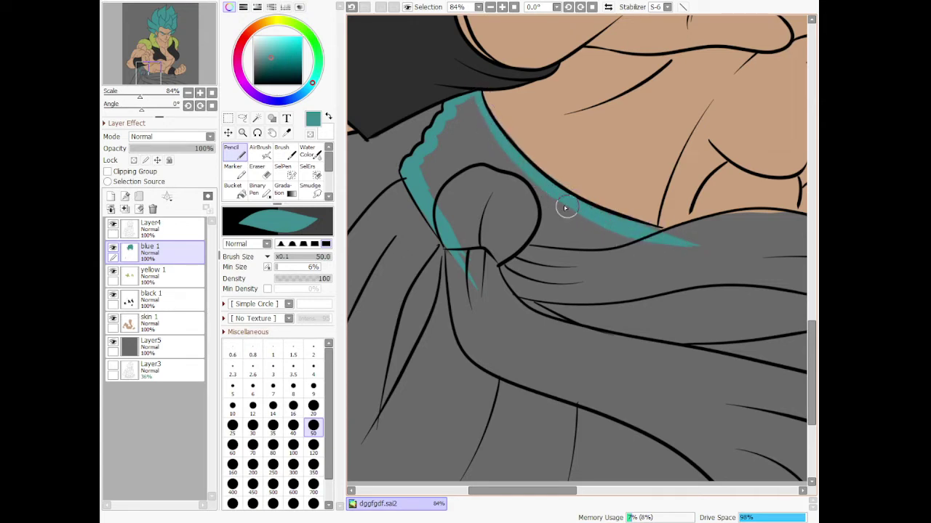
- Fill the sash's round knot and the gathered folds beside it with teal
mouse_move(459, 196)
mouse_down()
mouse_move(475, 265)
mouse_move(457, 172)
mouse_move(464, 272)
mouse_move(422, 179)
mouse_move(426, 151)
mouse_move(477, 95)
mouse_move(466, 107)
mouse_move(489, 143)
mouse_move(587, 240)
mouse_move(502, 165)
mouse_move(461, 112)
mouse_move(502, 269)
mouse_move(458, 133)
mouse_move(459, 229)
mouse_move(453, 111)
mouse_move(511, 218)
mouse_move(580, 250)
mouse_move(484, 184)
mouse_move(561, 263)
mouse_move(559, 249)
mouse_move(478, 189)
mouse_move(561, 282)
mouse_move(485, 205)
mouse_up()
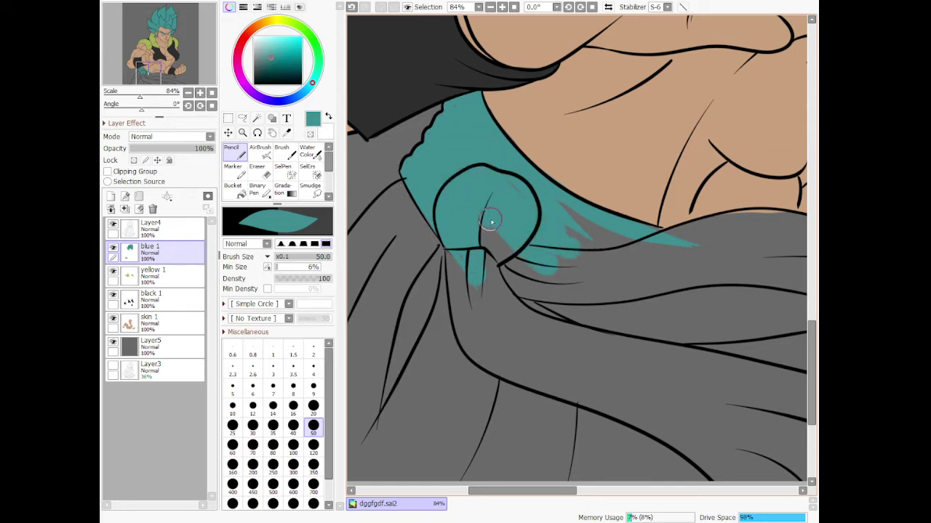
mouse_move(499, 249)
mouse_down()
mouse_move(531, 279)
mouse_move(500, 271)
mouse_move(542, 293)
mouse_move(509, 289)
mouse_move(628, 296)
mouse_move(548, 298)
mouse_up()
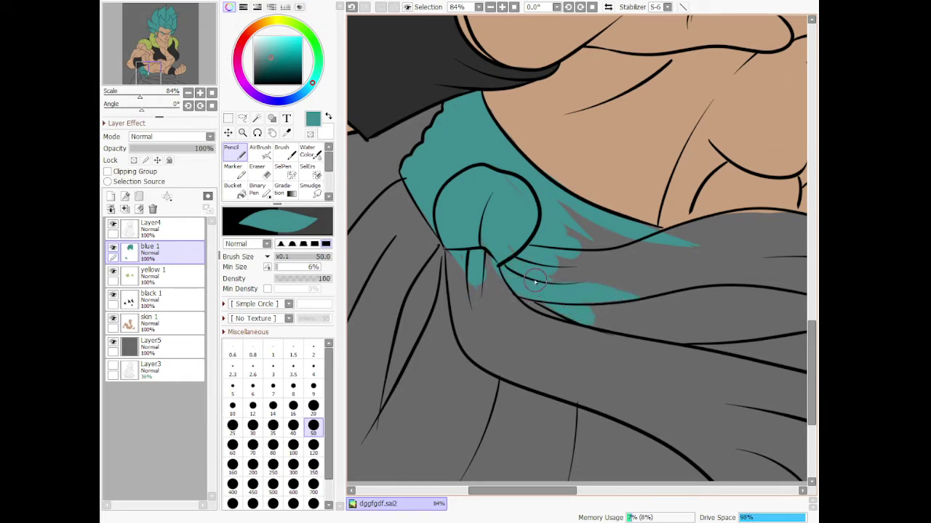
mouse_move(554, 267)
mouse_down()
mouse_move(608, 306)
mouse_move(542, 205)
mouse_move(559, 296)
mouse_up()
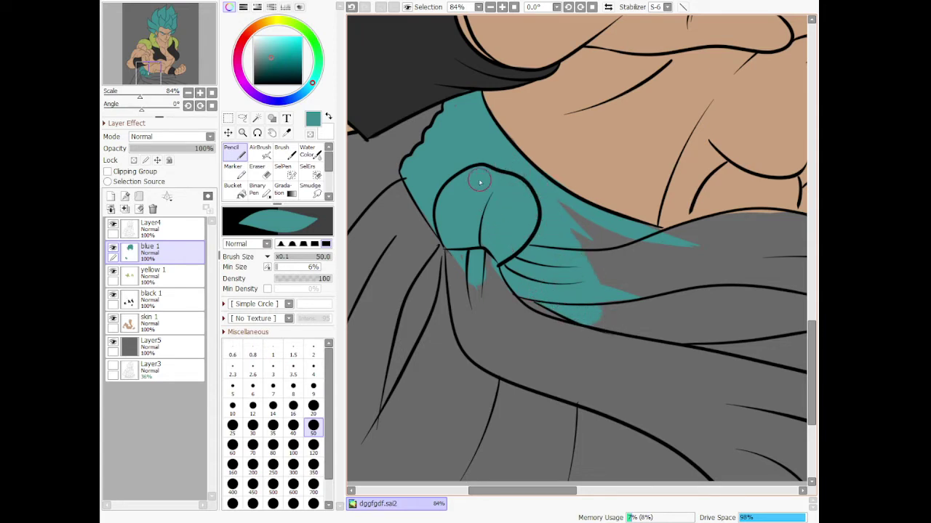
- Fill the upper part of the sash tail hanging from the knot with teal, starting along both its outlines
mouse_move(480, 231)
mouse_down()
mouse_move(493, 298)
mouse_move(520, 344)
mouse_move(492, 277)
mouse_move(642, 357)
mouse_up()
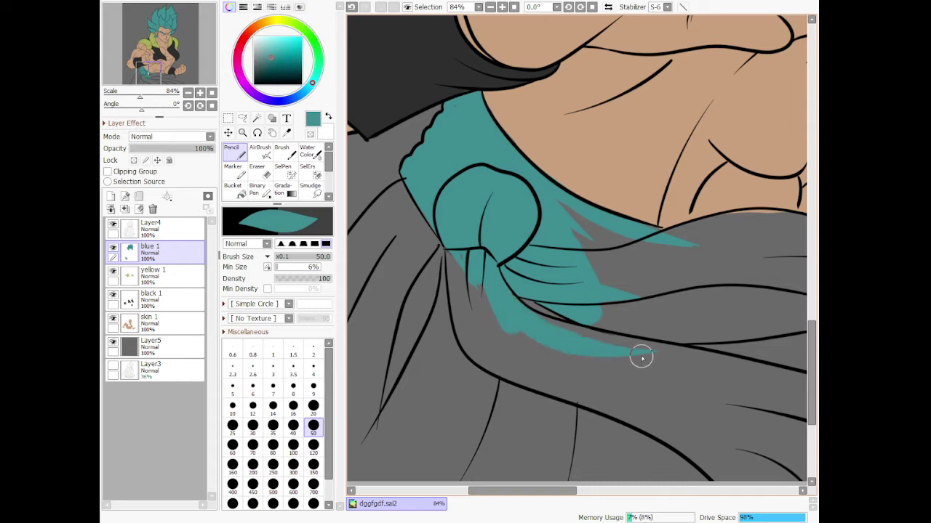
mouse_move(509, 301)
mouse_down()
mouse_move(540, 330)
mouse_move(645, 352)
mouse_move(715, 376)
mouse_up()
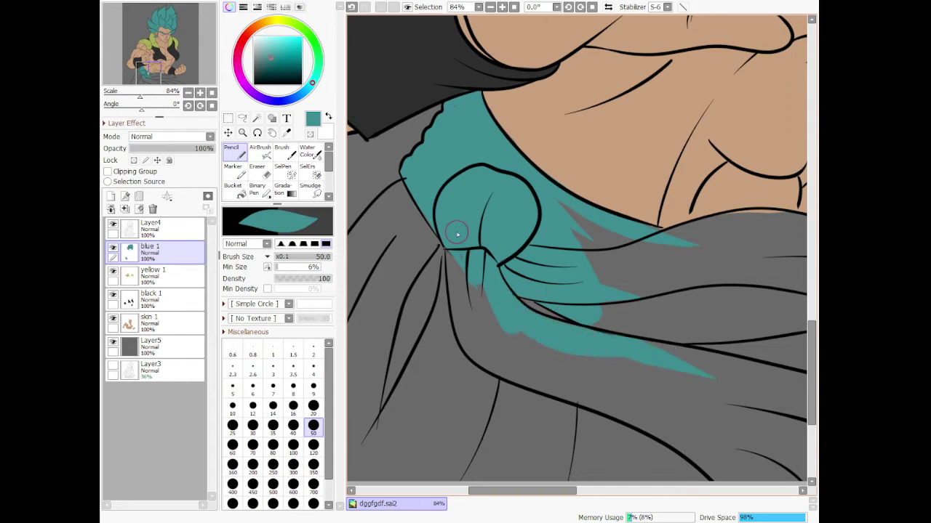
drag(455, 238, 471, 317)
mouse_move(452, 259)
mouse_down()
mouse_move(476, 354)
mouse_move(458, 294)
mouse_up()
mouse_move(479, 339)
mouse_down()
mouse_move(502, 372)
mouse_move(658, 412)
mouse_move(630, 405)
mouse_move(707, 452)
mouse_up()
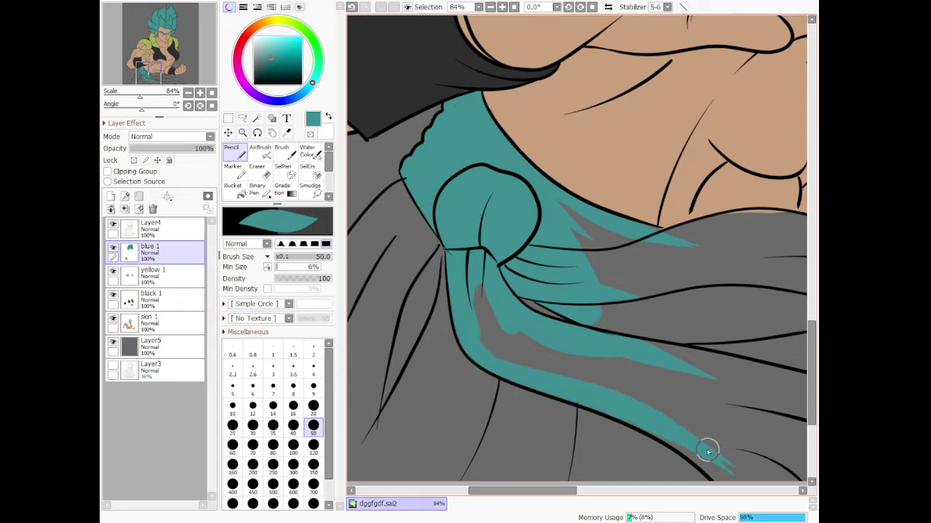
mouse_move(466, 283)
mouse_down()
mouse_move(506, 369)
mouse_move(493, 363)
mouse_move(494, 336)
mouse_move(681, 418)
mouse_up()
drag(530, 353, 739, 445)
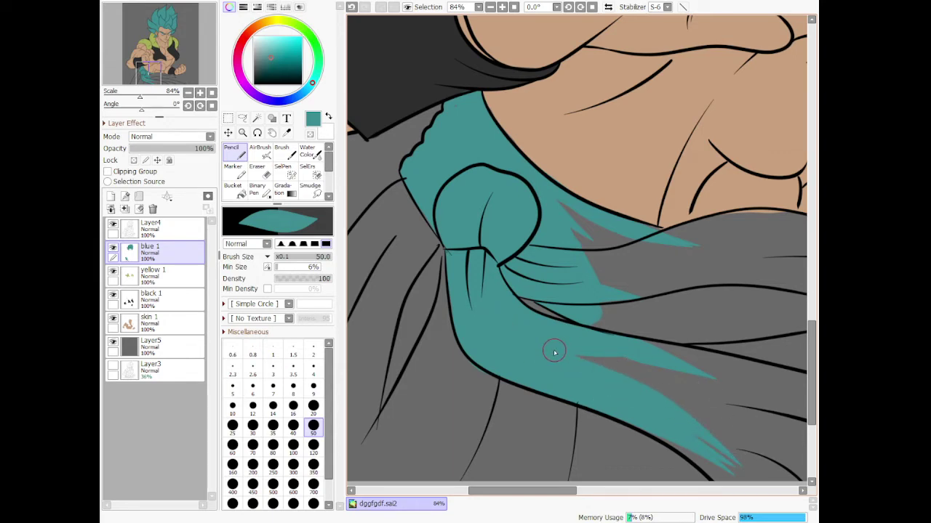
drag(554, 352, 794, 448)
- Fill the lower sash tail with teal down to the canvas edge using the Pencil at brush size 120
scroll(586, 325, down, 8)
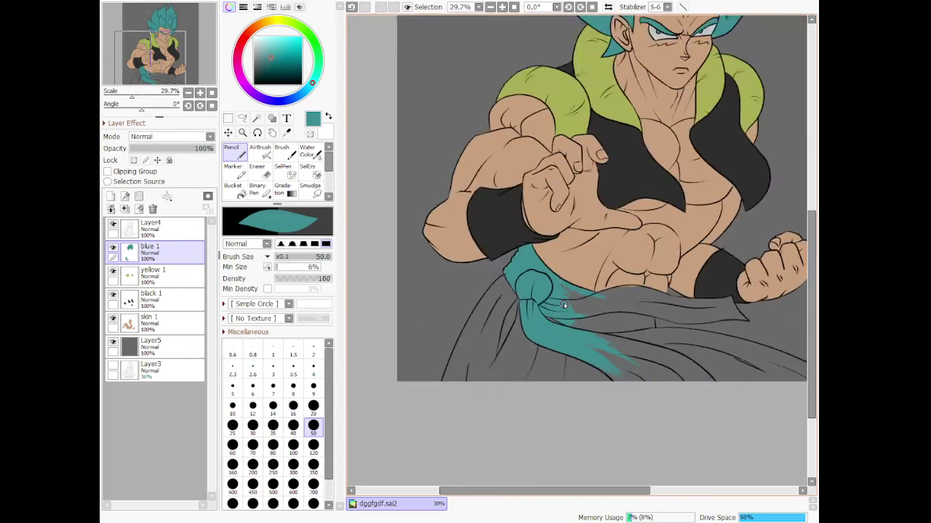
scroll(661, 310, up, 4)
scroll(619, 425, up, 3)
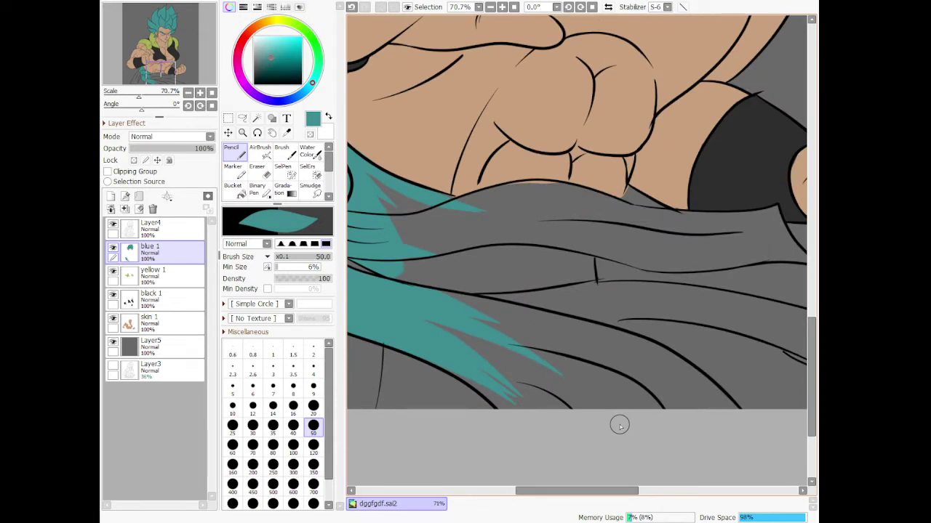
key(bracketright)
key(bracketright)
key(bracketright)
key(bracketright)
key(bracketright)
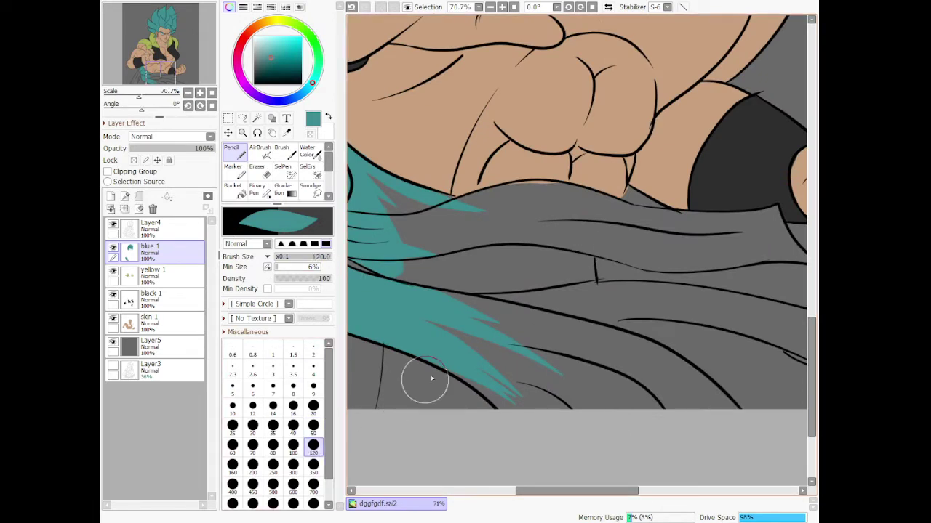
mouse_move(461, 361)
mouse_down()
mouse_move(544, 376)
mouse_move(511, 327)
mouse_move(655, 452)
mouse_move(673, 416)
mouse_move(603, 327)
mouse_move(695, 385)
mouse_move(724, 431)
mouse_up()
- Close the gaps along the sash tail's upper outline with teal at brush size 50, undoing the last stroke
key(bracketleft)
key(bracketleft)
key(bracketleft)
key(bracketleft)
key(bracketleft)
key(bracketleft)
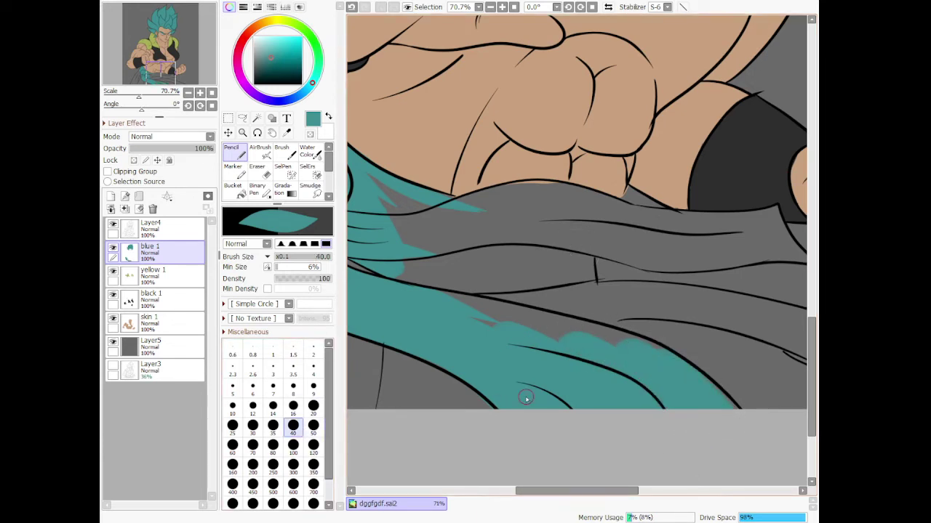
click(313, 426)
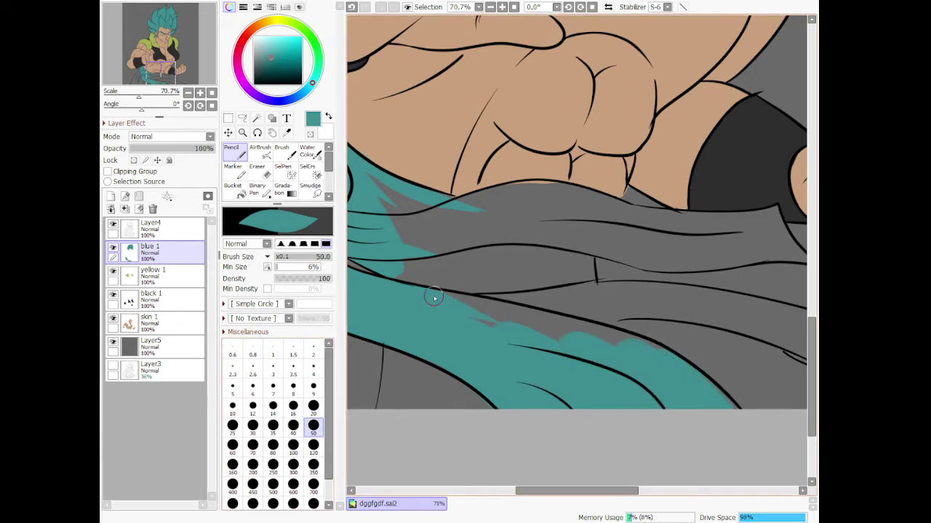
mouse_move(537, 327)
mouse_down()
mouse_move(660, 368)
mouse_move(512, 325)
mouse_up()
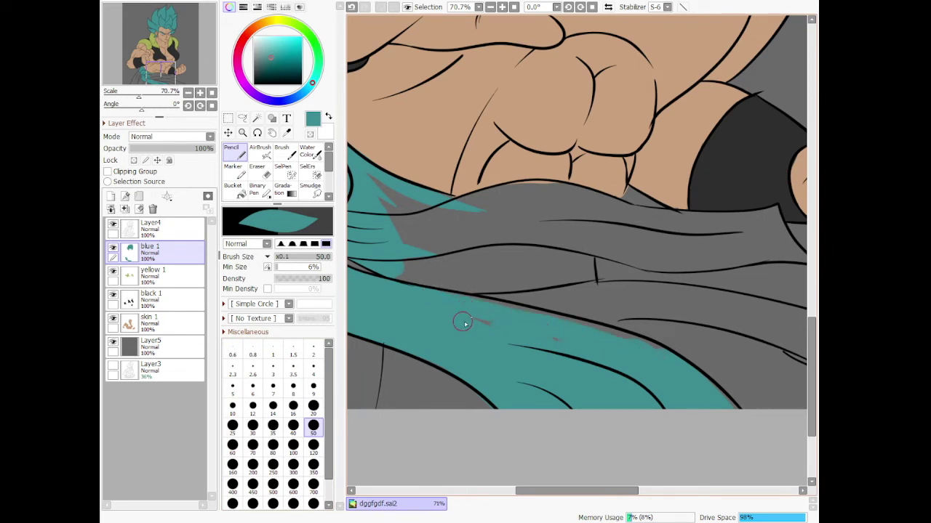
mouse_move(452, 296)
mouse_down()
mouse_move(596, 337)
mouse_move(677, 376)
mouse_up()
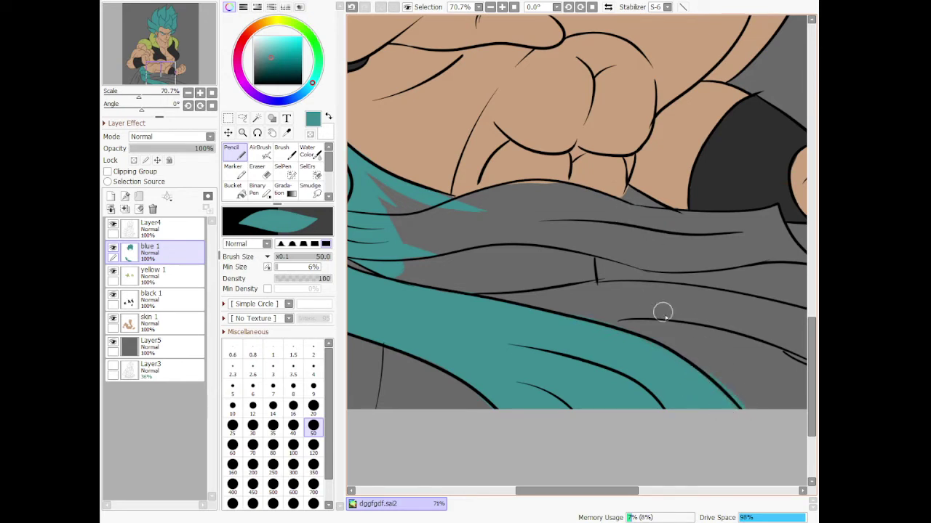
key(ctrl+z)
- Extend the teal from the knot's folds across the waistband, filling the wedge below the torso outline
scroll(521, 301, down, 3)
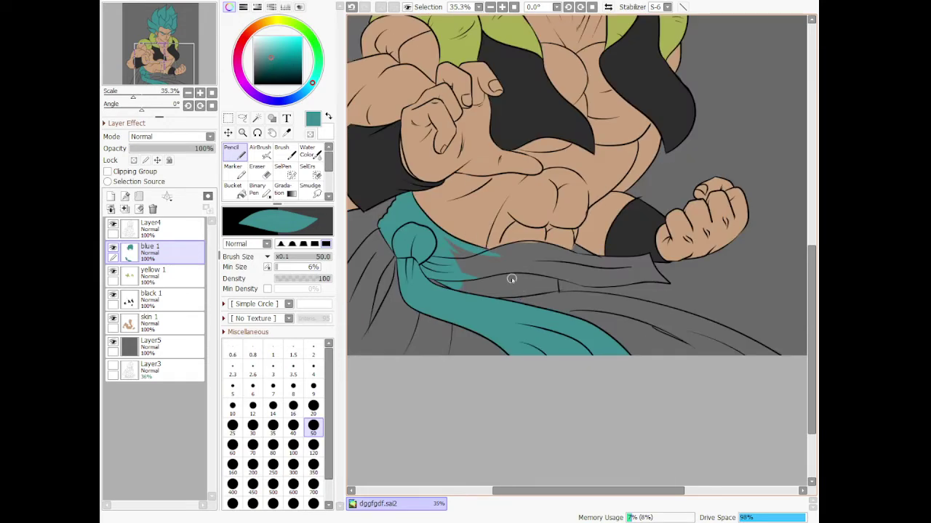
scroll(459, 253, up, 5)
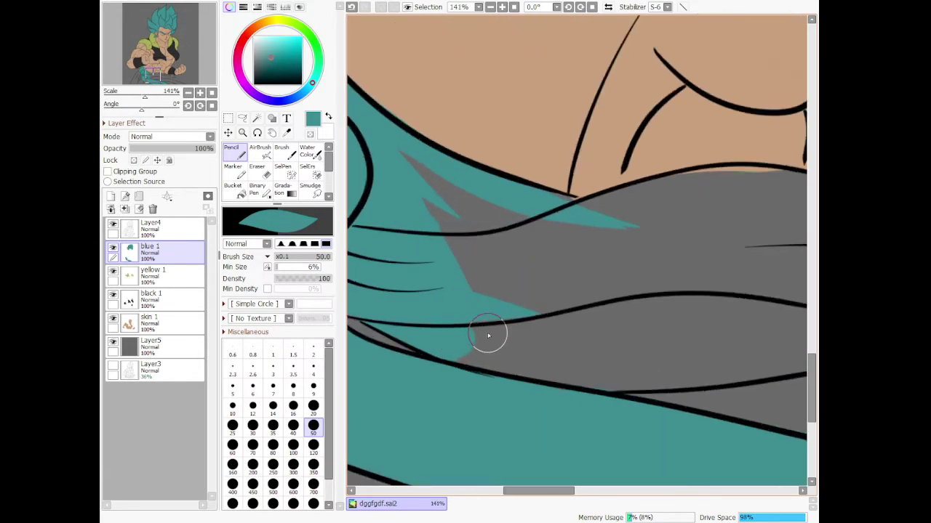
mouse_move(403, 146)
mouse_down()
mouse_move(496, 229)
mouse_move(446, 214)
mouse_move(412, 182)
mouse_up()
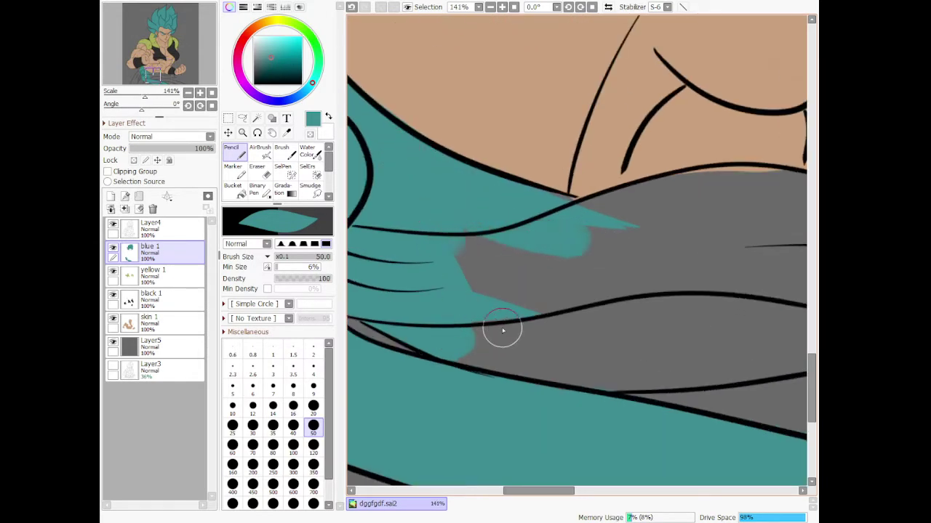
mouse_move(502, 331)
mouse_down()
mouse_move(475, 339)
mouse_move(517, 376)
mouse_move(495, 330)
mouse_move(561, 396)
mouse_move(604, 367)
mouse_move(596, 381)
mouse_move(455, 317)
mouse_move(669, 333)
mouse_move(444, 230)
mouse_up()
mouse_move(623, 279)
mouse_down()
mouse_move(679, 298)
mouse_move(573, 241)
mouse_move(530, 193)
mouse_move(608, 219)
mouse_move(604, 201)
mouse_move(702, 183)
mouse_move(791, 187)
mouse_up()
mouse_move(628, 222)
mouse_down()
mouse_move(554, 242)
mouse_move(758, 203)
mouse_move(581, 257)
mouse_move(681, 258)
mouse_move(720, 272)
mouse_move(587, 323)
mouse_move(718, 308)
mouse_move(663, 336)
mouse_move(556, 305)
mouse_move(632, 333)
mouse_move(592, 329)
mouse_up()
- Fill the waistband's lower fold with teal up to the short vertical seam and run a teal strip along the fold above
scroll(610, 324, down, 7)
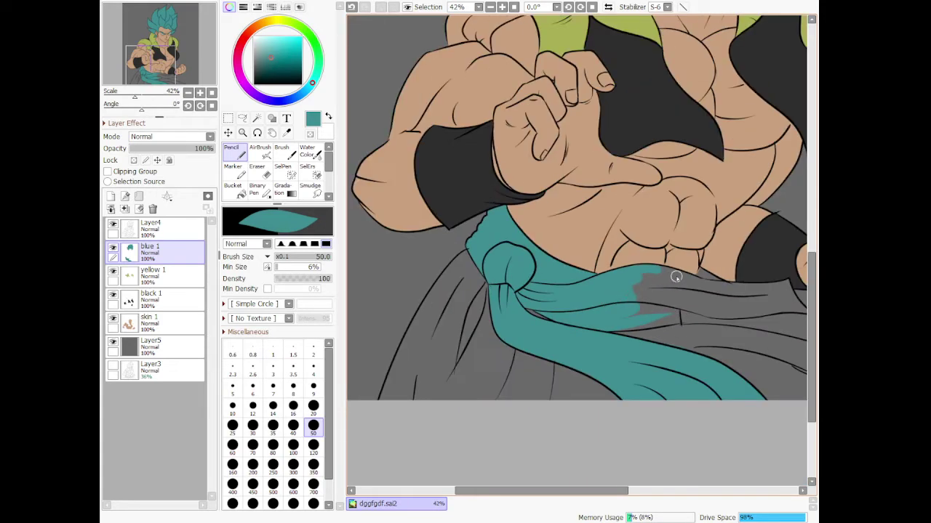
scroll(716, 304, up, 5)
scroll(542, 395, up, 1)
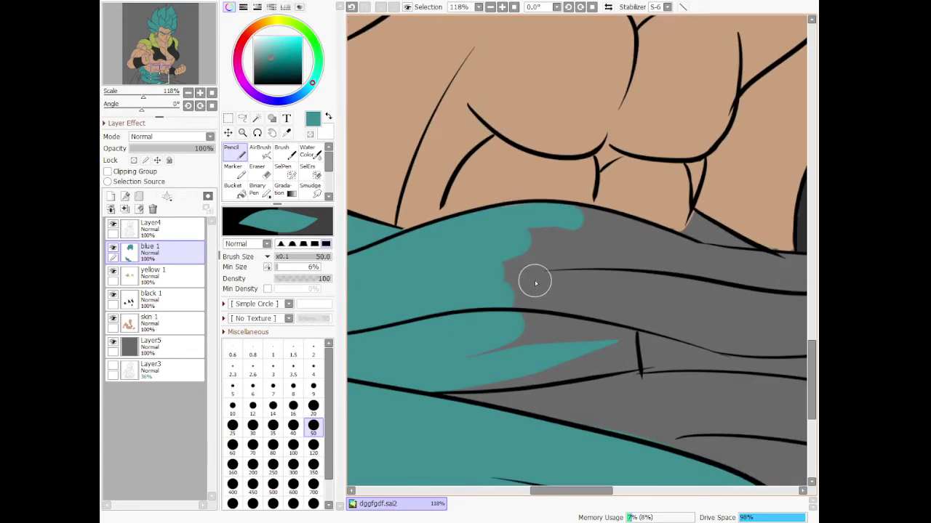
drag(497, 378, 637, 364)
mouse_move(636, 328)
mouse_down()
mouse_move(484, 306)
mouse_move(522, 347)
mouse_move(449, 361)
mouse_move(597, 331)
mouse_move(635, 345)
mouse_up()
mouse_move(509, 294)
mouse_down()
mouse_move(605, 301)
mouse_move(773, 347)
mouse_move(800, 344)
mouse_up()
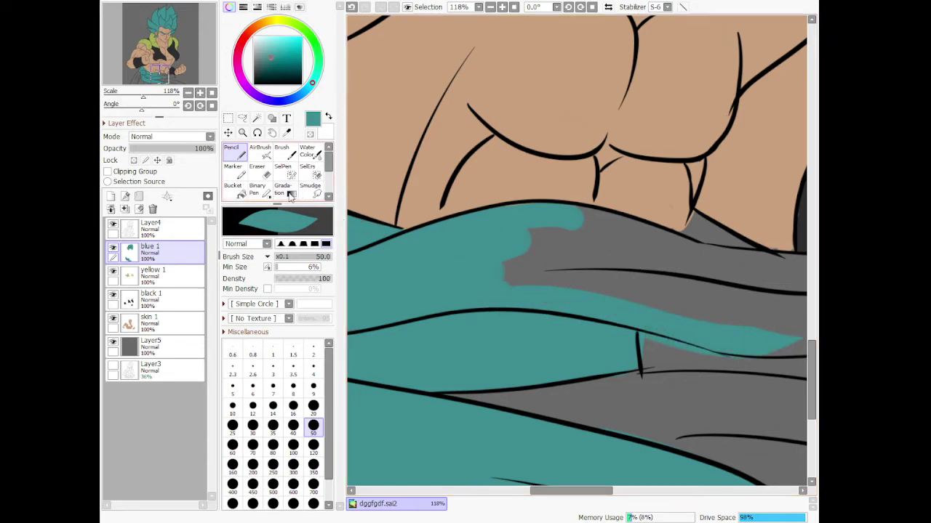
- Erase the teal spill beyond the short vertical seam and below the waistband fold's outline, returning to the Pencil
scroll(428, 255, down, 2)
scroll(430, 257, up, 4)
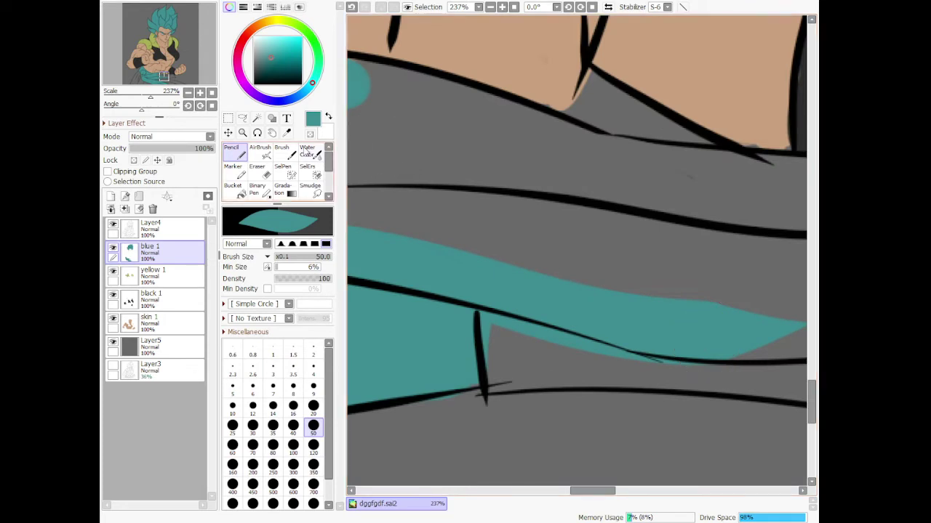
click(267, 172)
drag(478, 309, 488, 334)
mouse_move(490, 379)
mouse_down()
mouse_move(520, 360)
mouse_move(492, 325)
mouse_move(702, 372)
mouse_move(725, 351)
mouse_up()
click(234, 153)
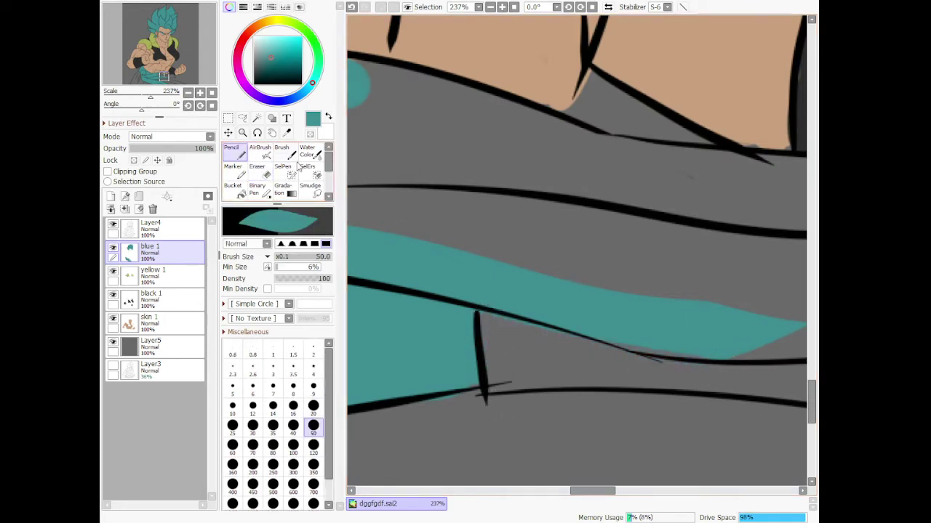
- Extend the teal along the upper waistband fold's lower outline toward its pointed end with broad Pencil strokes
mouse_move(628, 332)
mouse_down()
mouse_move(655, 344)
mouse_move(610, 340)
mouse_move(688, 341)
mouse_up()
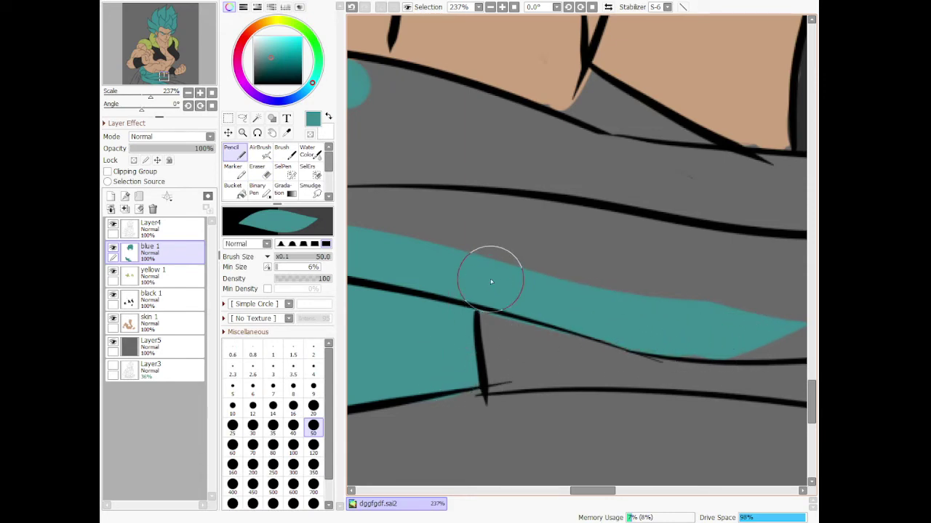
scroll(492, 280, down, 8)
scroll(492, 181, up, 3)
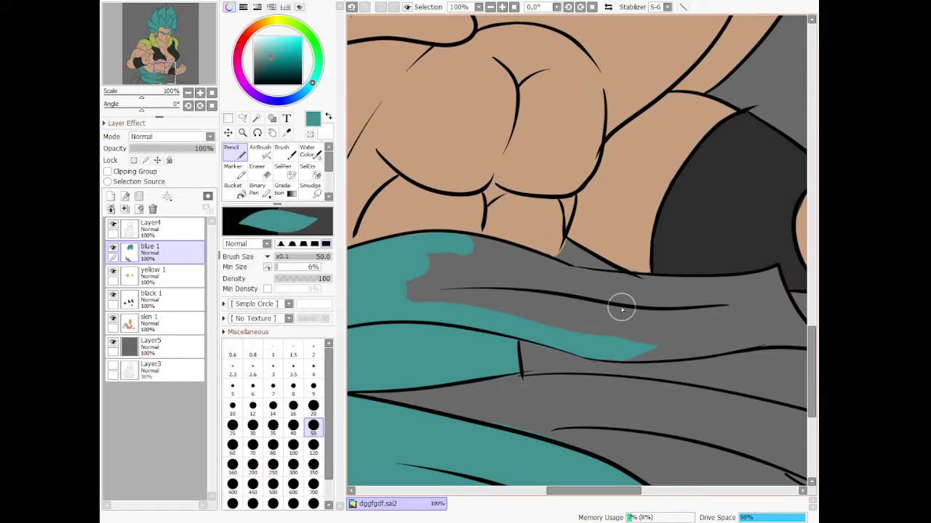
mouse_move(366, 313)
mouse_down()
mouse_move(399, 295)
mouse_move(652, 349)
mouse_move(578, 324)
mouse_move(573, 334)
mouse_move(699, 347)
mouse_move(608, 356)
mouse_move(709, 354)
mouse_move(773, 336)
mouse_up()
drag(690, 359, 789, 338)
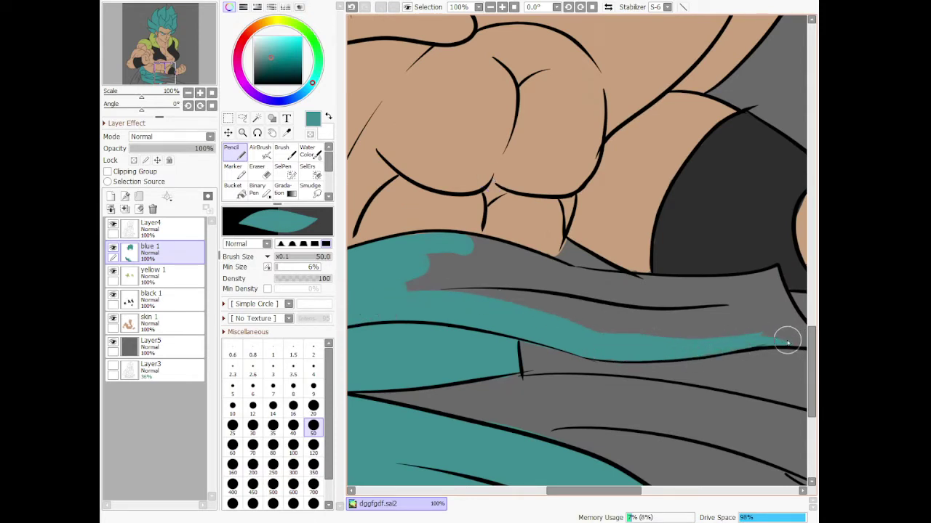
mouse_move(491, 291)
mouse_down()
mouse_move(628, 335)
mouse_move(773, 336)
mouse_up()
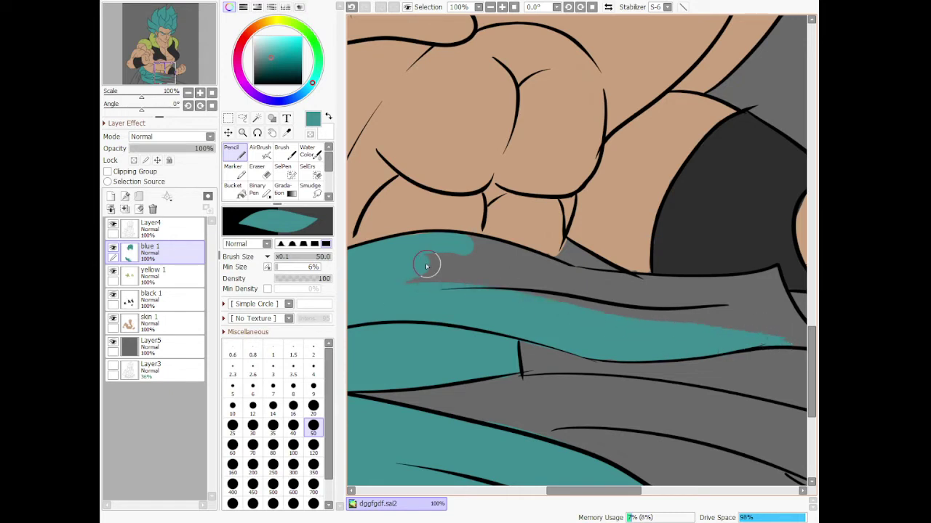
- Fill the upper waistband fold with teal around its inner crease and up to the torso and wristband outlines
drag(424, 269, 695, 294)
mouse_move(416, 272)
mouse_down()
mouse_move(596, 291)
mouse_move(689, 333)
mouse_up()
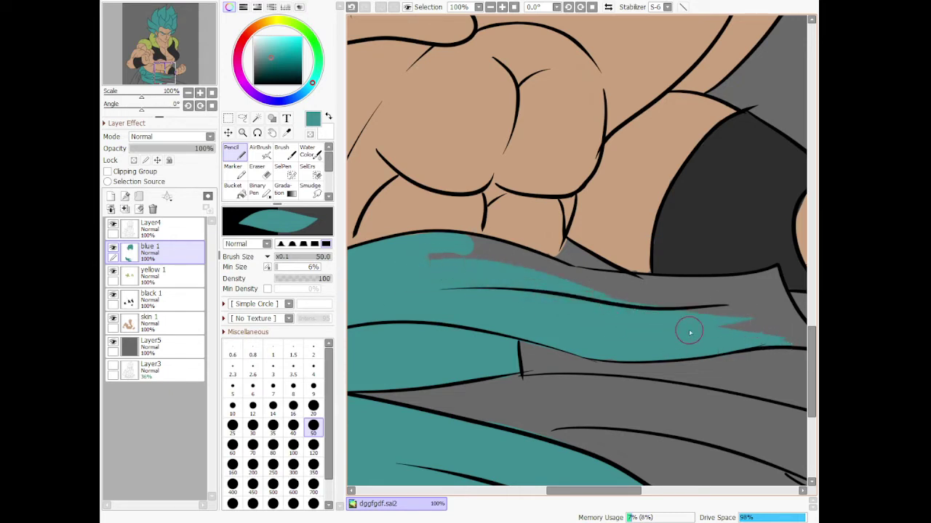
drag(430, 256, 593, 295)
mouse_move(455, 242)
mouse_down()
mouse_move(593, 294)
mouse_move(661, 301)
mouse_up()
mouse_move(494, 241)
mouse_down()
mouse_move(645, 294)
mouse_move(718, 287)
mouse_move(597, 282)
mouse_up()
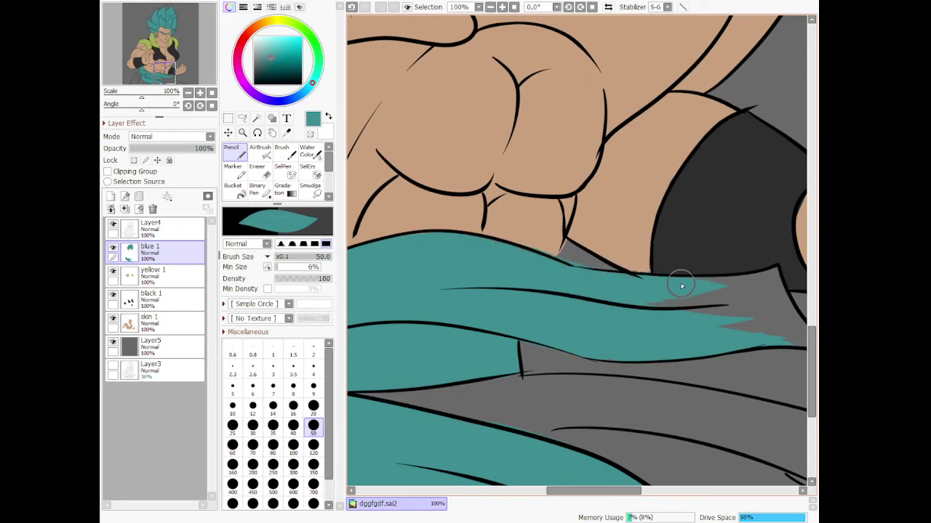
mouse_move(682, 286)
mouse_down()
mouse_move(758, 291)
mouse_move(702, 286)
mouse_move(780, 274)
mouse_up()
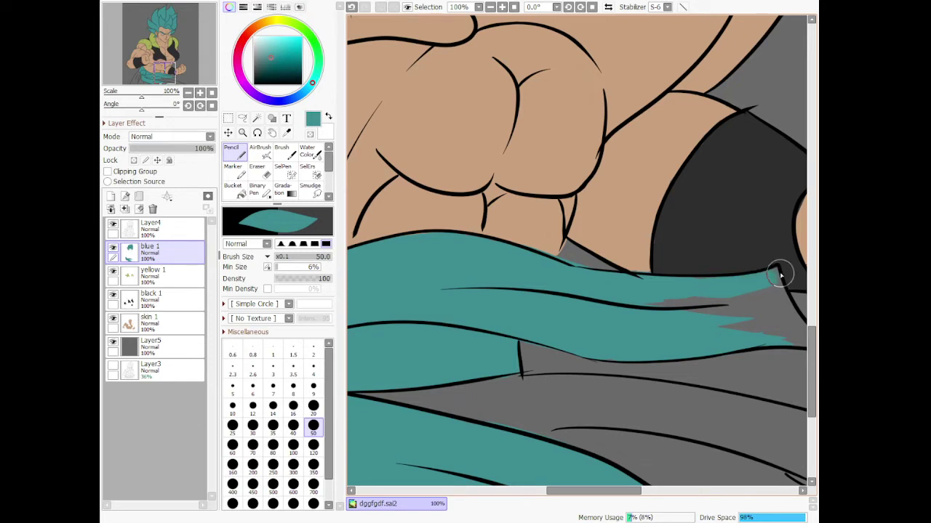
mouse_move(639, 309)
mouse_down()
mouse_move(751, 301)
mouse_move(689, 315)
mouse_move(761, 323)
mouse_move(727, 333)
mouse_move(783, 328)
mouse_up()
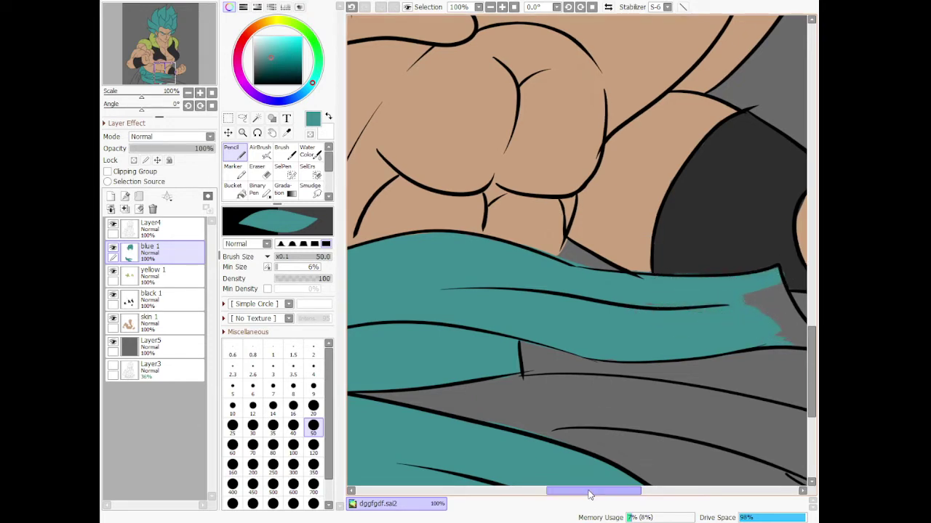
- Fill the waistband's pointed end below the wristband with teal and erase the spill outside its outline
drag(551, 495, 590, 495)
mouse_move(583, 283)
mouse_down()
mouse_move(613, 332)
mouse_move(634, 332)
mouse_move(609, 323)
mouse_move(640, 343)
mouse_move(617, 338)
mouse_move(640, 347)
mouse_move(571, 341)
mouse_move(604, 338)
mouse_move(581, 324)
mouse_move(564, 293)
mouse_move(596, 335)
mouse_move(610, 336)
mouse_move(575, 288)
mouse_up()
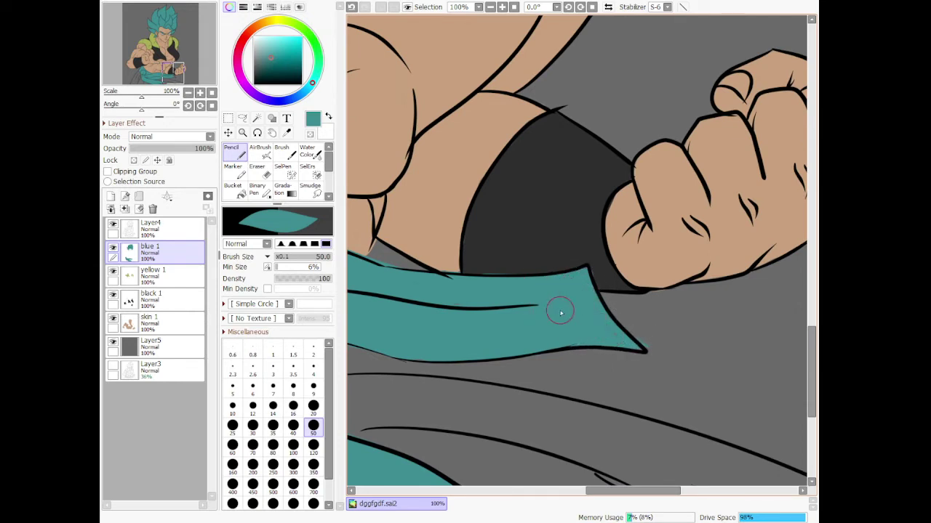
click(263, 175)
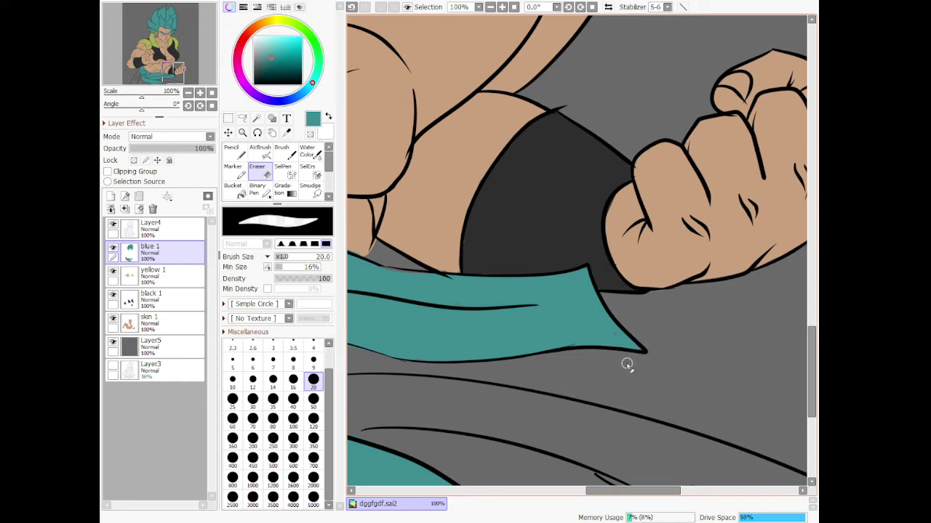
scroll(627, 365, down, 5)
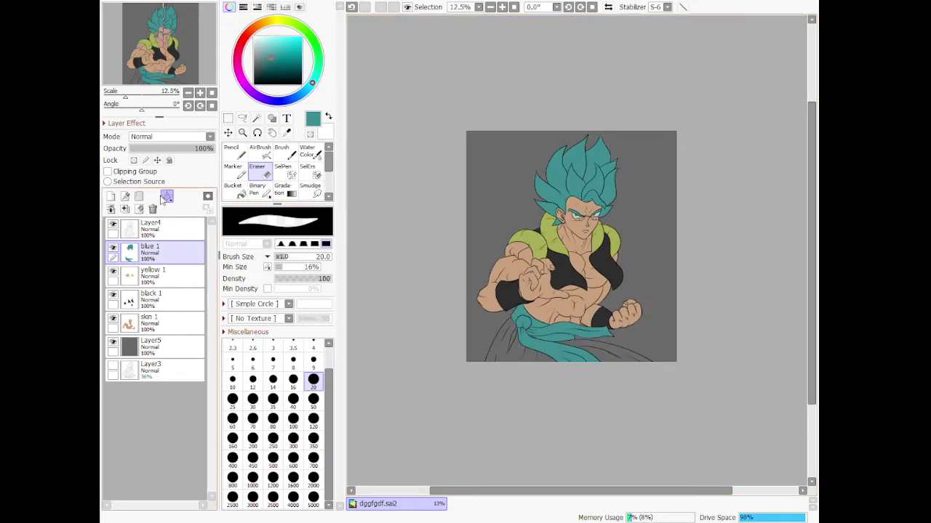
- Add a layer named pants above blue 1 and block in the trouser leg below the knot with light grey at brush size 120
click(110, 196)
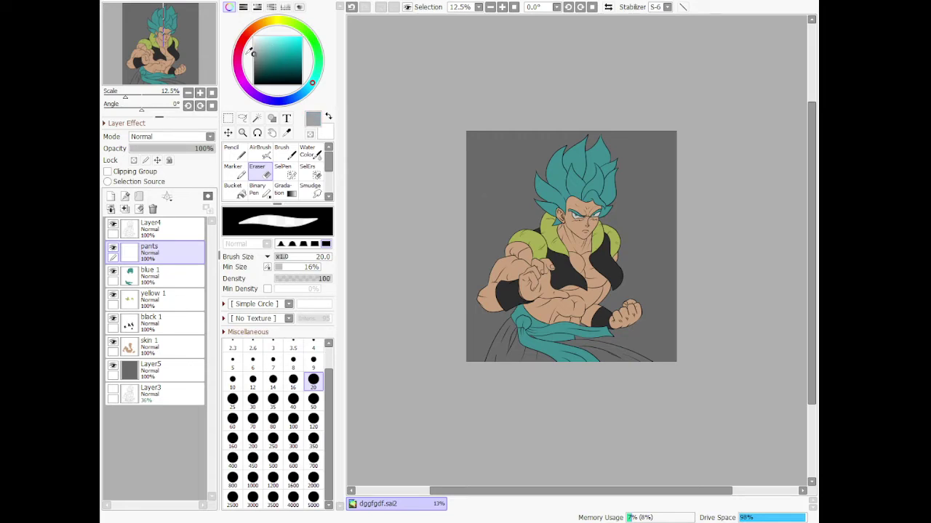
click(234, 154)
scroll(466, 362, up, 4)
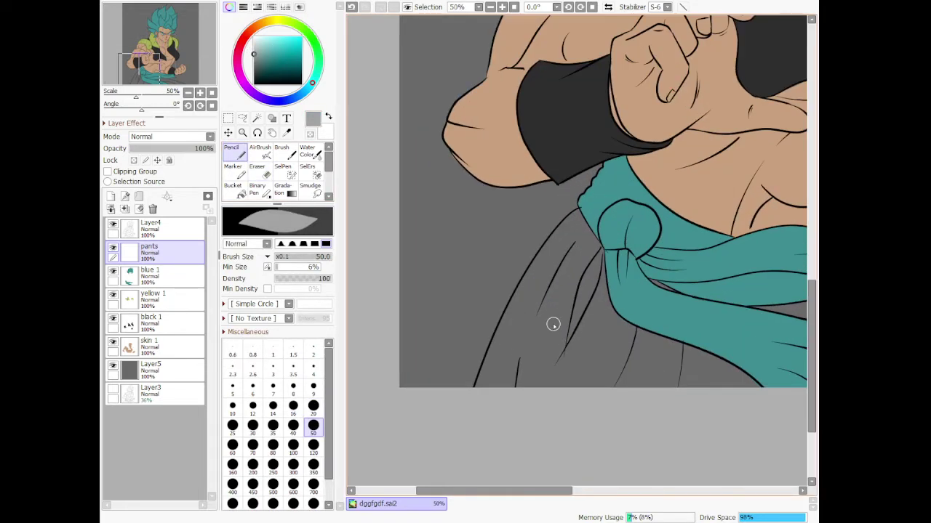
drag(565, 275, 531, 387)
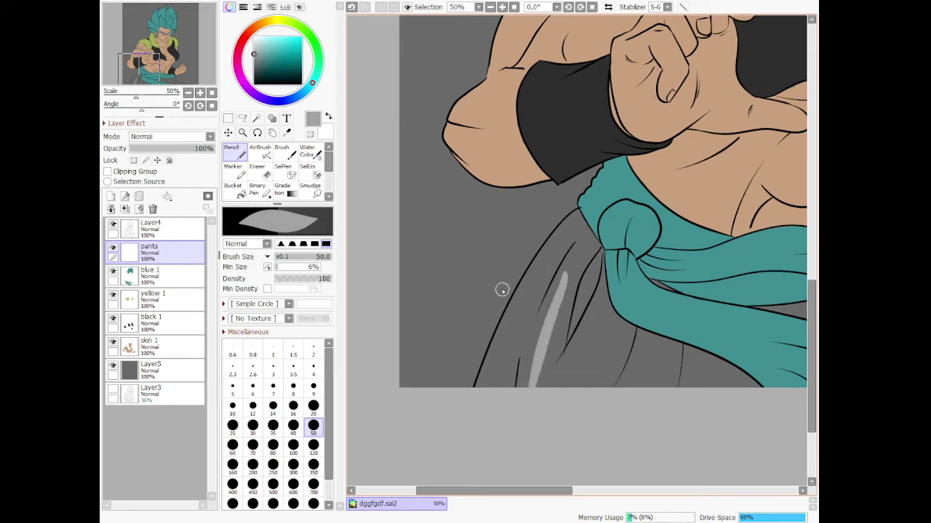
click(314, 448)
mouse_move(554, 278)
mouse_down()
mouse_move(530, 430)
mouse_move(547, 387)
mouse_up()
mouse_move(562, 342)
mouse_down()
mouse_move(565, 441)
mouse_move(580, 280)
mouse_move(620, 450)
mouse_move(577, 302)
mouse_move(700, 422)
mouse_move(577, 328)
mouse_move(728, 399)
mouse_move(680, 356)
mouse_move(652, 351)
mouse_move(728, 397)
mouse_move(562, 379)
mouse_move(616, 355)
mouse_move(572, 332)
mouse_move(549, 369)
mouse_move(531, 326)
mouse_move(518, 340)
mouse_move(578, 246)
mouse_move(517, 329)
mouse_move(499, 453)
mouse_up()
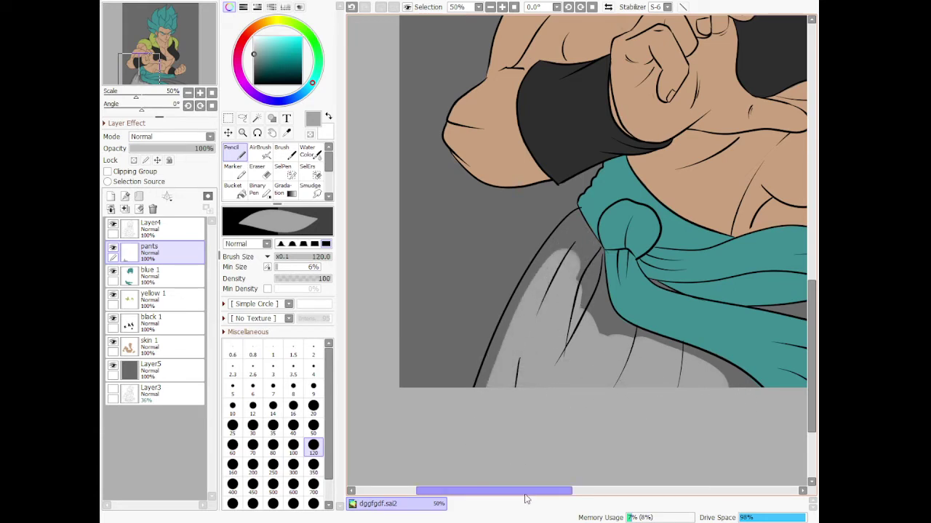
- Block in the other trouser leg, beyond the sash tail, with light grey
drag(523, 499, 681, 499)
mouse_move(460, 331)
mouse_down()
mouse_move(614, 371)
mouse_move(731, 445)
mouse_move(486, 352)
mouse_move(455, 329)
mouse_move(587, 396)
mouse_move(589, 405)
mouse_move(461, 341)
mouse_move(569, 430)
mouse_move(507, 375)
mouse_move(553, 373)
mouse_move(633, 411)
mouse_up()
scroll(551, 261, down, 6)
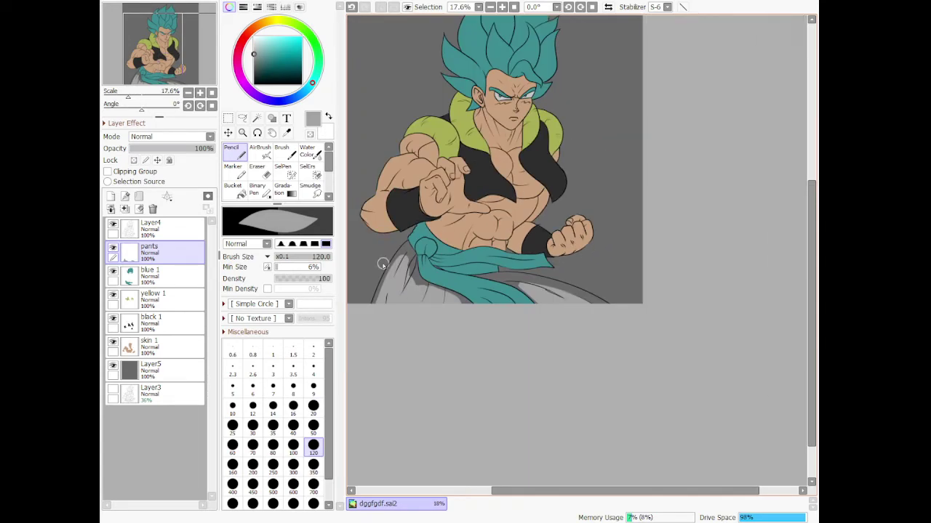
scroll(381, 264, up, 8)
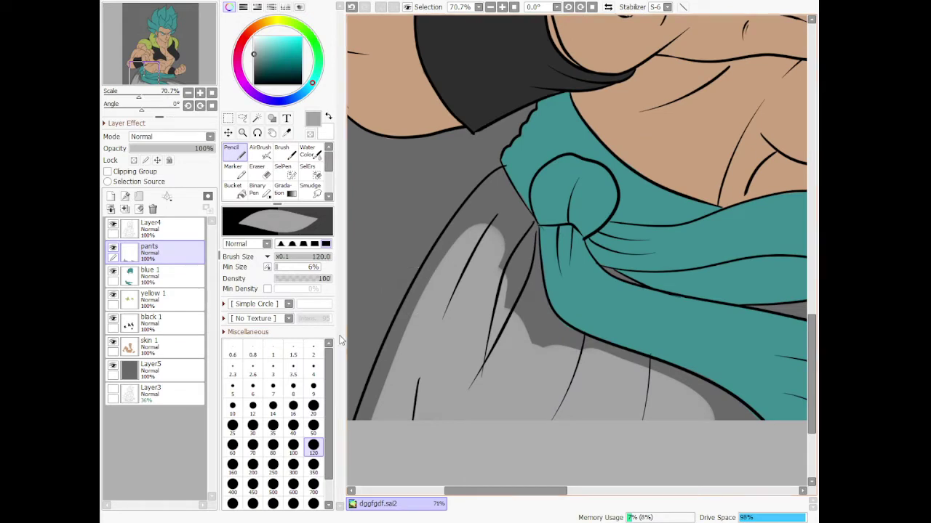
click(232, 445)
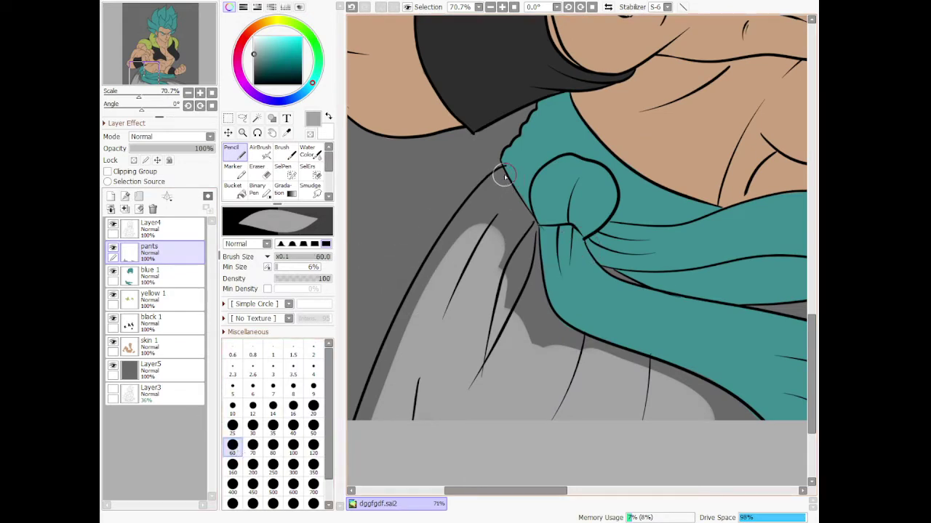
drag(497, 168, 533, 208)
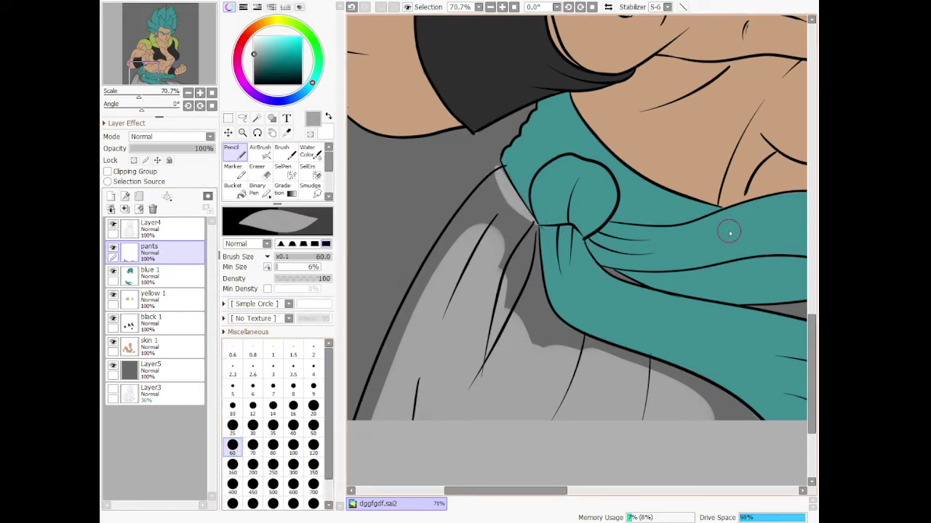
key(ctrl+z)
- Fill the small sliver between the folds beside the sash knot with light grey at brush size 50
scroll(729, 233, up, 4)
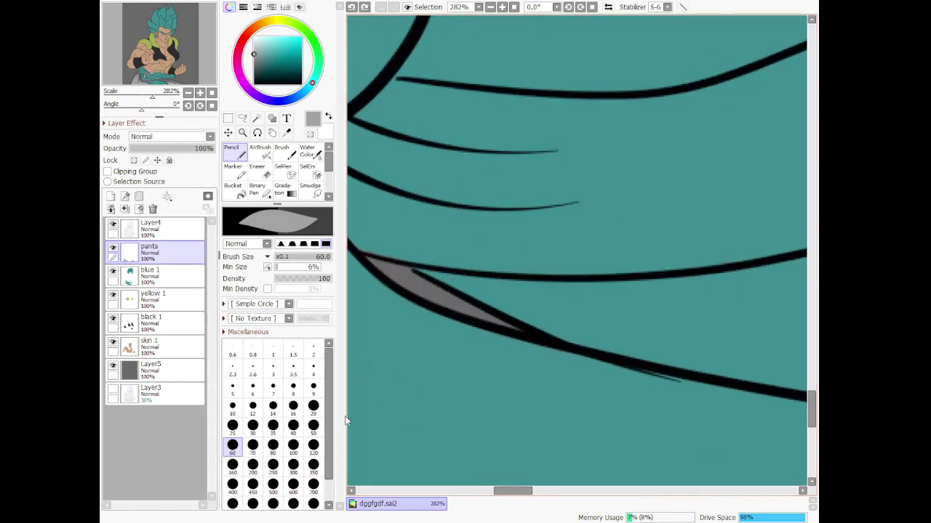
key(bracketleft)
mouse_move(394, 278)
mouse_down()
mouse_move(464, 302)
mouse_move(420, 294)
mouse_move(497, 321)
mouse_move(452, 299)
mouse_move(506, 333)
mouse_up()
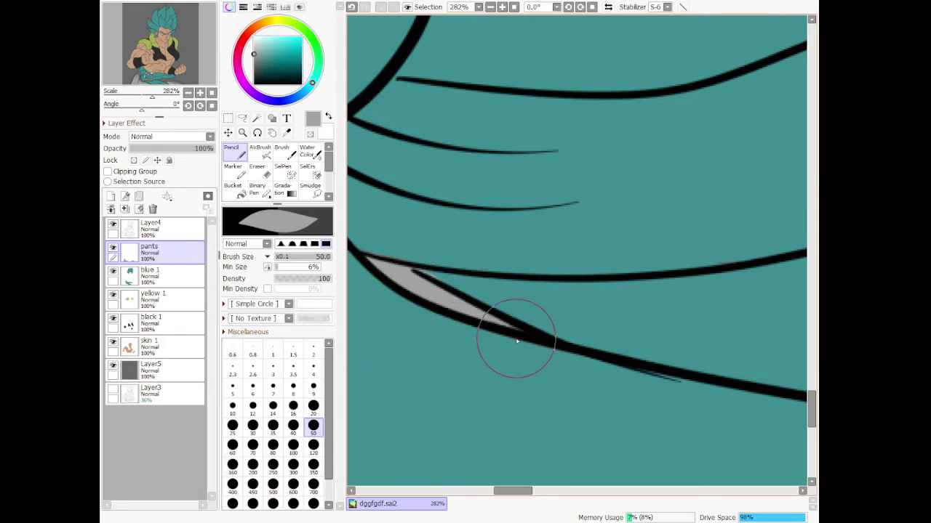
scroll(577, 269, down, 5)
- Paint light grey along the trouser leg's edge below the knot and under the sash tail at brush size 70
scroll(460, 293, up, 1)
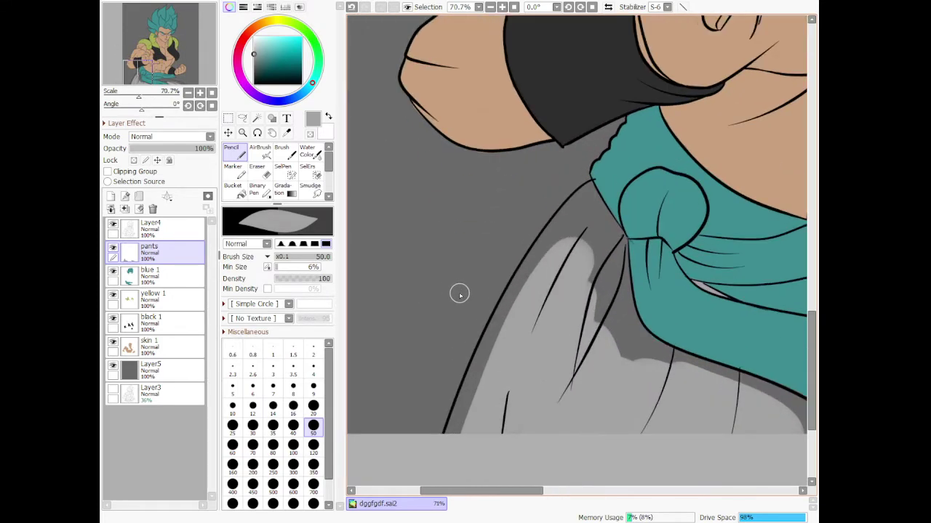
click(252, 450)
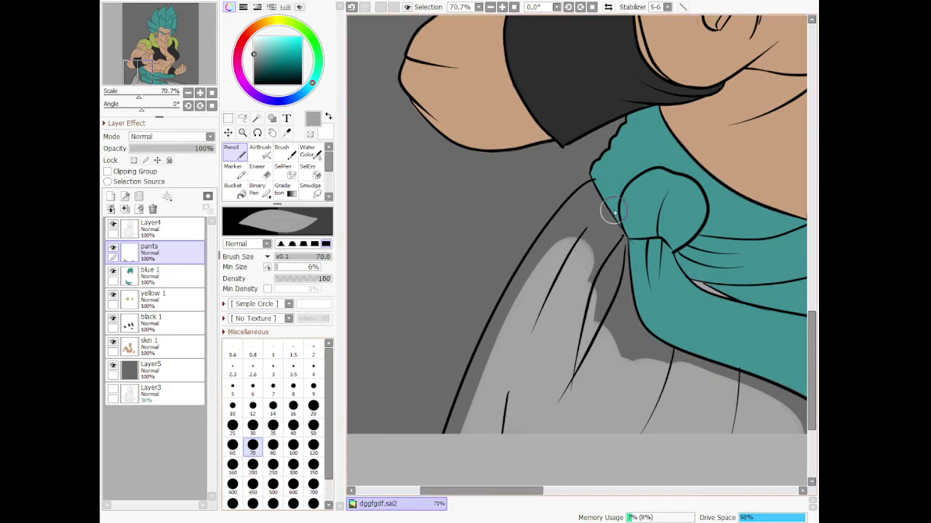
drag(588, 191, 625, 231)
mouse_move(592, 196)
mouse_down()
mouse_move(618, 235)
mouse_move(627, 359)
mouse_up()
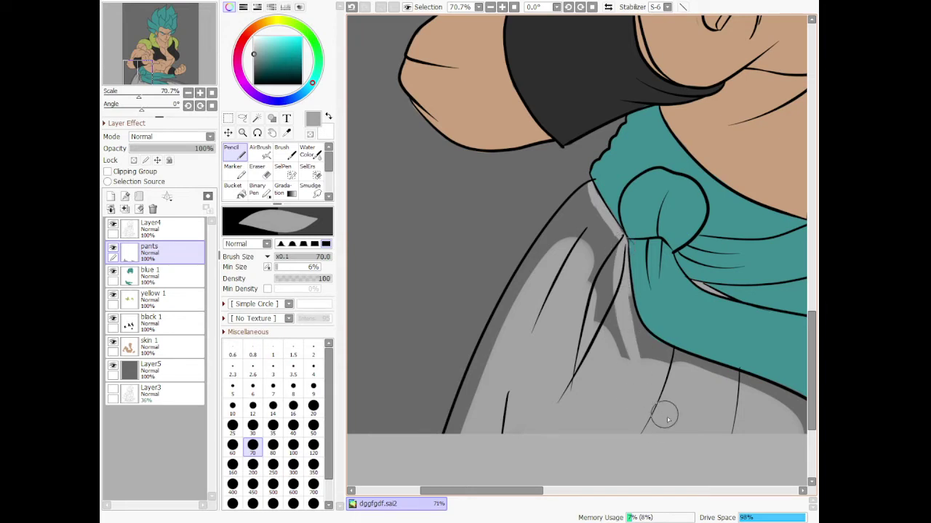
drag(639, 335, 753, 405)
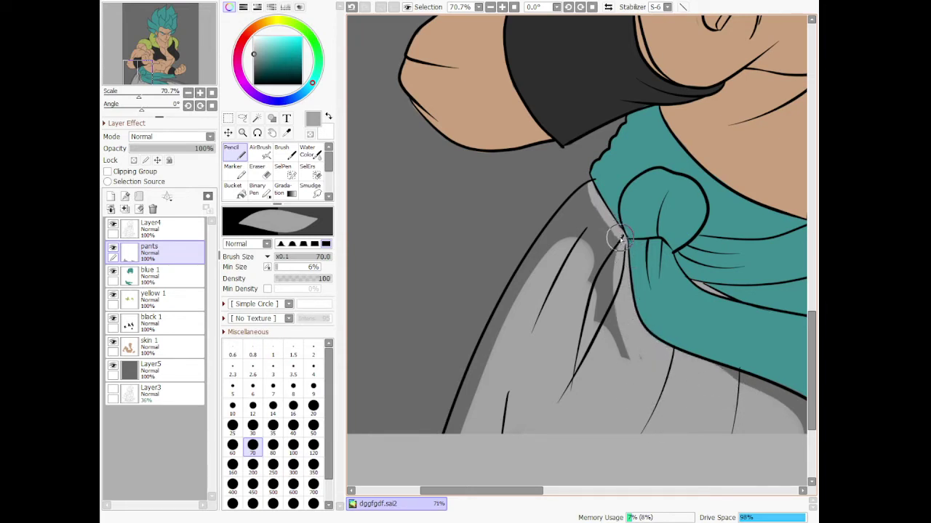
- Fill the trouser leg's remaining gaps with light grey out to its outer outline and erase the spill beyond it
mouse_move(620, 240)
mouse_down()
mouse_move(625, 387)
mouse_move(585, 225)
mouse_move(575, 360)
mouse_move(592, 237)
mouse_move(620, 240)
mouse_move(612, 257)
mouse_move(614, 221)
mouse_move(565, 255)
mouse_move(605, 200)
mouse_move(547, 267)
mouse_up()
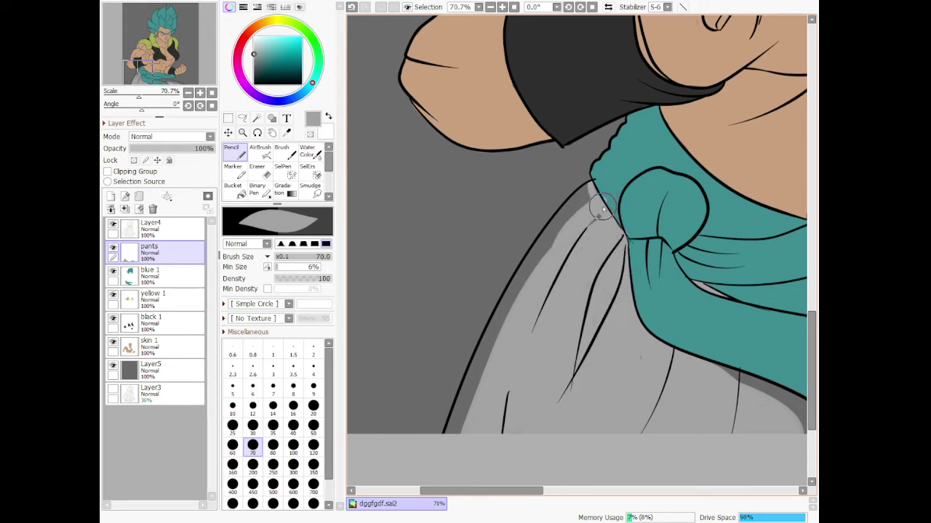
mouse_move(590, 212)
mouse_down()
mouse_move(542, 299)
mouse_move(514, 316)
mouse_move(593, 188)
mouse_move(522, 278)
mouse_move(427, 481)
mouse_move(550, 245)
mouse_up()
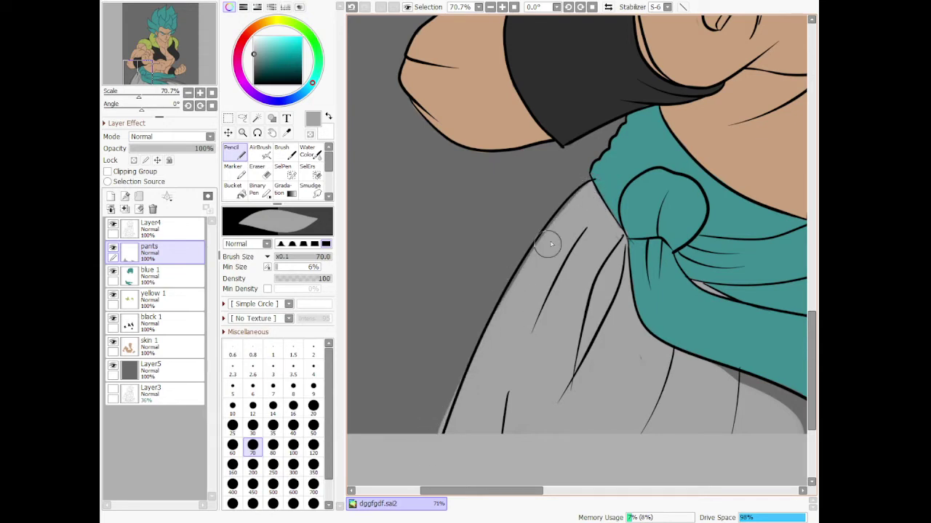
mouse_move(586, 188)
mouse_down()
mouse_move(525, 271)
mouse_move(453, 422)
mouse_up()
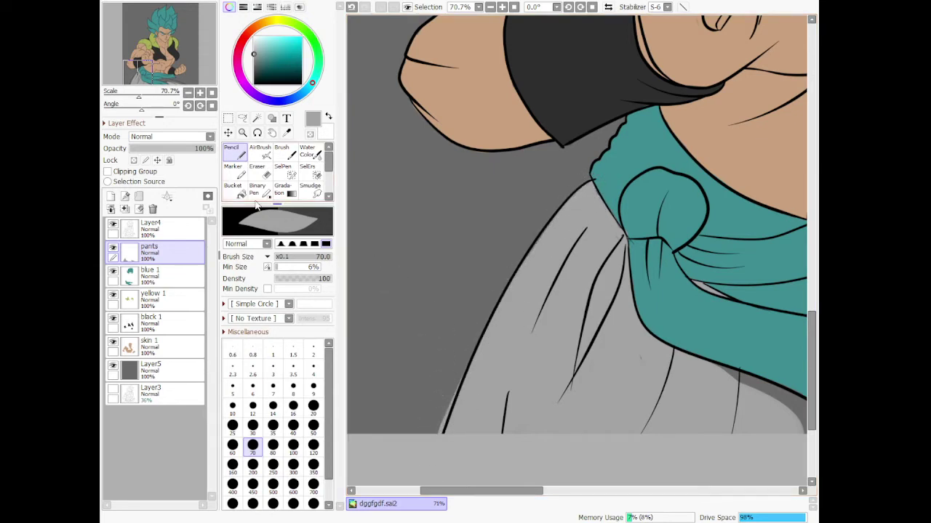
click(262, 169)
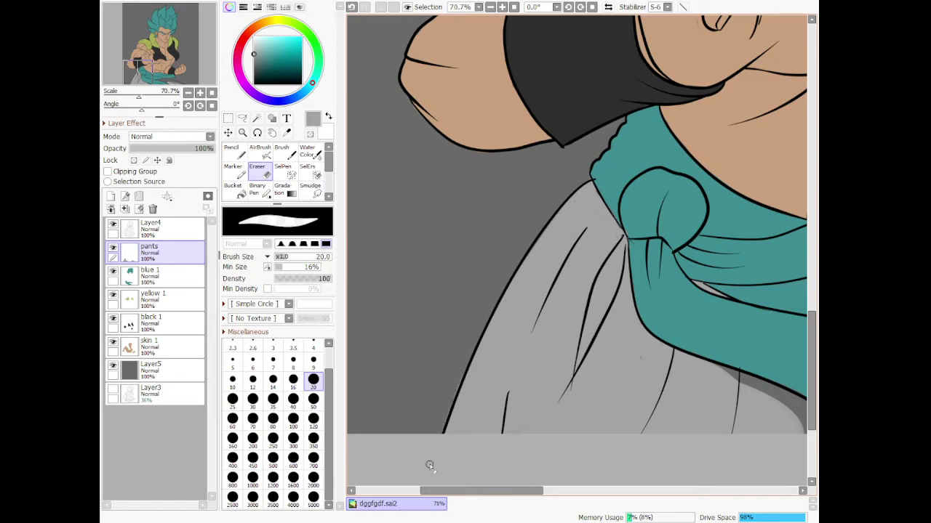
- Fill the remaining trouser gap under the sash tail's lower outline with light grey, using the Pencil
drag(530, 492, 587, 495)
click(234, 151)
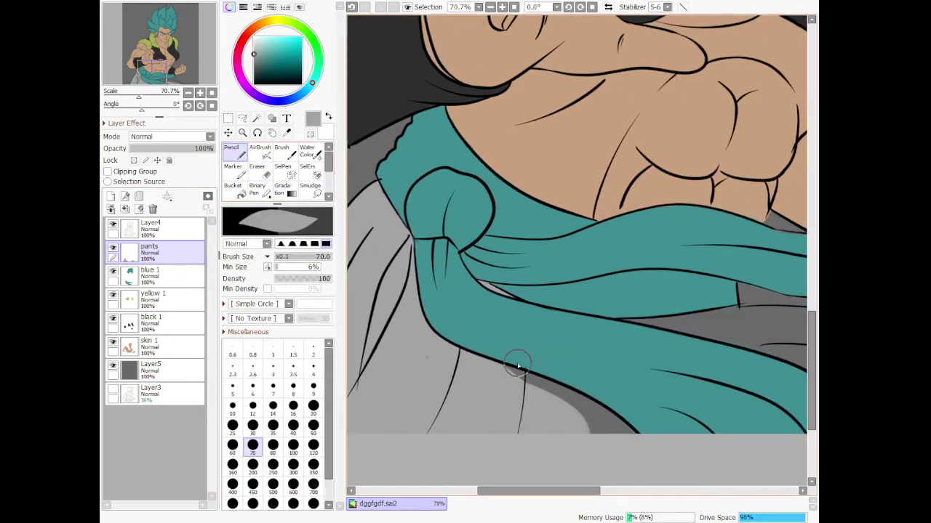
mouse_move(560, 396)
mouse_down()
mouse_move(632, 435)
mouse_move(656, 474)
mouse_up()
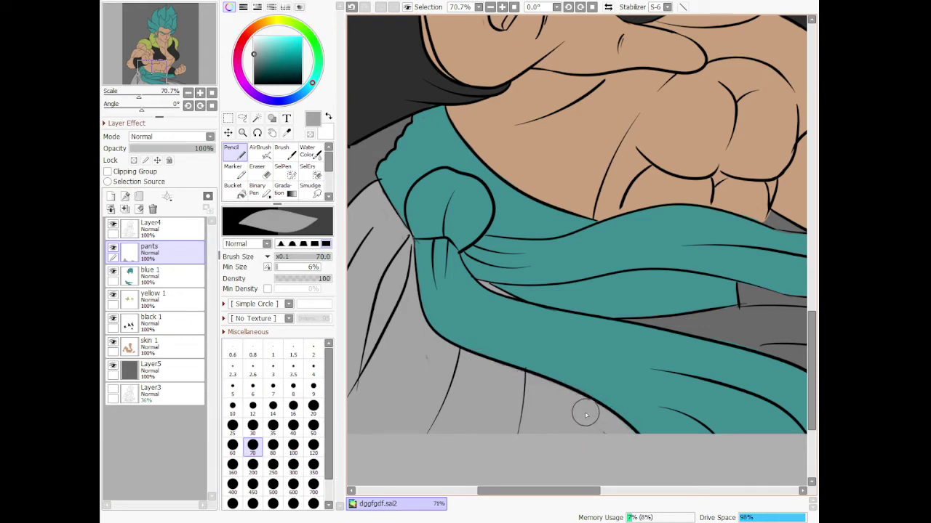
- Fill the far trouser leg with light grey along the lower sash tail's upper edge, from where the two tails meet down to the canvas edge
mouse_move(584, 492)
mouse_down()
mouse_move(657, 493)
mouse_move(567, 496)
mouse_up()
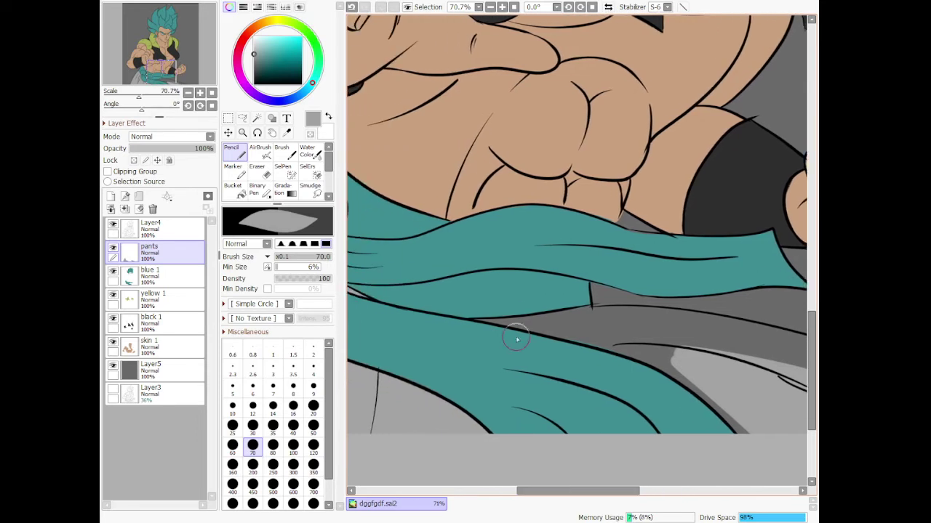
drag(474, 319, 580, 335)
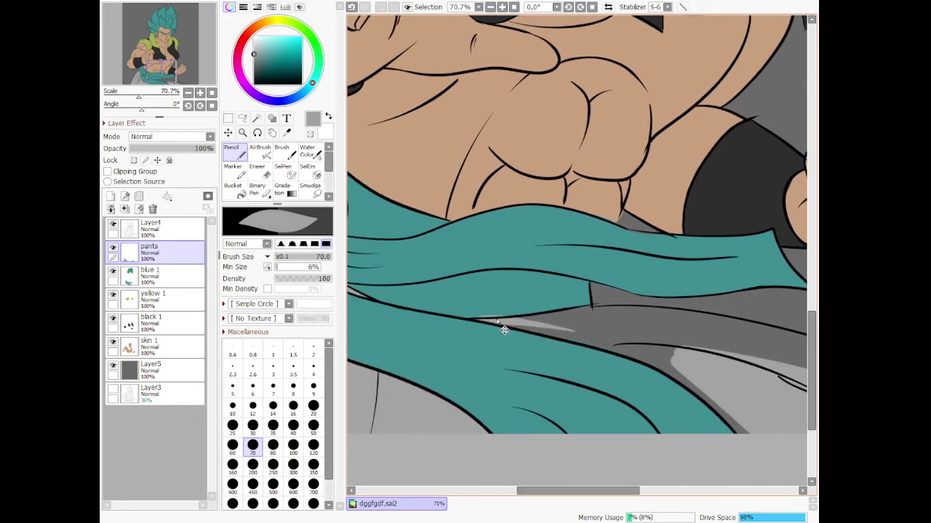
key(ctrl+z)
drag(478, 319, 547, 327)
drag(478, 321, 571, 320)
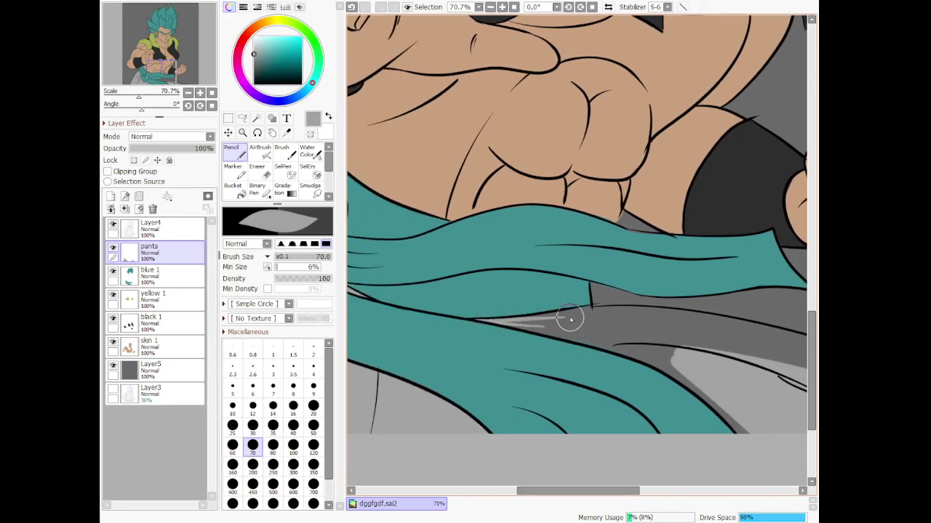
drag(499, 322, 674, 355)
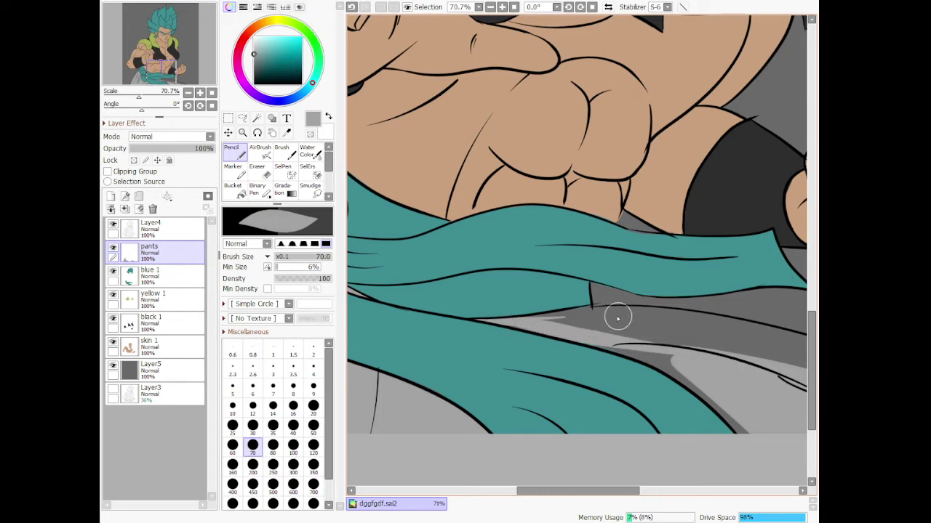
drag(580, 339, 622, 349)
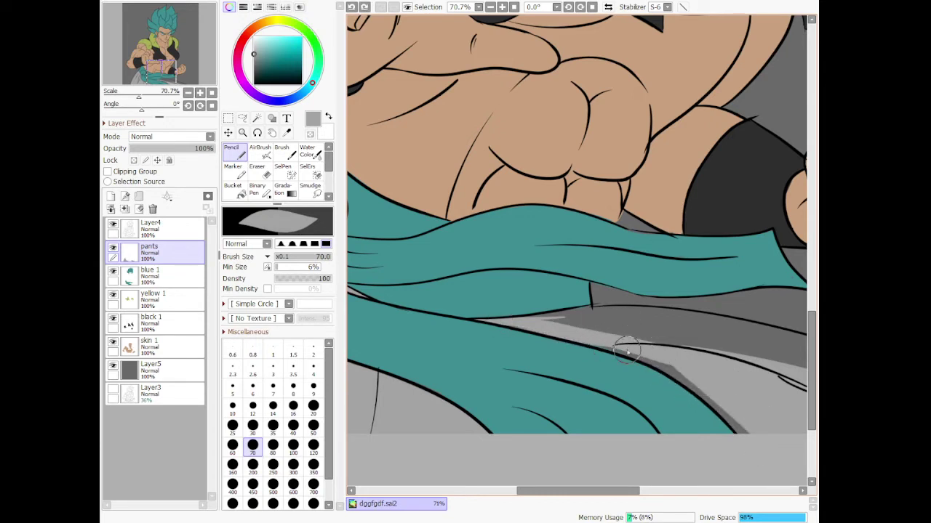
mouse_move(627, 352)
mouse_down()
mouse_move(743, 402)
mouse_move(772, 446)
mouse_up()
drag(682, 373, 771, 463)
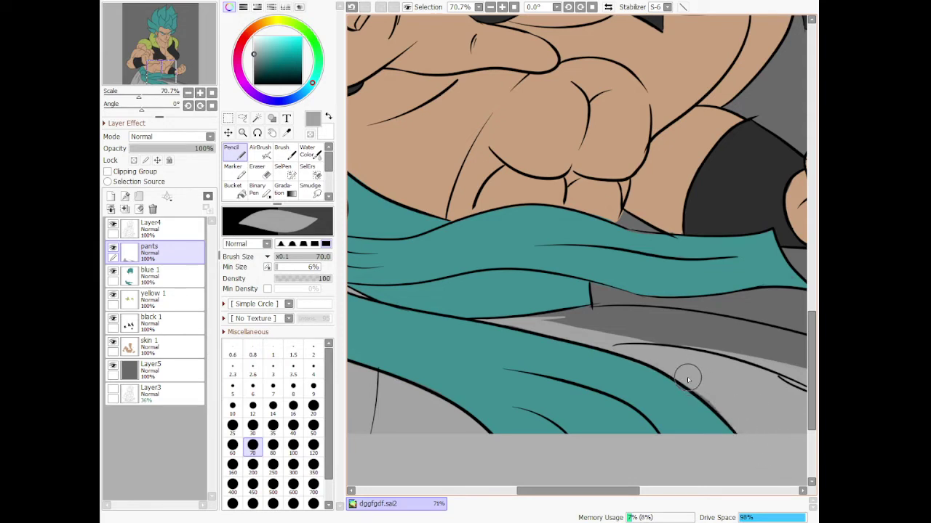
drag(688, 378, 767, 461)
- Fill the dark gap between the sash end and the trouser folds with light grey, up to the leg's upper outline
mouse_move(534, 322)
mouse_down()
mouse_move(615, 308)
mouse_move(666, 333)
mouse_up()
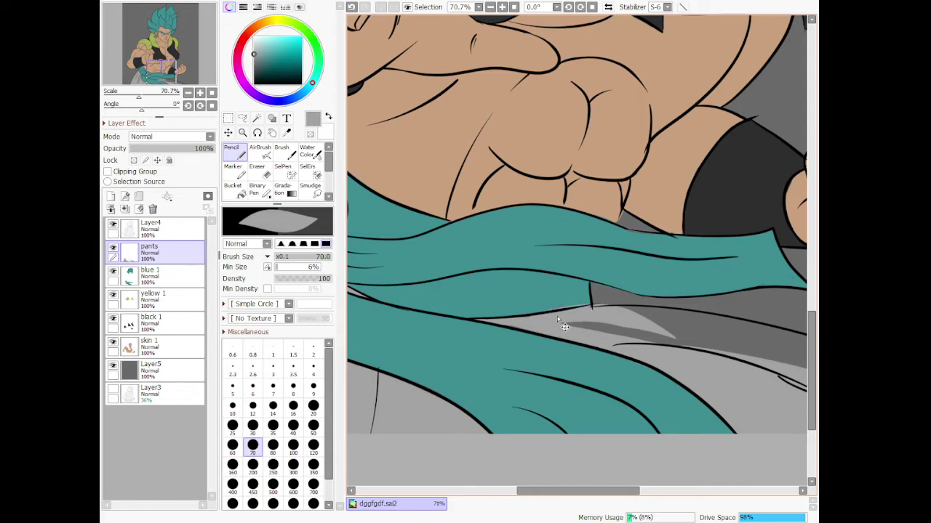
key(ctrl+z)
mouse_move(557, 316)
mouse_down()
mouse_move(527, 320)
mouse_move(610, 313)
mouse_up()
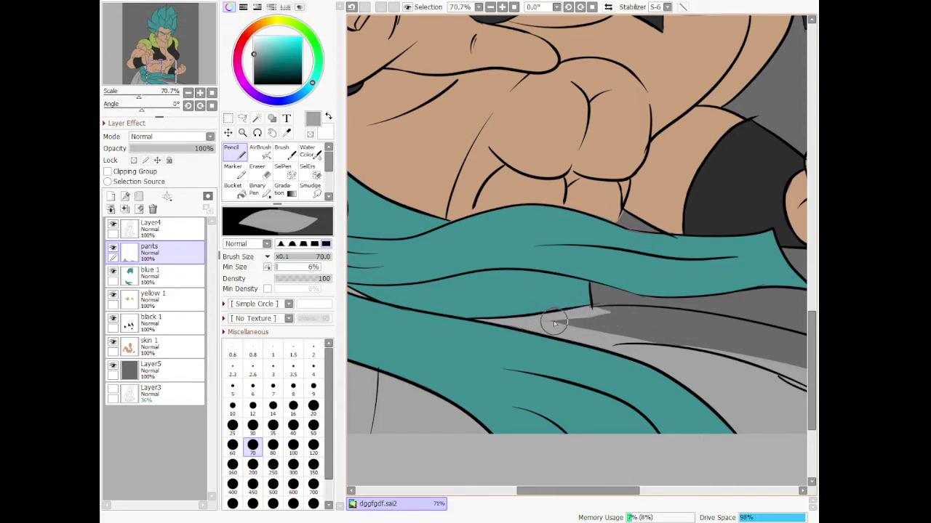
drag(554, 322, 733, 355)
mouse_move(580, 316)
mouse_down()
mouse_move(669, 312)
mouse_move(734, 357)
mouse_up()
key(ctrl+z)
drag(581, 315, 775, 346)
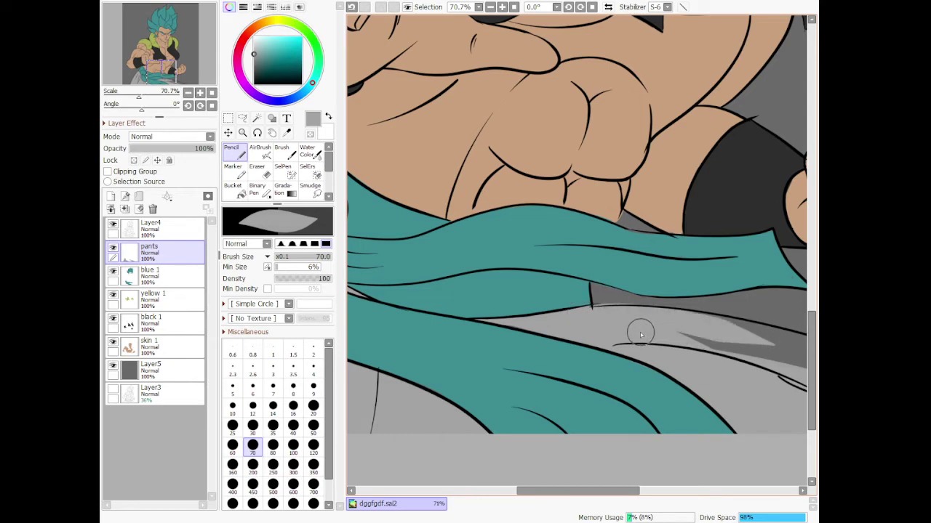
drag(640, 332, 782, 374)
- Extend the light grey across the rest of the far trouser leg below the clenched fist, out to its outer outline
drag(585, 493, 661, 496)
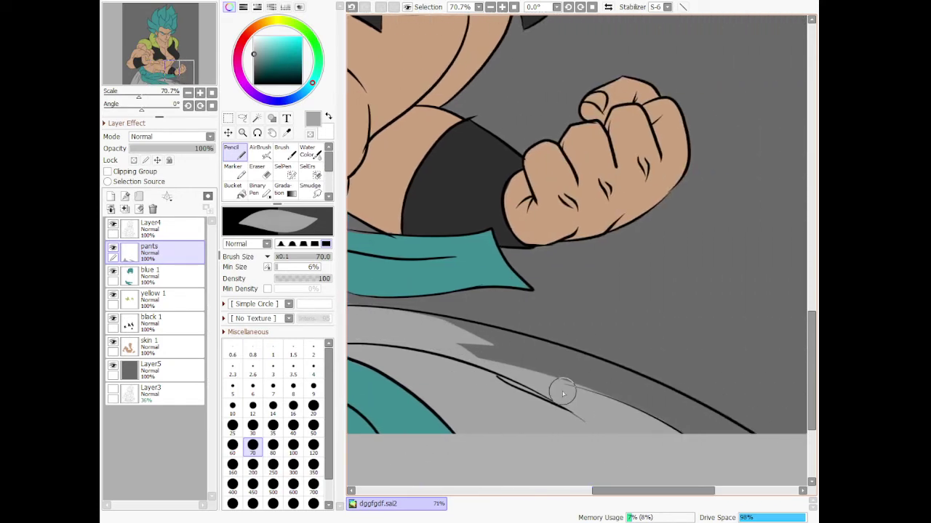
mouse_move(436, 326)
mouse_down()
mouse_move(657, 399)
mouse_move(751, 461)
mouse_up()
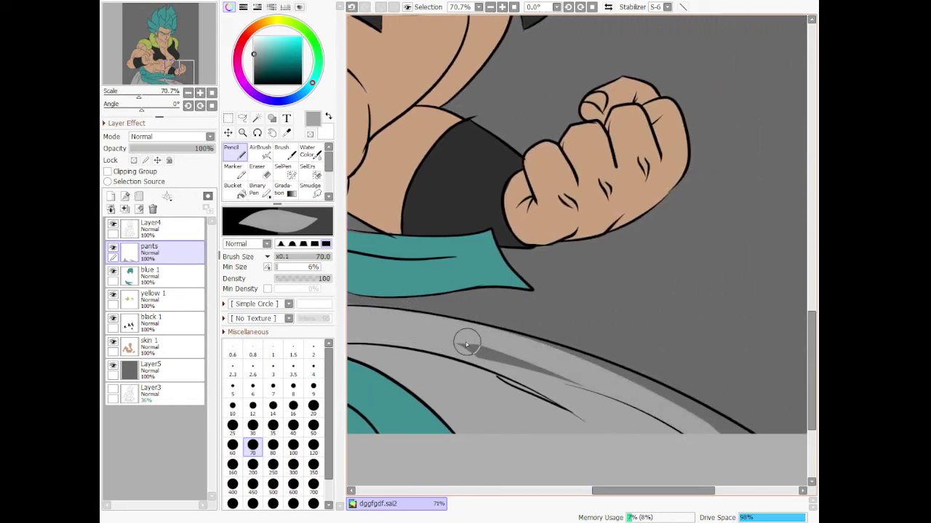
drag(467, 343, 671, 422)
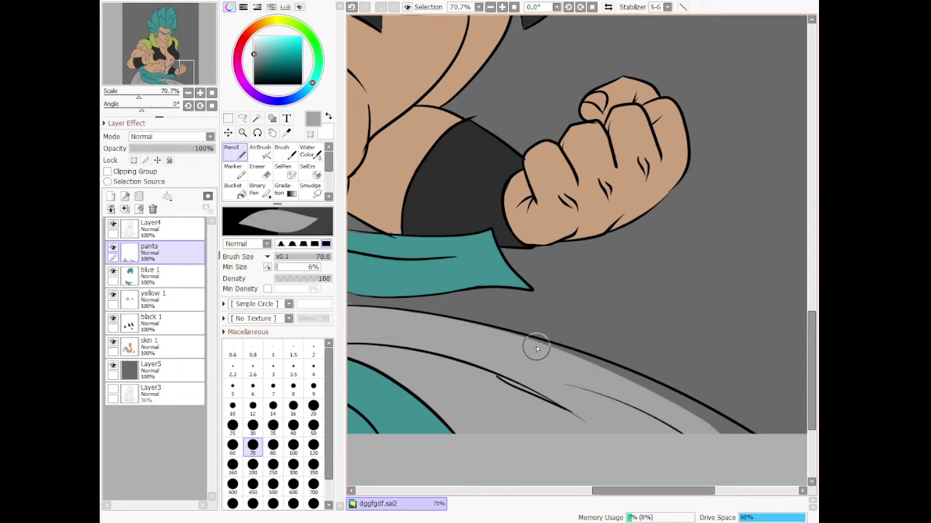
drag(537, 349, 659, 399)
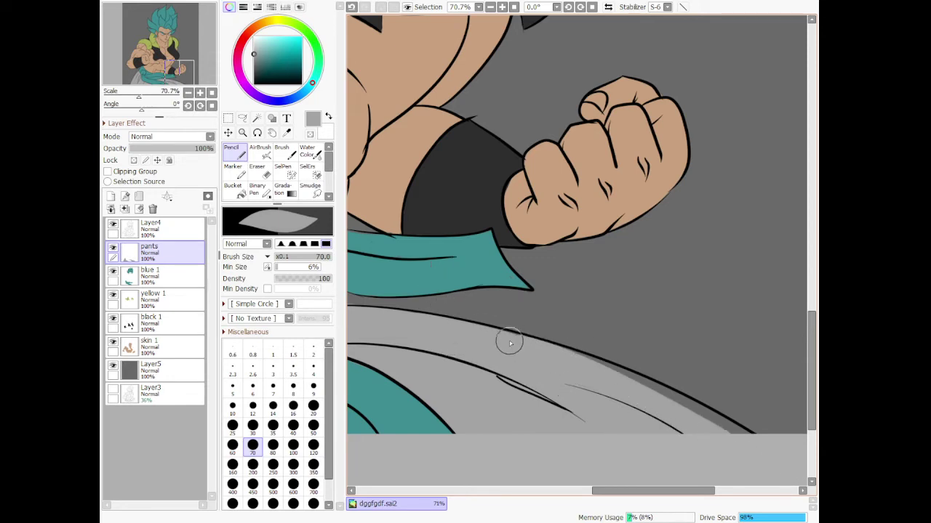
drag(541, 338, 790, 455)
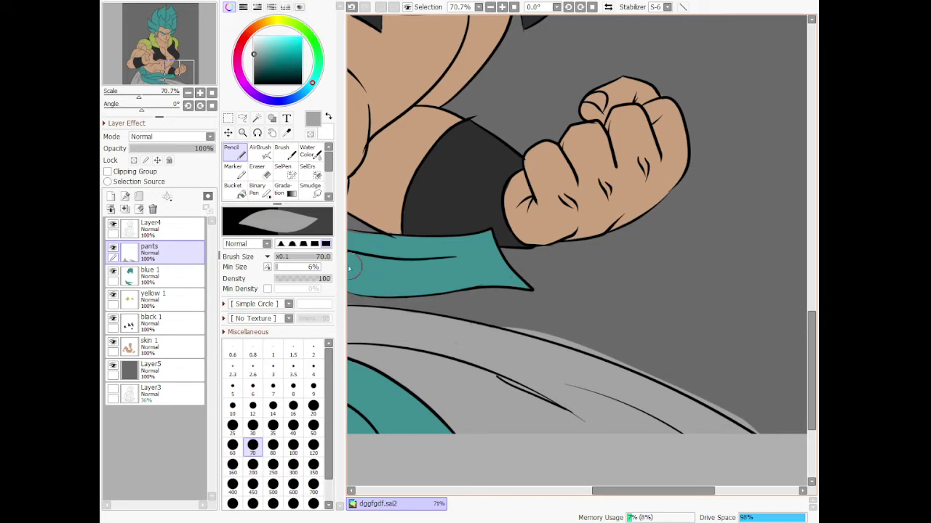
- Erase the light grey spill beyond the far trouser leg's outer outline with the Eraser at size 50
key(e)
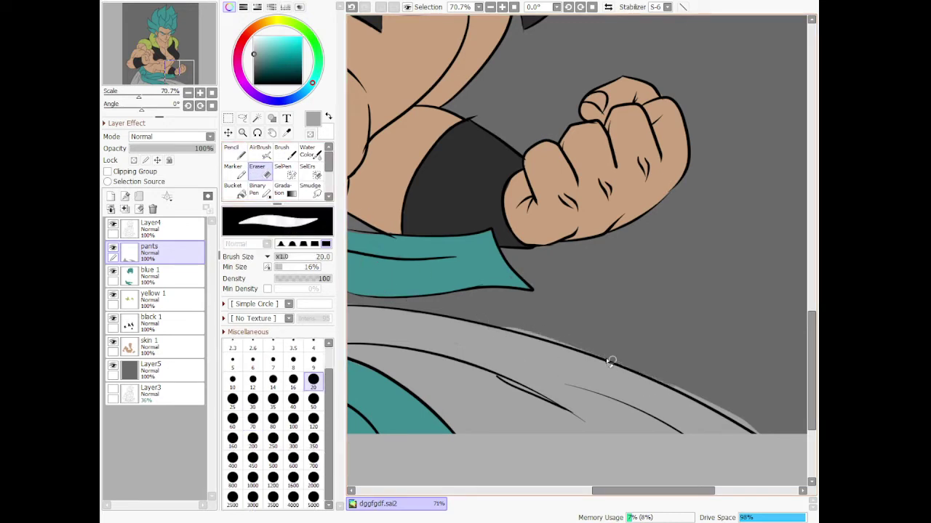
key(bracketright)
key(bracketright)
key(bracketright)
key(bracketright)
key(bracketright)
mouse_move(618, 352)
mouse_down()
mouse_move(721, 395)
mouse_move(794, 440)
mouse_up()
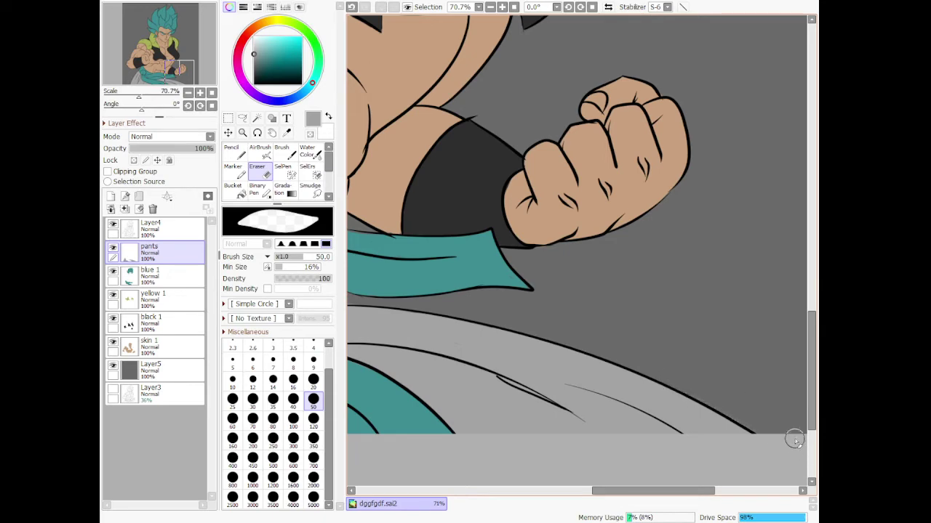
- Select all the skin-coloured pixels on the skin 1 layer with the Magic Wand and add a layer named skin 2 above it
scroll(735, 379, down, 5)
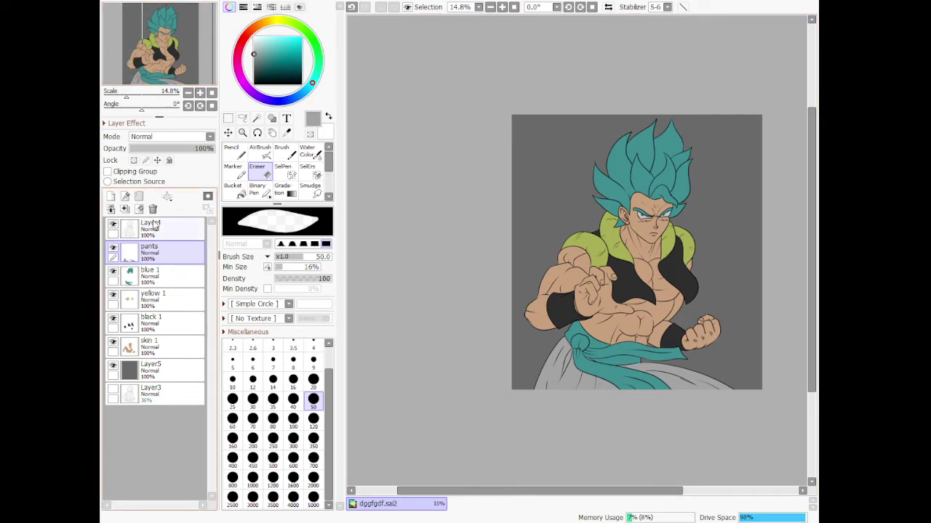
click(153, 349)
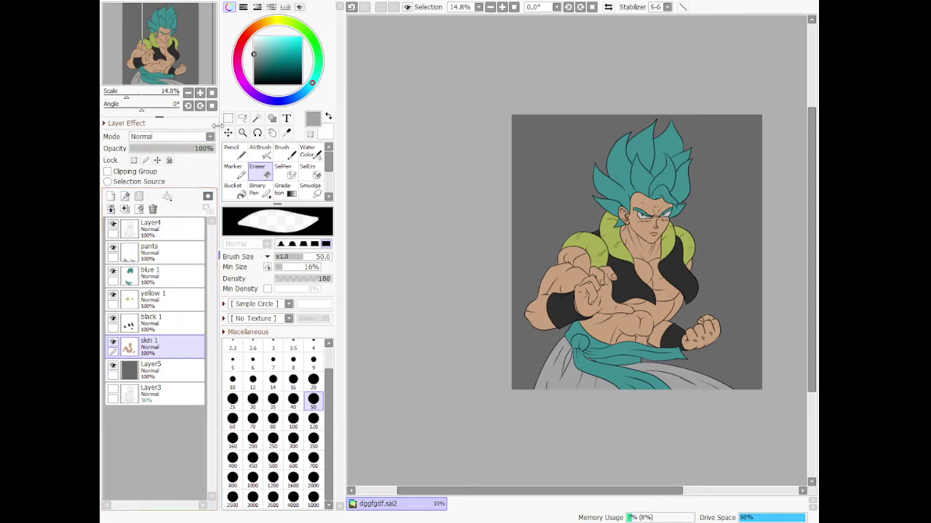
click(258, 119)
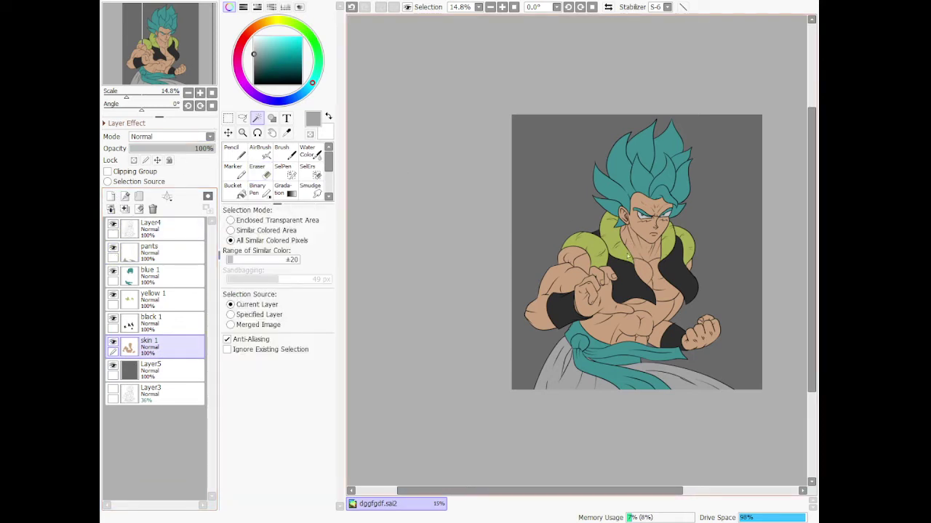
click(664, 310)
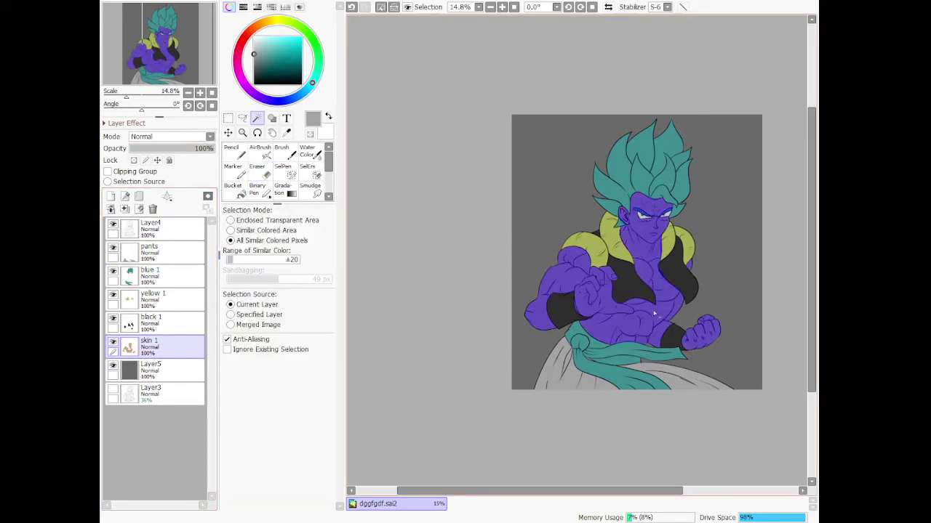
click(108, 171)
click(108, 171)
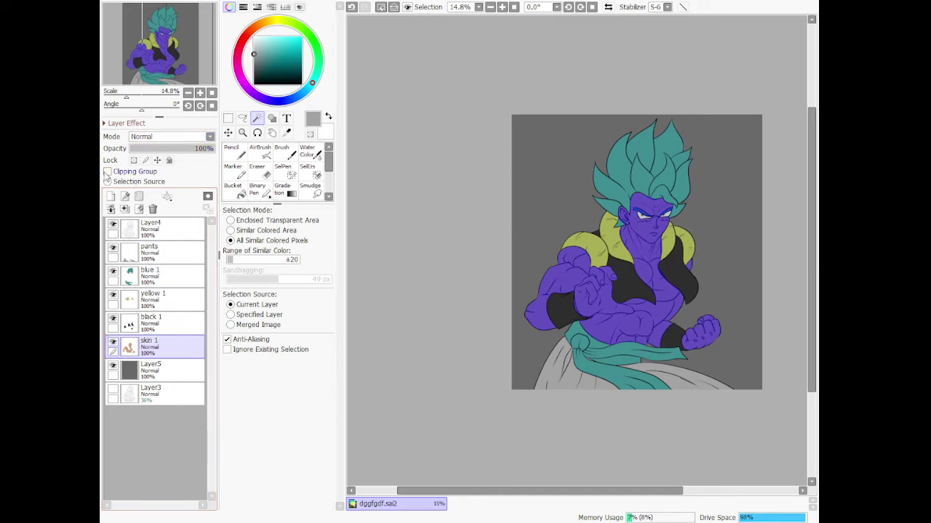
click(110, 196)
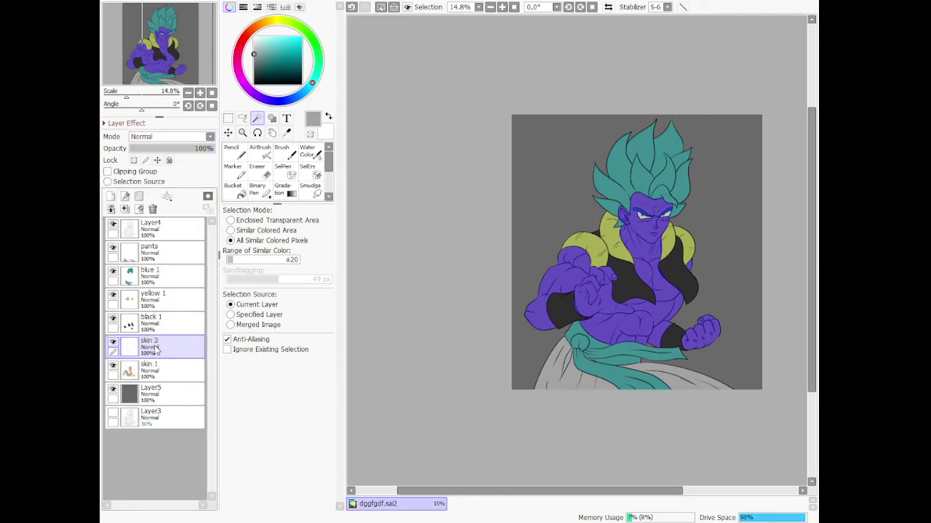
- Sample the skin tone, darken it to brown, and shade the selected torso, arms, neck and face softly with the AirBrush at size 600
click(286, 132)
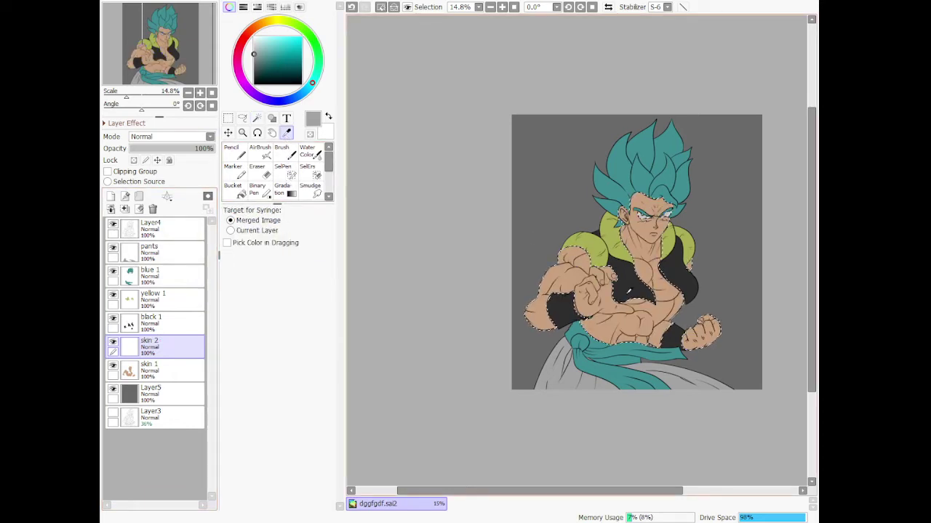
click(536, 294)
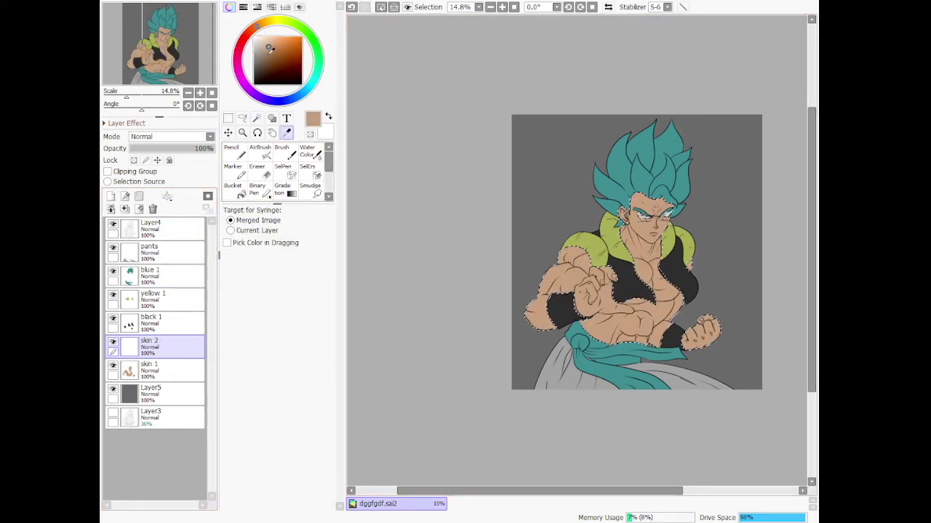
click(259, 150)
scroll(664, 275, up, 3)
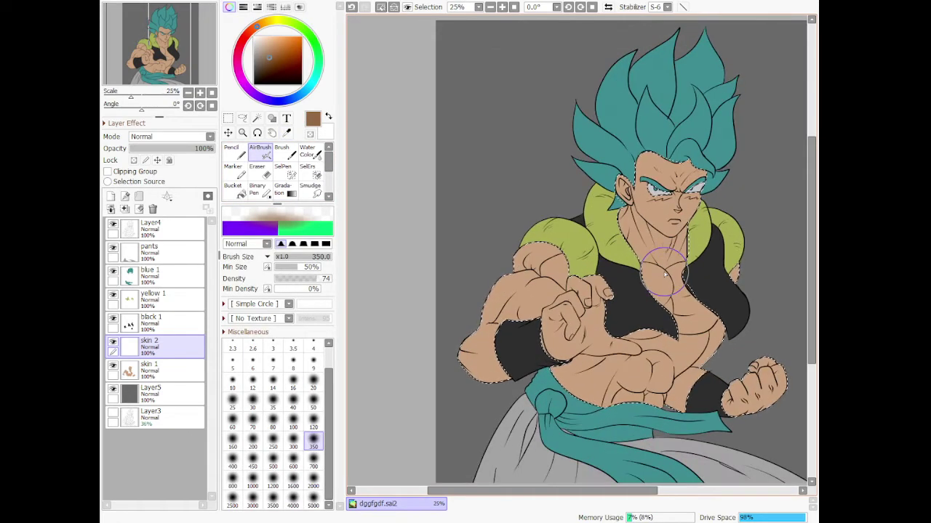
click(293, 460)
mouse_move(559, 355)
mouse_down()
mouse_move(631, 445)
mouse_move(607, 374)
mouse_move(562, 334)
mouse_move(594, 434)
mouse_move(602, 318)
mouse_move(597, 328)
mouse_move(691, 335)
mouse_up()
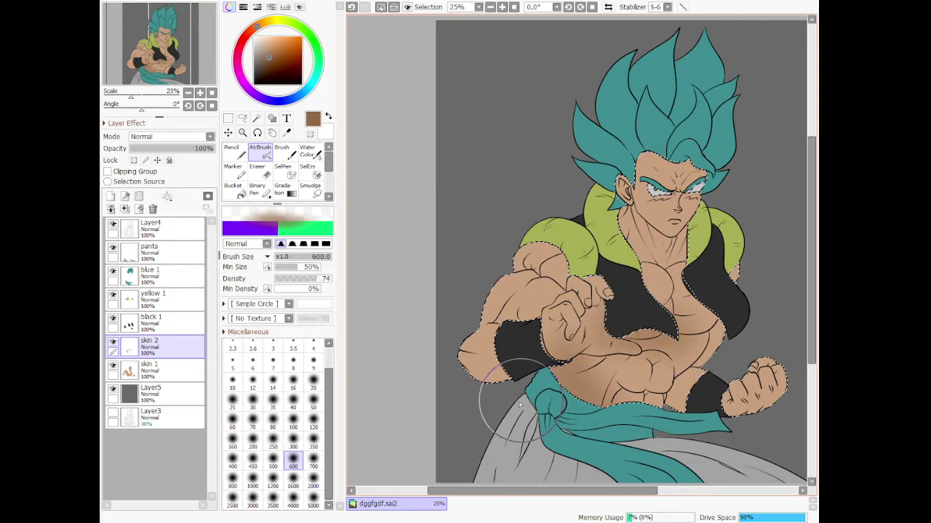
mouse_move(428, 371)
mouse_down()
mouse_move(525, 234)
mouse_move(594, 306)
mouse_move(567, 271)
mouse_move(483, 284)
mouse_move(593, 304)
mouse_move(570, 326)
mouse_move(500, 307)
mouse_move(472, 313)
mouse_move(566, 323)
mouse_move(523, 316)
mouse_move(513, 327)
mouse_move(596, 309)
mouse_up()
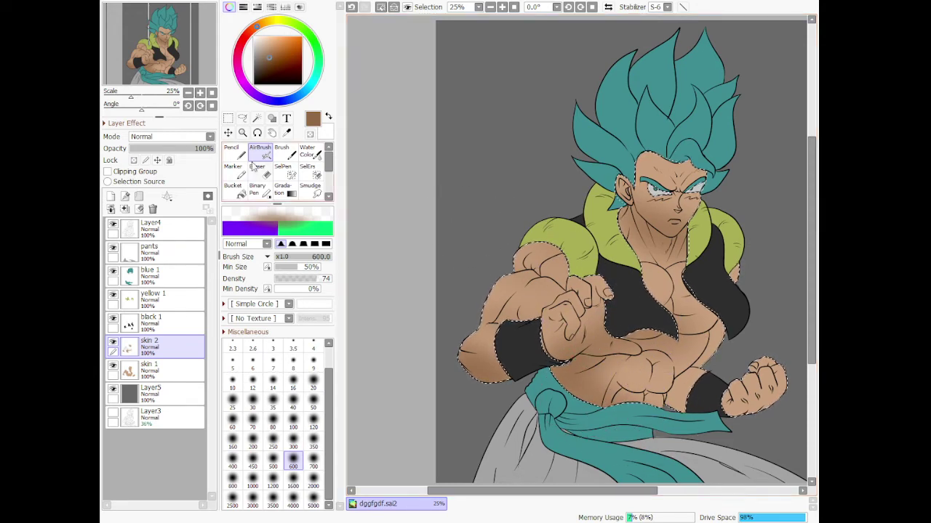
- Set up the Eraser at size 120 on the skin 2 layer to work on the shading around the raised hand
key(e)
scroll(656, 342, up, 2)
scroll(656, 341, up, 1)
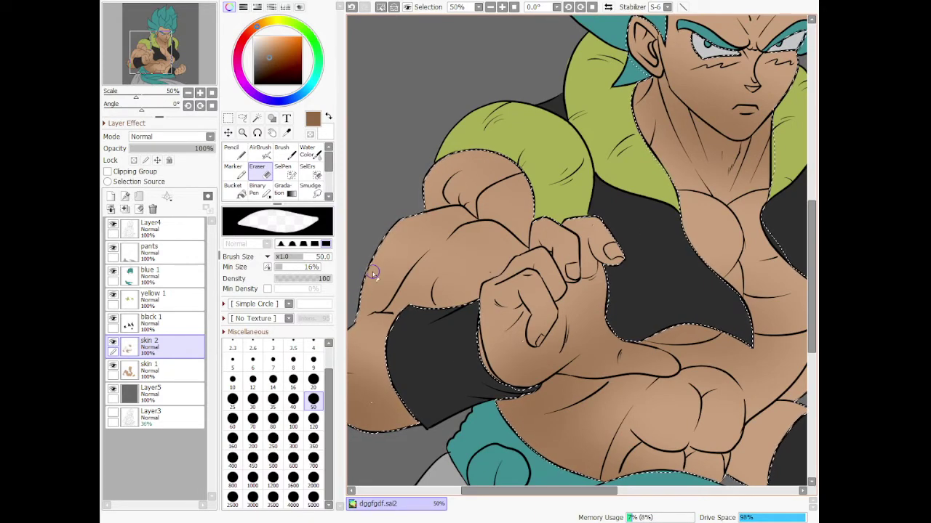
click(293, 419)
click(313, 419)
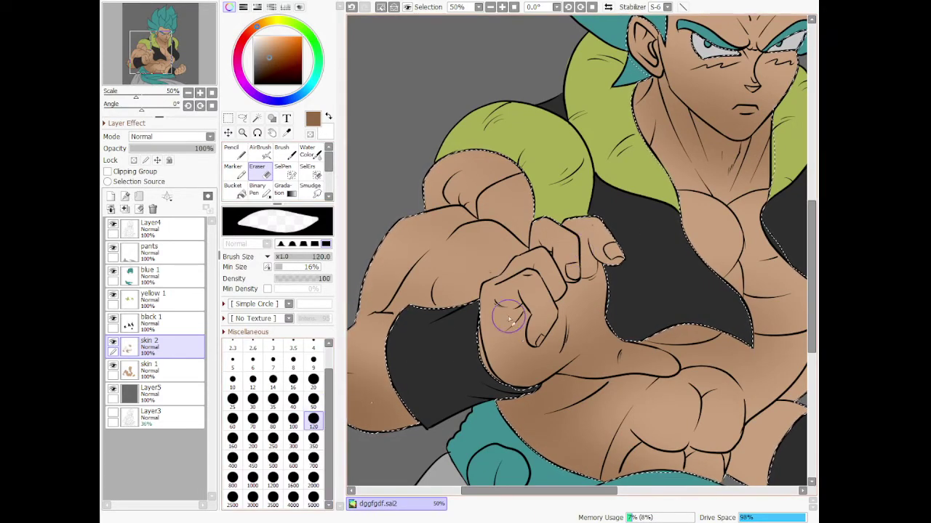
- Erase the soft shading from the open hand, palm and thumb on the skin 2 layer with the size 120 Eraser
mouse_move(504, 316)
mouse_down()
mouse_move(525, 385)
mouse_move(518, 382)
mouse_up()
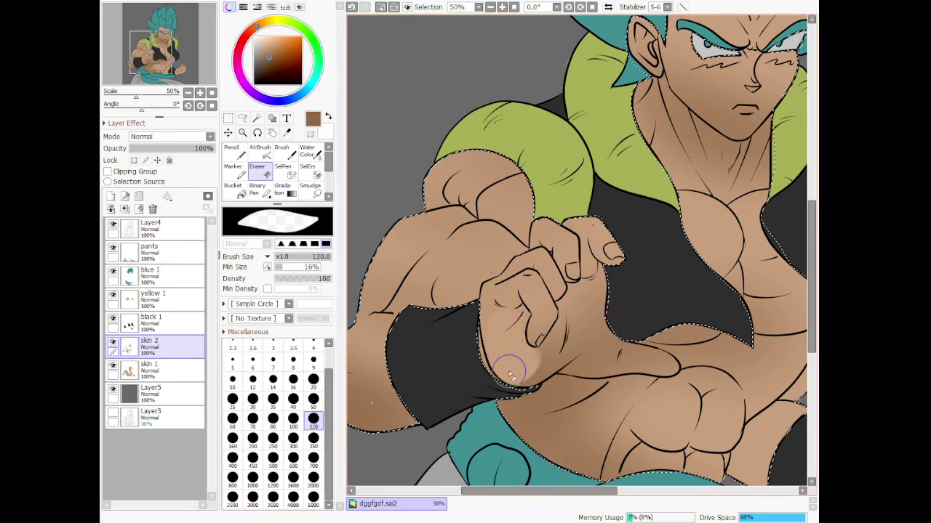
drag(558, 347, 518, 341)
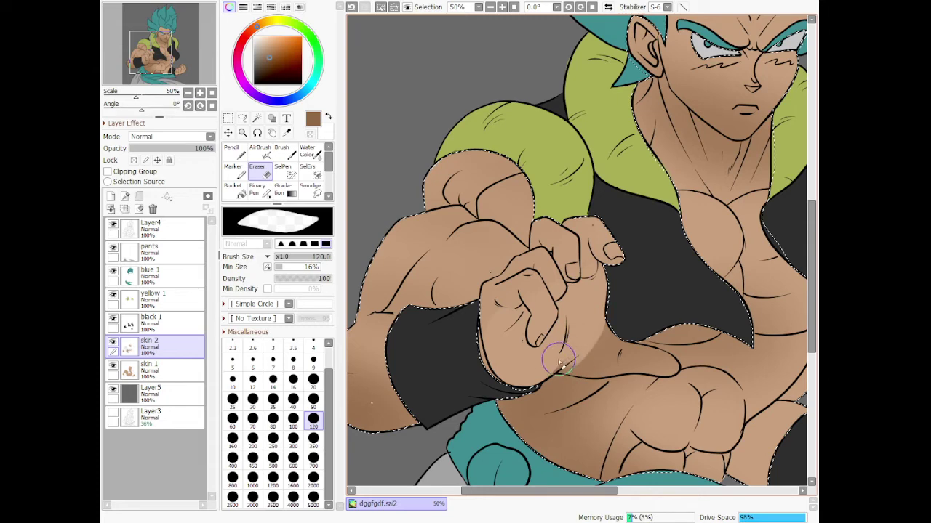
mouse_move(572, 372)
mouse_down()
mouse_move(620, 359)
mouse_move(562, 368)
mouse_move(662, 373)
mouse_up()
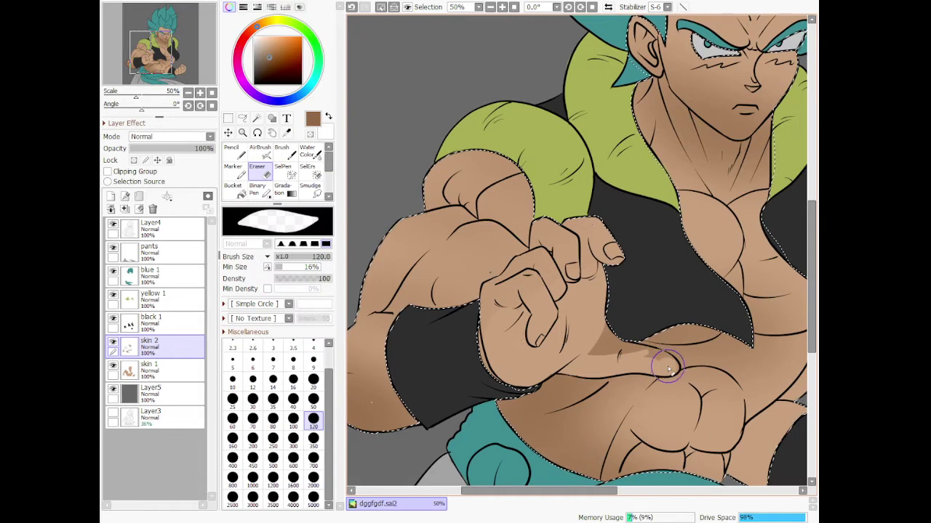
drag(633, 360, 579, 334)
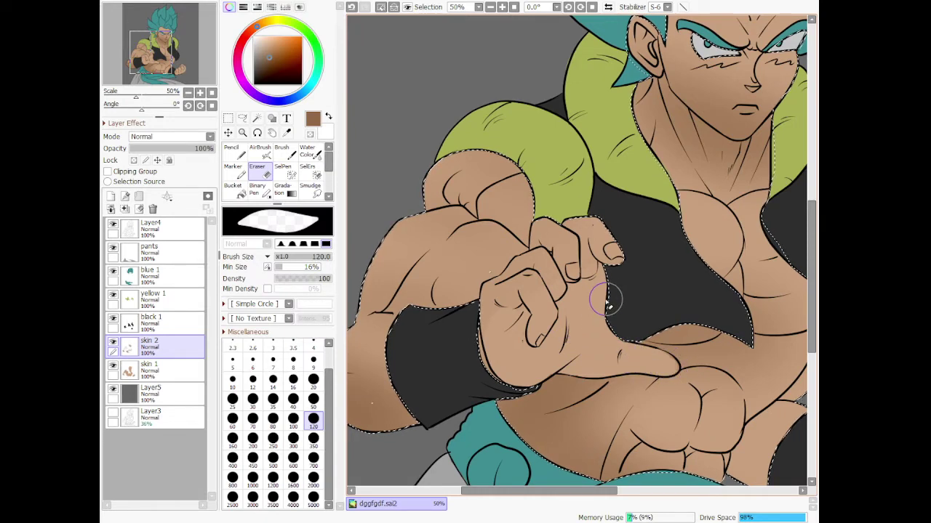
- Erase the soft shading from the face and ear on the skin 2 layer
scroll(606, 284, down, 4)
scroll(682, 148, up, 2)
scroll(683, 149, up, 3)
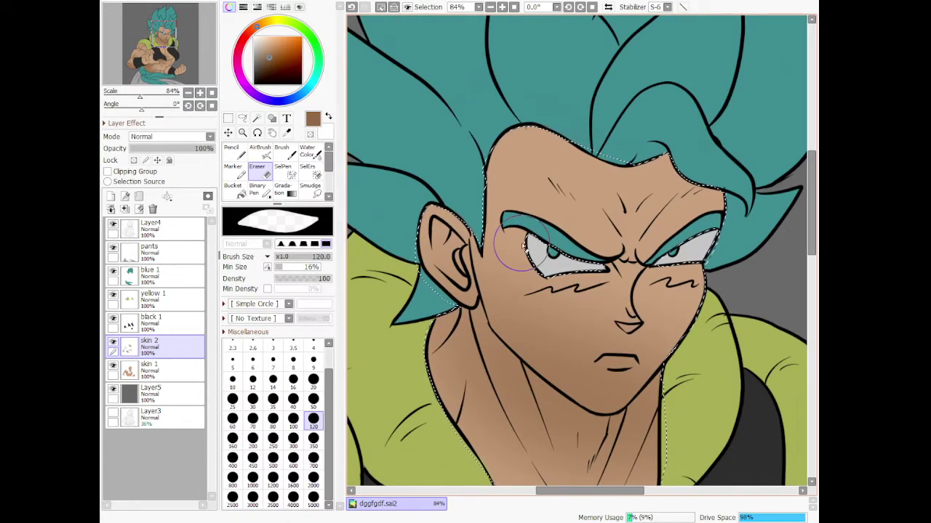
mouse_move(533, 305)
mouse_down()
mouse_move(506, 286)
mouse_move(492, 238)
mouse_move(515, 319)
mouse_move(485, 242)
mouse_move(519, 336)
mouse_move(508, 305)
mouse_move(513, 324)
mouse_move(549, 358)
mouse_move(504, 323)
mouse_move(573, 394)
mouse_move(535, 351)
mouse_move(596, 401)
mouse_move(594, 413)
mouse_move(663, 366)
mouse_move(624, 402)
mouse_move(672, 344)
mouse_move(677, 328)
mouse_move(638, 381)
mouse_move(697, 282)
mouse_move(605, 386)
mouse_move(553, 300)
mouse_move(545, 314)
mouse_move(558, 331)
mouse_move(630, 334)
mouse_move(649, 296)
mouse_up()
drag(583, 228, 427, 256)
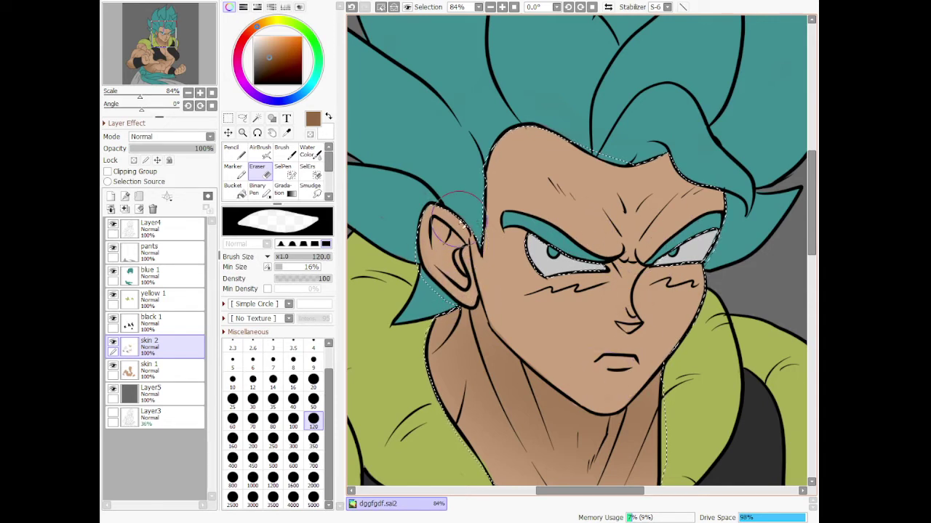
- Shade the side of the neck below the ear in brown with the AirBrush at size 120
key(a)
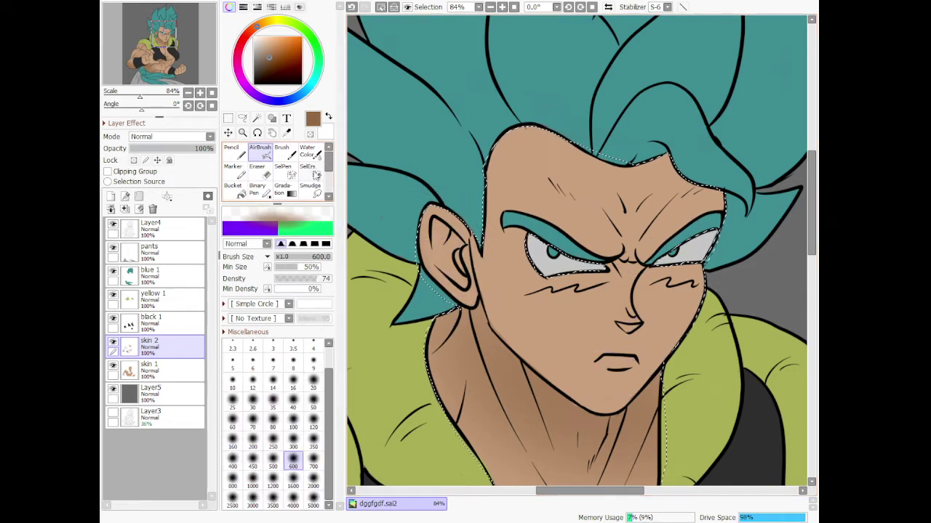
click(313, 424)
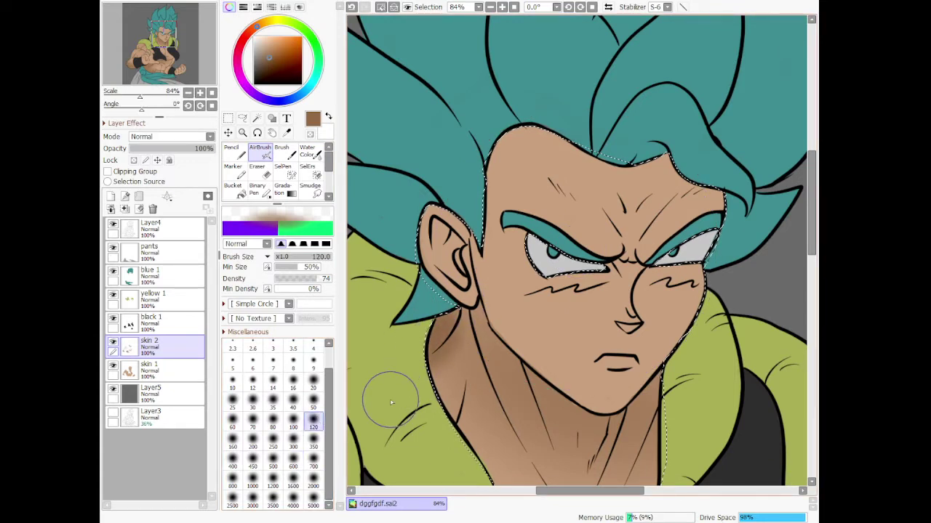
mouse_move(462, 306)
mouse_down()
mouse_move(401, 387)
mouse_move(450, 316)
mouse_move(424, 404)
mouse_move(448, 355)
mouse_move(453, 417)
mouse_move(476, 367)
mouse_up()
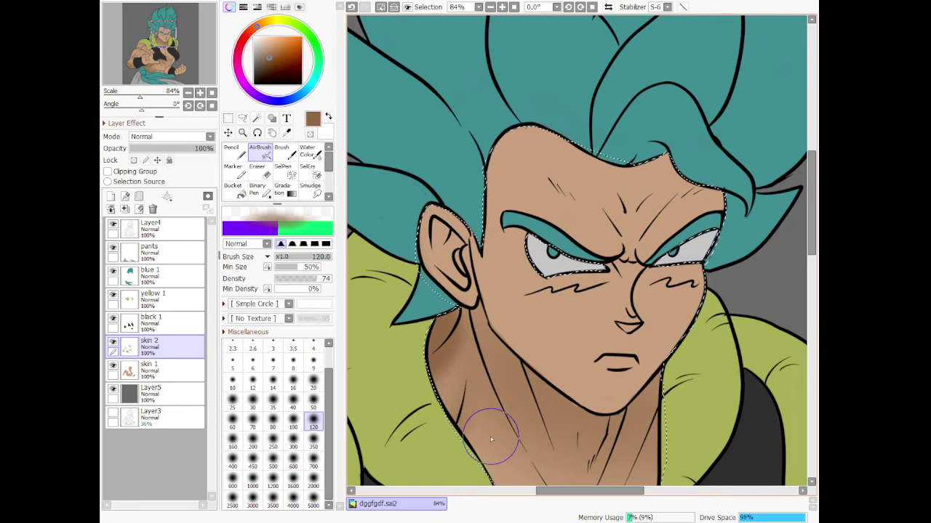
- Airbrush brown shadows on the bare shoulder below the yellow collar and around its muscle creases
scroll(495, 418, down, 5)
scroll(504, 372, down, 1)
scroll(483, 310, up, 4)
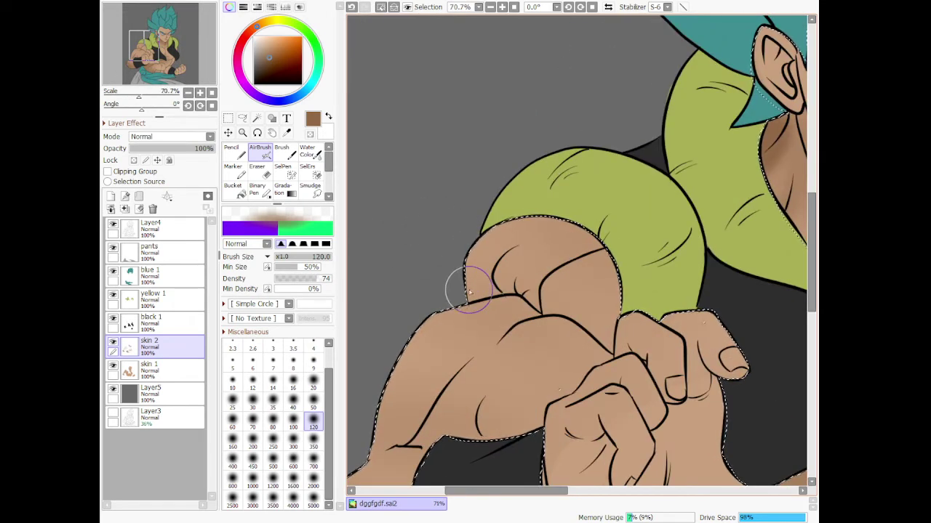
drag(469, 291, 543, 299)
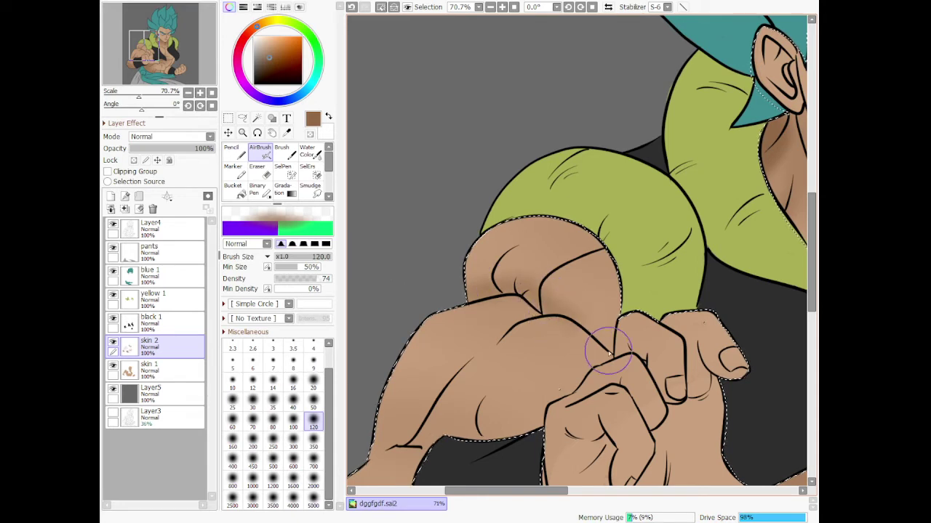
mouse_move(609, 354)
mouse_down()
mouse_move(634, 365)
mouse_move(628, 285)
mouse_move(504, 289)
mouse_up()
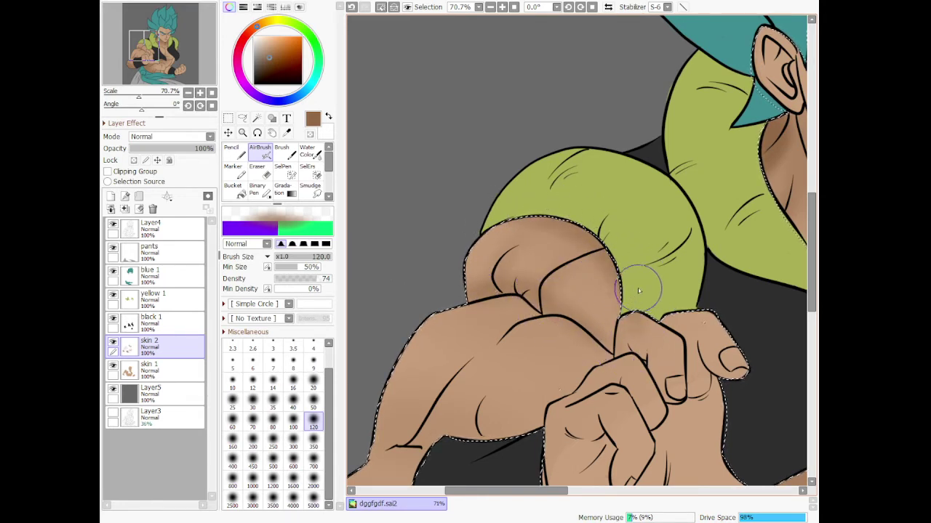
drag(615, 307, 608, 294)
- Airbrush brown shadows along the muscle lines of the raised arm between the elbow and the open hand
scroll(609, 295, down, 6)
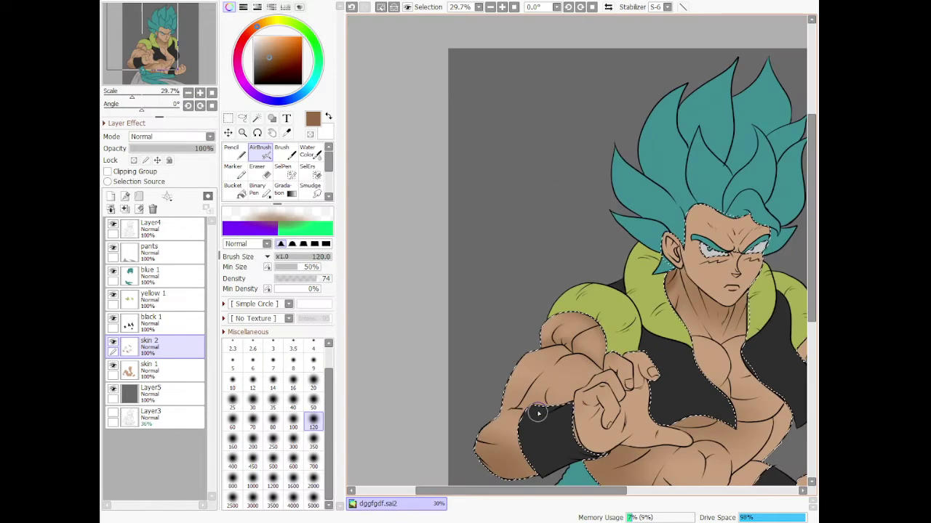
scroll(523, 224, up, 6)
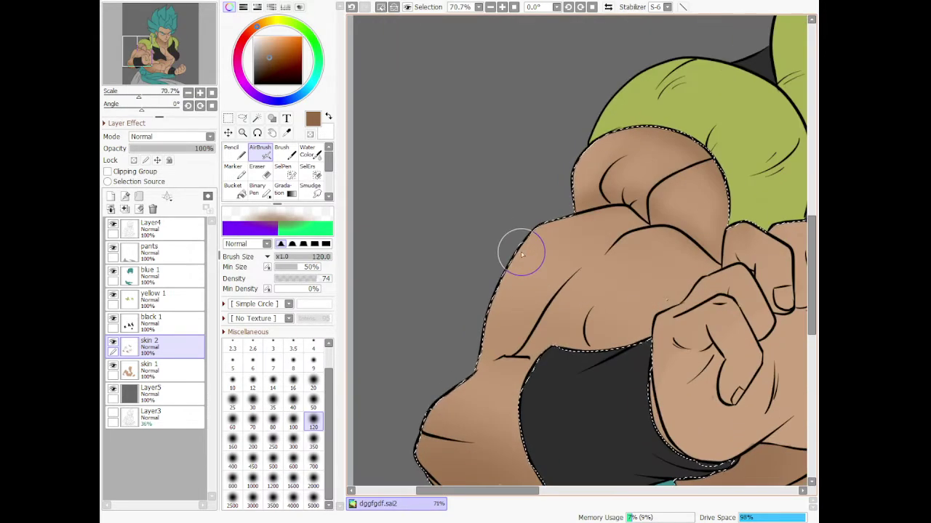
mouse_move(484, 356)
mouse_down()
mouse_move(532, 347)
mouse_move(520, 348)
mouse_move(535, 341)
mouse_move(589, 244)
mouse_move(627, 232)
mouse_move(576, 282)
mouse_move(610, 226)
mouse_move(650, 217)
mouse_move(583, 298)
mouse_move(579, 375)
mouse_move(580, 347)
mouse_move(538, 344)
mouse_move(611, 342)
mouse_move(585, 318)
mouse_move(604, 371)
mouse_move(605, 338)
mouse_move(587, 339)
mouse_move(646, 243)
mouse_up()
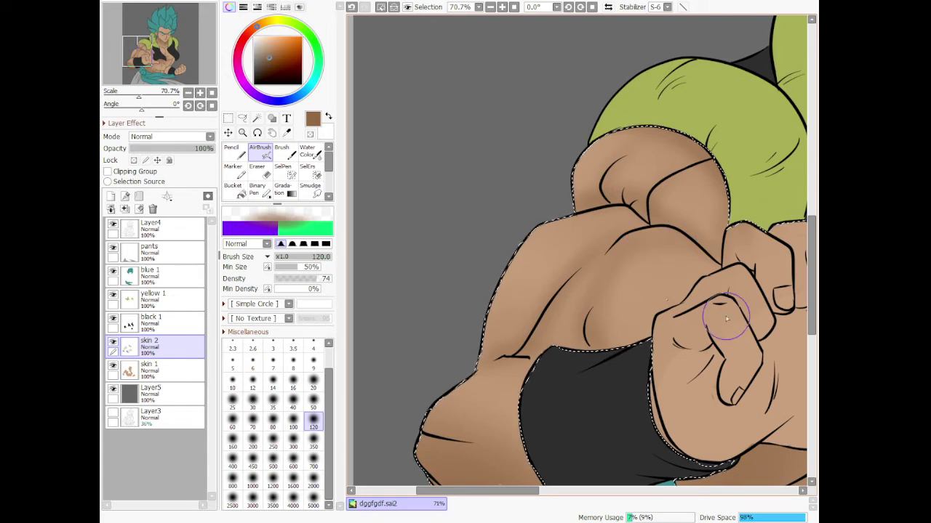
- Airbrush darker shadows along the side of the waist and beneath the chest muscles
scroll(689, 445, down, 9)
scroll(640, 393, up, 8)
scroll(615, 361, up, 1)
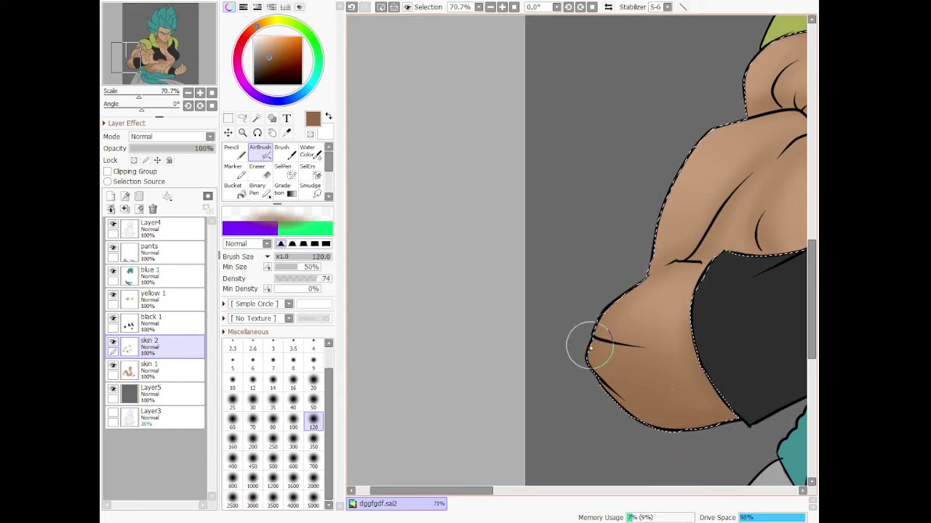
scroll(592, 342, down, 3)
scroll(681, 372, up, 3)
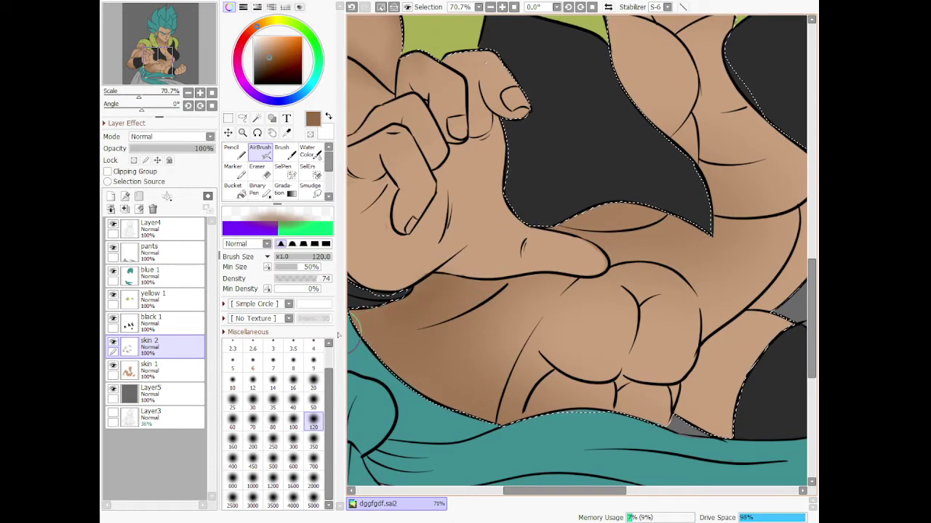
drag(356, 341, 483, 309)
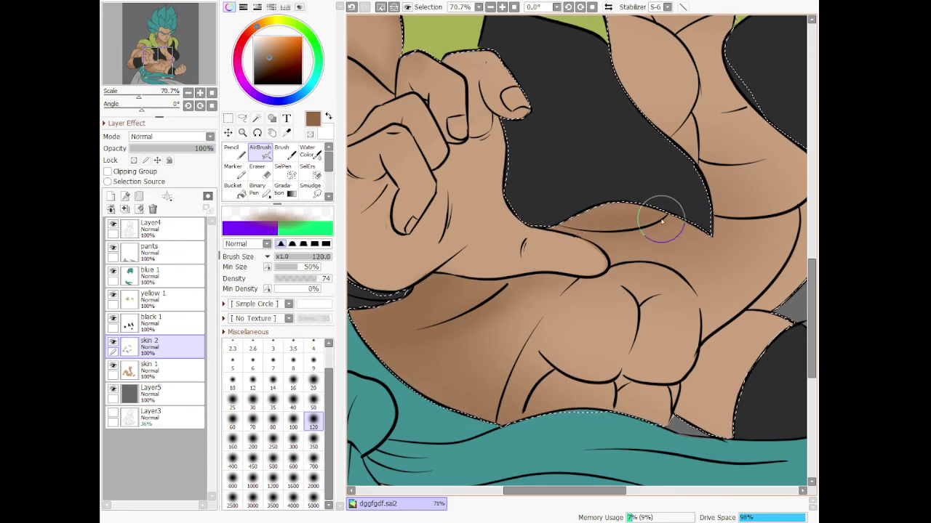
drag(698, 209, 799, 212)
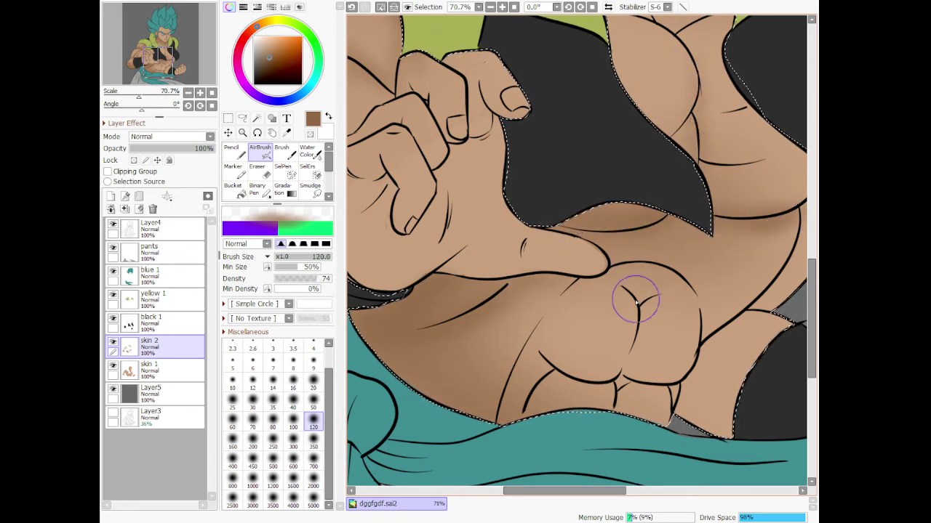
- Airbrush brown shadows around the abdominal muscles and on the forearm skin beside the black wristband
mouse_move(593, 282)
mouse_down()
mouse_move(634, 278)
mouse_move(636, 382)
mouse_up()
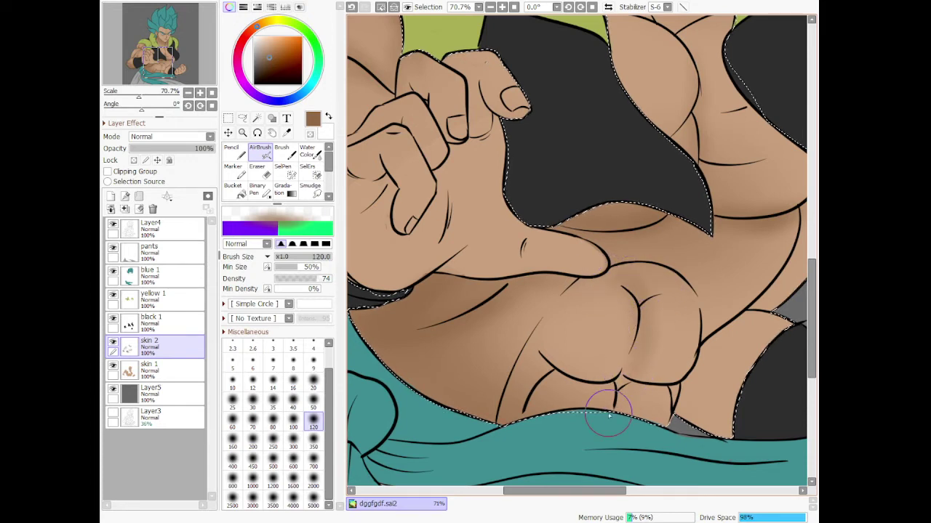
drag(547, 362, 638, 373)
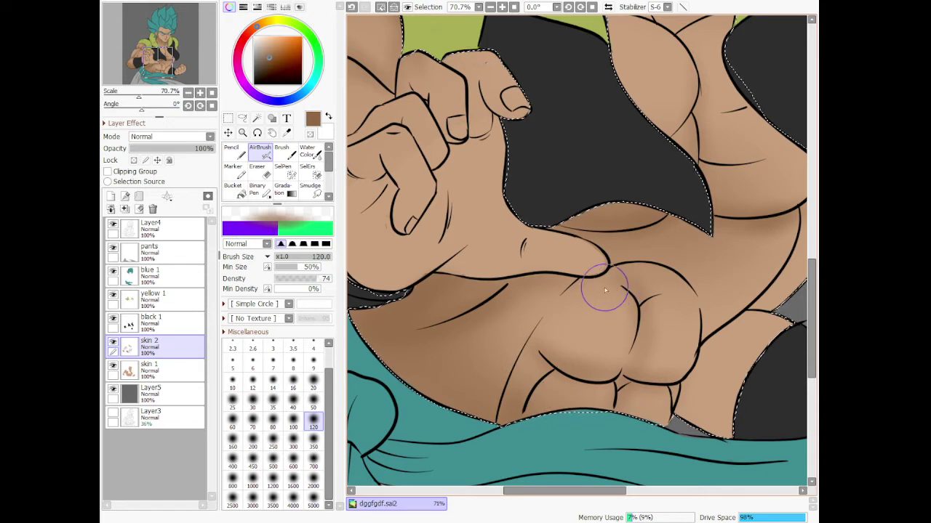
mouse_move(600, 282)
mouse_down()
mouse_move(630, 269)
mouse_move(730, 341)
mouse_move(700, 315)
mouse_move(707, 357)
mouse_move(698, 356)
mouse_move(710, 341)
mouse_move(714, 367)
mouse_move(688, 416)
mouse_move(761, 440)
mouse_move(664, 395)
mouse_move(672, 385)
mouse_move(698, 392)
mouse_up()
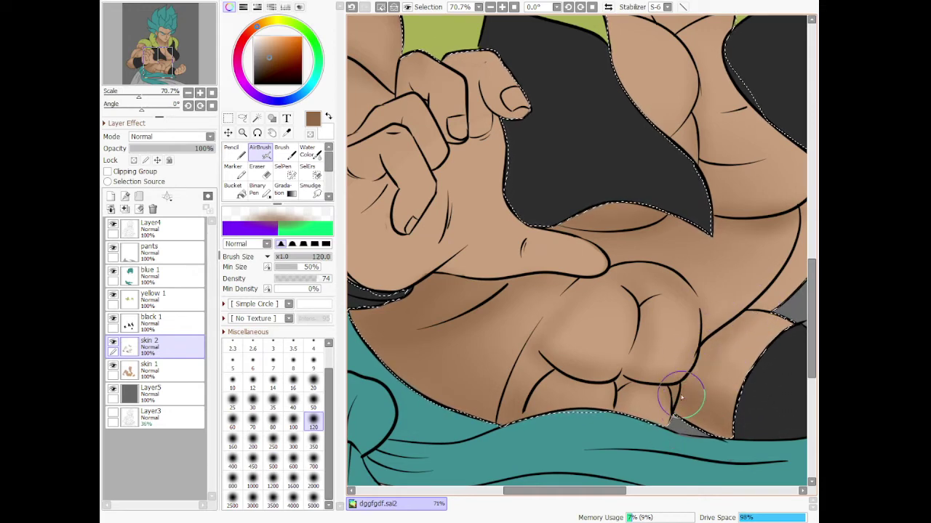
- Airbrush brown shadows along the lower and outer edges of the clenched fist
scroll(653, 327, down, 3)
scroll(652, 327, down, 1)
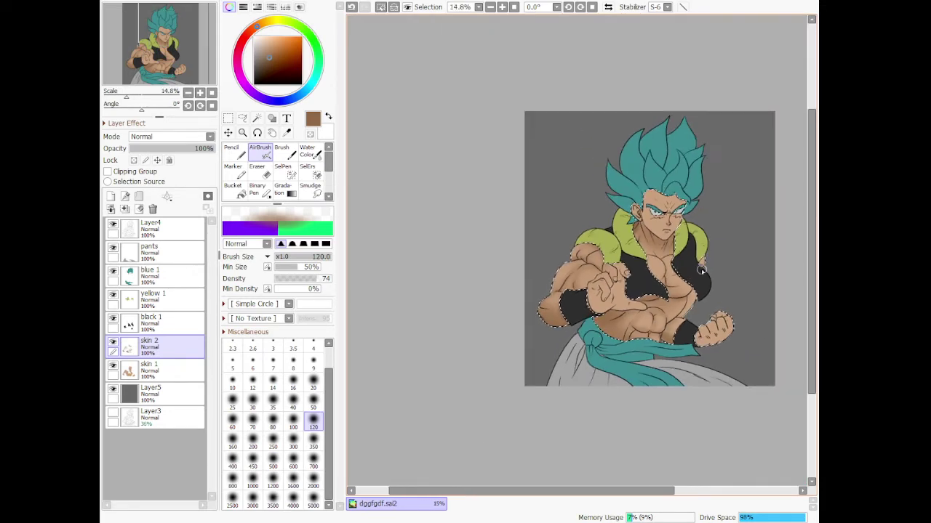
scroll(698, 345, up, 2)
scroll(703, 349, up, 3)
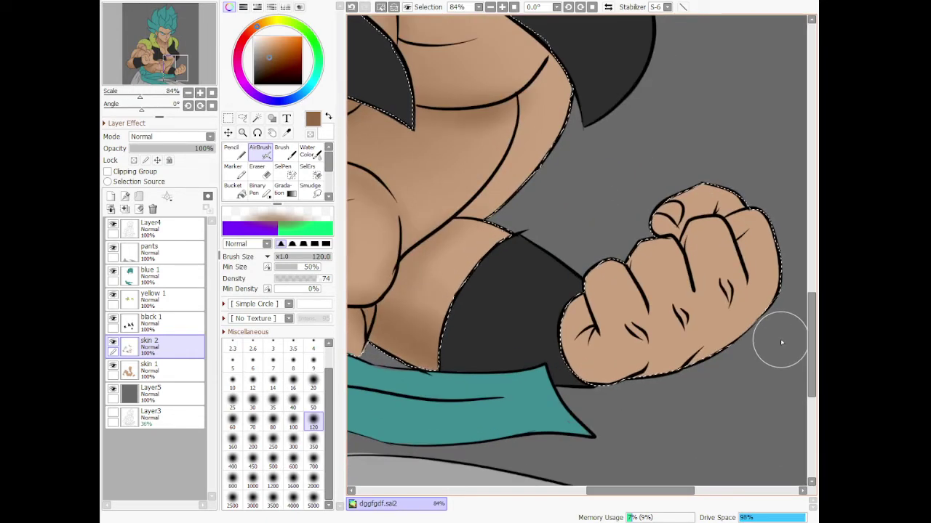
mouse_move(562, 381)
mouse_down()
mouse_move(704, 401)
mouse_move(625, 359)
mouse_move(571, 364)
mouse_move(745, 356)
mouse_move(793, 312)
mouse_move(671, 329)
mouse_move(577, 298)
mouse_move(577, 334)
mouse_move(634, 392)
mouse_move(573, 298)
mouse_move(561, 382)
mouse_move(702, 396)
mouse_move(614, 361)
mouse_move(687, 368)
mouse_move(800, 315)
mouse_move(737, 239)
mouse_move(729, 330)
mouse_move(655, 372)
mouse_move(664, 301)
mouse_move(676, 379)
mouse_move(726, 316)
mouse_move(730, 344)
mouse_move(711, 362)
mouse_move(790, 276)
mouse_up()
- Airbrush brown shadows on the chest along the black vest's edge and between the chest muscles
scroll(789, 277, down, 8)
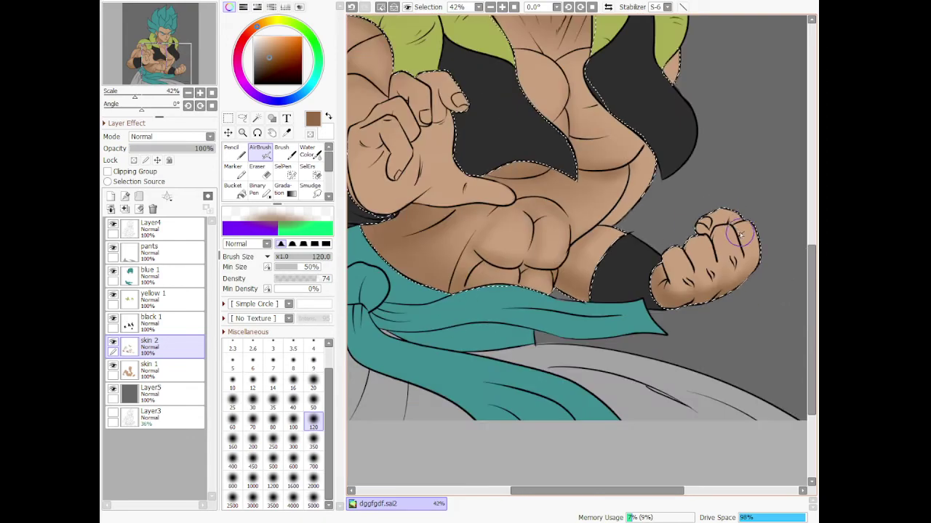
scroll(696, 121, up, 4)
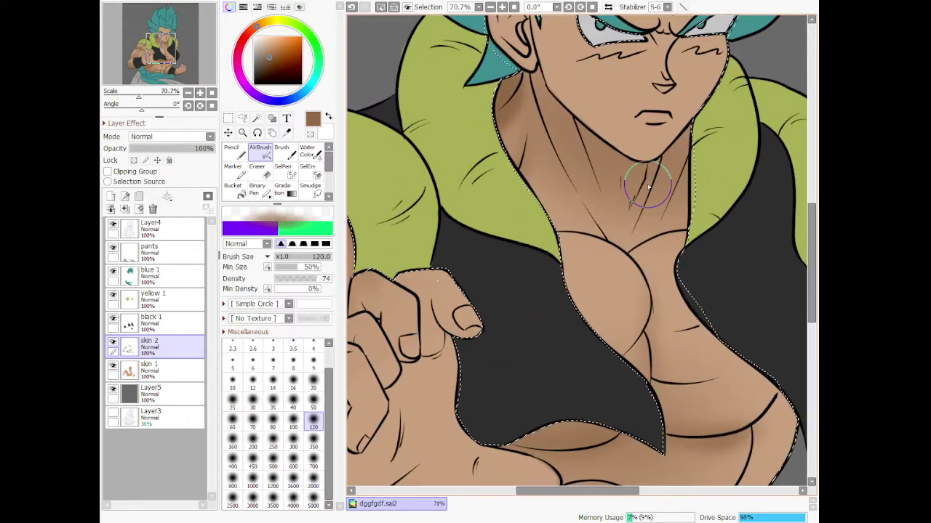
scroll(727, 201, down, 4)
scroll(728, 202, up, 5)
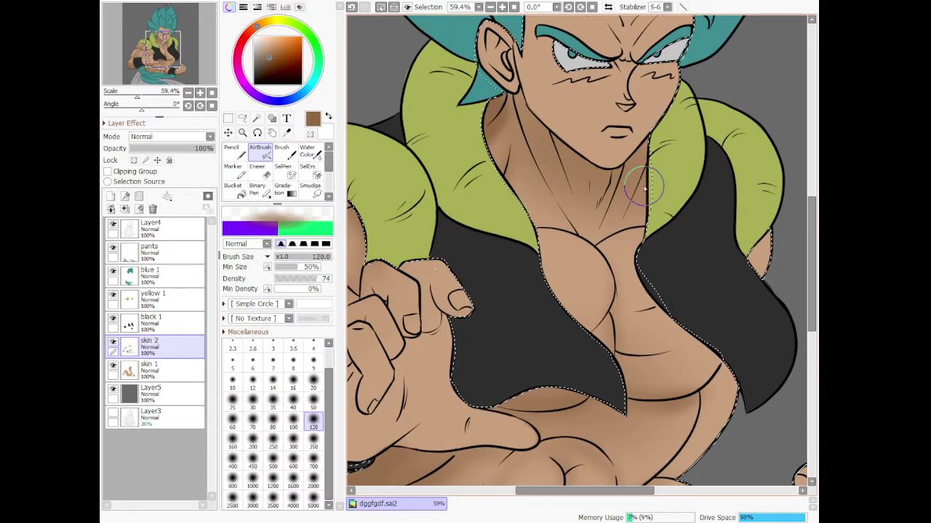
drag(694, 349, 643, 271)
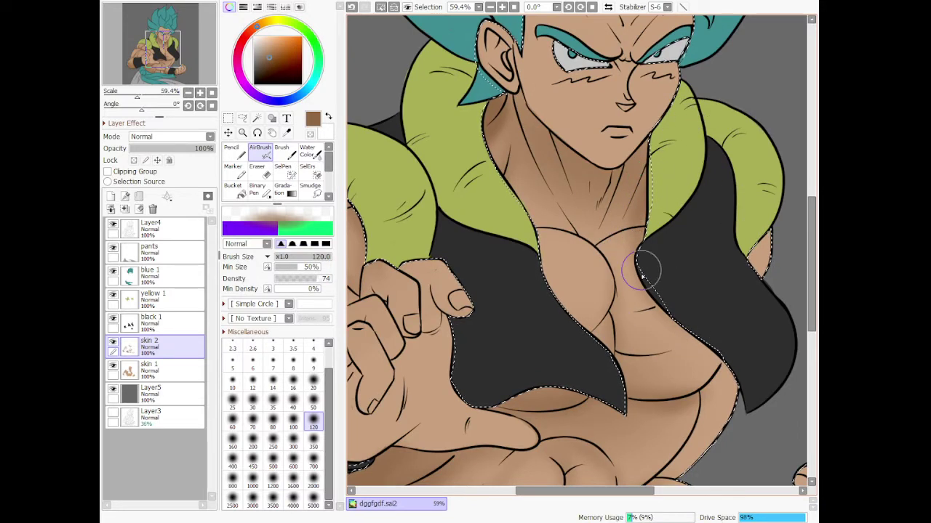
drag(768, 376, 639, 252)
mouse_move(722, 369)
mouse_down()
mouse_move(659, 293)
mouse_move(677, 339)
mouse_move(716, 380)
mouse_move(683, 334)
mouse_up()
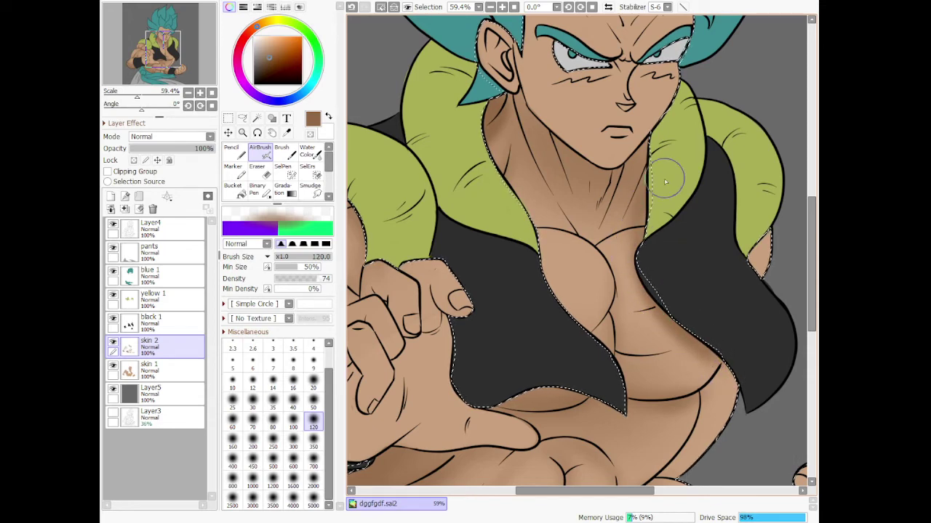
drag(598, 276, 608, 315)
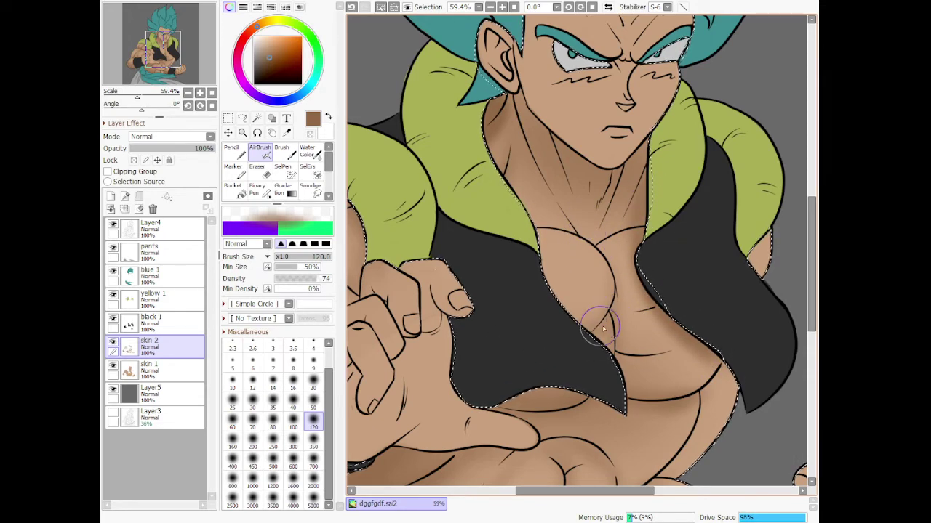
- Airbrush soft brown shadows along the ear side of the face and forehead, using a brush size of 350
scroll(613, 318, down, 3)
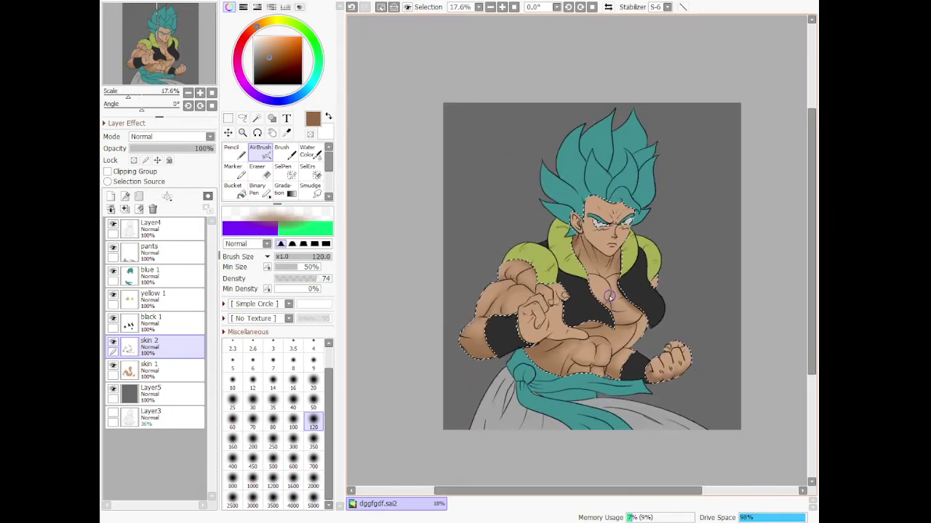
scroll(609, 296, up, 2)
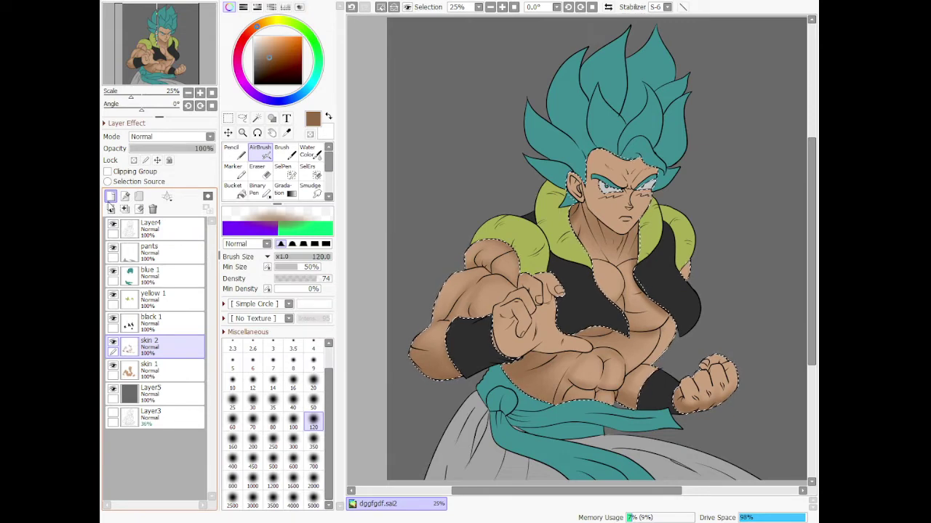
scroll(552, 237, up, 5)
scroll(552, 236, up, 1)
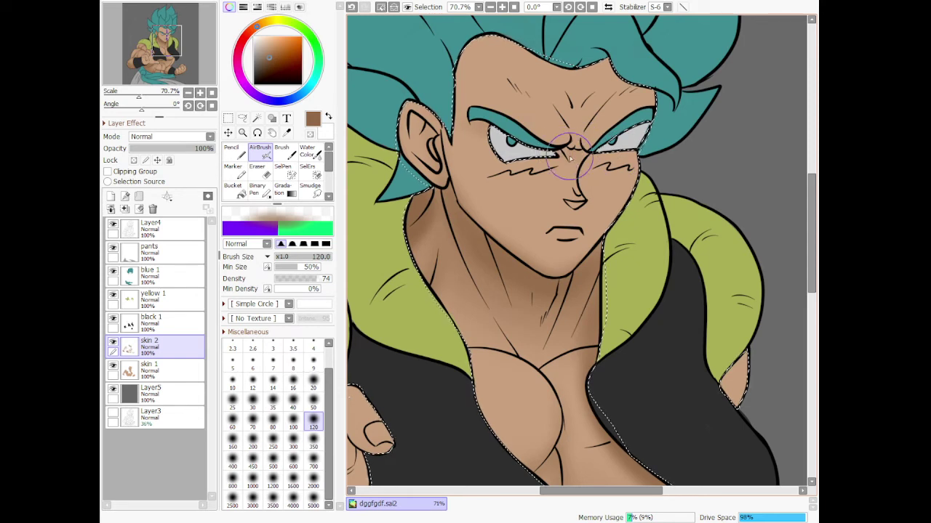
click(313, 382)
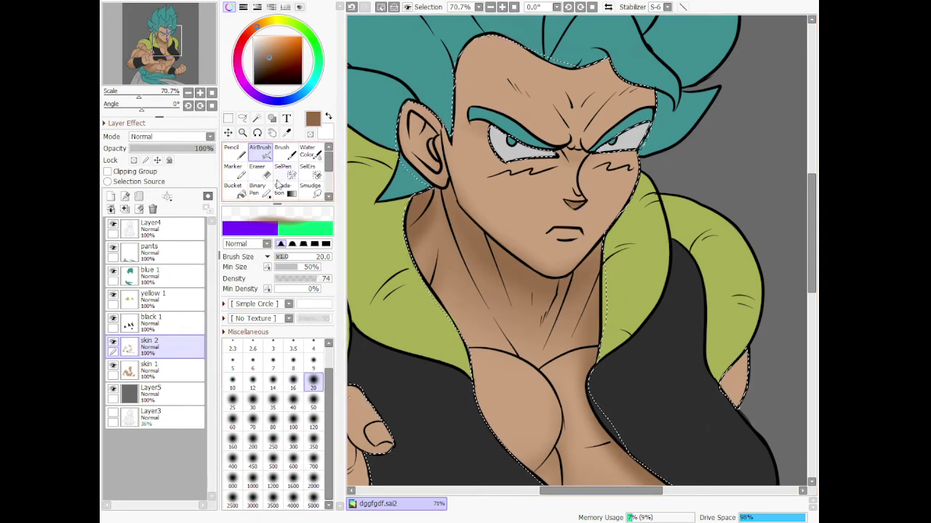
click(313, 408)
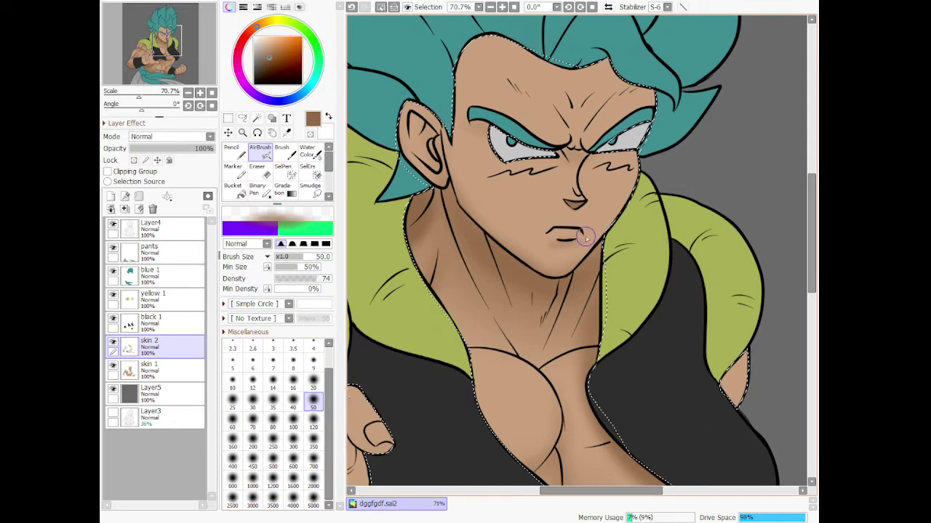
click(313, 446)
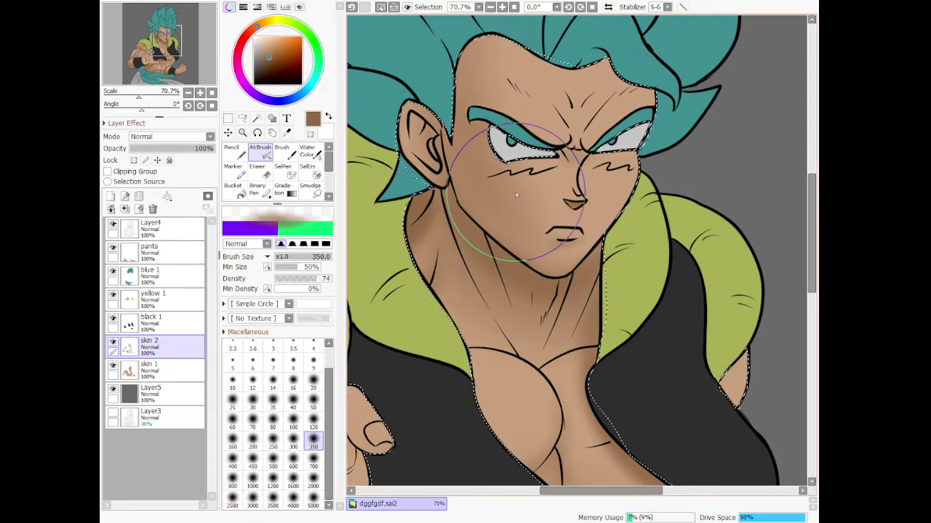
- Enlarge the airbrush to size 2000 and apply broad, faint brown shading across the selected skin
scroll(517, 194, down, 5)
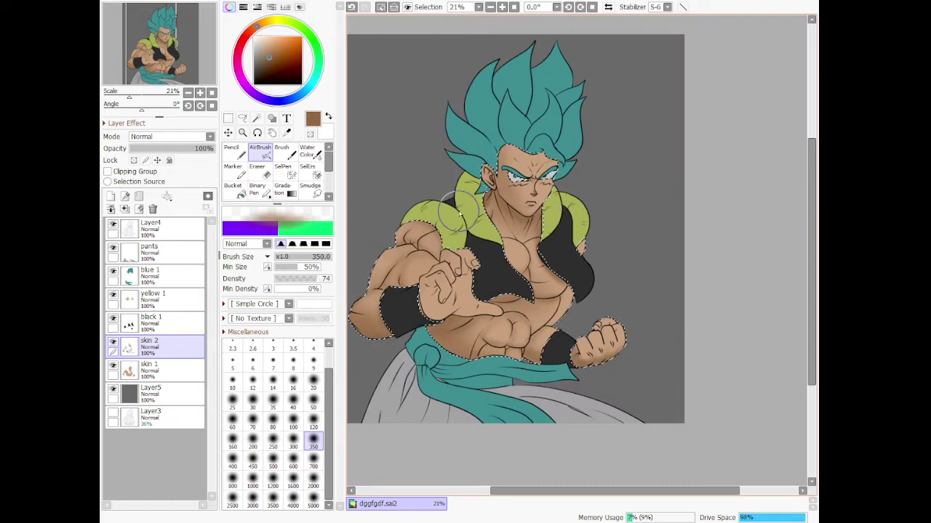
scroll(407, 218, down, 4)
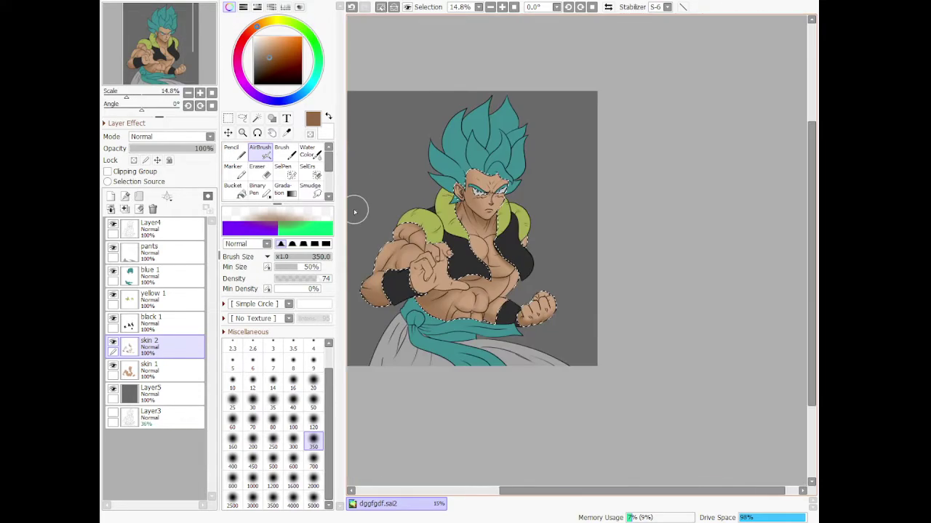
scroll(359, 161, up, 4)
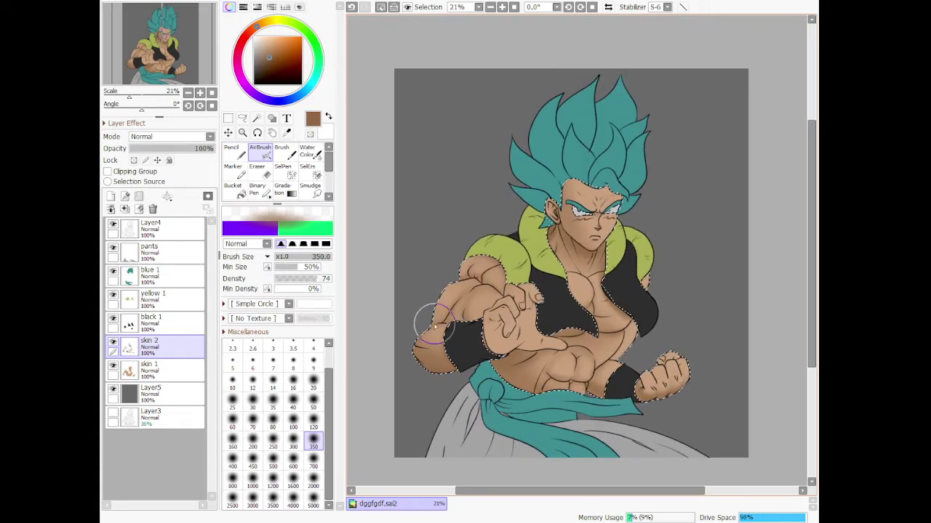
click(313, 481)
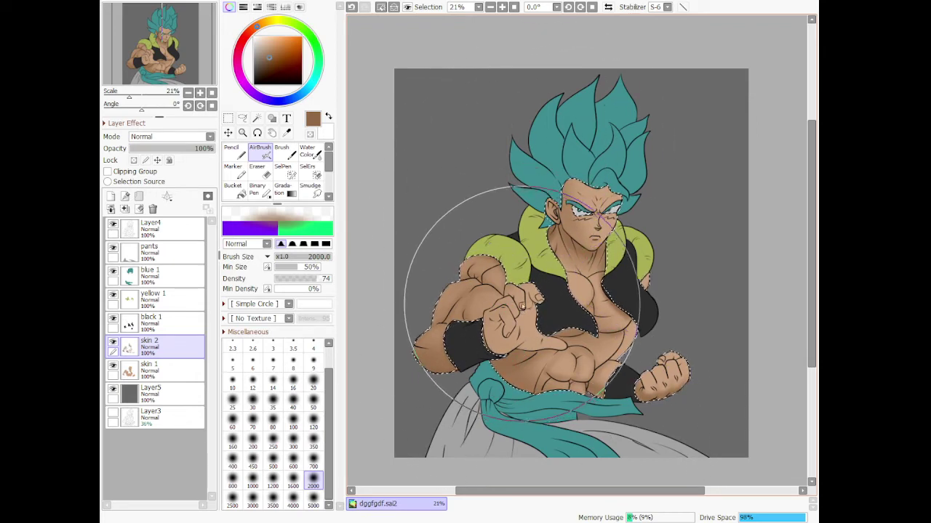
- Add a layer named skin 3 above skin 2, set it to Dodge mode and choose the Brush tool
click(110, 196)
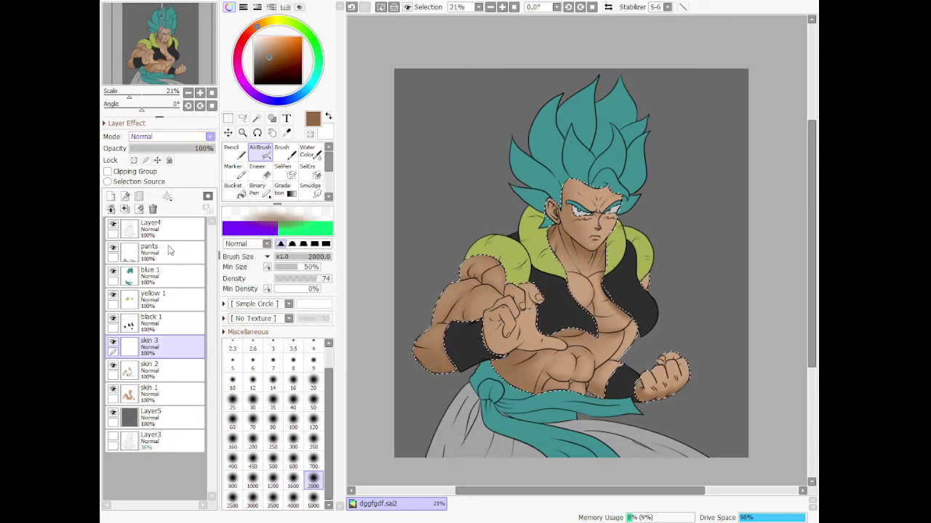
click(171, 288)
click(285, 171)
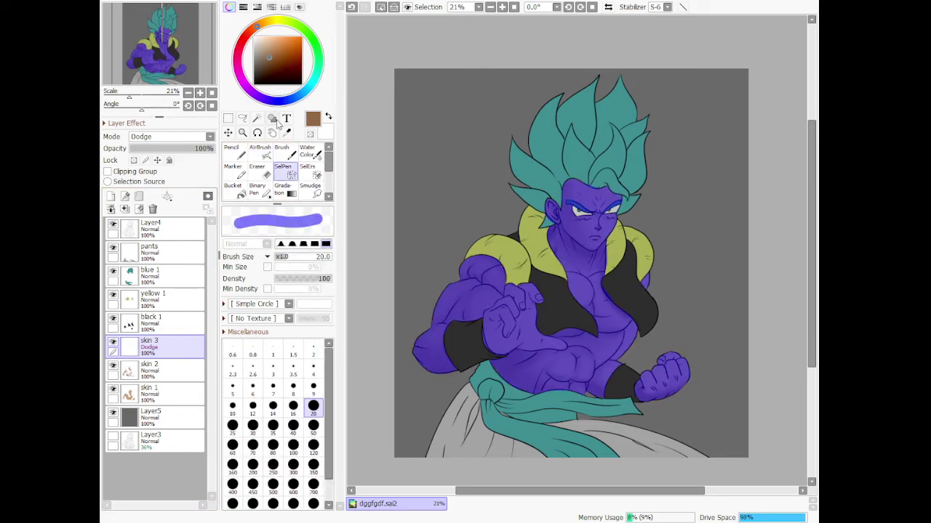
click(283, 152)
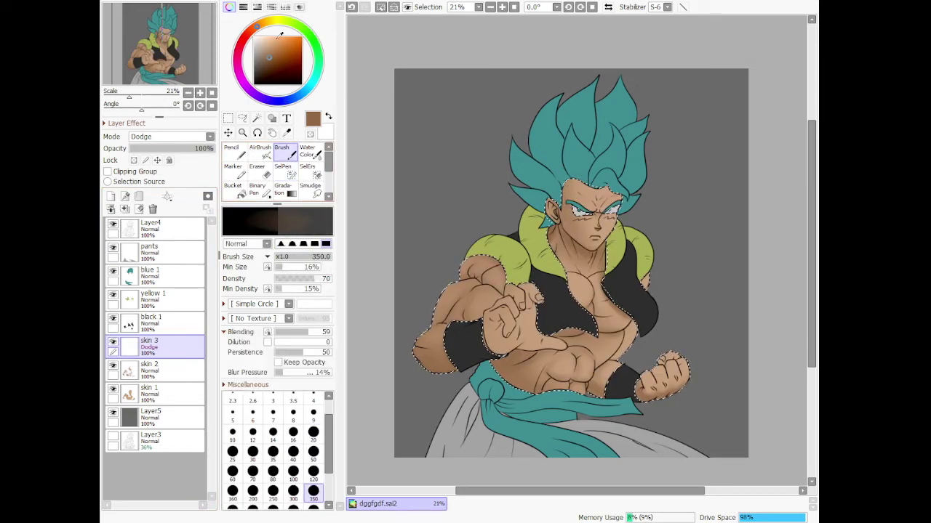
- Choose a muted orange brush colour and set the skin 3 layer's opacity to 69%
click(270, 21)
click(273, 47)
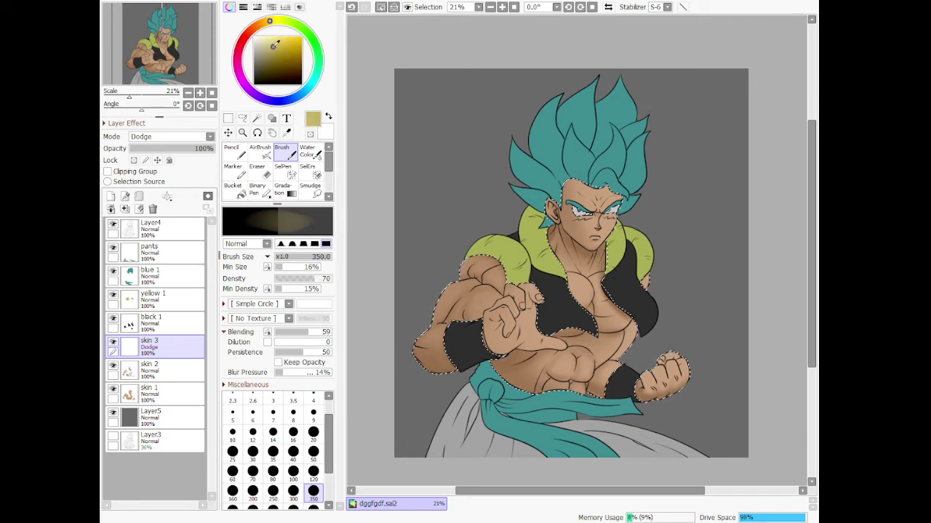
click(261, 24)
click(285, 44)
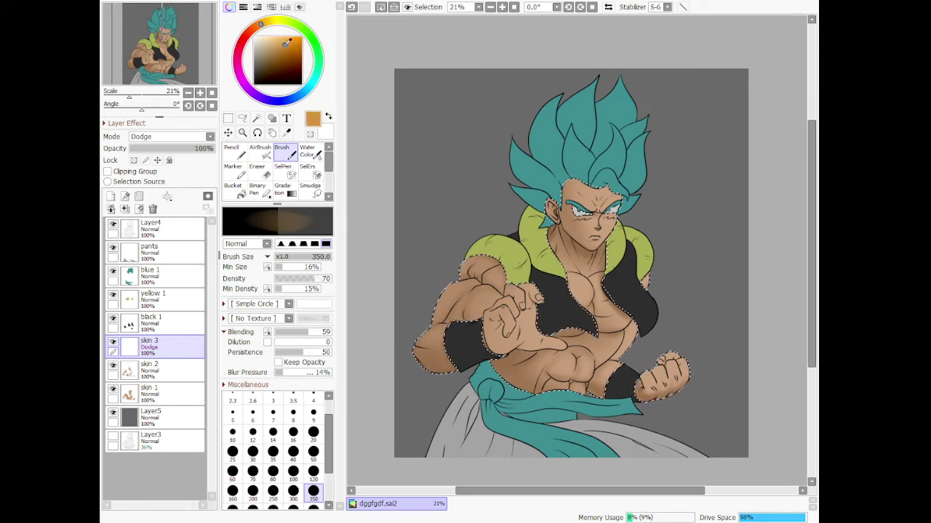
click(189, 148)
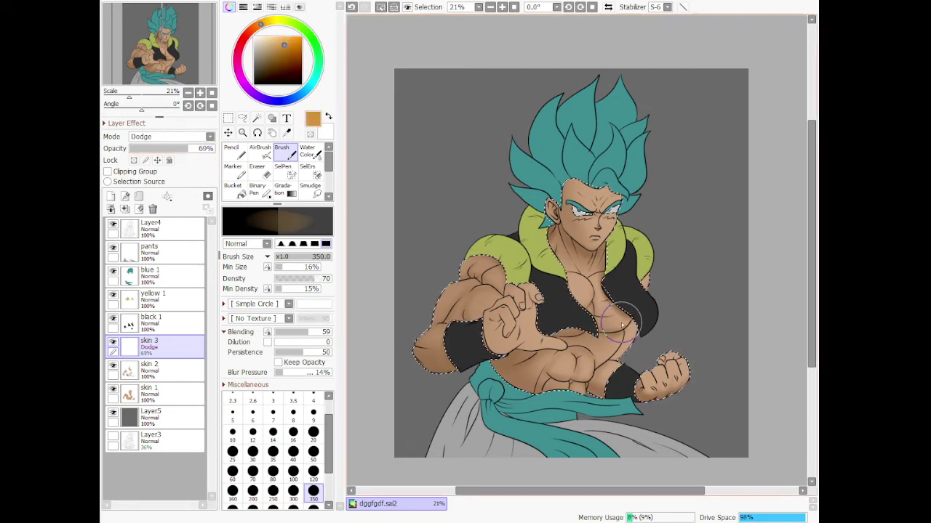
scroll(640, 289, down, 1)
scroll(612, 370, up, 3)
scroll(621, 157, down, 2)
scroll(619, 58, up, 6)
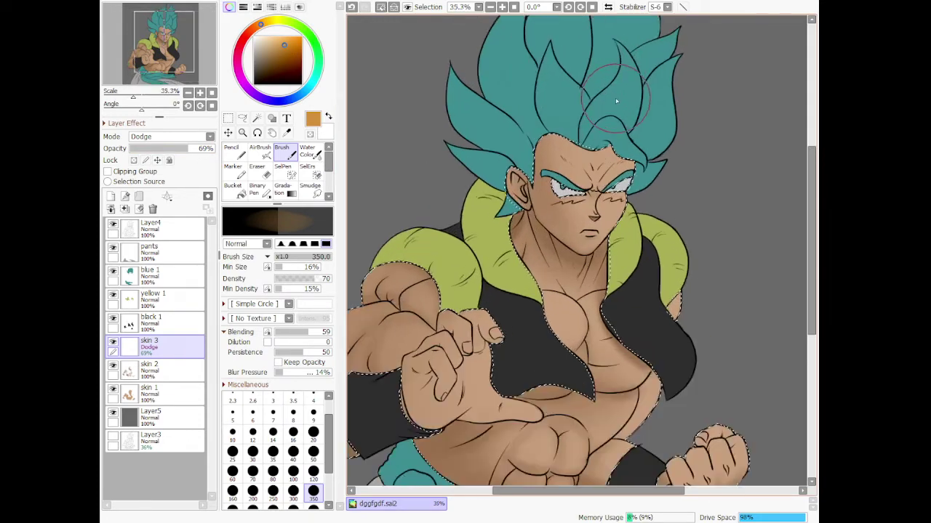
mouse_move(582, 224)
mouse_down()
mouse_move(637, 218)
mouse_move(618, 254)
mouse_move(604, 234)
mouse_move(625, 240)
mouse_move(607, 232)
mouse_up()
key(ctrl+z)
key(ctrl+z)
key(ctrl+z)
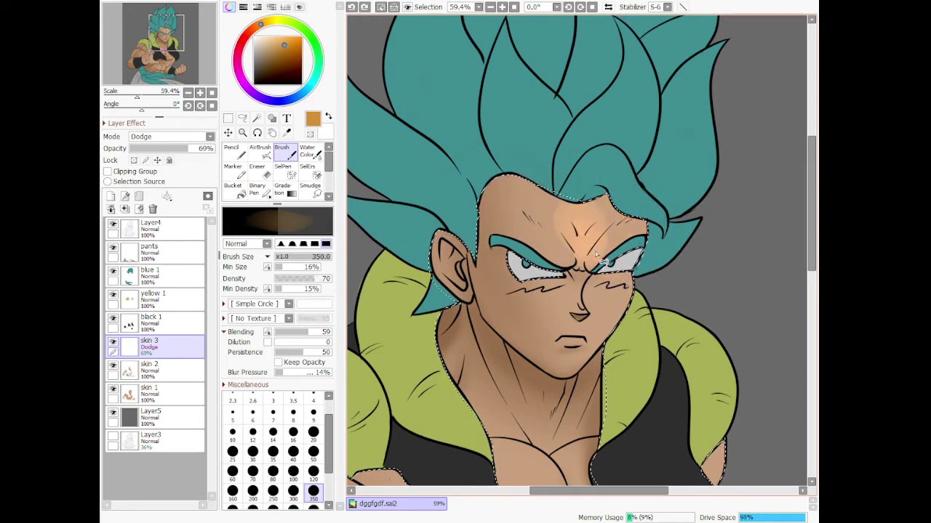
- Paint orange highlights on the cheeks, nose and brow with a size 120 brush, and lower the skin 3 layer's opacity to 62%
mouse_move(627, 291)
mouse_down()
mouse_move(646, 334)
mouse_move(612, 329)
mouse_up()
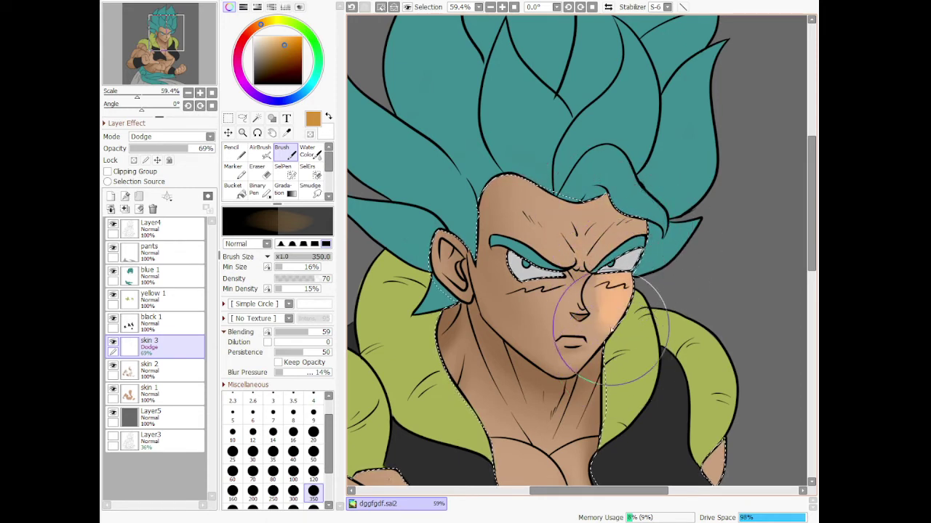
click(313, 471)
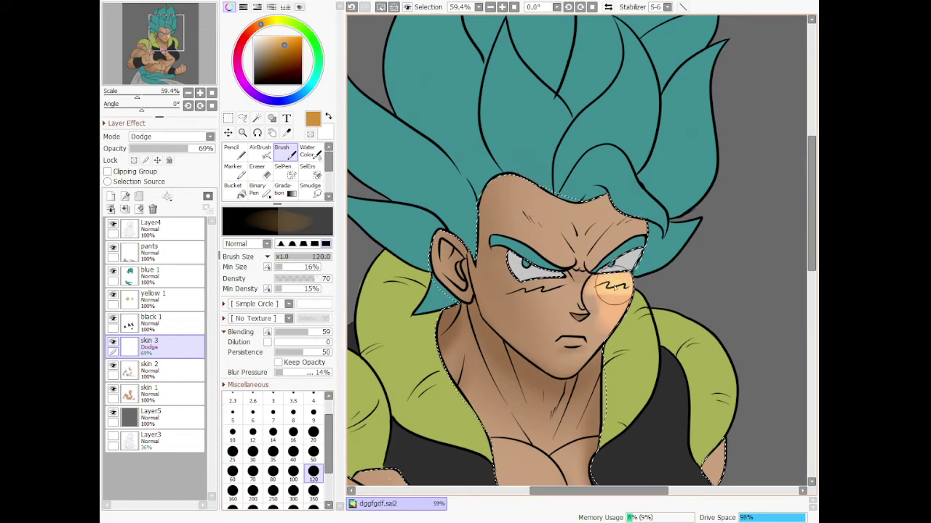
mouse_move(618, 294)
mouse_down()
mouse_move(615, 351)
mouse_move(622, 296)
mouse_move(607, 360)
mouse_move(618, 309)
mouse_move(594, 351)
mouse_move(618, 320)
mouse_move(557, 373)
mouse_move(570, 375)
mouse_move(545, 364)
mouse_move(561, 369)
mouse_move(574, 345)
mouse_move(585, 344)
mouse_move(574, 345)
mouse_move(585, 344)
mouse_move(580, 300)
mouse_move(585, 309)
mouse_move(587, 286)
mouse_move(578, 309)
mouse_up()
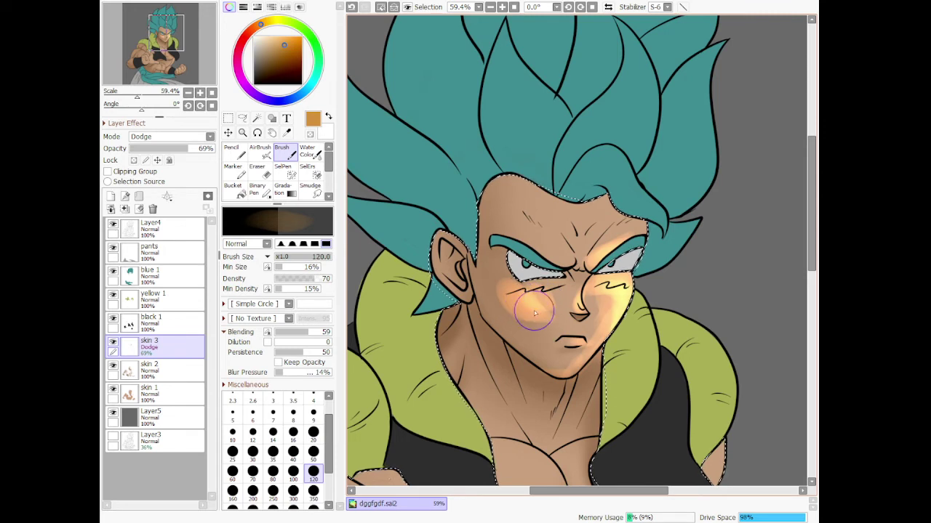
drag(331, 162, 332, 175)
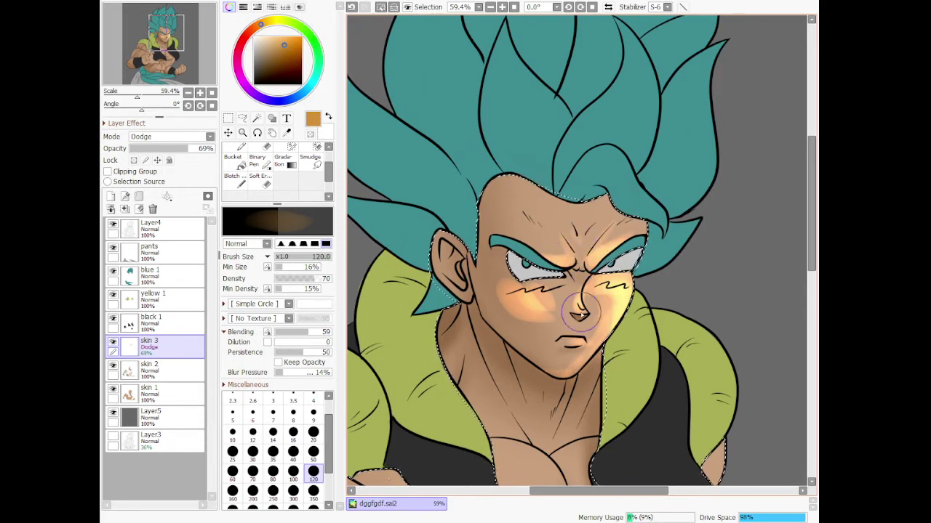
mouse_move(595, 307)
mouse_down()
mouse_move(605, 320)
mouse_move(615, 294)
mouse_move(625, 313)
mouse_move(618, 311)
mouse_up()
scroll(616, 311, down, 6)
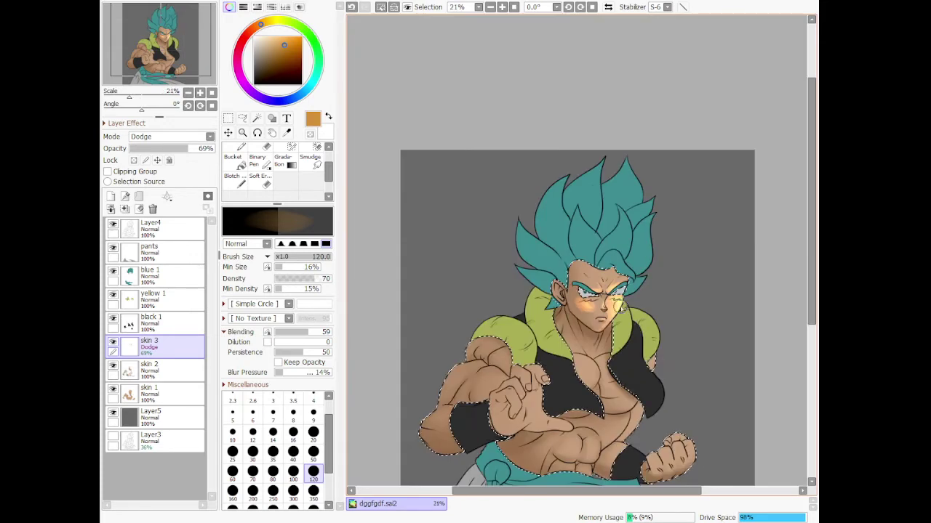
drag(173, 150, 182, 149)
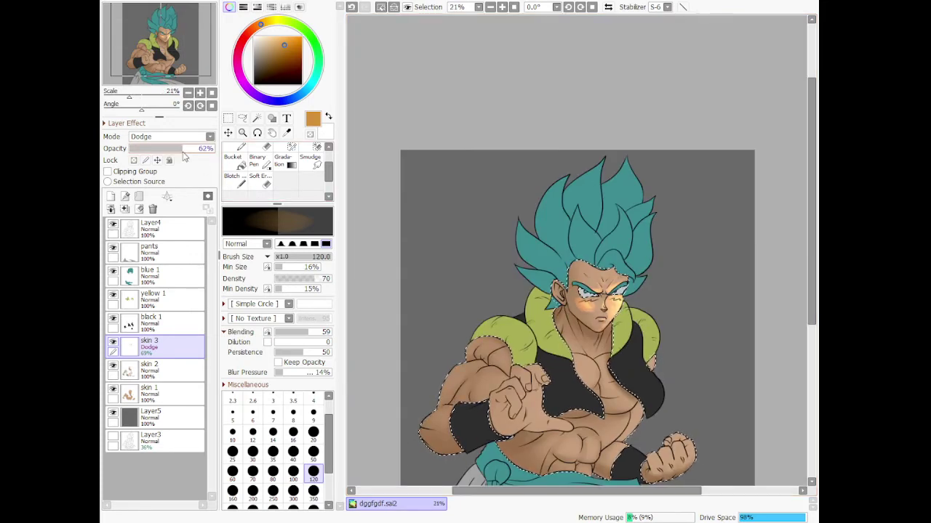
- Soften the edges of the cheek and nose highlights with the soft eraser at size 120
click(260, 180)
scroll(555, 340, up, 7)
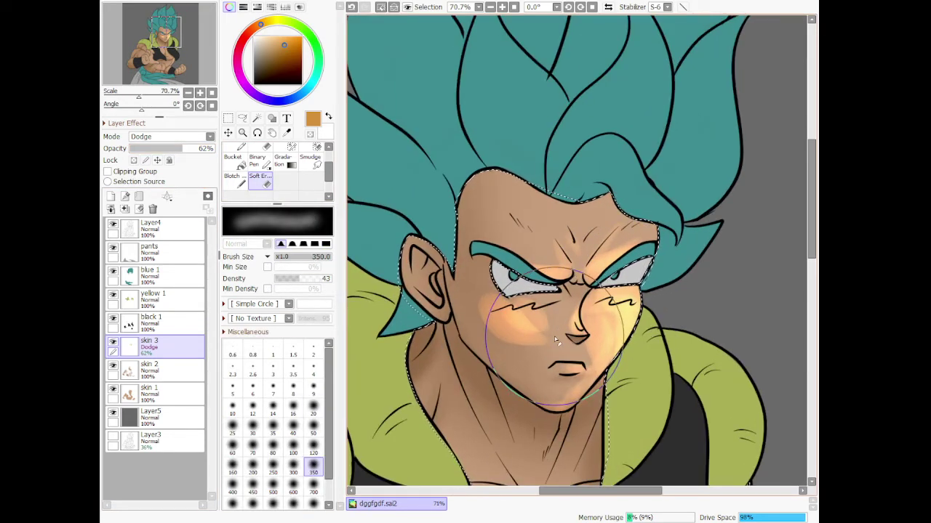
click(314, 447)
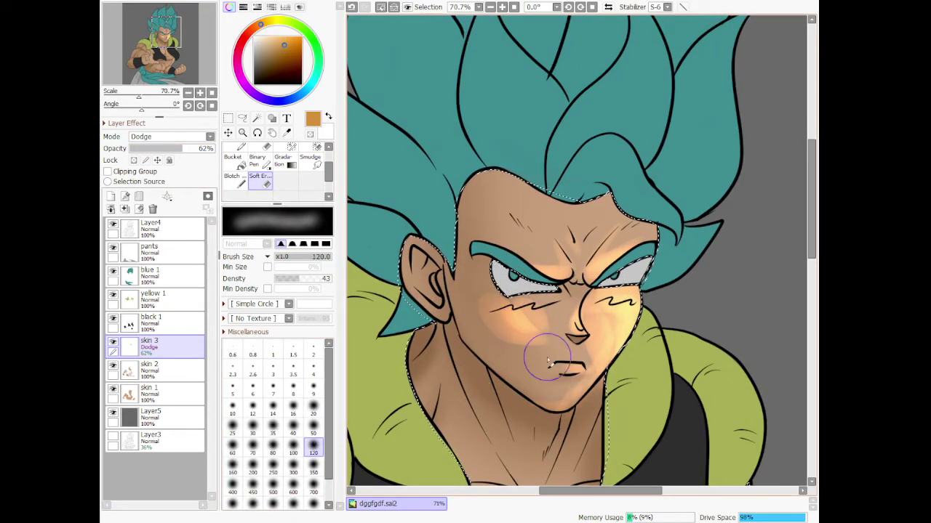
drag(473, 315, 507, 365)
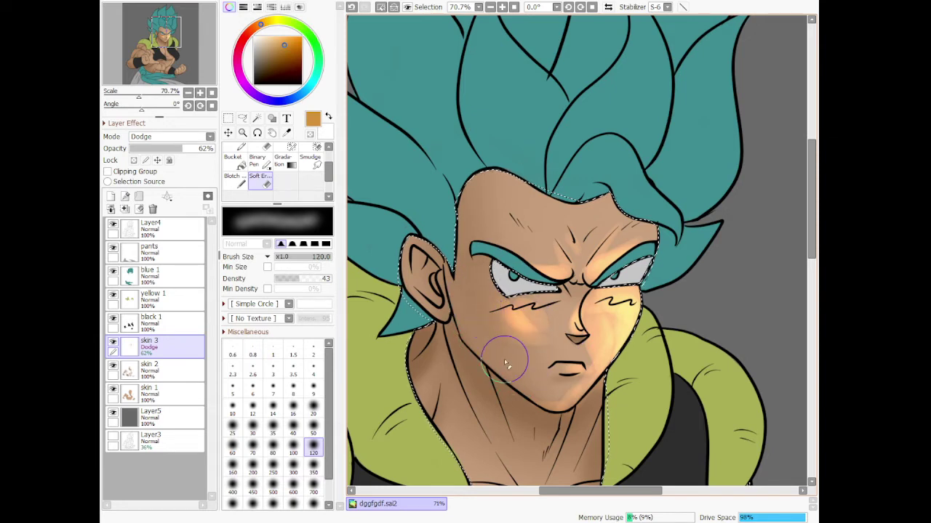
drag(558, 338, 536, 263)
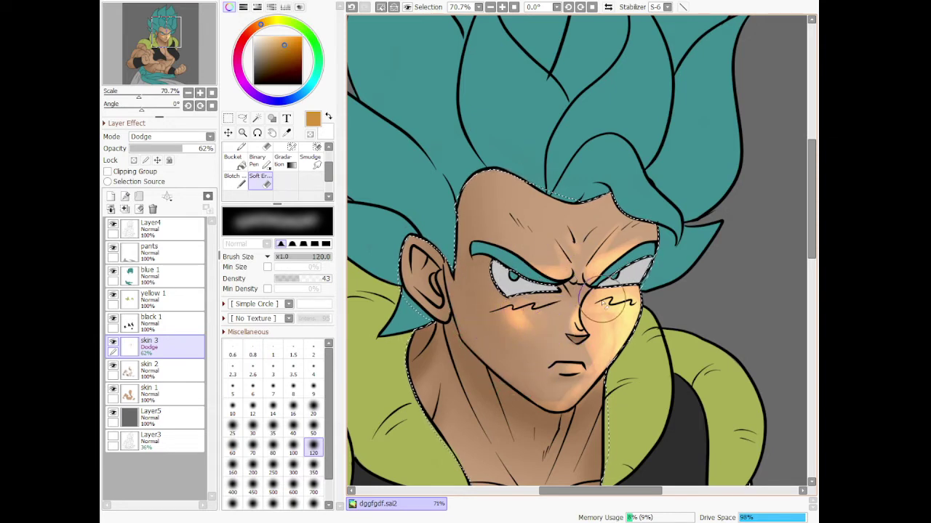
mouse_move(598, 311)
mouse_down()
mouse_move(586, 362)
mouse_move(603, 303)
mouse_move(596, 356)
mouse_move(562, 397)
mouse_up()
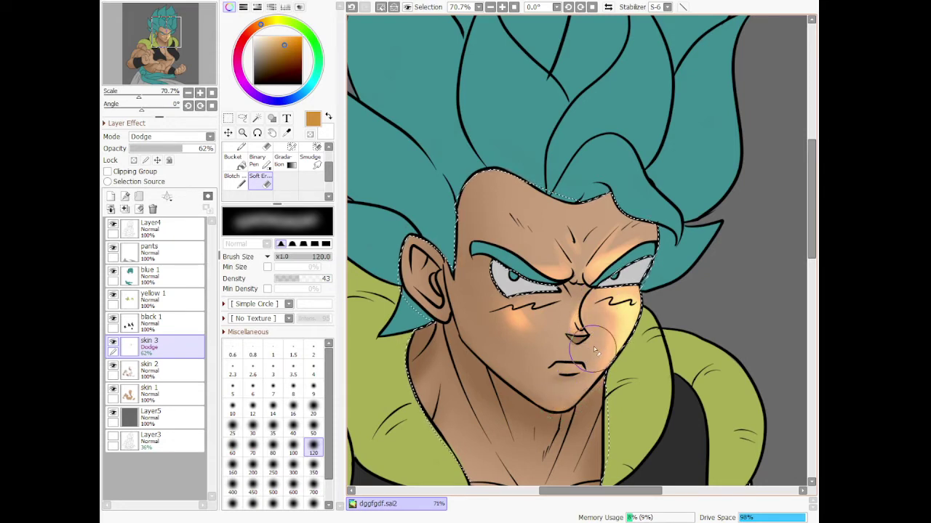
- Brush an orange highlight along the lit jawline from the chin up to the far cheek
drag(327, 174, 327, 157)
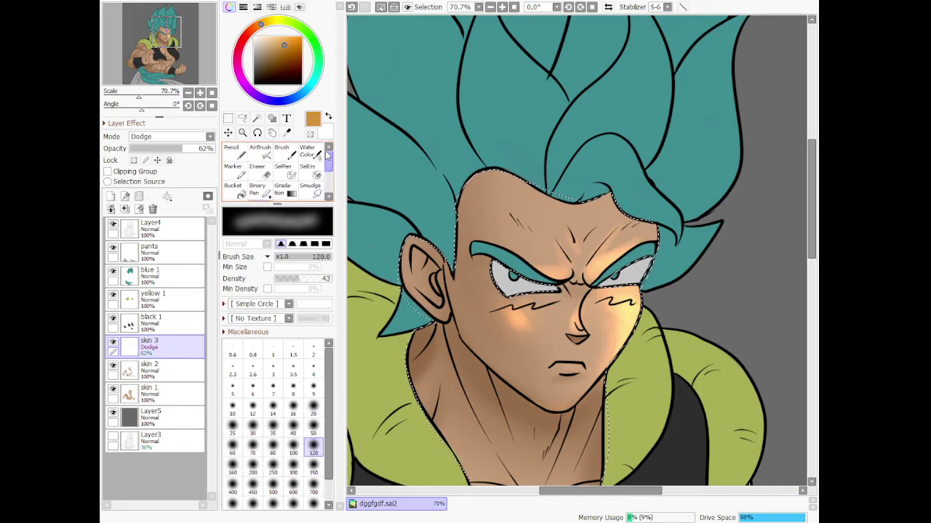
click(259, 155)
click(289, 153)
mouse_move(568, 374)
mouse_down()
mouse_move(582, 368)
mouse_move(571, 395)
mouse_move(621, 337)
mouse_move(599, 387)
mouse_move(647, 355)
mouse_move(630, 333)
mouse_move(642, 328)
mouse_up()
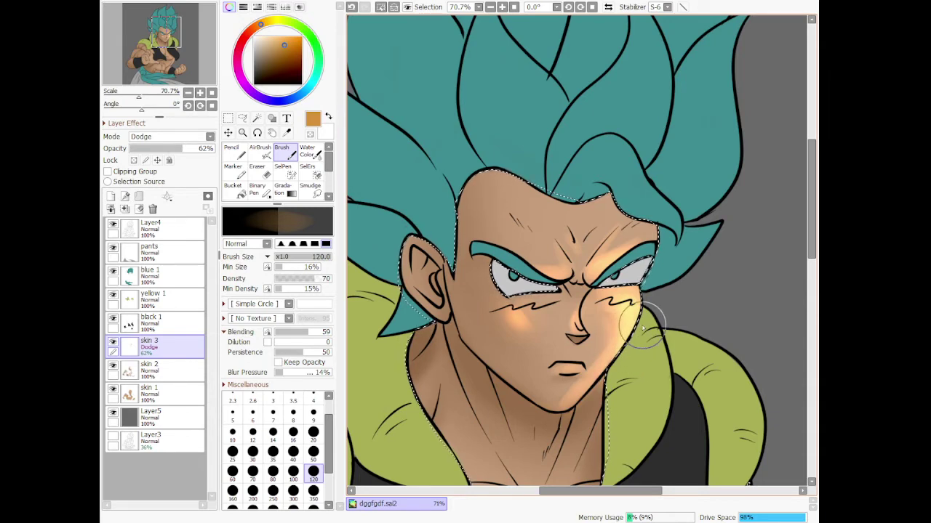
- Set the brush density to 45 and size to 350, and paint soft orange highlights on the chest muscles
scroll(642, 328, down, 9)
scroll(637, 390, up, 9)
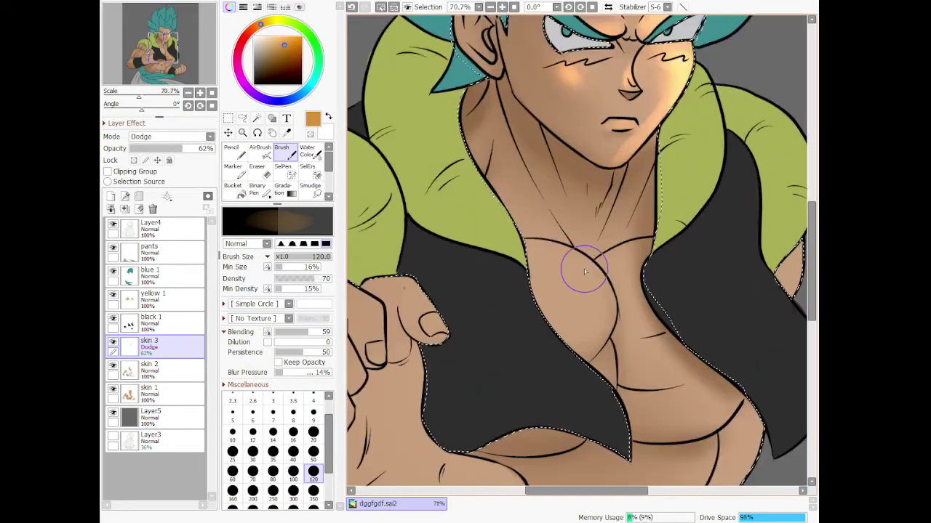
drag(314, 279, 301, 279)
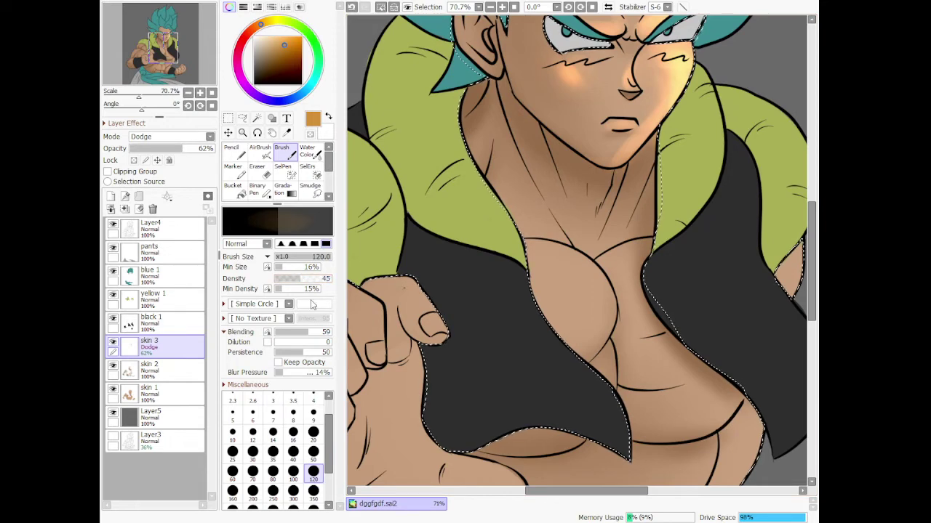
key(bracketright)
key(bracketright)
key(bracketright)
key(bracketright)
key(bracketright)
mouse_move(577, 301)
mouse_down()
mouse_move(610, 305)
mouse_move(577, 285)
mouse_move(579, 303)
mouse_move(554, 274)
mouse_move(566, 310)
mouse_move(589, 333)
mouse_up()
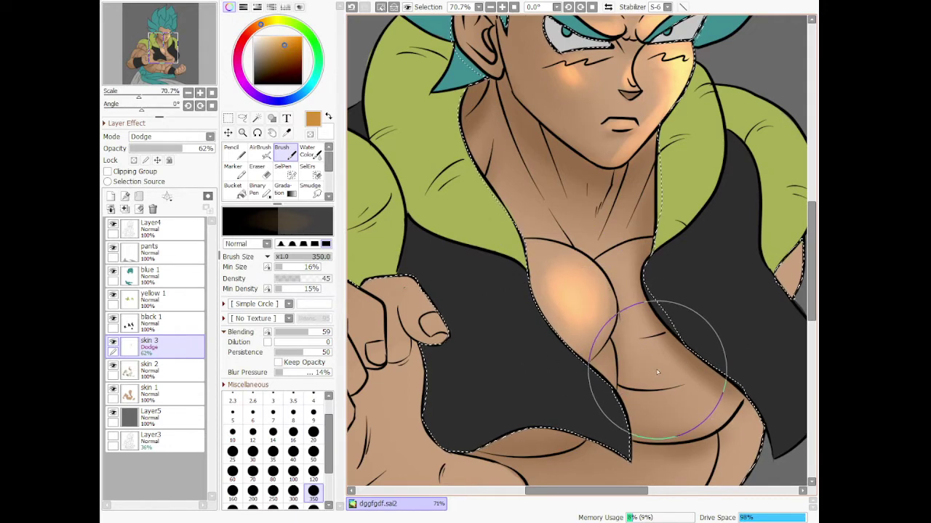
drag(657, 372, 668, 376)
scroll(623, 293, down, 4)
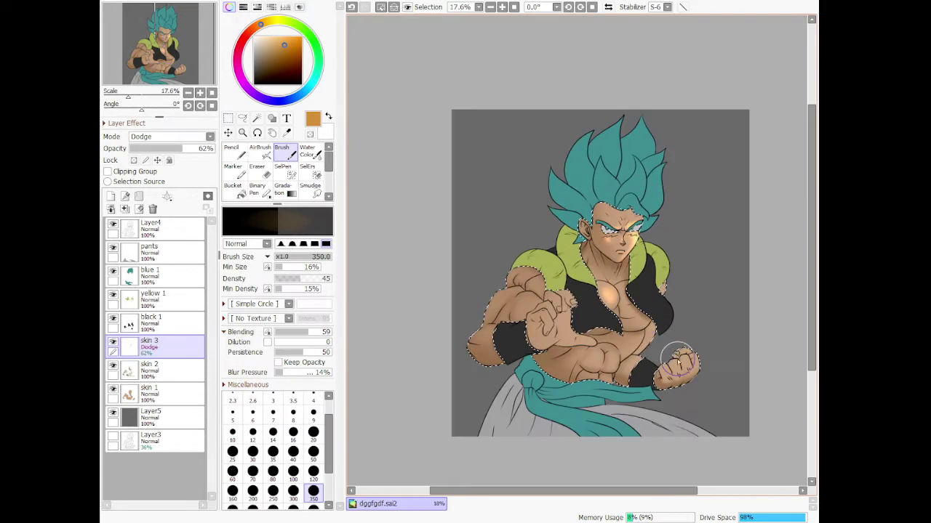
- Reduce the brush size to 120 and paint orange highlights on the knuckles and fingers of the clenched fist
scroll(679, 359, up, 4)
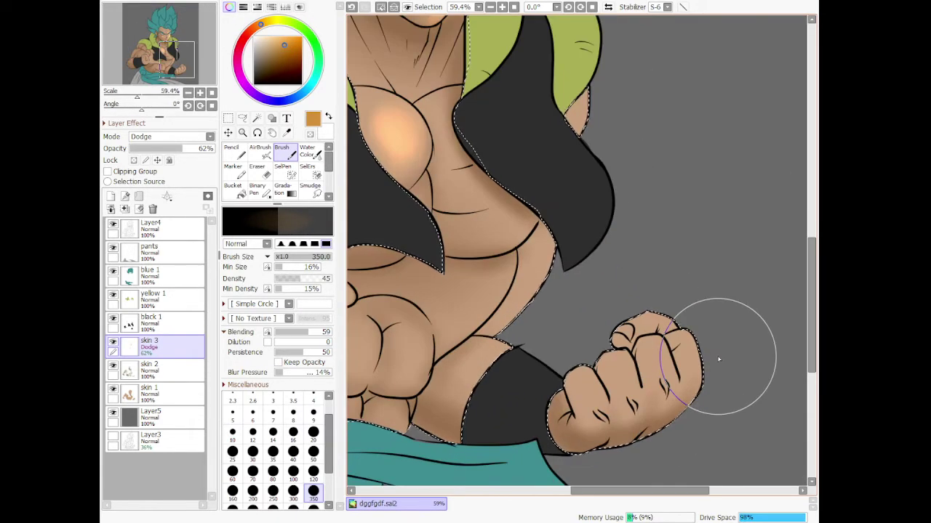
key(bracketleft)
key(bracketleft)
key(bracketleft)
key(bracketleft)
key(bracketleft)
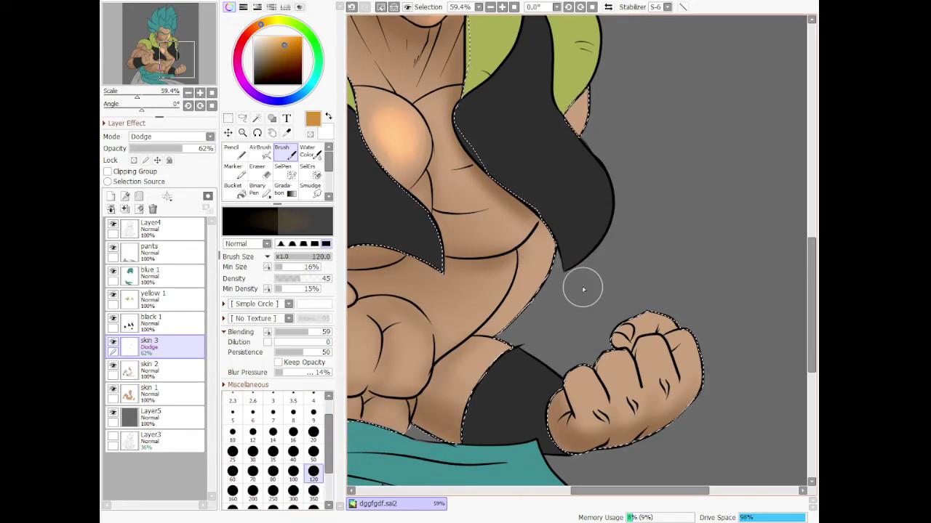
mouse_move(622, 329)
mouse_down()
mouse_move(660, 314)
mouse_move(617, 334)
mouse_move(670, 309)
mouse_move(627, 330)
mouse_move(669, 316)
mouse_move(699, 327)
mouse_move(650, 347)
mouse_move(659, 356)
mouse_move(645, 343)
mouse_move(672, 343)
mouse_move(628, 365)
mouse_move(595, 362)
mouse_move(621, 358)
mouse_move(567, 393)
mouse_move(572, 373)
mouse_move(582, 375)
mouse_move(568, 395)
mouse_move(607, 363)
mouse_move(638, 358)
mouse_move(593, 387)
mouse_move(604, 368)
mouse_move(613, 389)
mouse_move(605, 393)
mouse_move(632, 353)
mouse_move(618, 366)
mouse_move(629, 369)
mouse_move(638, 400)
mouse_move(582, 369)
mouse_move(588, 386)
mouse_move(590, 375)
mouse_move(609, 392)
mouse_move(668, 346)
mouse_up()
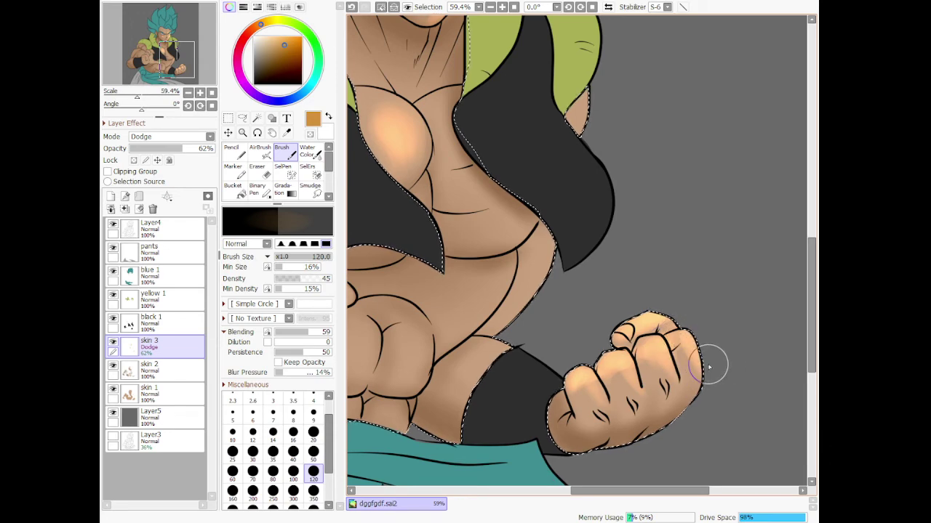
- Paint orange highlights on the thumb, palm and fingers of the open hand with the size 120 brush
scroll(705, 363, down, 4)
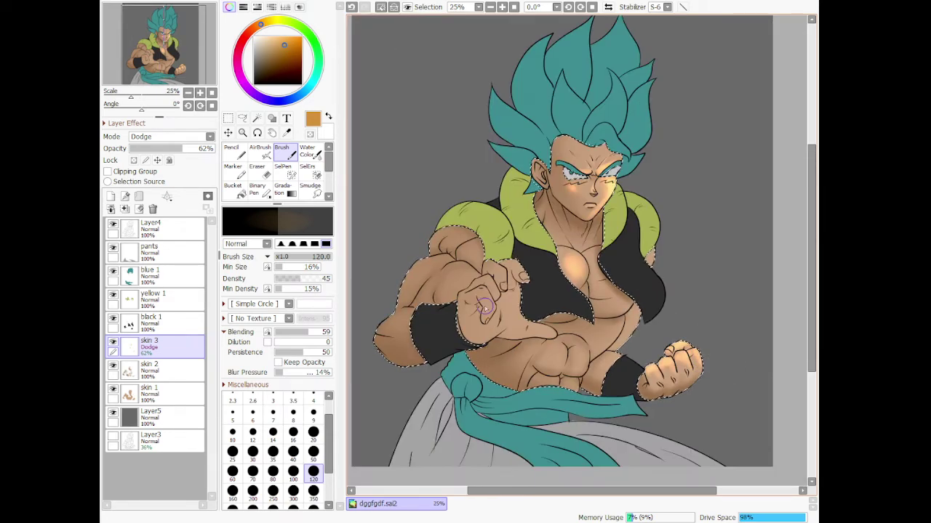
scroll(485, 307, up, 4)
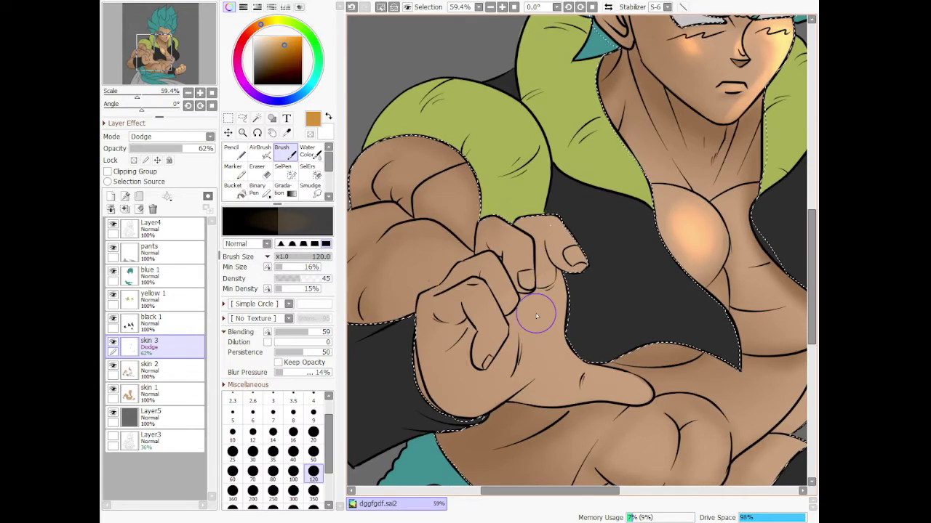
drag(565, 358, 618, 381)
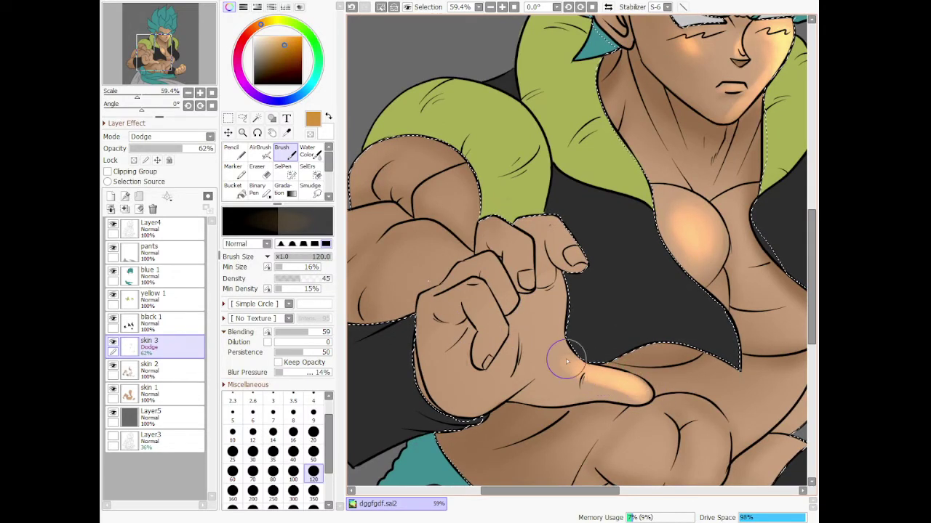
drag(557, 329, 555, 326)
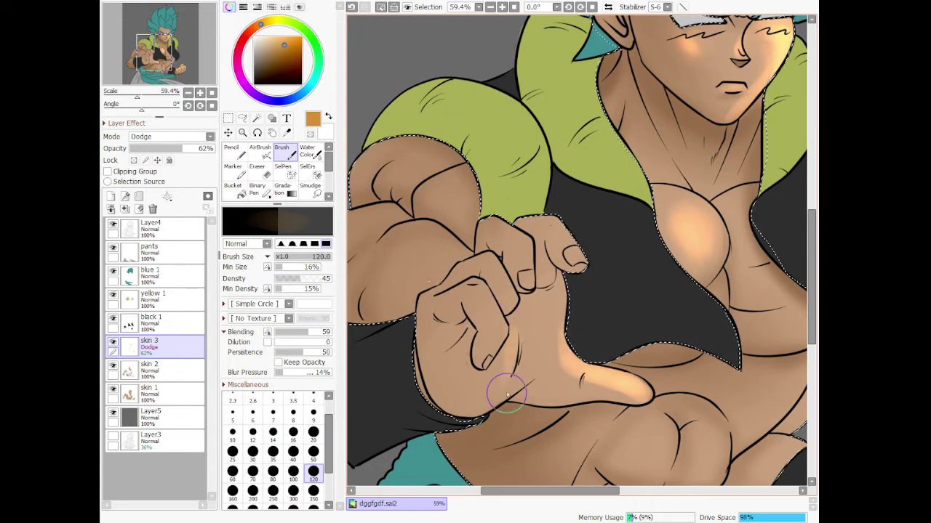
mouse_move(511, 395)
mouse_down()
mouse_move(562, 322)
mouse_move(560, 299)
mouse_move(565, 345)
mouse_up()
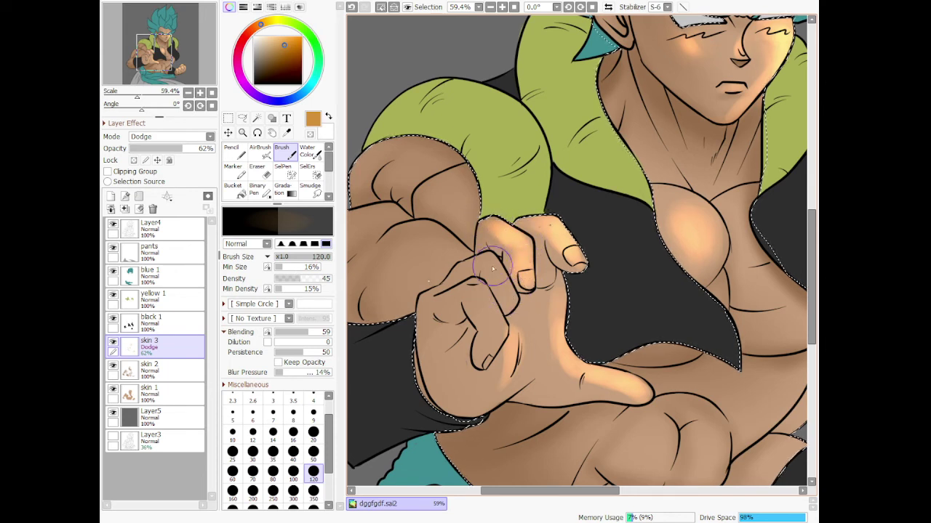
drag(486, 262, 487, 254)
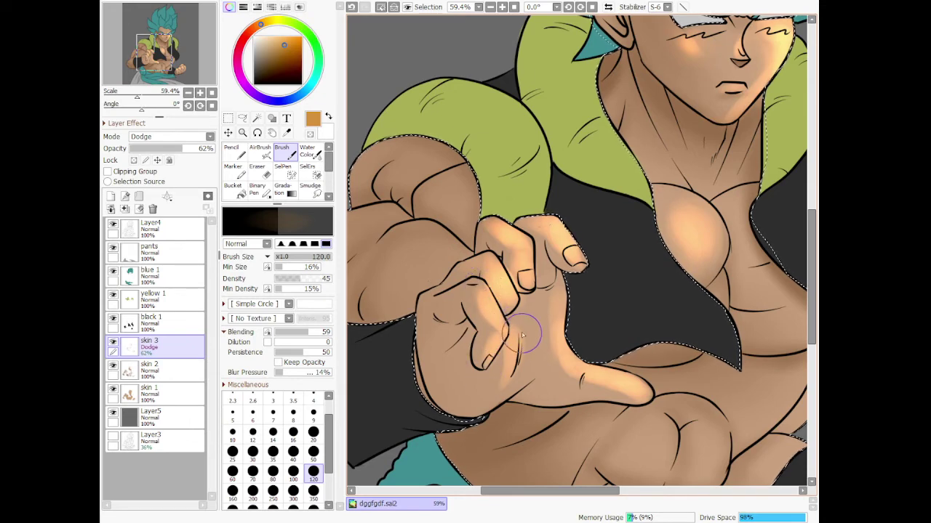
- Airbrush a stronger orange glow onto the open hand's fingertips and palm at size 120
click(268, 154)
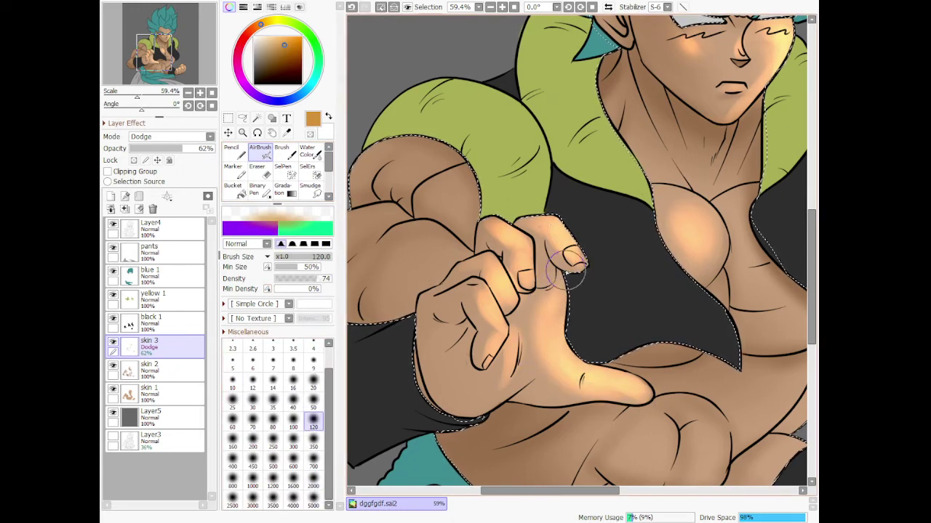
drag(564, 240, 587, 263)
scroll(583, 275, down, 5)
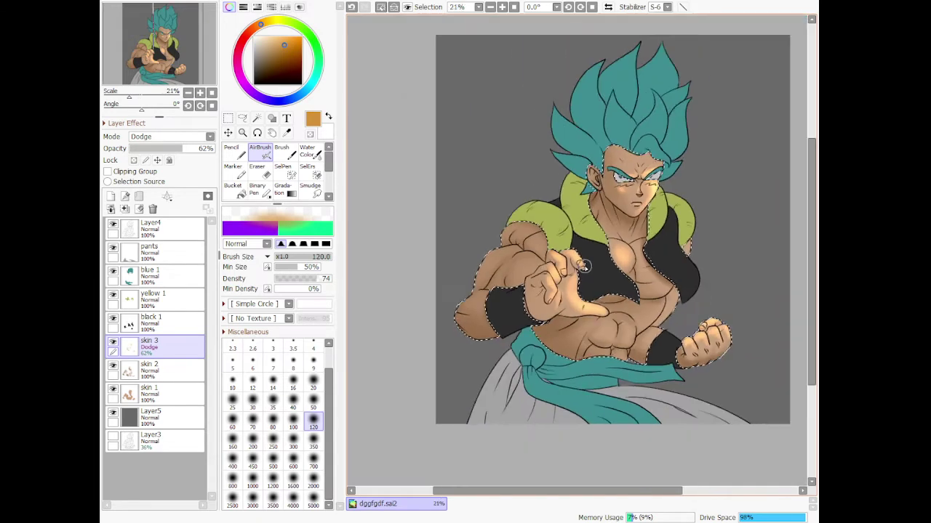
scroll(623, 273, up, 3)
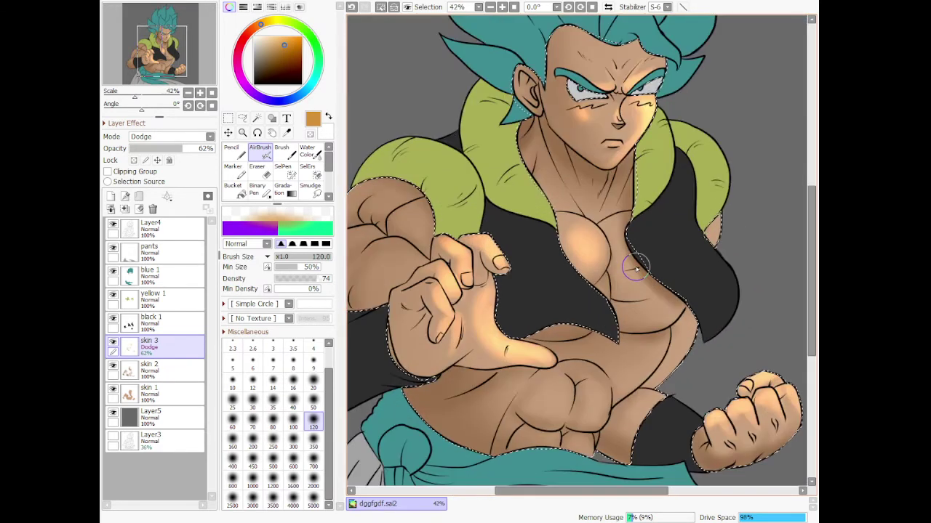
mouse_move(467, 346)
mouse_down()
mouse_move(461, 310)
mouse_move(509, 320)
mouse_move(502, 342)
mouse_move(516, 305)
mouse_up()
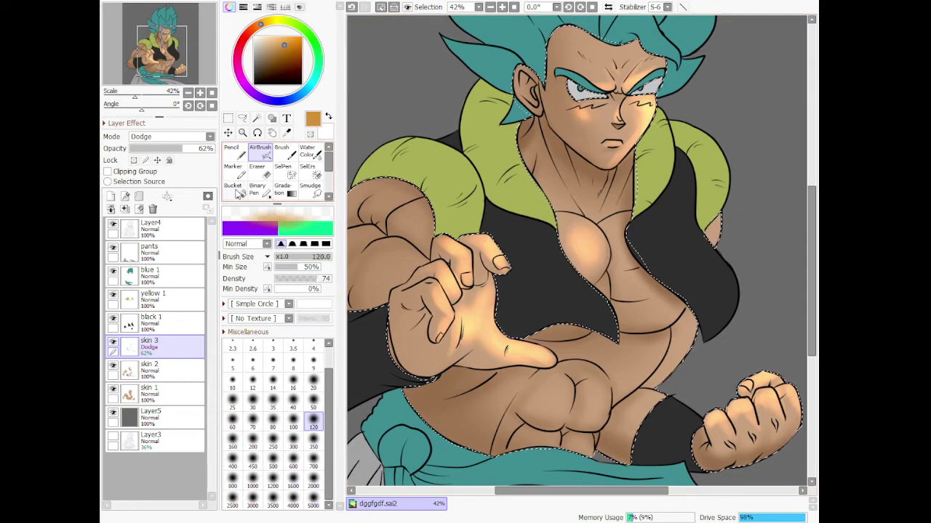
- Soften the open hand's highlights with the soft eraser at size 350
drag(328, 163, 328, 182)
click(262, 162)
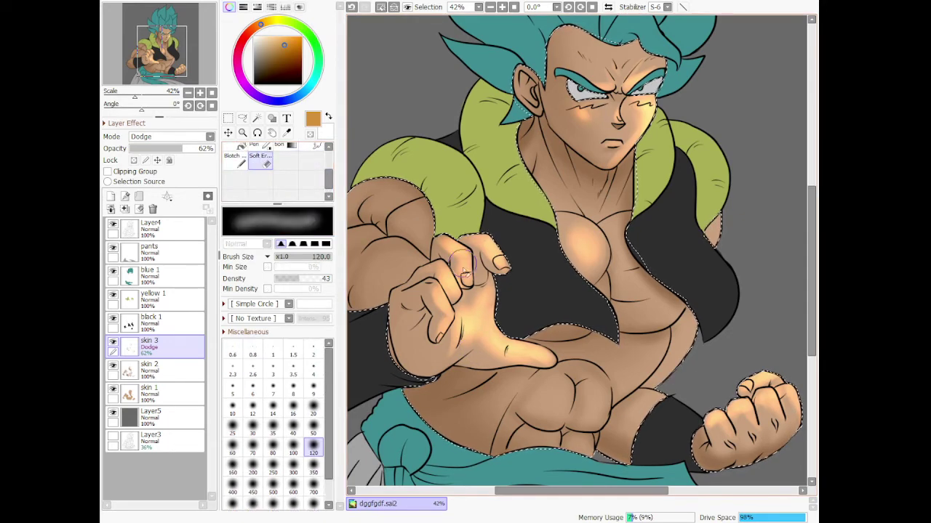
click(313, 467)
mouse_move(471, 259)
mouse_down()
mouse_move(450, 259)
mouse_move(428, 283)
mouse_move(474, 394)
mouse_move(469, 323)
mouse_move(509, 349)
mouse_move(486, 354)
mouse_move(531, 372)
mouse_move(514, 363)
mouse_move(541, 361)
mouse_move(580, 303)
mouse_move(575, 252)
mouse_move(612, 330)
mouse_move(638, 340)
mouse_up()
scroll(638, 339, down, 5)
- Paint a soft orange highlight on the muscle of the raised arm behind the open hand with the size 350 brush
scroll(509, 320, up, 5)
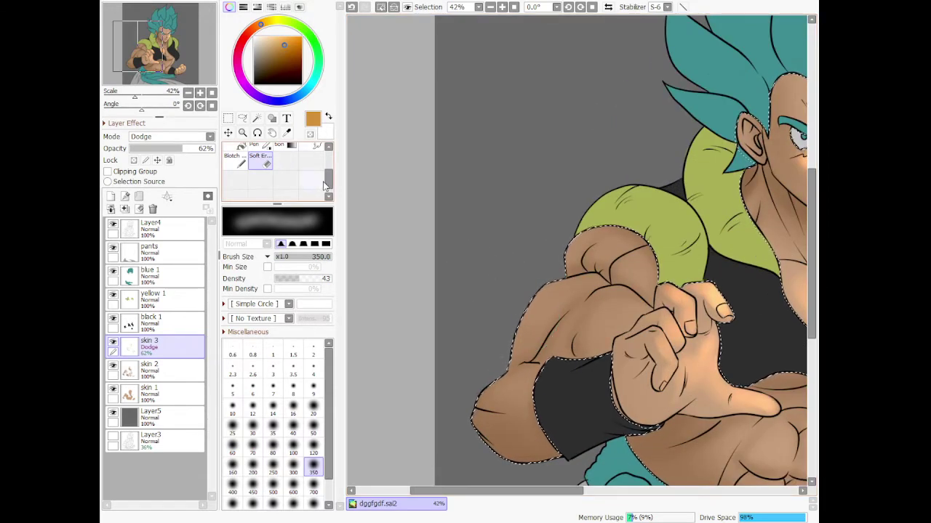
scroll(311, 161, up, 3)
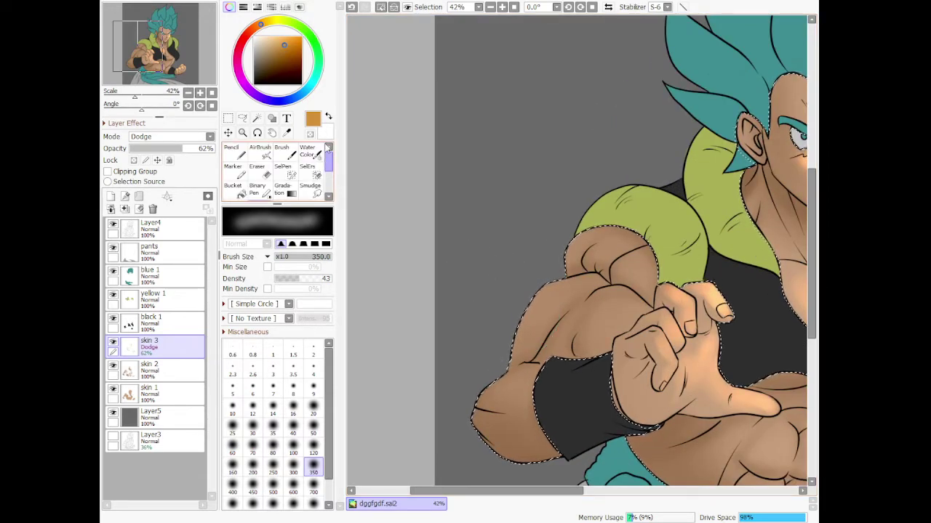
click(283, 153)
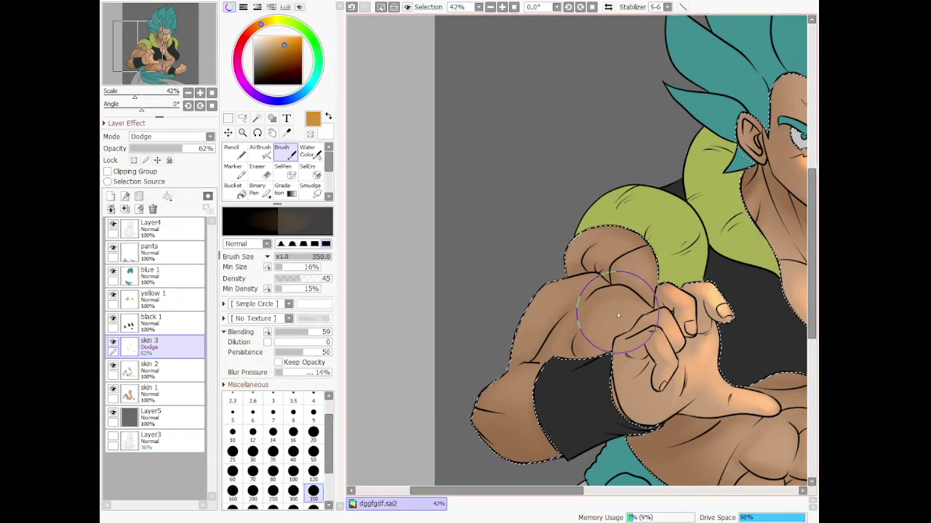
drag(615, 329, 593, 359)
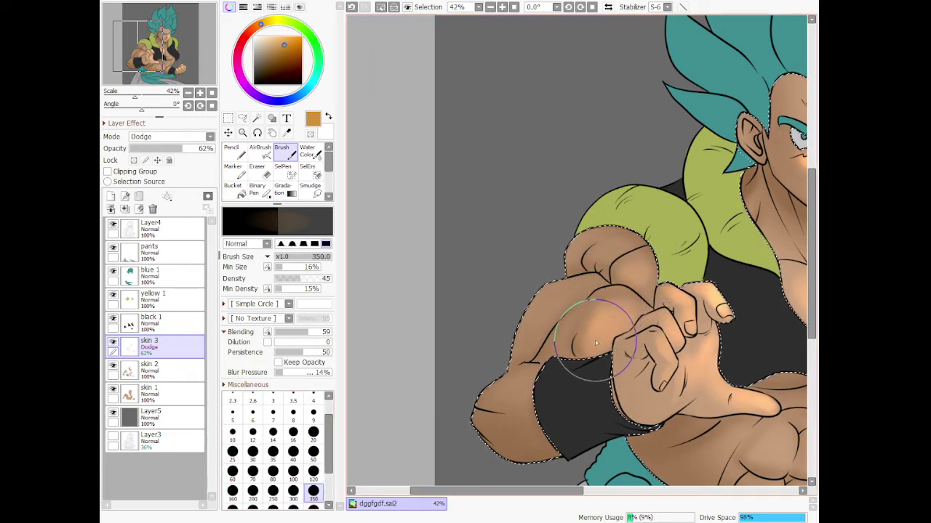
scroll(728, 291, down, 4)
- Brush orange highlights along the upper edge of the chest muscle at size 50, and blend them out over the chest at size 120
scroll(728, 291, up, 4)
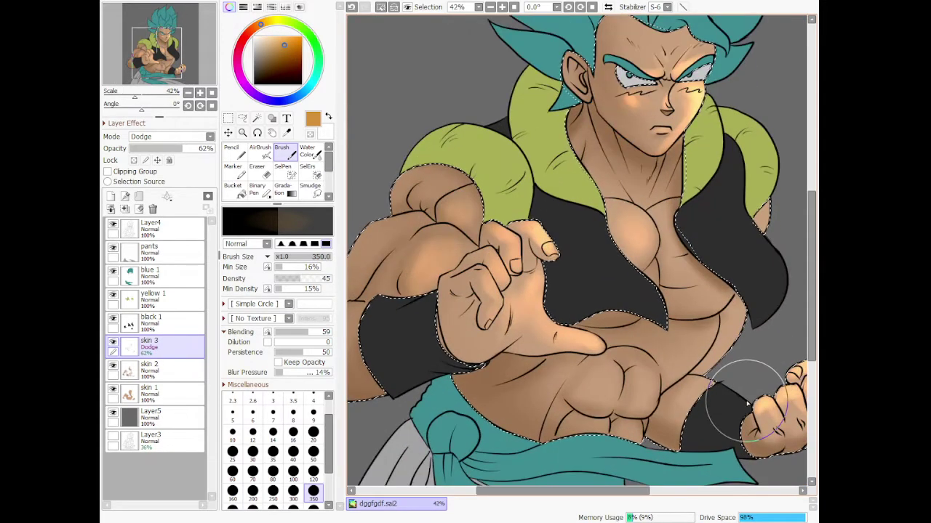
scroll(666, 350, down, 2)
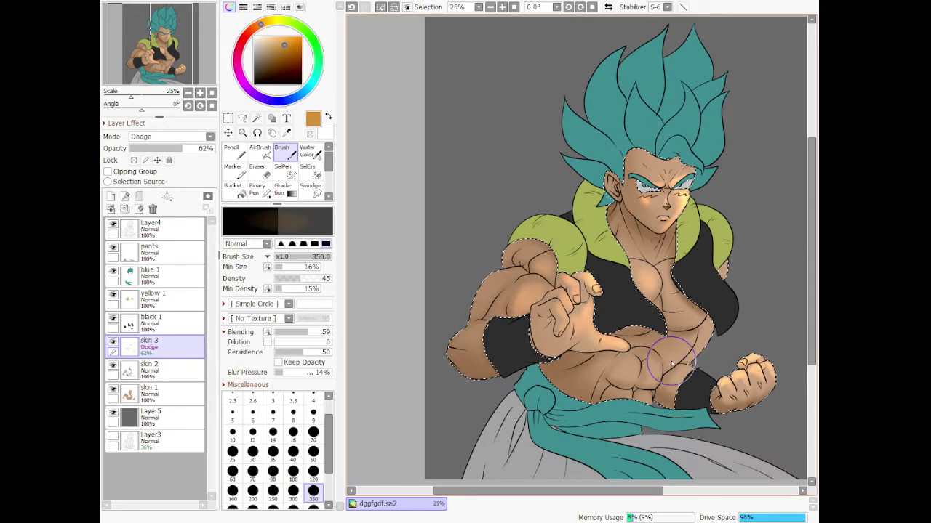
scroll(670, 361, up, 3)
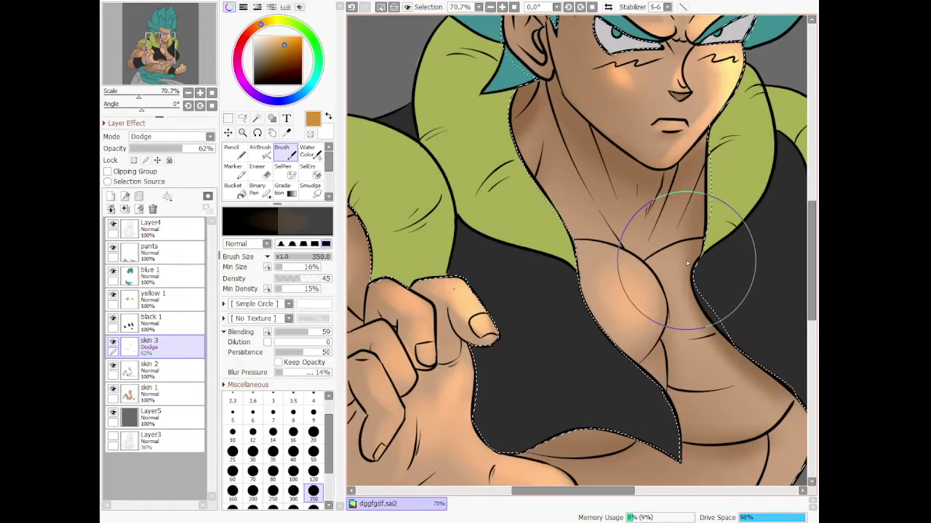
click(313, 453)
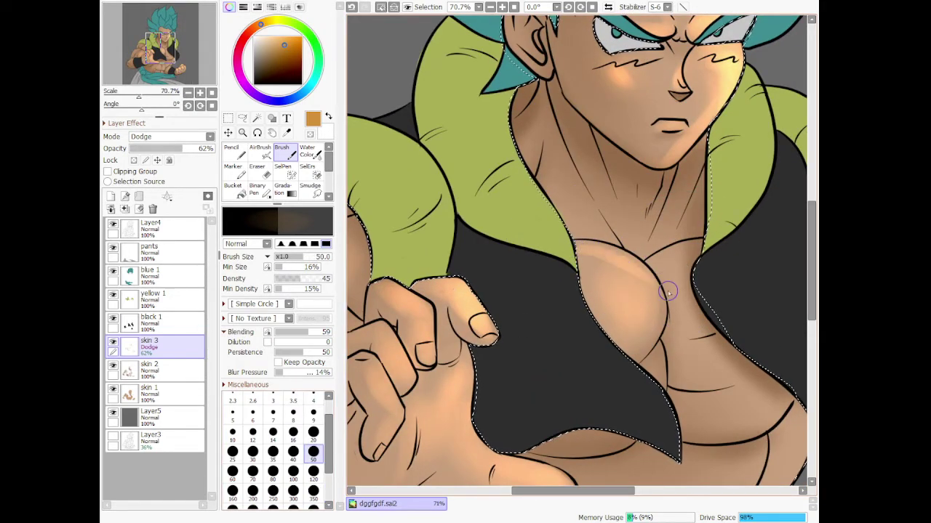
mouse_move(647, 285)
mouse_down()
mouse_move(580, 246)
mouse_move(663, 283)
mouse_move(674, 250)
mouse_move(692, 260)
mouse_move(661, 266)
mouse_move(684, 257)
mouse_up()
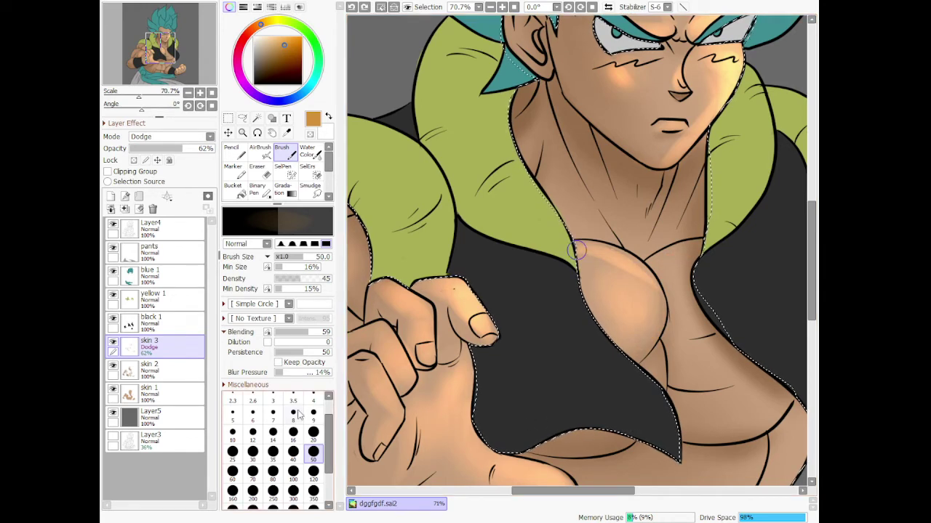
click(313, 471)
mouse_move(579, 252)
mouse_down()
mouse_move(665, 279)
mouse_move(657, 312)
mouse_up()
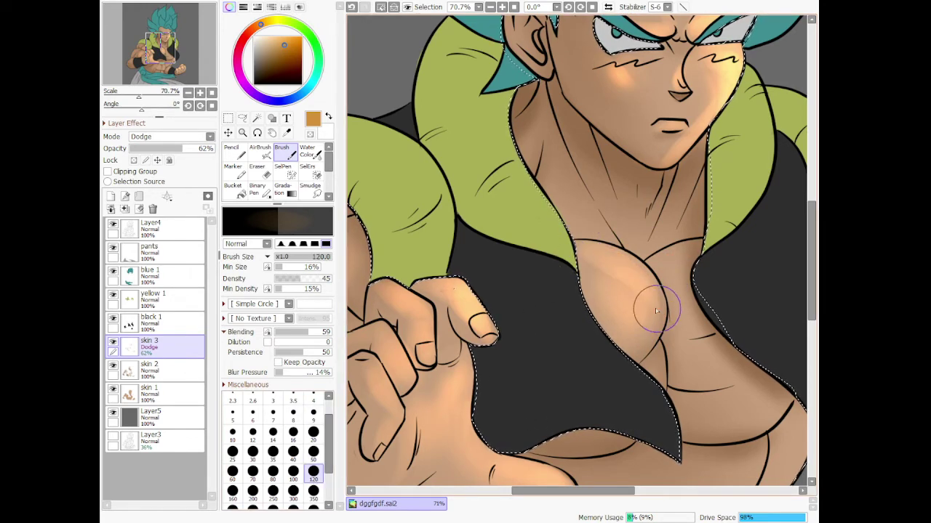
mouse_move(684, 257)
mouse_down()
mouse_move(663, 263)
mouse_move(686, 264)
mouse_move(664, 320)
mouse_up()
- Paint an orange highlight below the far collarbone at the base of the neck with the size 120 brush
scroll(664, 320, down, 4)
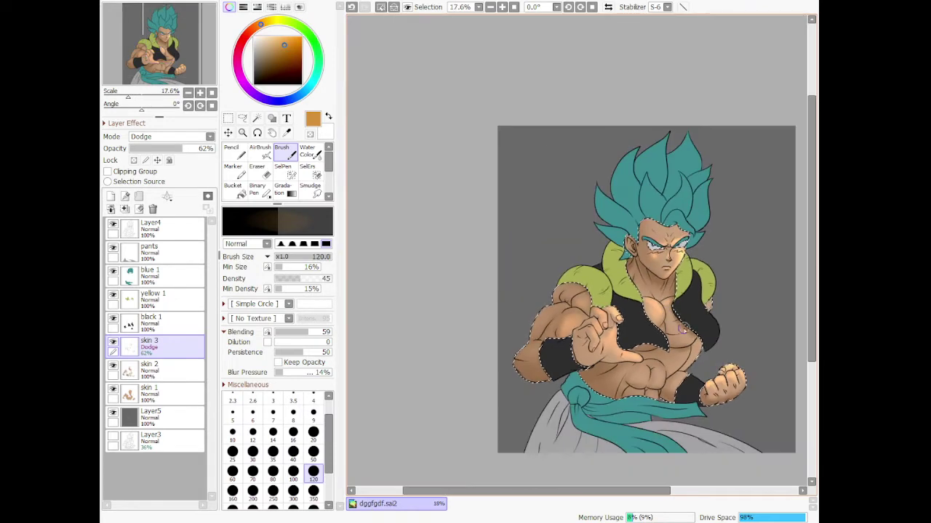
scroll(676, 291, up, 2)
scroll(678, 282, up, 2)
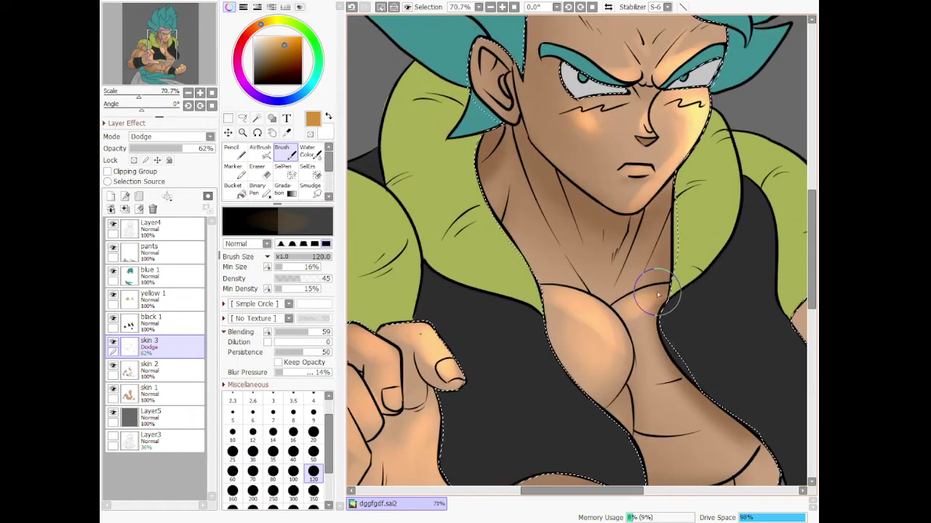
drag(623, 294, 650, 217)
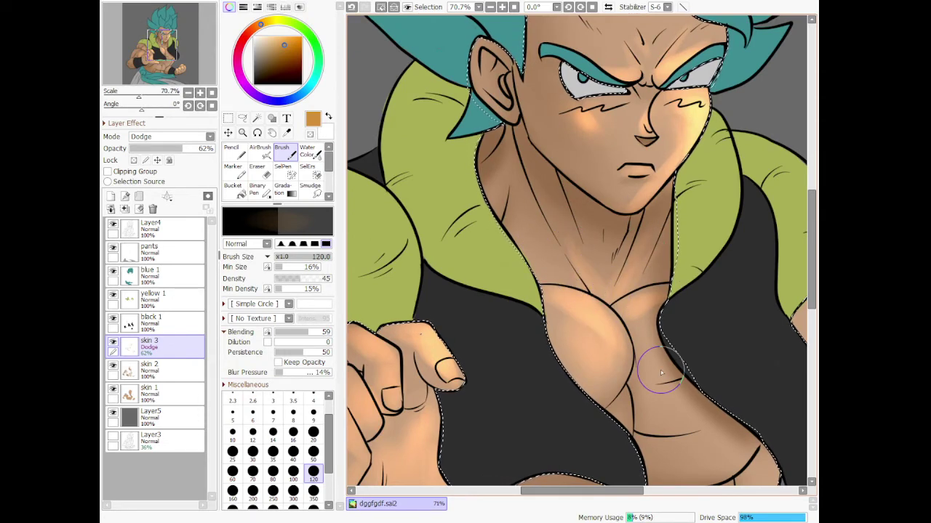
- Soften the highlights on the face around the cheeks and nose with the soft eraser at size 350
scroll(659, 368, down, 4)
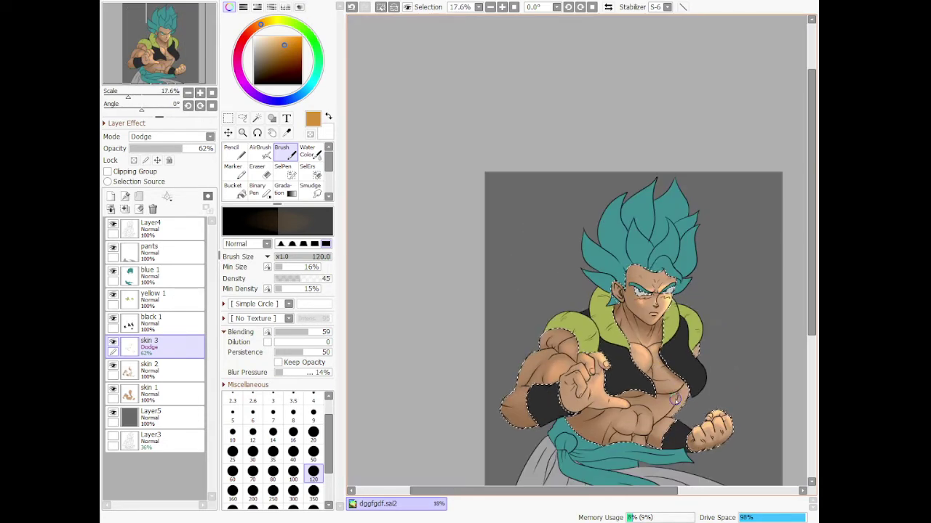
scroll(674, 399, down, 1)
scroll(674, 399, up, 2)
scroll(669, 283, up, 4)
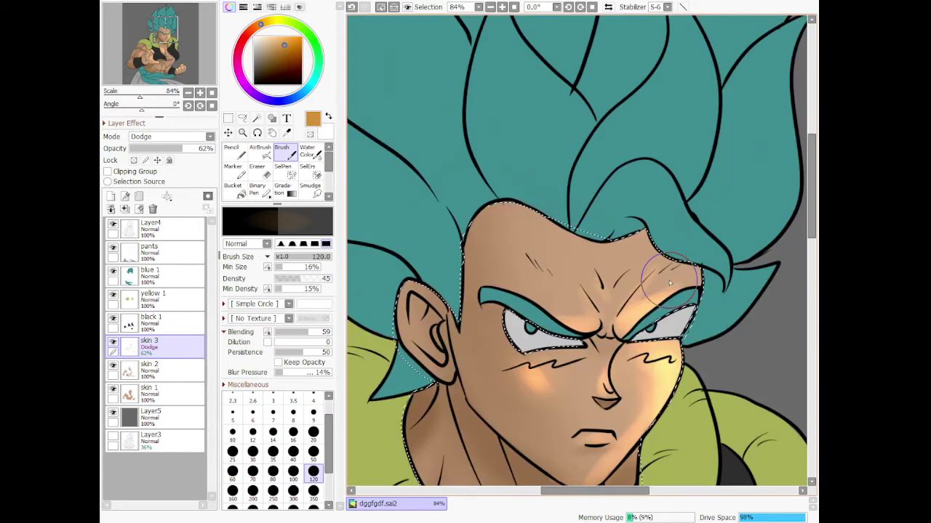
scroll(286, 186, down, 2)
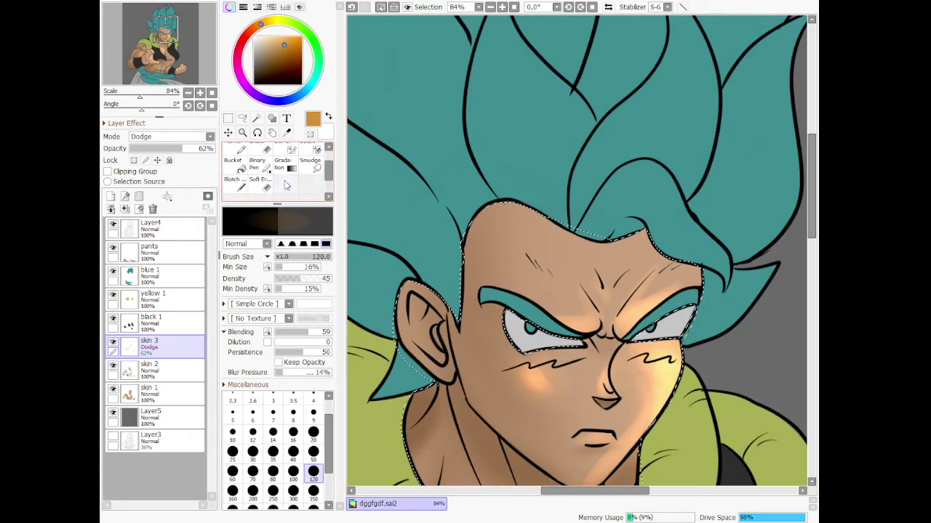
click(261, 183)
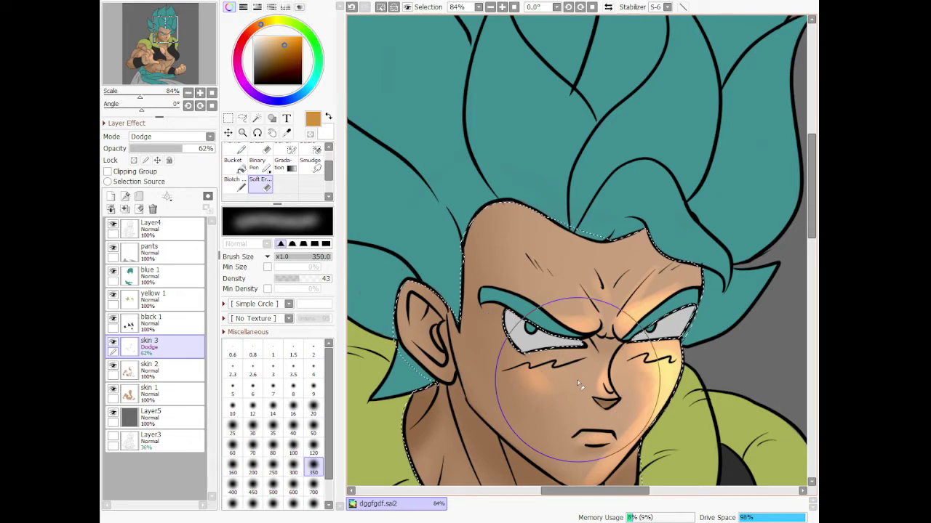
scroll(579, 385, down, 5)
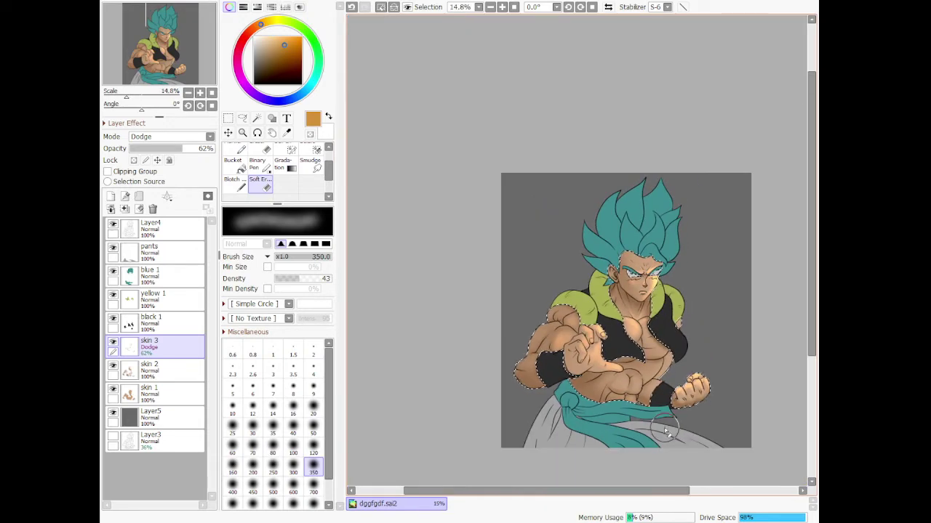
scroll(663, 439, up, 2)
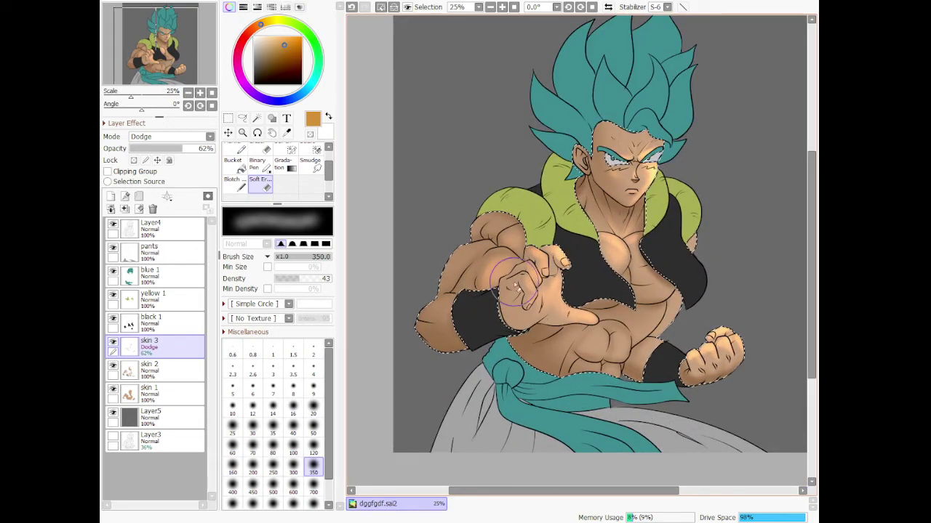
- Airbrush soft red glows at size 700 on the raised arm's shoulder, the muscle below it, and the upper abdomen around the thumb
drag(251, 39, 242, 44)
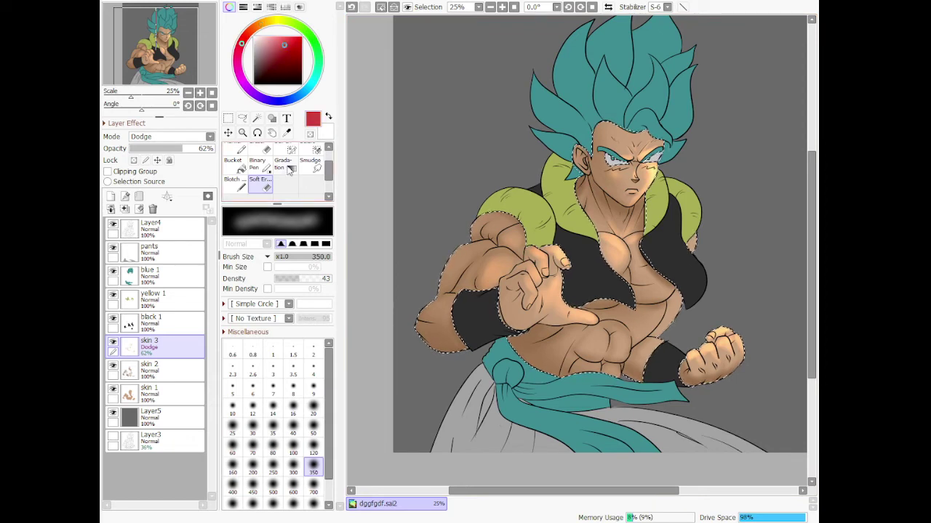
scroll(290, 167, up, 2)
click(261, 151)
scroll(431, 288, up, 1)
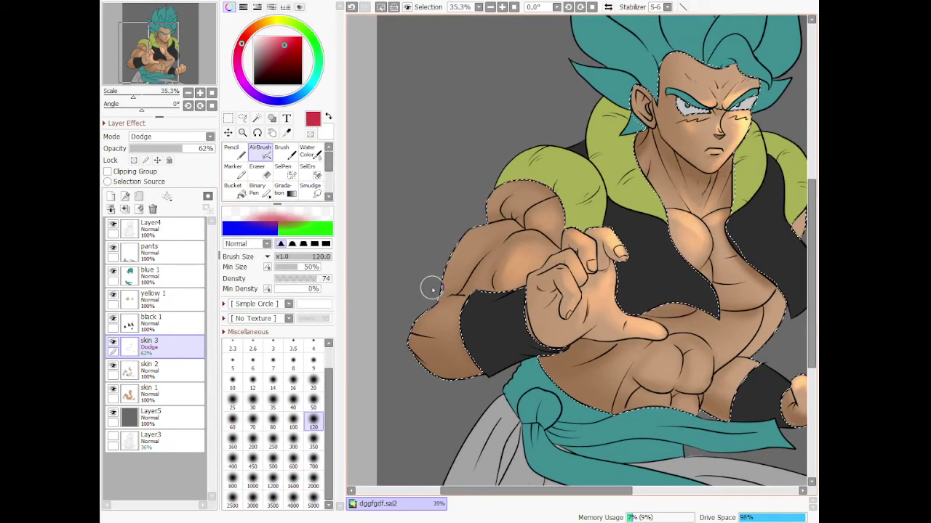
click(313, 460)
drag(525, 186, 545, 286)
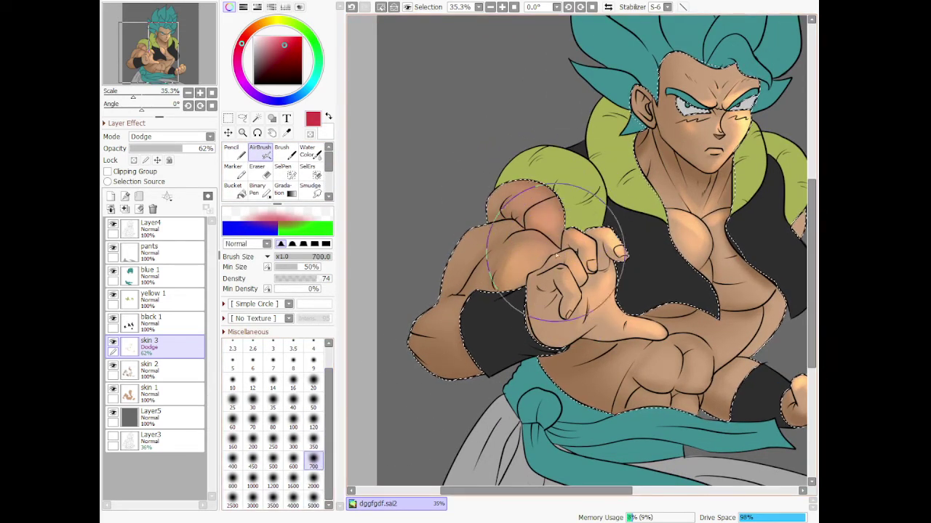
mouse_move(559, 222)
mouse_down()
mouse_move(552, 279)
mouse_move(564, 289)
mouse_move(535, 242)
mouse_move(538, 219)
mouse_move(590, 303)
mouse_move(595, 379)
mouse_move(650, 331)
mouse_move(667, 342)
mouse_move(625, 340)
mouse_move(693, 319)
mouse_move(682, 316)
mouse_move(634, 364)
mouse_move(663, 358)
mouse_up()
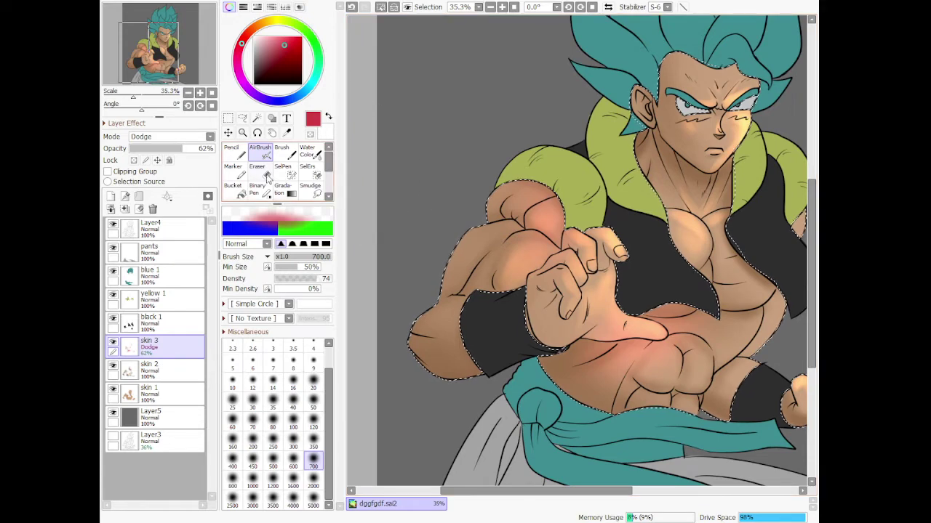
- Undo the last red glow around the thumb and ribs, and airbrush softer red over the lower chest and the clenched fist
scroll(449, 218, down, 1)
scroll(448, 217, down, 2)
scroll(572, 269, up, 3)
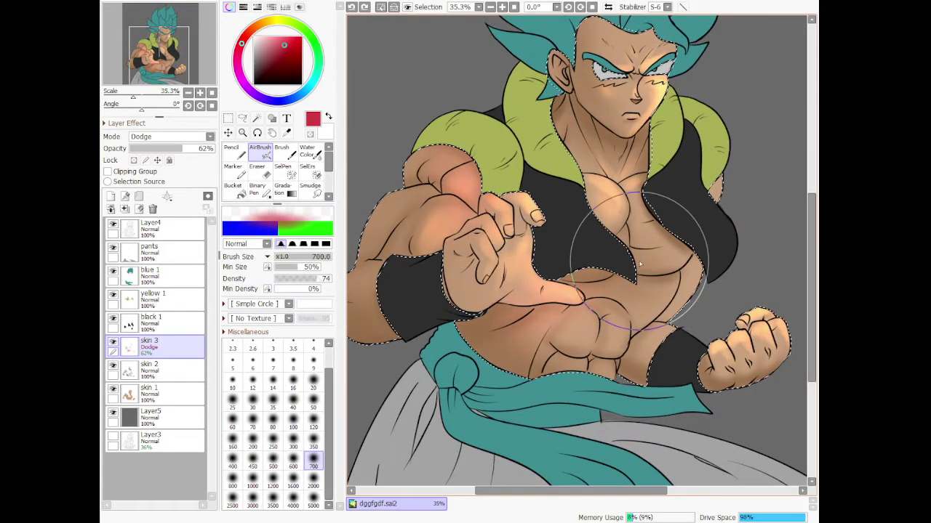
key(ctrl+z)
mouse_move(645, 265)
mouse_down()
mouse_move(627, 347)
mouse_move(621, 293)
mouse_move(586, 297)
mouse_move(587, 339)
mouse_move(520, 348)
mouse_move(508, 340)
mouse_move(555, 369)
mouse_move(479, 332)
mouse_move(565, 355)
mouse_move(518, 370)
mouse_move(585, 335)
mouse_move(582, 349)
mouse_move(682, 355)
mouse_move(716, 383)
mouse_move(815, 361)
mouse_move(731, 383)
mouse_move(799, 369)
mouse_move(741, 383)
mouse_move(734, 397)
mouse_move(744, 387)
mouse_move(614, 366)
mouse_move(666, 386)
mouse_move(635, 355)
mouse_move(657, 379)
mouse_move(638, 342)
mouse_move(663, 363)
mouse_move(650, 346)
mouse_move(708, 276)
mouse_move(681, 269)
mouse_up()
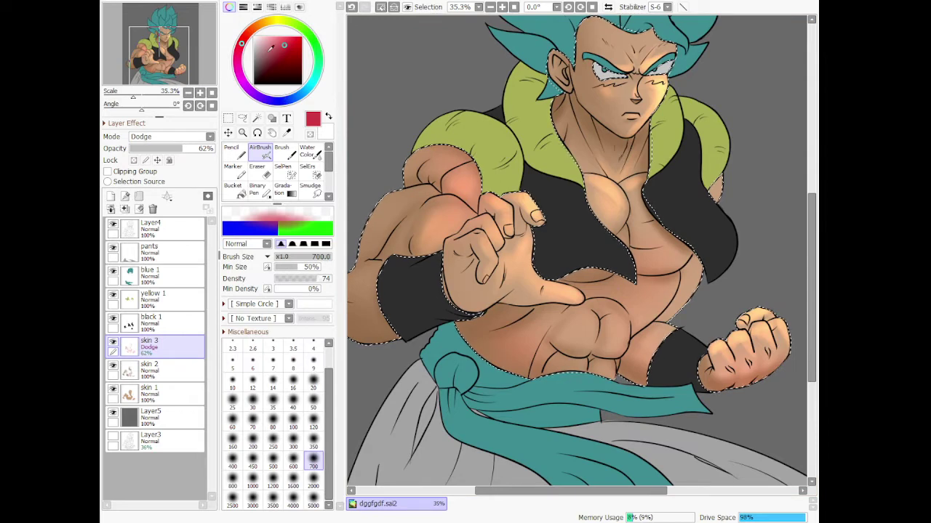
- Airbrush an orange highlight at size 350 along the outer edge of the torso below the armpit
click(260, 33)
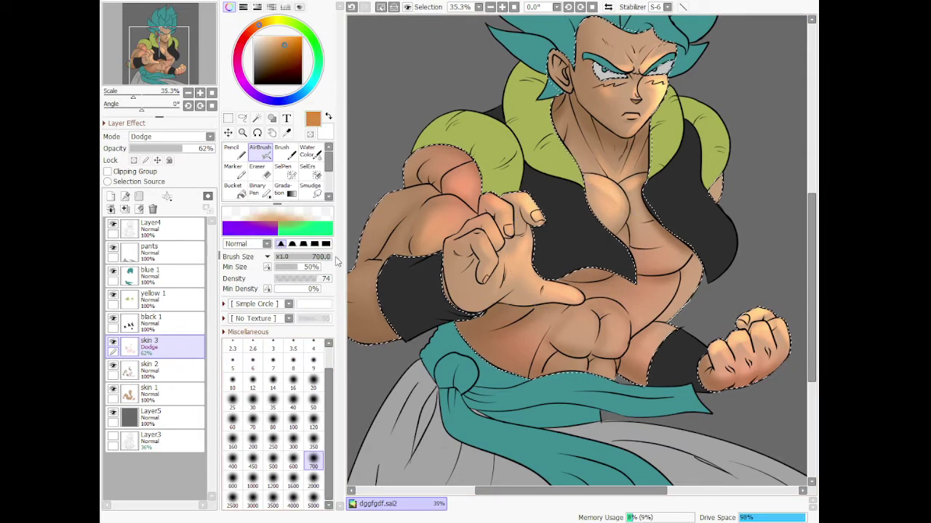
click(313, 440)
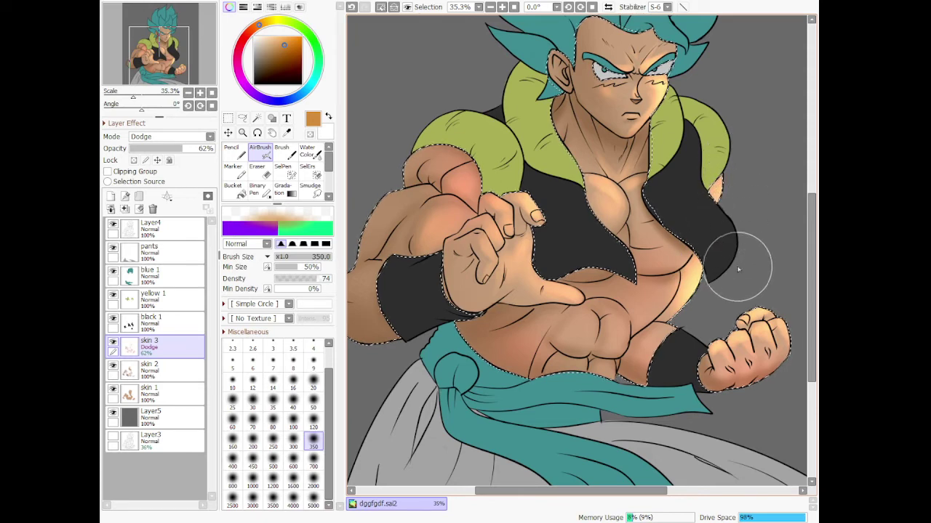
mouse_move(739, 268)
mouse_down()
mouse_move(686, 249)
mouse_move(720, 308)
mouse_up()
- Paint warm highlights on the upper pair of abdominal muscles with the Brush tool at size 120
scroll(721, 310, down, 5)
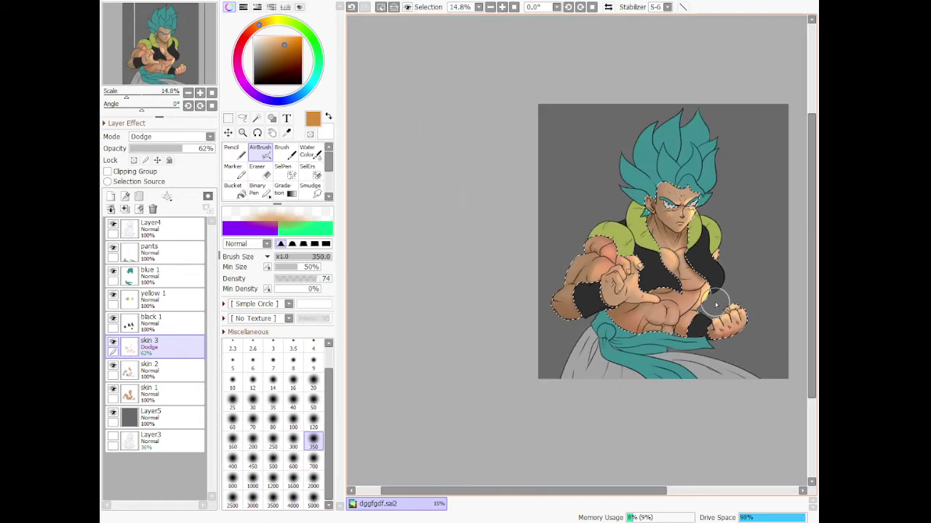
scroll(709, 331, down, 2)
scroll(739, 332, up, 6)
scroll(656, 328, up, 3)
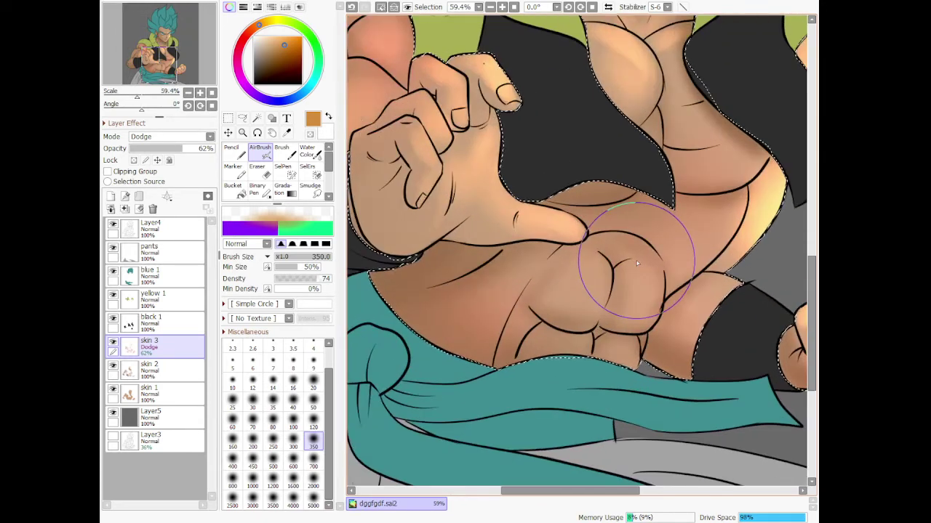
click(282, 153)
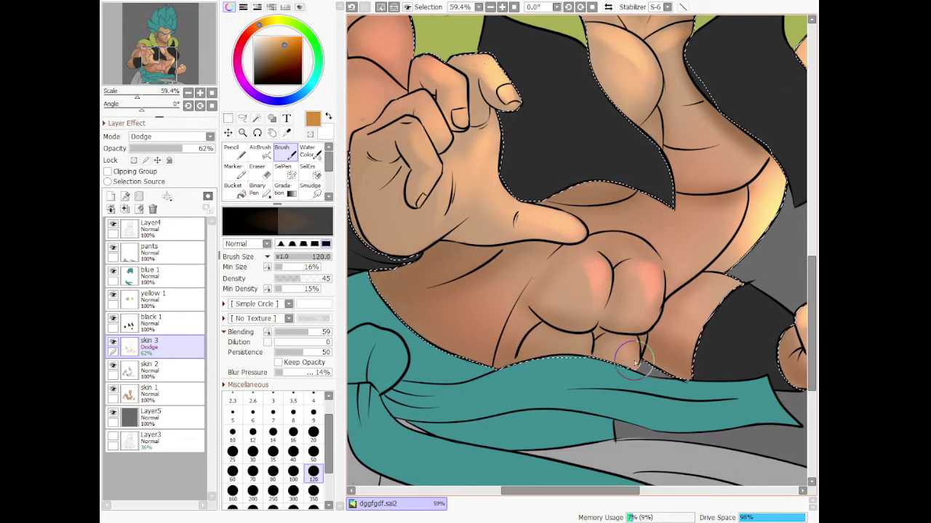
click(591, 277)
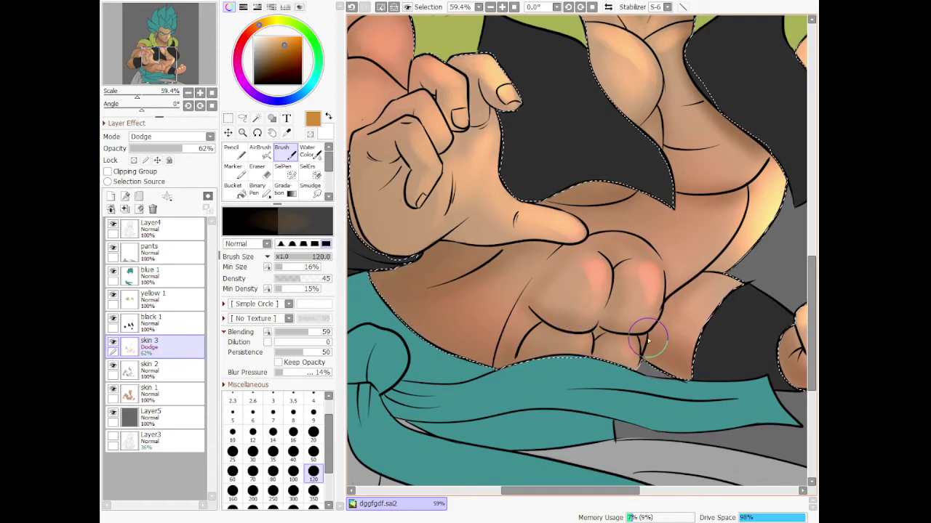
- Brush warm highlights at size 120 onto the forearm beside the wristband and along the side of the ribs
scroll(648, 341, down, 7)
scroll(675, 311, up, 8)
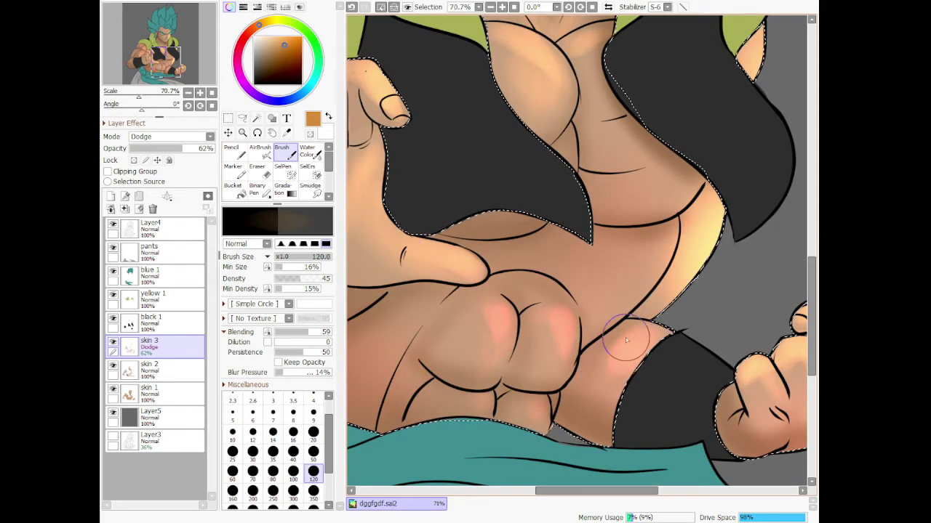
mouse_move(625, 340)
mouse_down()
mouse_move(592, 359)
mouse_move(617, 313)
mouse_move(594, 326)
mouse_move(674, 206)
mouse_move(597, 325)
mouse_move(673, 219)
mouse_move(644, 270)
mouse_move(677, 249)
mouse_move(650, 281)
mouse_move(640, 265)
mouse_move(659, 290)
mouse_move(722, 262)
mouse_up()
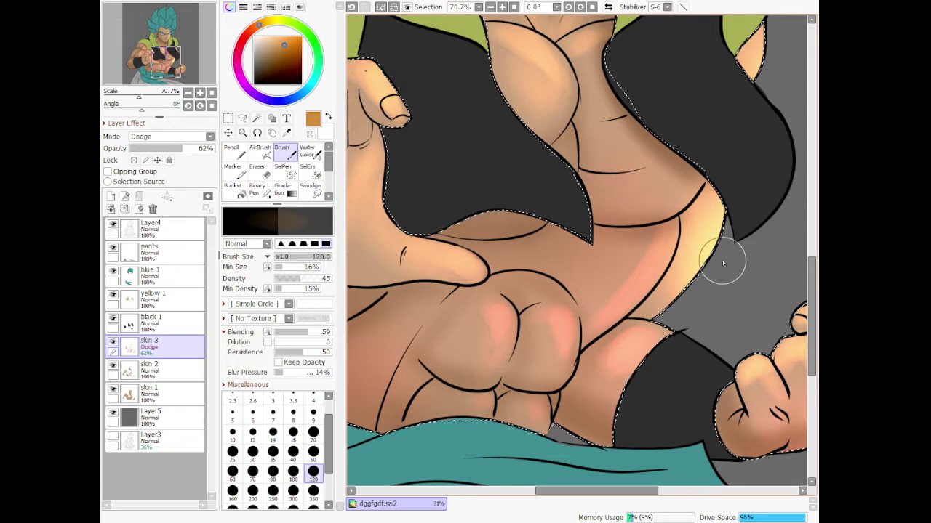
- Blend the highlight along the side of the ribs with the AirBrush at size 350
scroll(723, 263, down, 3)
scroll(682, 301, up, 2)
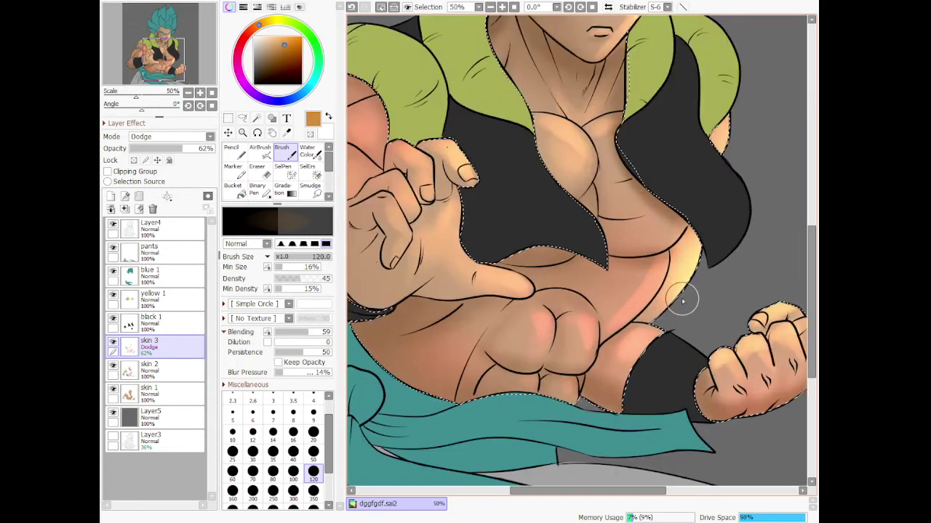
key(v)
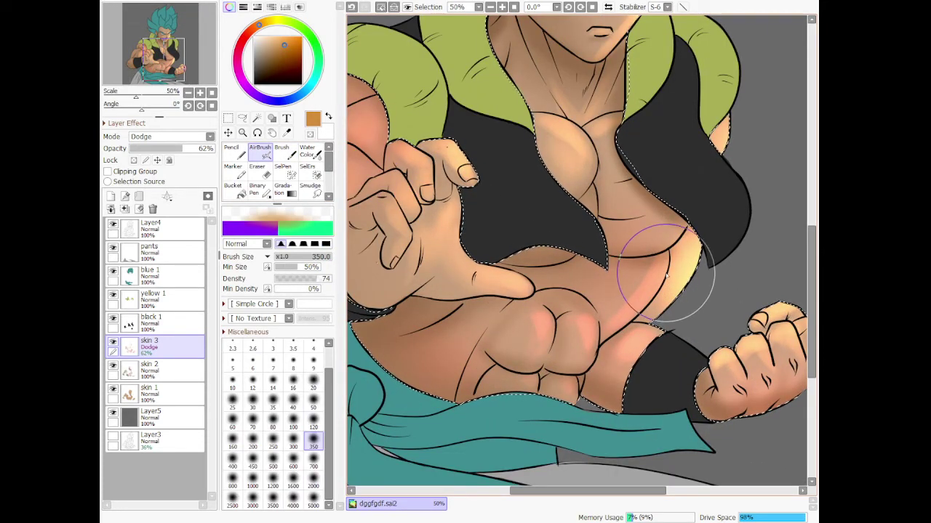
mouse_move(665, 275)
mouse_down()
mouse_move(596, 348)
mouse_move(621, 343)
mouse_move(599, 344)
mouse_move(651, 277)
mouse_move(568, 347)
mouse_move(626, 307)
mouse_move(633, 317)
mouse_move(606, 321)
mouse_move(600, 336)
mouse_move(649, 292)
mouse_move(644, 268)
mouse_move(642, 287)
mouse_move(666, 267)
mouse_move(634, 276)
mouse_up()
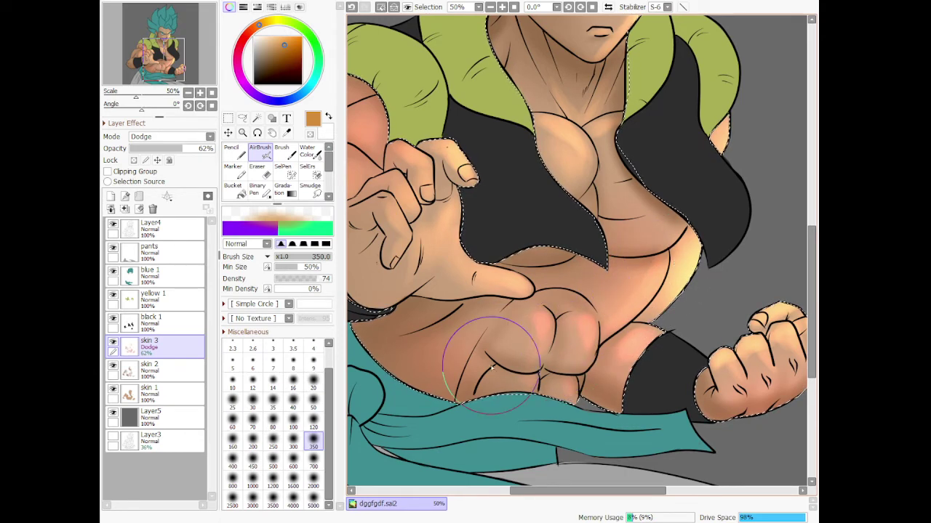
- Reduce the AirBrush to size 120 and soften the highlights on the abdominal muscles with orange
key(bracketleft)
key(bracketleft)
key(bracketleft)
key(bracketleft)
key(bracketleft)
mouse_move(544, 351)
mouse_down()
mouse_move(580, 329)
mouse_move(587, 356)
mouse_move(561, 345)
mouse_up()
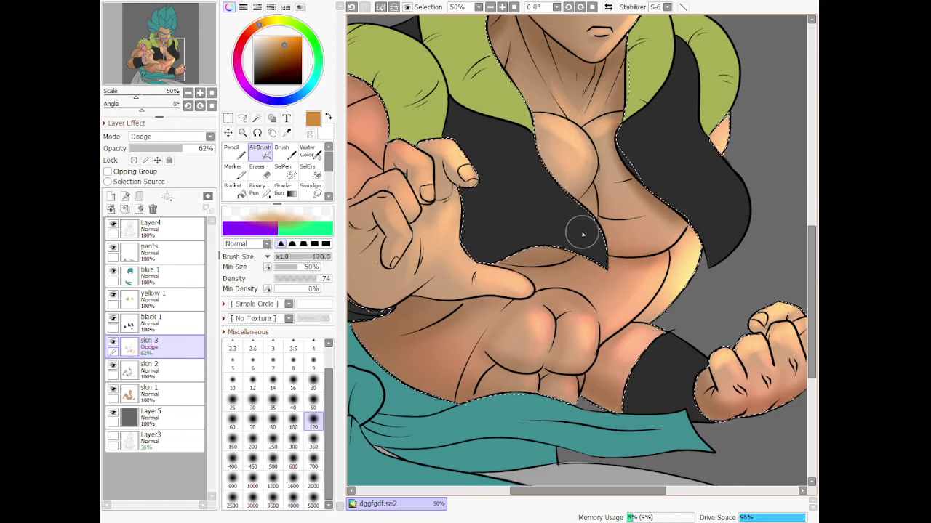
- Airbrush an orange highlight at size 120 on the raised arm's muscle just behind the open hand
scroll(582, 232, down, 8)
scroll(536, 259, up, 8)
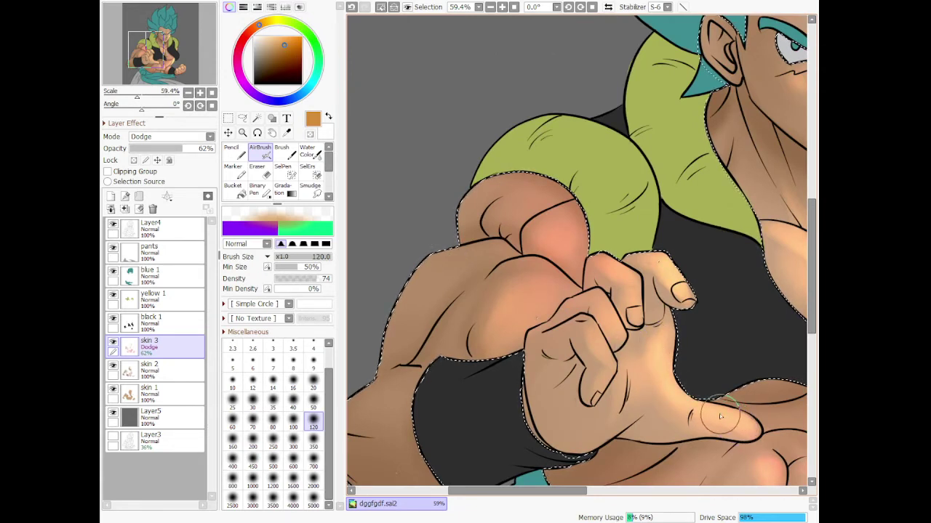
drag(537, 296, 538, 306)
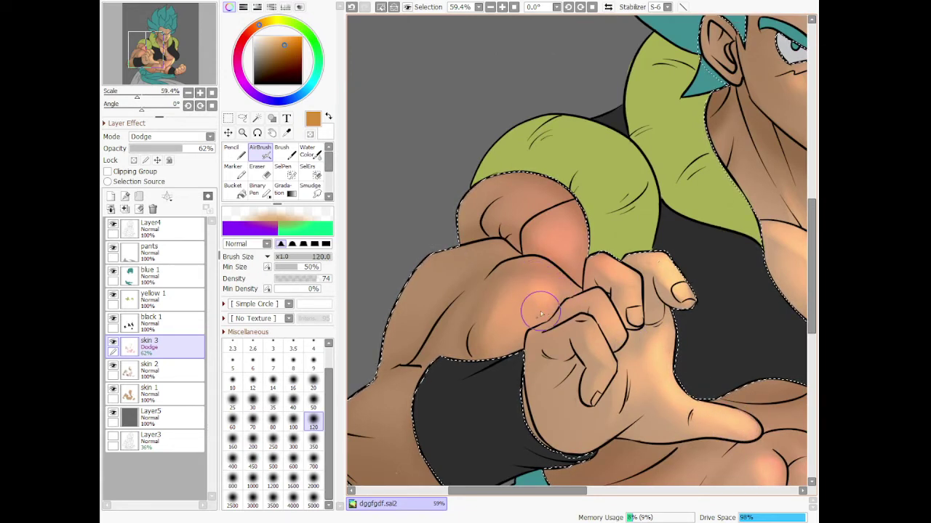
- Airbrush orange highlights at size 350 along the outer edge of the raised arm from the shoulder to the elbow
scroll(587, 253, down, 5)
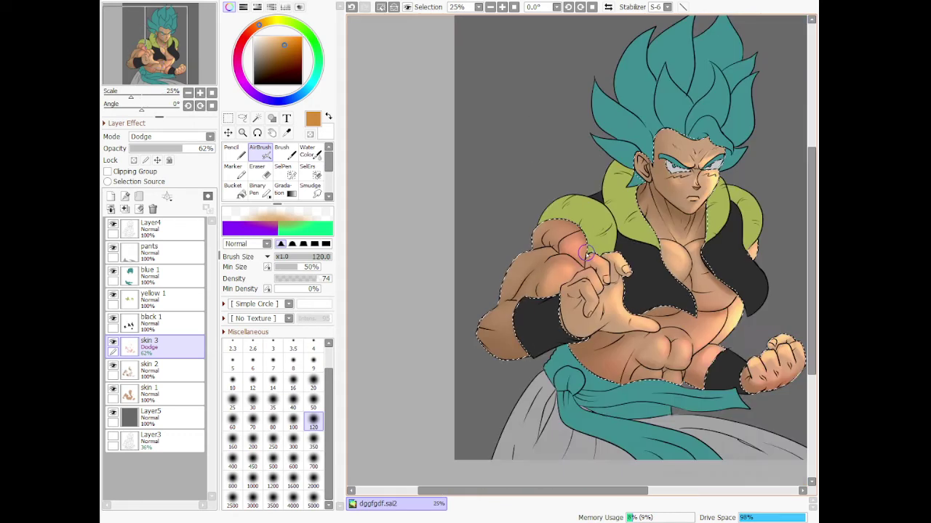
scroll(467, 277, up, 6)
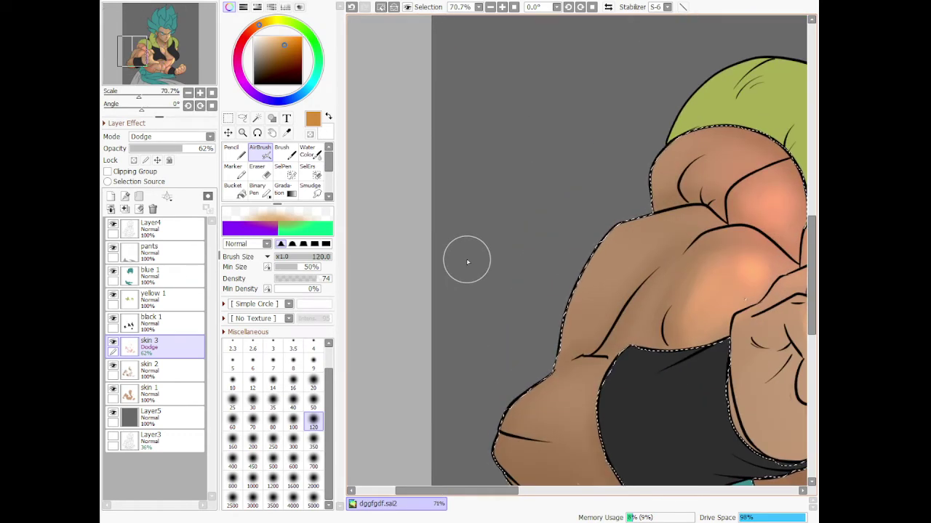
click(313, 441)
mouse_move(598, 224)
mouse_down()
mouse_move(443, 425)
mouse_move(446, 434)
mouse_move(513, 357)
mouse_move(460, 422)
mouse_move(514, 348)
mouse_move(453, 443)
mouse_move(498, 366)
mouse_move(551, 335)
mouse_move(576, 260)
mouse_move(546, 358)
mouse_move(587, 235)
mouse_move(663, 155)
mouse_move(650, 182)
mouse_move(604, 189)
mouse_up()
- Fade the inner part of the raised arm's highlights with the soft eraser at size 350
scroll(316, 166, down, 2)
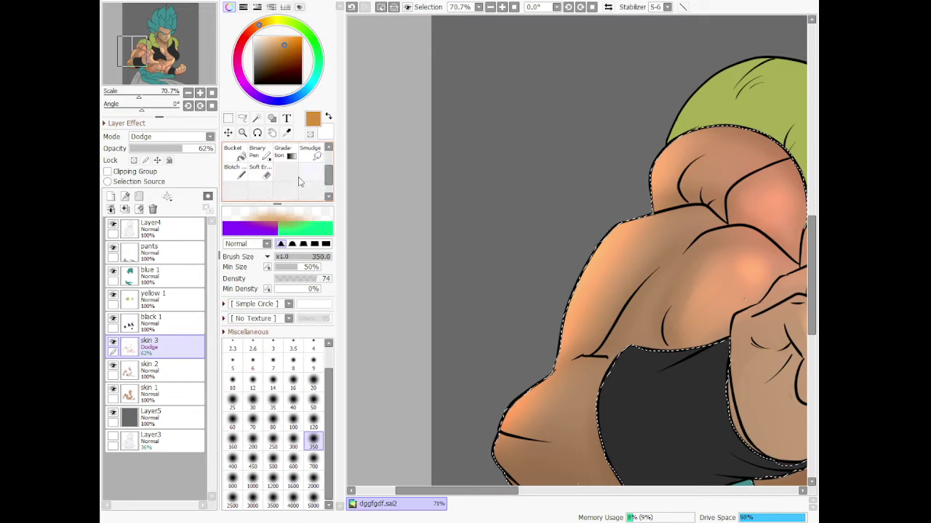
click(259, 170)
mouse_move(640, 253)
mouse_down()
mouse_move(511, 426)
mouse_move(561, 399)
mouse_move(674, 366)
mouse_up()
- Examine the skin shading on the raised arm's shoulder and across the whole figure
scroll(662, 328, down, 6)
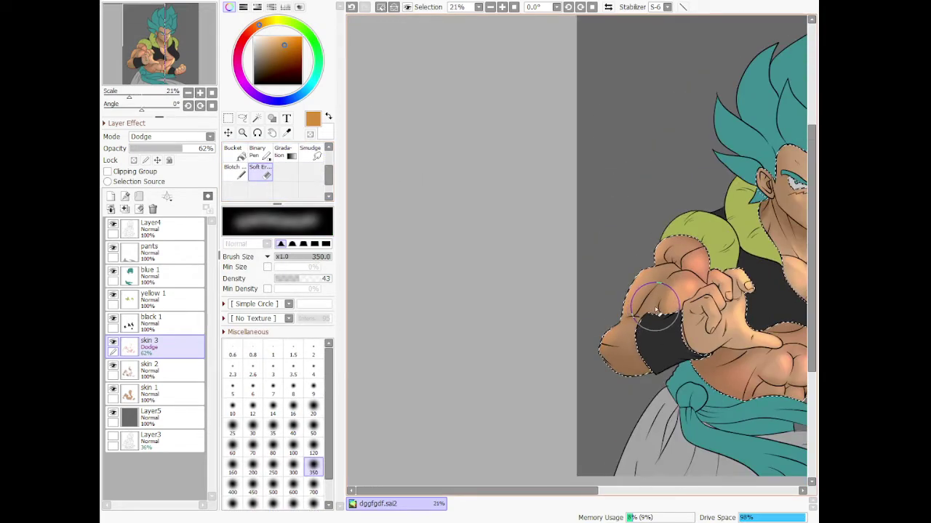
scroll(658, 279, up, 7)
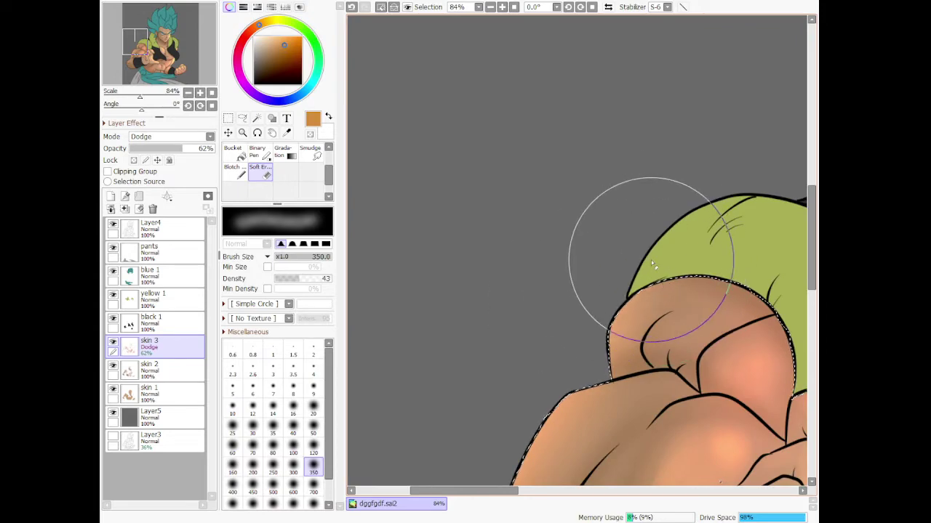
scroll(653, 273, down, 6)
scroll(653, 275, down, 3)
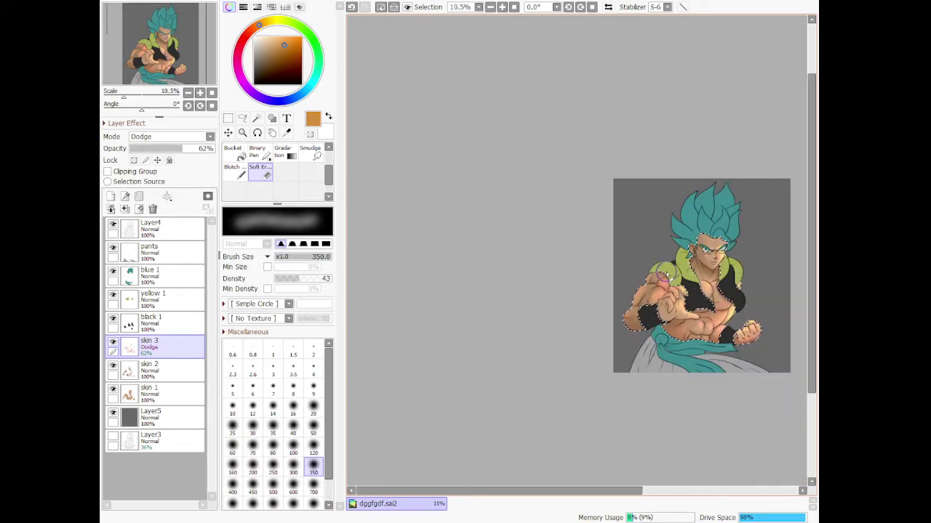
scroll(668, 211, up, 3)
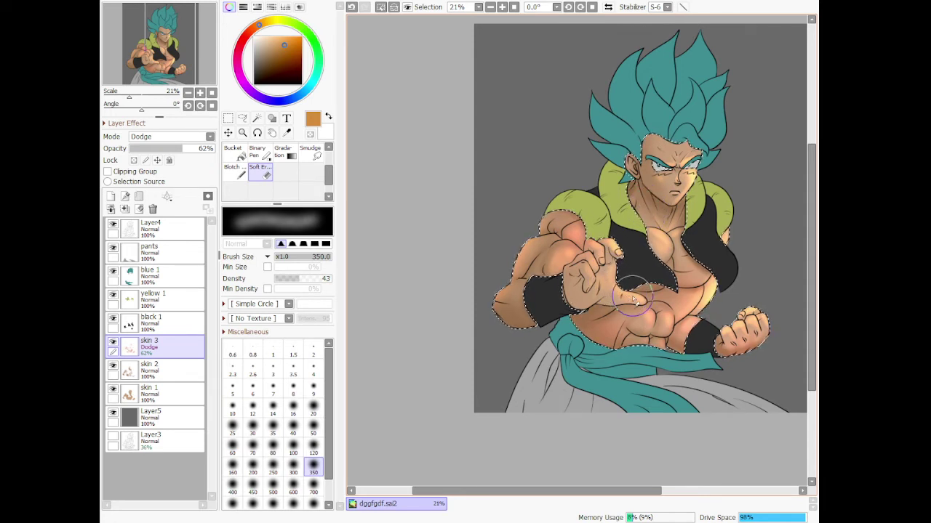
scroll(676, 296, down, 1)
scroll(675, 297, up, 1)
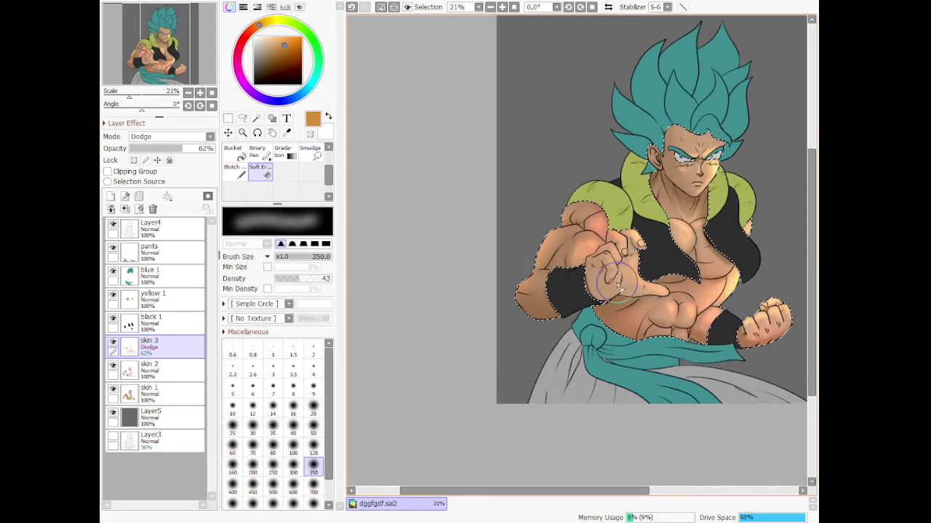
scroll(564, 269, down, 1)
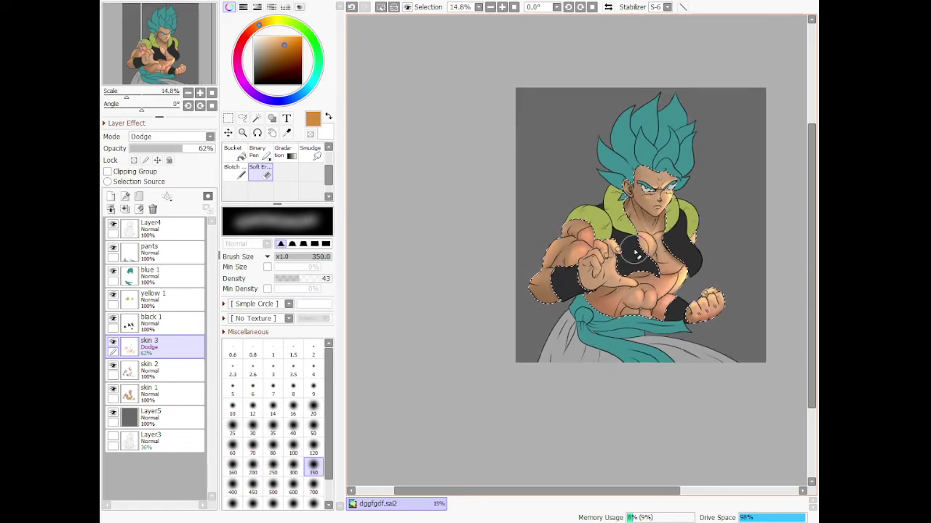
- Clear the selection around the skin areas
key(a)
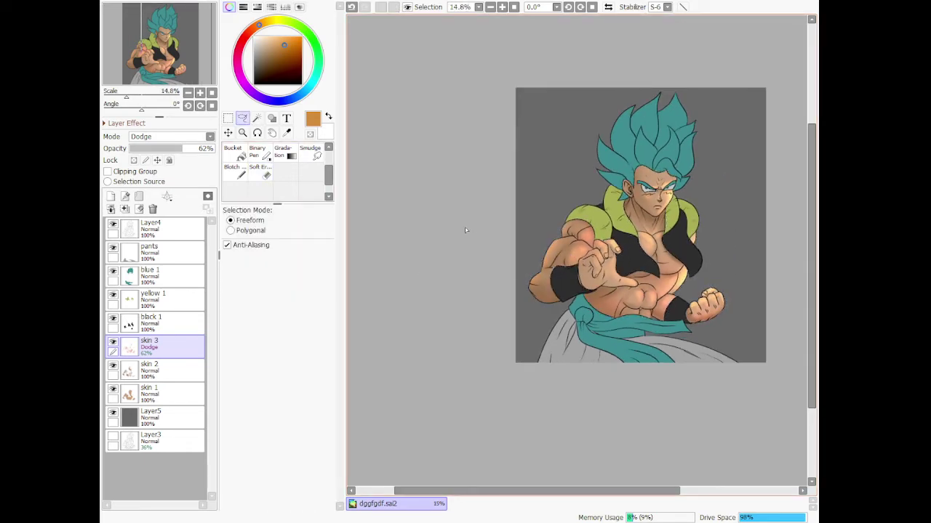
scroll(642, 254, down, 1)
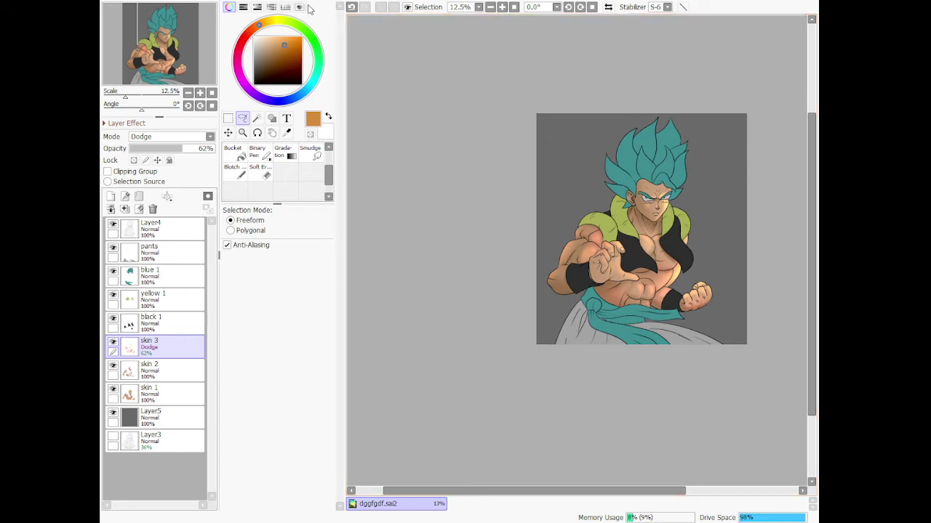
- Select all the black clothing areas from the black 1 layer and add a layer named black 2 above it
key(space)
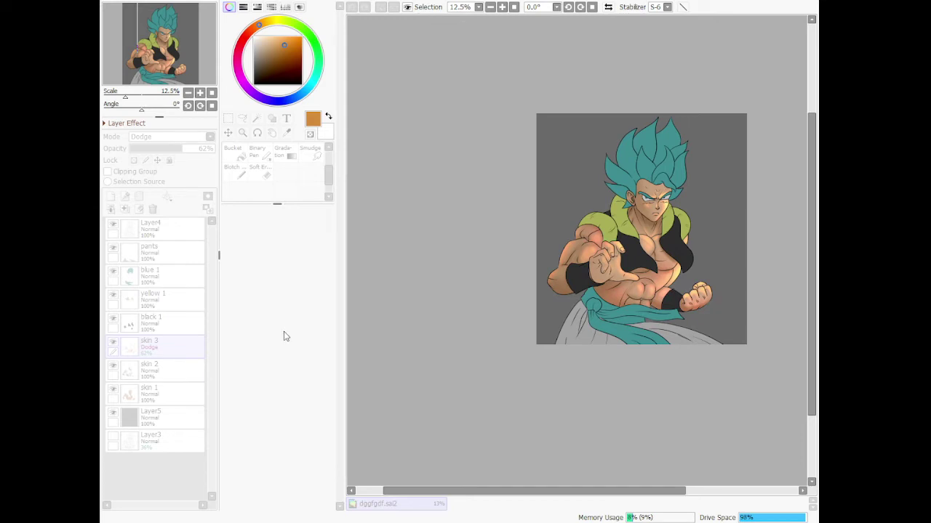
drag(271, 336, 347, 336)
scroll(706, 220, up, 5)
scroll(599, 279, down, 2)
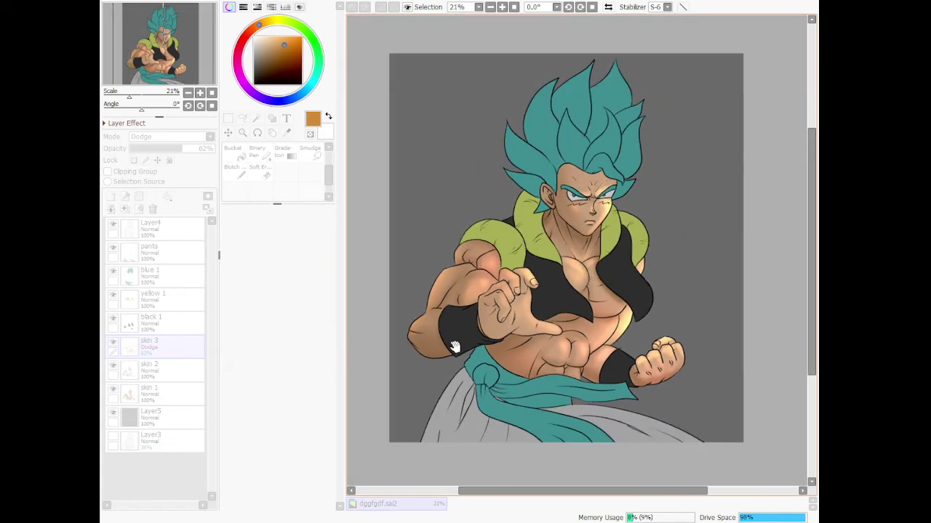
click(356, 360)
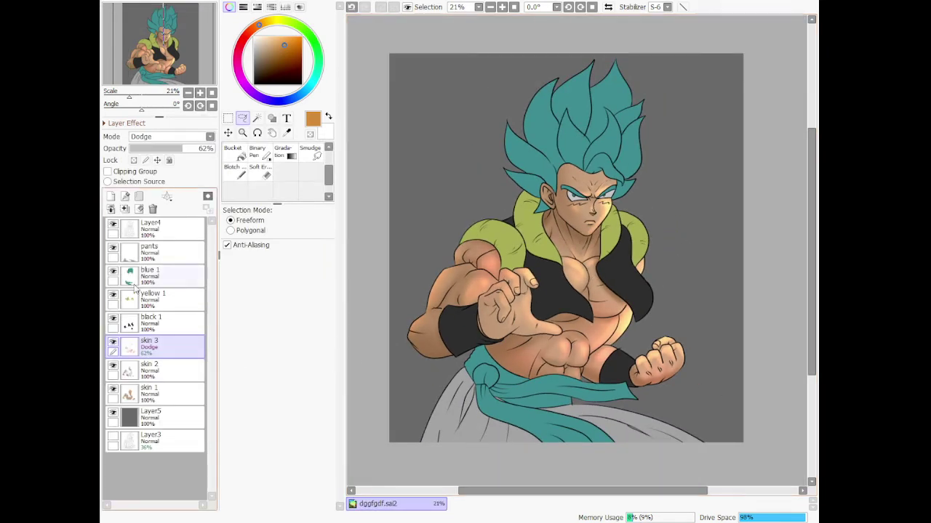
click(158, 331)
click(258, 119)
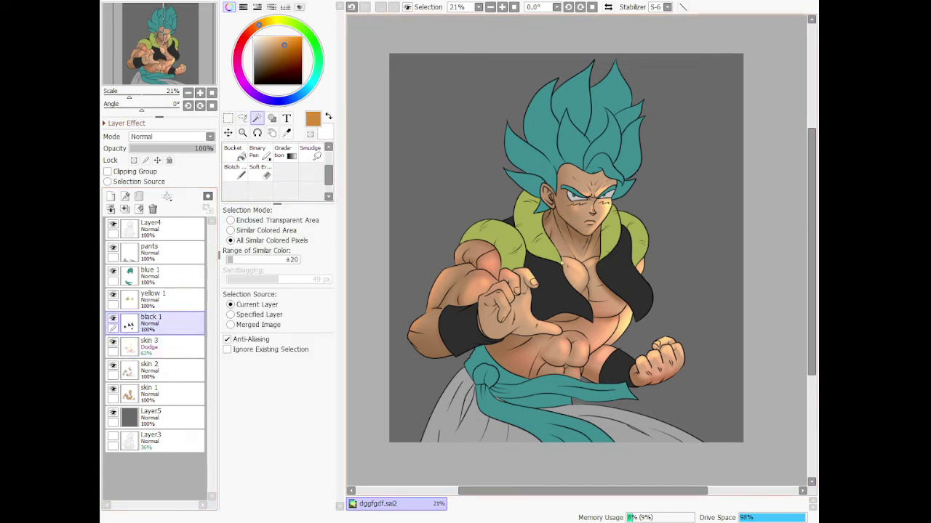
scroll(598, 288, up, 1)
click(625, 290)
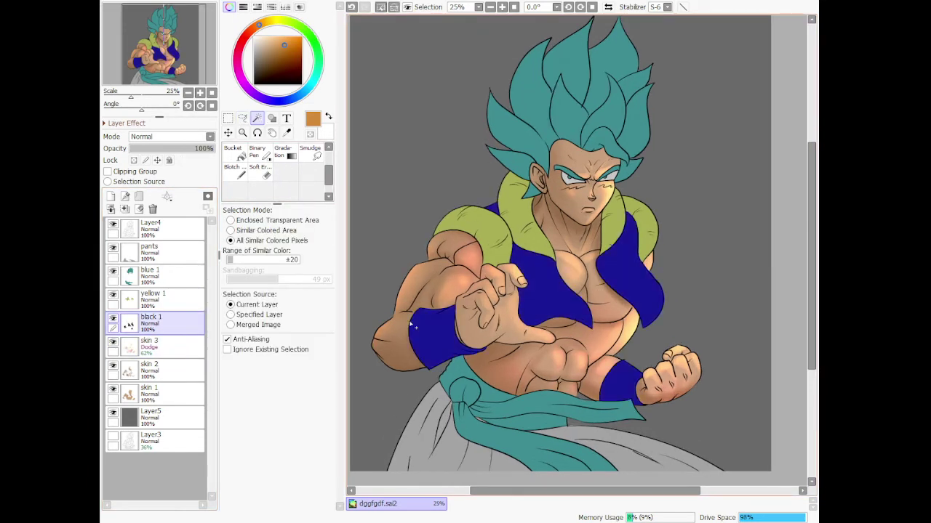
click(112, 201)
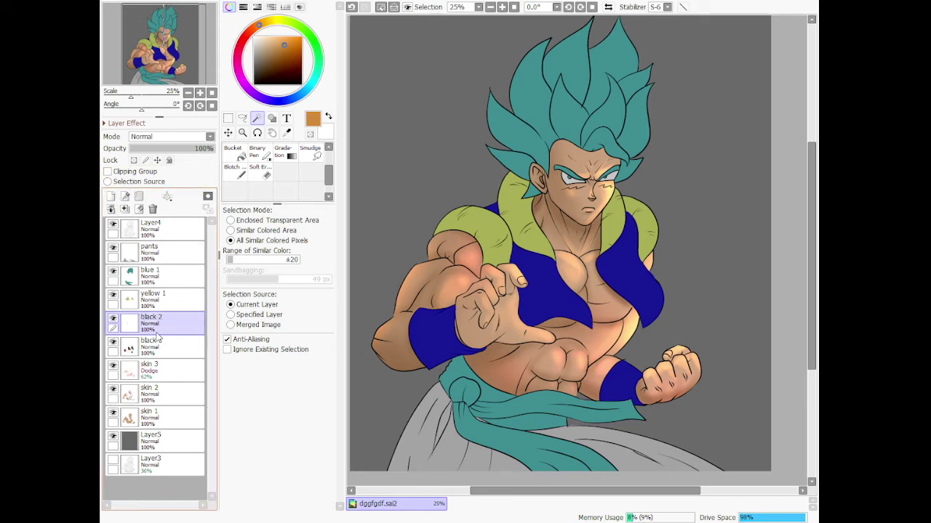
- Airbrush soft grey-blue light at size 350 along the lower edges of the black wristbands and vest
click(286, 133)
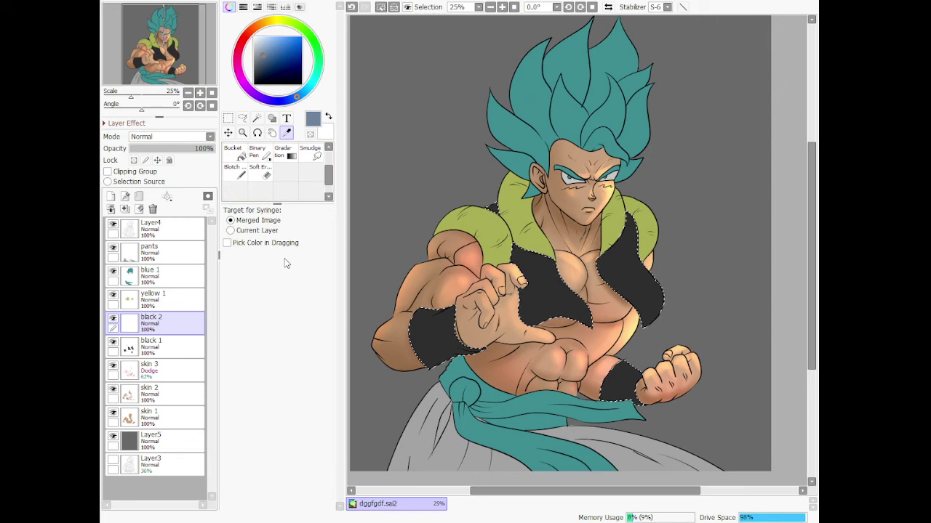
scroll(246, 177, up, 3)
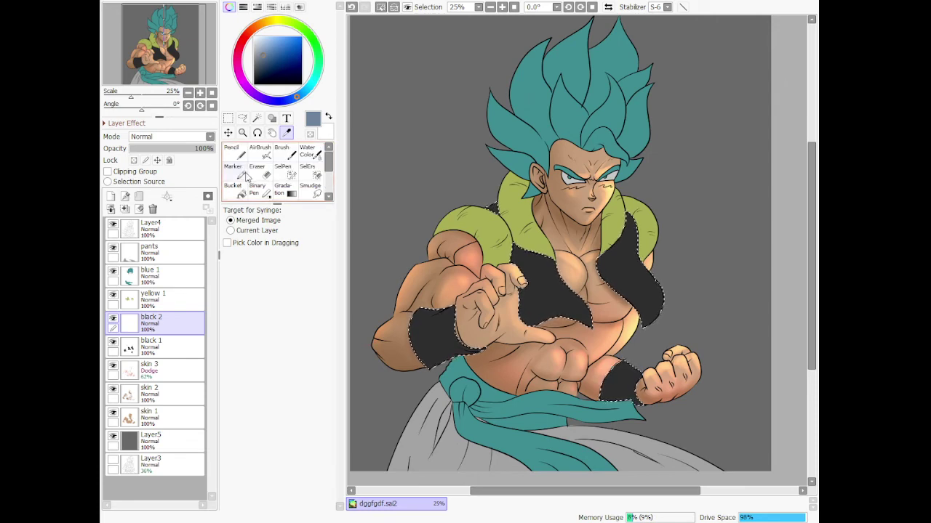
click(268, 151)
scroll(410, 376, up, 2)
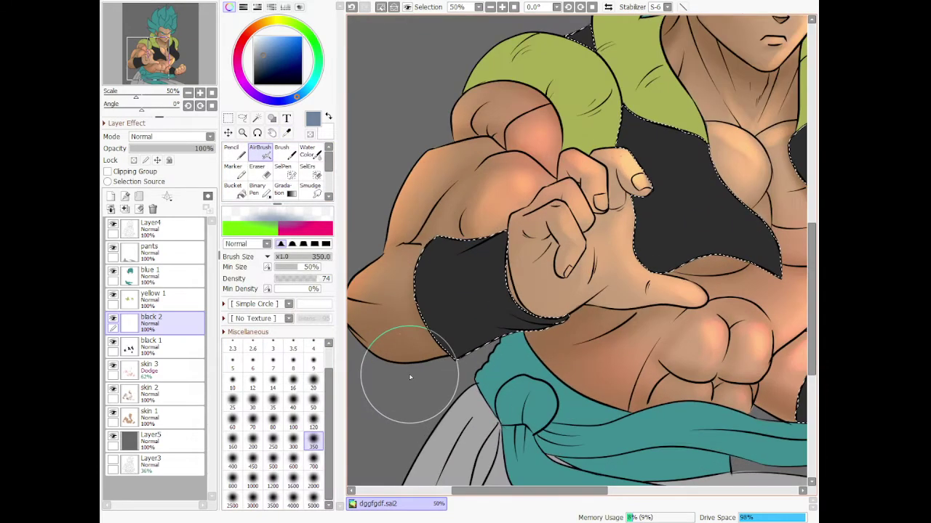
mouse_move(404, 395)
mouse_down()
mouse_move(502, 388)
mouse_move(625, 335)
mouse_move(661, 249)
mouse_move(654, 156)
mouse_move(631, 184)
mouse_move(628, 302)
mouse_move(701, 255)
mouse_up()
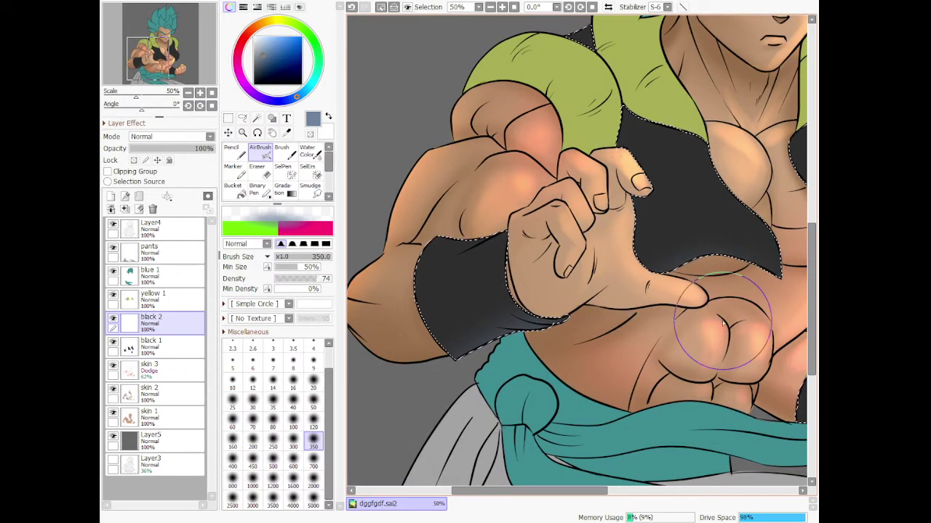
scroll(738, 291, down, 4)
scroll(744, 247, up, 3)
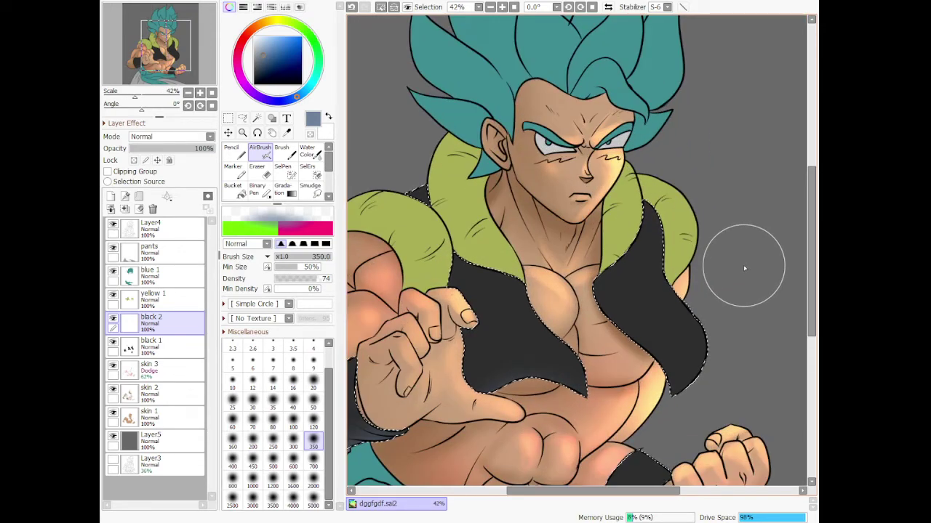
scroll(736, 262, down, 5)
scroll(684, 389, up, 7)
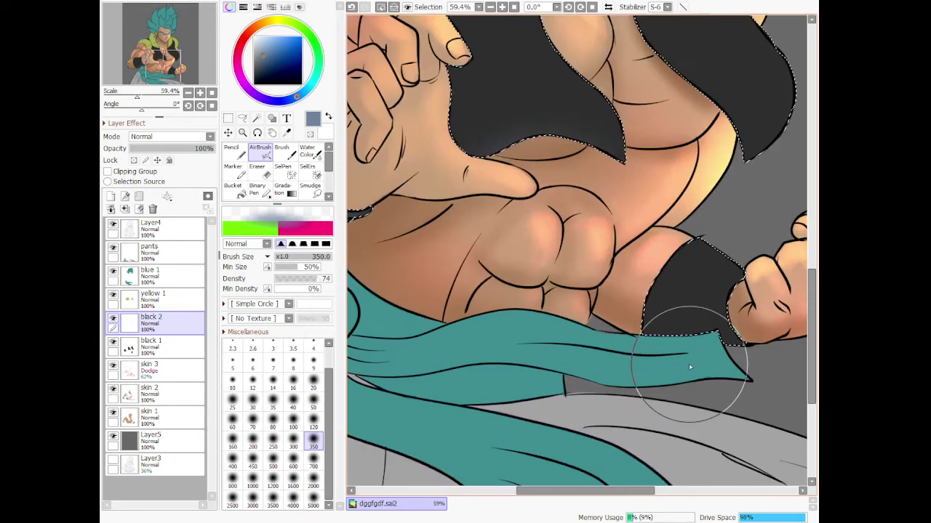
mouse_move(777, 348)
mouse_down()
mouse_move(775, 361)
mouse_move(749, 360)
mouse_move(742, 306)
mouse_up()
scroll(743, 309, down, 5)
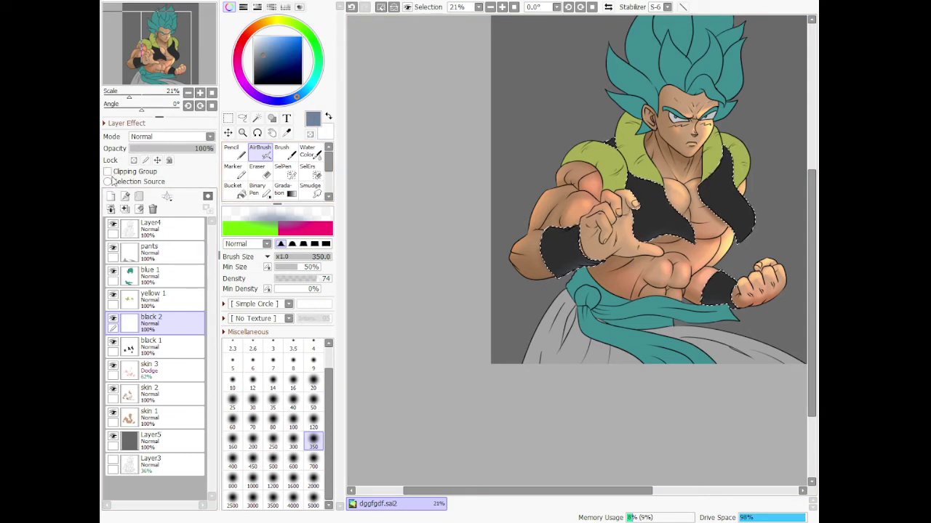
- Set the black 2 layer's blending mode to Dodge and shift the painting colour to an orange hue
scroll(772, 197, up, 3)
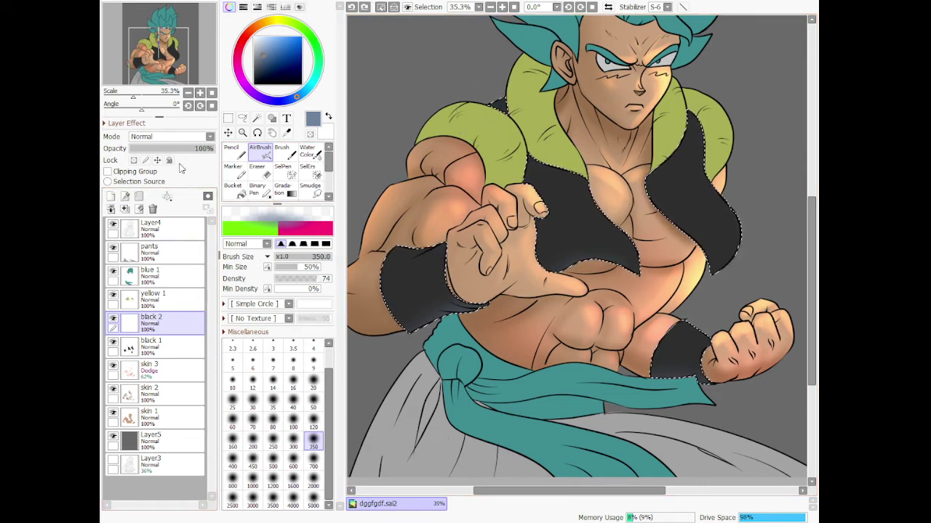
click(179, 240)
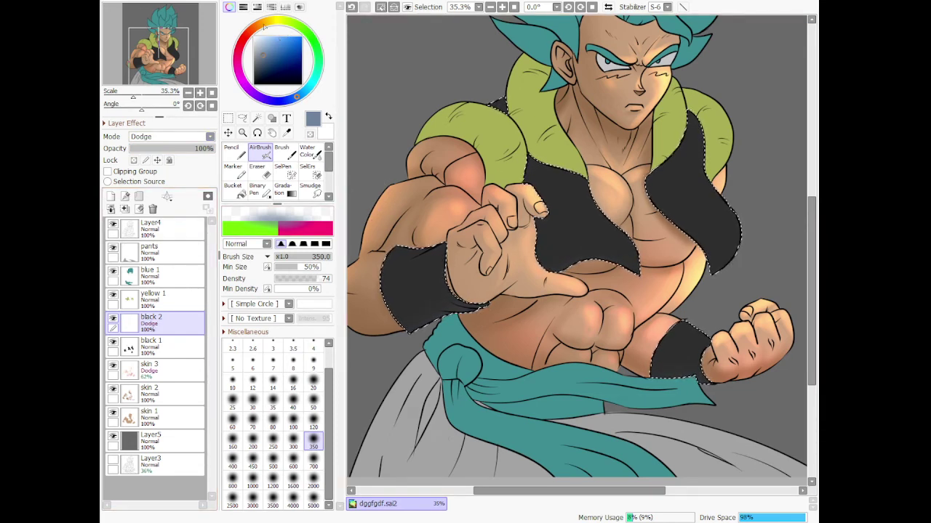
click(264, 25)
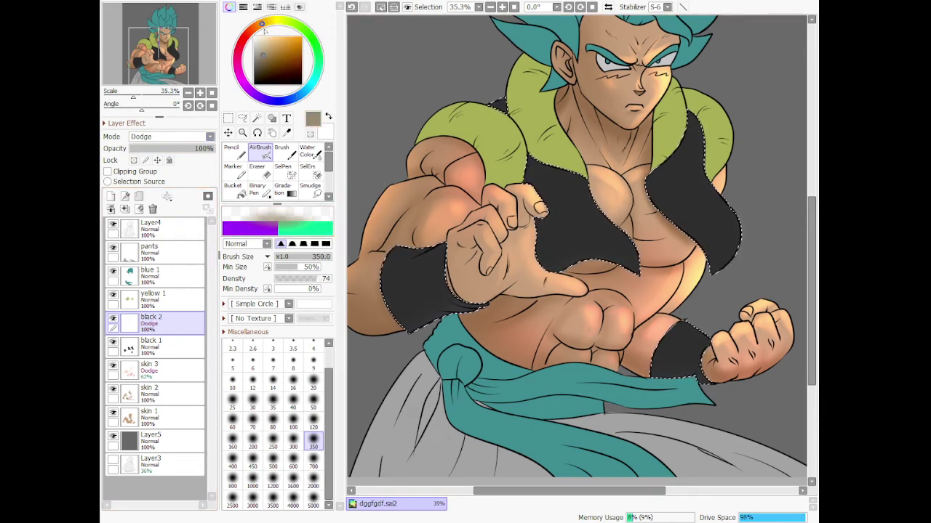
drag(264, 29, 254, 30)
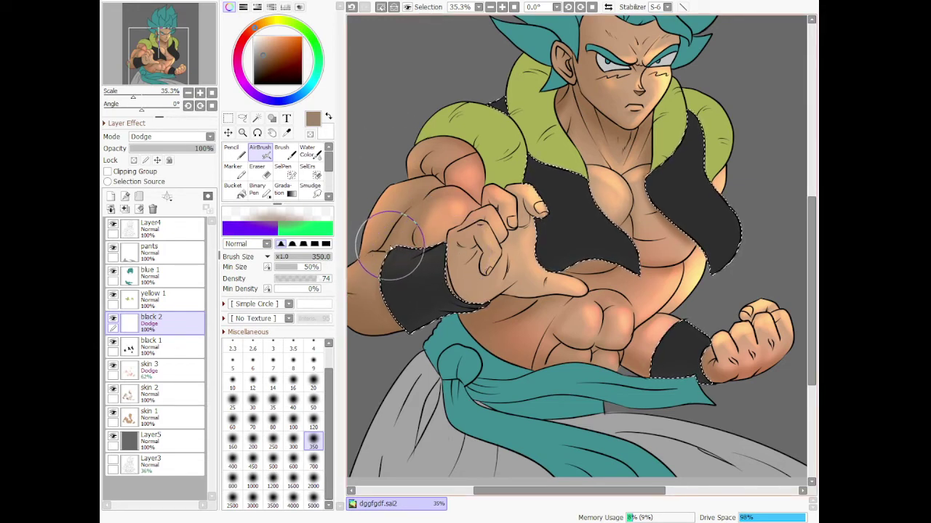
- Brush an orange Dodge glow over the upper part of the raised arm's wristband, raising the brush to density 71 and size 350
key(b)
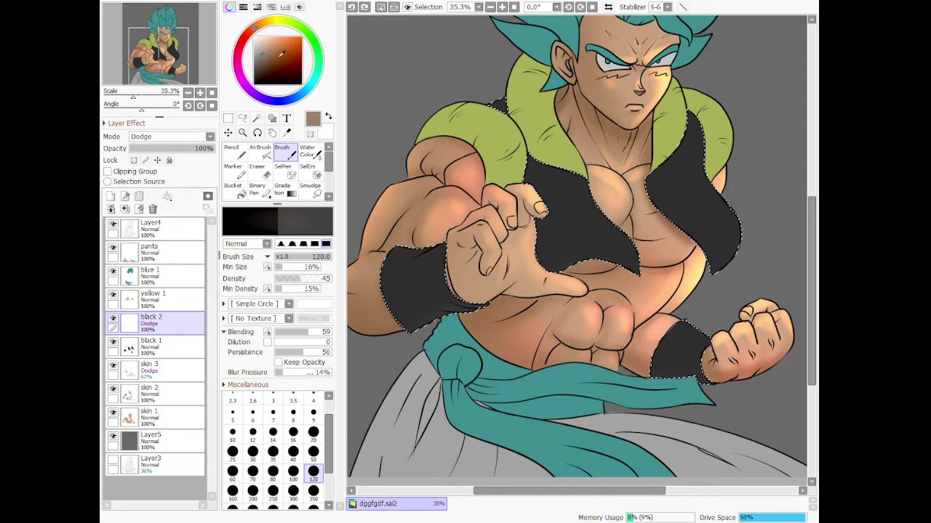
mouse_move(418, 255)
mouse_down()
mouse_move(404, 279)
mouse_move(442, 255)
mouse_up()
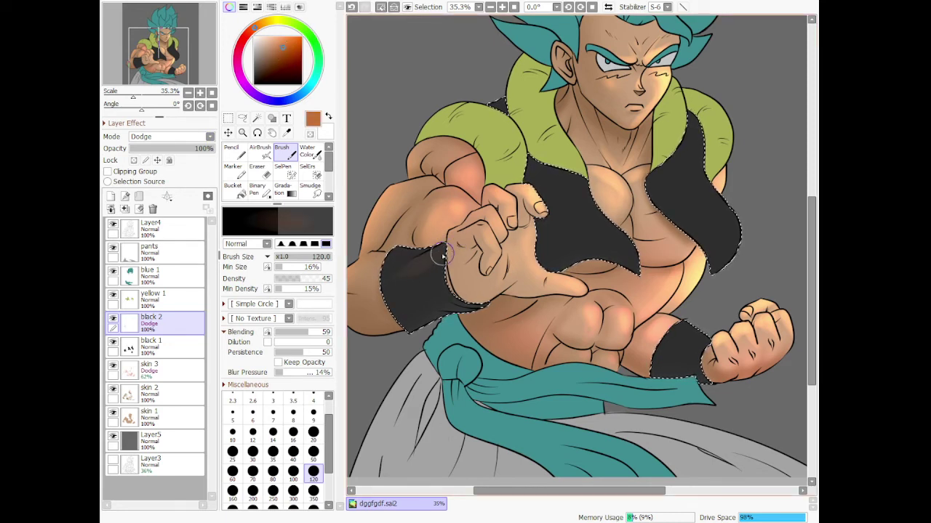
key(ctrl+z)
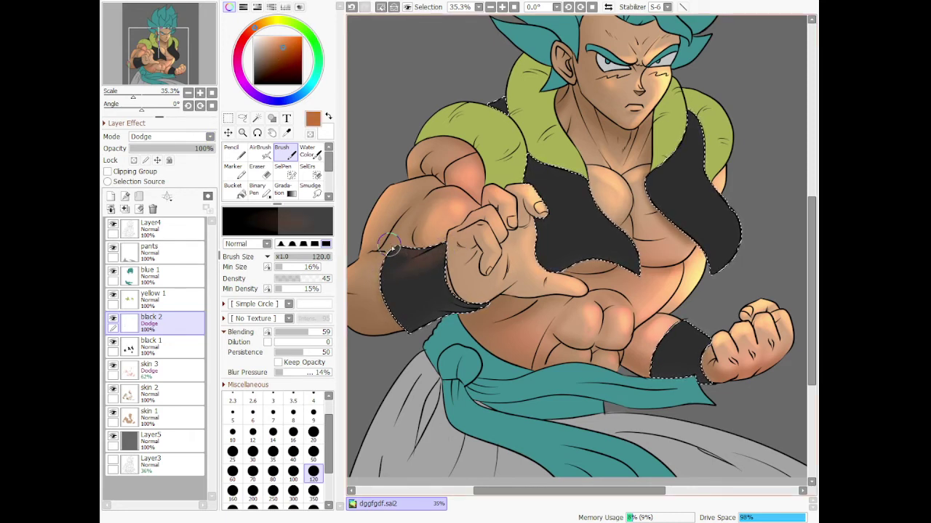
drag(418, 263, 438, 251)
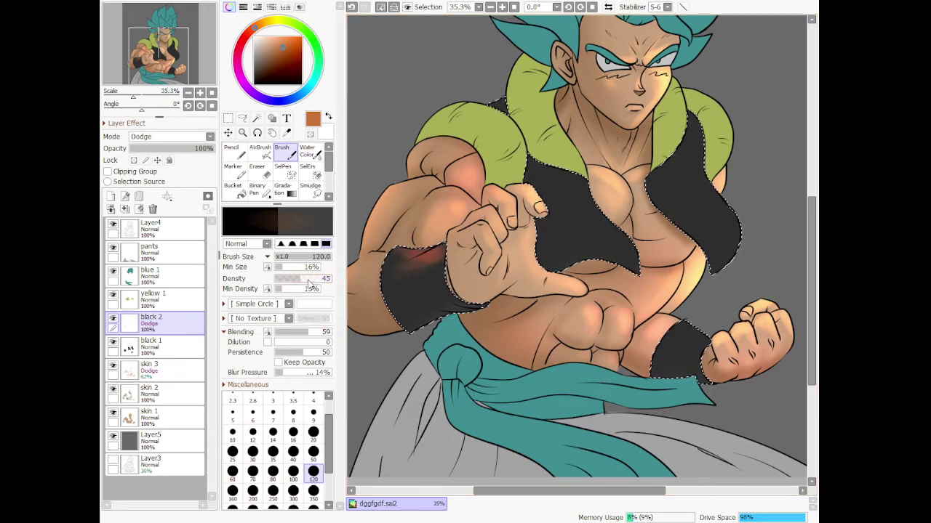
click(314, 280)
click(313, 491)
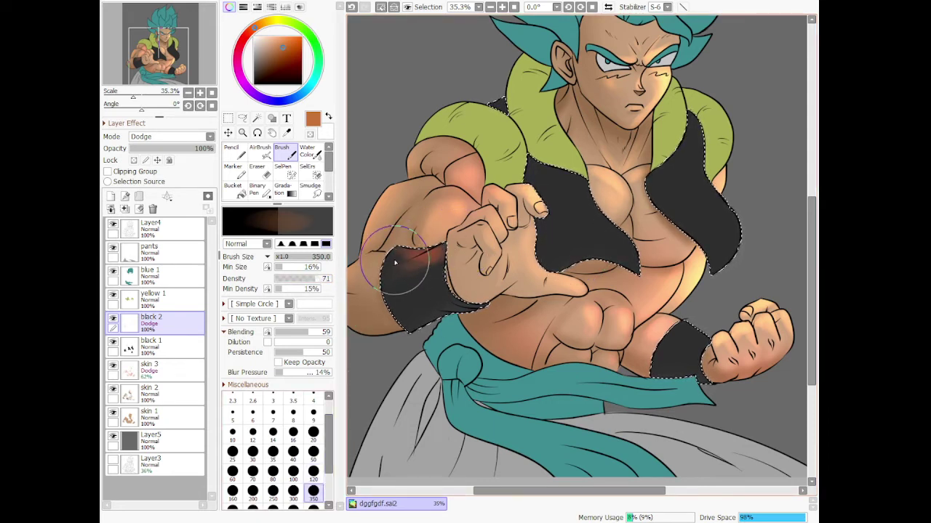
mouse_move(395, 262)
mouse_down()
mouse_move(426, 256)
mouse_move(388, 290)
mouse_move(429, 253)
mouse_move(443, 255)
mouse_move(444, 268)
mouse_move(399, 283)
mouse_up()
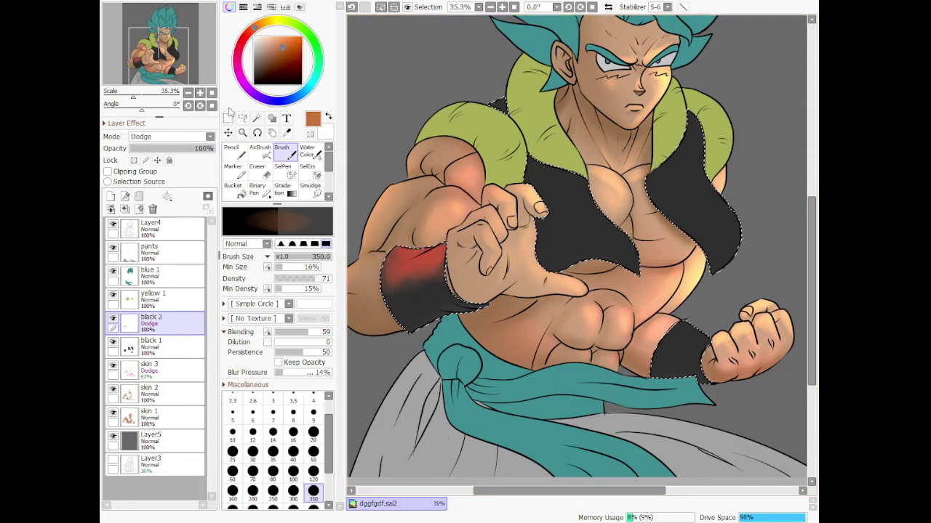
- Fade the glow on the raised arm's wristband with the soft eraser at size 350
drag(328, 151, 324, 181)
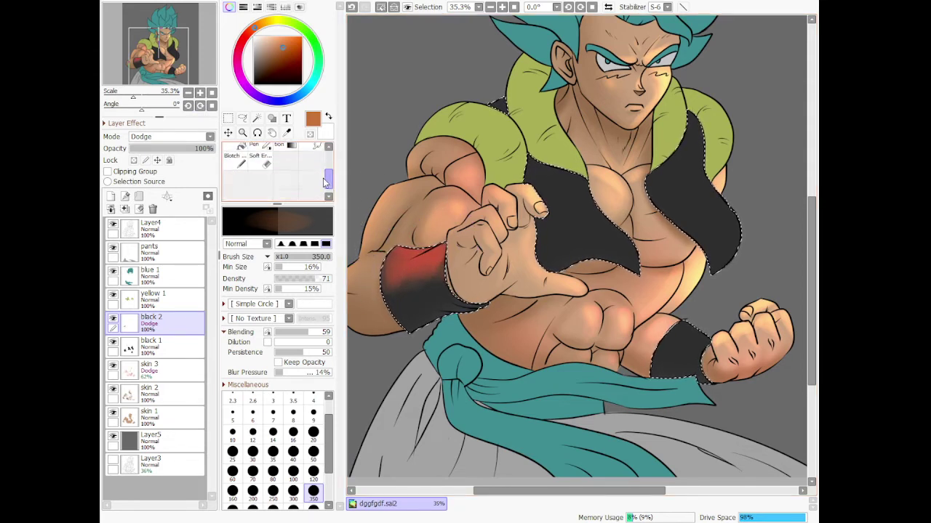
click(259, 156)
drag(429, 273, 469, 260)
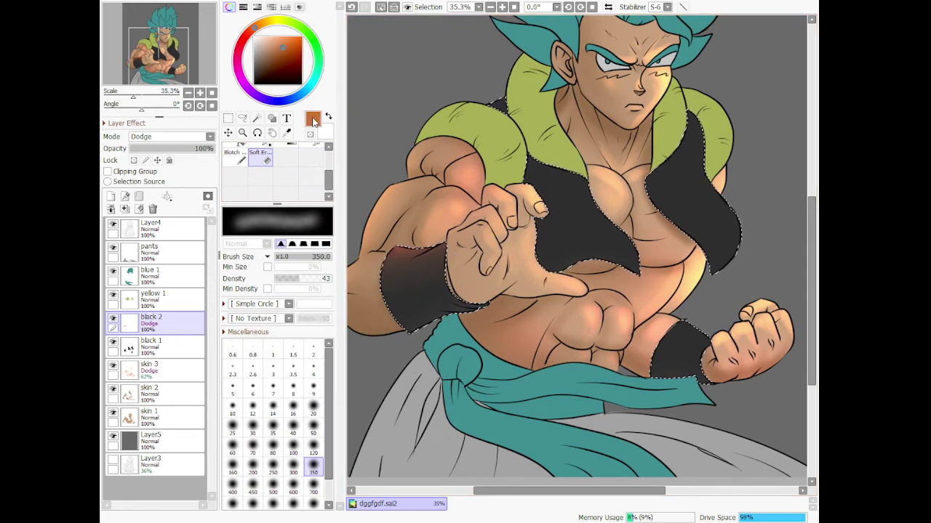
- Brush the small black patch behind the shoulder with orange at size 350, trying a teal tint before returning to orange
scroll(258, 155, up, 3)
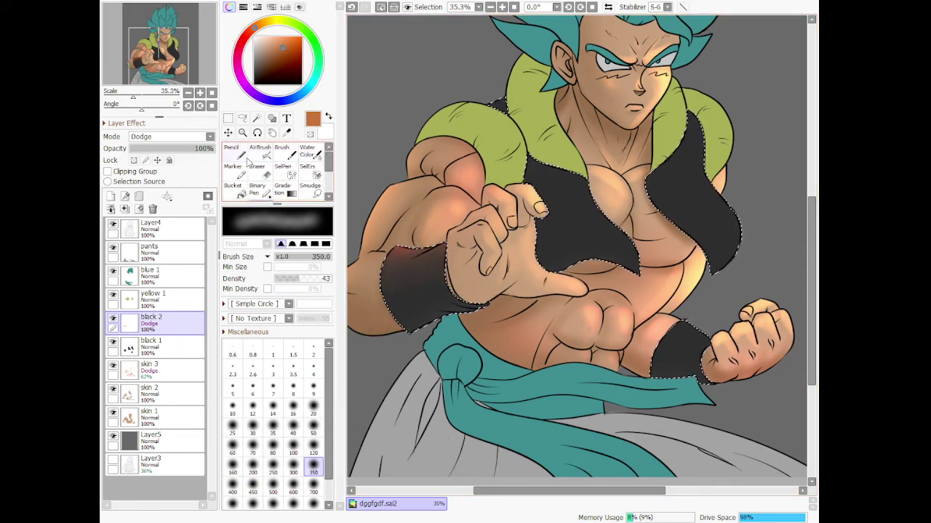
click(282, 155)
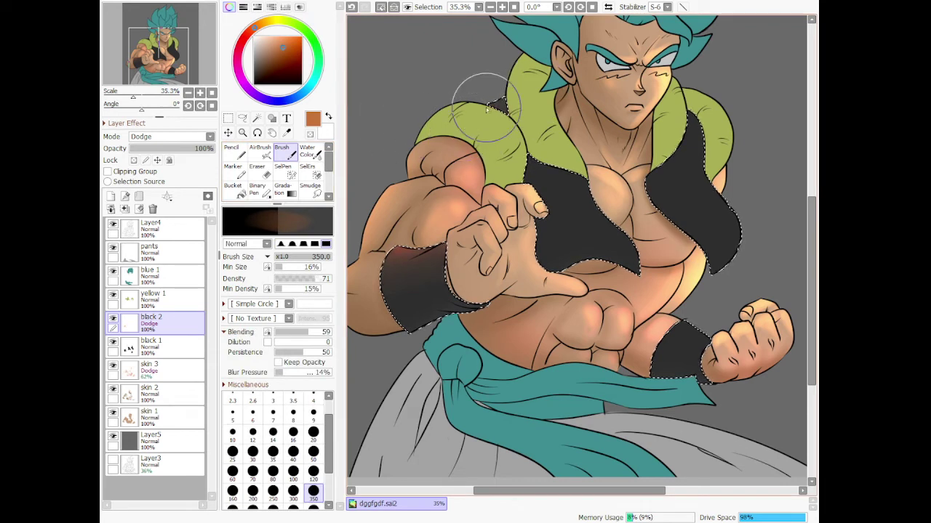
click(311, 83)
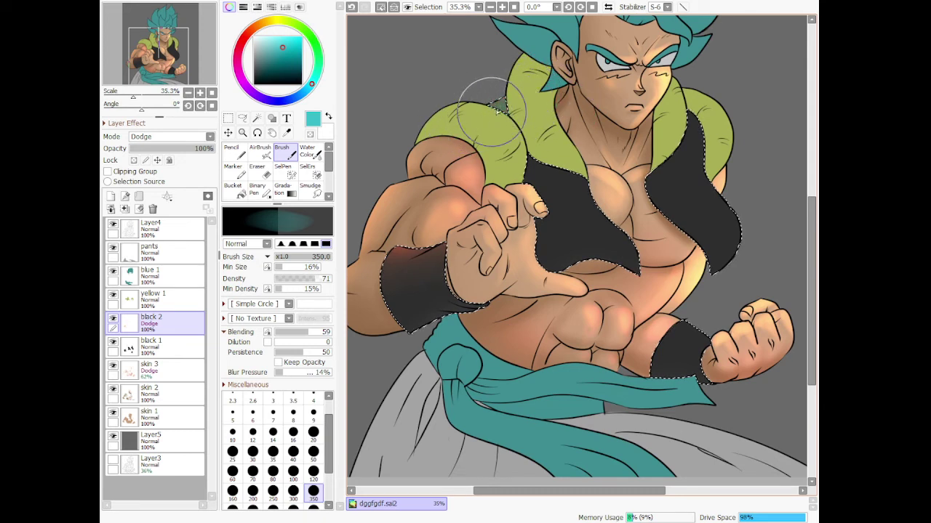
key(ctrl+z)
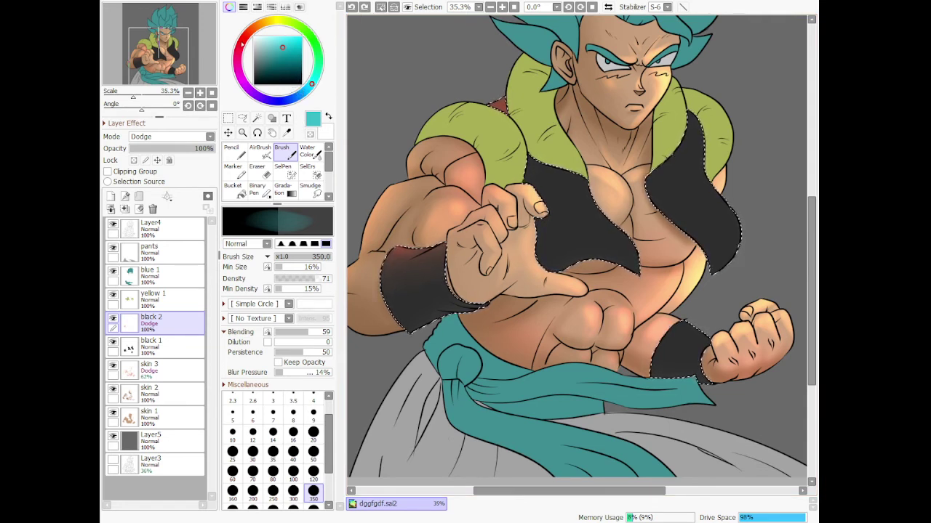
drag(243, 42, 256, 26)
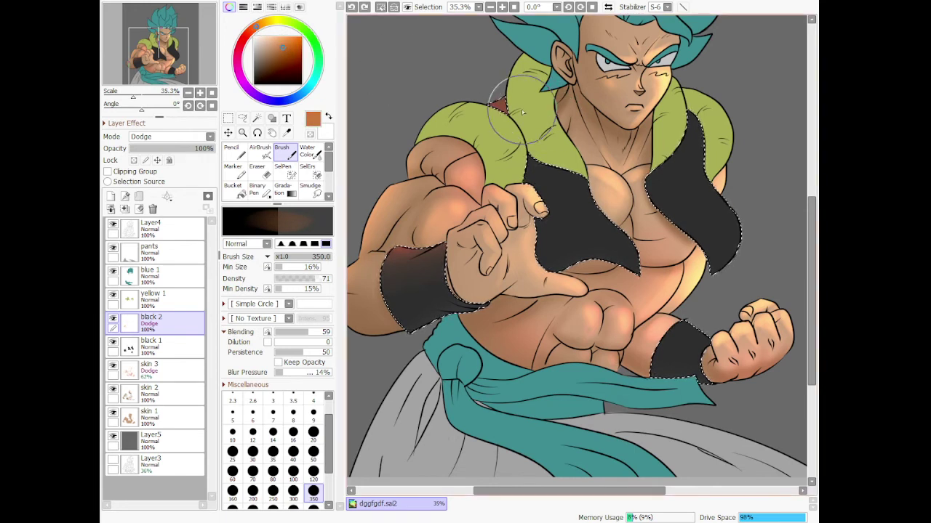
- Brush an orange glow over the vest panel beside the raised hand and fade it with the soft eraser at size 350
mouse_move(608, 190)
mouse_down()
mouse_move(647, 267)
mouse_move(585, 202)
mouse_move(565, 225)
mouse_move(603, 233)
mouse_move(640, 225)
mouse_move(659, 265)
mouse_move(604, 246)
mouse_move(592, 263)
mouse_move(633, 250)
mouse_move(604, 240)
mouse_move(604, 211)
mouse_move(570, 189)
mouse_move(558, 232)
mouse_move(585, 265)
mouse_move(582, 211)
mouse_up()
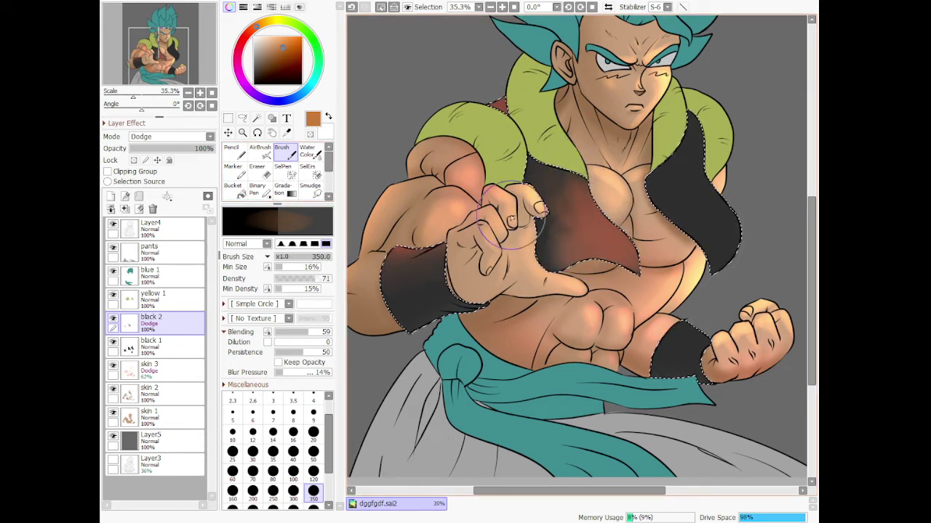
scroll(276, 174, down, 3)
click(260, 152)
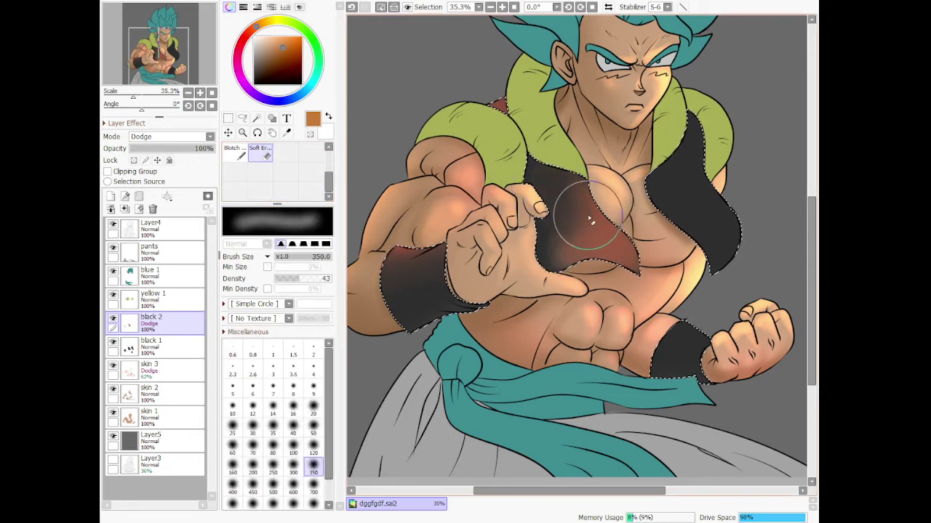
mouse_move(590, 220)
mouse_down()
mouse_move(548, 239)
mouse_move(623, 229)
mouse_move(568, 246)
mouse_move(558, 238)
mouse_move(591, 223)
mouse_move(556, 180)
mouse_move(574, 205)
mouse_move(590, 271)
mouse_up()
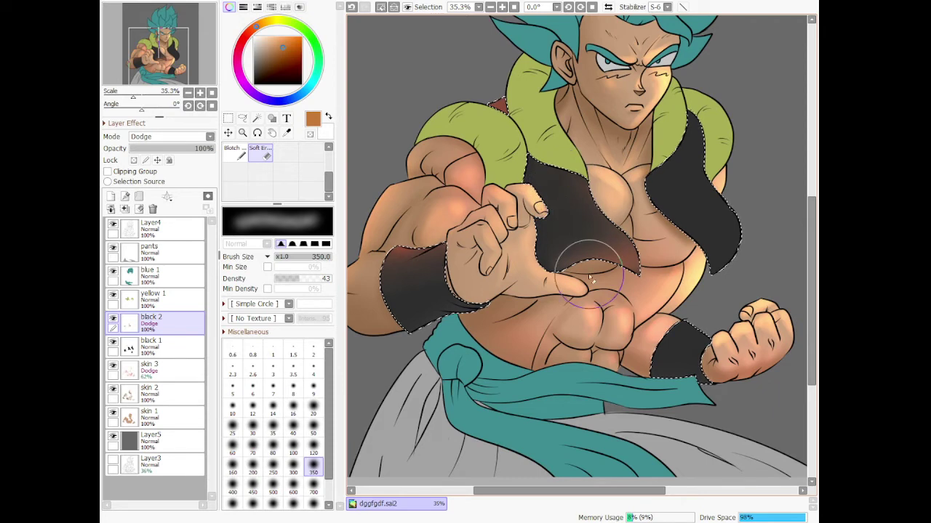
- Brush orange fold highlights onto the vest panel beside the raised hand at size 120 and fade them with the soft eraser
scroll(283, 171, up, 3)
click(282, 152)
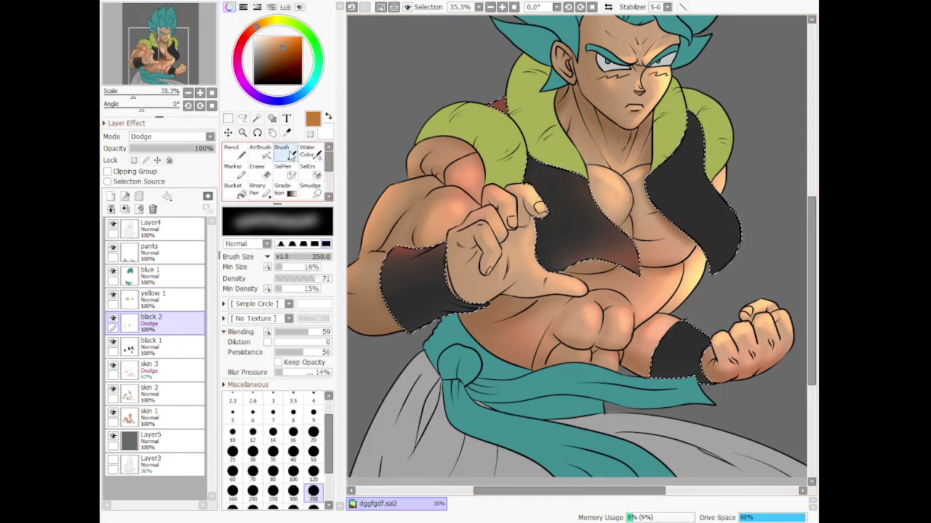
click(312, 455)
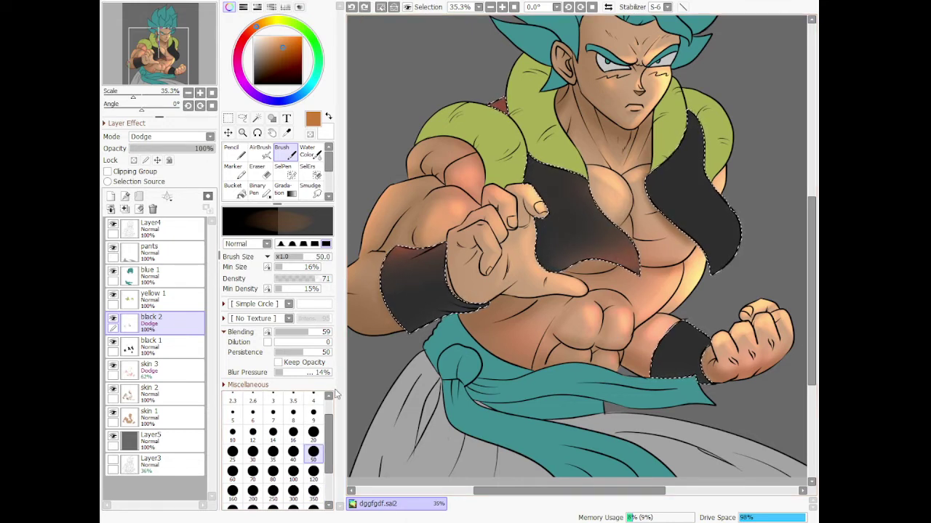
key(bracketright)
key(bracketright)
key(bracketright)
key(bracketright)
key(bracketright)
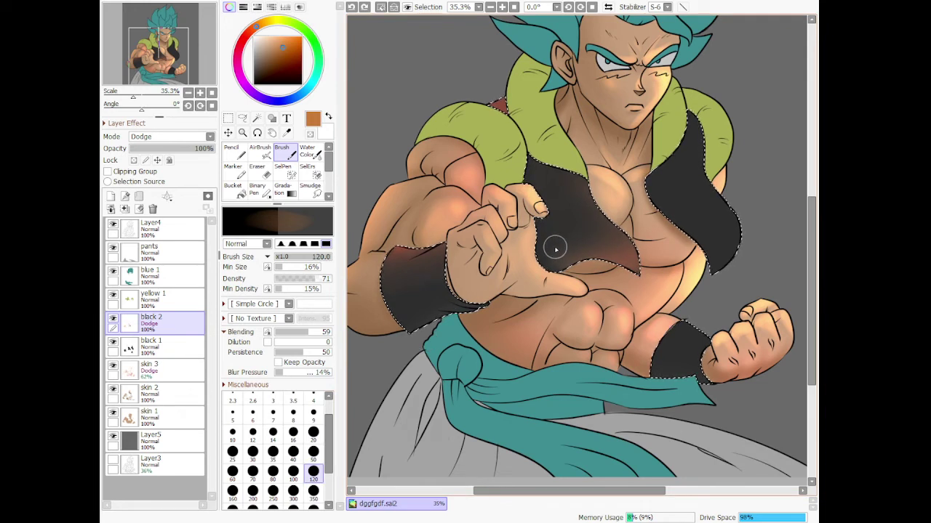
mouse_move(555, 250)
mouse_down()
mouse_move(597, 236)
mouse_move(595, 267)
mouse_move(575, 270)
mouse_move(557, 253)
mouse_move(586, 240)
mouse_move(603, 253)
mouse_move(562, 248)
mouse_move(609, 241)
mouse_move(622, 269)
mouse_move(595, 245)
mouse_up()
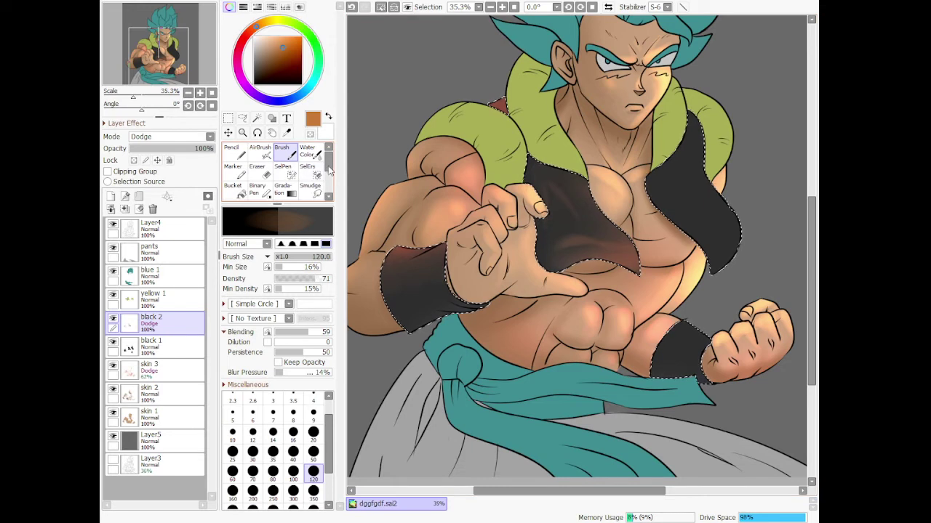
drag(328, 161, 328, 186)
click(259, 155)
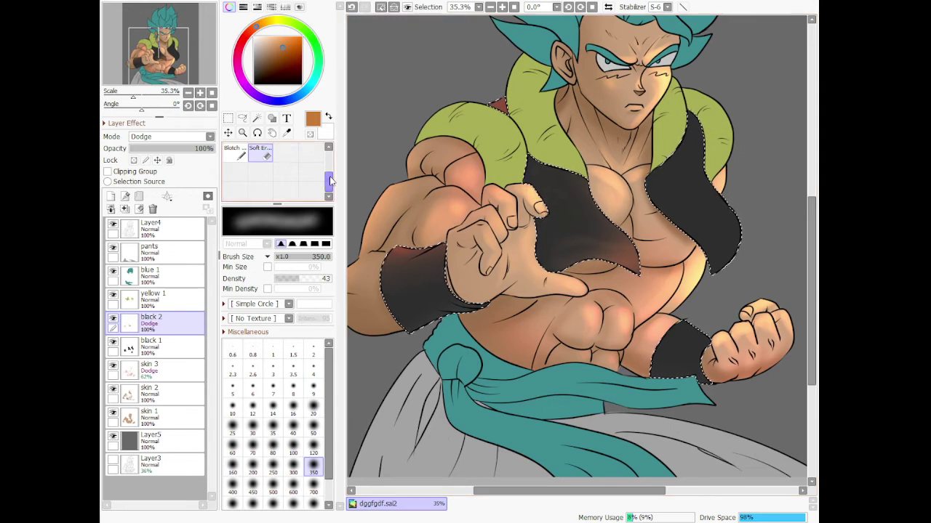
- Airbrush an orange glow at size 350 along the outer edge of the vest panel on the clenched-fist side
drag(330, 181, 330, 154)
click(259, 153)
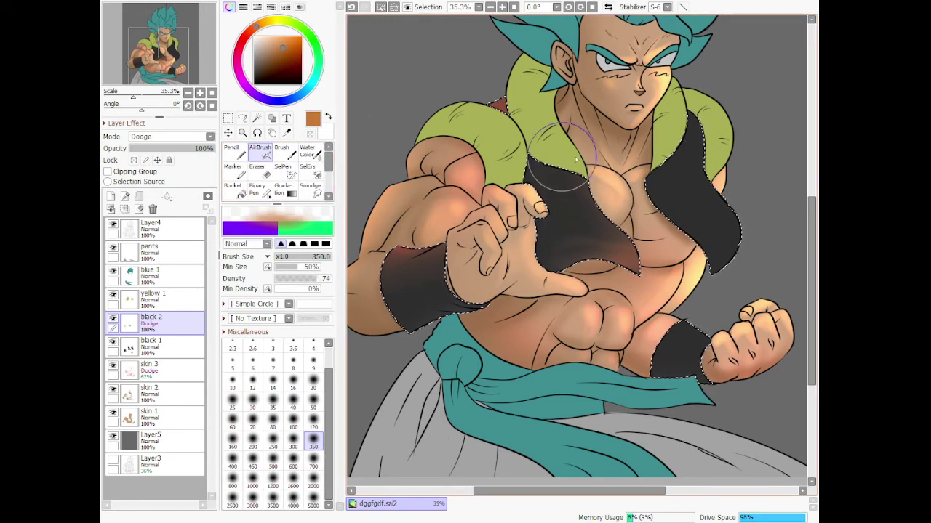
drag(702, 119, 740, 305)
mouse_move(703, 131)
mouse_down()
mouse_move(721, 306)
mouse_move(710, 155)
mouse_up()
mouse_move(701, 119)
mouse_down()
mouse_move(705, 202)
mouse_move(749, 236)
mouse_move(709, 194)
mouse_move(717, 276)
mouse_up()
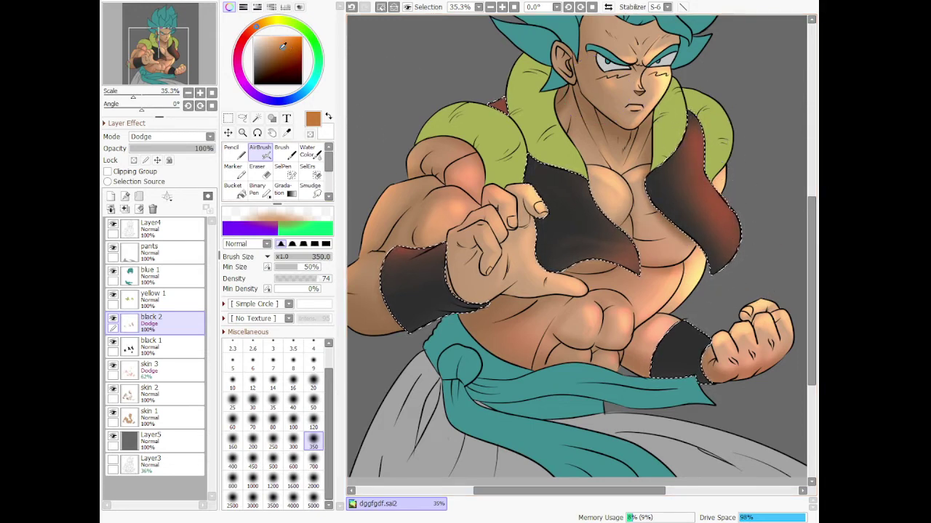
- Brush orange fold streaks across the clenched-fist side's vest panel at size 120
click(281, 149)
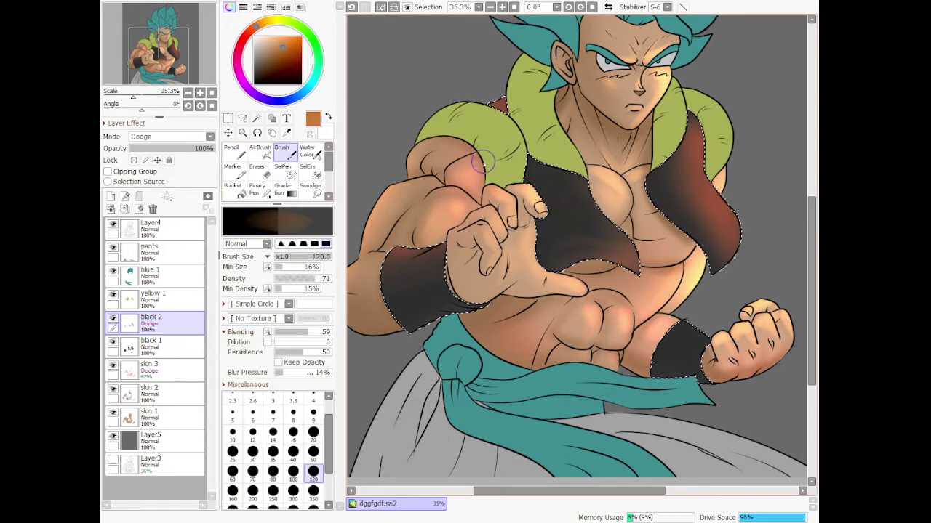
mouse_move(663, 203)
mouse_down()
mouse_move(736, 252)
mouse_move(720, 256)
mouse_move(666, 187)
mouse_move(683, 161)
mouse_up()
mouse_move(667, 199)
mouse_down()
mouse_move(676, 182)
mouse_move(698, 188)
mouse_move(685, 152)
mouse_up()
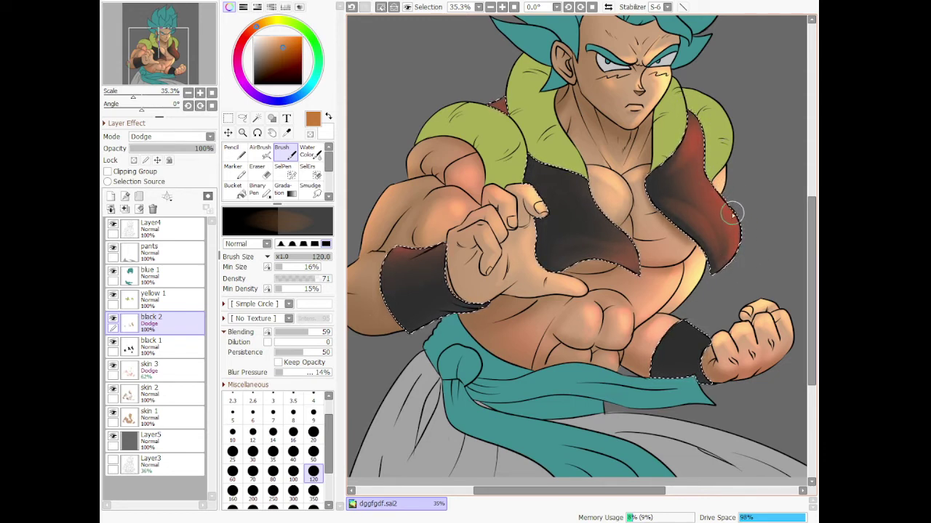
- Brush orange strokes over the upper part of the clenched fist's wristband at size 120 and fade them with the soft eraser
scroll(725, 129, down, 1)
scroll(733, 204, up, 3)
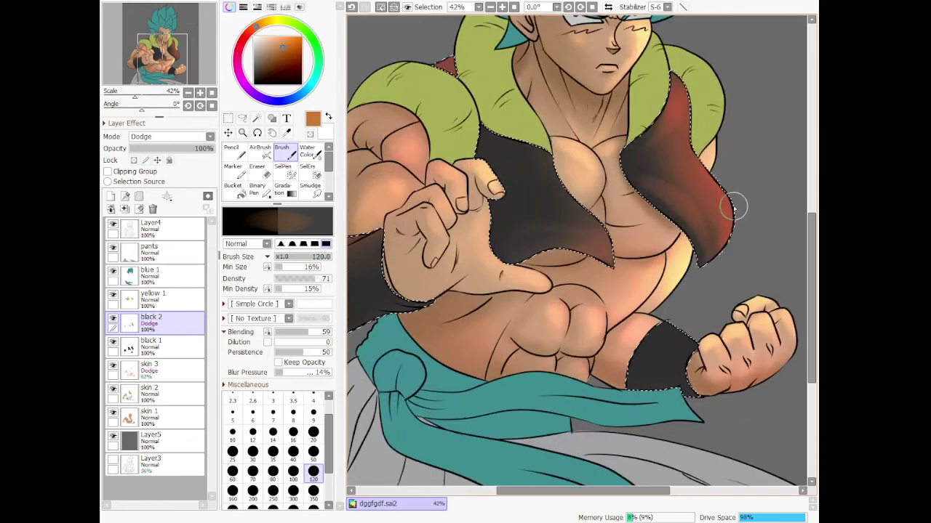
mouse_move(698, 325)
mouse_down()
mouse_move(592, 360)
mouse_move(642, 335)
mouse_move(628, 388)
mouse_move(712, 329)
mouse_move(637, 413)
mouse_move(665, 390)
mouse_up()
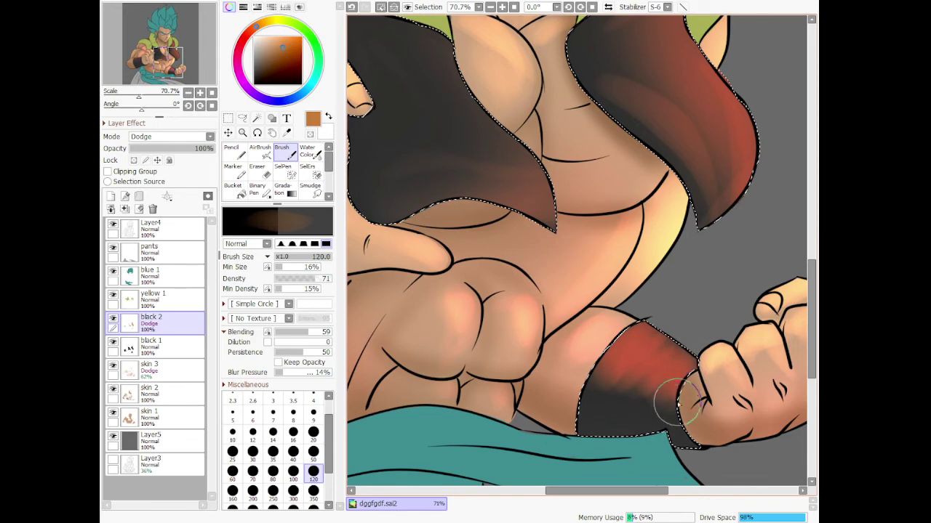
scroll(276, 182, down, 2)
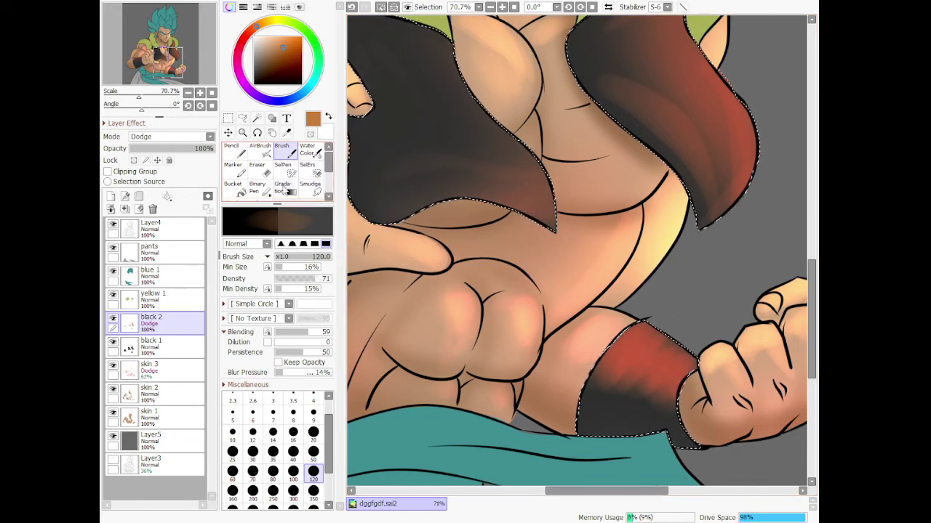
click(266, 168)
mouse_move(557, 315)
mouse_down()
mouse_move(716, 409)
mouse_move(628, 333)
mouse_move(679, 418)
mouse_move(604, 378)
mouse_up()
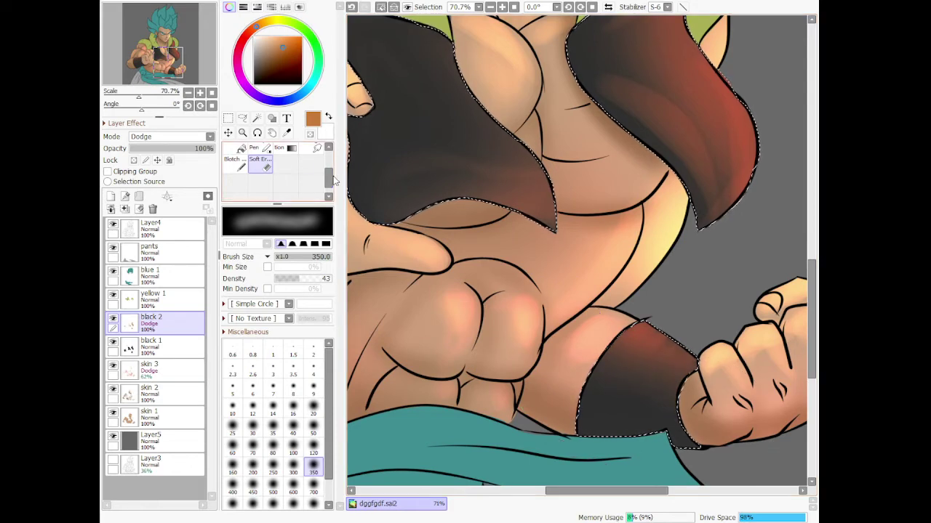
- Airbrush an orange glow at size 350 over the upper part of the clenched fist's wristband
scroll(276, 174, up, 2)
click(260, 154)
mouse_move(551, 353)
mouse_down()
mouse_move(644, 384)
mouse_move(550, 332)
mouse_move(729, 376)
mouse_move(646, 353)
mouse_up()
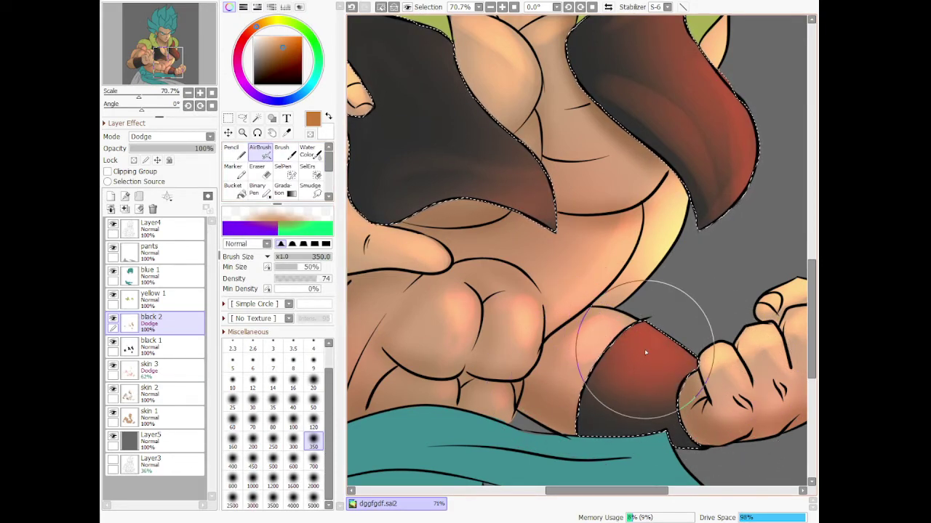
- Shift the hue of the black 2 Dodge layer's highlights to a muted olive-brown
scroll(660, 229, down, 7)
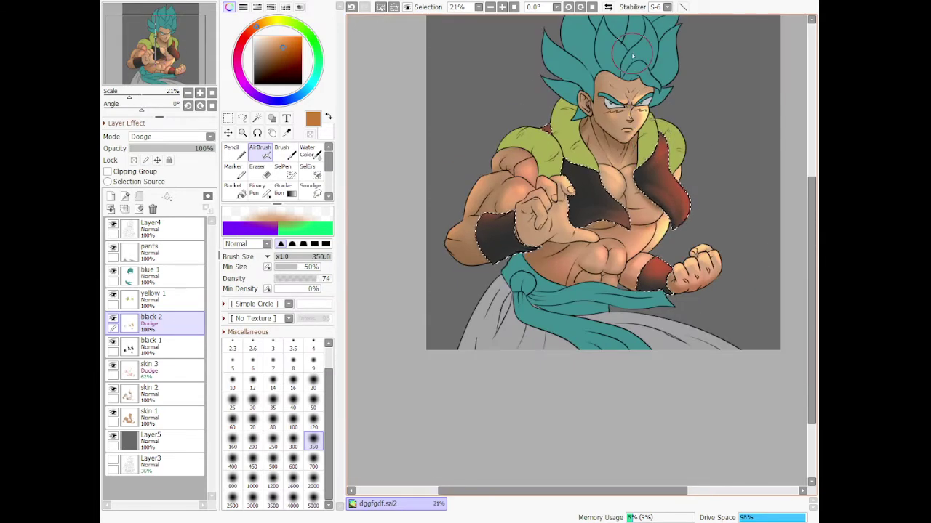
scroll(632, 56, up, 1)
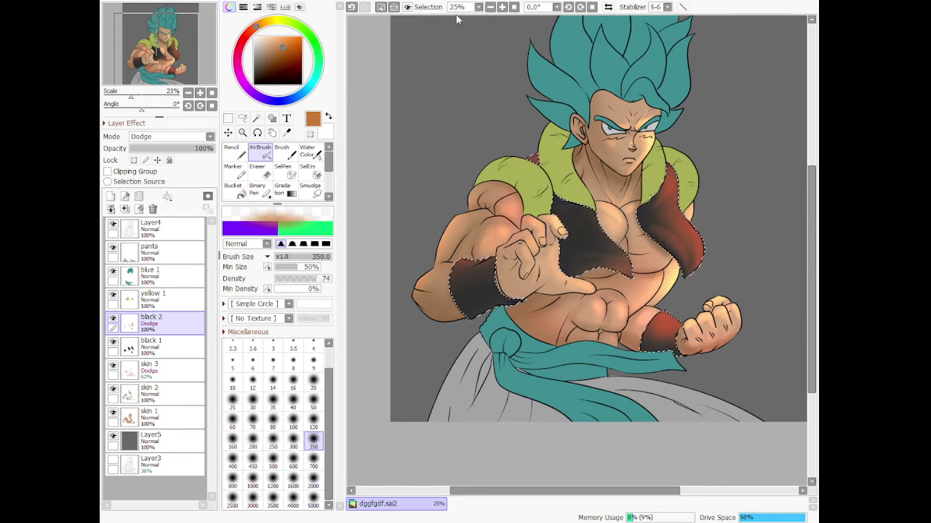
key(ctrl+u)
mouse_move(279, 302)
mouse_down()
mouse_move(301, 302)
mouse_move(231, 312)
mouse_move(282, 308)
mouse_up()
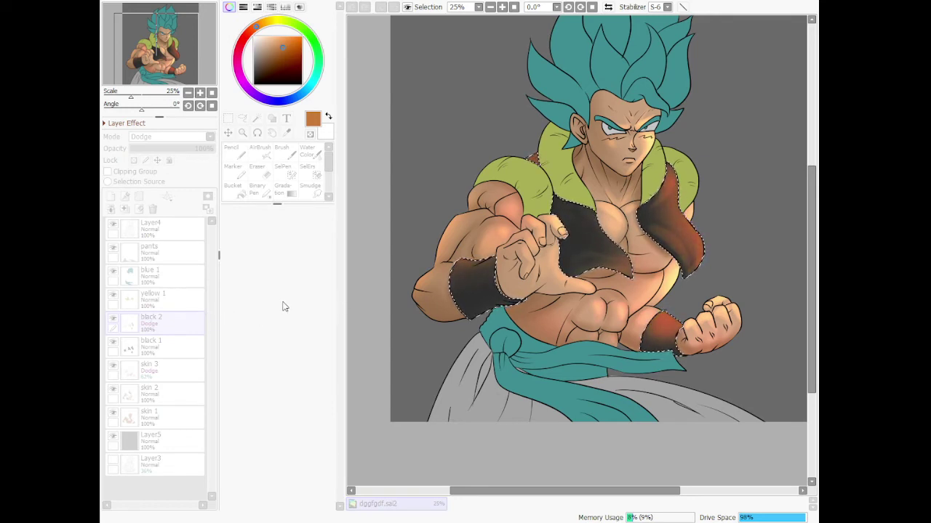
drag(296, 322, 259, 331)
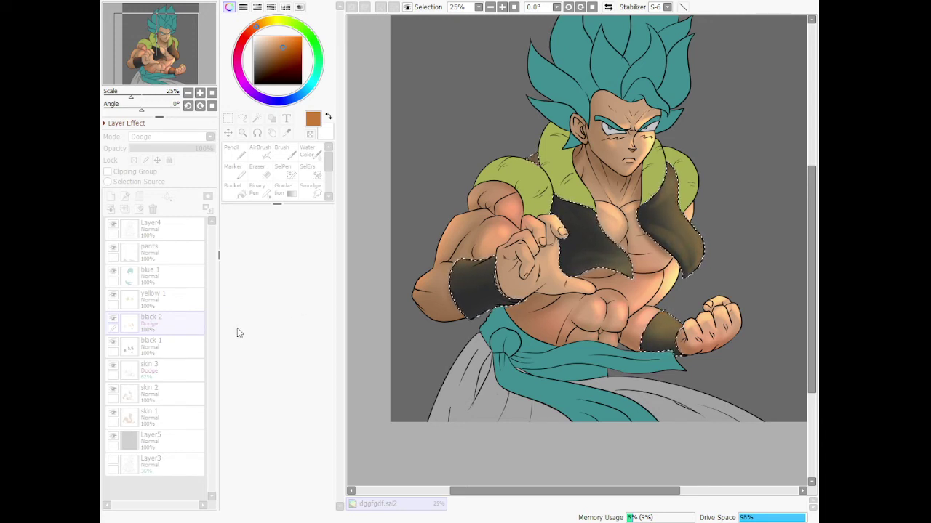
- Choose a light peach color and brush fold highlights onto the clenched-fist side's vest panel at size 120
click(262, 42)
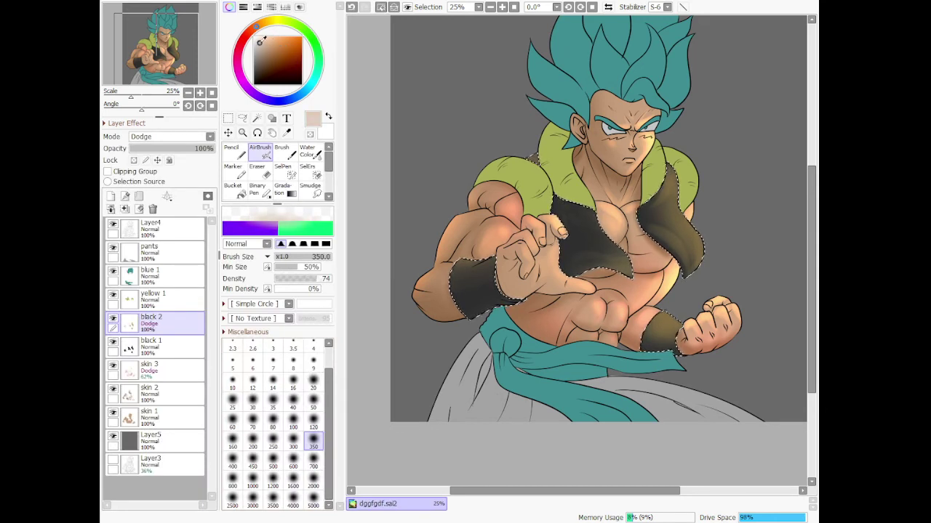
drag(260, 40, 264, 35)
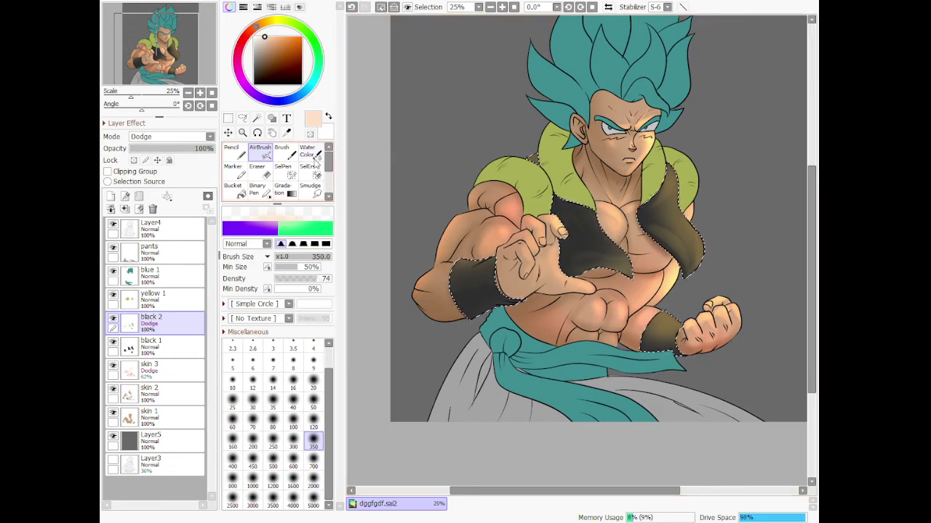
click(282, 150)
scroll(773, 229, up, 3)
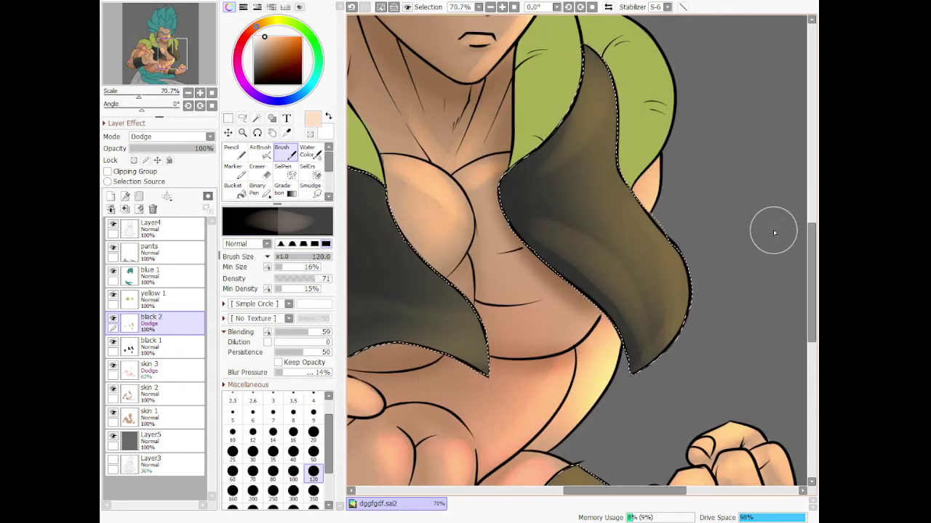
mouse_move(586, 264)
mouse_down()
mouse_move(640, 239)
mouse_move(692, 312)
mouse_move(665, 251)
mouse_move(688, 332)
mouse_move(644, 205)
mouse_move(698, 341)
mouse_move(665, 227)
mouse_move(693, 329)
mouse_move(671, 239)
mouse_move(676, 331)
mouse_move(624, 202)
mouse_move(669, 349)
mouse_move(593, 170)
mouse_move(680, 286)
mouse_move(667, 348)
mouse_move(679, 313)
mouse_move(588, 175)
mouse_move(613, 148)
mouse_move(594, 85)
mouse_move(538, 197)
mouse_move(600, 93)
mouse_move(541, 181)
mouse_move(591, 110)
mouse_move(556, 250)
mouse_move(555, 230)
mouse_move(649, 314)
mouse_move(546, 230)
mouse_move(662, 343)
mouse_move(582, 246)
mouse_move(671, 346)
mouse_move(624, 274)
mouse_move(667, 359)
mouse_move(695, 322)
mouse_move(650, 387)
mouse_move(669, 223)
mouse_up()
mouse_move(643, 196)
mouse_down()
mouse_move(616, 188)
mouse_move(667, 272)
mouse_move(582, 170)
mouse_move(584, 128)
mouse_move(554, 42)
mouse_up()
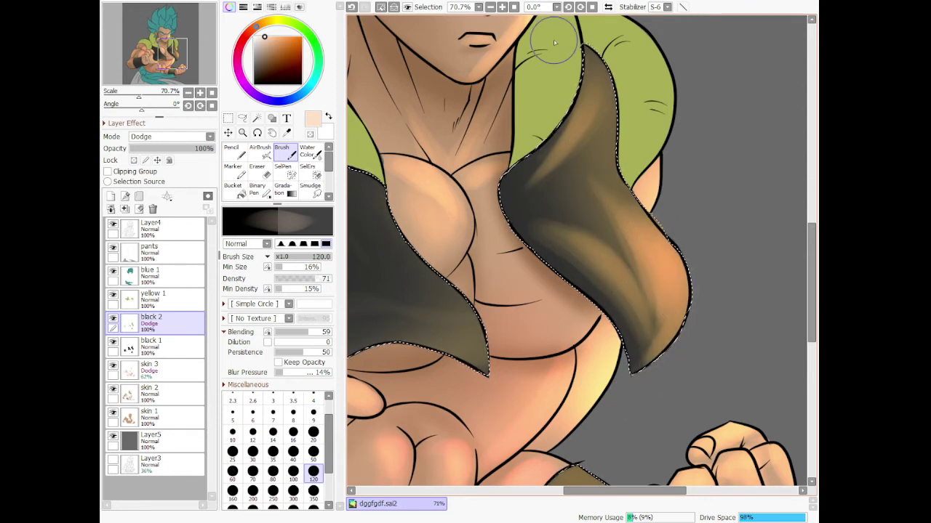
- Brush light peach highlights onto the clenched fist's wristband, reducing the brush size from 120 to 50
scroll(658, 203, down, 2)
scroll(631, 337, up, 1)
scroll(631, 337, up, 3)
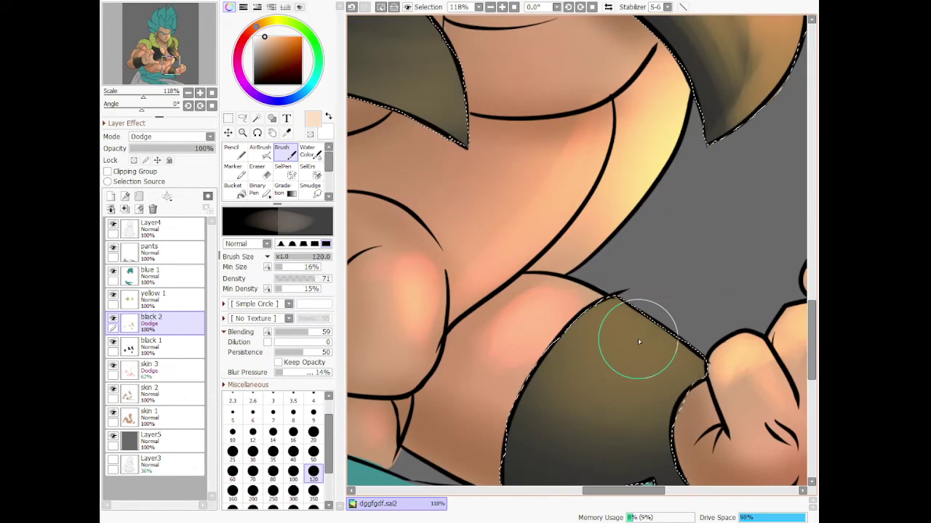
mouse_move(564, 390)
mouse_down()
mouse_move(627, 334)
mouse_move(584, 371)
mouse_move(596, 390)
mouse_move(678, 343)
mouse_move(676, 373)
mouse_move(702, 384)
mouse_move(640, 371)
mouse_move(595, 327)
mouse_up()
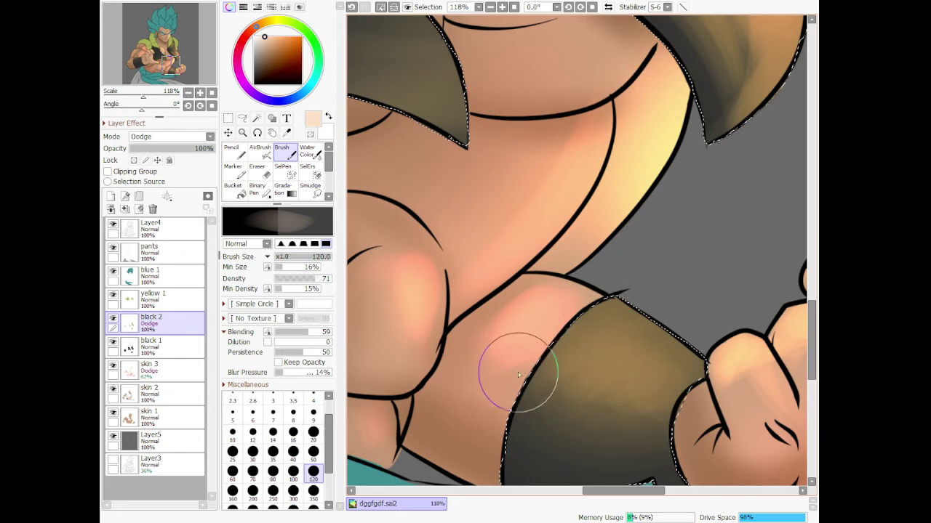
key(bracketleft)
key(bracketleft)
key(bracketleft)
key(bracketleft)
key(bracketleft)
mouse_move(561, 401)
mouse_down()
mouse_move(653, 323)
mouse_move(653, 341)
mouse_move(607, 406)
mouse_move(661, 409)
mouse_move(690, 373)
mouse_move(636, 404)
mouse_move(674, 352)
mouse_move(614, 391)
mouse_move(692, 336)
mouse_move(579, 414)
mouse_move(674, 314)
mouse_move(557, 414)
mouse_move(621, 336)
mouse_move(567, 371)
mouse_move(591, 342)
mouse_up()
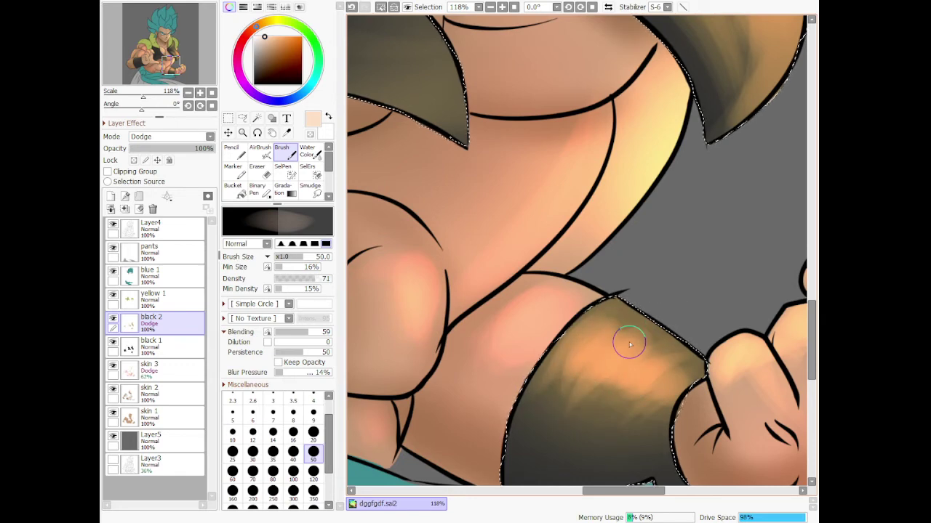
- Airbrush a bright peach glow at size 350 along the outer edge of the clenched-fist side's vest panel
scroll(626, 338, down, 8)
scroll(513, 257, up, 1)
scroll(562, 171, down, 2)
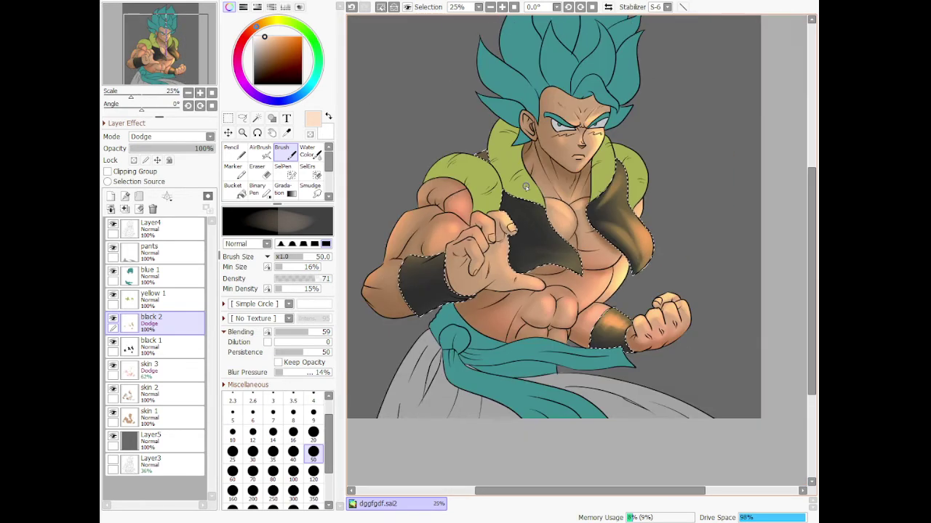
scroll(562, 172, up, 4)
click(260, 150)
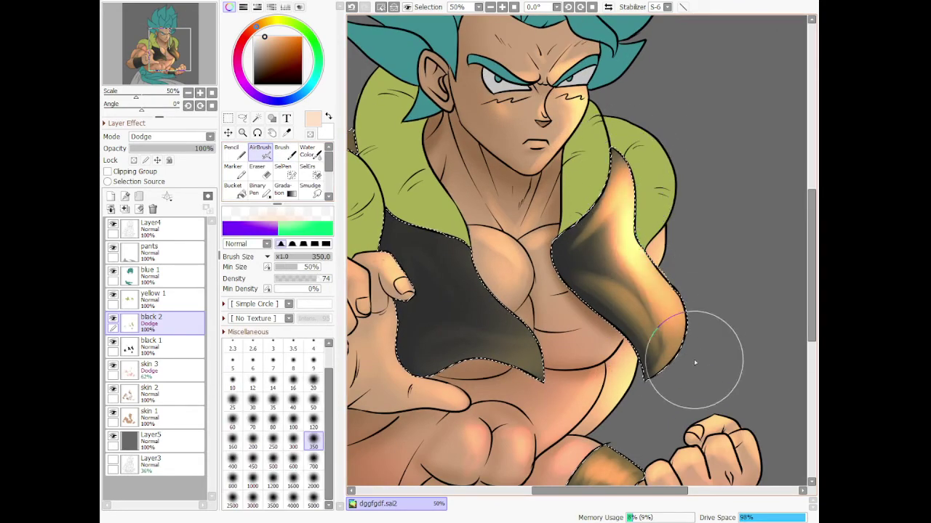
mouse_move(694, 362)
mouse_down()
mouse_move(645, 275)
mouse_move(692, 327)
mouse_move(675, 373)
mouse_move(686, 348)
mouse_move(673, 353)
mouse_move(677, 373)
mouse_move(714, 326)
mouse_up()
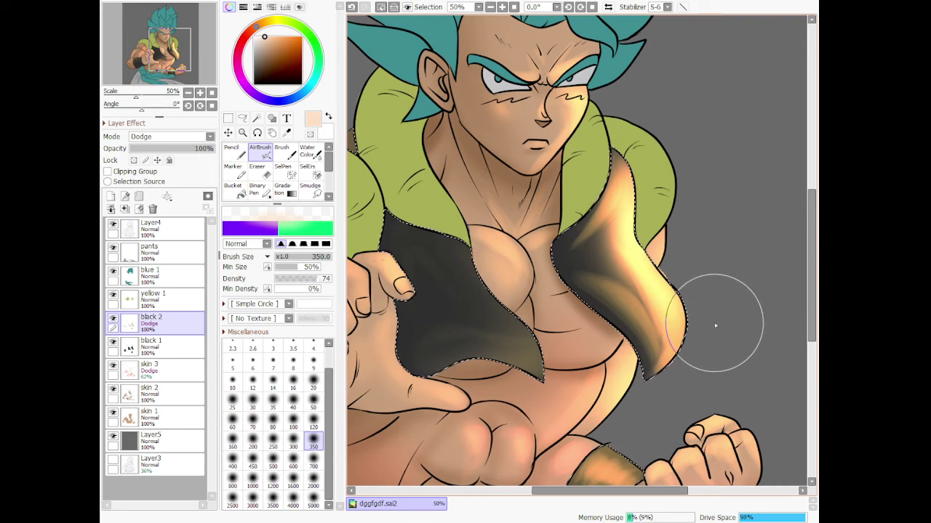
- Airbrush peach glows at size 350 onto the lower tip of the raised hand's vest panel and the clenched fist's wristband
scroll(715, 326, down, 5)
scroll(529, 270, up, 4)
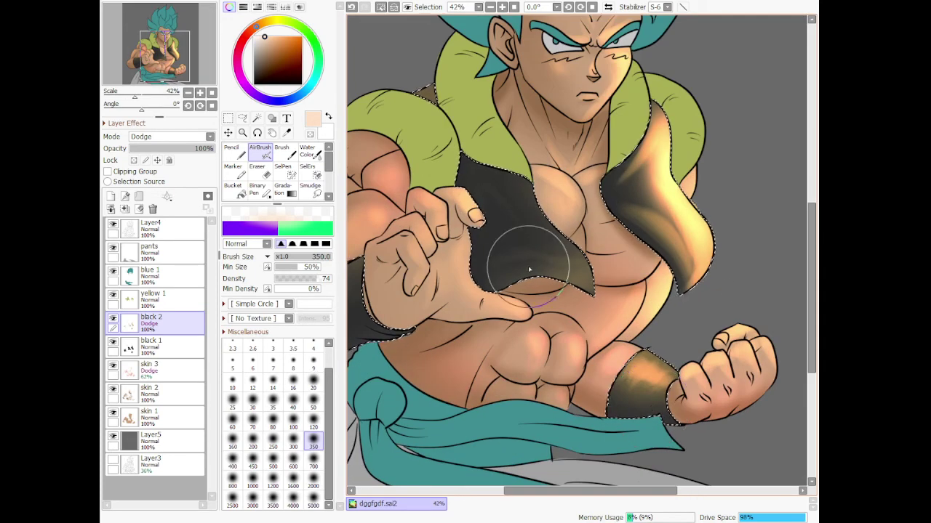
mouse_move(595, 314)
mouse_down()
mouse_move(572, 237)
mouse_move(584, 290)
mouse_move(553, 239)
mouse_up()
mouse_move(666, 351)
mouse_down()
mouse_move(717, 423)
mouse_move(703, 399)
mouse_move(612, 368)
mouse_move(729, 413)
mouse_up()
- Desaturate the black 2 layer's golden highlights to a pale greyish gold using the hue and saturation adjustment
scroll(443, 181, down, 5)
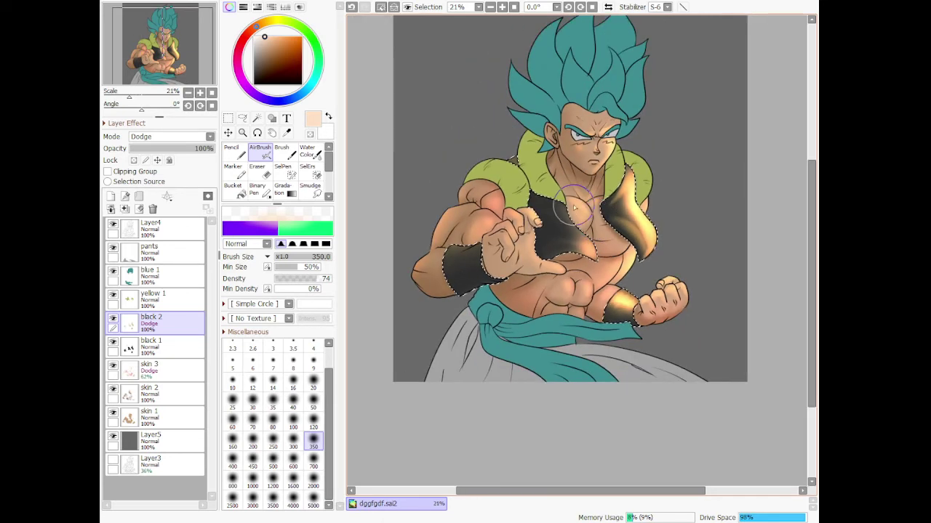
scroll(443, 180, up, 1)
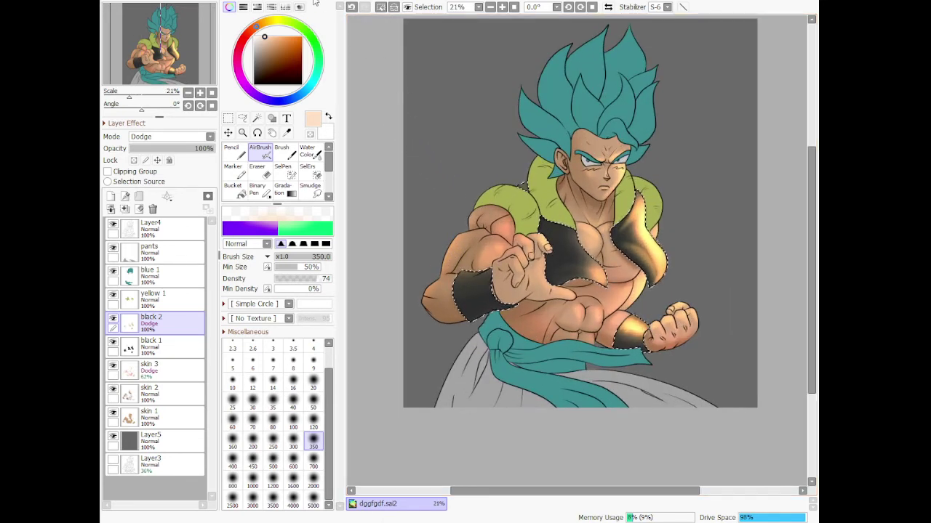
key(ctrl+u)
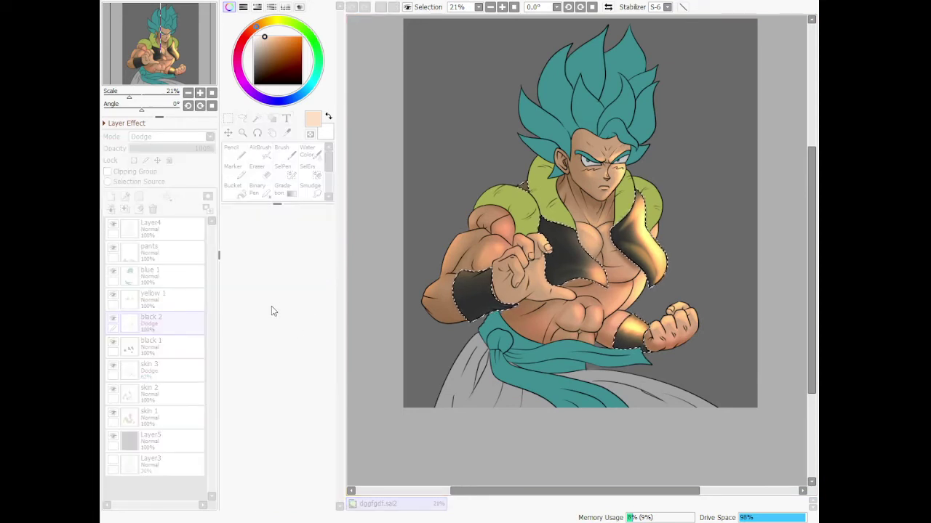
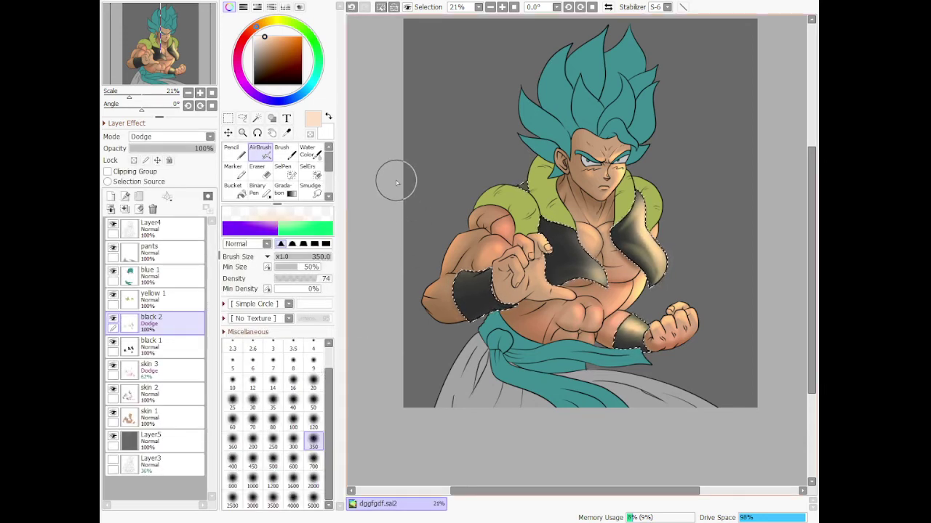
- Fade the golden highlights on the black vest and wristbands with the Soft Eraser at size 350 and density 34
scroll(274, 180, down, 2)
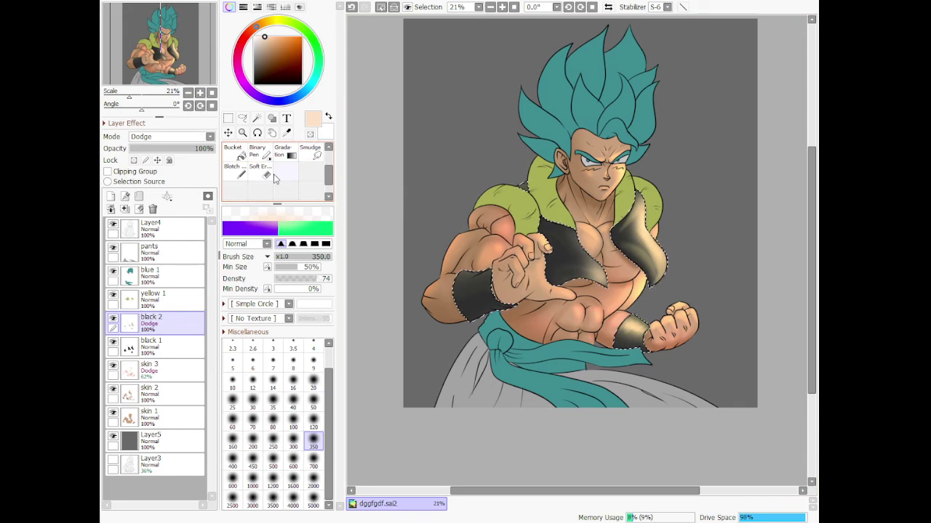
scroll(274, 180, down, 1)
click(262, 154)
scroll(552, 272, up, 2)
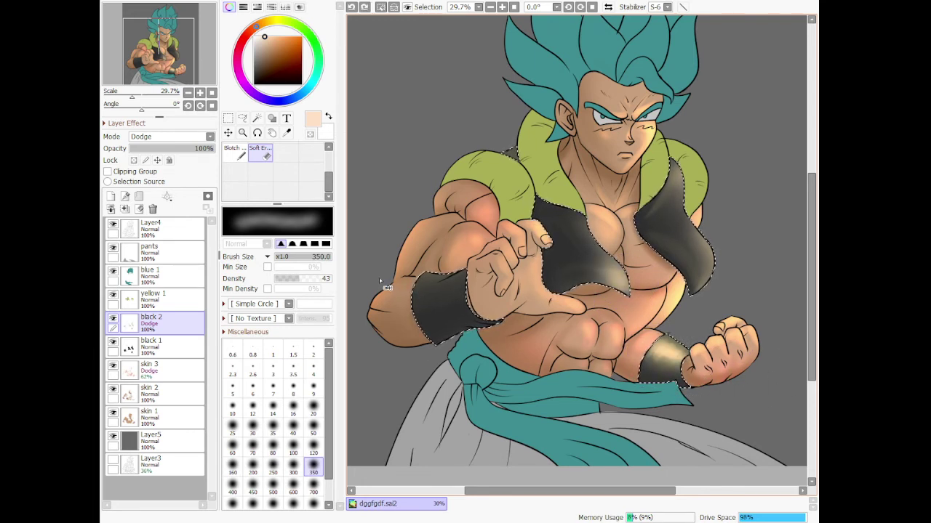
drag(303, 280, 296, 280)
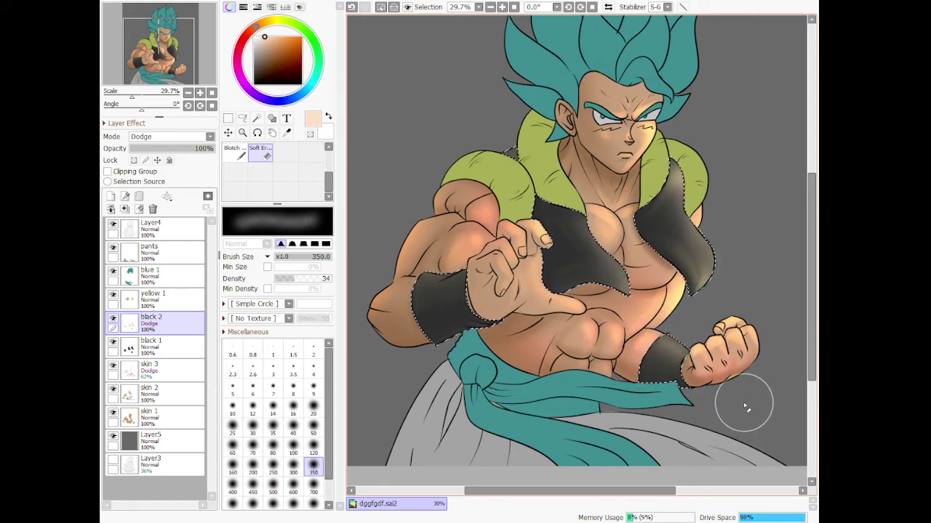
scroll(673, 363, down, 3)
scroll(670, 240, up, 4)
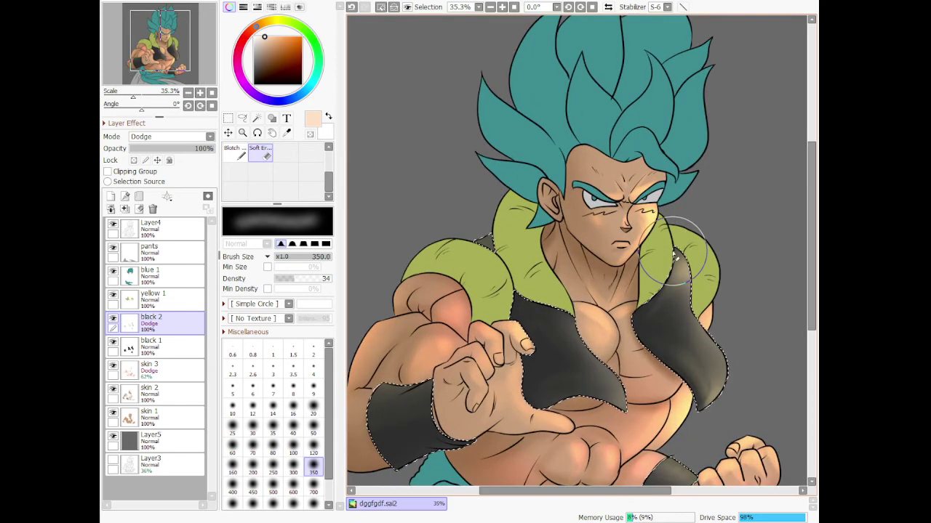
mouse_move(671, 268)
mouse_down()
mouse_move(693, 275)
mouse_move(684, 288)
mouse_move(711, 378)
mouse_move(708, 409)
mouse_move(718, 411)
mouse_move(727, 393)
mouse_move(686, 424)
mouse_move(740, 393)
mouse_move(725, 417)
mouse_up()
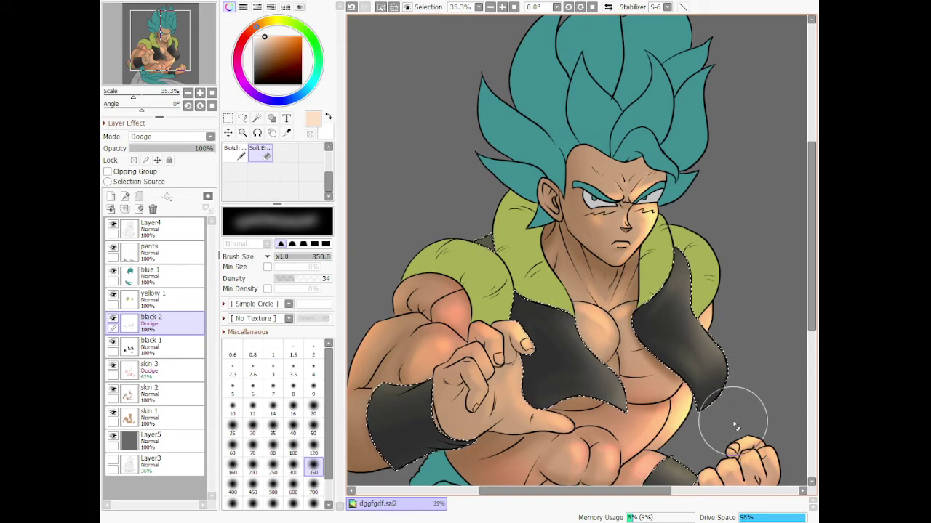
scroll(730, 428, down, 3)
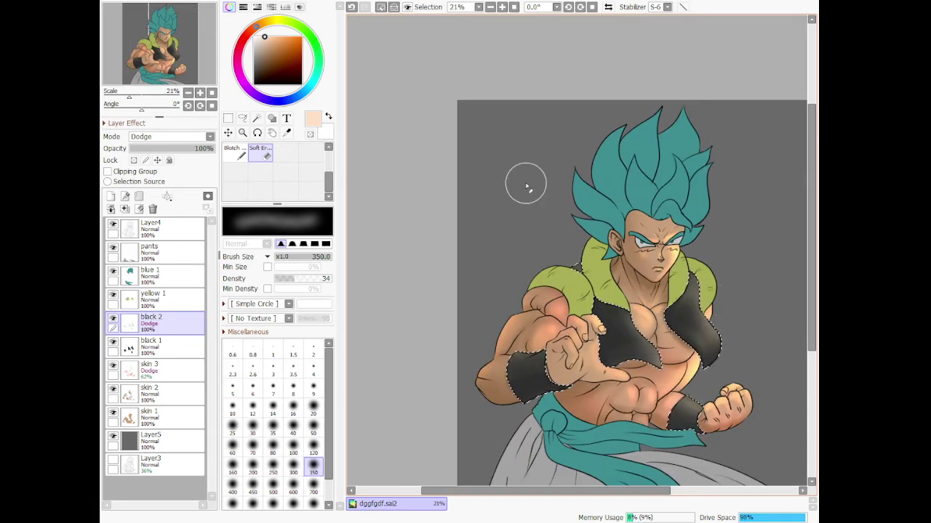
- Airbrush pale grey highlights at size 350 along the edges and lower tips of the black vest panels on the black 2 layer
click(253, 39)
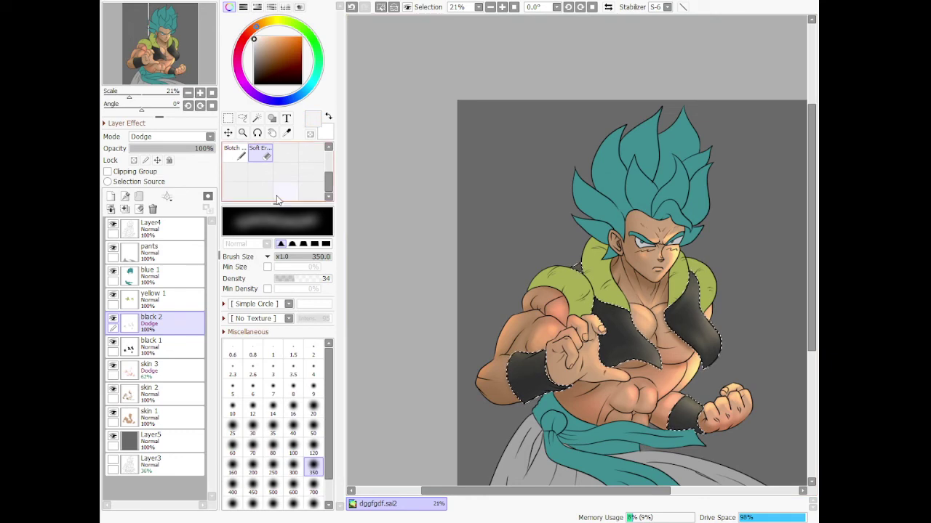
scroll(278, 188, up, 3)
click(260, 152)
scroll(518, 299, up, 2)
scroll(522, 299, up, 1)
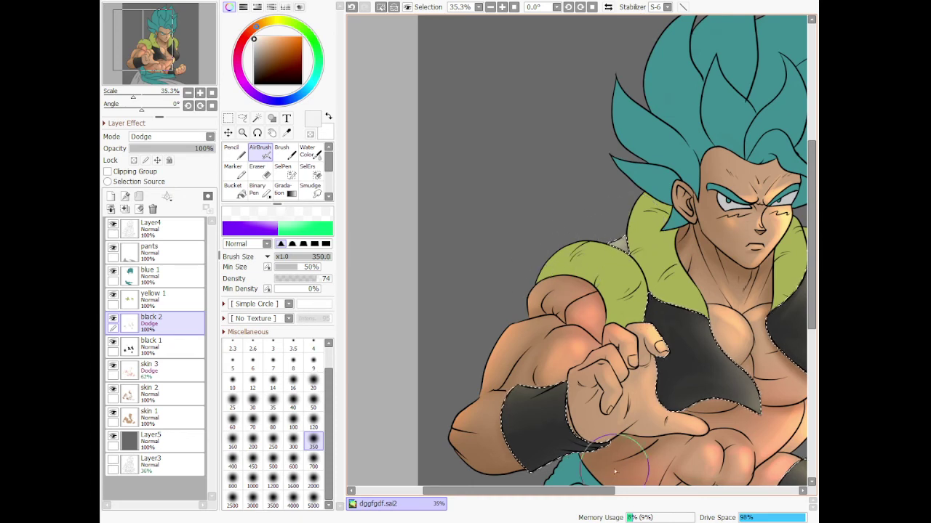
drag(586, 496, 680, 495)
mouse_move(636, 358)
mouse_down()
mouse_move(647, 399)
mouse_move(636, 370)
mouse_move(613, 442)
mouse_move(628, 413)
mouse_move(622, 390)
mouse_move(557, 330)
mouse_move(640, 397)
mouse_move(623, 395)
mouse_move(581, 310)
mouse_move(618, 366)
mouse_move(570, 285)
mouse_move(588, 301)
mouse_move(590, 321)
mouse_move(483, 364)
mouse_move(480, 343)
mouse_move(559, 419)
mouse_move(545, 419)
mouse_move(532, 400)
mouse_move(413, 409)
mouse_move(474, 431)
mouse_move(600, 333)
mouse_up()
scroll(643, 304, down, 5)
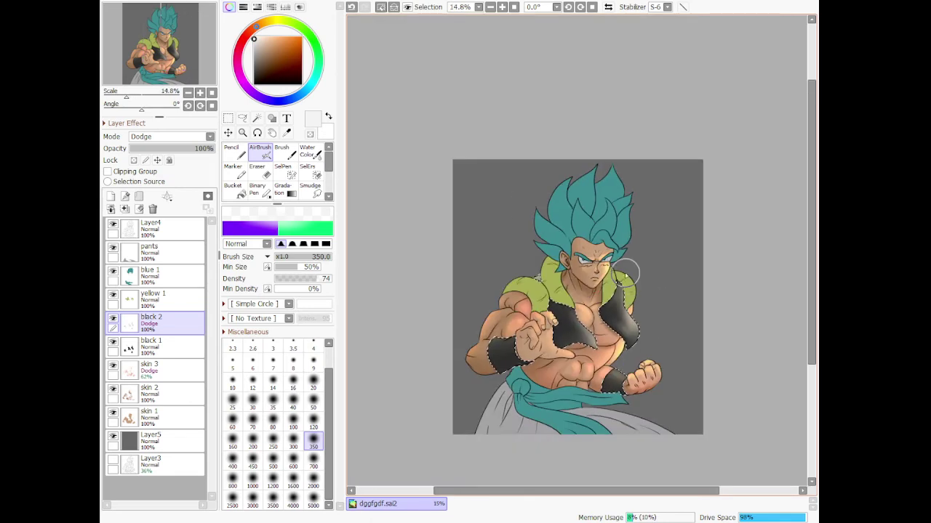
- Clear the current selection and select all the yellow-green collar and shoulder padding on the yellow 1 layer by similar color
click(168, 299)
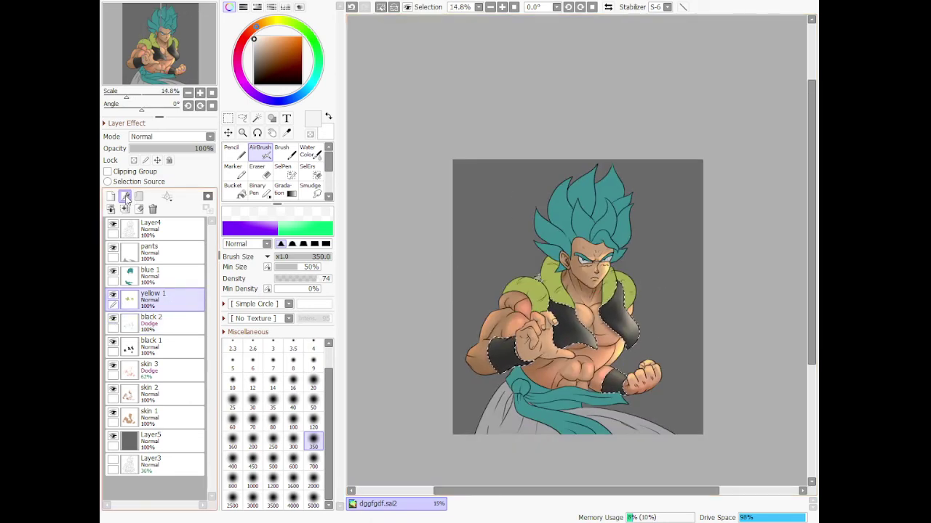
click(243, 119)
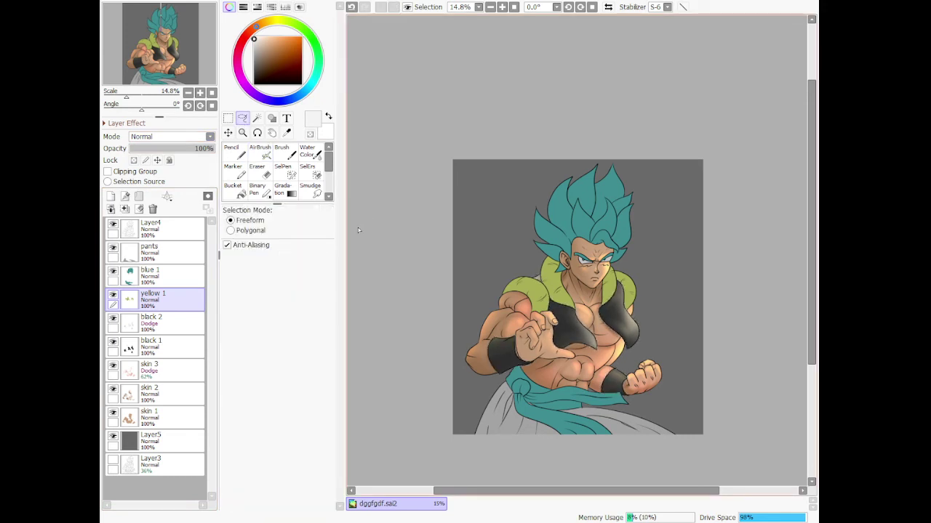
scroll(606, 340, up, 9)
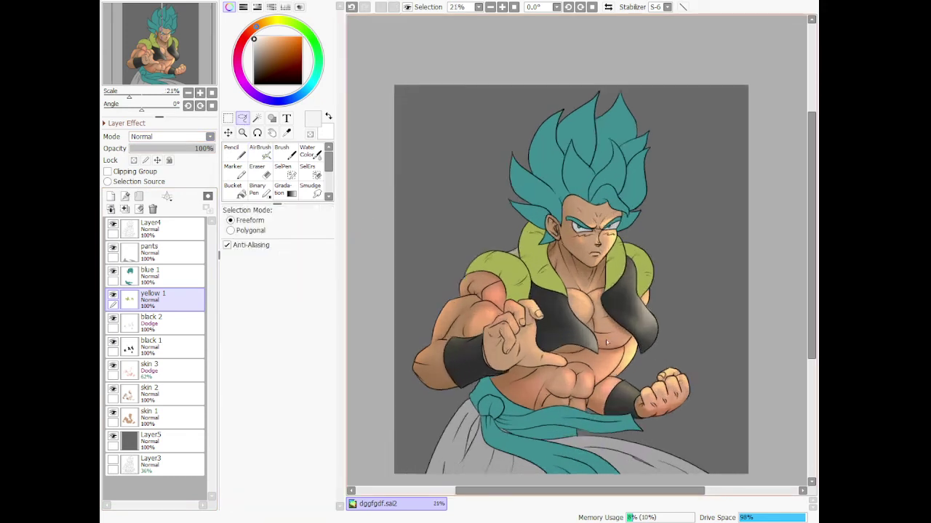
scroll(659, 329, down, 4)
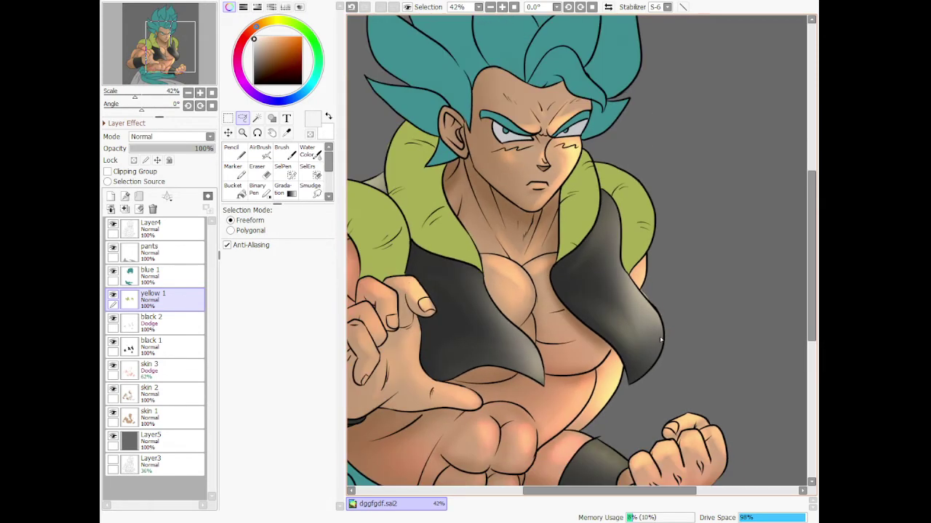
scroll(651, 364, down, 1)
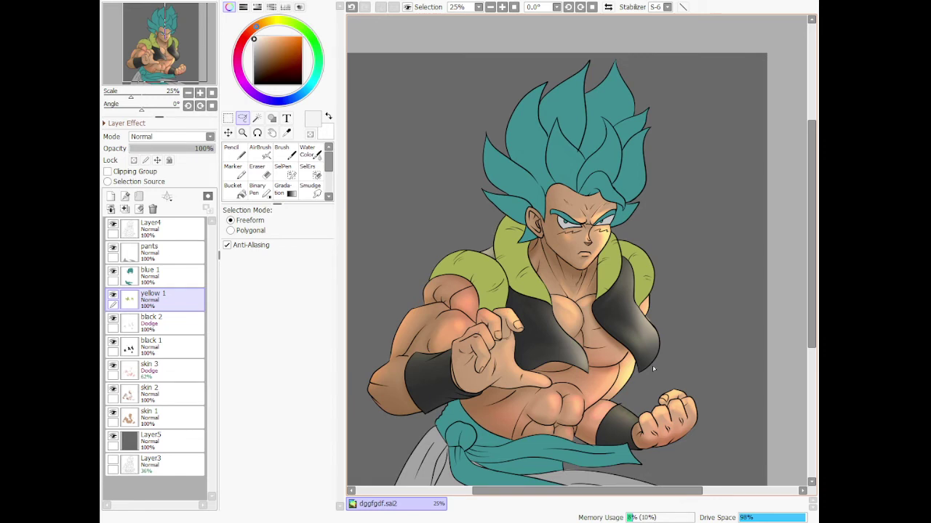
scroll(652, 369, up, 1)
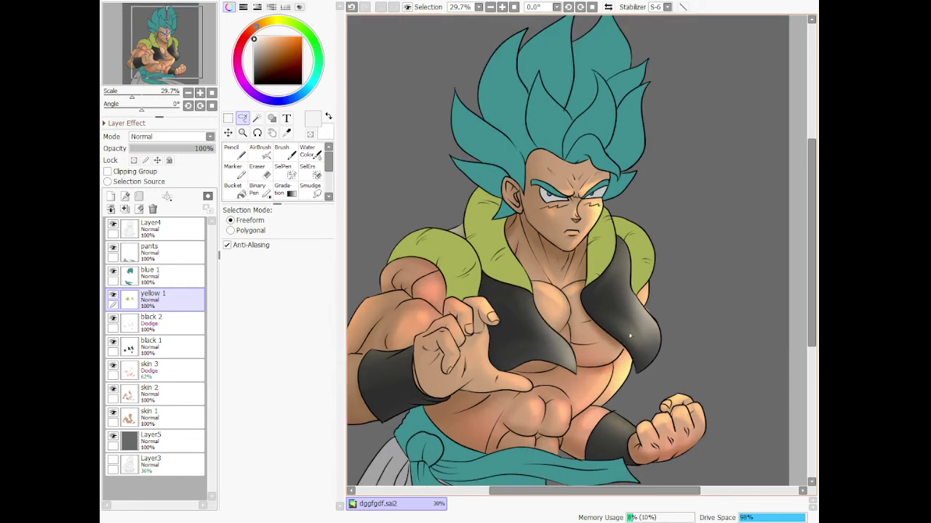
click(258, 120)
click(429, 249)
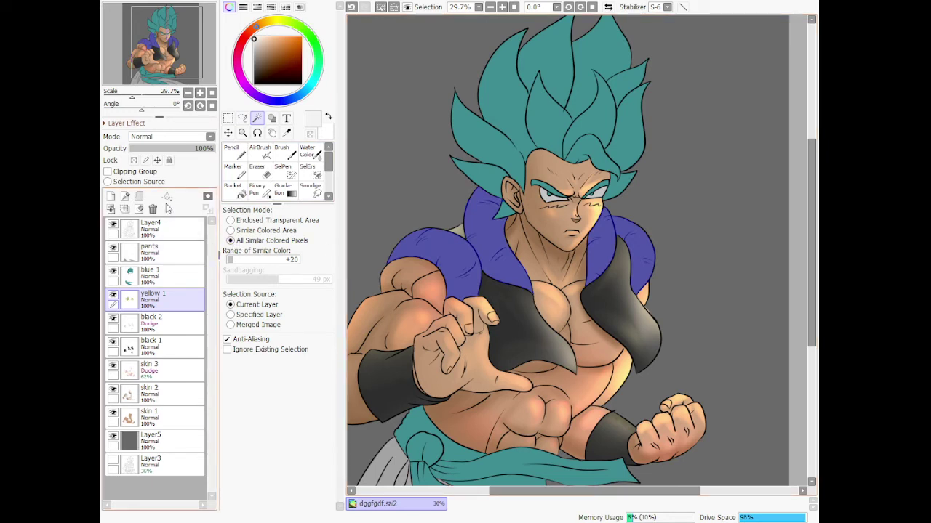
- Add a Dodge layer named "yallow 2" above yellow 1 and choose a lighter tint of the sampled collar color
click(287, 132)
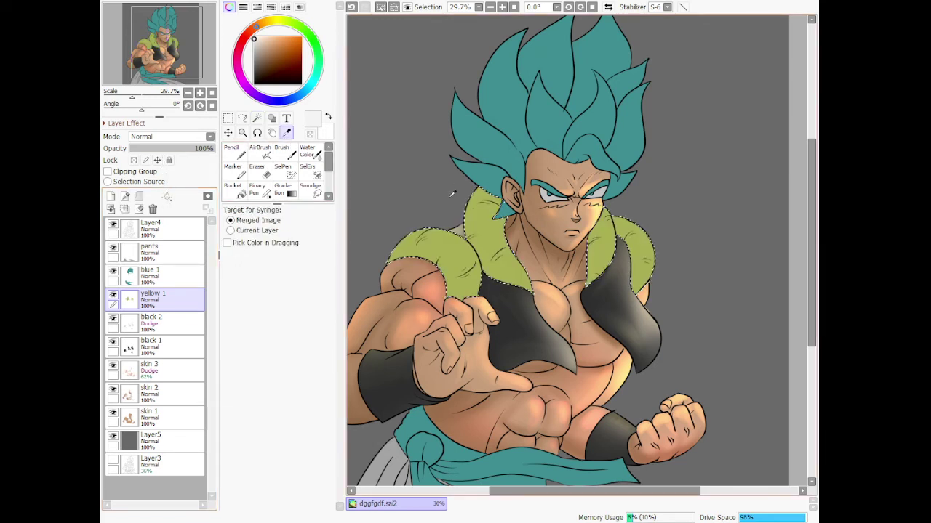
click(627, 231)
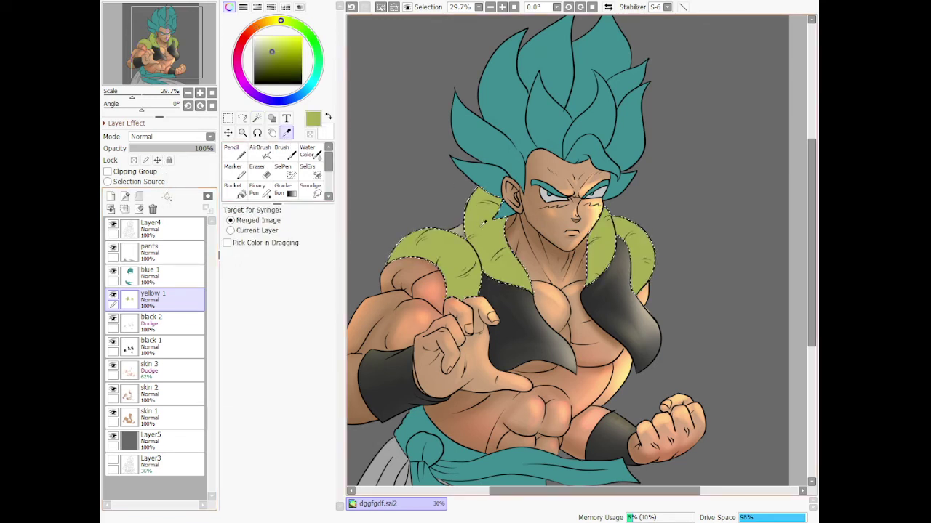
click(110, 196)
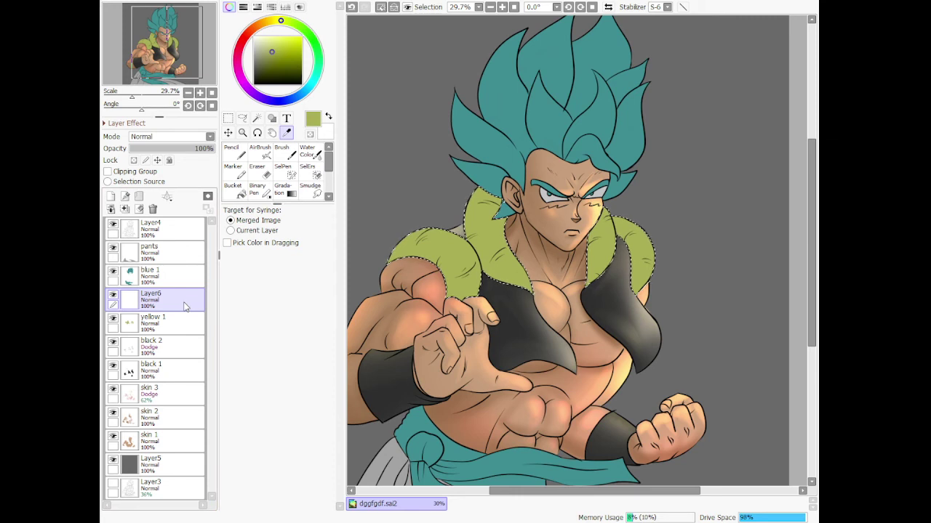
double_click(184, 305)
text(yellow 2)
key(Return)
click(273, 44)
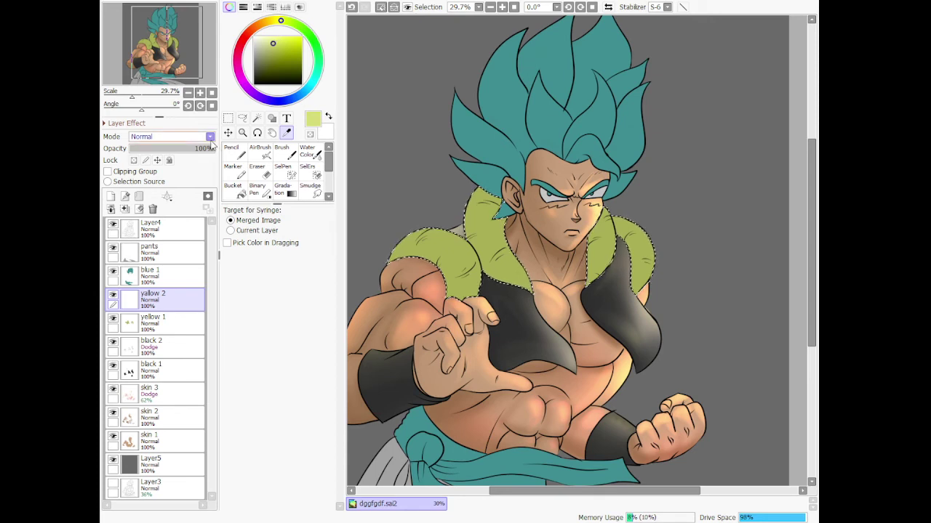
click(167, 248)
- Brush light yellow-green highlights at size 350 onto the shoulder padding and collar, lowering the yallow 2 layer's opacity to 52%
click(258, 150)
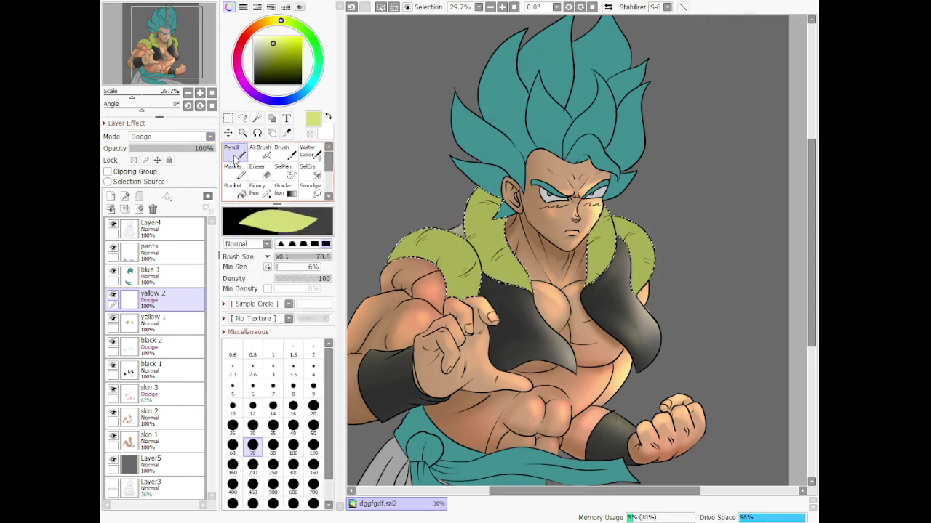
click(281, 151)
scroll(410, 212, up, 1)
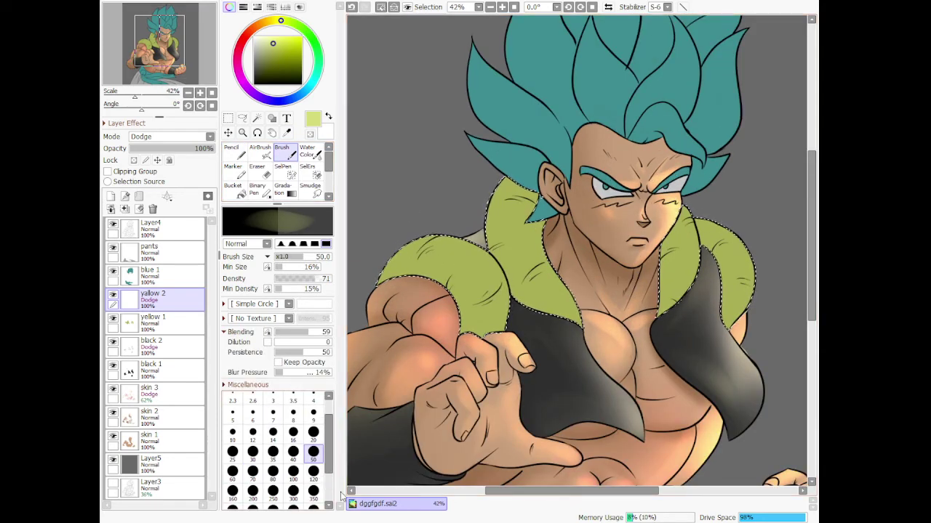
click(313, 491)
mouse_move(366, 273)
mouse_down()
mouse_move(463, 199)
mouse_move(391, 282)
mouse_move(469, 235)
mouse_move(407, 240)
mouse_up()
drag(191, 155, 174, 155)
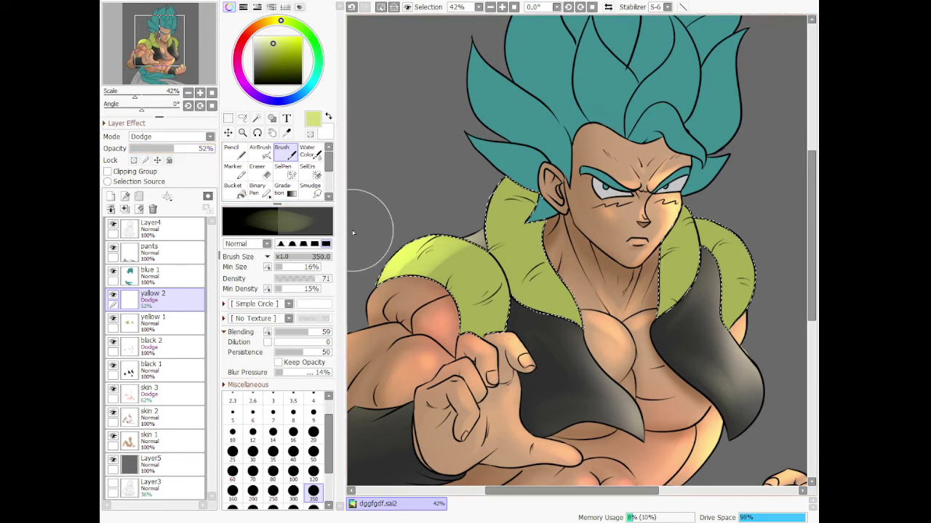
mouse_move(404, 270)
mouse_down()
mouse_move(464, 295)
mouse_move(538, 229)
mouse_move(521, 178)
mouse_move(478, 242)
mouse_move(511, 210)
mouse_move(480, 227)
mouse_move(522, 211)
mouse_move(503, 191)
mouse_move(532, 218)
mouse_move(506, 196)
mouse_move(501, 286)
mouse_move(506, 257)
mouse_move(442, 247)
mouse_move(473, 247)
mouse_up()
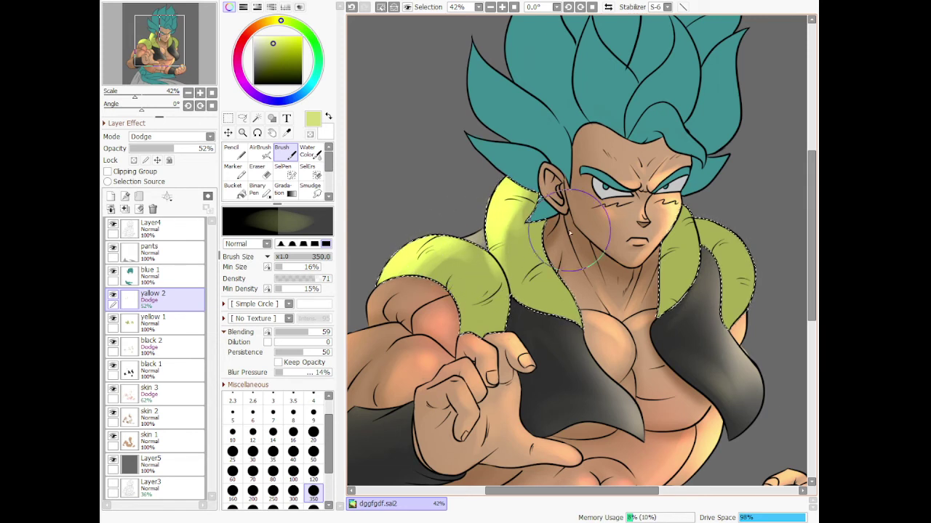
mouse_move(677, 218)
mouse_down()
mouse_move(679, 281)
mouse_move(677, 219)
mouse_move(663, 280)
mouse_move(681, 221)
mouse_move(696, 261)
mouse_move(707, 219)
mouse_move(750, 261)
mouse_move(708, 222)
mouse_move(739, 325)
mouse_move(723, 224)
mouse_move(757, 352)
mouse_move(746, 248)
mouse_move(755, 366)
mouse_move(751, 304)
mouse_move(745, 364)
mouse_up()
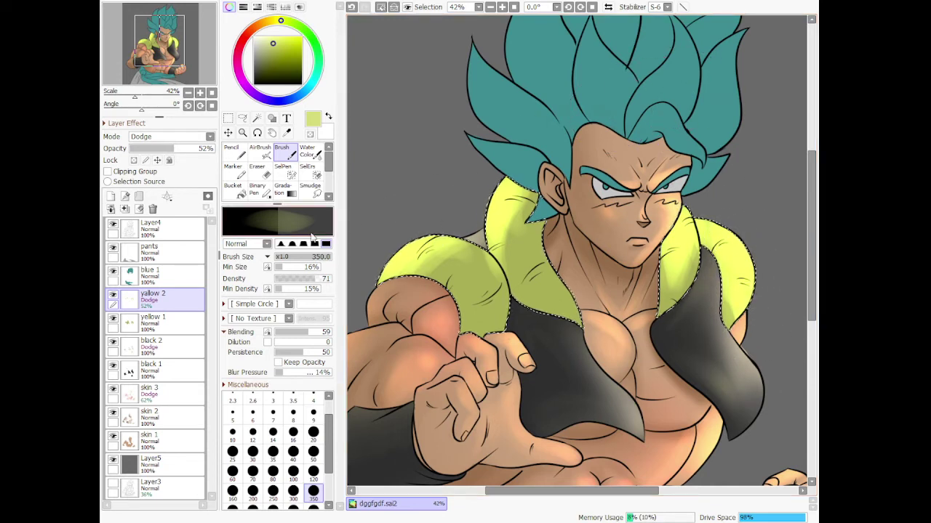
- Soften the highlights on the shoulder padding and collar with the Soft Eraser at size 350
scroll(267, 177, down, 2)
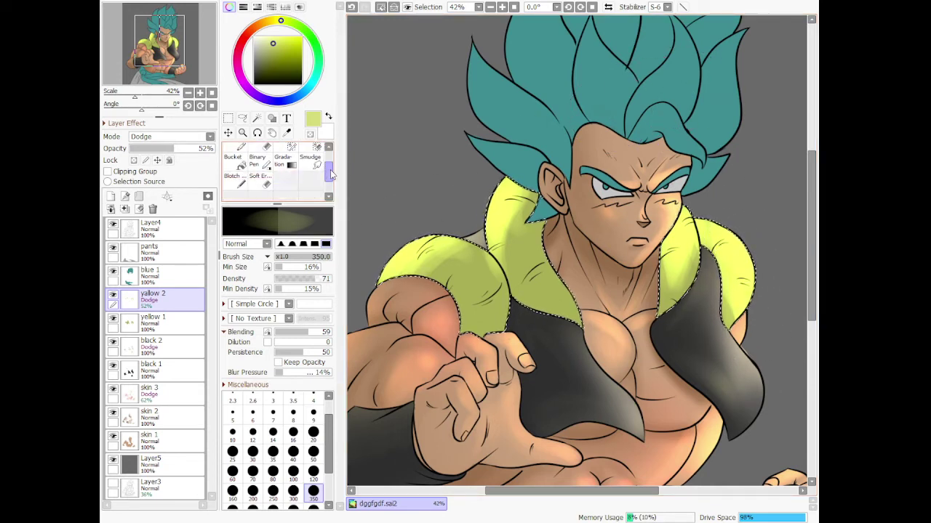
click(259, 180)
mouse_move(430, 266)
mouse_down()
mouse_move(392, 285)
mouse_move(406, 290)
mouse_move(379, 307)
mouse_move(524, 262)
mouse_move(489, 269)
mouse_move(514, 236)
mouse_move(499, 285)
mouse_move(549, 200)
mouse_move(514, 250)
mouse_move(547, 207)
mouse_move(511, 212)
mouse_move(539, 207)
mouse_move(517, 182)
mouse_move(569, 192)
mouse_move(607, 246)
mouse_move(654, 280)
mouse_move(685, 262)
mouse_move(696, 302)
mouse_move(712, 255)
mouse_move(733, 274)
mouse_move(721, 290)
mouse_move(718, 259)
mouse_move(720, 338)
mouse_move(728, 311)
mouse_move(706, 321)
mouse_move(703, 347)
mouse_up()
scroll(704, 348, down, 3)
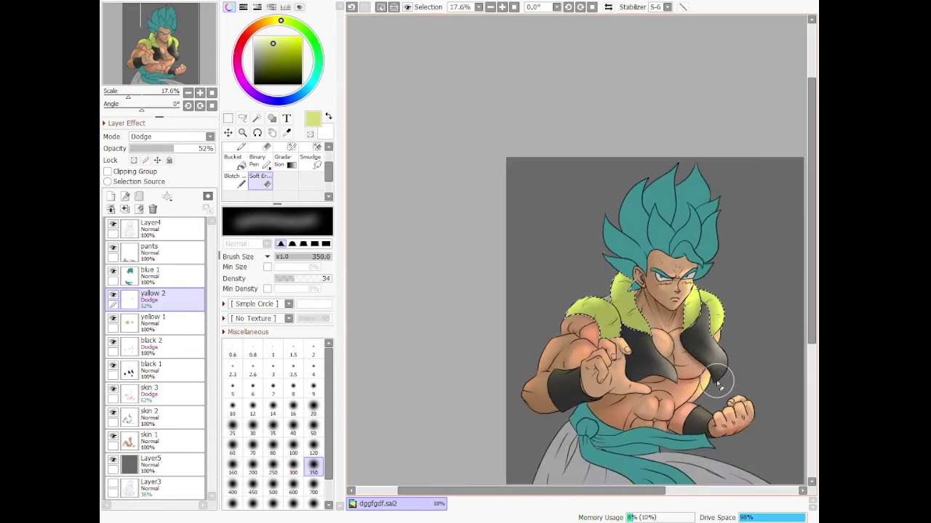
- Add a new layer named "yellow 3" directly above the yellow 1 layer
scroll(712, 378, up, 4)
scroll(461, 247, up, 2)
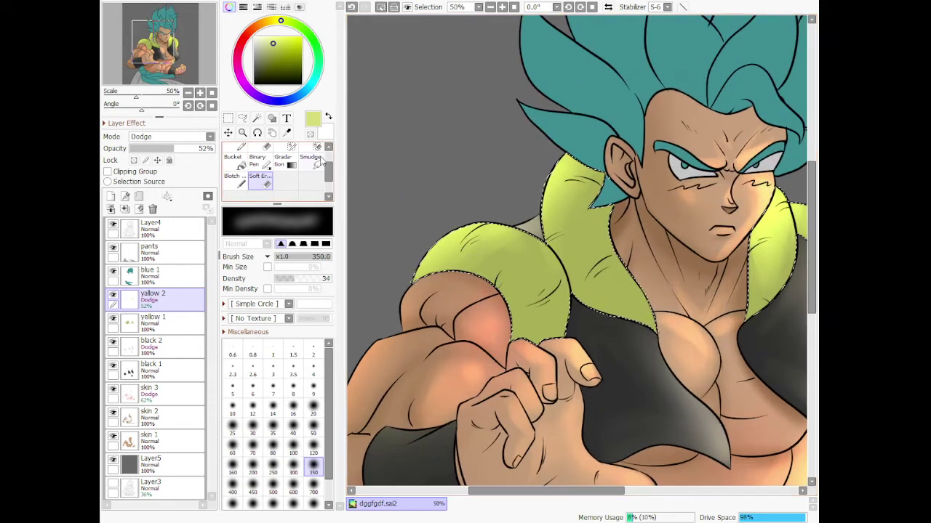
click(152, 322)
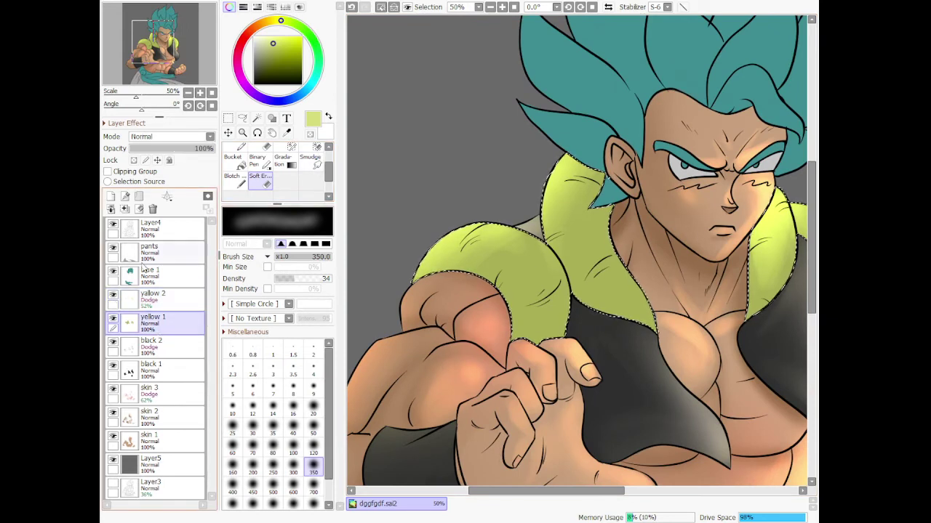
click(111, 209)
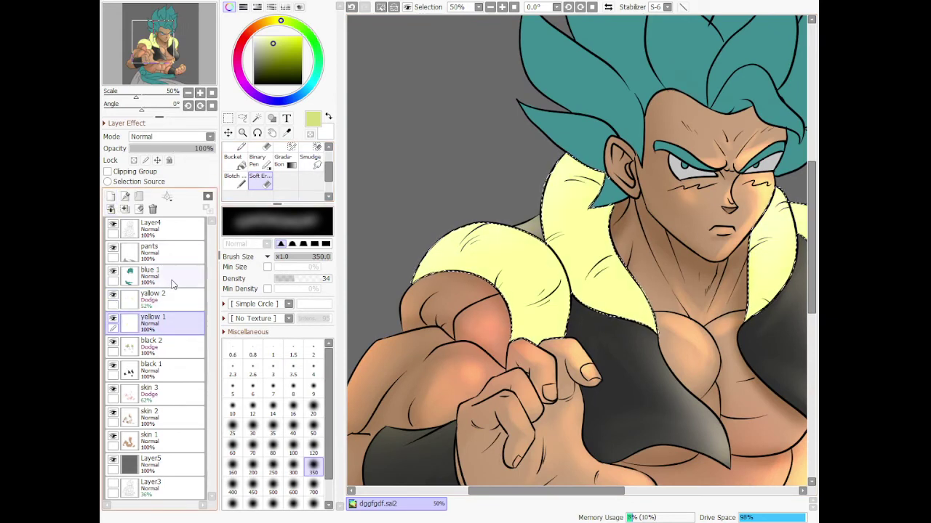
key(ctrl+z)
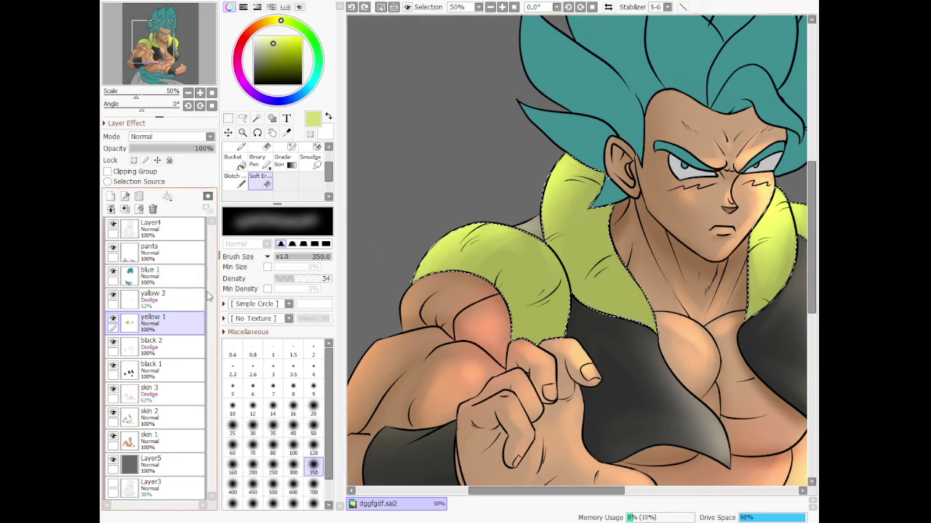
click(111, 197)
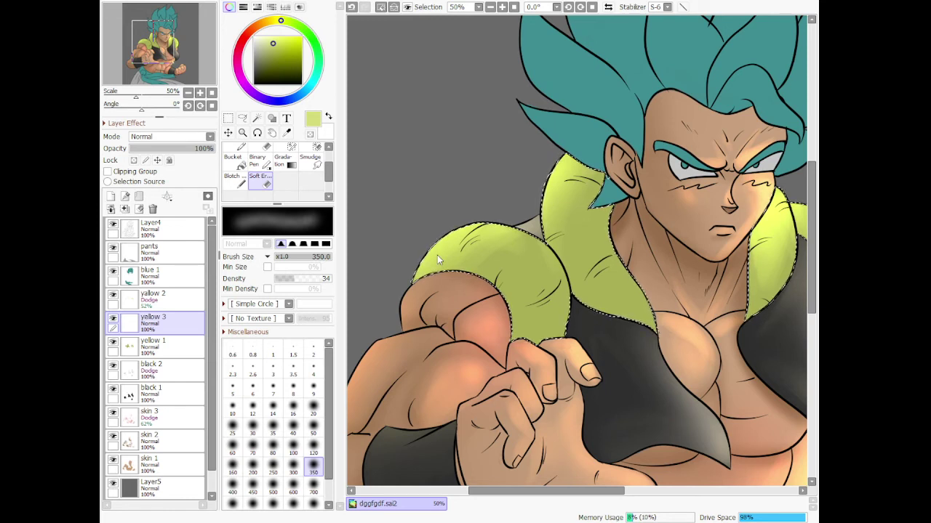
- Brush darker olive-green shading at size 120 onto the collar beside the neck on the yellow 3 layer
click(273, 57)
scroll(320, 177, up, 2)
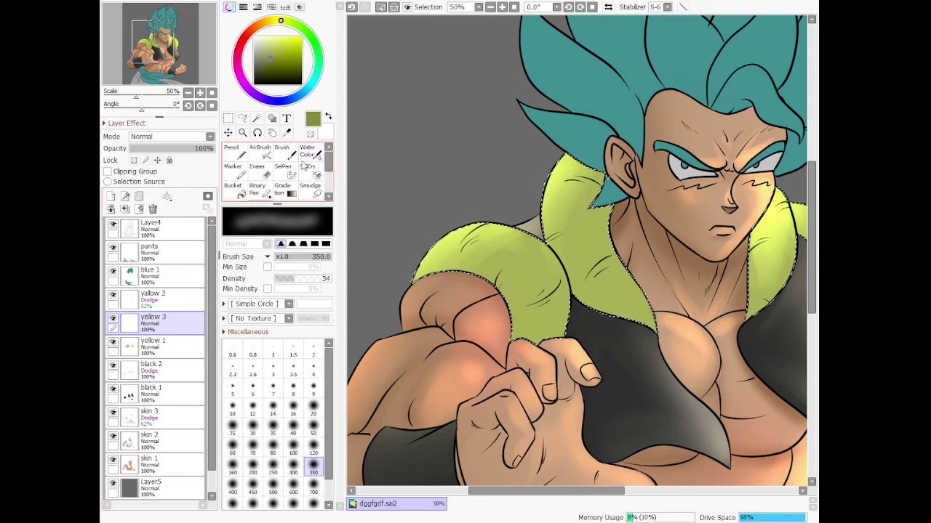
click(260, 151)
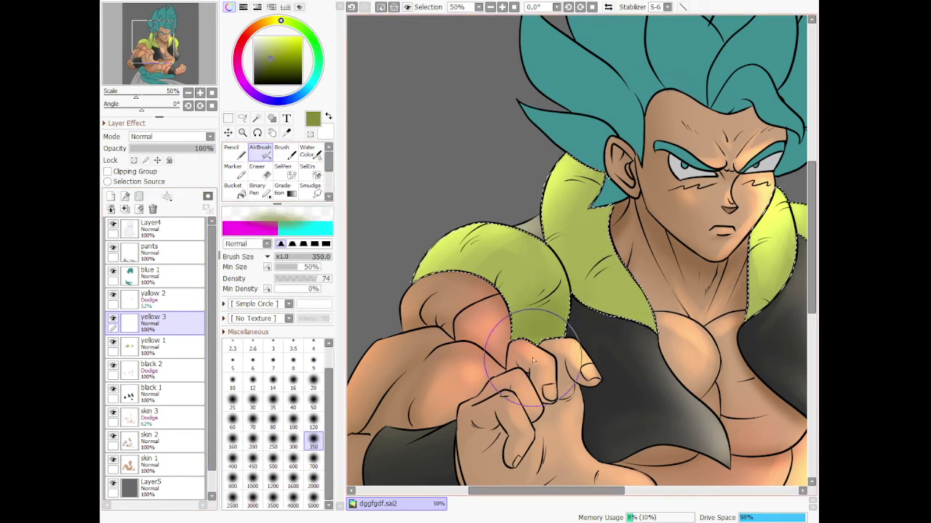
key(b)
mouse_move(562, 256)
mouse_down()
mouse_move(644, 328)
mouse_move(582, 298)
mouse_move(634, 317)
mouse_move(623, 277)
mouse_move(631, 262)
mouse_move(592, 260)
mouse_up()
key(ctrl+z)
click(313, 473)
mouse_move(551, 303)
mouse_down()
mouse_move(557, 282)
mouse_move(534, 303)
mouse_move(485, 295)
mouse_move(518, 263)
mouse_move(492, 296)
mouse_move(516, 290)
mouse_move(528, 264)
mouse_move(562, 272)
mouse_move(608, 209)
mouse_move(577, 186)
mouse_move(614, 225)
mouse_move(571, 220)
mouse_move(650, 258)
mouse_move(721, 255)
mouse_move(745, 271)
mouse_up()
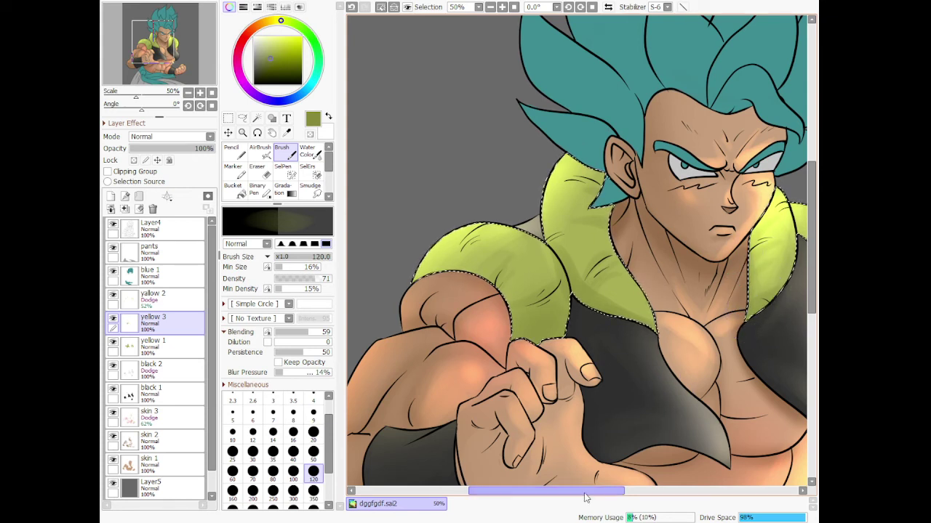
- Replace the collar selection with a Magic Wand selection of all the teal hair and sash areas on the blue 1 layer
drag(545, 491, 607, 491)
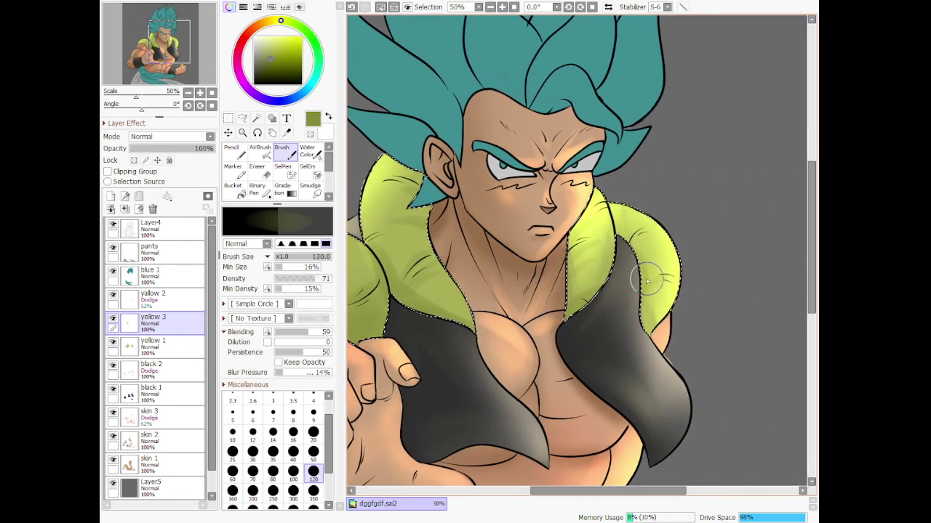
scroll(677, 366, down, 5)
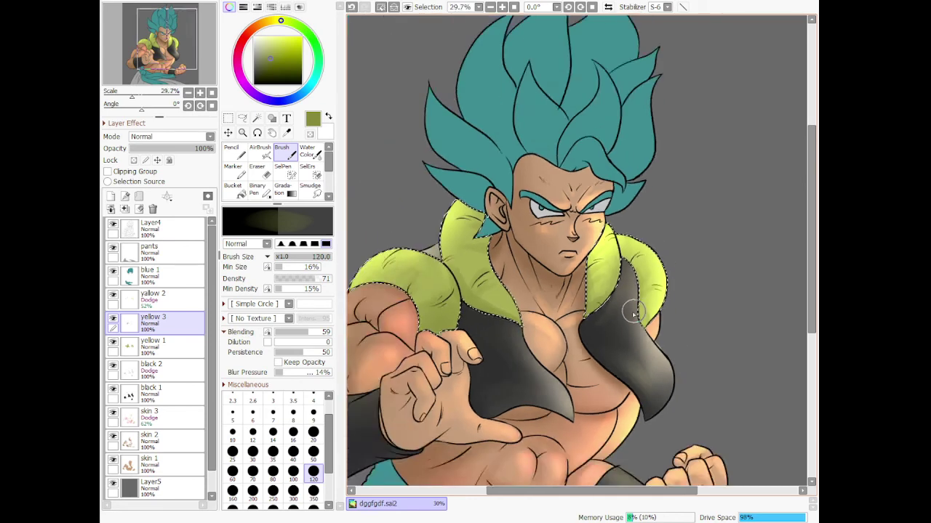
scroll(612, 411, up, 1)
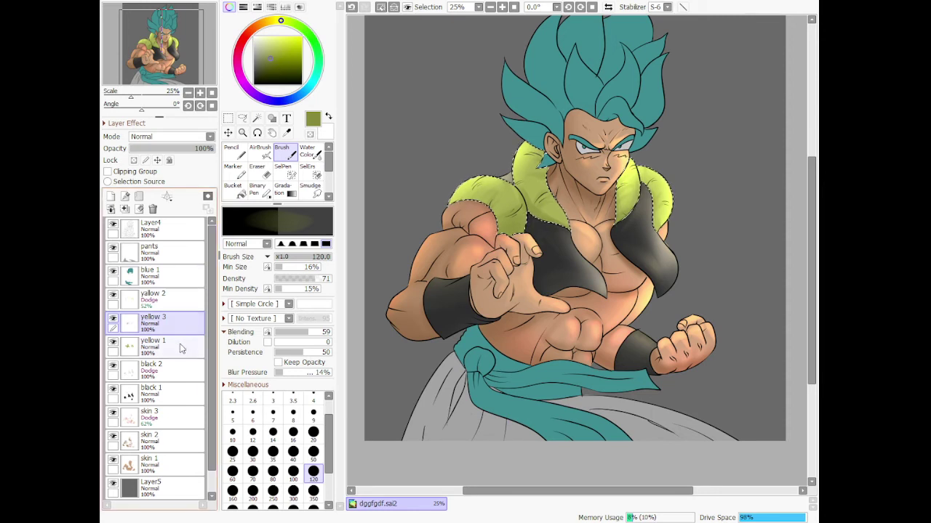
click(172, 373)
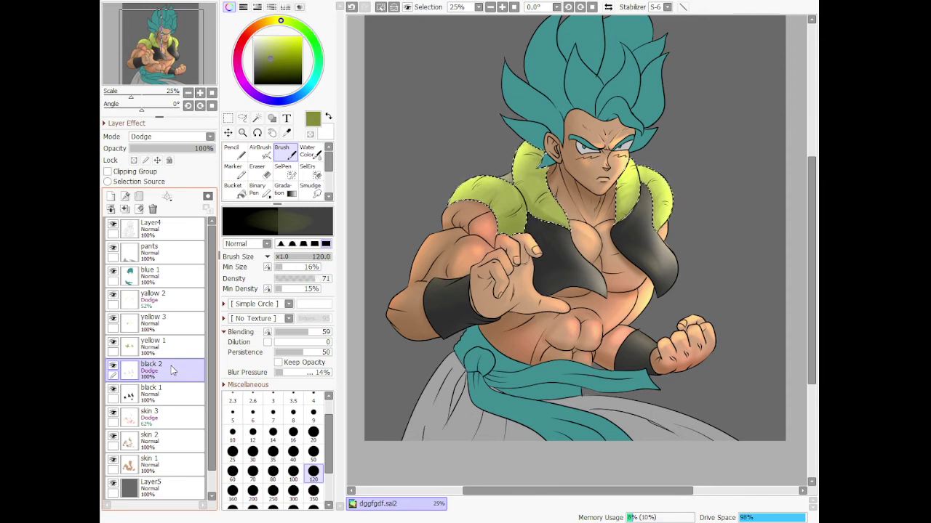
click(174, 273)
key(w)
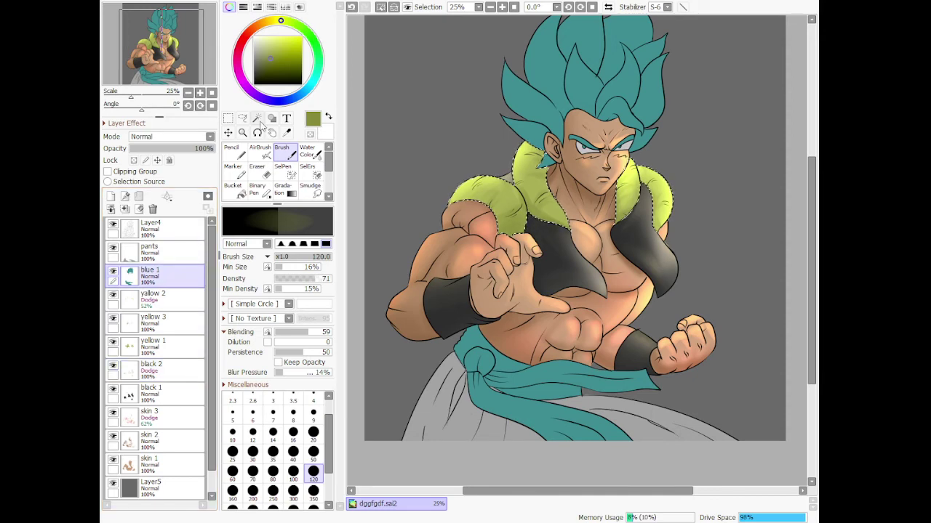
click(560, 100)
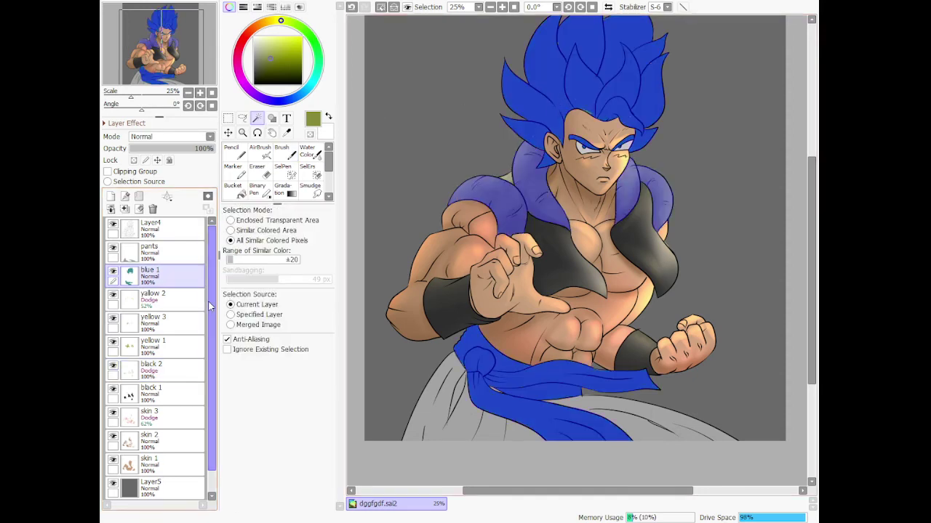
click(243, 119)
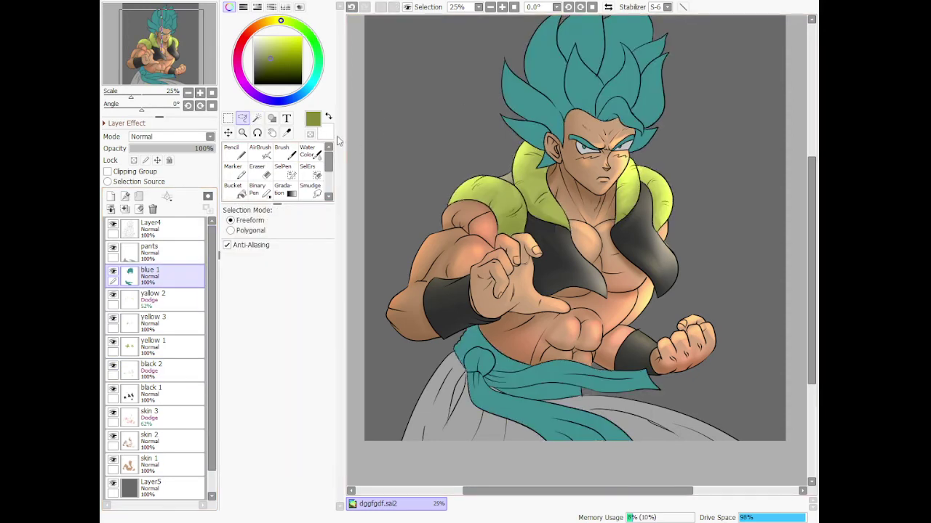
click(258, 118)
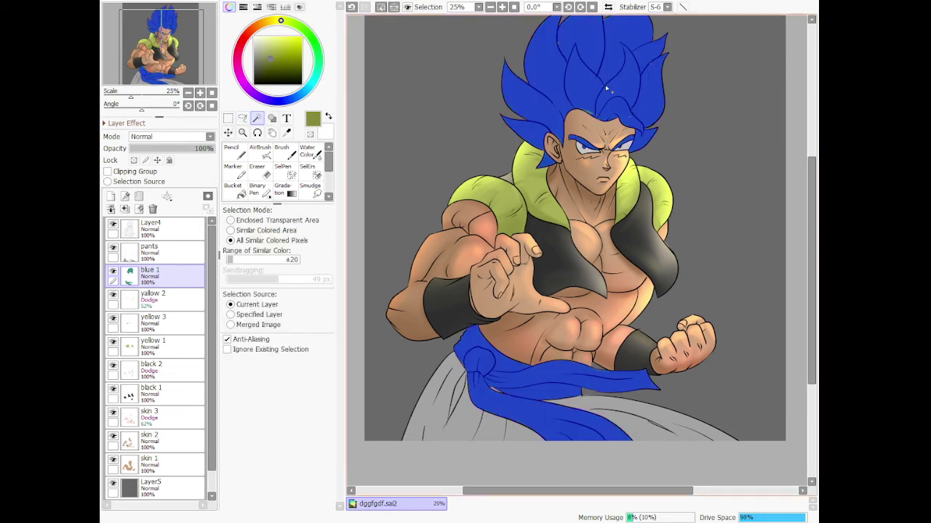
- Add a layer named "blue 2" above blue 1 and pick the hair's teal, darkened slightly, as the shading color
click(111, 208)
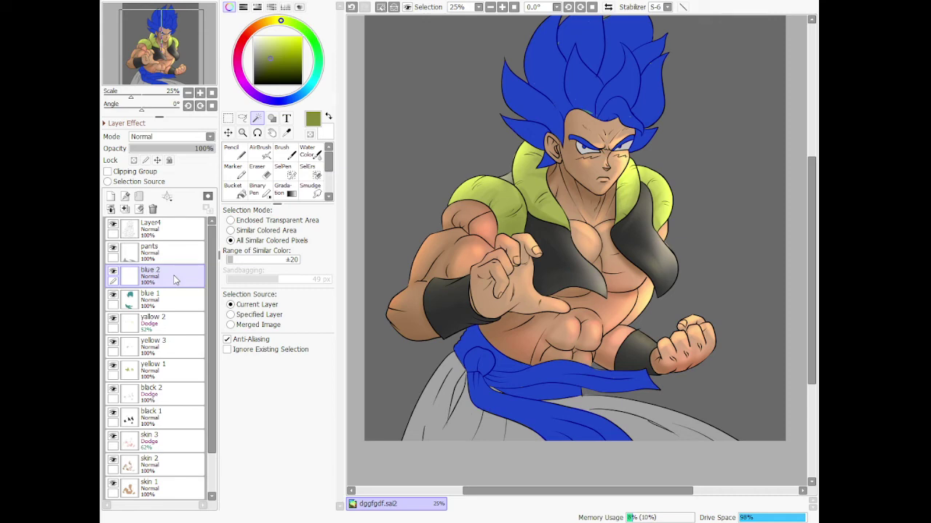
click(286, 134)
click(539, 86)
scroll(539, 86, down, 2)
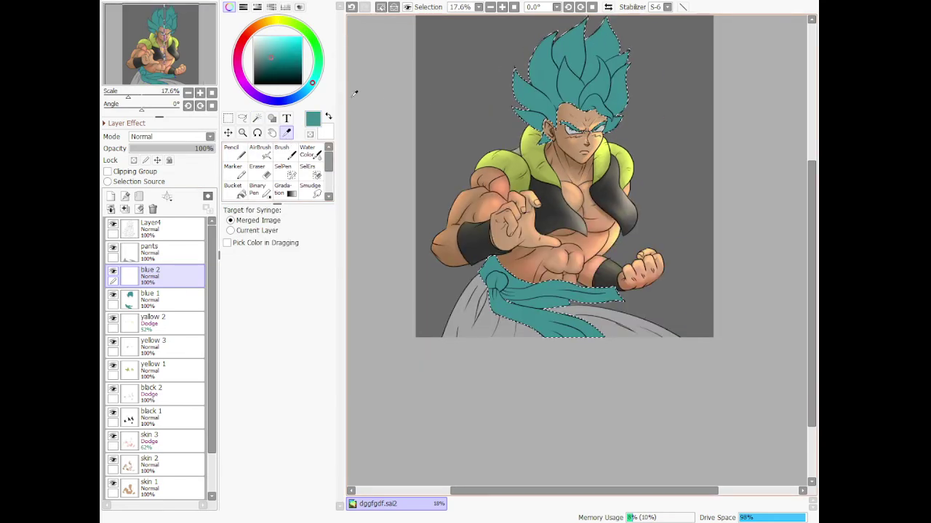
click(268, 63)
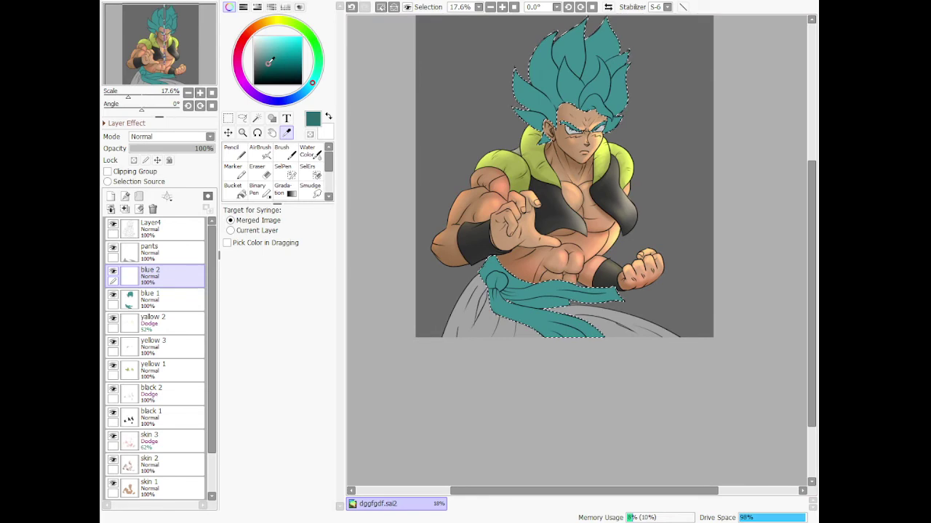
- Airbrush soft dark teal shading at size 700 onto the inner hair and the sash on the blue 2 layer
click(259, 151)
scroll(517, 49, down, 3)
scroll(517, 49, up, 2)
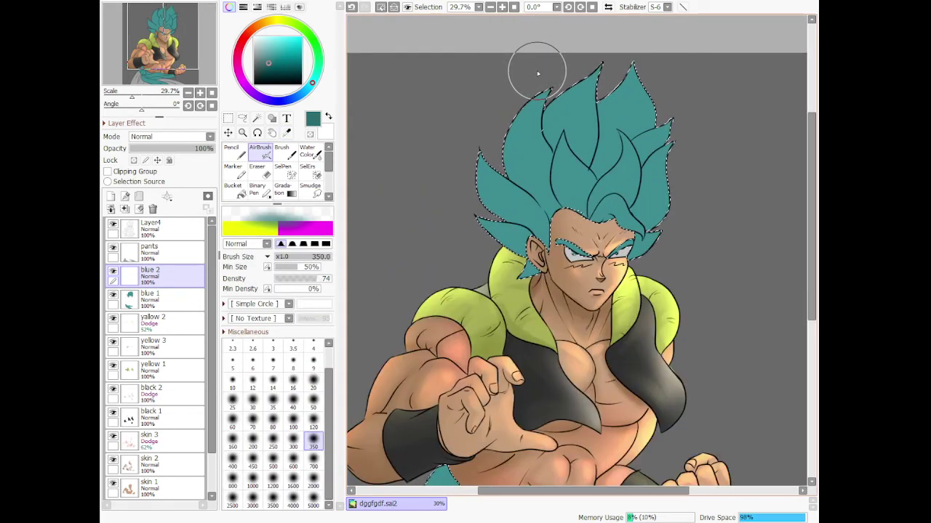
click(313, 459)
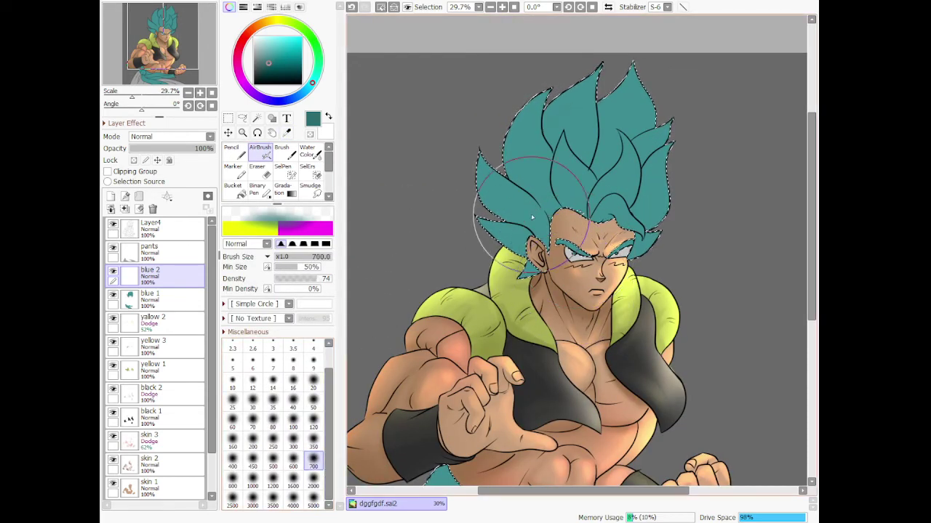
mouse_move(519, 244)
mouse_down()
mouse_move(536, 203)
mouse_move(548, 277)
mouse_move(560, 180)
mouse_up()
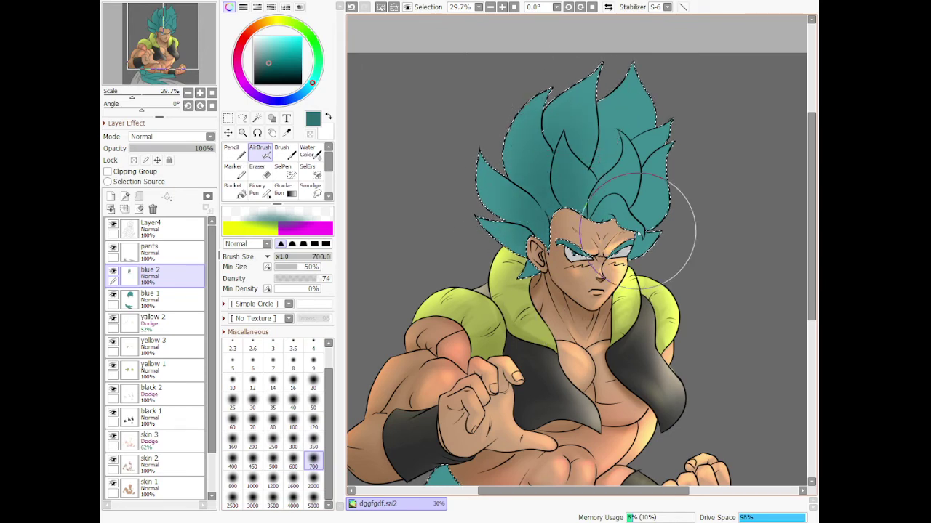
scroll(640, 229, down, 2)
scroll(562, 370, up, 2)
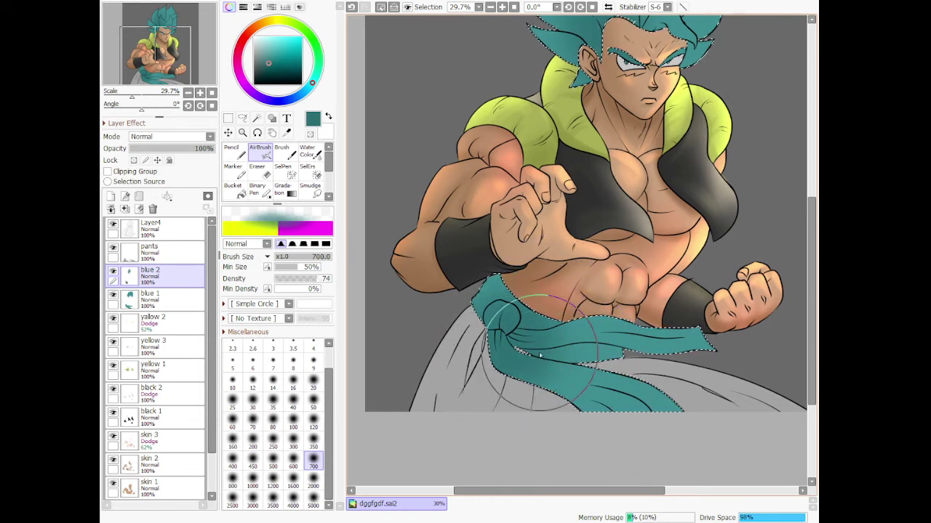
scroll(522, 259, down, 3)
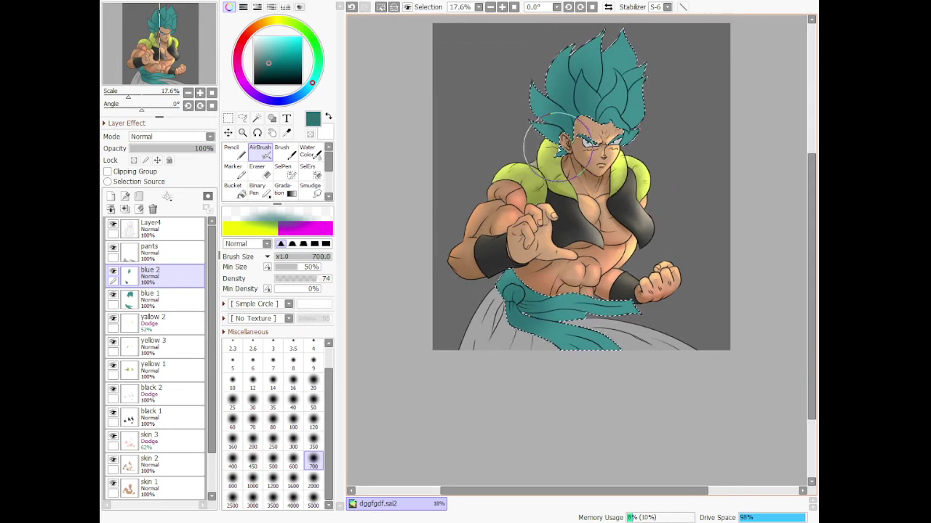
- Paint and blend teal shading strands through the hair spikes with the Brush at size 120, sampling teal from the hair
scroll(520, 92, up, 2)
scroll(539, 80, down, 5)
scroll(606, 94, up, 10)
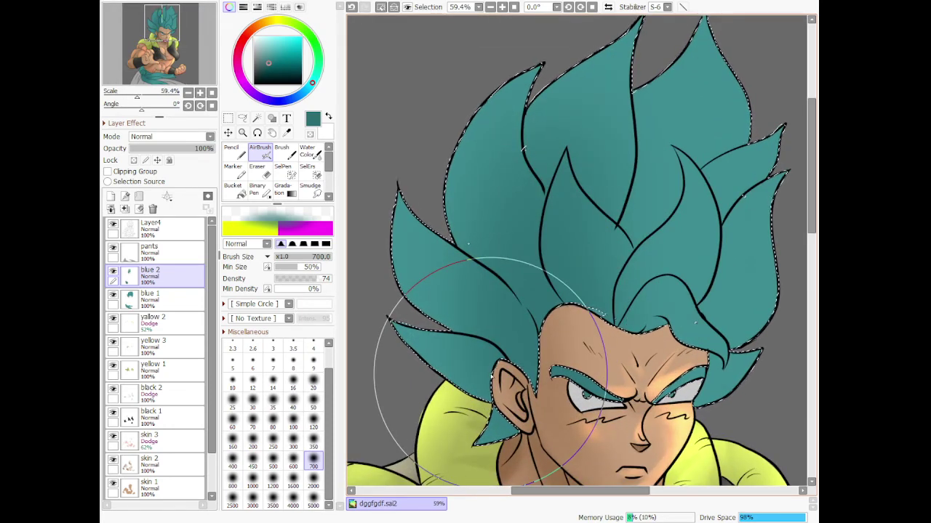
key(b)
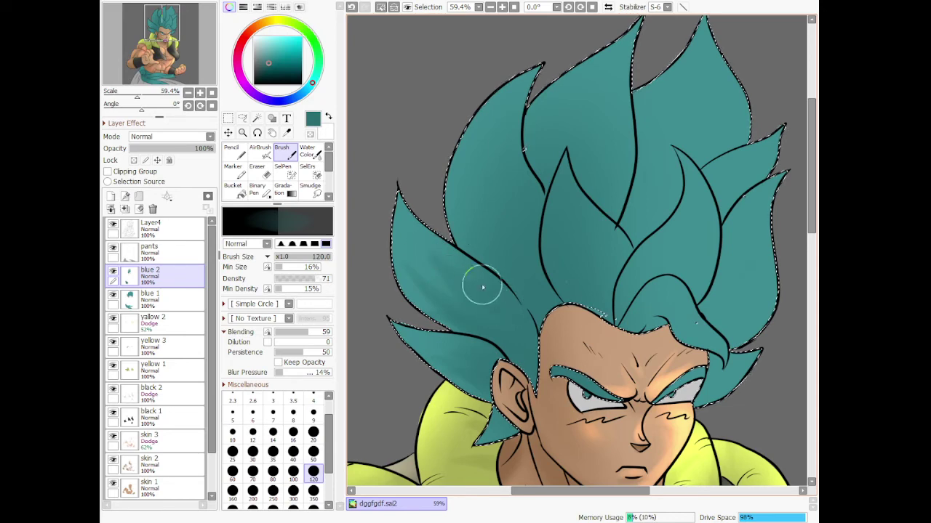
right_click(528, 317)
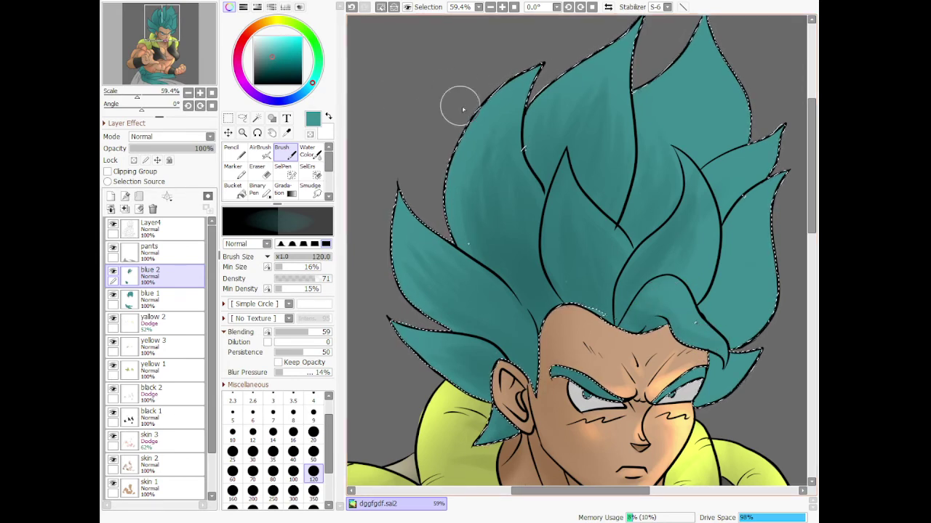
scroll(459, 98, down, 2)
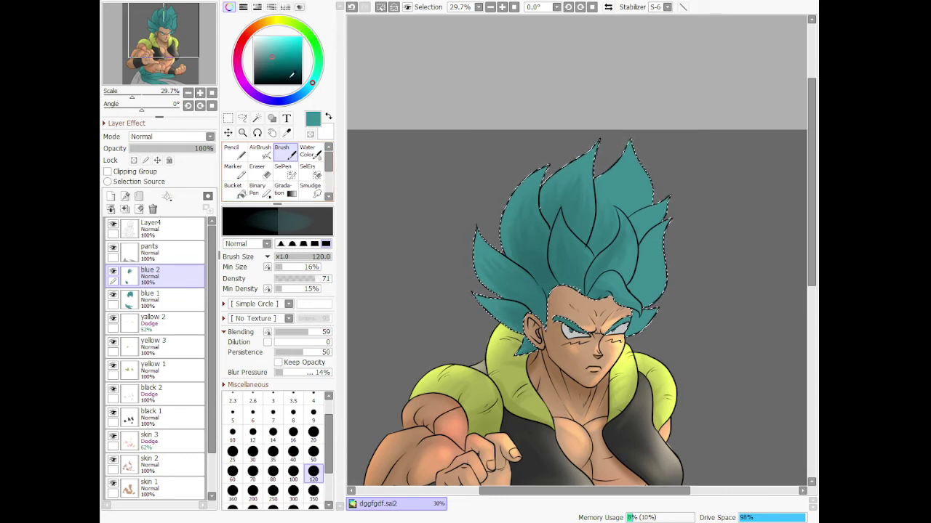
- Erase the shading around both eyebrows on the blue 2 layer with the Eraser at size 120
scroll(542, 335, up, 5)
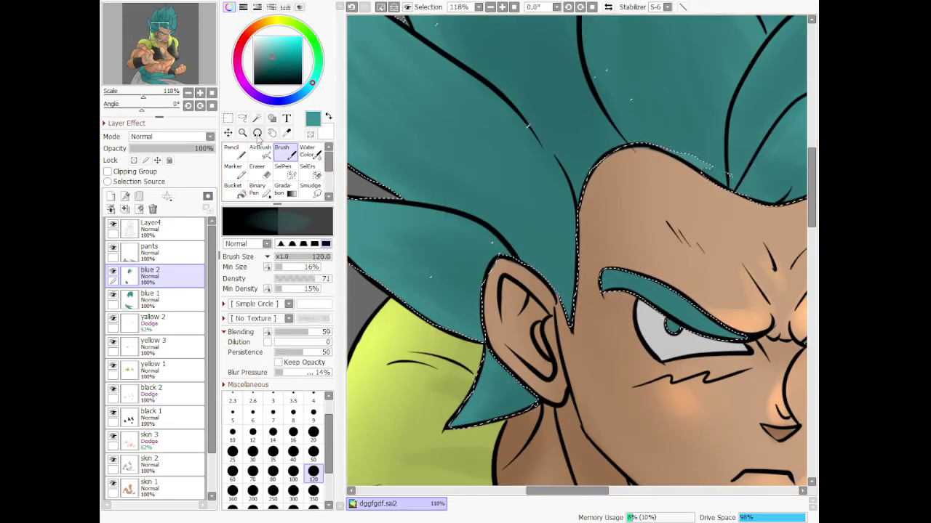
click(260, 171)
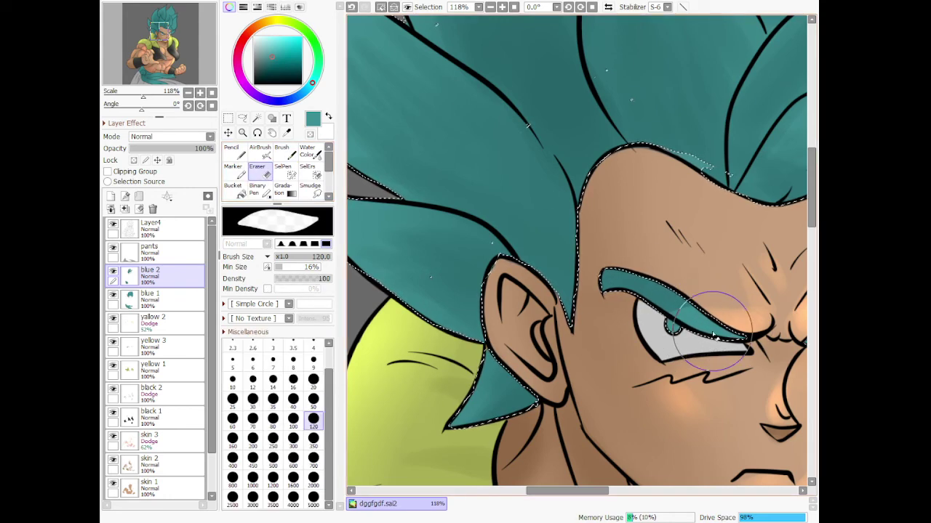
scroll(728, 316, down, 8)
scroll(797, 324, up, 9)
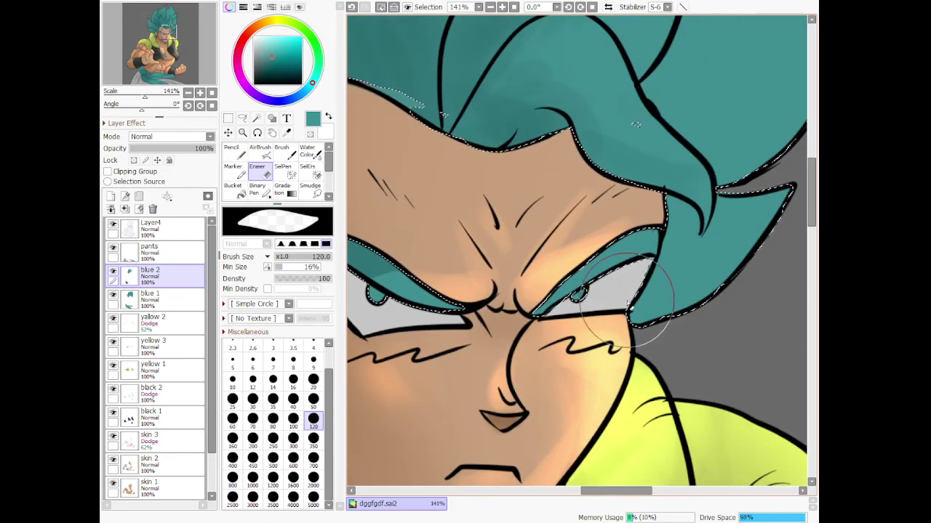
scroll(626, 316, down, 4)
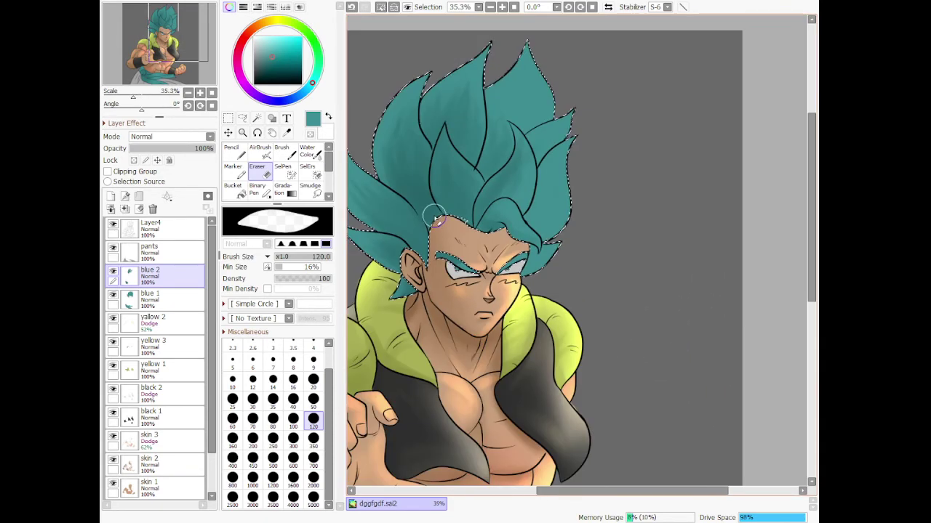
- Add a new layer named "blue 3" directly above the blue 2 layer
click(110, 196)
click(181, 273)
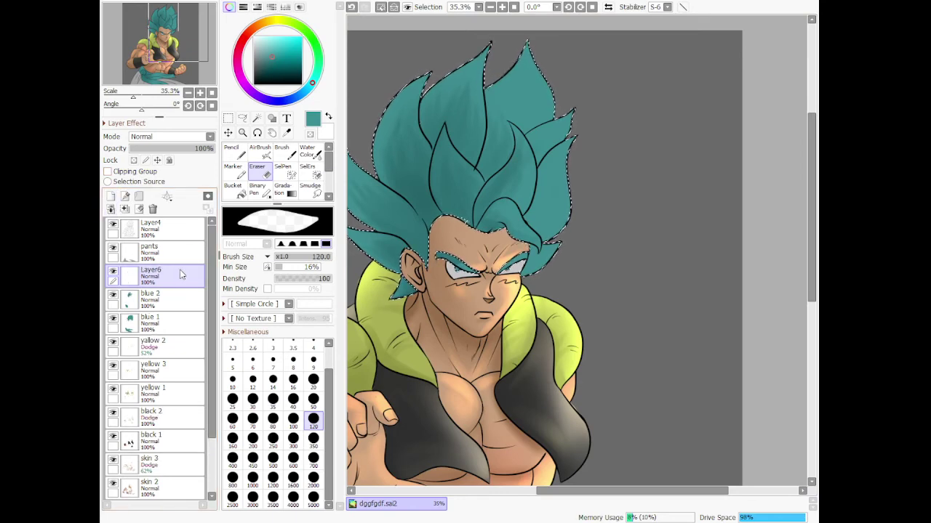
text(blue 3)
key(Return)
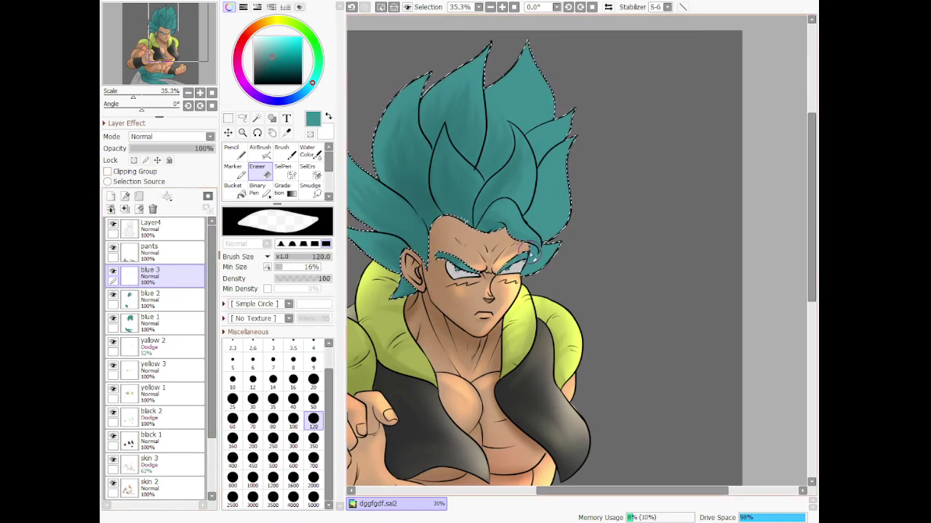
- Choose a lighter, brighter teal for the AirBrush and set the blue 3 layer's blending mode to Dodge
scroll(461, 186, down, 2)
scroll(462, 185, down, 2)
scroll(448, 166, up, 4)
scroll(402, 181, down, 4)
scroll(351, 150, up, 2)
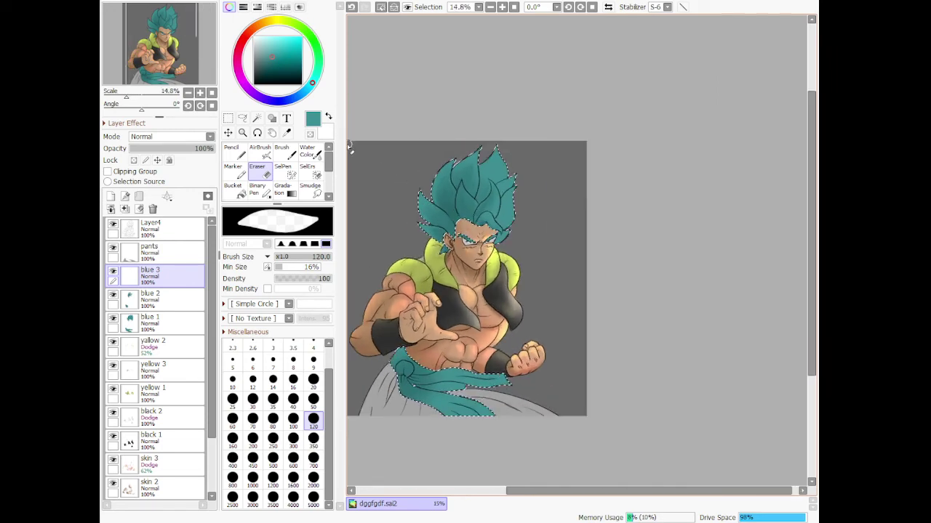
click(255, 154)
drag(274, 55, 281, 45)
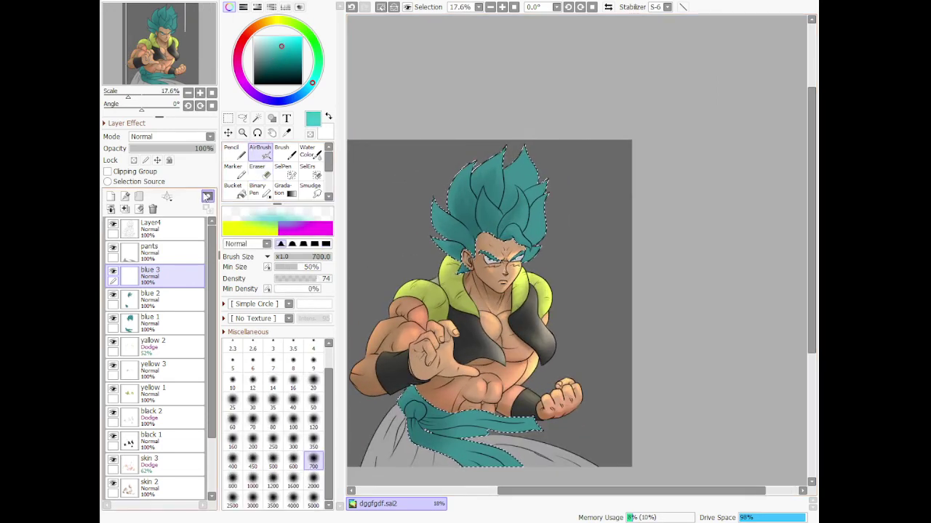
click(180, 138)
click(170, 248)
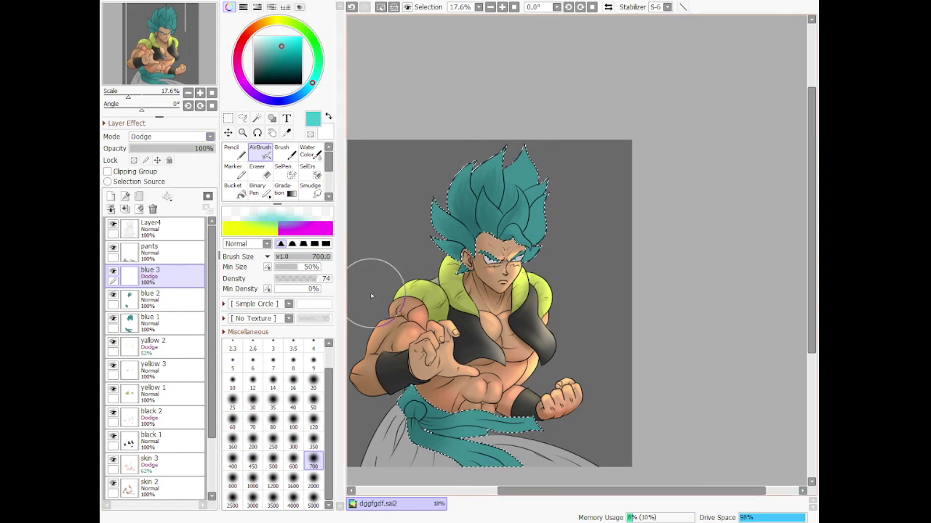
- Airbrush soft light teal highlights at size 700 onto the outer tips of the hair spikes
scroll(436, 229, down, 2)
scroll(419, 198, up, 2)
scroll(429, 233, up, 2)
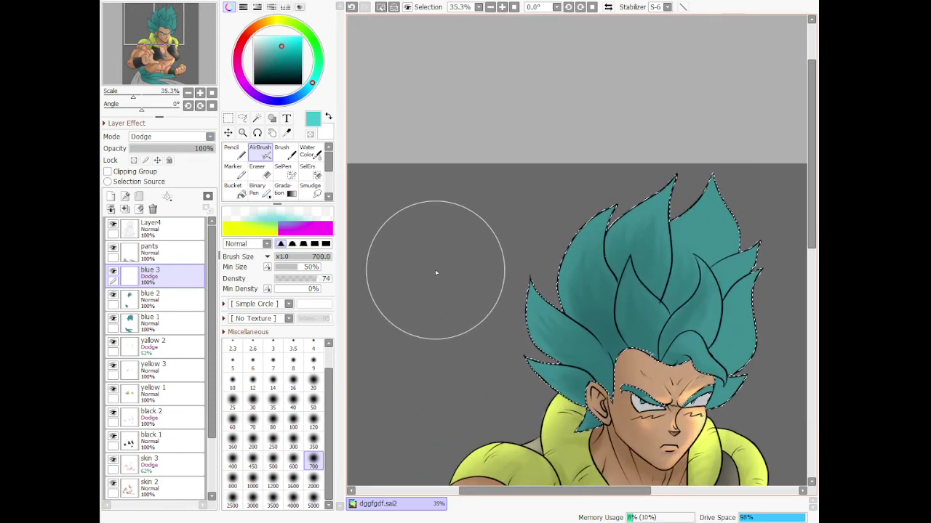
mouse_move(551, 381)
mouse_down()
mouse_move(498, 358)
mouse_move(531, 234)
mouse_move(603, 184)
mouse_move(670, 167)
mouse_move(753, 172)
mouse_move(760, 196)
mouse_move(600, 224)
mouse_move(600, 208)
mouse_move(498, 407)
mouse_move(508, 375)
mouse_move(511, 391)
mouse_move(518, 314)
mouse_up()
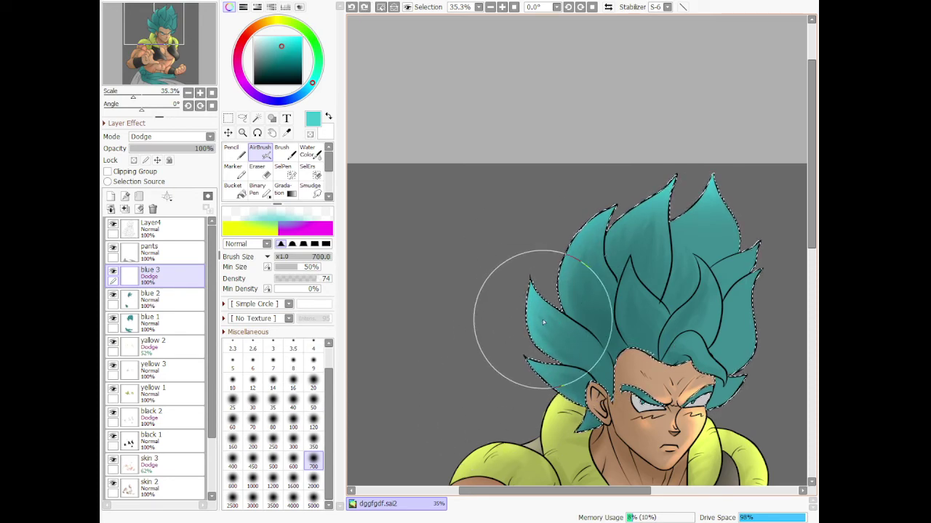
scroll(702, 328, down, 1)
scroll(702, 328, up, 1)
- Try to brush a bright teal highlight along the central front hair spike with the Brush at size 120
key(v)
scroll(509, 252, down, 3)
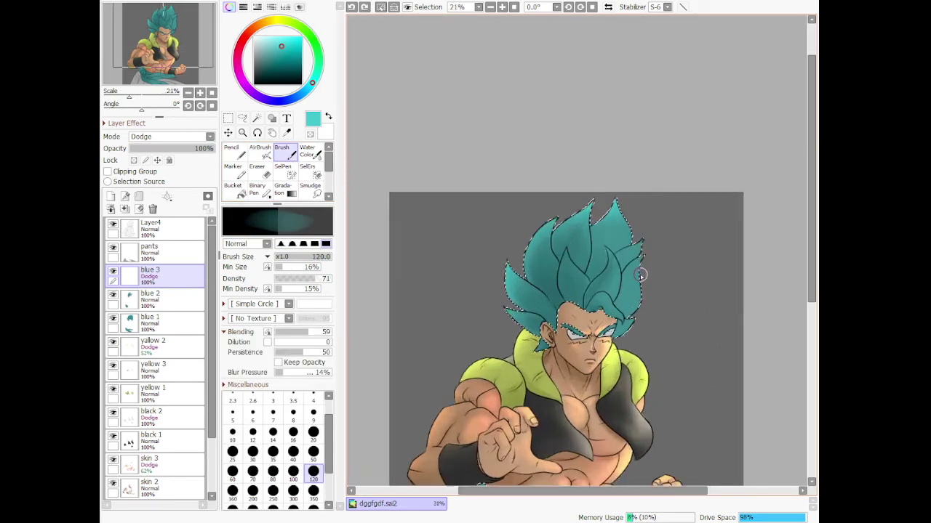
scroll(640, 273, up, 4)
scroll(613, 254, up, 2)
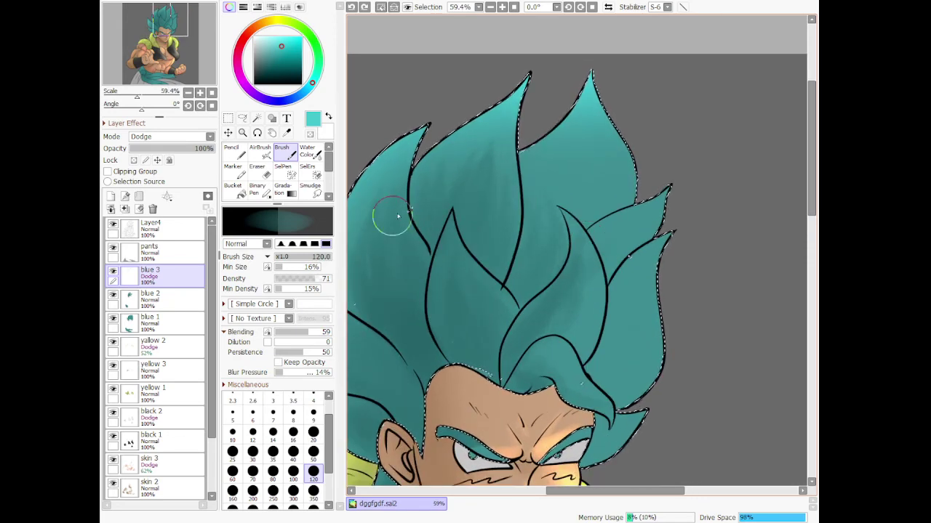
mouse_move(454, 221)
mouse_down()
mouse_move(453, 245)
mouse_move(513, 320)
mouse_up()
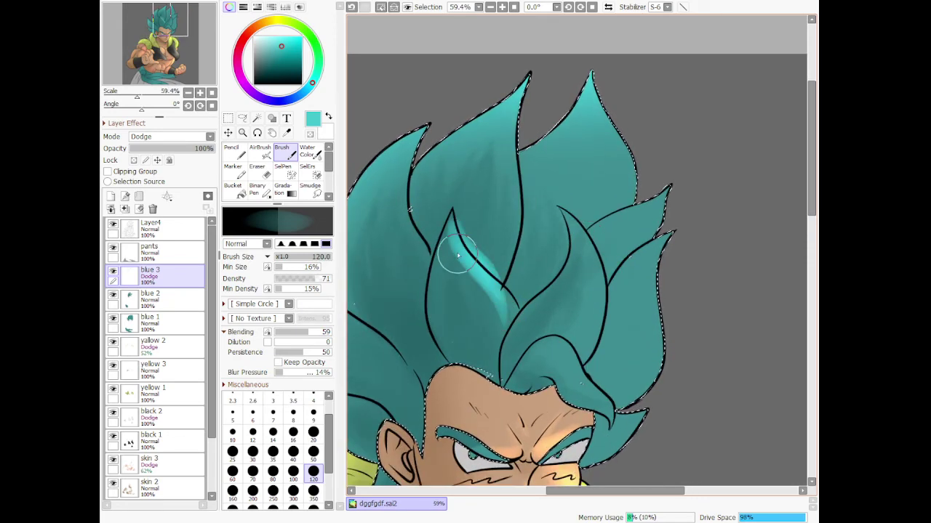
key(ctrl+z)
mouse_move(453, 213)
mouse_down()
mouse_move(474, 280)
mouse_move(512, 307)
mouse_move(482, 297)
mouse_up()
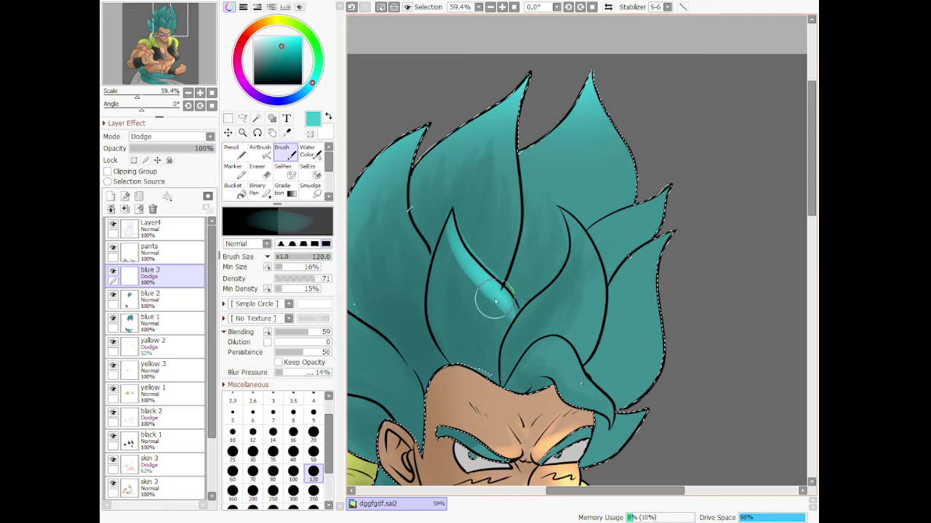
drag(453, 232, 499, 333)
key(ctrl+z)
key(ctrl+z)
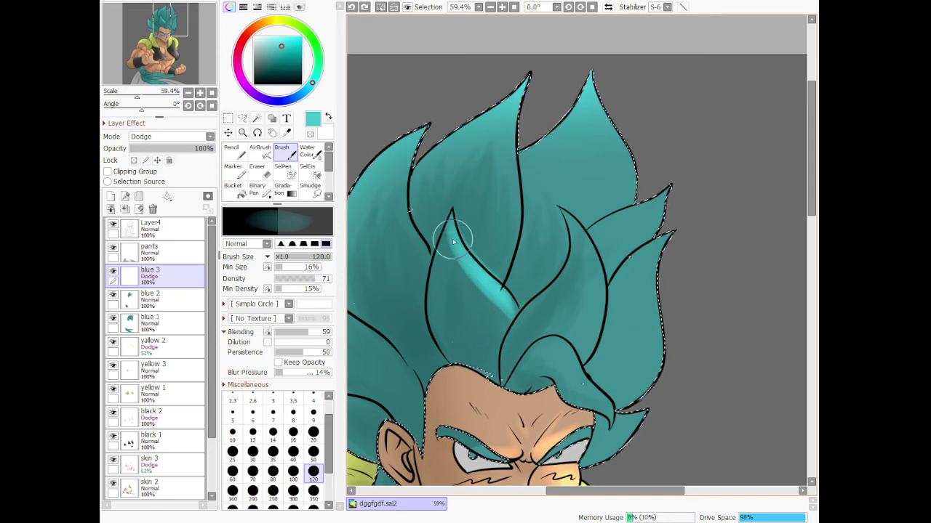
drag(454, 229, 511, 318)
key(ctrl+z)
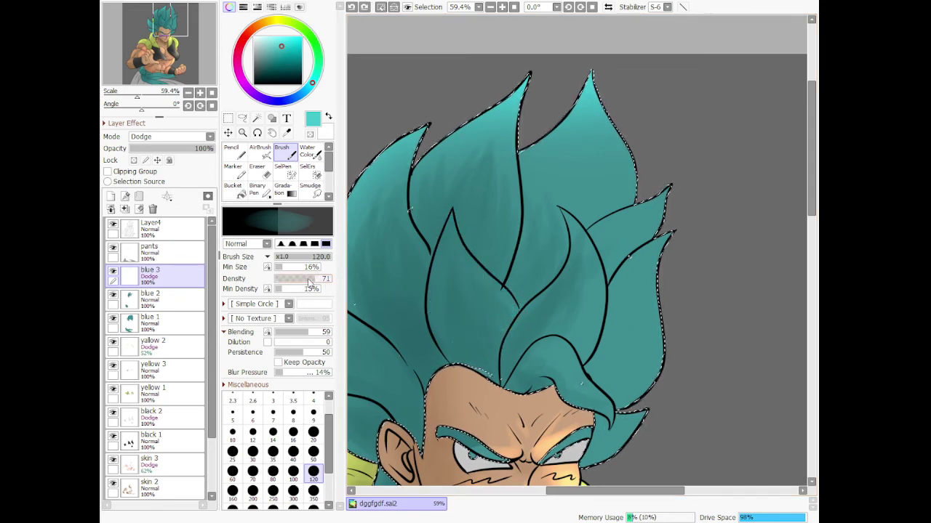
- Lower the Brush density to 32 and paint streaked teal highlights inside the central front hair spike
click(297, 280)
click(293, 280)
drag(452, 217, 533, 311)
mouse_move(501, 343)
mouse_down()
mouse_move(453, 266)
mouse_move(458, 251)
mouse_up()
mouse_move(491, 312)
mouse_down()
mouse_move(482, 319)
mouse_move(474, 308)
mouse_move(485, 301)
mouse_up()
- Brush bright teal highlights onto the curved front spike beside it and the tall rear spike with the pointed tip
drag(565, 216, 588, 294)
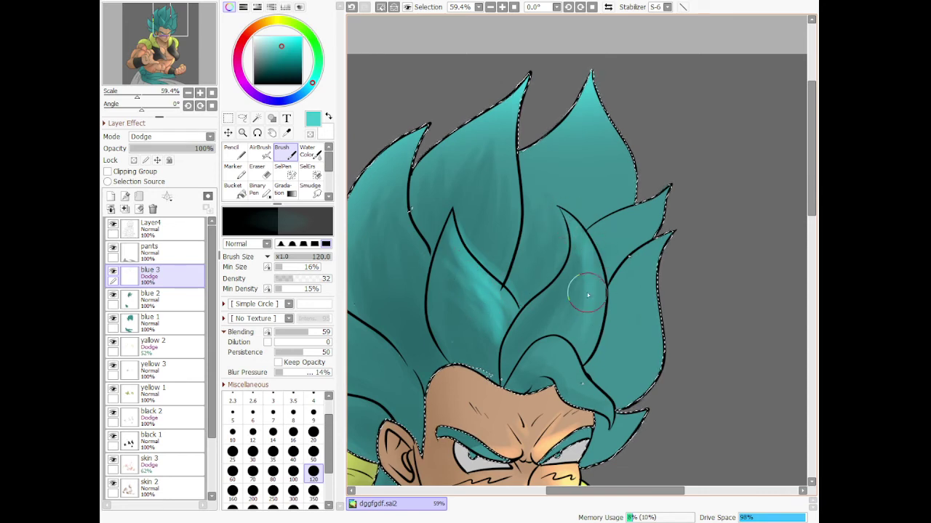
mouse_move(615, 329)
mouse_down()
mouse_move(574, 237)
mouse_move(582, 278)
mouse_up()
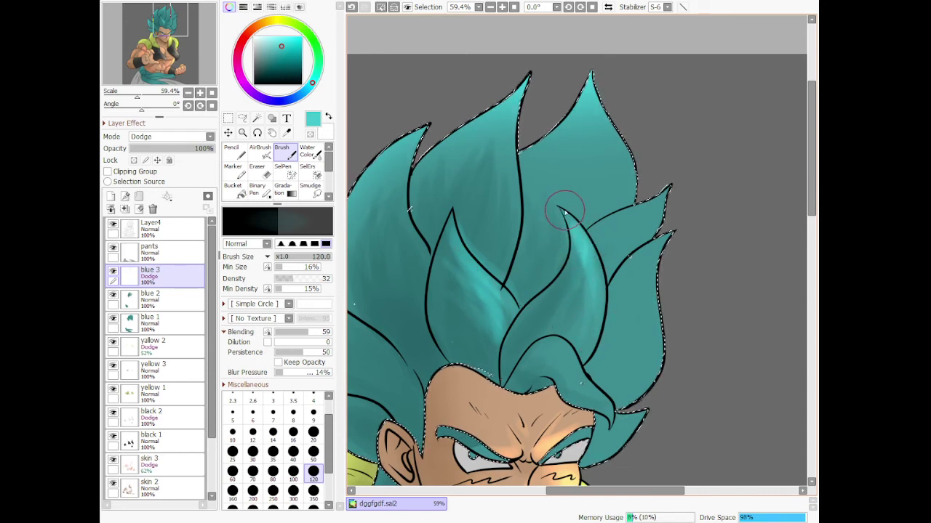
mouse_move(565, 211)
mouse_down()
mouse_move(594, 261)
mouse_move(561, 217)
mouse_move(596, 306)
mouse_move(579, 241)
mouse_move(596, 335)
mouse_move(593, 259)
mouse_move(575, 345)
mouse_move(574, 234)
mouse_move(560, 318)
mouse_move(573, 244)
mouse_move(549, 322)
mouse_move(582, 268)
mouse_move(598, 289)
mouse_move(580, 277)
mouse_move(609, 288)
mouse_move(589, 286)
mouse_move(581, 232)
mouse_move(582, 357)
mouse_up()
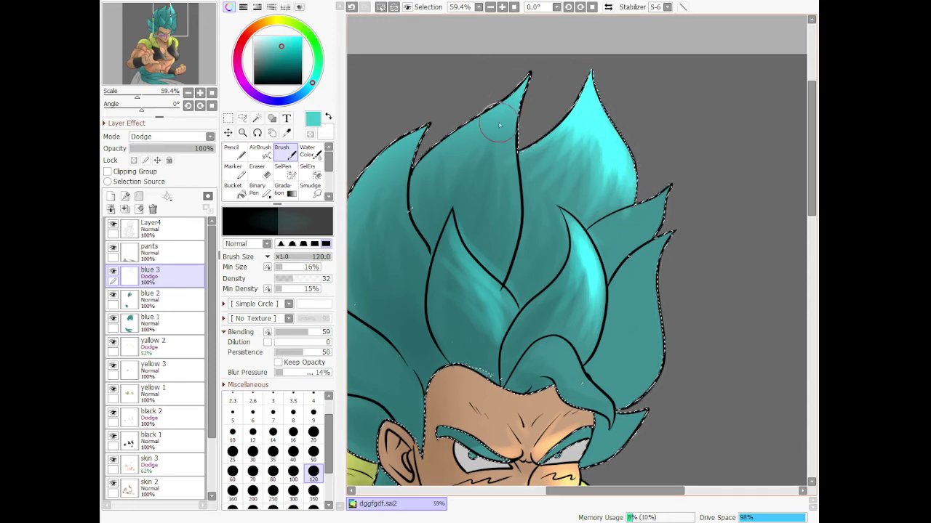
- Brush streaked highlights down the inner edge of the tall upper-middle hair spike, from its tip toward the base
drag(500, 125, 526, 220)
drag(523, 85, 496, 289)
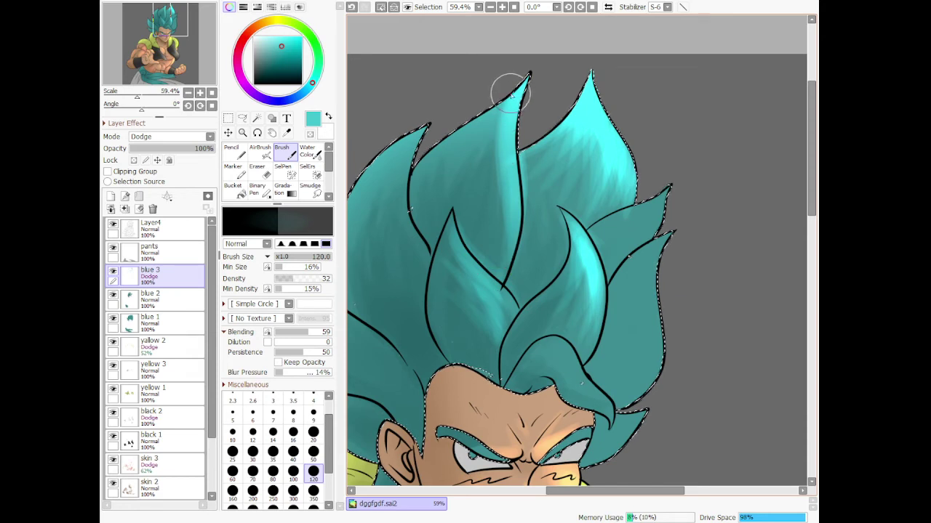
mouse_move(512, 91)
mouse_down()
mouse_move(513, 236)
mouse_move(493, 249)
mouse_up()
drag(500, 149, 486, 216)
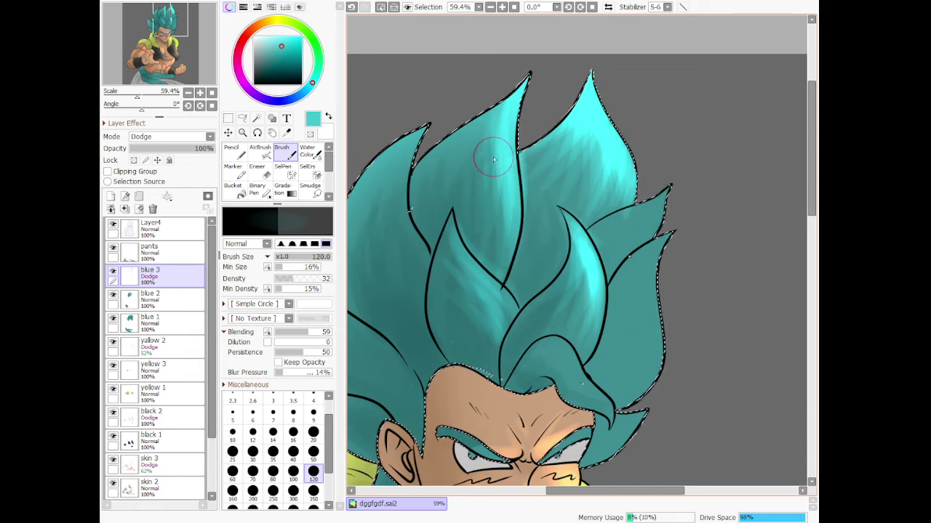
drag(489, 141, 490, 261)
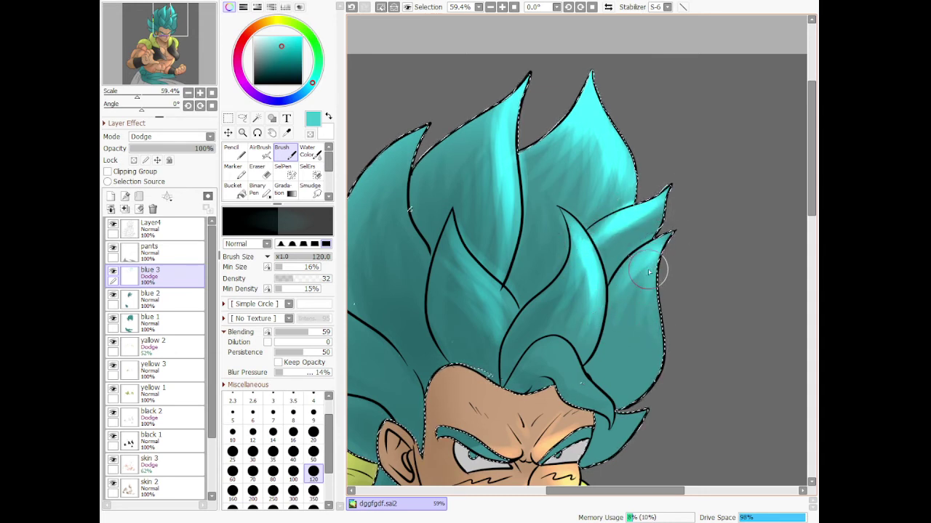
- Paint bright teal highlights on the outer hair spikes on the lit side of the head and on the eyebrows
drag(609, 371, 646, 295)
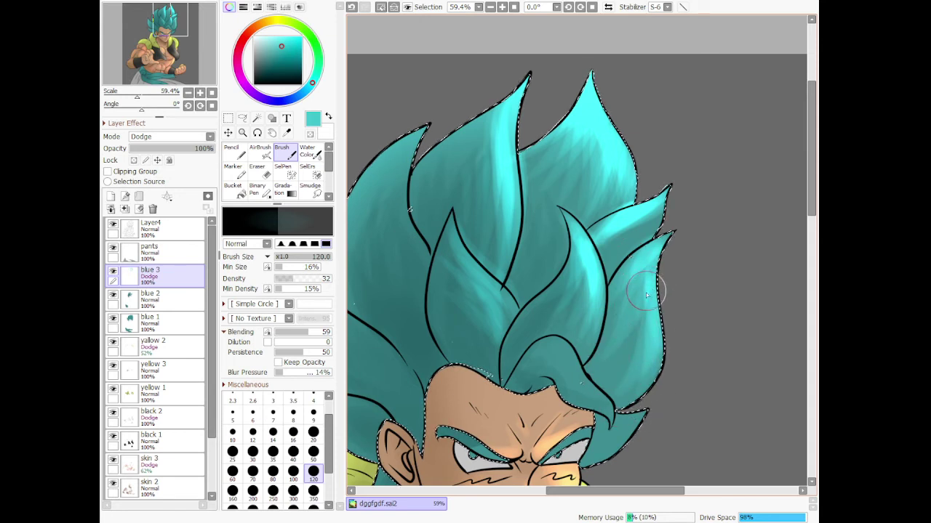
mouse_move(660, 262)
mouse_down()
mouse_move(660, 404)
mouse_move(654, 374)
mouse_up()
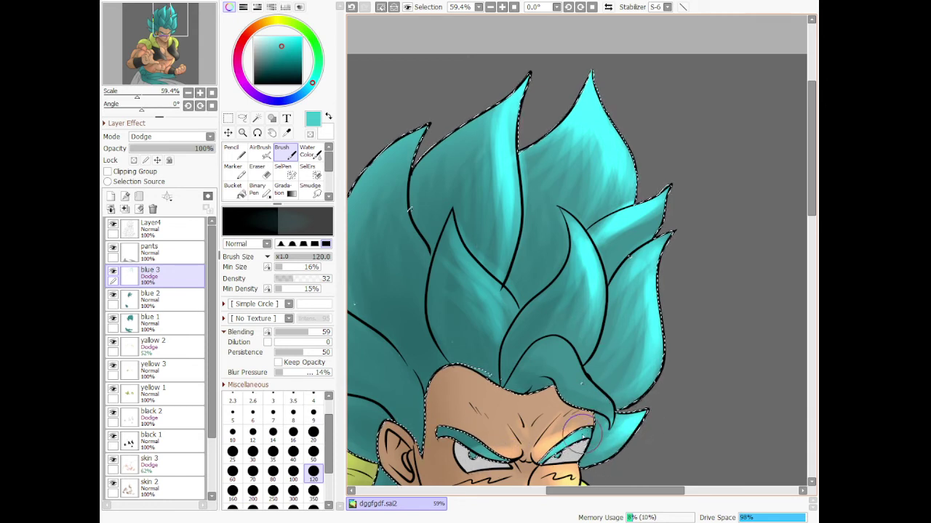
drag(582, 436, 542, 458)
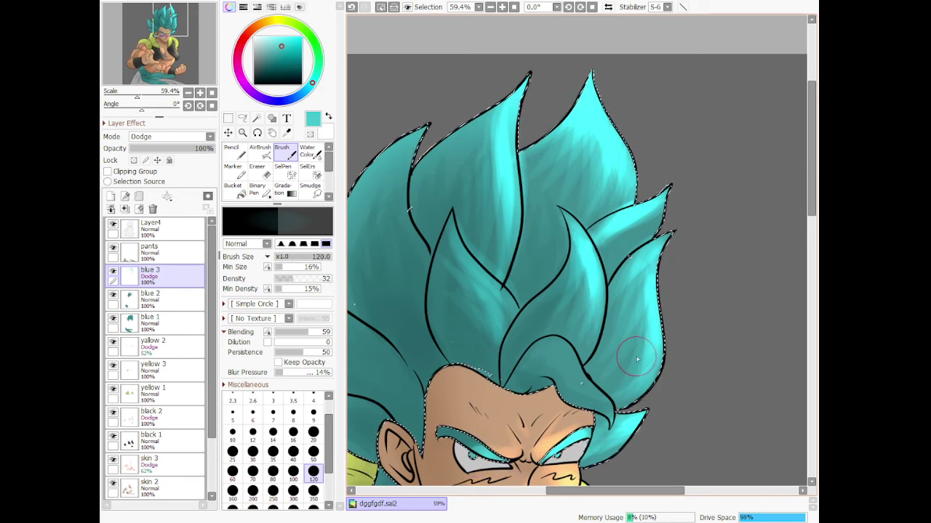
- Brighten the hair with the AirBrush at sizes 700 and 120, adding very pale cyan accents on the lit spikes
scroll(637, 359, down, 5)
scroll(522, 247, up, 3)
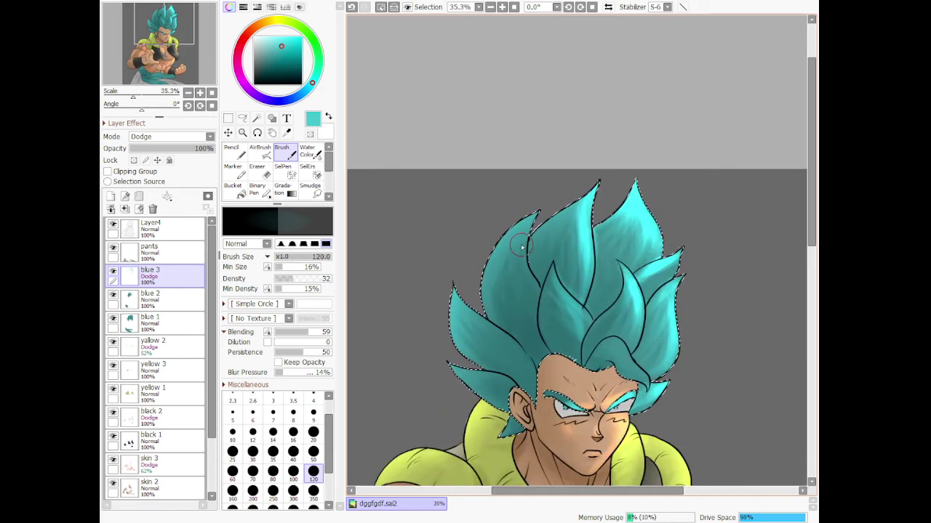
key(v)
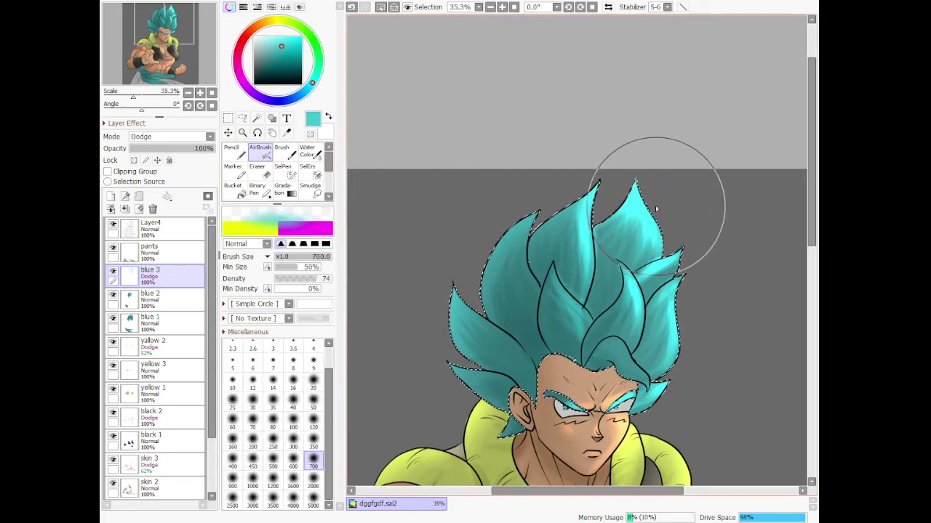
mouse_move(657, 209)
mouse_down()
mouse_move(655, 340)
mouse_move(657, 325)
mouse_move(619, 317)
mouse_move(632, 339)
mouse_move(625, 357)
mouse_move(592, 335)
mouse_up()
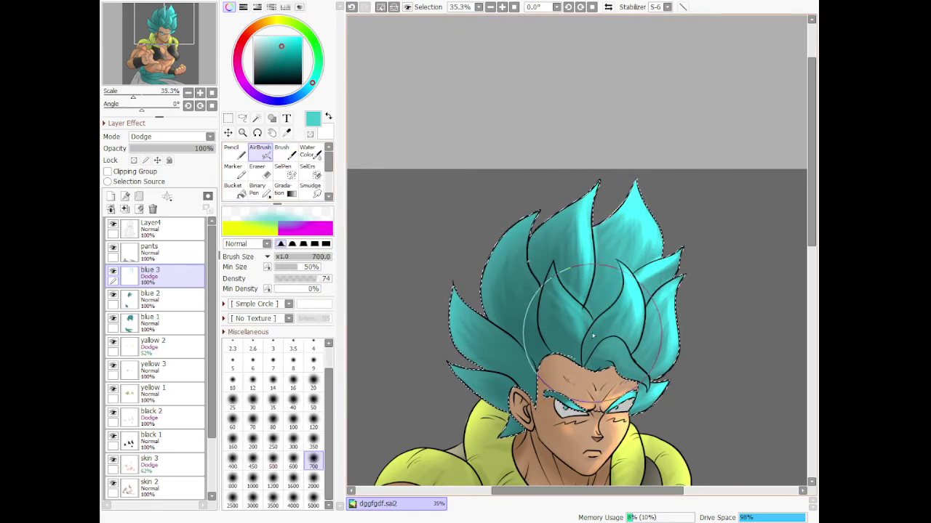
click(313, 426)
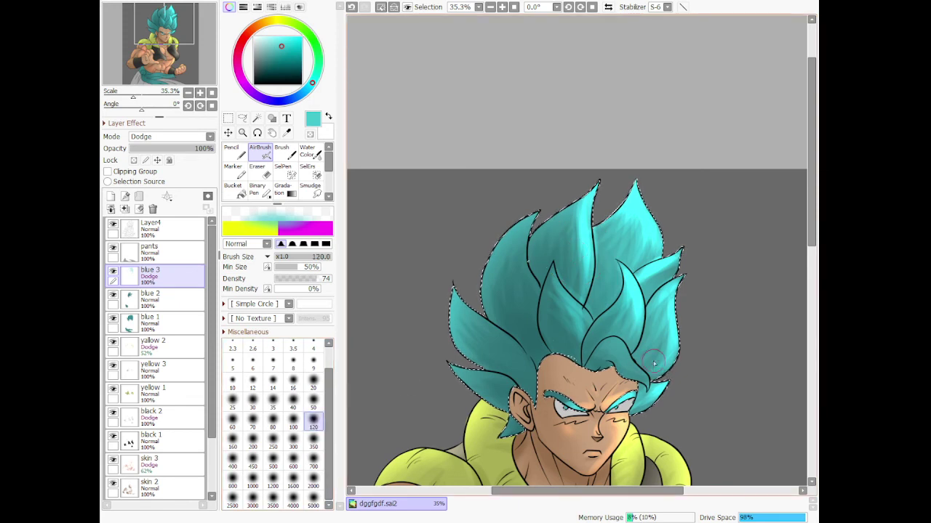
mouse_move(654, 363)
mouse_down()
mouse_move(611, 351)
mouse_move(652, 372)
mouse_move(628, 351)
mouse_move(644, 371)
mouse_move(640, 349)
mouse_move(673, 304)
mouse_move(657, 309)
mouse_move(649, 371)
mouse_move(674, 269)
mouse_move(660, 281)
mouse_move(675, 269)
mouse_move(661, 284)
mouse_move(622, 226)
mouse_move(609, 255)
mouse_move(640, 211)
mouse_move(605, 276)
mouse_move(645, 230)
mouse_move(628, 280)
mouse_move(568, 223)
mouse_move(573, 312)
mouse_move(561, 279)
mouse_up()
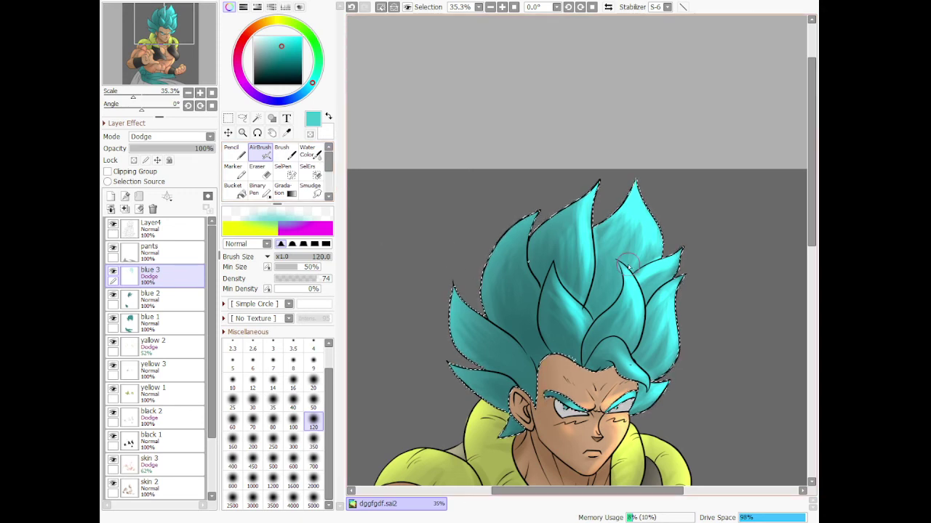
click(268, 36)
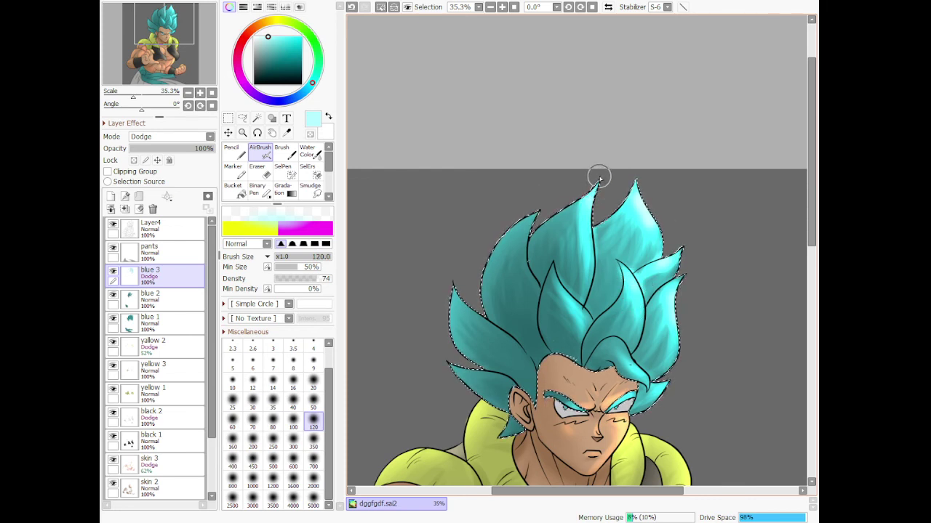
scroll(642, 284, down, 1)
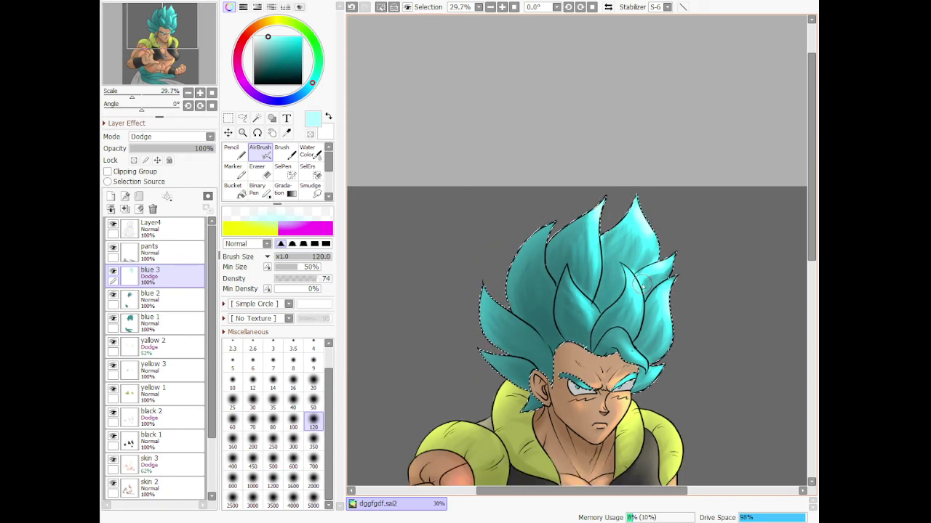
- Examine the highlighted hair against the whole figure at several zoom levels
scroll(642, 282, down, 5)
scroll(669, 378, up, 1)
scroll(681, 411, down, 3)
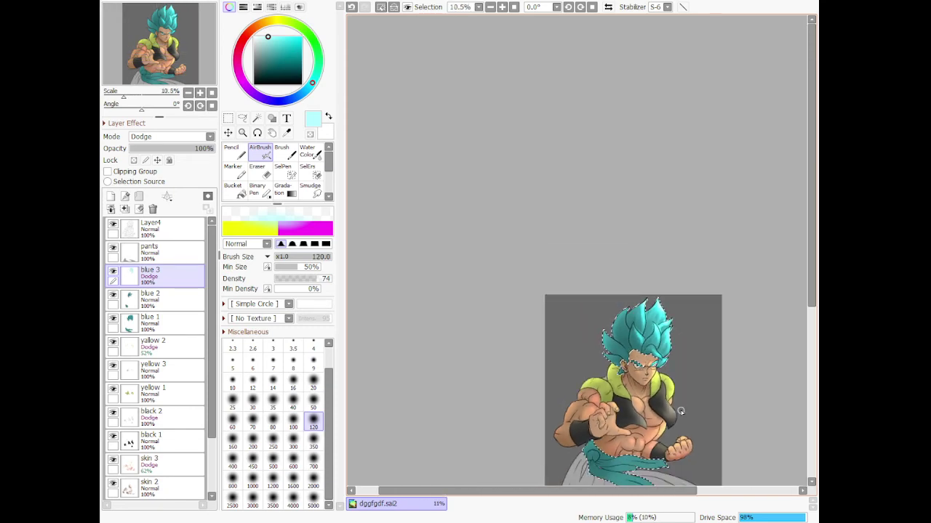
scroll(680, 411, up, 3)
scroll(654, 414, down, 3)
scroll(624, 421, up, 1)
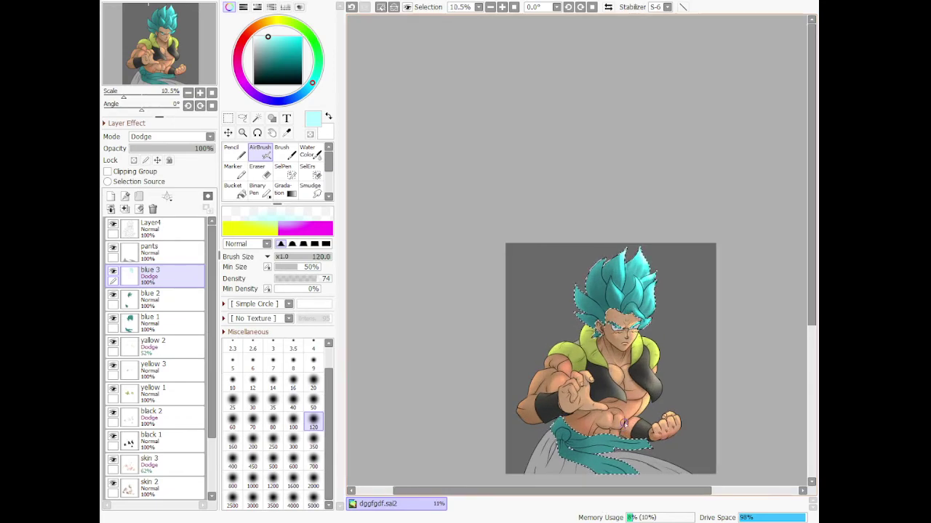
scroll(624, 422, up, 3)
scroll(263, 172, down, 2)
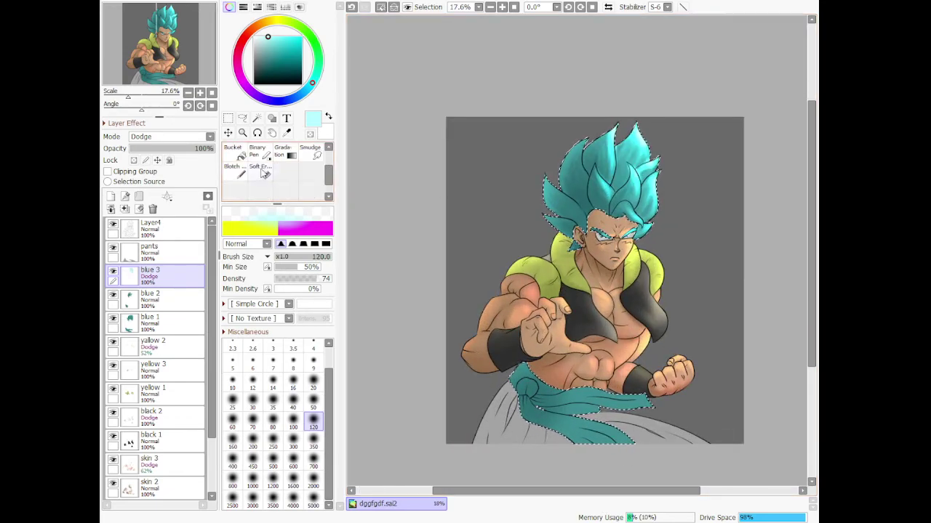
- Soften the hair highlights on the blue 3 layer with the Soft Eraser at size 350
click(263, 172)
scroll(644, 148, up, 3)
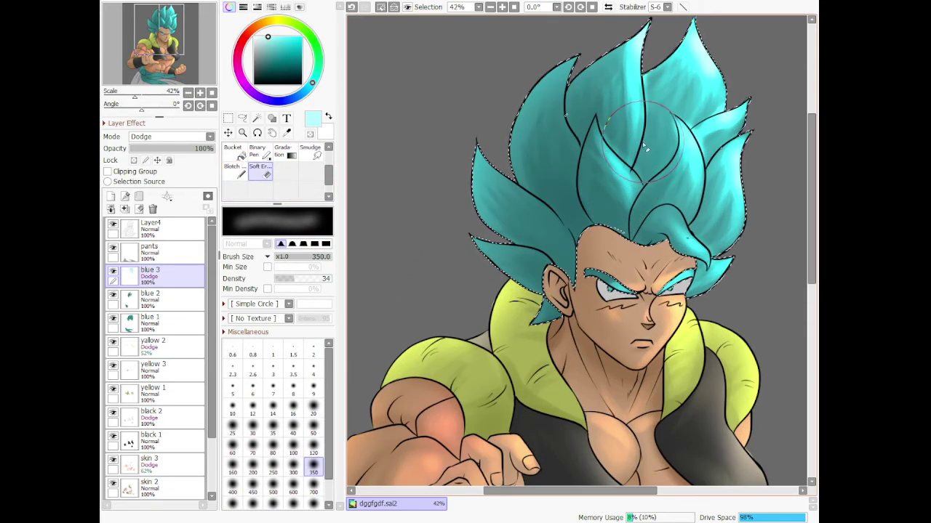
mouse_move(643, 147)
mouse_down()
mouse_move(573, 162)
mouse_move(608, 218)
mouse_move(603, 163)
mouse_move(623, 213)
mouse_move(589, 147)
mouse_move(604, 172)
mouse_move(622, 80)
mouse_move(598, 66)
mouse_move(619, 142)
mouse_move(618, 114)
mouse_move(670, 185)
mouse_move(705, 134)
mouse_move(684, 176)
mouse_move(693, 194)
mouse_move(663, 231)
mouse_move(679, 267)
mouse_move(655, 299)
mouse_up()
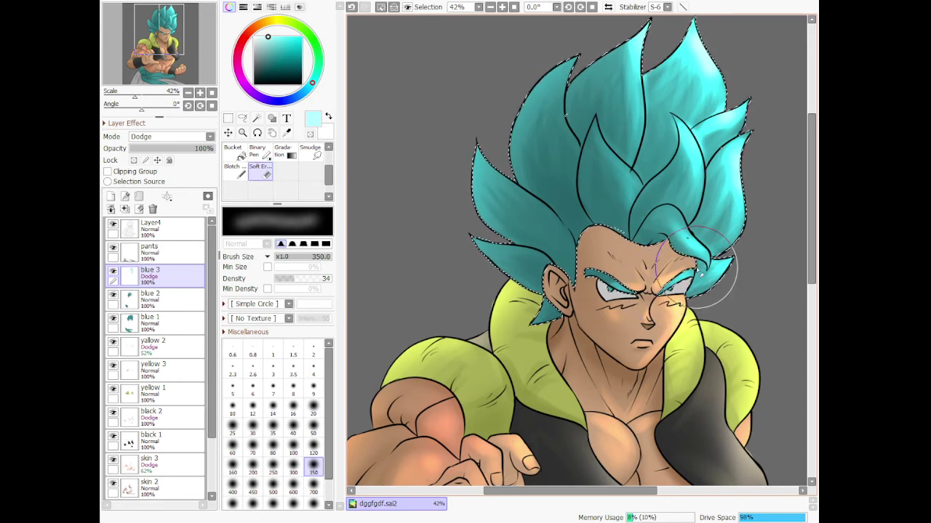
- Make the blue 2 layer active and sample the teal of the waist sash as the drawing color
scroll(672, 243, down, 3)
scroll(581, 415, up, 2)
scroll(610, 385, down, 3)
scroll(645, 400, up, 3)
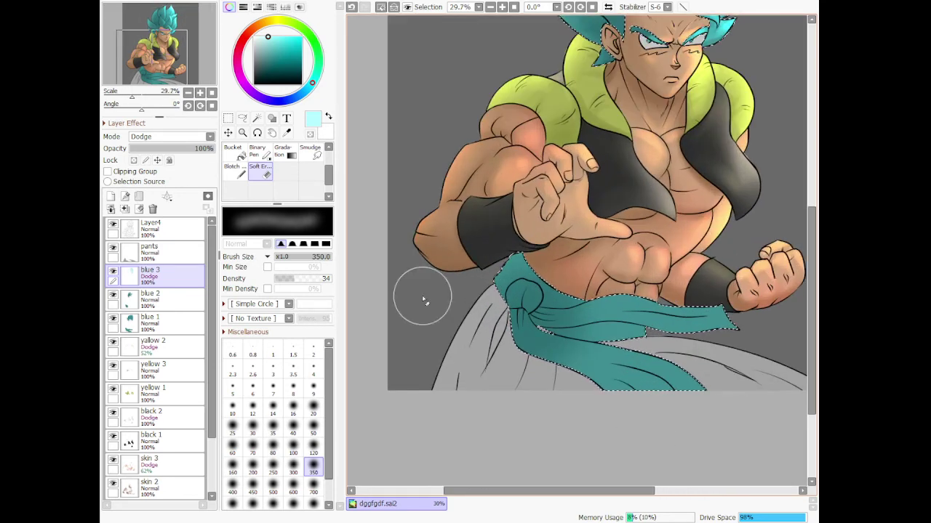
scroll(277, 171, up, 3)
click(149, 298)
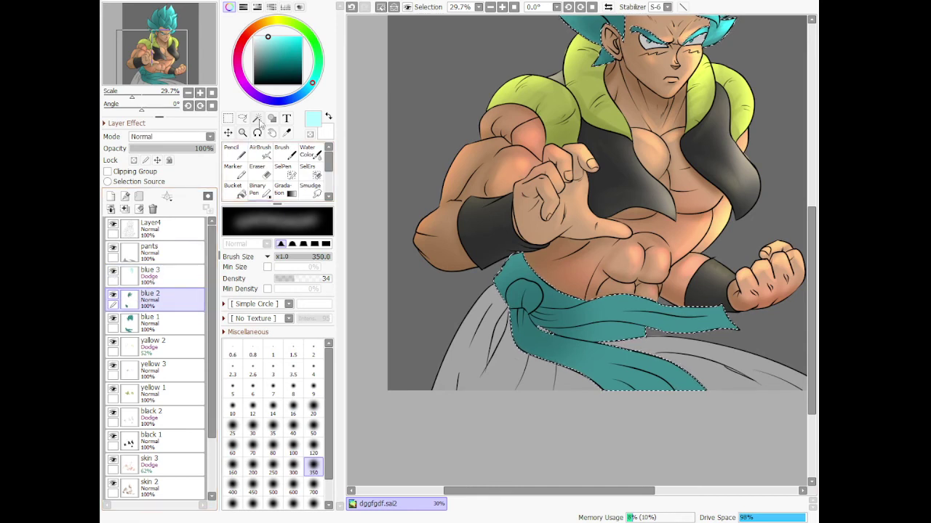
drag(286, 63, 286, 53)
click(286, 132)
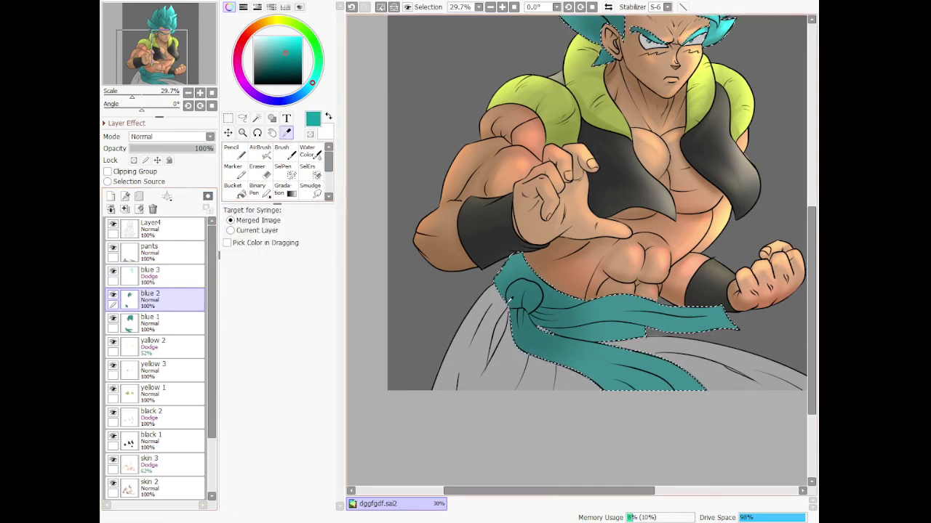
click(560, 317)
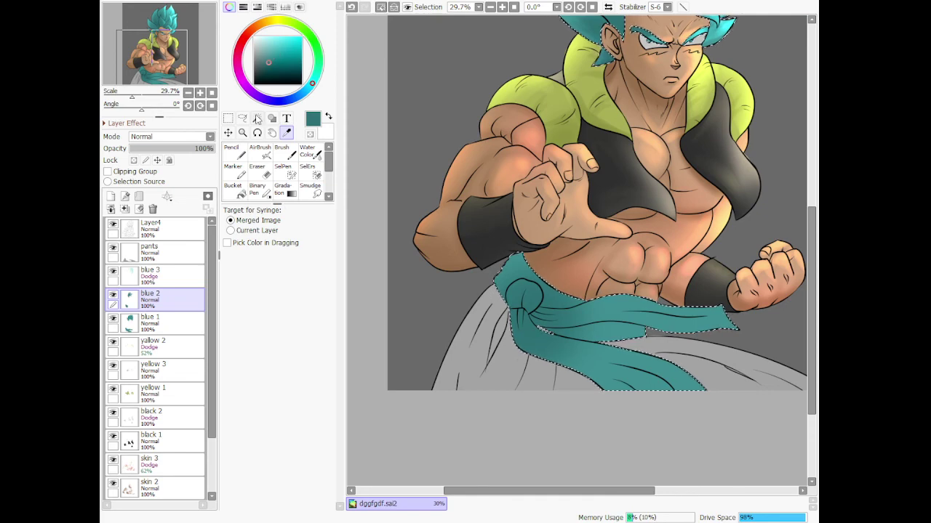
- Choose a darker teal and shade the bottom edge of the hanging sash tail with the Brush at size 50
click(231, 151)
scroll(574, 353, up, 3)
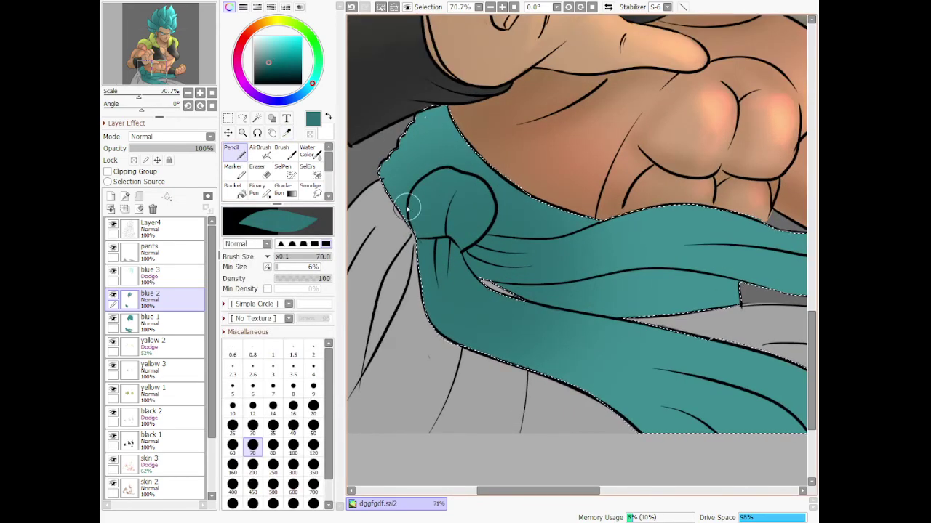
click(287, 133)
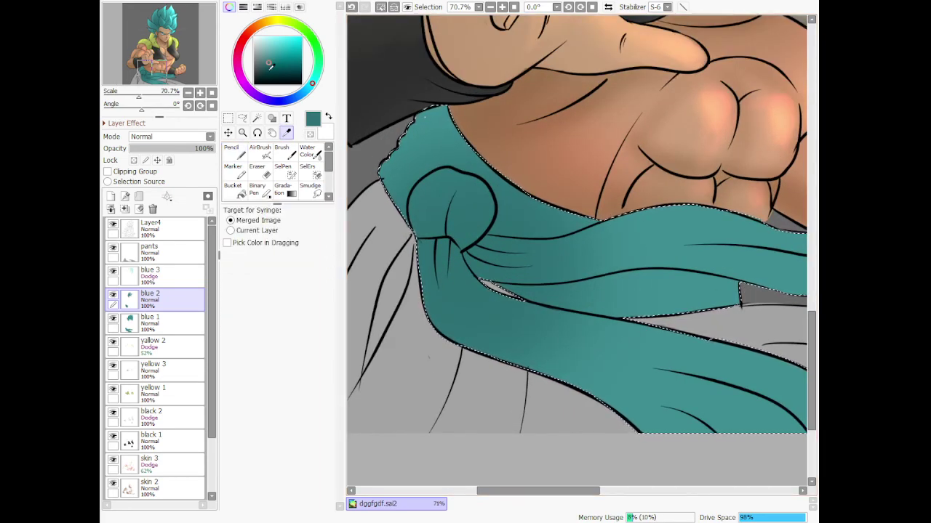
click(267, 68)
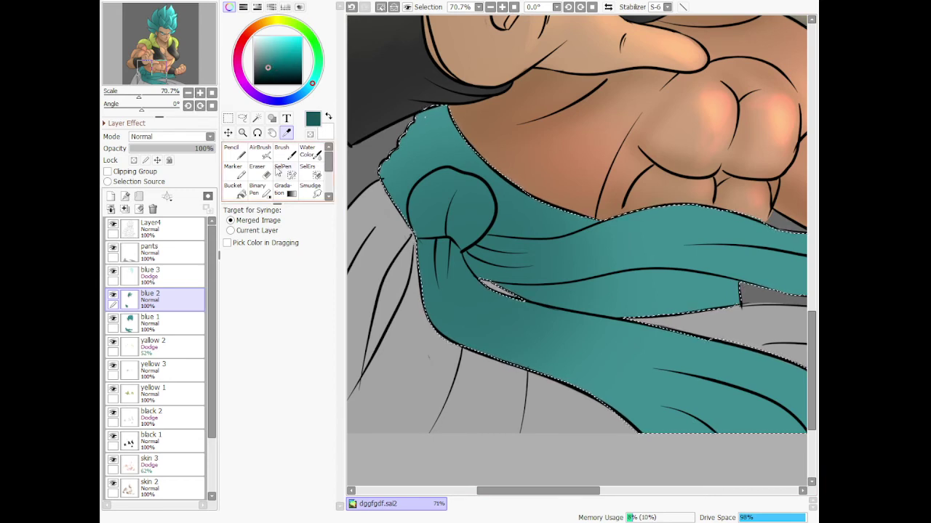
key(b)
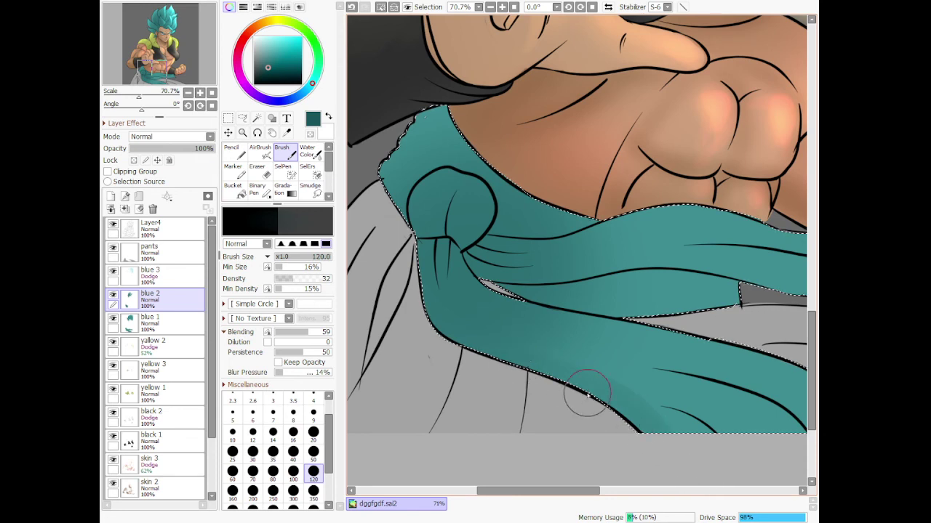
key(bracketleft)
key(bracketleft)
key(bracketleft)
key(bracketleft)
key(bracketleft)
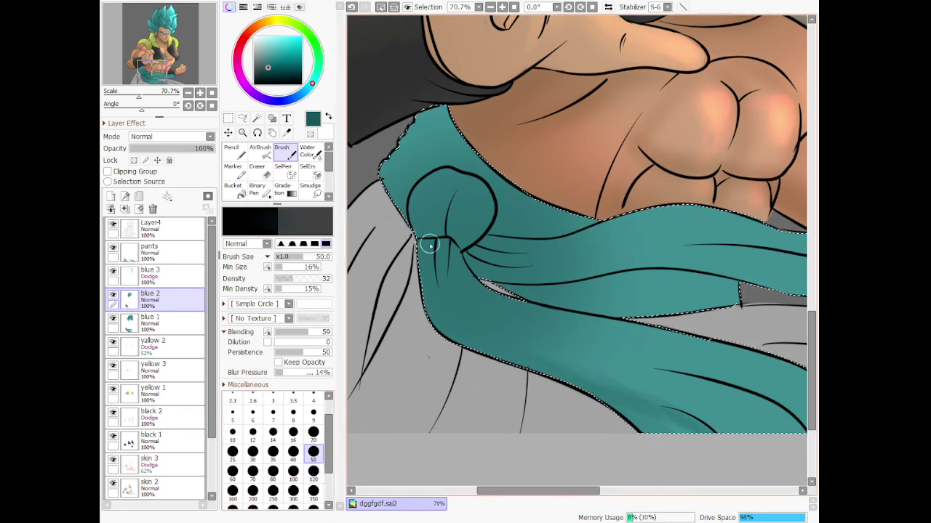
- Shade the folds below the sash knot and along the sash tails with the Pencil at size 70 and density 41
key(n)
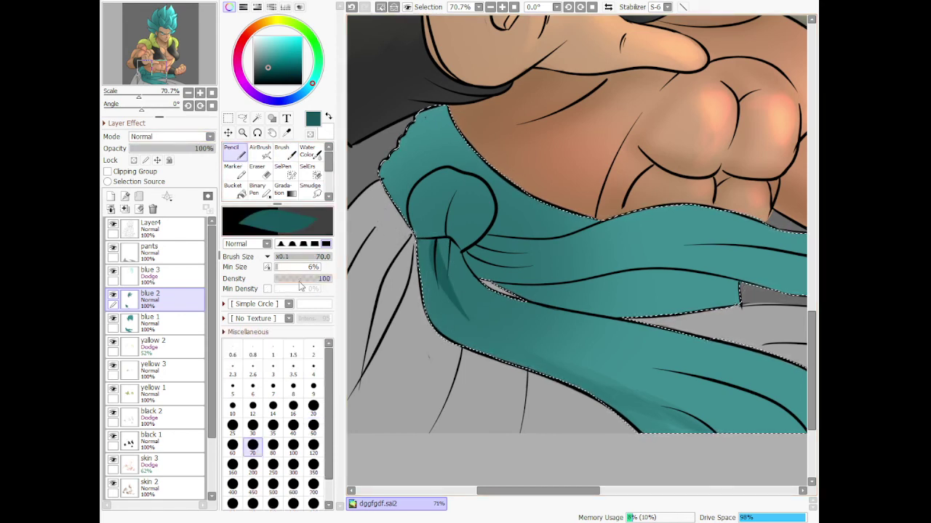
key(ctrl+z)
click(297, 279)
drag(469, 251, 434, 247)
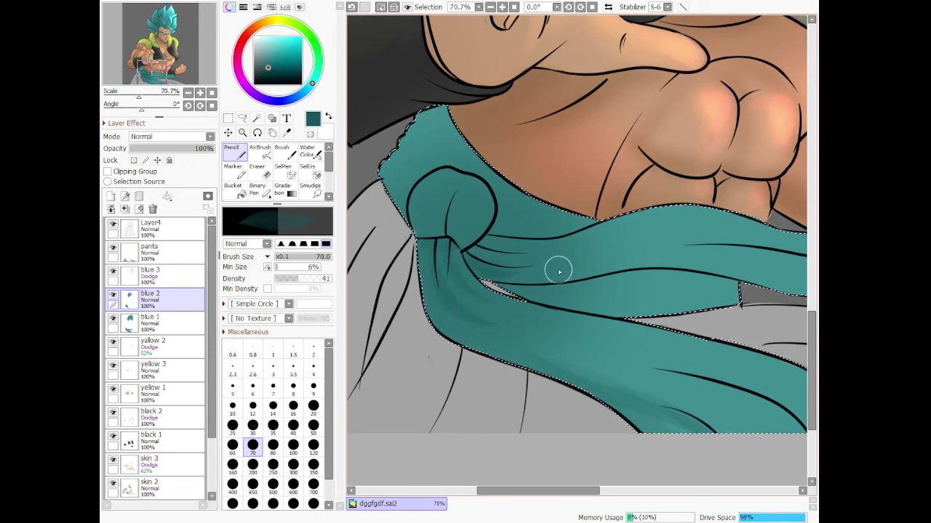
mouse_move(558, 272)
mouse_down()
mouse_move(528, 256)
mouse_move(507, 271)
mouse_move(511, 250)
mouse_move(480, 241)
mouse_move(537, 250)
mouse_up()
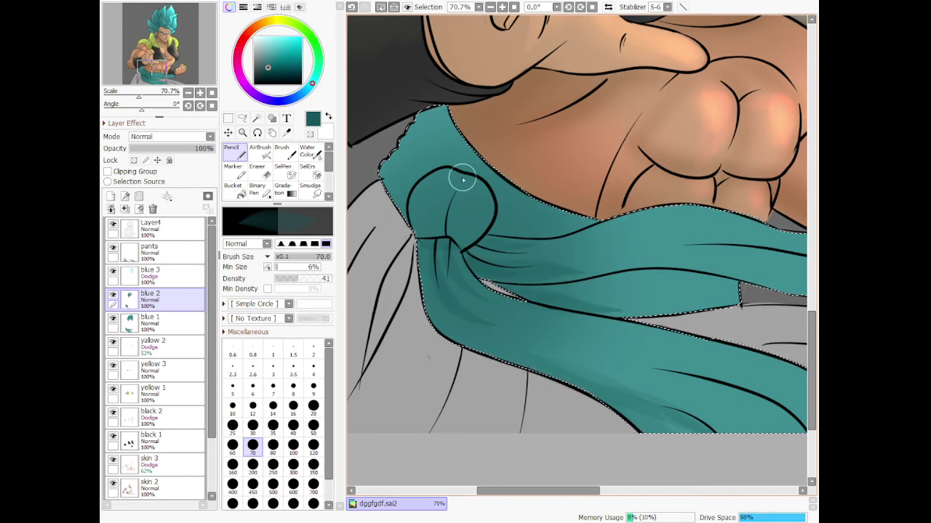
- Draw dark fold strokes on the sash wrap around the knot, and add sampled-teal folds to the short middle tail
mouse_move(394, 157)
mouse_down()
mouse_move(444, 190)
mouse_move(396, 141)
mouse_move(394, 162)
mouse_move(381, 167)
mouse_move(402, 175)
mouse_move(400, 150)
mouse_move(431, 183)
mouse_move(401, 129)
mouse_move(432, 135)
mouse_up()
key(ctrl+z)
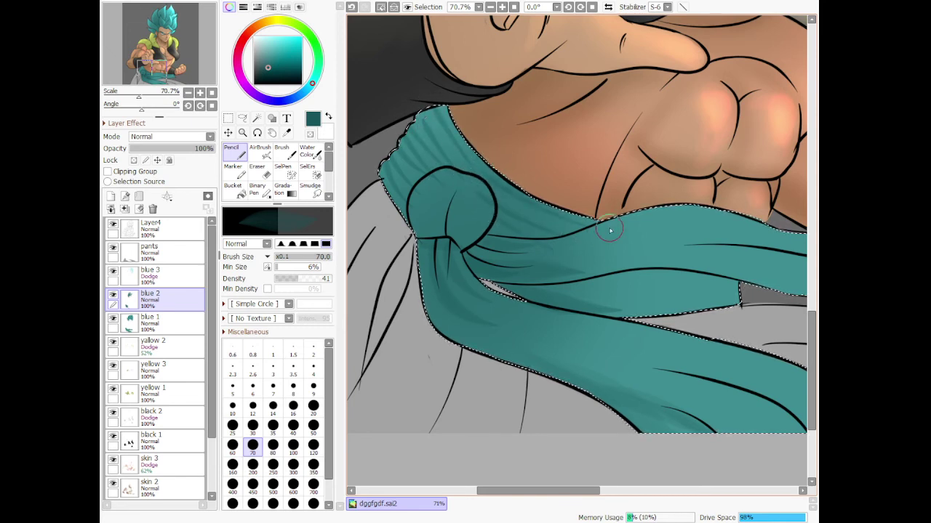
right_click(614, 307)
drag(615, 307, 674, 311)
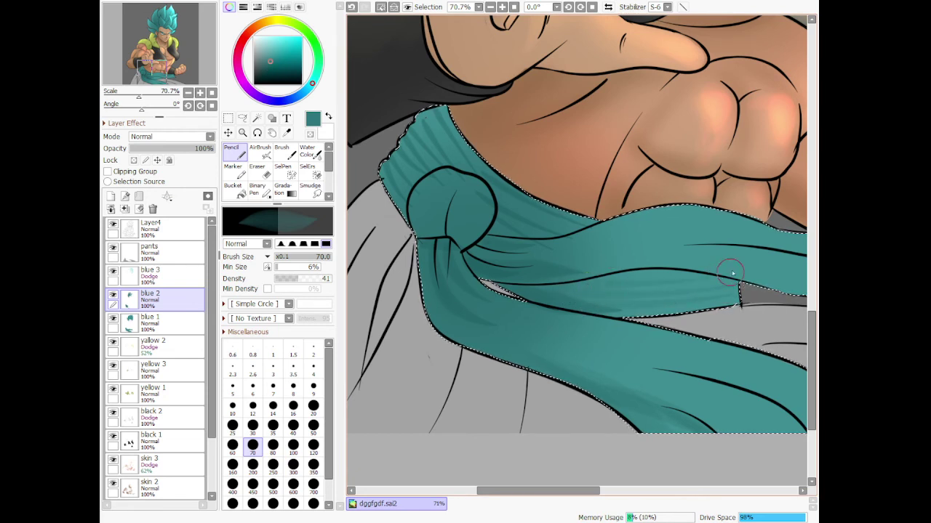
- Sample the knot's teal and shade the knot with the Pencil, using densities 41 and 100
click(258, 170)
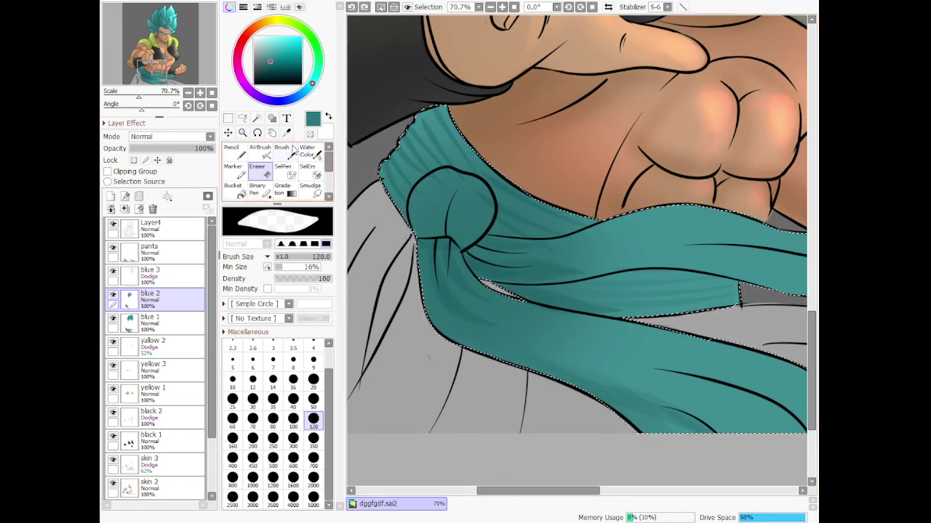
click(287, 133)
click(434, 216)
click(233, 151)
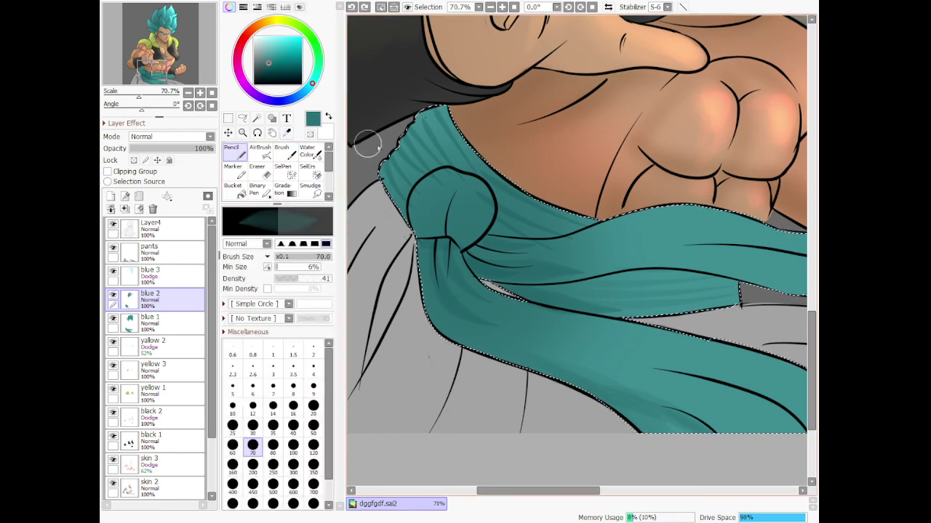
drag(428, 185, 440, 186)
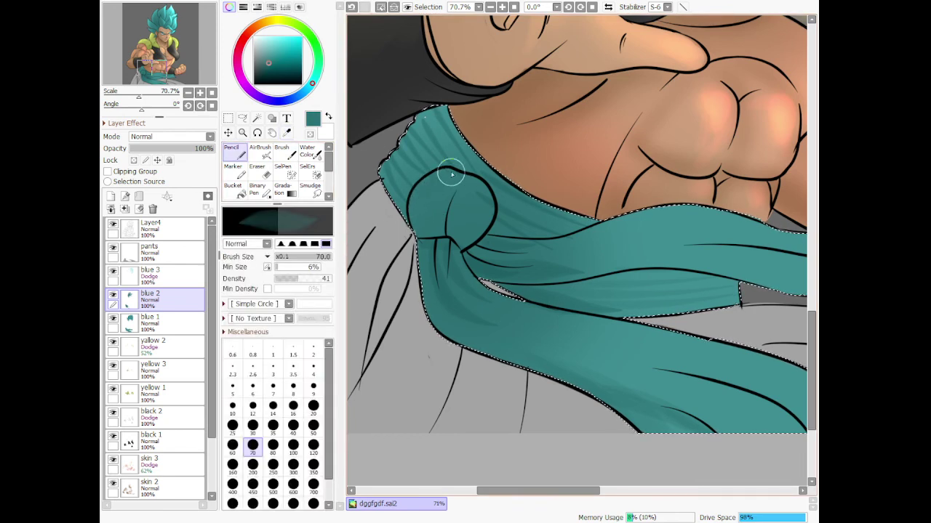
key(0)
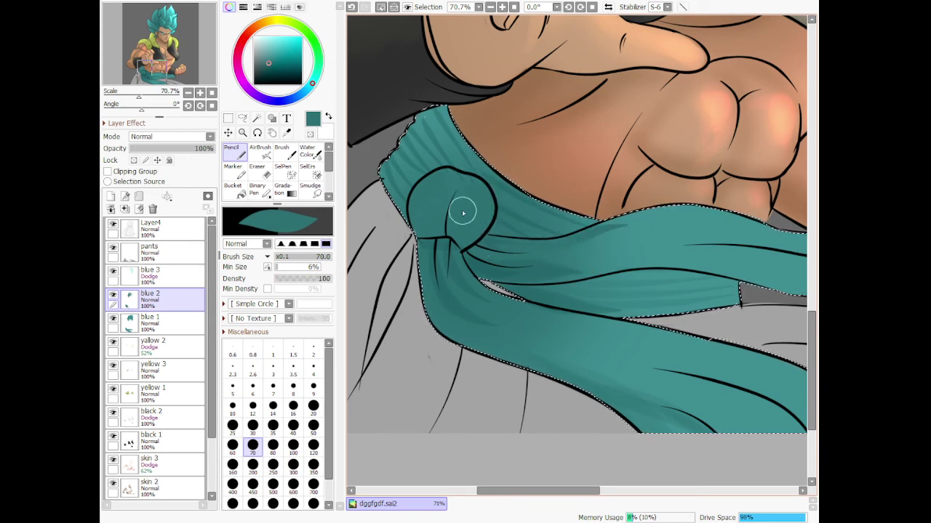
- Blend soft teal shading into the sash folds and the flying sash tail with the Brush at size 50
click(285, 153)
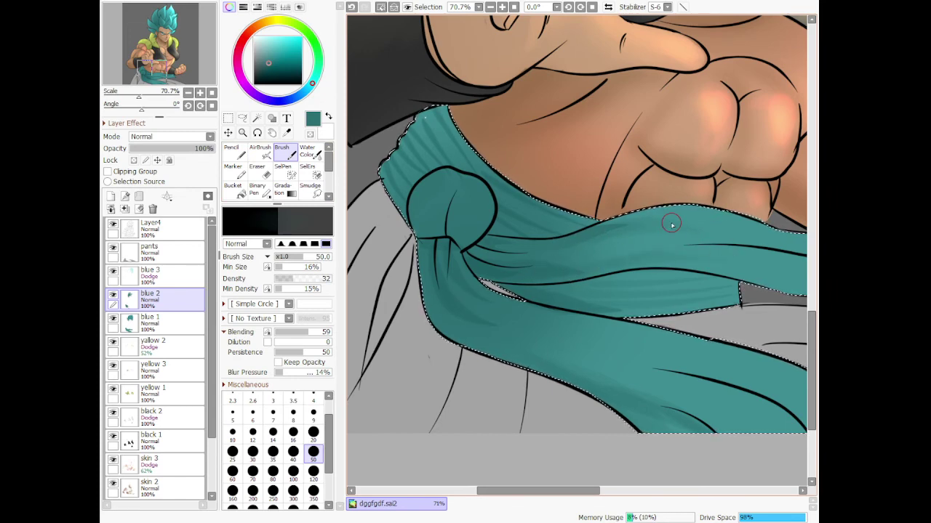
scroll(668, 224, down, 3)
scroll(750, 195, up, 3)
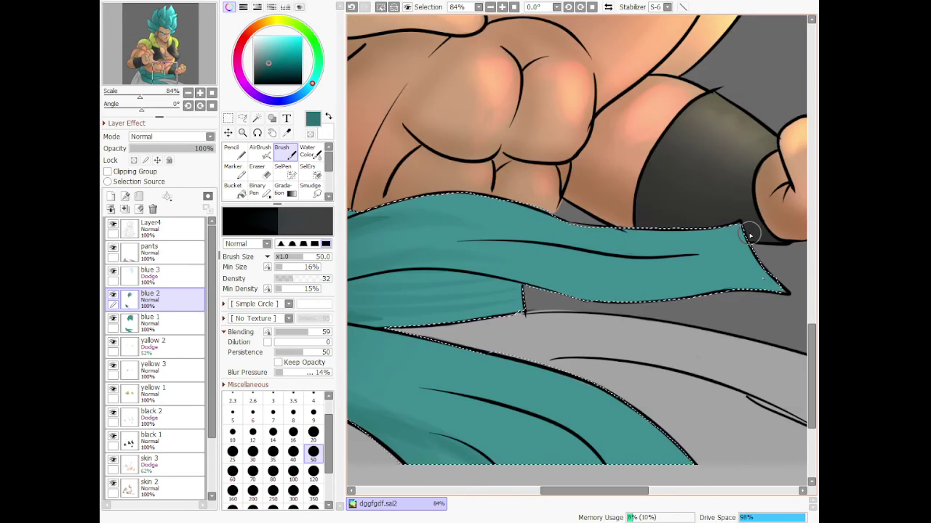
mouse_move(741, 248)
mouse_down()
mouse_move(699, 269)
mouse_move(686, 295)
mouse_up()
- On the blue 3 Dodge layer, choose a bright cyan and lighten the wrap beside the knot with the AirBrush at size 120
click(190, 276)
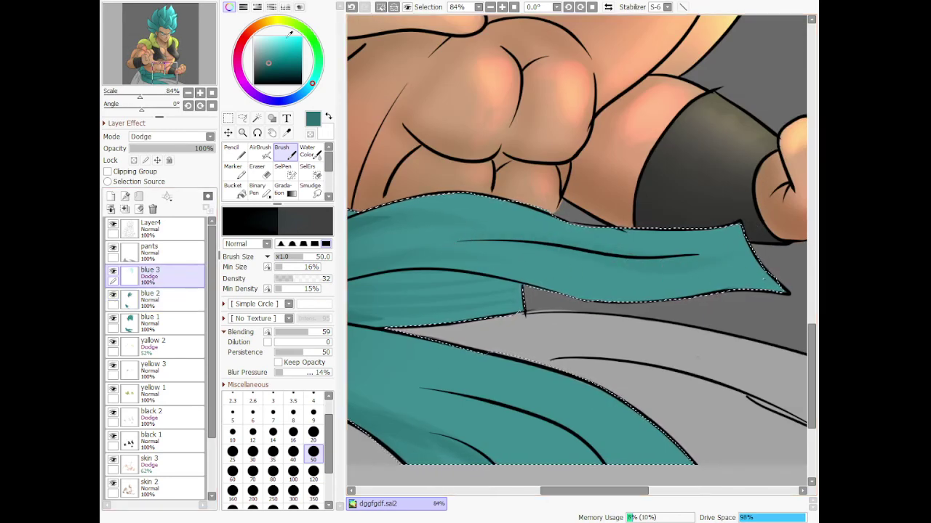
scroll(644, 244, down, 5)
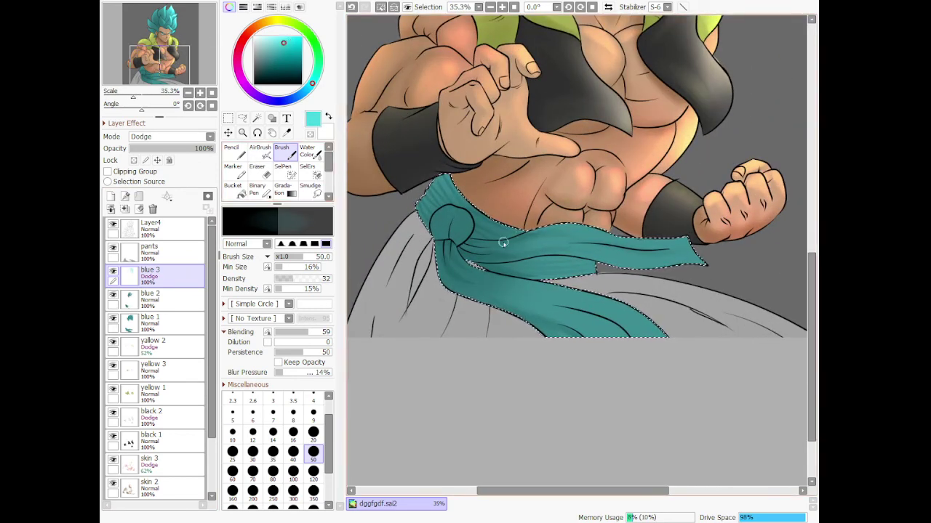
scroll(499, 239, up, 5)
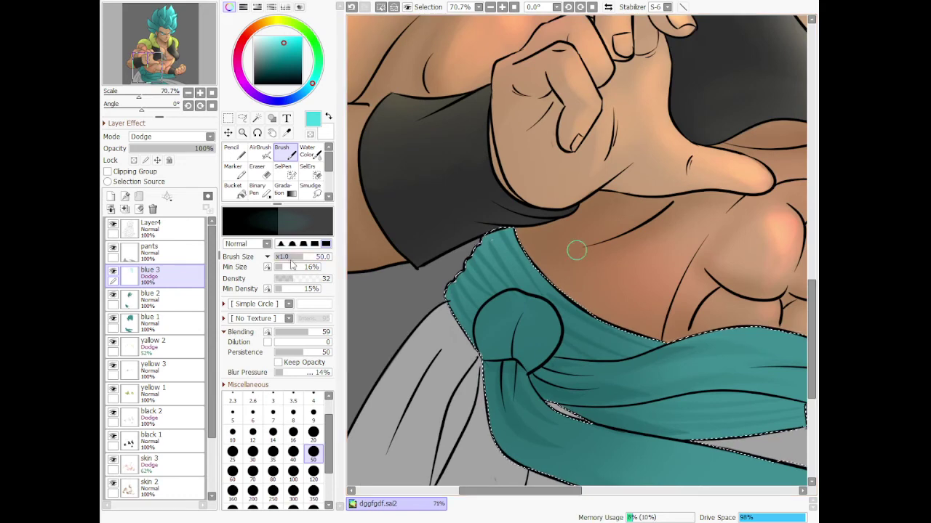
key(v)
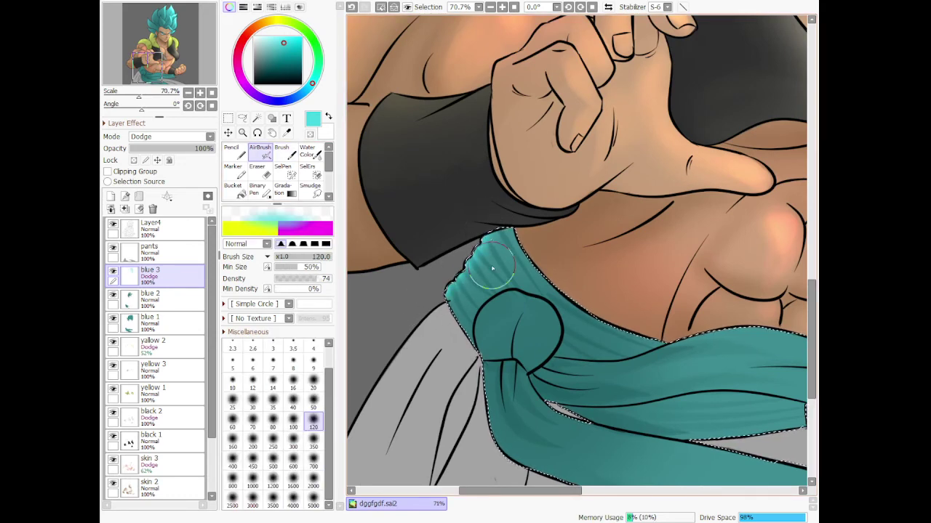
scroll(700, 165, down, 5)
scroll(700, 164, up, 5)
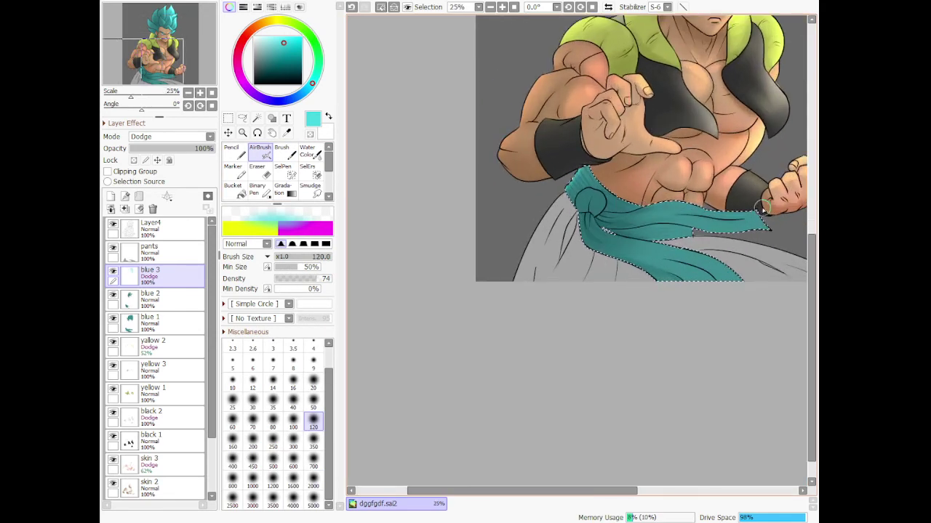
scroll(789, 149, down, 2)
scroll(789, 149, up, 2)
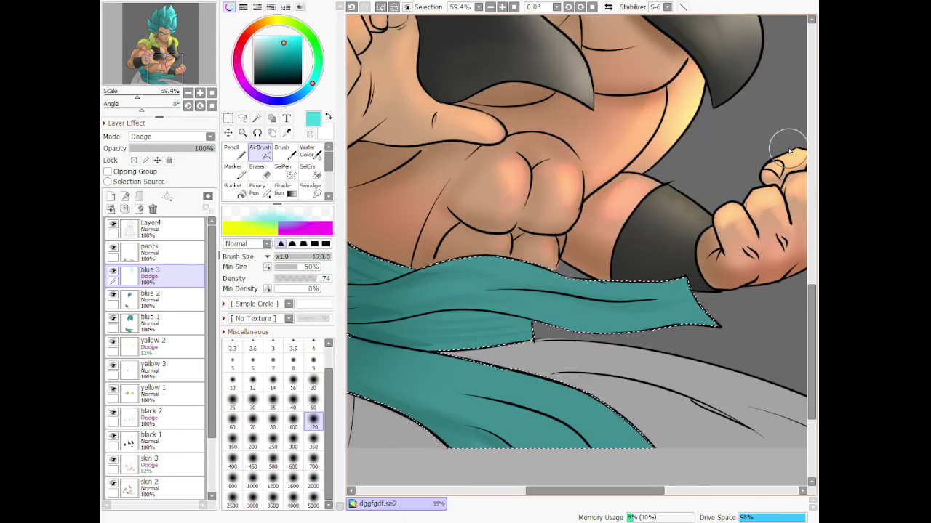
- Spray bright cyan highlights over the outer ends of the sash tails with the AirBrush at size 300
key(bracketright)
key(bracketright)
key(bracketright)
key(bracketright)
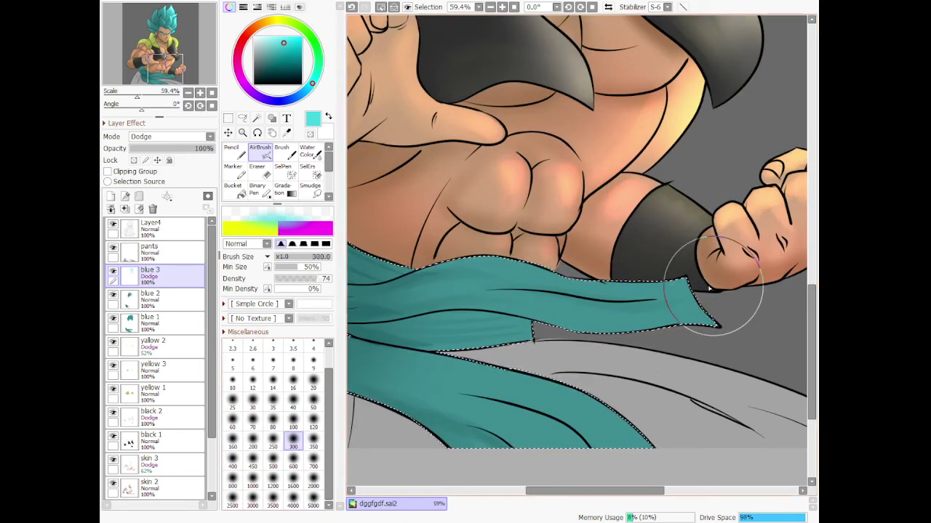
mouse_move(715, 285)
mouse_down()
mouse_move(398, 256)
mouse_move(554, 239)
mouse_move(690, 317)
mouse_move(465, 273)
mouse_up()
mouse_move(579, 381)
mouse_down()
mouse_move(549, 389)
mouse_move(689, 492)
mouse_move(505, 390)
mouse_move(688, 510)
mouse_move(659, 472)
mouse_move(373, 347)
mouse_move(418, 376)
mouse_move(561, 386)
mouse_move(759, 236)
mouse_move(660, 306)
mouse_move(547, 291)
mouse_move(644, 290)
mouse_up()
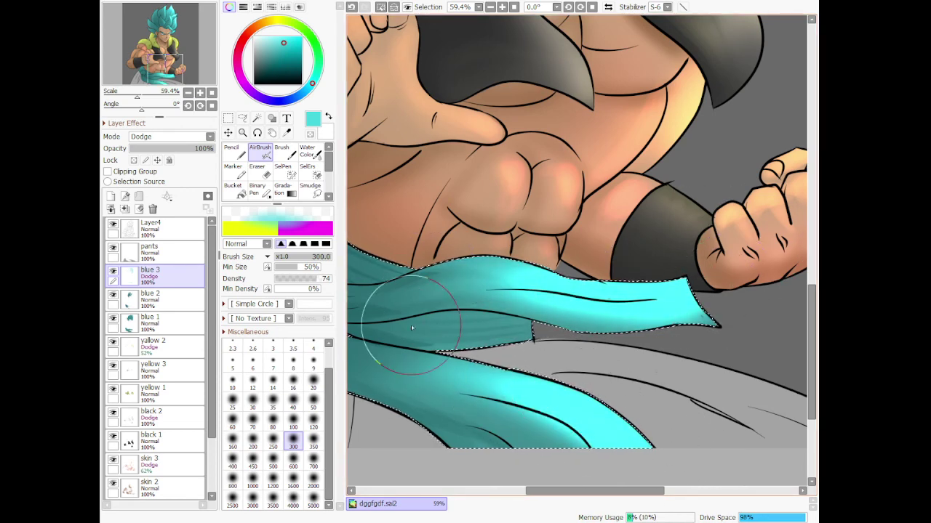
- Tone down the sash highlights on the blue 3 layer with the Soft Eraser at size 350
scroll(478, 312, down, 3)
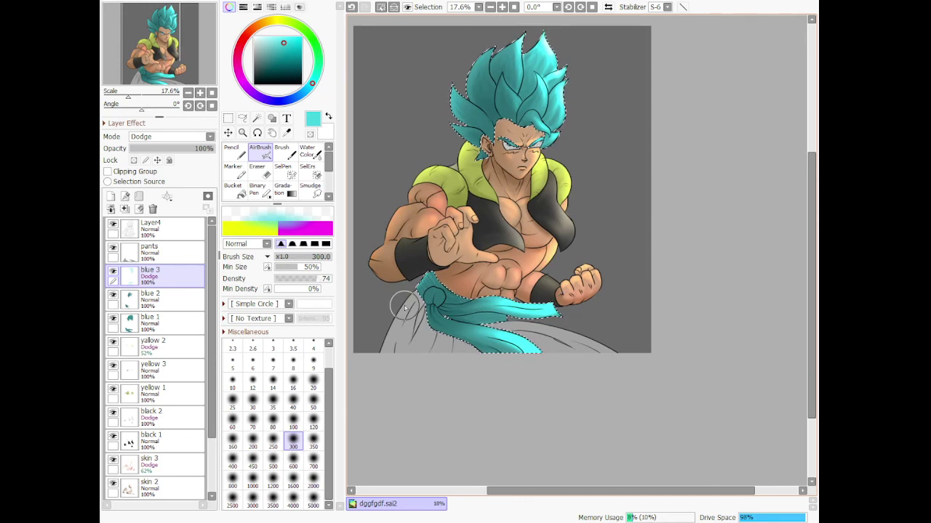
scroll(394, 291, down, 1)
scroll(380, 285, up, 2)
scroll(276, 174, down, 3)
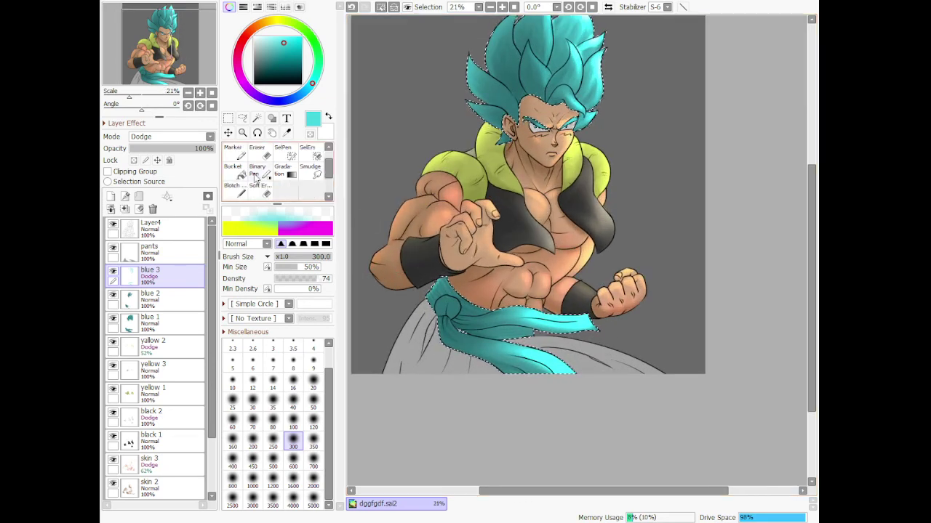
click(259, 169)
scroll(494, 345, up, 2)
mouse_move(493, 340)
mouse_down()
mouse_move(373, 327)
mouse_move(484, 357)
mouse_up()
mouse_move(599, 414)
mouse_down()
mouse_move(551, 378)
mouse_move(603, 415)
mouse_move(540, 333)
mouse_move(510, 321)
mouse_move(672, 333)
mouse_up()
scroll(672, 334, down, 1)
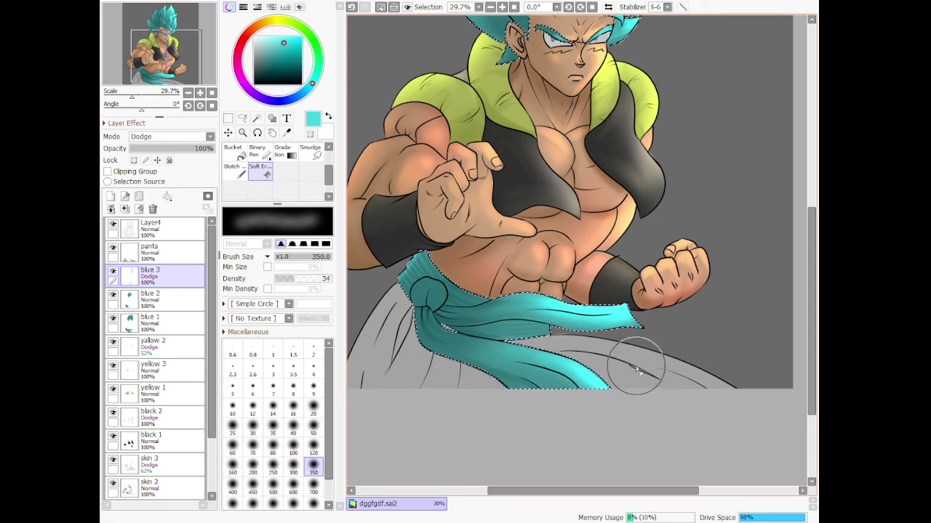
- Clear the selection around the hair and sash
scroll(633, 349, down, 1)
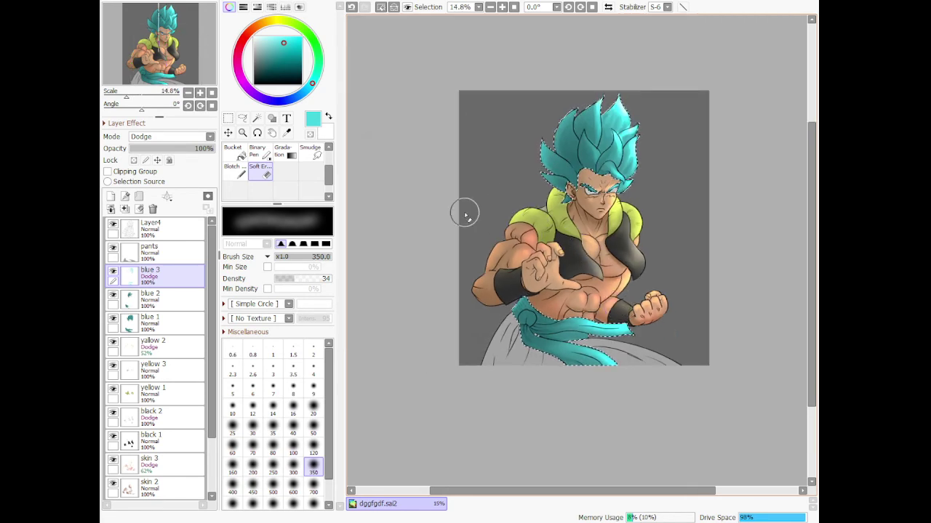
click(242, 118)
click(445, 427)
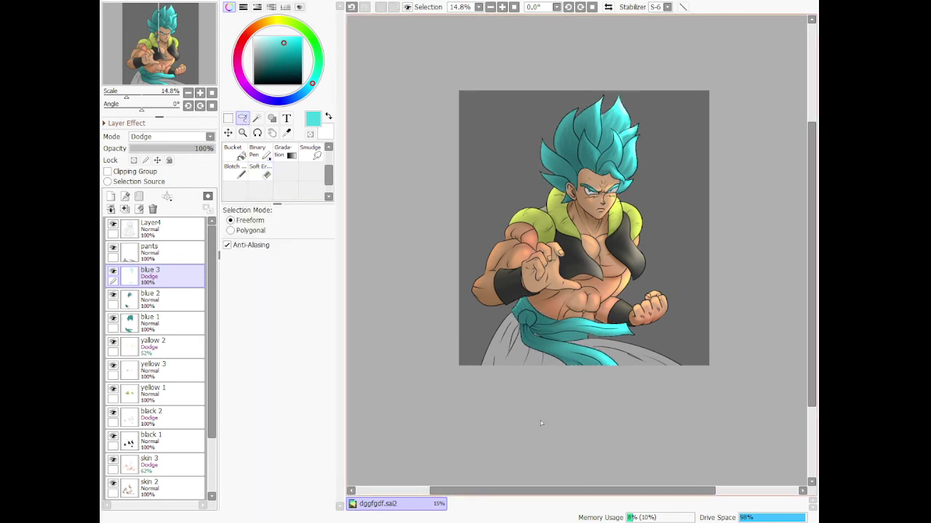
scroll(540, 421, up, 2)
scroll(313, 188, up, 2)
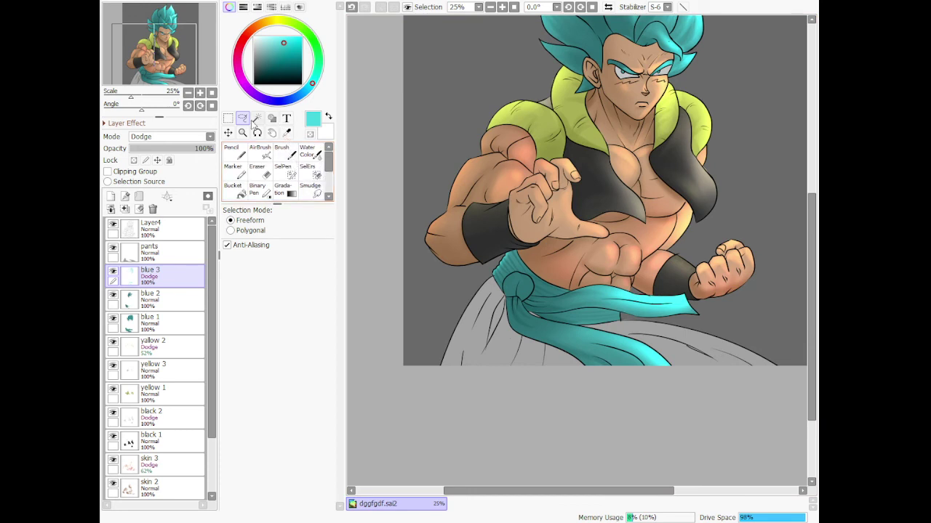
- Select the grey trousers from the pants layer with the Magic Wand and add a layer named pants 2 above it
click(173, 259)
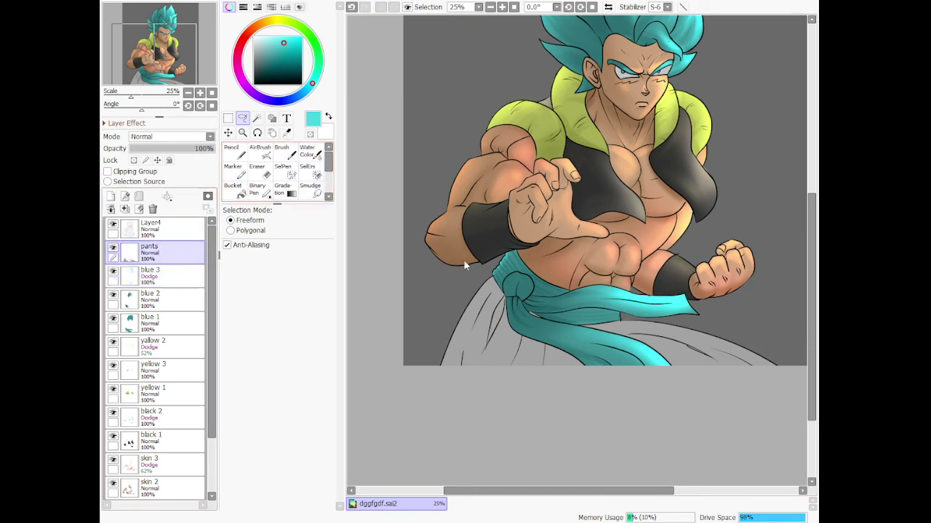
click(257, 118)
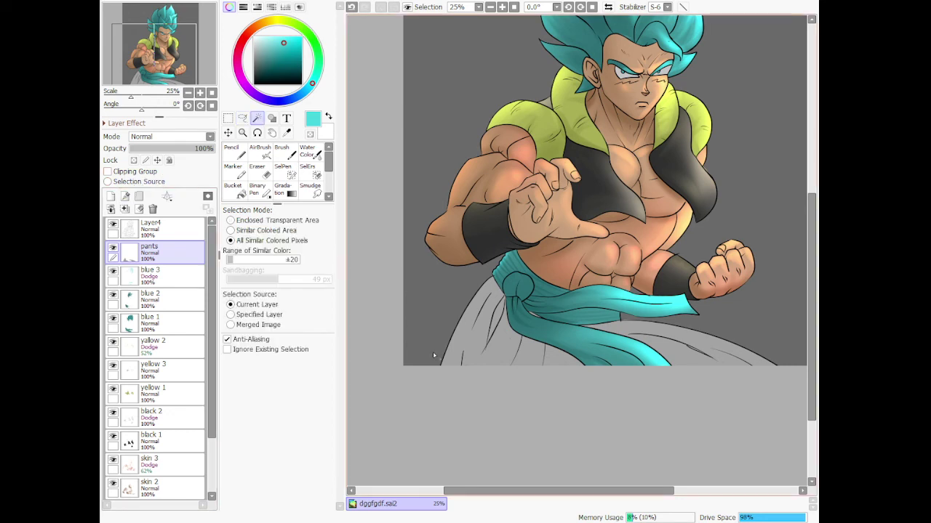
click(494, 338)
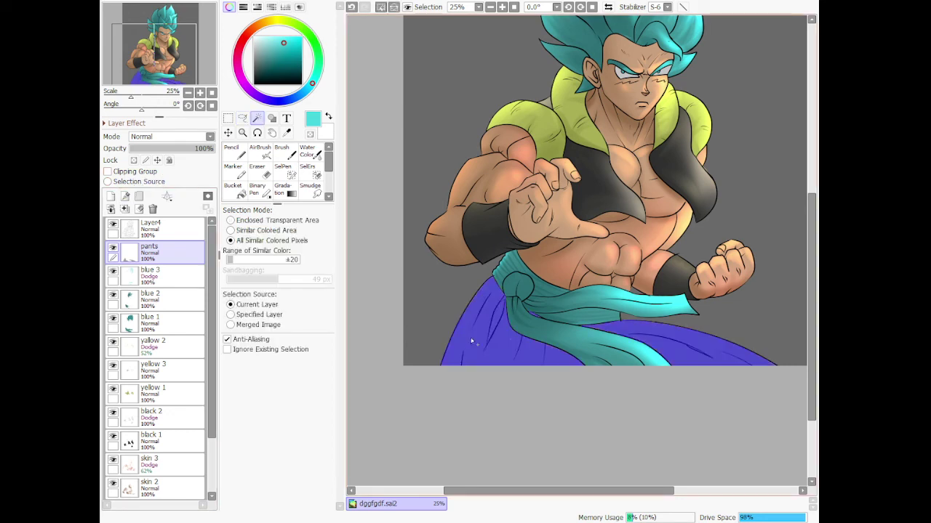
click(111, 196)
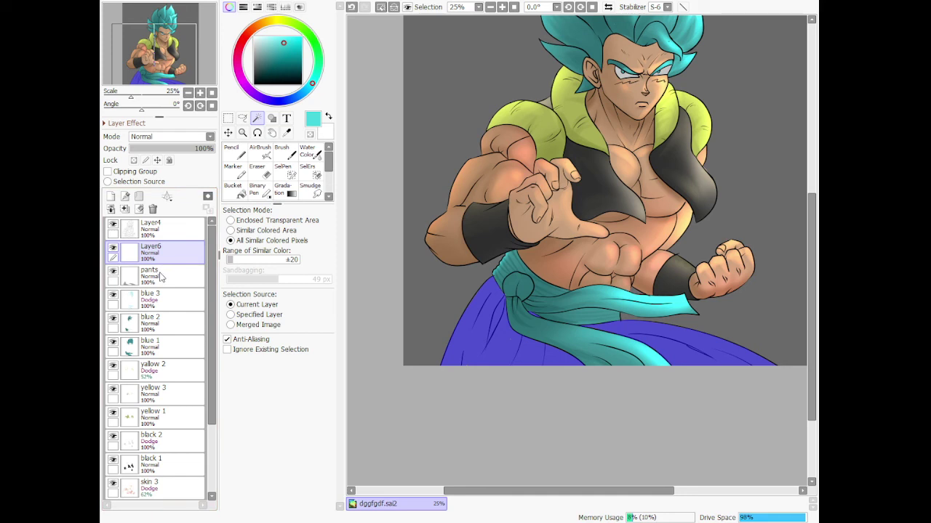
key(Return)
click(286, 133)
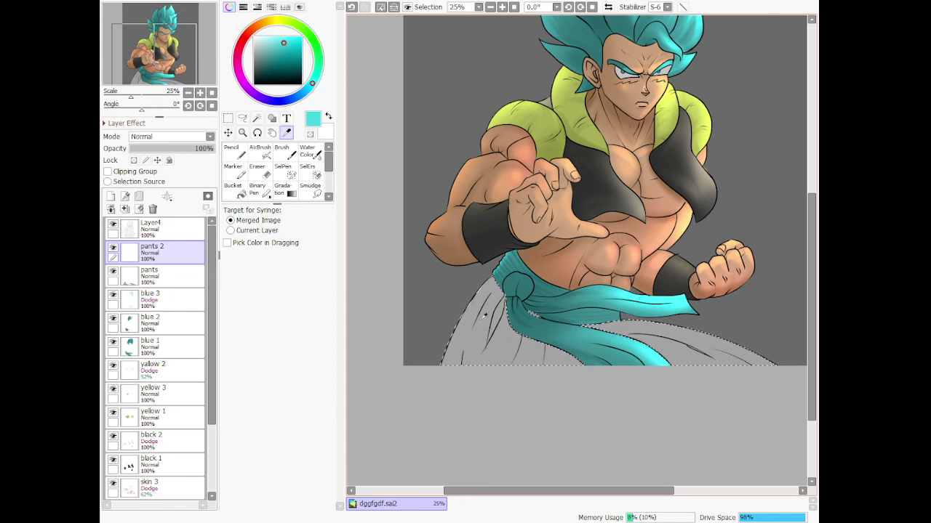
- Sample a darker grey from the canvas and shade the fold beside the sash knot with the Pencil at size 70
click(484, 314)
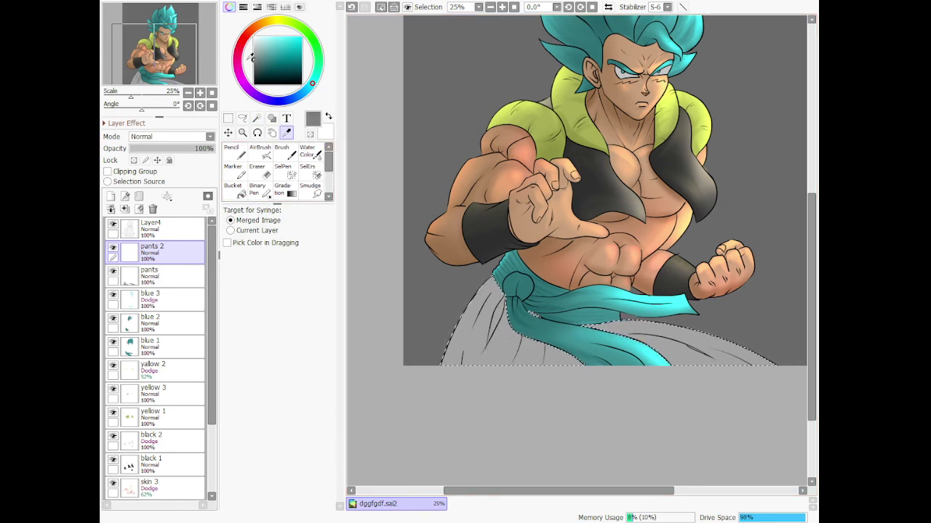
key(n)
scroll(516, 305, up, 6)
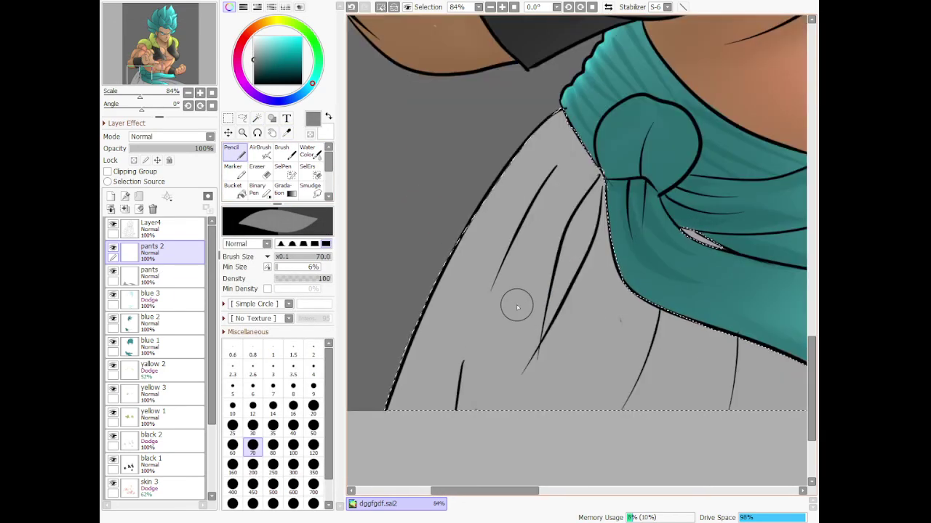
mouse_move(517, 307)
mouse_down()
mouse_move(601, 175)
mouse_move(569, 238)
mouse_move(544, 335)
mouse_move(605, 189)
mouse_up()
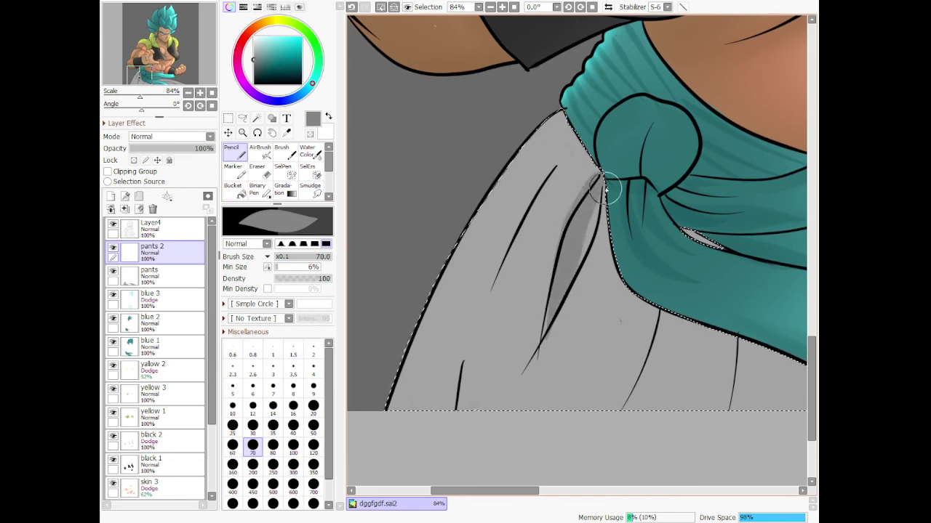
drag(578, 144, 457, 357)
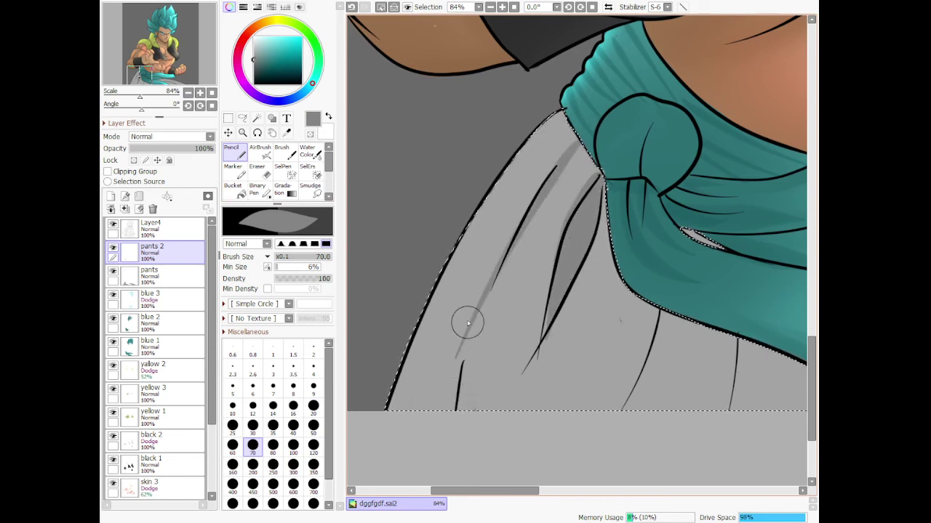
key(ctrl+z)
- Paint soft fold shadows down the trouser leg below the sash knot using the Brush at size 20 and density 63
key(b)
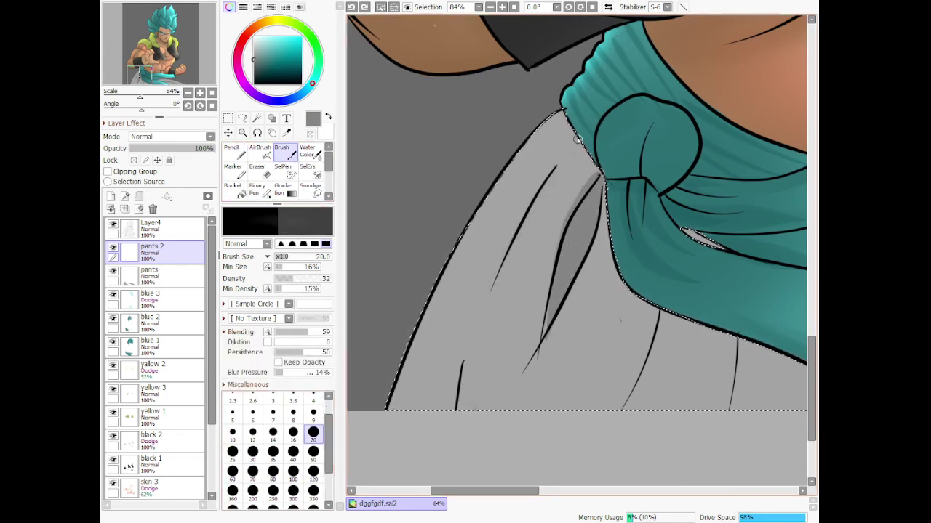
mouse_move(294, 279)
mouse_down()
mouse_move(313, 280)
mouse_move(304, 280)
mouse_up()
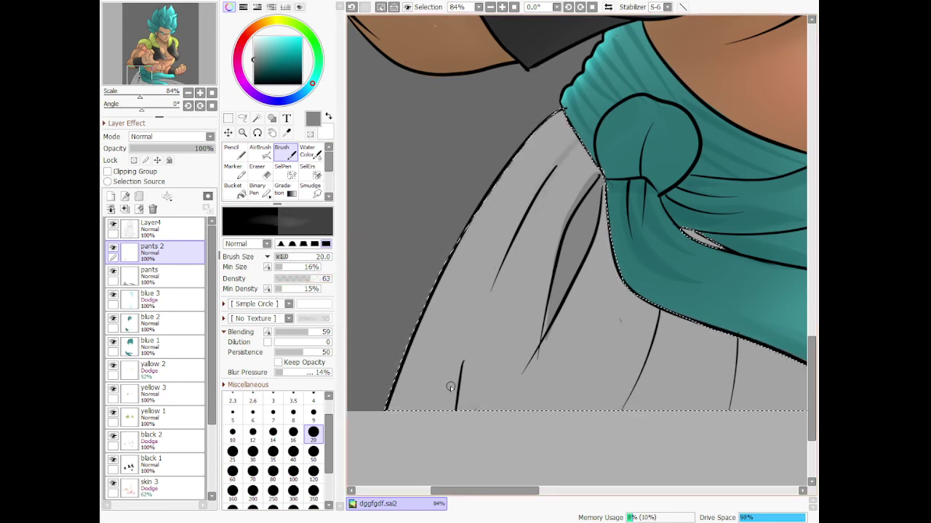
drag(482, 305, 452, 465)
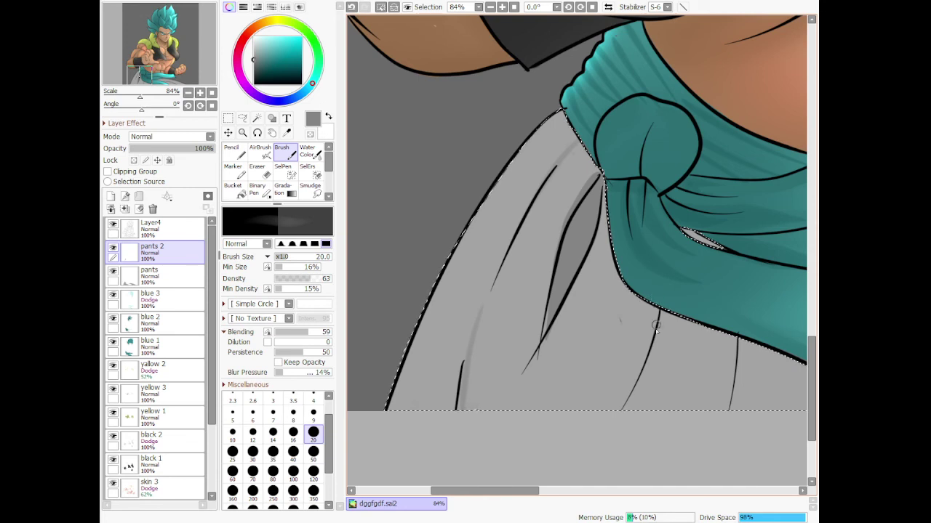
drag(653, 313, 605, 410)
drag(625, 285, 554, 412)
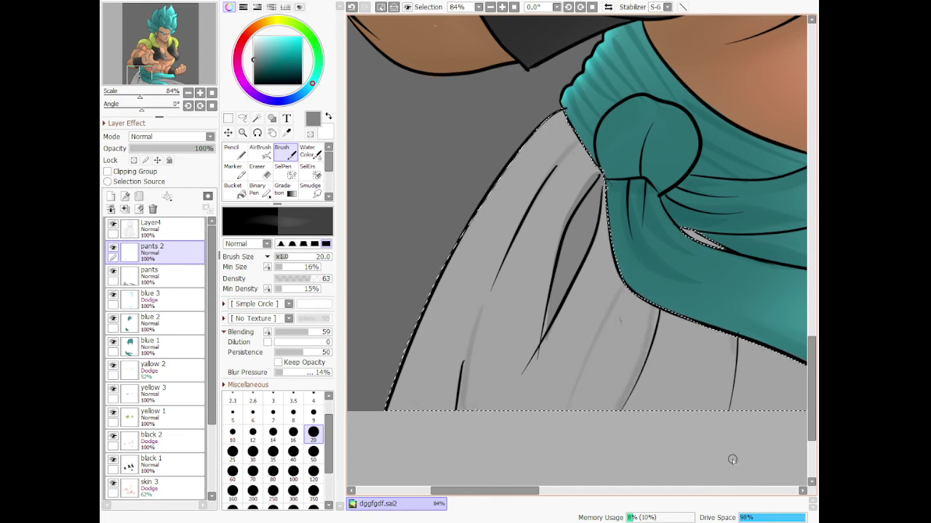
- Brush grey shadows along the crease lines of the other trouser leg, out toward the hip below the fist
drag(533, 492, 649, 490)
drag(474, 308, 694, 349)
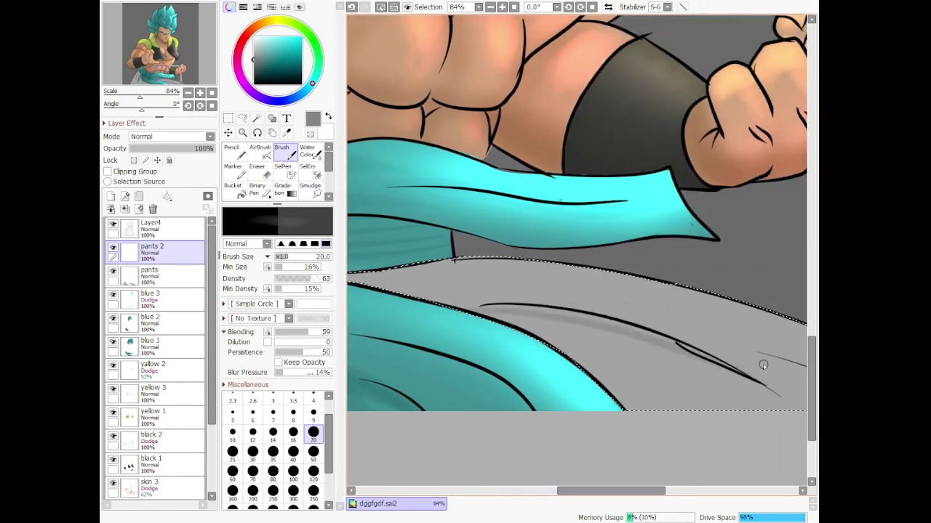
key(ctrl+z)
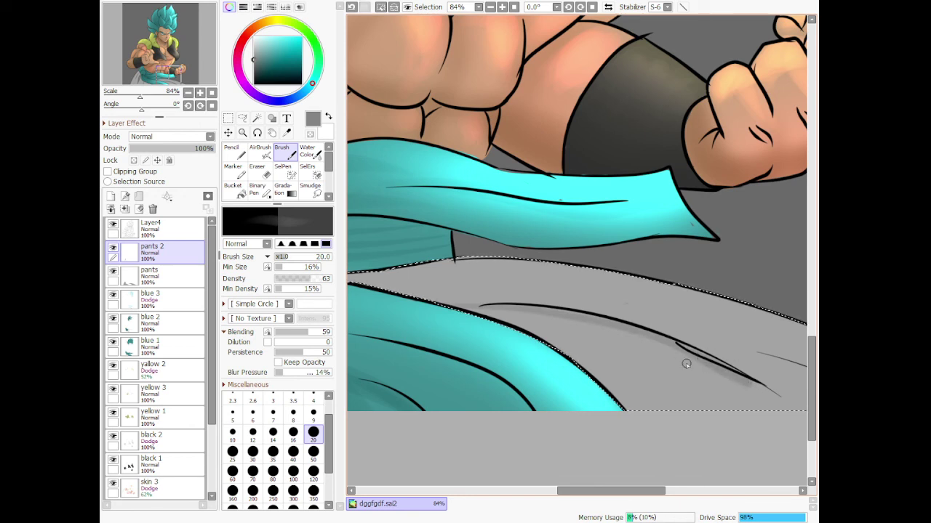
drag(618, 371, 750, 465)
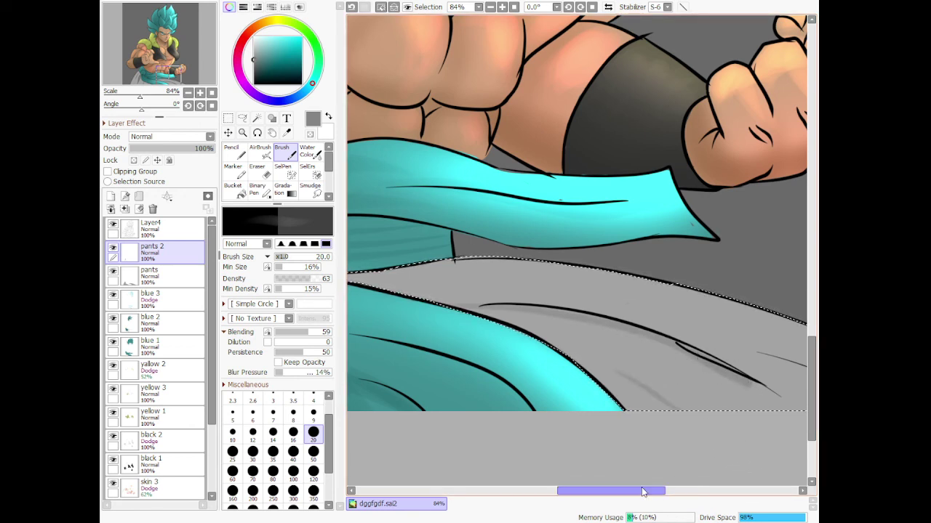
drag(641, 492, 675, 461)
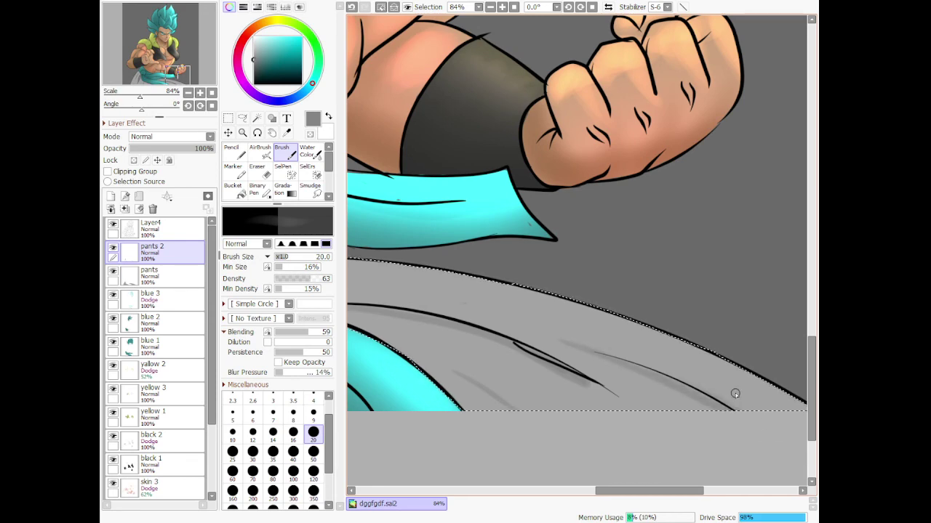
- Shade the trousers around the sash in soft grey with the AirBrush at sizes 300 and 700
scroll(640, 343, down, 5)
scroll(378, 314, up, 4)
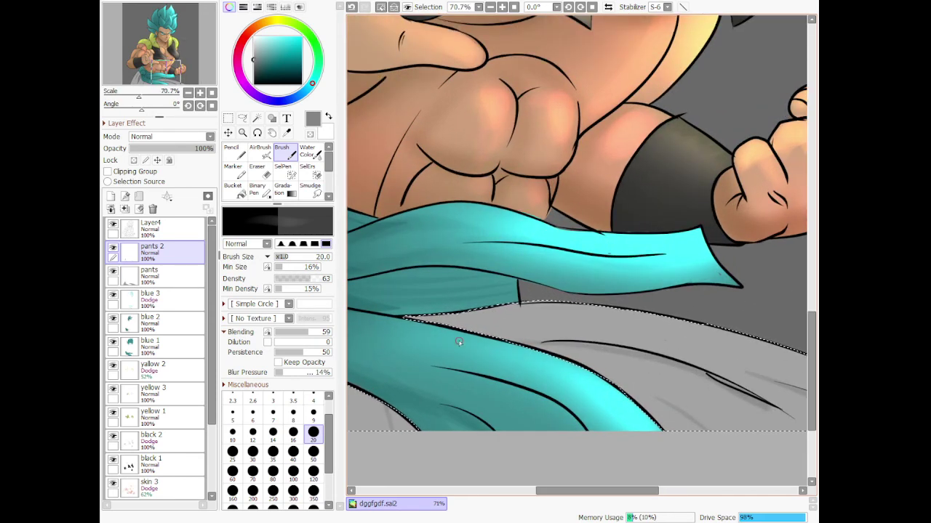
click(261, 152)
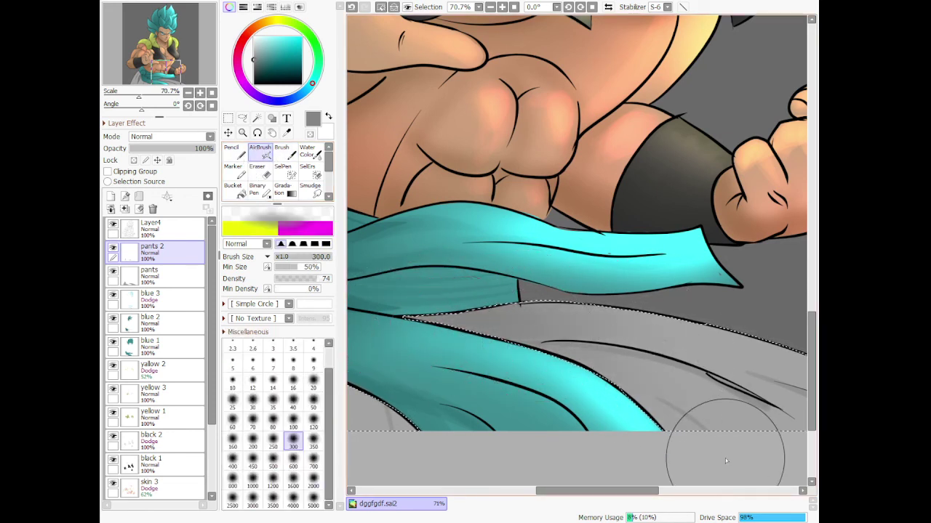
scroll(662, 365, down, 6)
scroll(518, 370, up, 3)
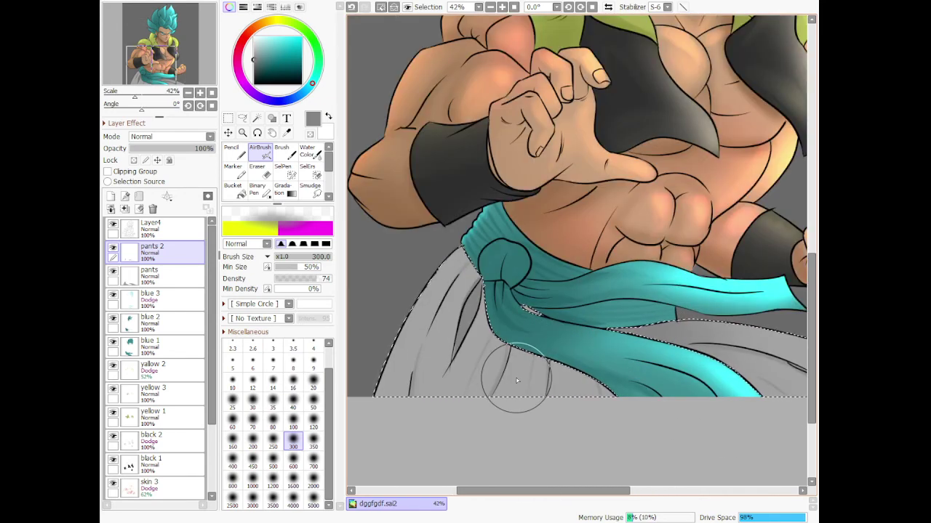
click(313, 456)
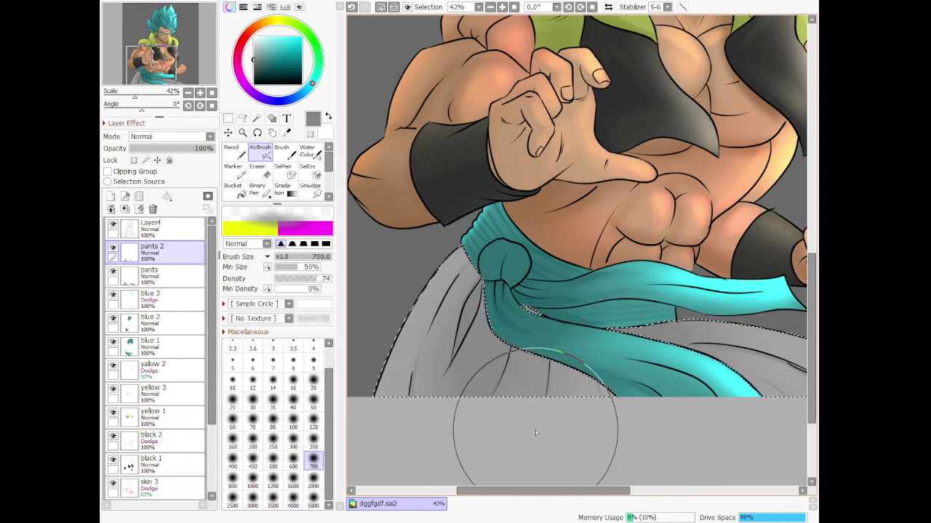
scroll(535, 430, down, 5)
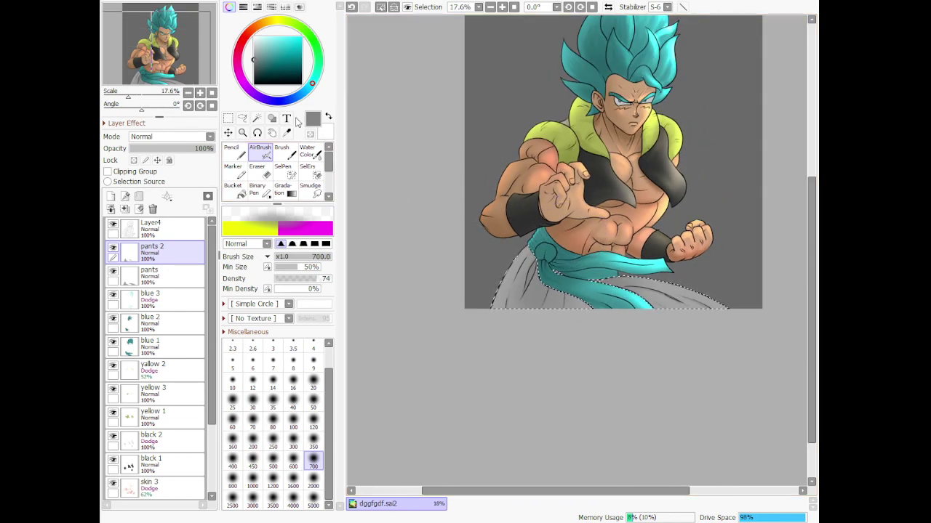
- Add a layer named pants 3 above pants 2, choose a light grey and set the layer's blending mode to Dodge
click(110, 196)
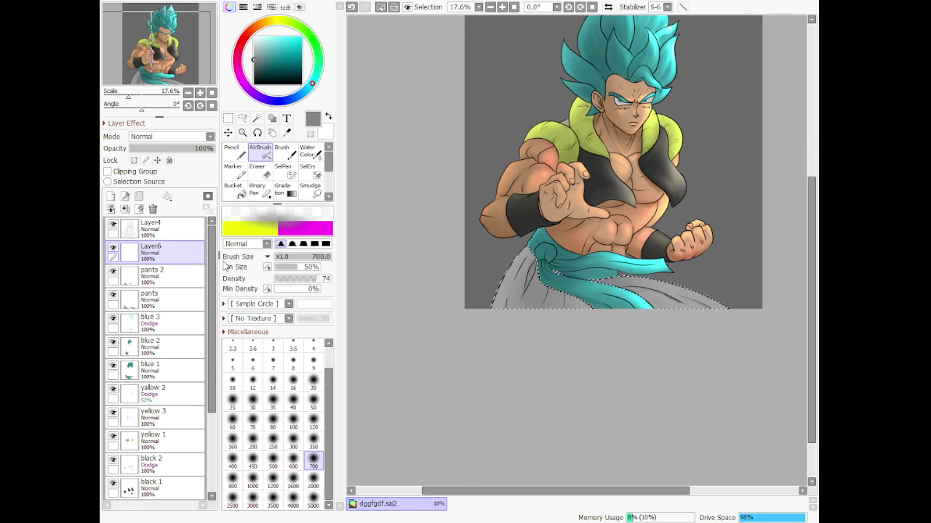
text(pants 3)
key(Return)
drag(263, 38, 253, 41)
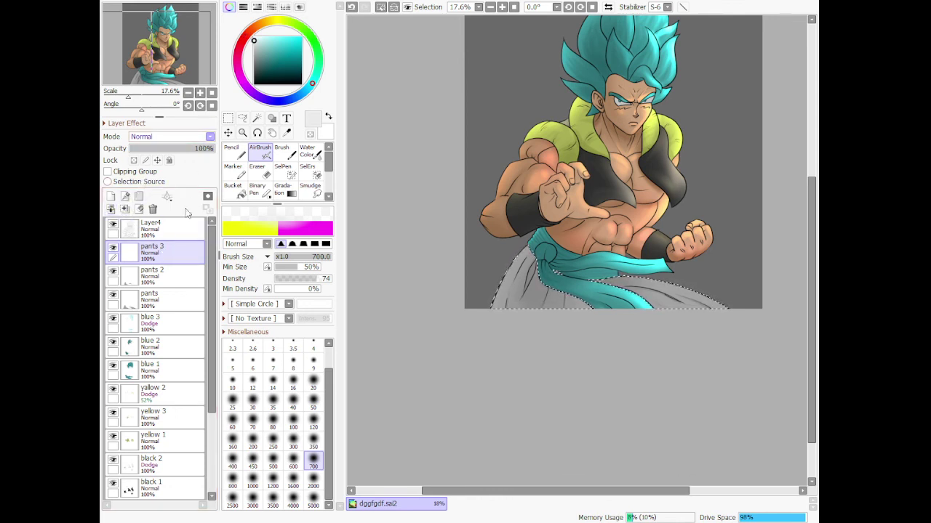
click(173, 250)
- Spray bright highlights over both trouser legs on the pants 3 layer with the AirBrush at size 350
scroll(464, 267, up, 2)
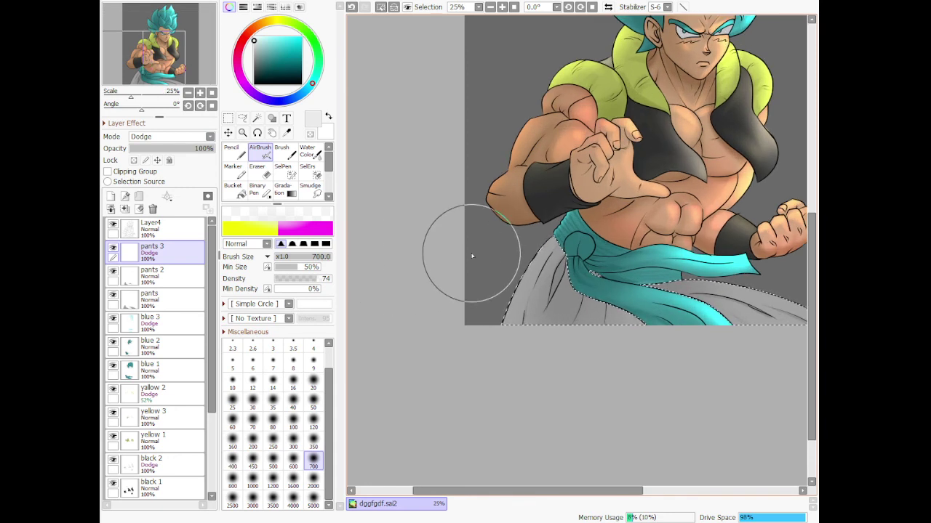
click(313, 438)
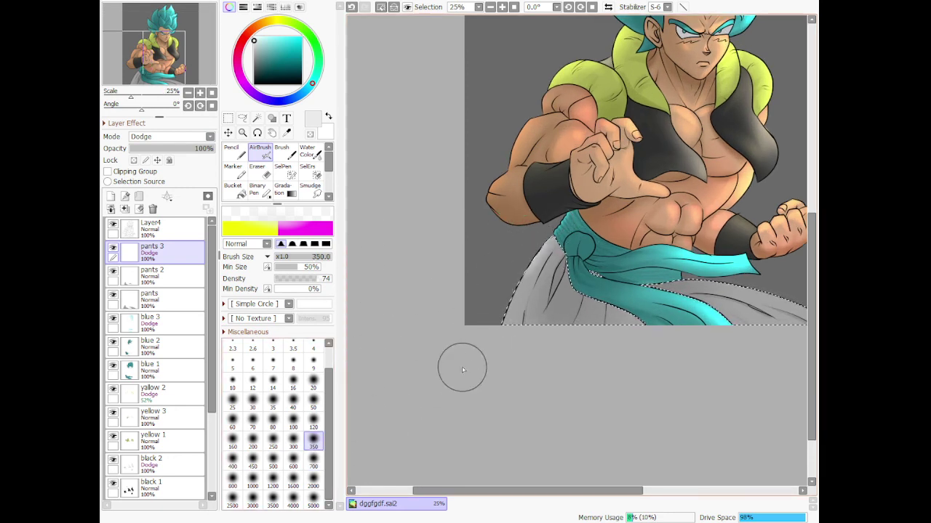
drag(591, 492, 686, 492)
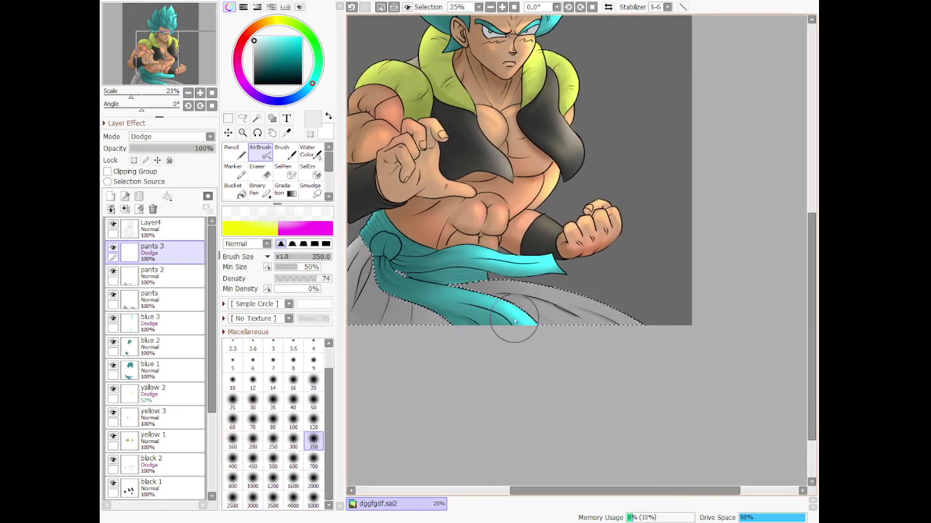
mouse_move(514, 321)
mouse_down()
mouse_move(507, 292)
mouse_move(645, 343)
mouse_up()
mouse_move(585, 337)
mouse_down()
mouse_move(542, 322)
mouse_move(613, 368)
mouse_up()
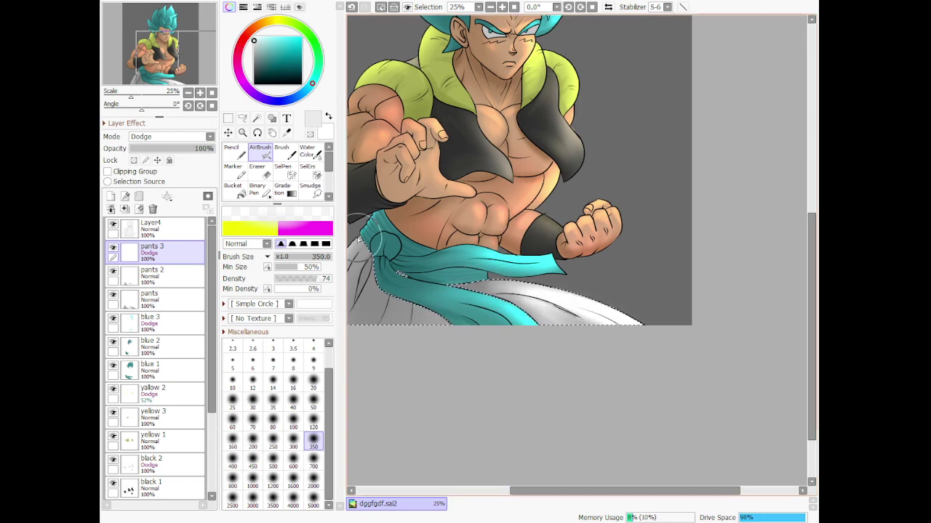
scroll(429, 241, down, 6)
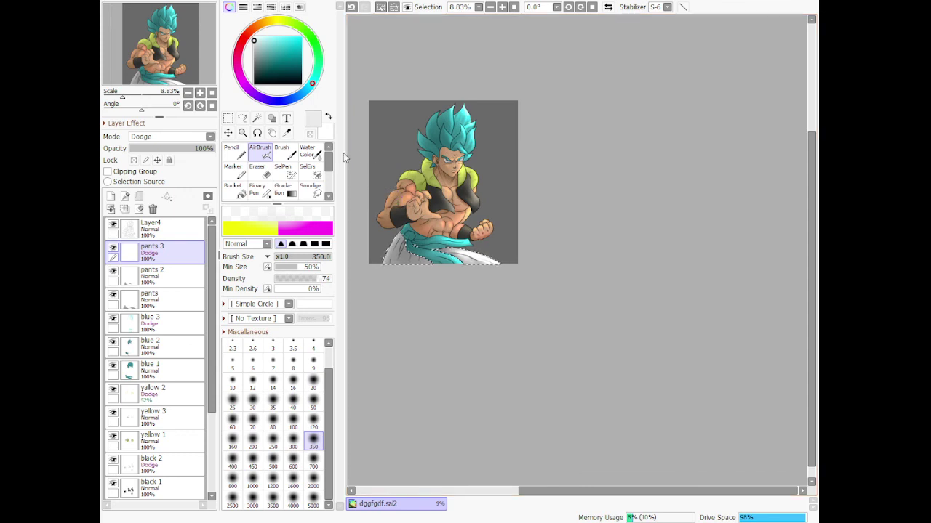
scroll(364, 145, up, 3)
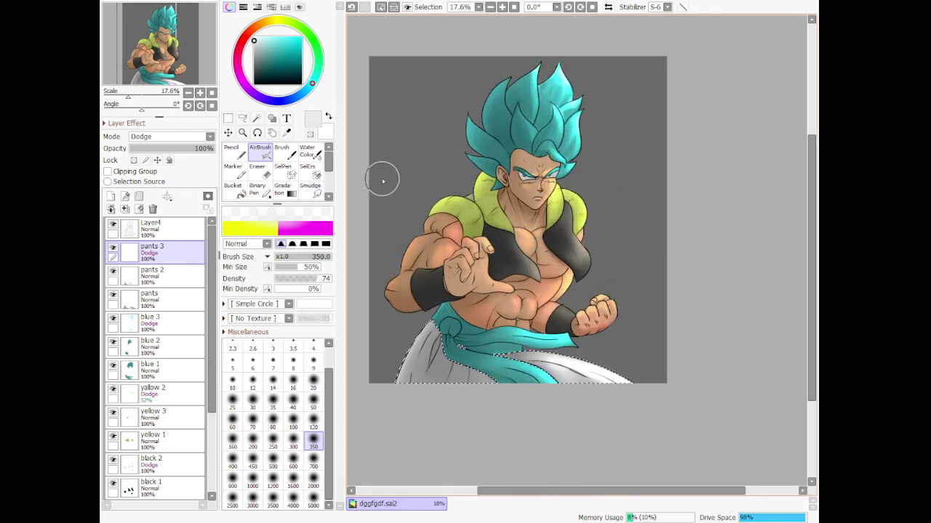
- Clear the trouser selection and check the figure by hiding and reshowing the Layer5 background
click(244, 118)
key(ctrl+d)
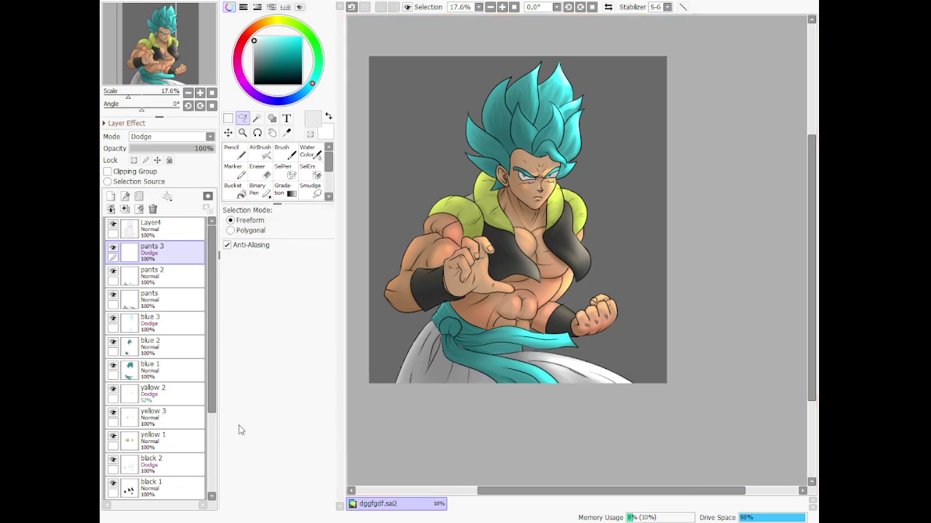
scroll(181, 440, down, 5)
click(113, 460)
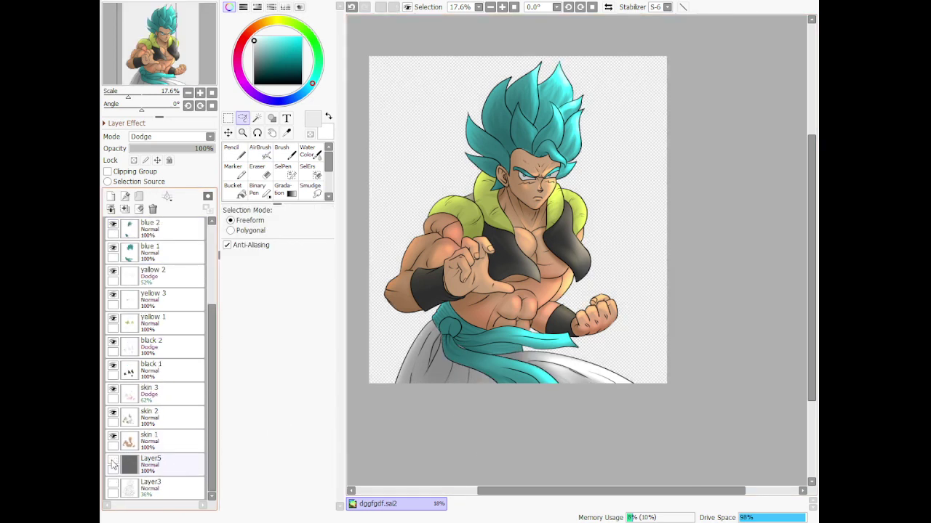
click(112, 462)
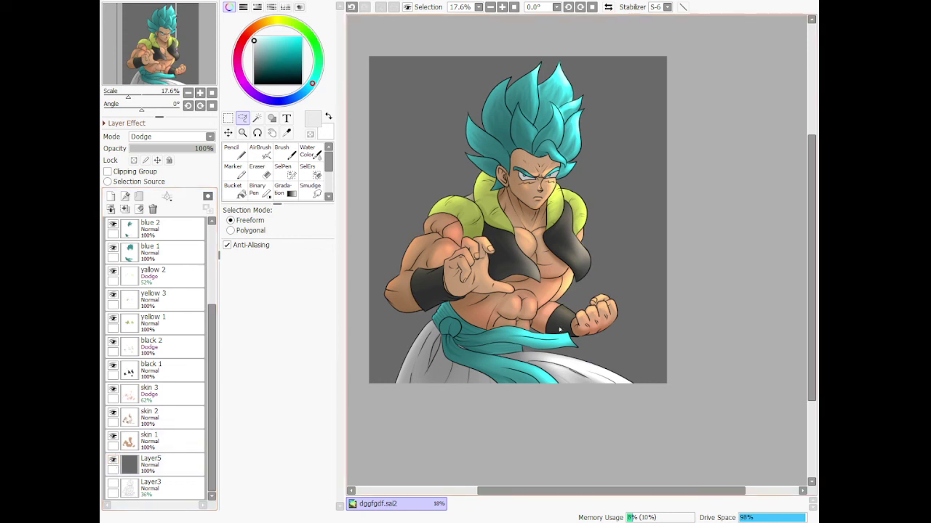
- Choose a muted grey-blue colour and switch to the Bucket tool
scroll(560, 331, down, 3)
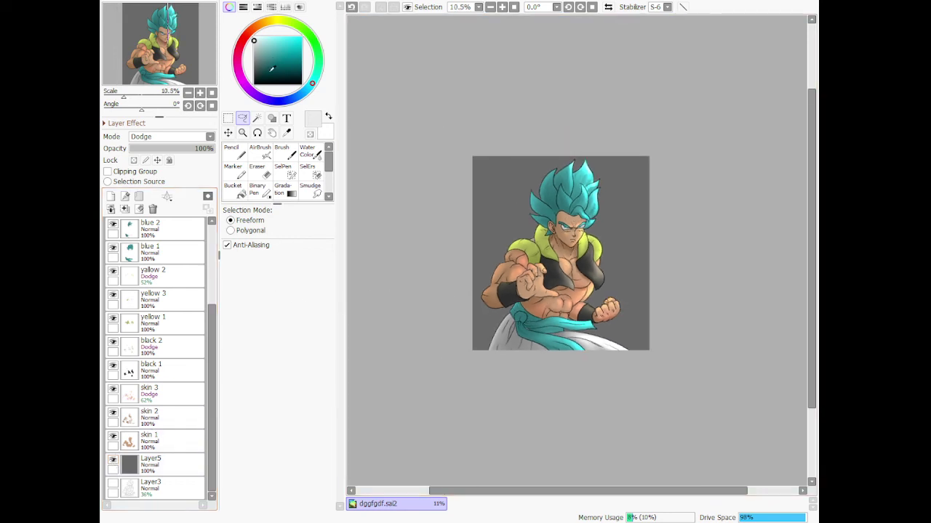
mouse_move(312, 83)
mouse_down()
mouse_move(284, 101)
mouse_move(292, 99)
mouse_up()
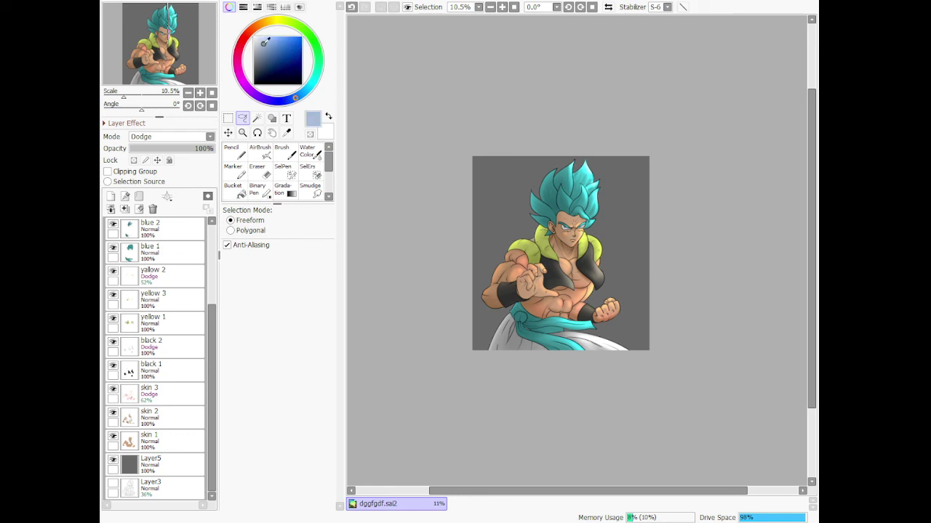
click(232, 189)
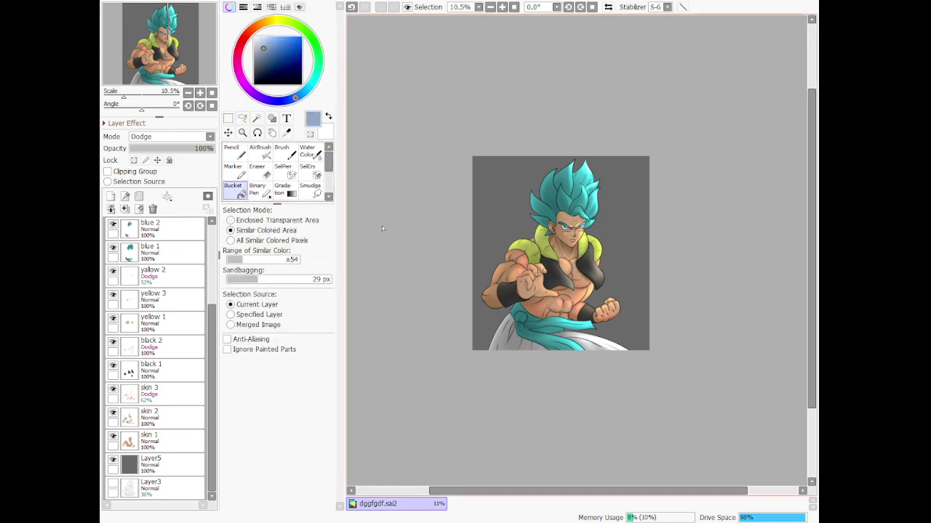
click(495, 210)
scroll(495, 210, up, 1)
key(ctrl+z)
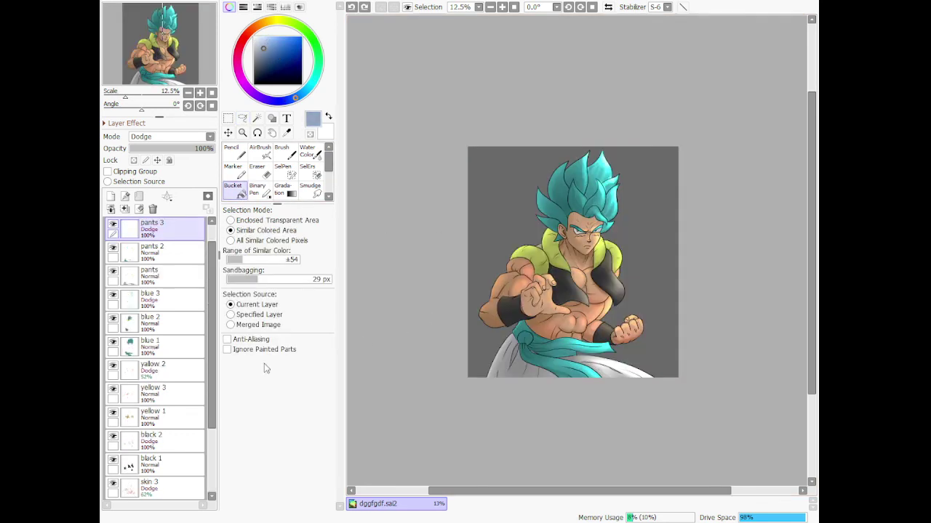
- Fill the Layer5 background with the muted grey-blue using the Bucket
scroll(169, 460, down, 2)
click(169, 459)
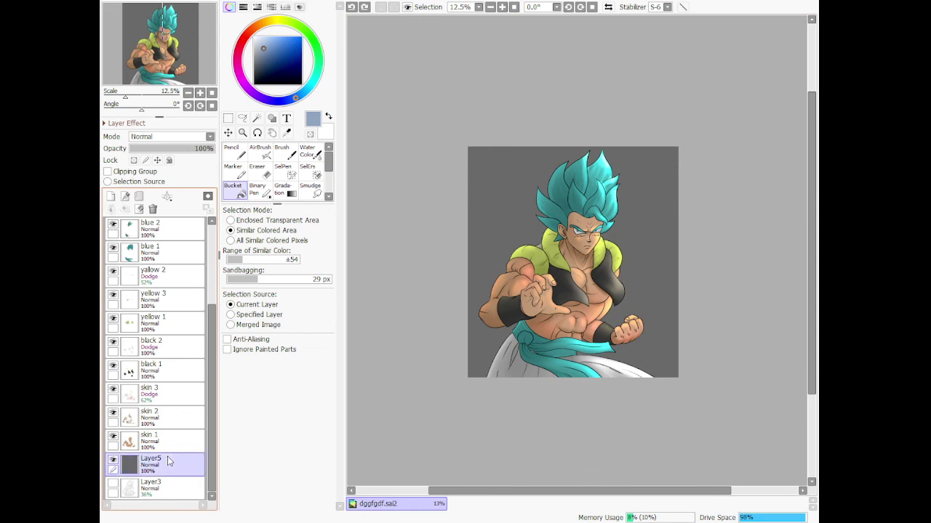
click(497, 216)
scroll(497, 215, up, 1)
scroll(497, 215, up, 1)
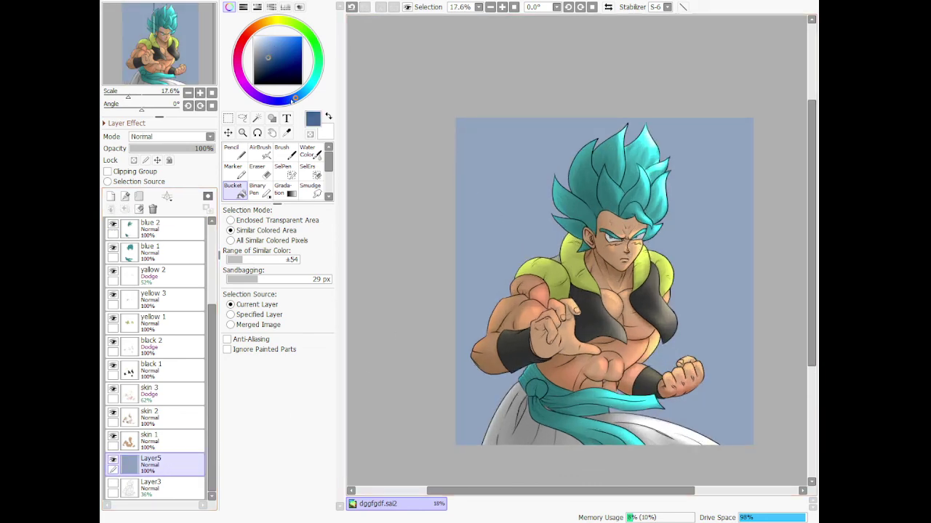
- Spray darker blue shading over the lower part of the Layer5 background with the AirBrush at size 4000
click(262, 154)
scroll(406, 289, down, 3)
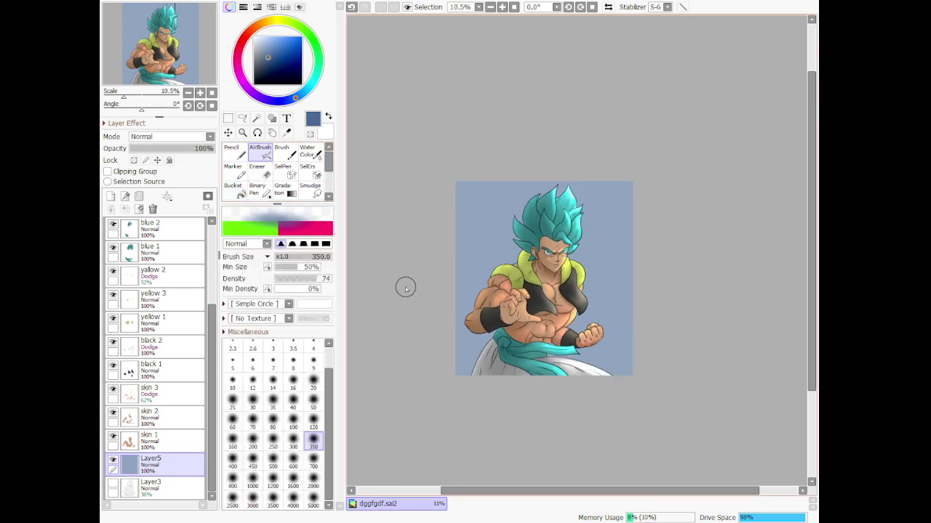
click(296, 499)
mouse_move(455, 384)
mouse_down()
mouse_move(667, 339)
mouse_move(371, 315)
mouse_move(394, 299)
mouse_move(639, 272)
mouse_move(611, 262)
mouse_up()
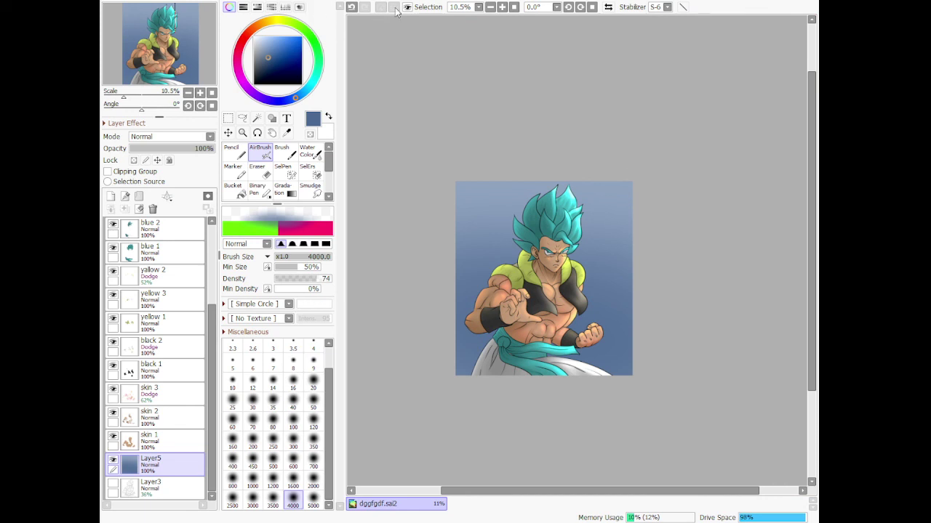
- Shift the Layer5 background's hue towards teal-blue with the Hue and Saturation filter
key(ctrl+u)
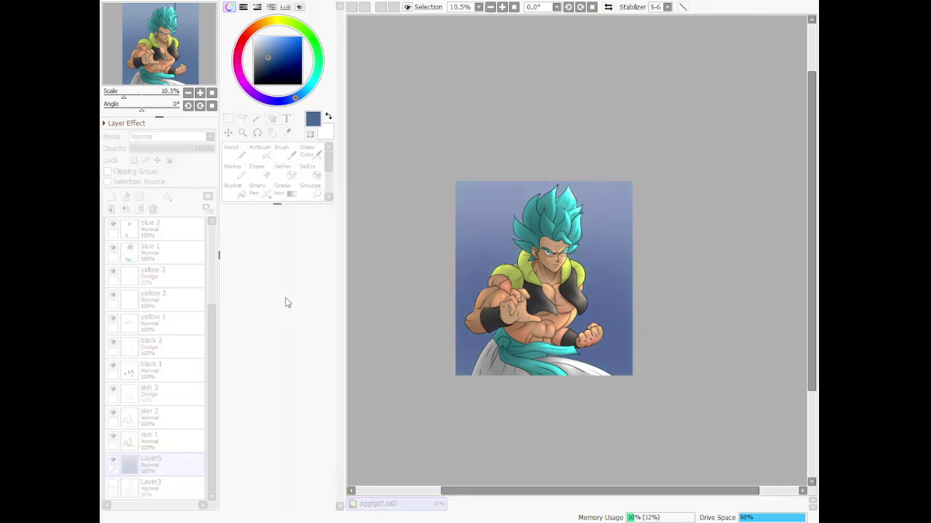
drag(288, 298, 273, 298)
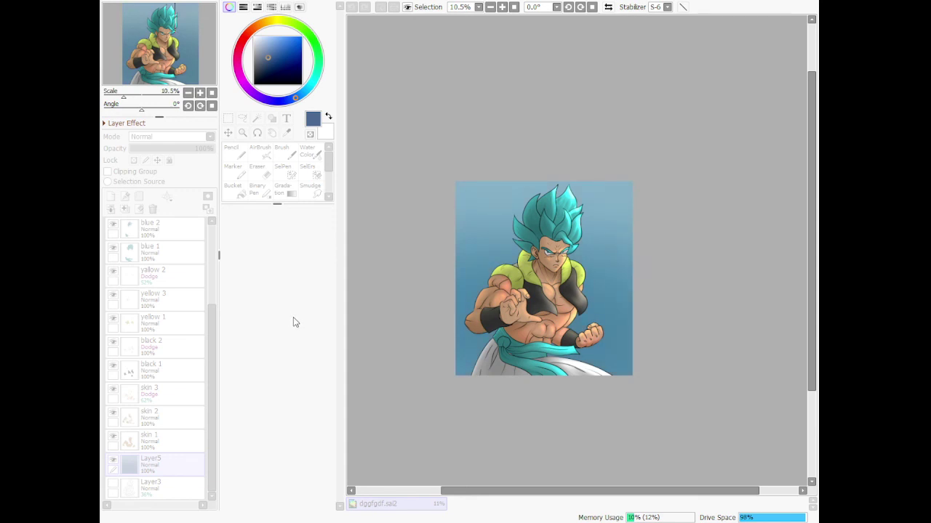
drag(282, 336, 291, 338)
click(308, 371)
- Spray soft pale grey-blue clouds around the figure on the background with the AirBrush at size 350
click(258, 47)
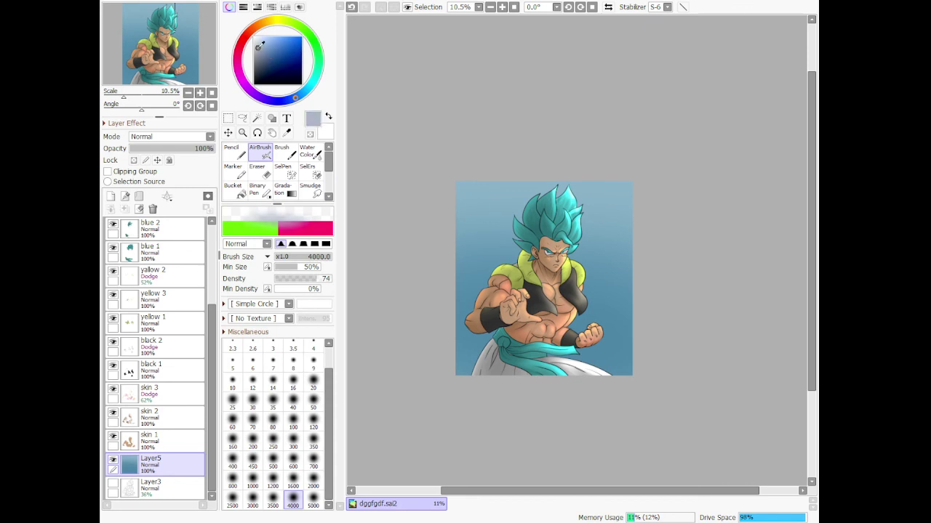
click(307, 90)
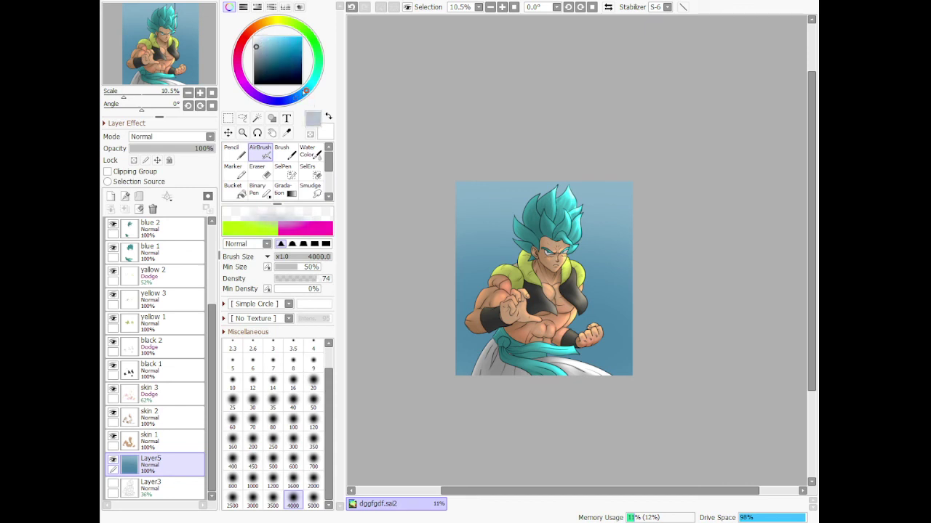
click(311, 441)
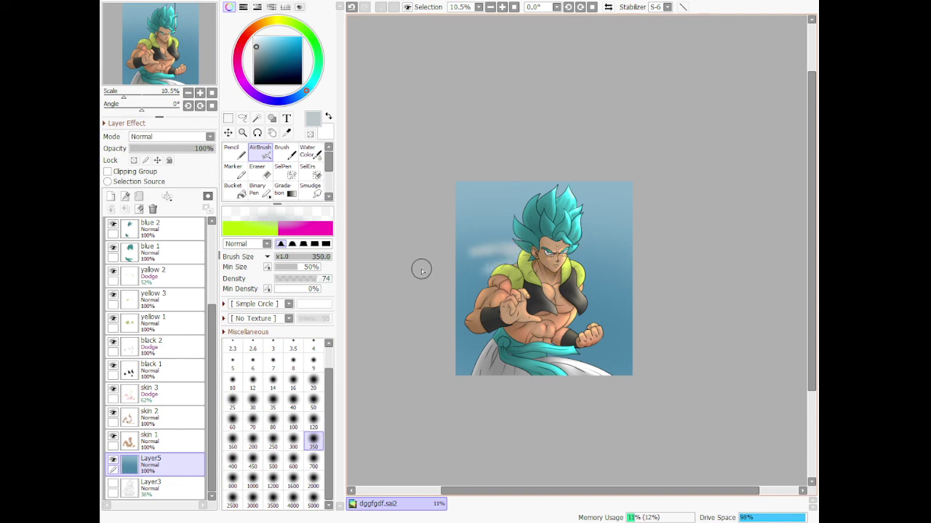
drag(539, 254, 501, 258)
mouse_move(593, 280)
mouse_down()
mouse_move(647, 288)
mouse_move(569, 302)
mouse_up()
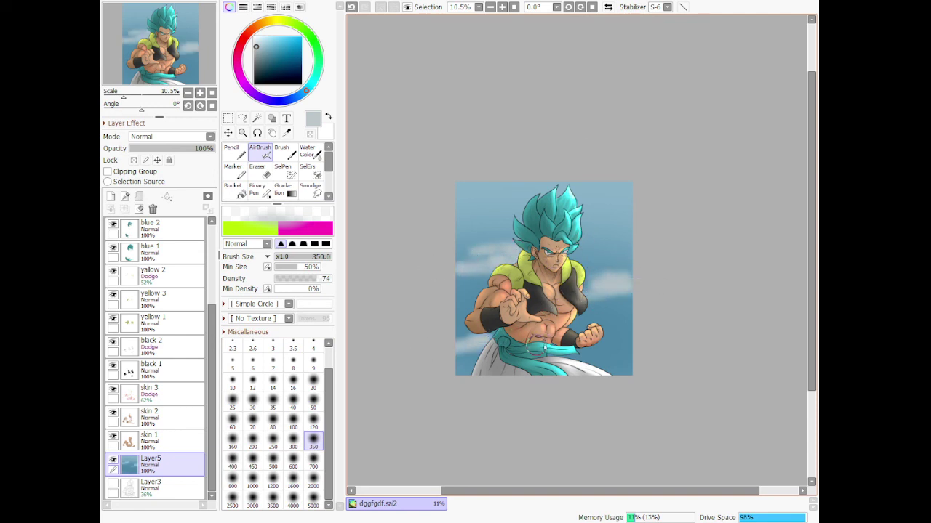
drag(536, 348, 626, 309)
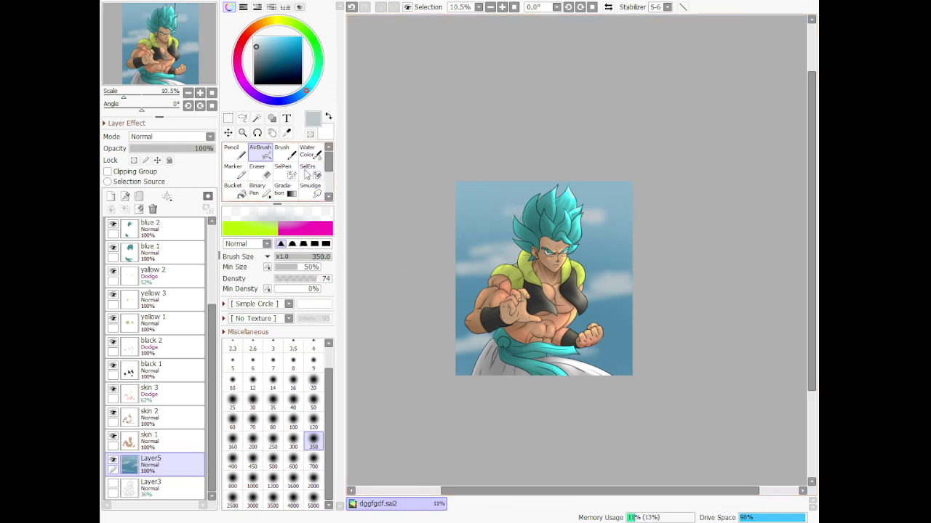
- Brighten the clouds with white and add muted purple-grey shading to them with the AirBrush at size 350
drag(259, 46, 253, 32)
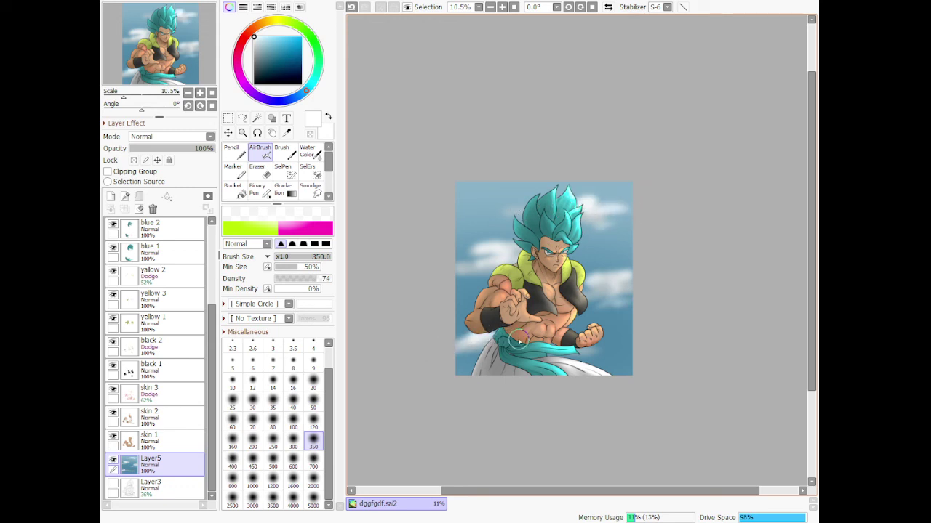
drag(240, 75, 257, 57)
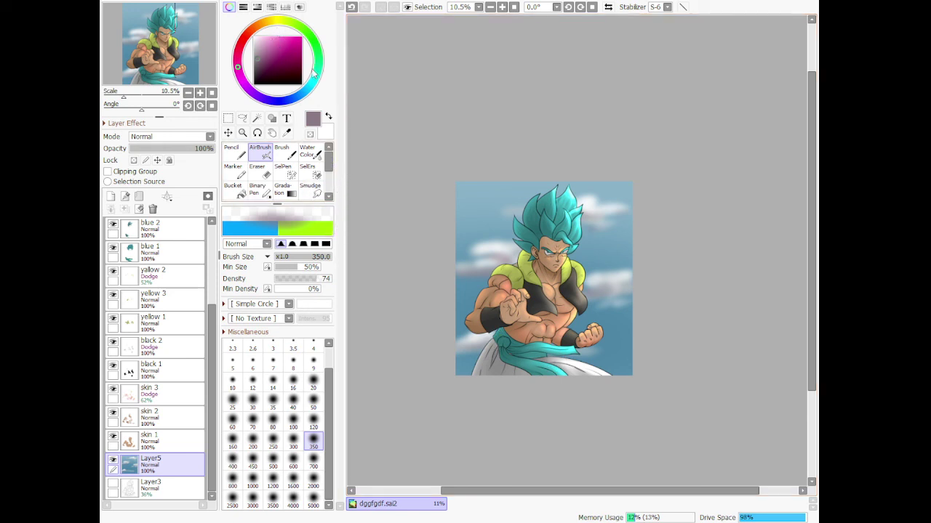
- Spray a light turquoise glow and diagonal streaks over the background with the AirBrush, reducing its size from 2000 to 700
drag(314, 73, 313, 80)
click(273, 43)
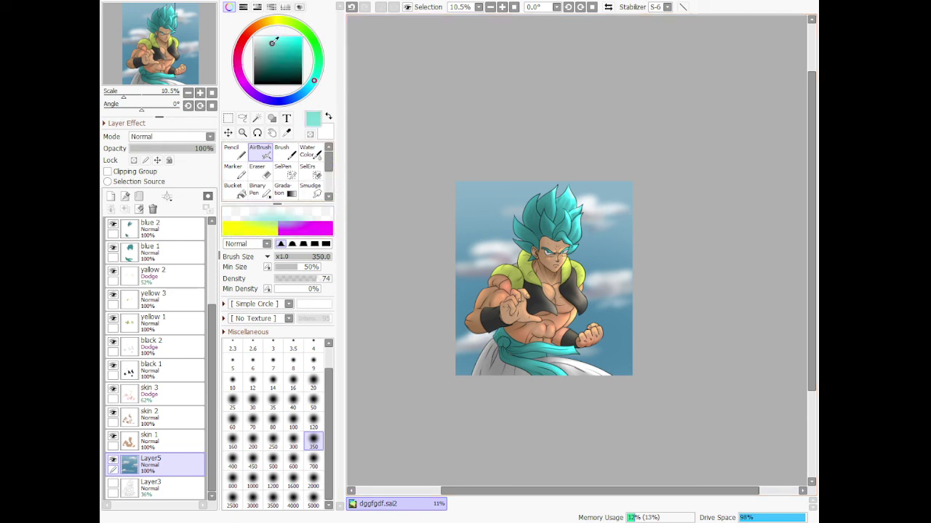
click(312, 478)
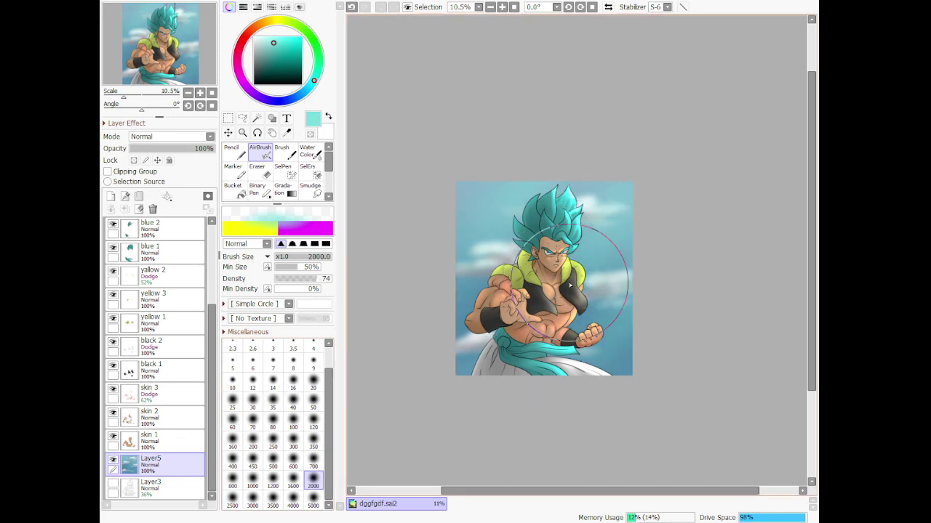
key(bracketleft)
key(bracketleft)
key(bracketleft)
key(bracketleft)
key(bracketleft)
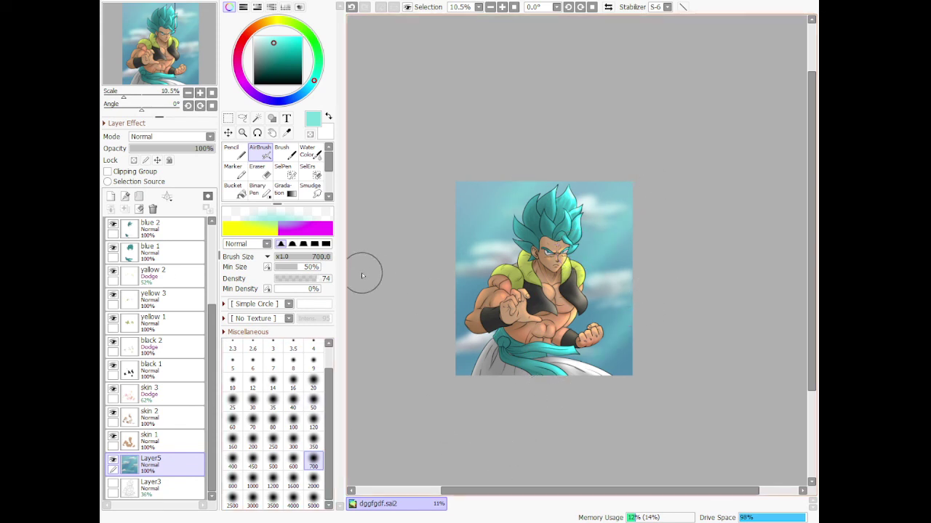
- Sample the vest collar's colour, adjust it to a yellow-green, and set the Pencil to size 20
click(287, 132)
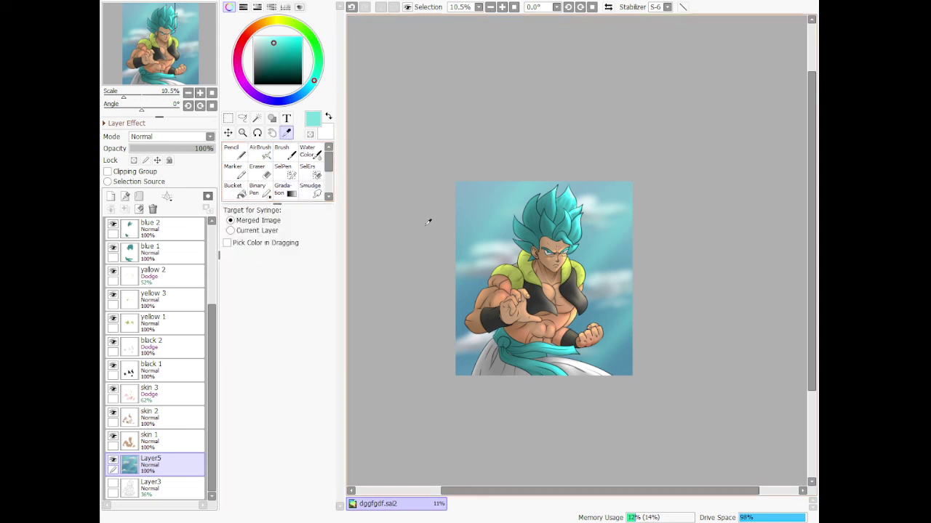
click(536, 290)
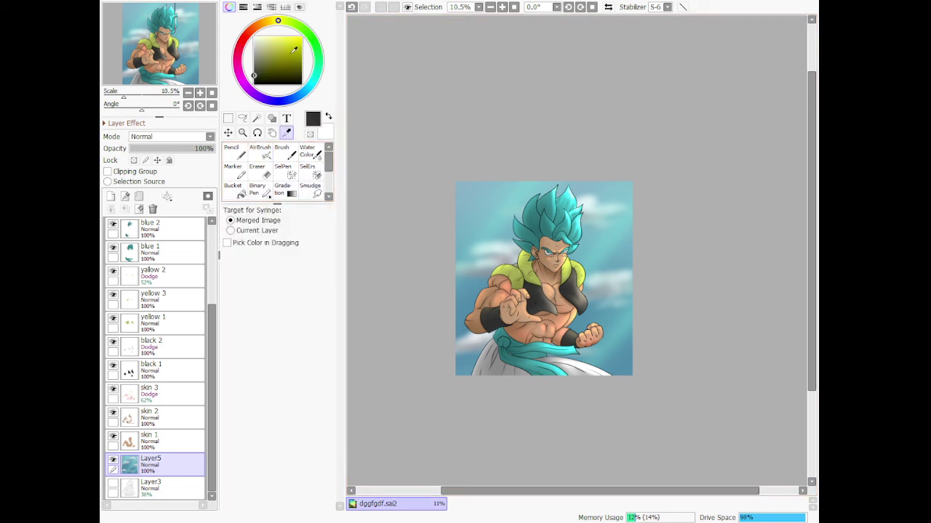
click(519, 282)
drag(288, 54, 285, 51)
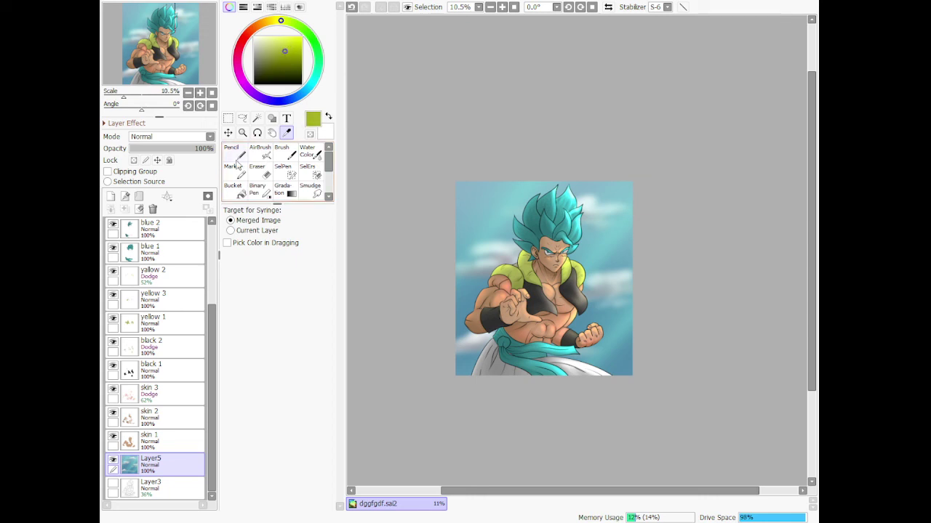
click(231, 150)
click(313, 406)
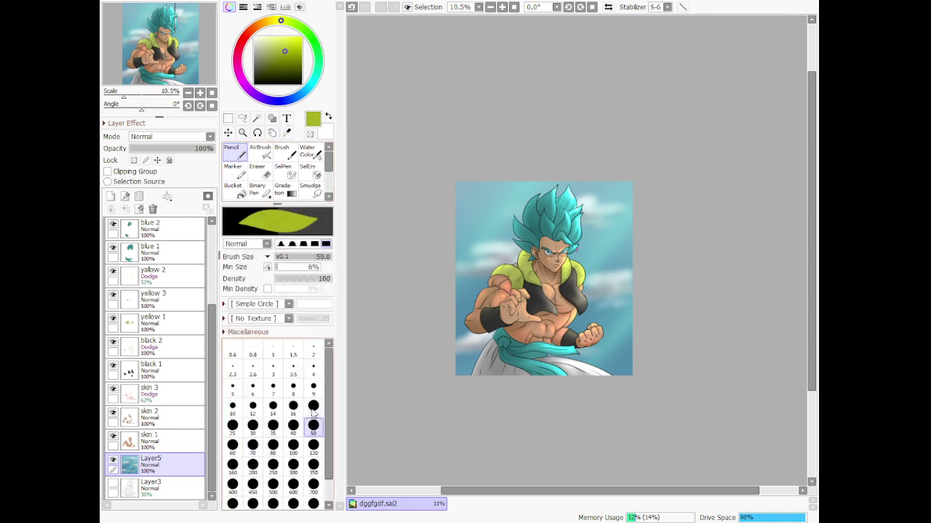
- Sign the artwork in yellow-green on Layer4, in the corner beside the trousers below the clenched fist
scroll(156, 327, up, 5)
click(152, 228)
scroll(580, 362, up, 5)
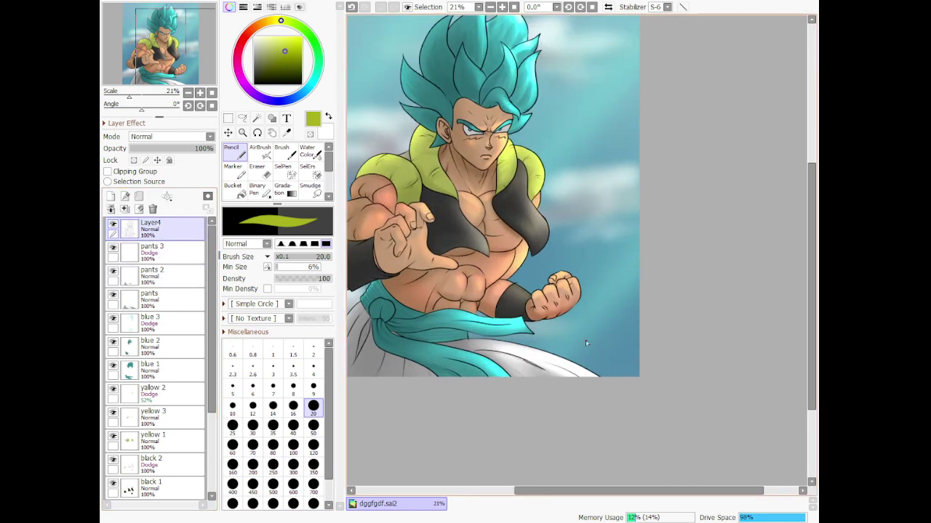
scroll(580, 362, up, 1)
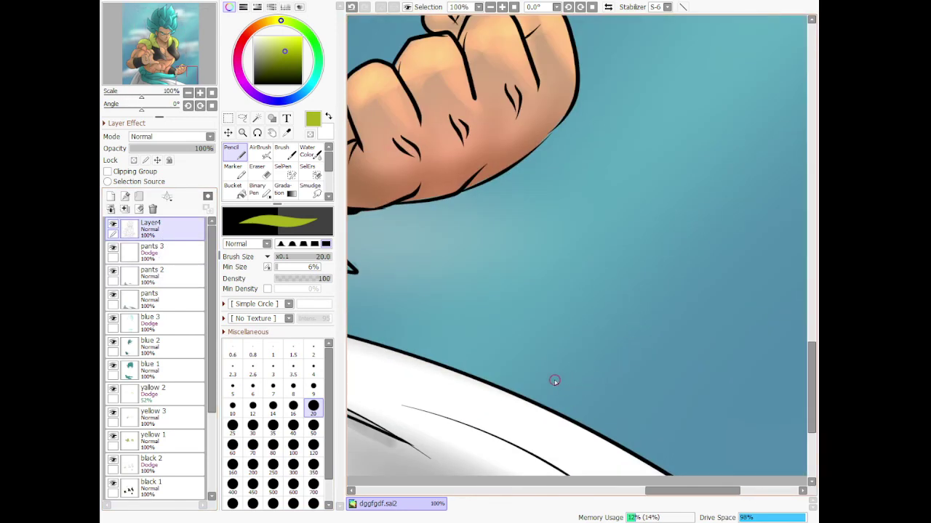
mouse_move(554, 380)
mouse_down()
mouse_move(664, 319)
mouse_move(567, 420)
mouse_move(713, 333)
mouse_up()
mouse_move(690, 382)
mouse_down()
mouse_move(748, 298)
mouse_move(805, 422)
mouse_up()
scroll(775, 423, down, 13)
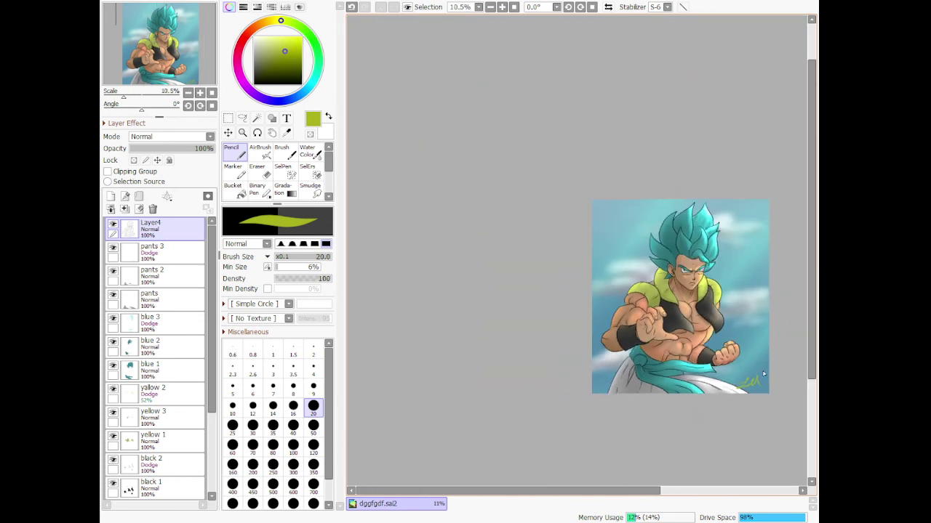
scroll(749, 326, up, 2)
scroll(749, 363, up, 1)
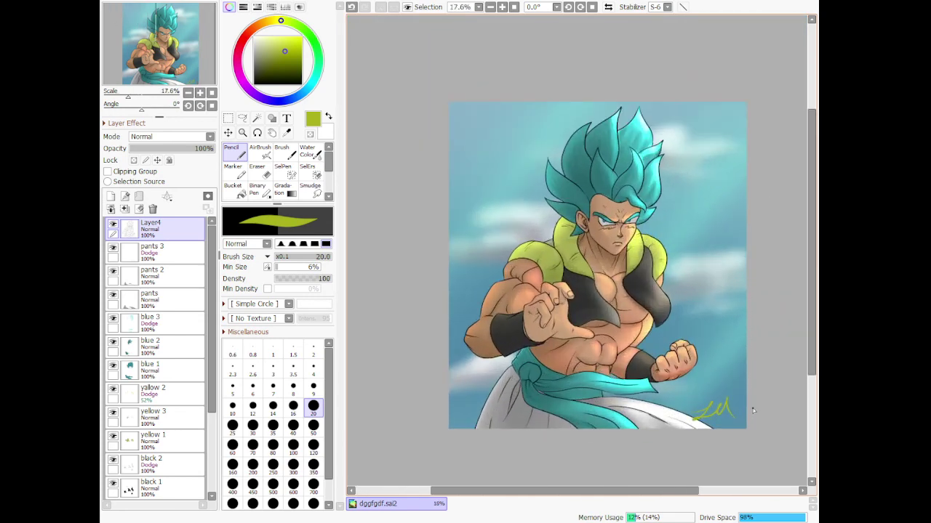
- Dot small near-white glowing specks across the Layer5 sky with the AirBrush at sizes 50 and 120
scroll(137, 374, down, 4)
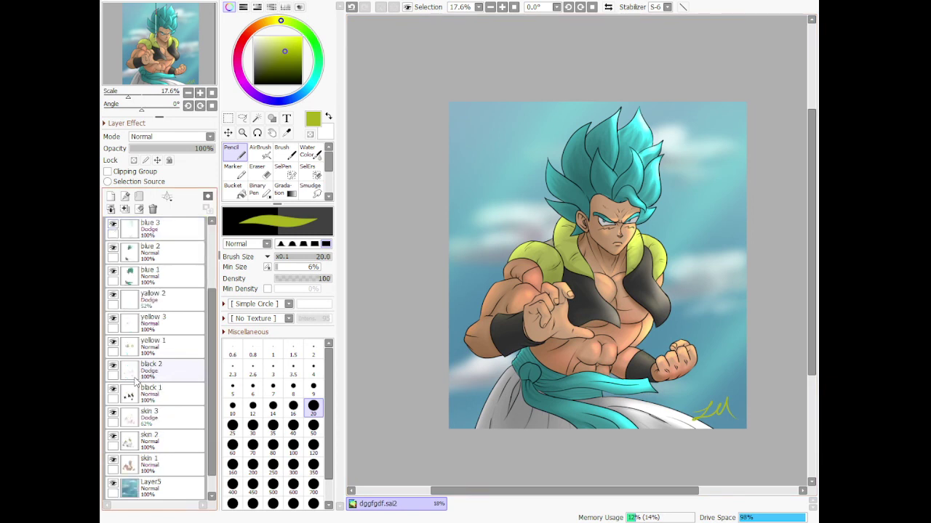
click(138, 464)
drag(276, 49, 255, 37)
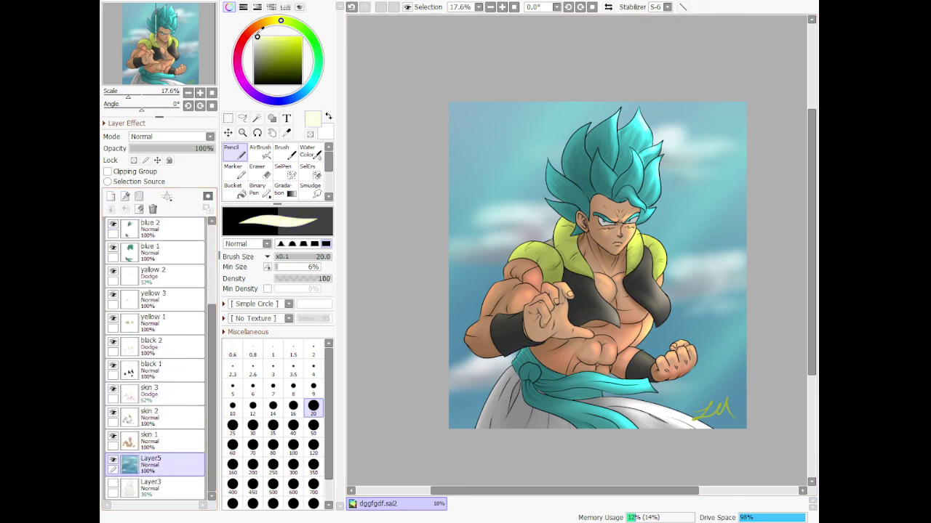
click(264, 157)
scroll(482, 104, up, 1)
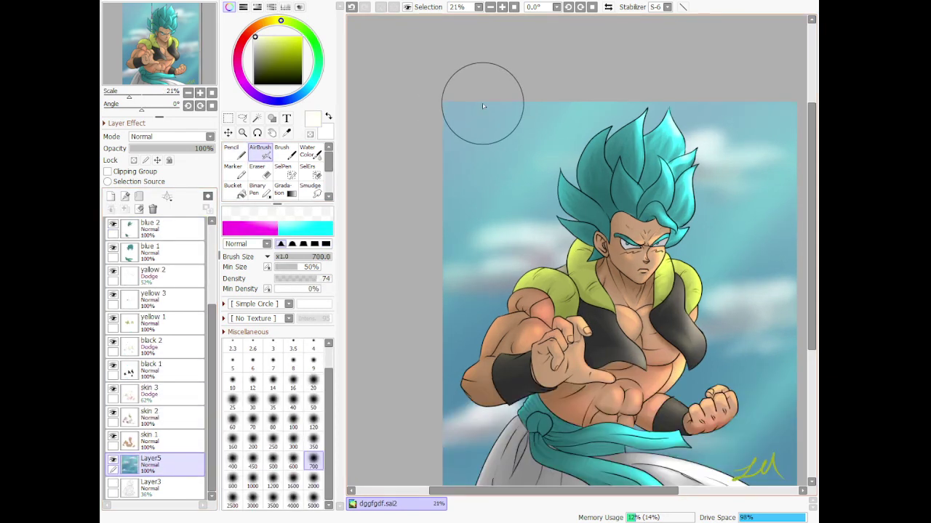
click(314, 402)
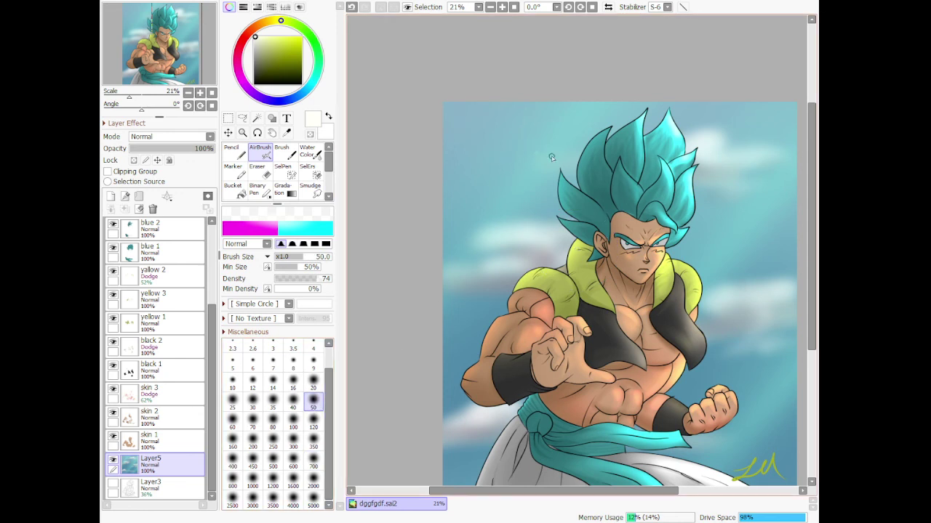
drag(767, 215, 770, 212)
click(313, 426)
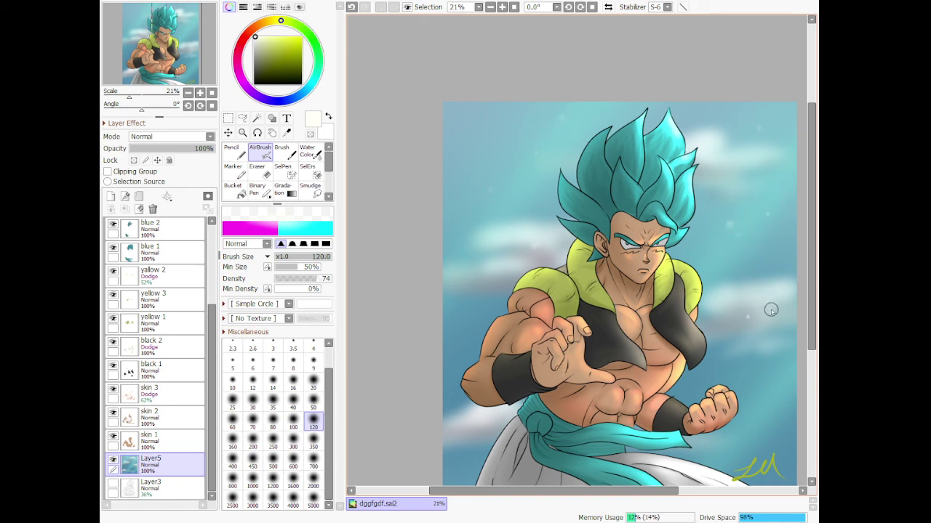
scroll(770, 311, down, 5)
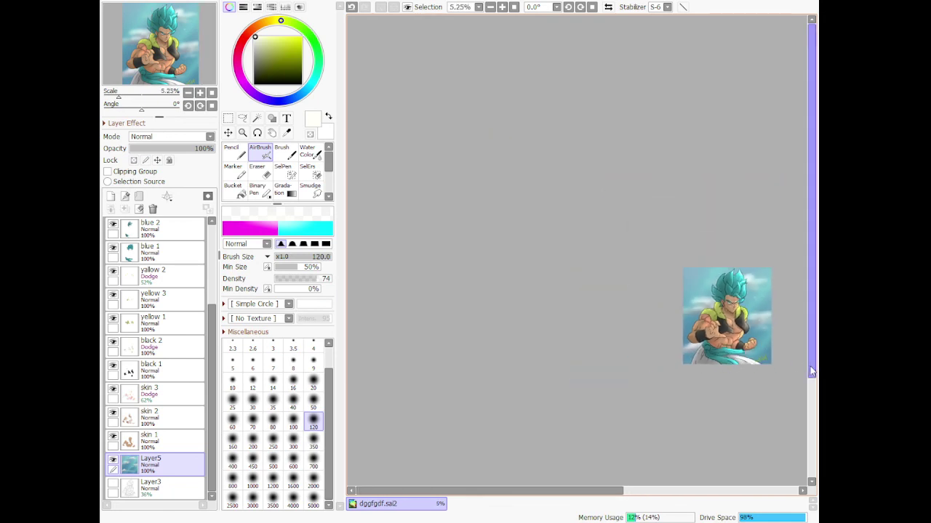
scroll(776, 396, up, 4)
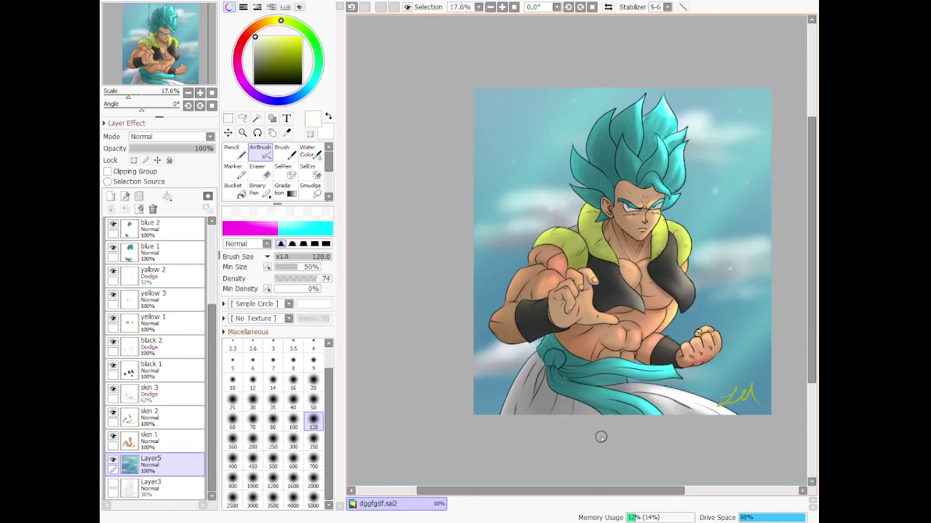
drag(626, 491, 676, 494)
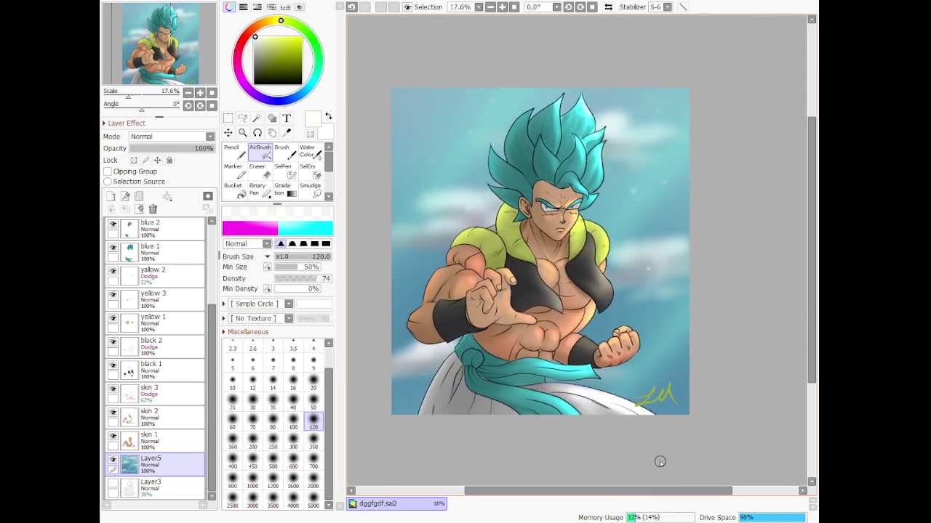
scroll(626, 393, down, 1)
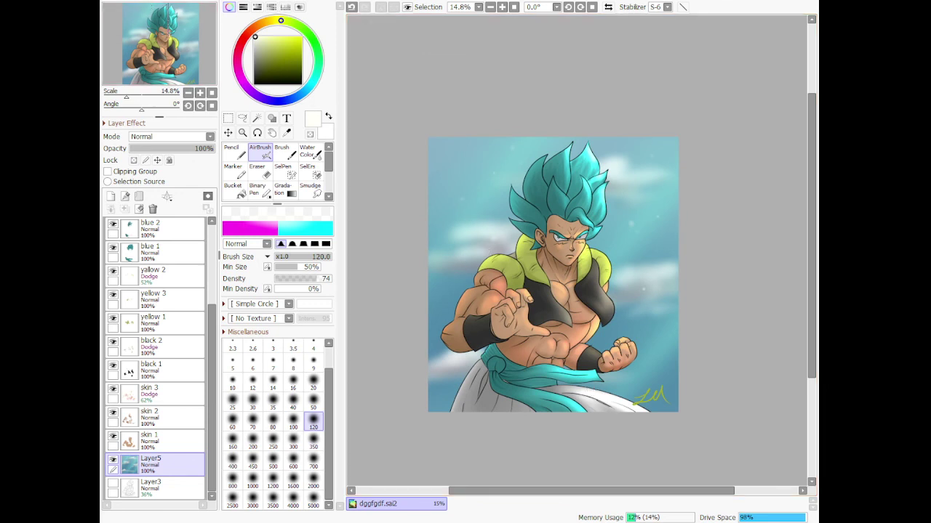